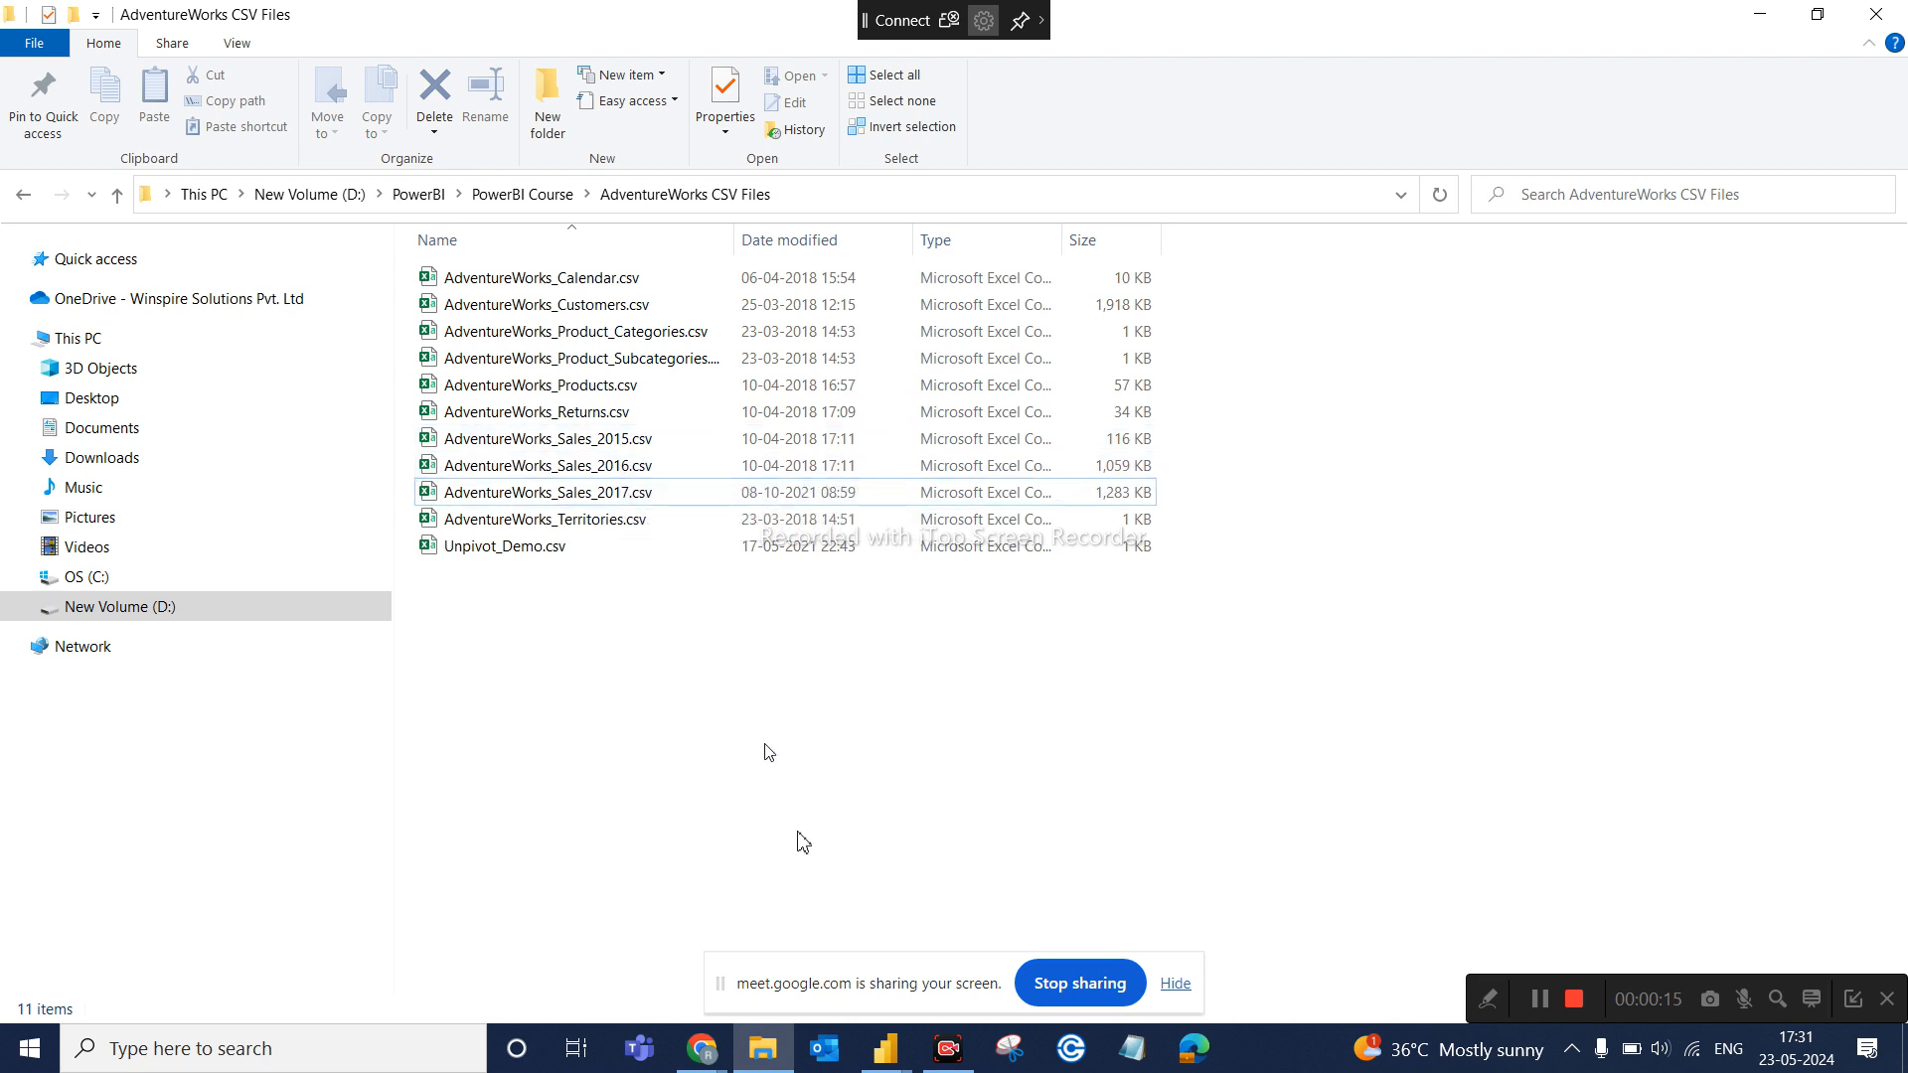
Switch to the Google Meet call and admit the participant waiting to join
{"action": "mouse_move", "coordinate": [893, 1065]}
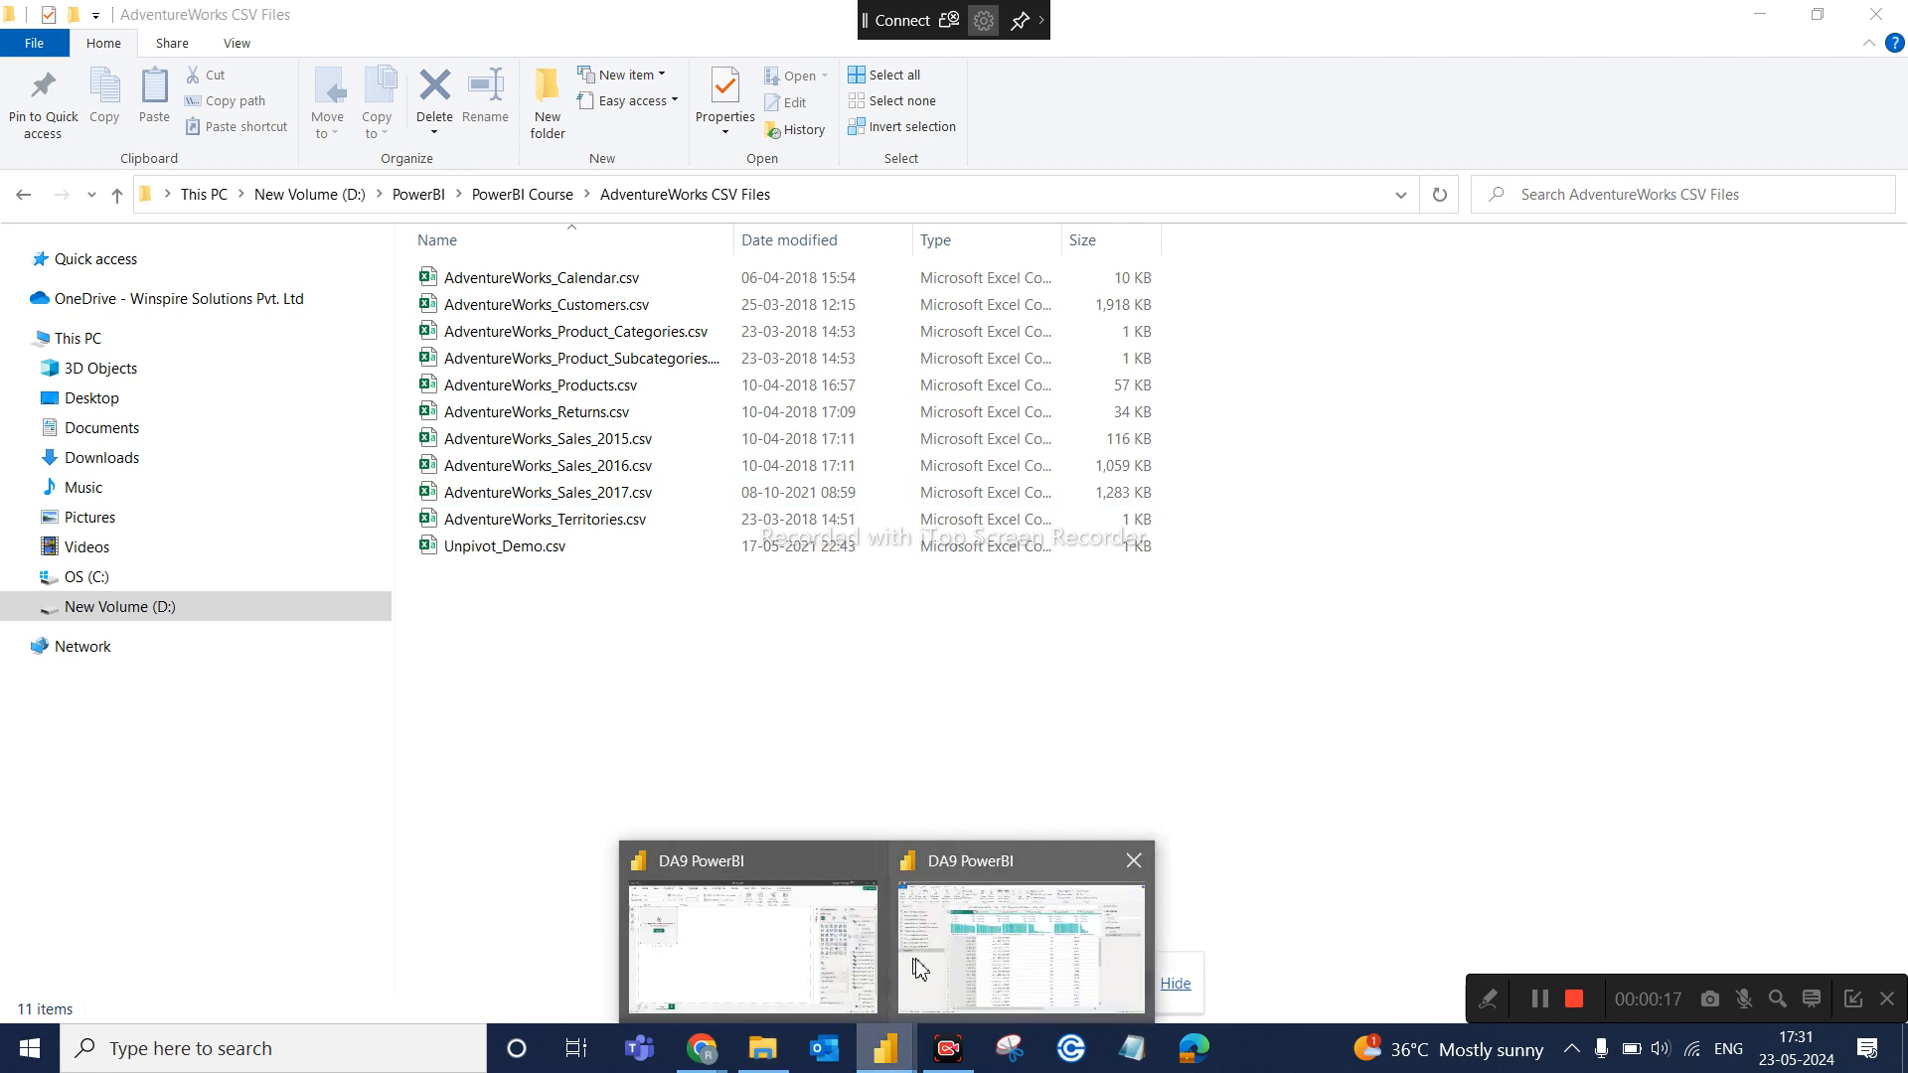
{"action": "left_click", "coordinate": [1004, 979]}
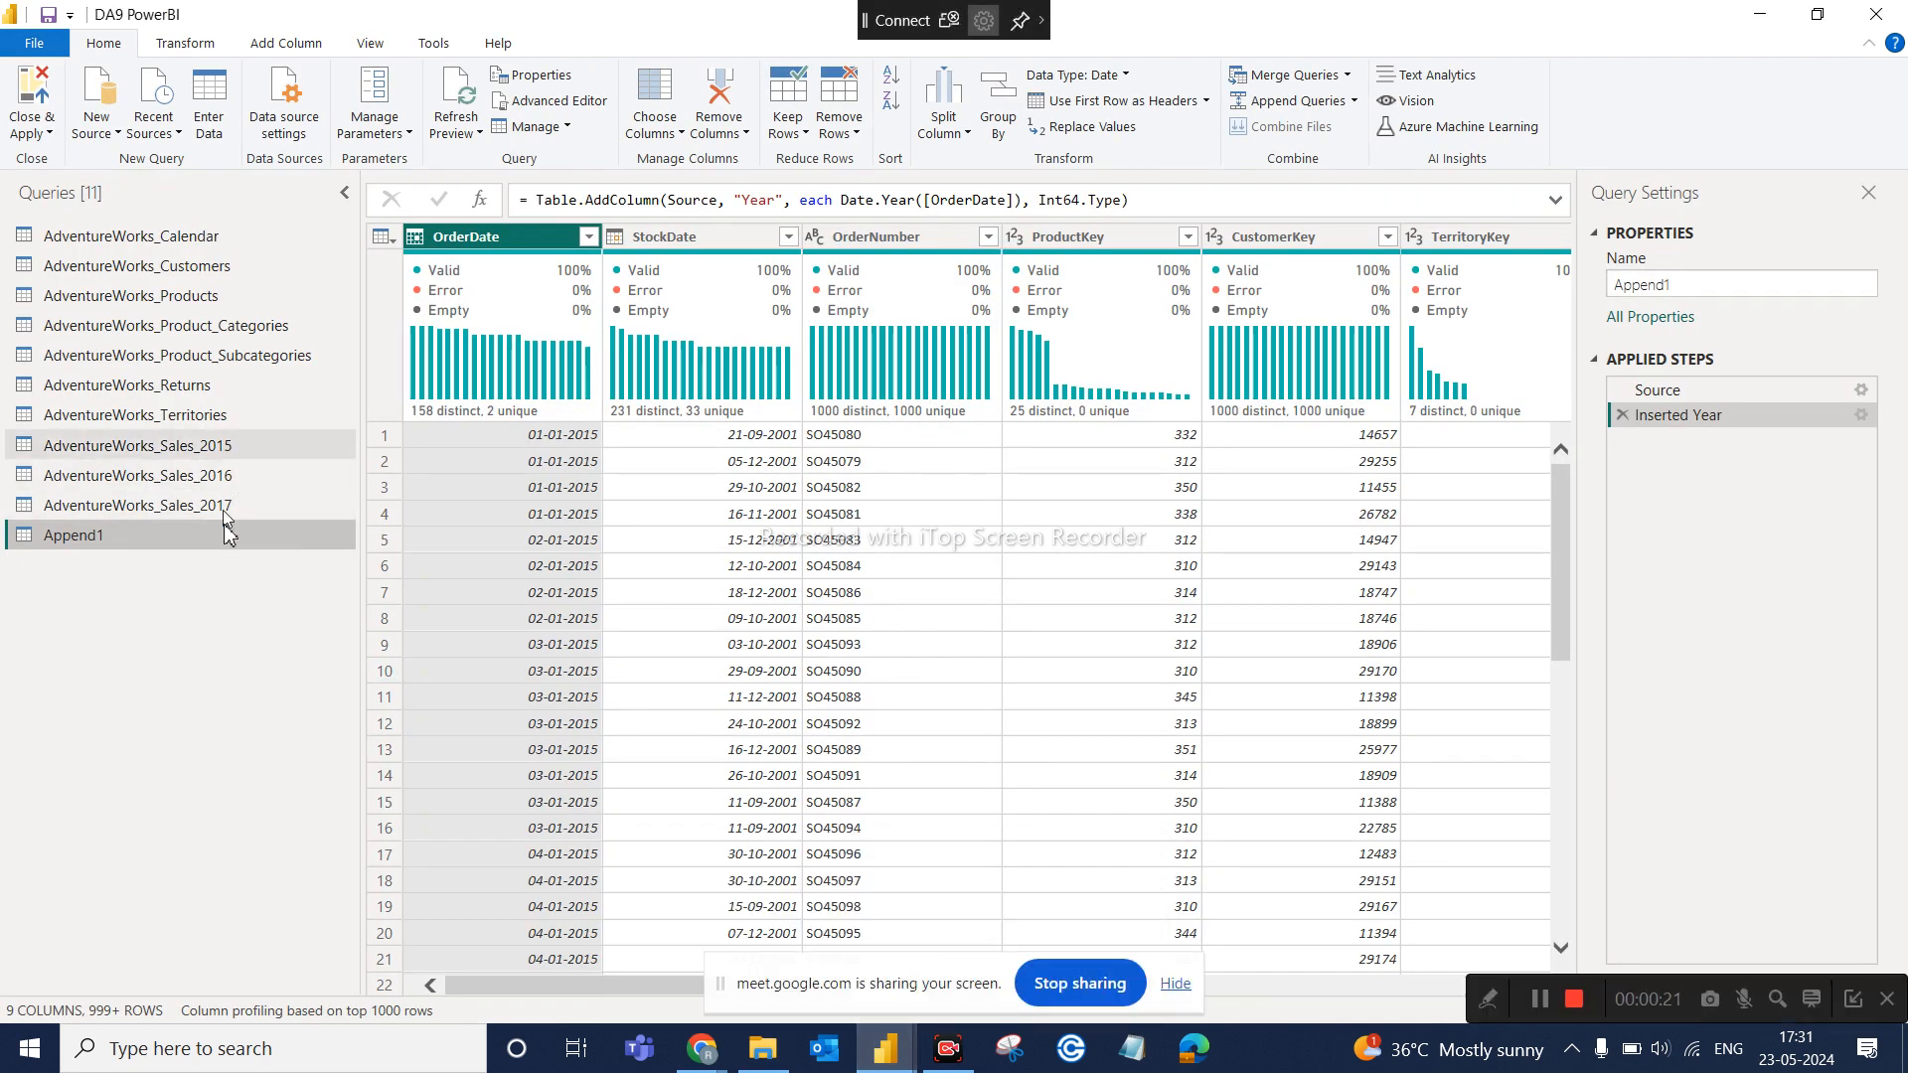
{"action": "mouse_move", "coordinate": [702, 1049]}
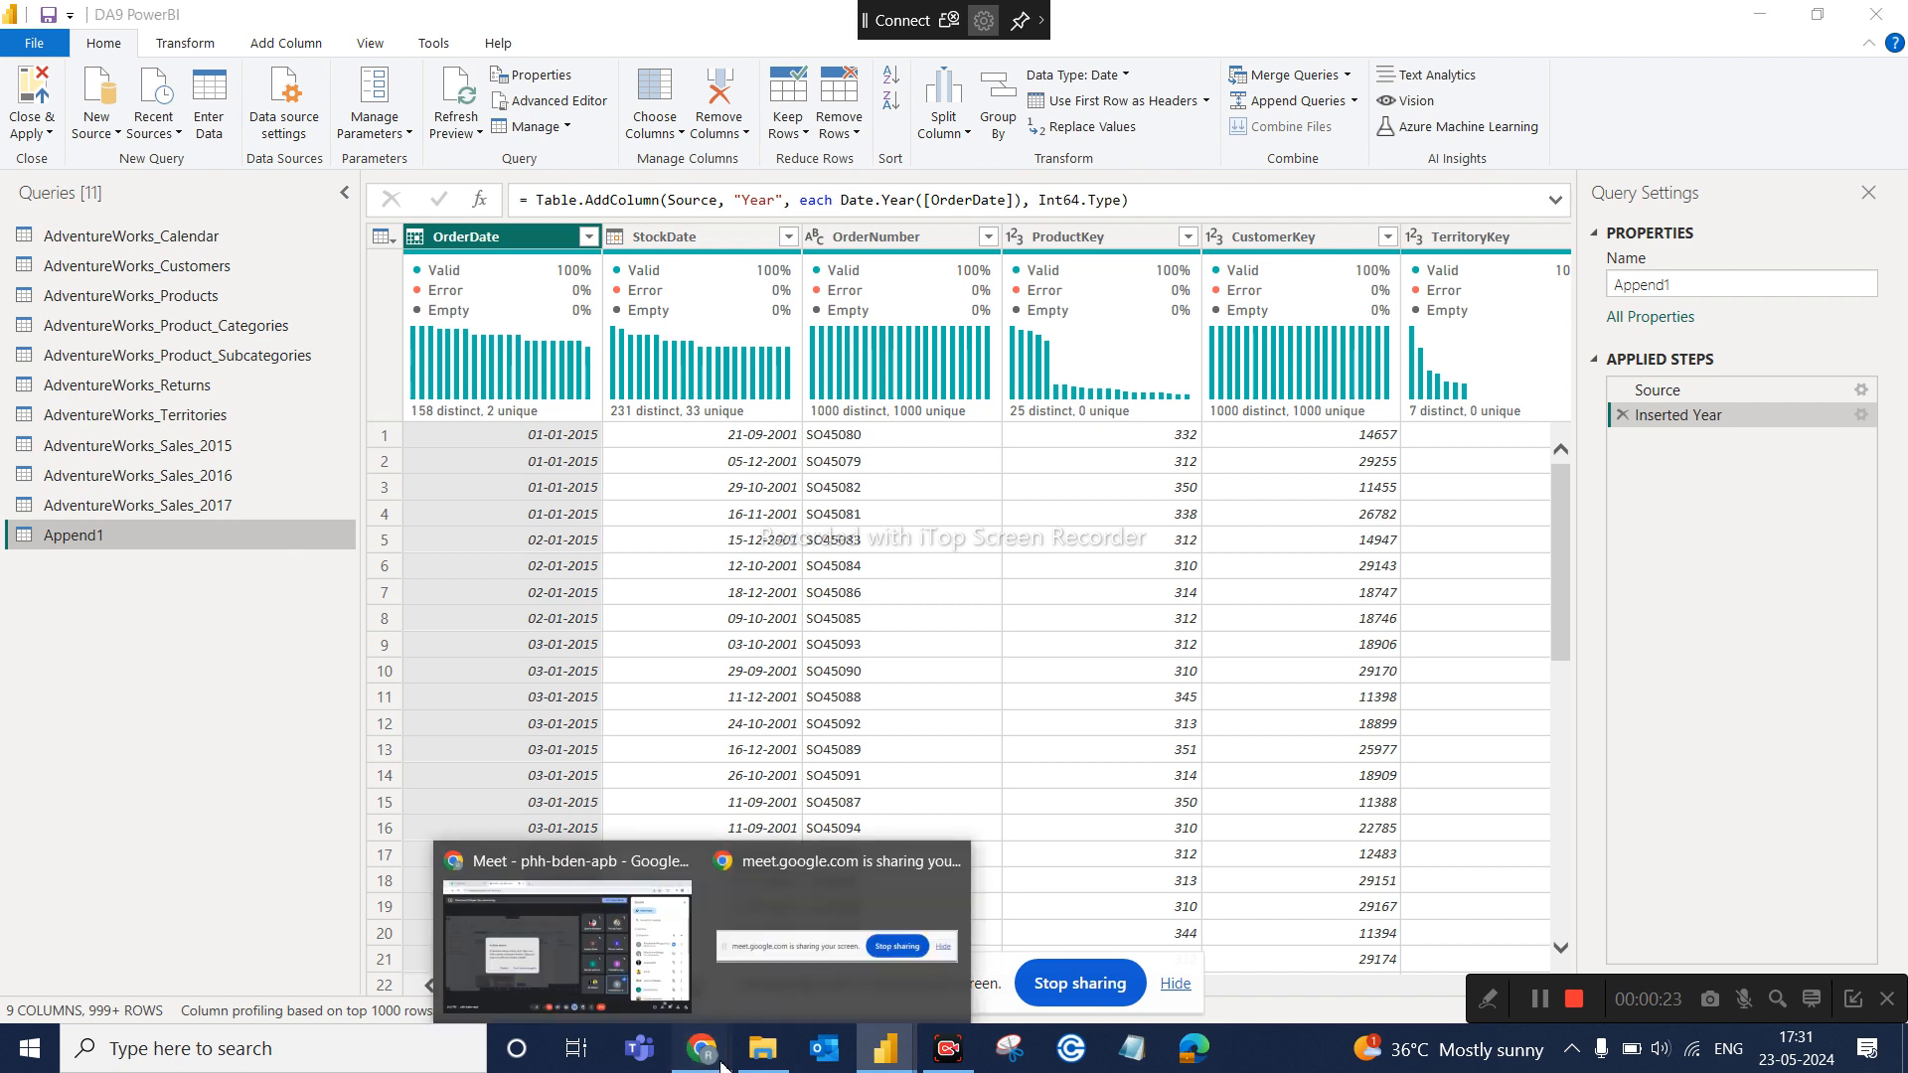
{"action": "left_click", "coordinate": [664, 984]}
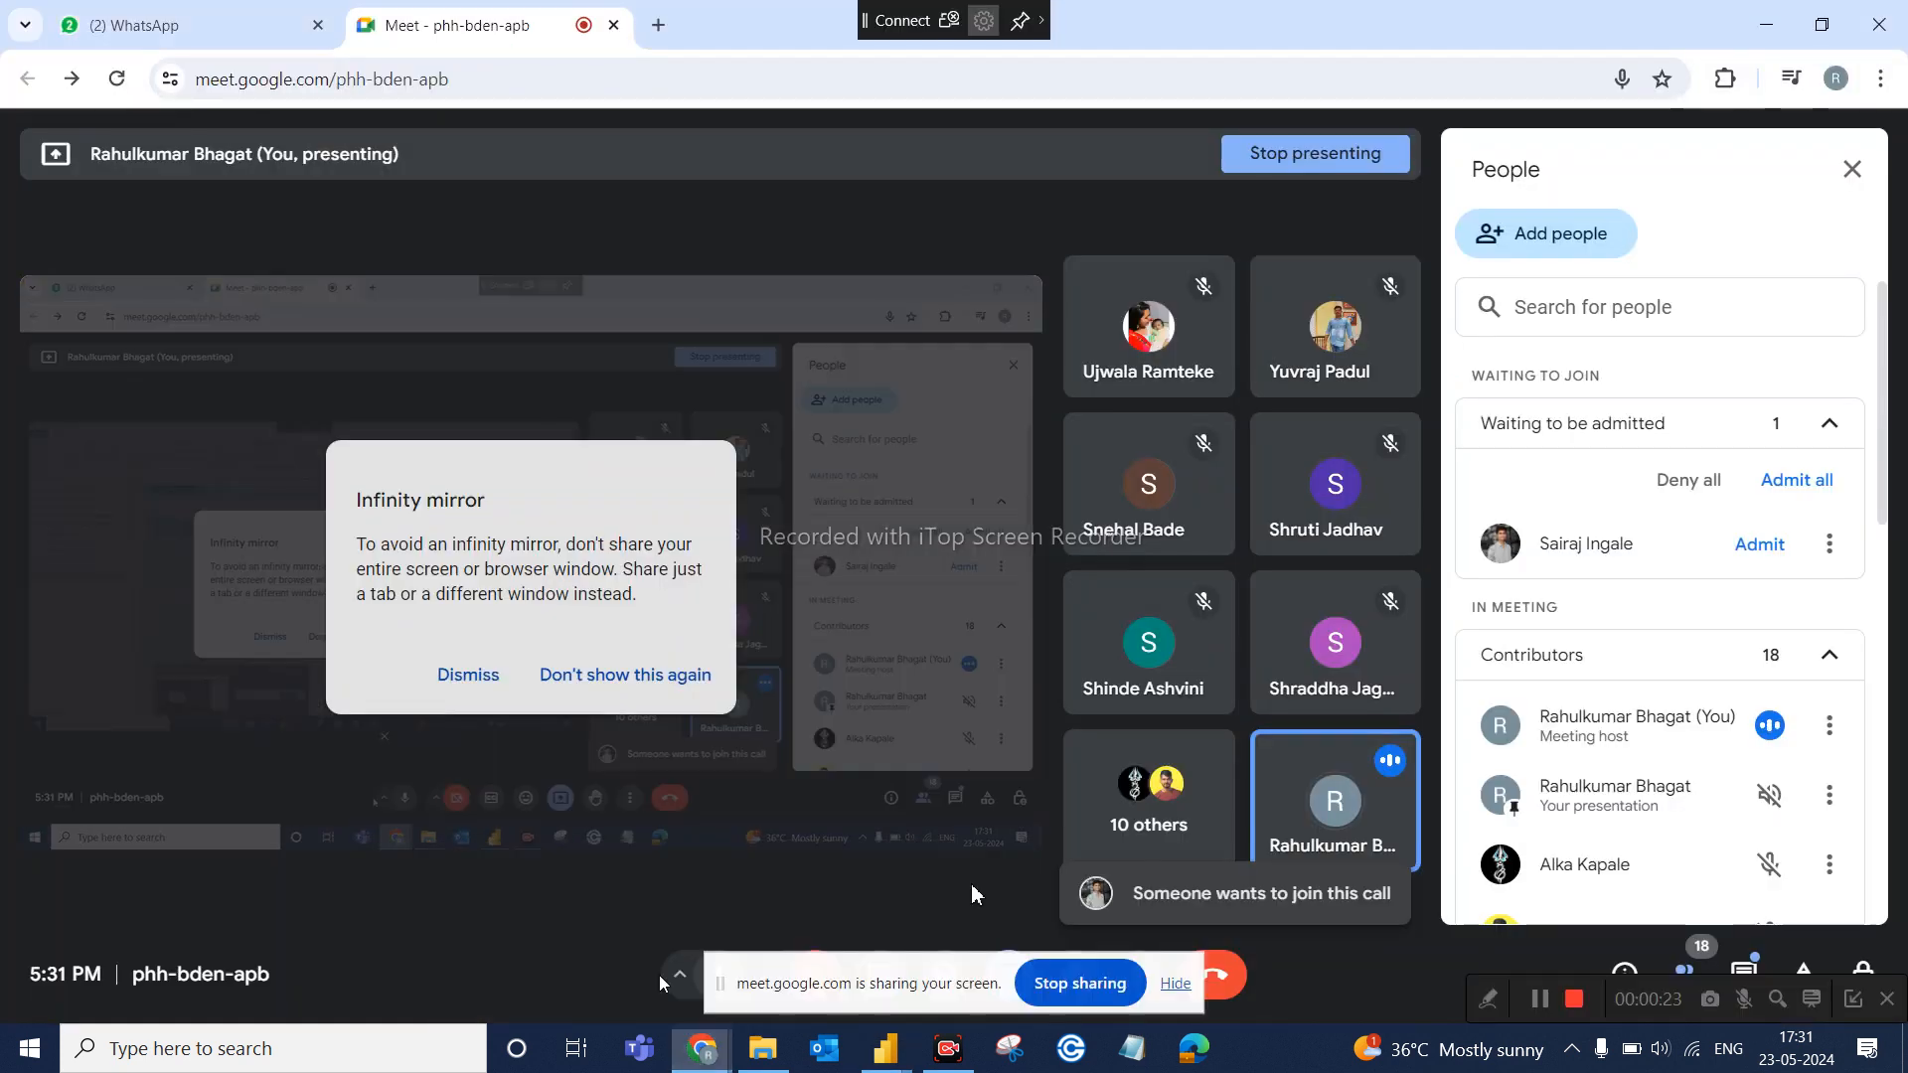
{"action": "left_click", "coordinate": [1773, 548]}
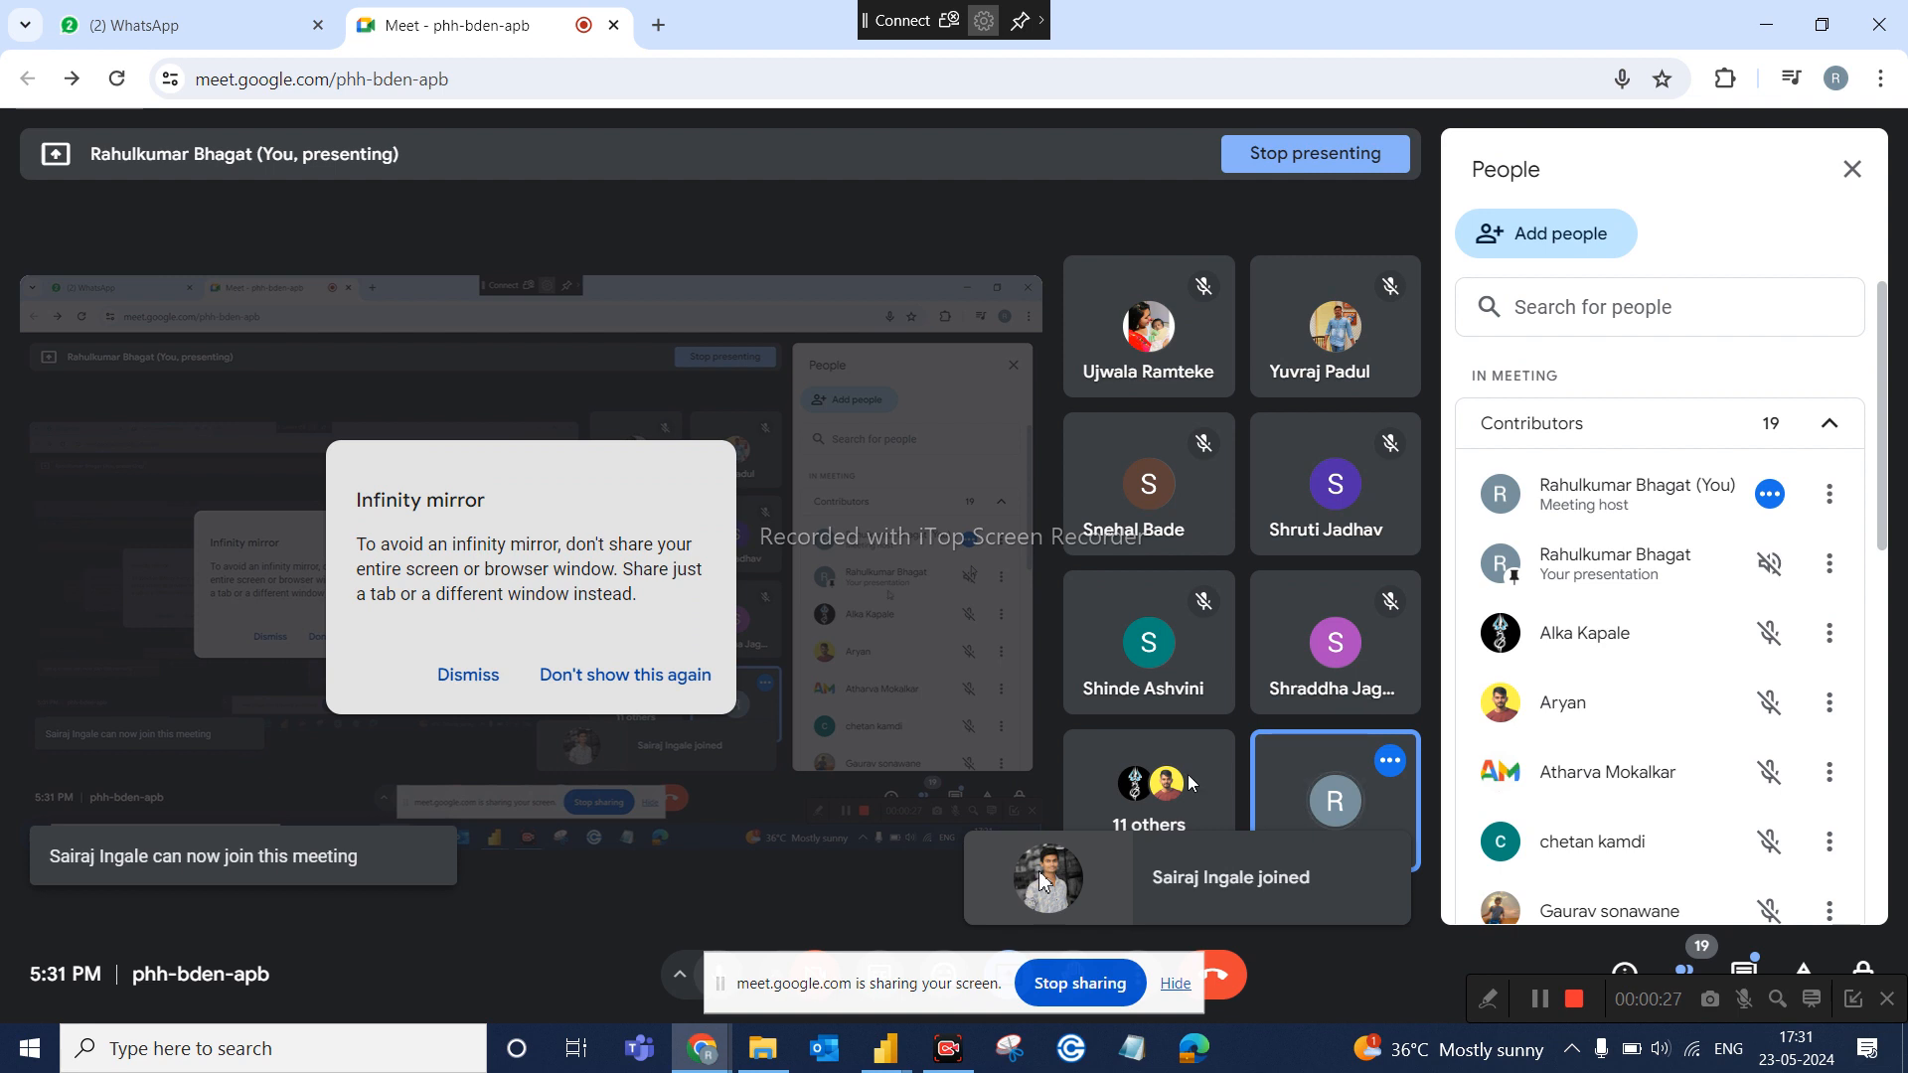
Return to the AdventureWorks CSV Files folder in File Explorer and look over the 2015, 2016 and 2017 sales files
{"action": "mouse_move", "coordinate": [882, 1058]}
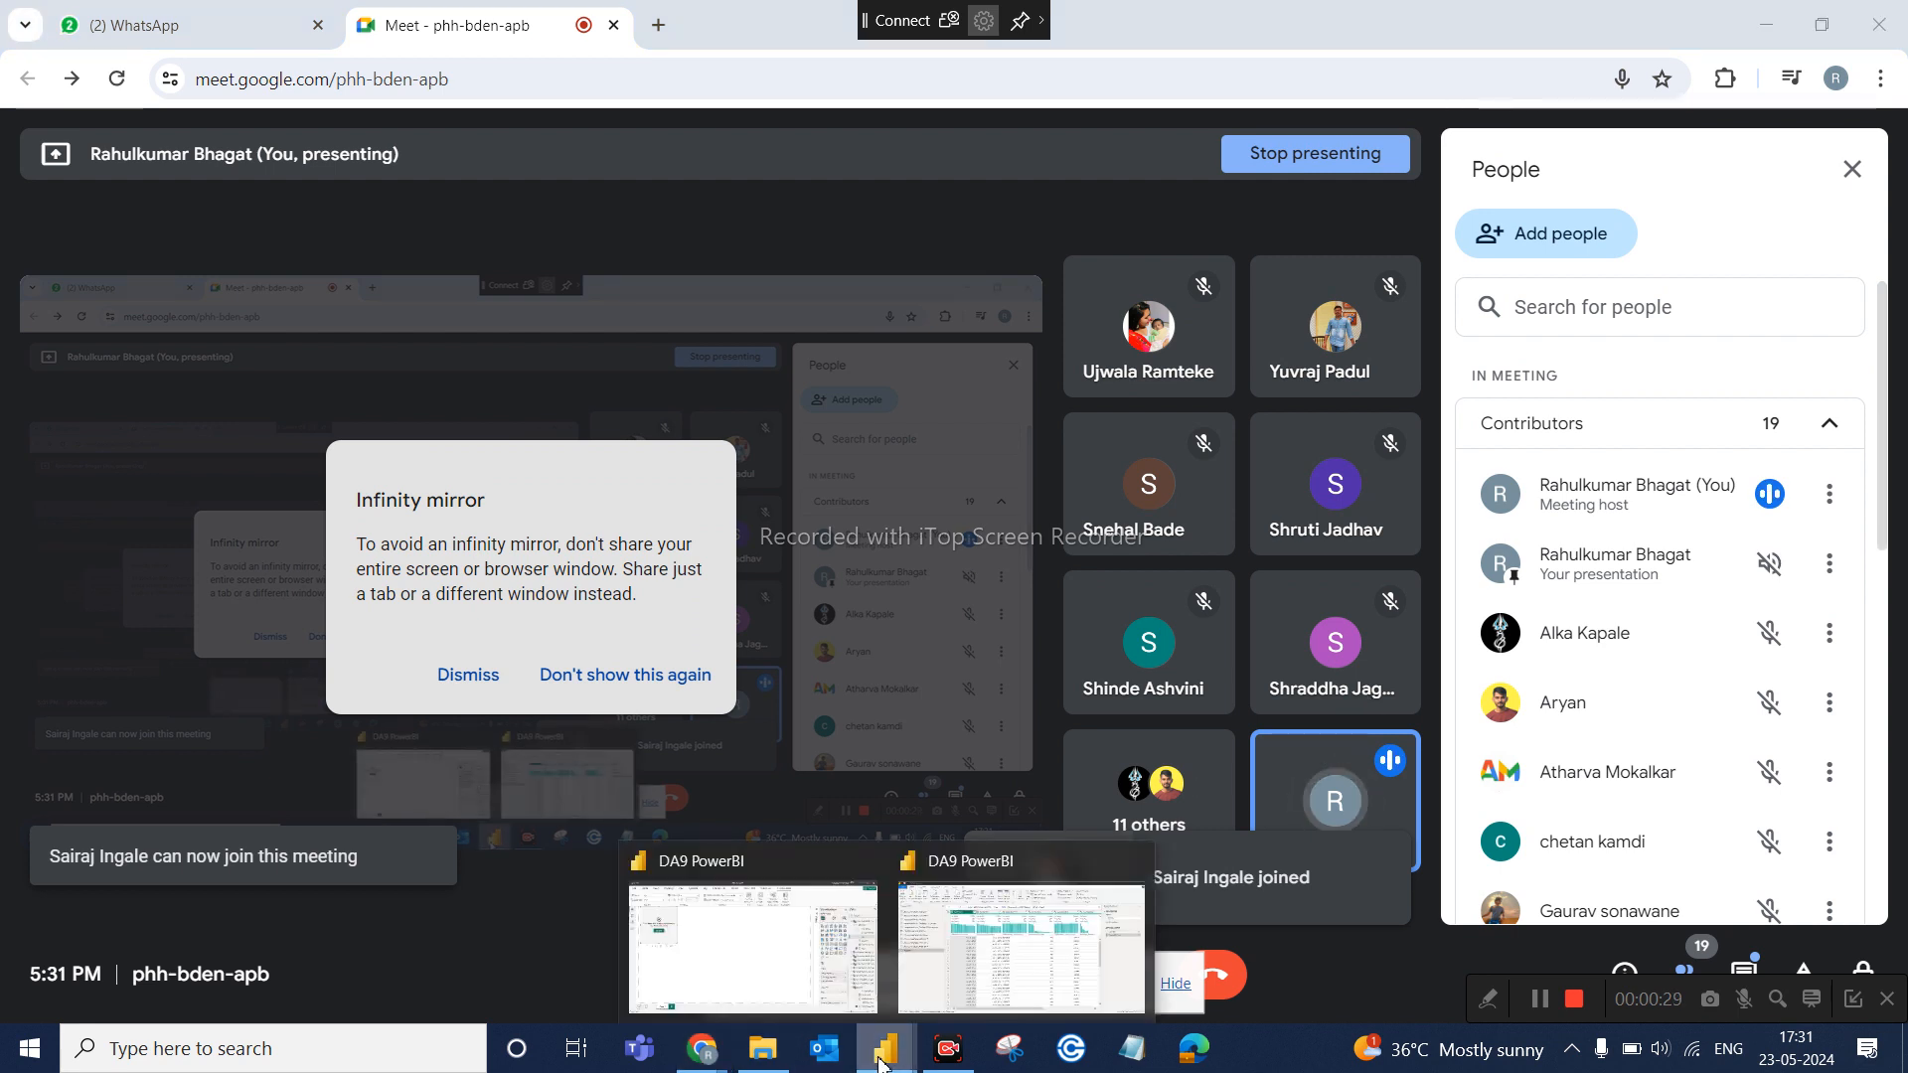
{"action": "left_click", "coordinate": [762, 1049]}
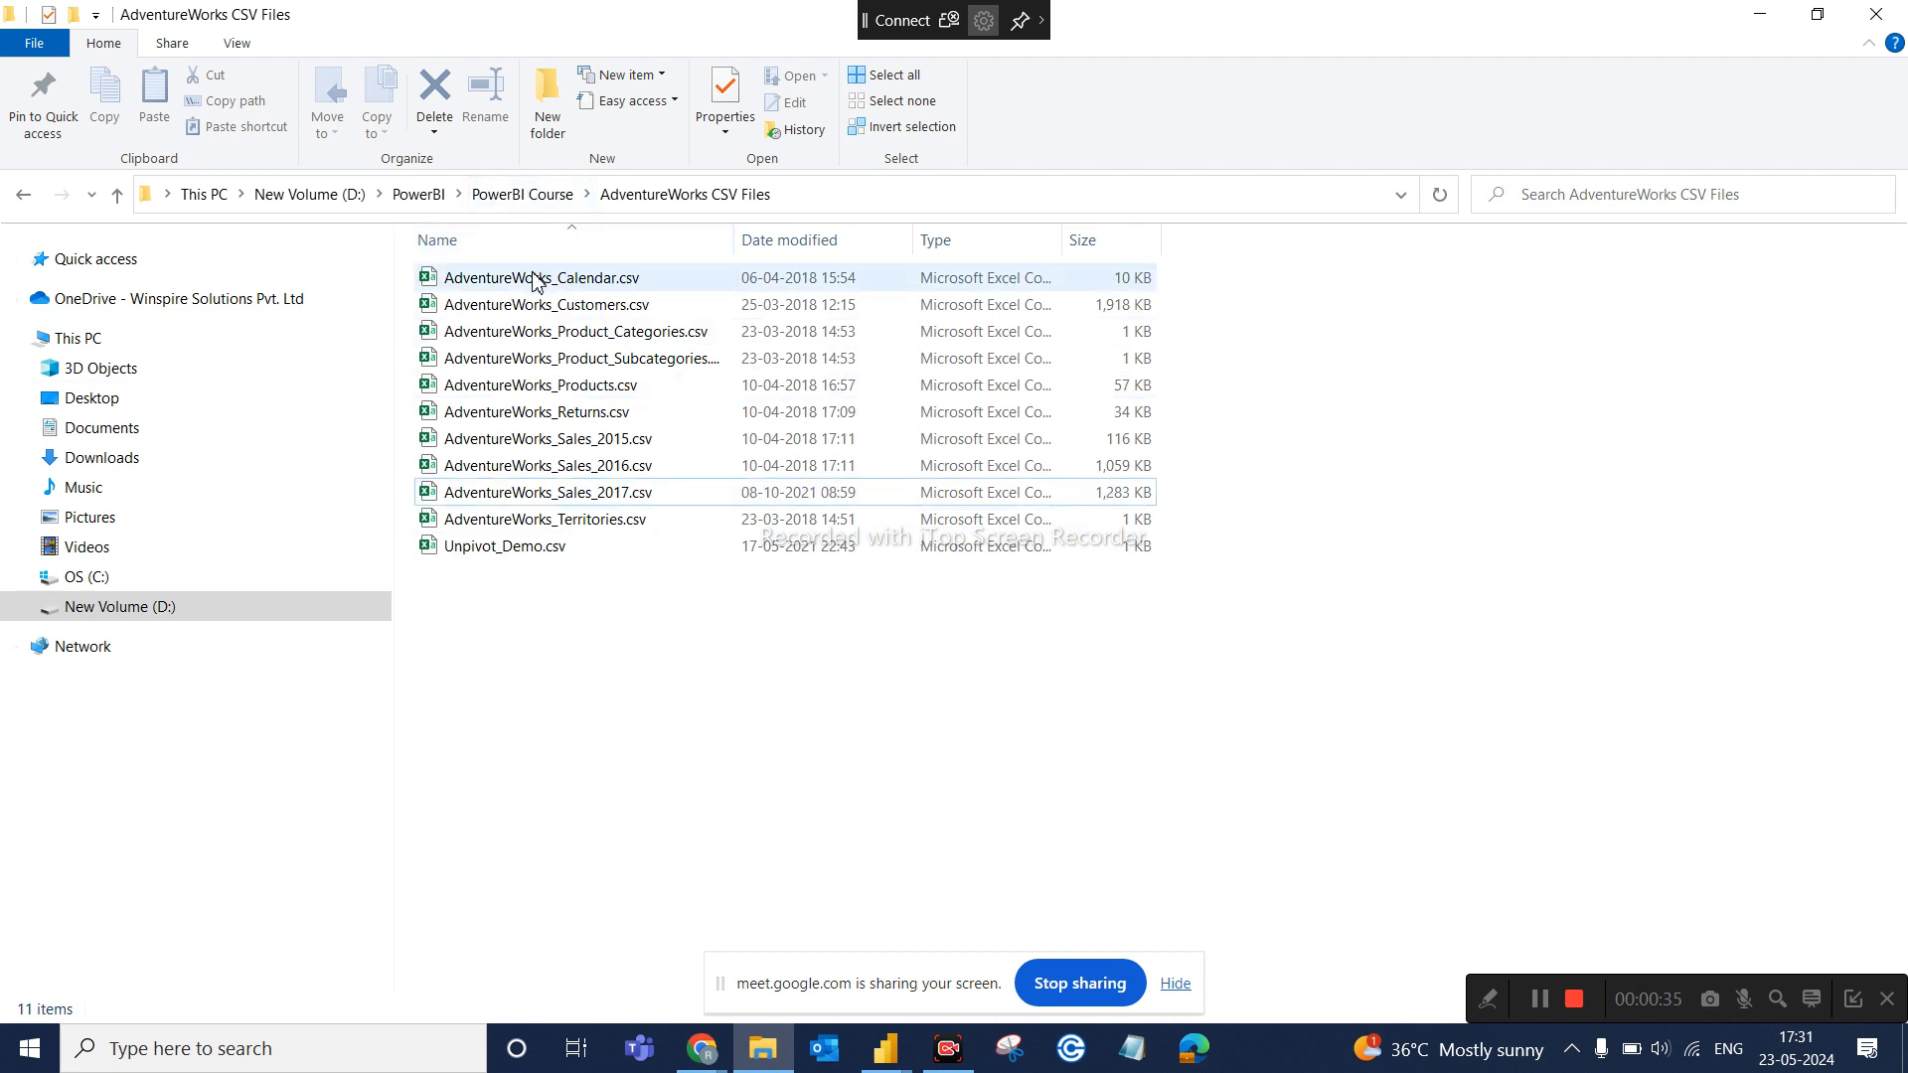
{"action": "left_click", "coordinate": [616, 464]}
{"action": "left_click", "coordinate": [608, 493]}
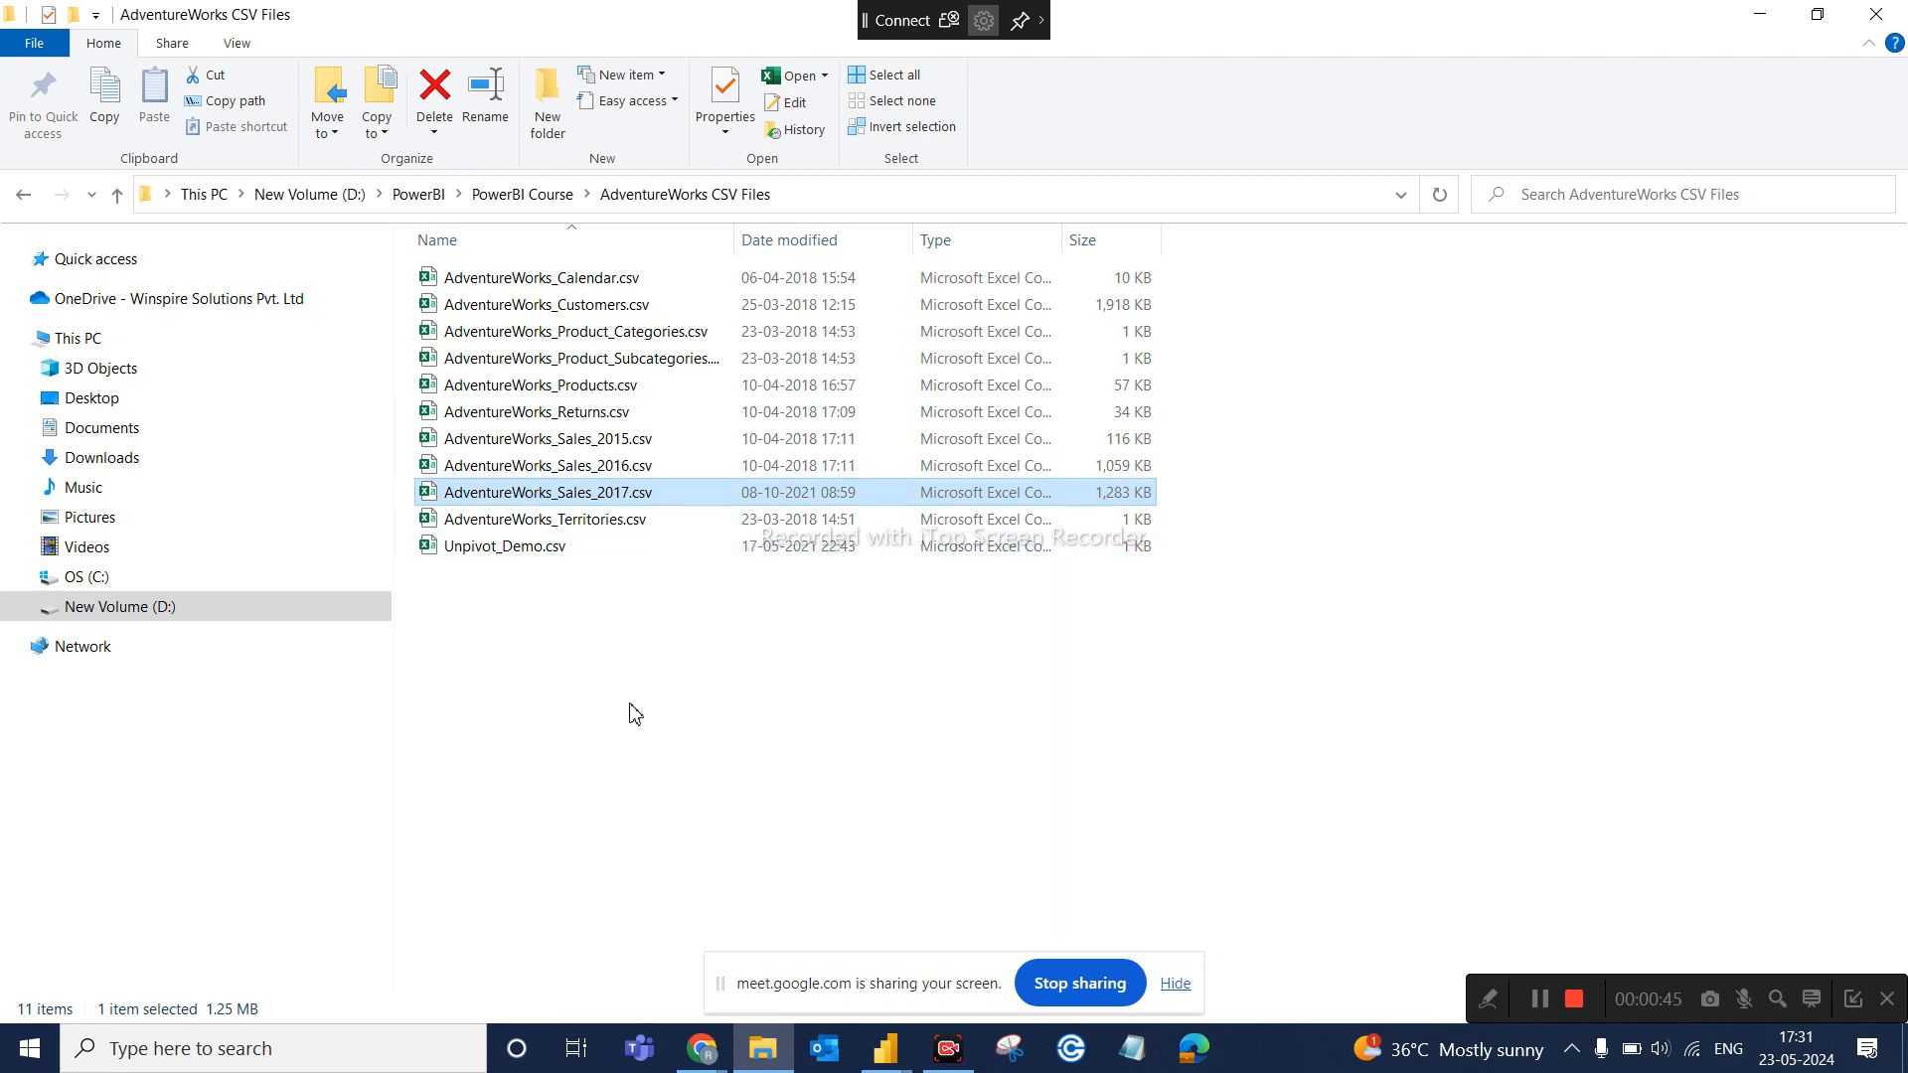
{"action": "left_click", "coordinate": [680, 440]}
{"action": "left_click", "coordinate": [669, 466]}
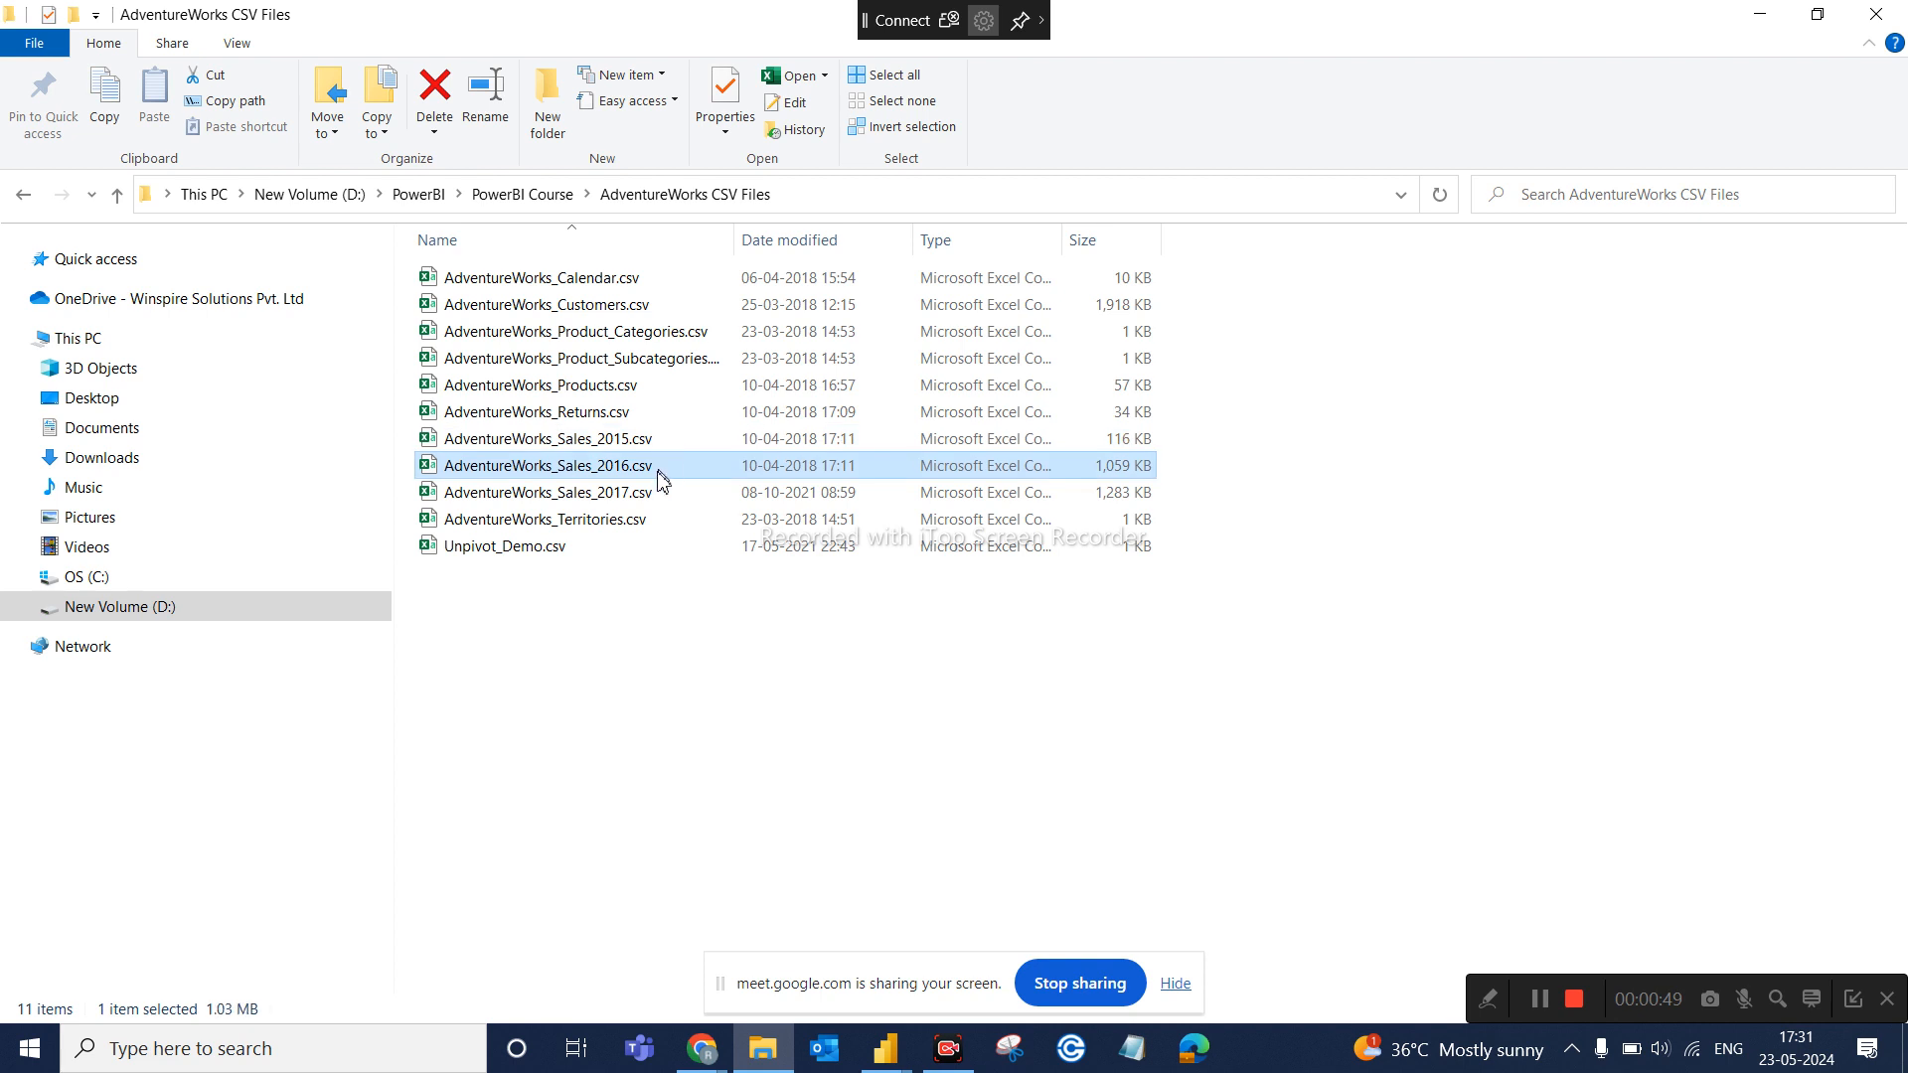
{"action": "left_click", "coordinate": [651, 492]}
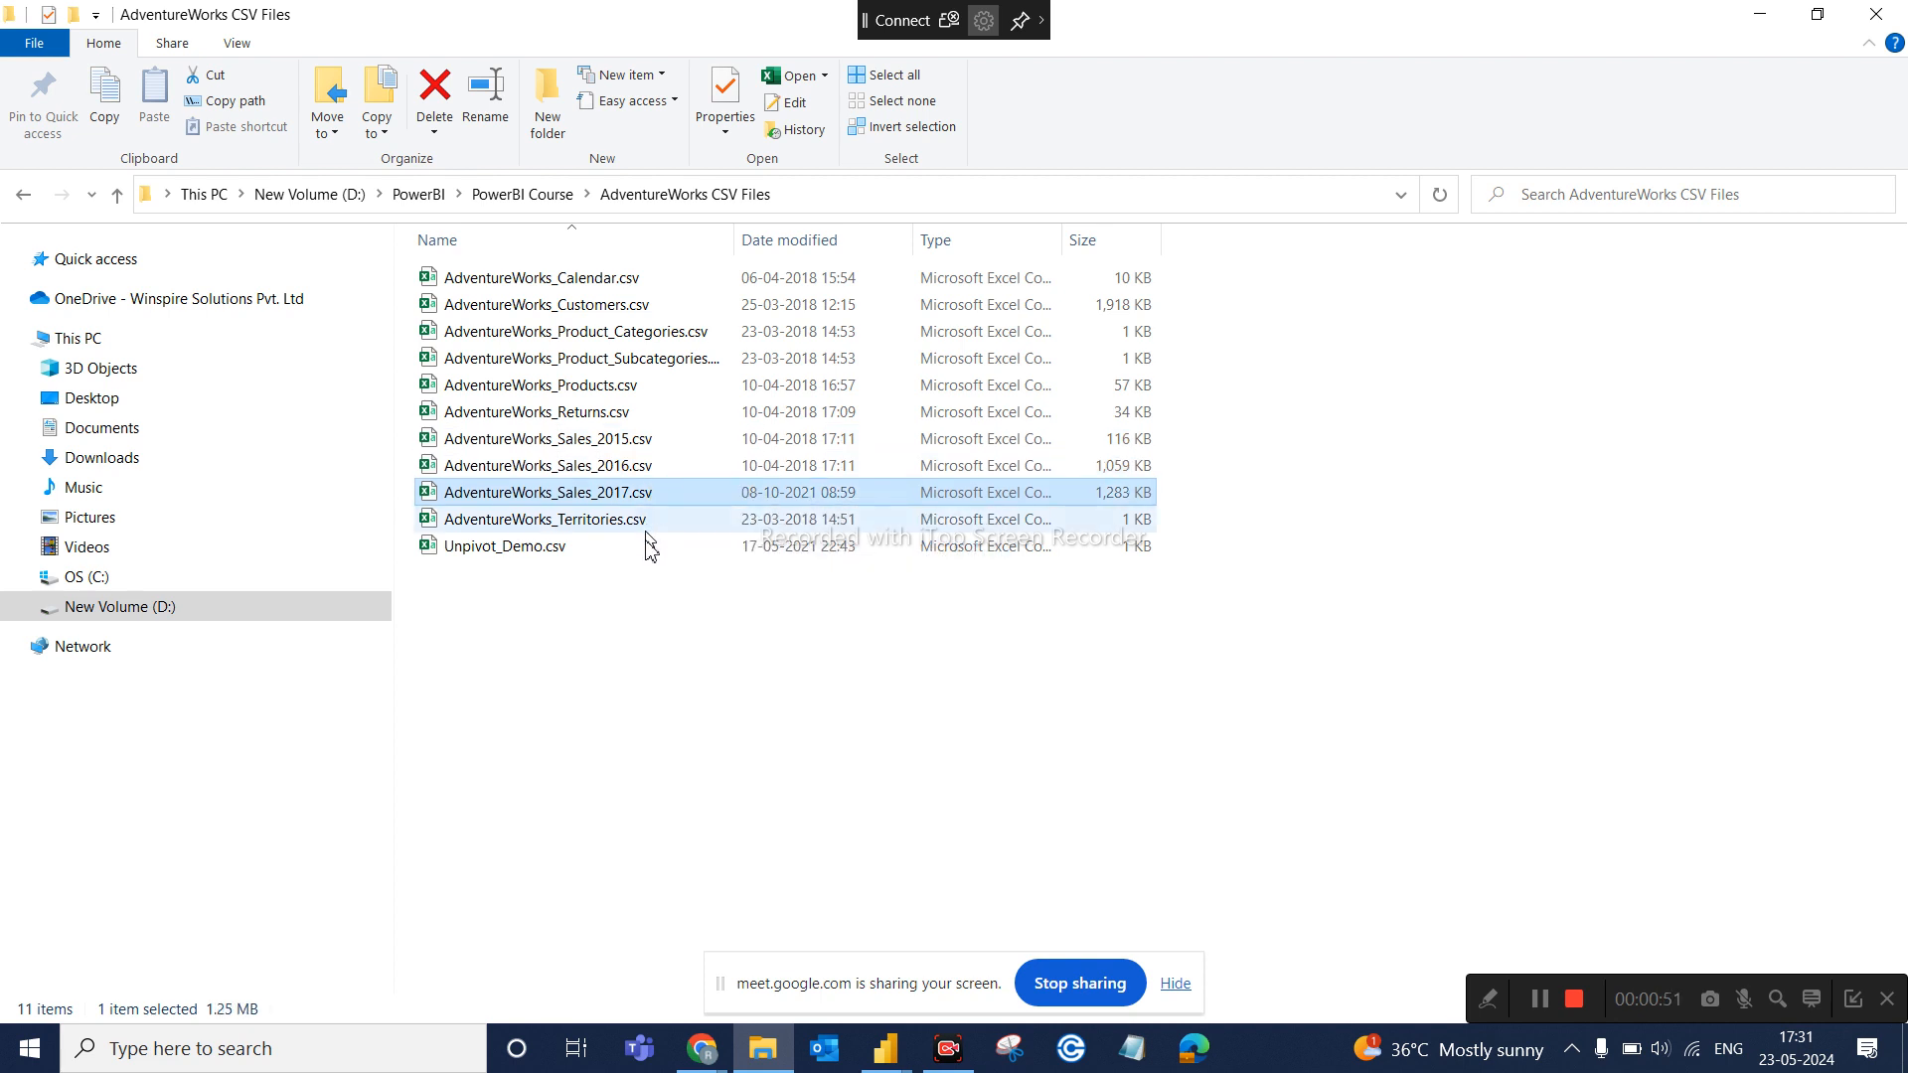
{"action": "left_click", "coordinate": [647, 604]}
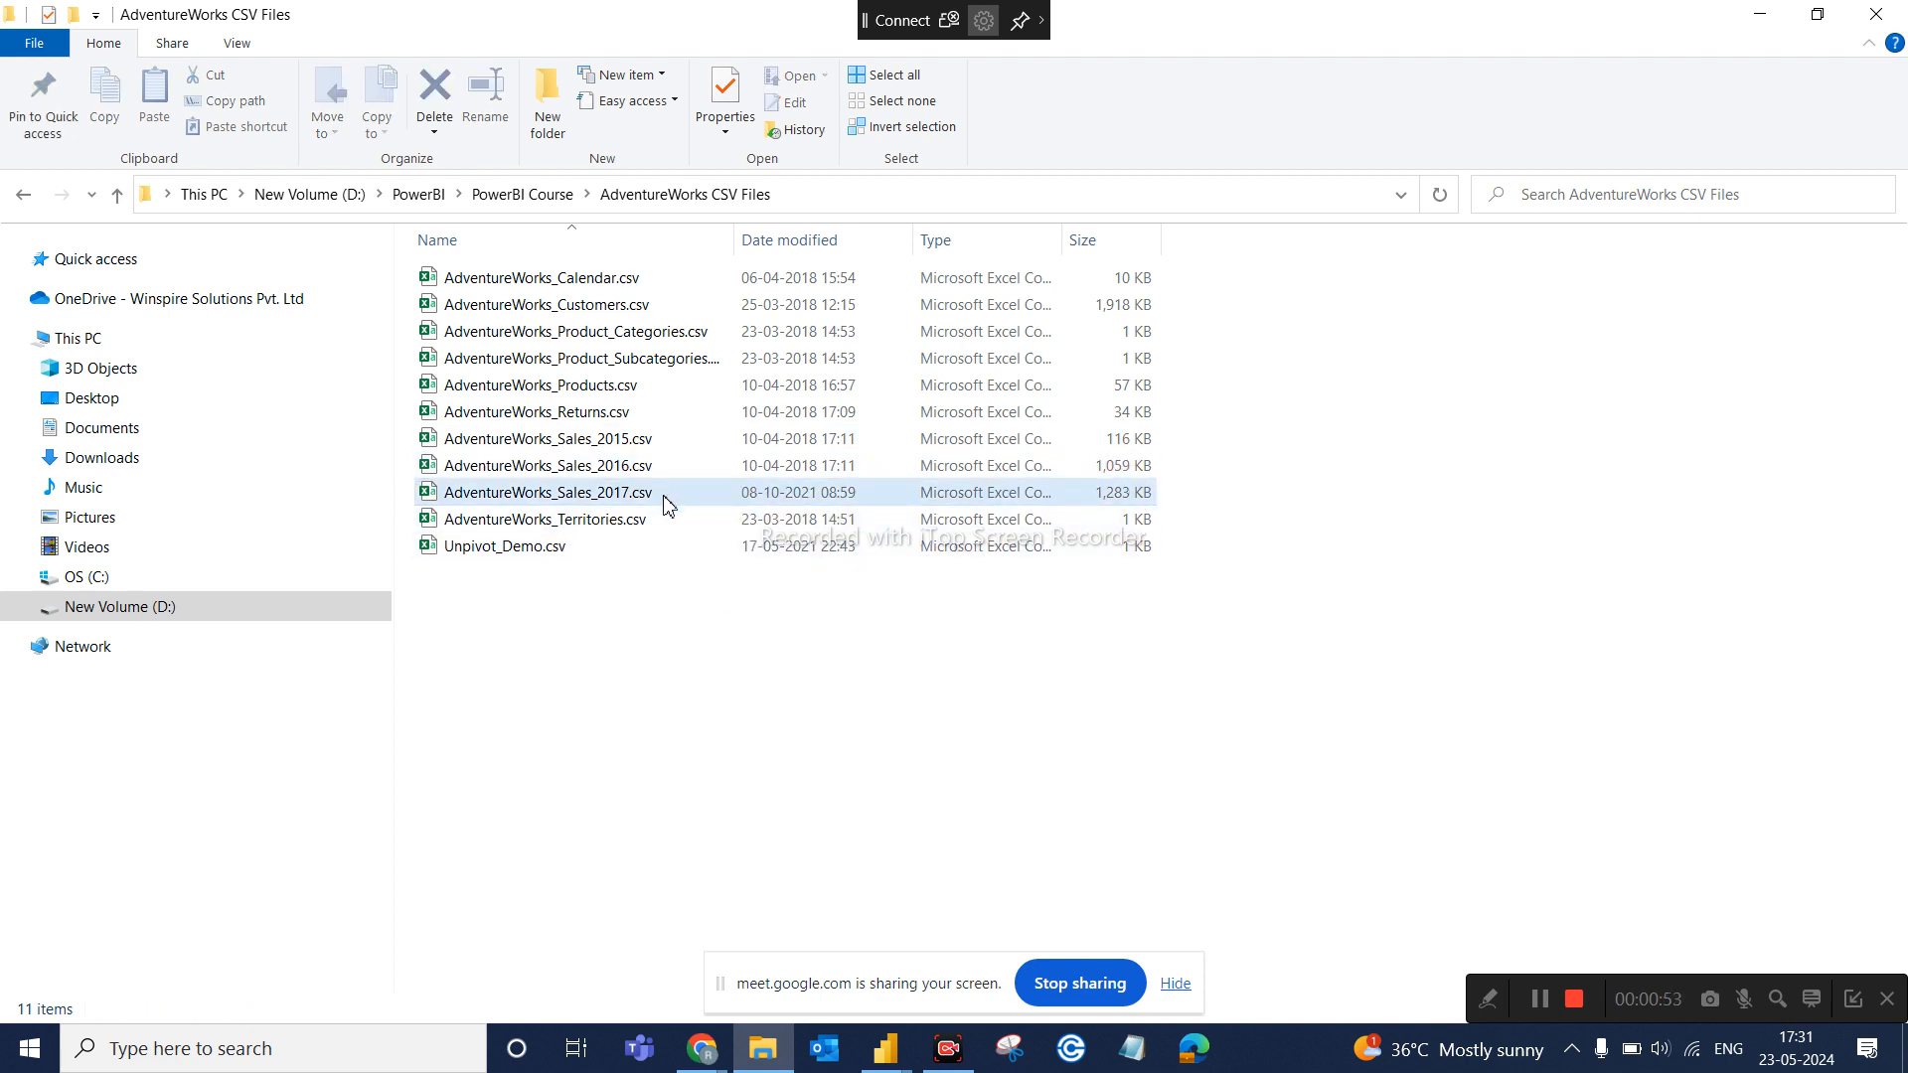
Duplicate AdventureWorks_Sales_2017.csv within the same folder
{"action": "right_click", "coordinate": [665, 504]}
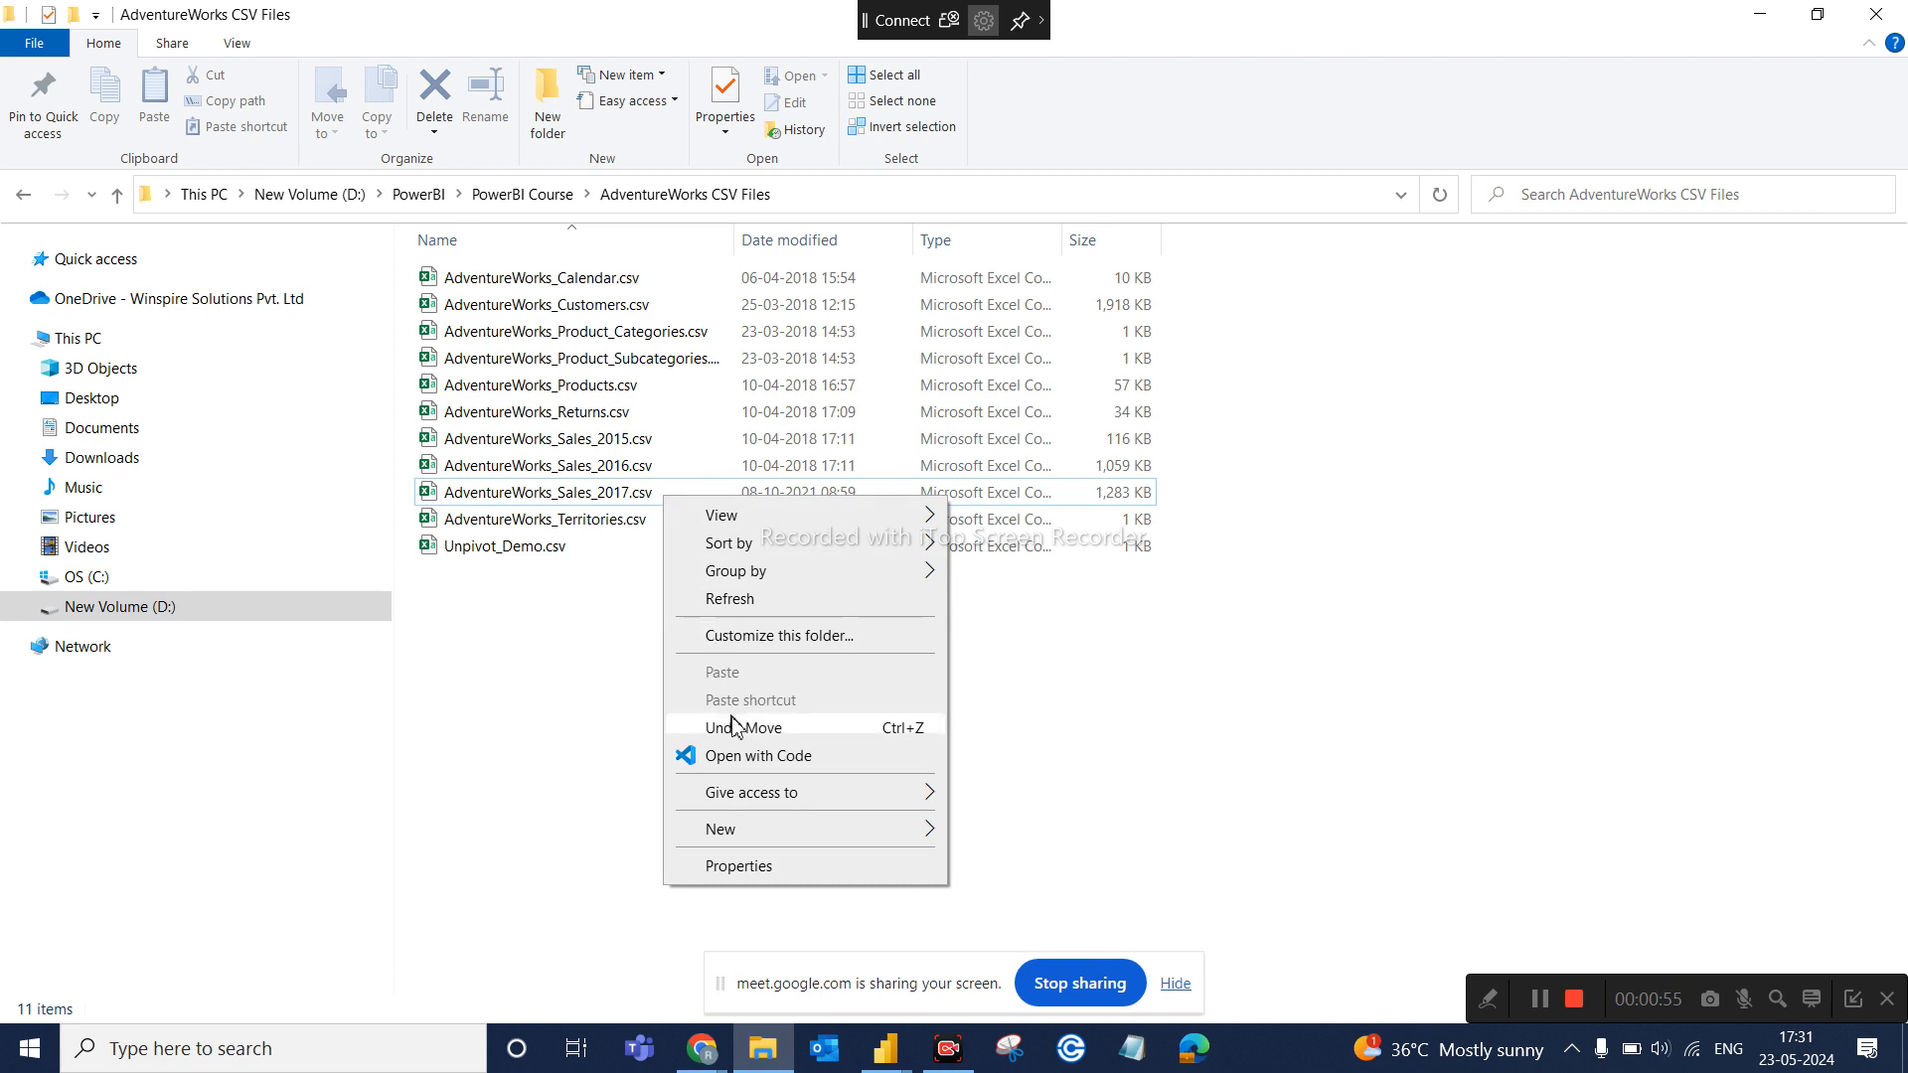
{"action": "mouse_move", "coordinate": [751, 851]}
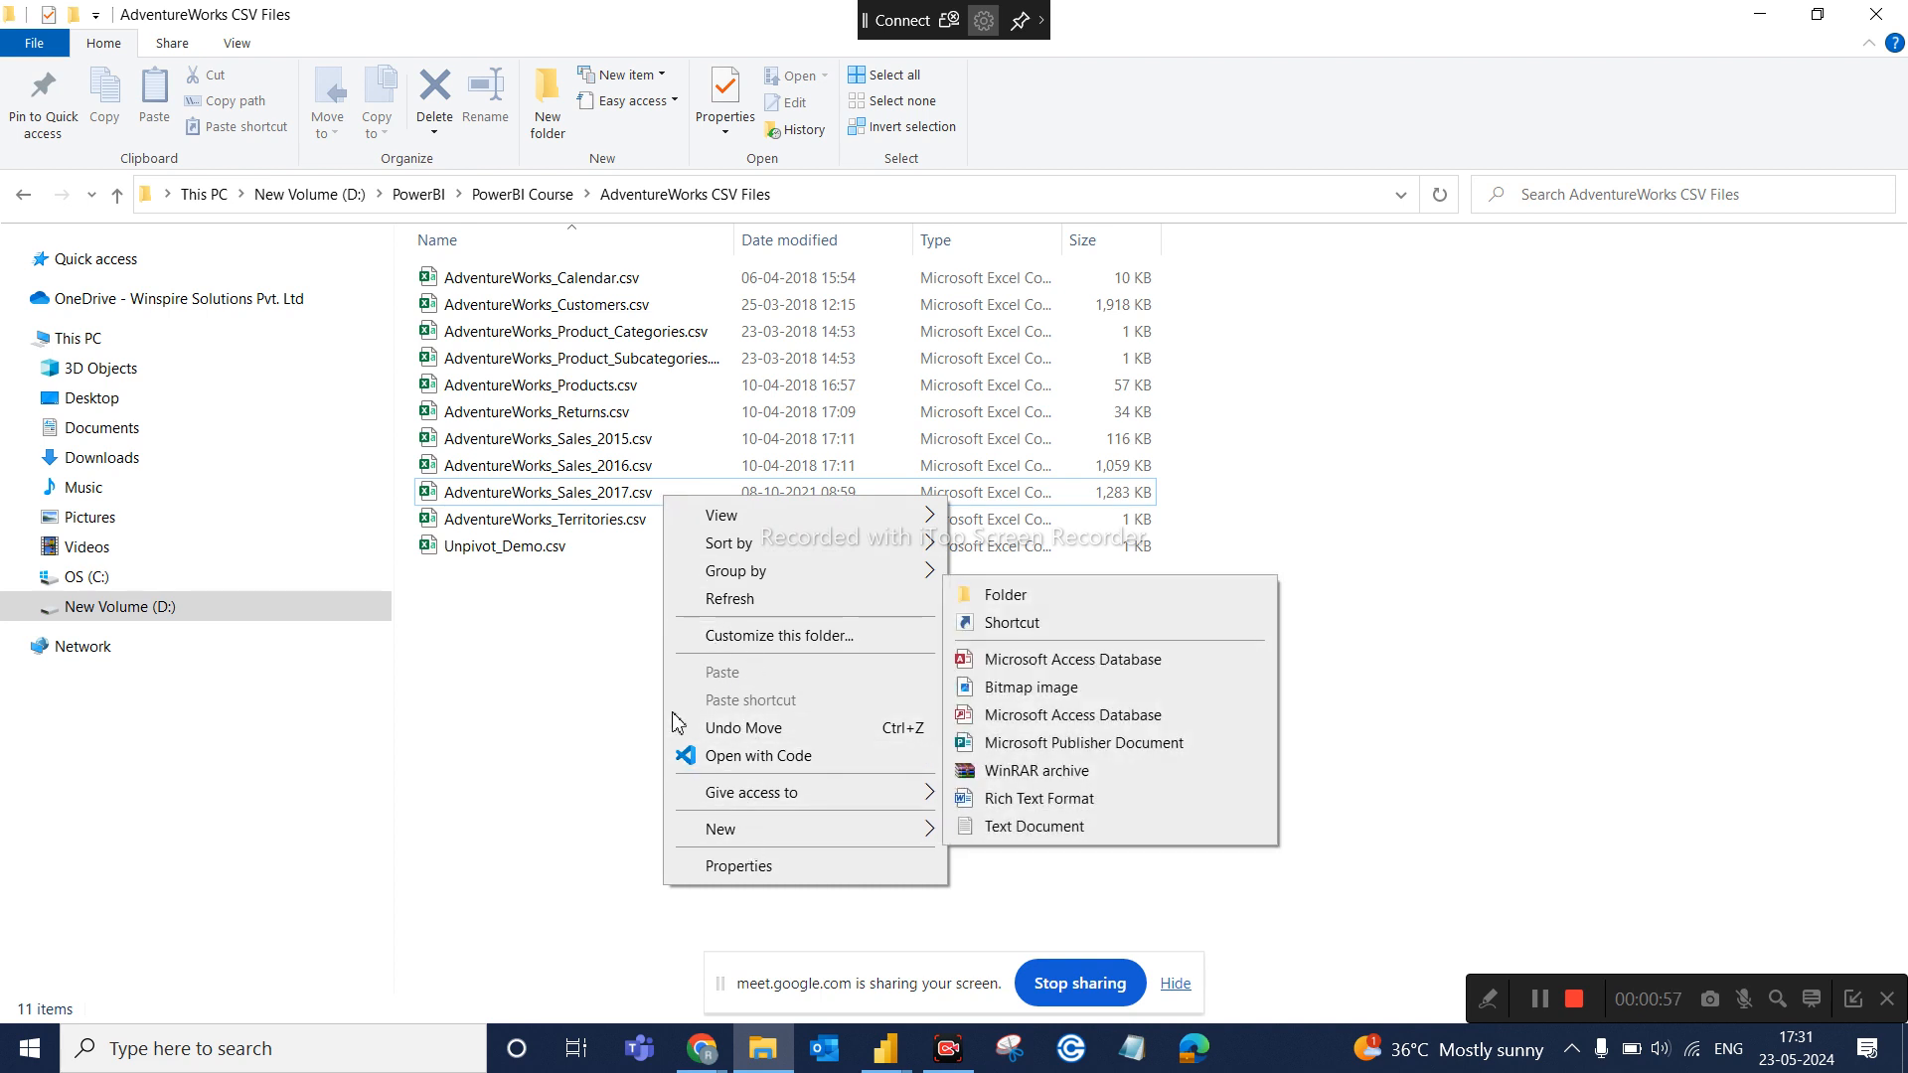
{"action": "left_click", "coordinate": [641, 491]}
{"action": "right_click", "coordinate": [641, 491]}
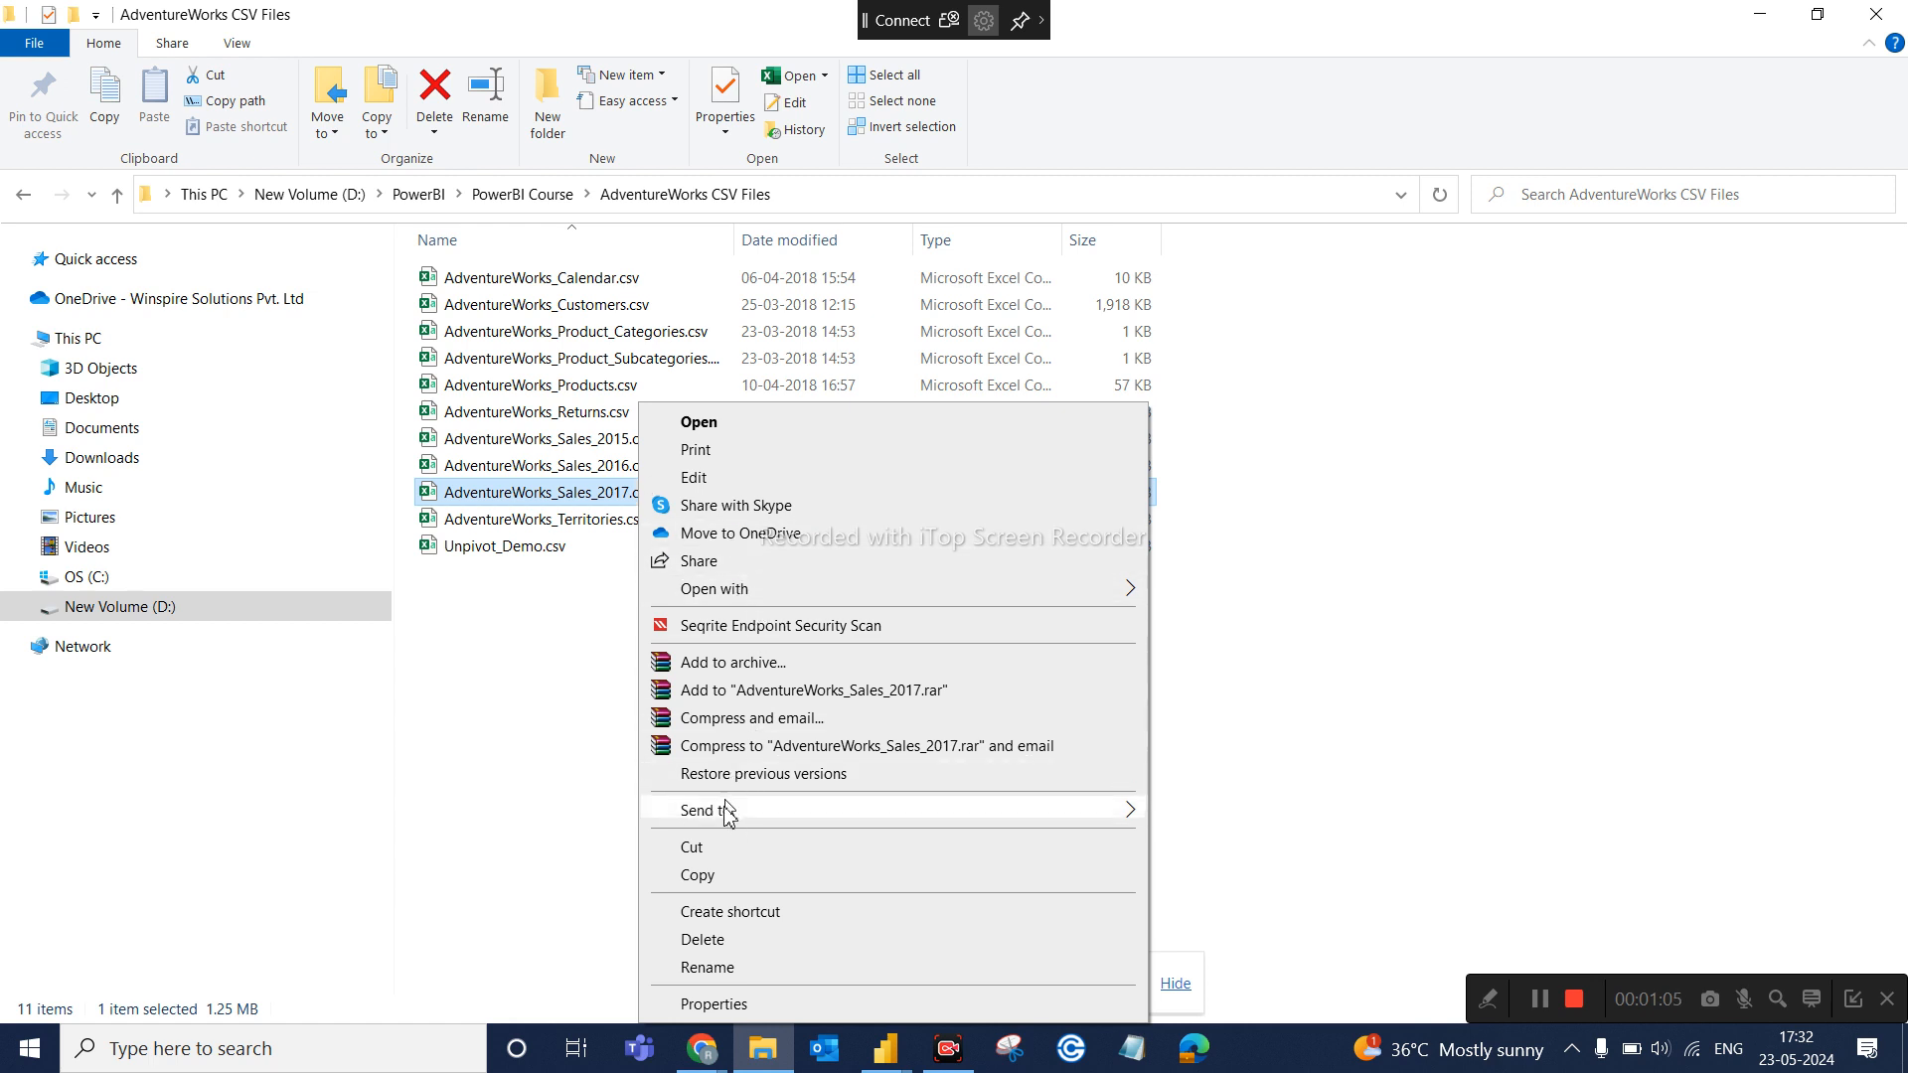
{"action": "left_click", "coordinate": [730, 880]}
{"action": "right_click", "coordinate": [719, 497]}
{"action": "left_click", "coordinate": [587, 694]}
{"action": "right_click", "coordinate": [587, 694]}
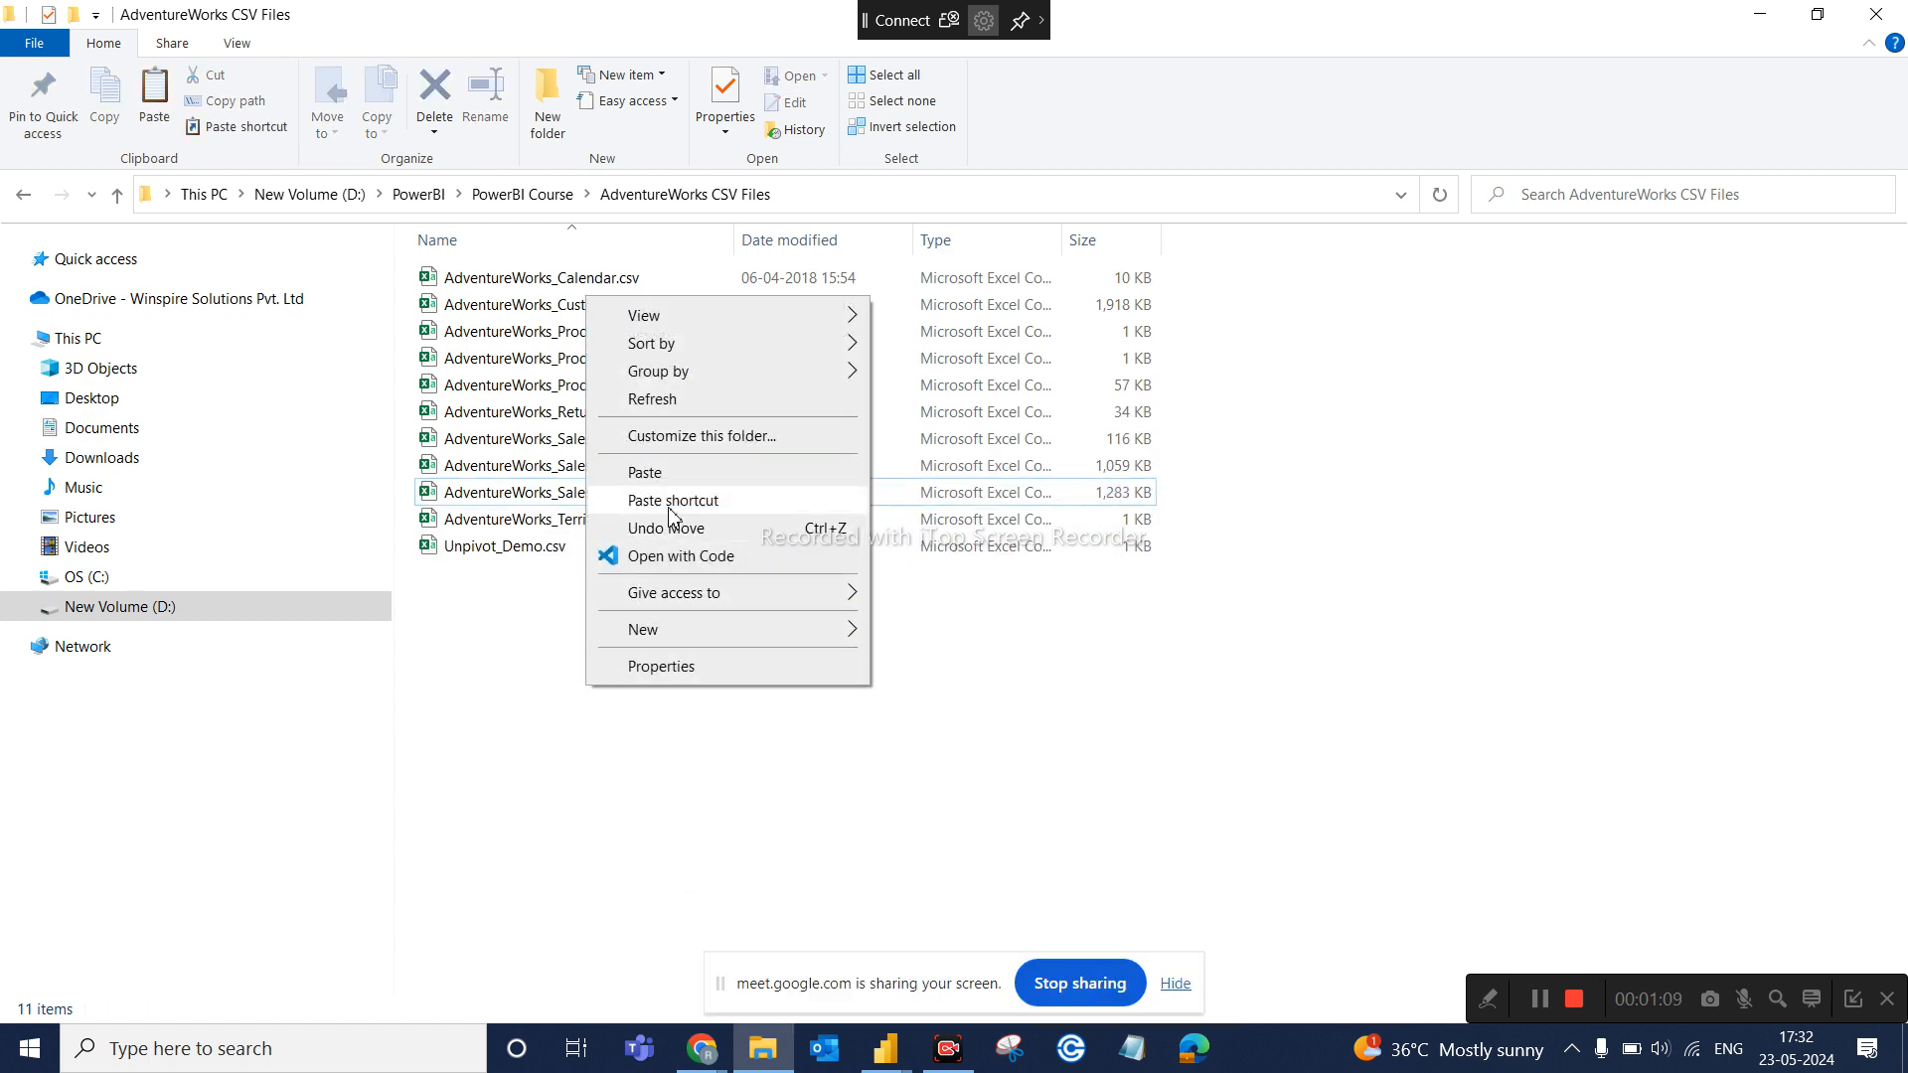
{"action": "left_click", "coordinate": [645, 473]}
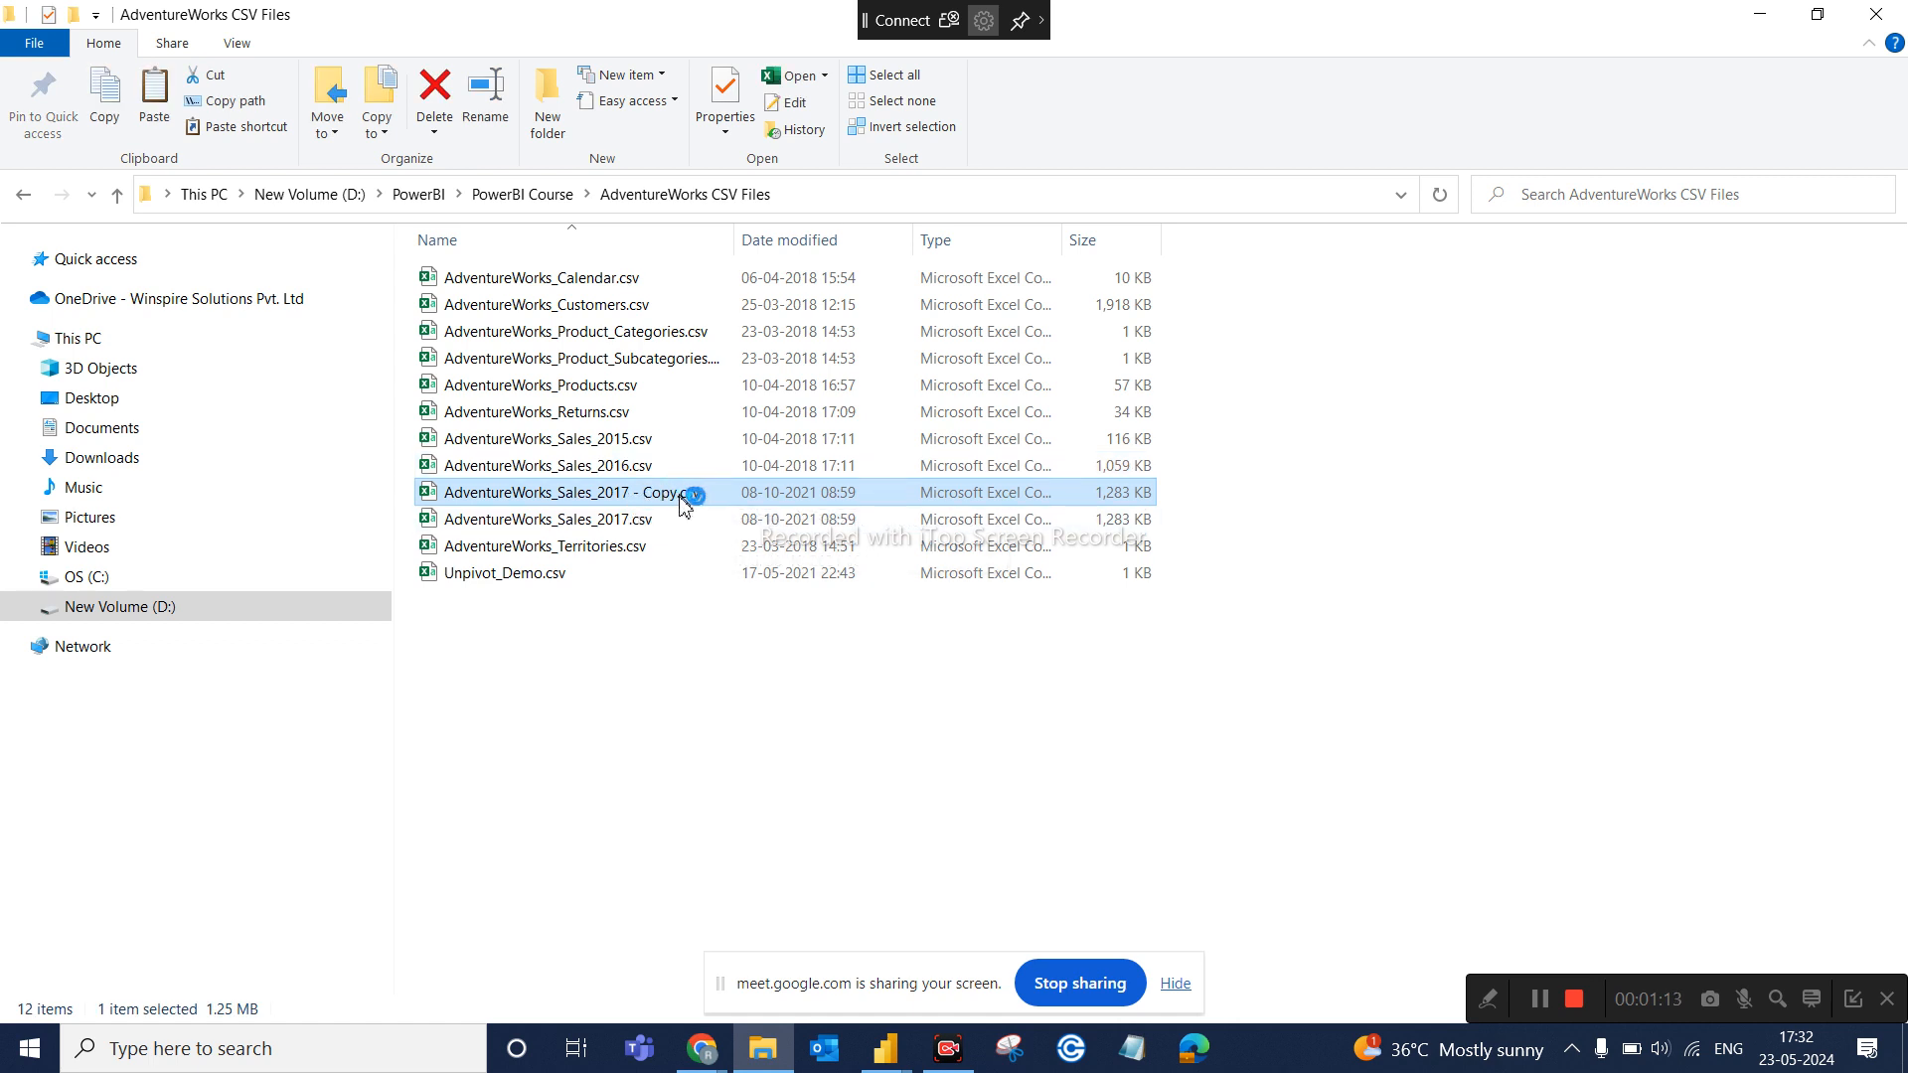
Open AdventureWorks_Sales_2017 - Copy.csv in Excel and widen the OrderDate column until its dates are readable
{"action": "key", "text": "Return"}
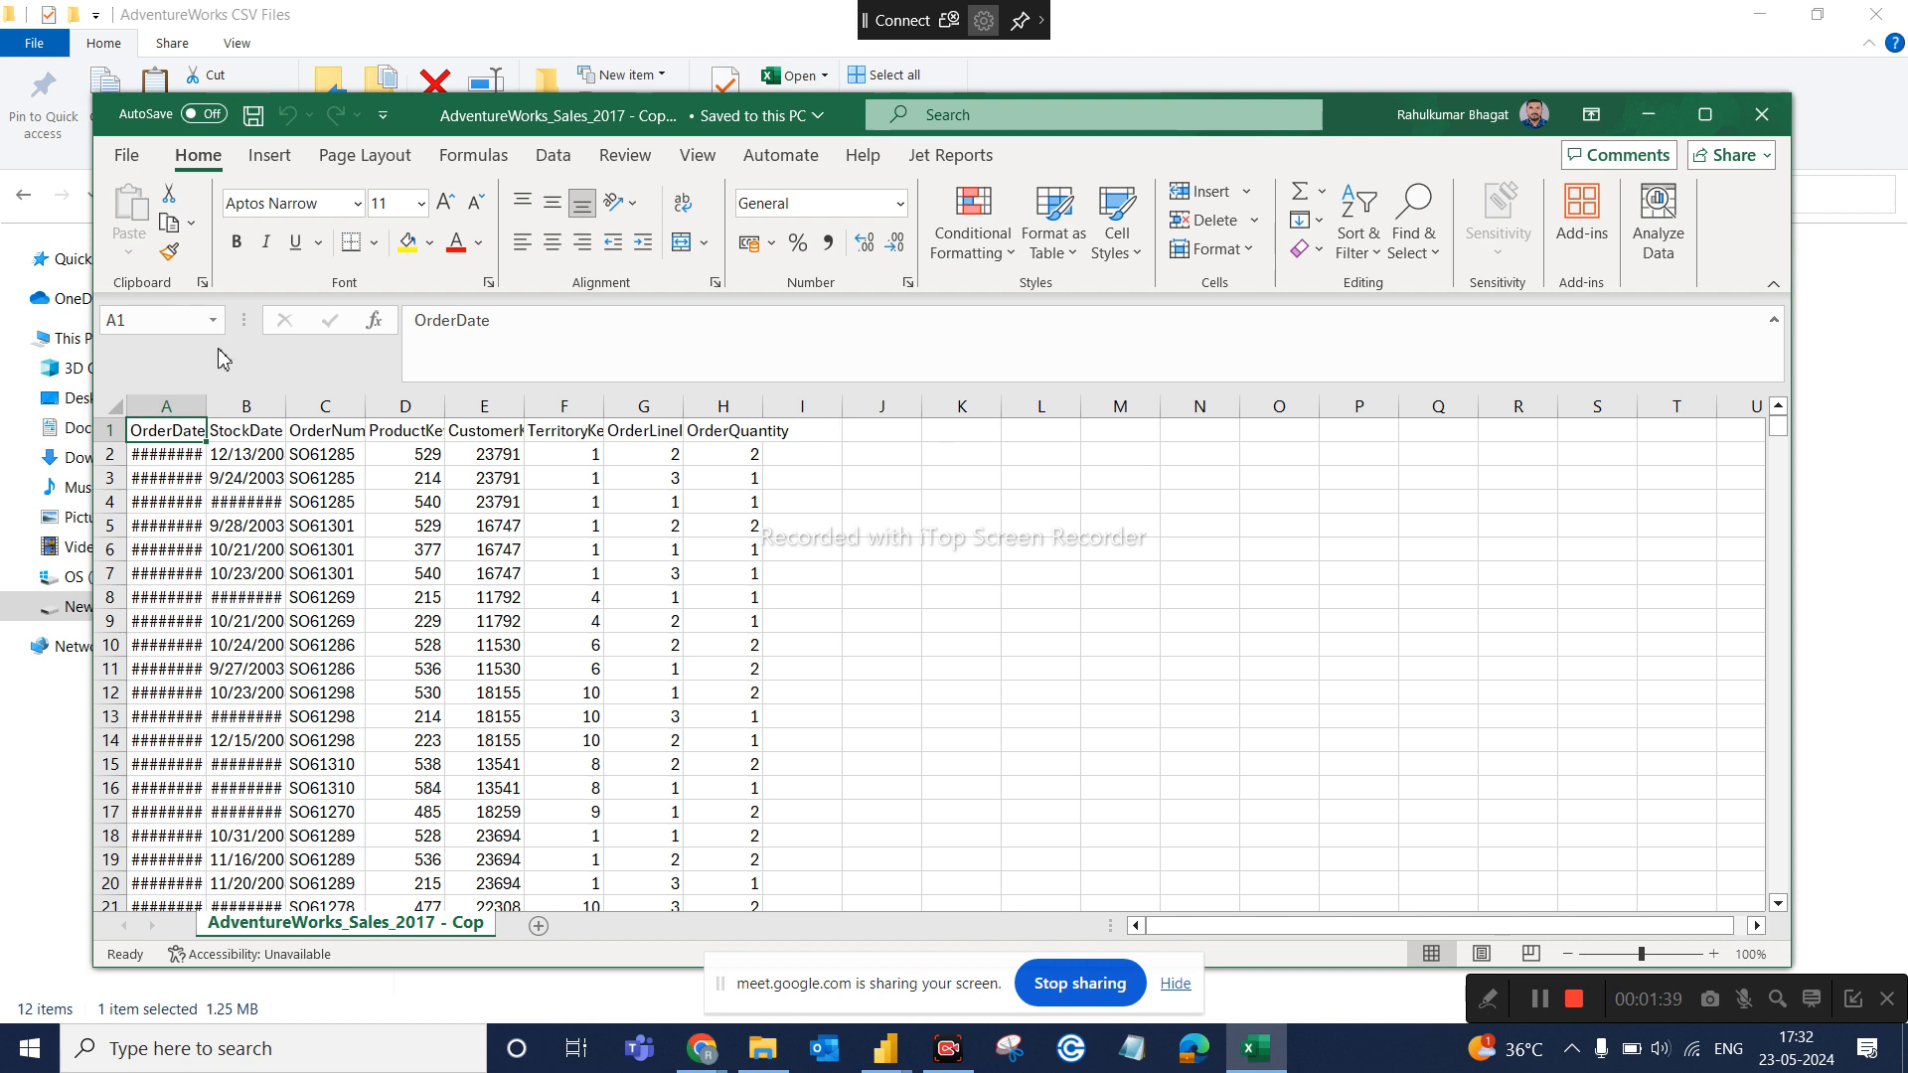
{"action": "left_click_drag", "start_coordinate": [209, 400], "coordinate": [272, 398]}
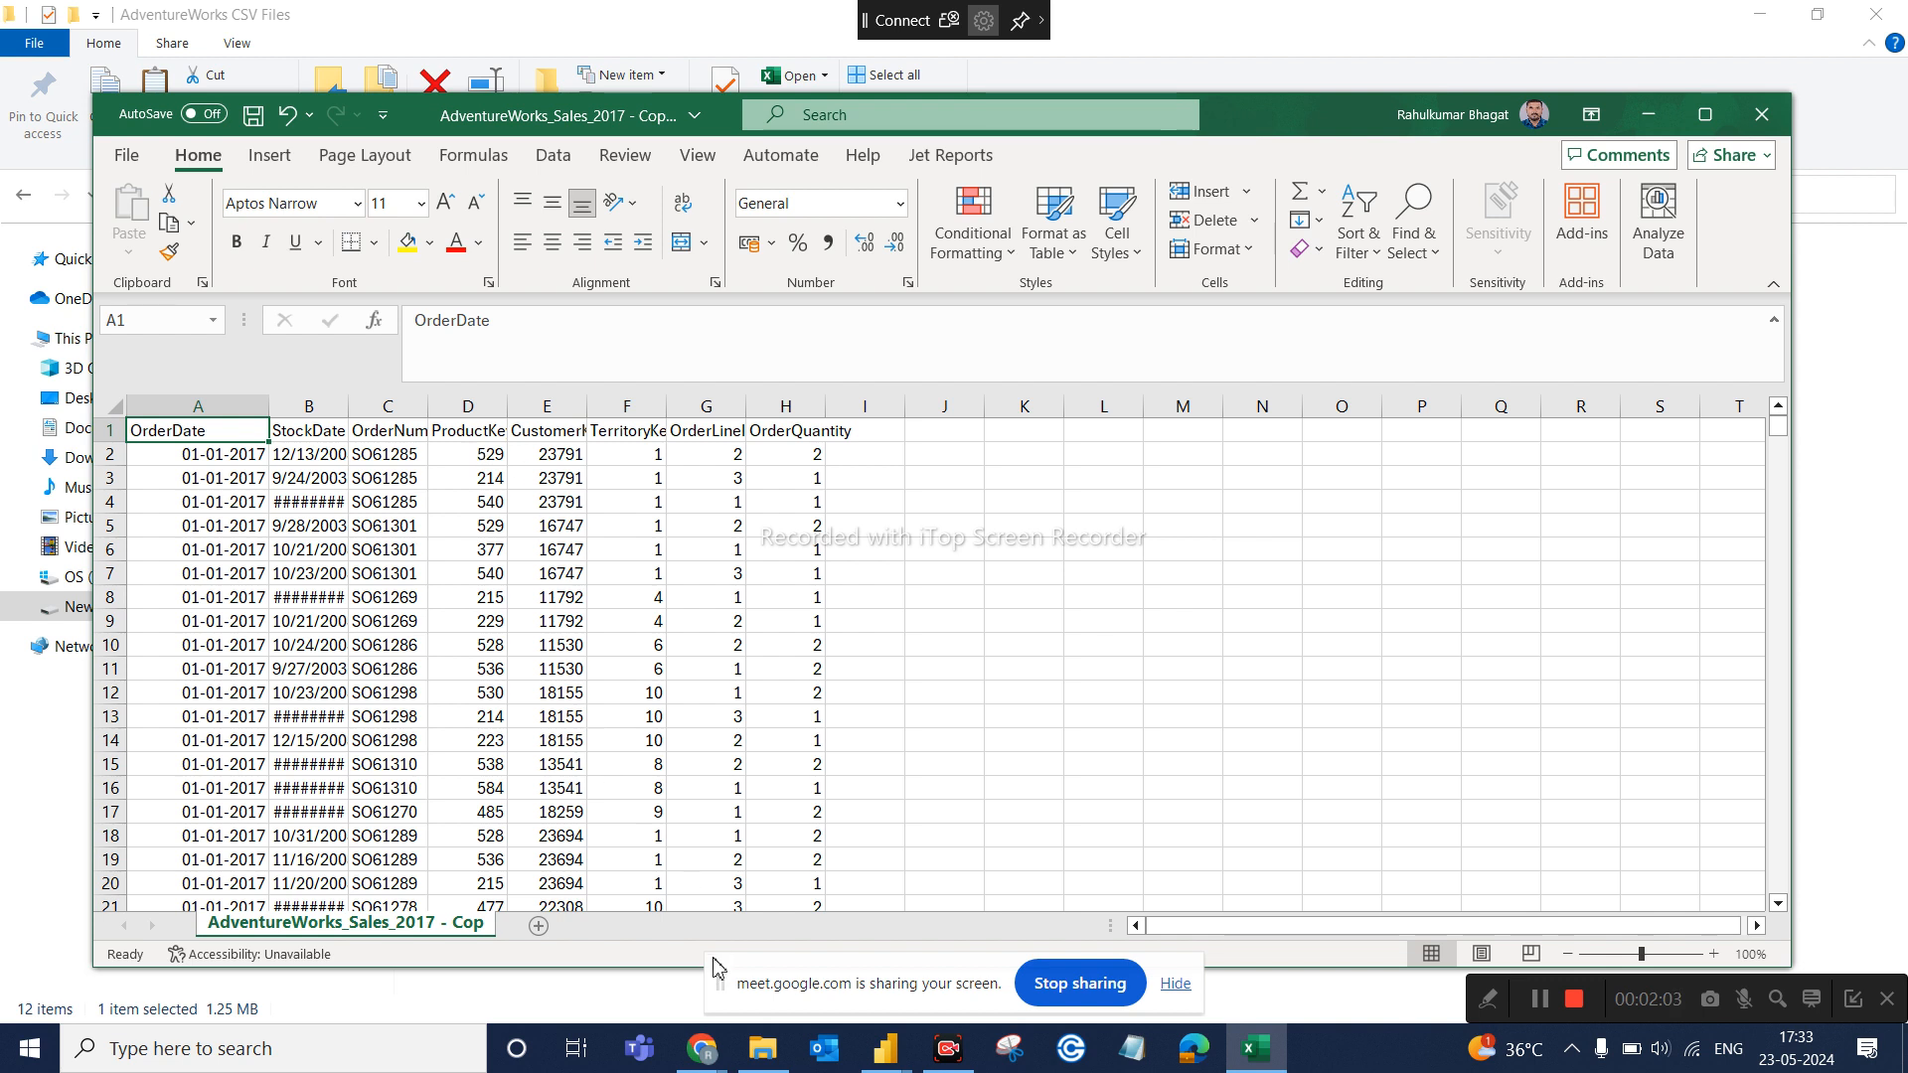
Switch to the Power Query Editor and review the AdventureWorks_Sales_2015, AdventureWorks_Sales_2016 and Append1 queries
{"action": "left_click", "coordinate": [784, 1061]}
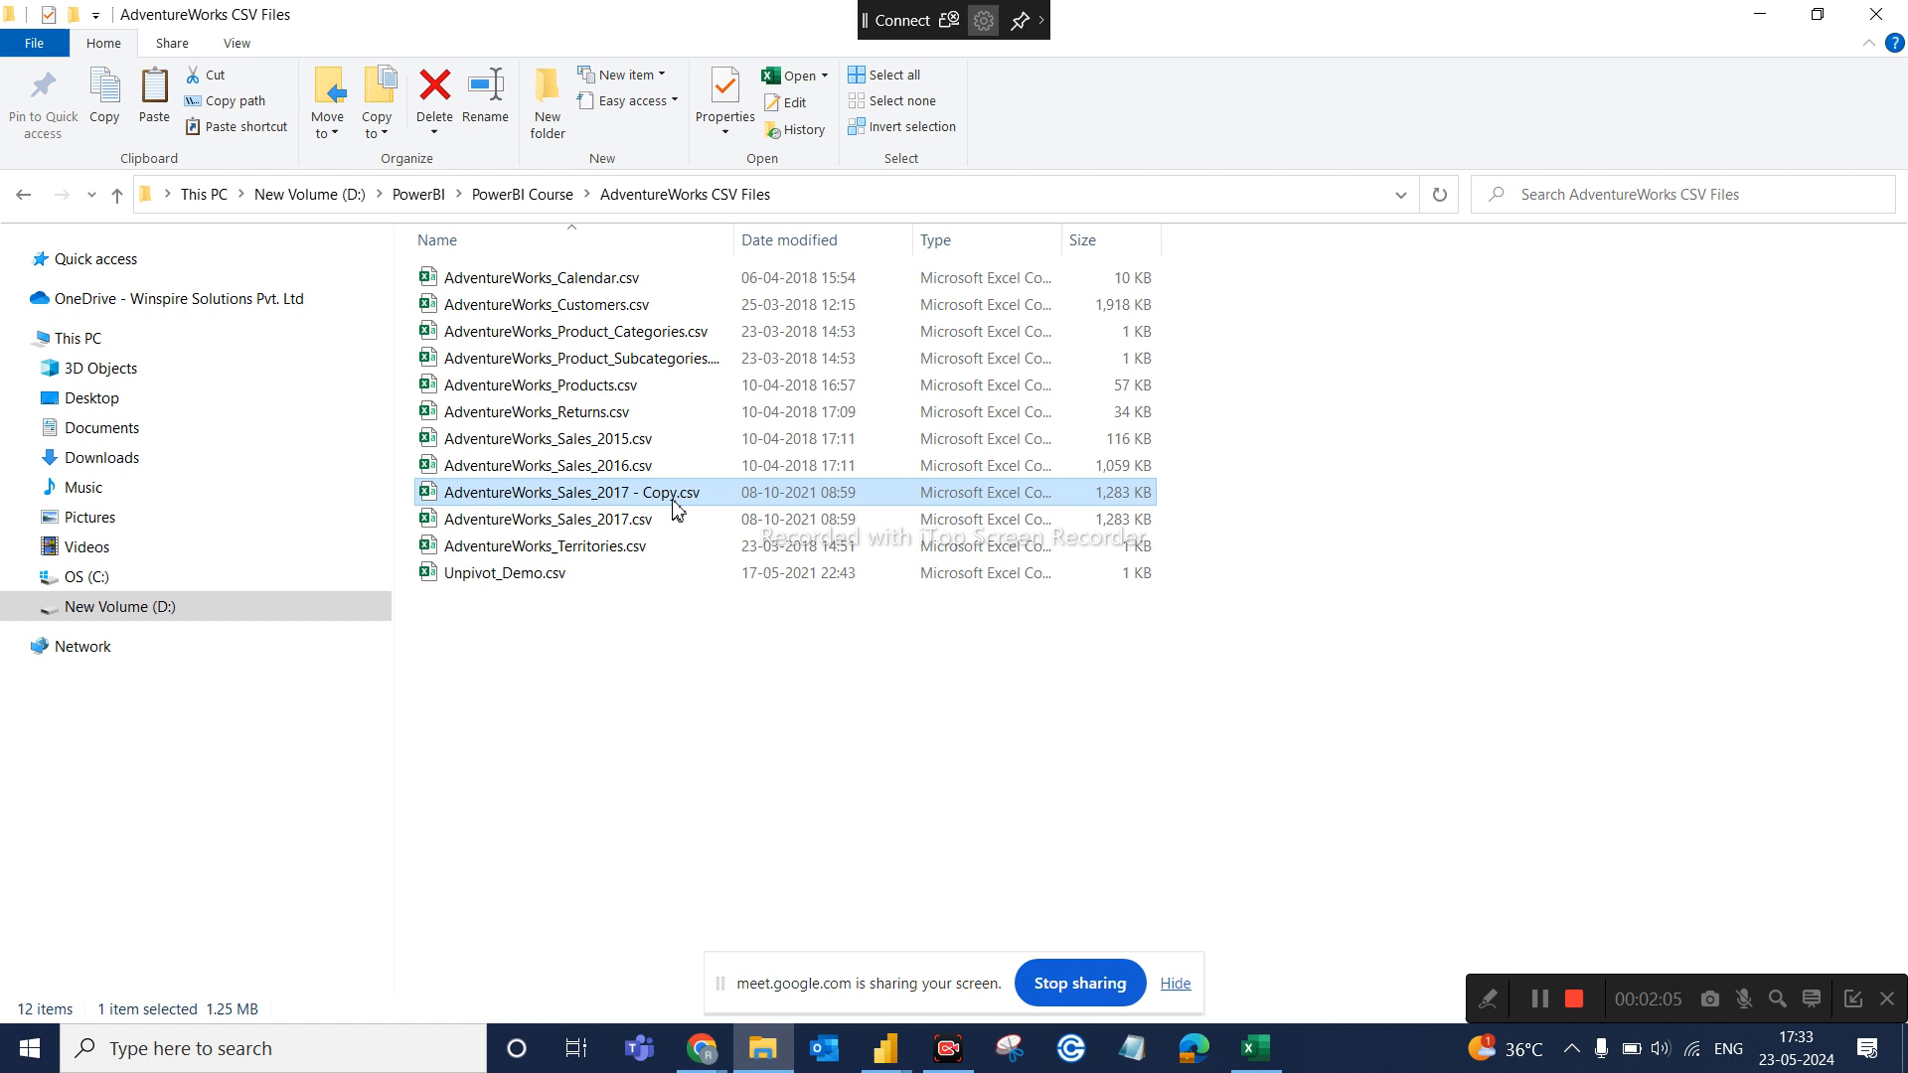
{"action": "left_click", "coordinate": [885, 1048]}
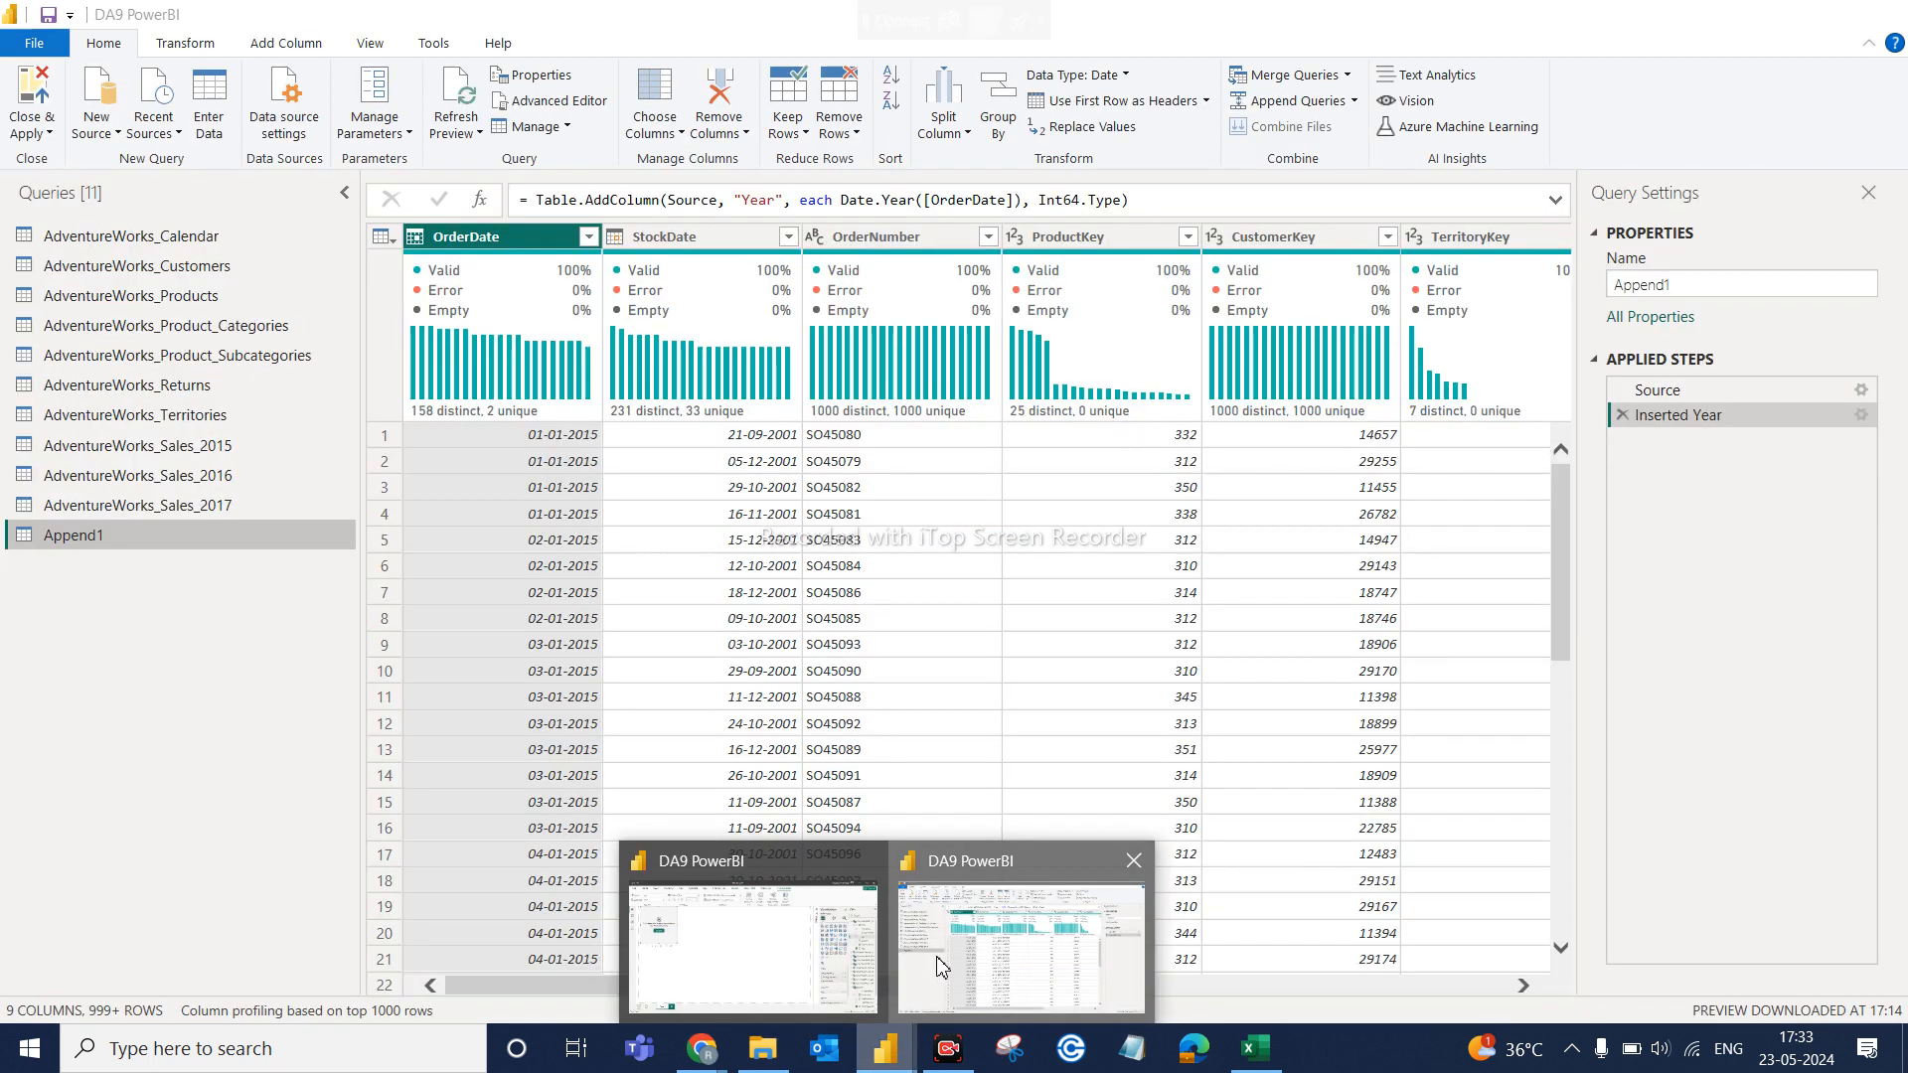
{"action": "left_click", "coordinate": [941, 966]}
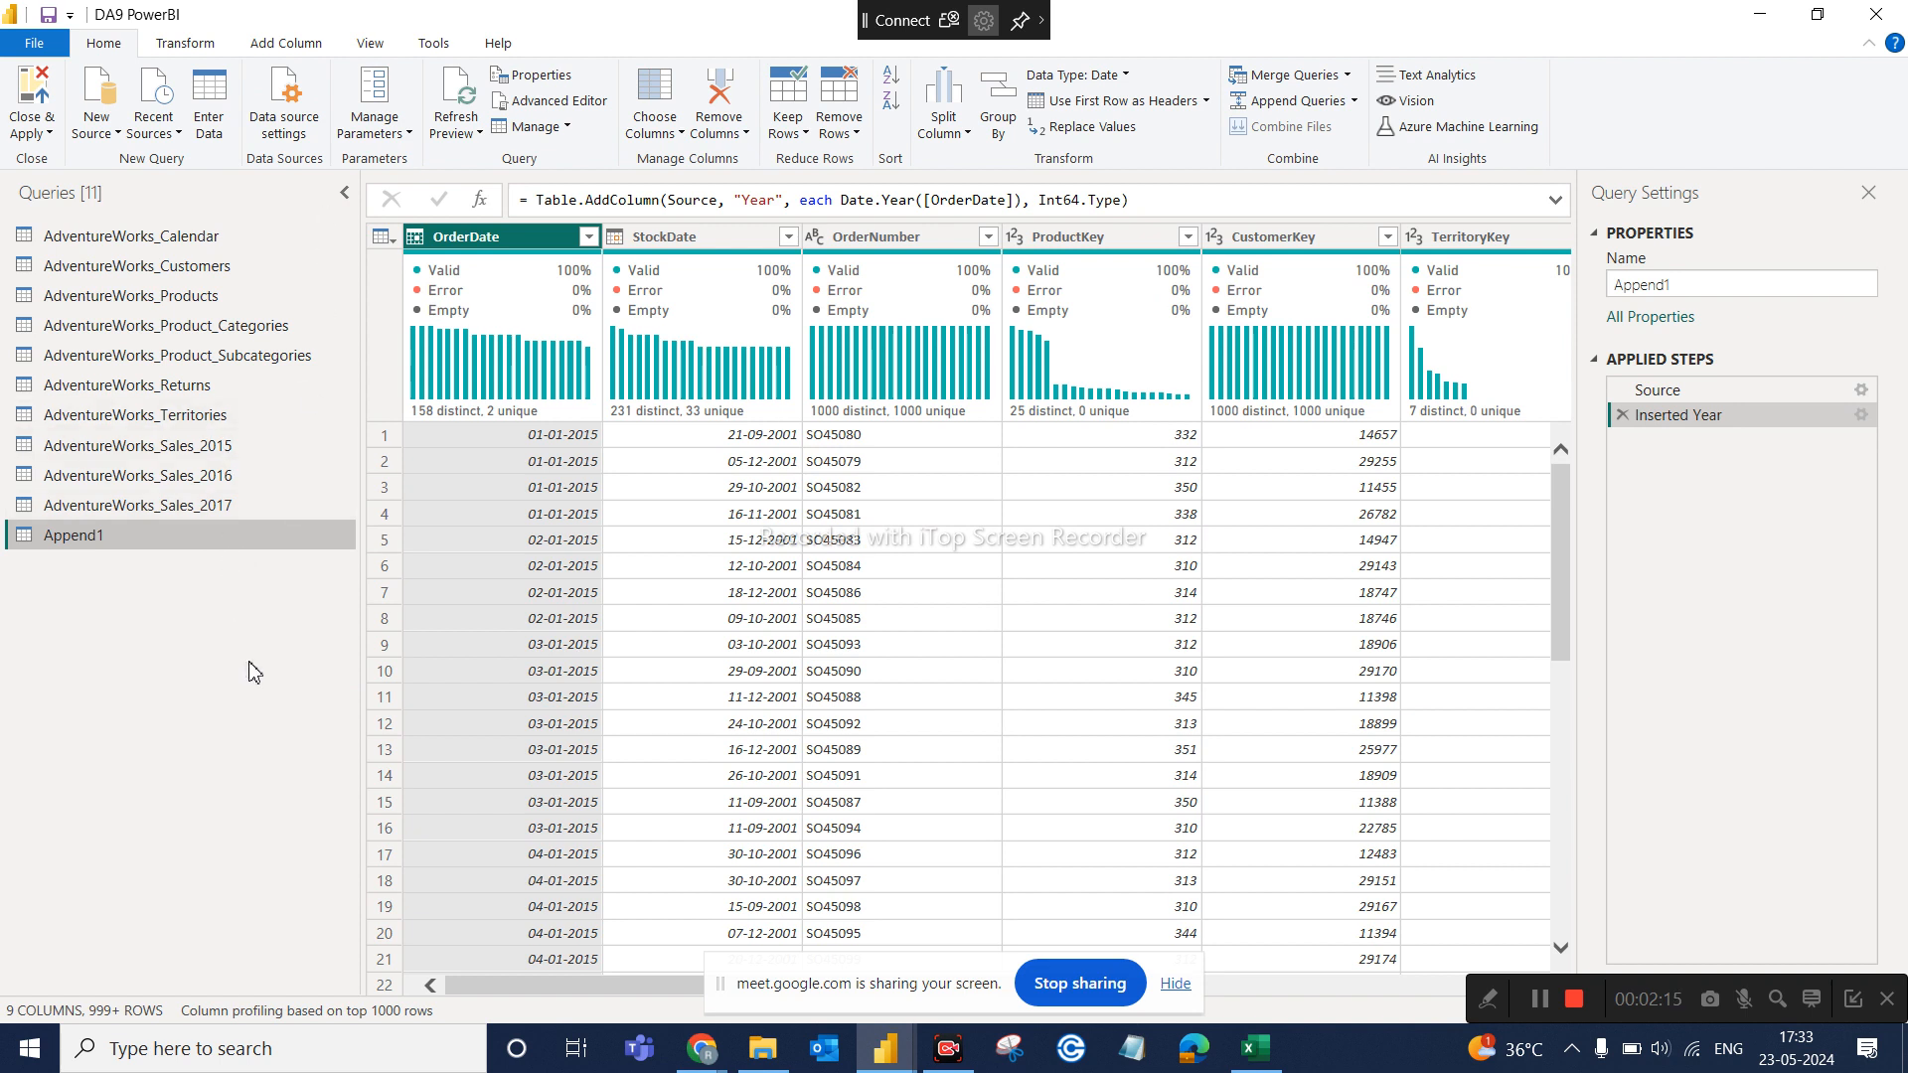
{"action": "left_click", "coordinate": [229, 455]}
{"action": "left_click", "coordinate": [222, 475]}
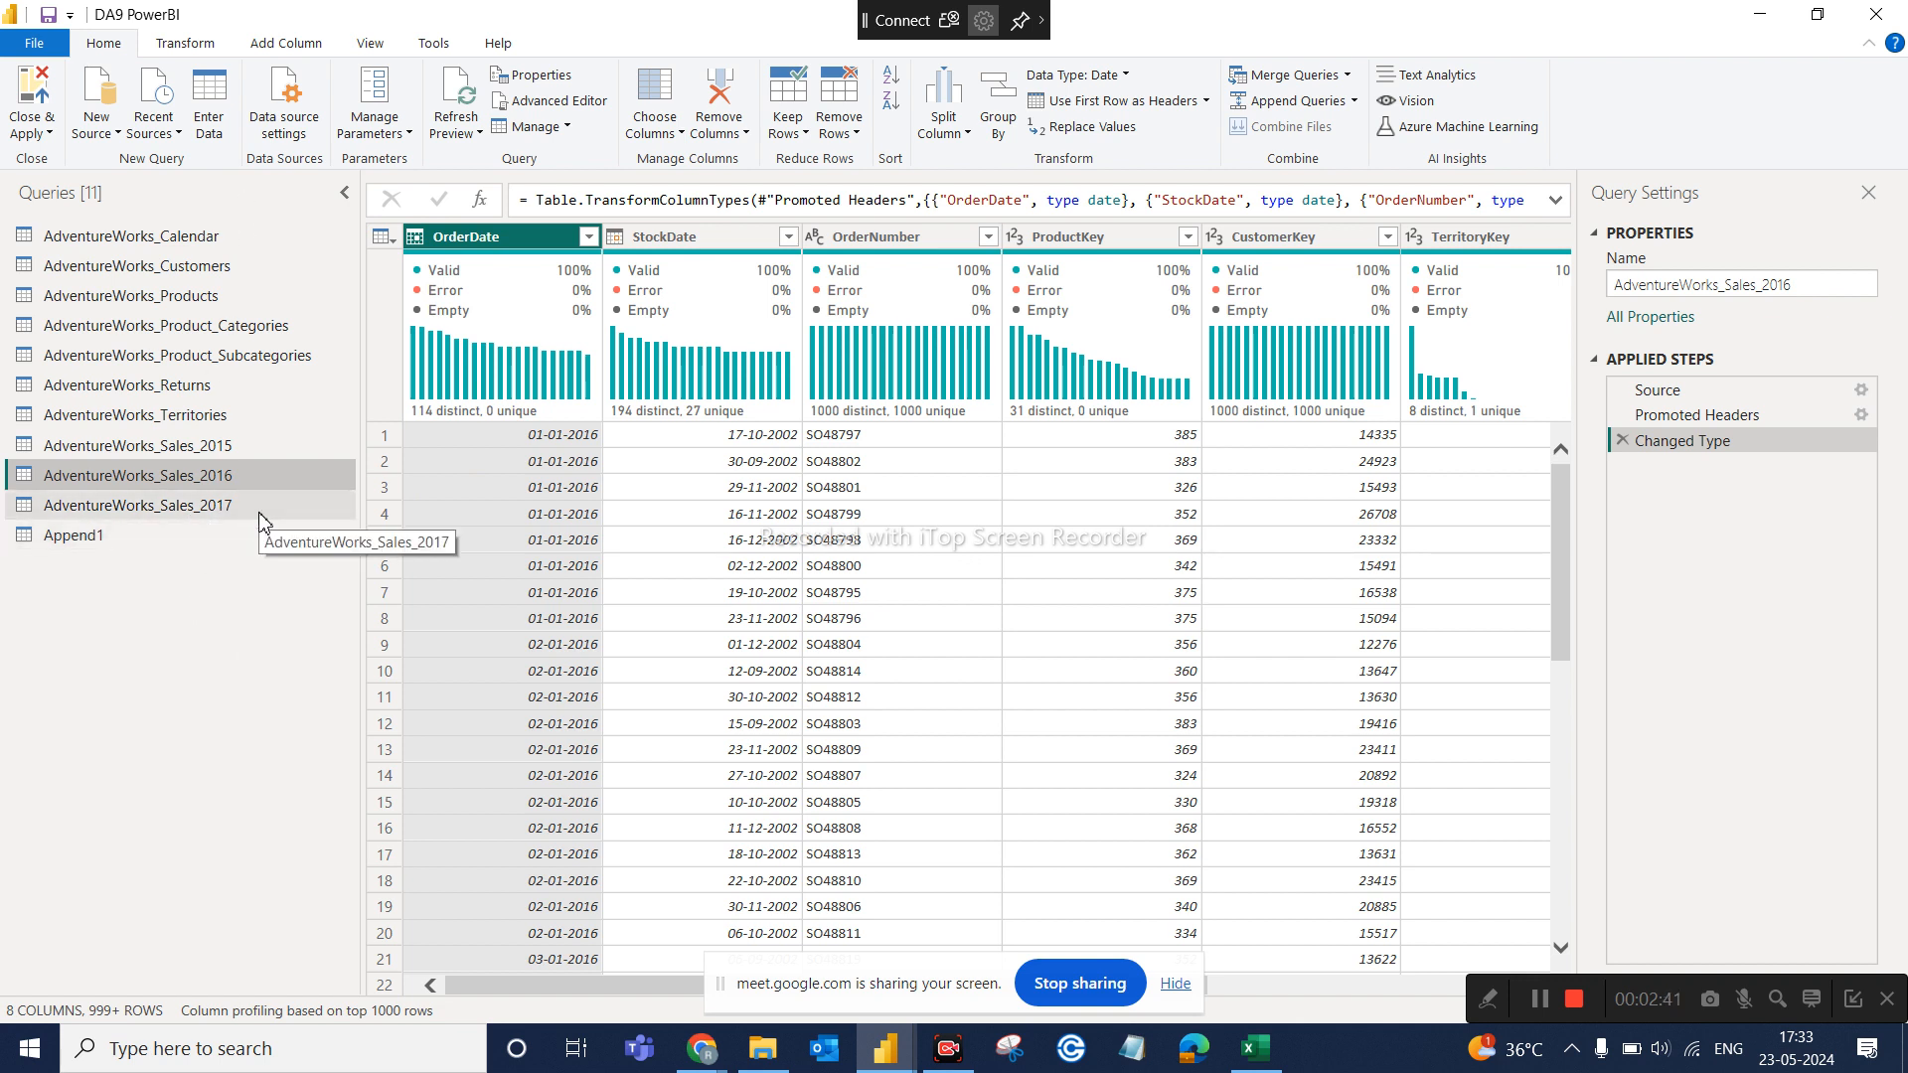
{"action": "left_click", "coordinate": [151, 546]}
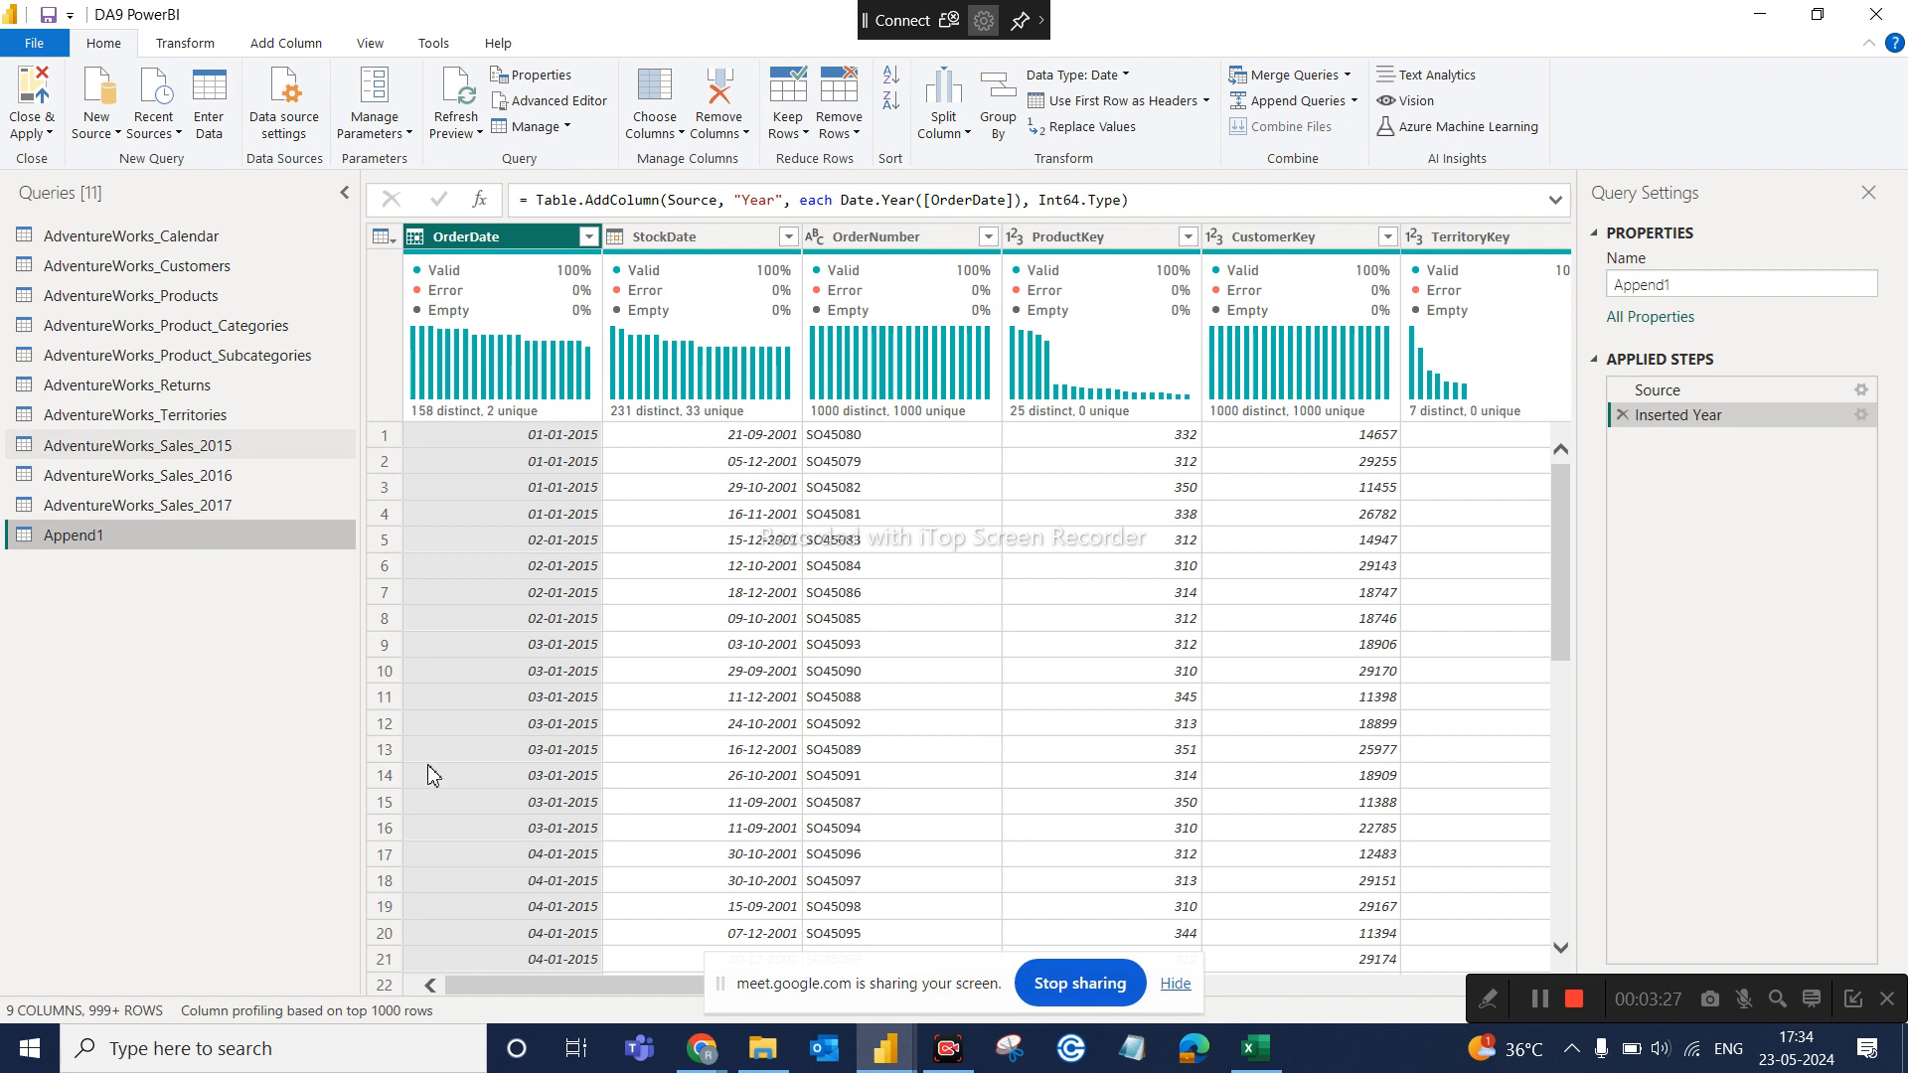
{"action": "left_click", "coordinate": [785, 1063]}
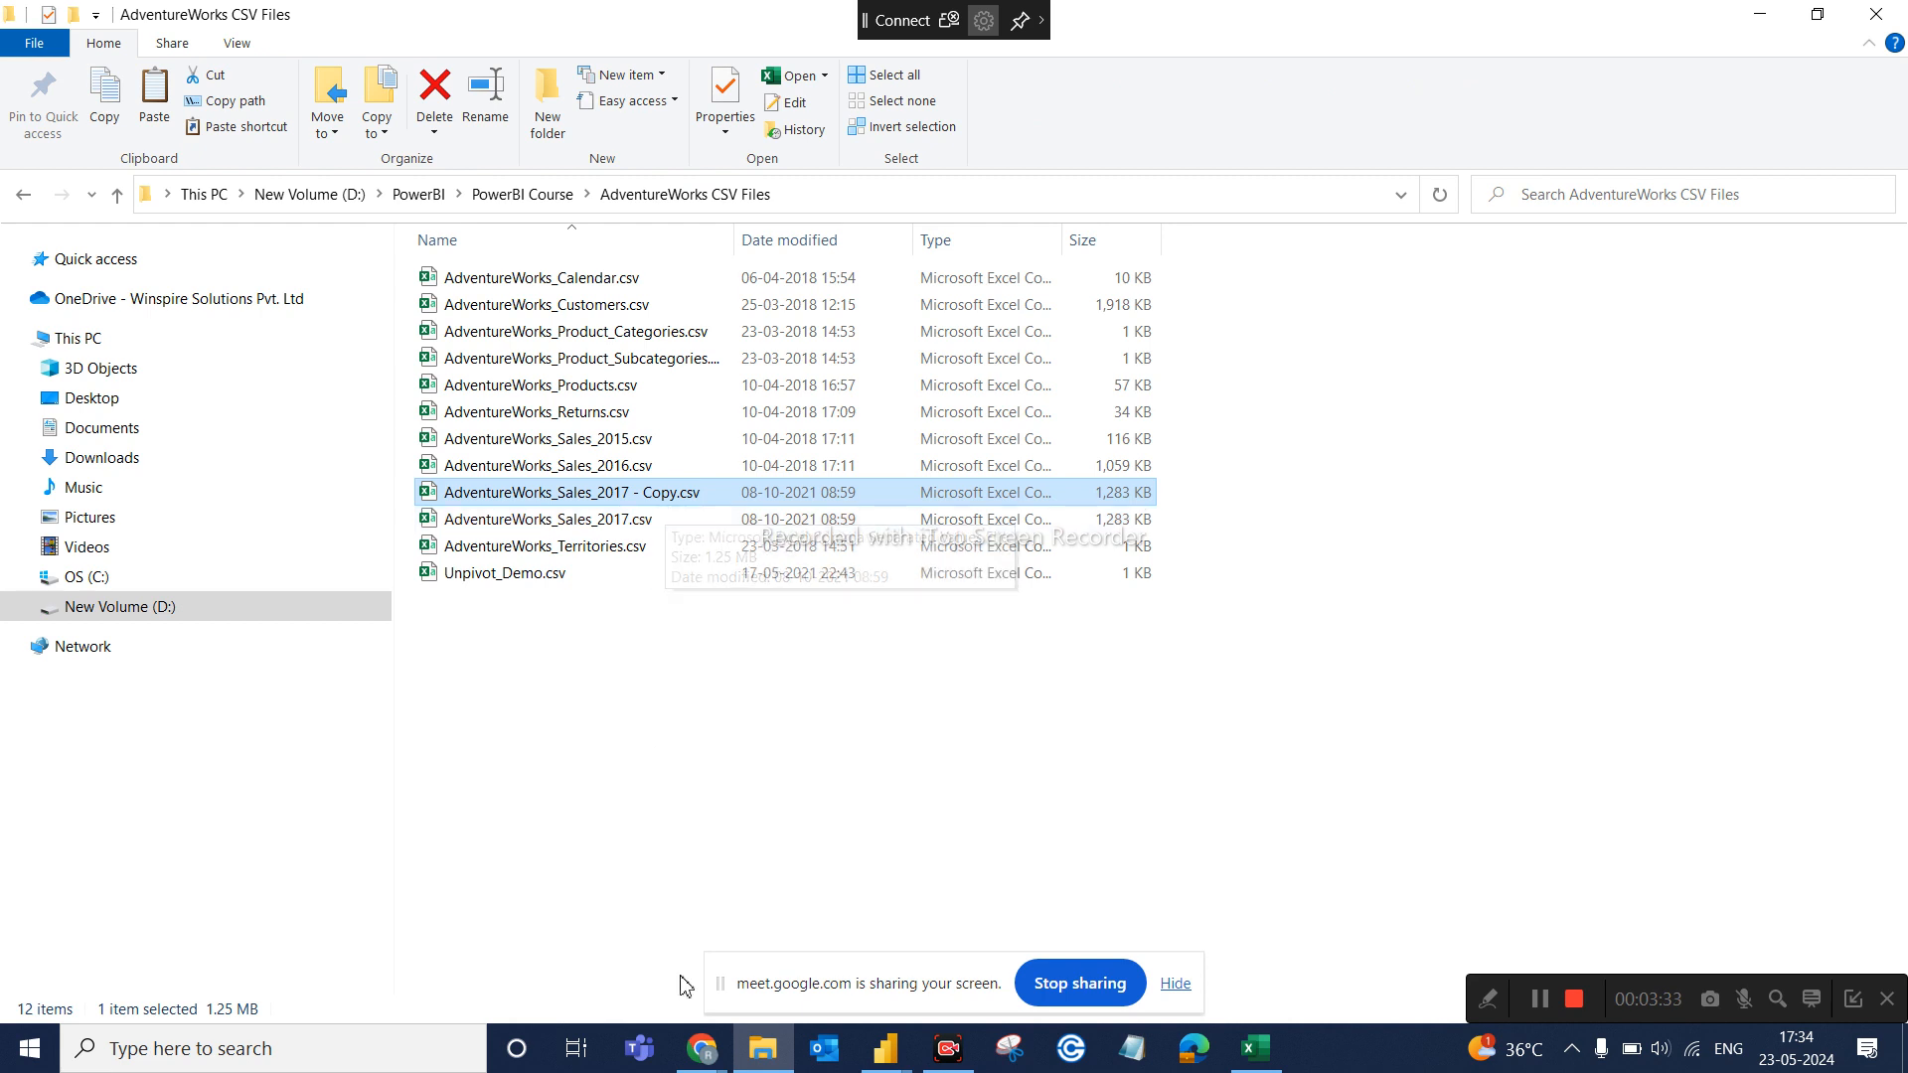
{"action": "mouse_move", "coordinate": [885, 1057]}
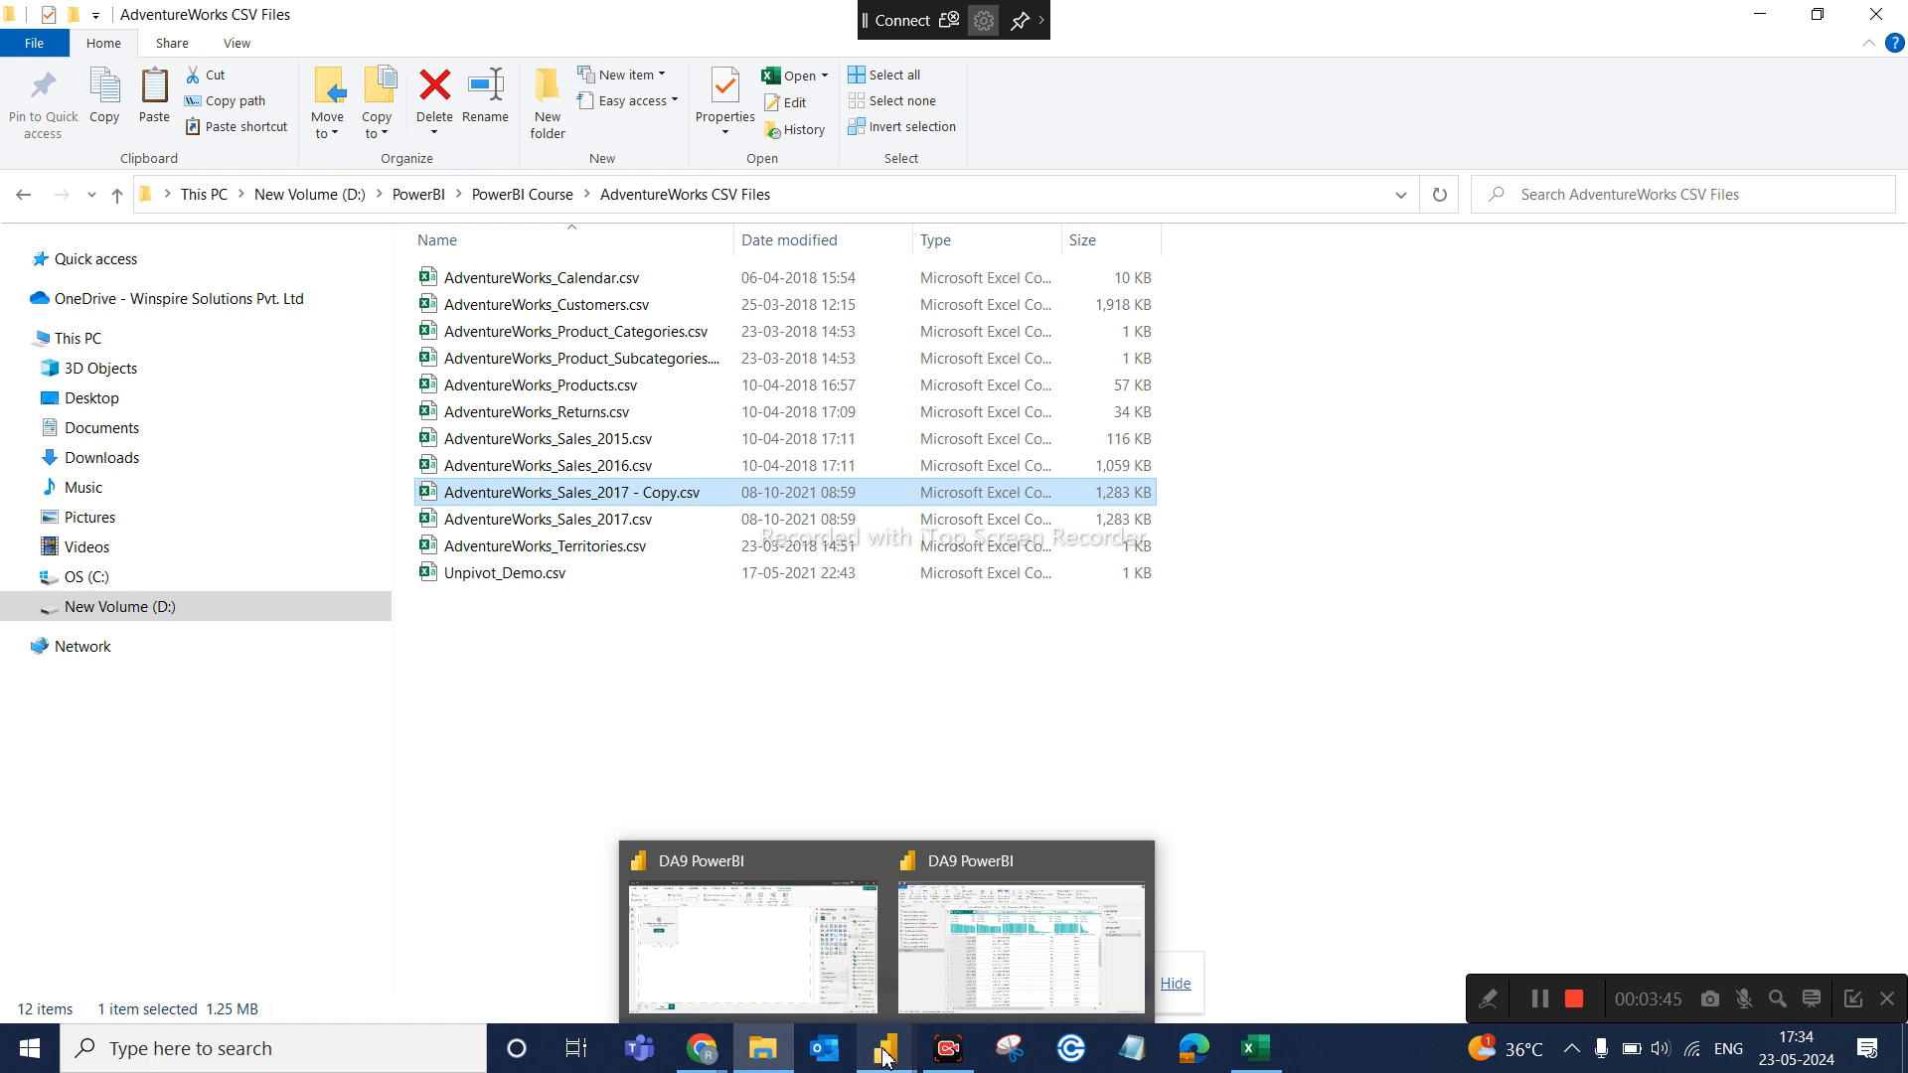
{"action": "left_click", "coordinate": [928, 963]}
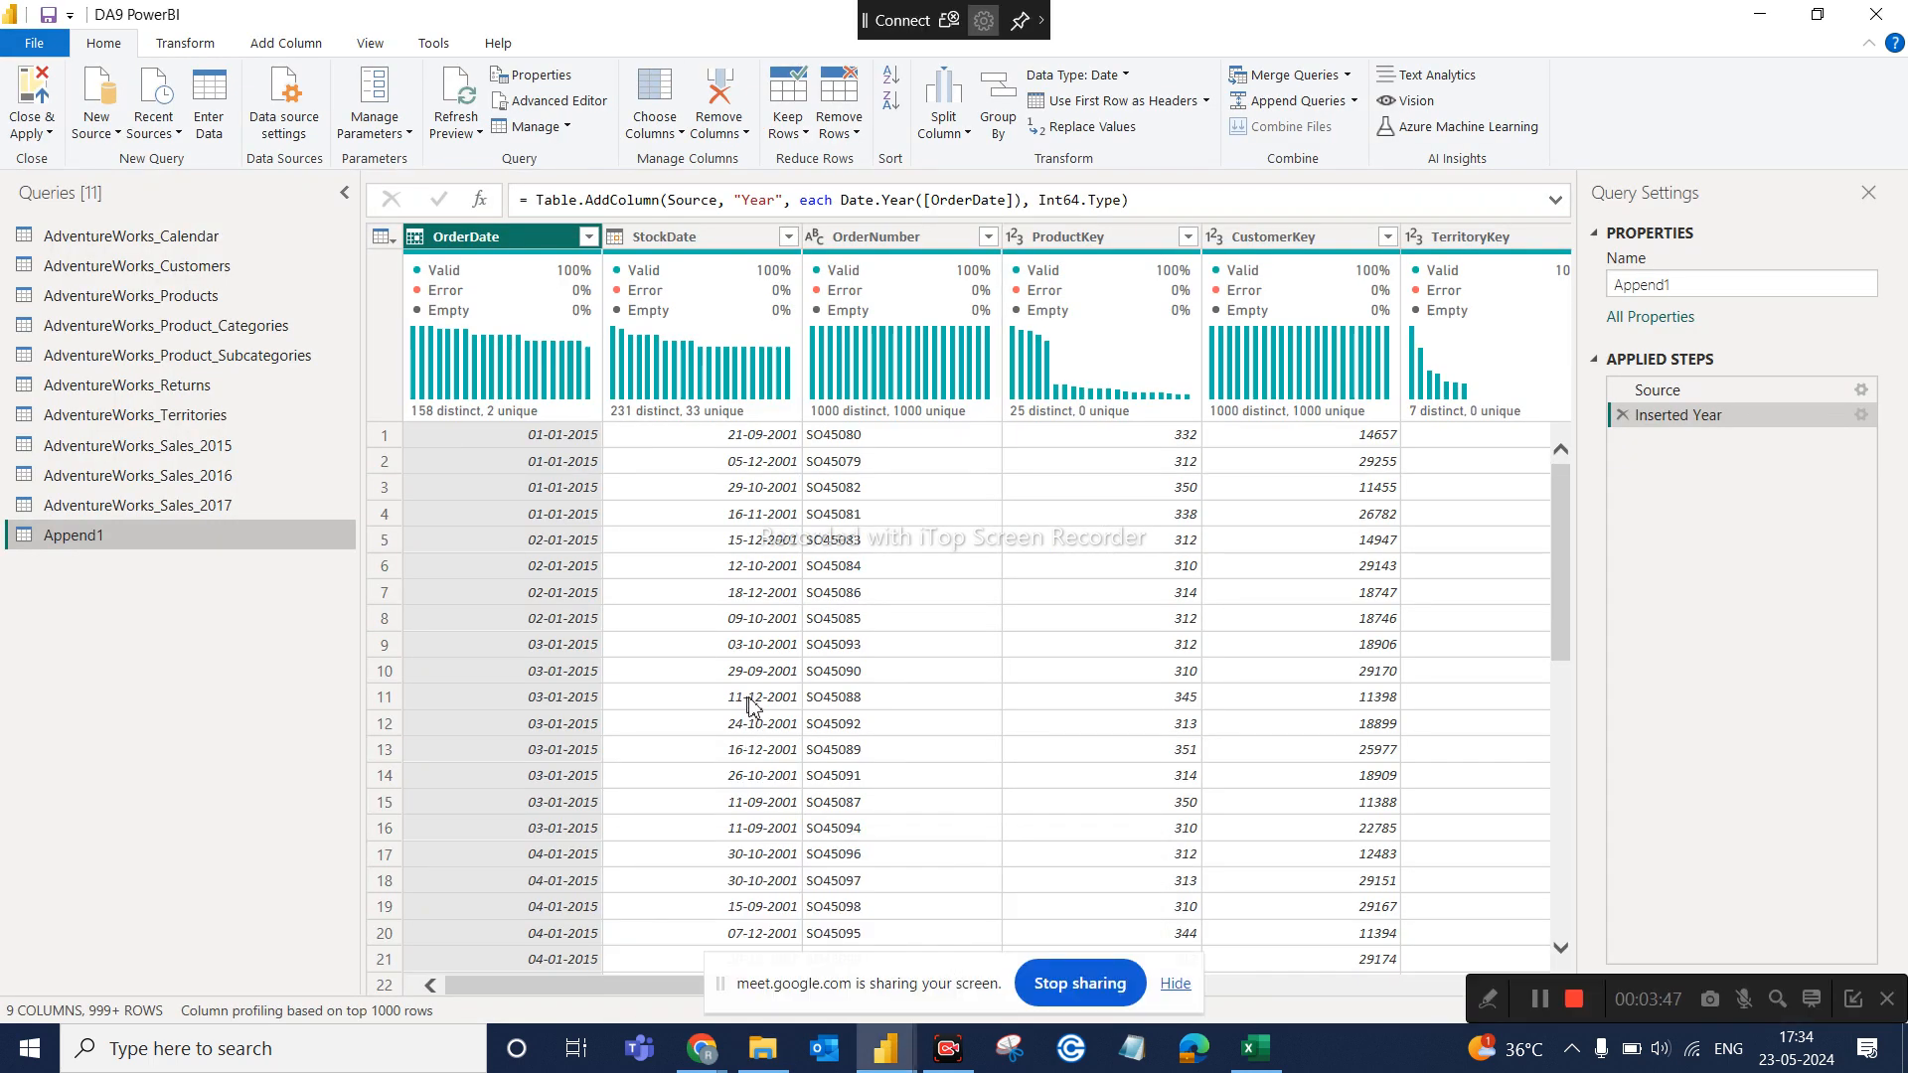
{"action": "left_click", "coordinate": [885, 1048]}
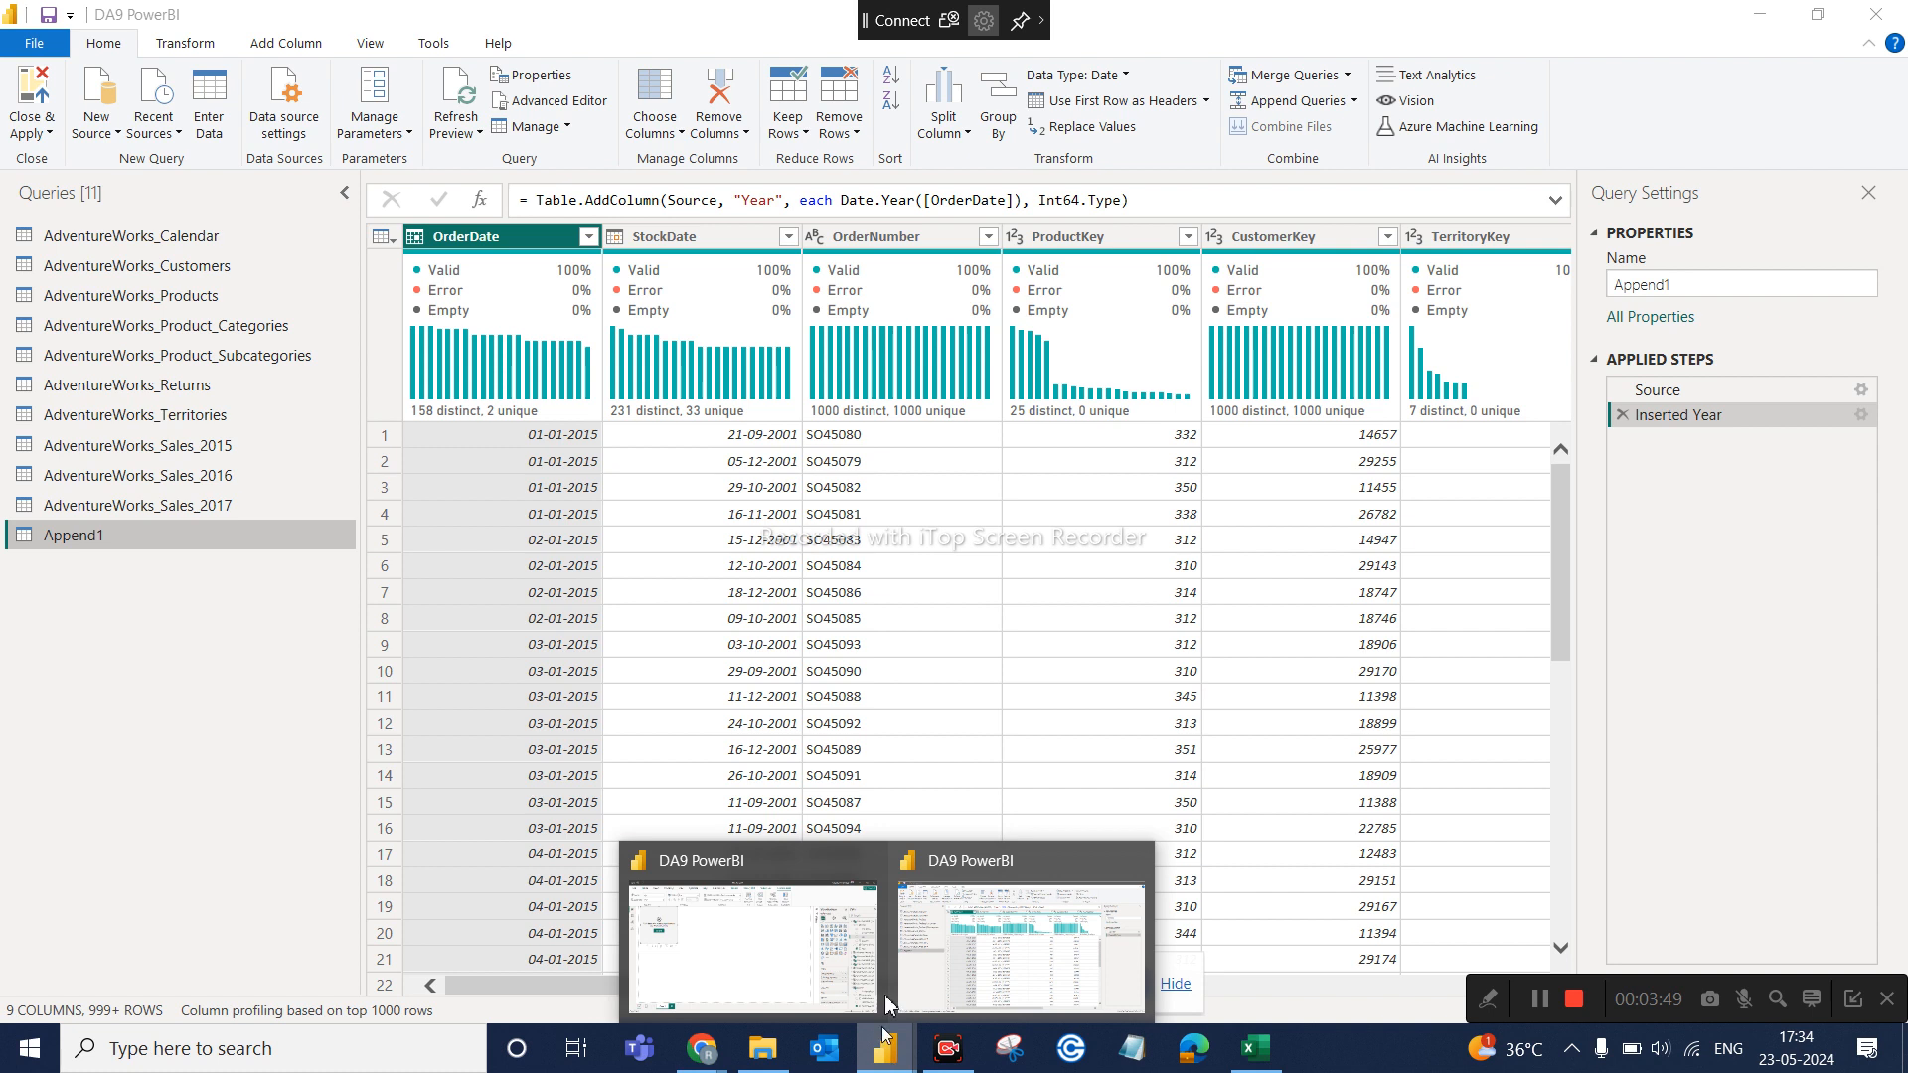
{"action": "left_click", "coordinate": [926, 952]}
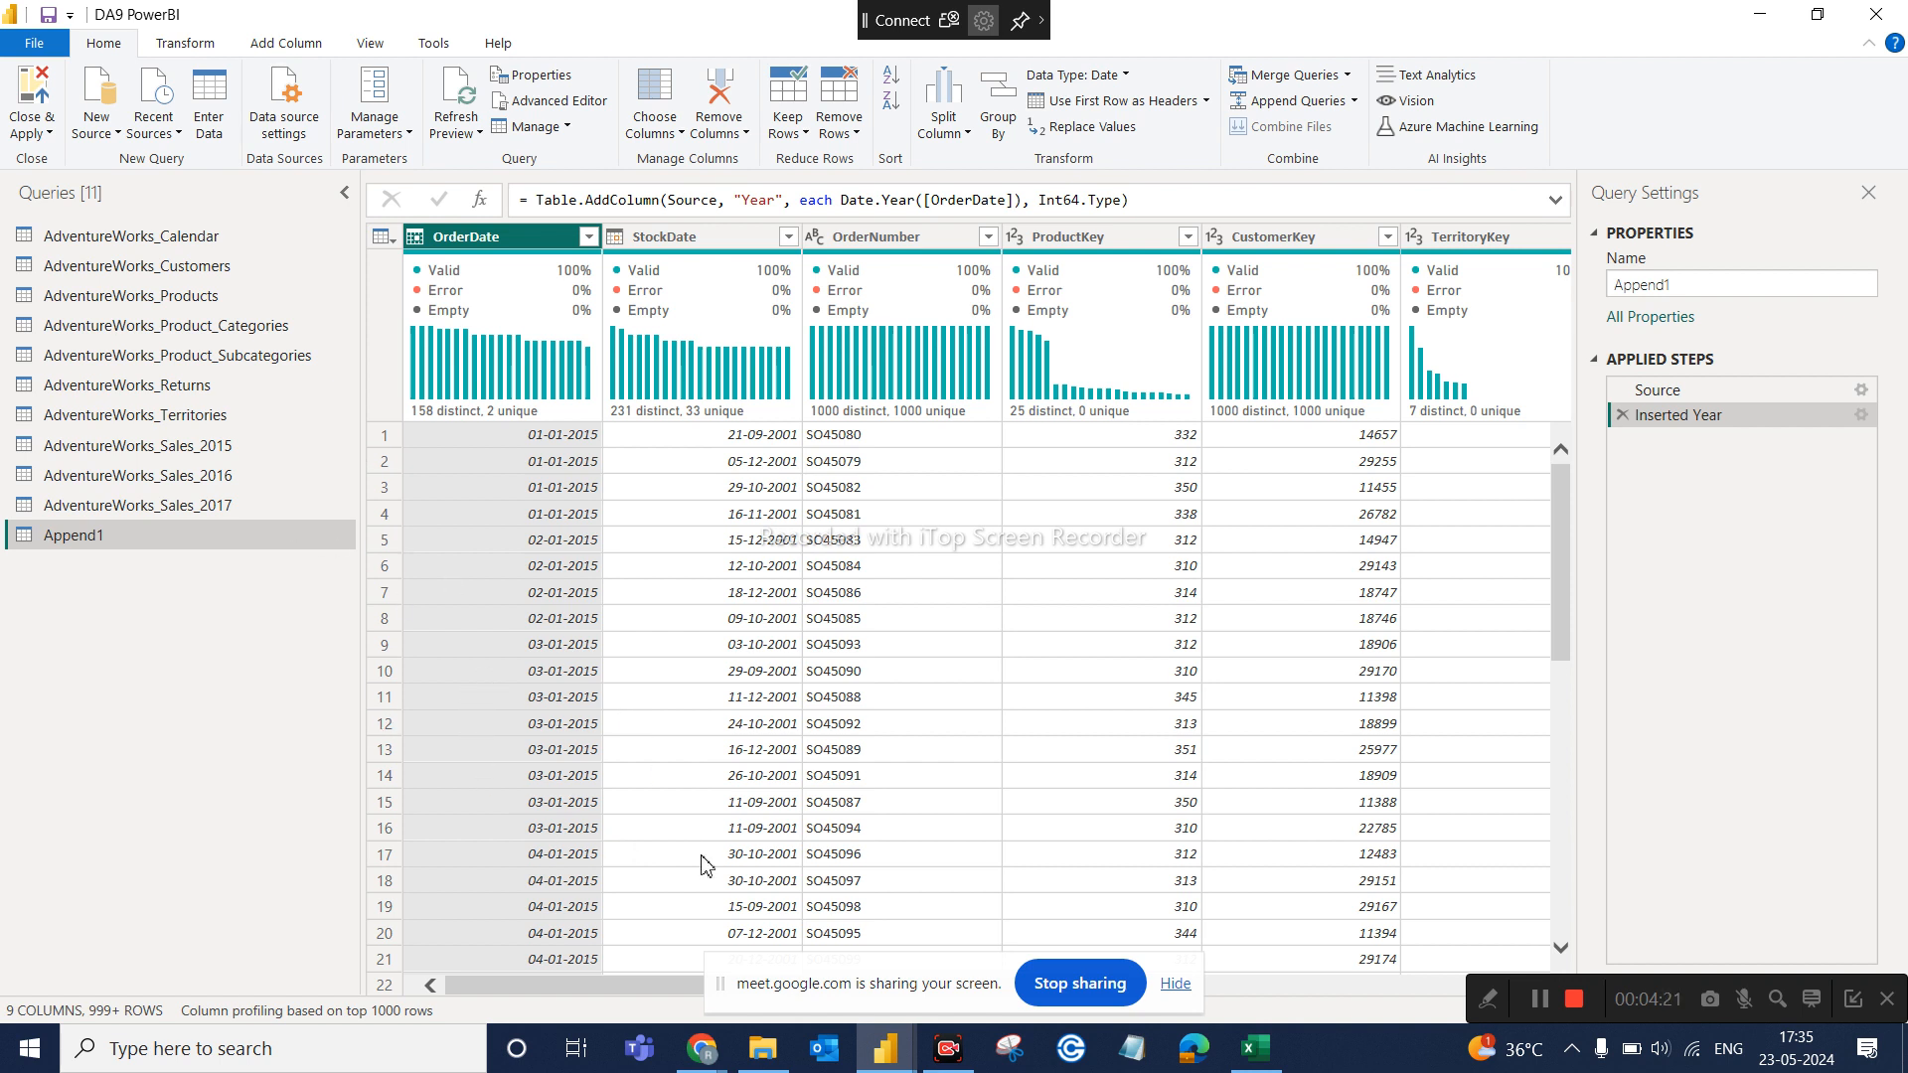
Switch to the copied sales file in Excel and widen the StockDate column until its dates are readable
{"action": "left_click", "coordinate": [1260, 1062]}
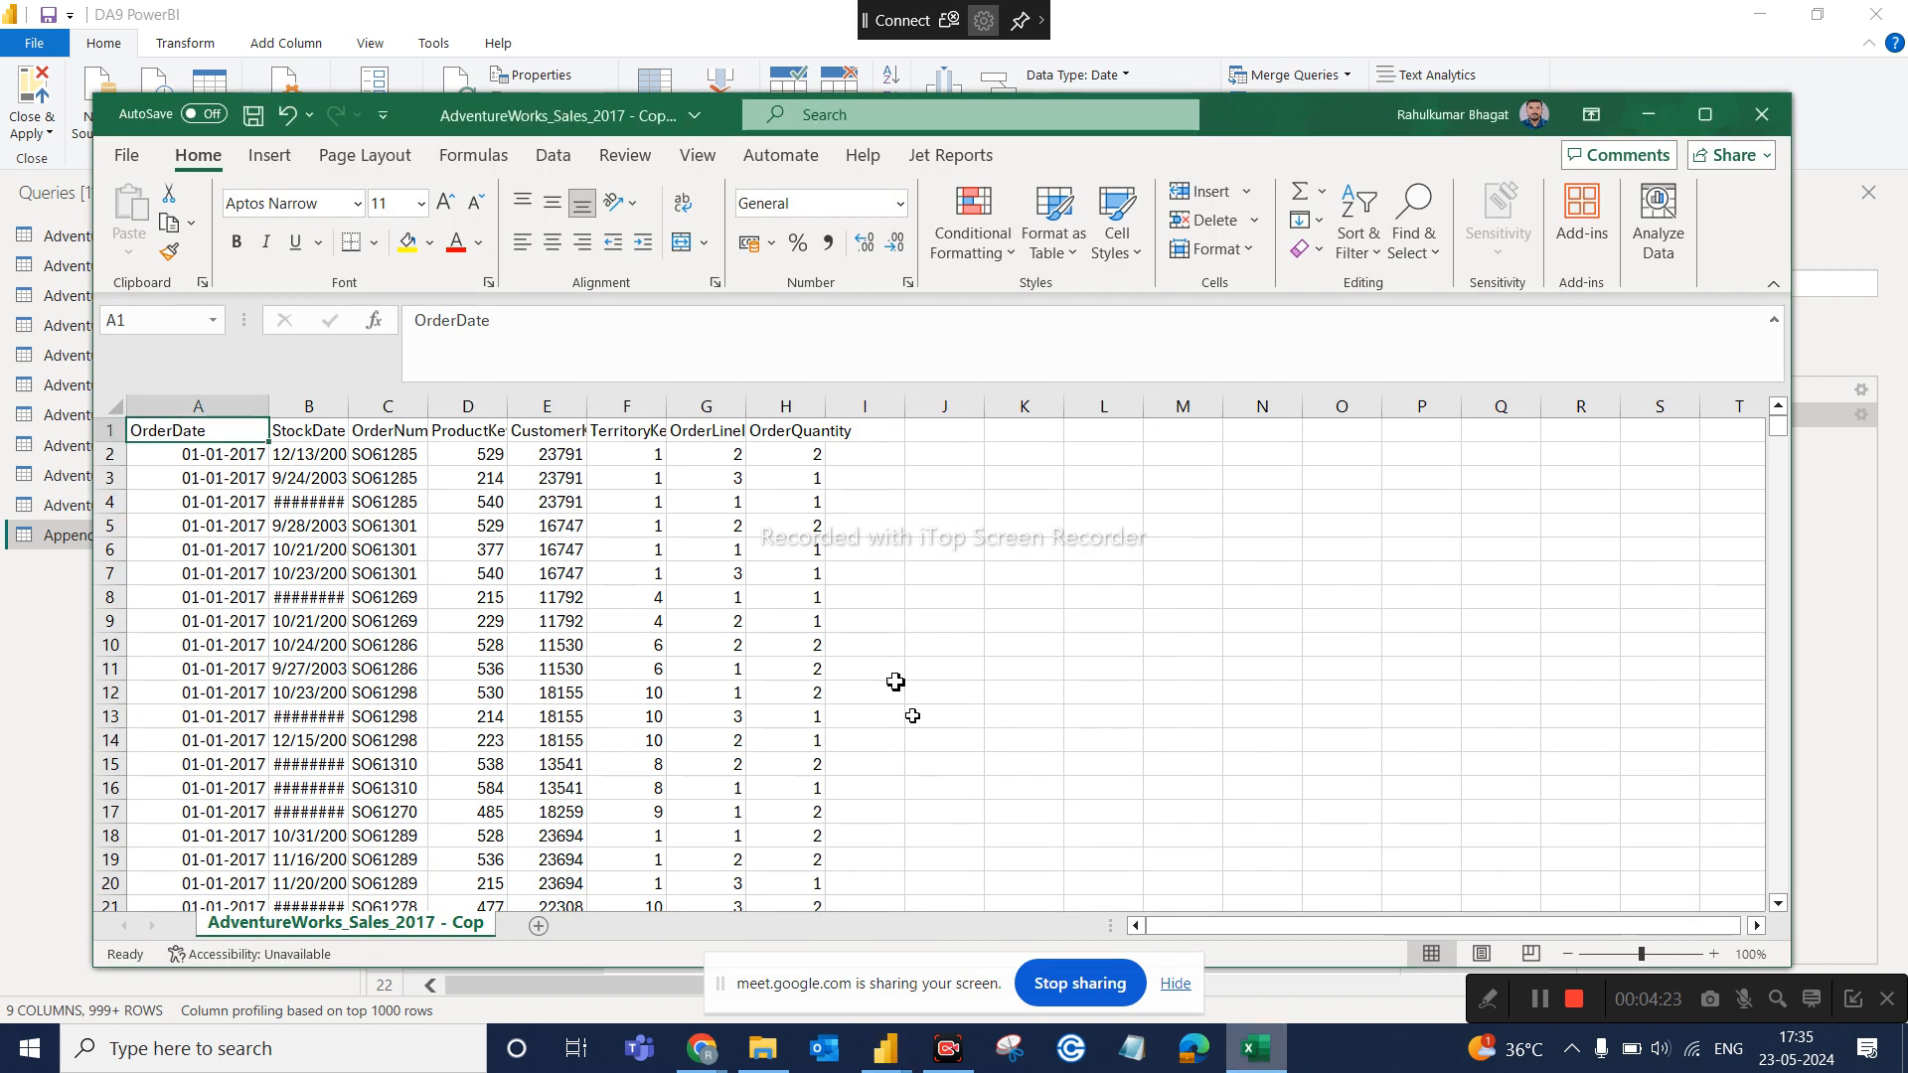
{"action": "left_click_drag", "start_coordinate": [348, 405], "coordinate": [411, 406]}
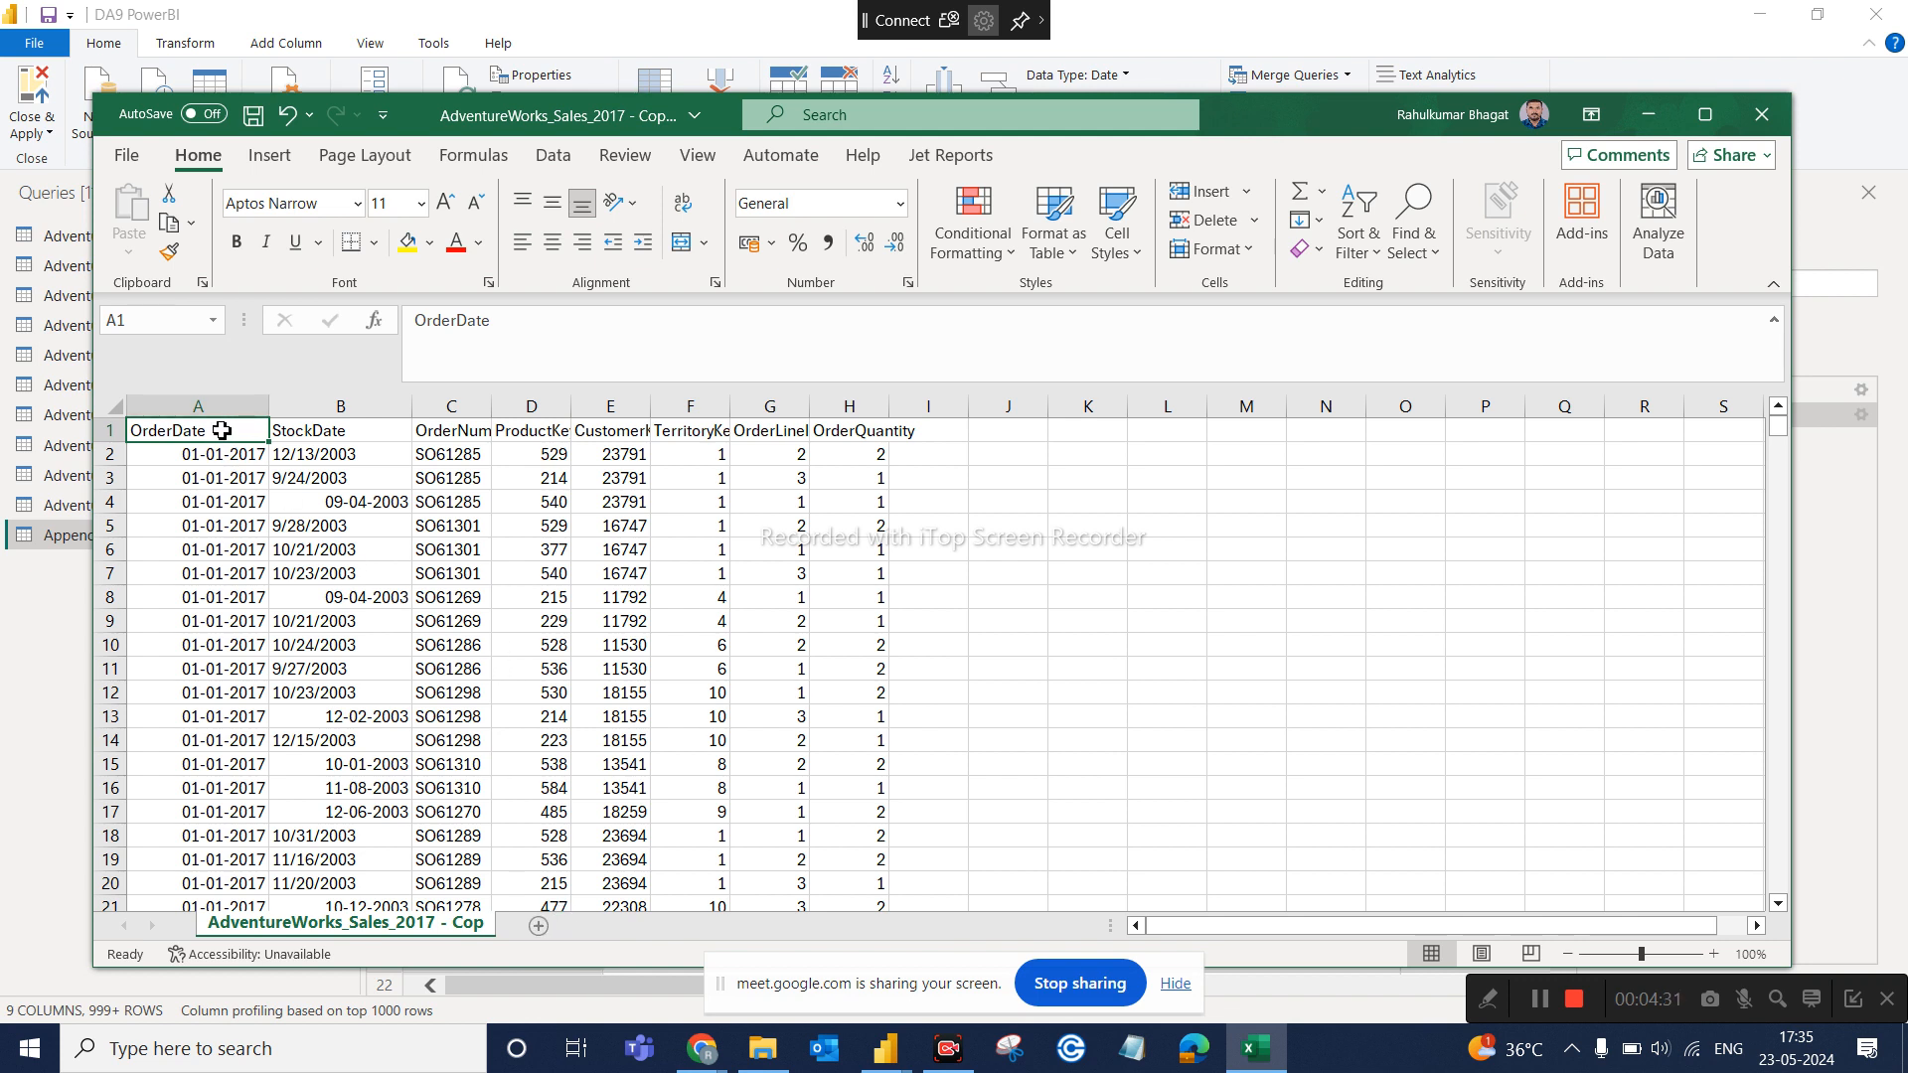
Rename the worksheet to AdventureWorks_Sales_2018 - Cop
{"action": "double_click", "coordinate": [418, 925]}
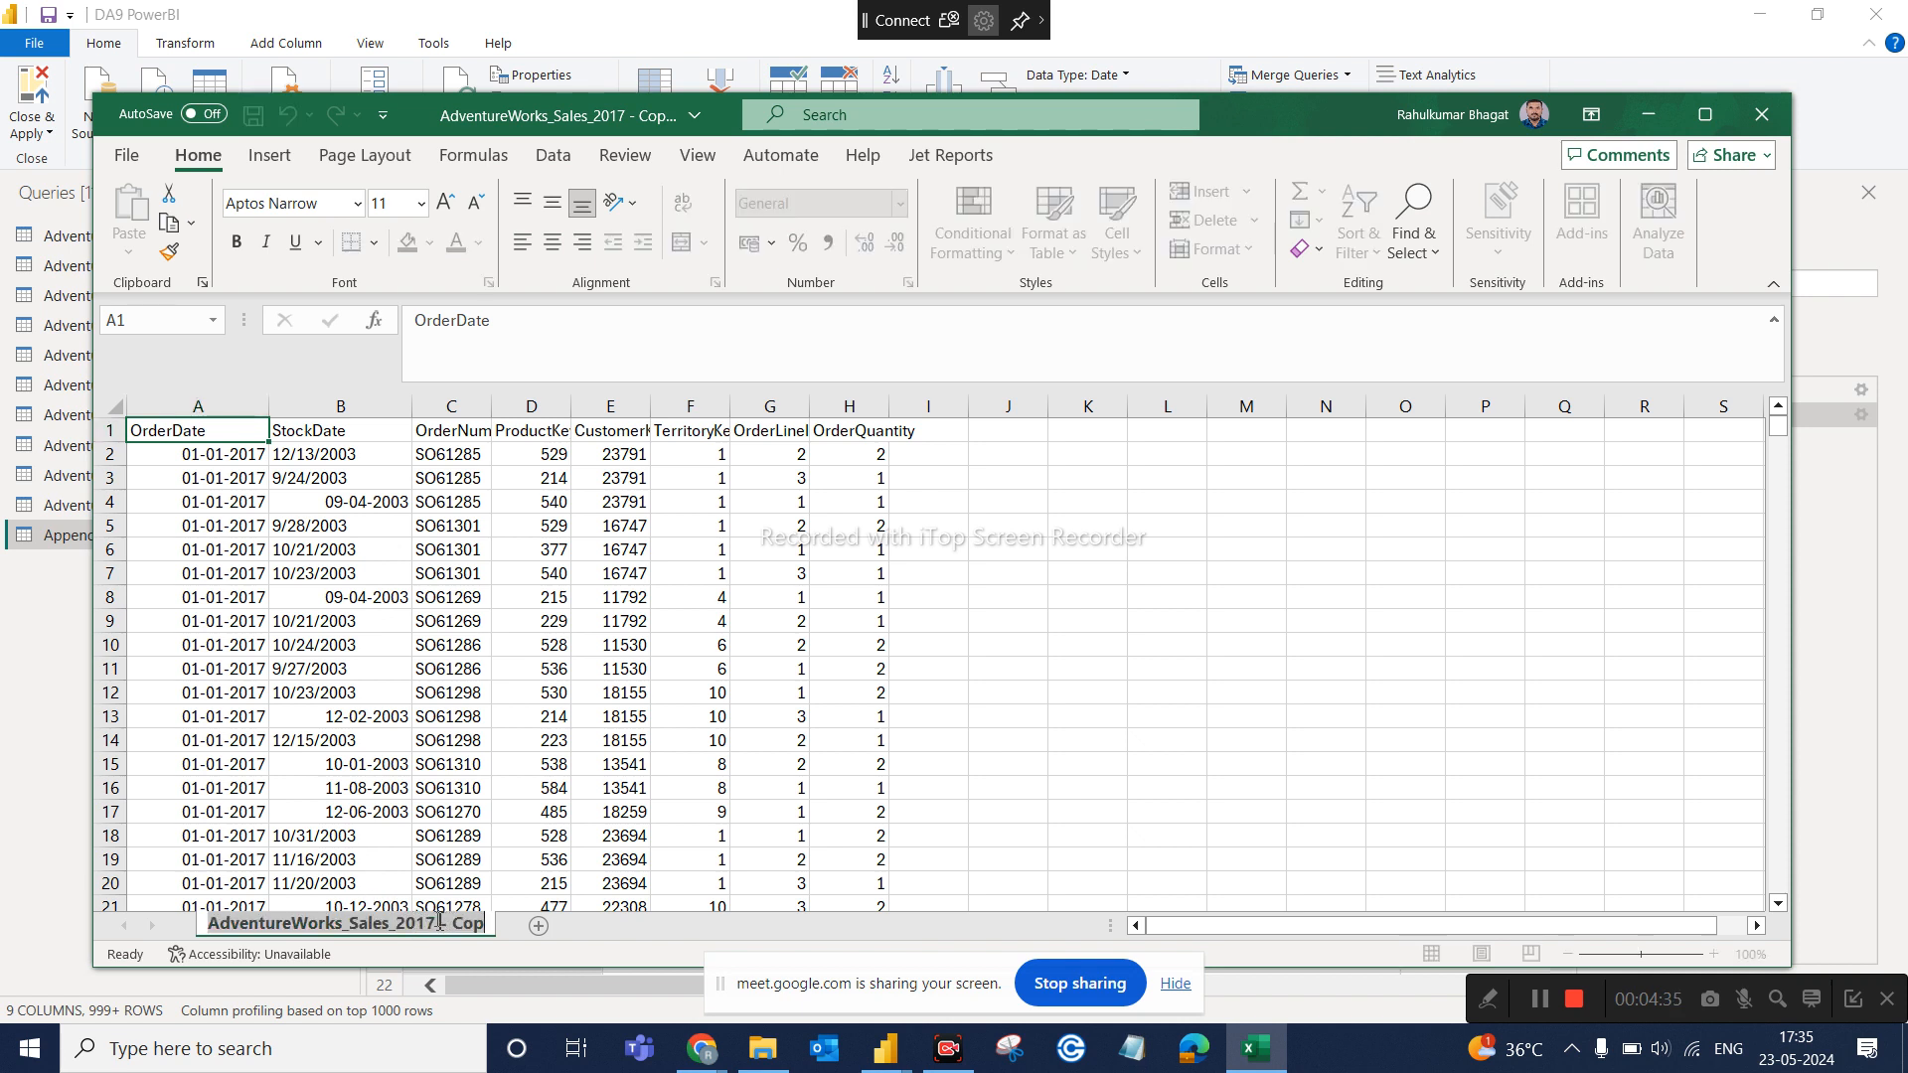
{"action": "key", "text": "Return"}
{"action": "key", "text": "BackSpace"}
{"action": "type", "text": "8"}
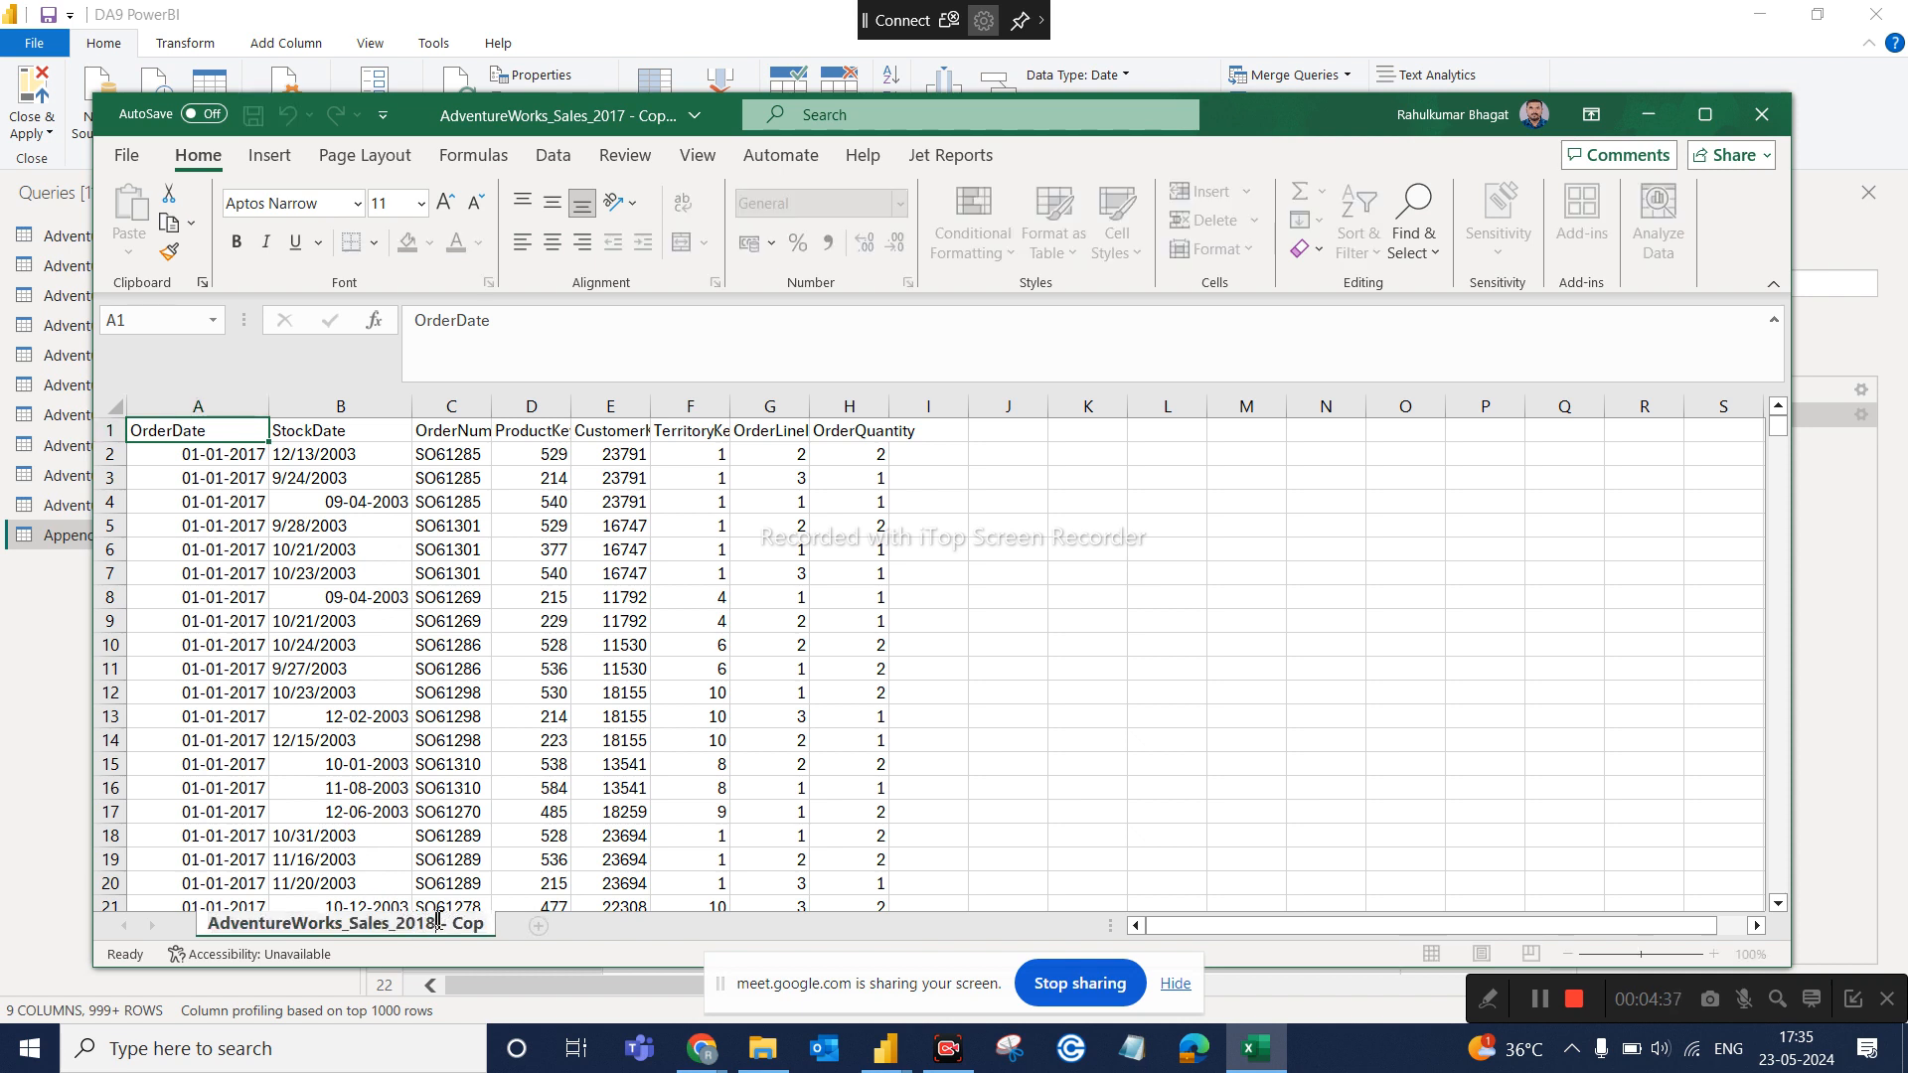
{"action": "left_click", "coordinate": [1114, 593]}
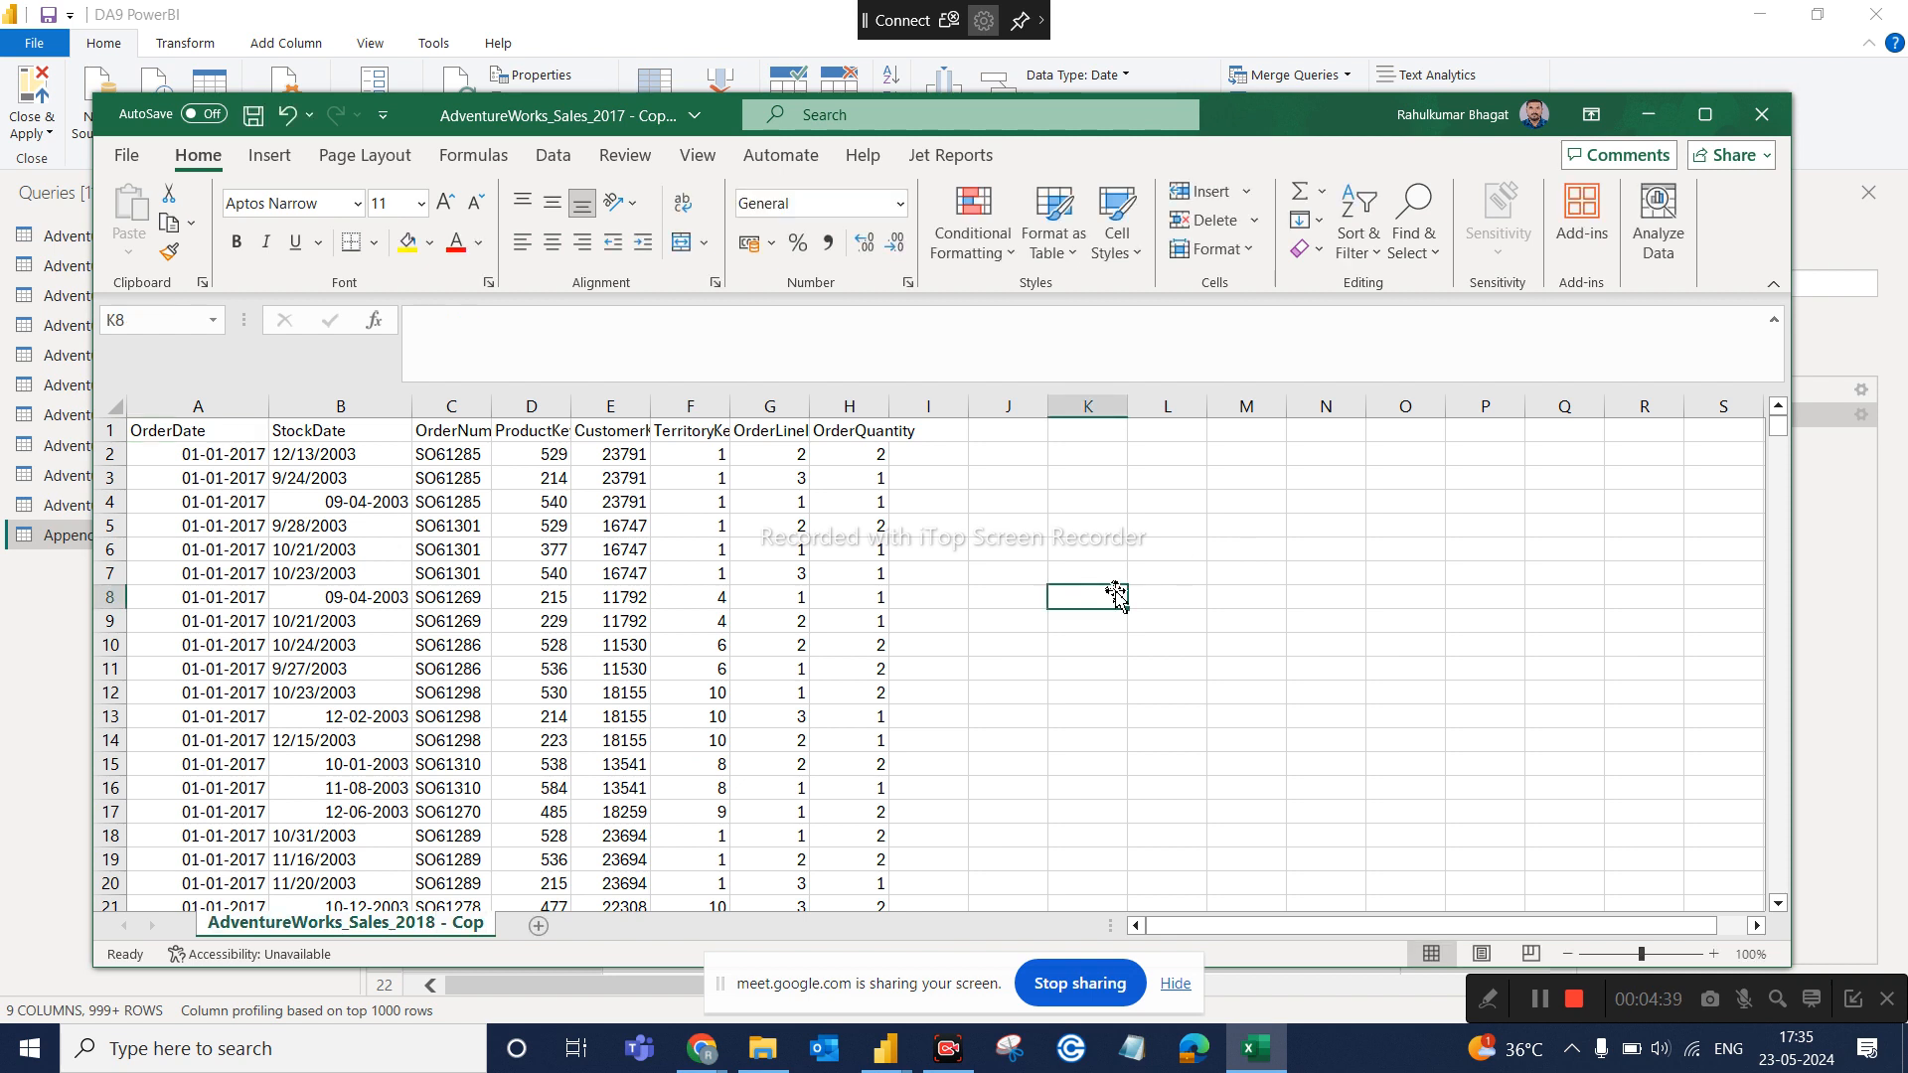
Replace all occurrences of 2017 with 2018 in the worksheet, and save and close the CSV file
{"action": "key", "text": "ctrl+f"}
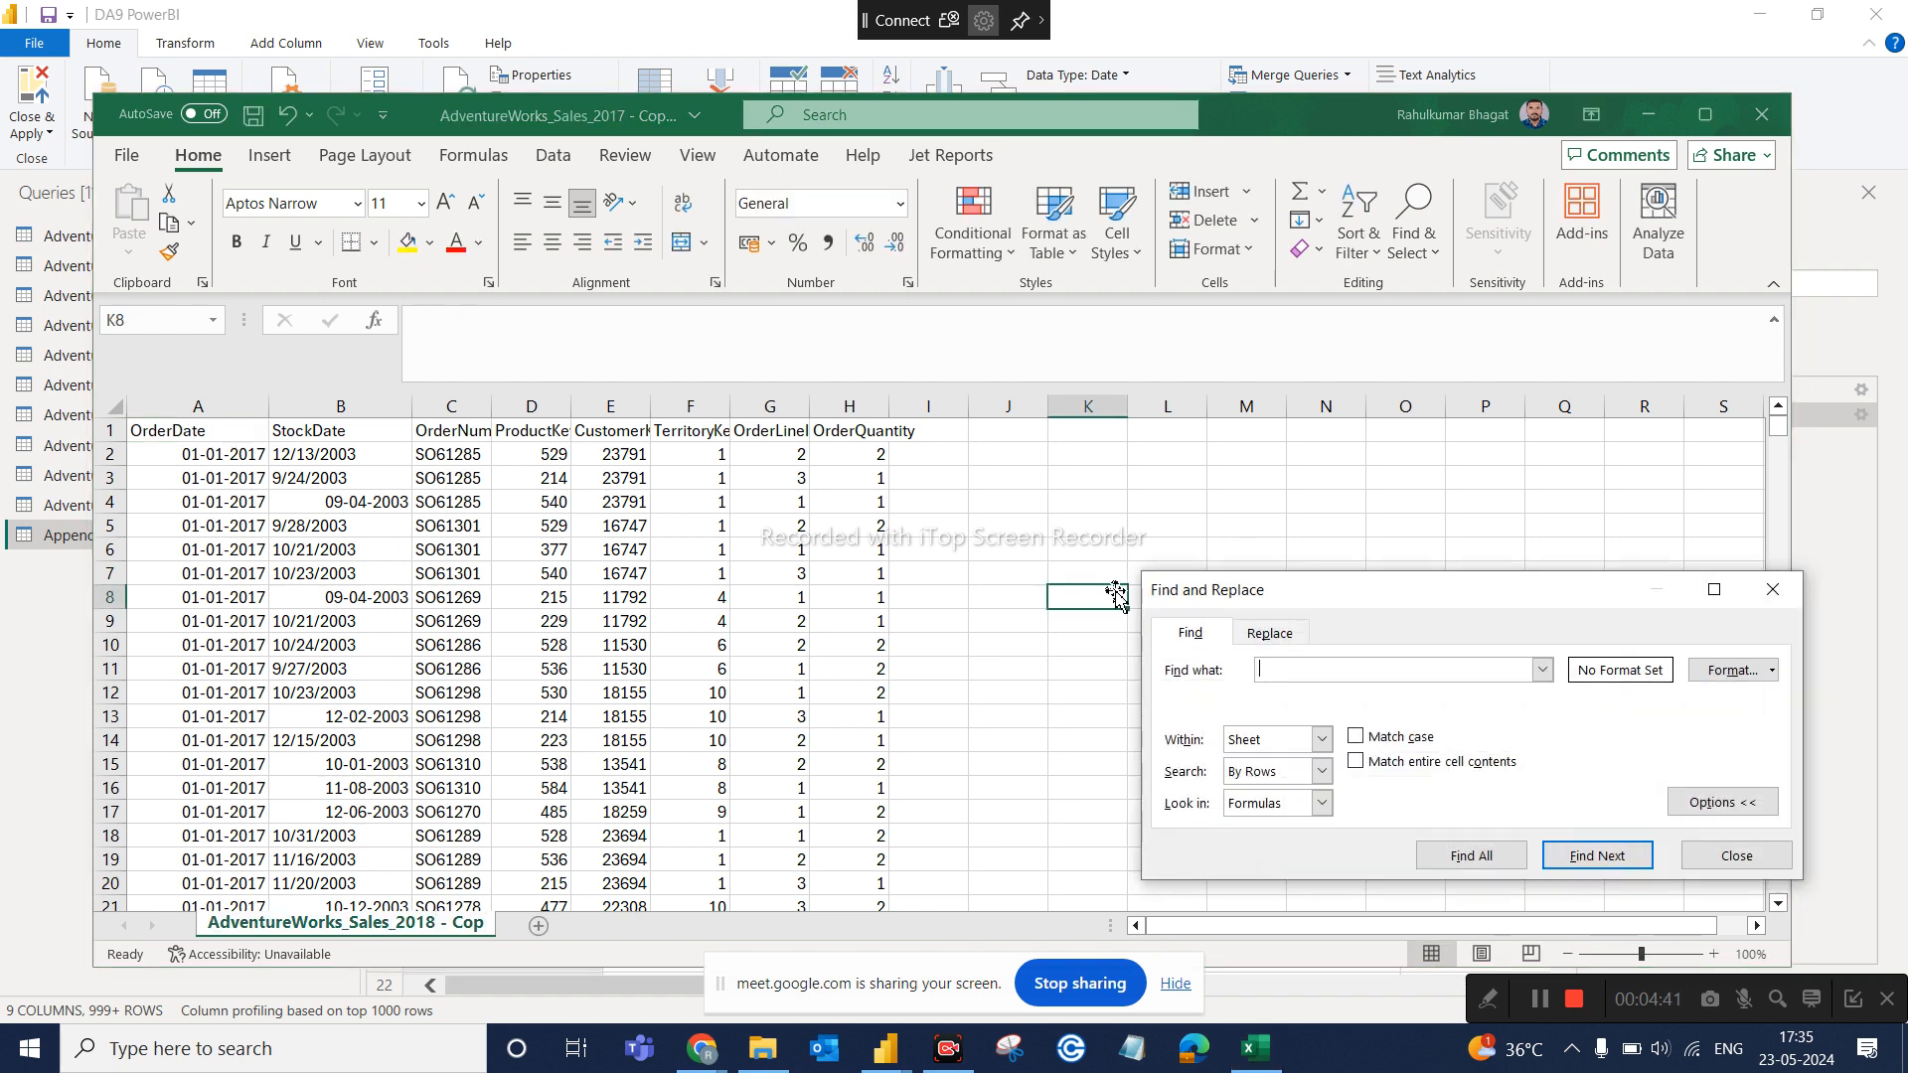
{"action": "left_click", "coordinate": [1271, 638]}
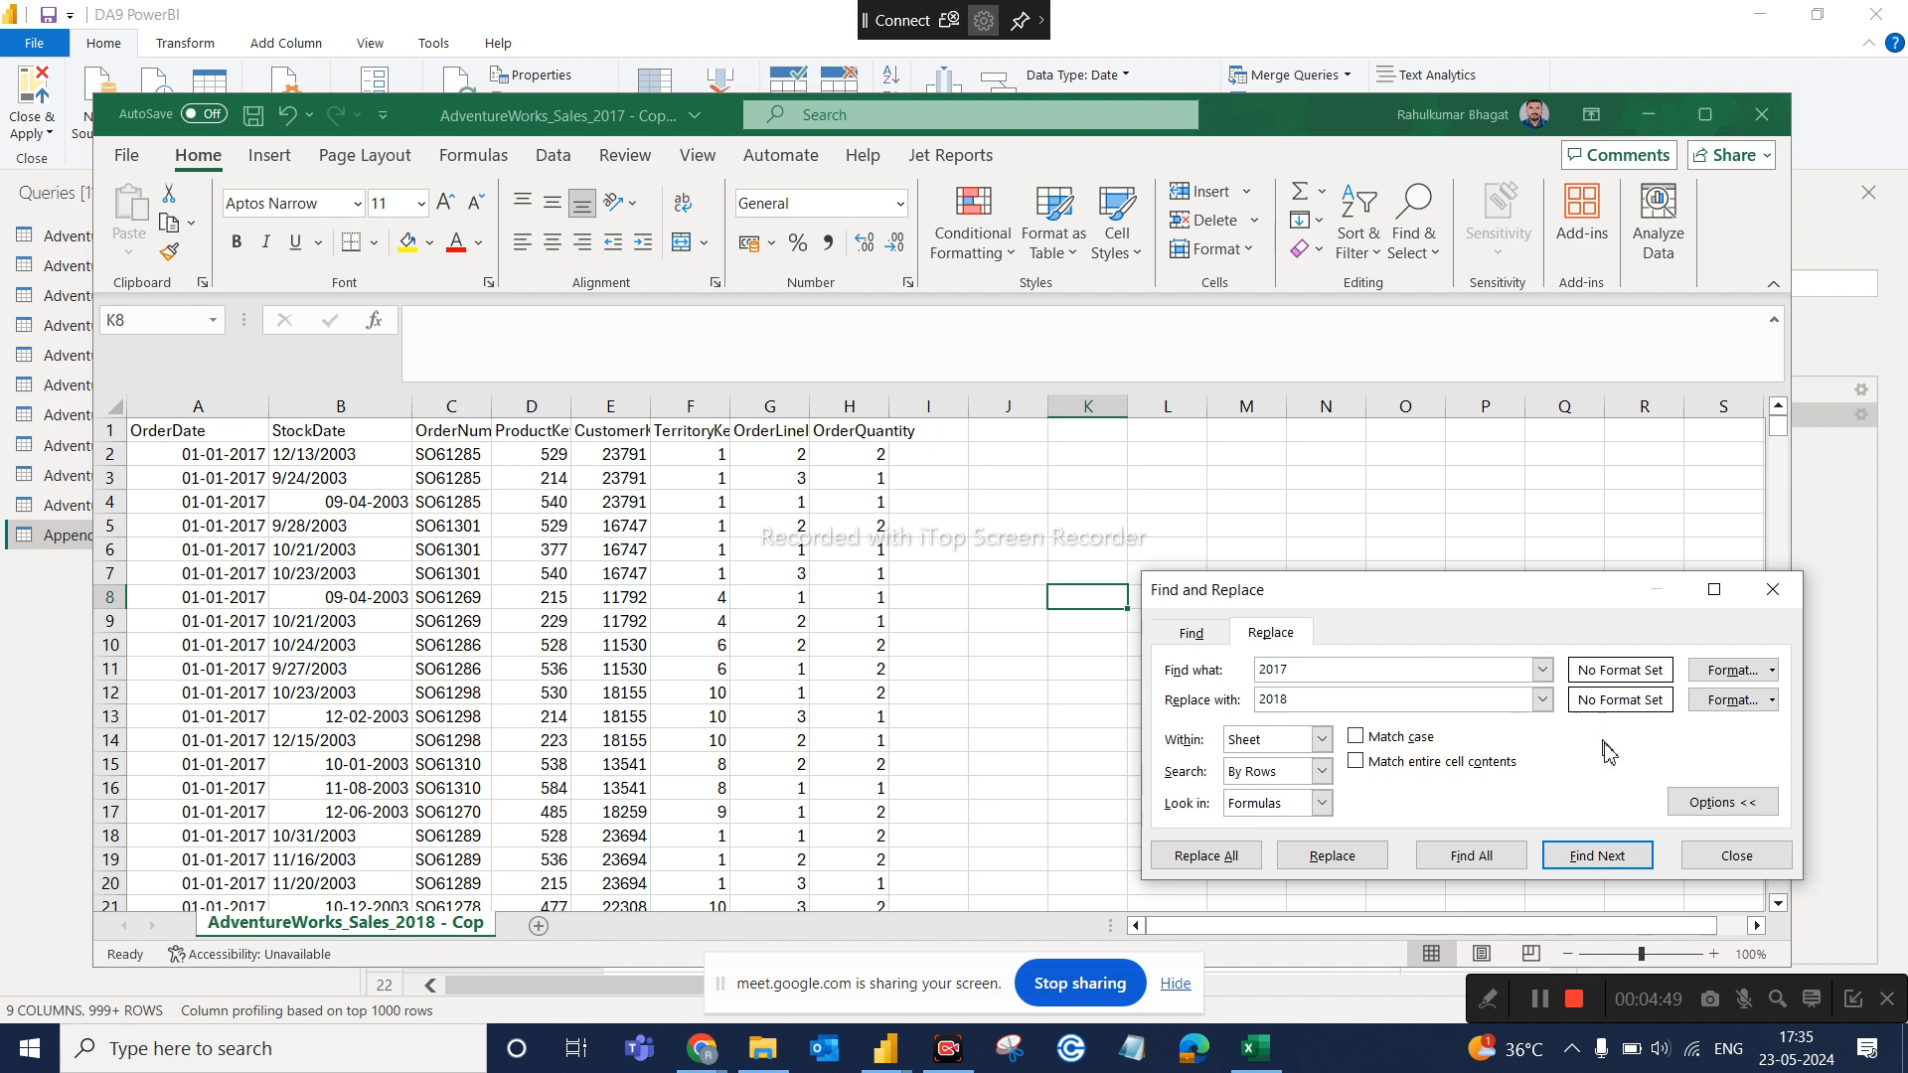
{"action": "left_click", "coordinate": [1252, 860]}
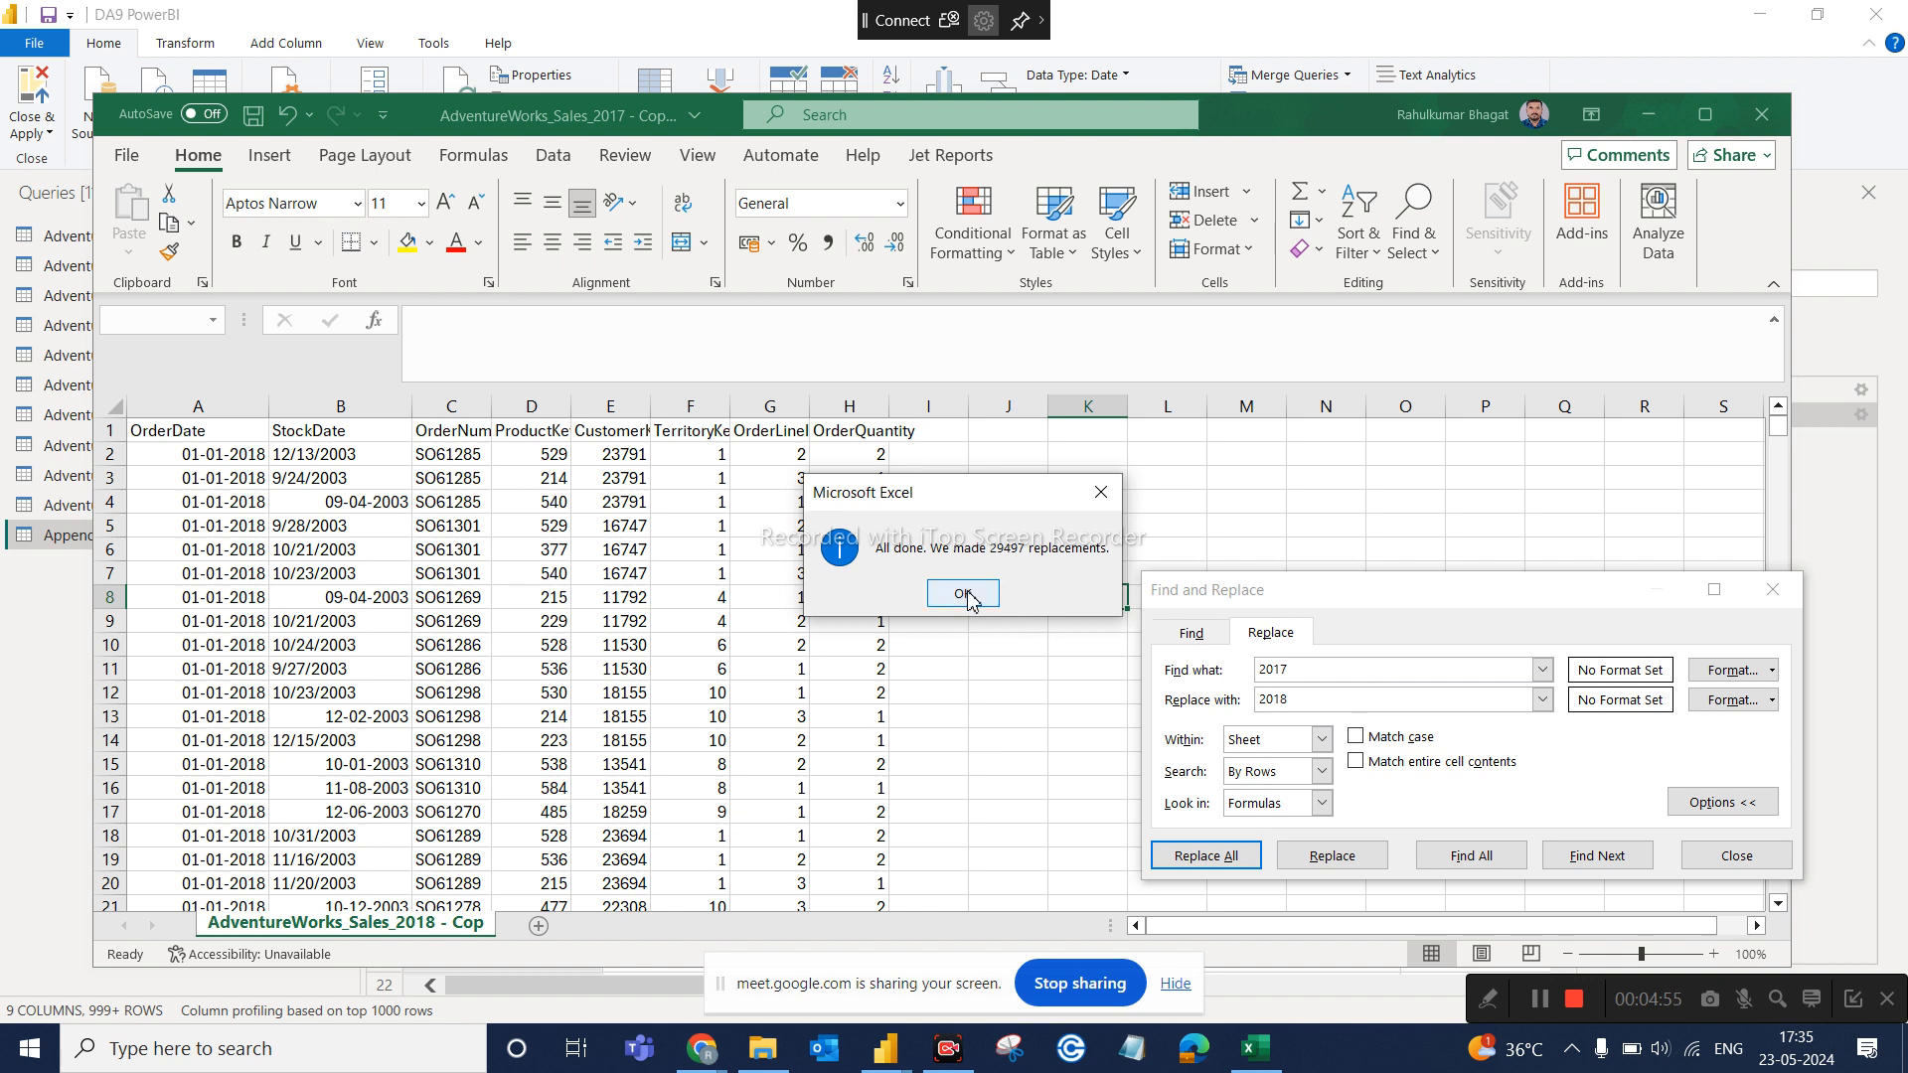
{"action": "left_click", "coordinate": [962, 593]}
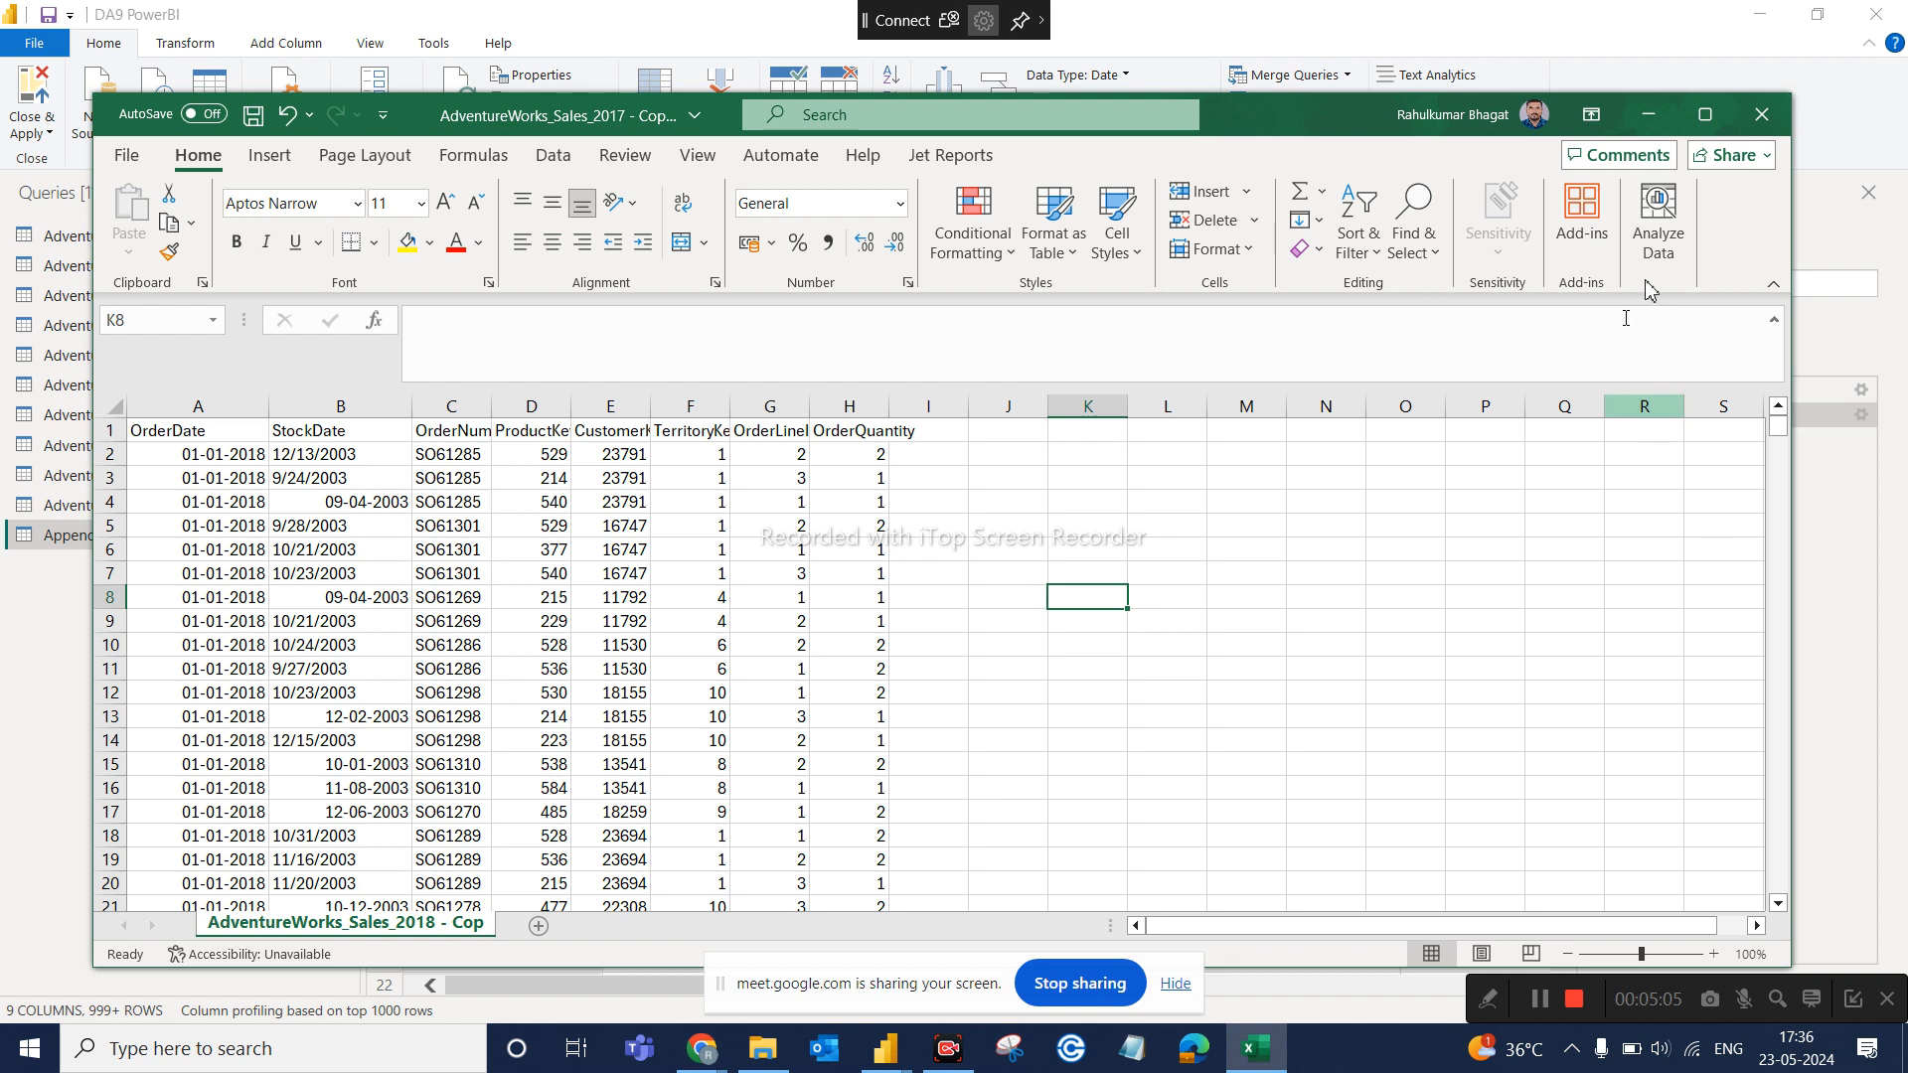
{"action": "key", "text": "ctrl+s"}
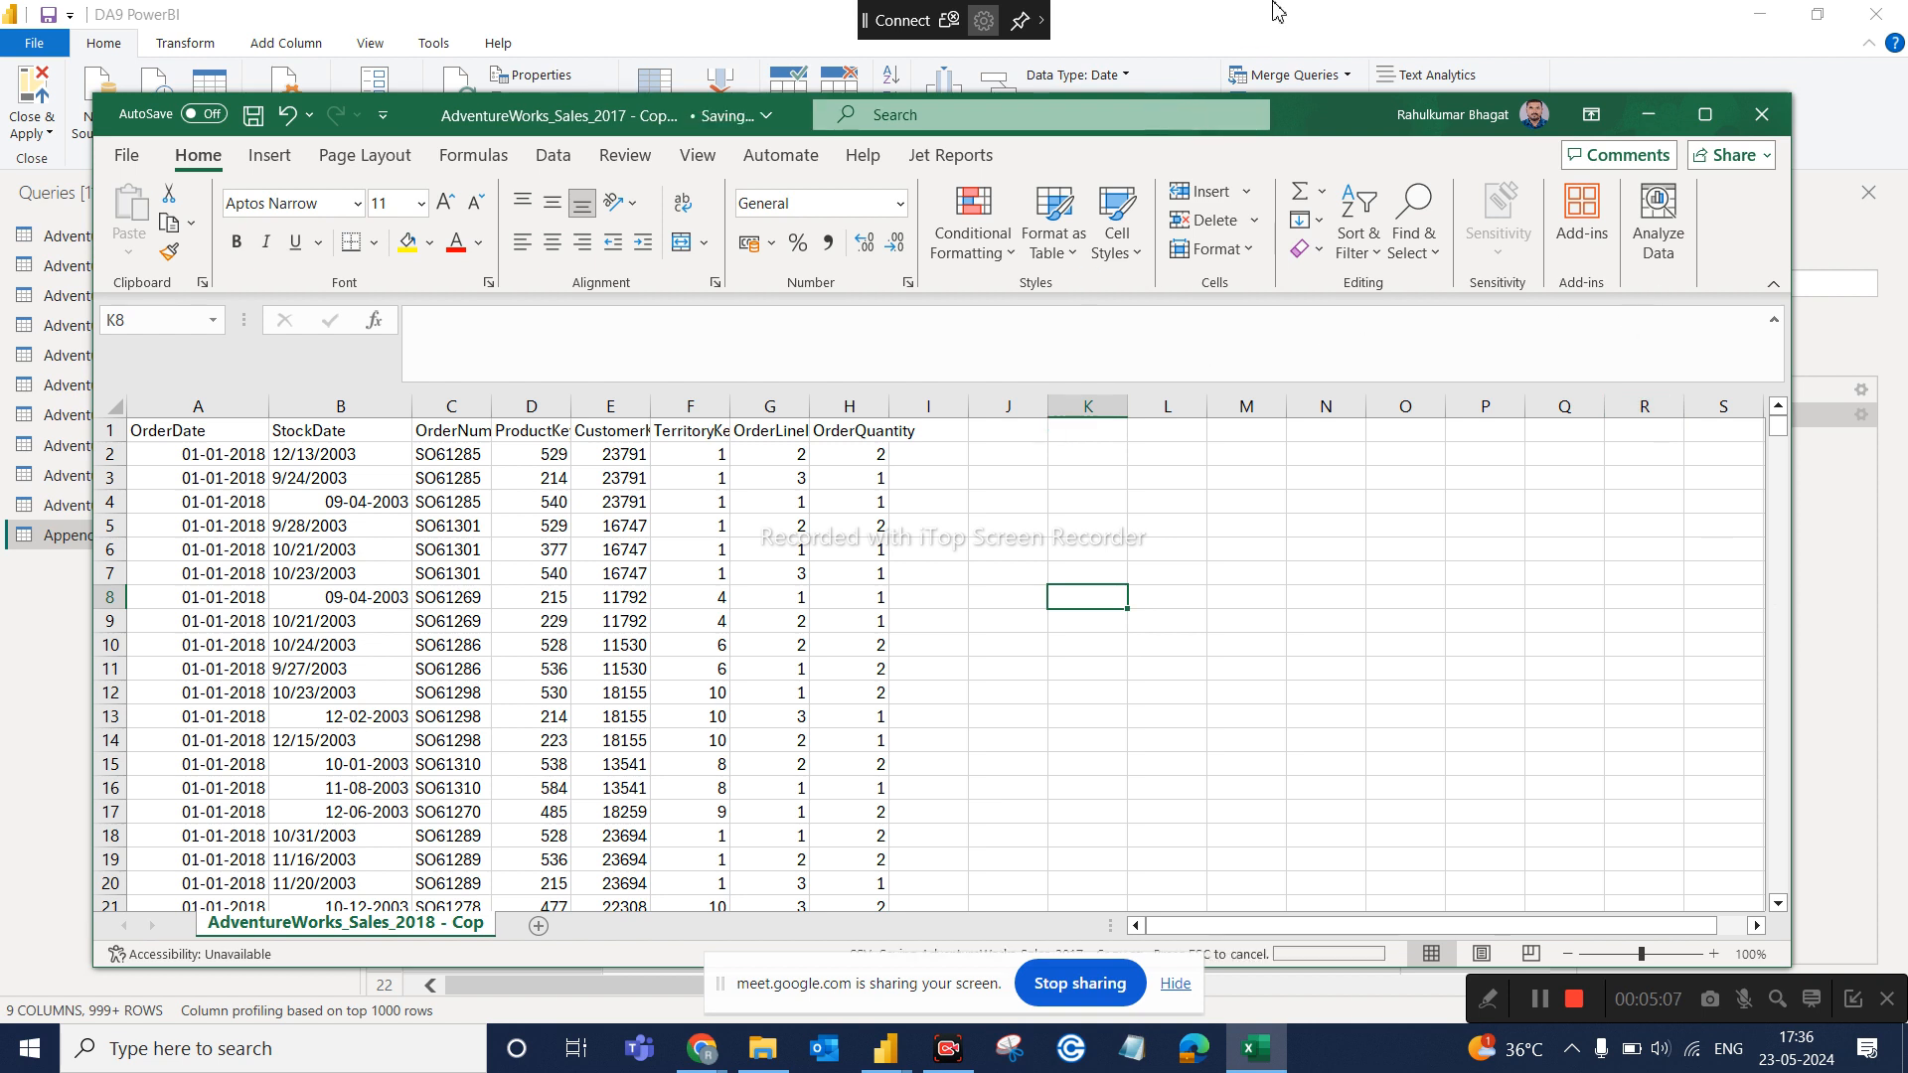
{"action": "left_click", "coordinate": [1766, 112]}
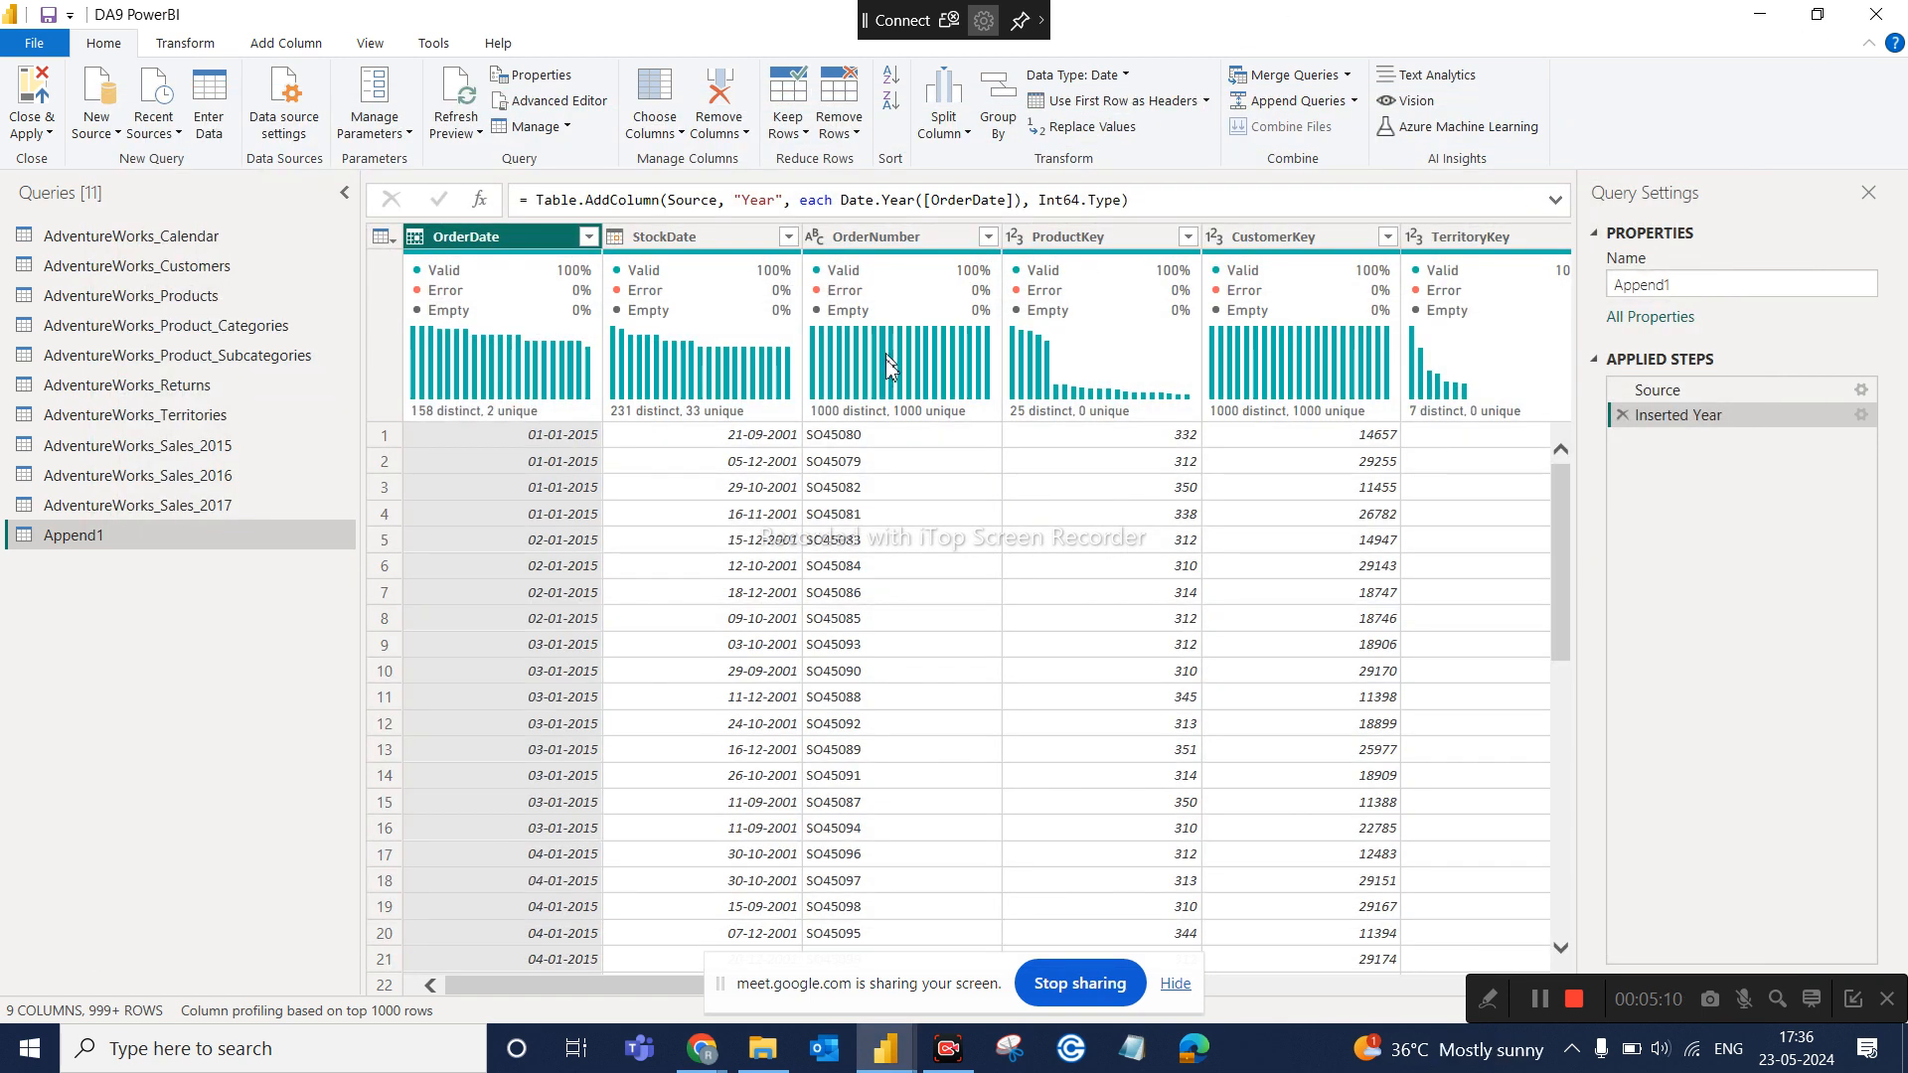
Switch to File Explorer and rename AdventureWorks_Sales_2017 - Copy.csv to AdventureWorks_Sales_2018.csv
{"action": "left_click", "coordinate": [762, 1048]}
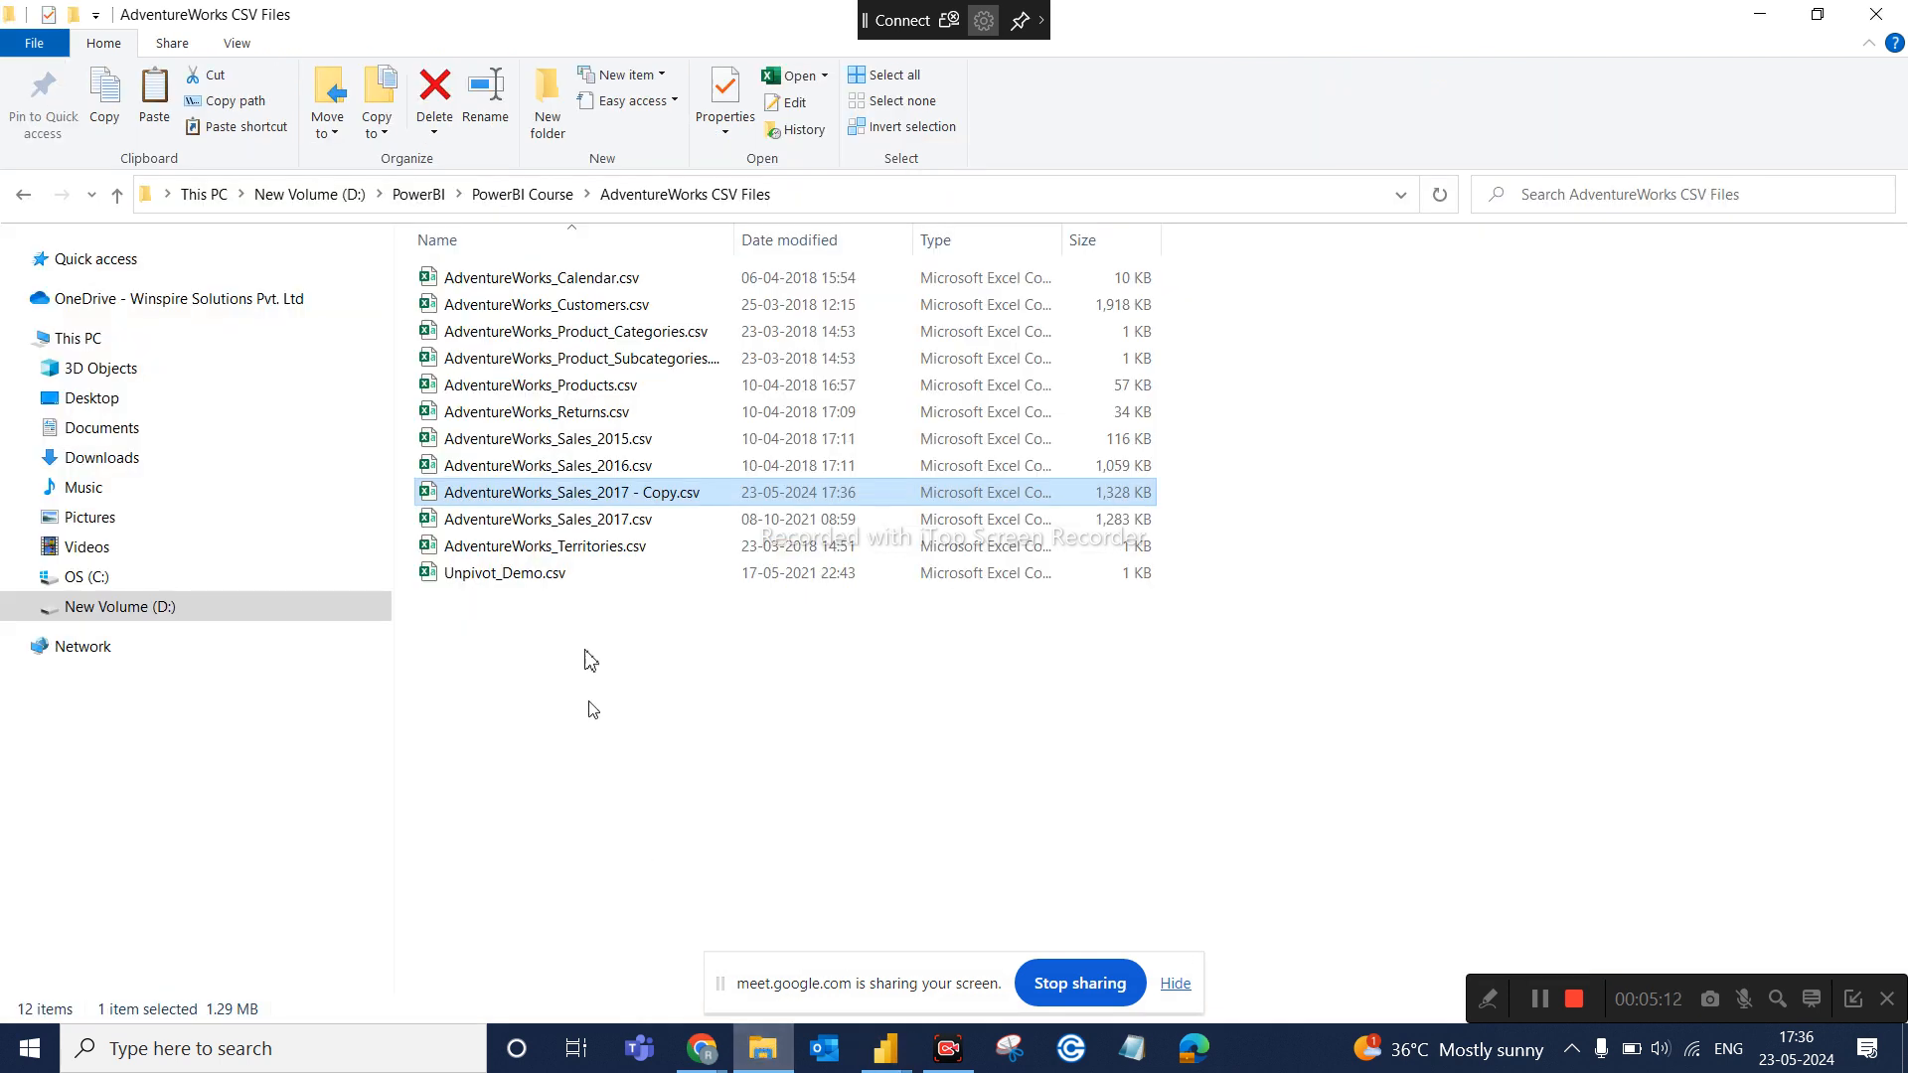
{"action": "left_click", "coordinate": [630, 500]}
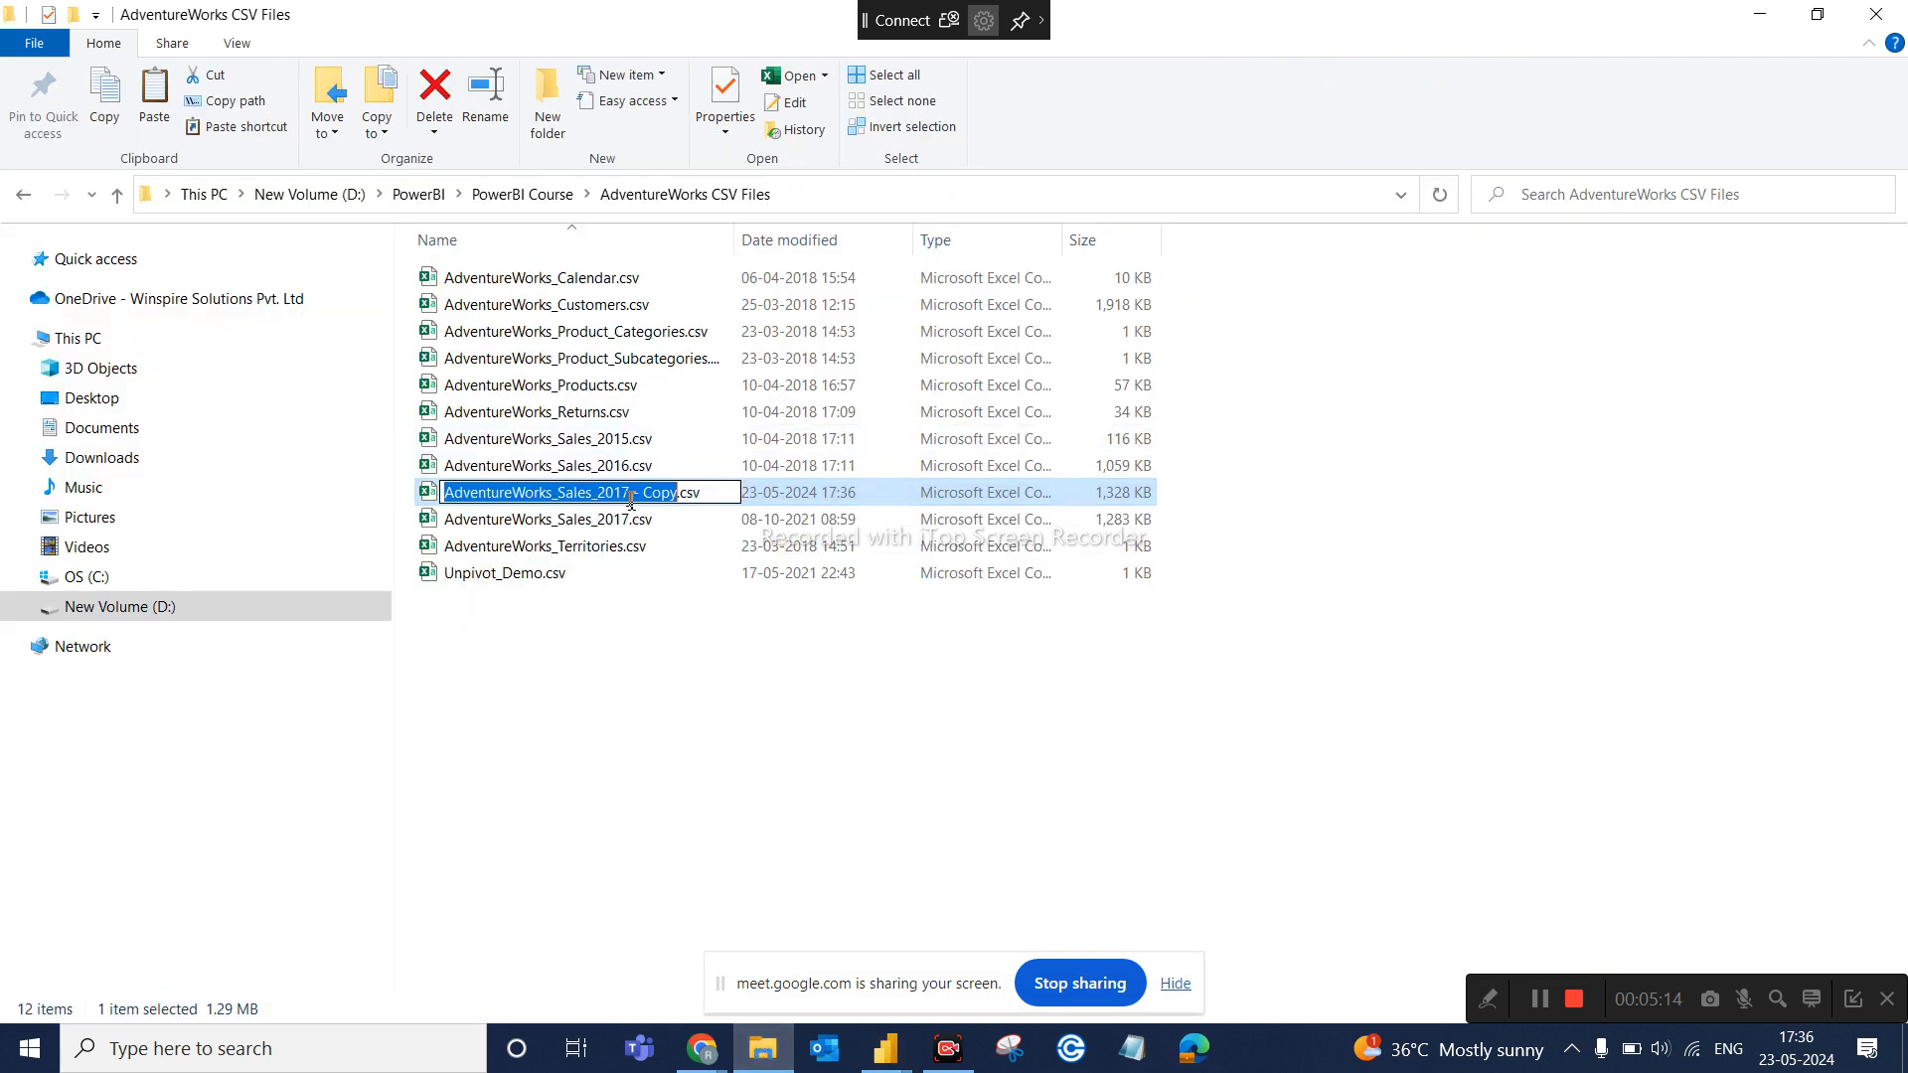
{"action": "left_click", "coordinate": [682, 496]}
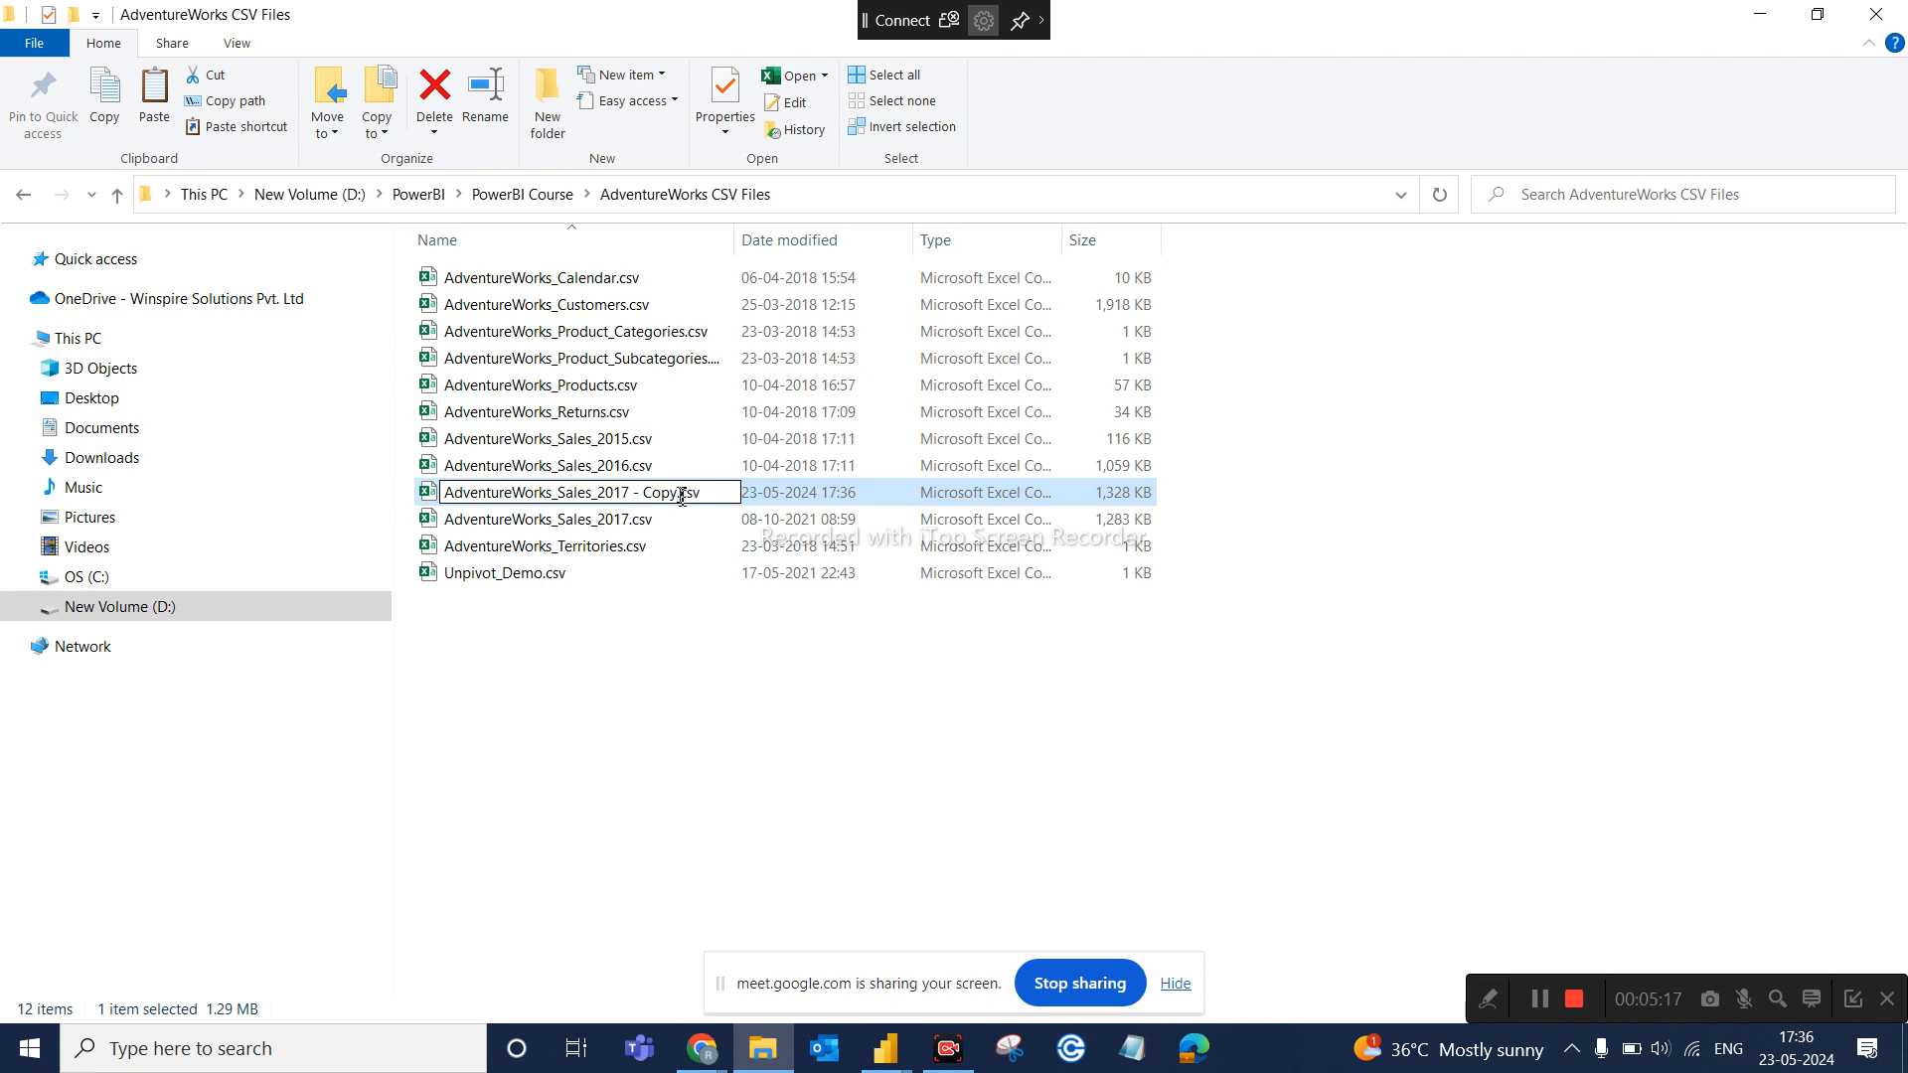
{"action": "key", "text": "BackSpace"}
{"action": "key", "text": "BackSpace"}
{"action": "key", "text": "BackSpace"}
{"action": "key", "text": "BackSpace"}
{"action": "key", "text": "BackSpace"}
{"action": "key", "text": "BackSpace"}
{"action": "key", "text": "BackSpace"}
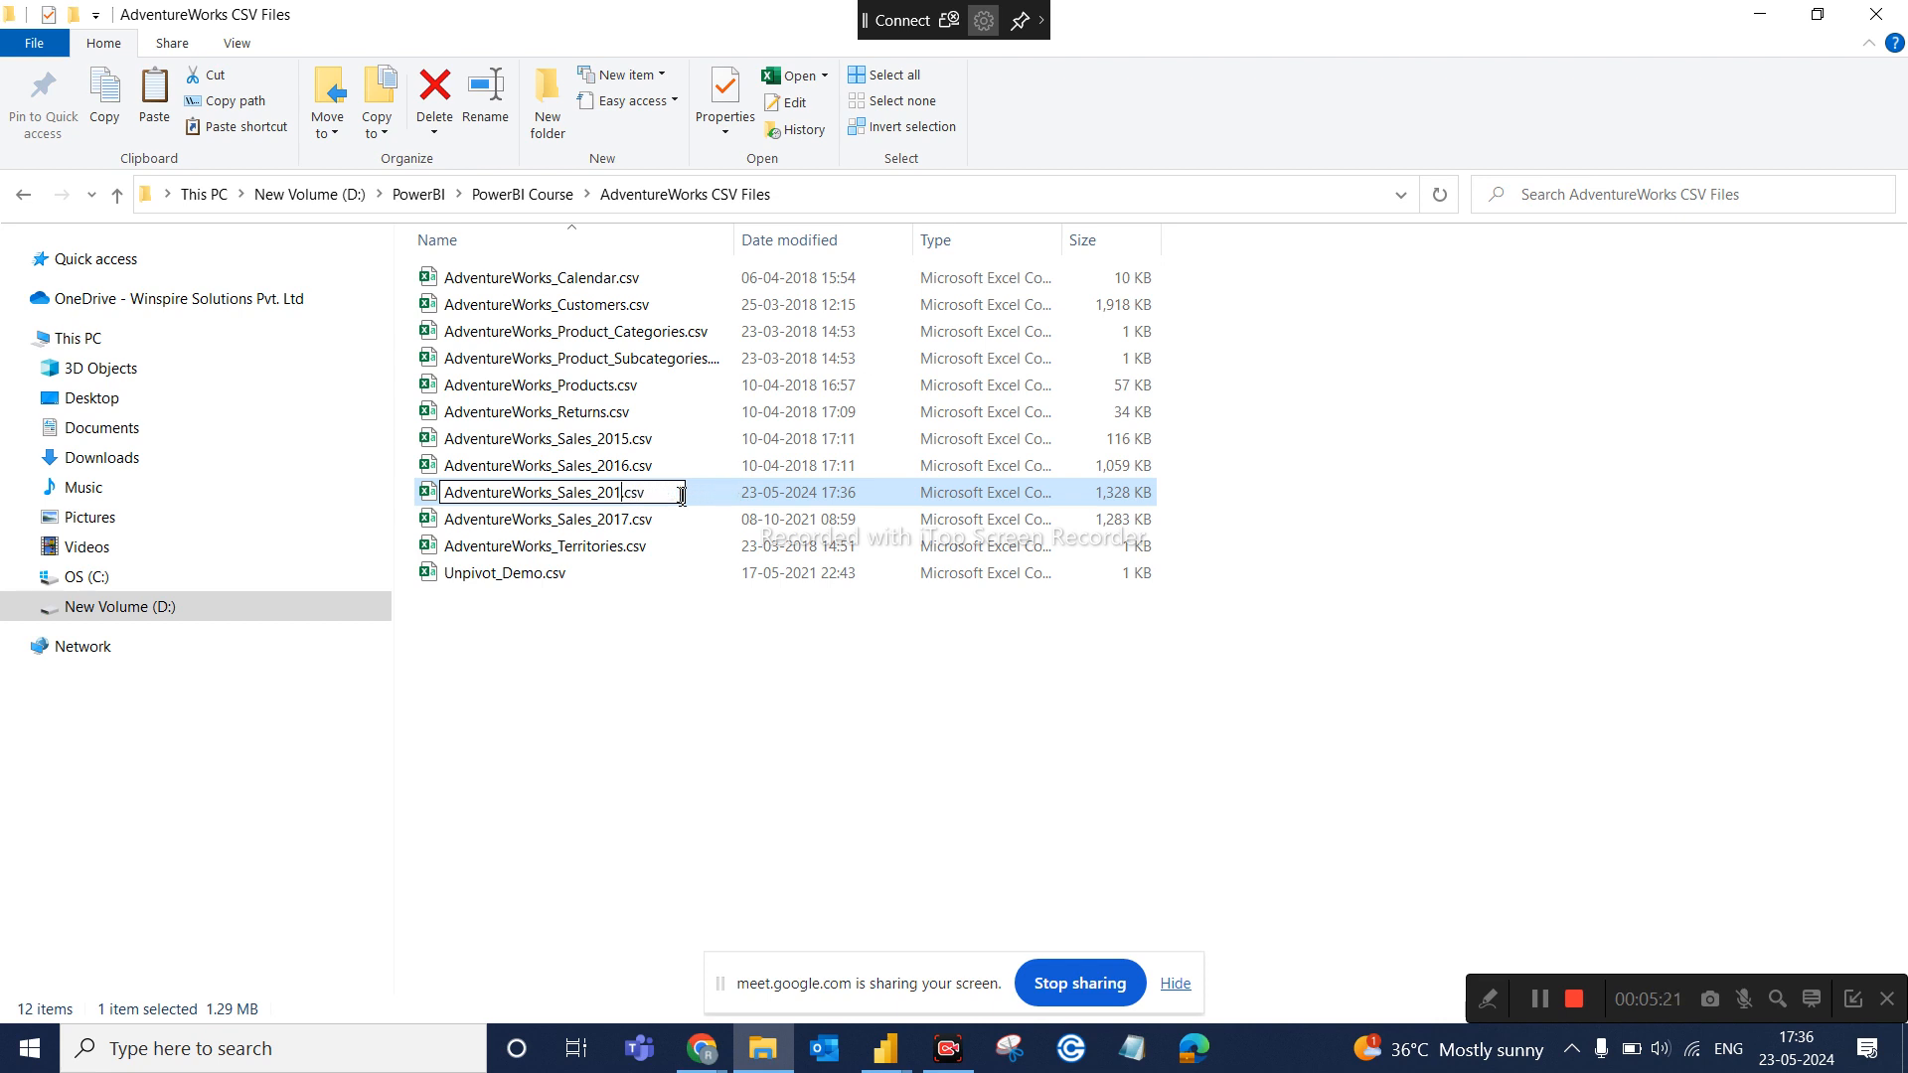
{"action": "type", "text": "8"}
{"action": "left_click", "coordinate": [712, 661]}
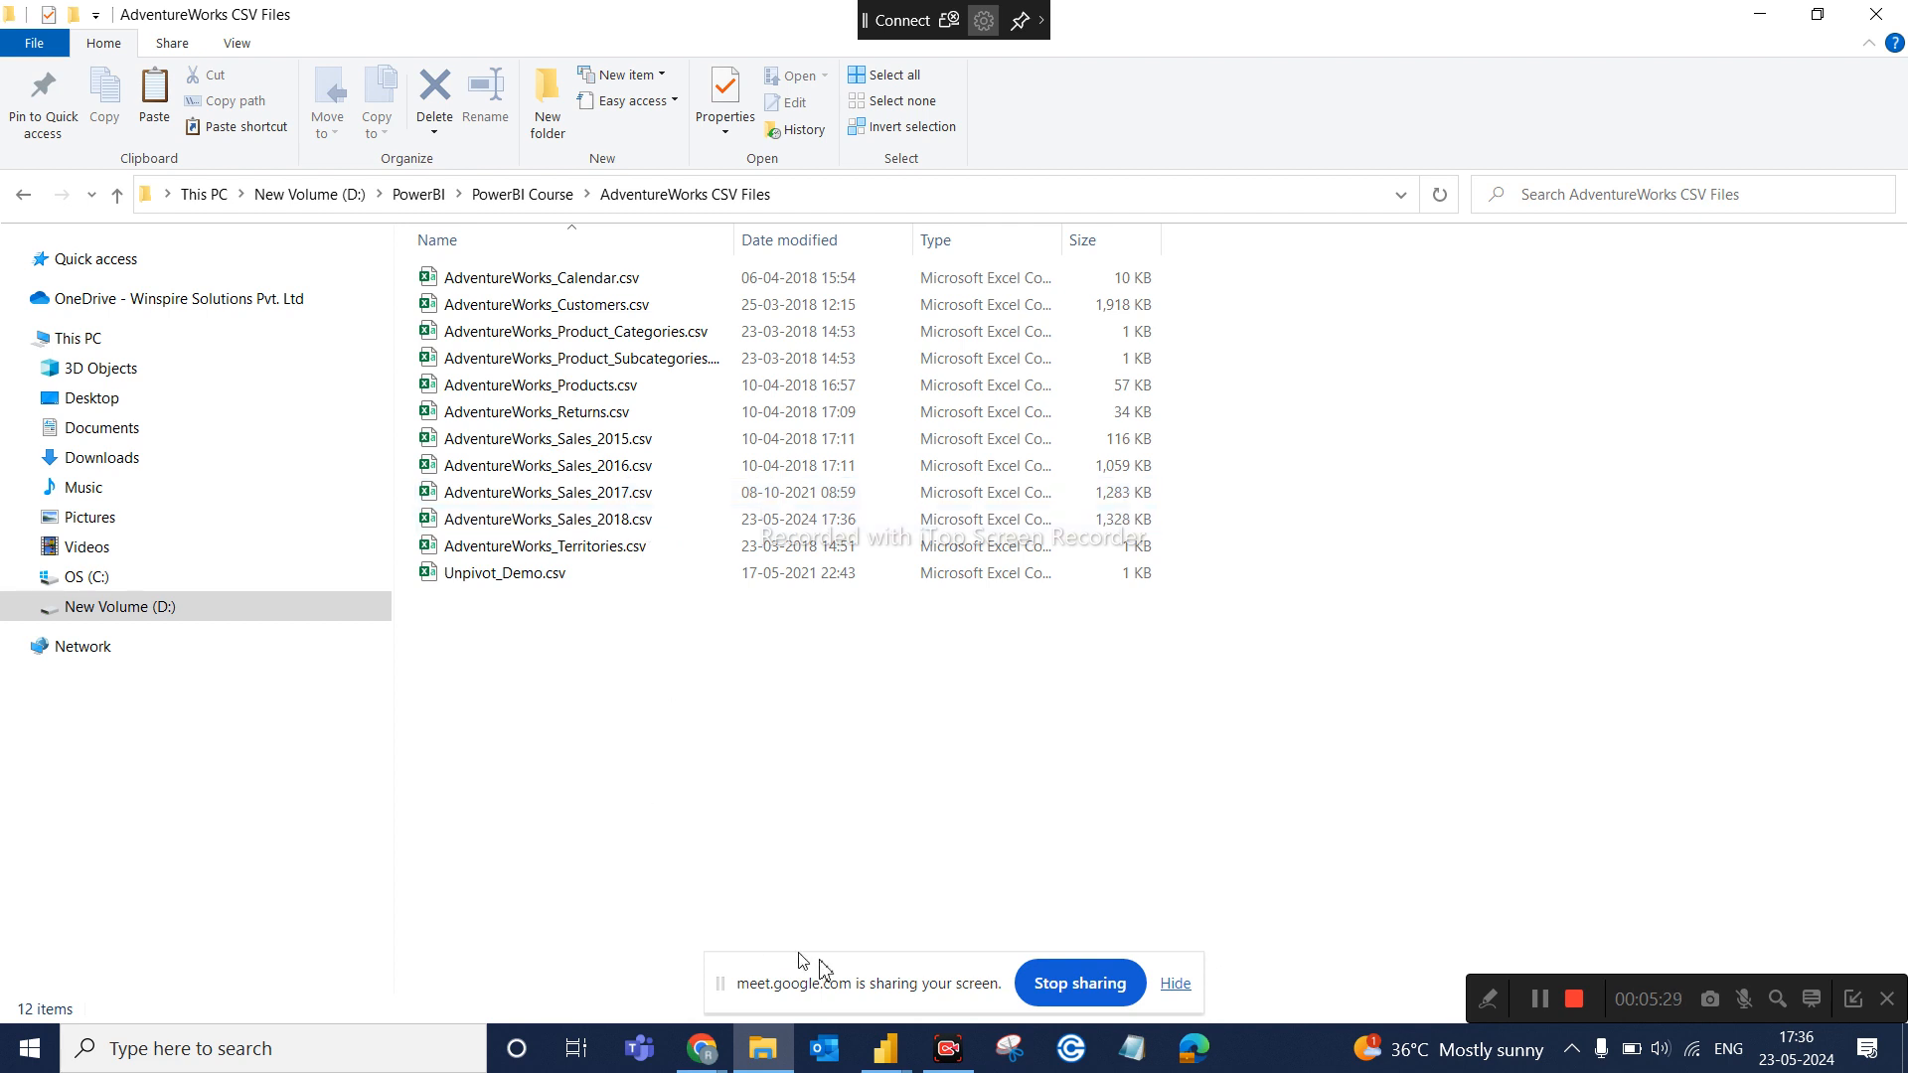
Switch back to the Power Query Editor and refresh the previews of all queries
{"action": "mouse_move", "coordinate": [888, 1051]}
{"action": "left_click", "coordinate": [940, 936]}
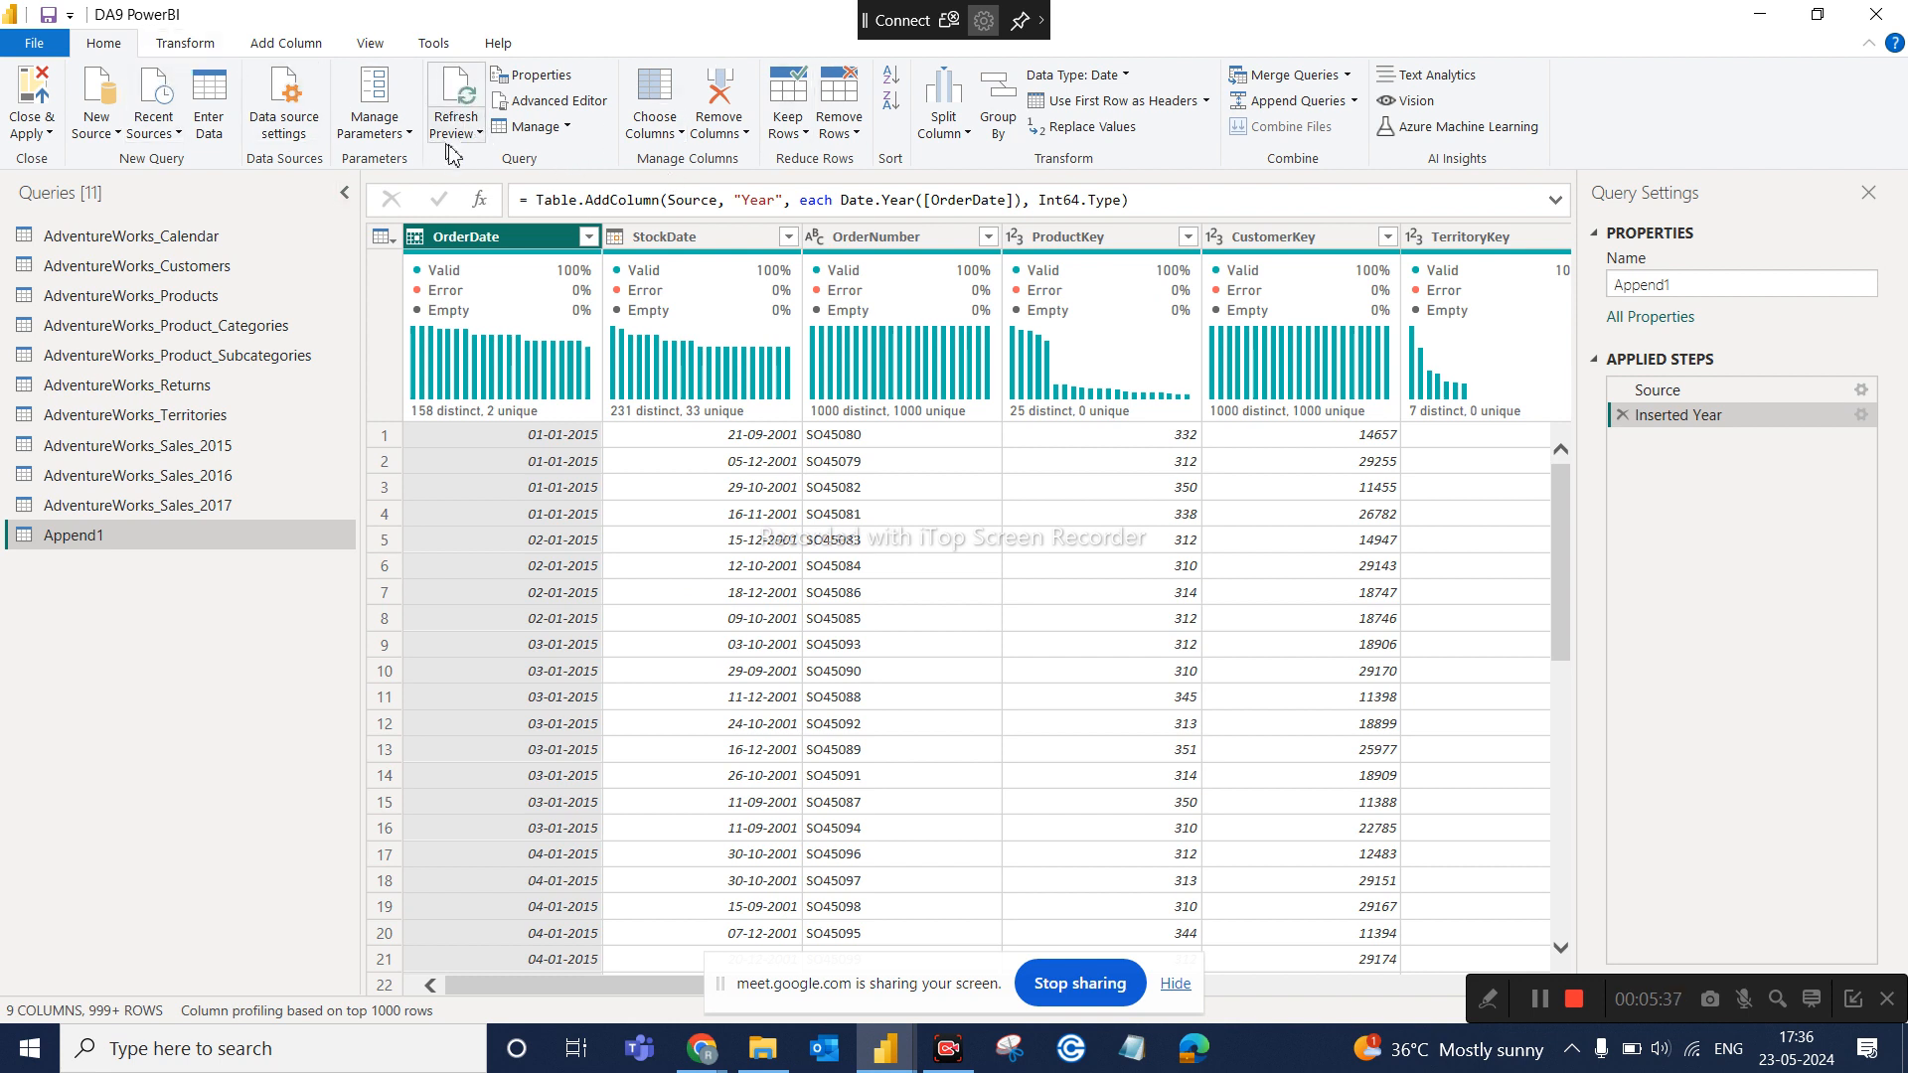
{"action": "left_click", "coordinate": [479, 133]}
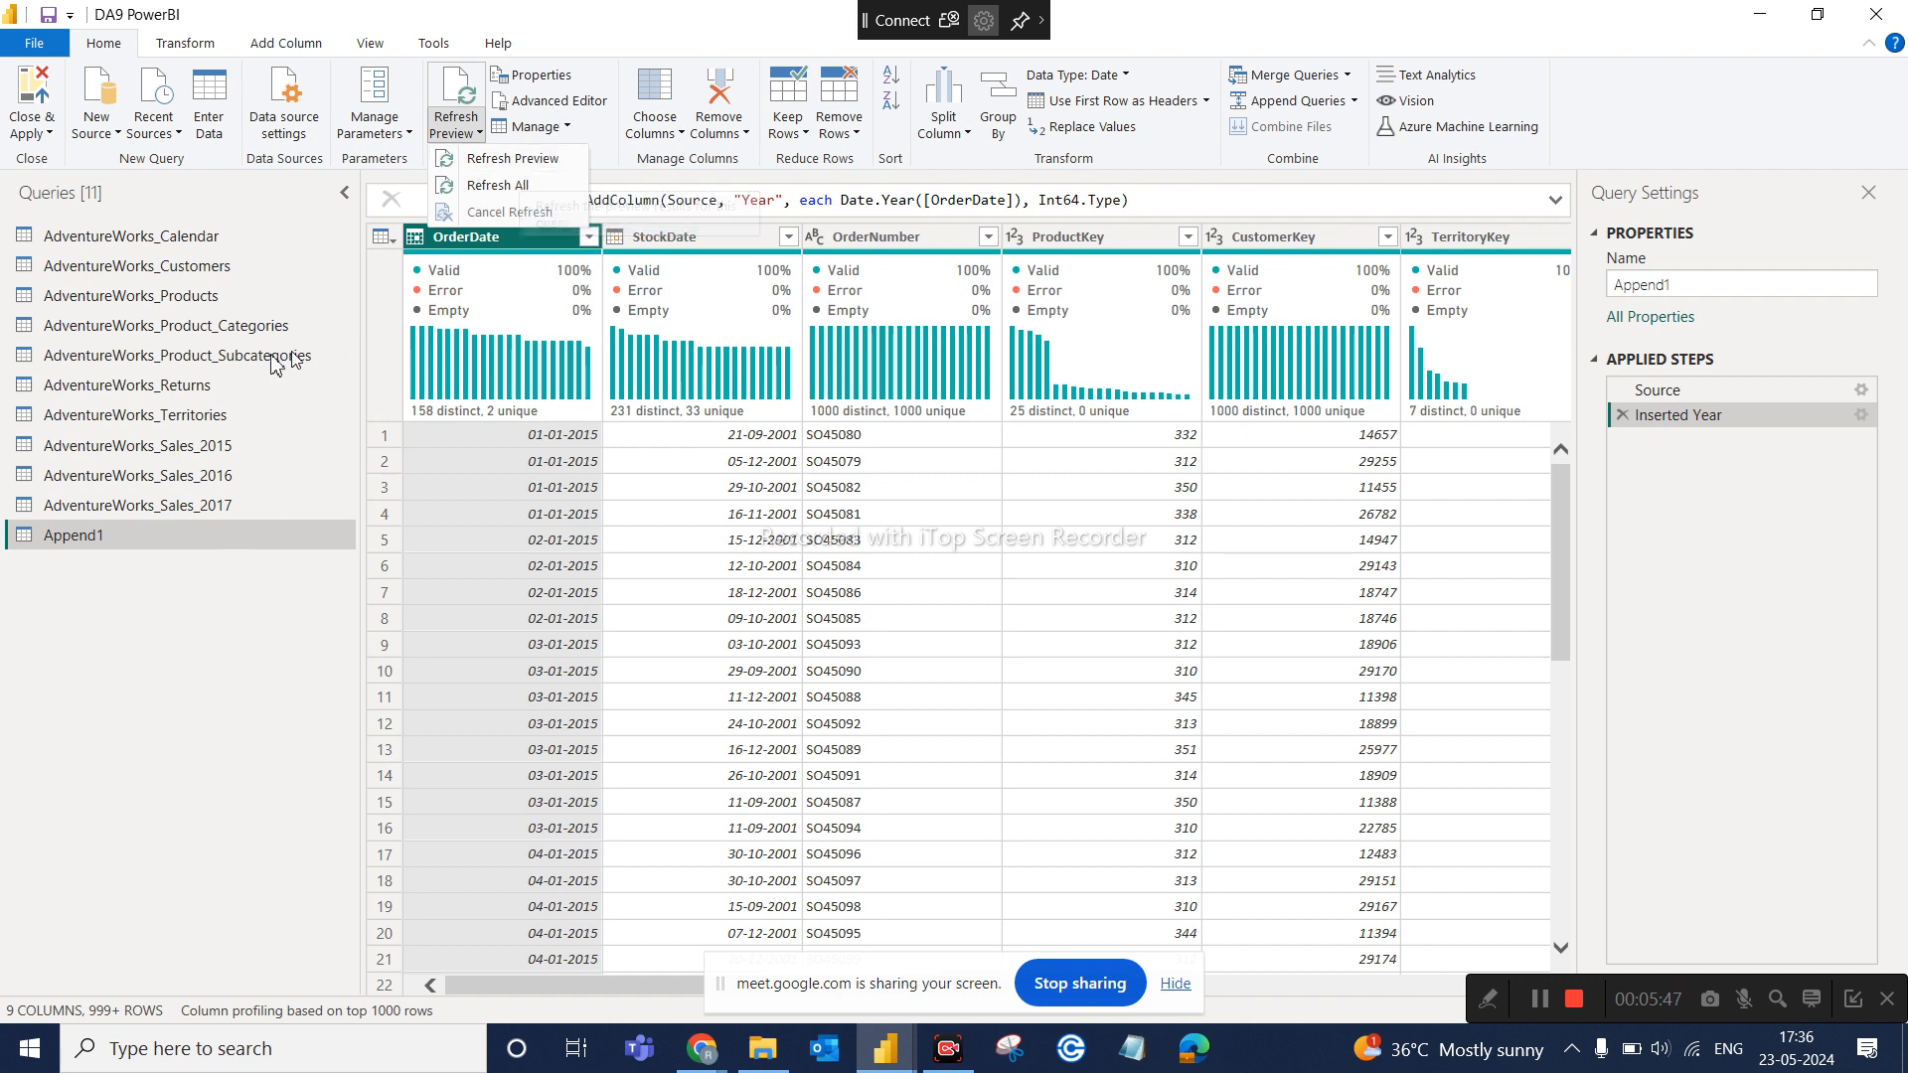
{"action": "left_click", "coordinate": [508, 187]}
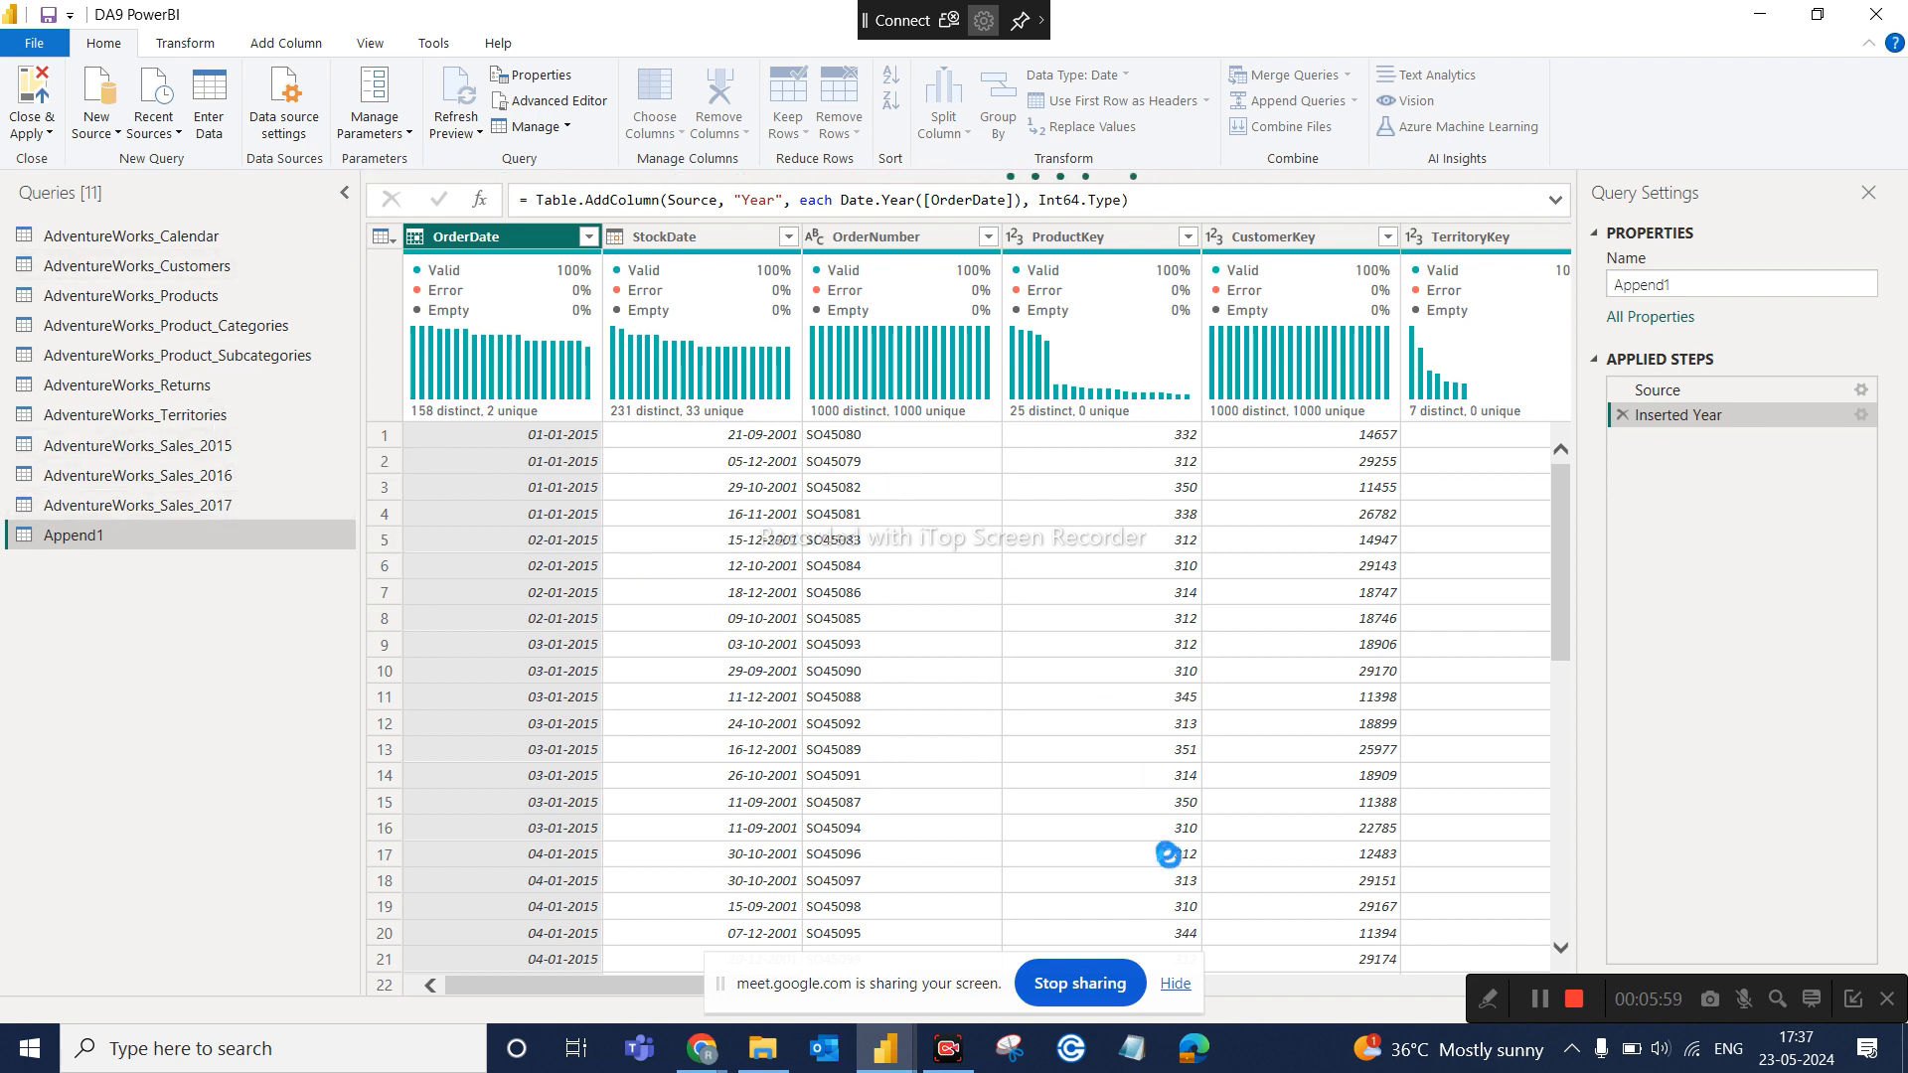
{"action": "left_click", "coordinate": [1173, 986]}
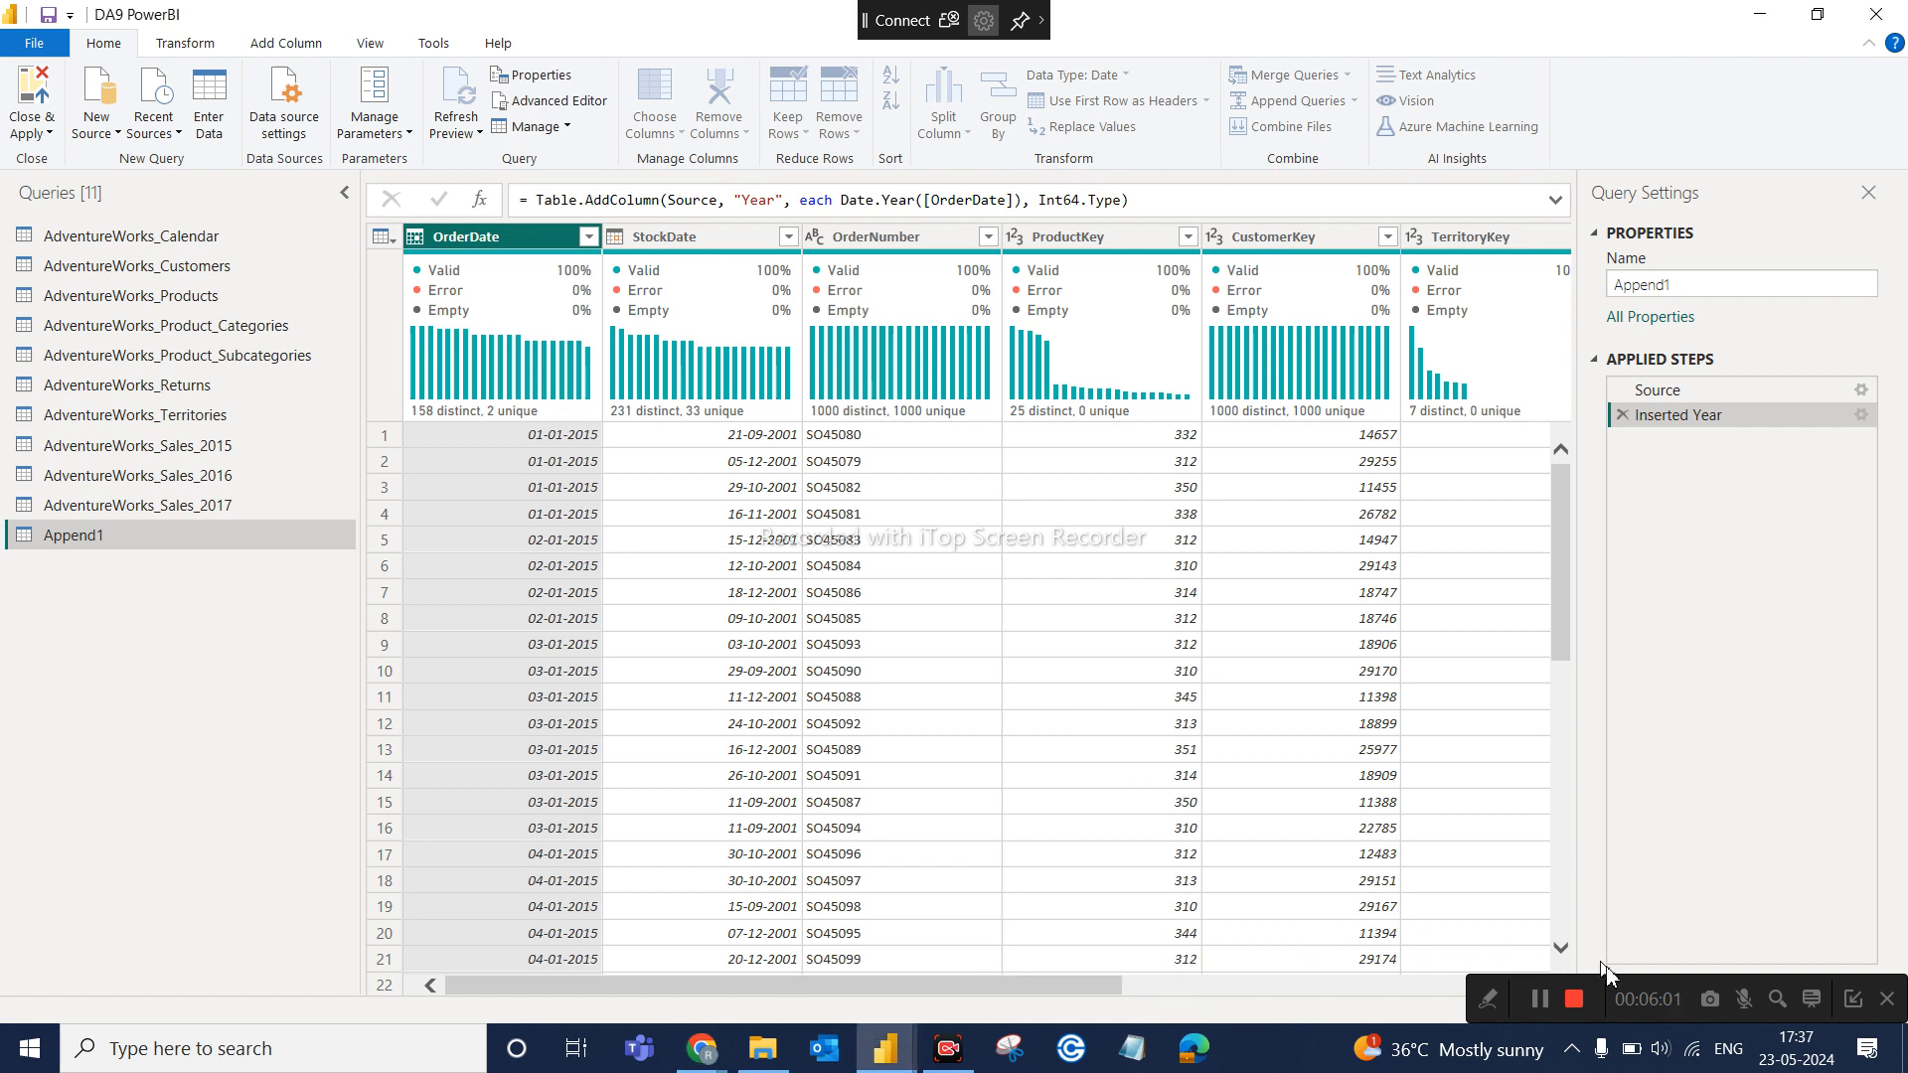
{"action": "left_click_drag", "start_coordinate": [1610, 994], "coordinate": [1609, 1051]}
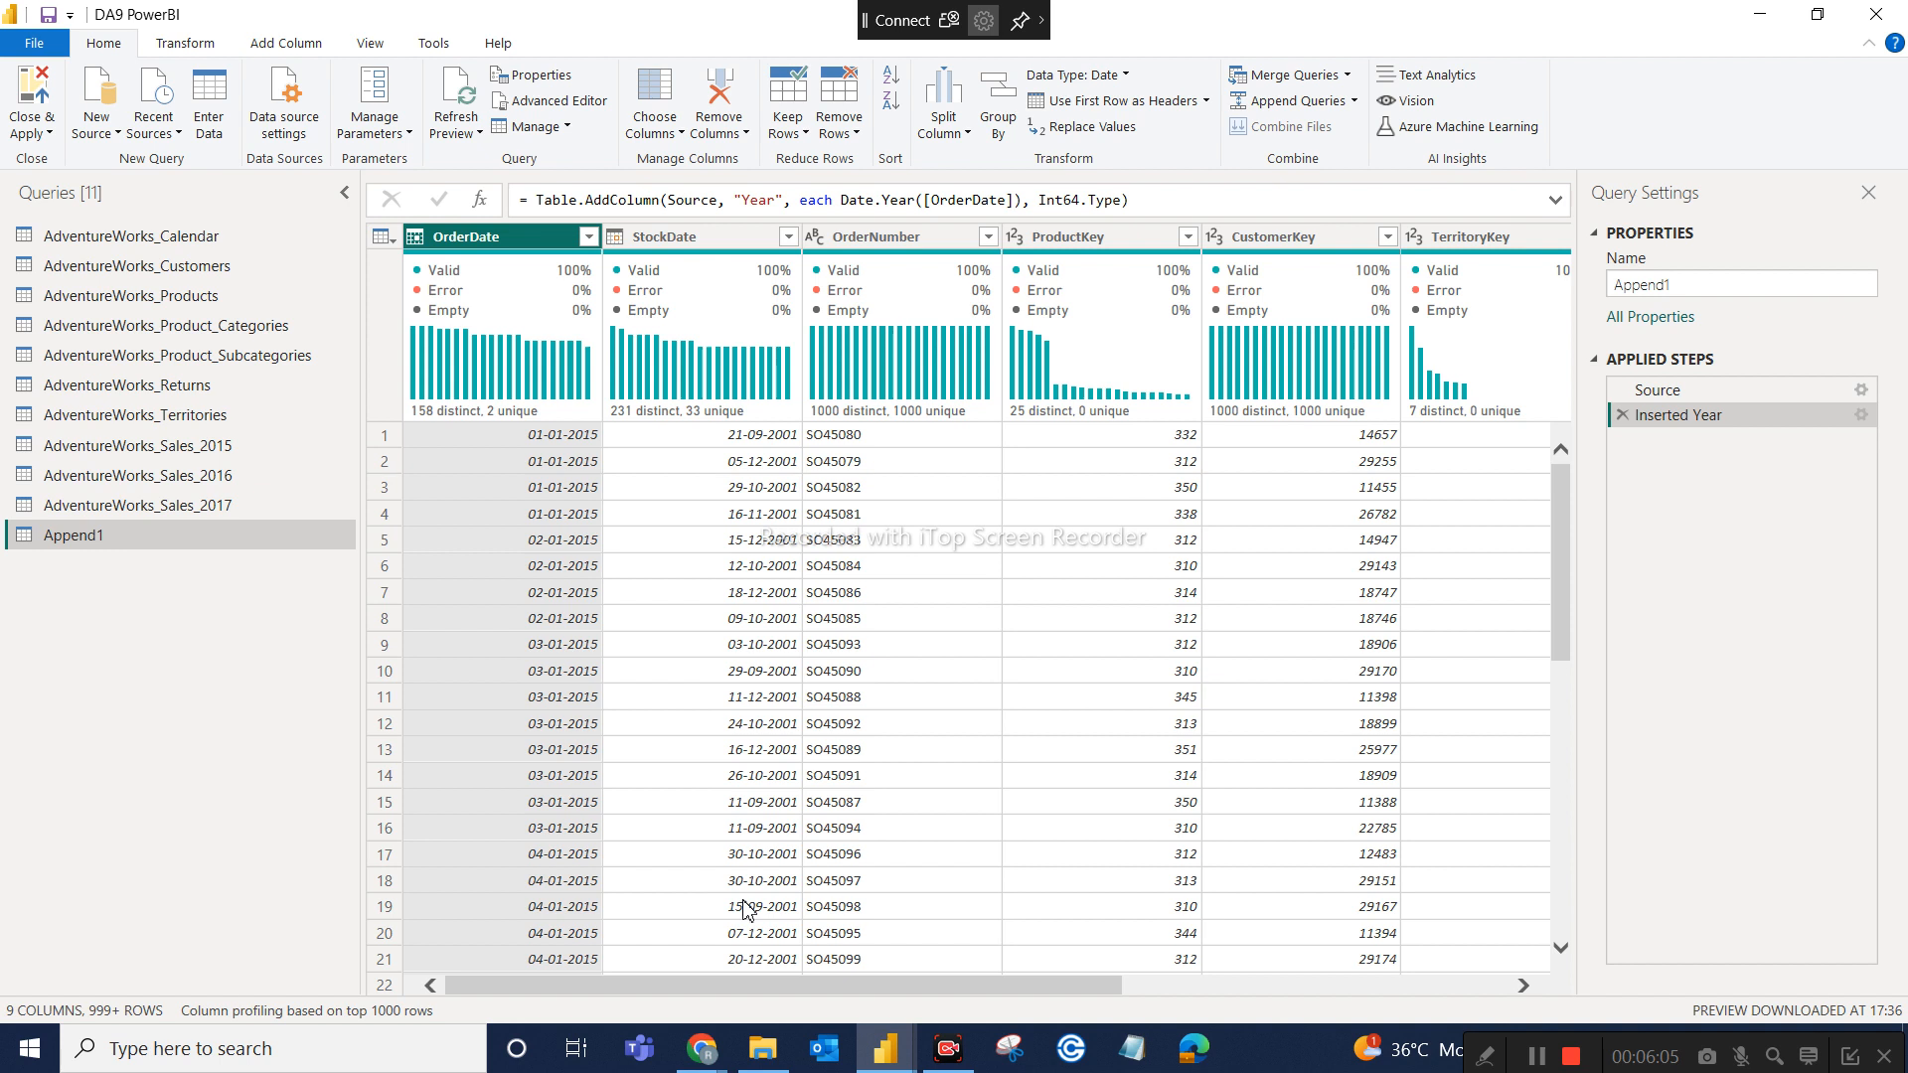
Check which years the Append1 query contains by loading the full value list of the Year column's filter
{"action": "left_click_drag", "start_coordinate": [751, 979], "coordinate": [1101, 961]}
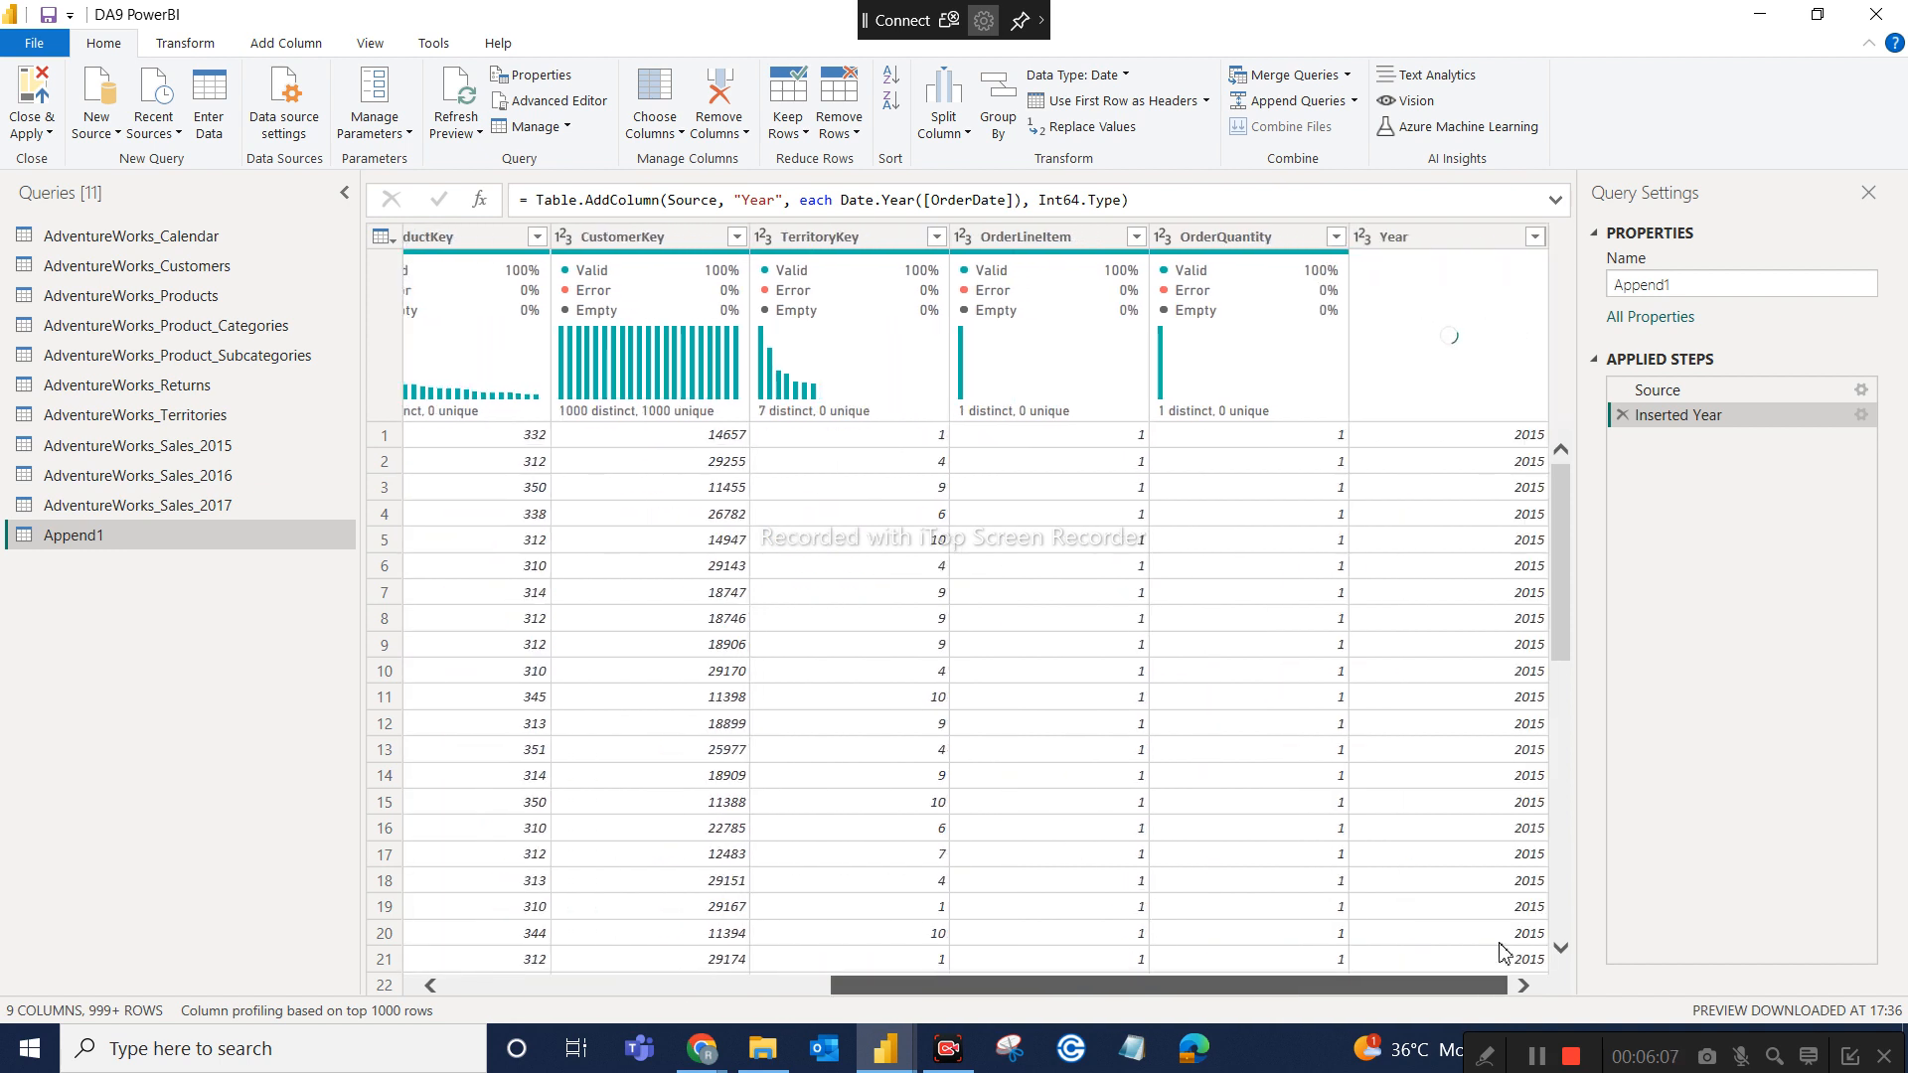
{"action": "left_click", "coordinate": [1501, 245]}
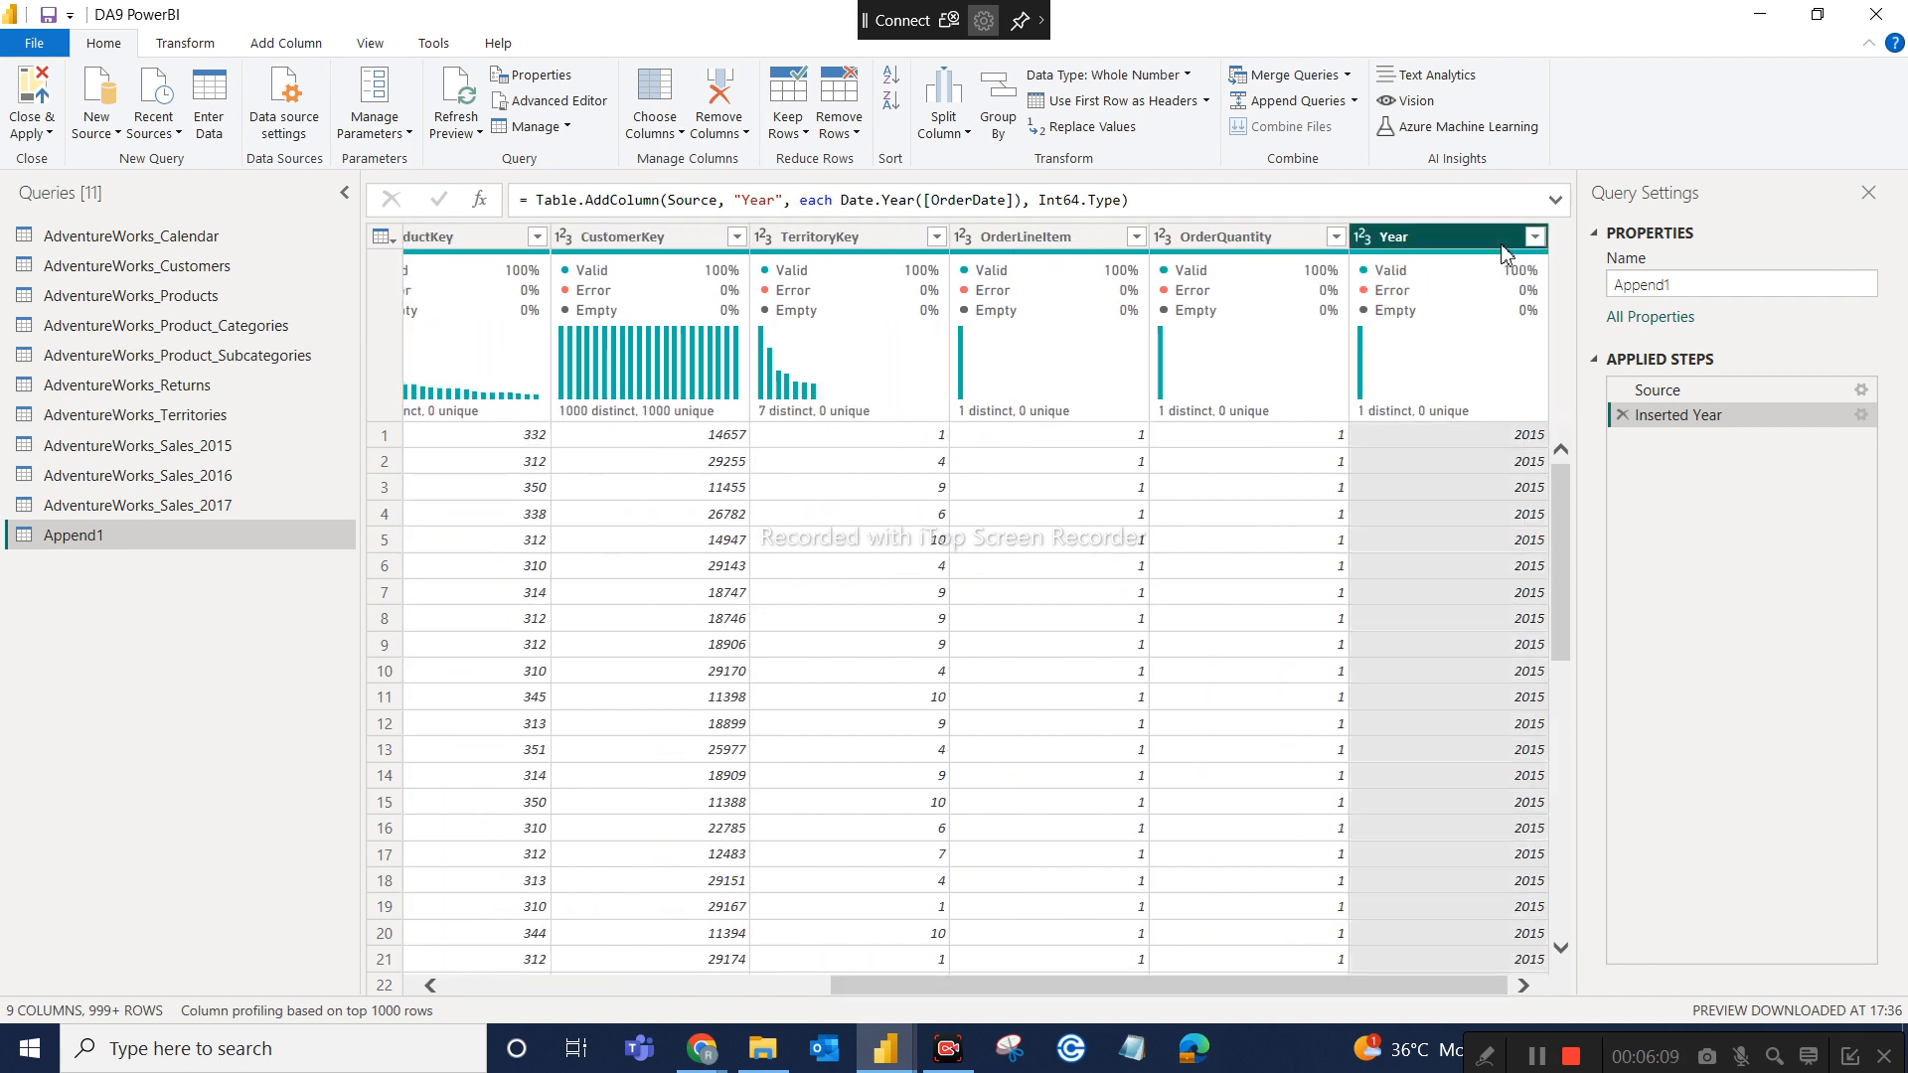
{"action": "left_click", "coordinate": [1536, 238]}
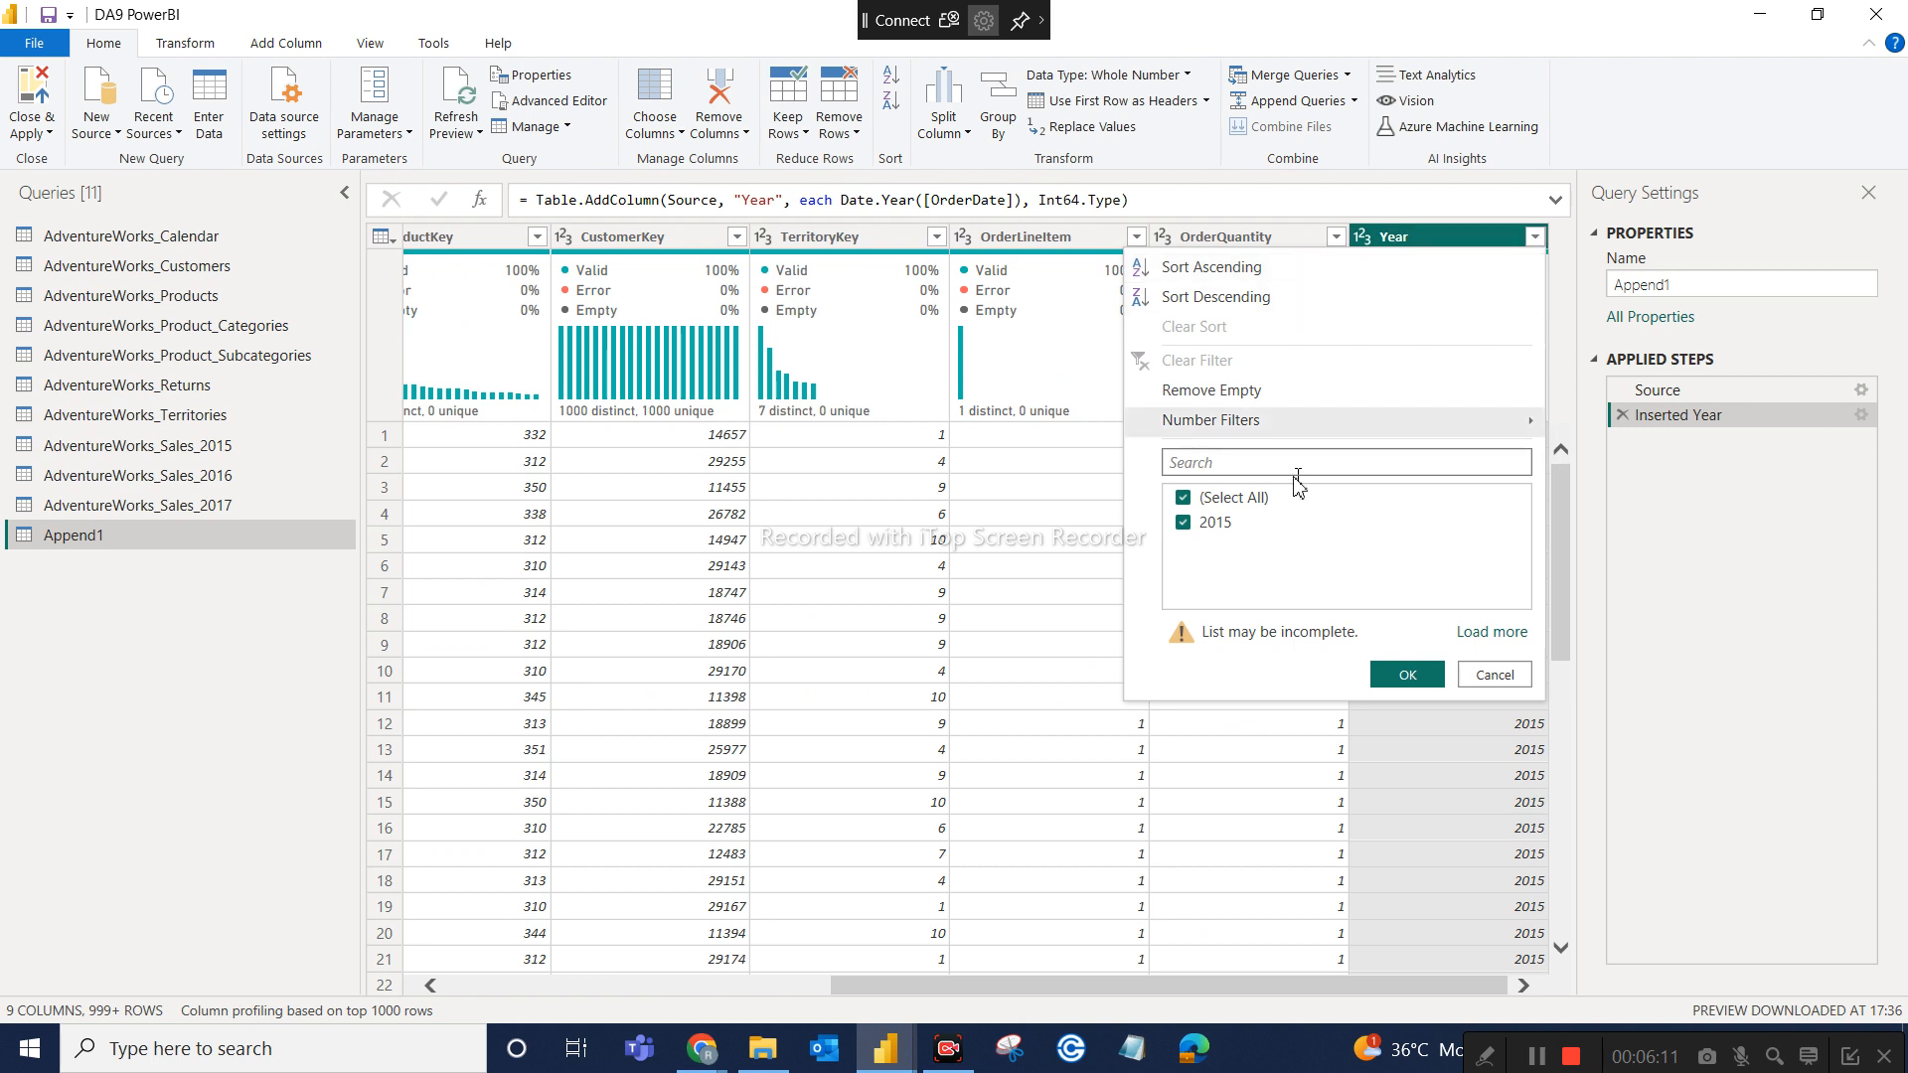
{"action": "left_click", "coordinate": [1492, 633]}
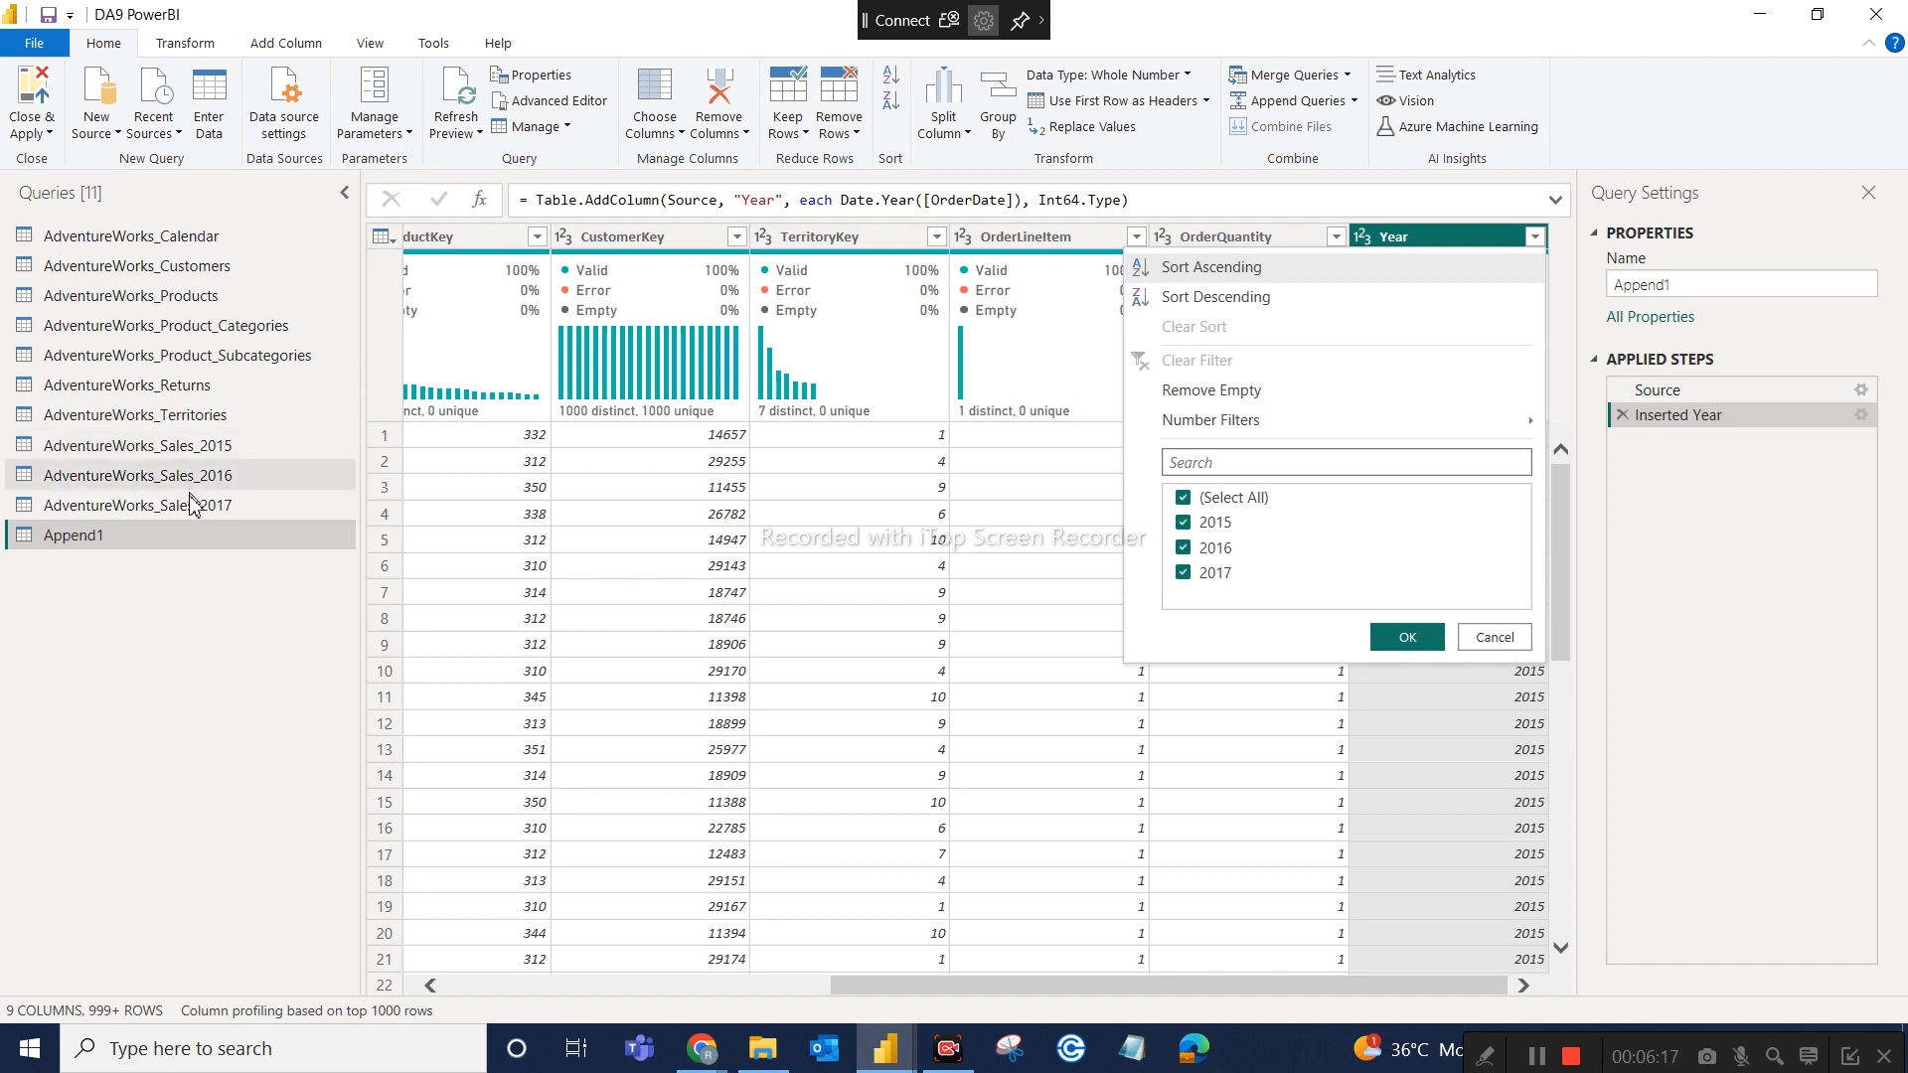
{"action": "left_click", "coordinate": [204, 616]}
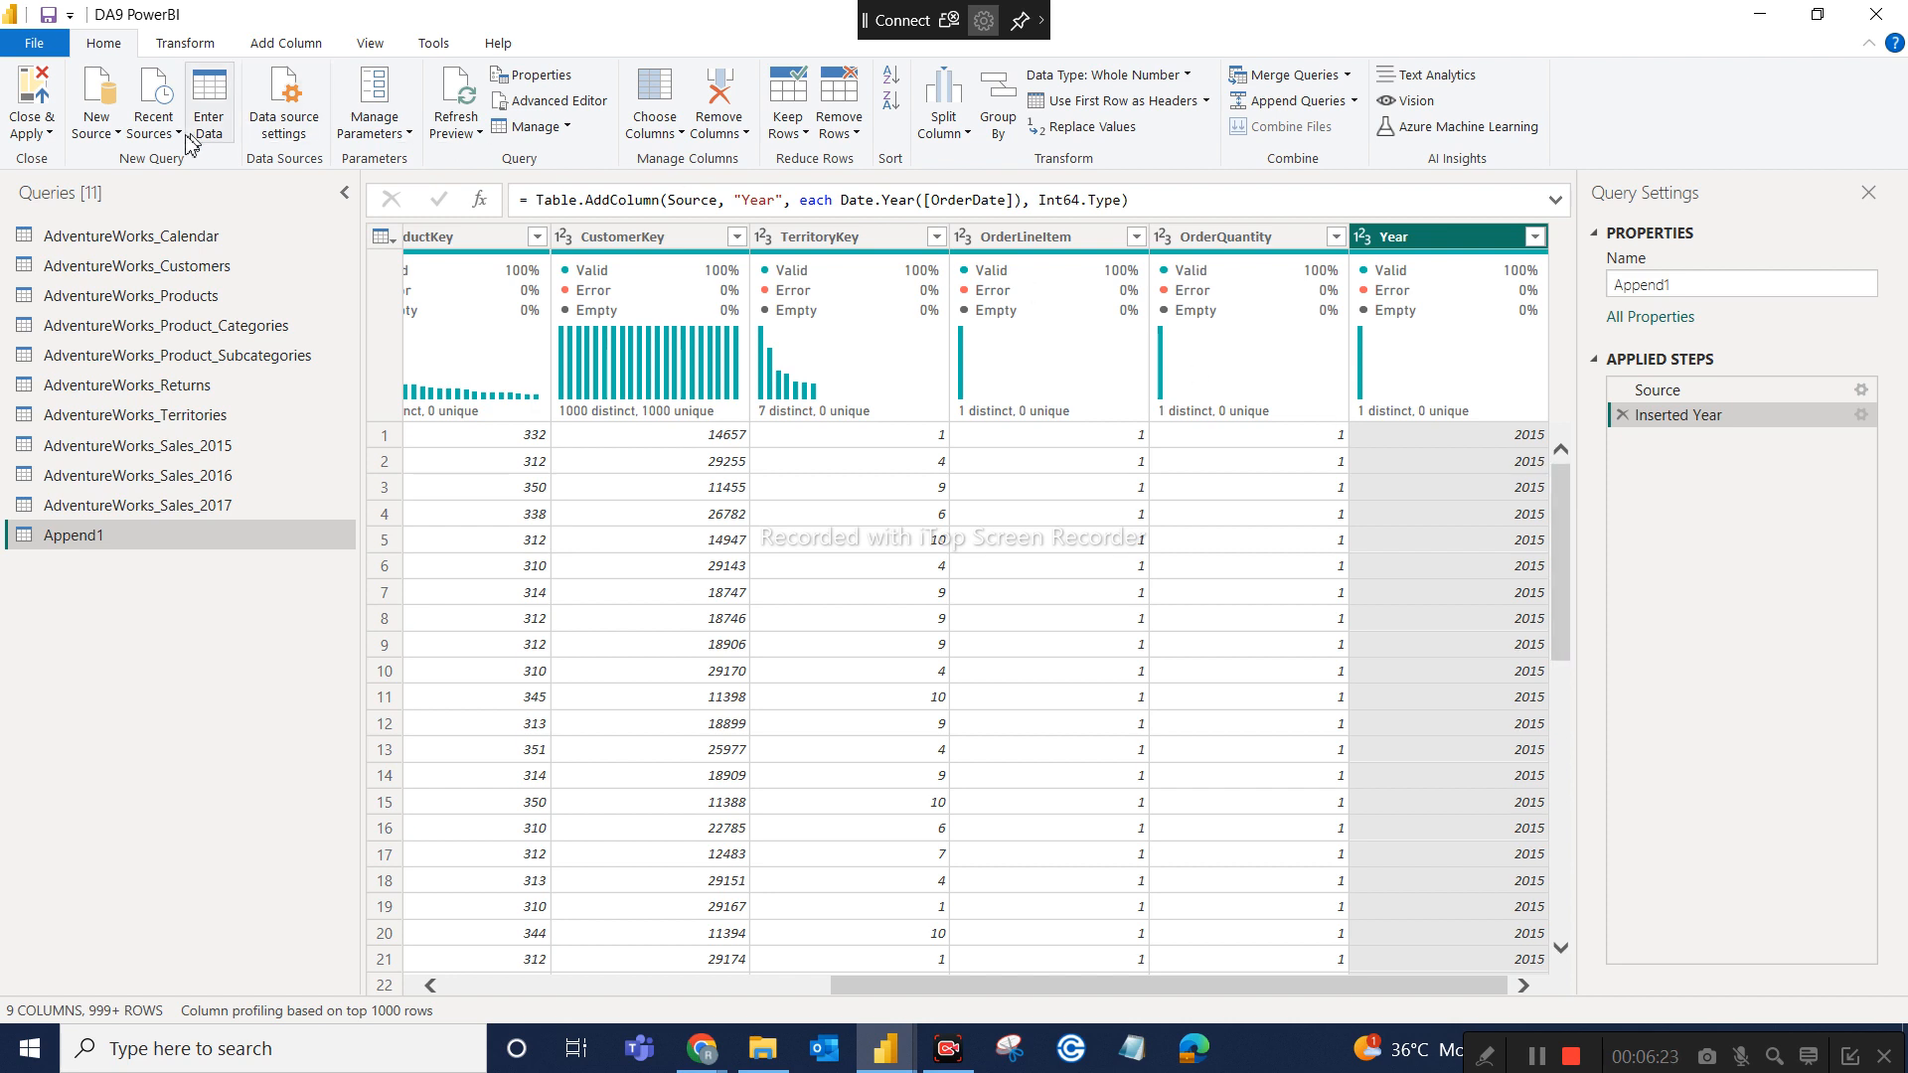
Start a new data source connection using the Folder connector
{"action": "left_click", "coordinate": [118, 139]}
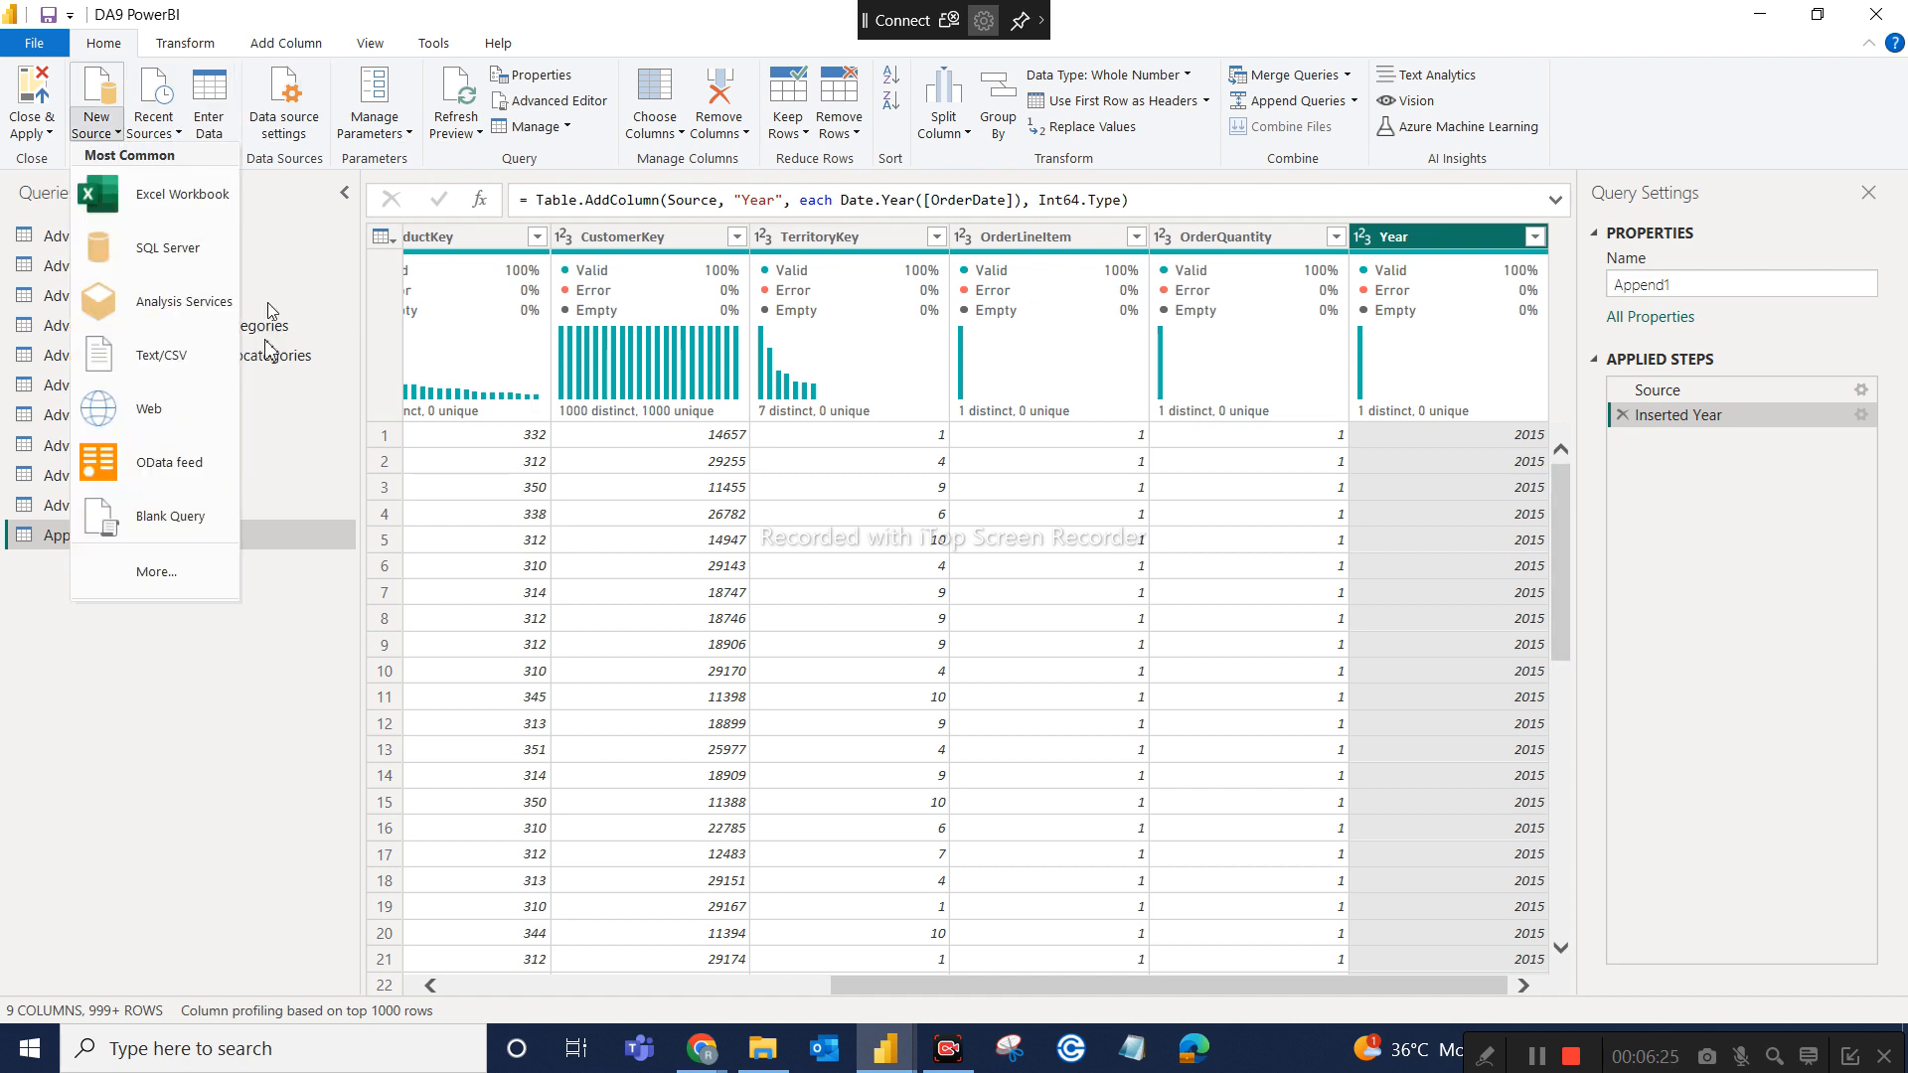
{"action": "left_click", "coordinate": [156, 573]}
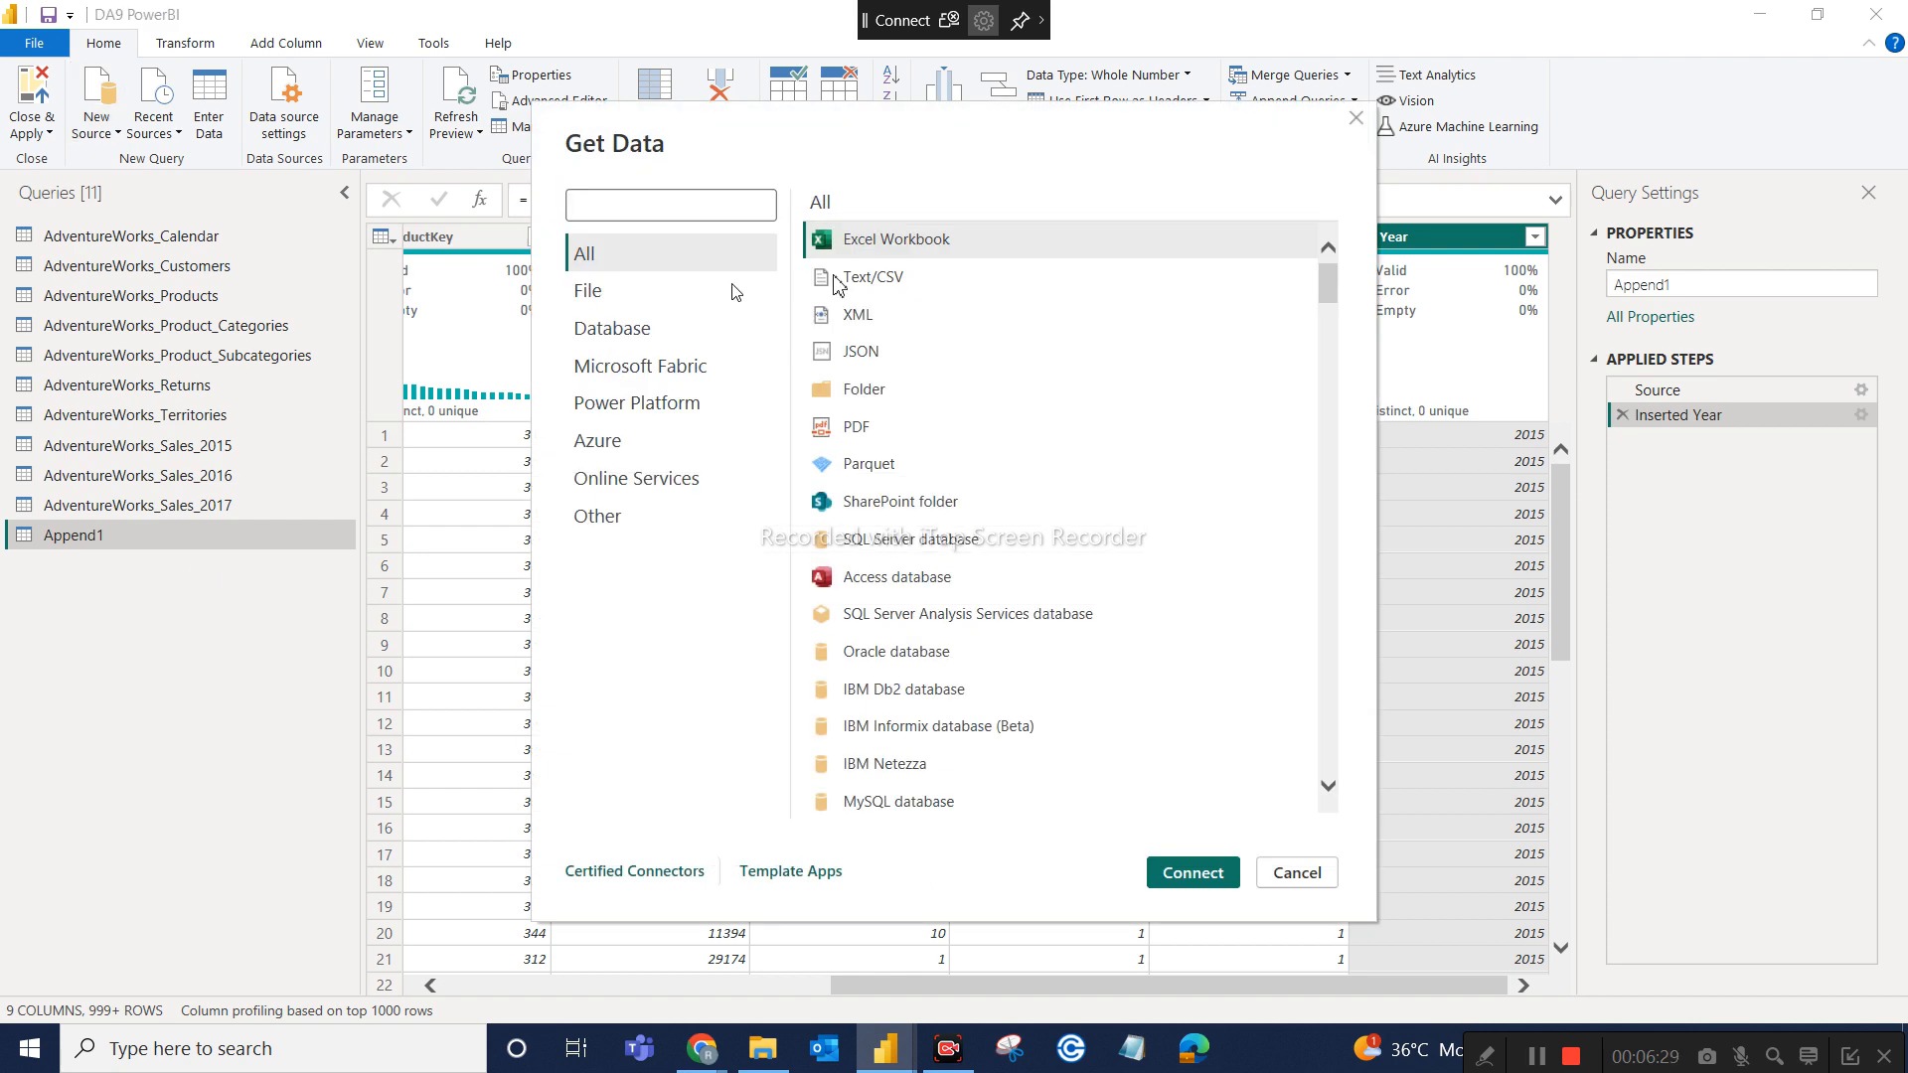
{"action": "left_click", "coordinate": [886, 398]}
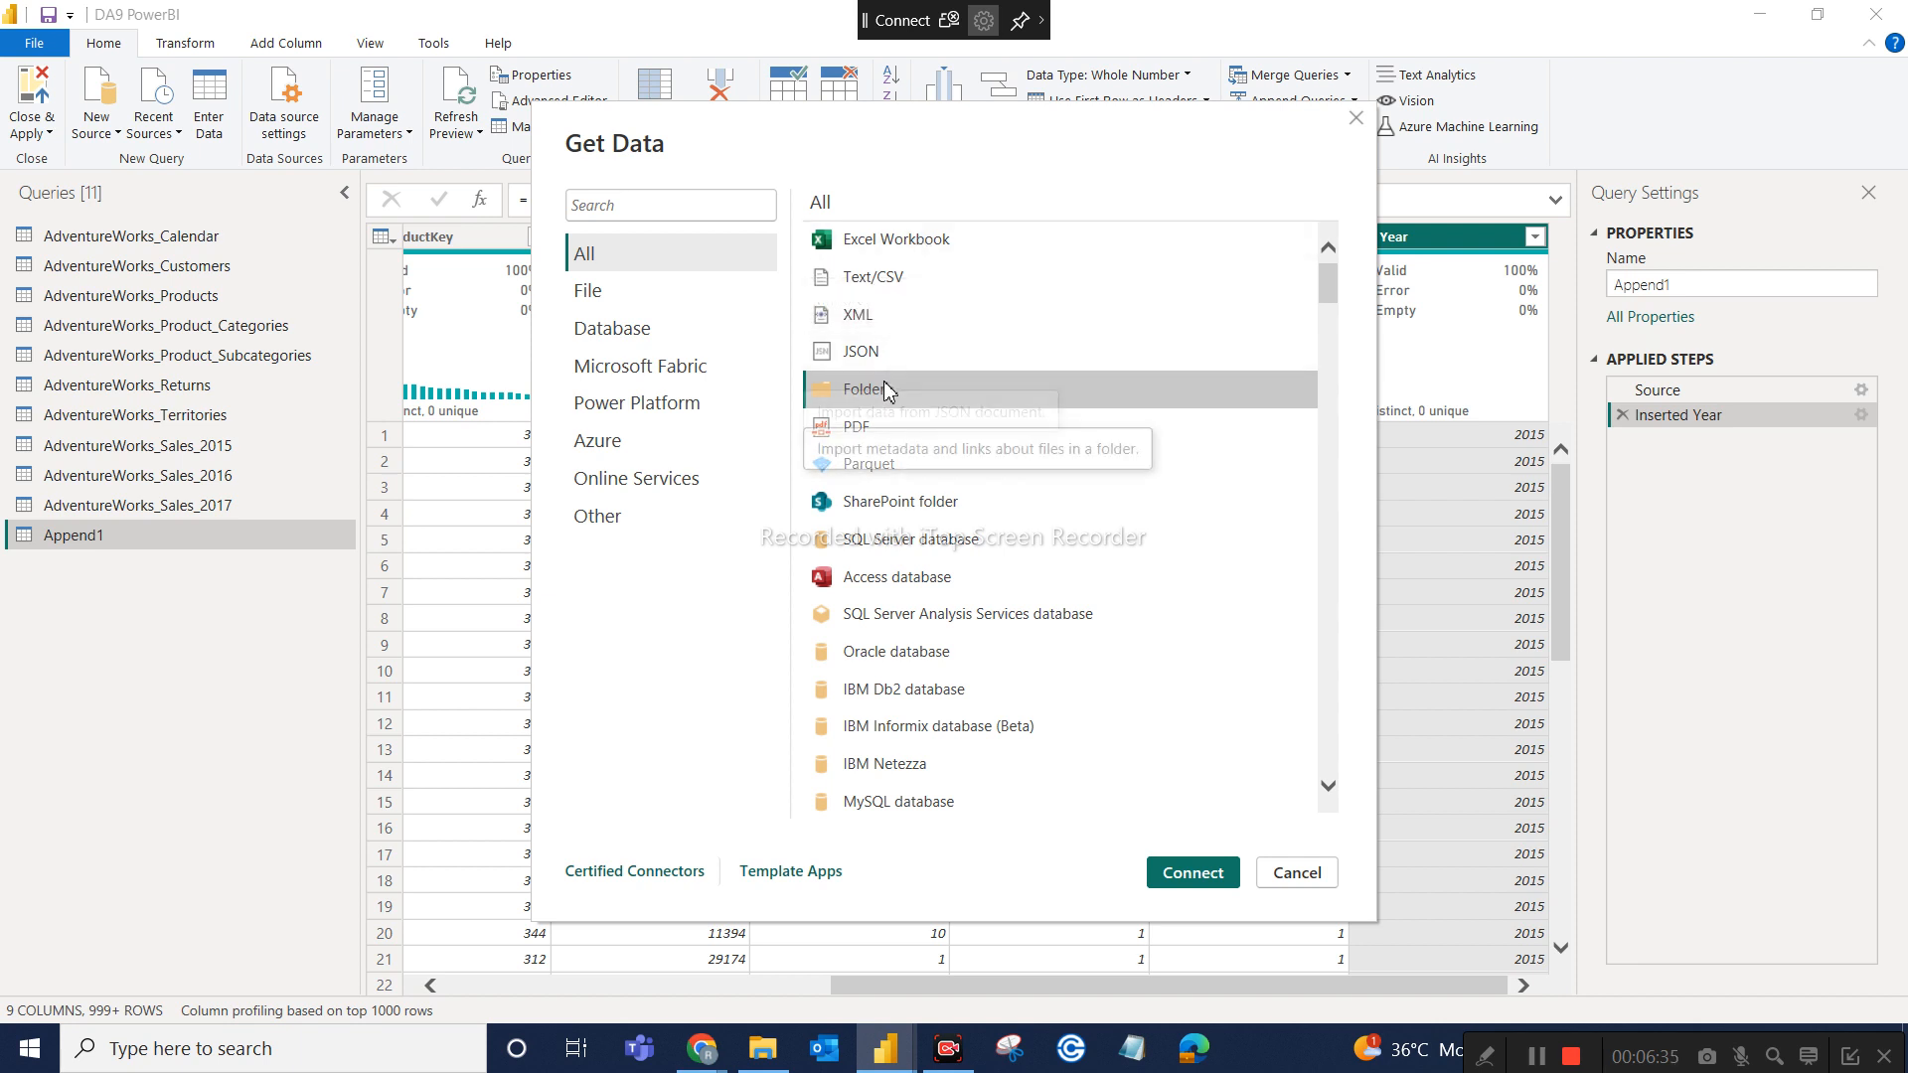
{"action": "left_click", "coordinate": [1193, 872]}
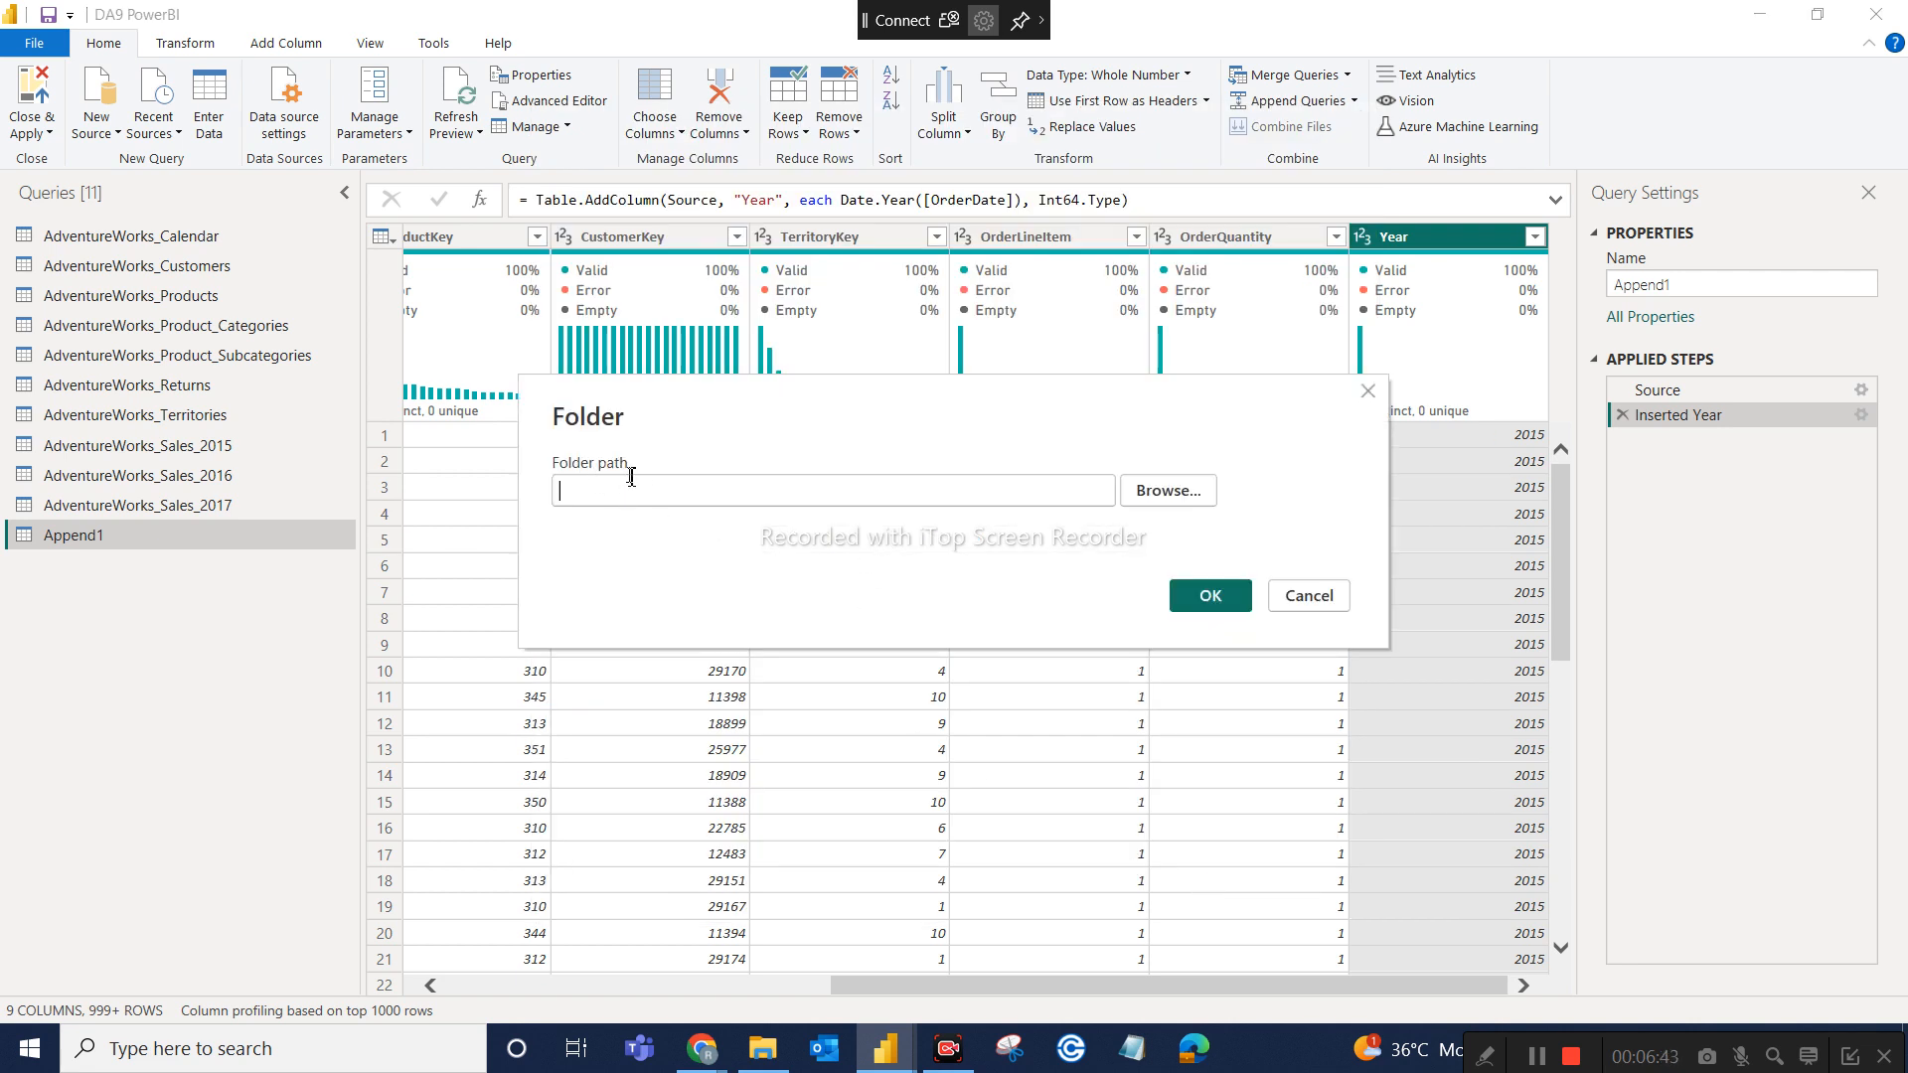
Browse for the source folder and expand This PC down to New Volume (D:)
{"action": "left_click", "coordinate": [1149, 502]}
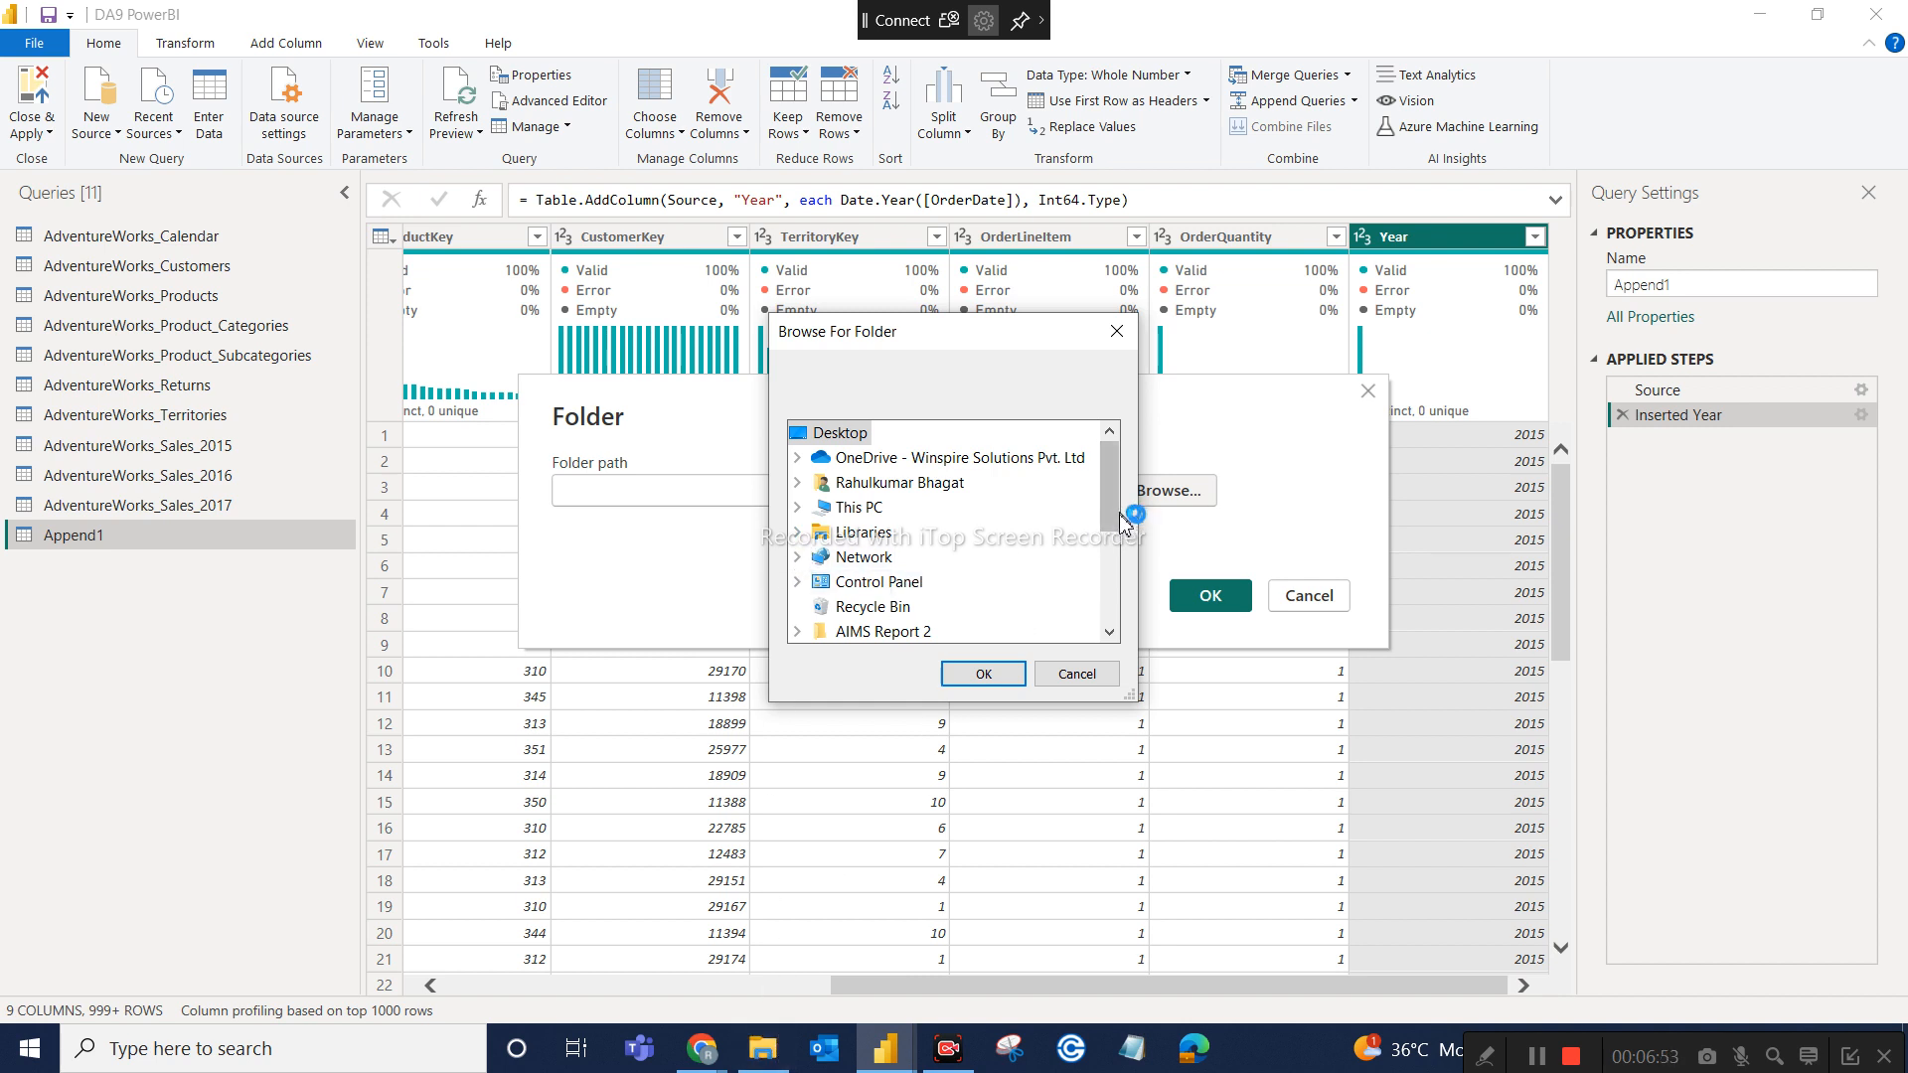
{"action": "left_click_drag", "start_coordinate": [1113, 525], "coordinate": [1123, 609]}
{"action": "scroll", "coordinate": [934, 518], "scroll_direction": "up", "scroll_amount": 3}
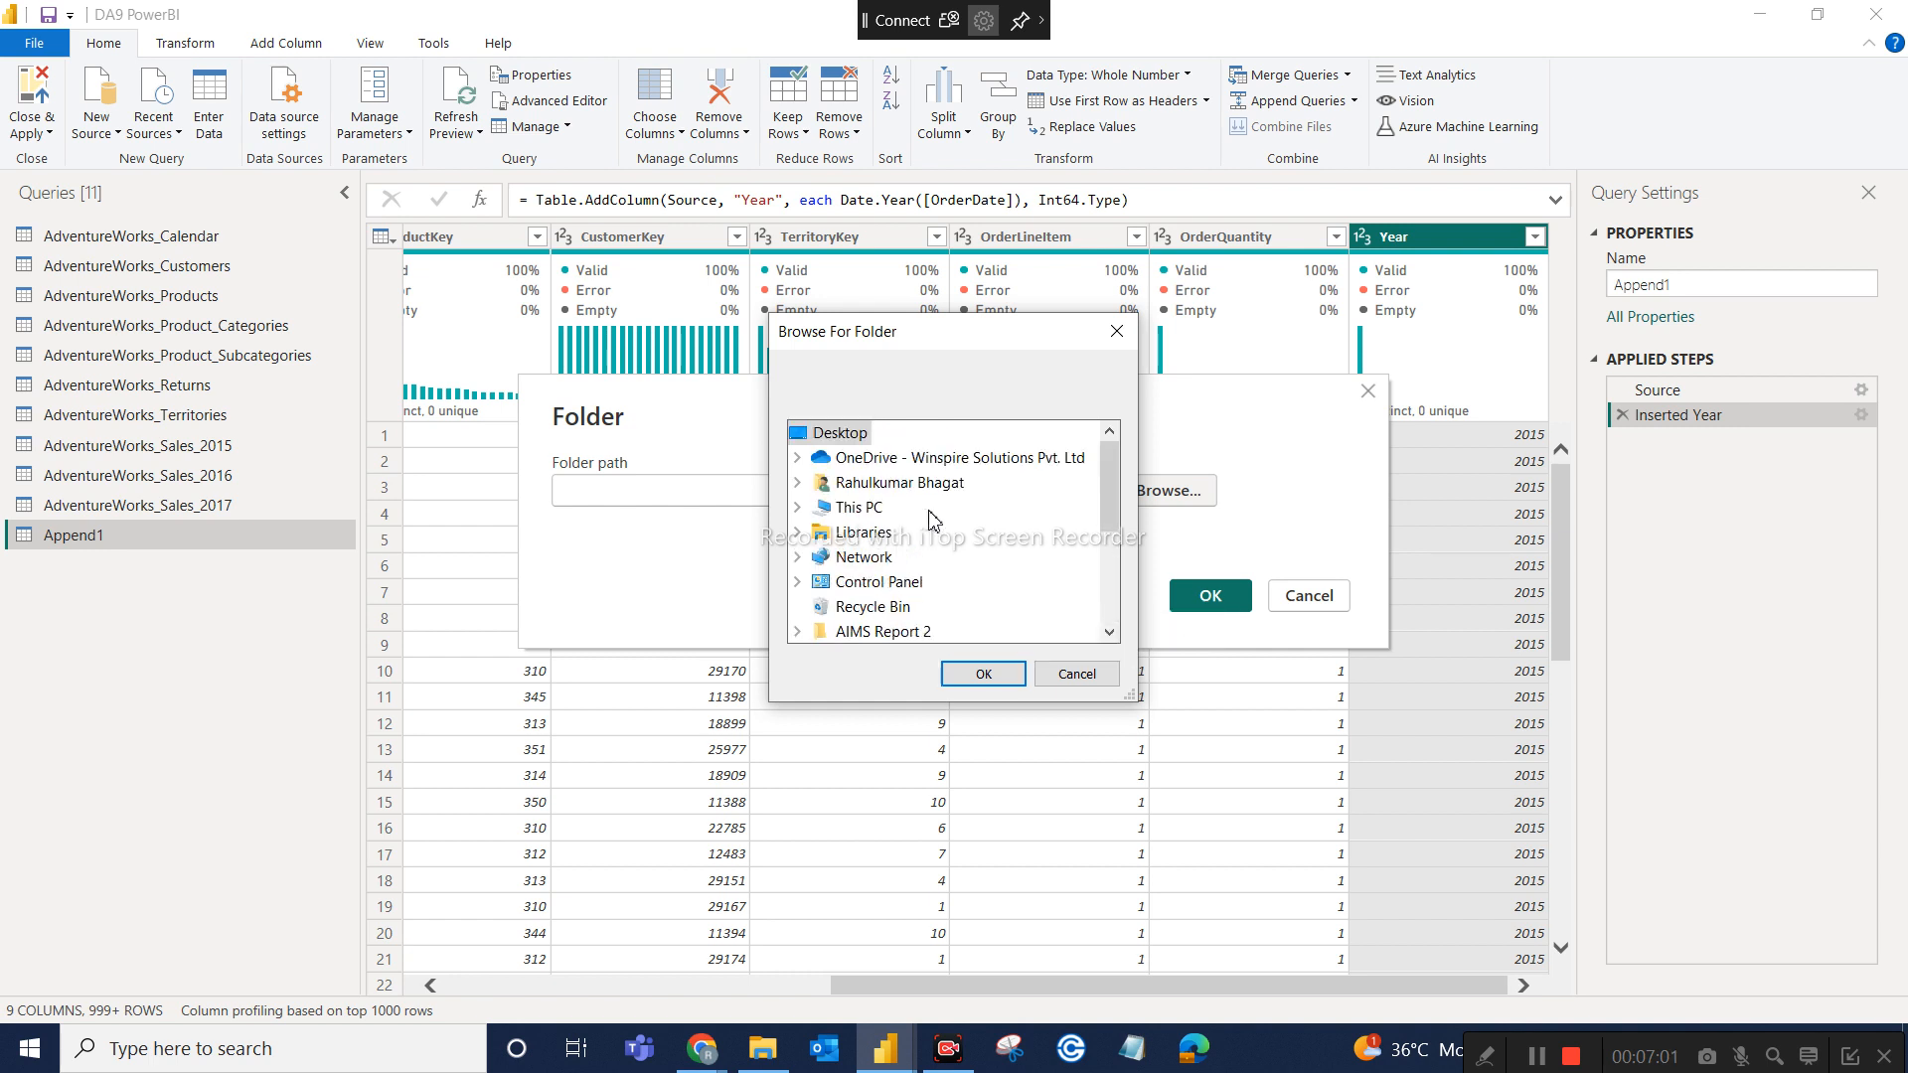
{"action": "double_click", "coordinate": [862, 508]}
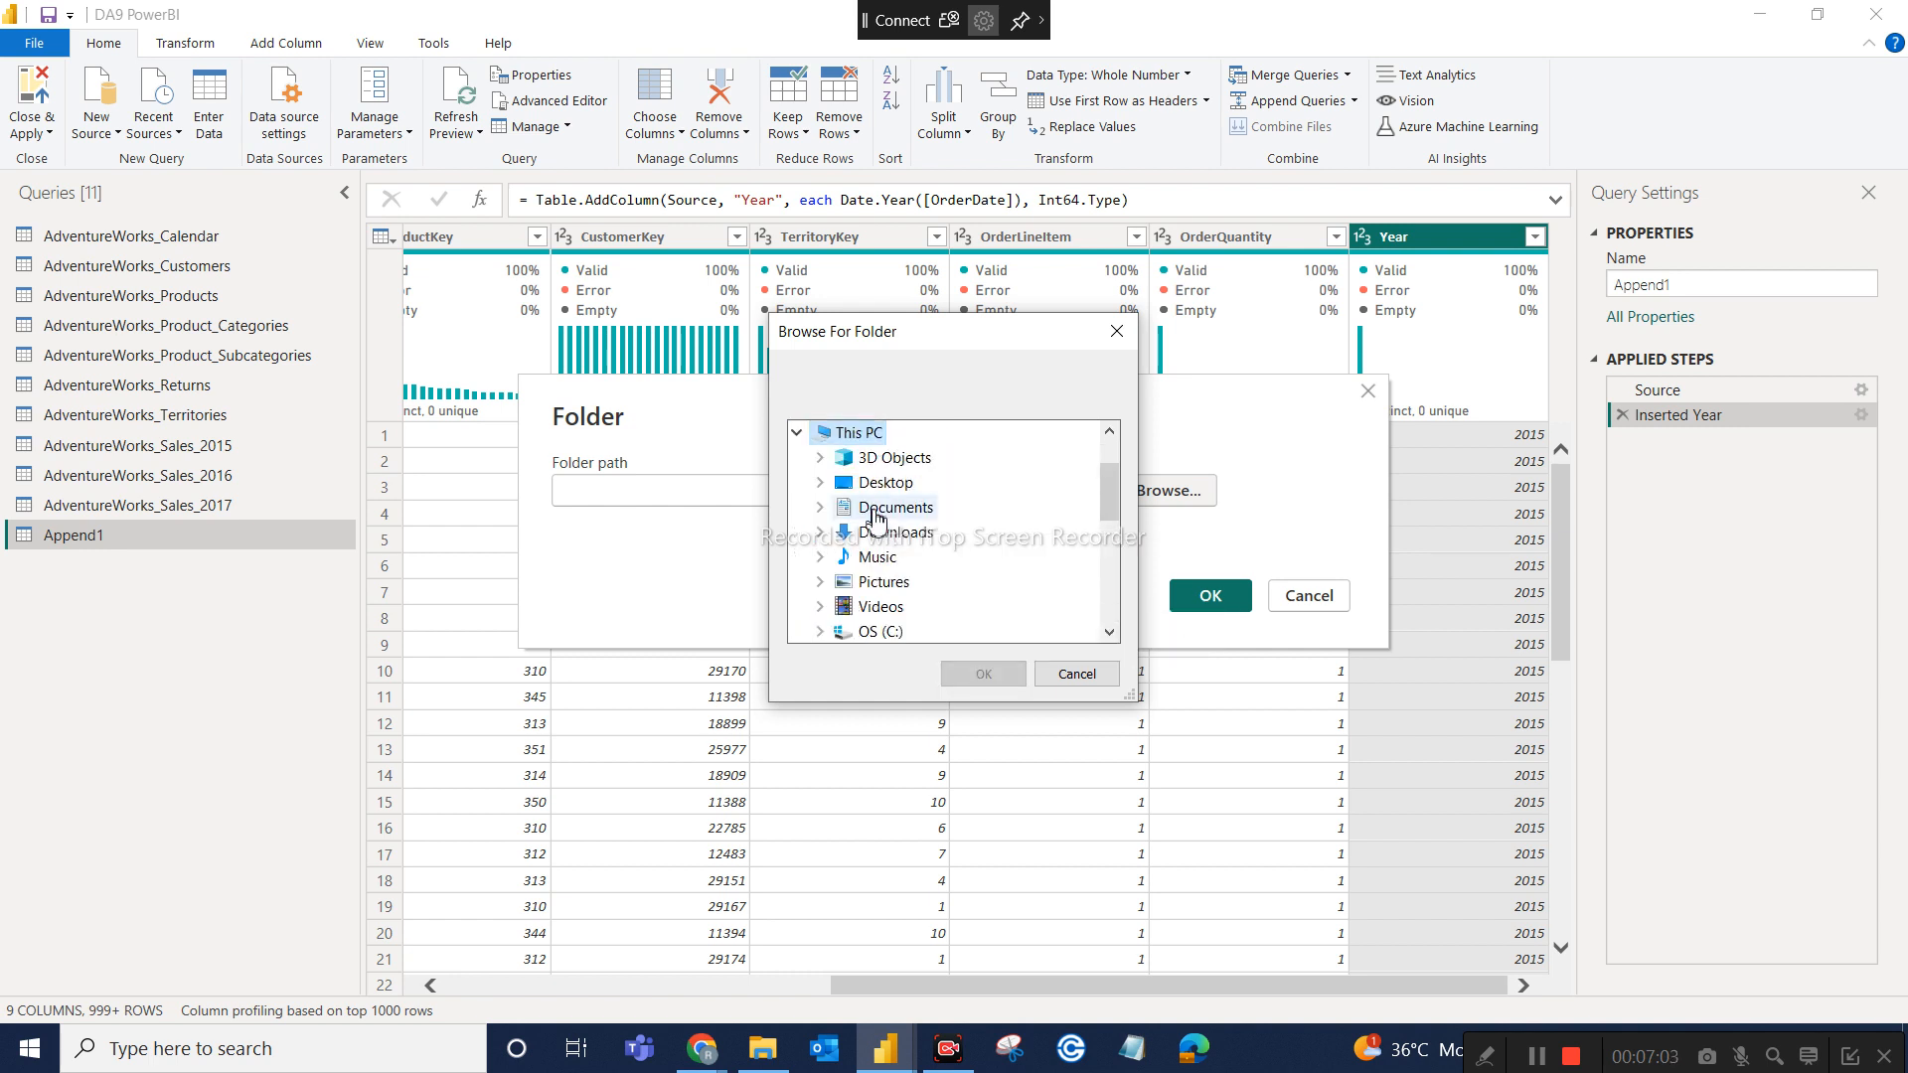
{"action": "scroll", "coordinate": [845, 505], "scroll_direction": "down", "scroll_amount": 3}
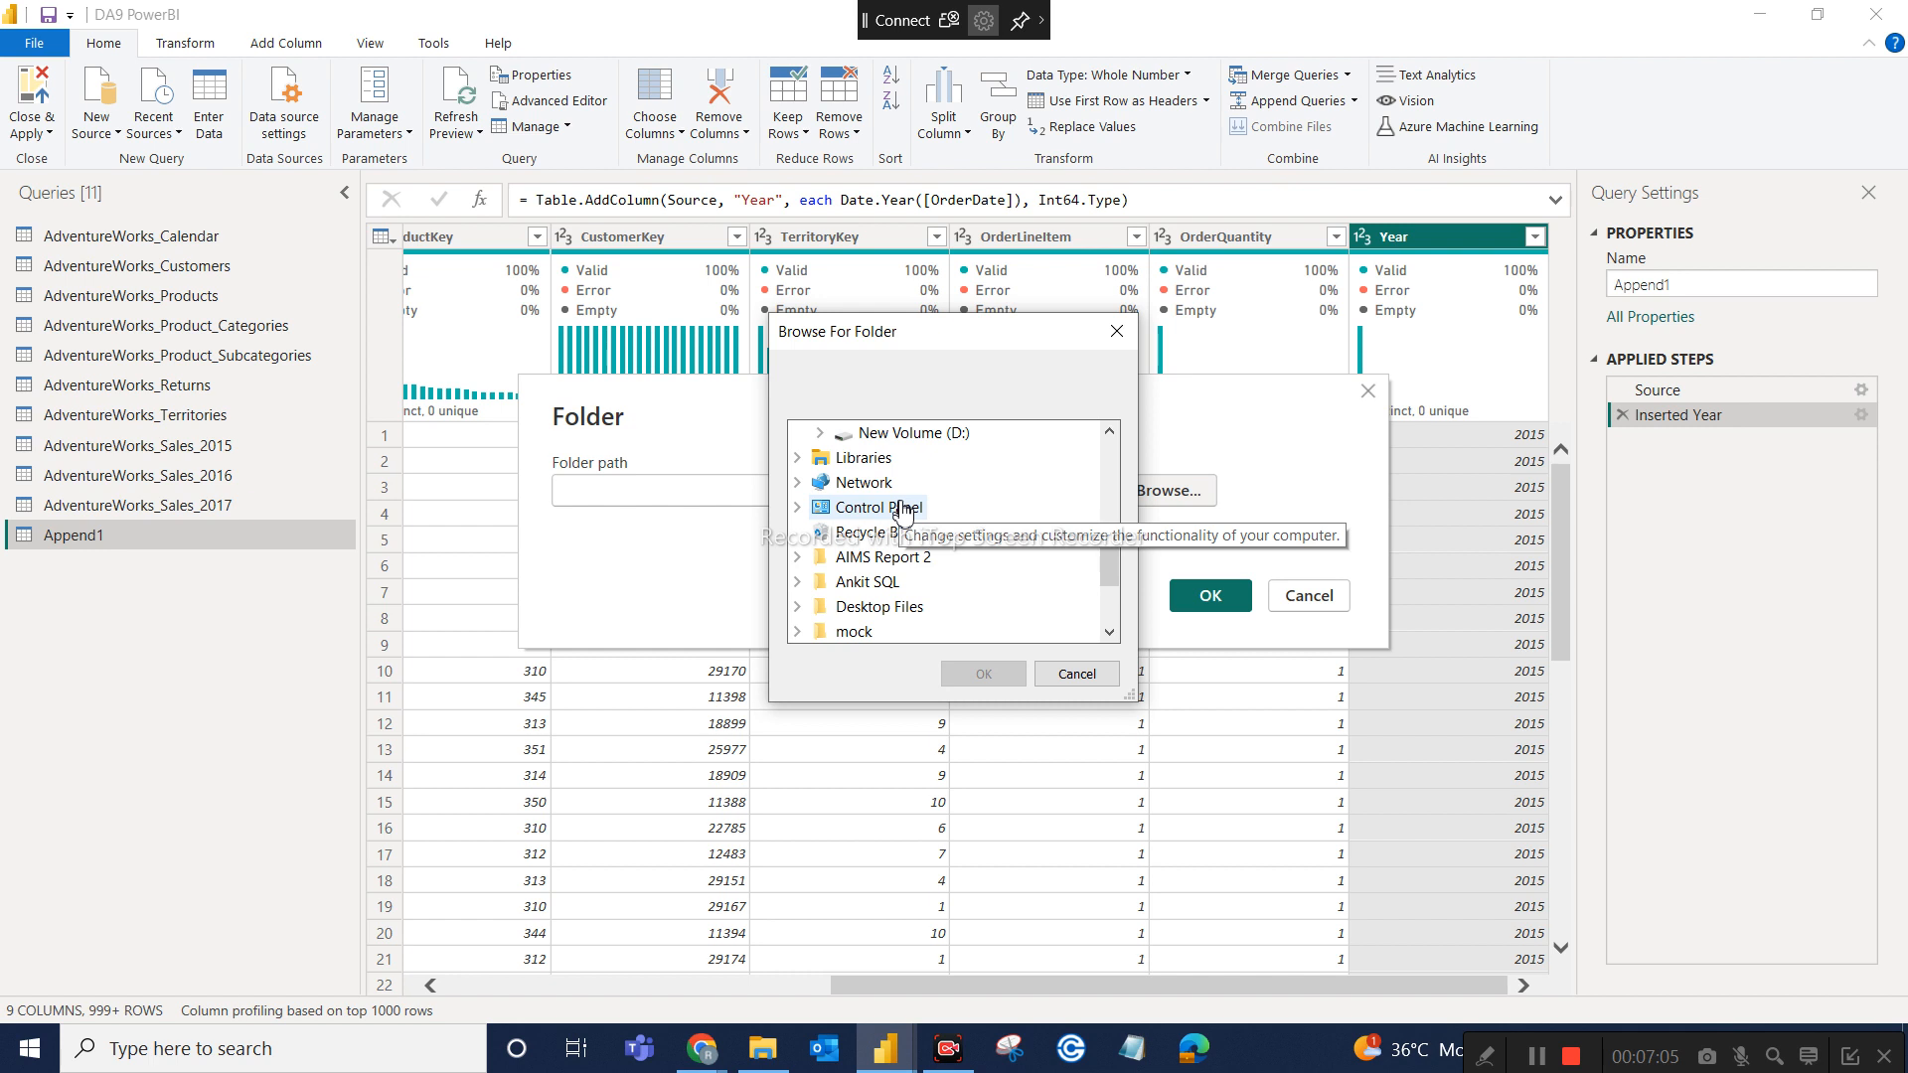
{"action": "double_click", "coordinate": [920, 436]}
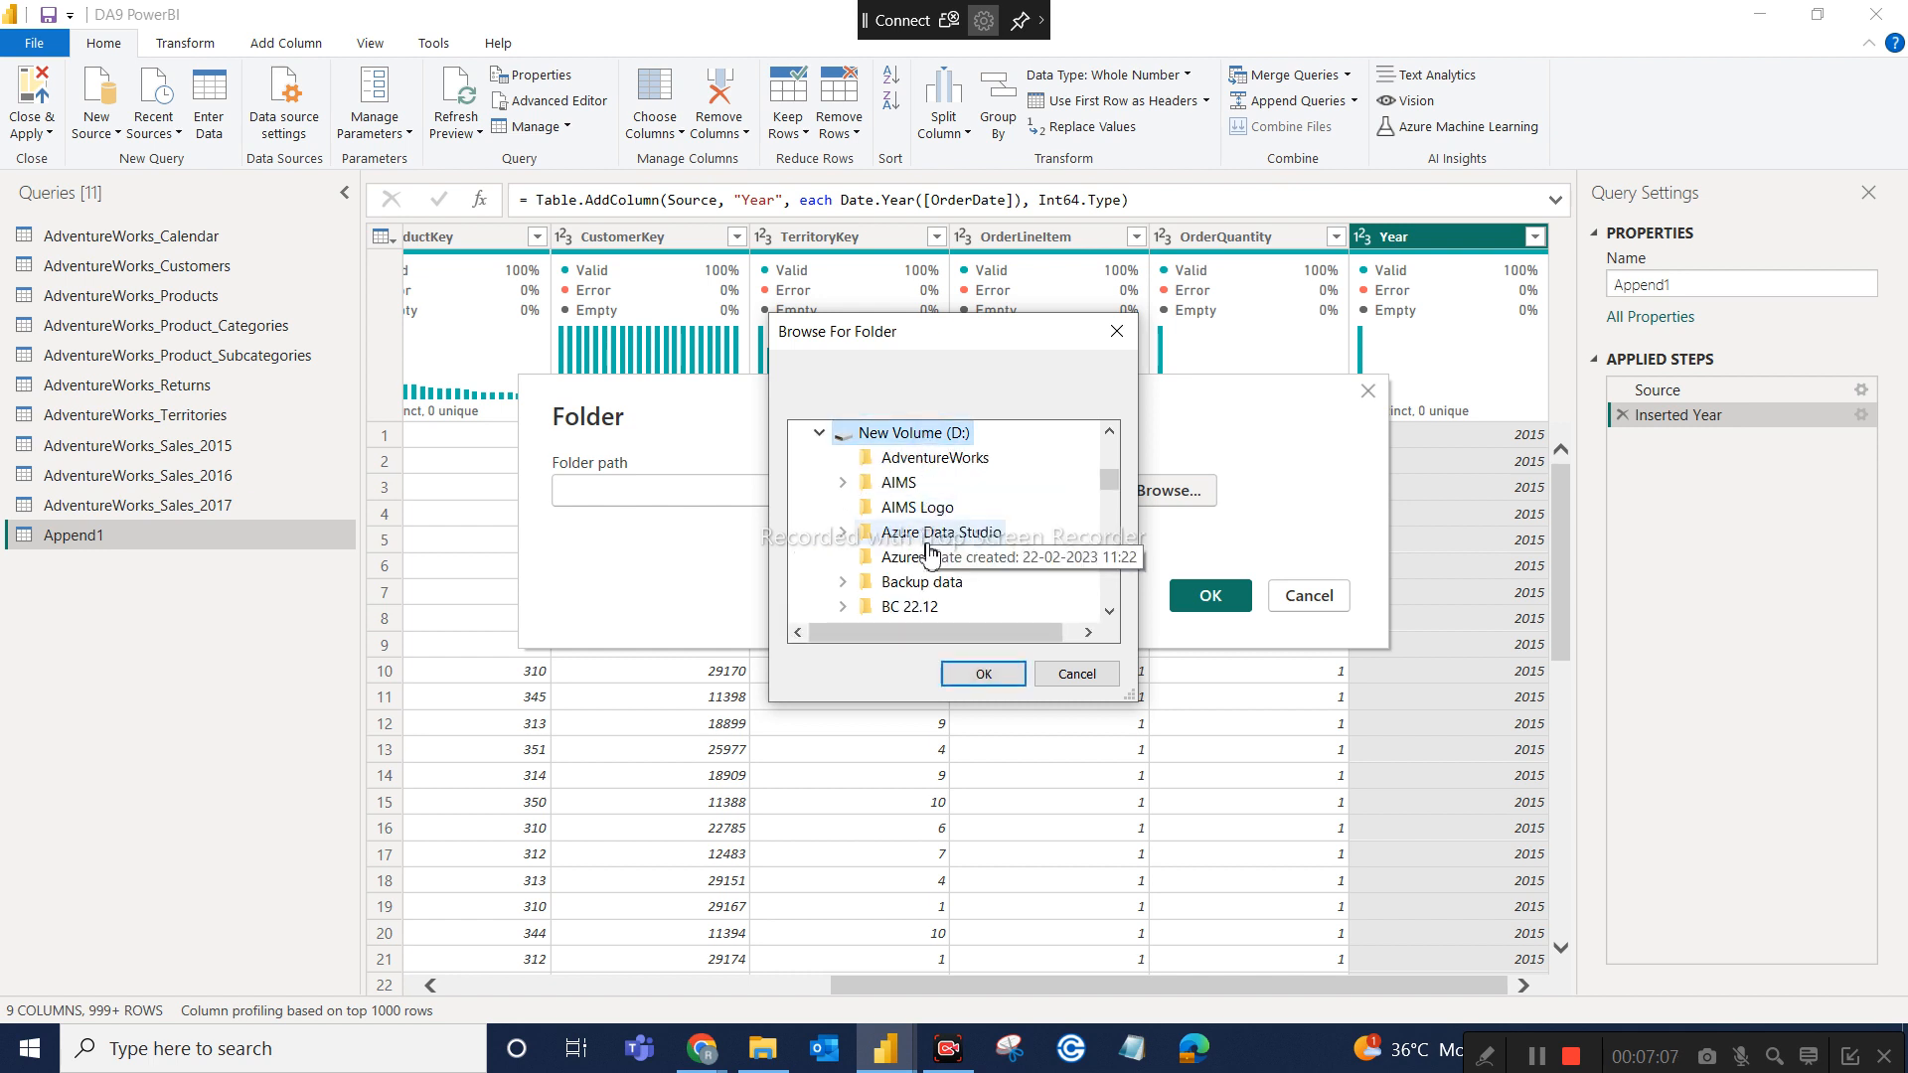
Choose the AdventureWorks CSV Files folder inside PowerBI\PowerBI Course as the folder path and connect to it
{"action": "scroll", "coordinate": [929, 546], "scroll_direction": "down", "scroll_amount": 3}
{"action": "scroll", "coordinate": [929, 549], "scroll_direction": "down", "scroll_amount": 5}
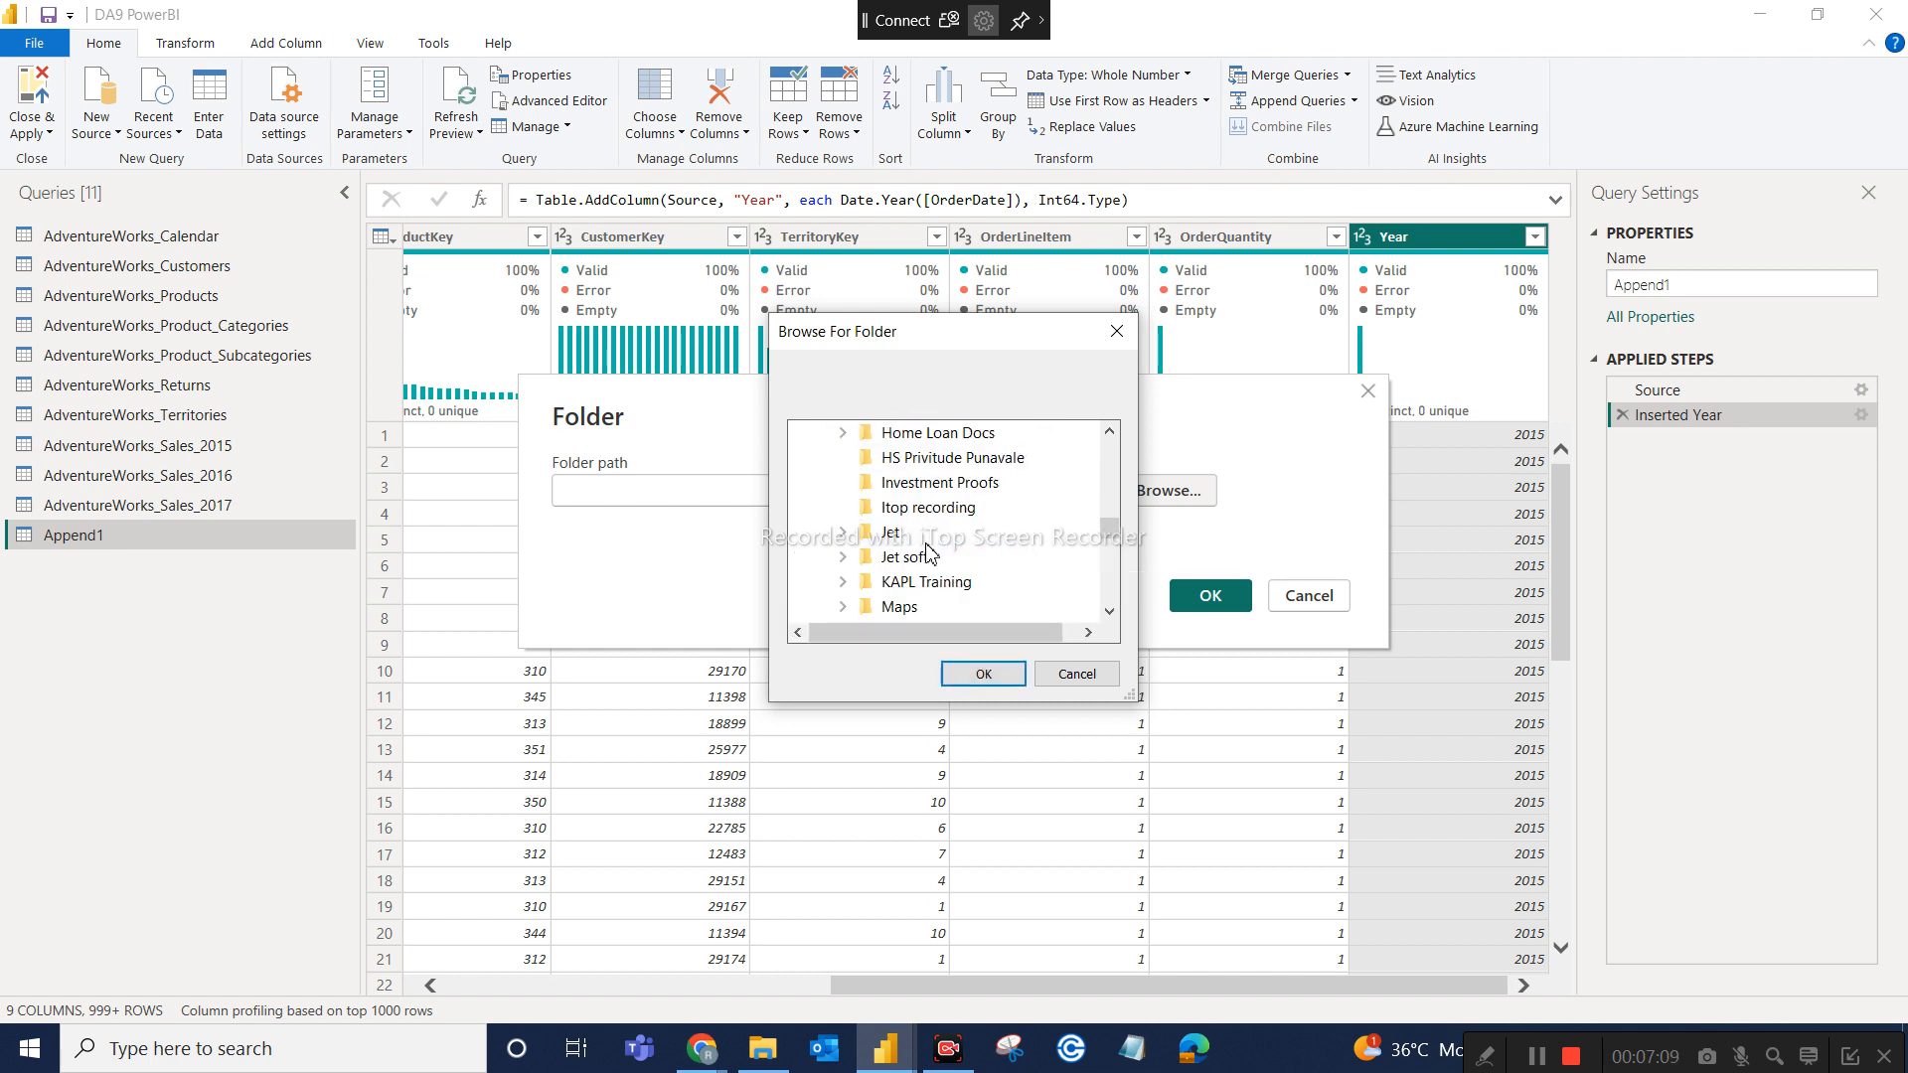
{"action": "scroll", "coordinate": [929, 551], "scroll_direction": "down", "scroll_amount": 2}
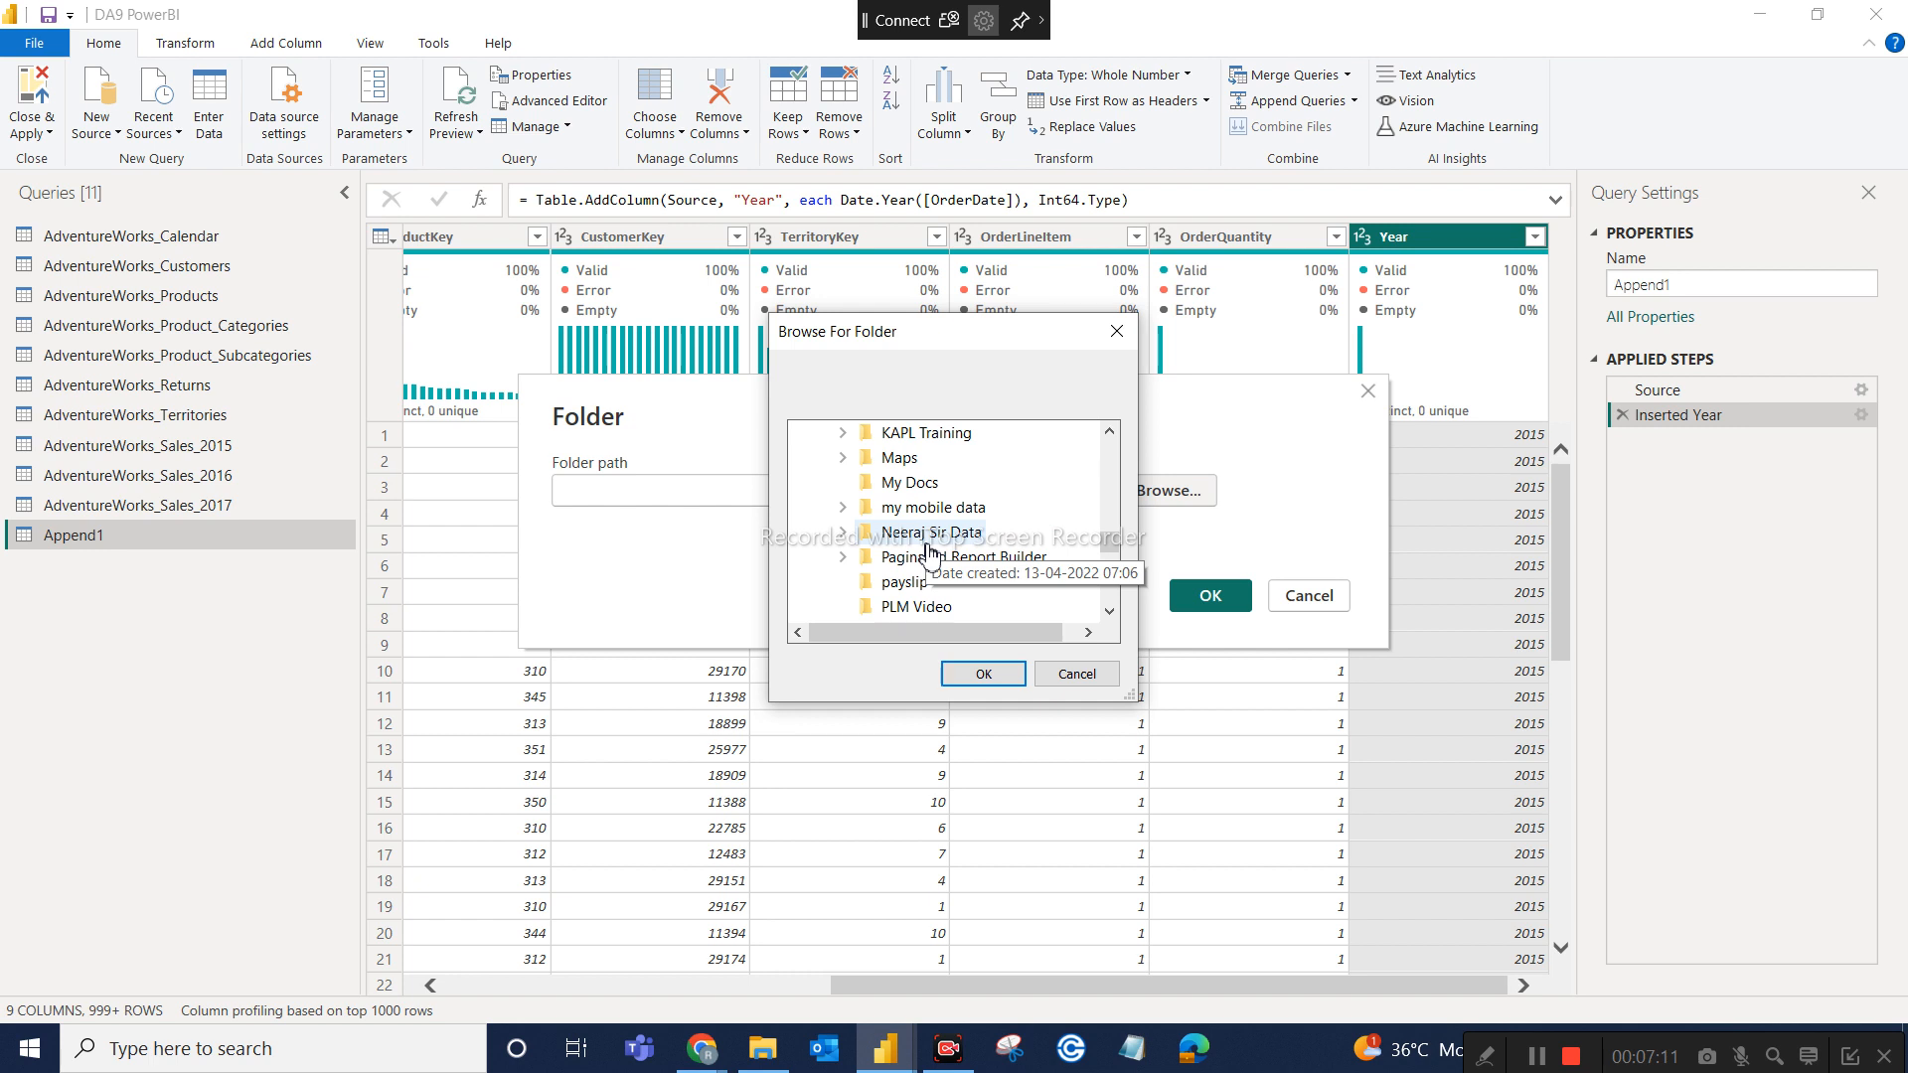
{"action": "scroll", "coordinate": [929, 552], "scroll_direction": "down", "scroll_amount": 1}
{"action": "double_click", "coordinate": [931, 559]}
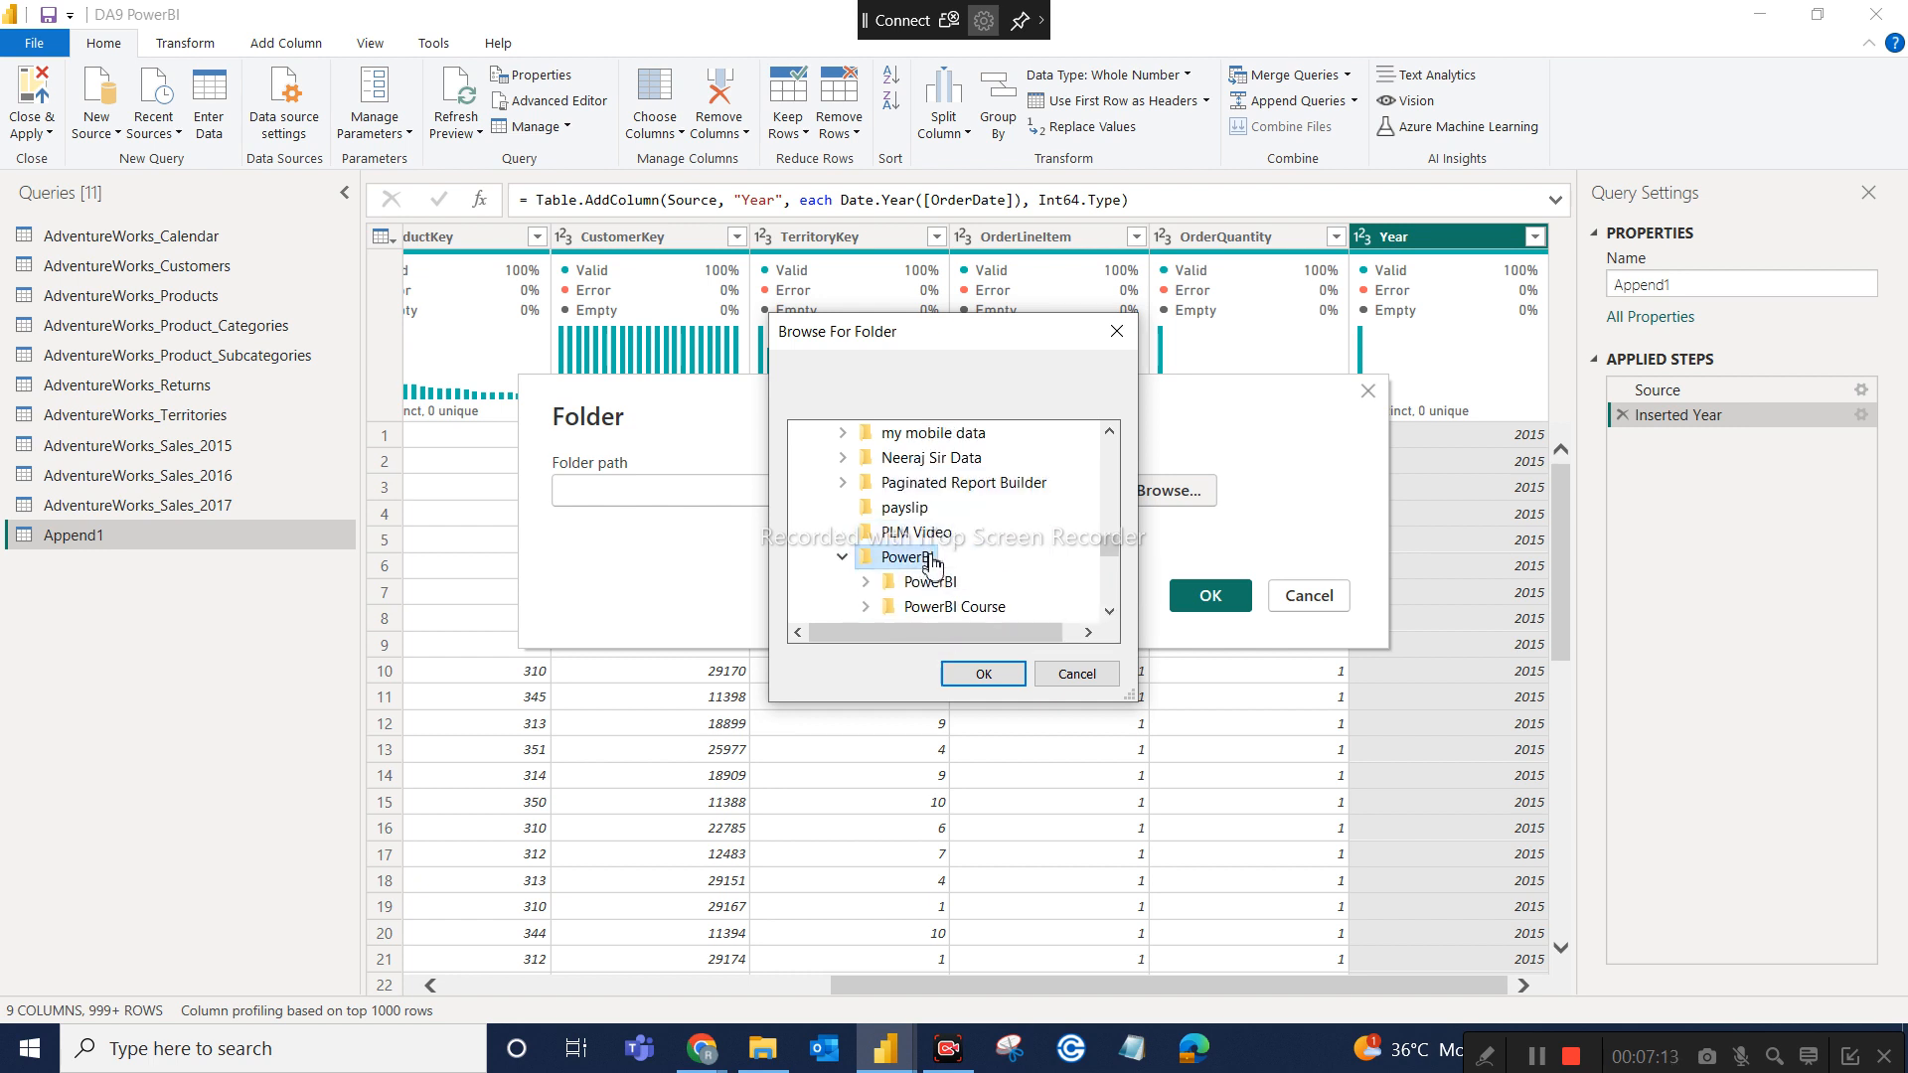
{"action": "scroll", "coordinate": [934, 556], "scroll_direction": "down", "scroll_amount": 1}
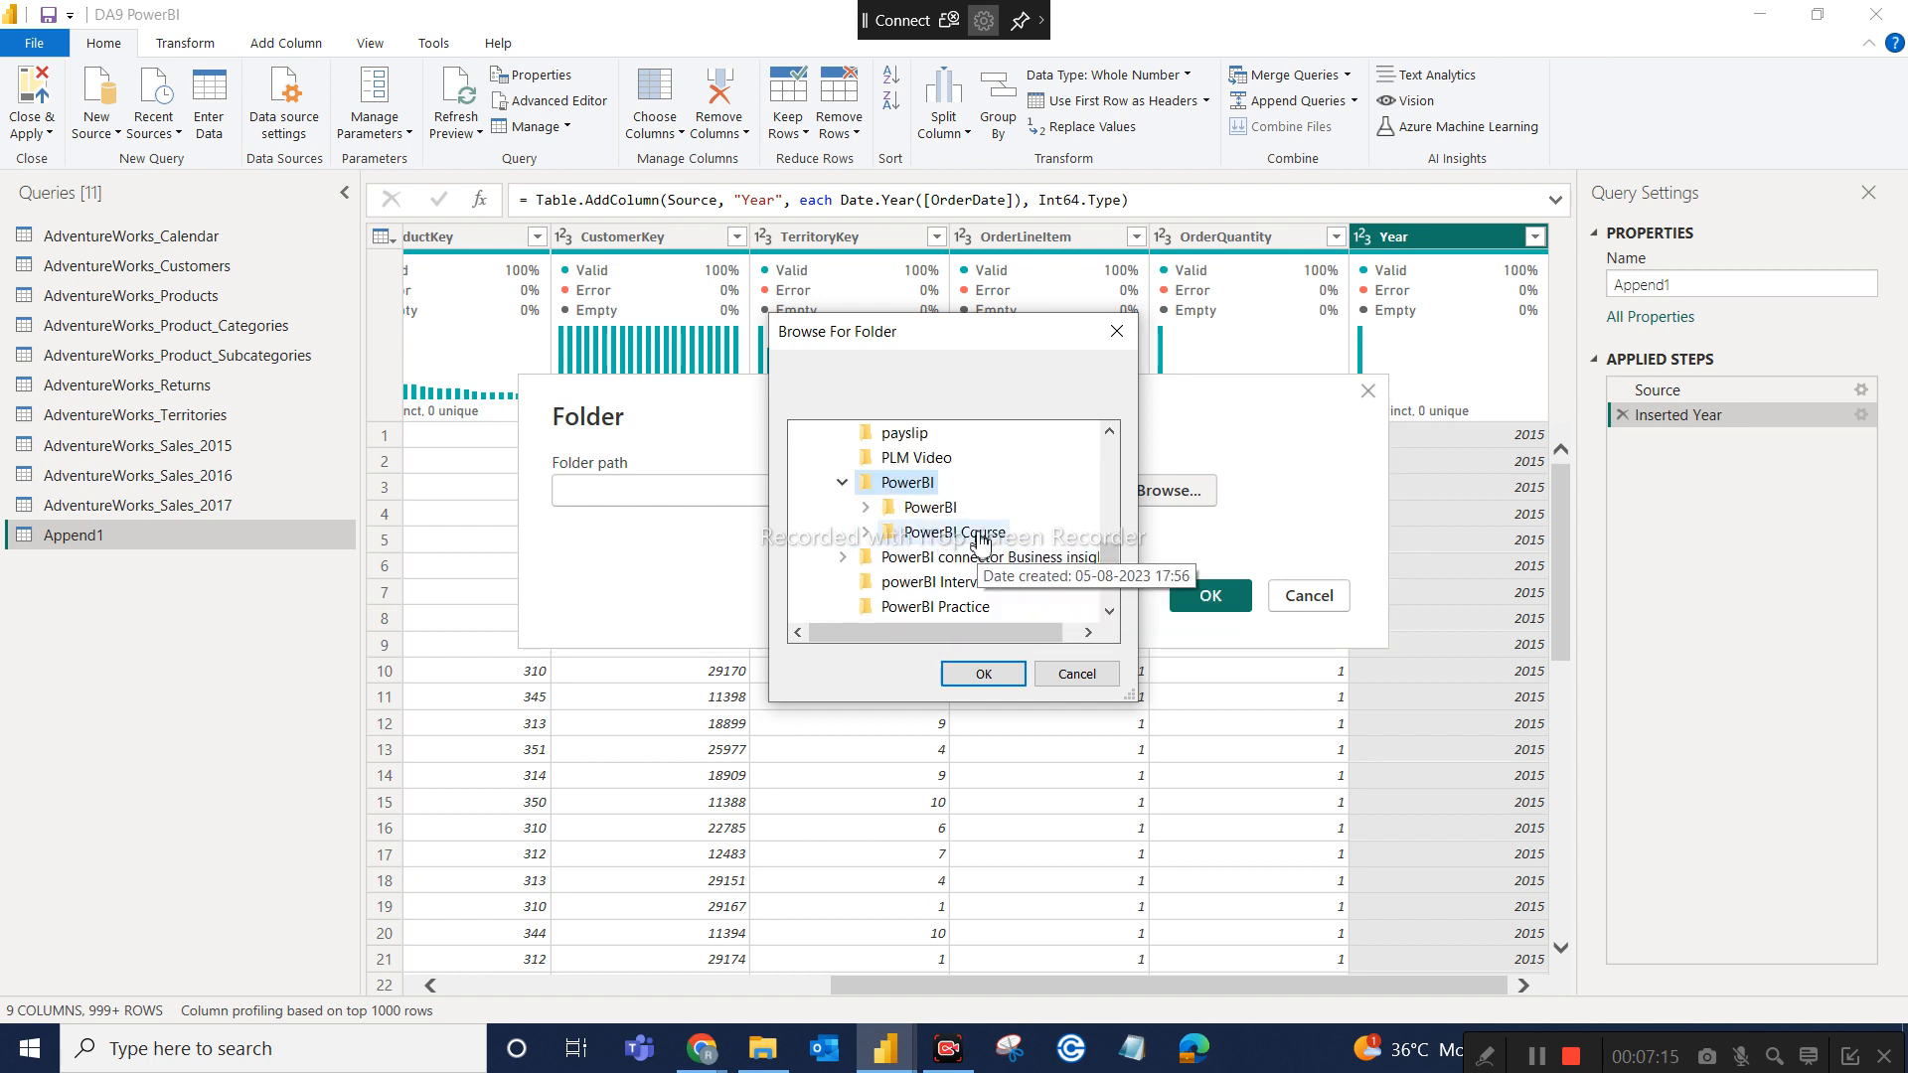
{"action": "double_click", "coordinate": [979, 536]}
{"action": "left_click", "coordinate": [991, 558]}
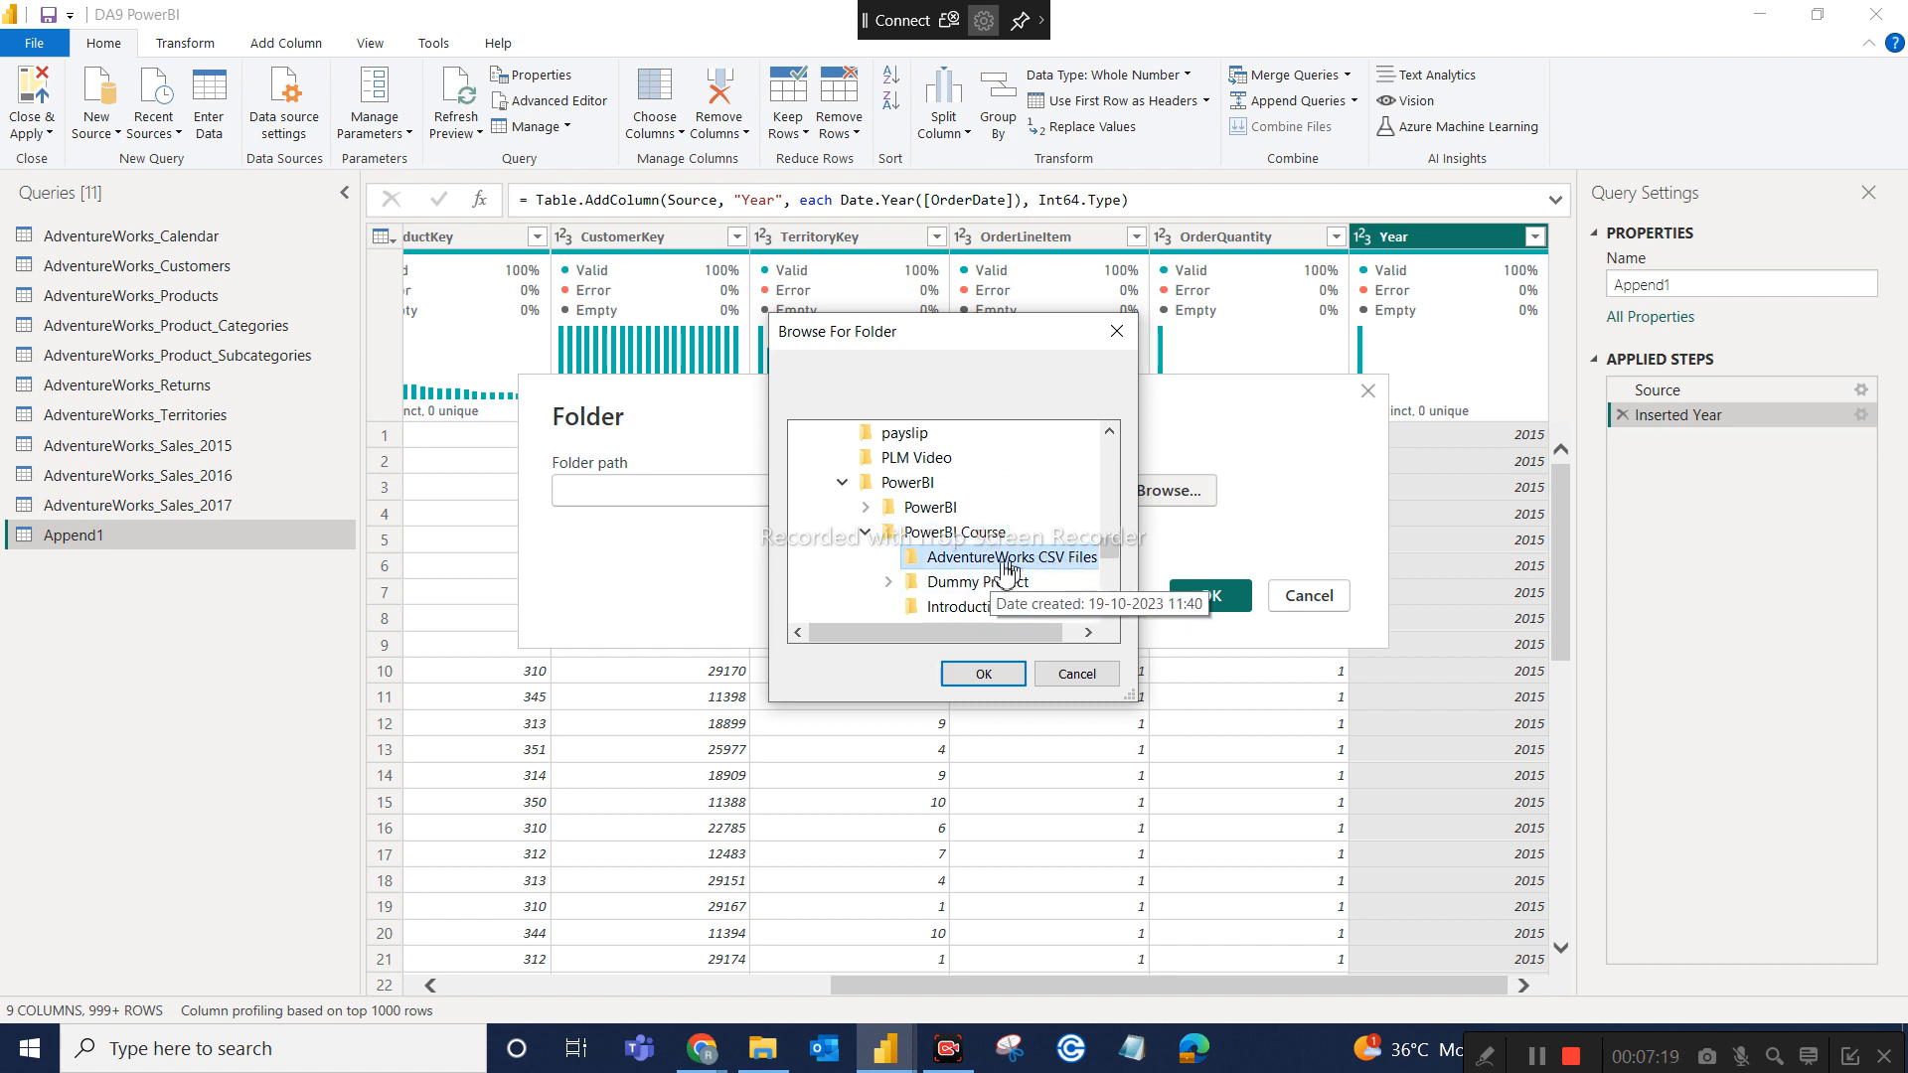
{"action": "left_click", "coordinate": [984, 674]}
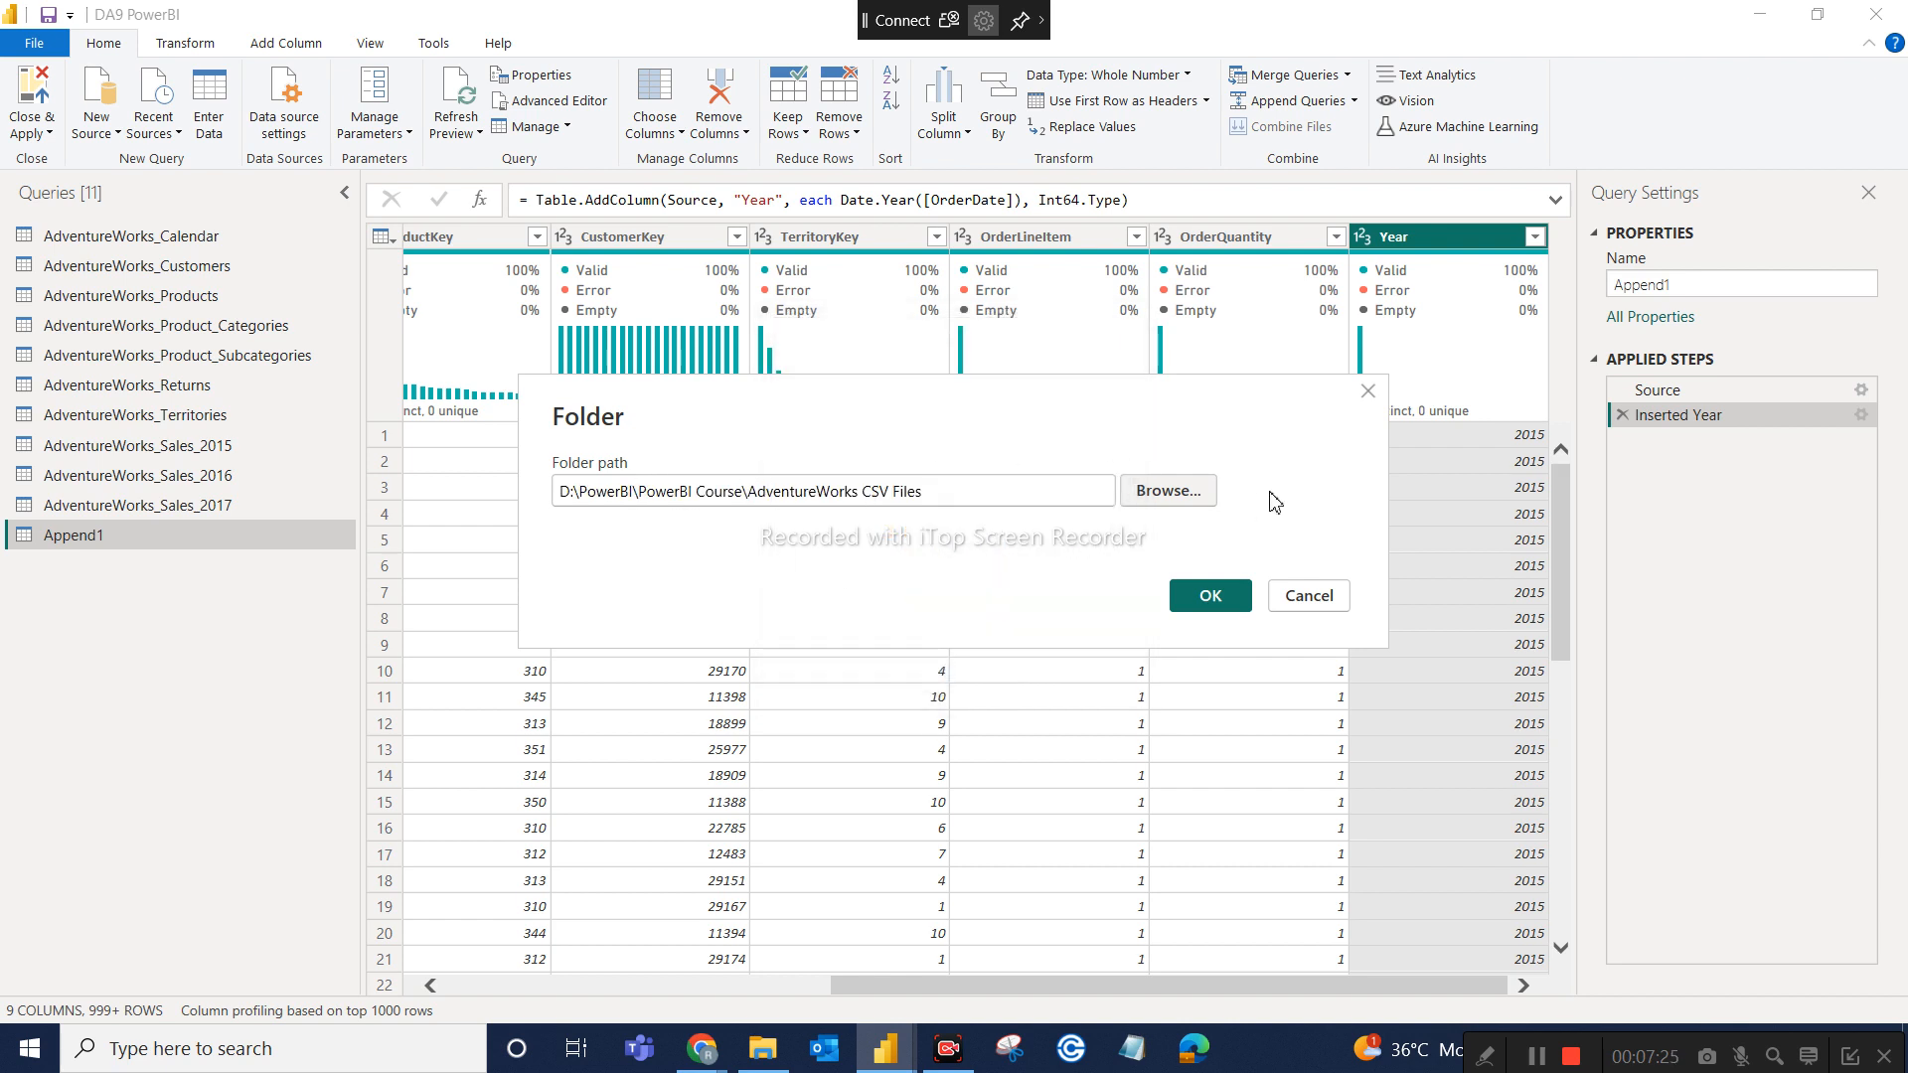
{"action": "left_click", "coordinate": [1230, 597]}
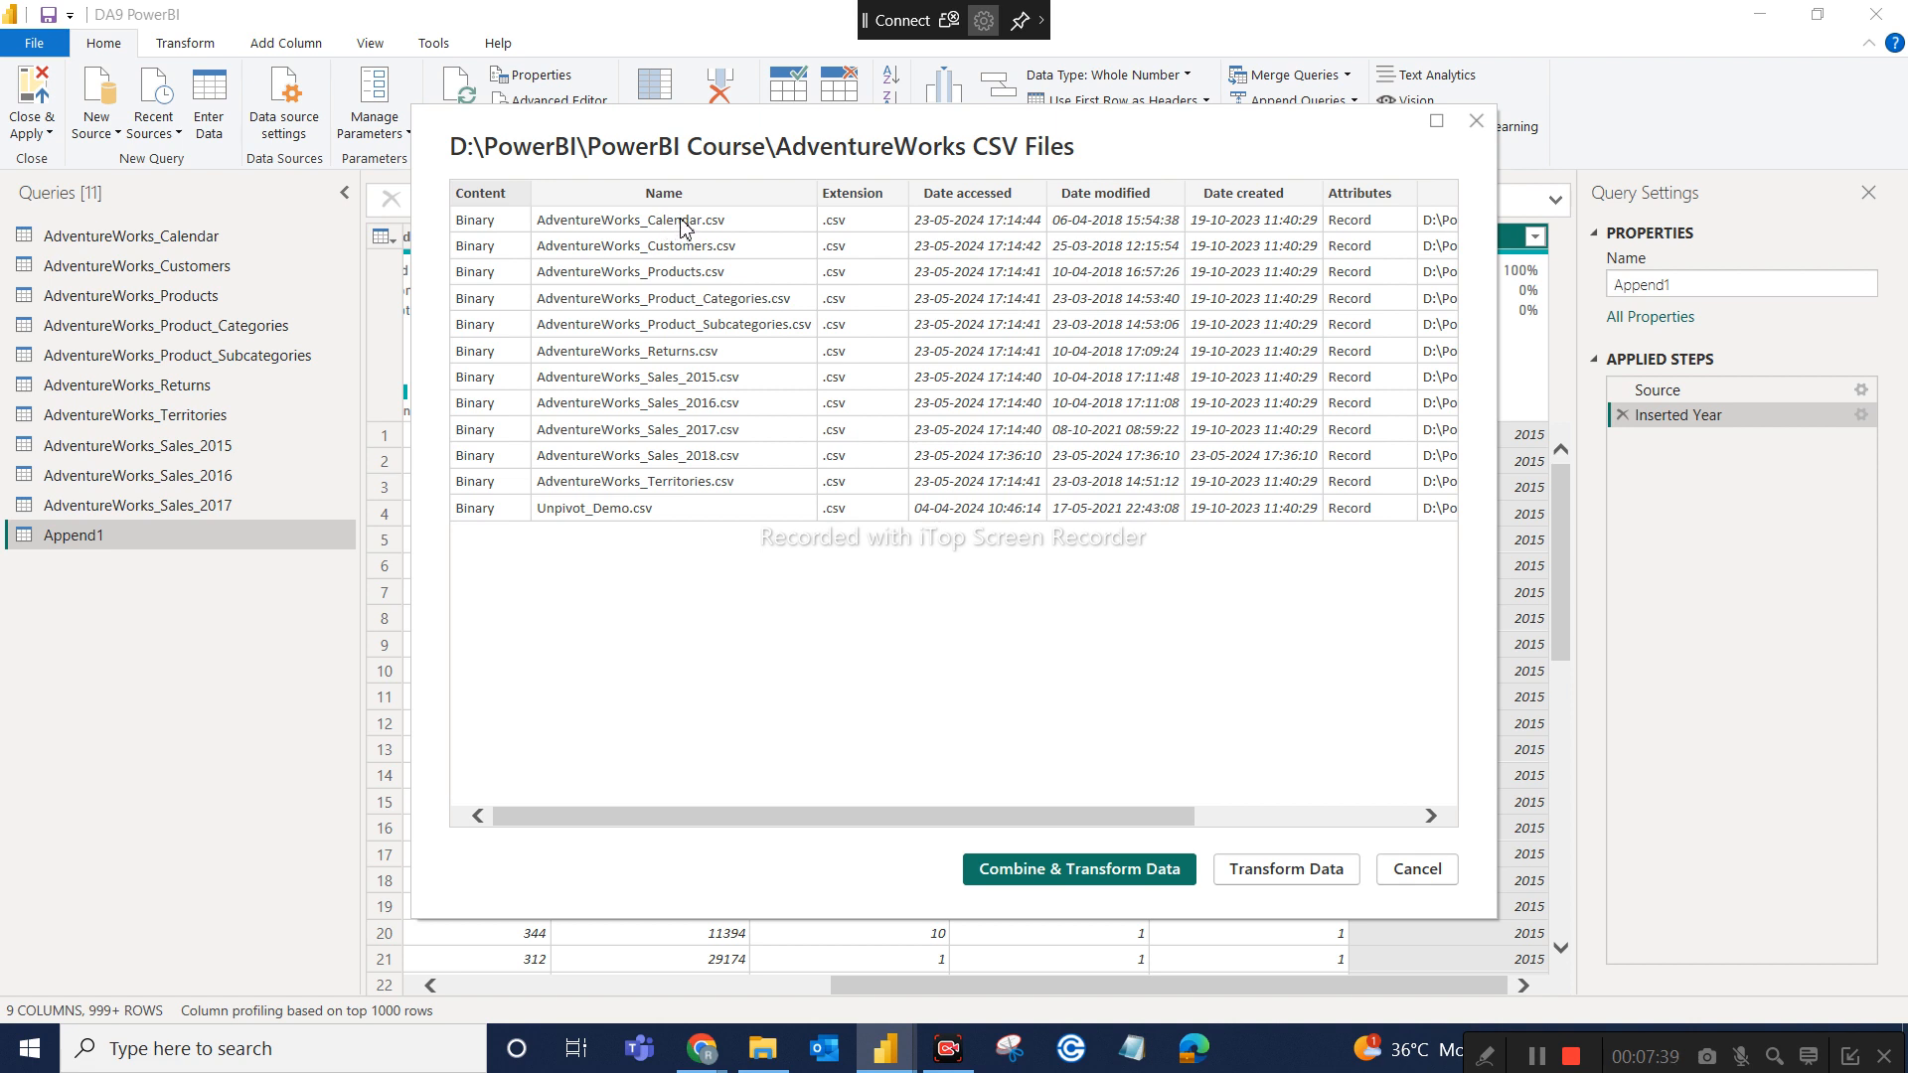
Compare the listed files with the folder in File Explorer, and bring the file list into Power Query with Transform Data
{"action": "left_click", "coordinate": [763, 1045]}
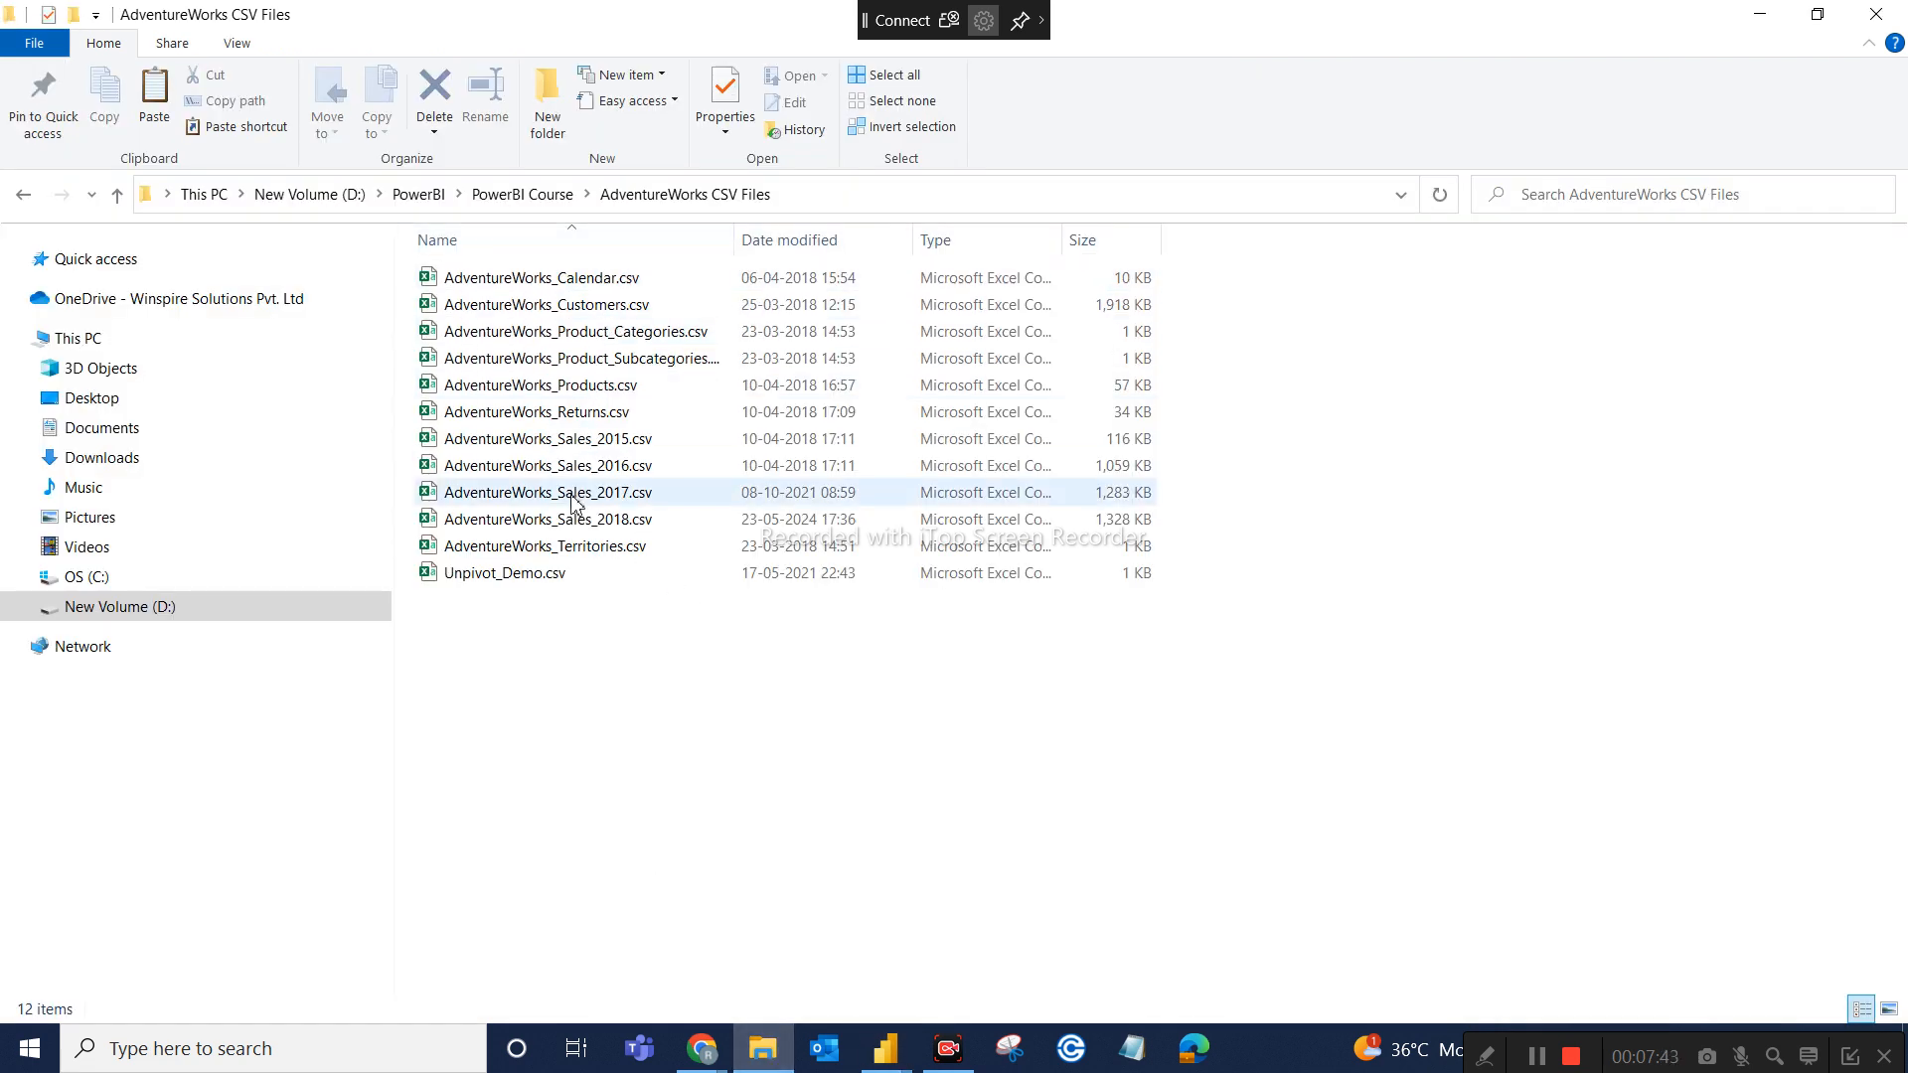
{"action": "left_click", "coordinate": [759, 1065]}
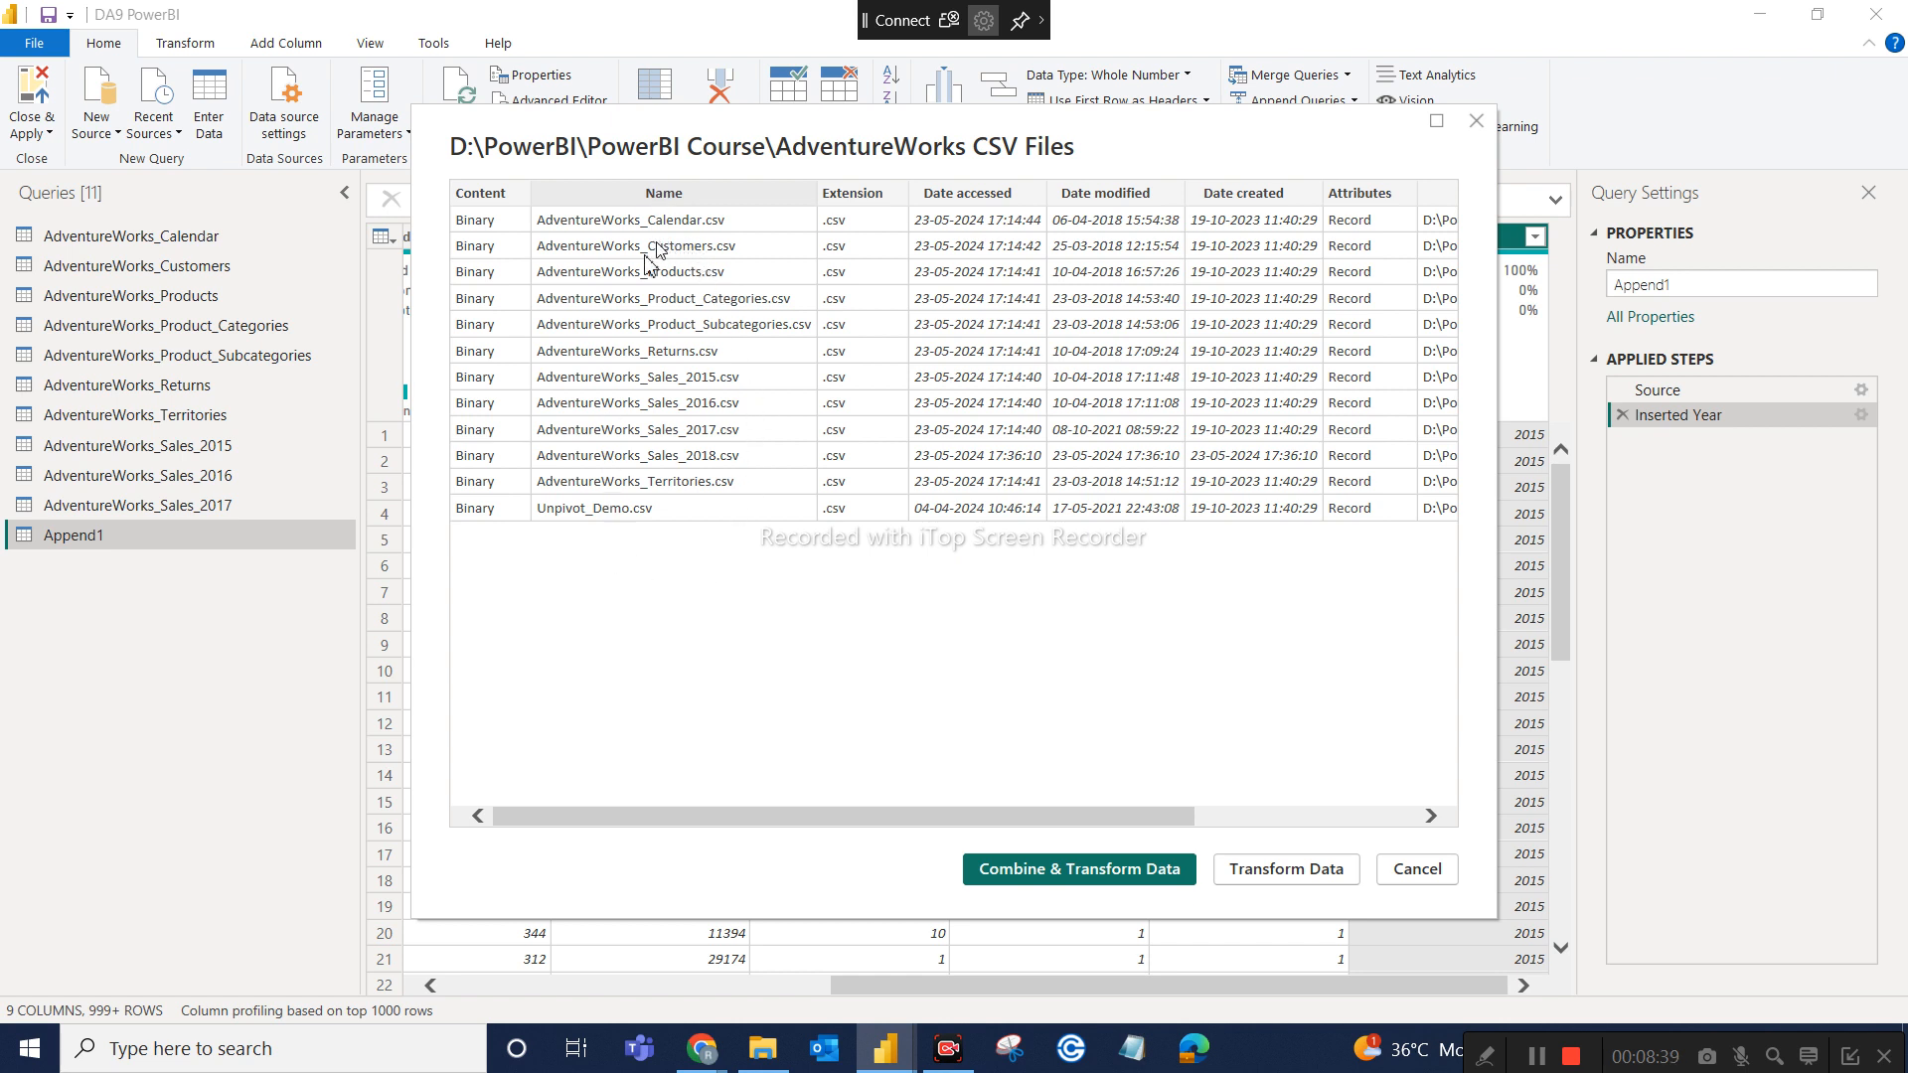
{"action": "left_click", "coordinate": [1326, 869]}
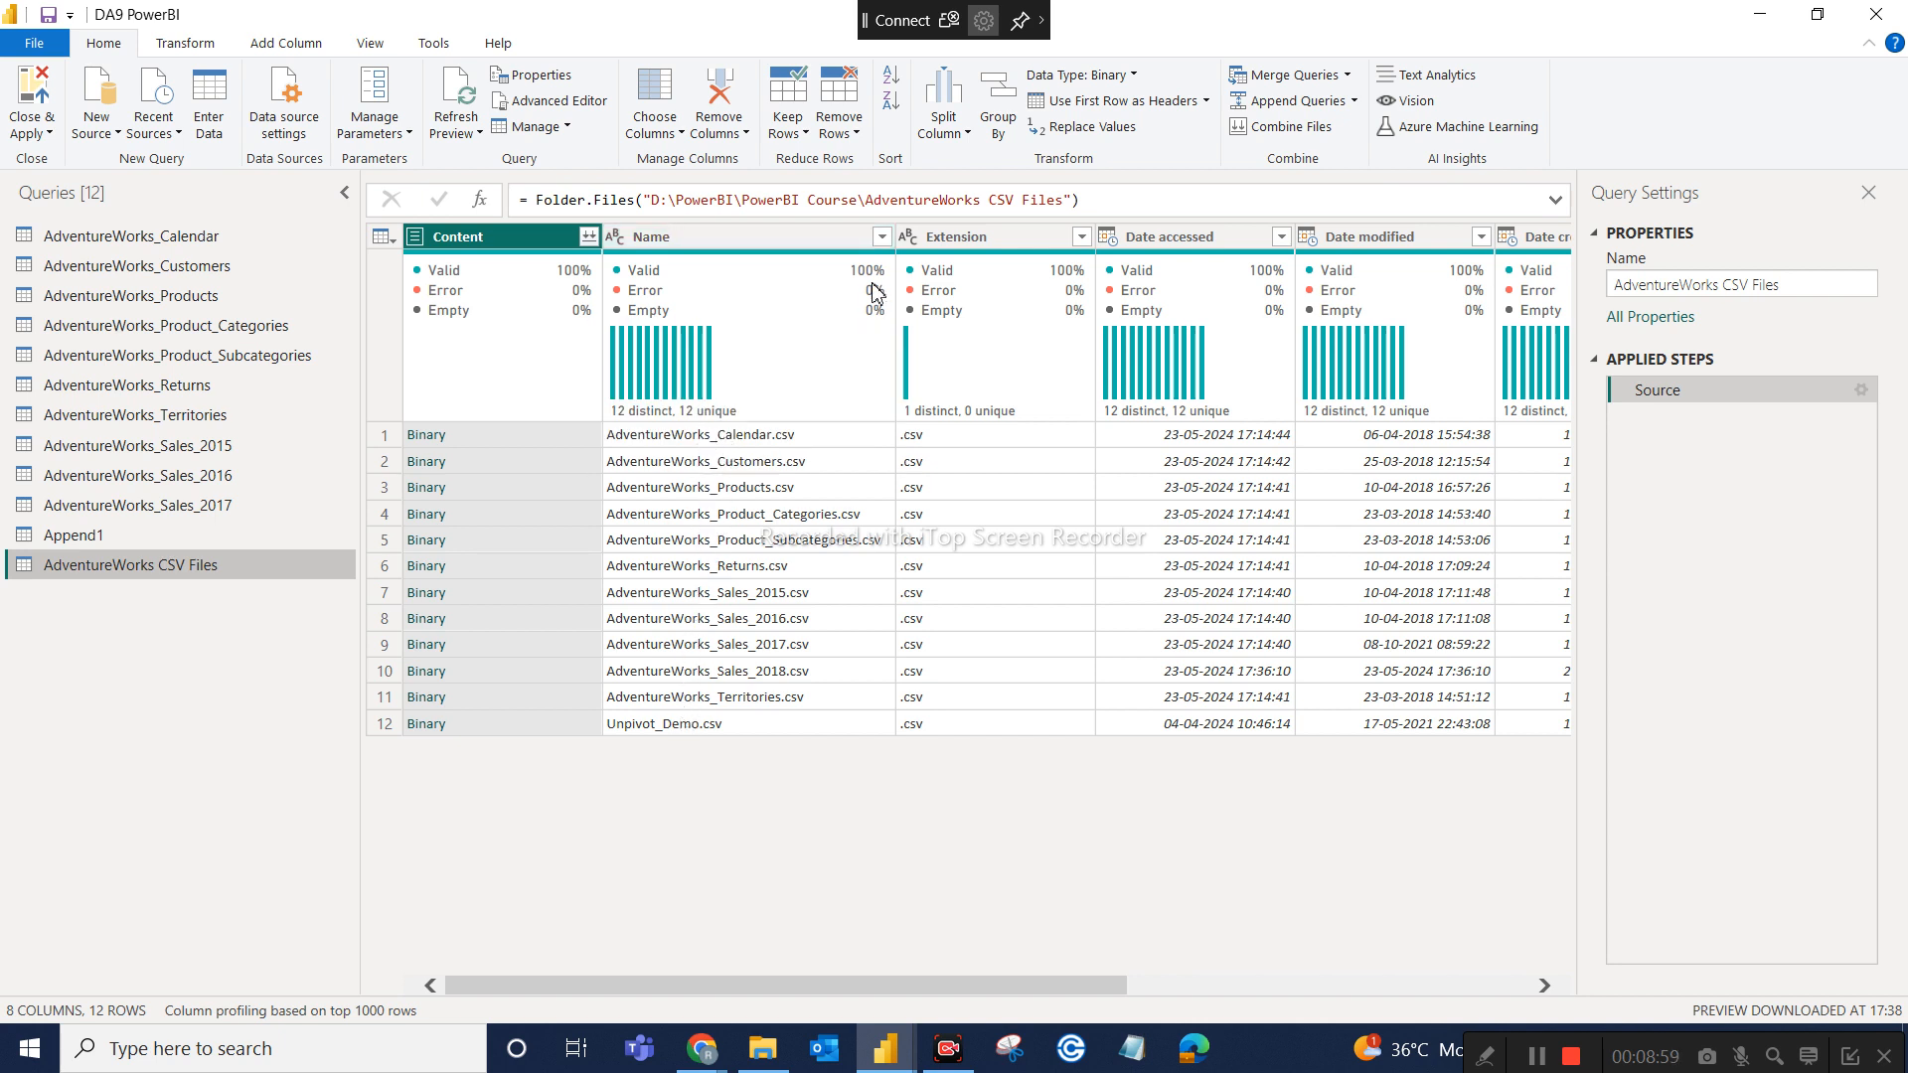
Filter the Name column of the AdventureWorks CSV Files query to keep rows whose file name contains "Sales"
{"action": "left_click", "coordinate": [733, 238]}
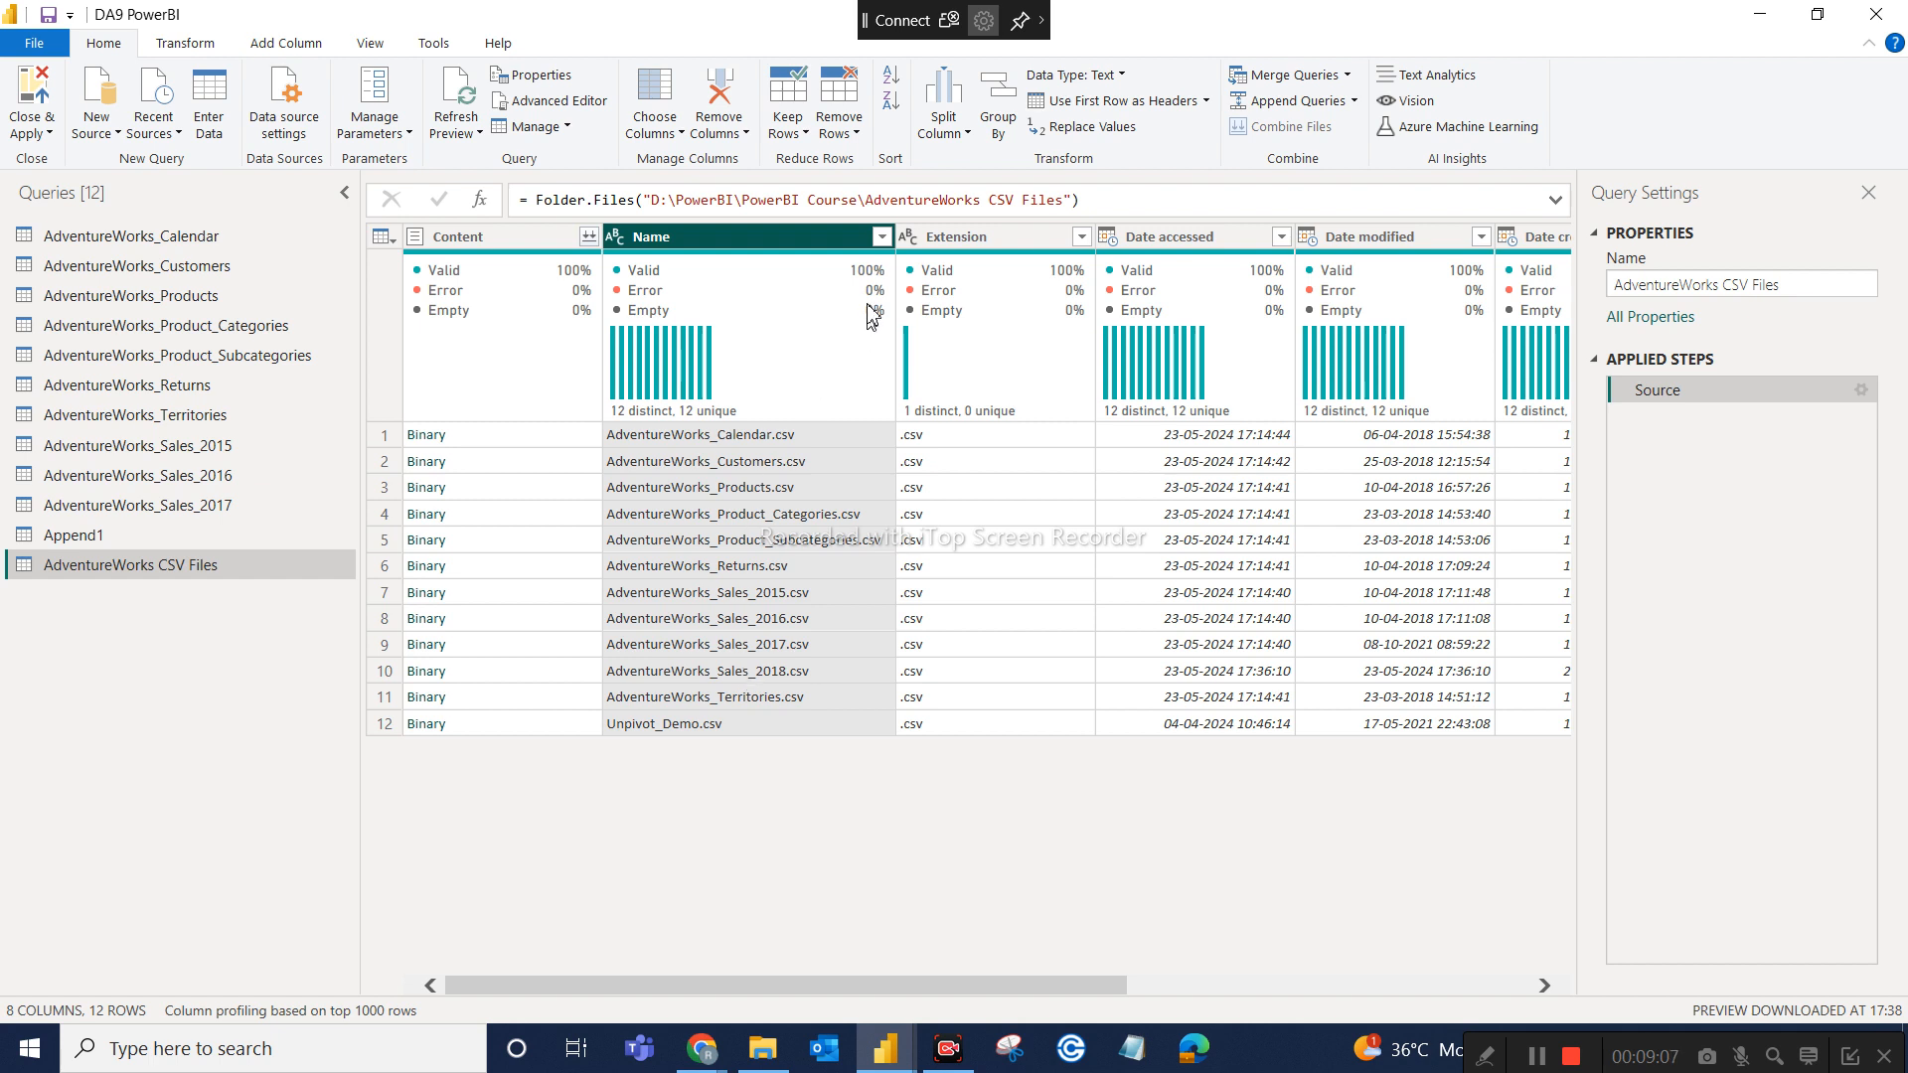
{"action": "left_click", "coordinate": [880, 236]}
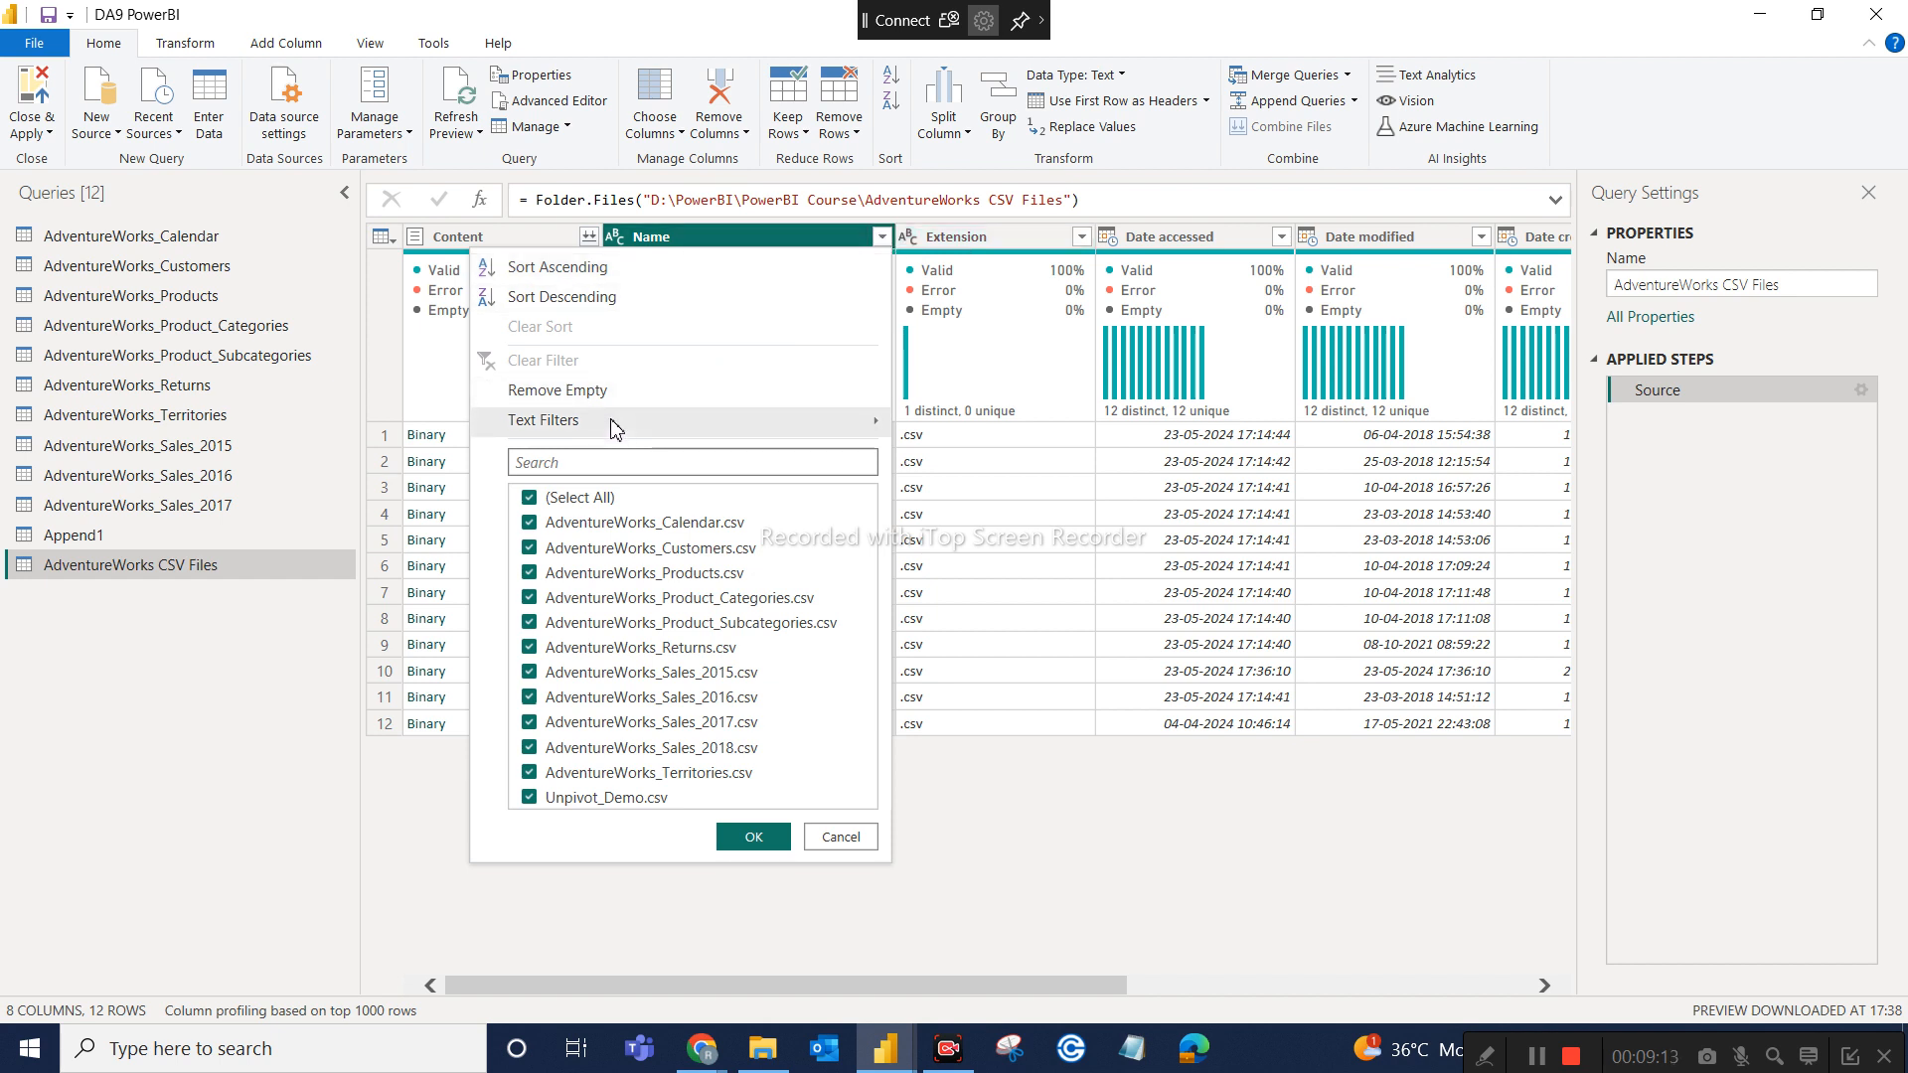
{"action": "mouse_move", "coordinate": [613, 426]}
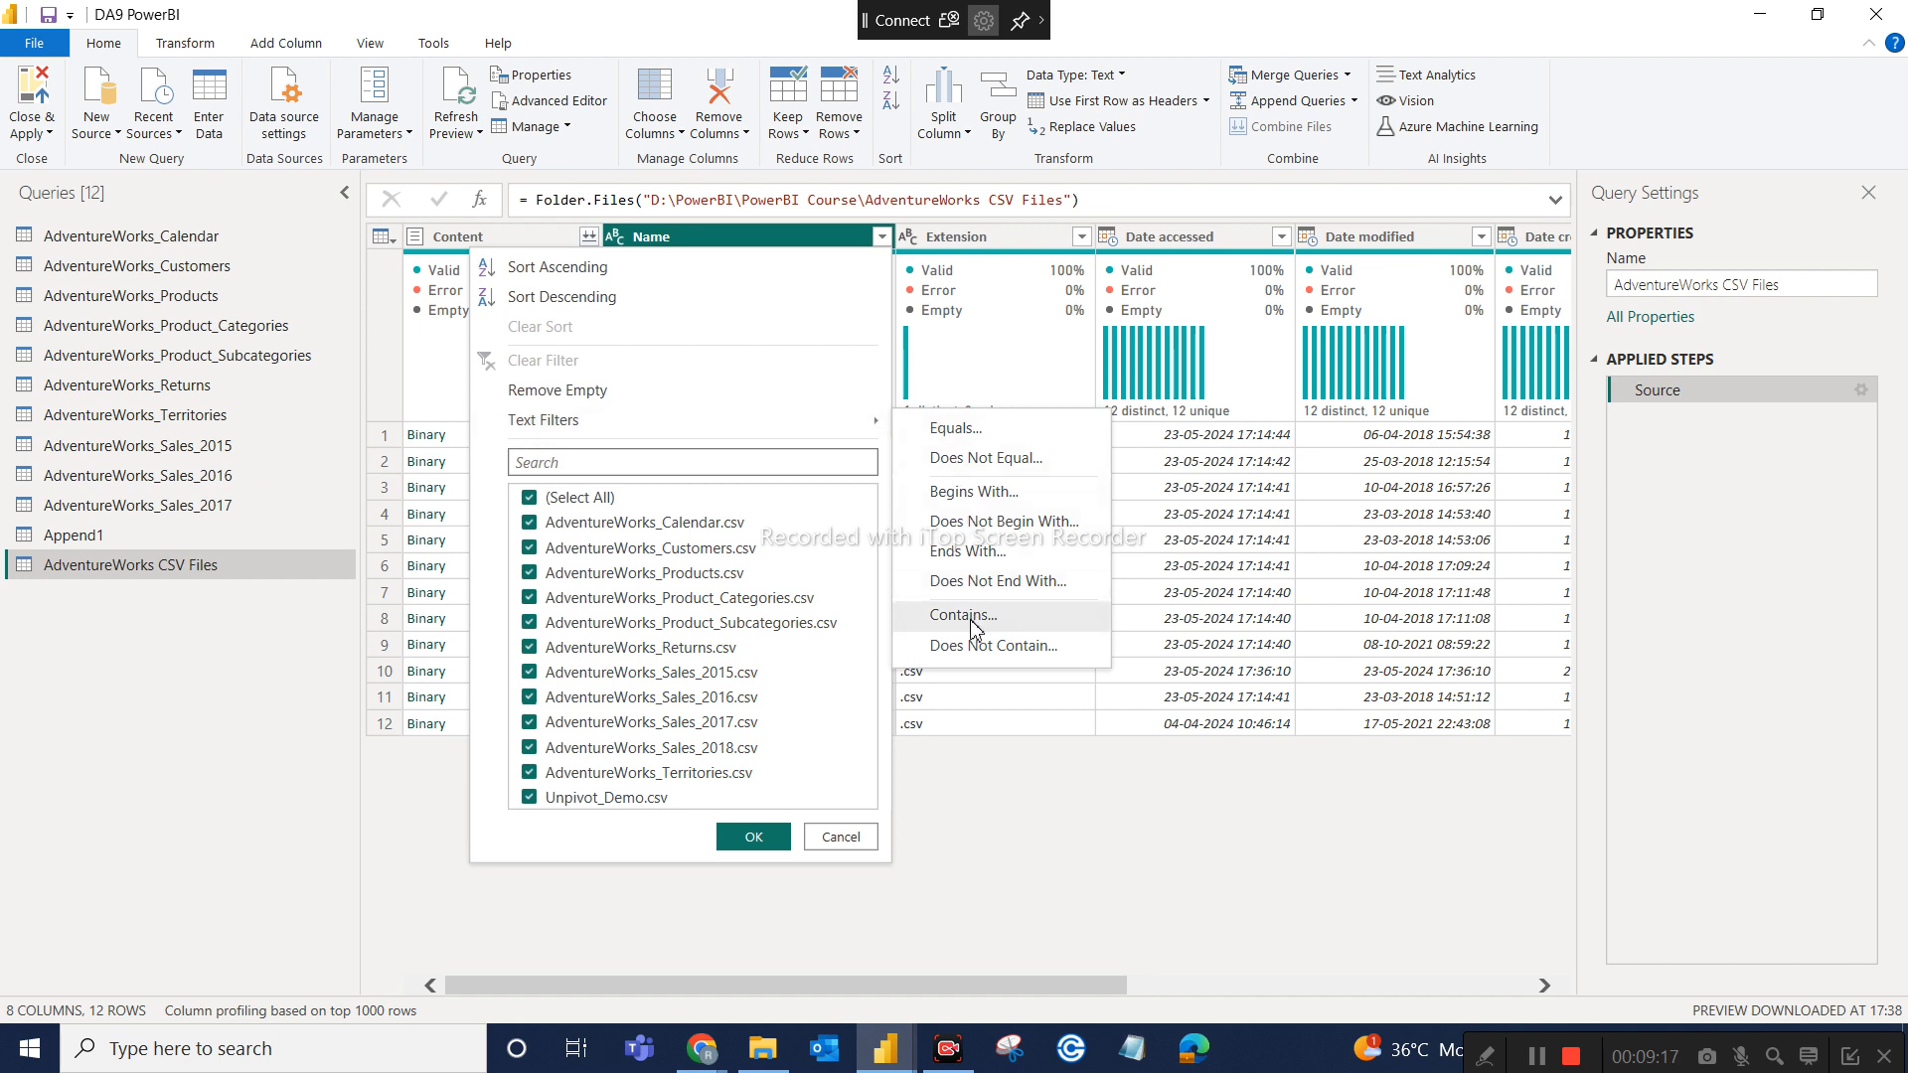
{"action": "left_click", "coordinate": [963, 615]}
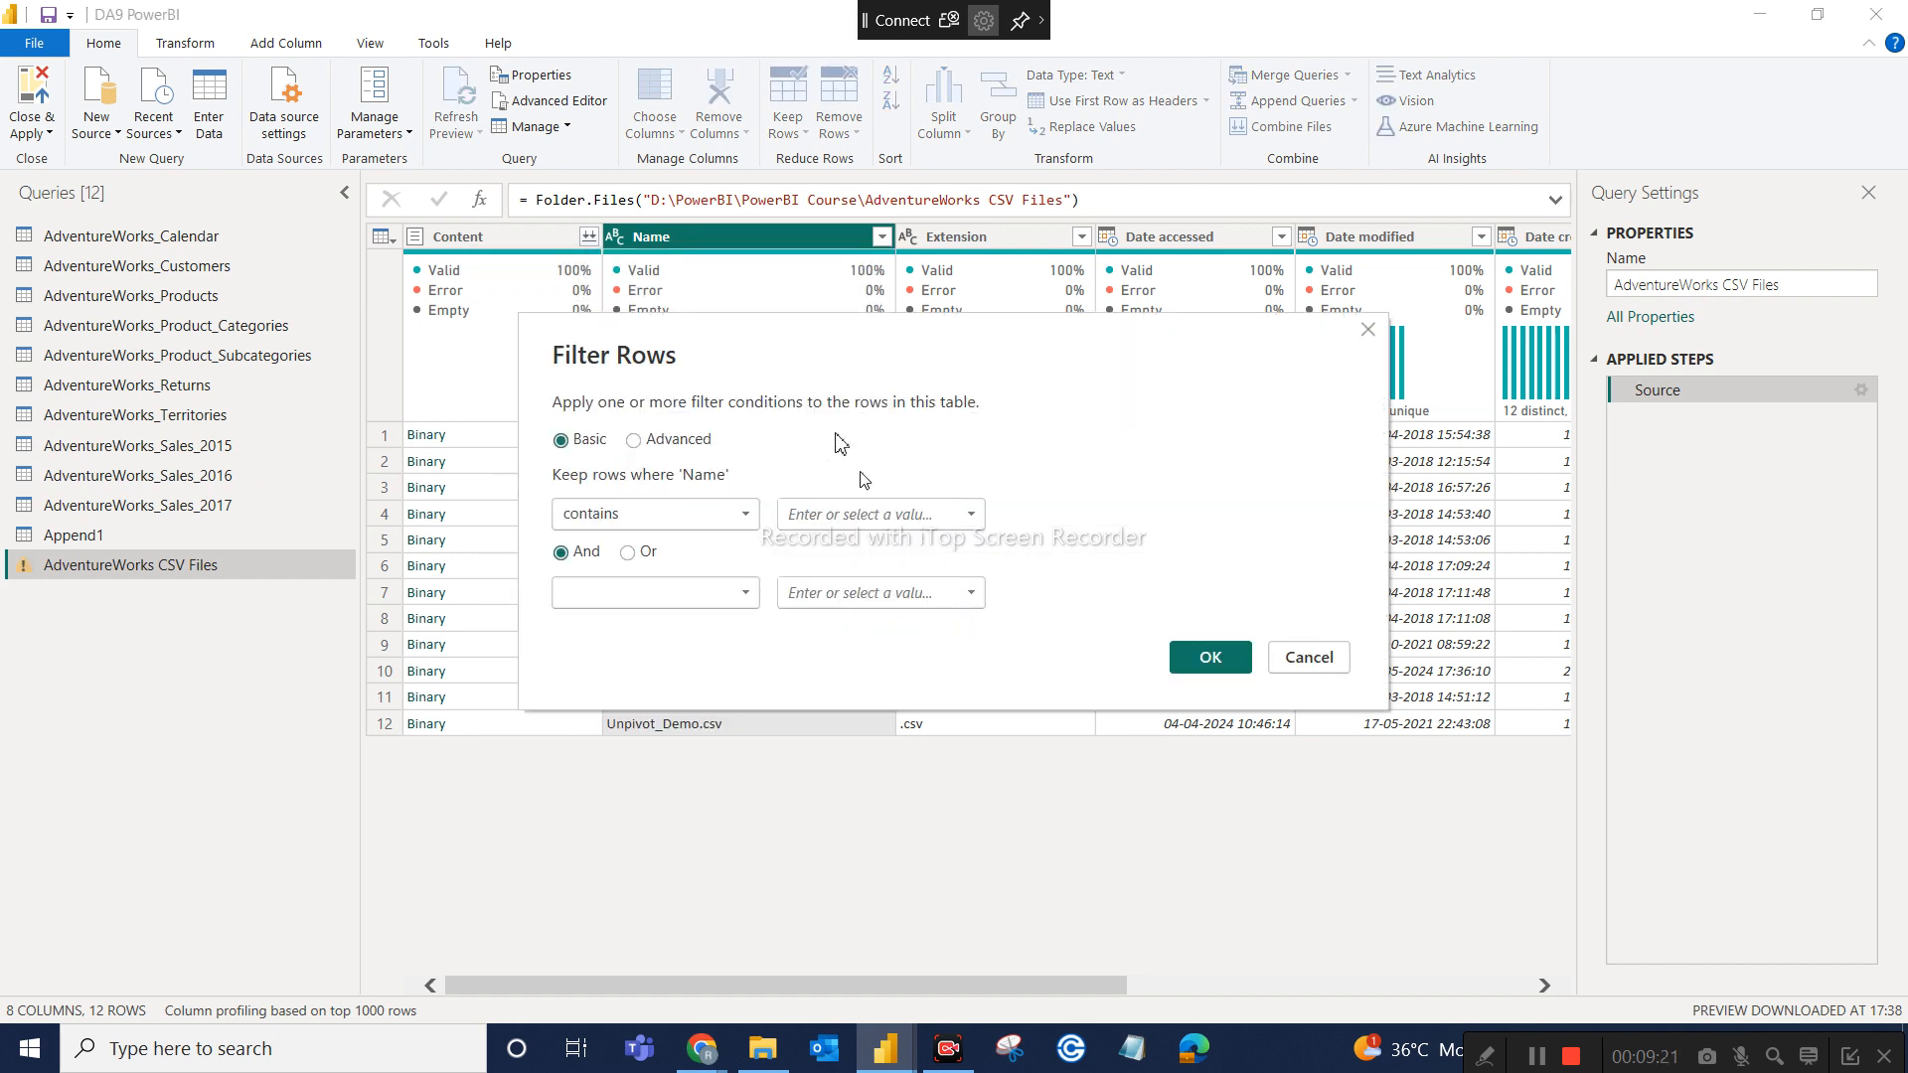
{"action": "left_click_drag", "start_coordinate": [778, 364], "coordinate": [1150, 434]}
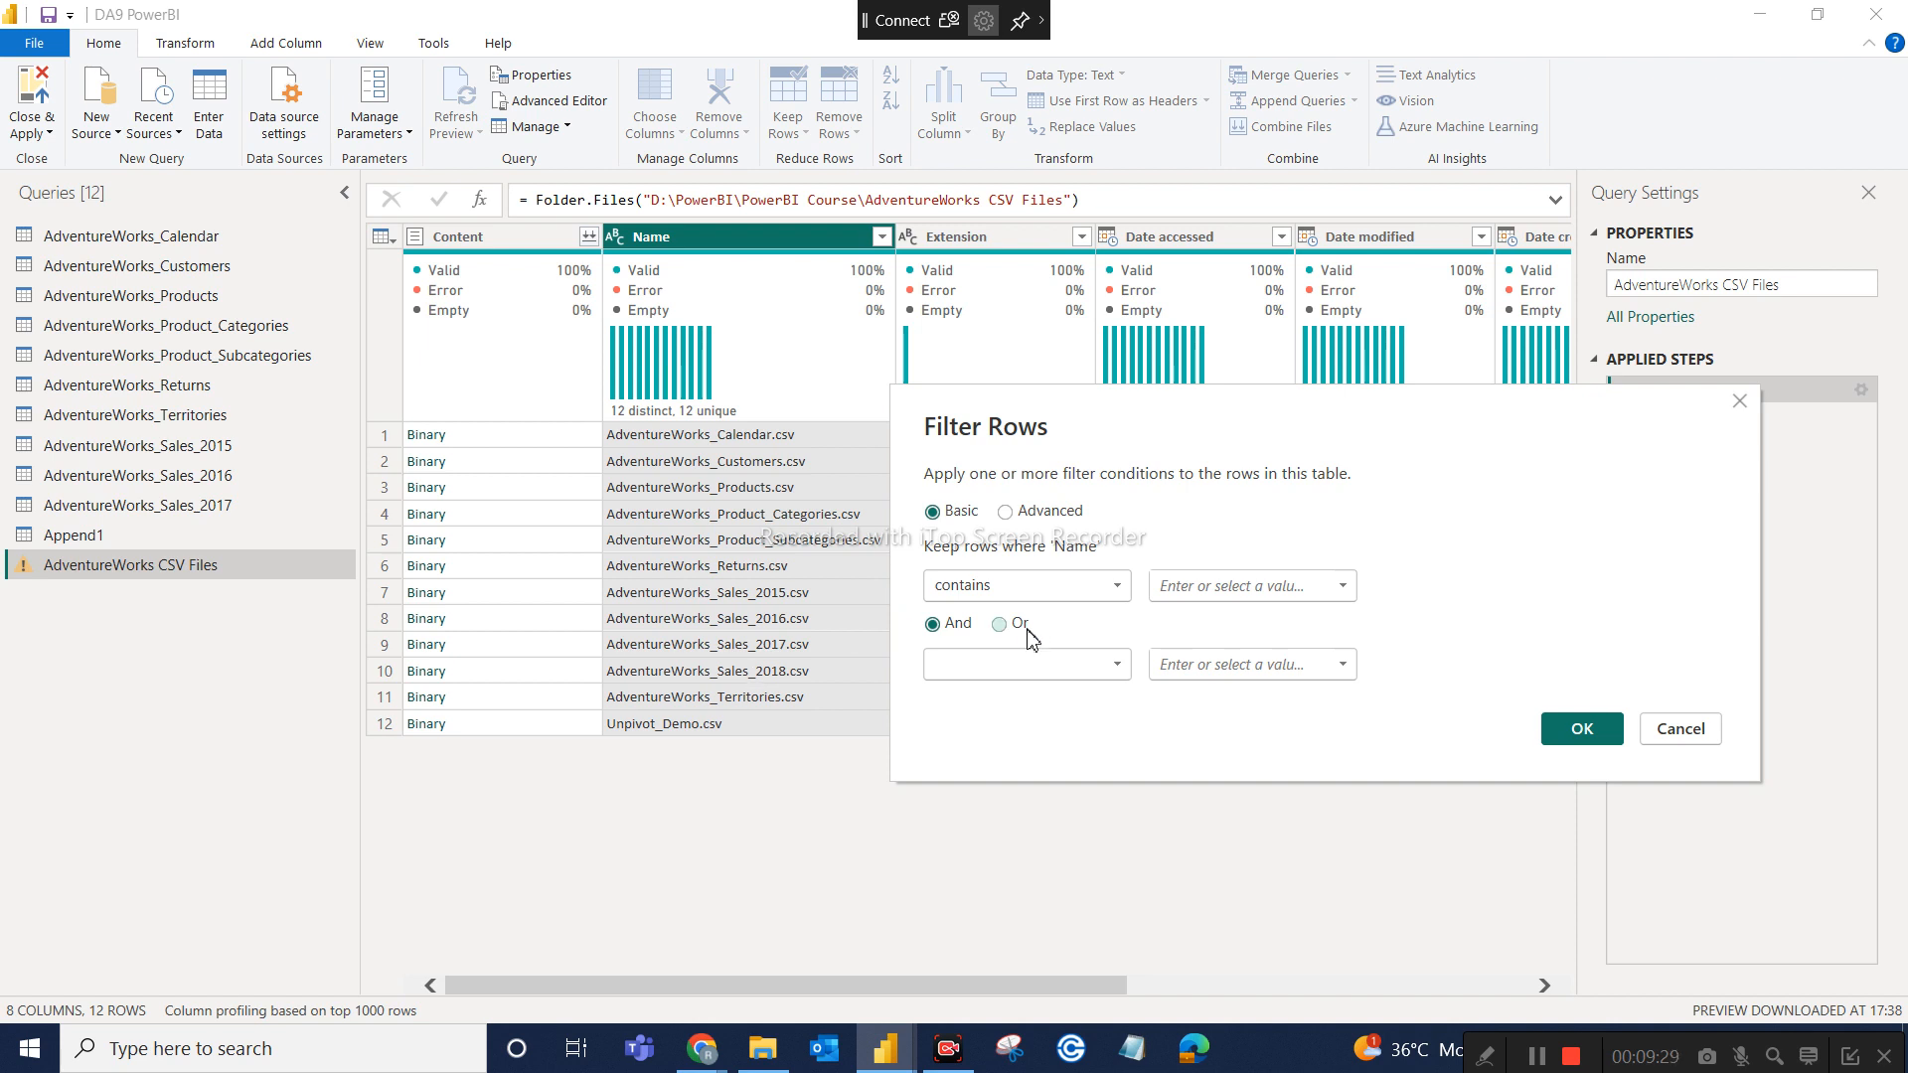
{"action": "left_click", "coordinate": [1196, 590]}
{"action": "left_click", "coordinate": [1582, 729]}
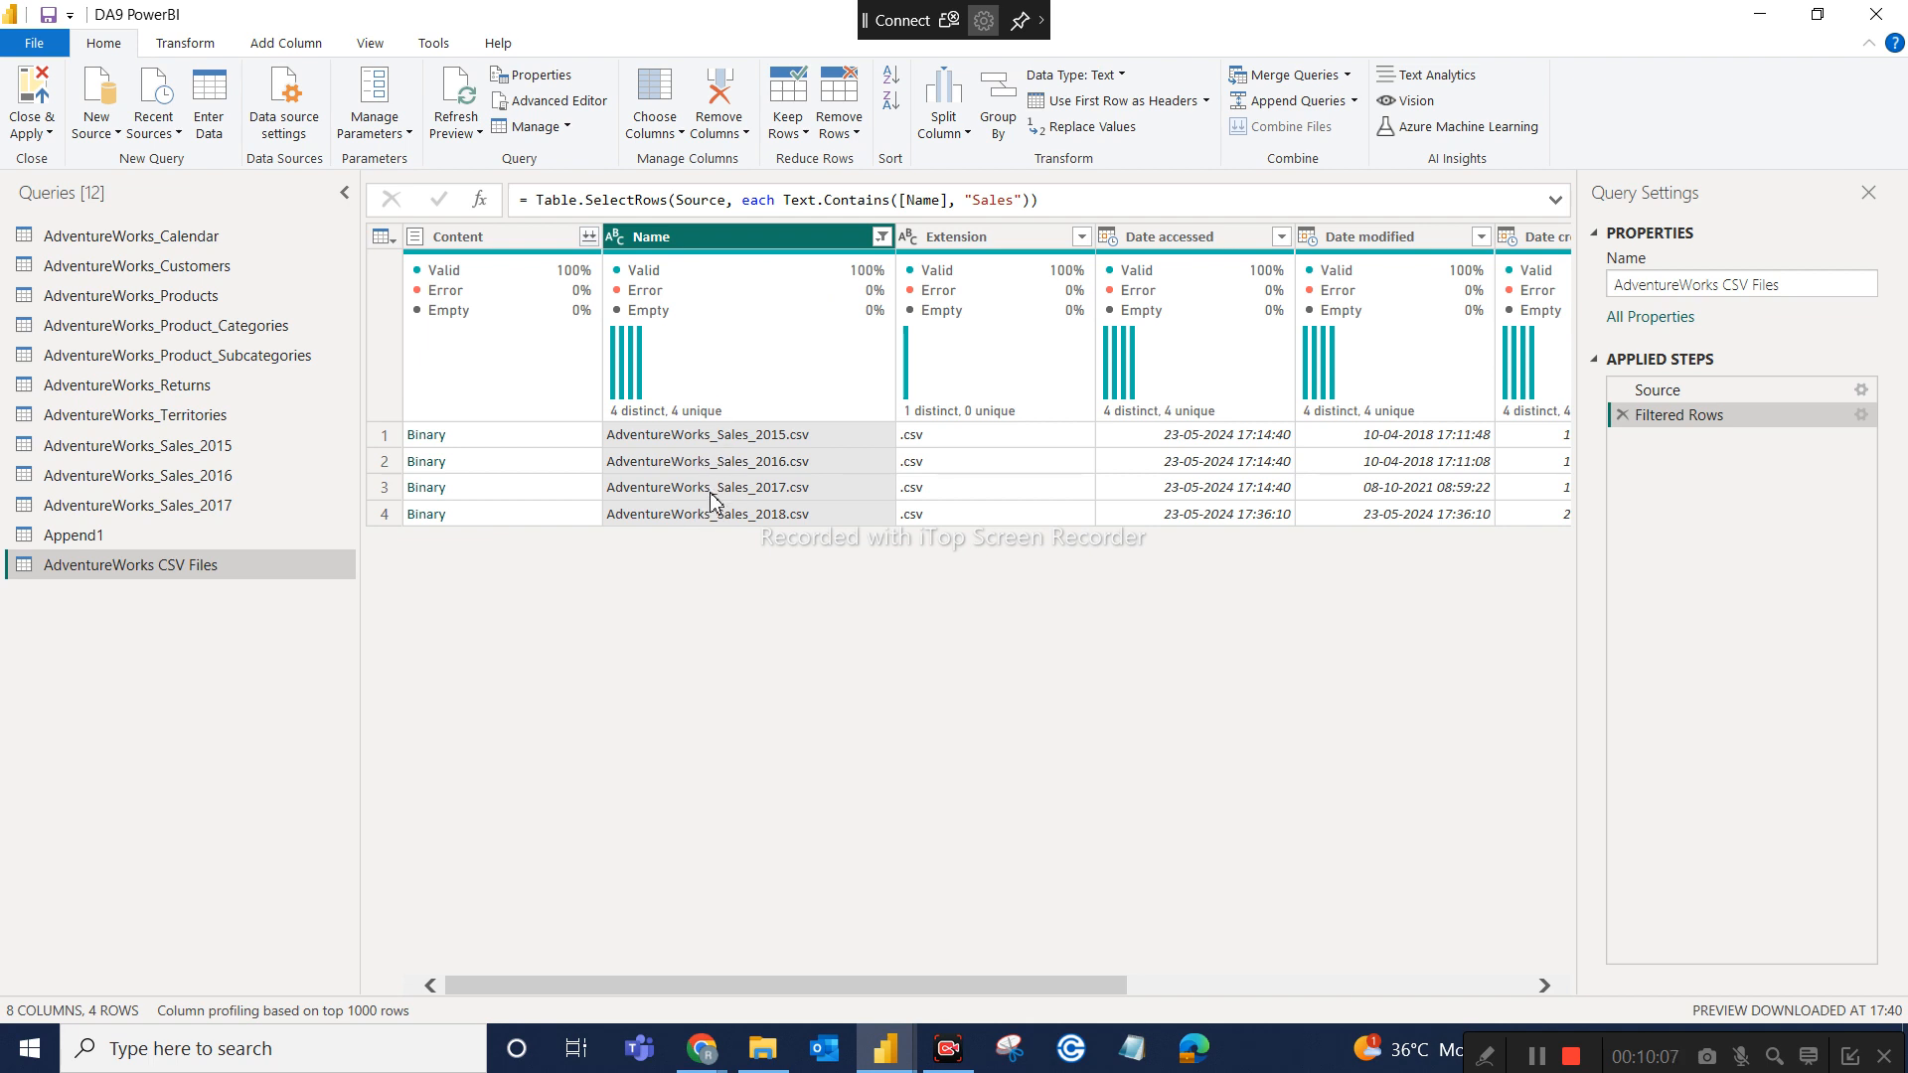
Combine the filtered sales files from the Content column, using the first file as the sample and a comma delimiter
{"action": "left_click", "coordinate": [497, 237]}
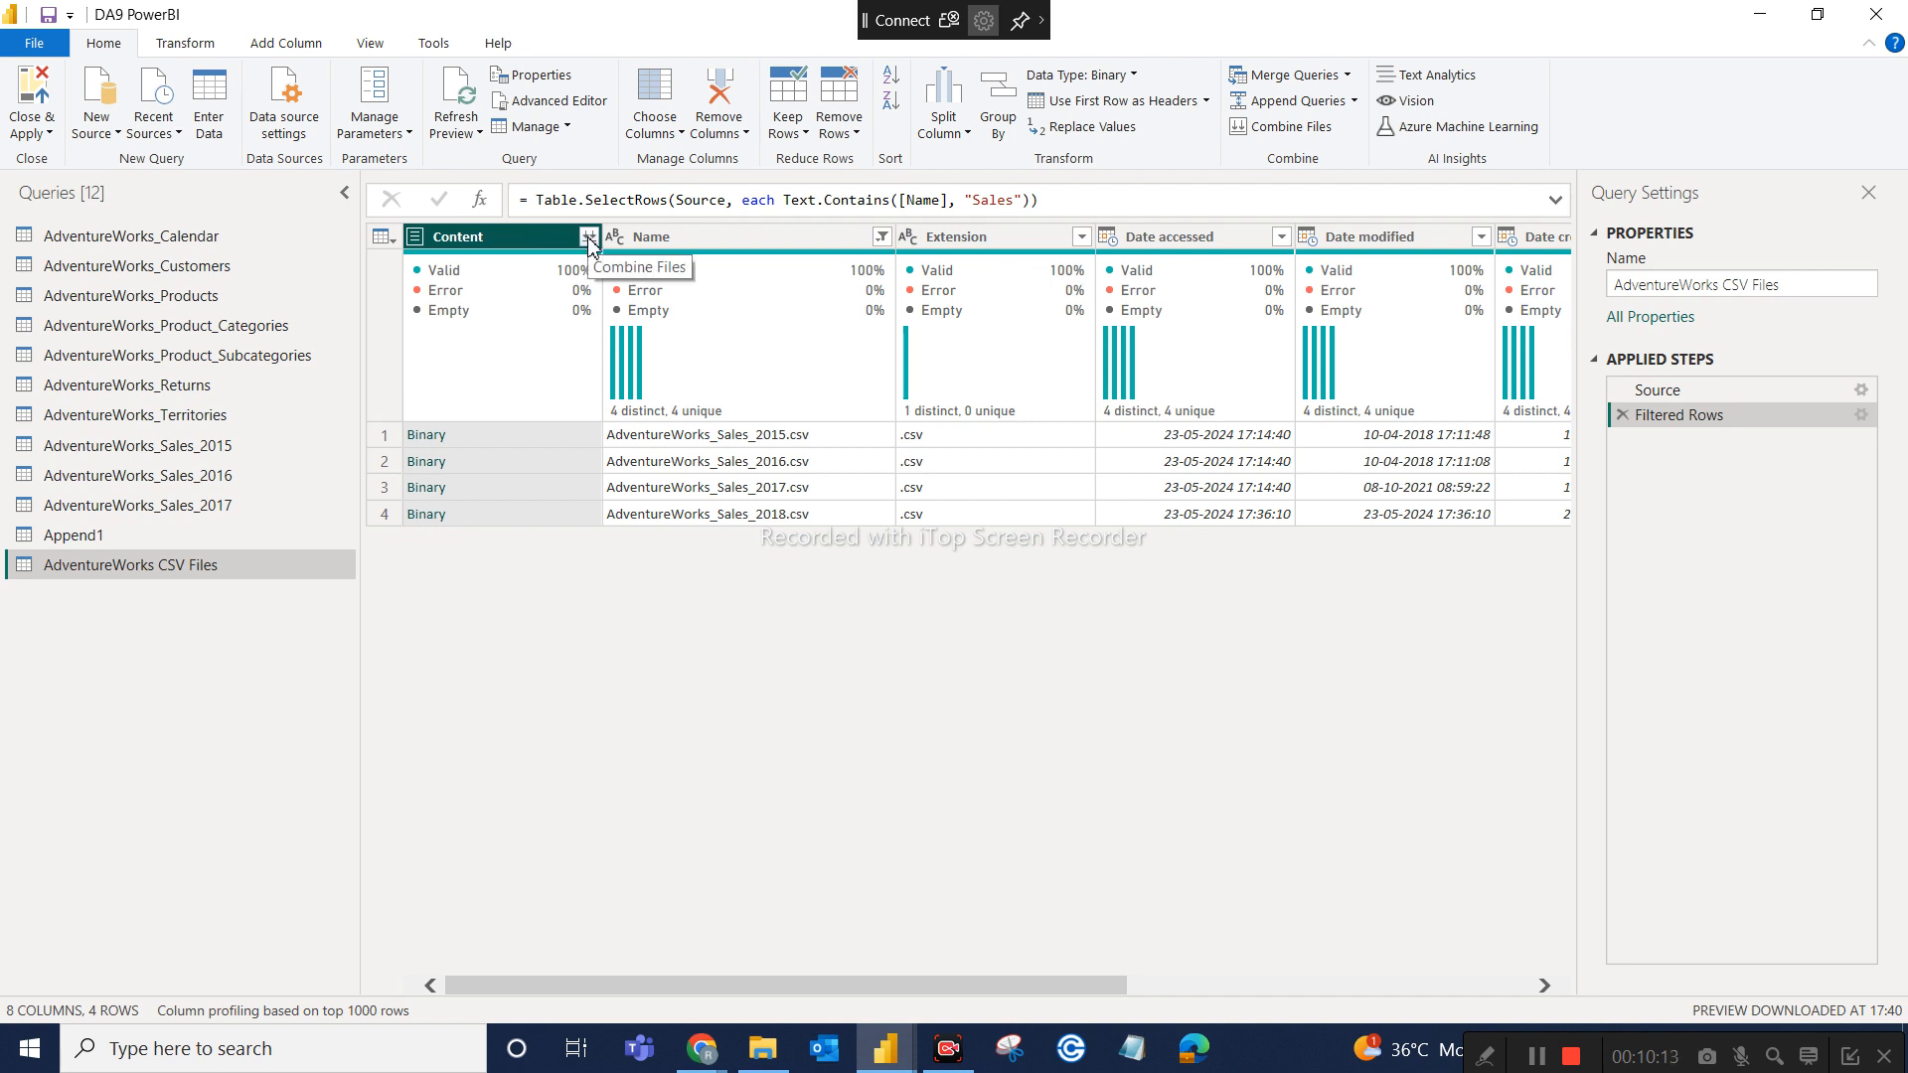
{"action": "left_click", "coordinate": [590, 237]}
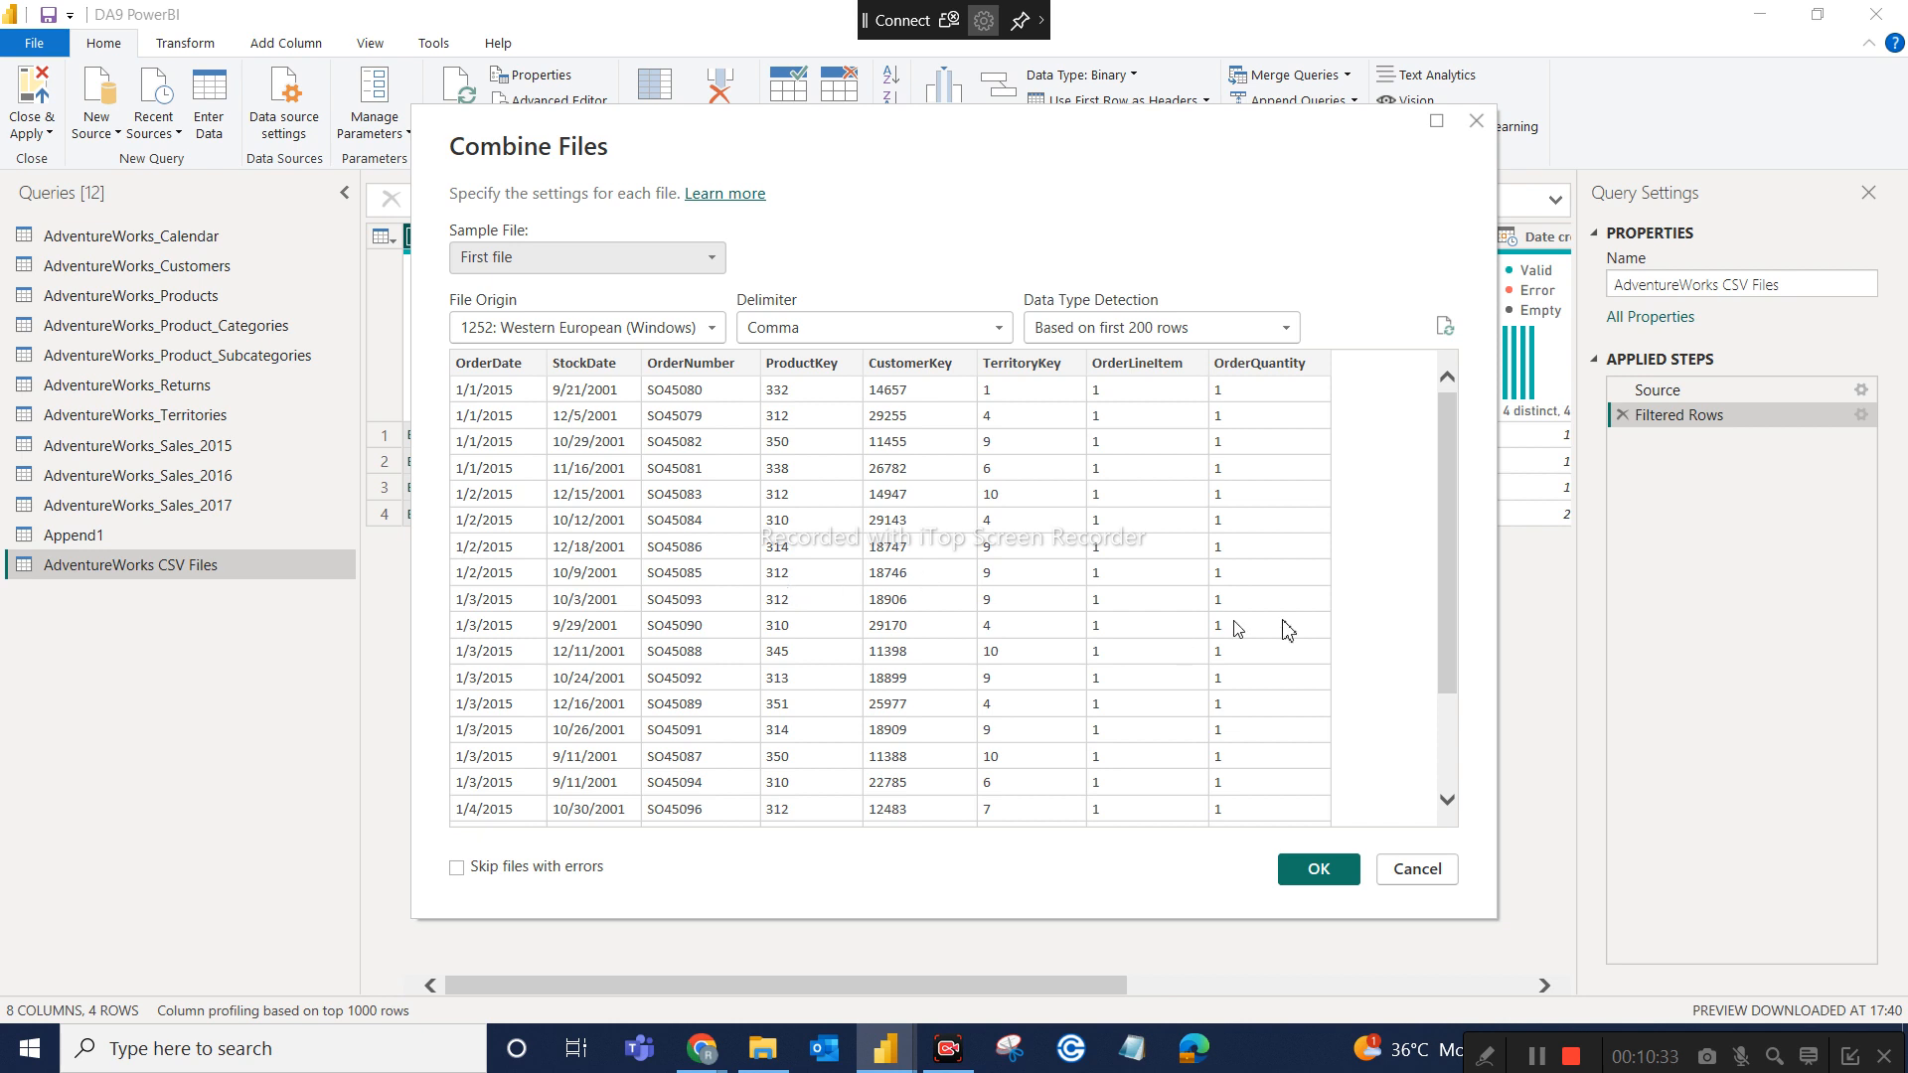
{"action": "left_click", "coordinate": [1322, 869]}
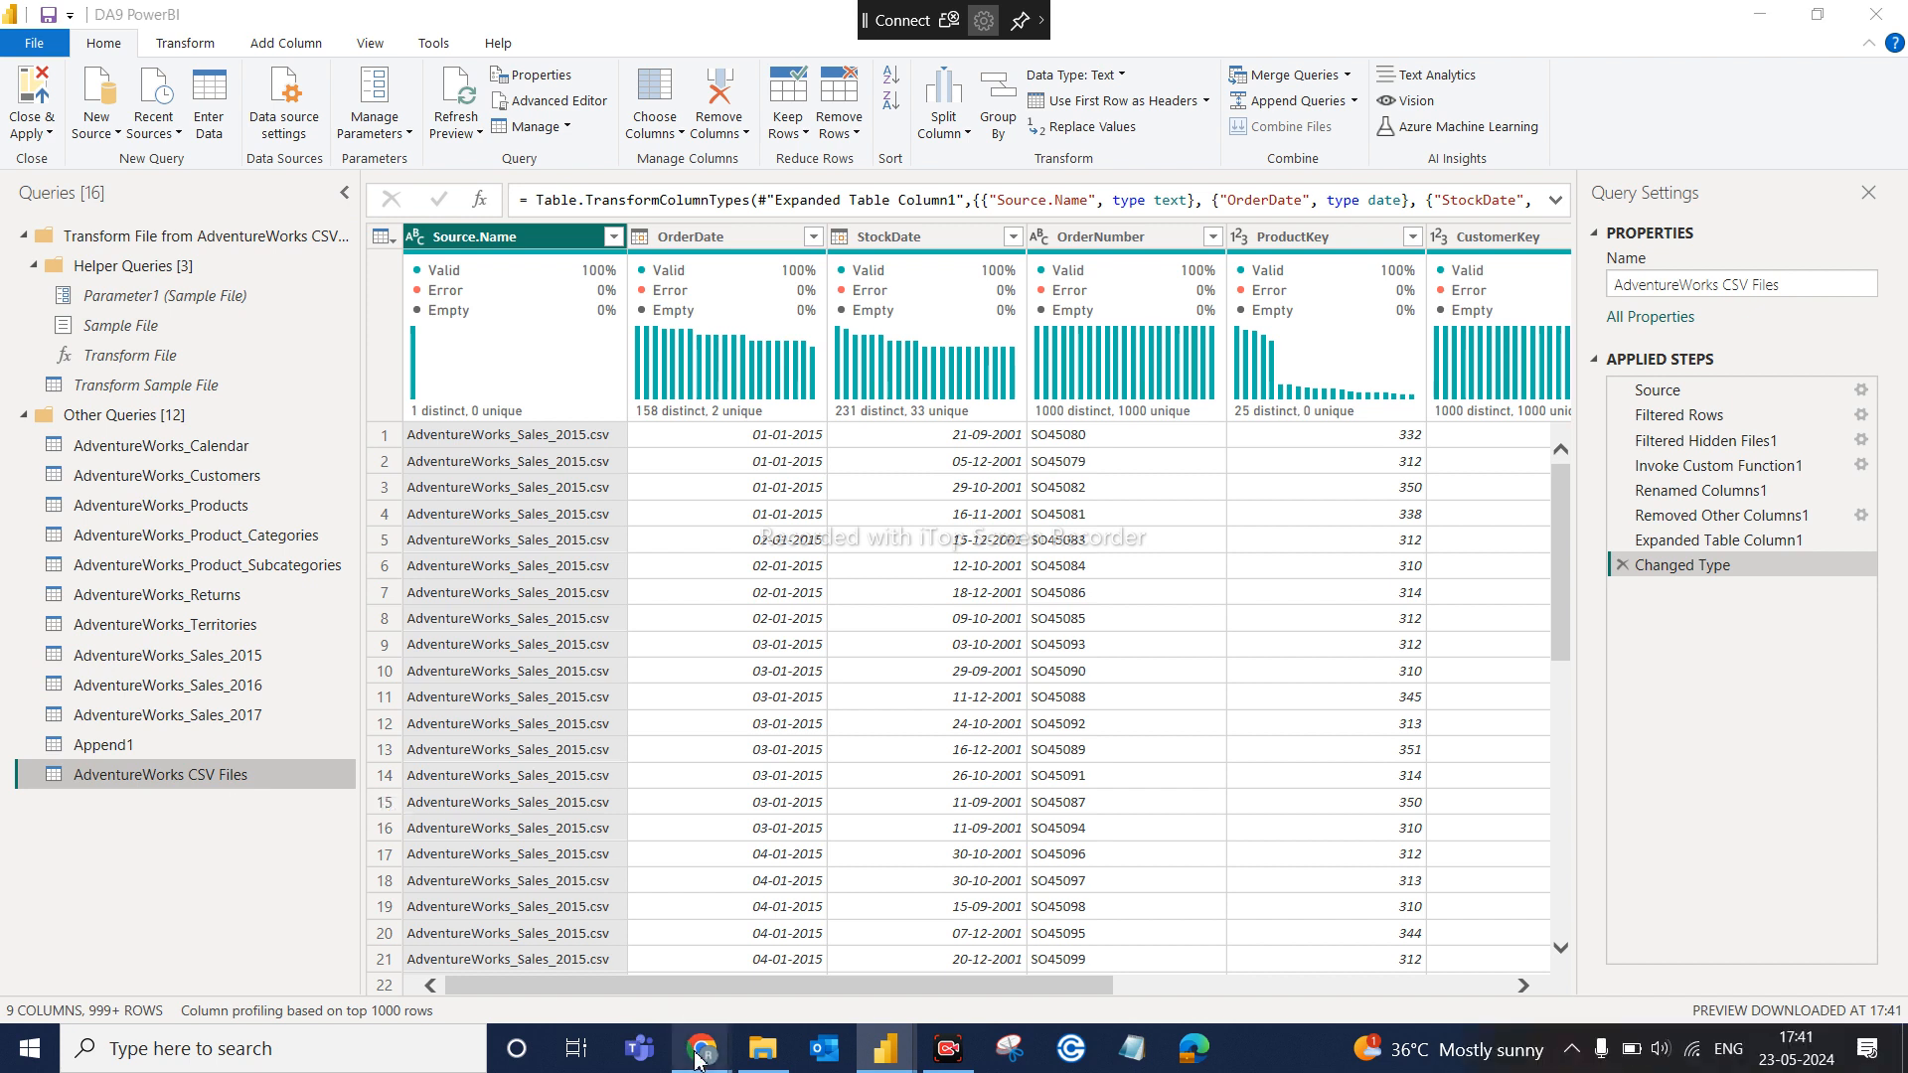
Switch to the Google Meet window, admit the waiting participant, and return to the Power Query Editor
{"action": "mouse_move", "coordinate": [702, 1046]}
{"action": "left_click", "coordinate": [612, 993]}
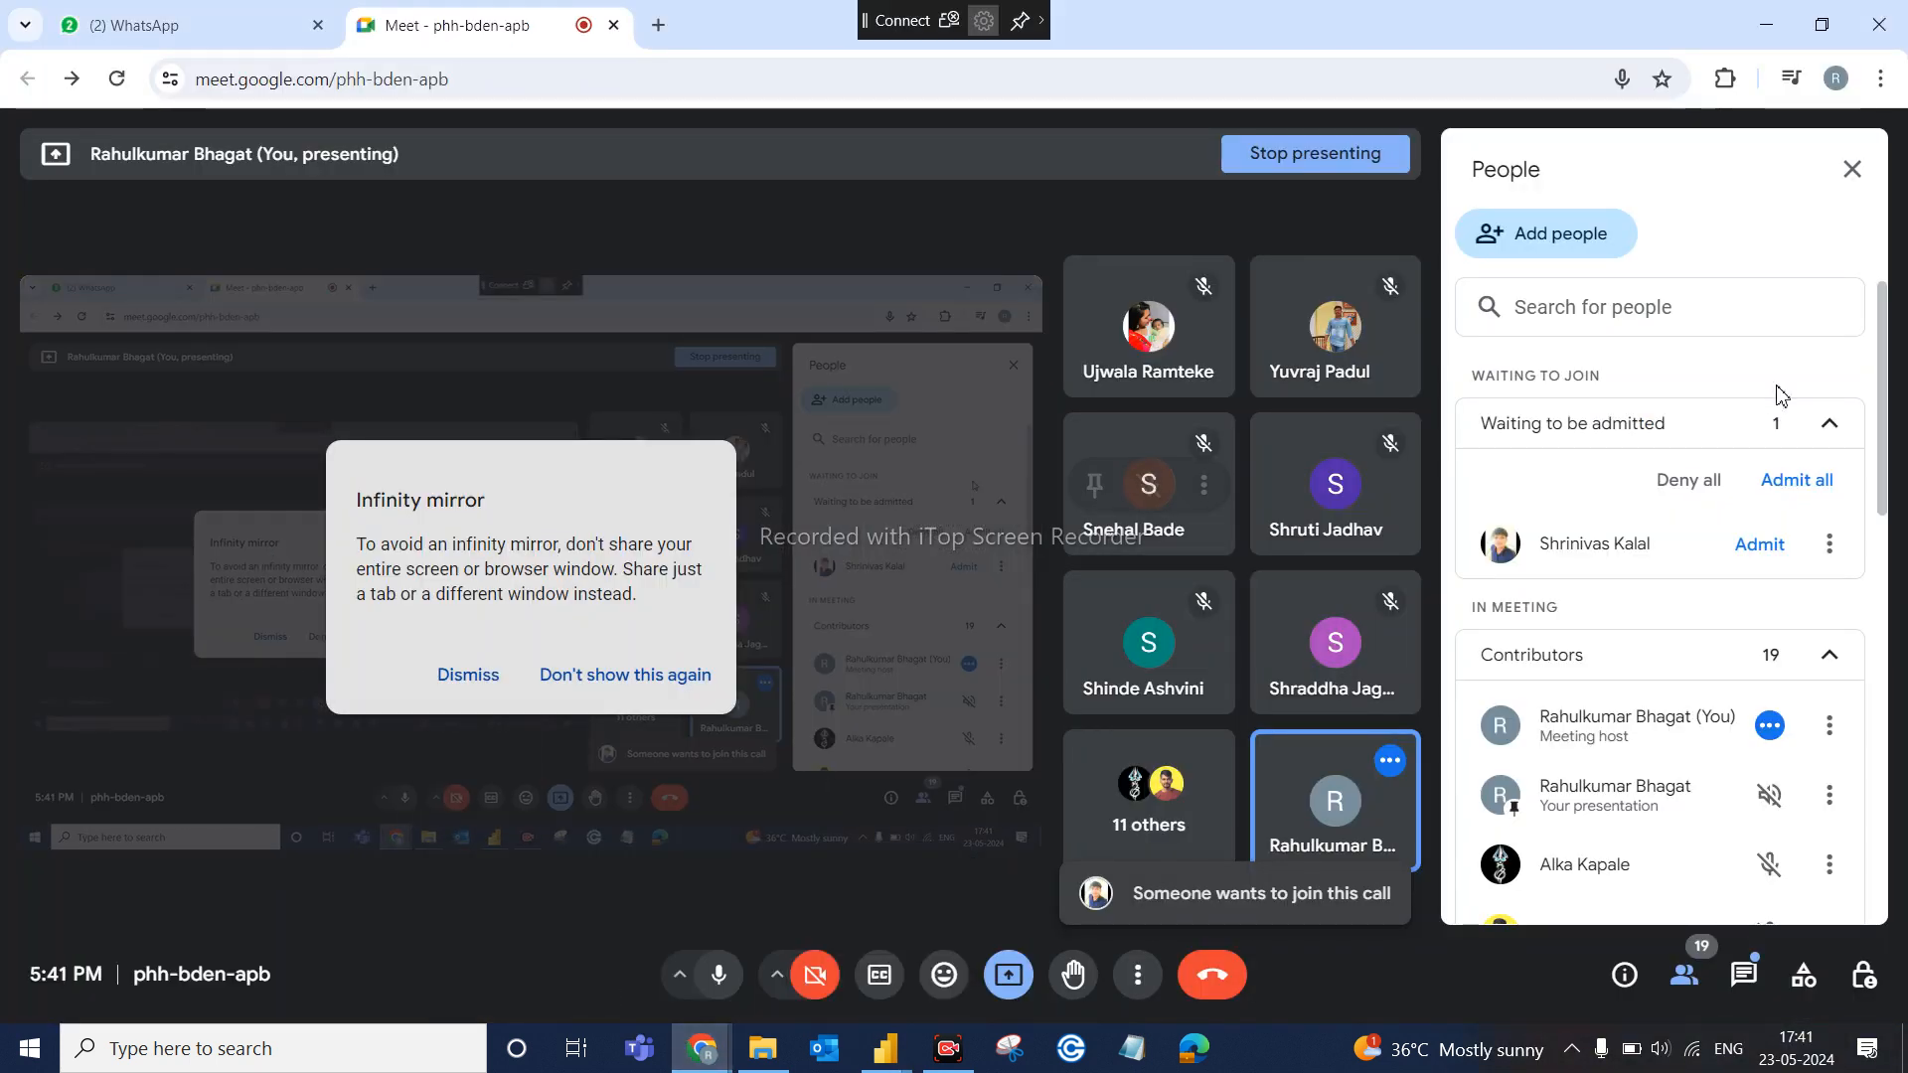
{"action": "left_click", "coordinate": [1747, 546]}
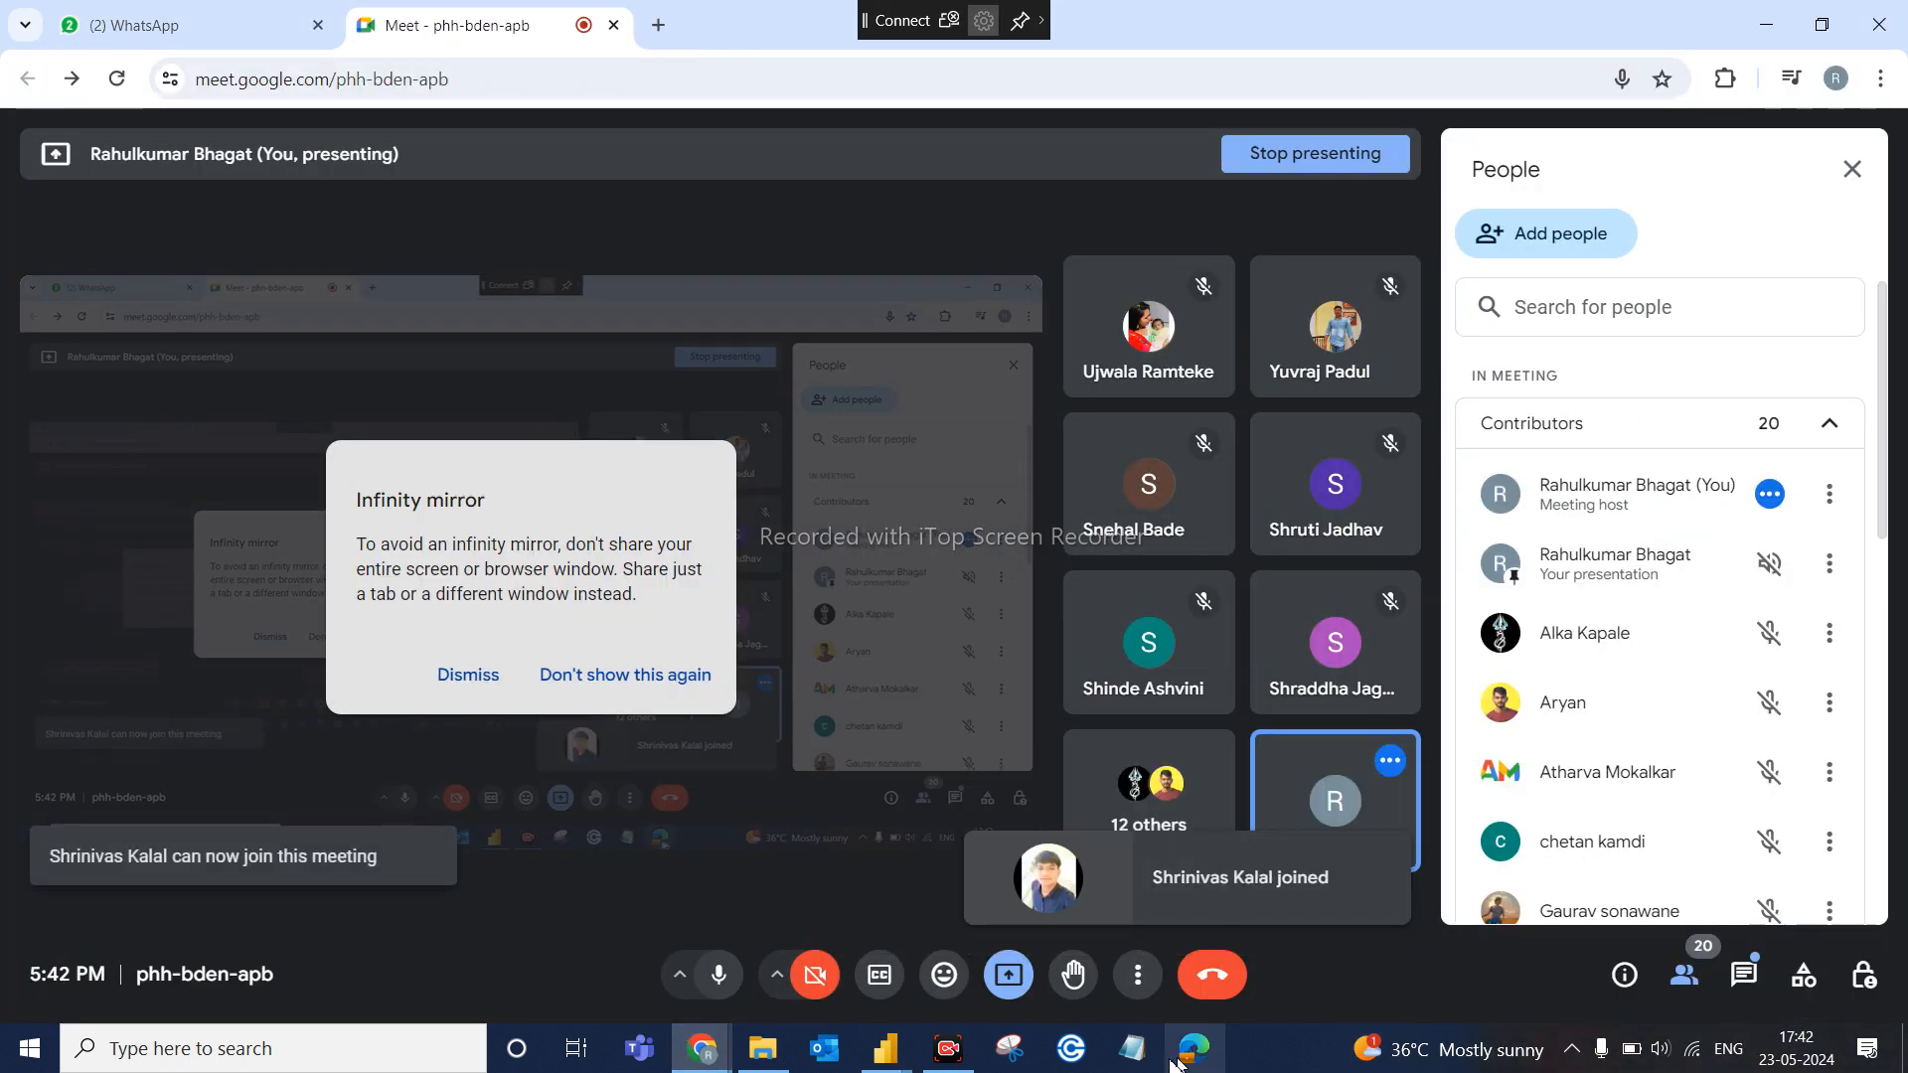
{"action": "mouse_move", "coordinate": [907, 1063]}
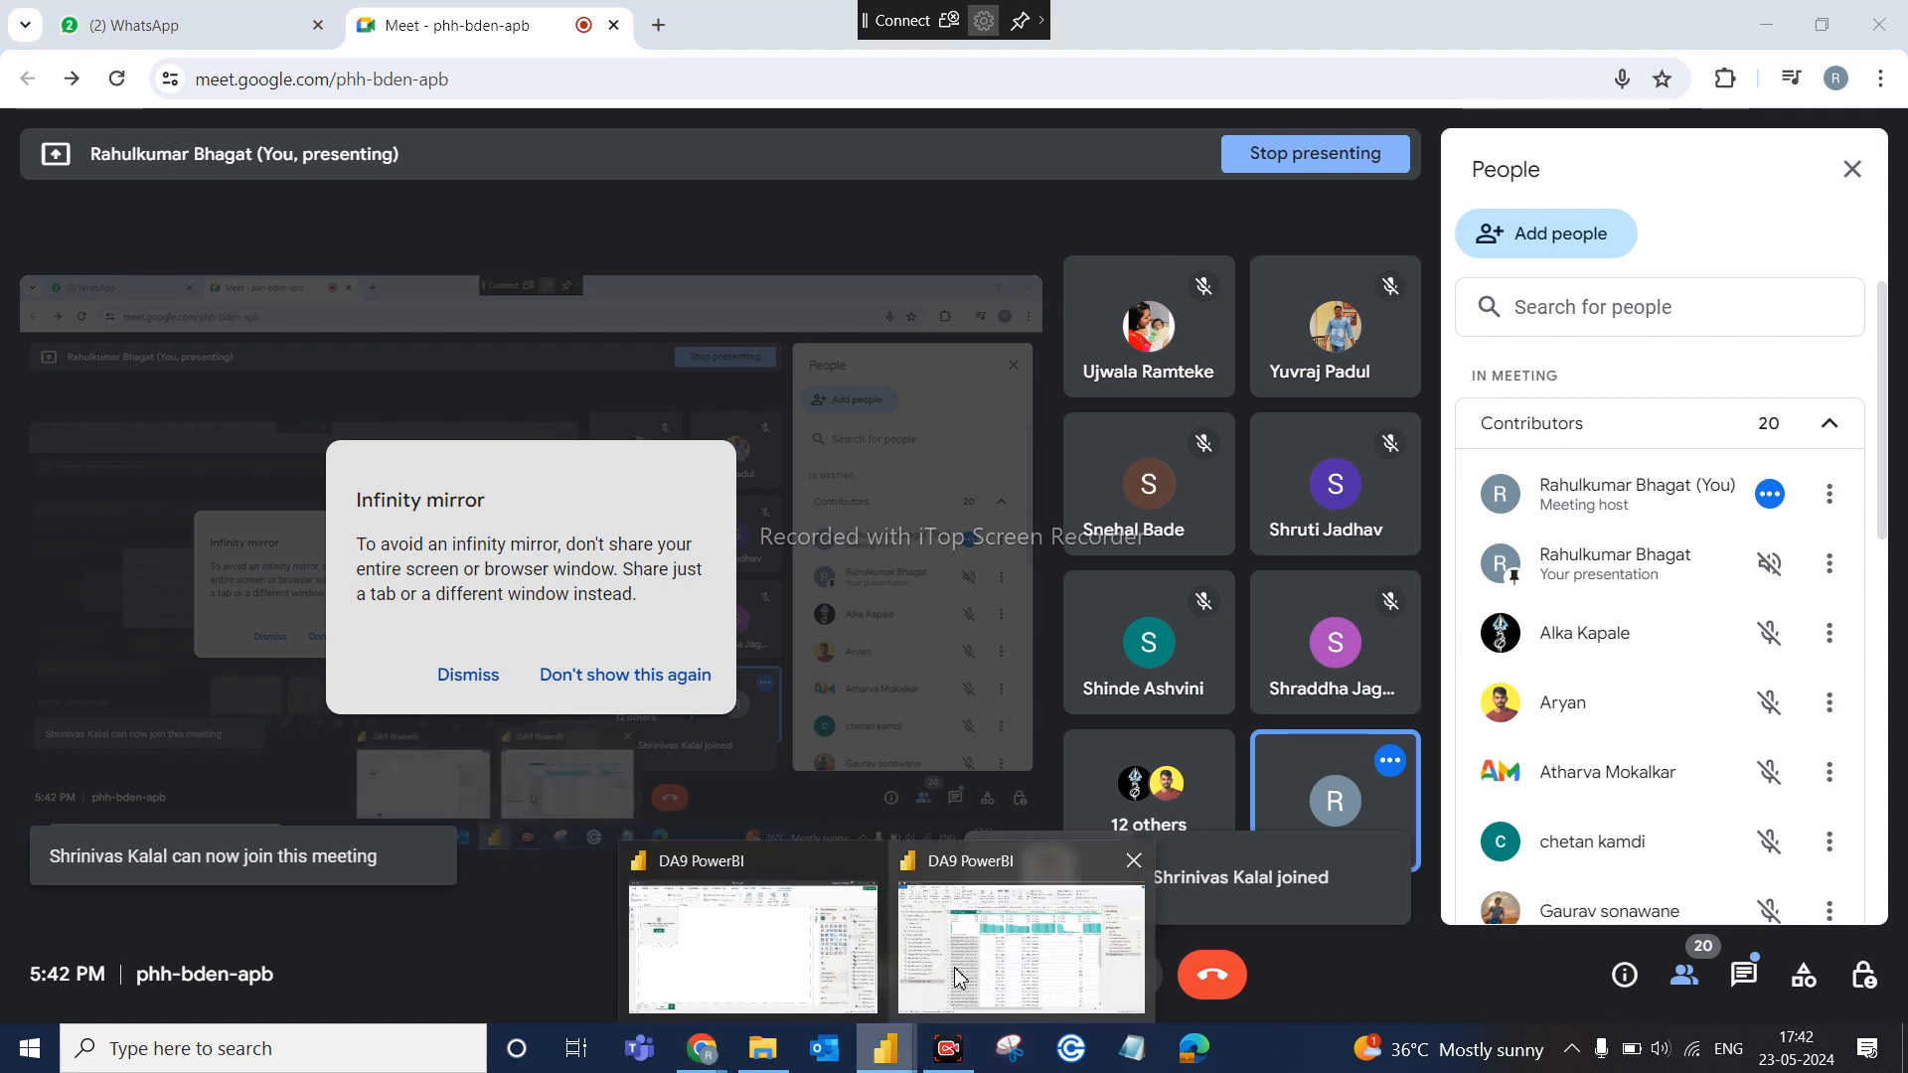
{"action": "left_click", "coordinate": [1023, 934]}
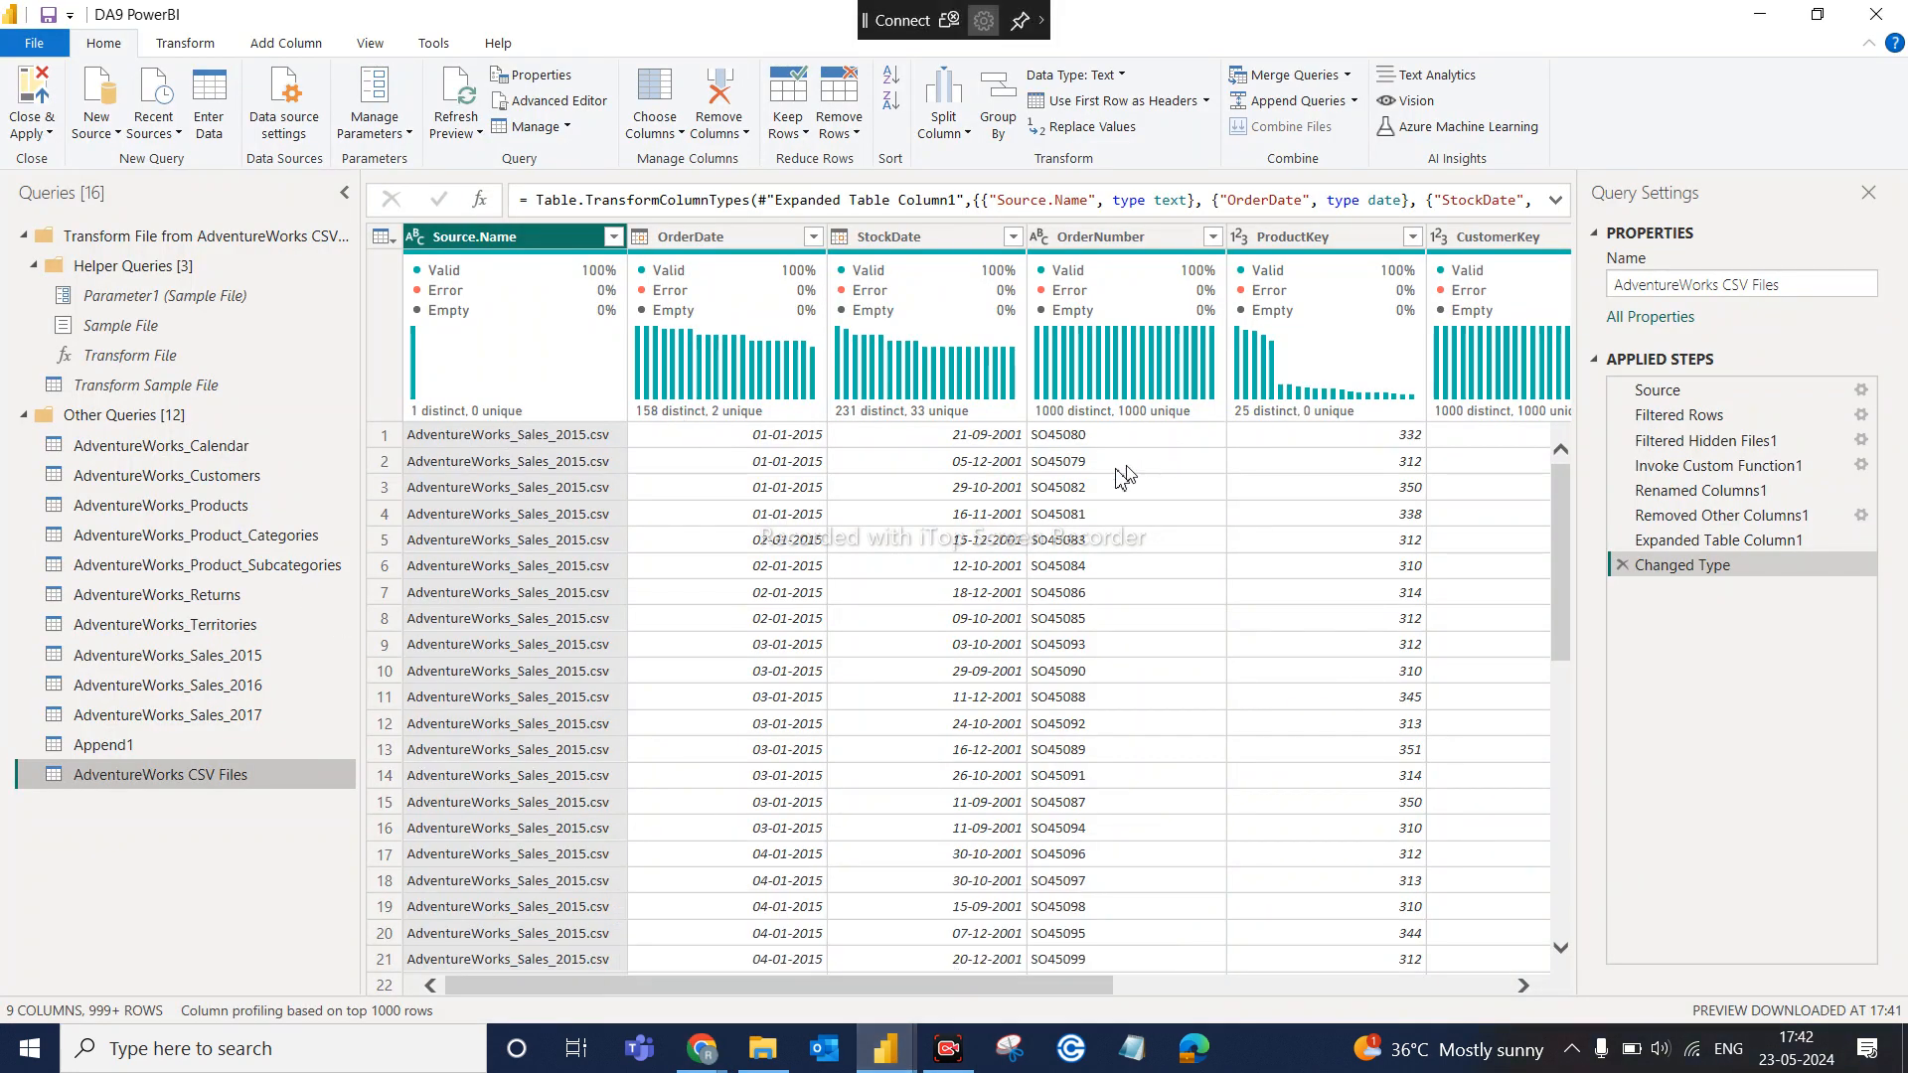
Look across the combined table's columns and remove the Source.Name column
{"action": "left_click_drag", "start_coordinate": [899, 976], "coordinate": [1401, 952]}
{"action": "left_click_drag", "start_coordinate": [1274, 958], "coordinate": [878, 974]}
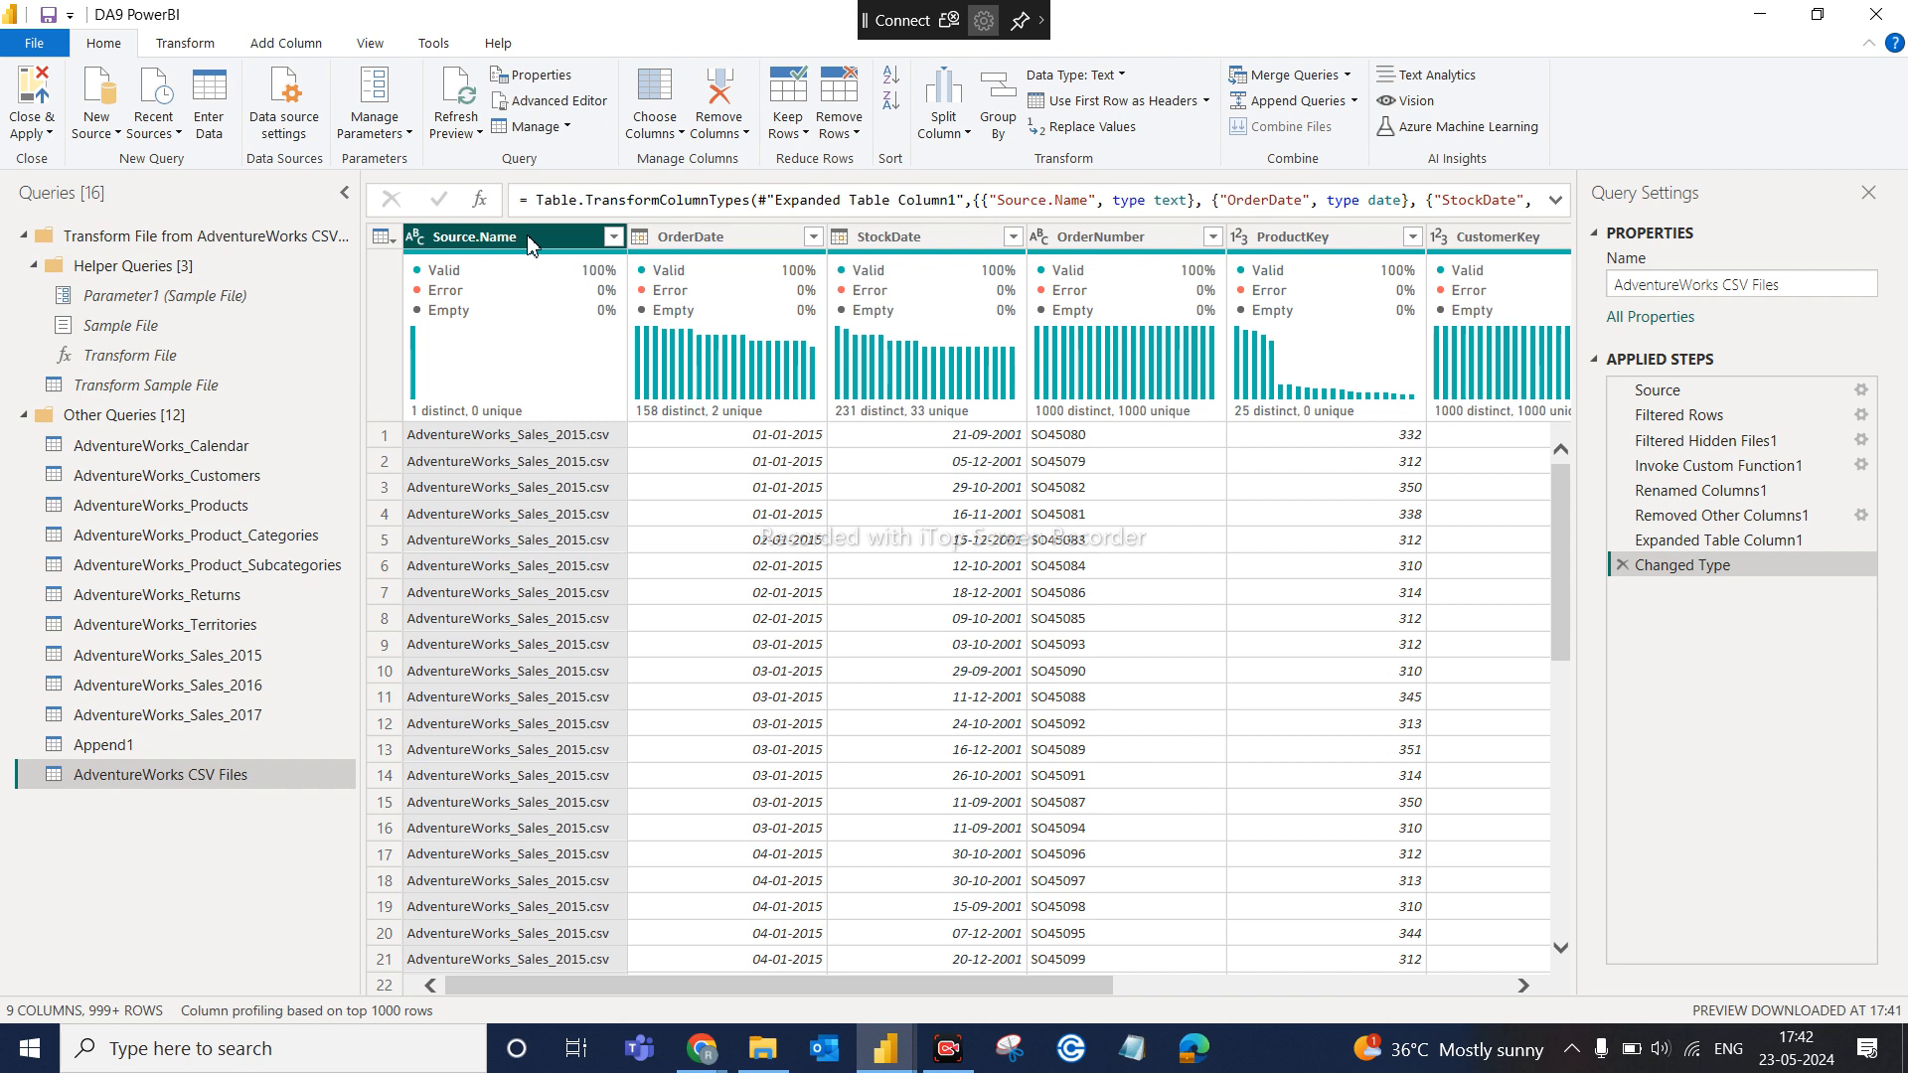
{"action": "right_click", "coordinate": [554, 244]}
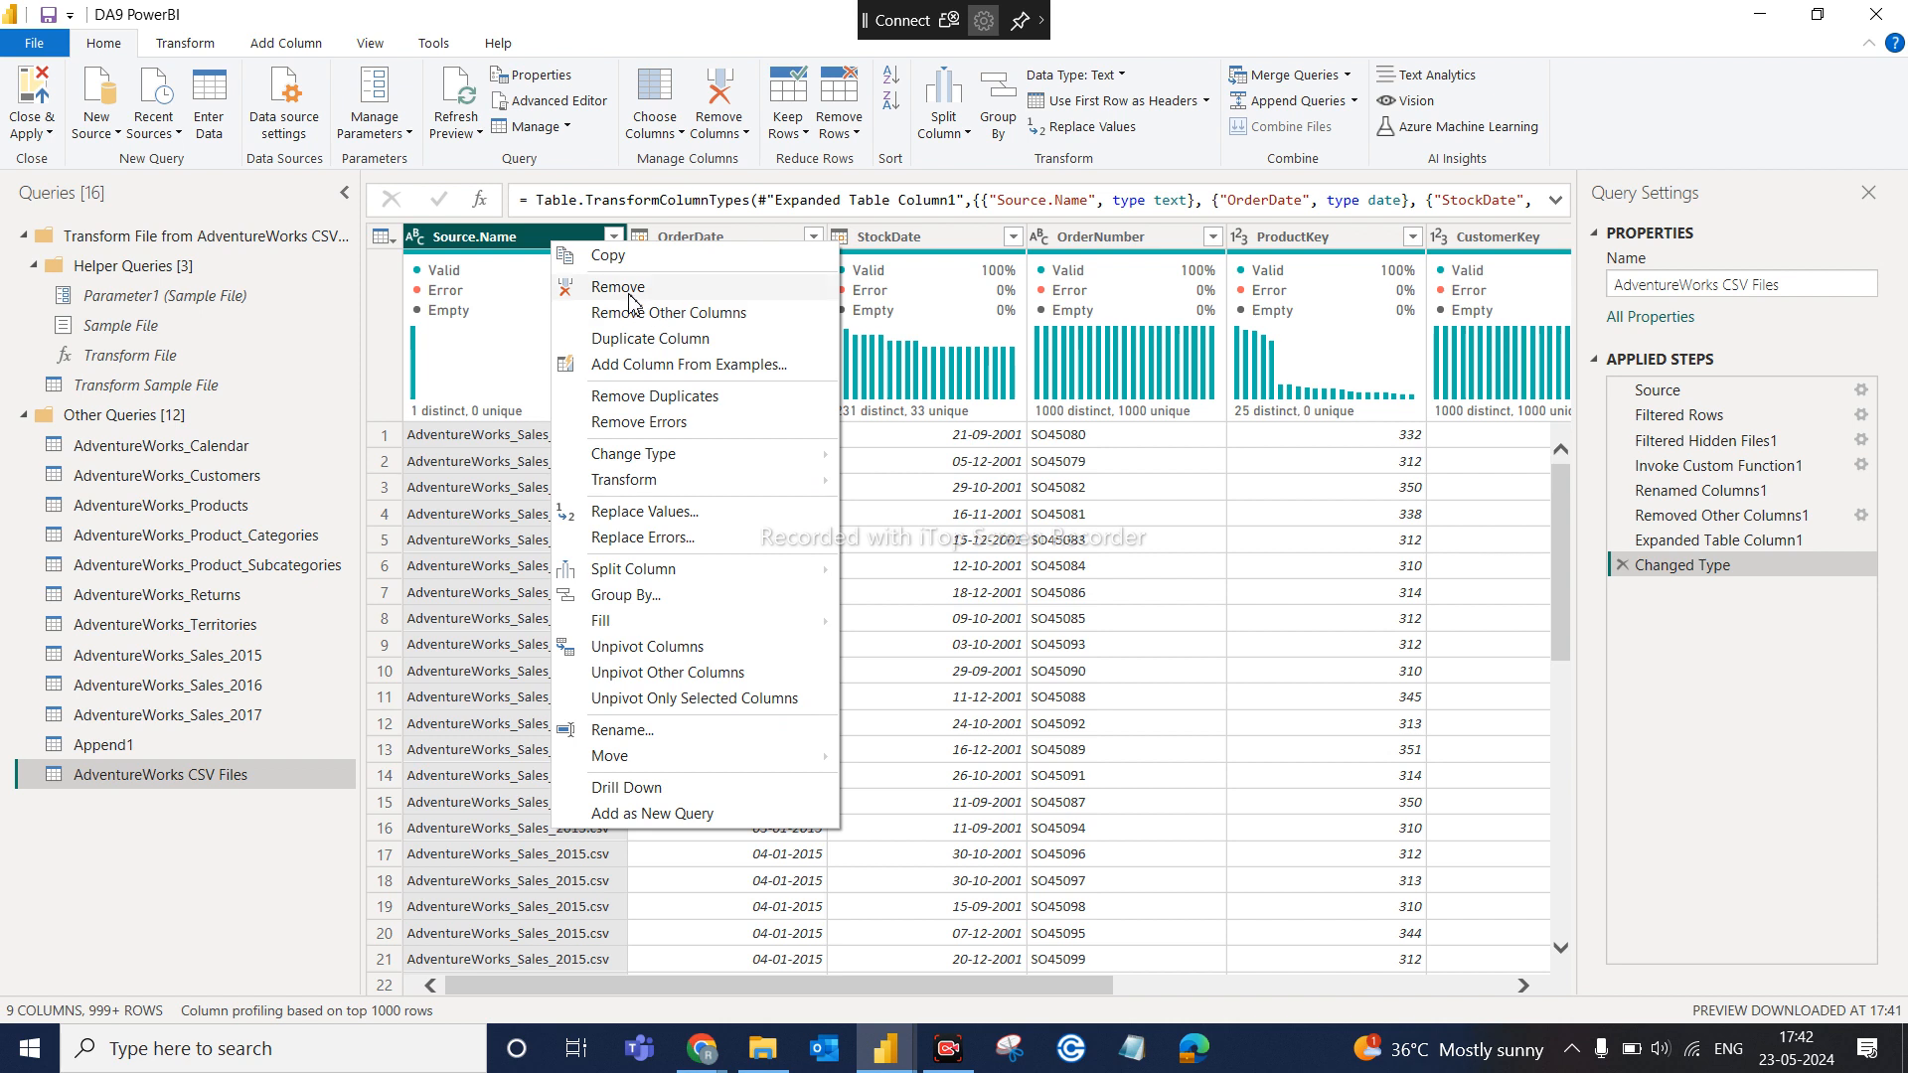
{"action": "left_click", "coordinate": [629, 289]}
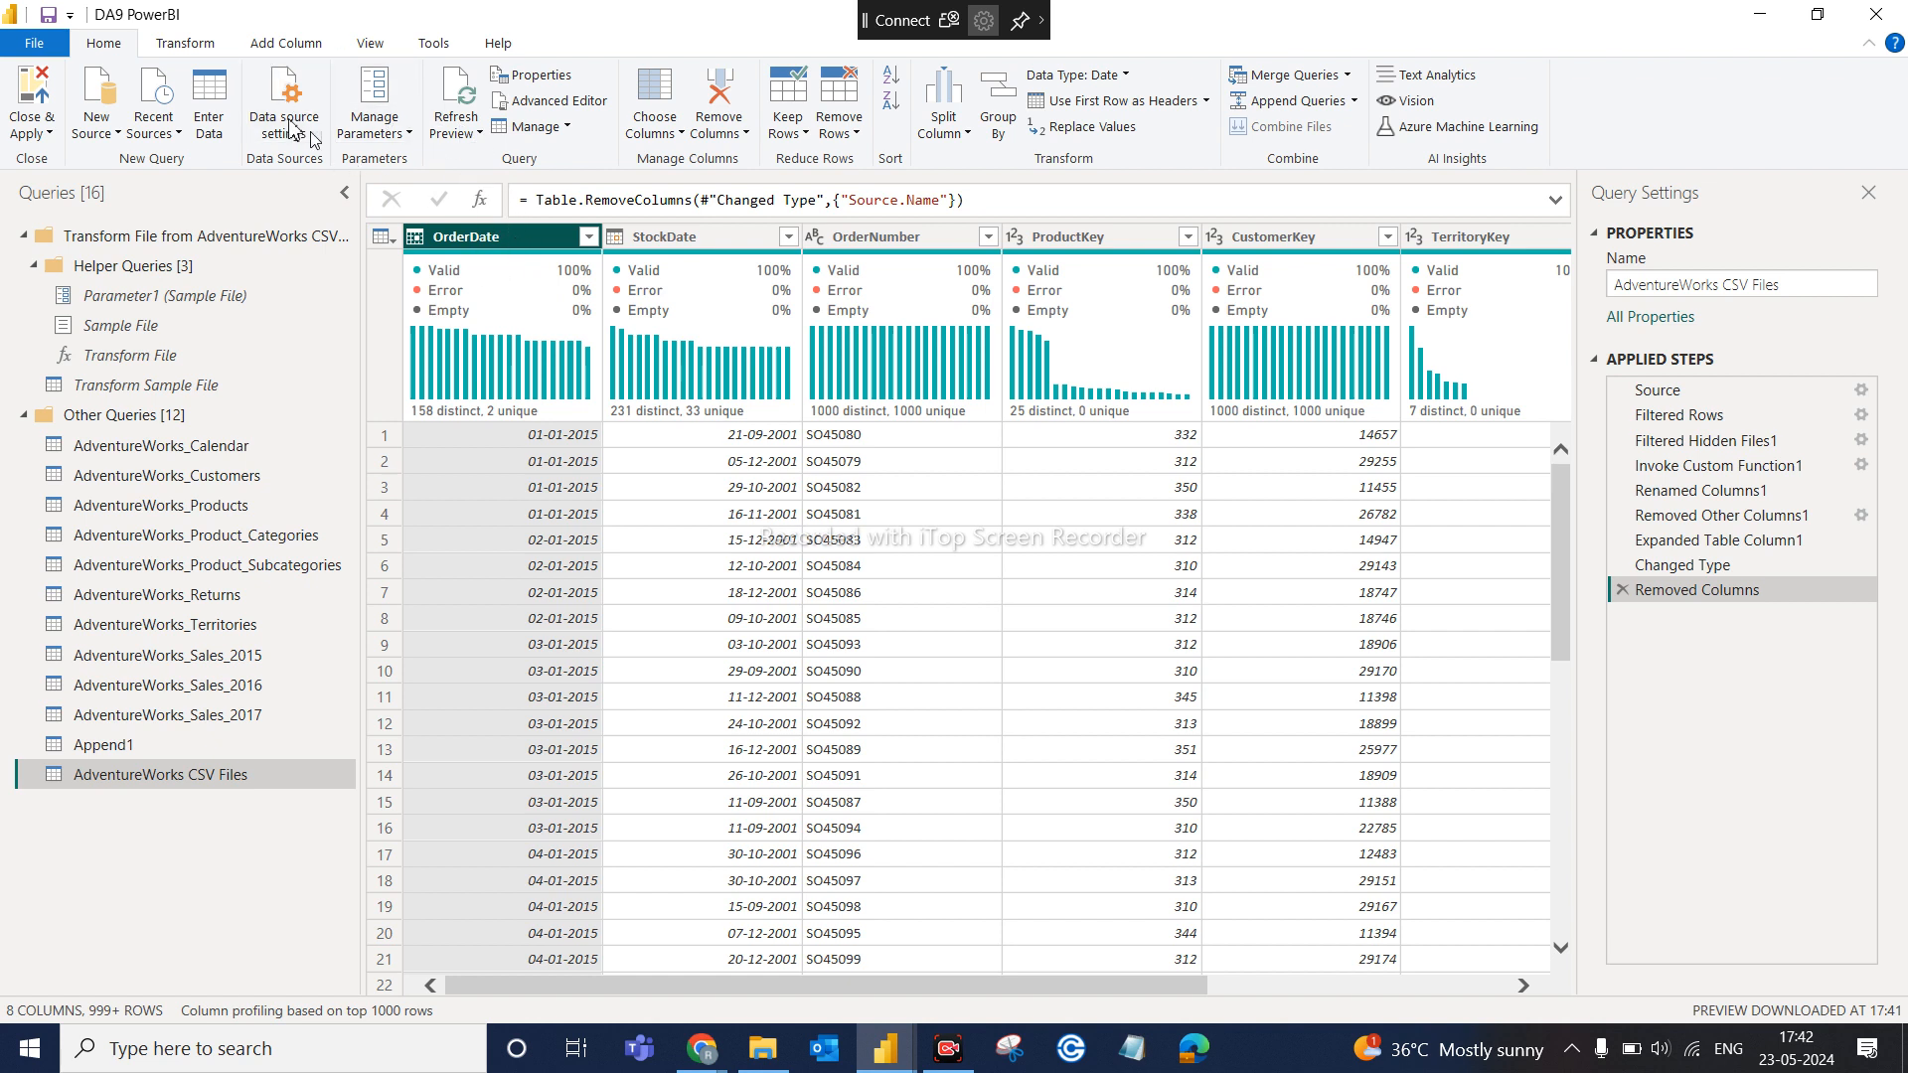
Add a Year column extracted from the OrderDate column of the combined sales query
{"action": "left_click", "coordinate": [288, 44]}
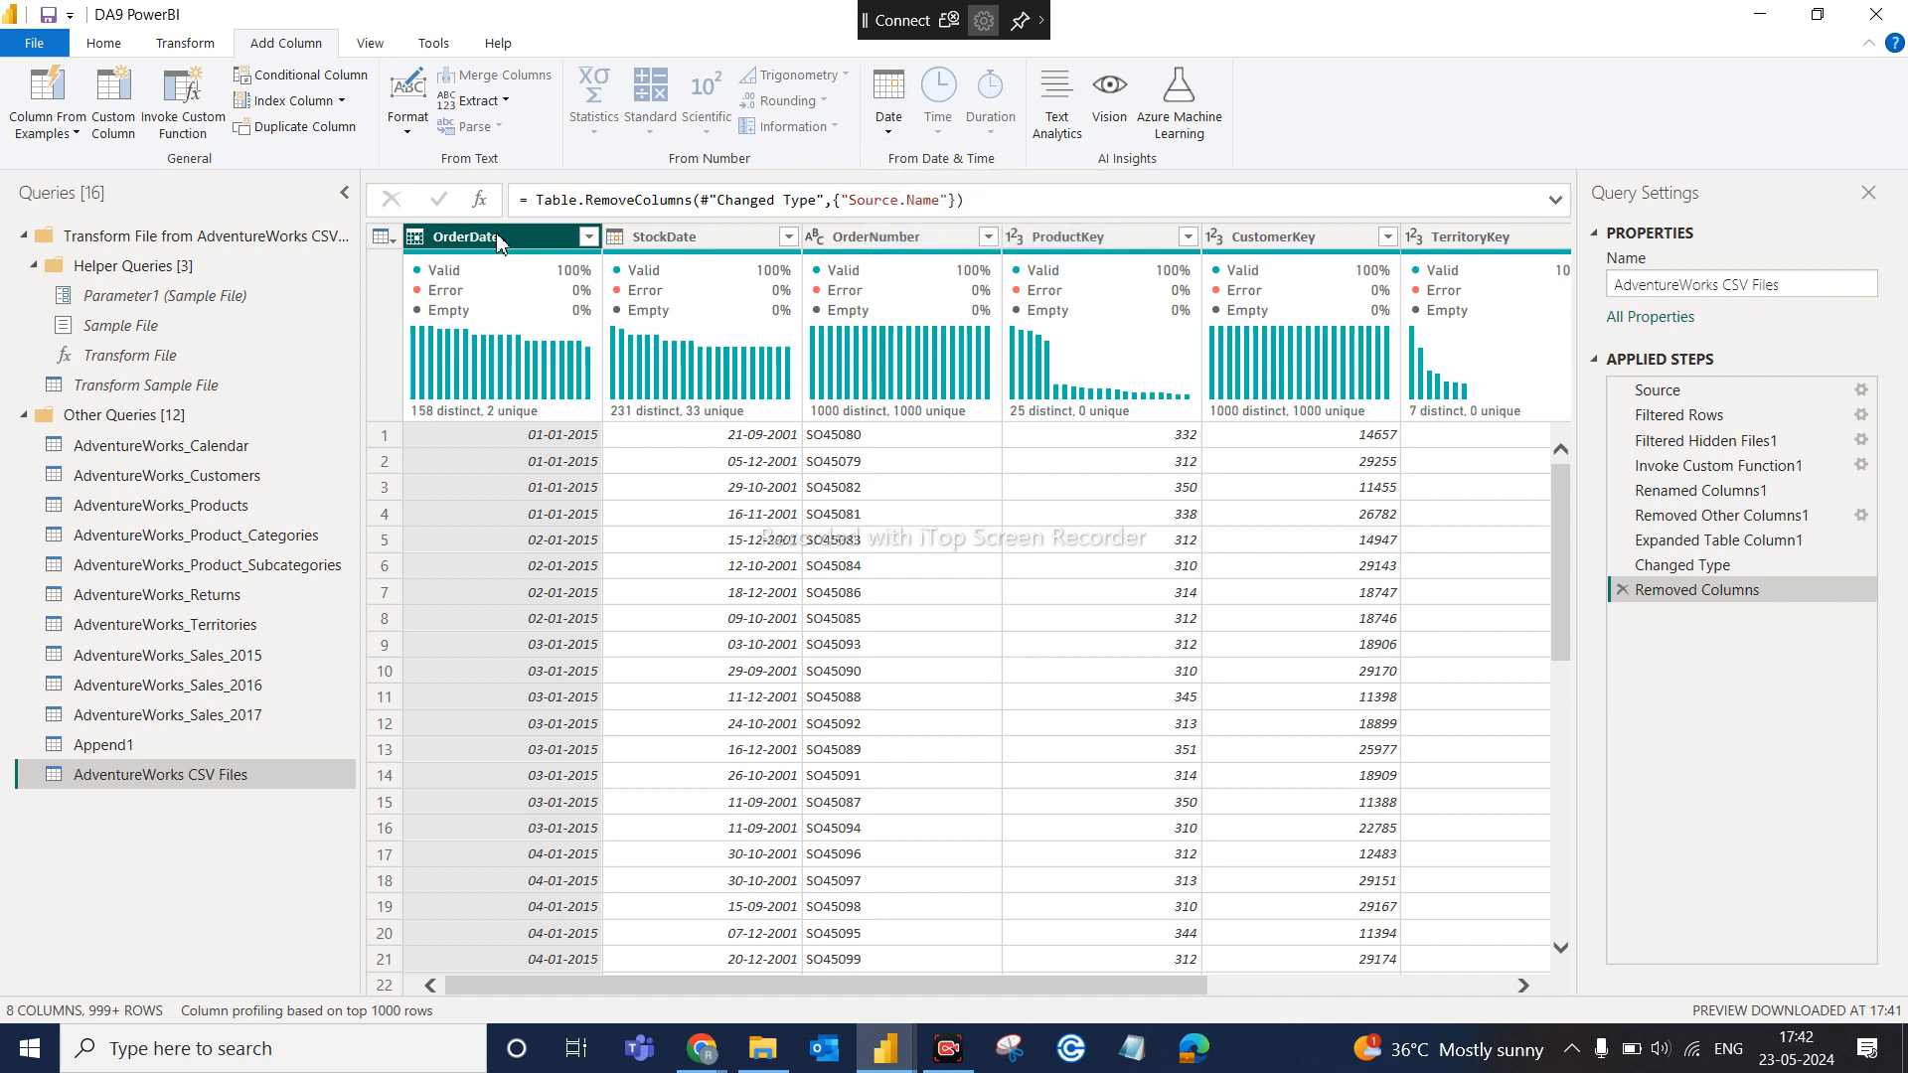
{"action": "left_click", "coordinate": [890, 141]}
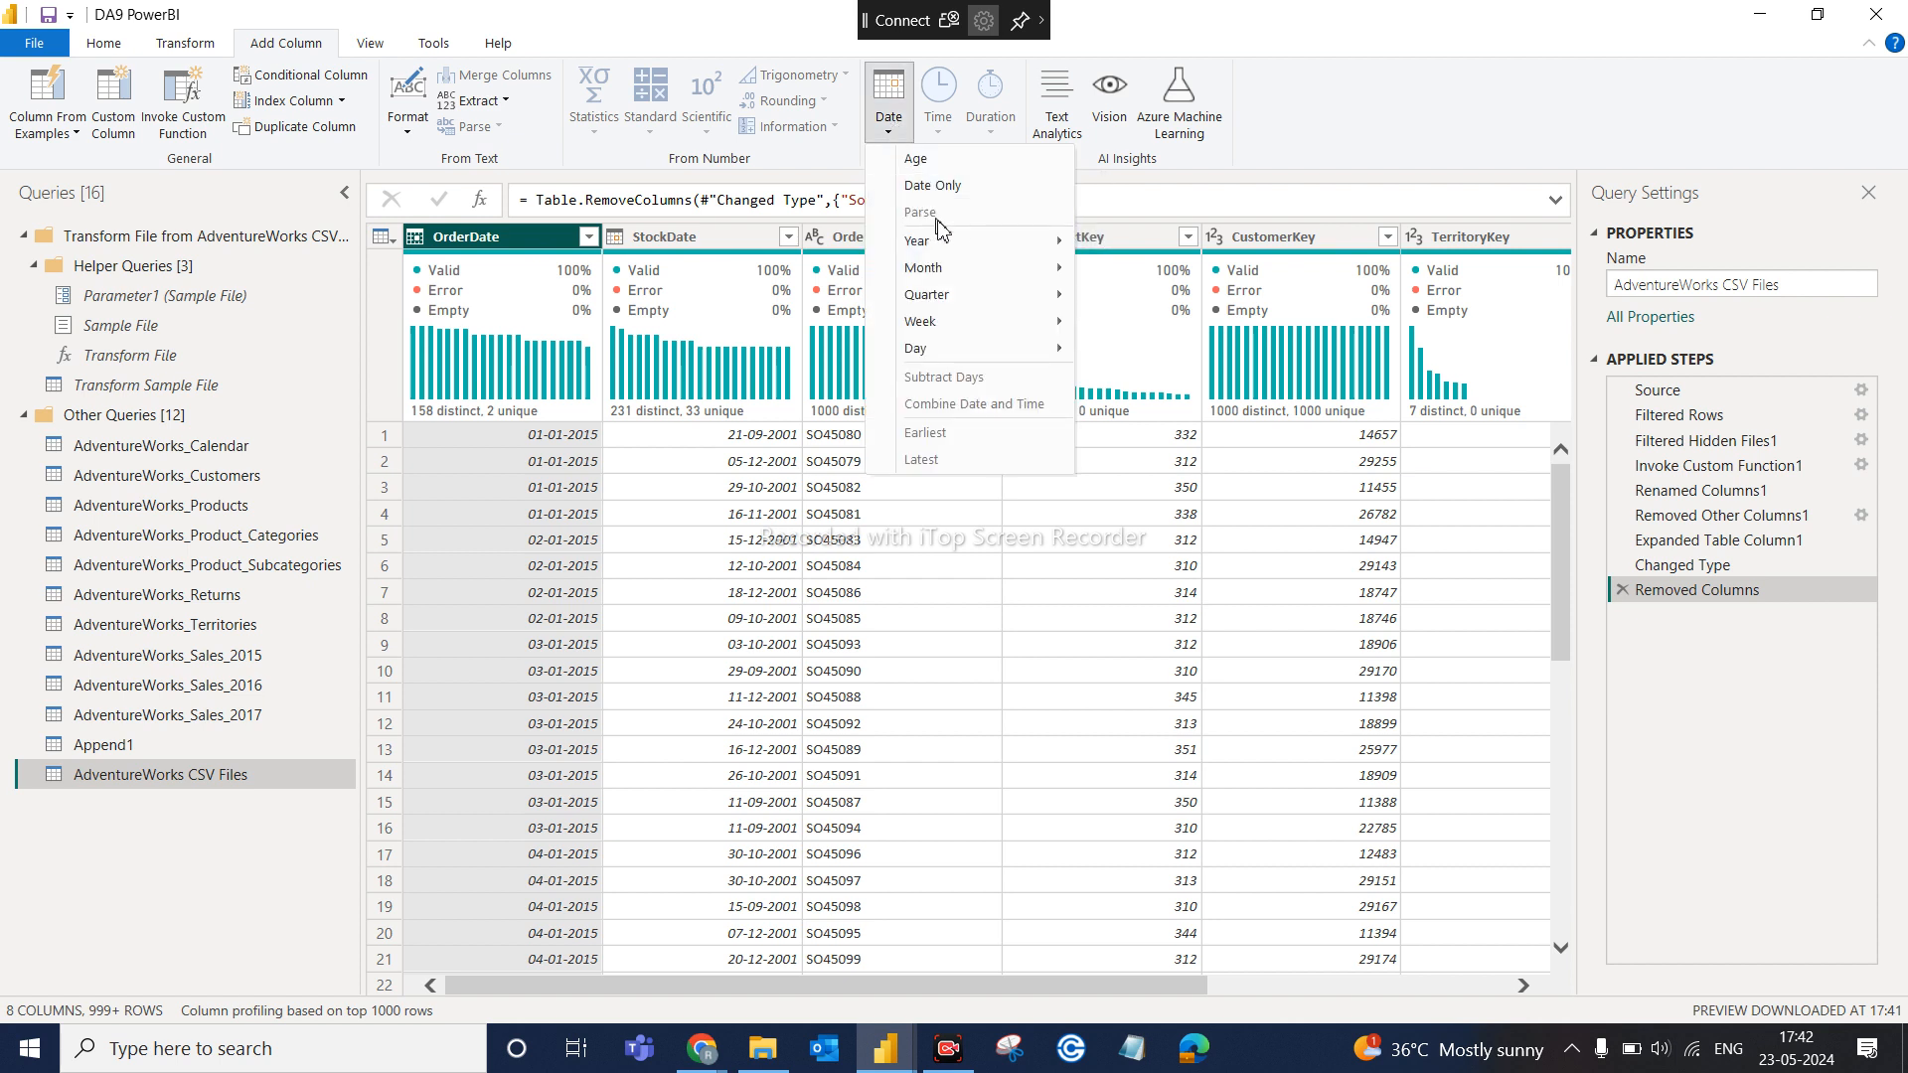
{"action": "mouse_move", "coordinate": [971, 245]}
{"action": "left_click", "coordinate": [1138, 245]}
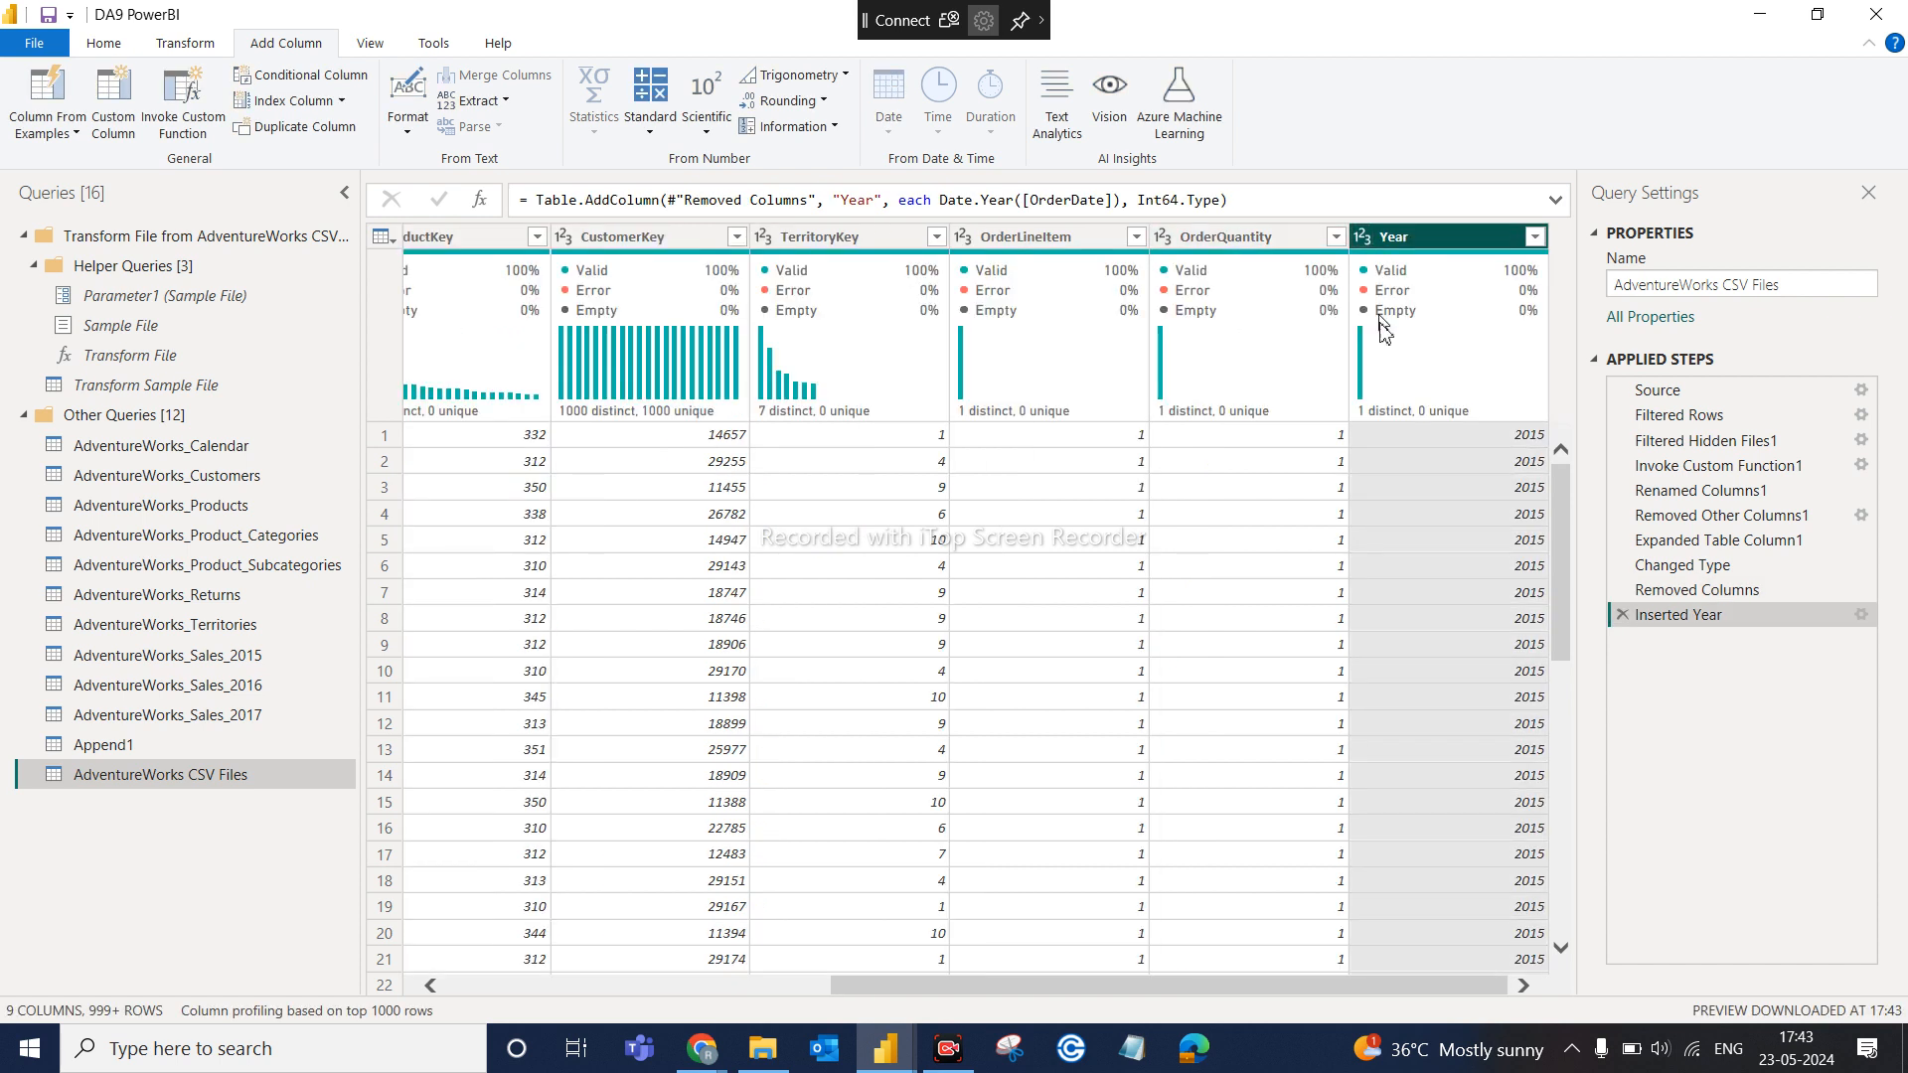
Load the complete list of years in the Year column's filter to check which years the combined data contains
{"action": "left_click", "coordinate": [1536, 238]}
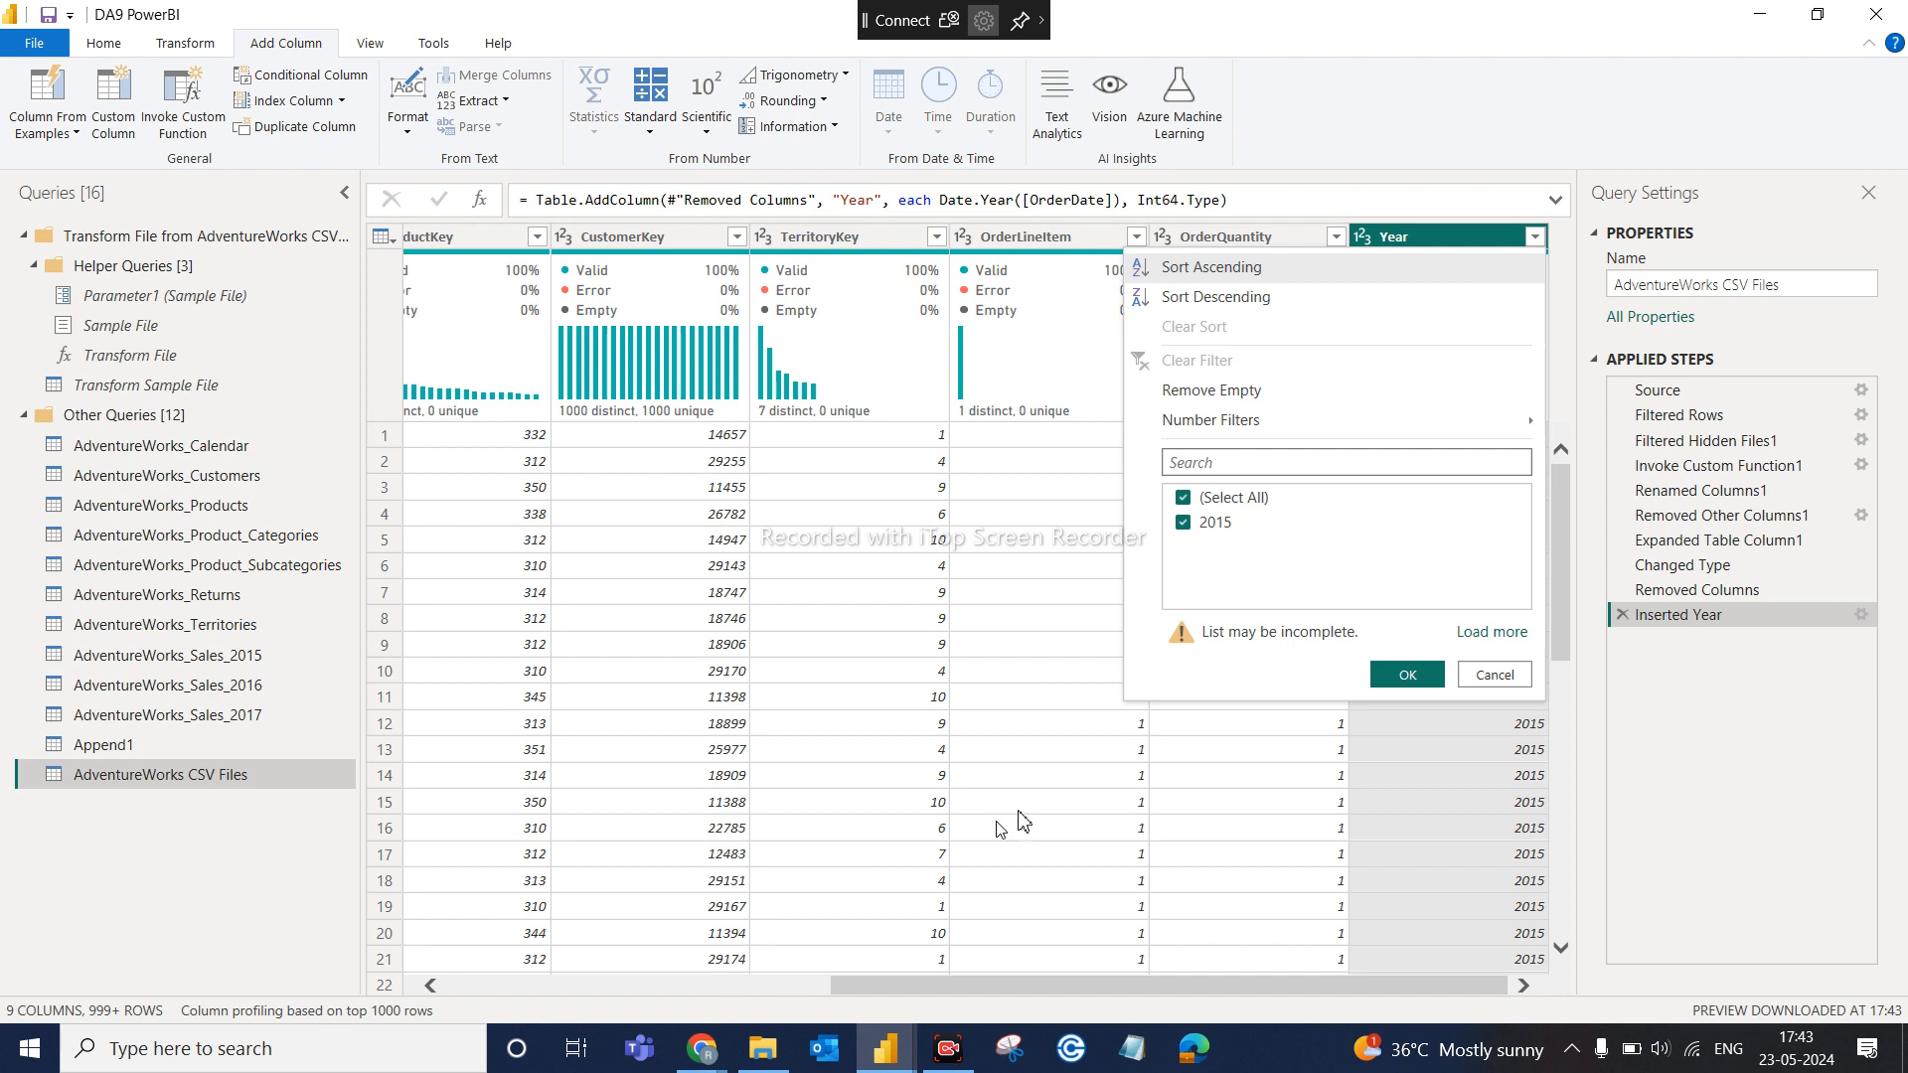
{"action": "left_click", "coordinate": [1470, 633]}
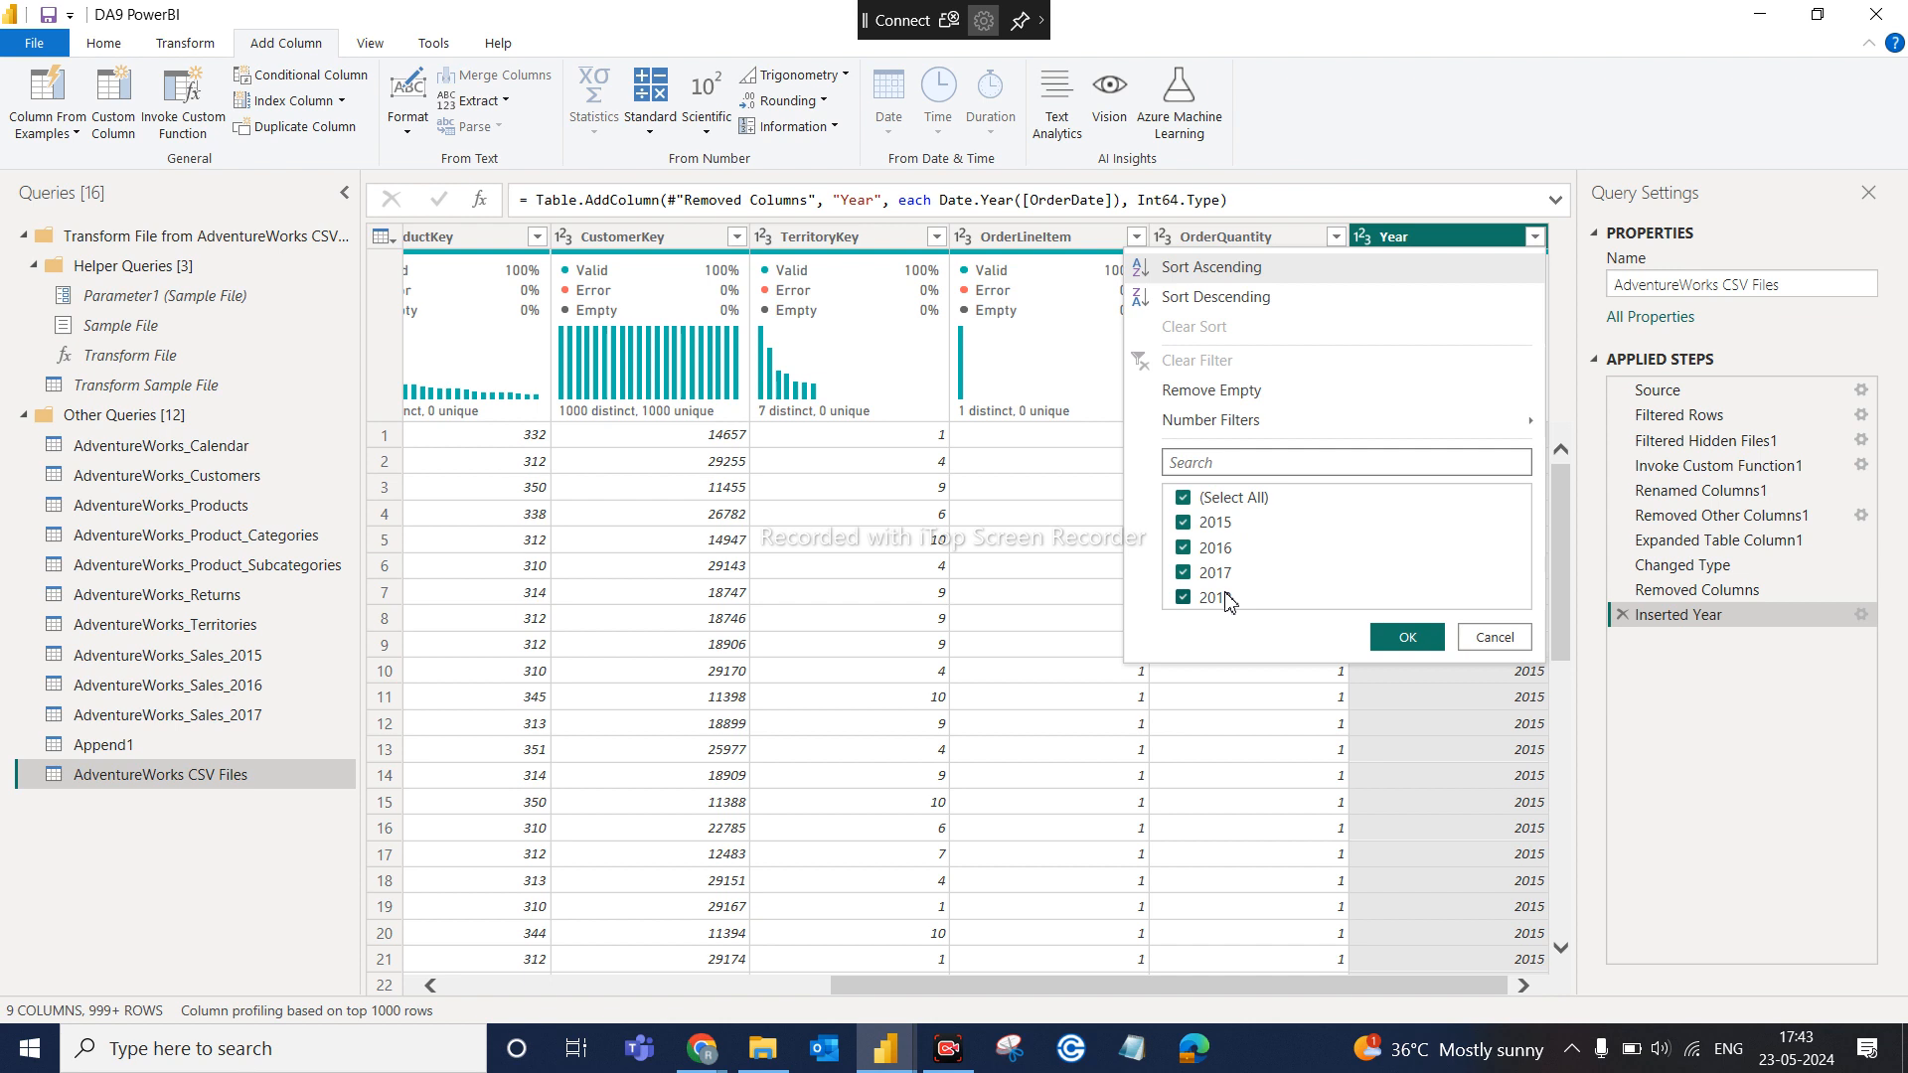
Switch to the Google Meet window, admit the waiting participant, and return to the Power Query Editor
{"action": "left_click", "coordinate": [747, 1059]}
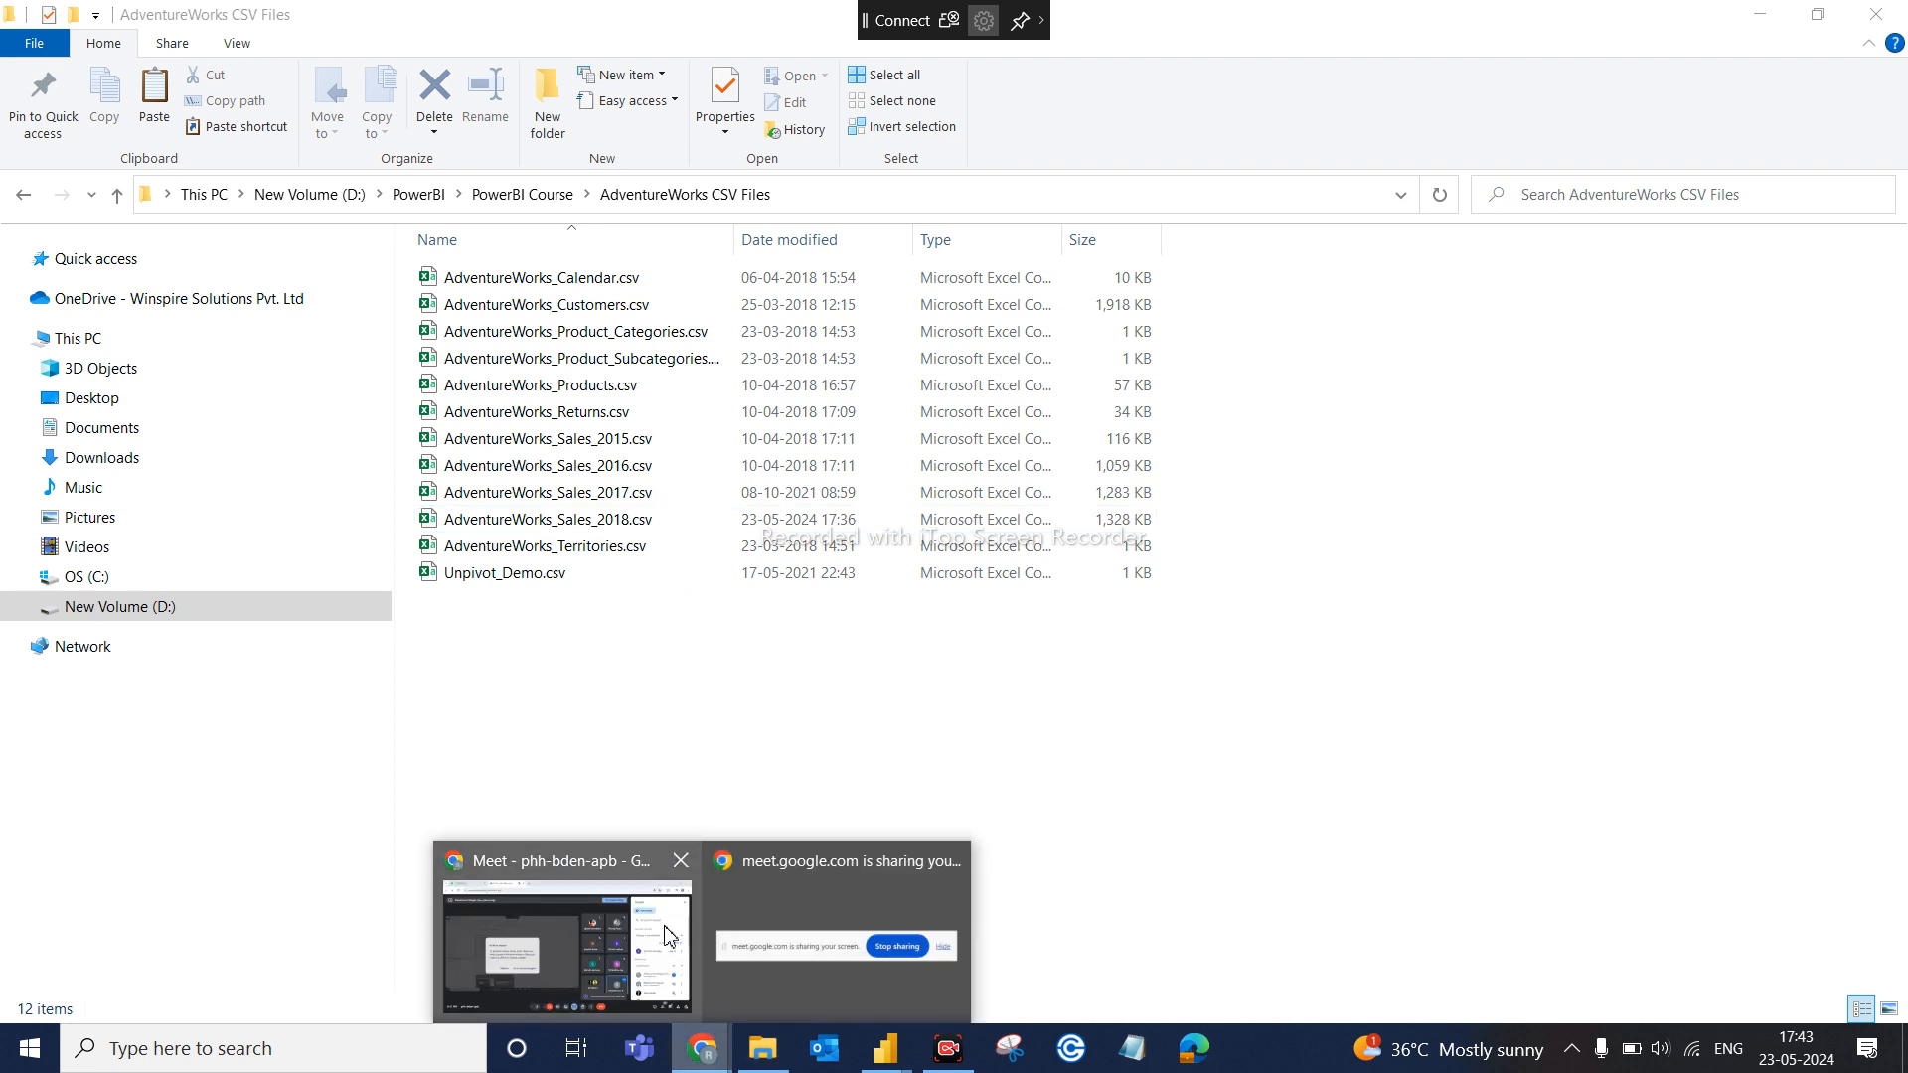
{"action": "left_click", "coordinate": [668, 937]}
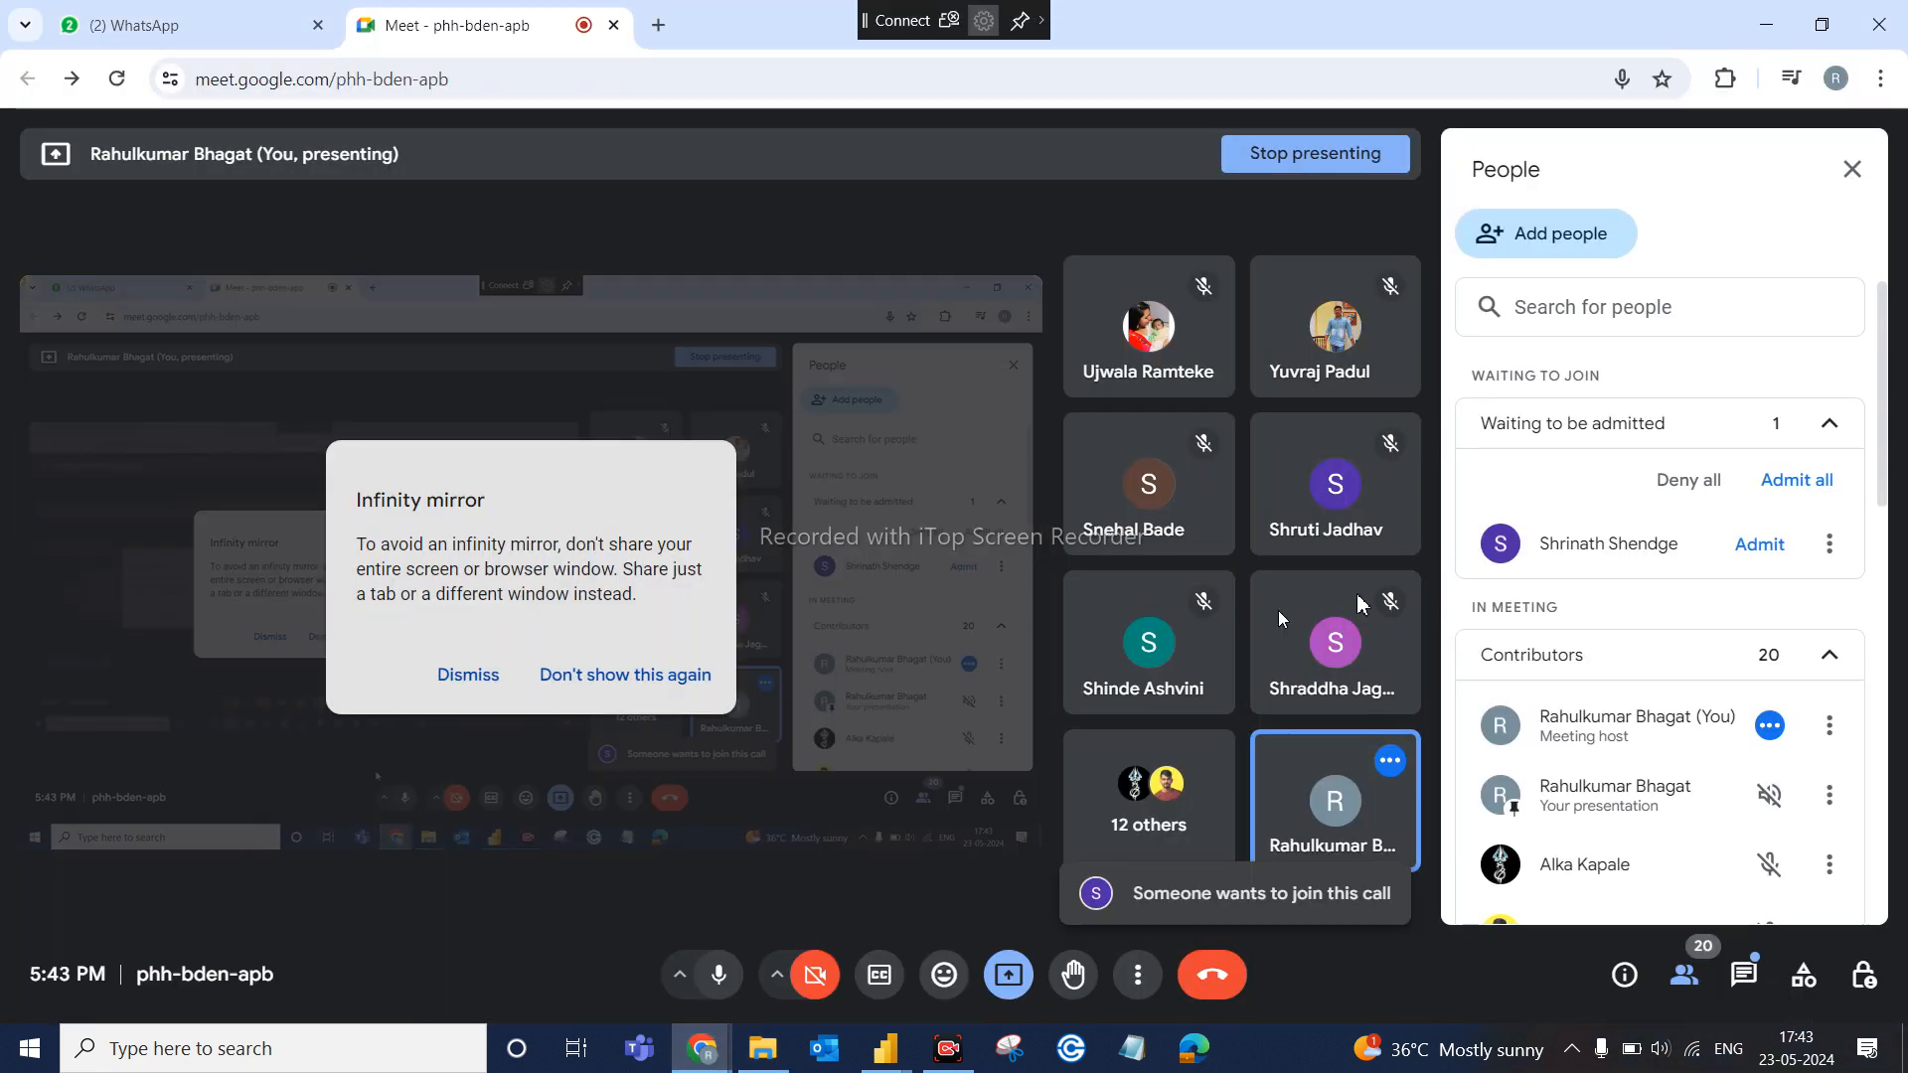
{"action": "left_click", "coordinate": [1761, 546]}
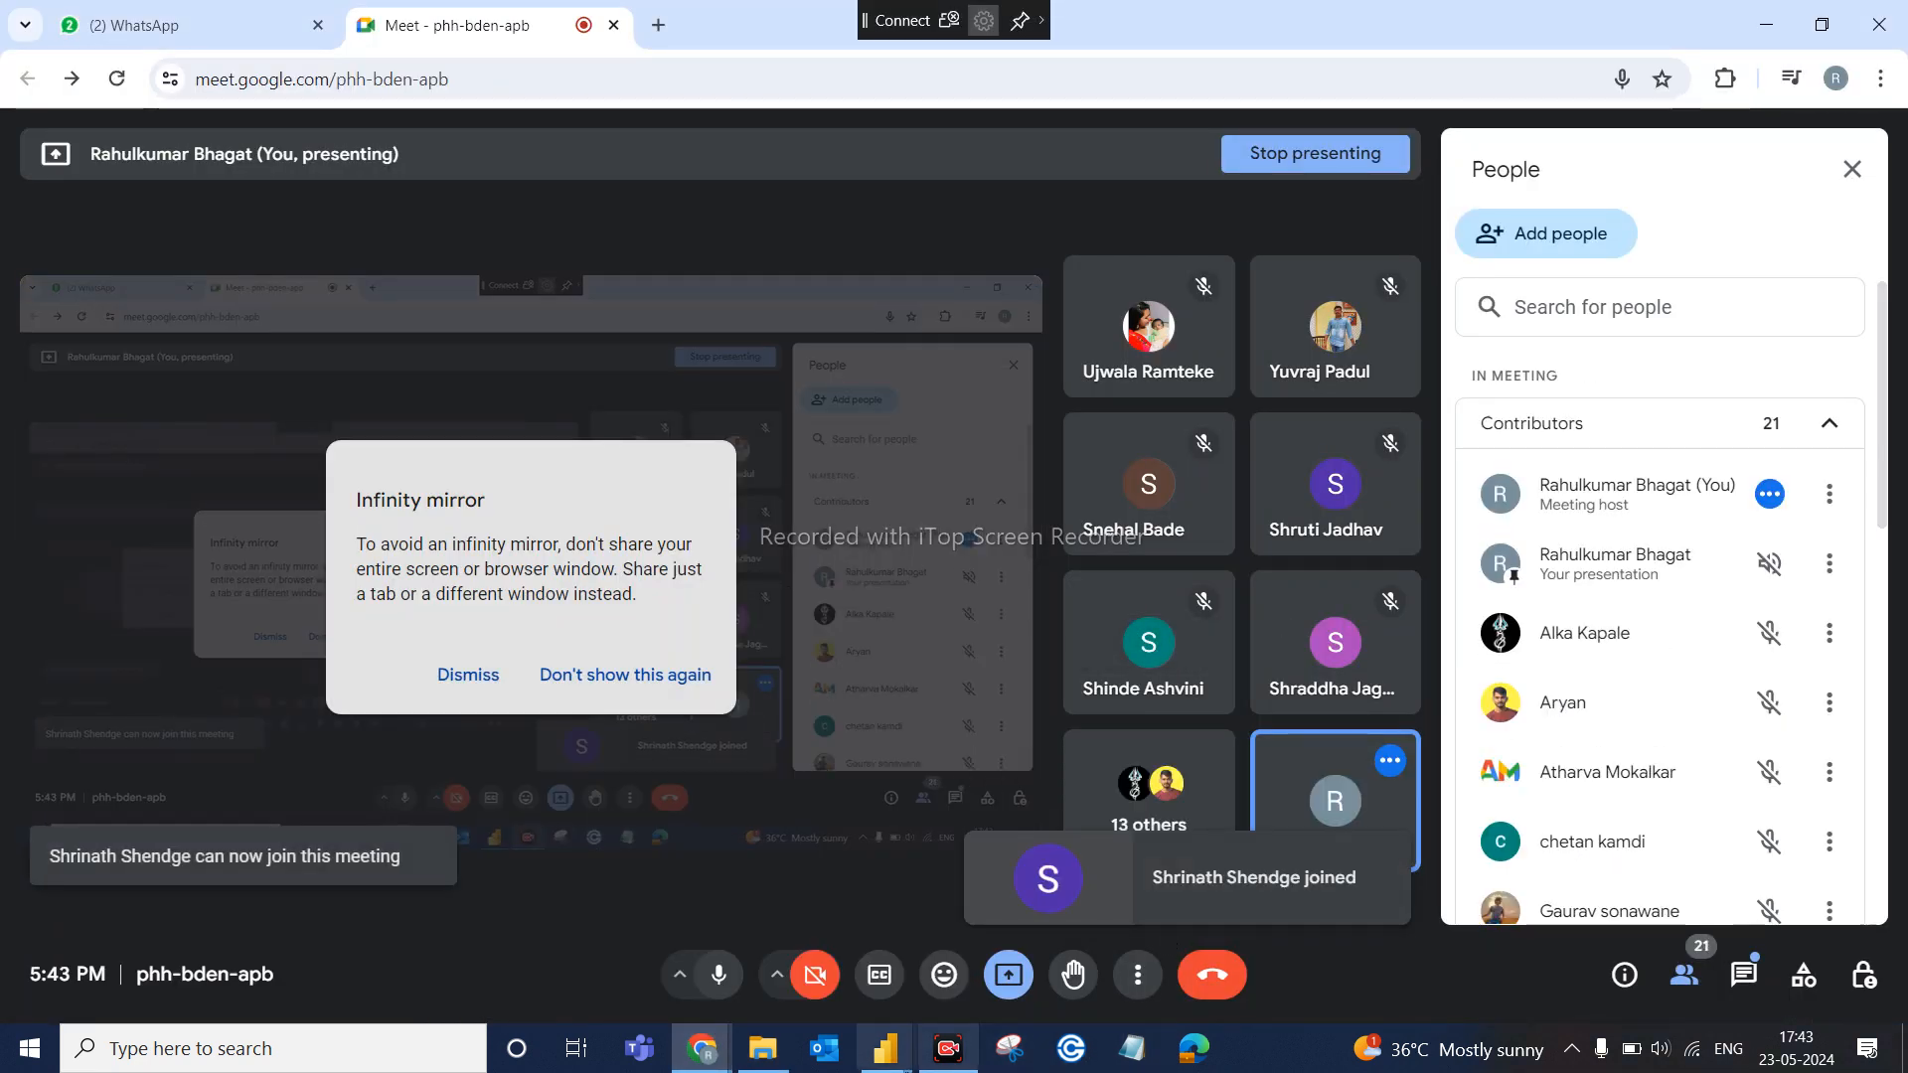
{"action": "mouse_move", "coordinate": [887, 1051]}
{"action": "left_click", "coordinate": [987, 997]}
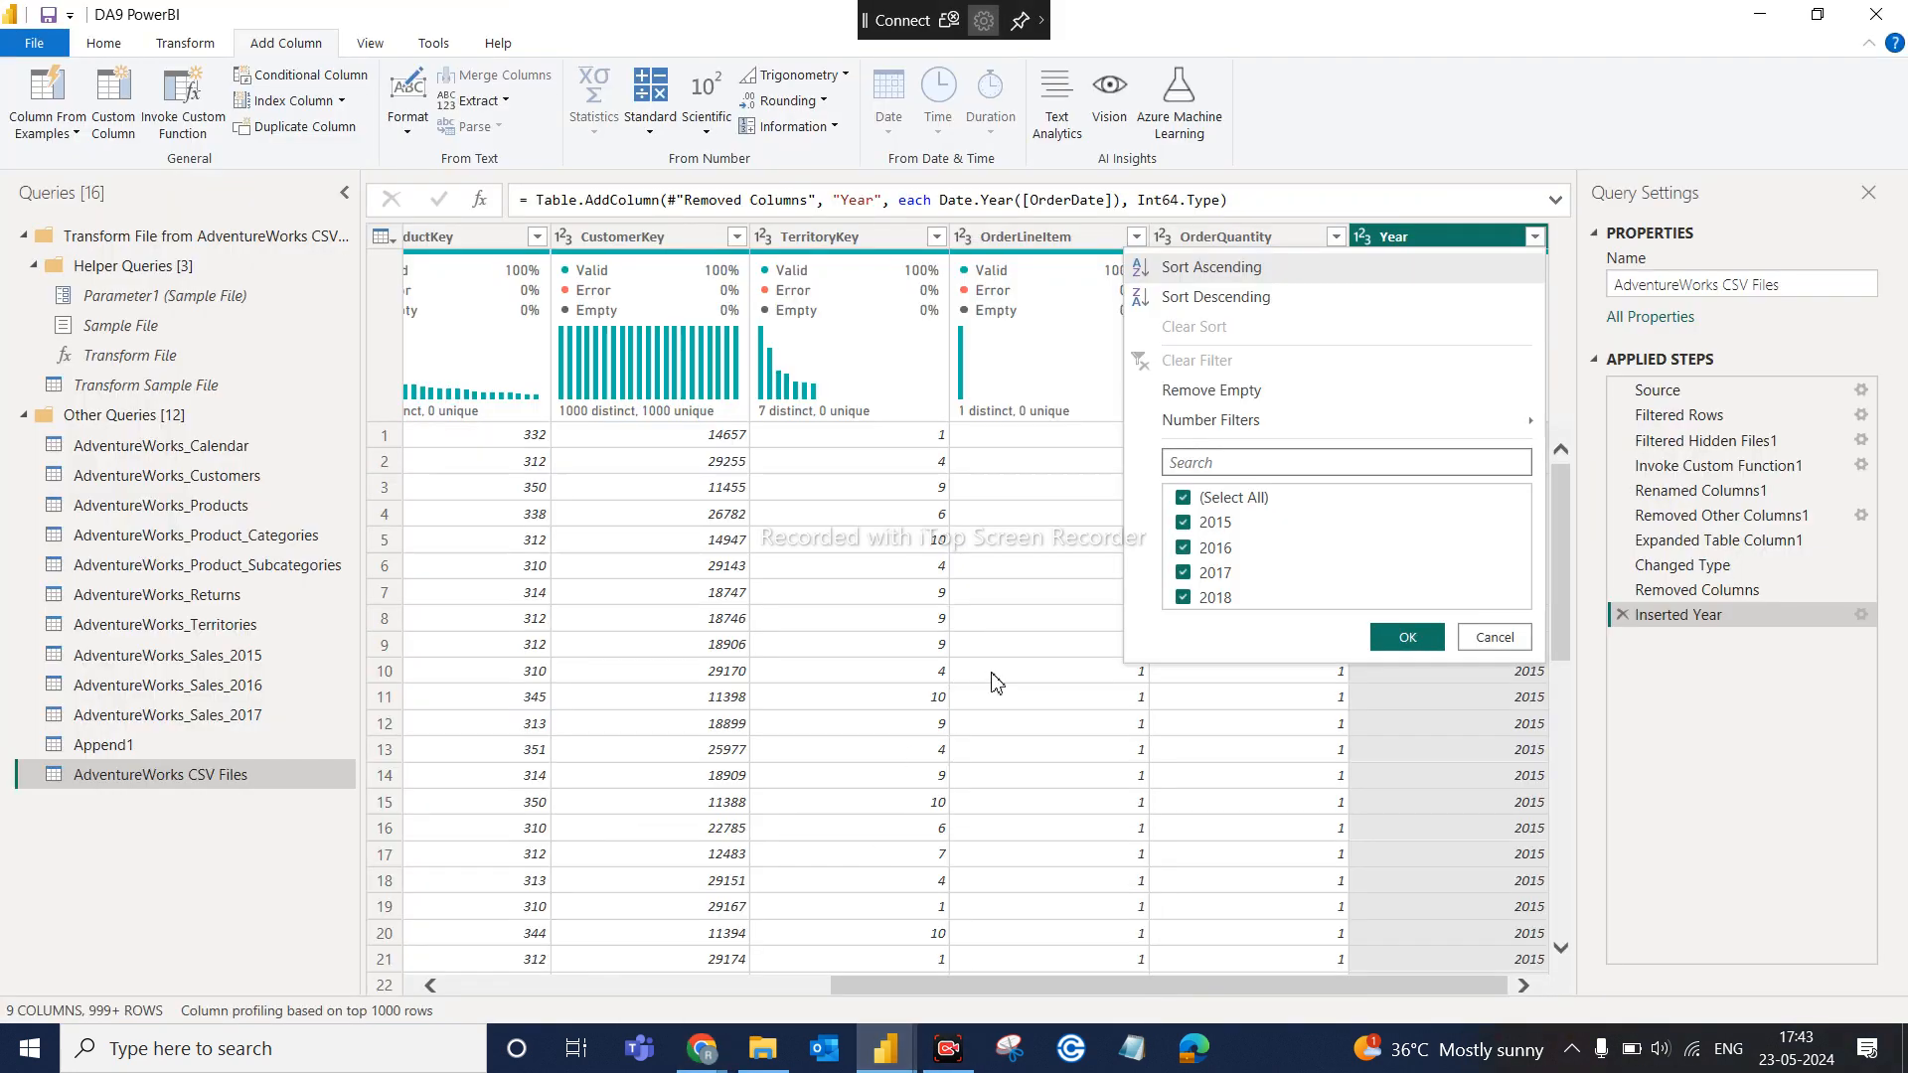
Apply the Year filter with every year selected, and delete the resulting Filtered Rows1 step
{"action": "left_click", "coordinate": [1421, 641]}
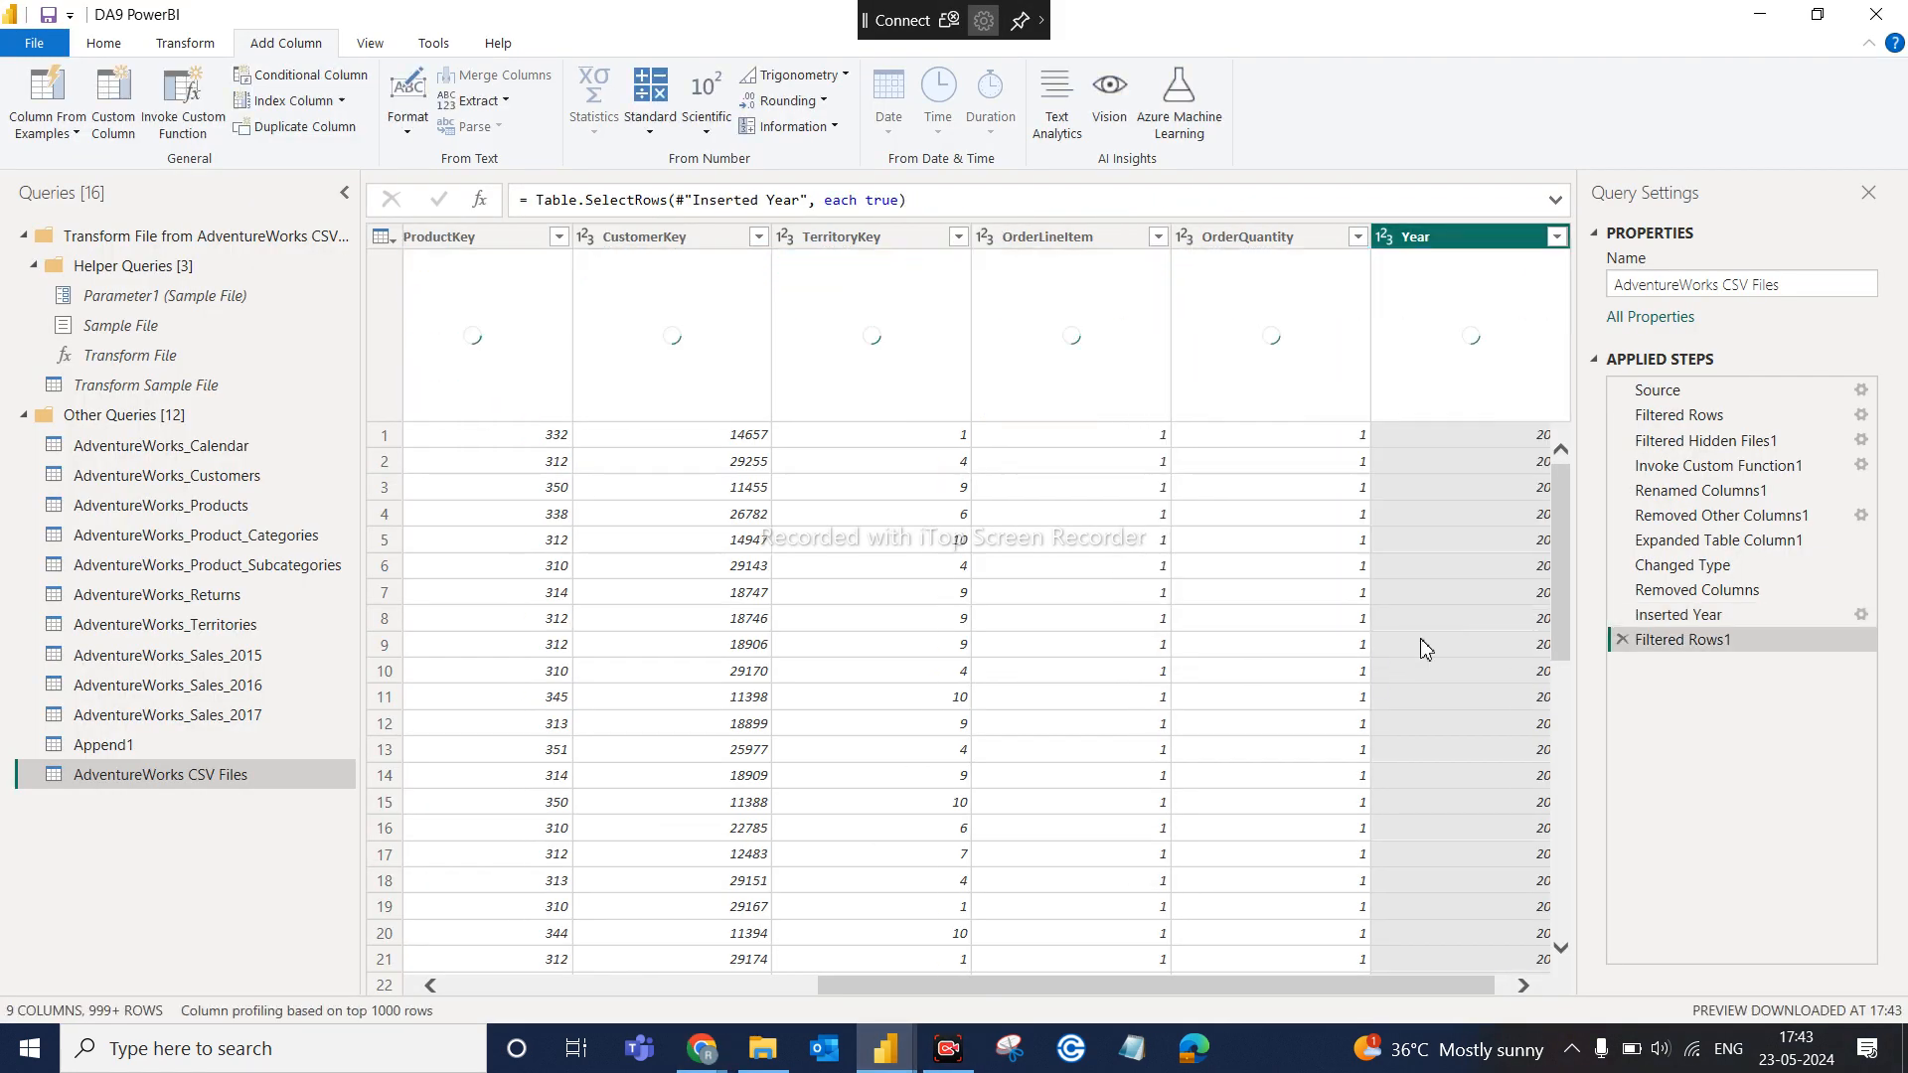
{"action": "left_click", "coordinate": [1622, 641]}
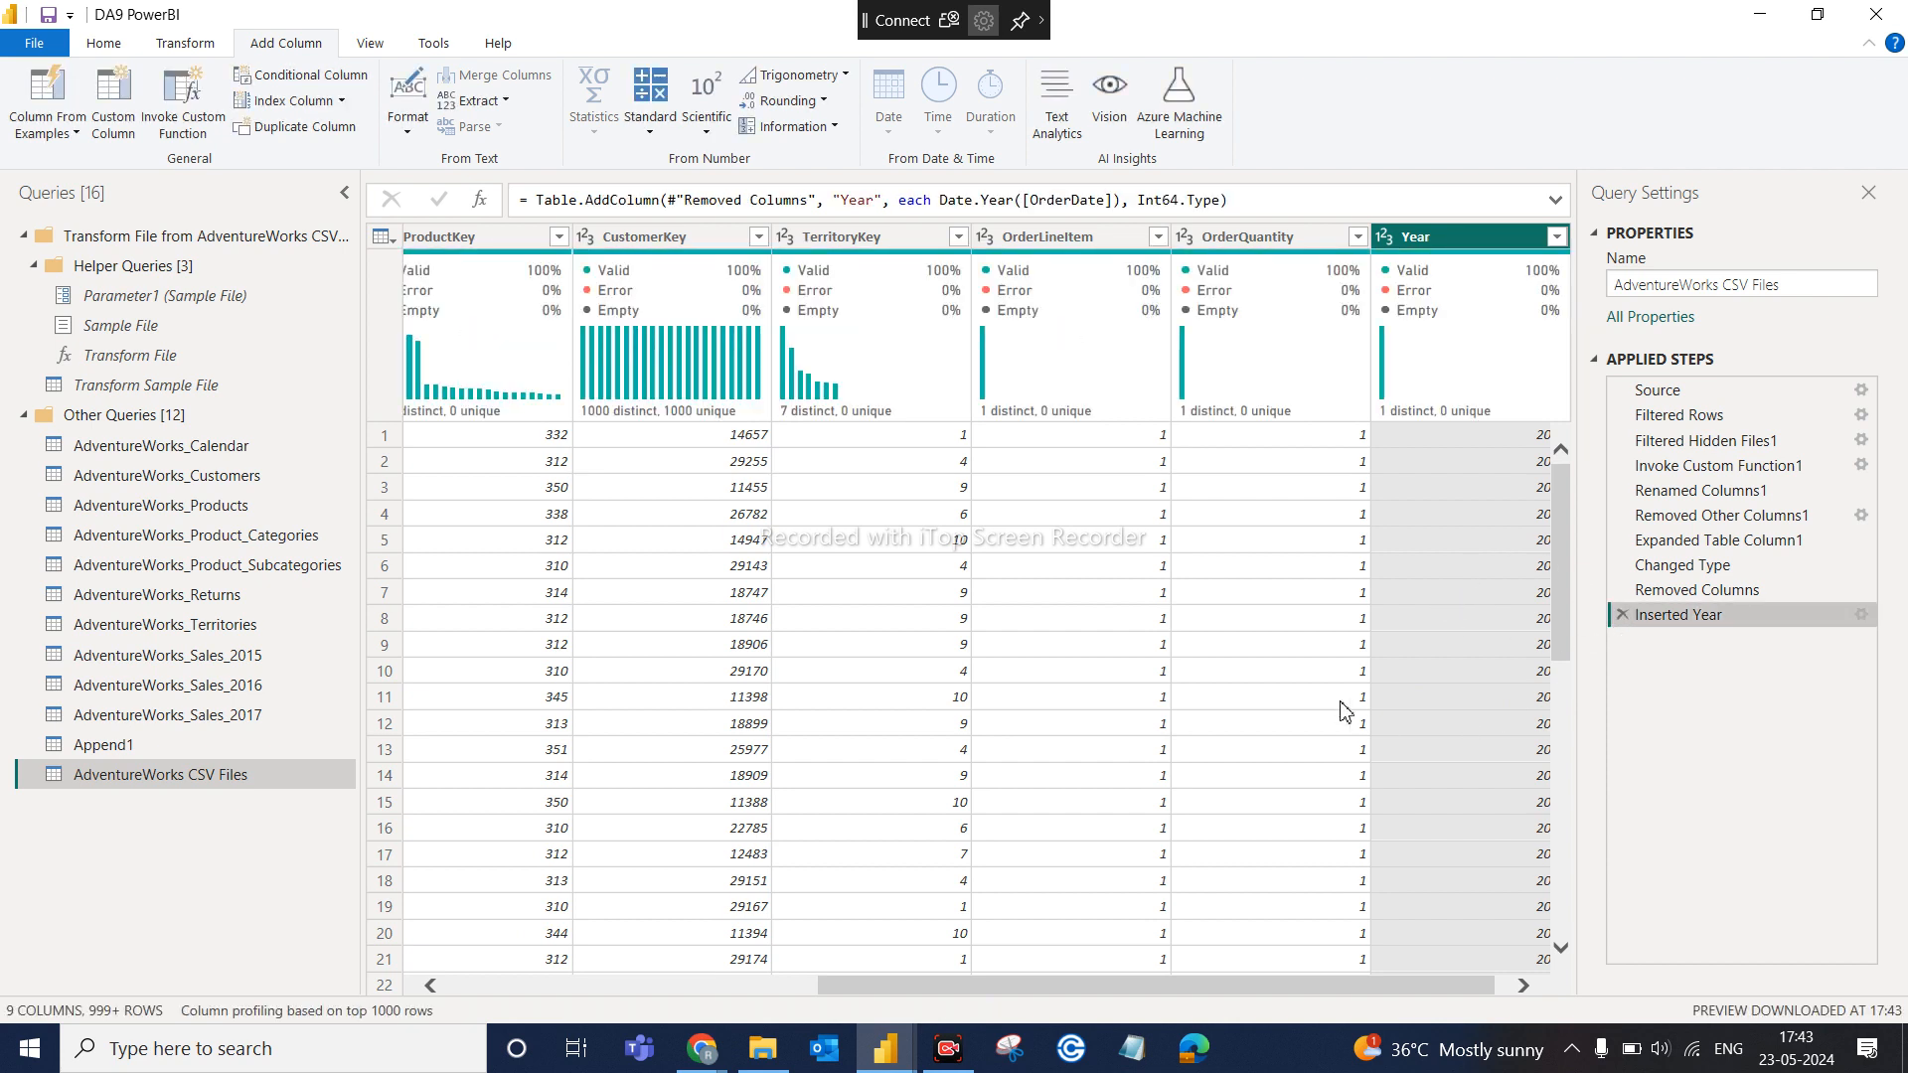
Filter 2016 out of the Year column using the fully loaded year list, and delete the resulting Filtered Rows1 step
{"action": "left_click_drag", "start_coordinate": [1010, 982], "coordinate": [1276, 934]}
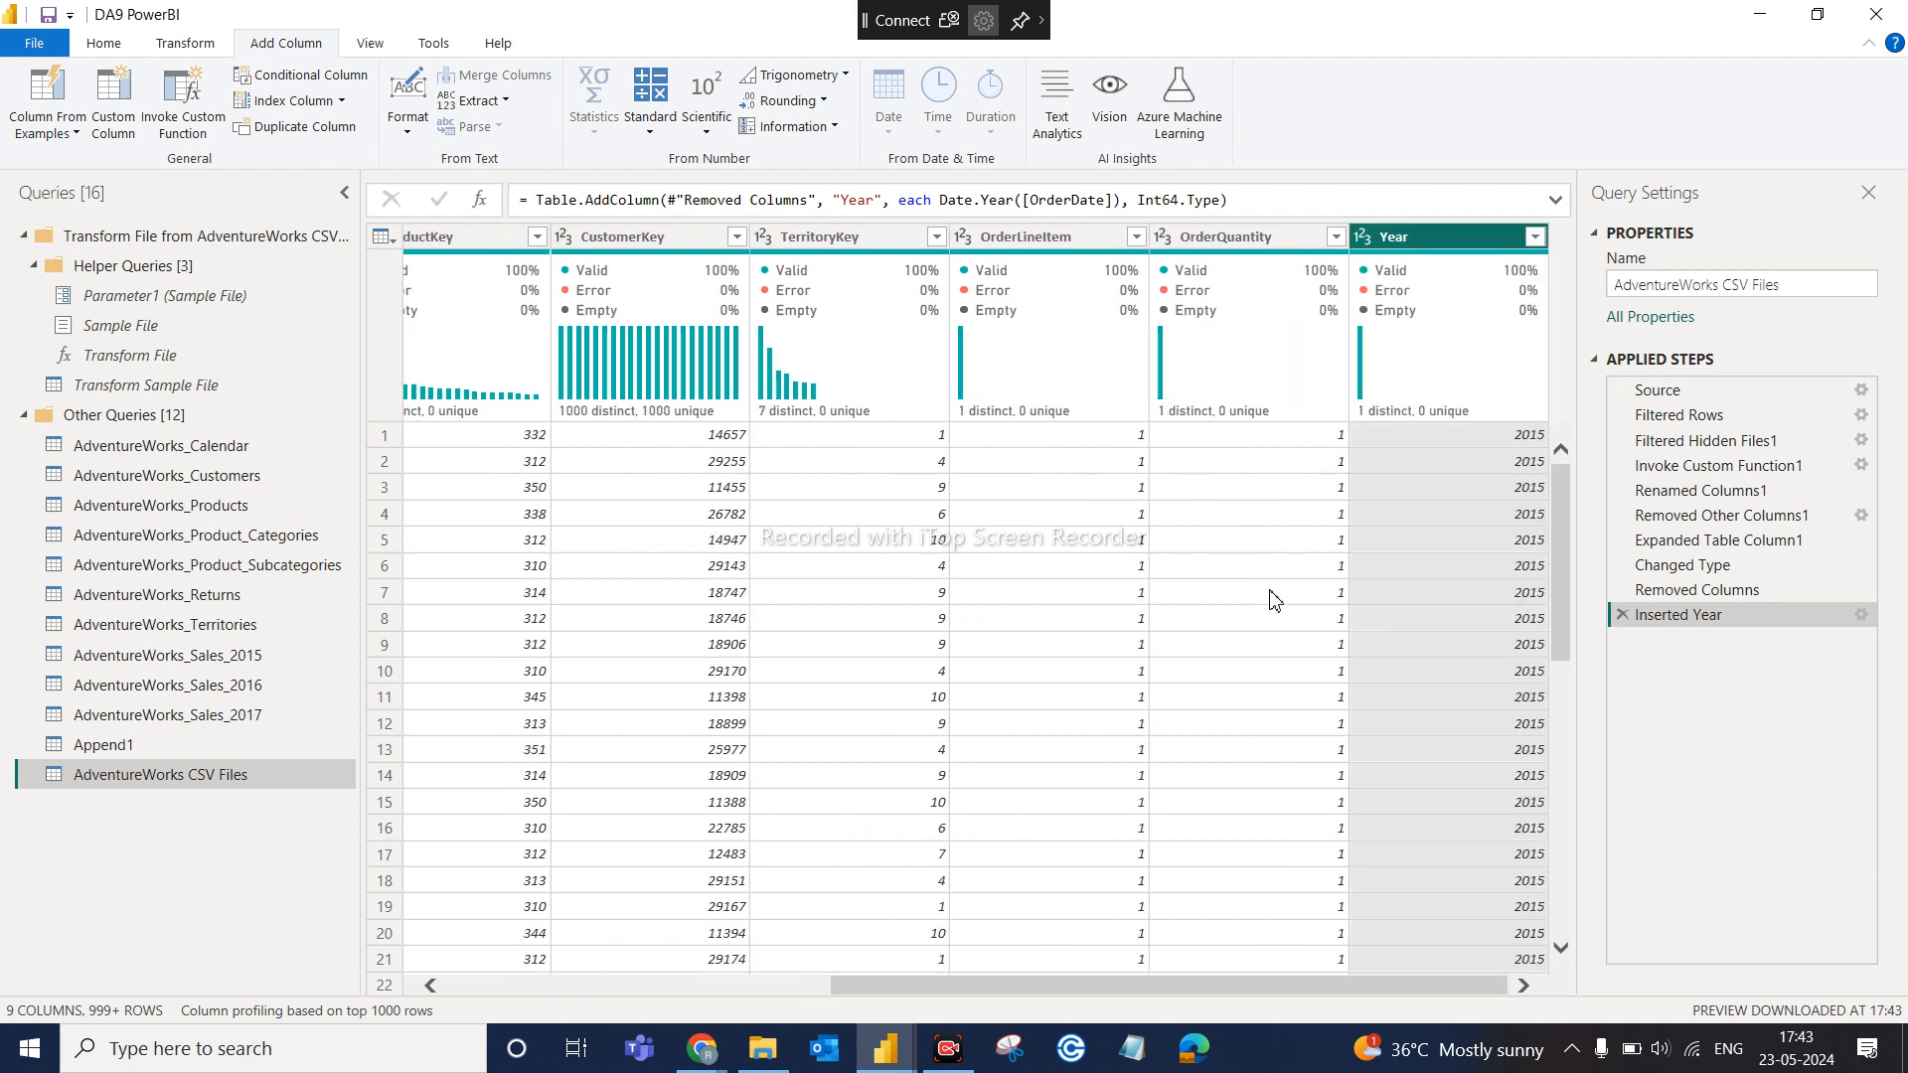
{"action": "left_click", "coordinate": [1535, 239]}
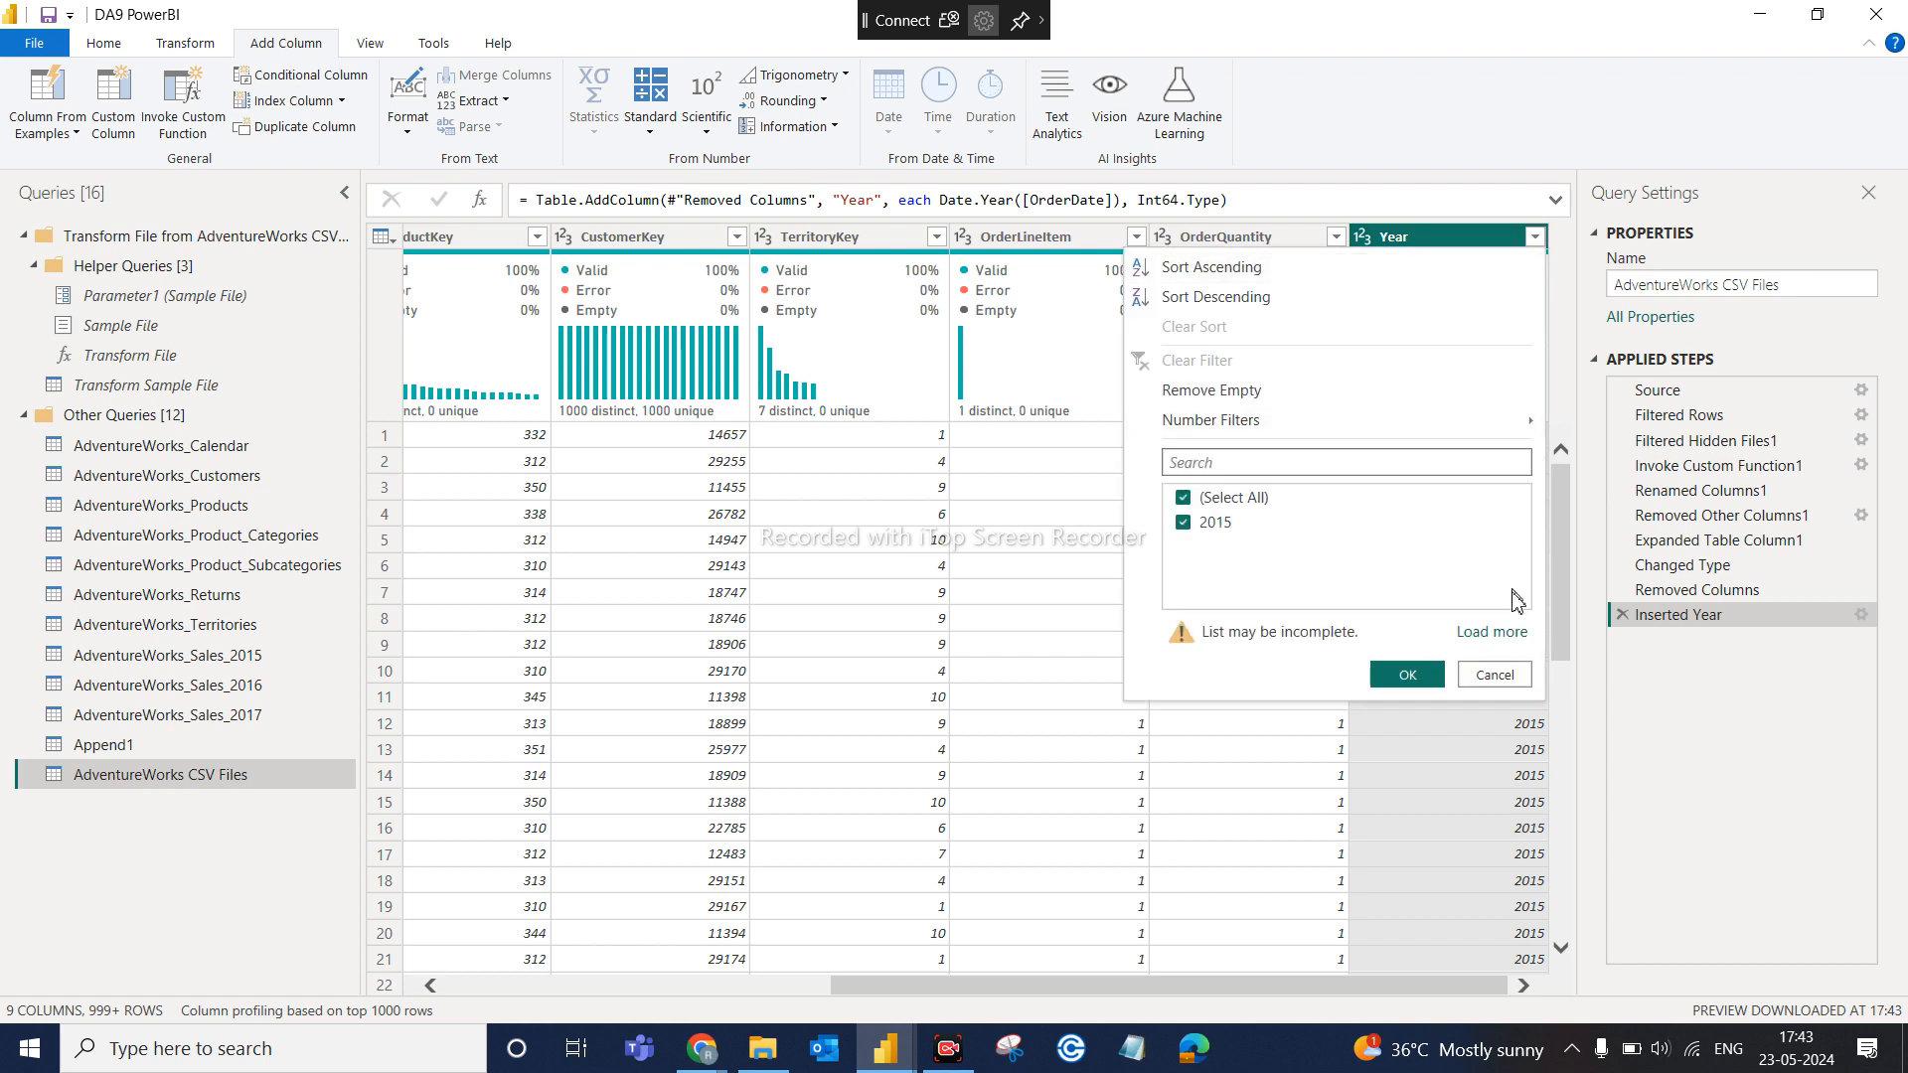
{"action": "left_click", "coordinate": [1503, 634]}
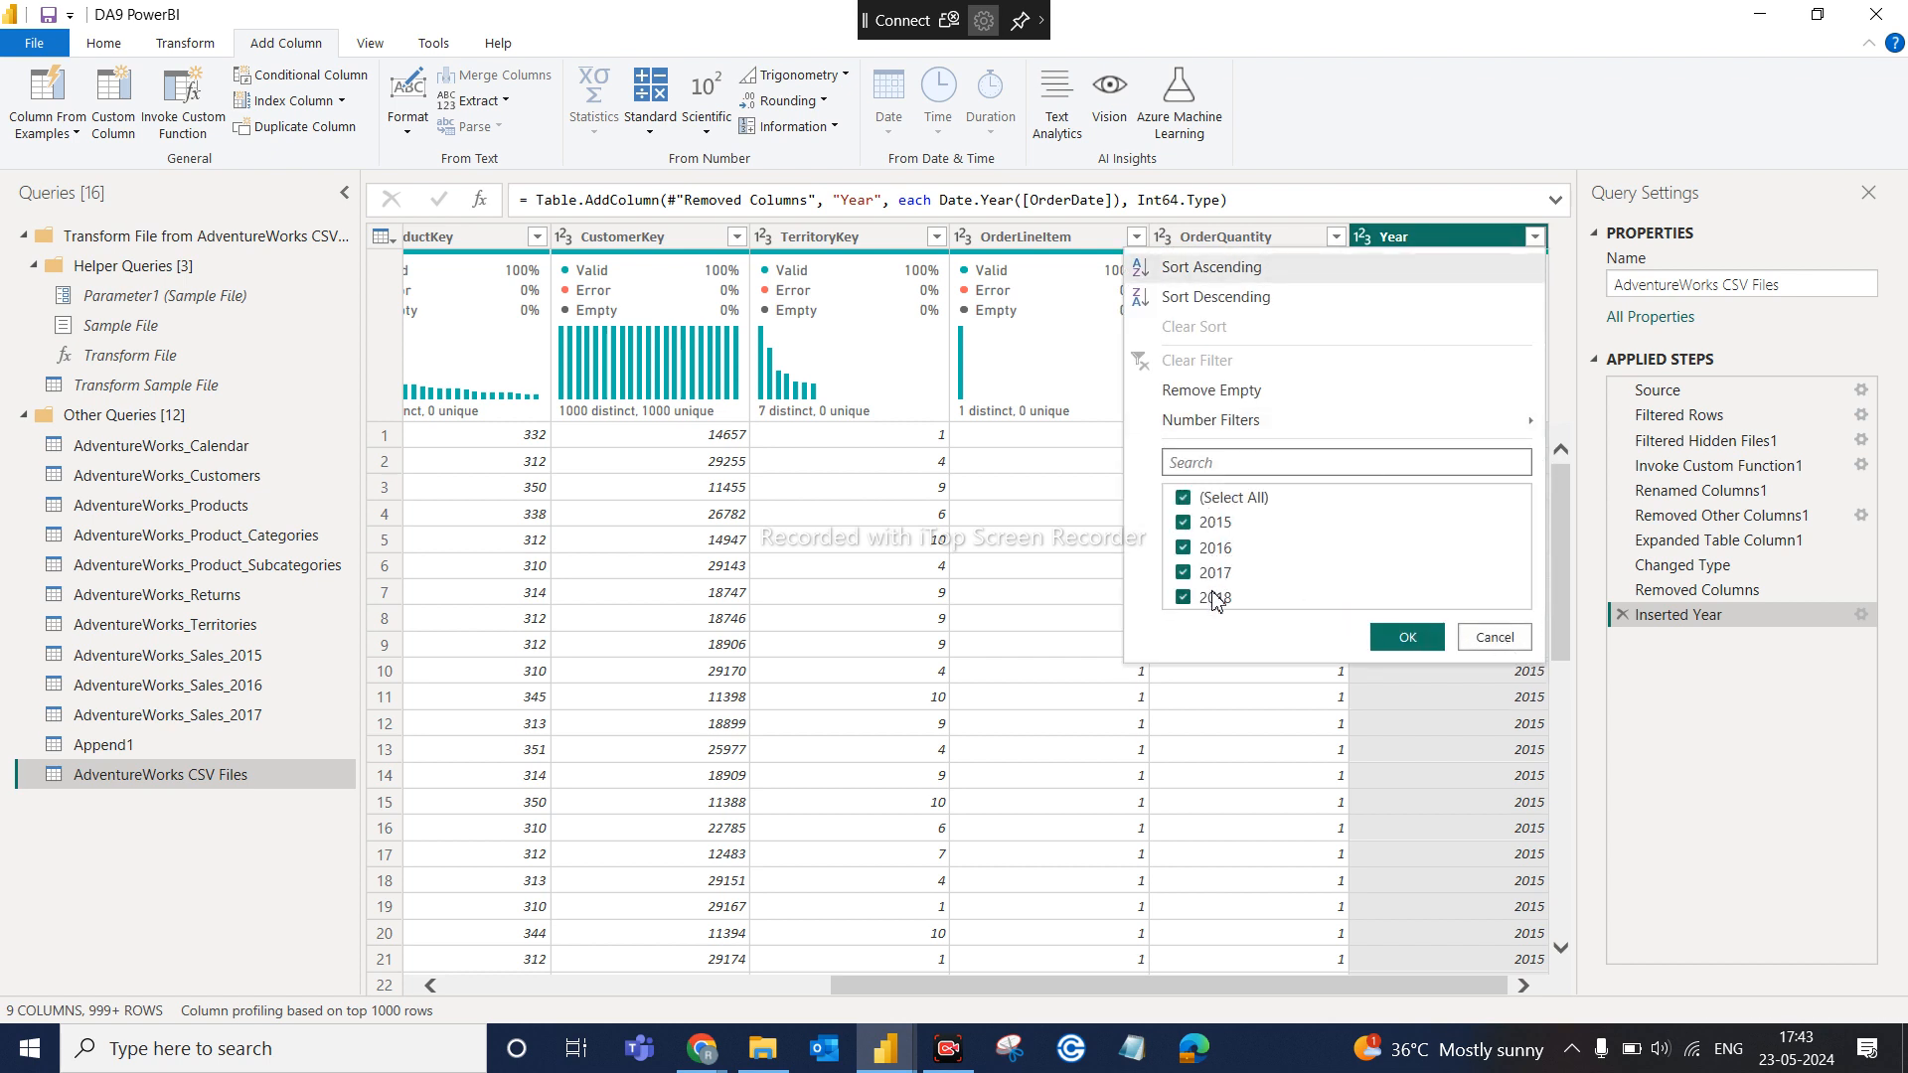
{"action": "left_click", "coordinate": [1212, 551]}
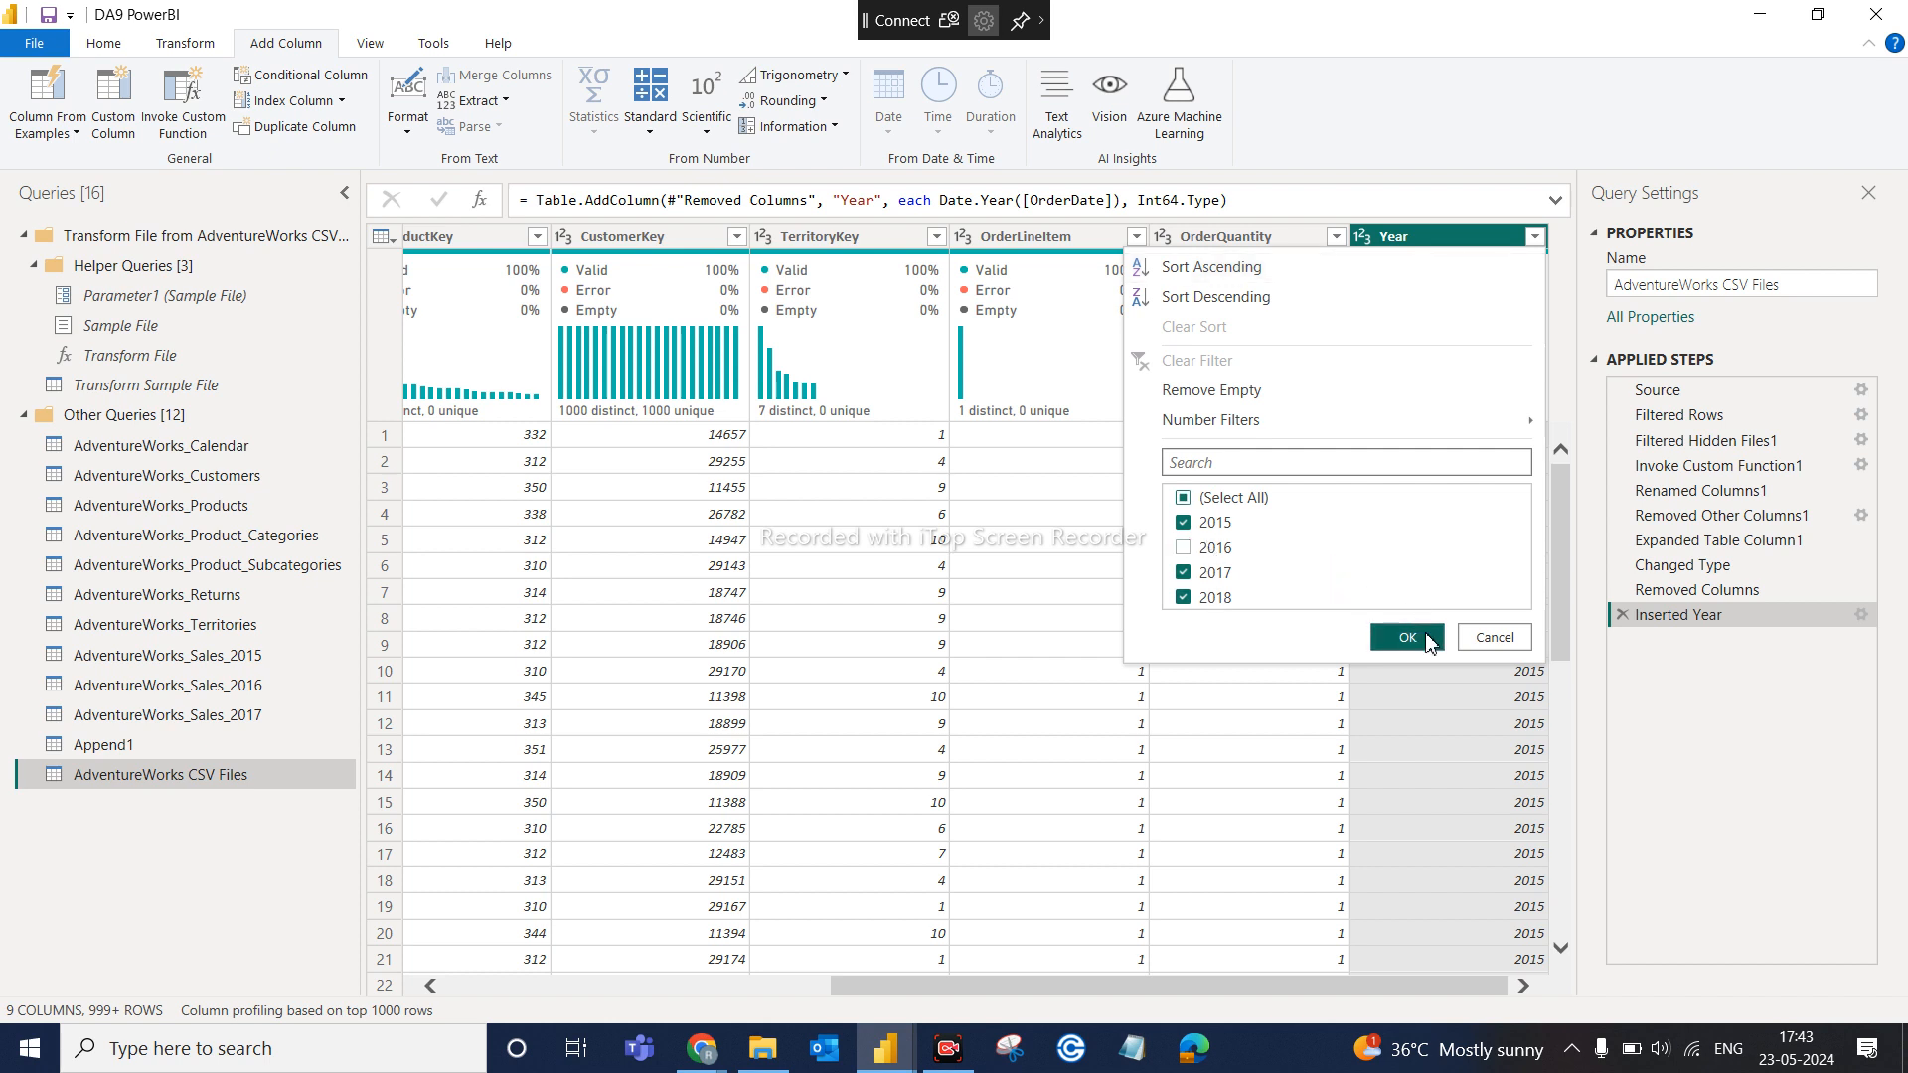
{"action": "left_click", "coordinate": [1408, 637]}
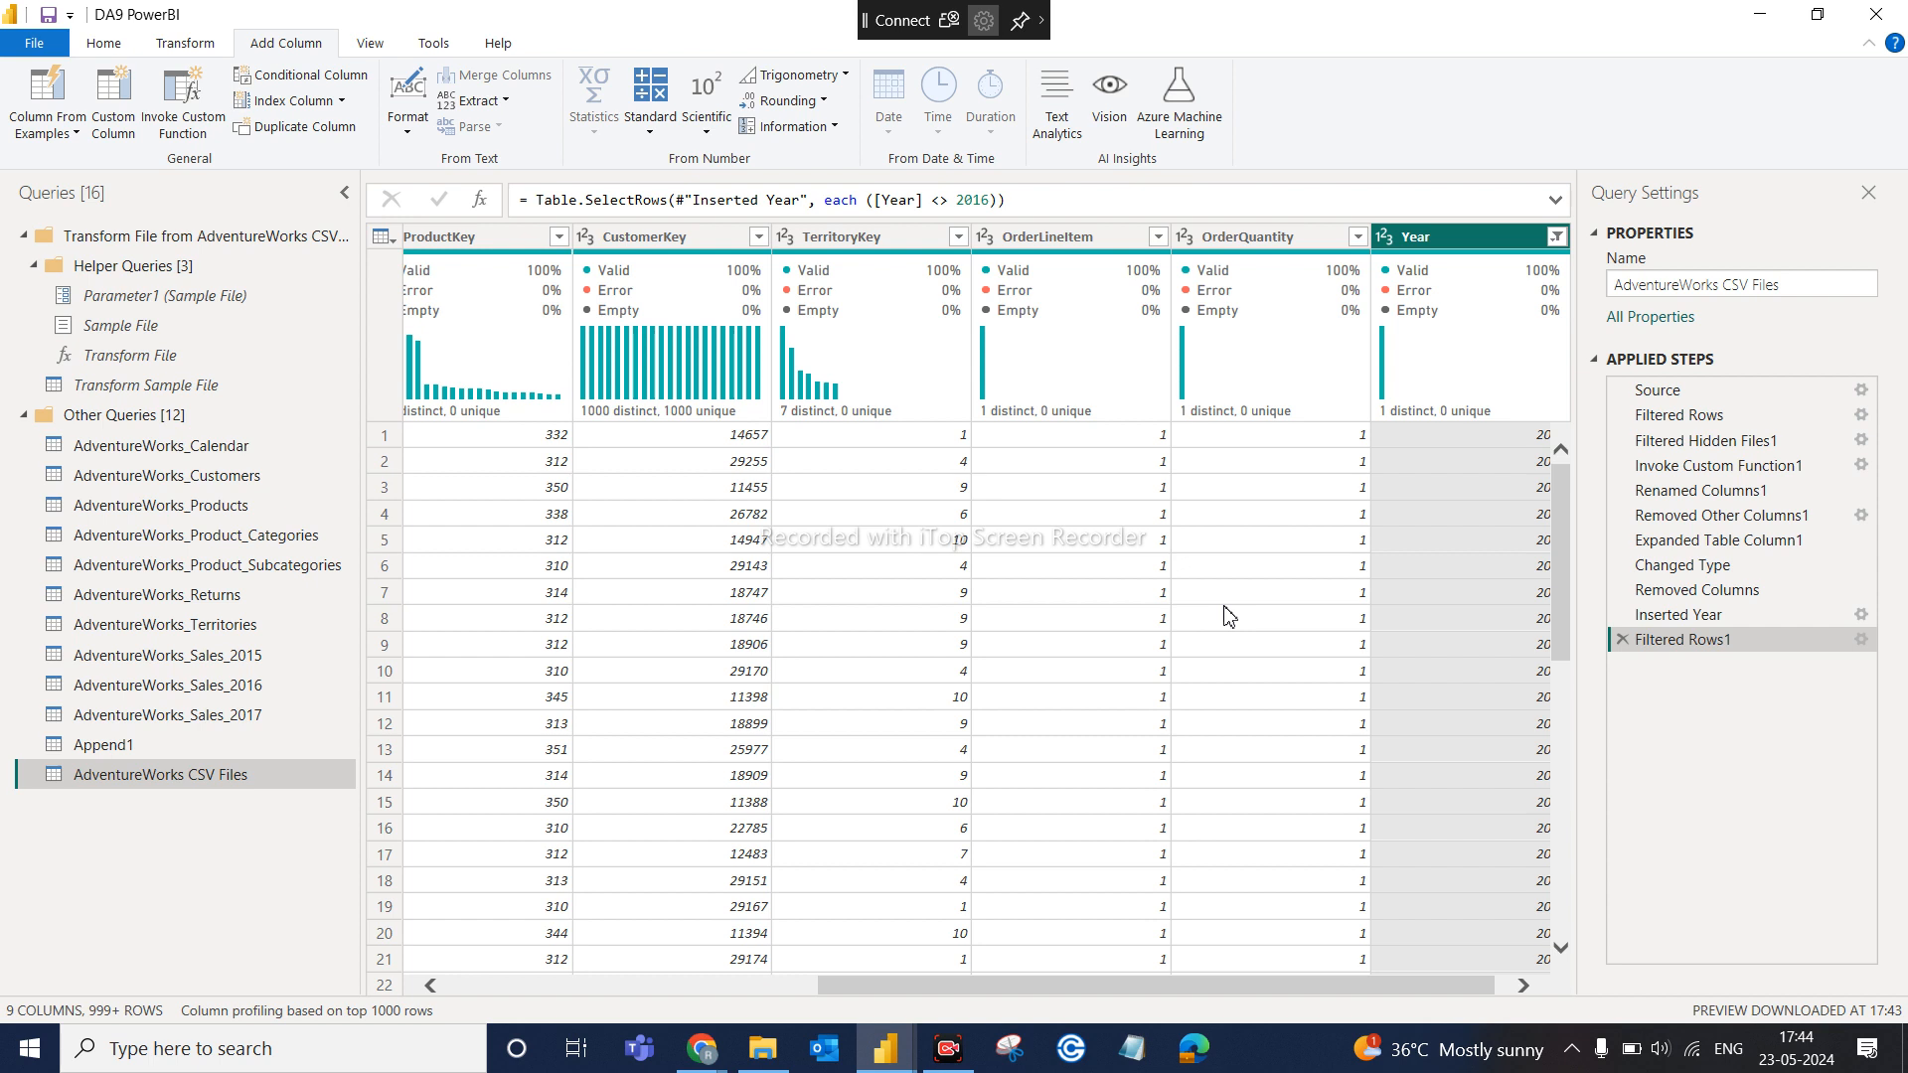
{"action": "left_click", "coordinate": [1623, 640]}
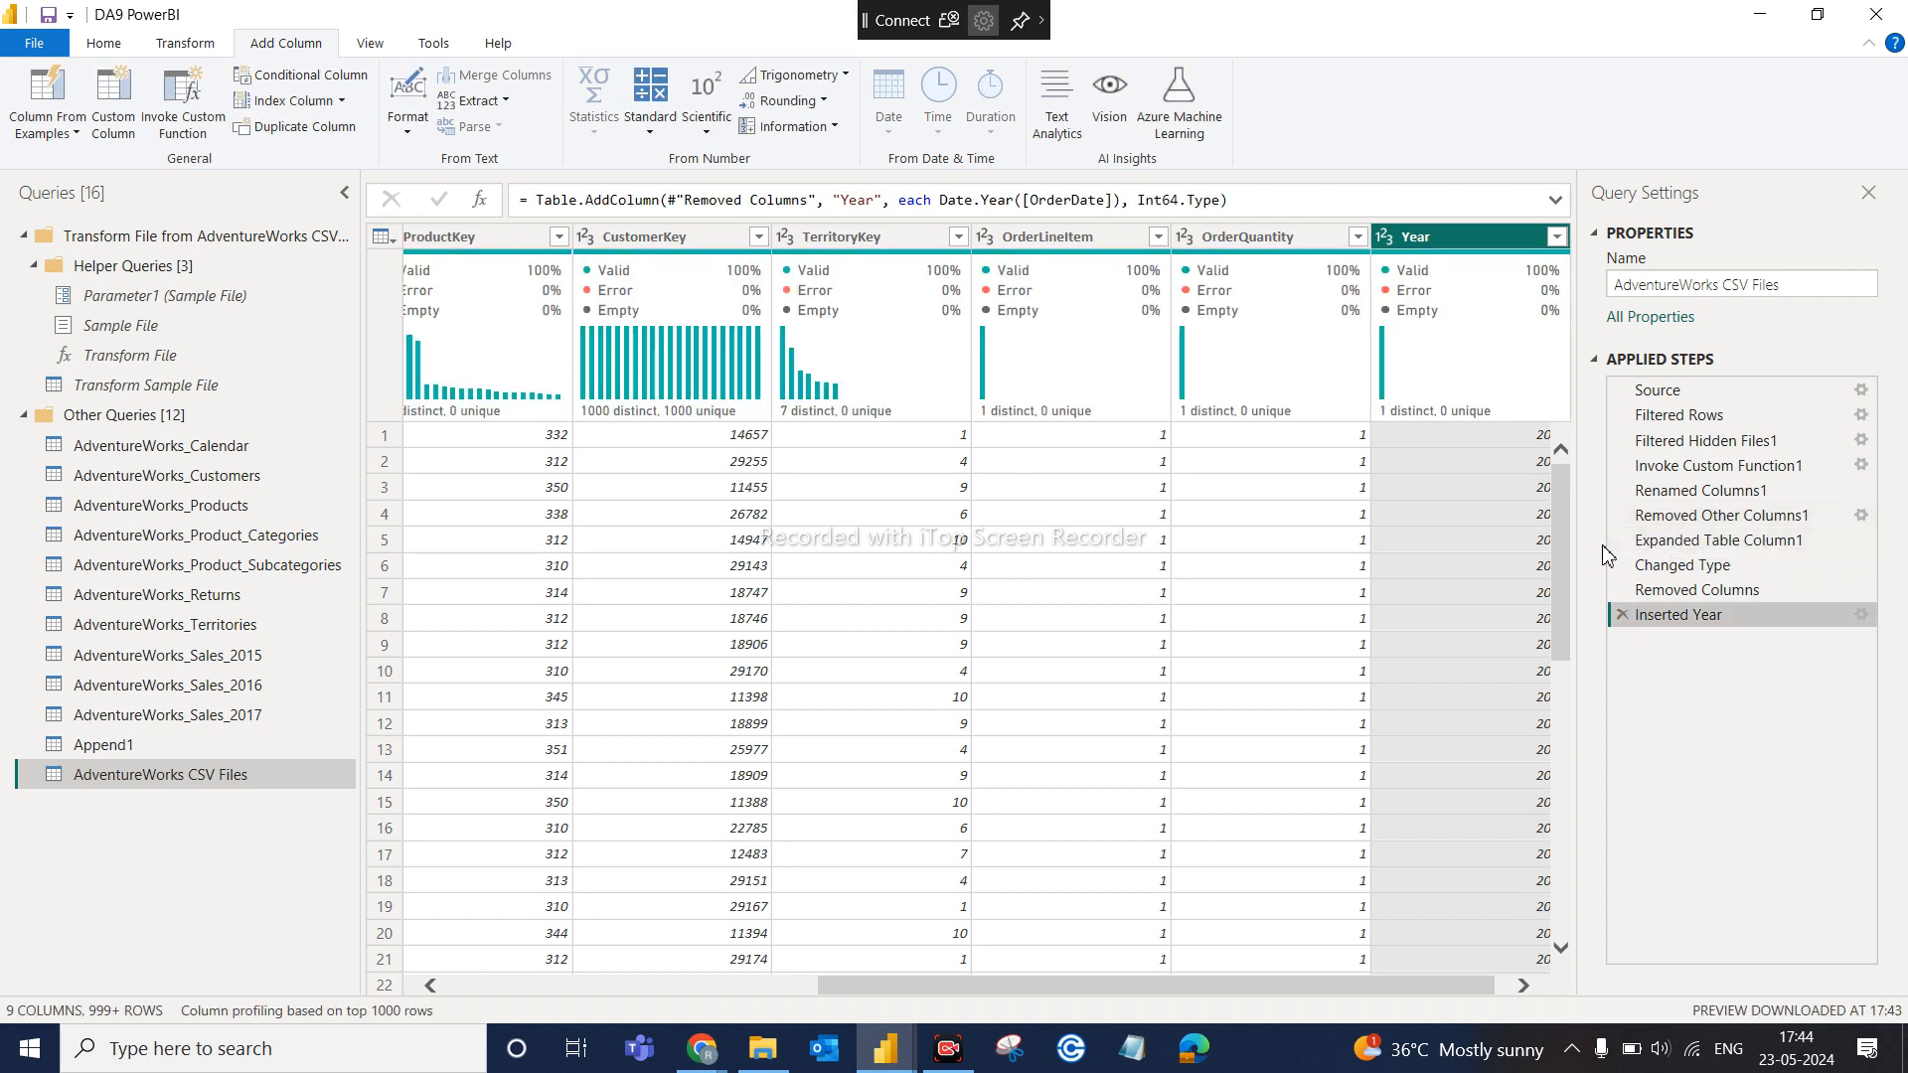
Close the Power Query Editor and apply the combined query to the report model
{"action": "left_click_drag", "start_coordinate": [1087, 994], "coordinate": [881, 995]}
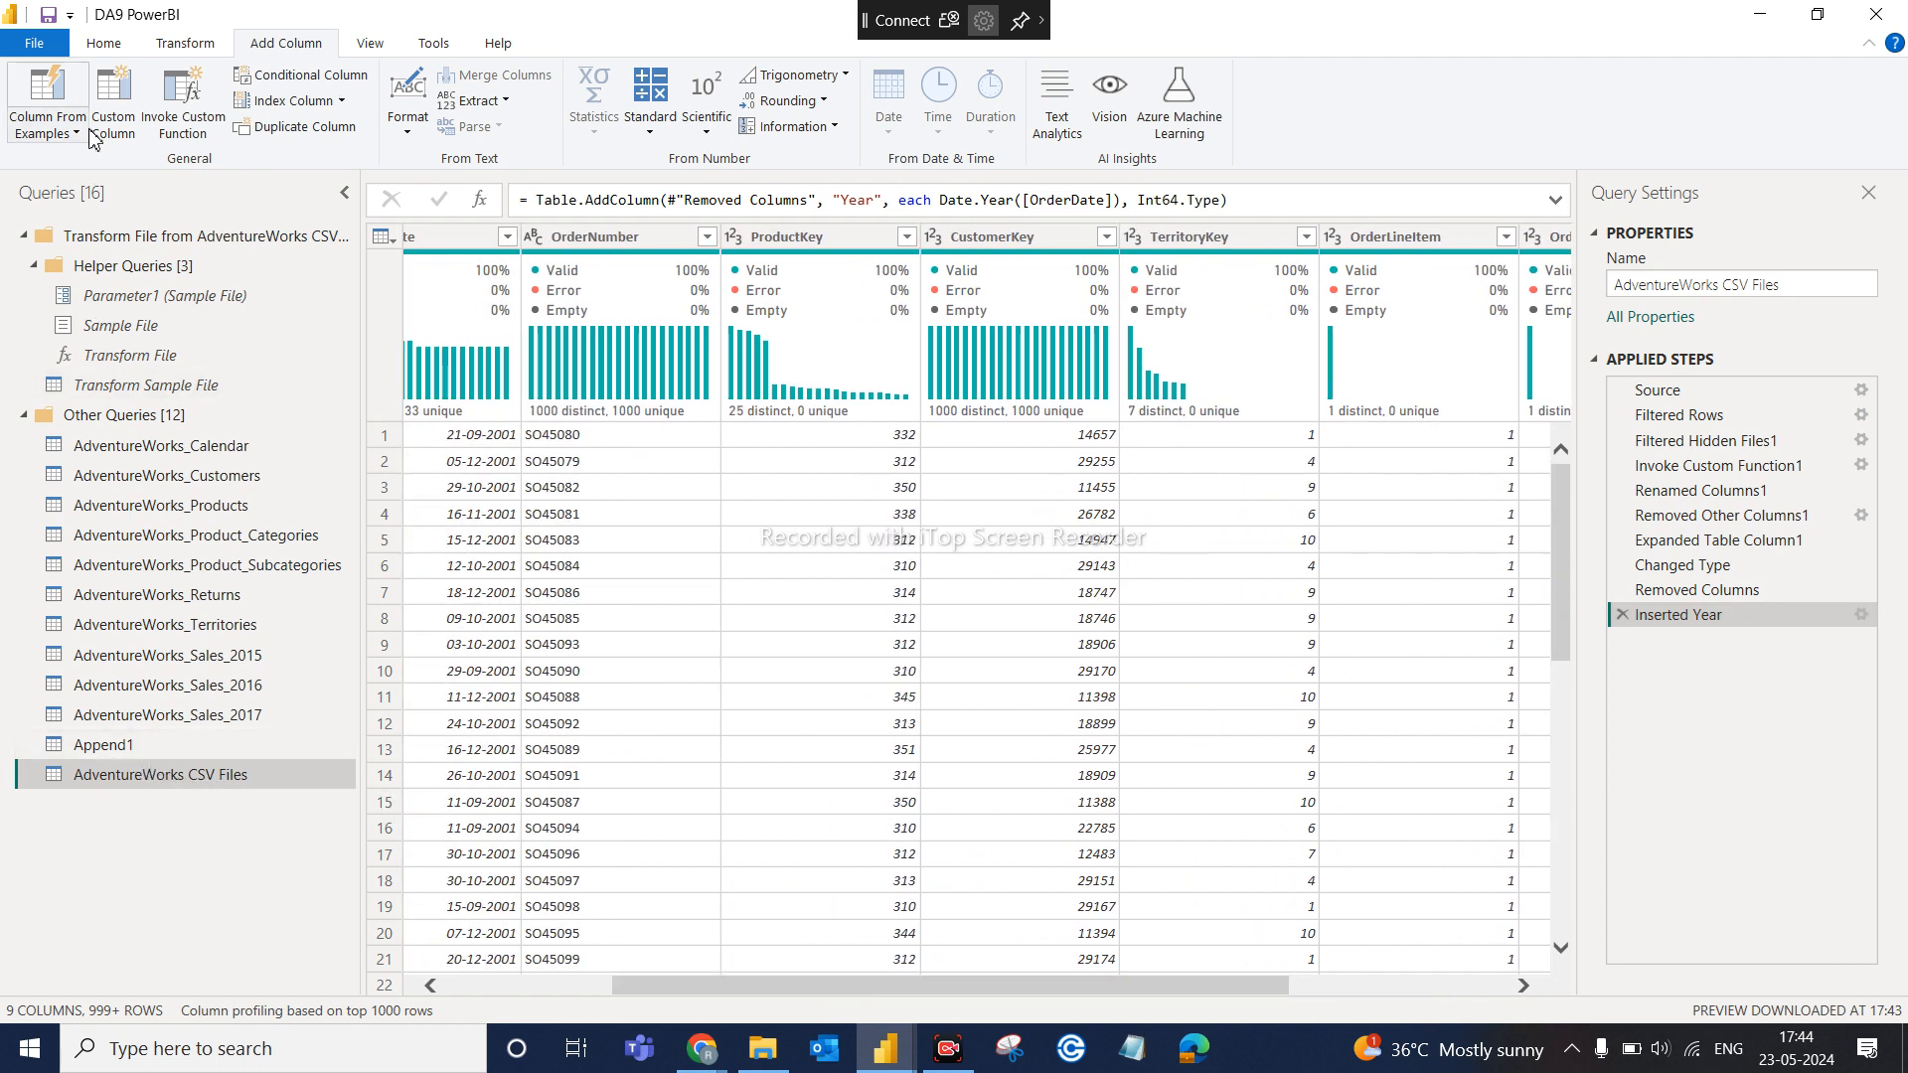
{"action": "left_click", "coordinate": [103, 44]}
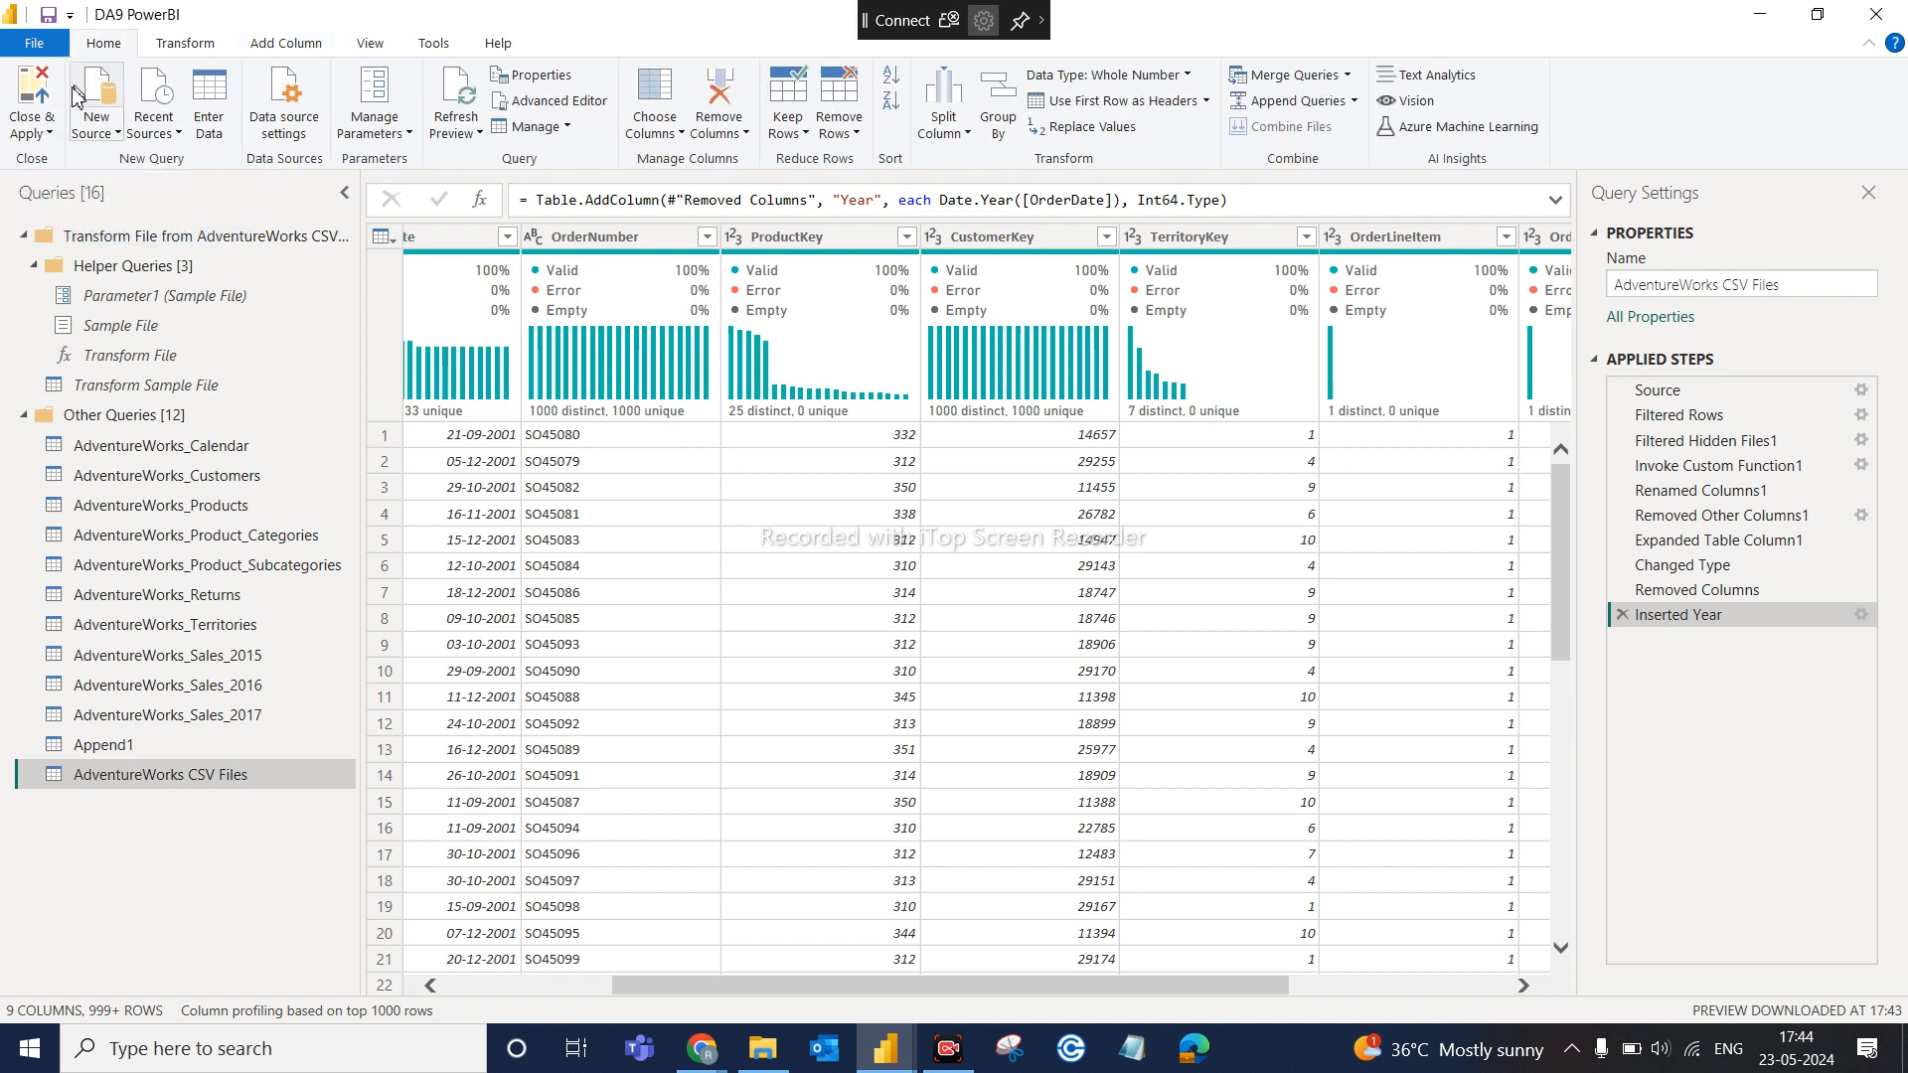
{"action": "left_click", "coordinate": [55, 139]}
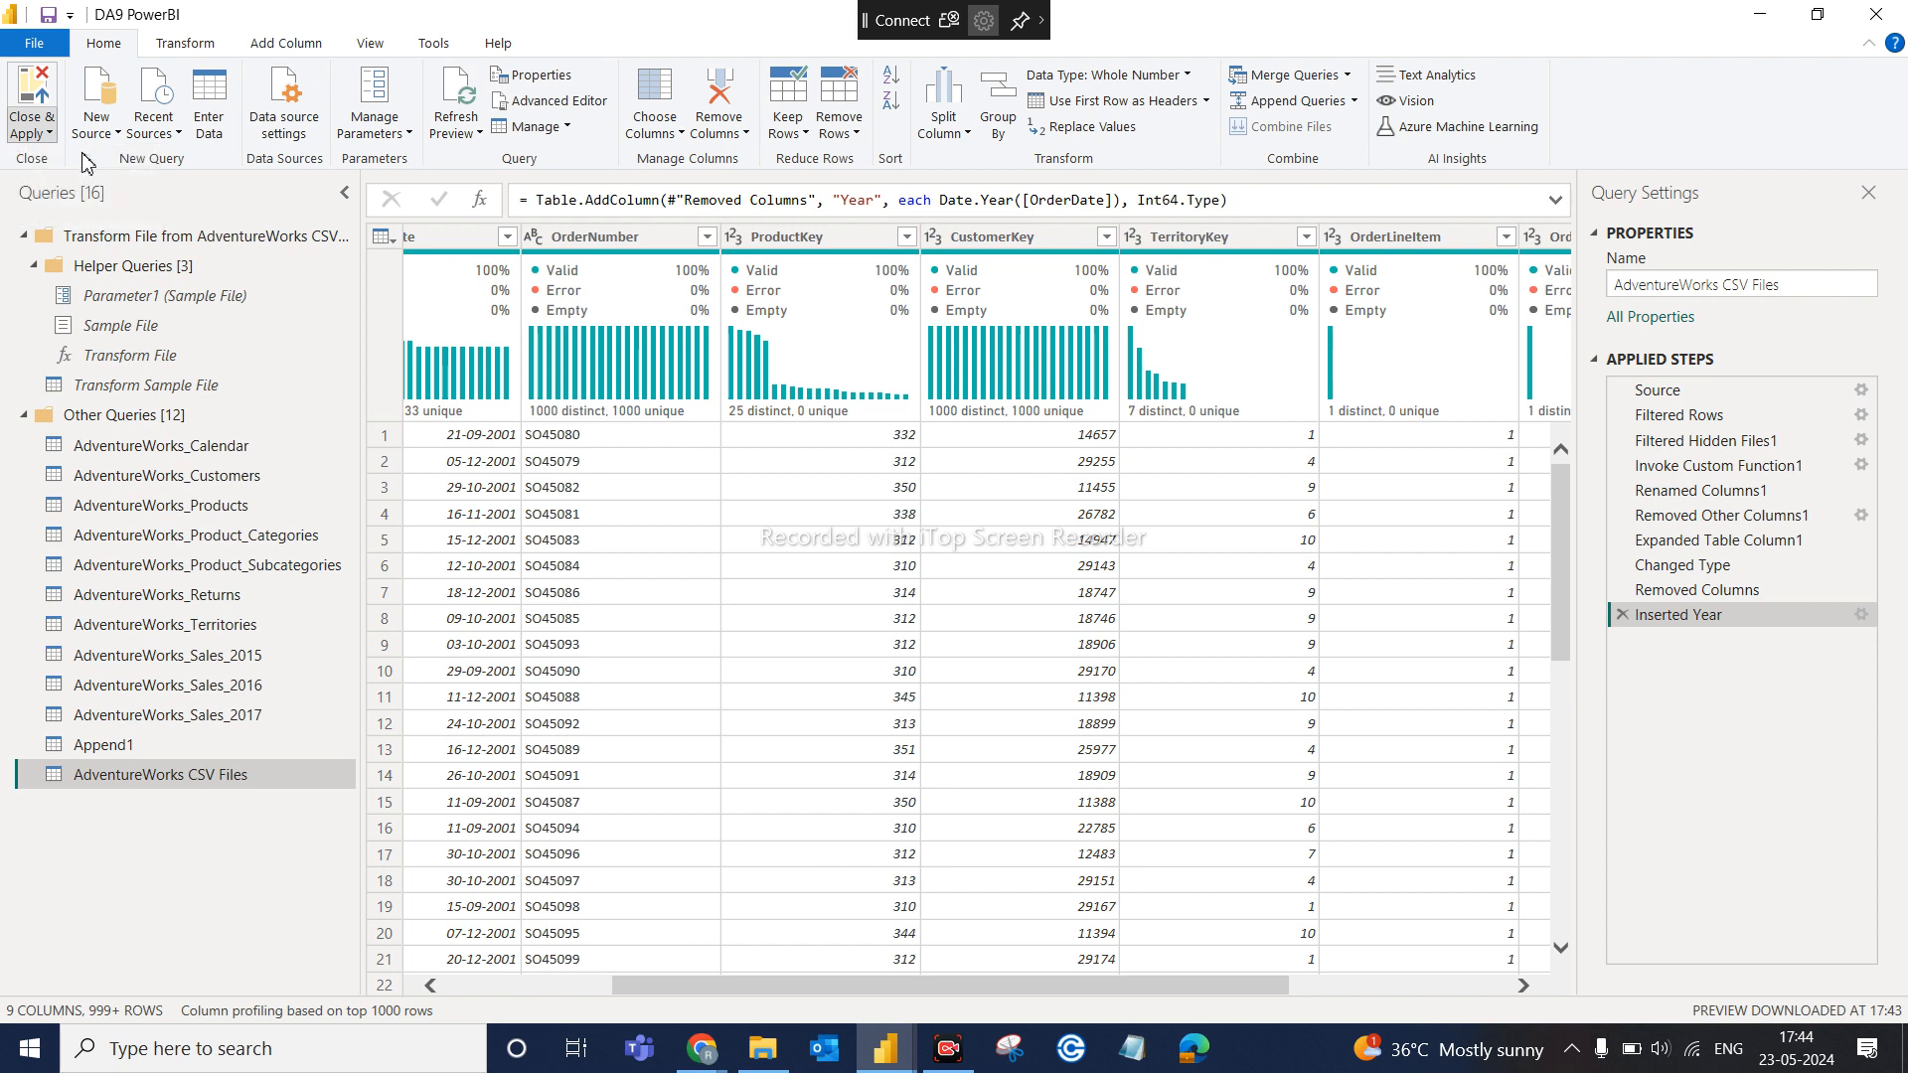
{"action": "key", "text": "alt+Tab"}
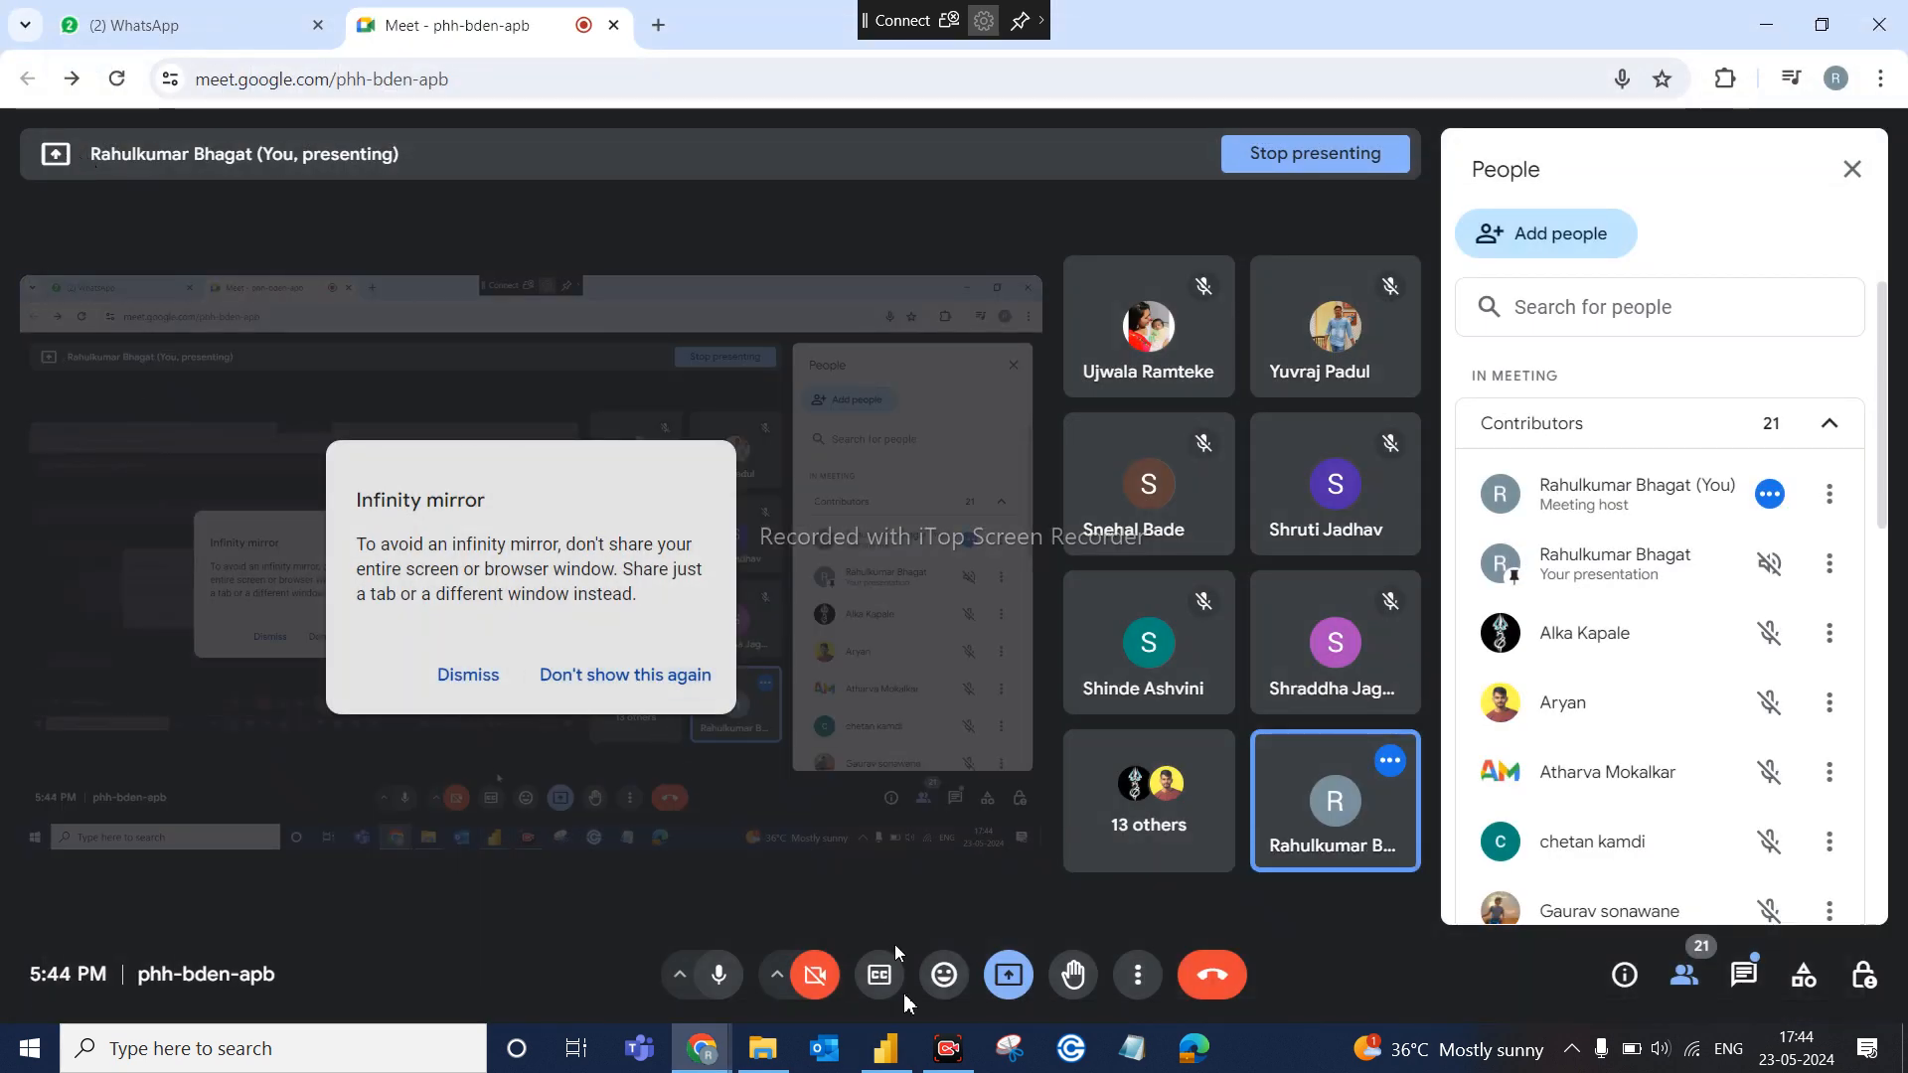
{"action": "left_click", "coordinate": [906, 1068]}
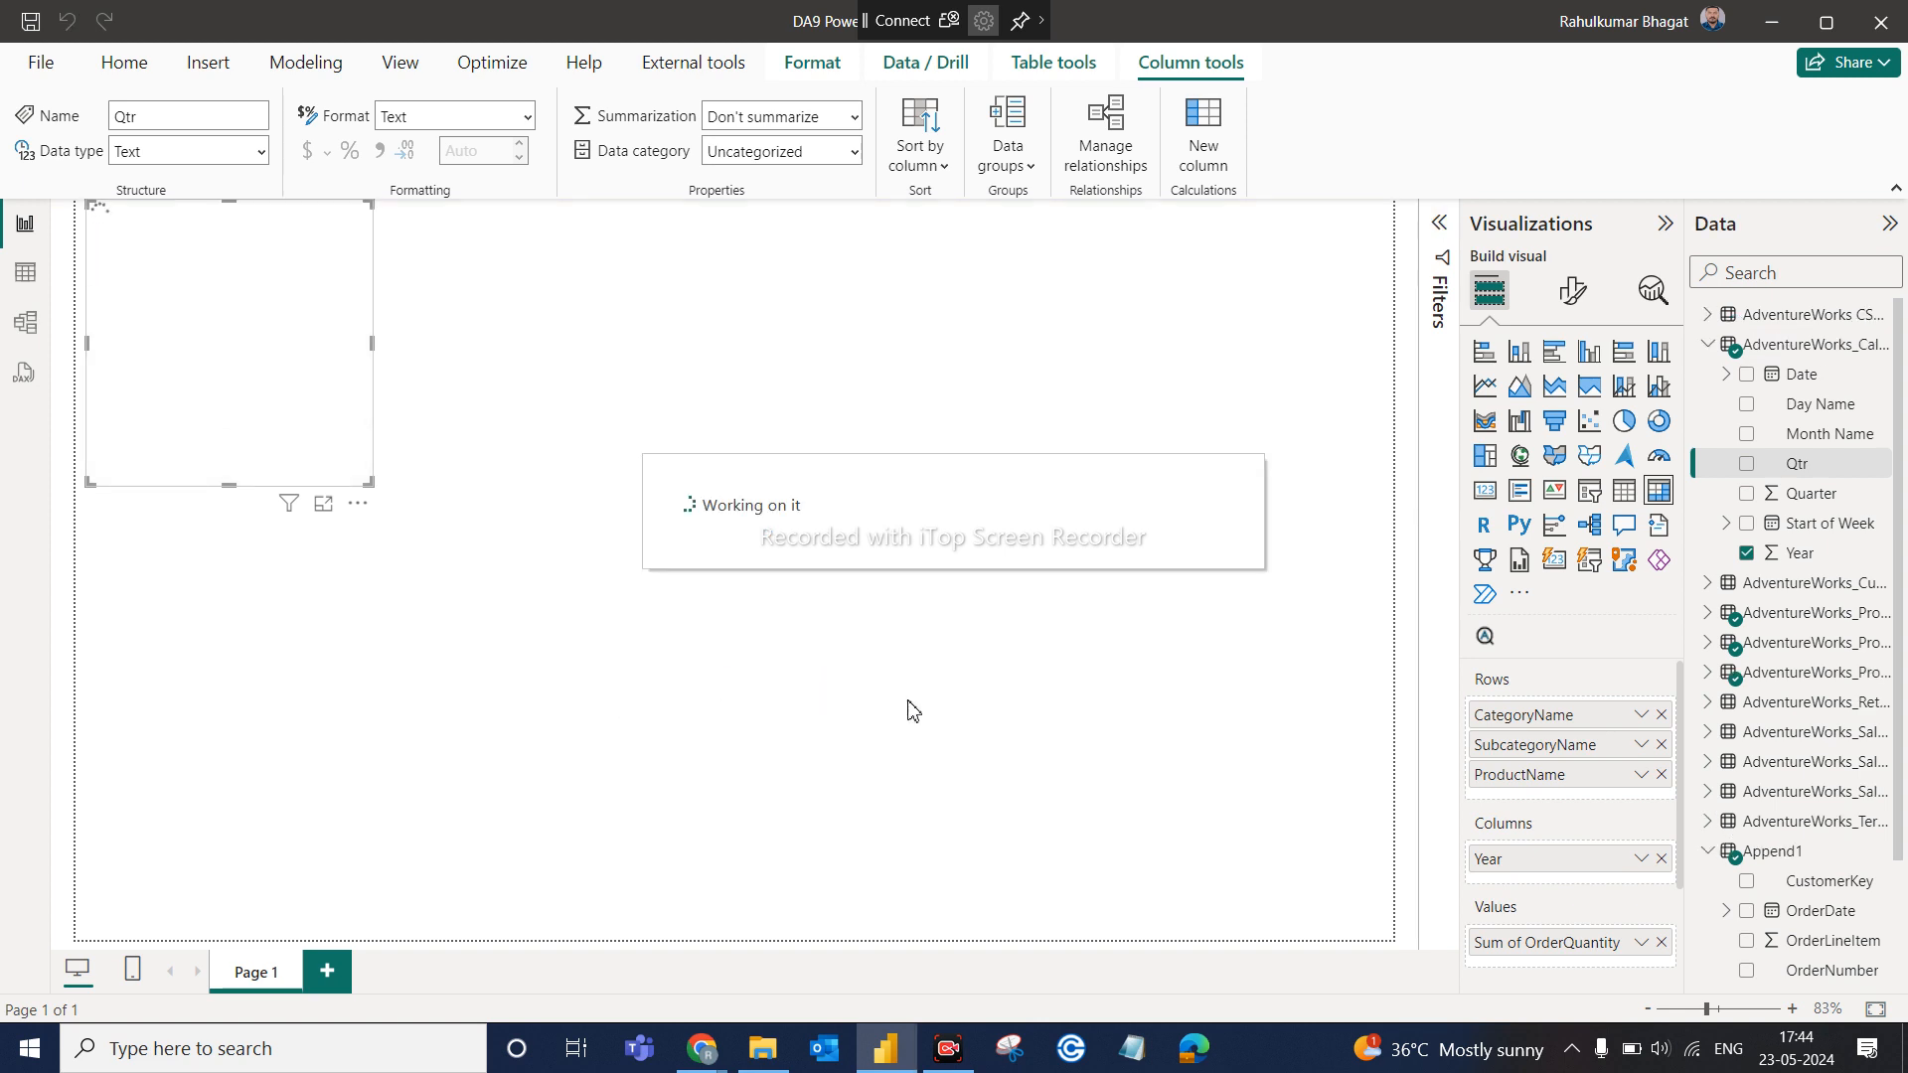
Deselect the matrix visual, collapse the AdventureWorks_Calendar and Append1 field lists, and widen the table list to show full names
{"action": "left_click", "coordinate": [910, 711]}
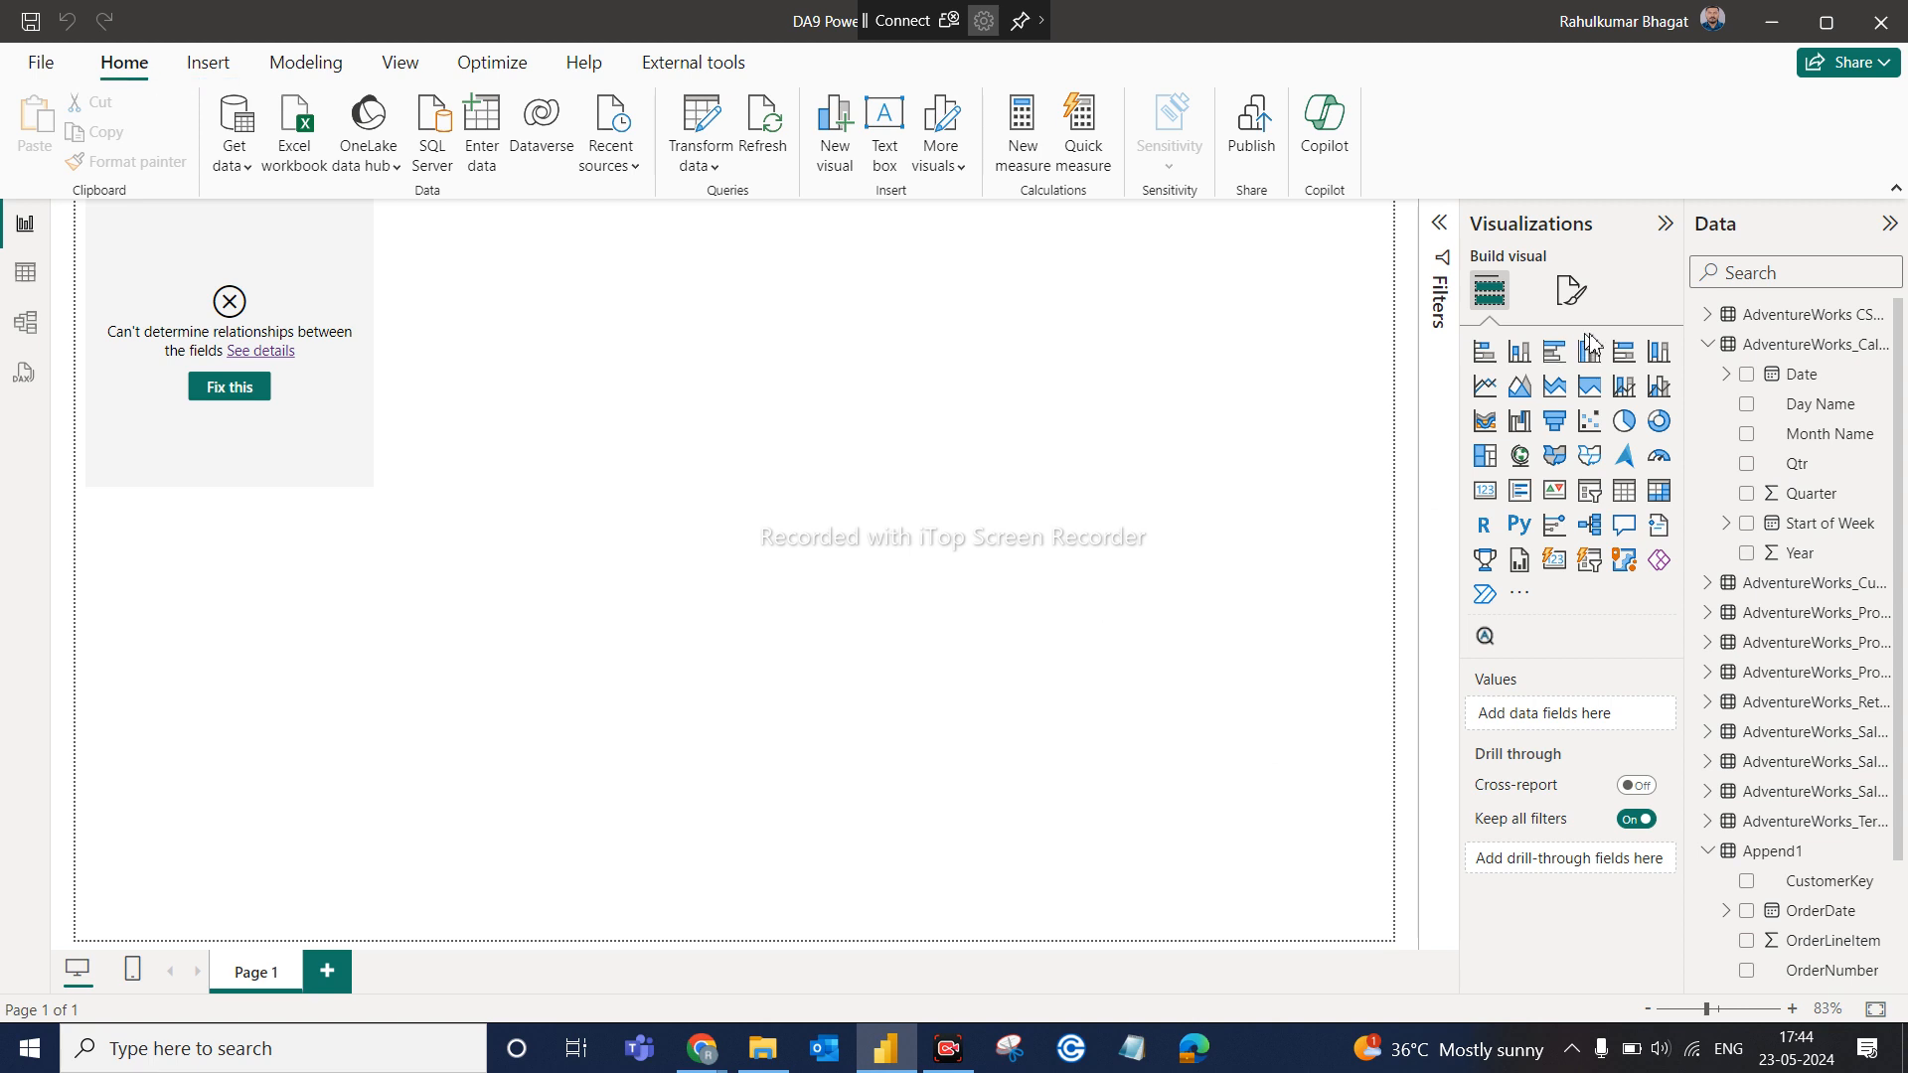
{"action": "left_click", "coordinate": [1708, 344]}
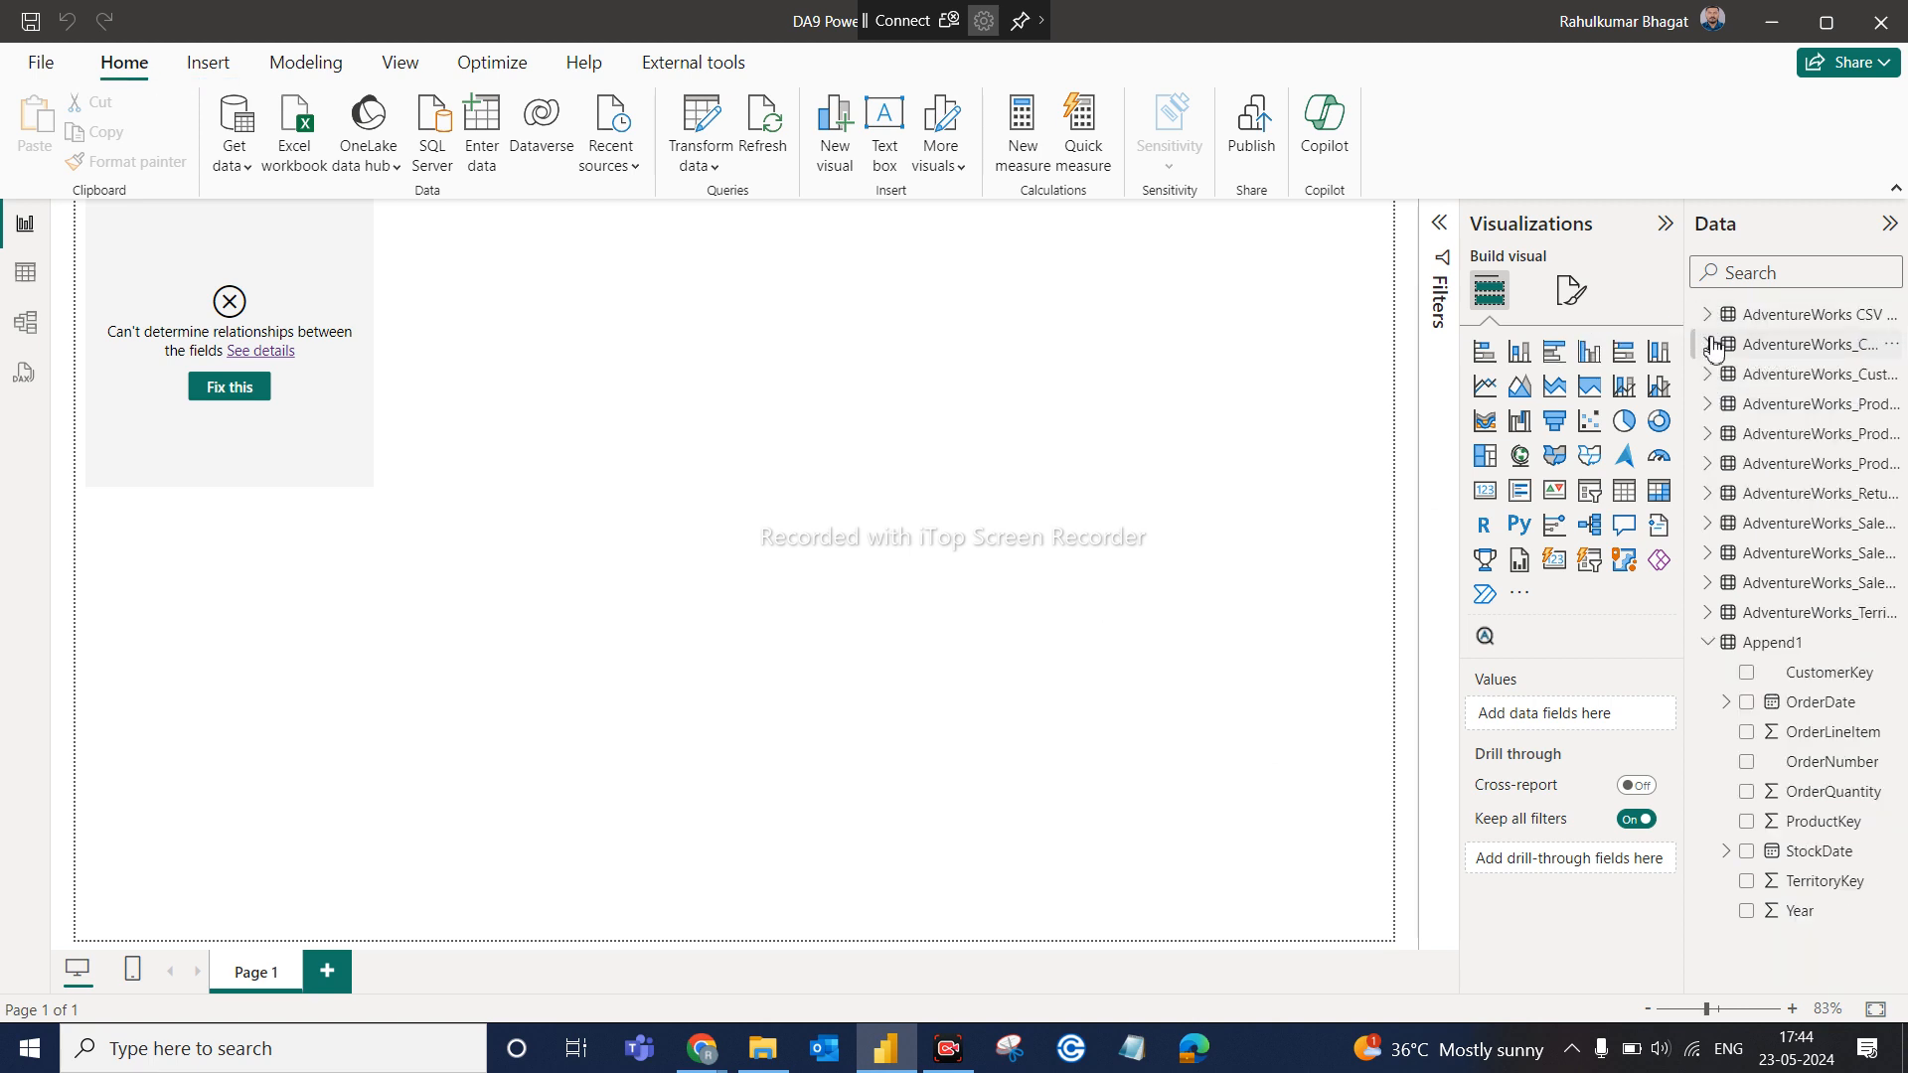
{"action": "left_click", "coordinate": [1708, 642]}
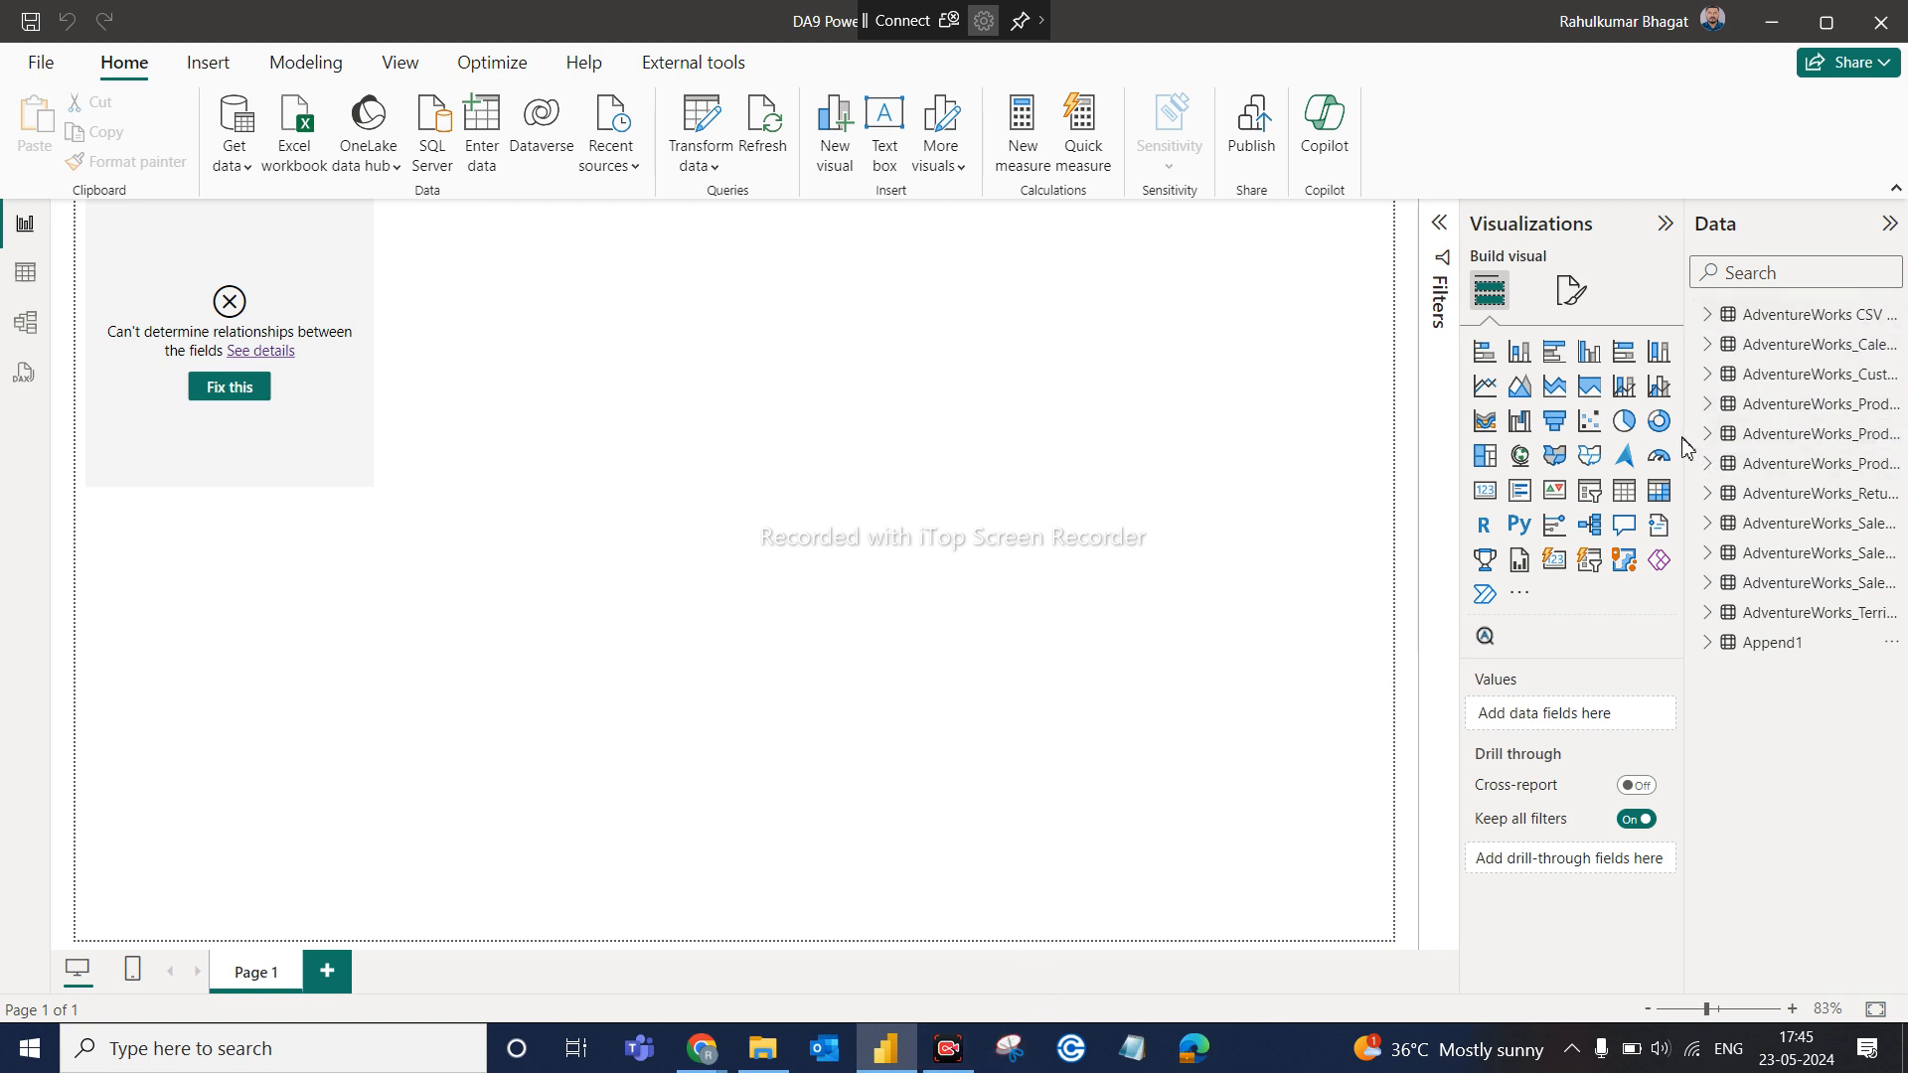
{"action": "left_click_drag", "start_coordinate": [1689, 446], "coordinate": [1490, 449]}
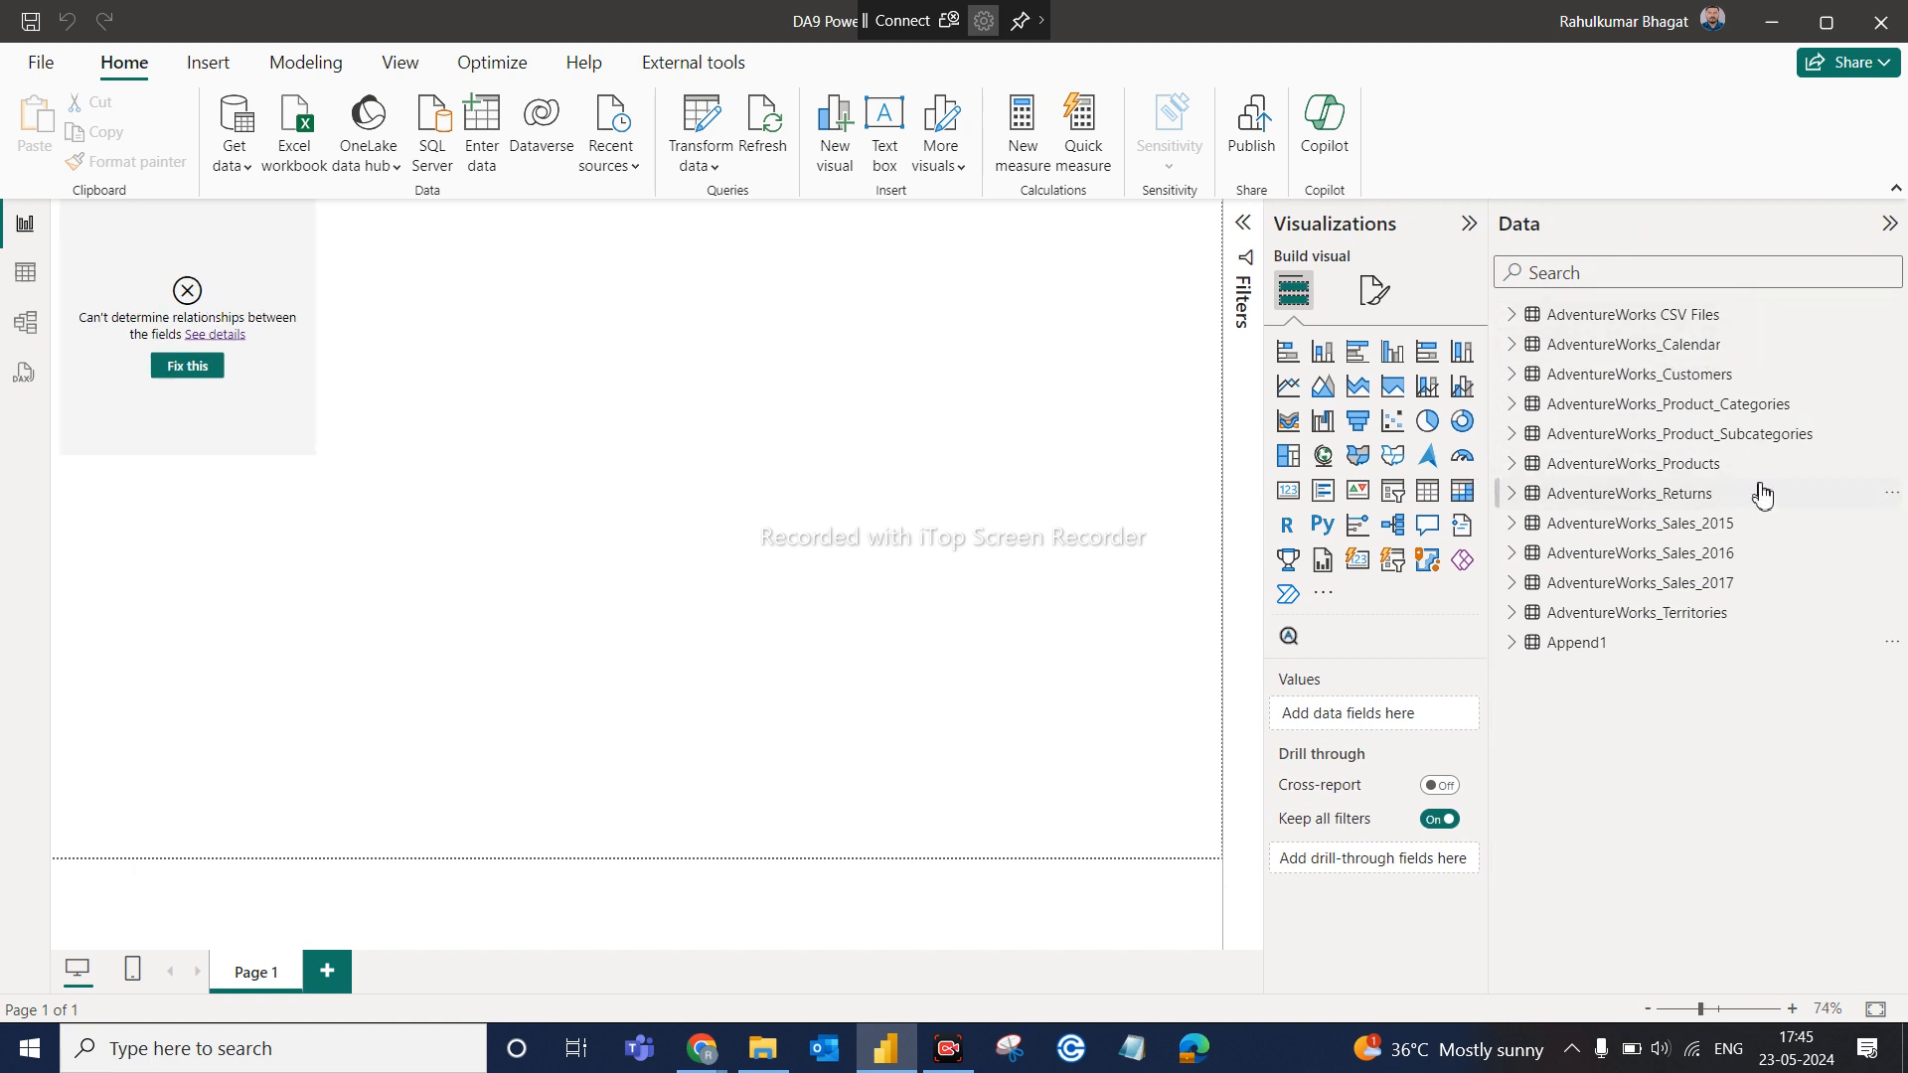
Compare the AdventureWorks CSV Files and Append1 tables with the separate yearly sales tables in the model
{"action": "left_click", "coordinate": [1639, 618]}
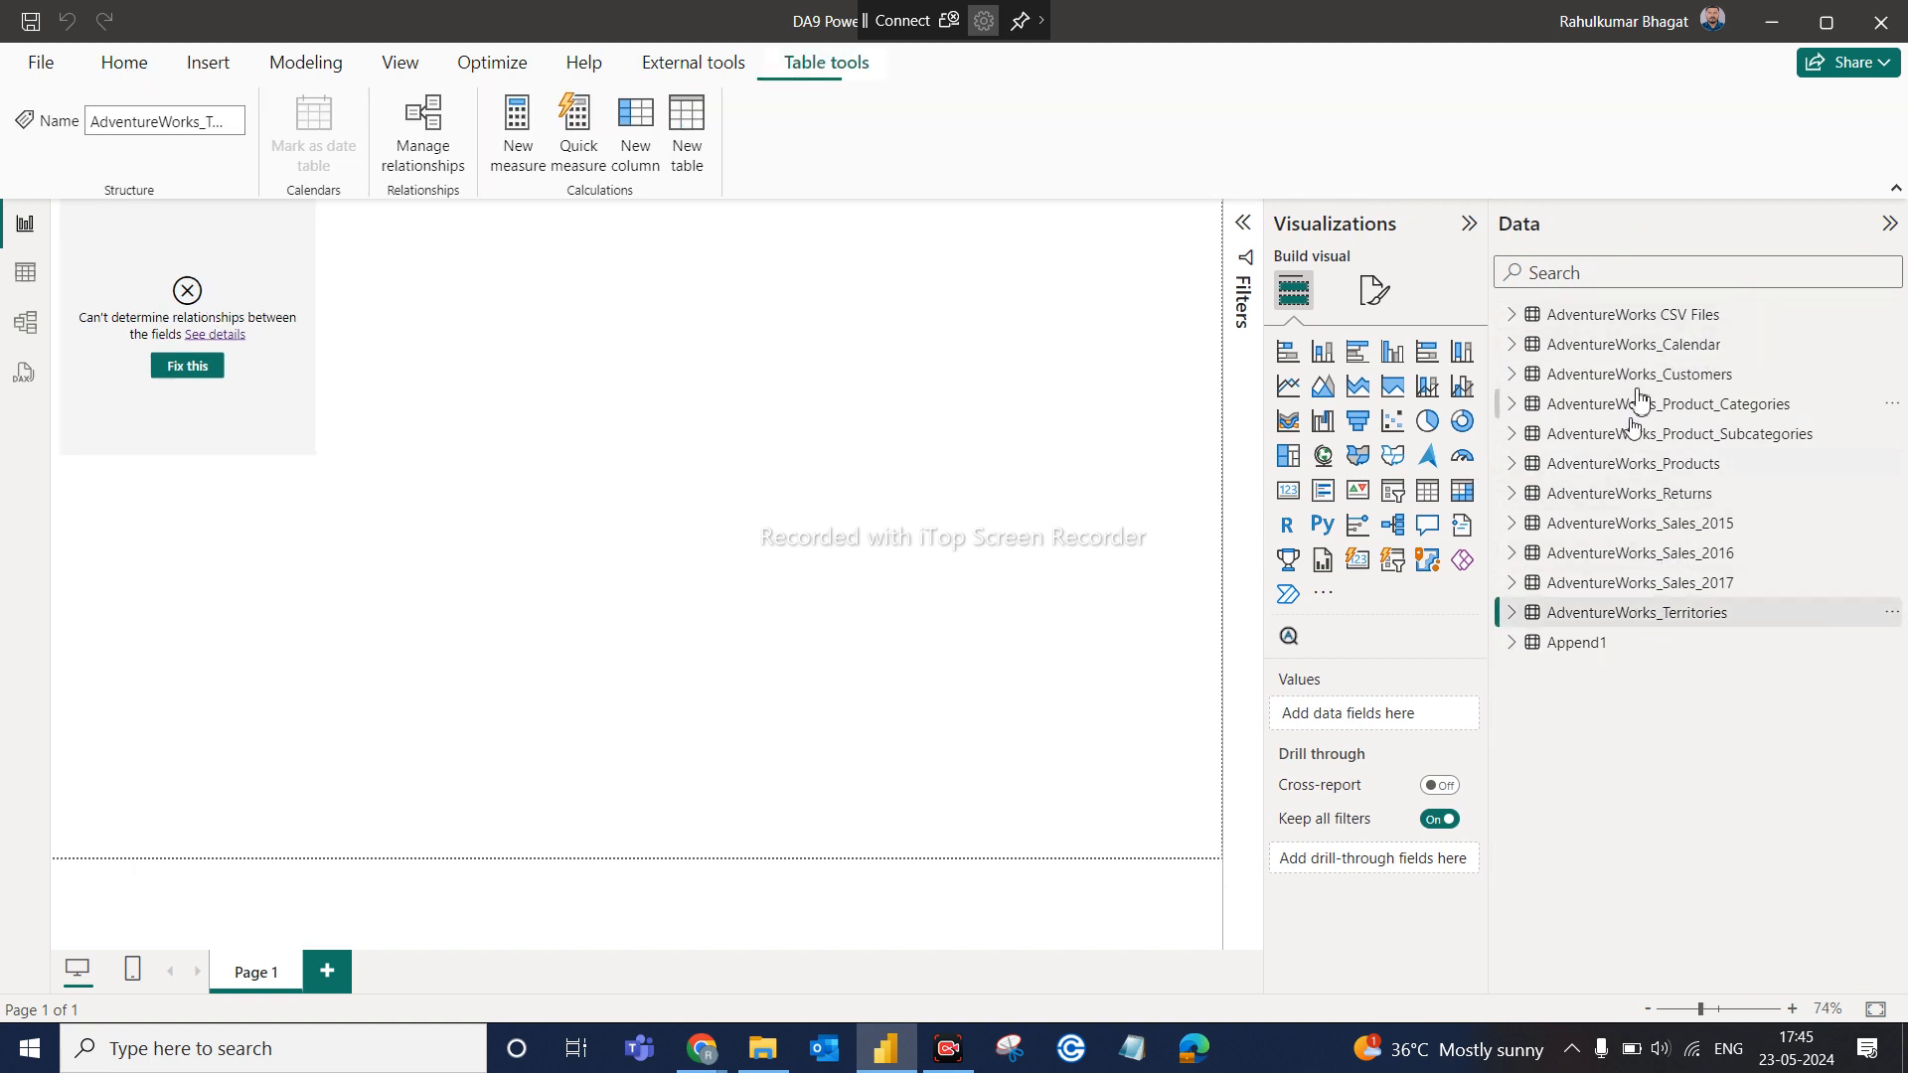
{"action": "left_click", "coordinate": [1652, 328]}
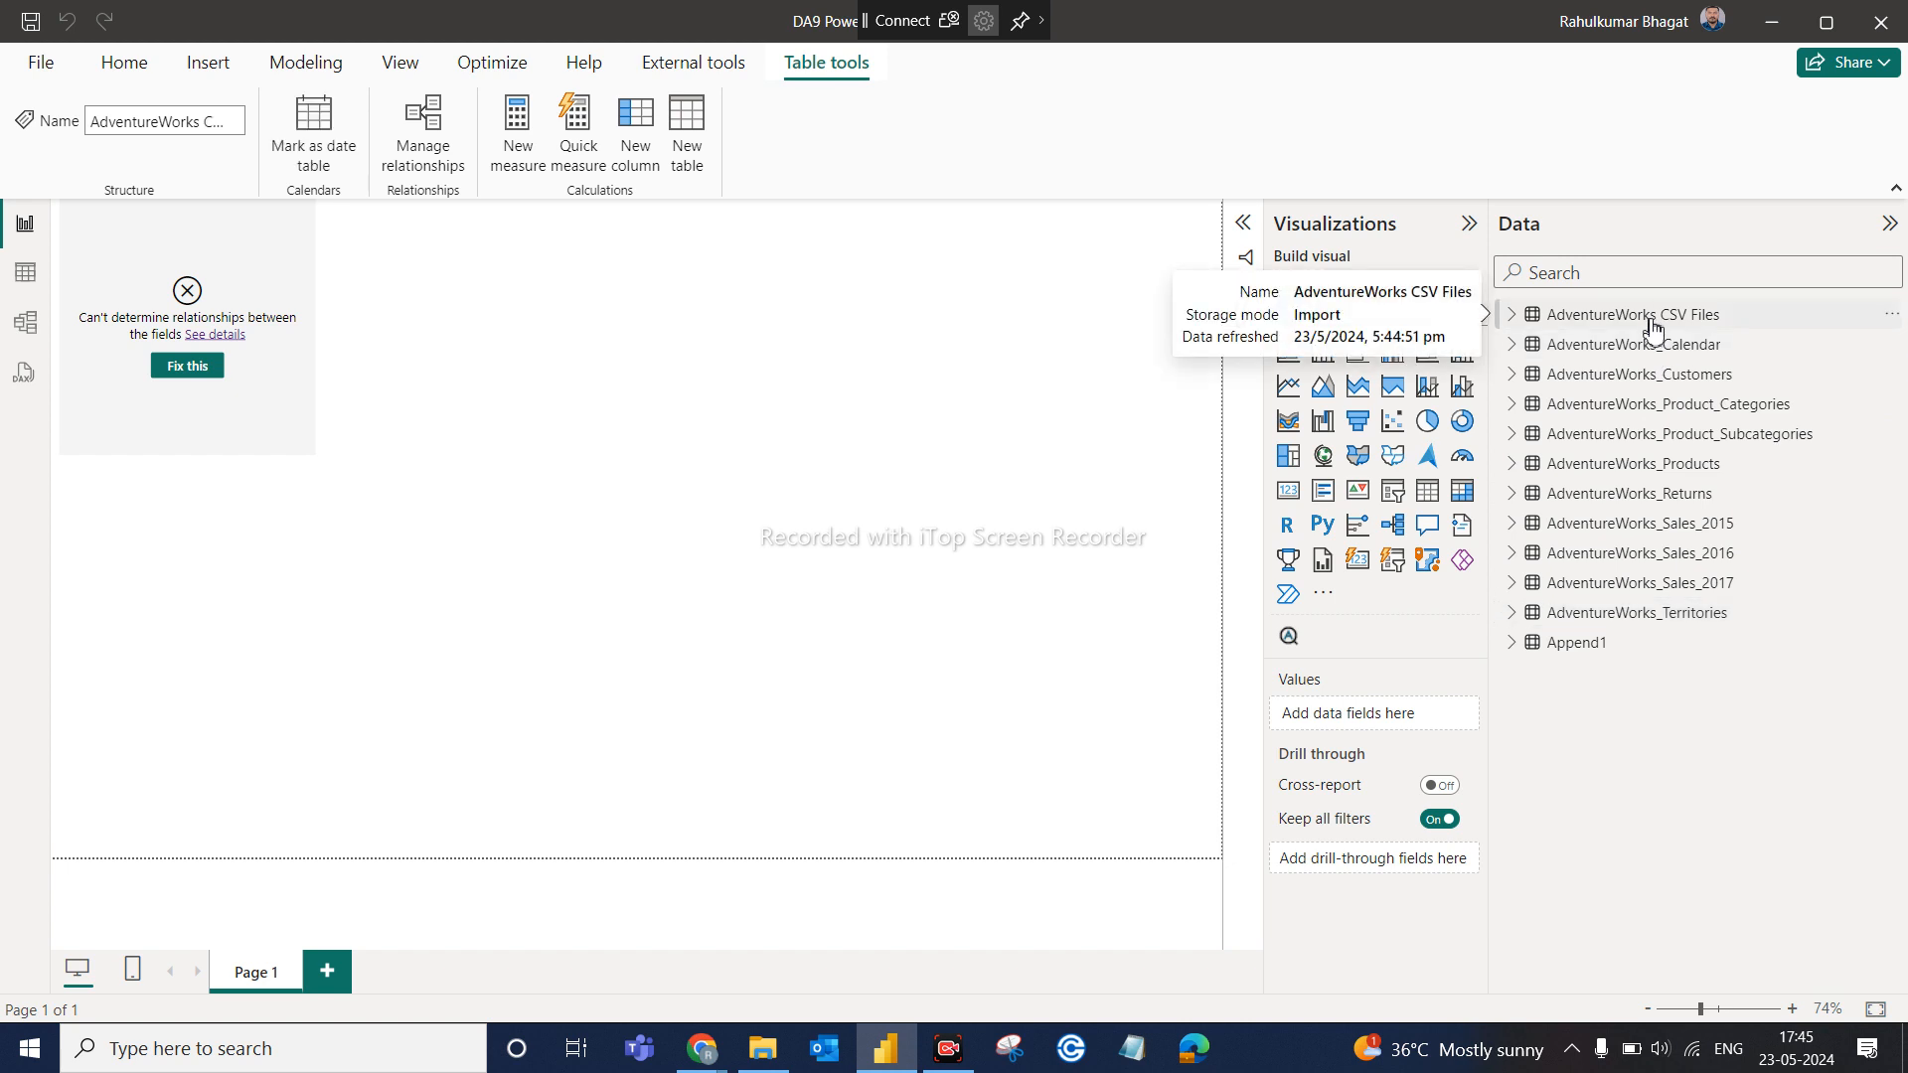
{"action": "left_click", "coordinate": [1588, 656]}
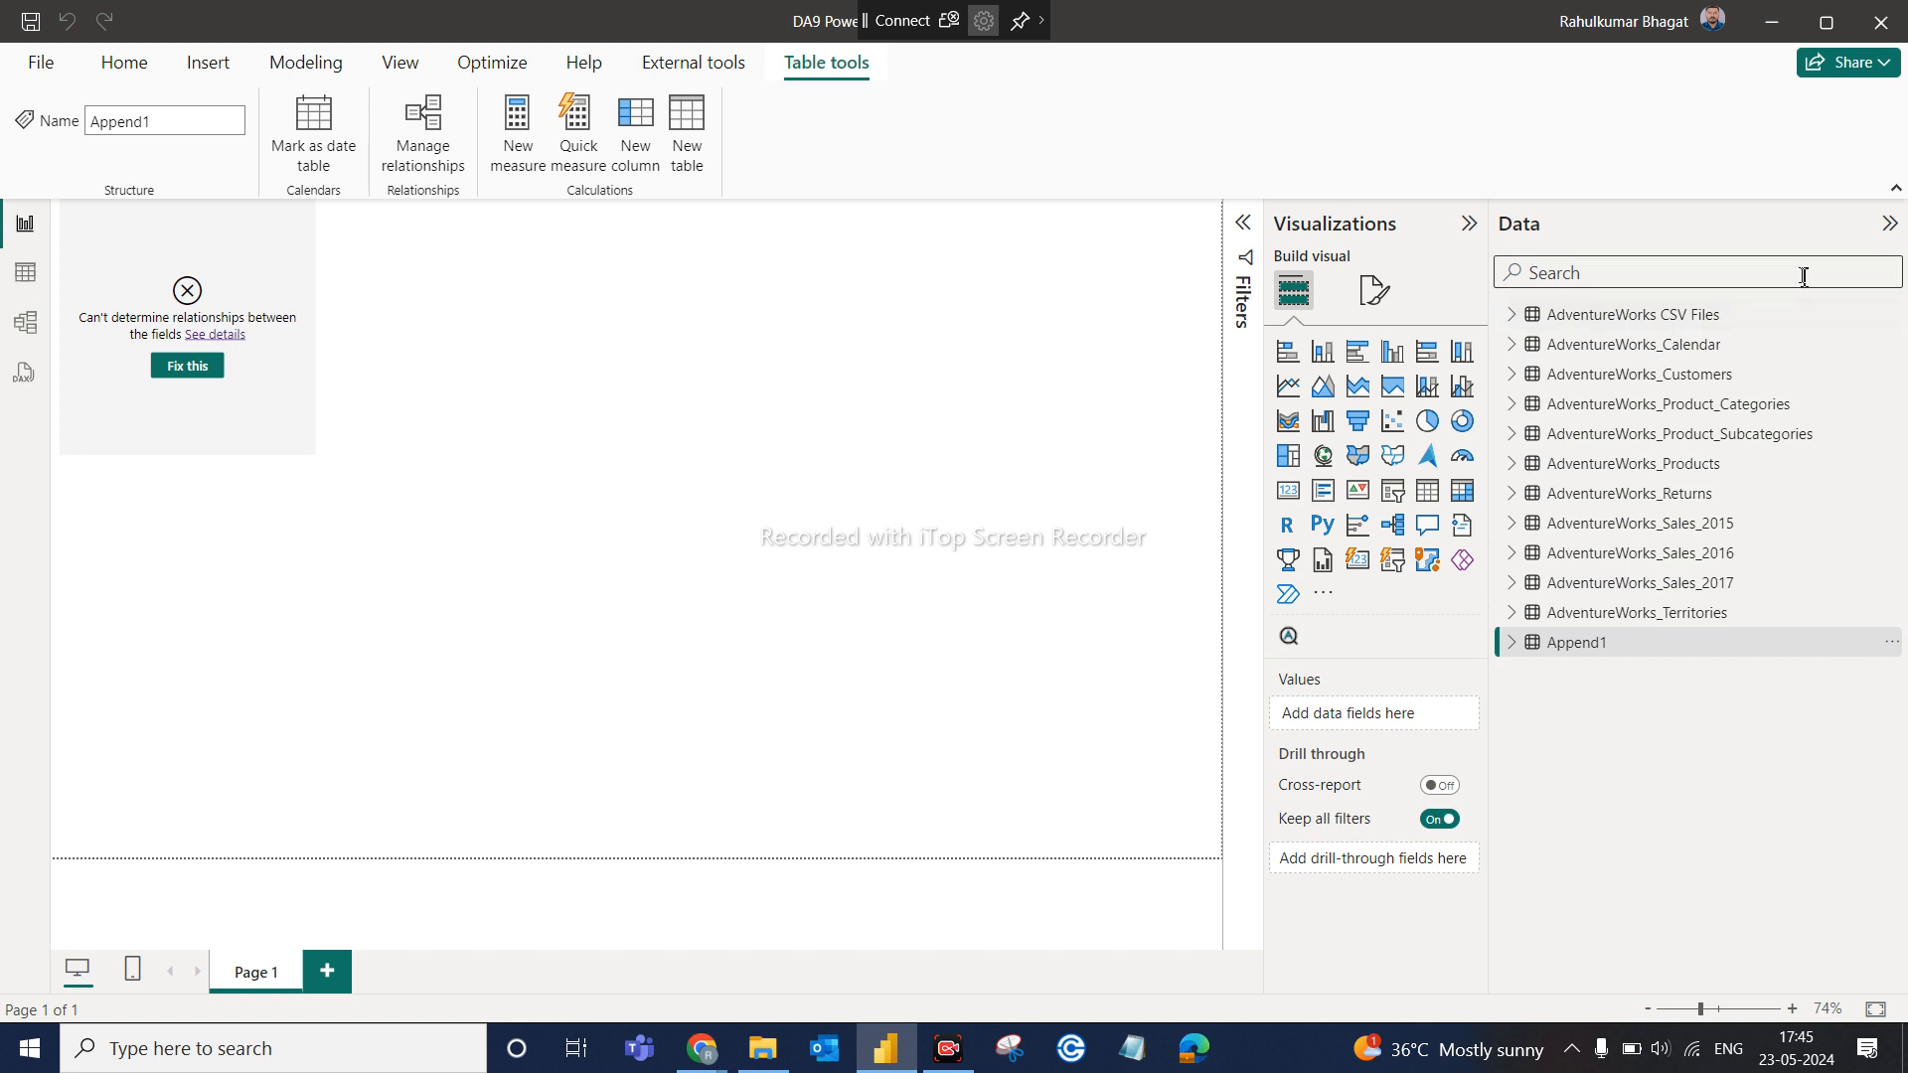
{"action": "left_click", "coordinate": [1676, 320]}
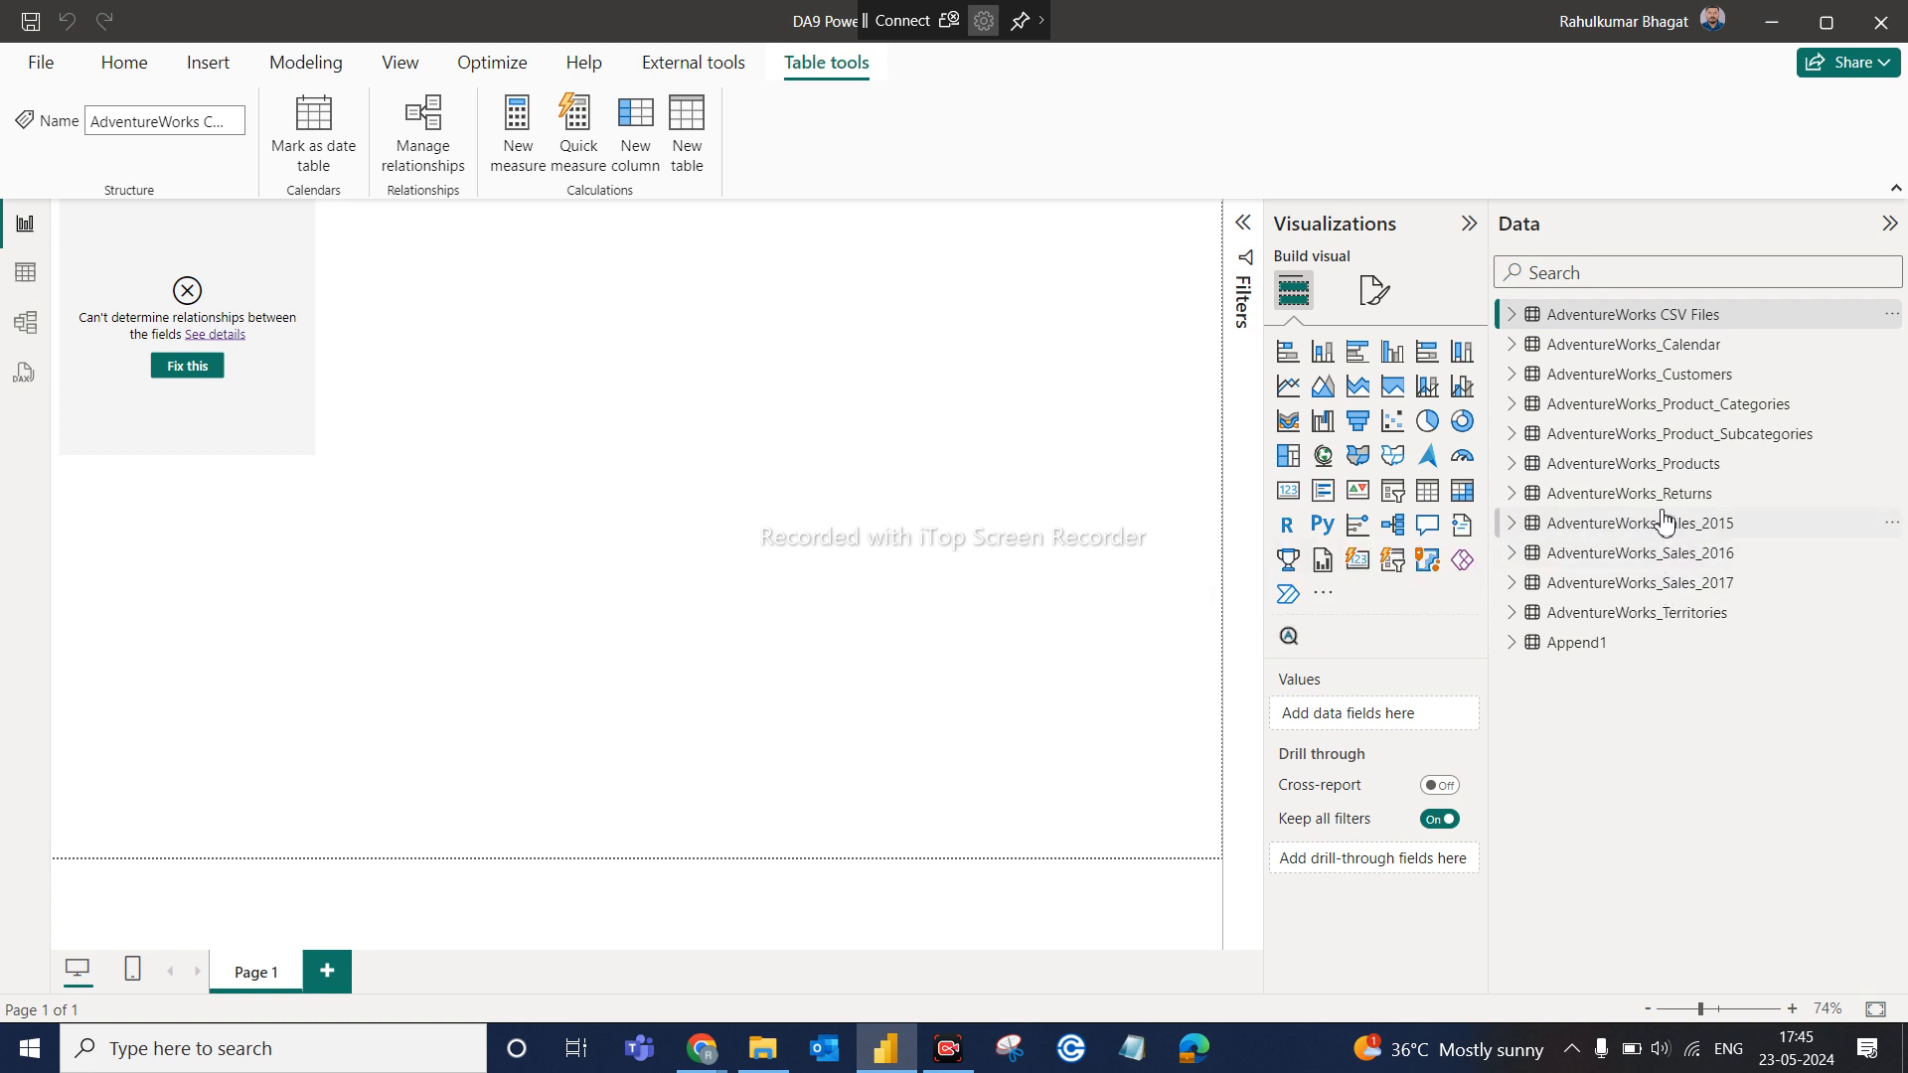
{"action": "mouse_move", "coordinate": [1675, 536]}
Reopen the Power Query Editor and collapse the Transform File query group, leaving the Other Queries group expanded
{"action": "left_click", "coordinate": [123, 64]}
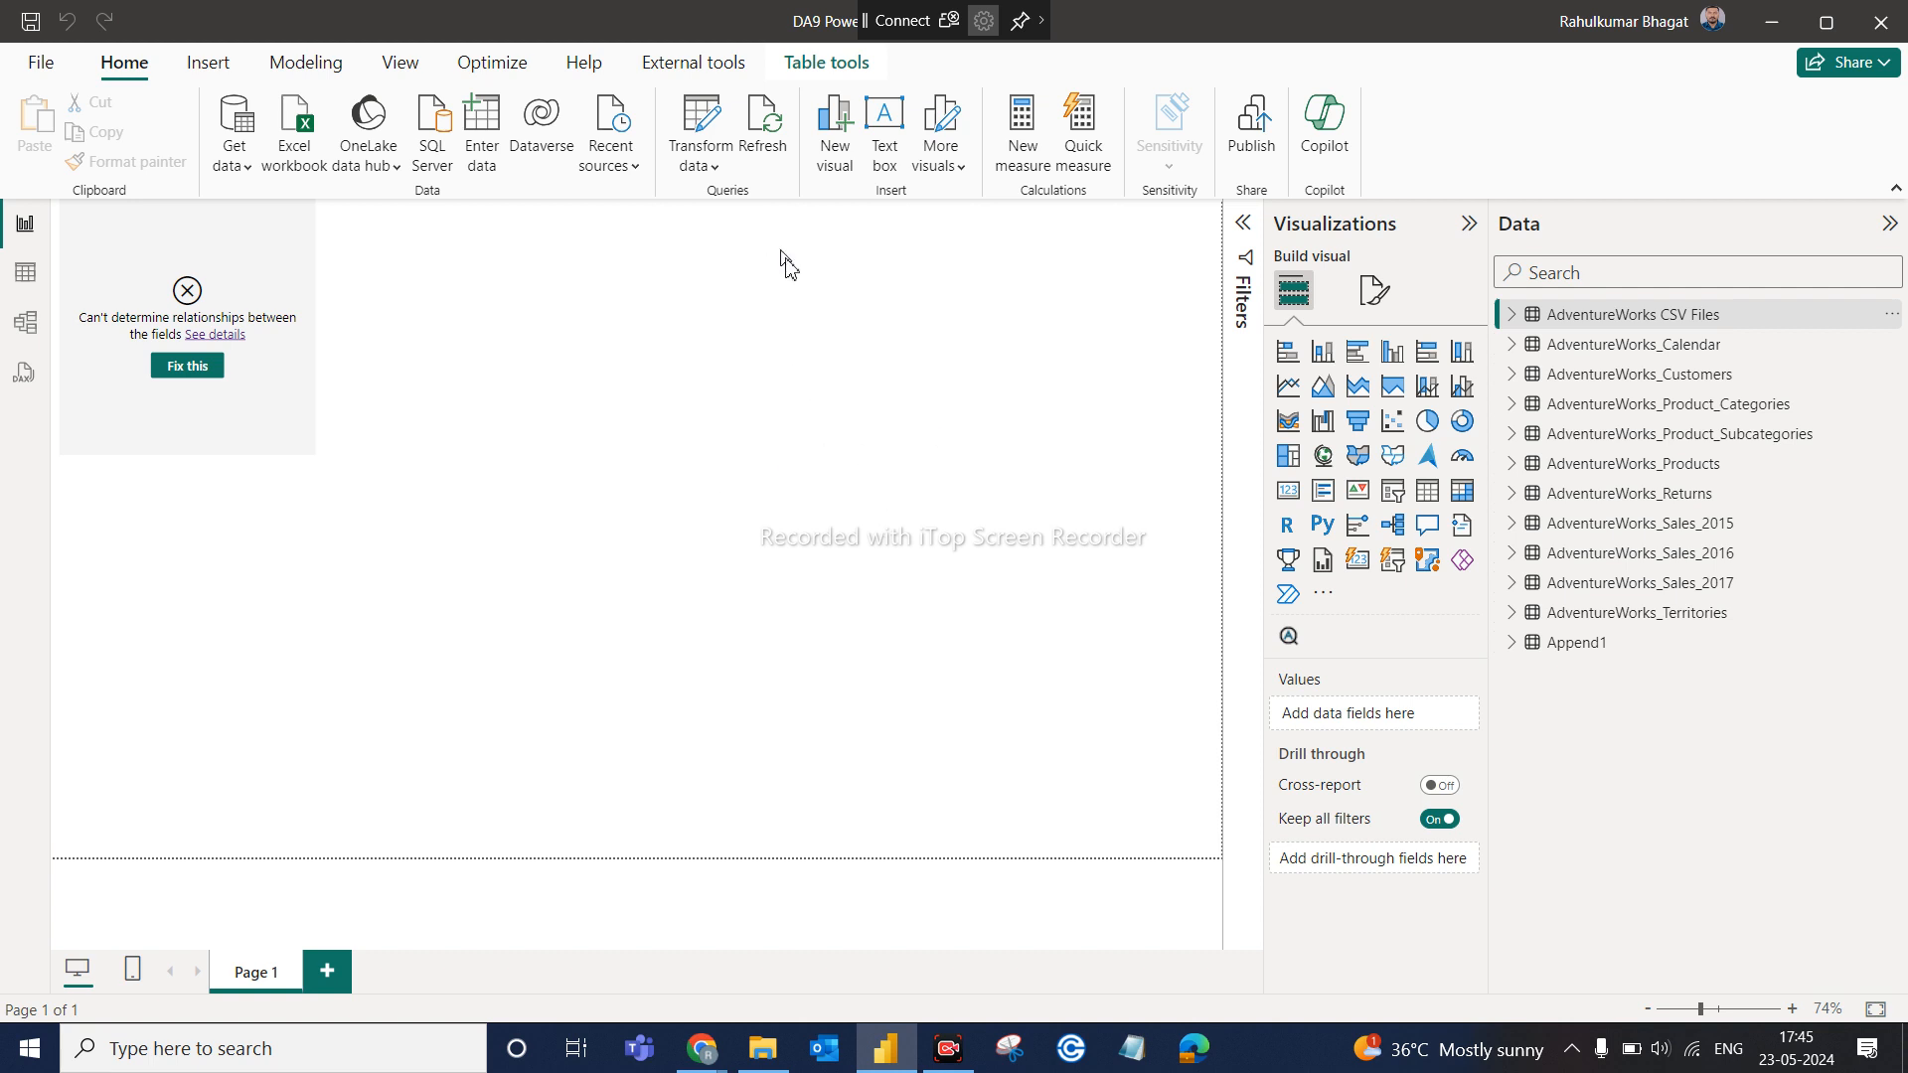
{"action": "left_click", "coordinate": [714, 167]}
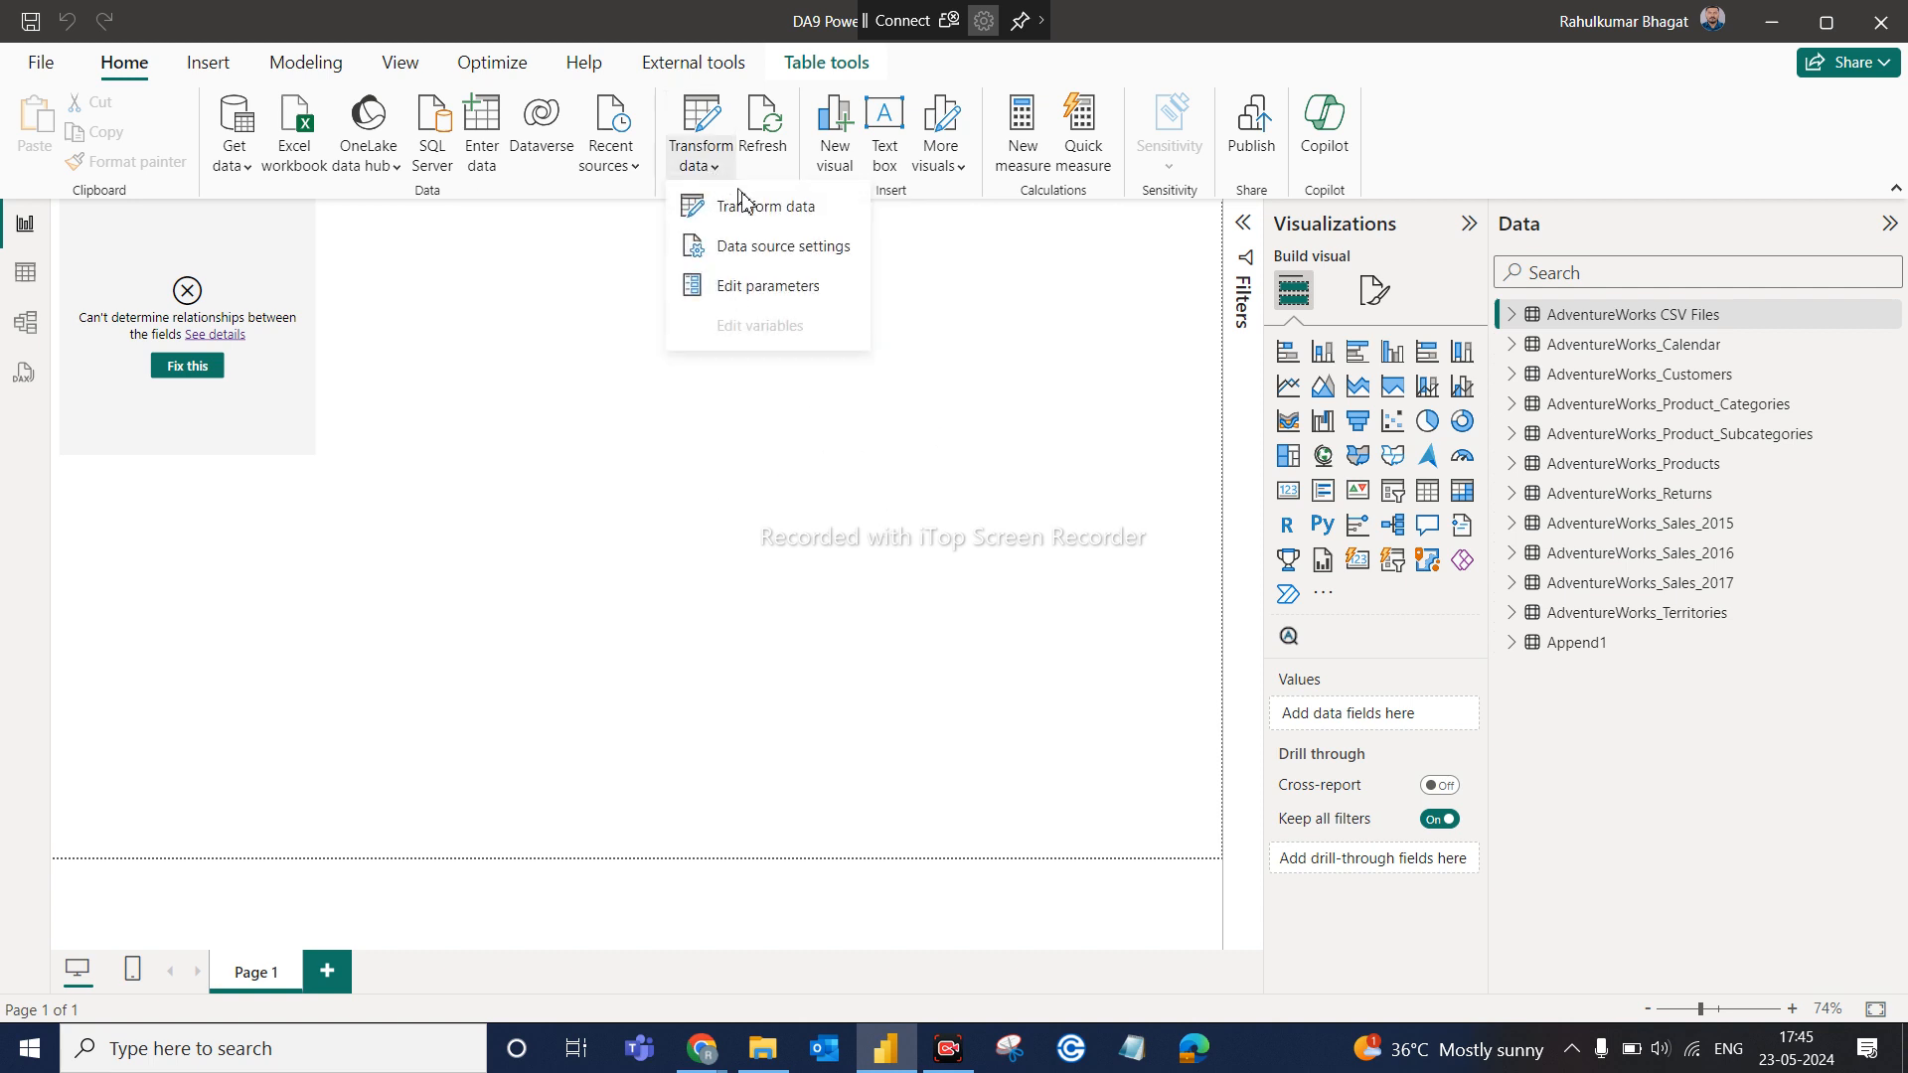
{"action": "left_click", "coordinate": [755, 202]}
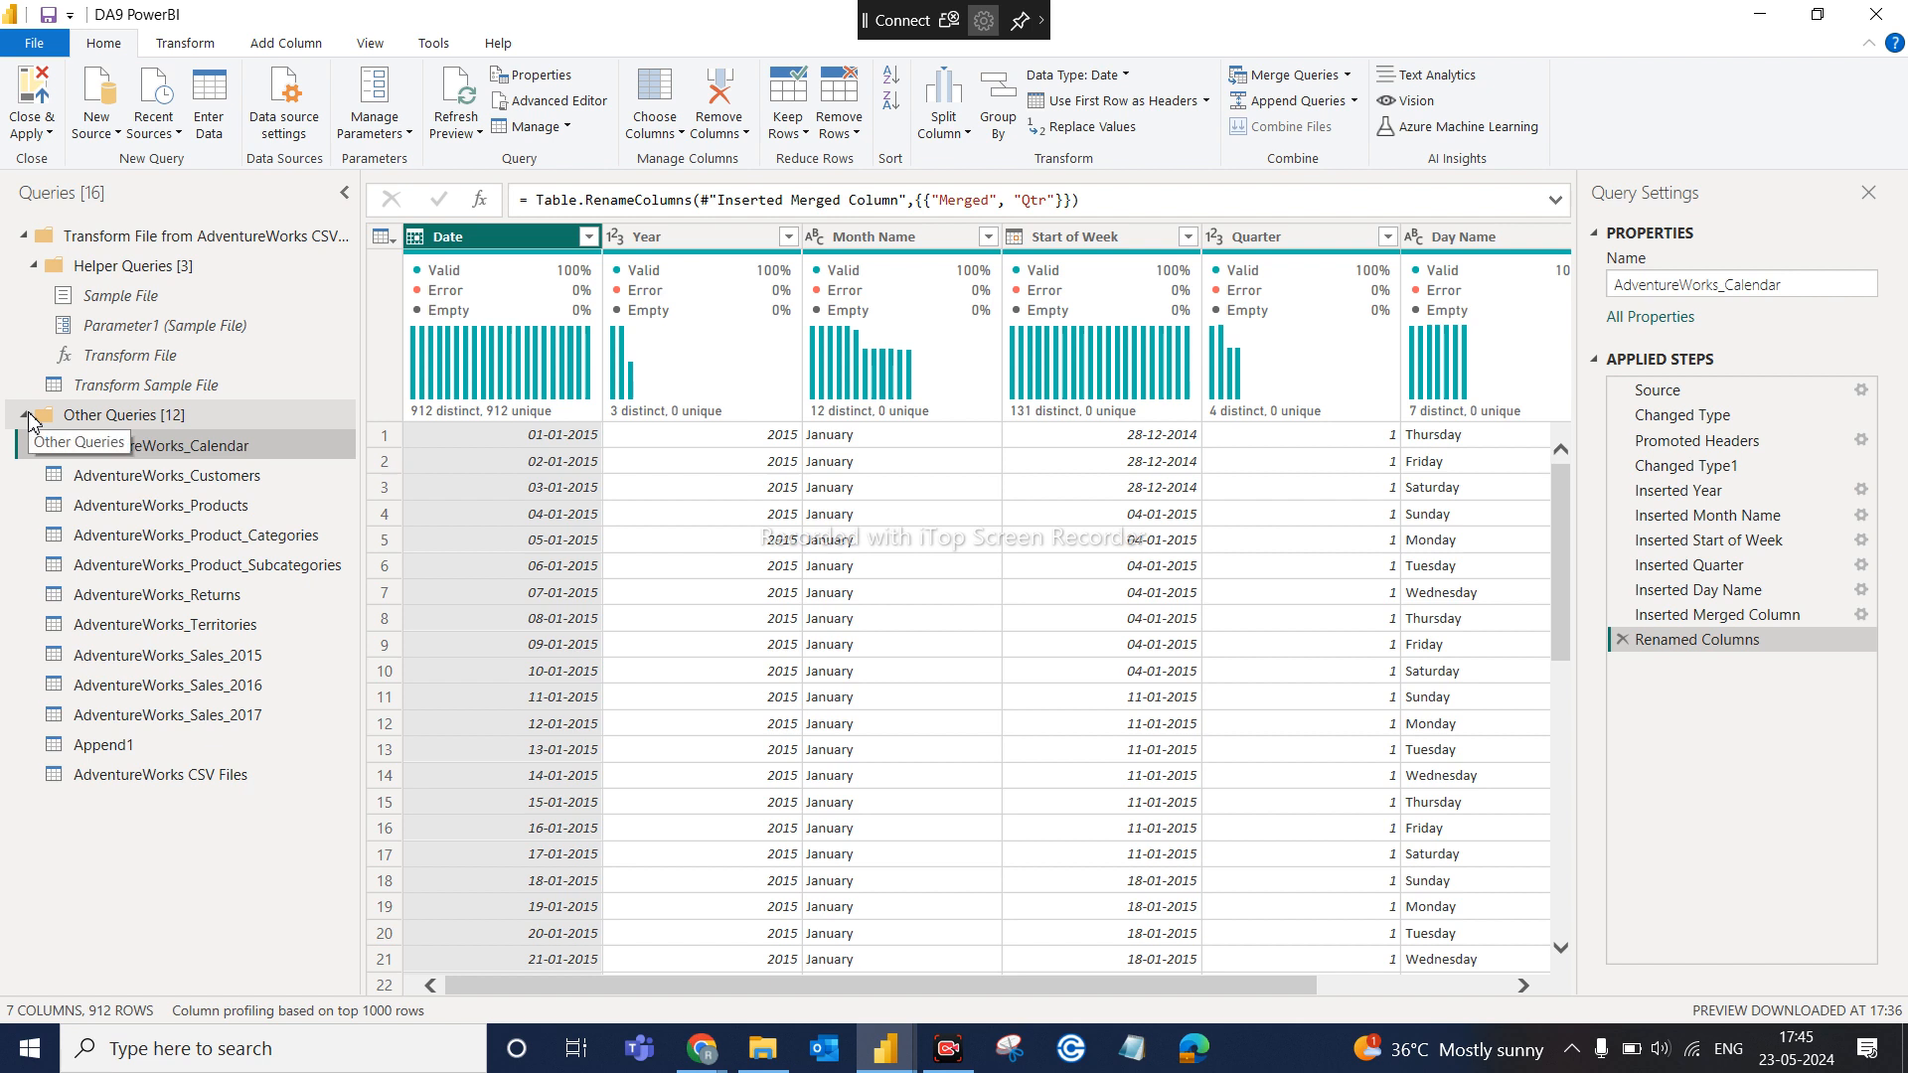
{"action": "left_click", "coordinate": [24, 237]}
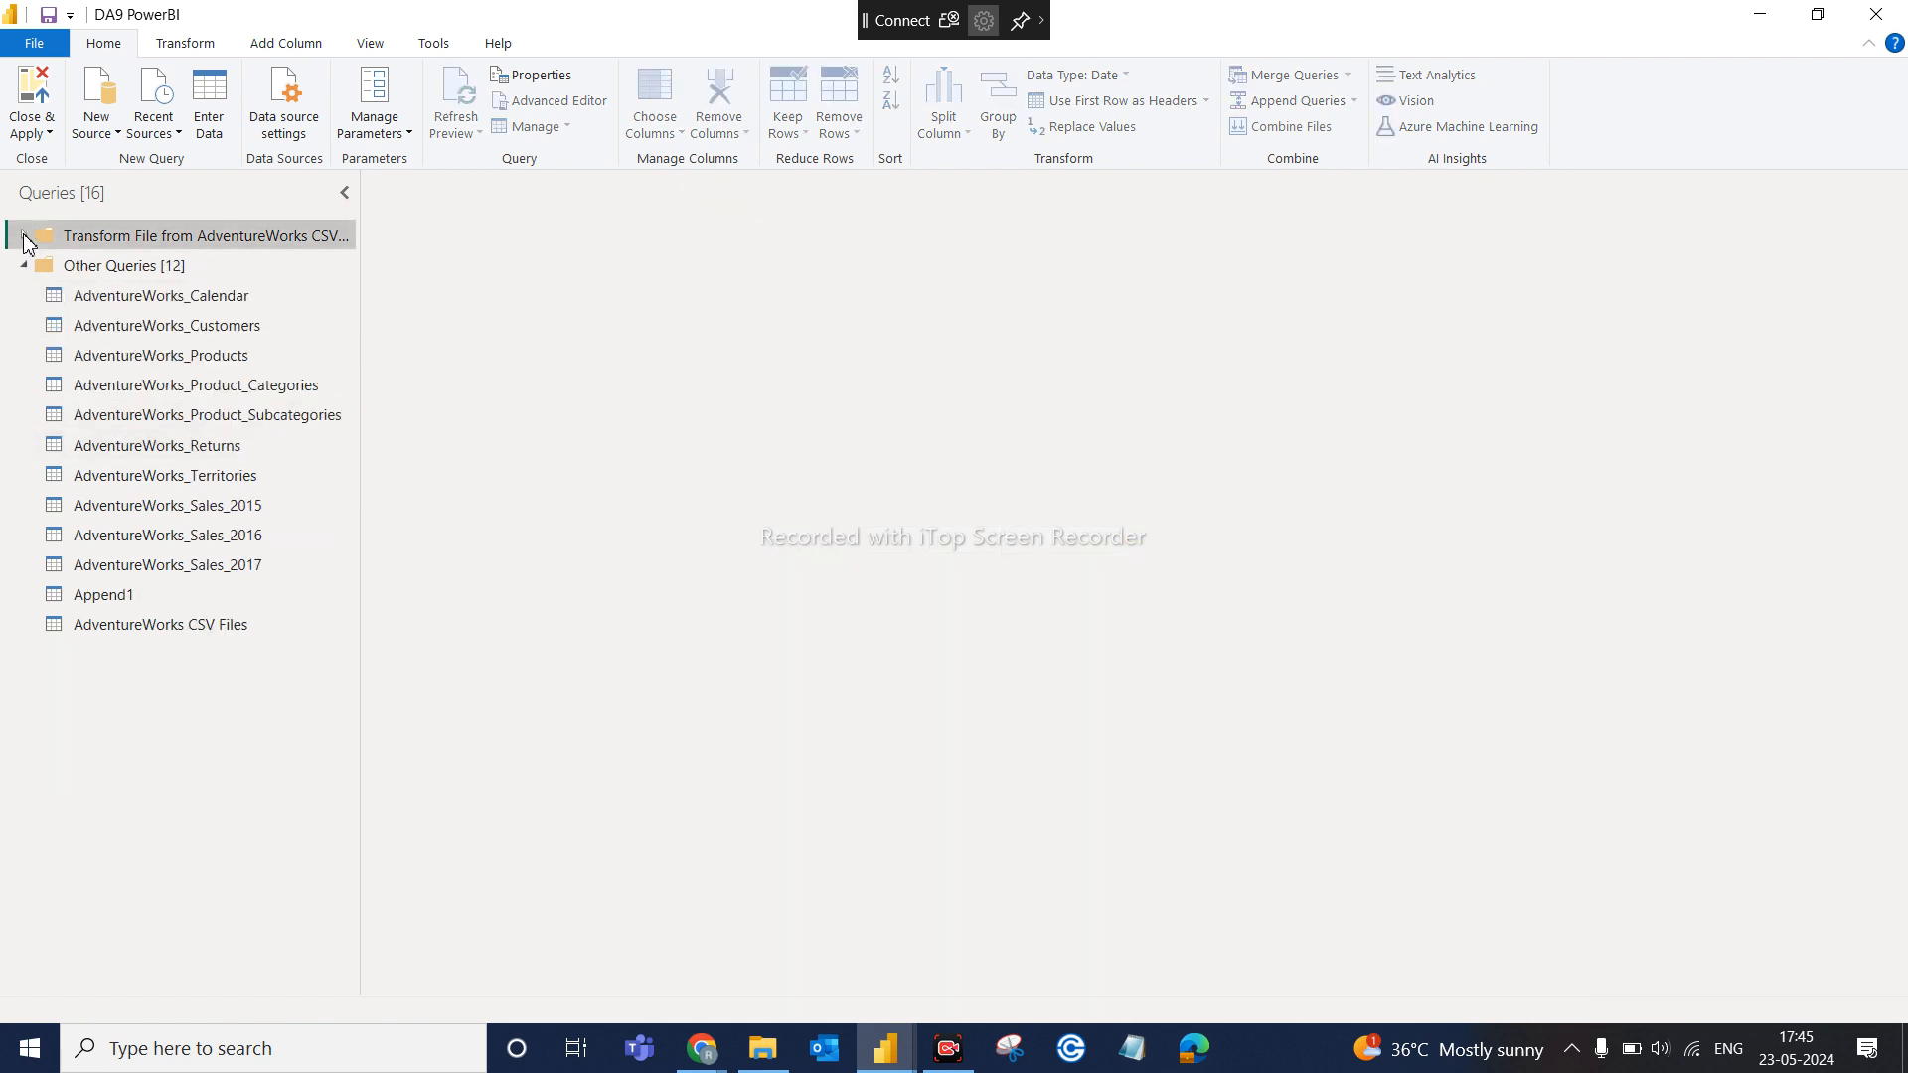
{"action": "left_click", "coordinate": [25, 267]}
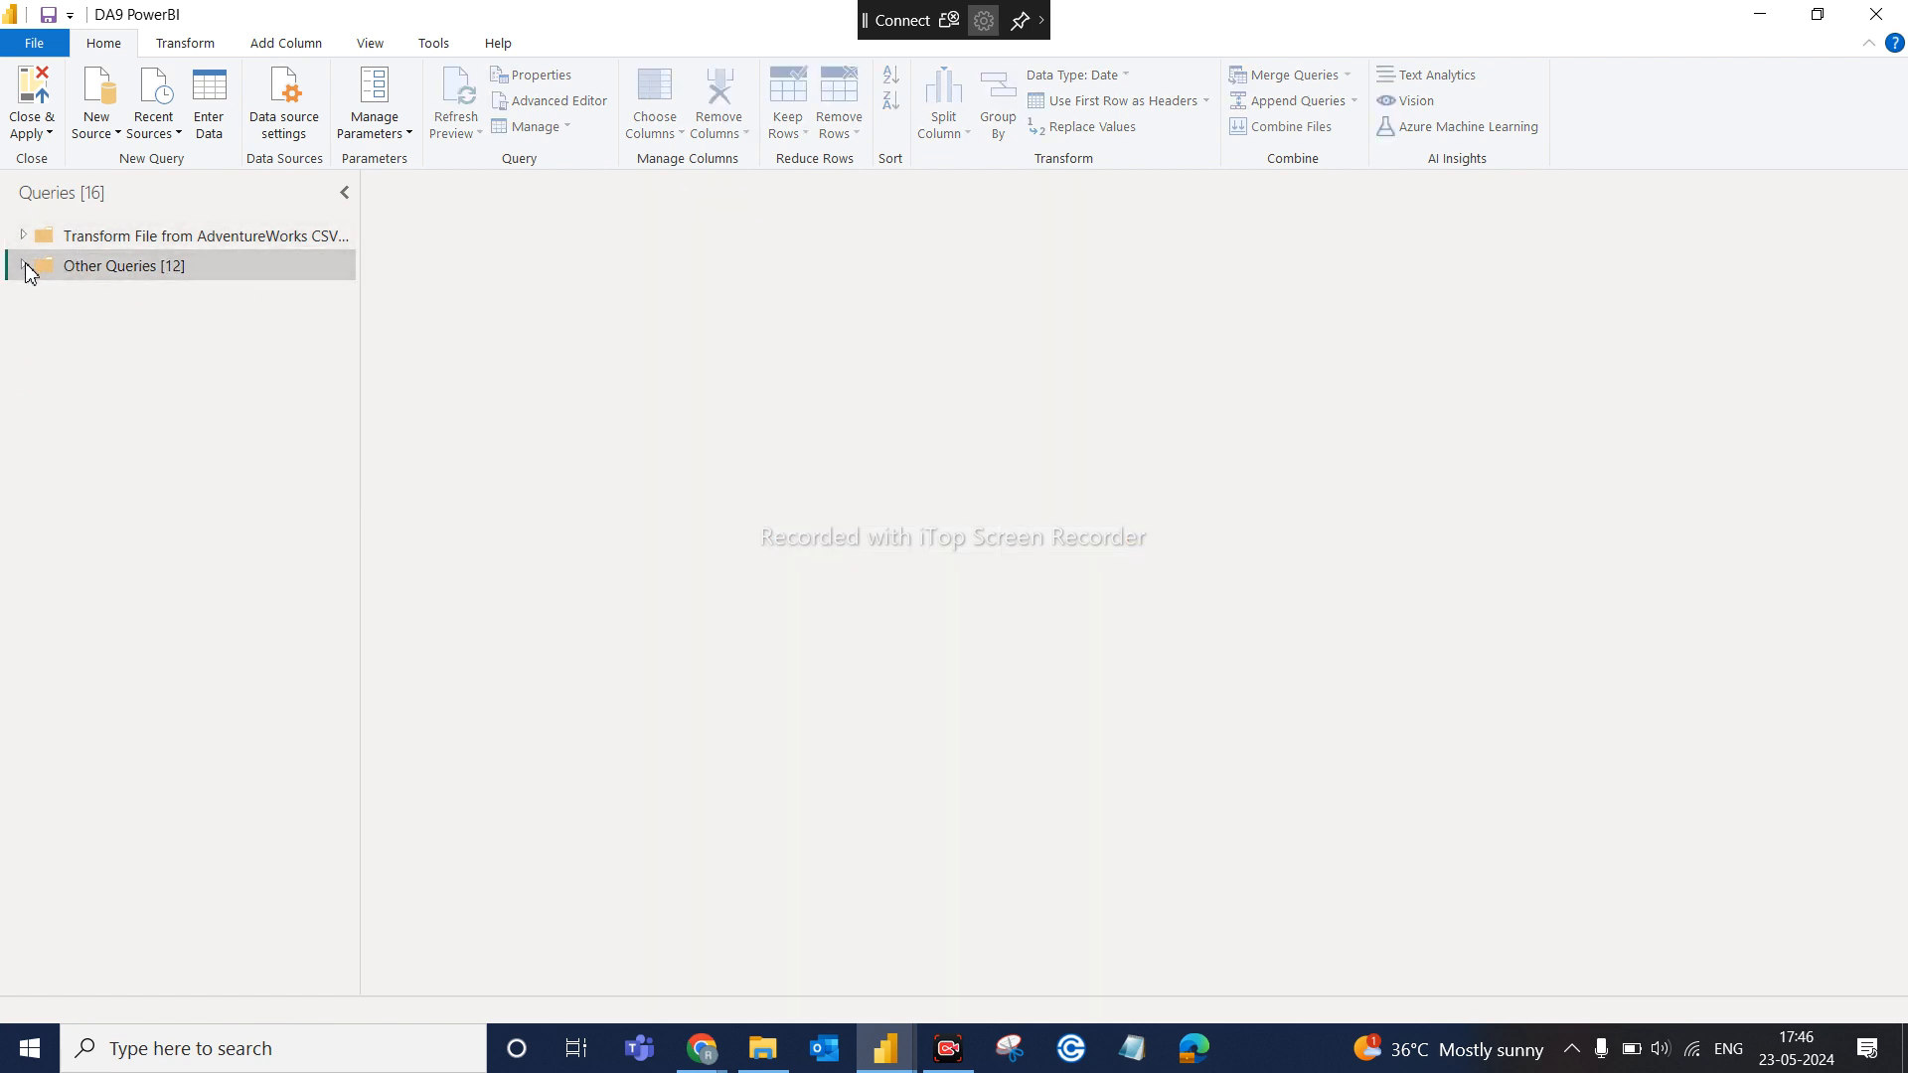
{"action": "left_click", "coordinate": [25, 267]}
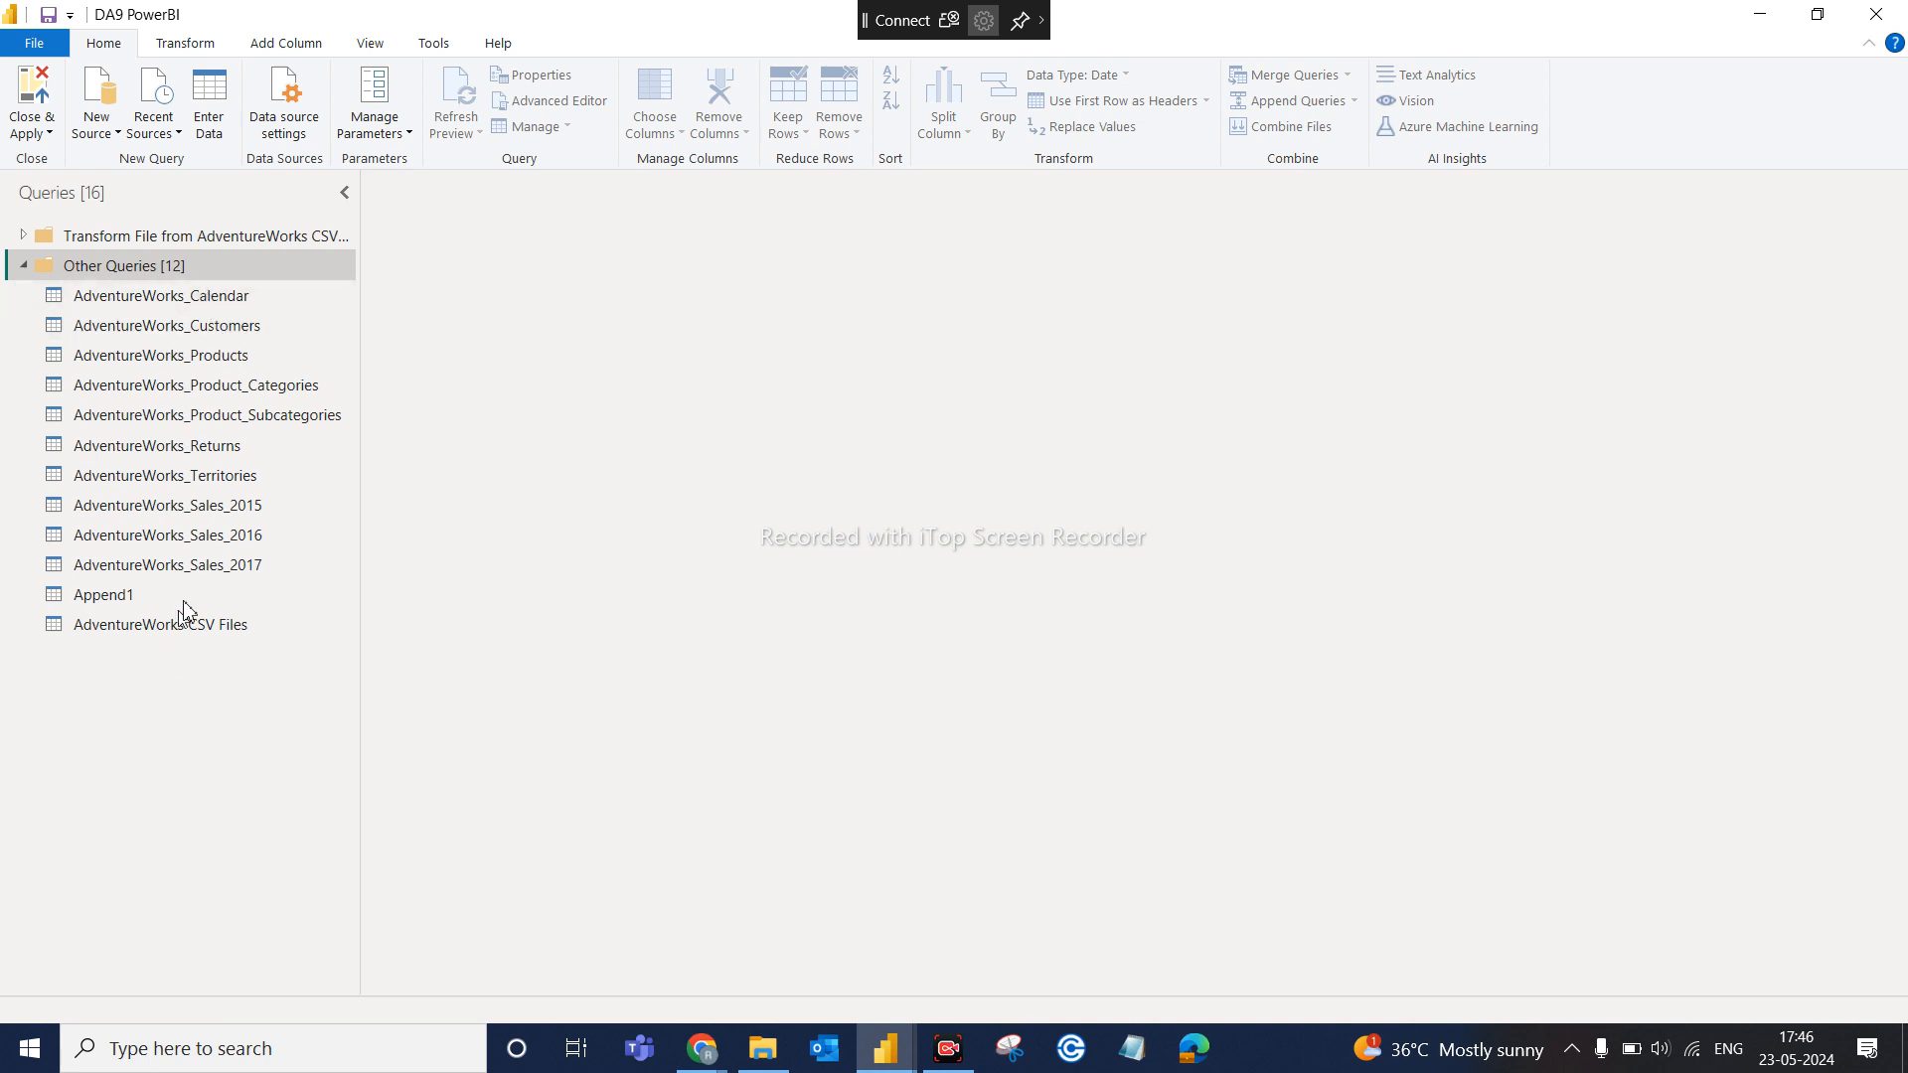
Compare the previews and applied steps of the Append1 and AdventureWorks_Sales_2015 queries
{"action": "left_click", "coordinate": [129, 597]}
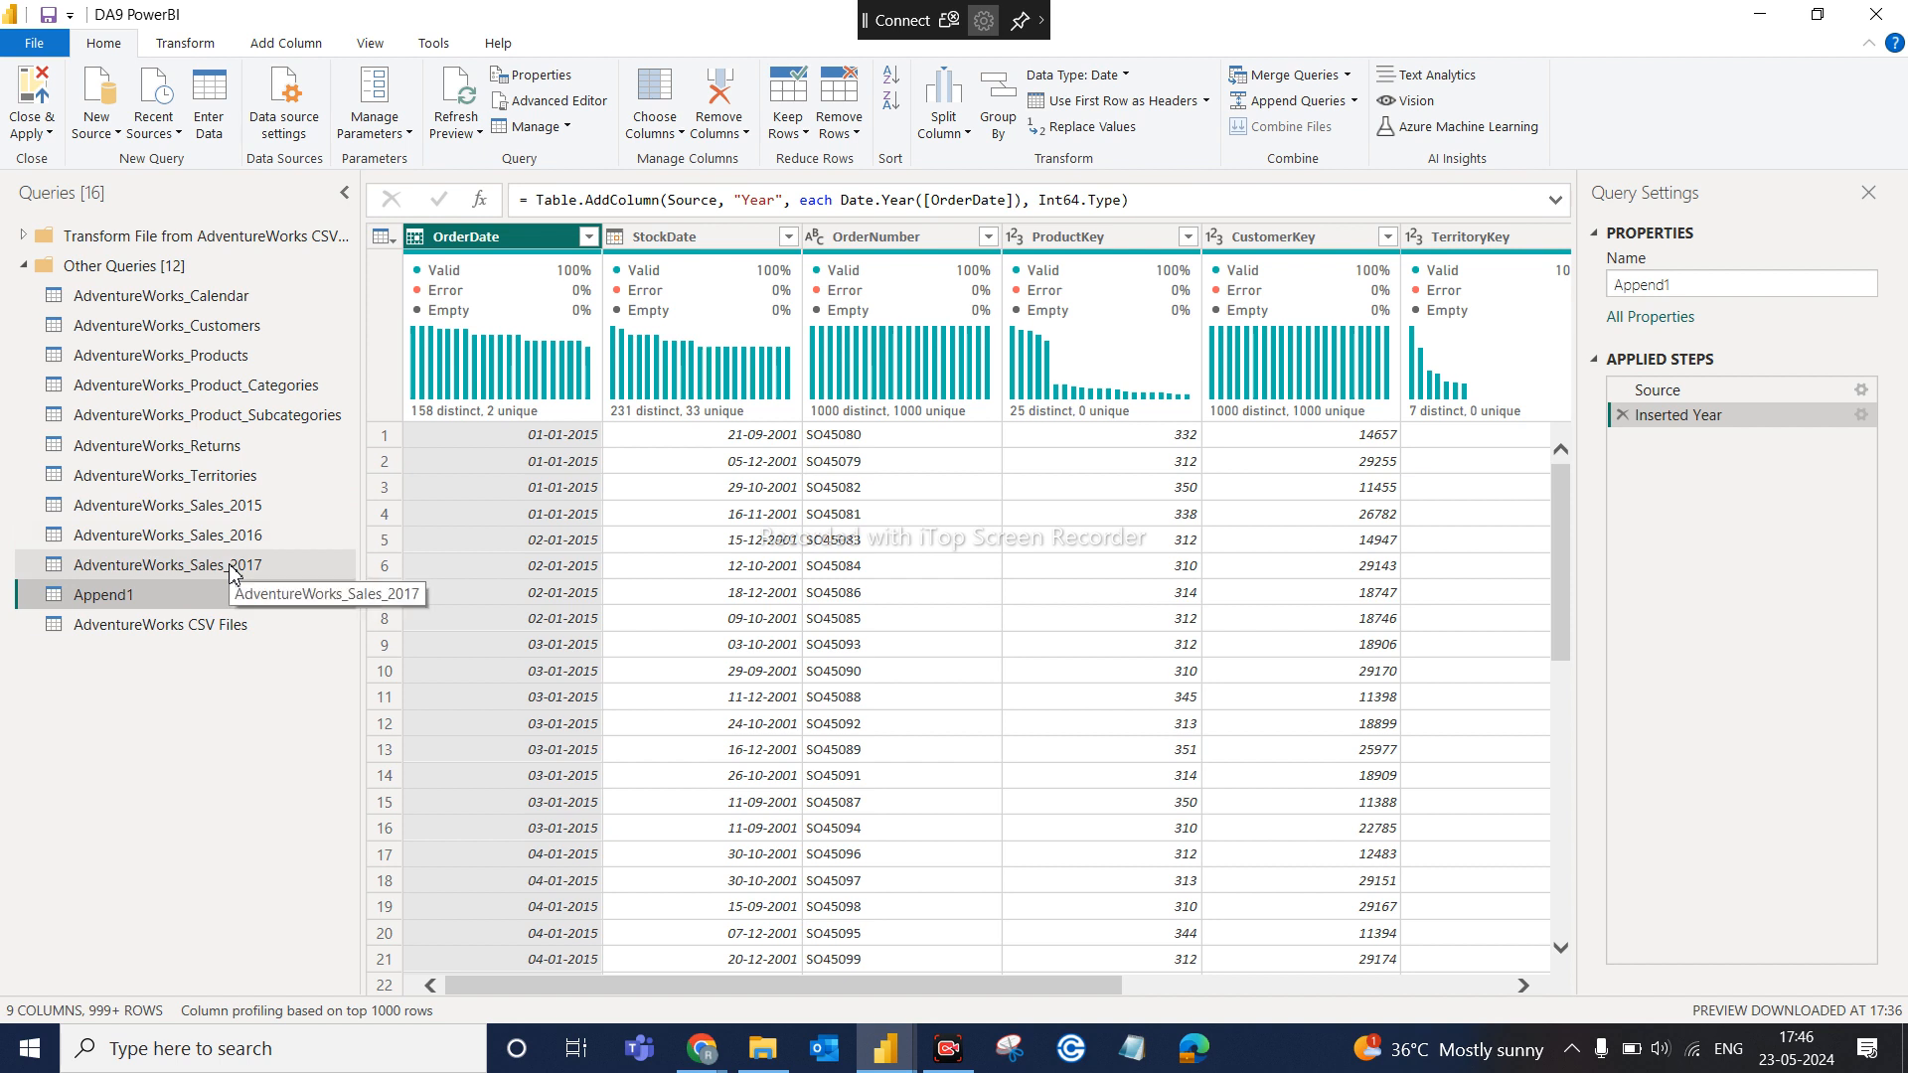
{"action": "left_click", "coordinate": [231, 508]}
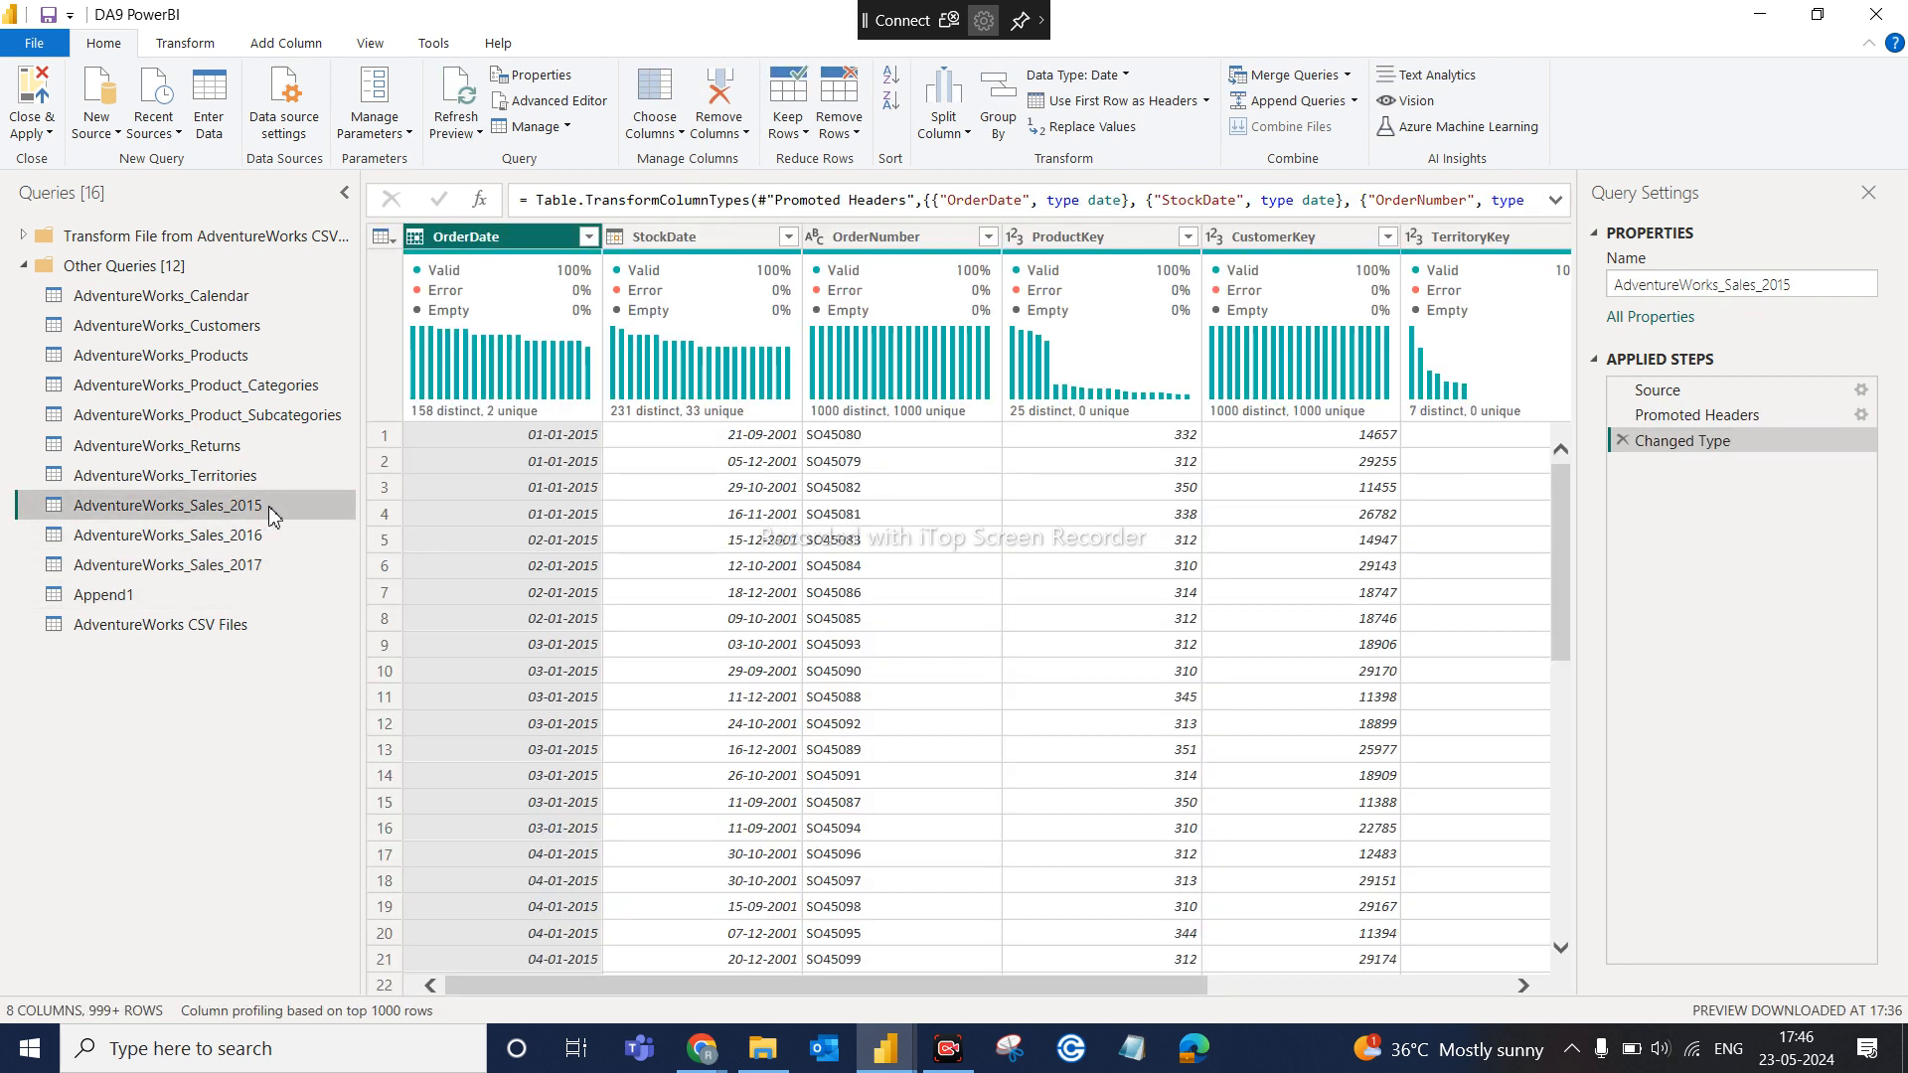
{"action": "left_click", "coordinate": [122, 596]}
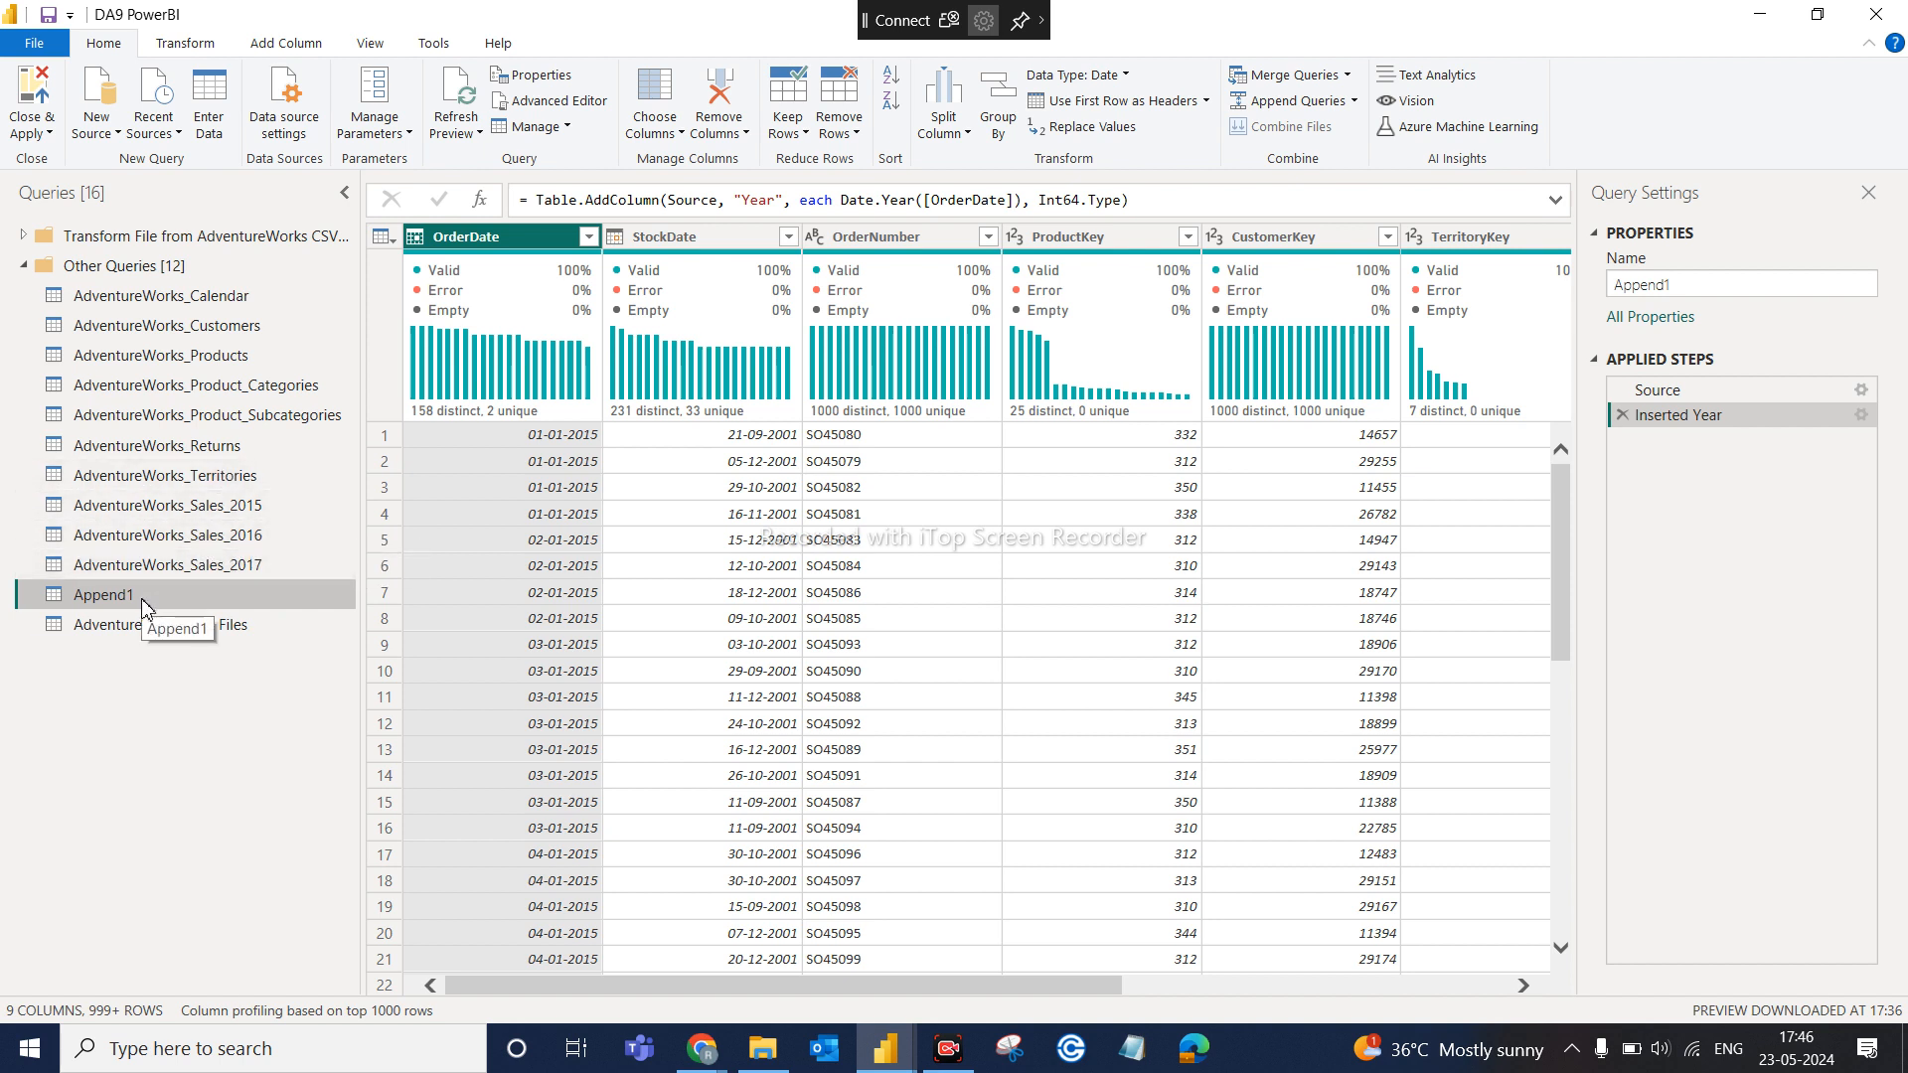
Exclude the AdventureWorks_Sales_2015 query from report refresh and check its refresh setting
{"action": "right_click", "coordinate": [199, 512]}
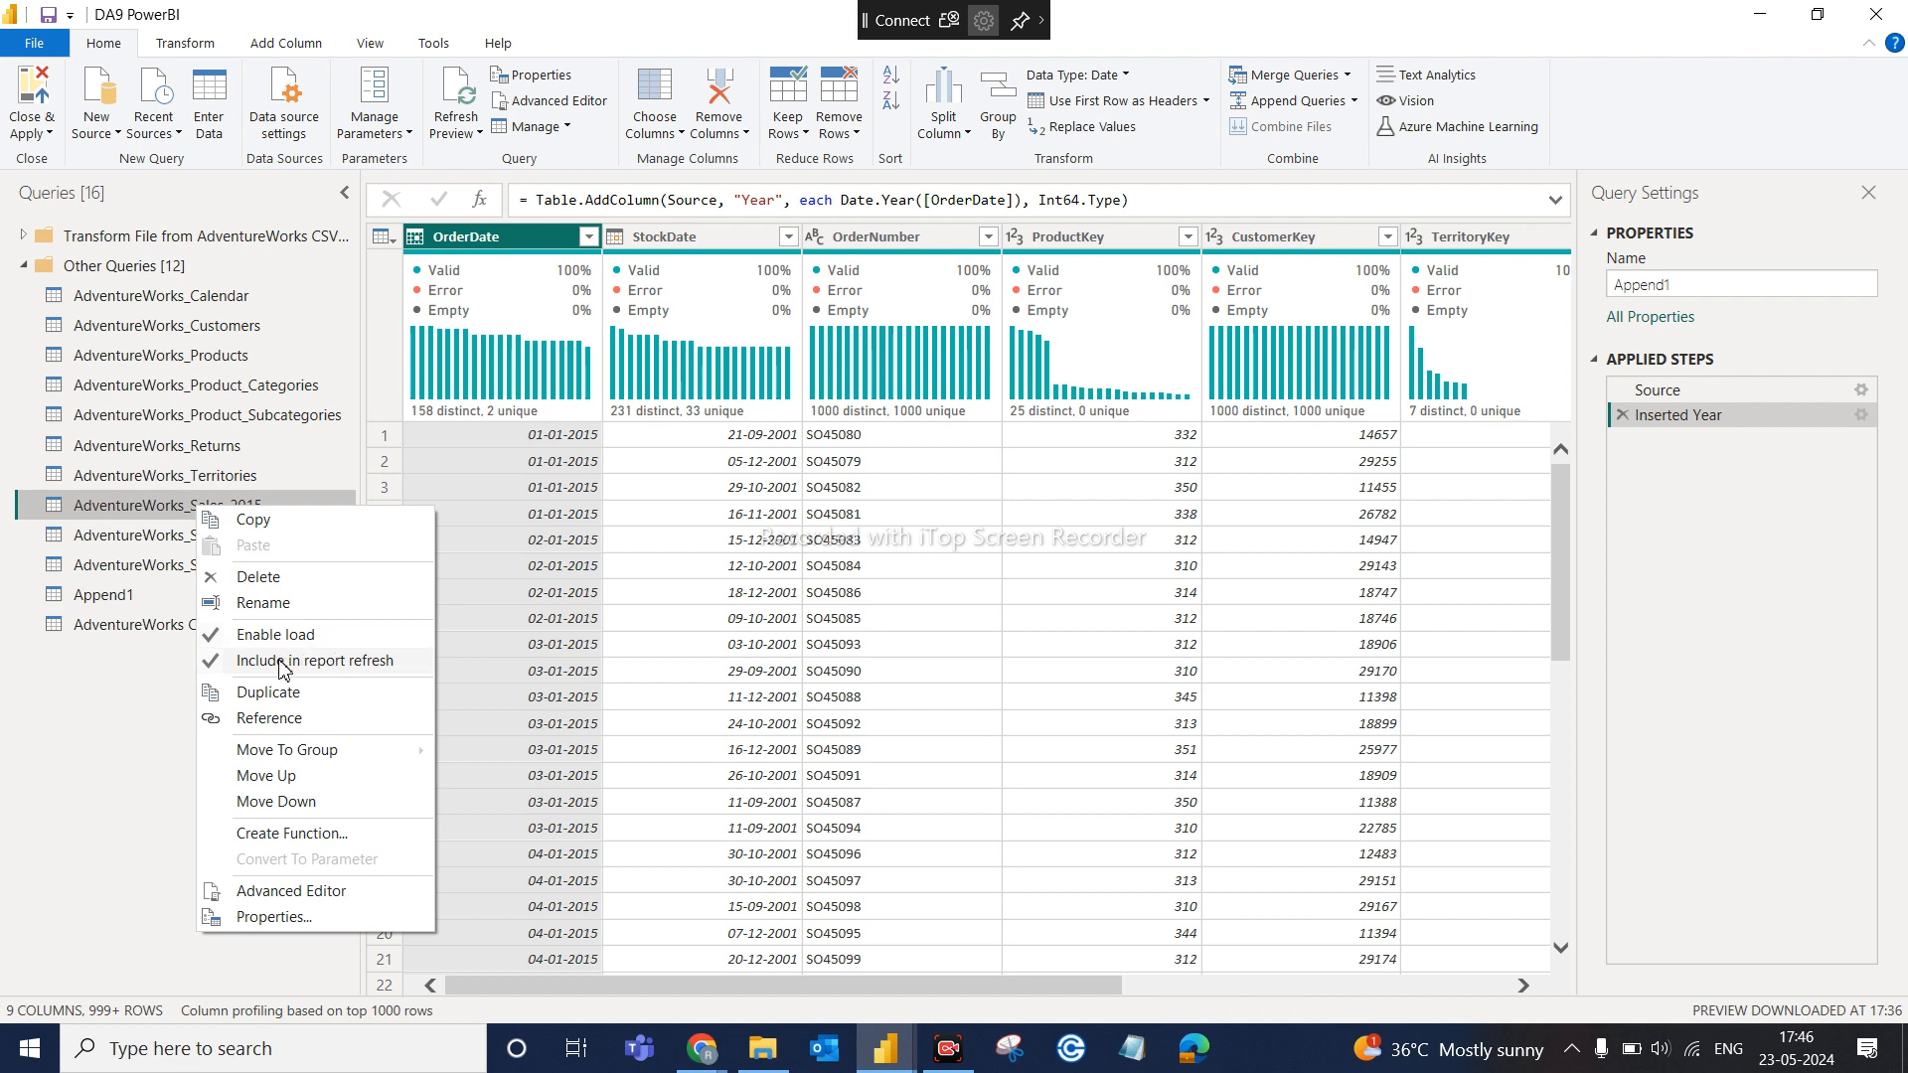
{"action": "left_click", "coordinate": [282, 661]}
{"action": "left_click", "coordinate": [272, 504]}
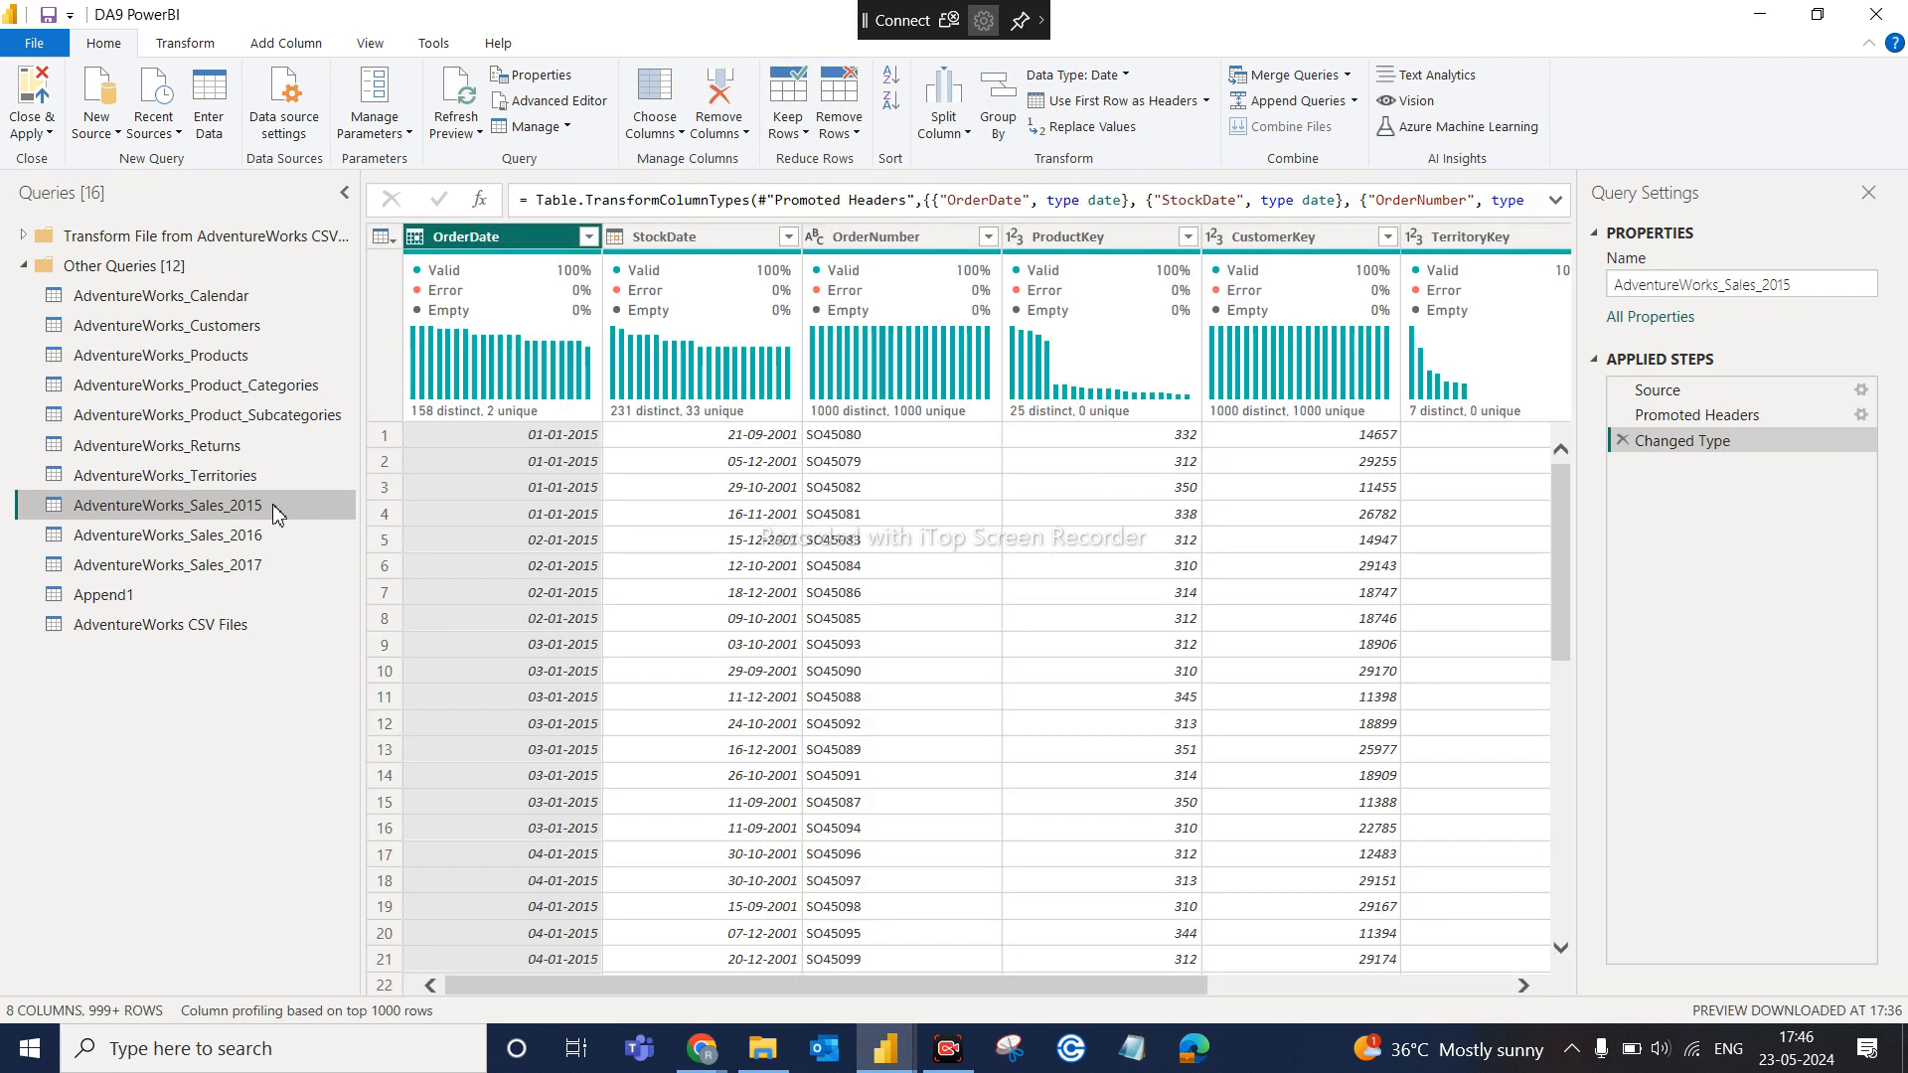
{"action": "right_click", "coordinate": [273, 504]}
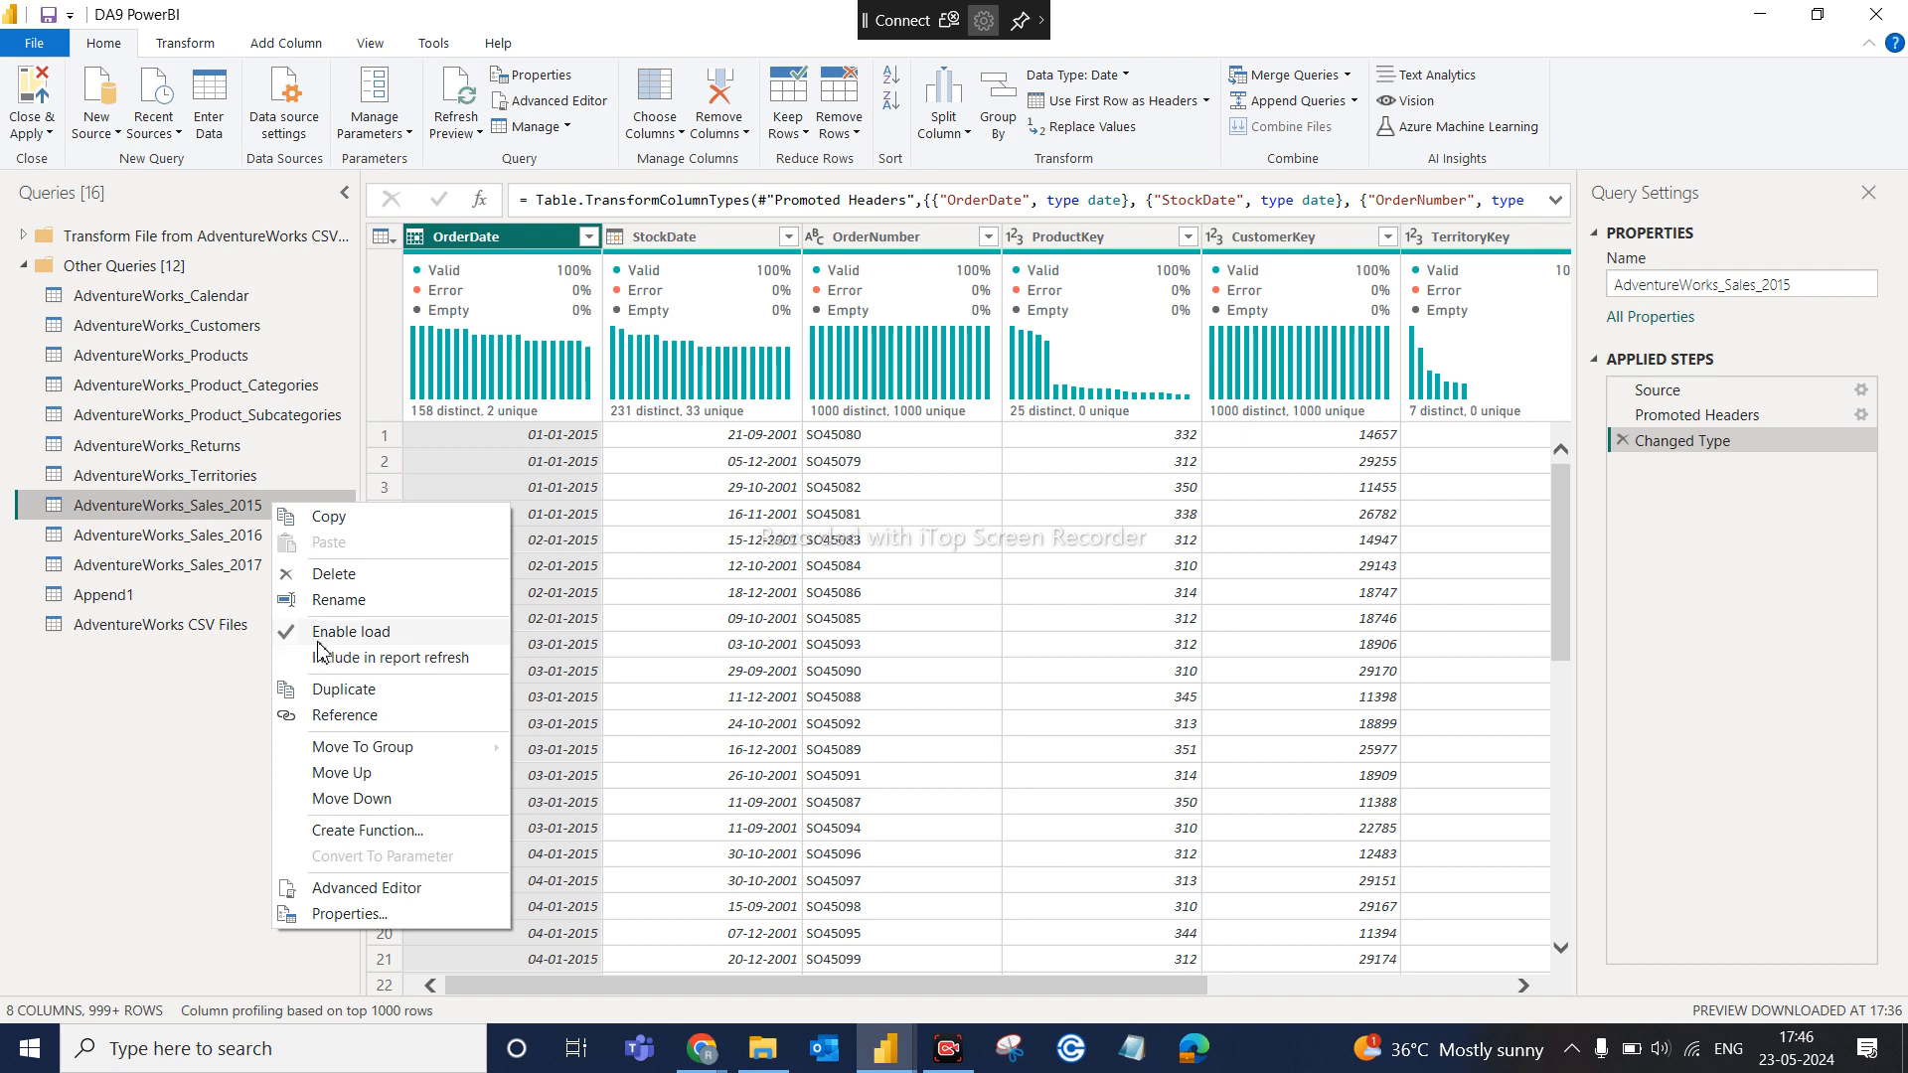
{"action": "left_click", "coordinate": [174, 694]}
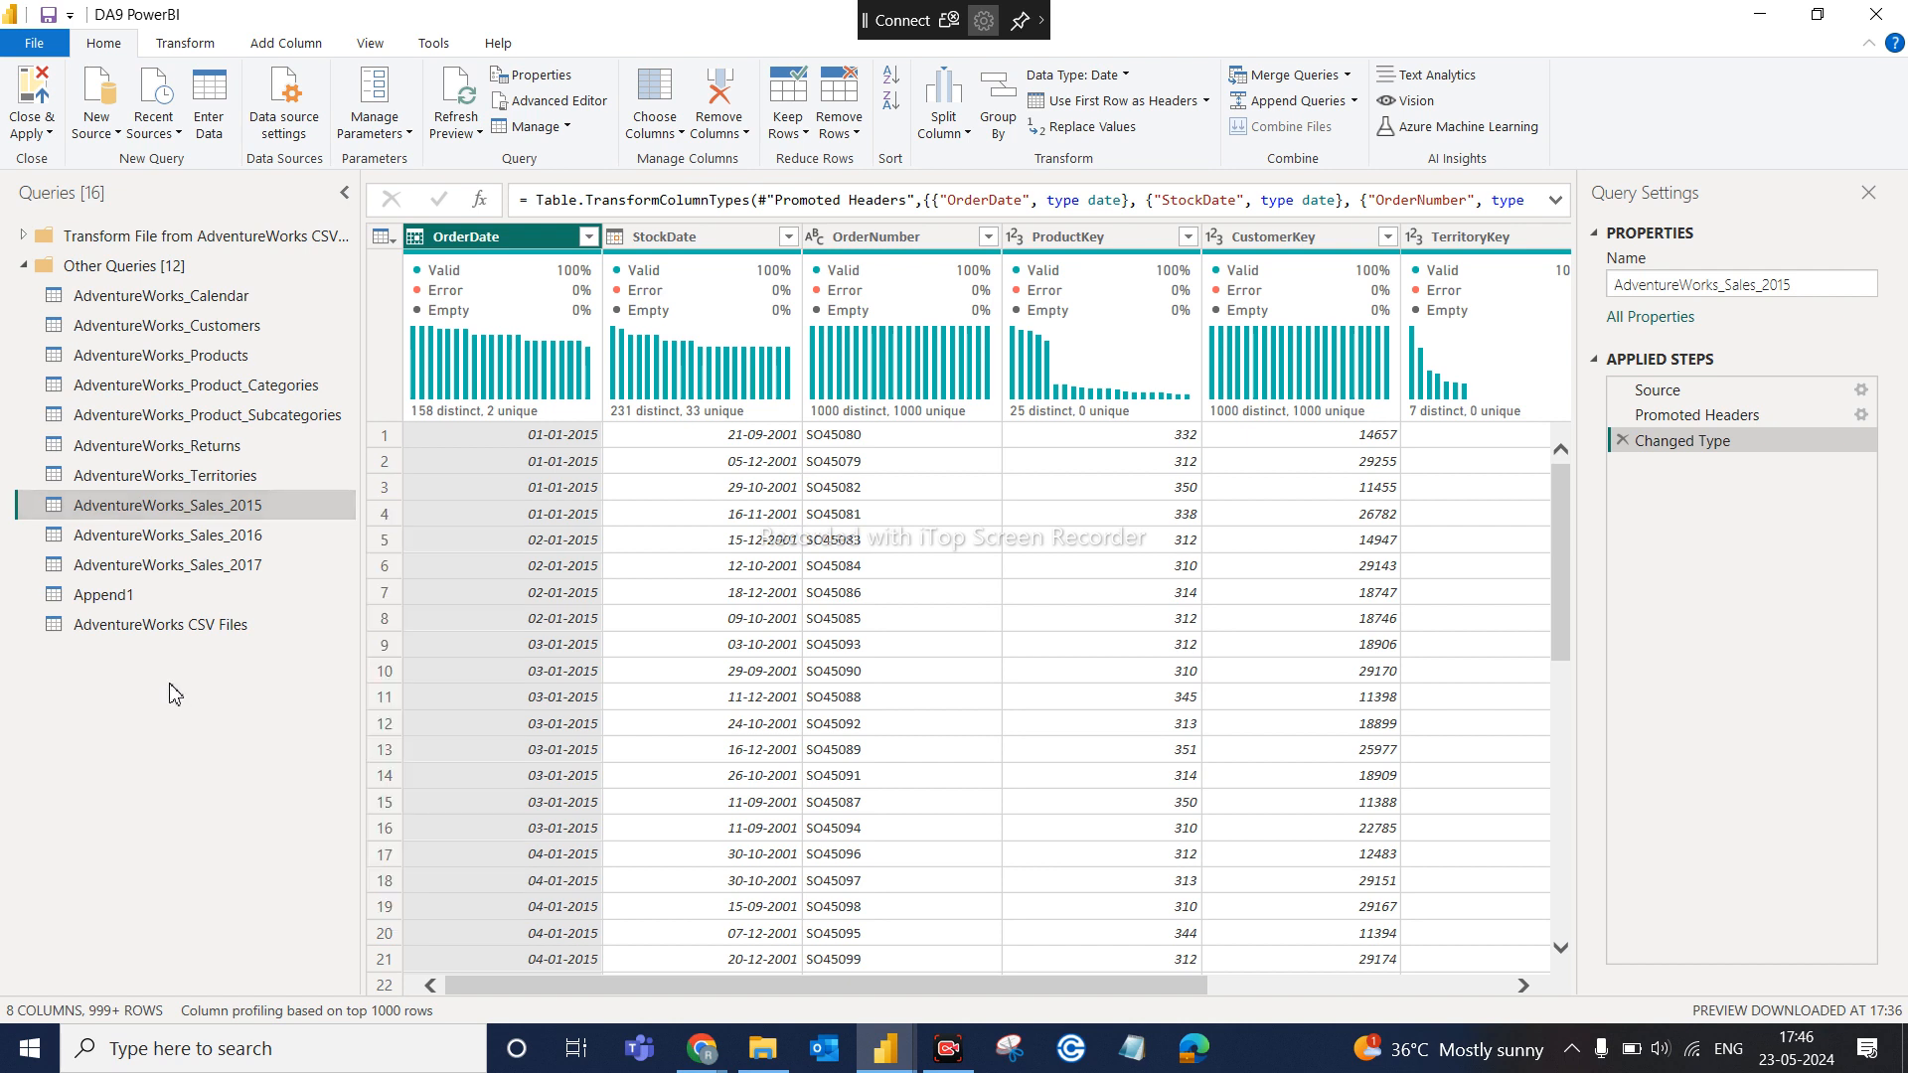
Exclude the AdventureWorks_Sales_2016 and AdventureWorks_Sales_2017 queries from report refresh
{"action": "left_click", "coordinate": [231, 537]}
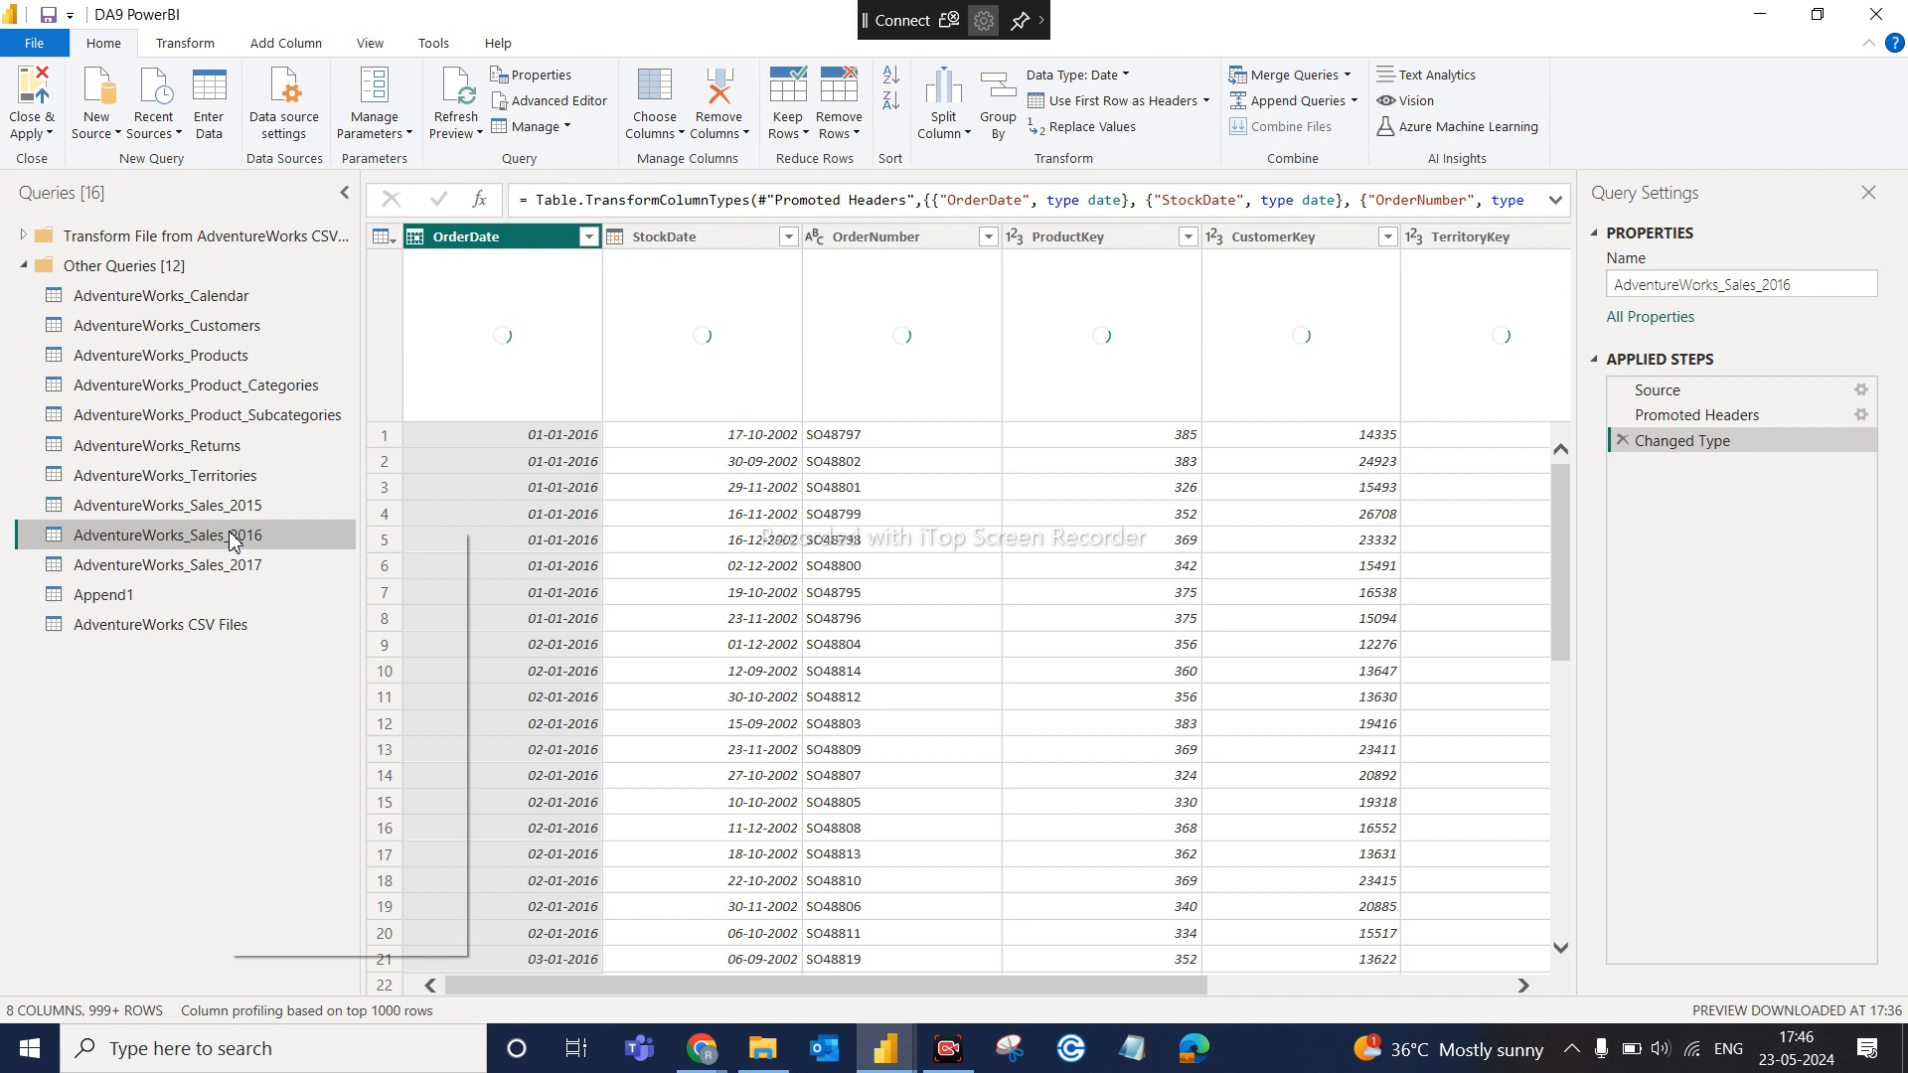
{"action": "right_click", "coordinate": [233, 539]}
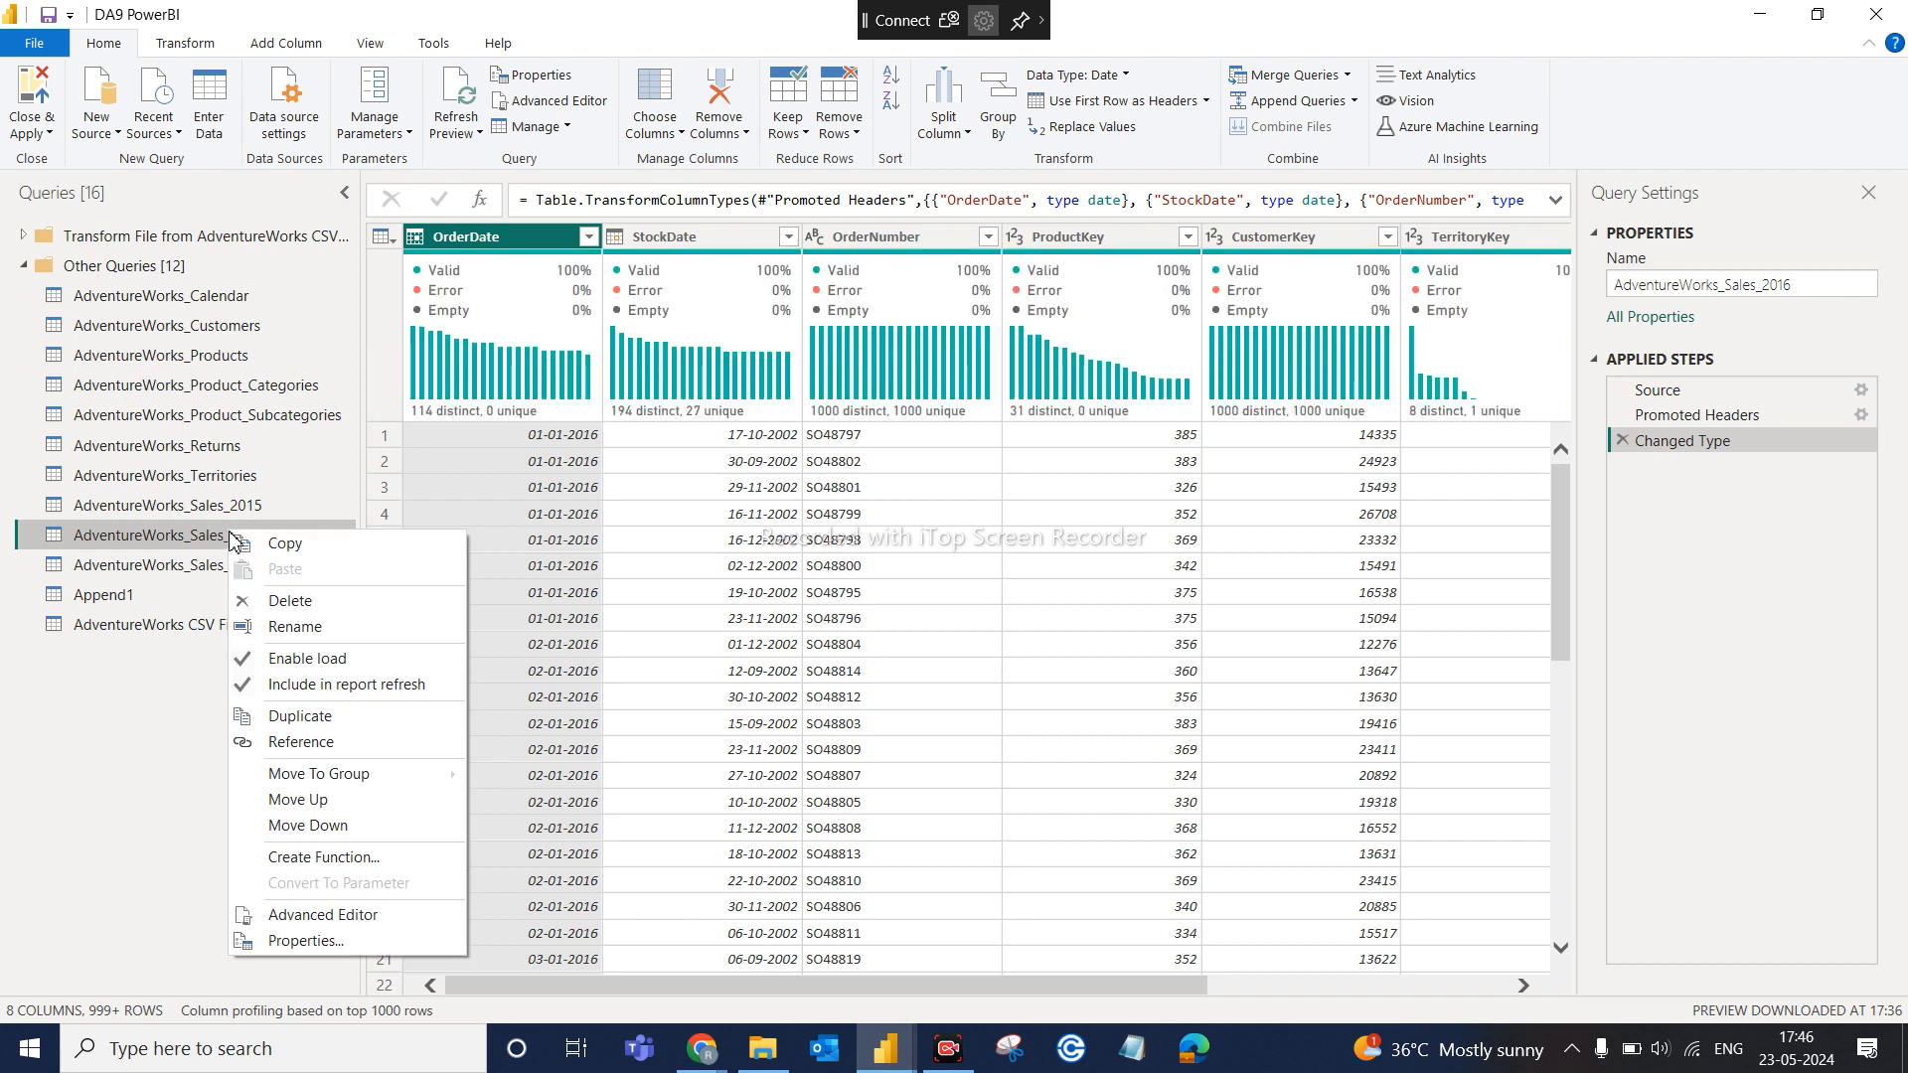
{"action": "left_click", "coordinate": [293, 695]}
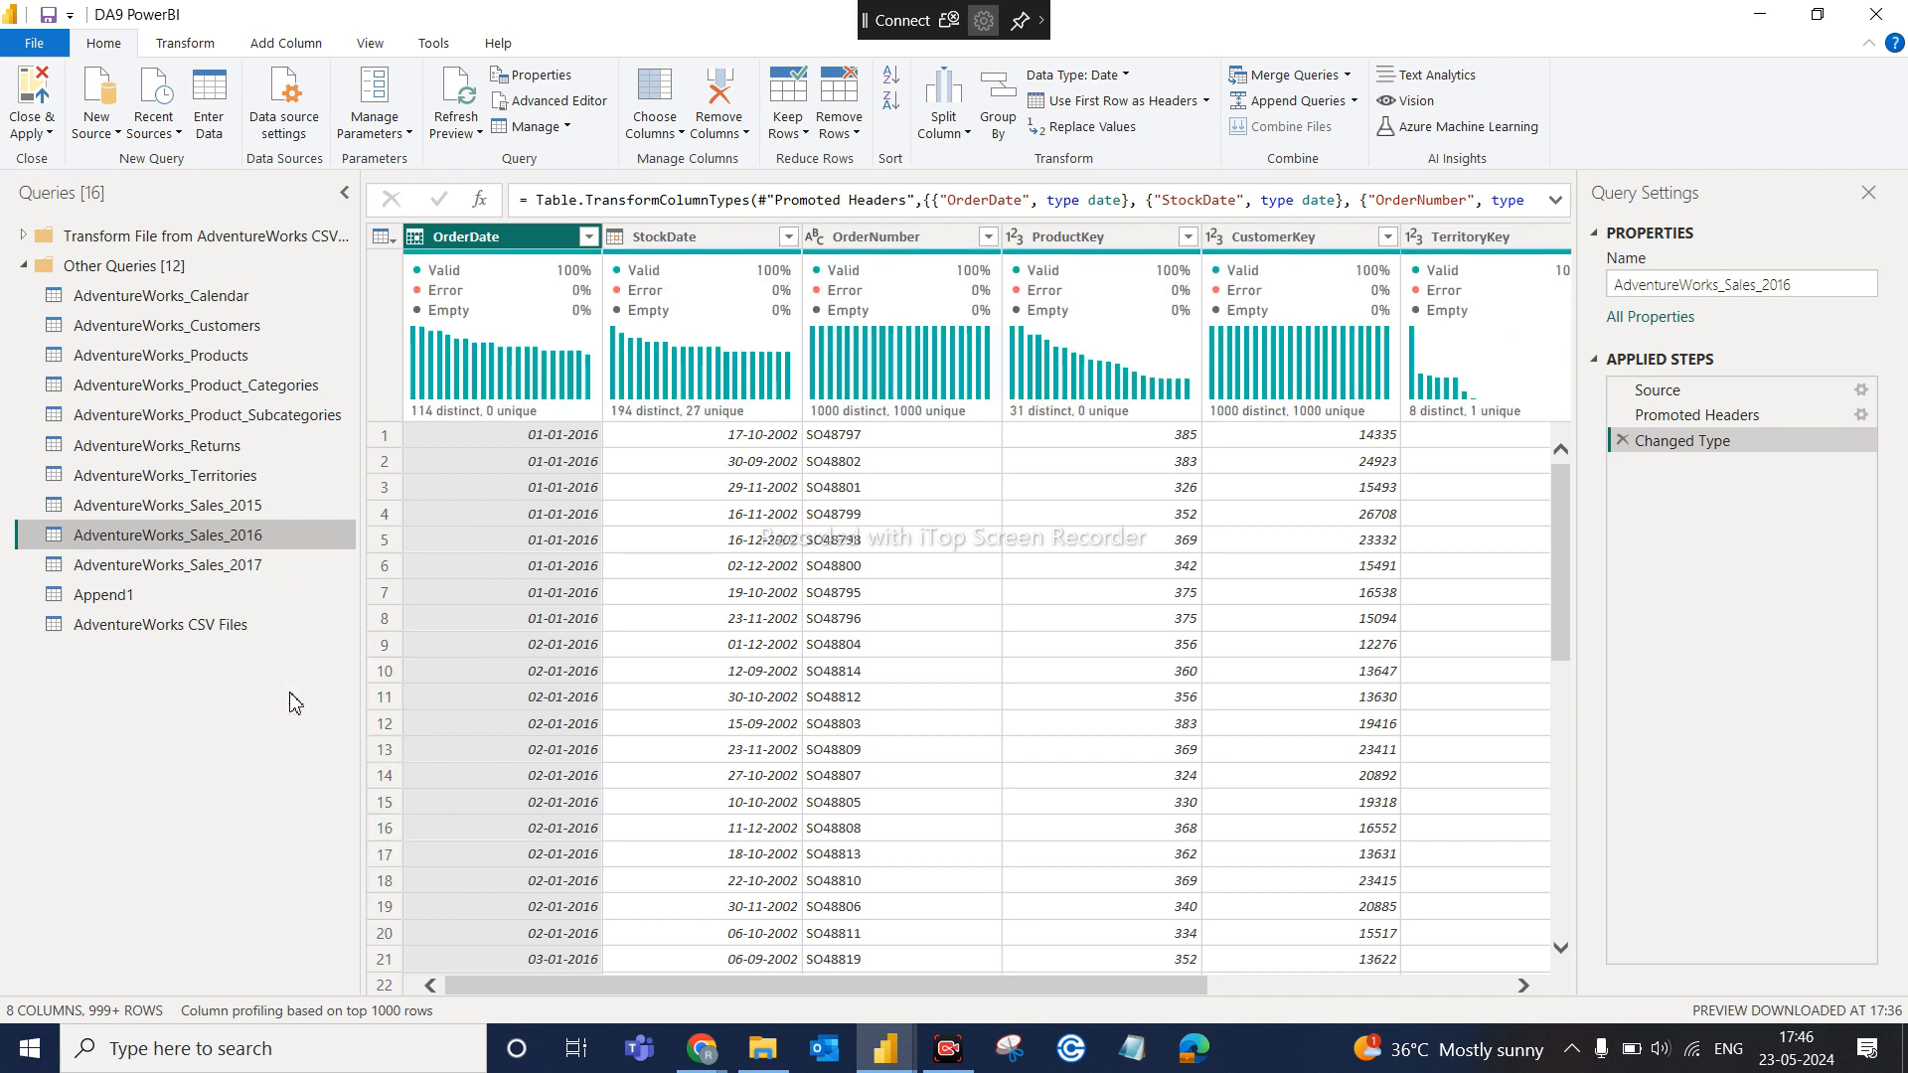
{"action": "left_click", "coordinate": [248, 566]}
{"action": "right_click", "coordinate": [248, 567]}
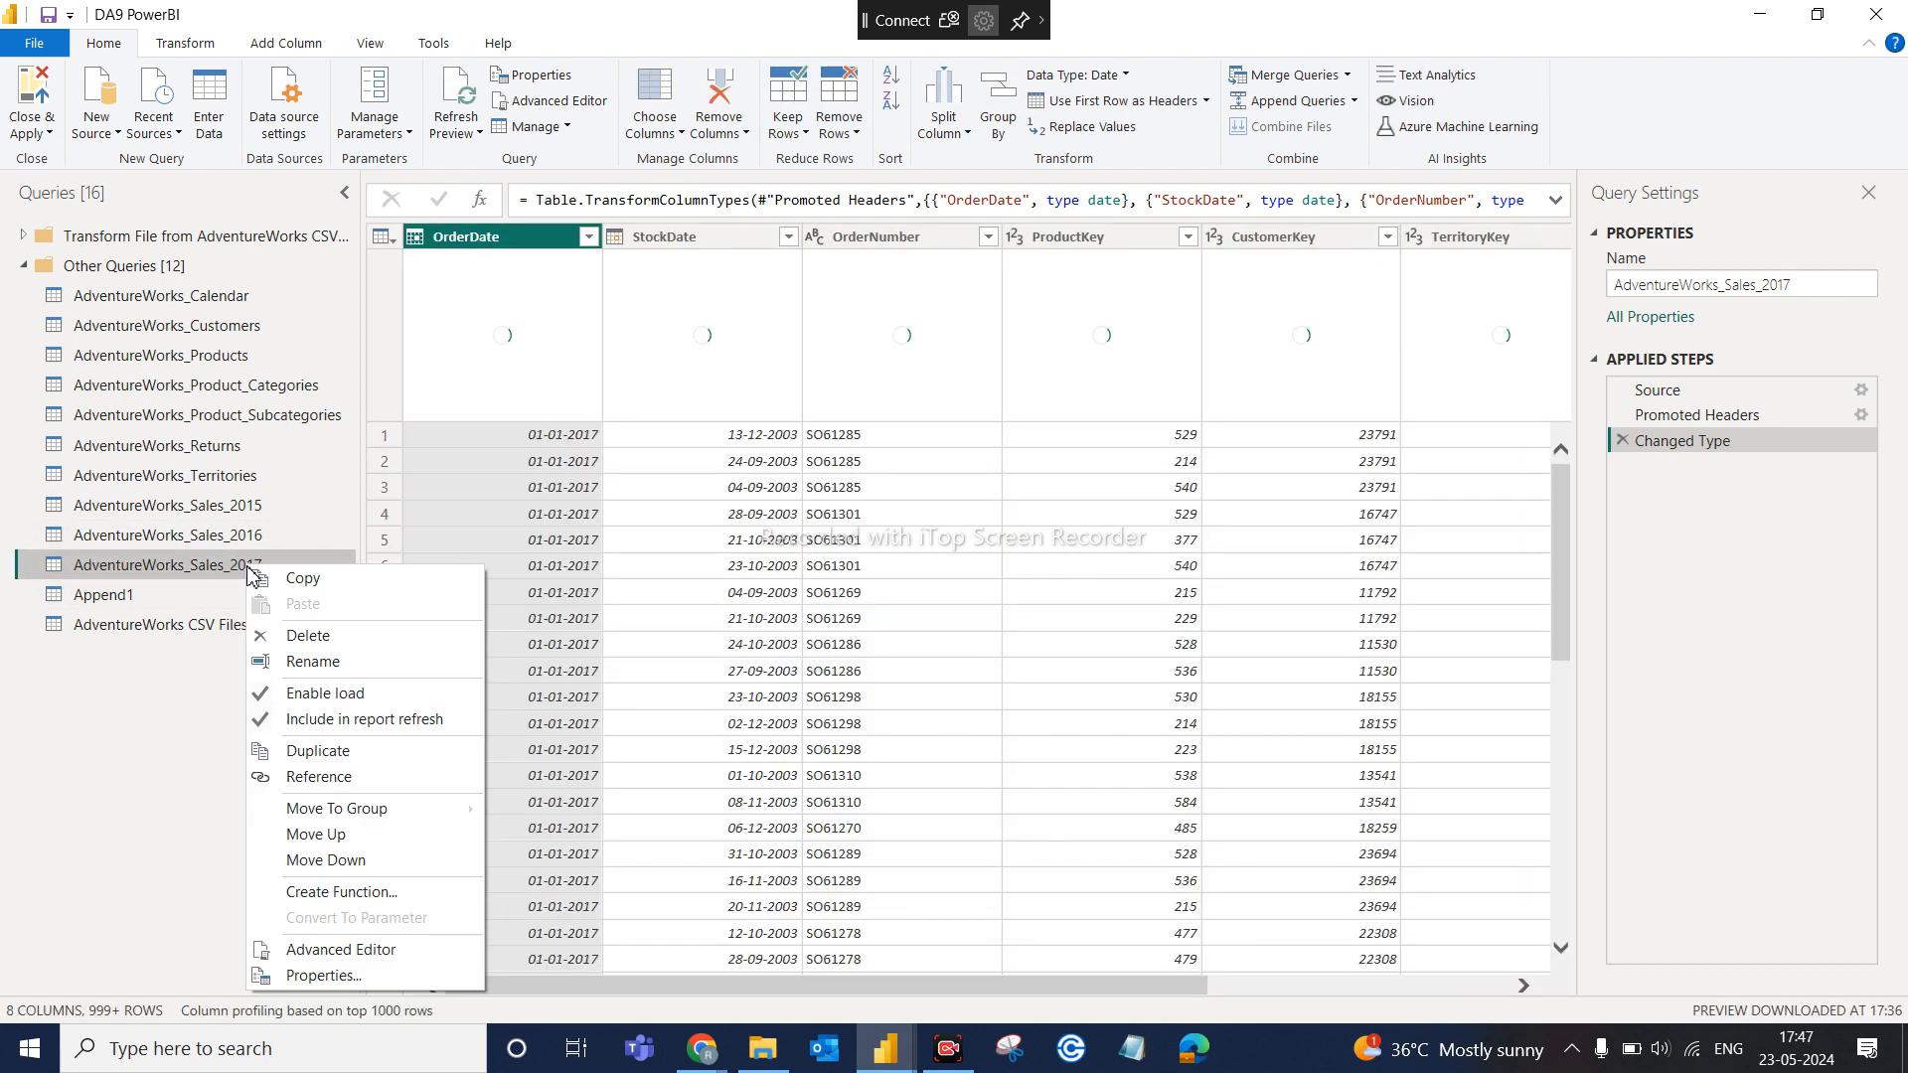
{"action": "left_click", "coordinate": [341, 722]}
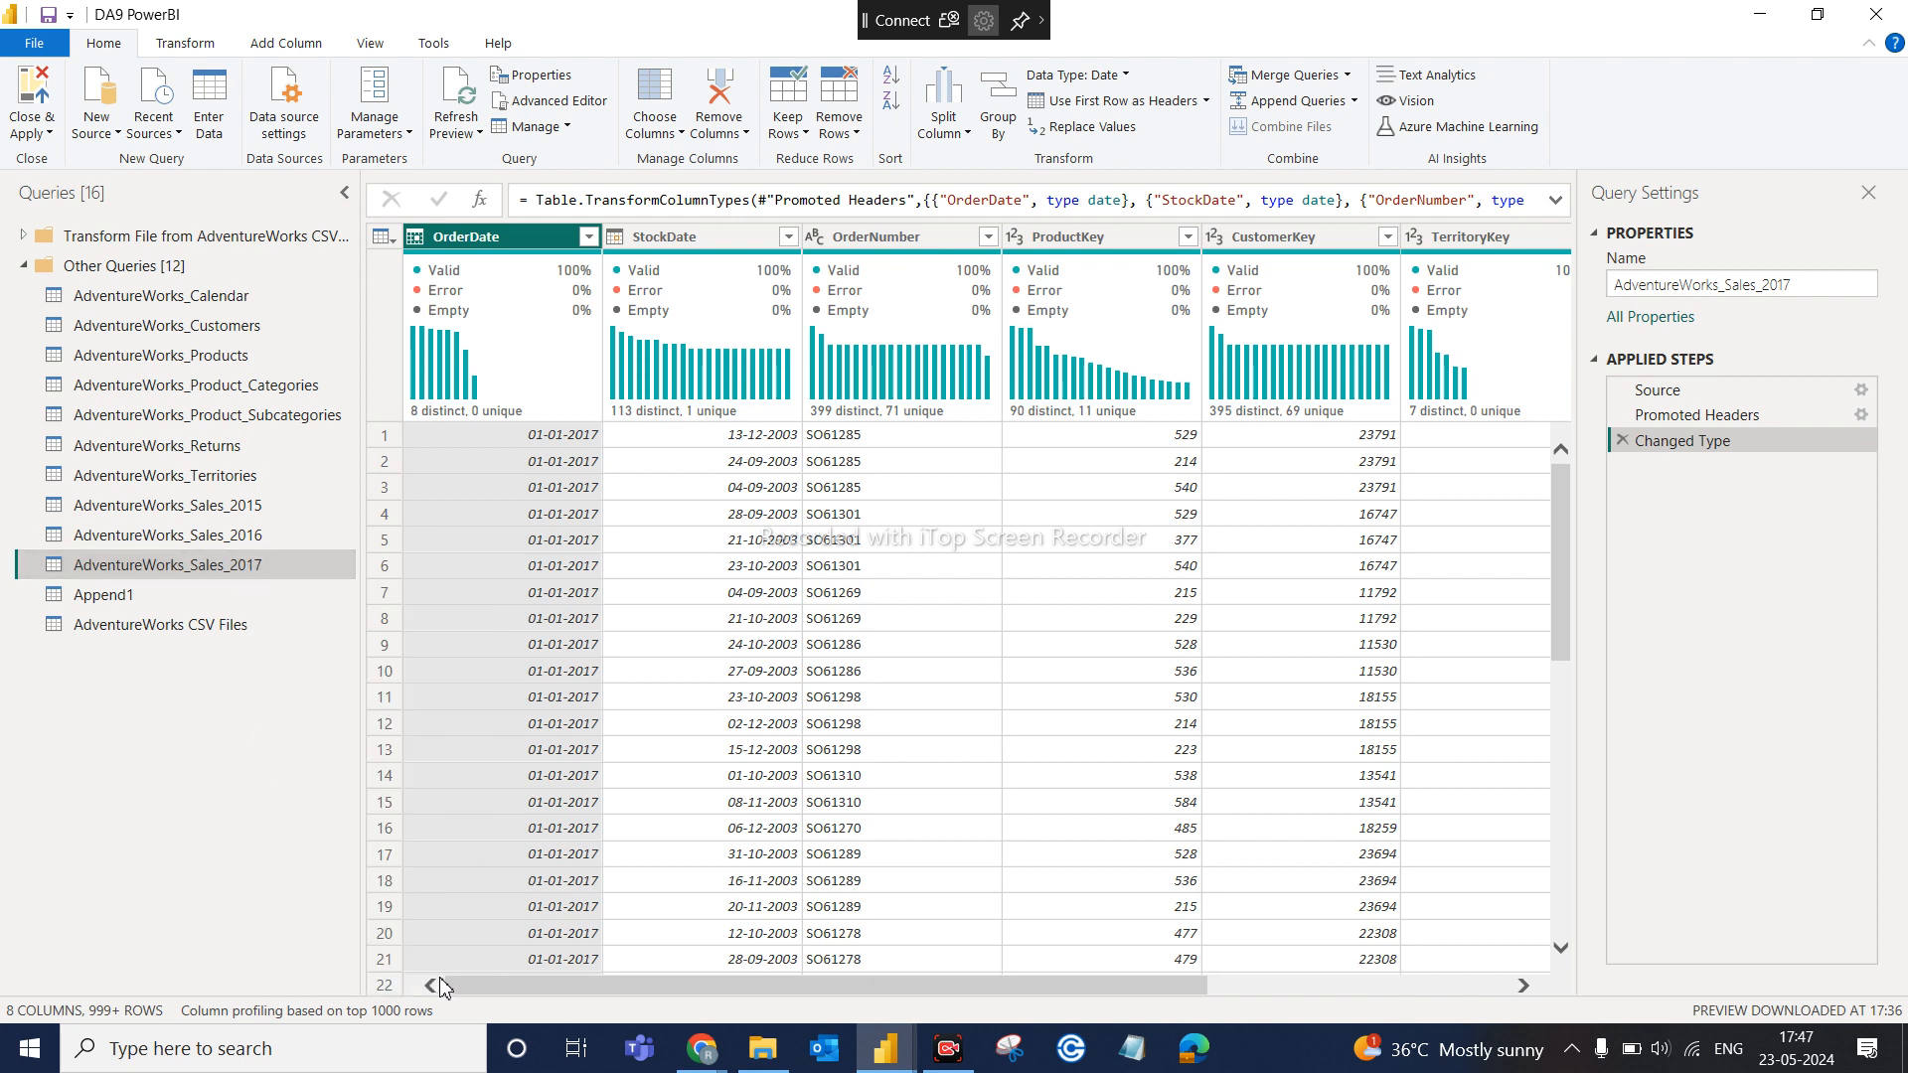
Include the AdventureWorks_Sales_2015, 2016 and 2017 queries in report refresh again
{"action": "right_click", "coordinate": [269, 508]}
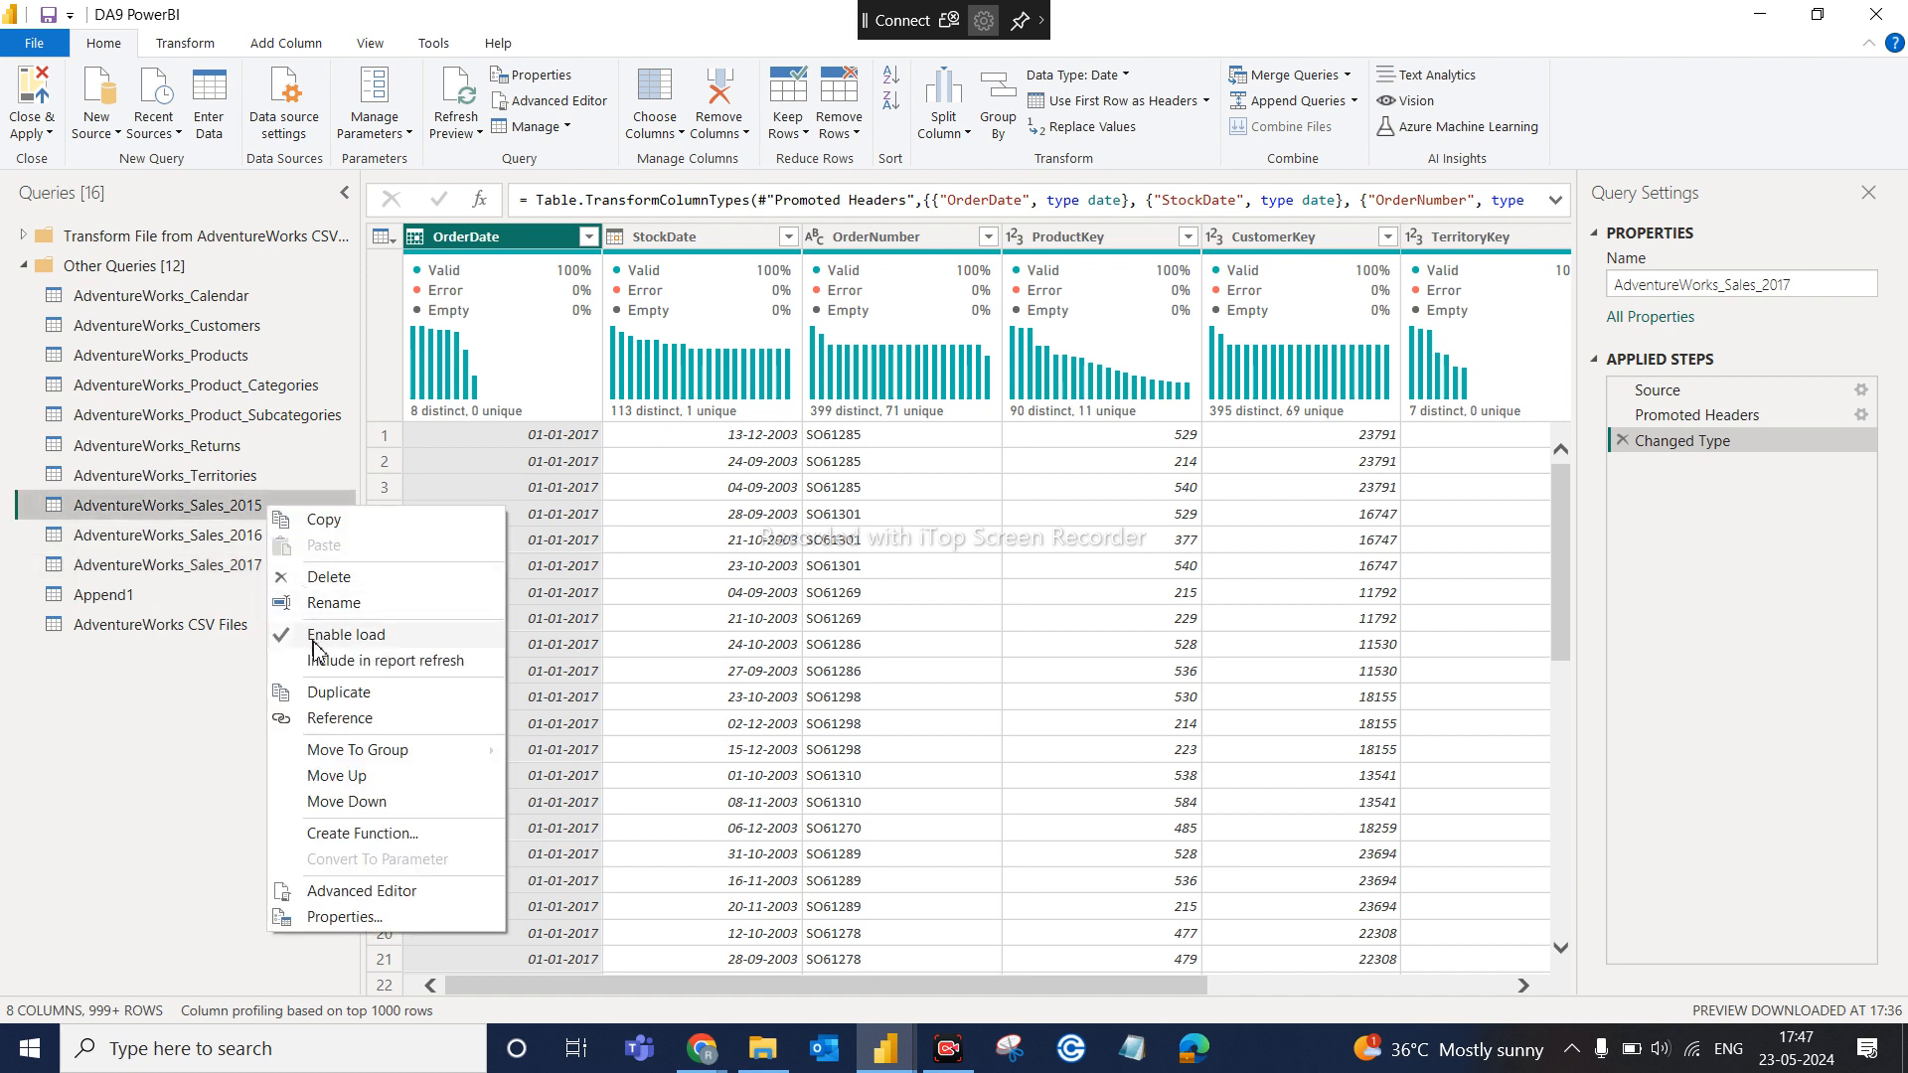
{"action": "left_click", "coordinate": [328, 661]}
{"action": "left_click", "coordinate": [265, 531]}
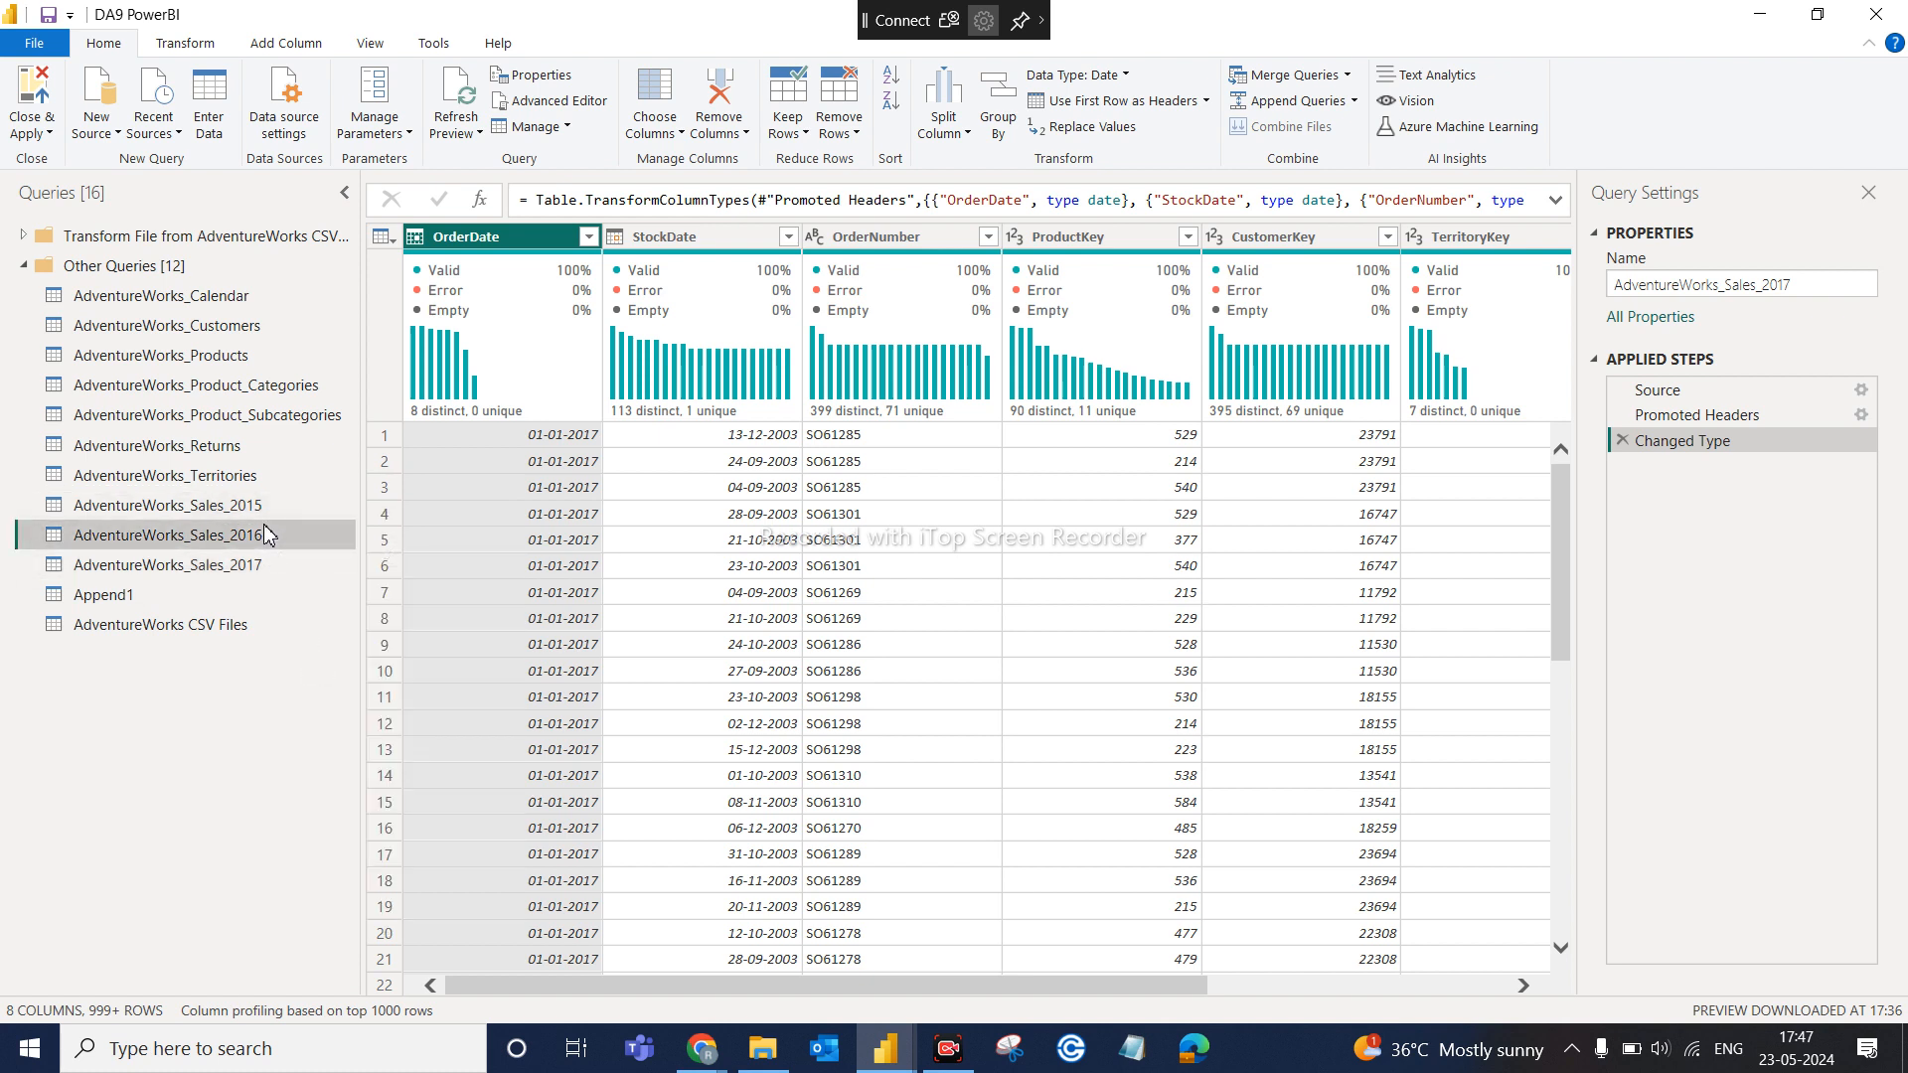
{"action": "right_click", "coordinate": [265, 527]}
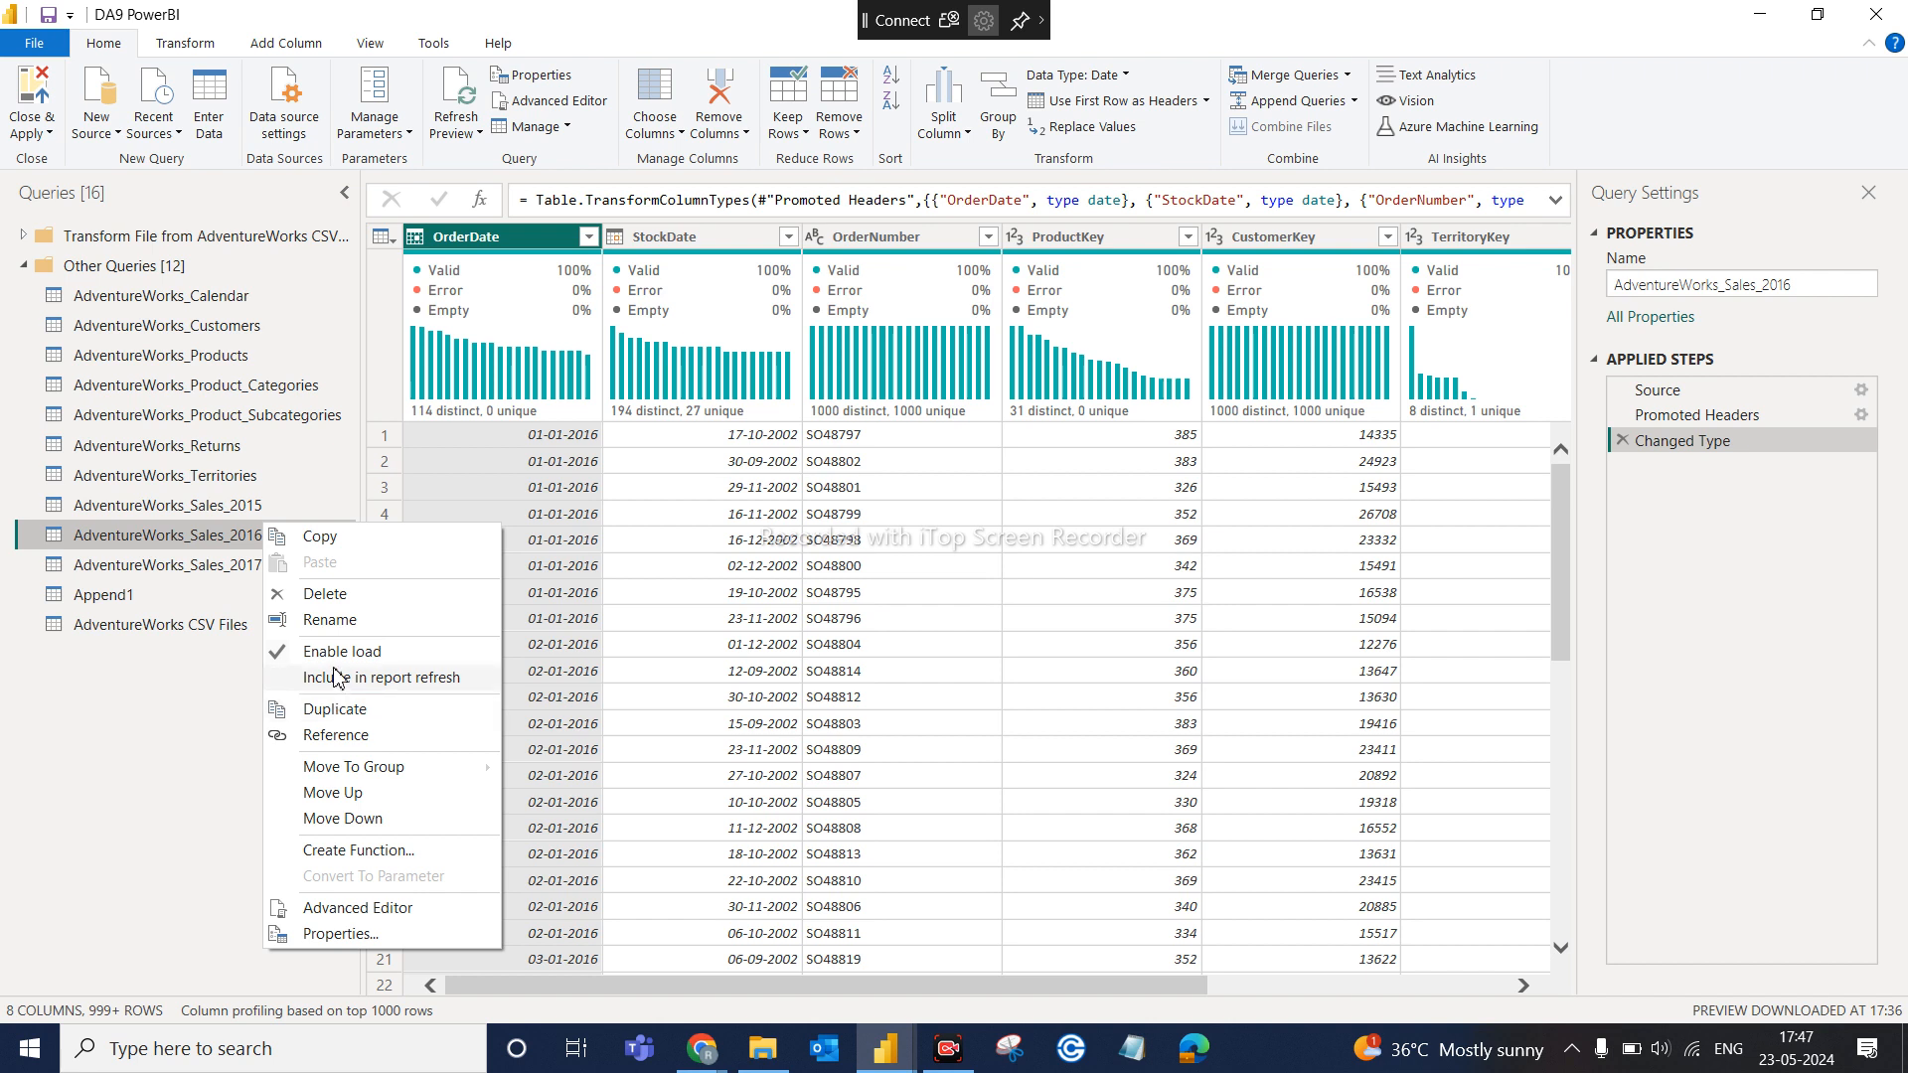
{"action": "left_click", "coordinate": [336, 676]}
{"action": "left_click", "coordinate": [281, 562]}
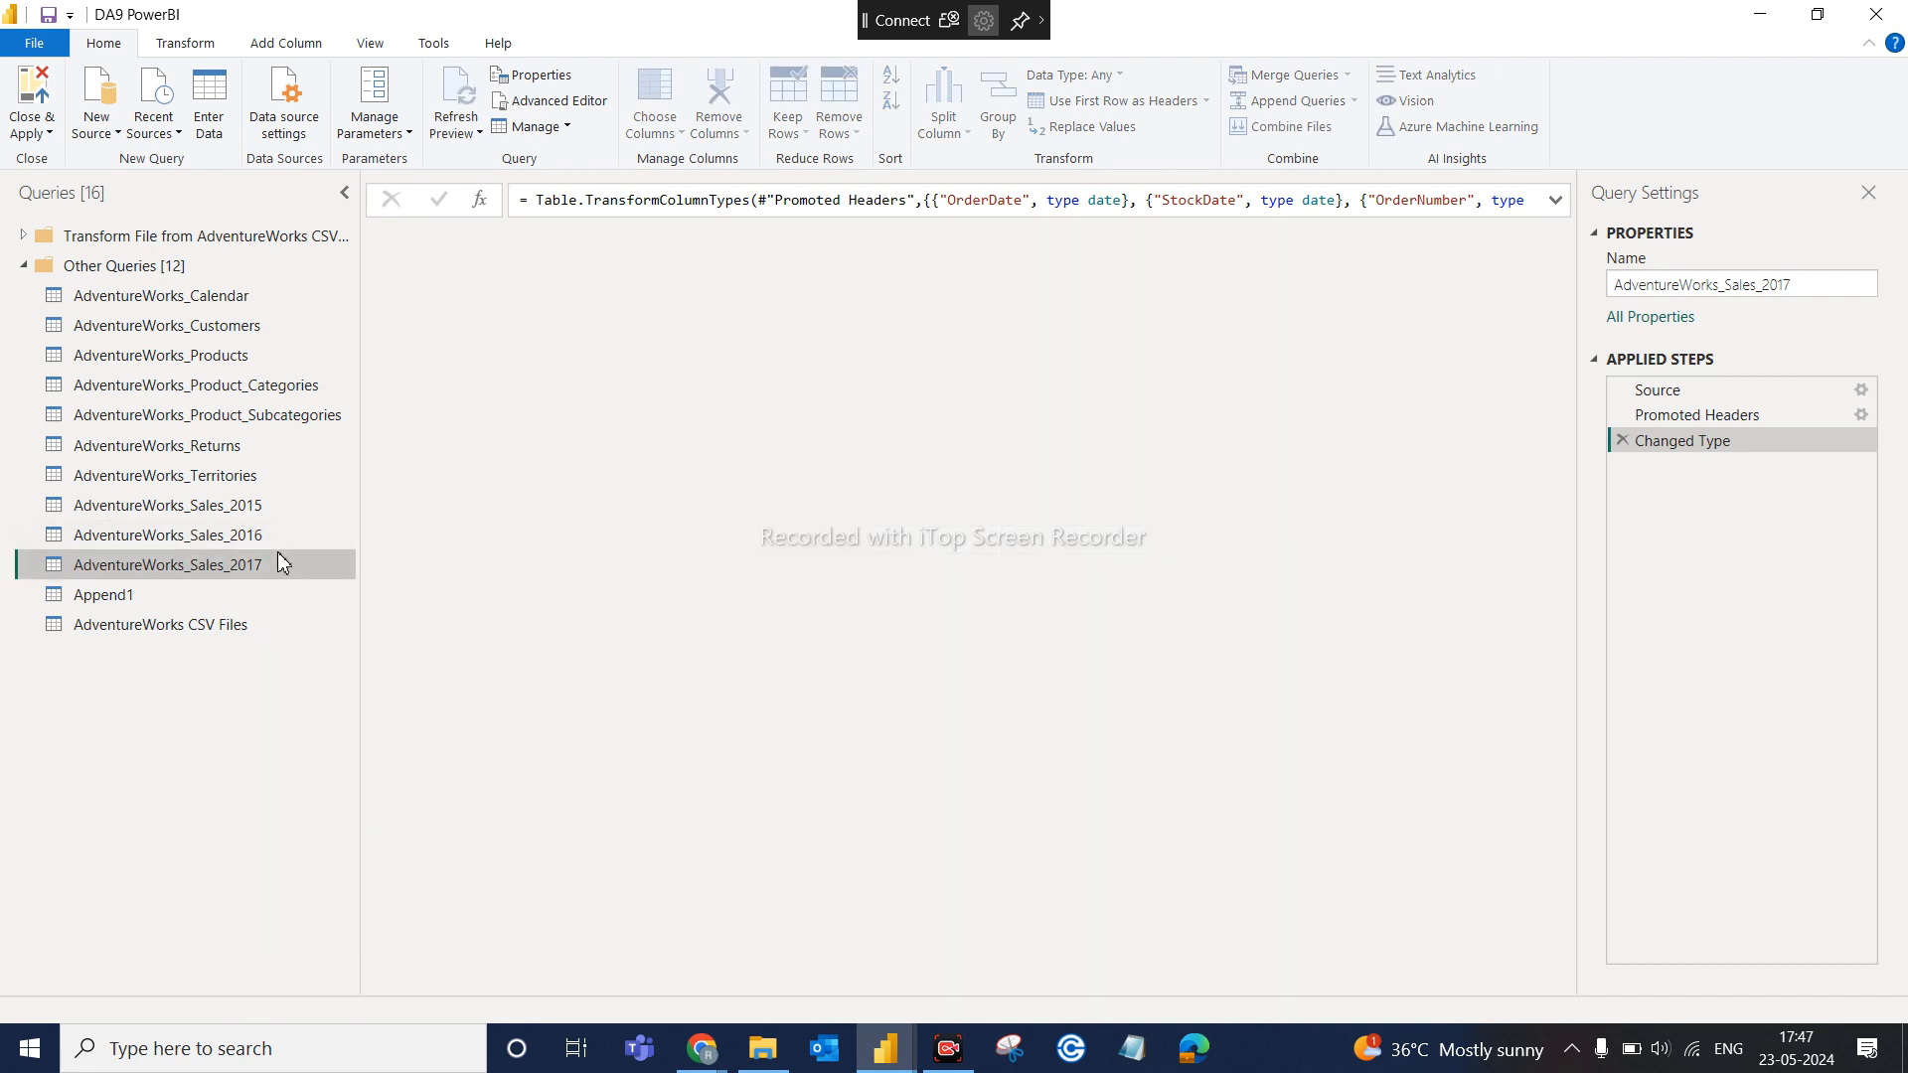
{"action": "right_click", "coordinate": [281, 563]}
{"action": "left_click", "coordinate": [350, 707]}
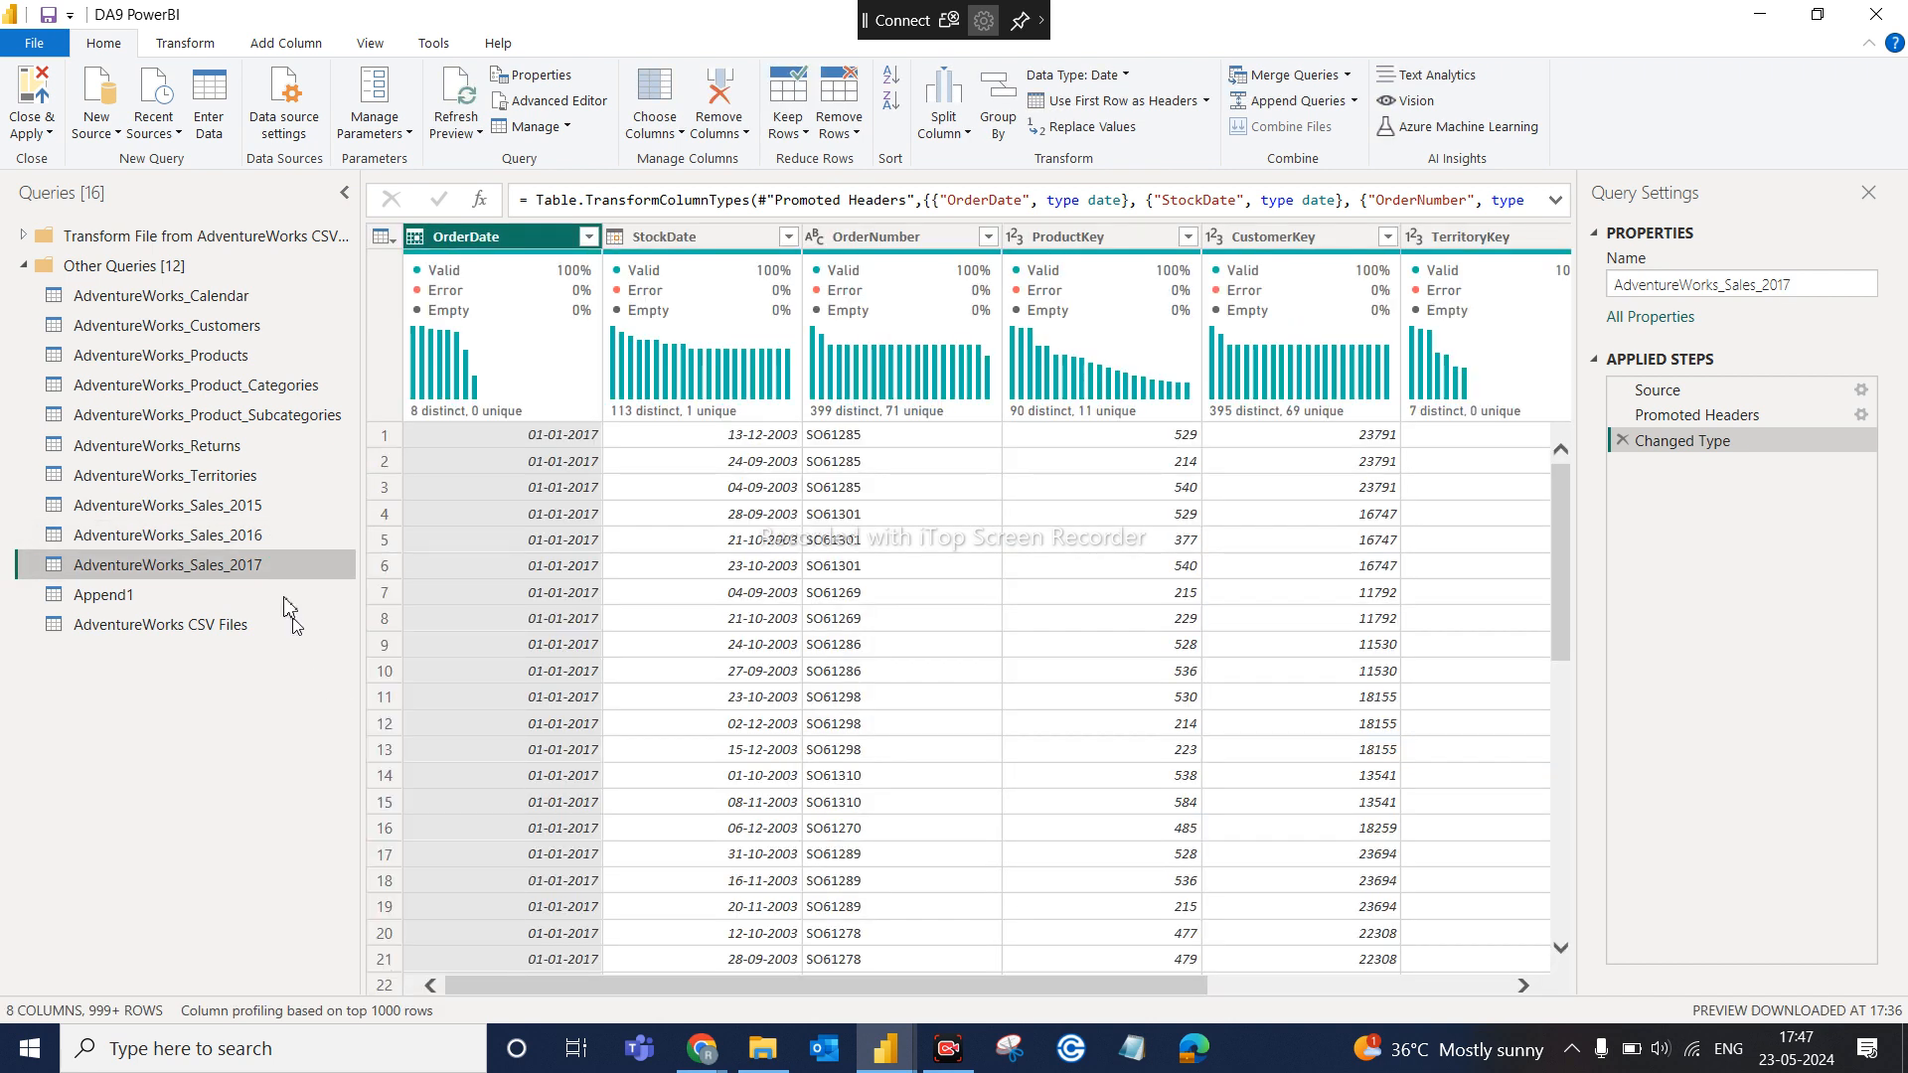
Disable loading of the AdventureWorks_Sales_2015 query, accept the data loss warning, and check its load and refresh settings
{"action": "right_click", "coordinate": [275, 513]}
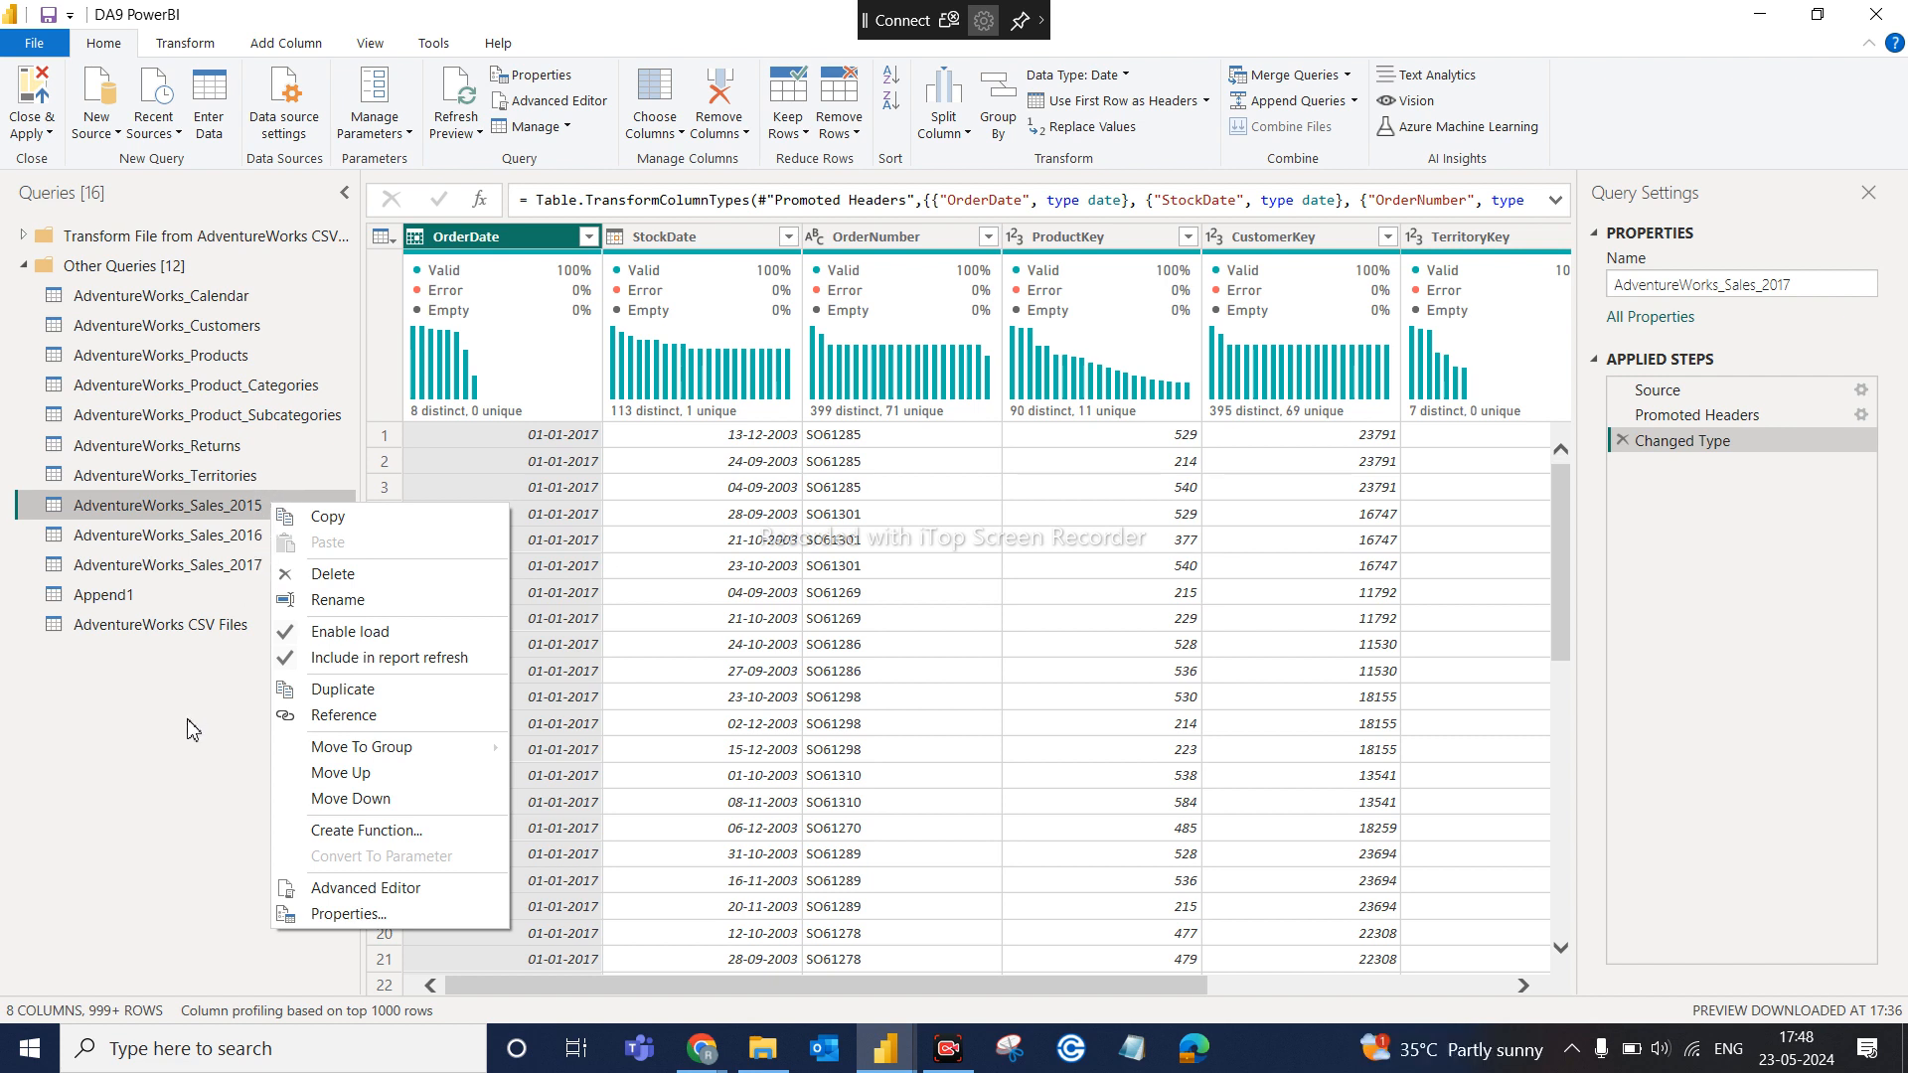
{"action": "left_click", "coordinate": [300, 634]}
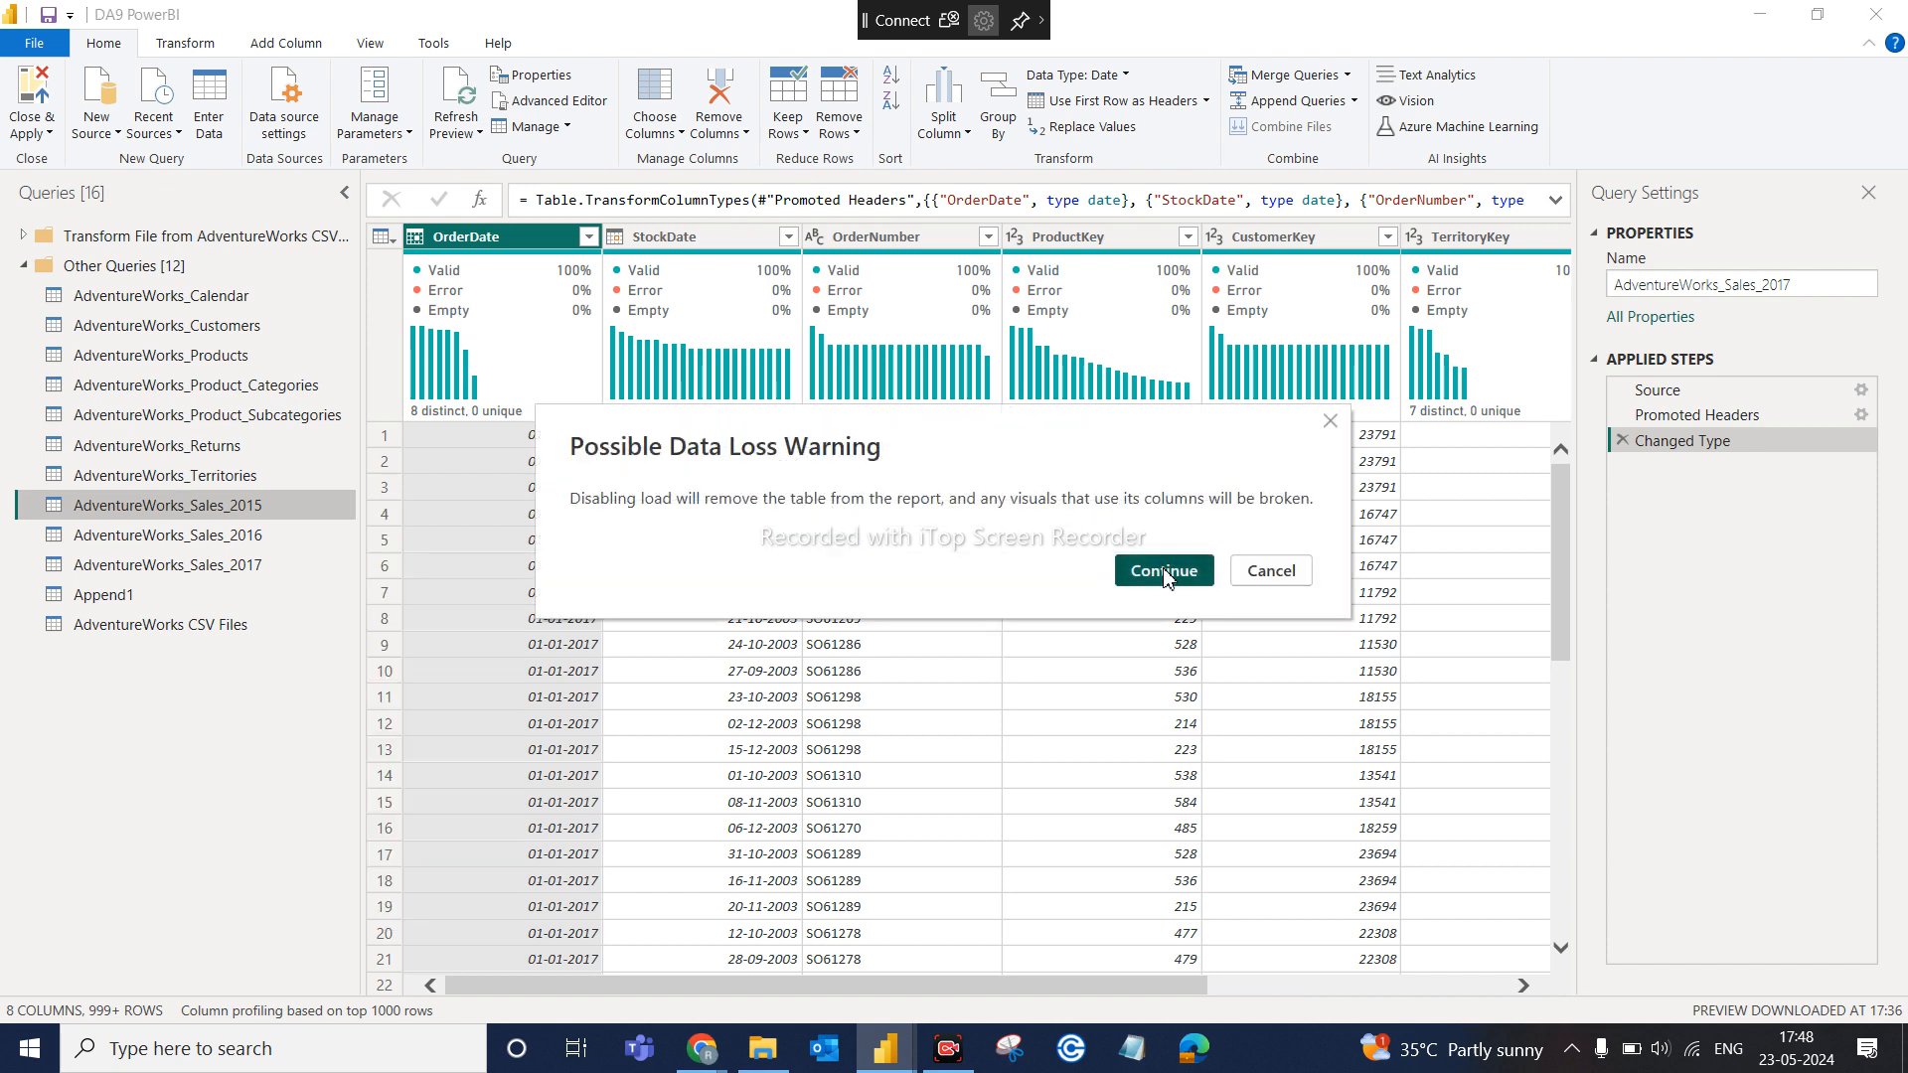
{"action": "left_click", "coordinate": [1165, 571]}
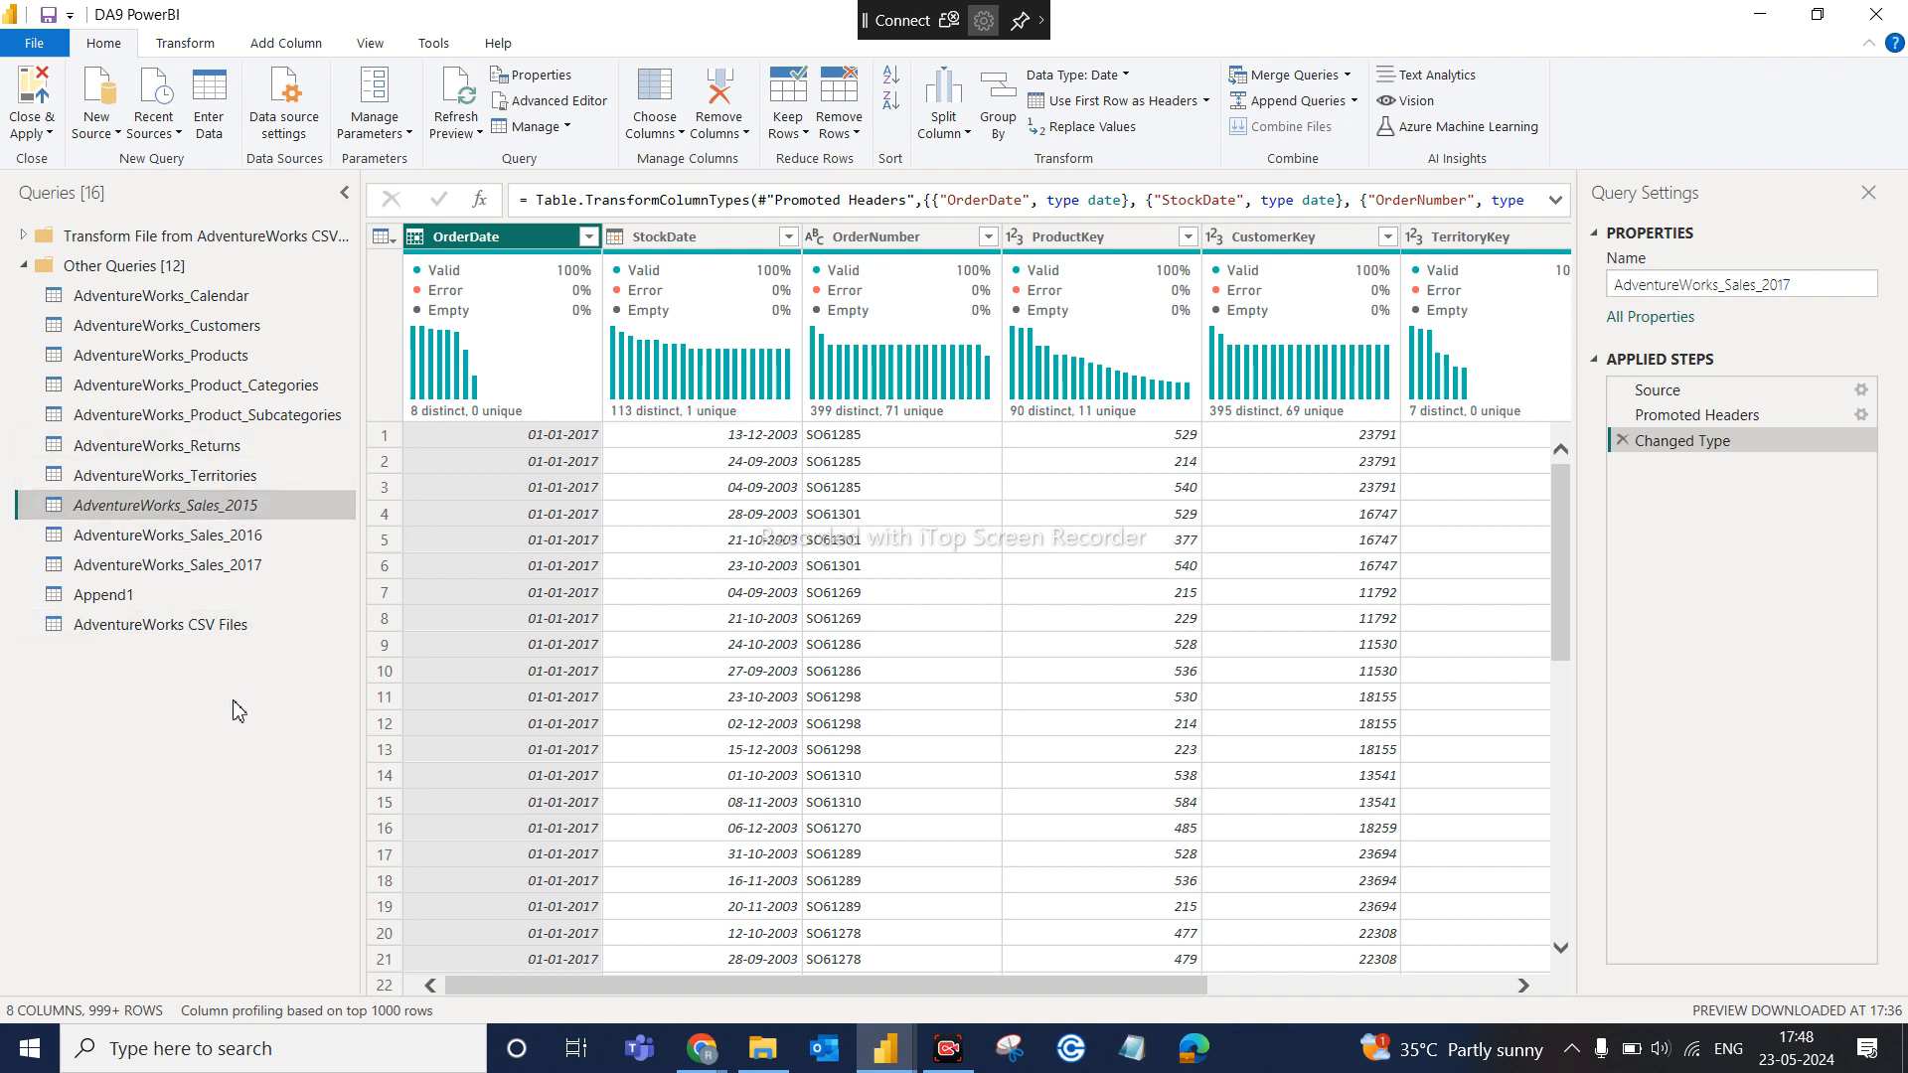
{"action": "right_click", "coordinate": [250, 513]}
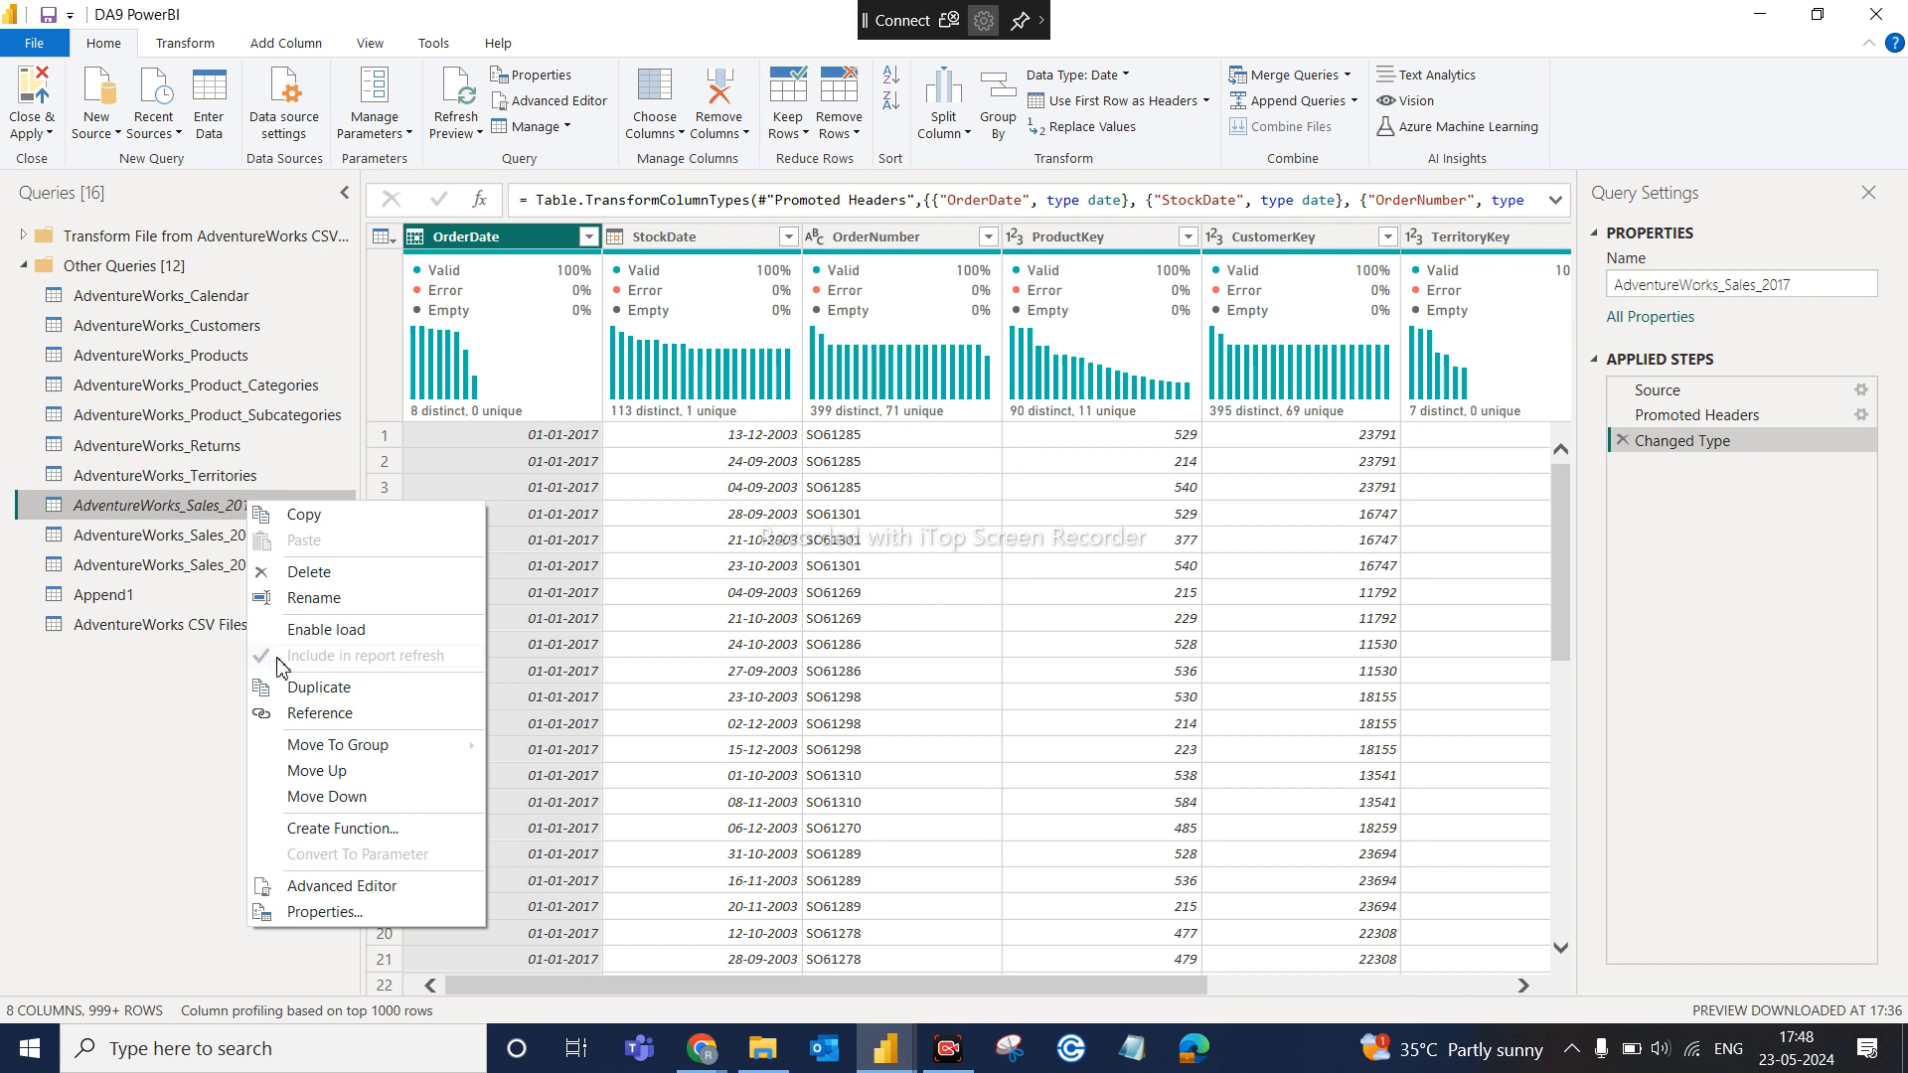
{"action": "left_click", "coordinate": [205, 730]}
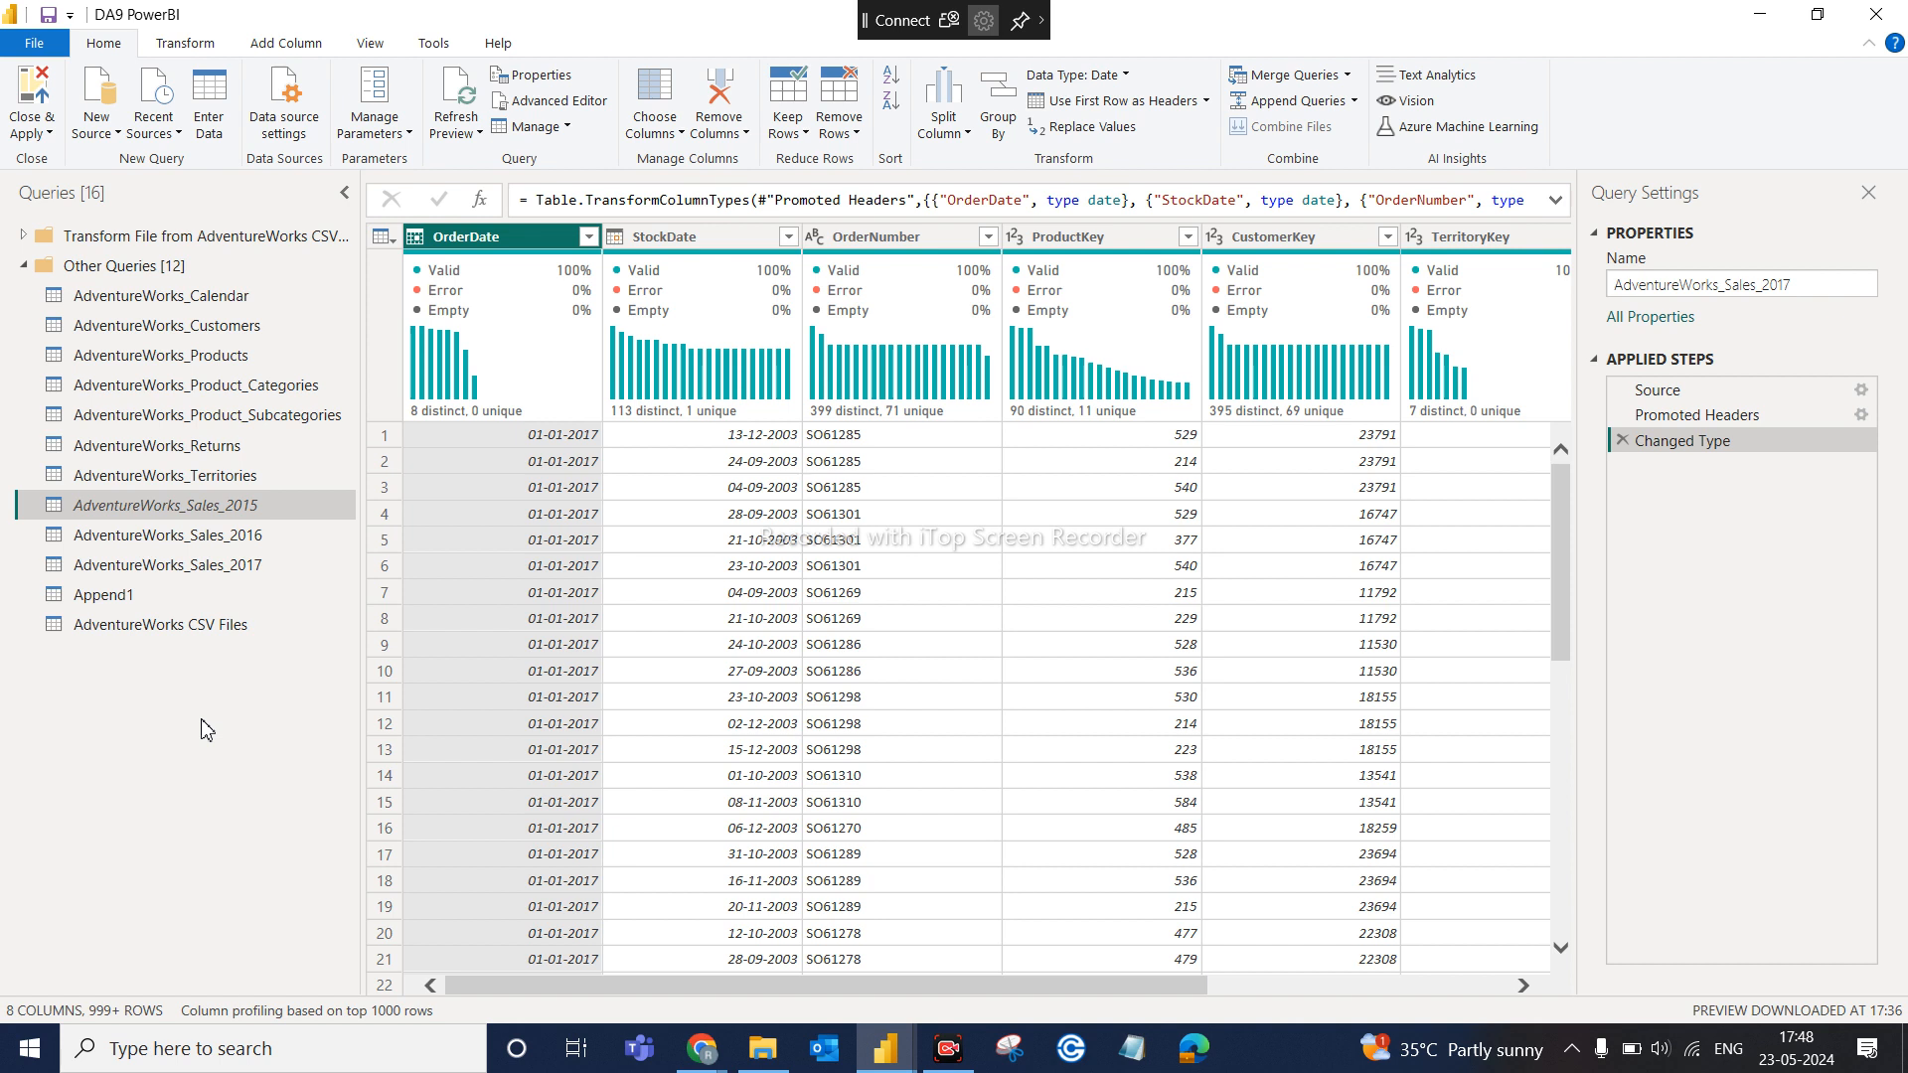
{"action": "right_click", "coordinate": [263, 513]}
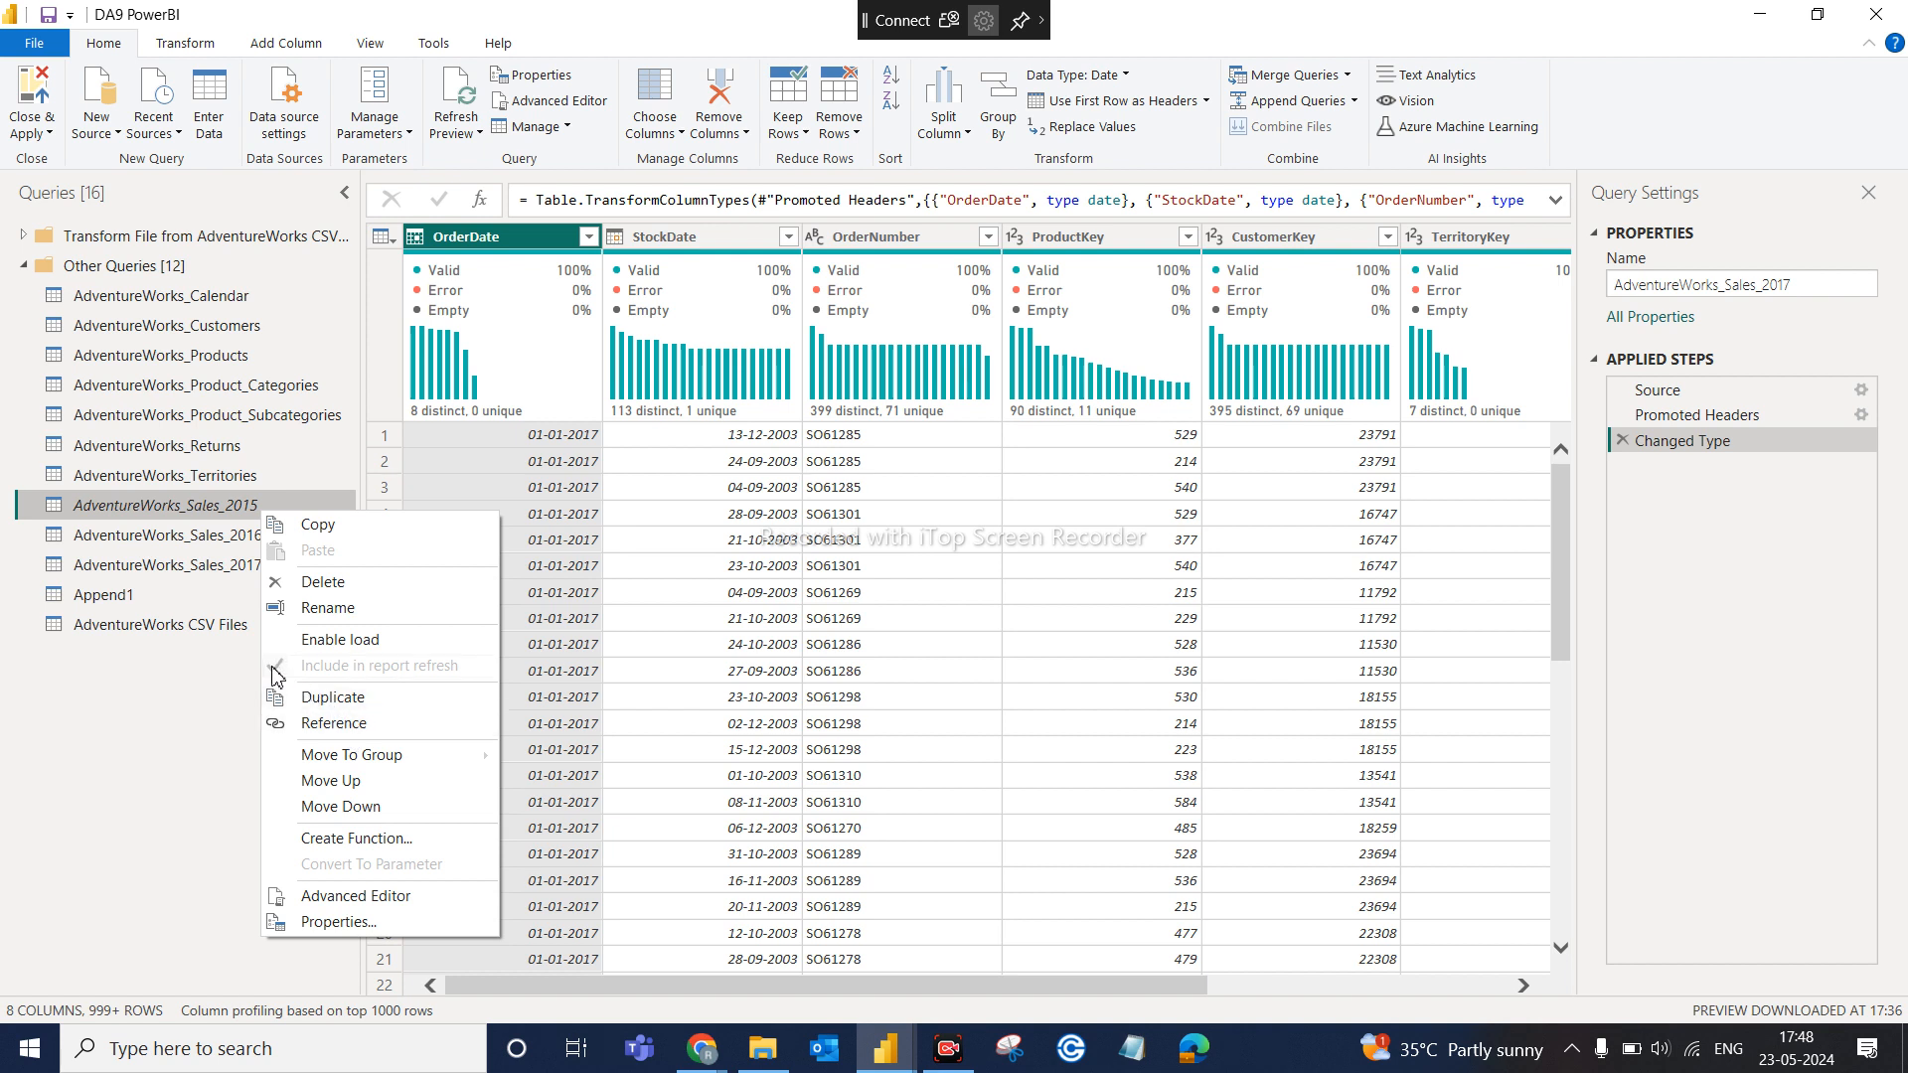
{"action": "left_click", "coordinate": [140, 684]}
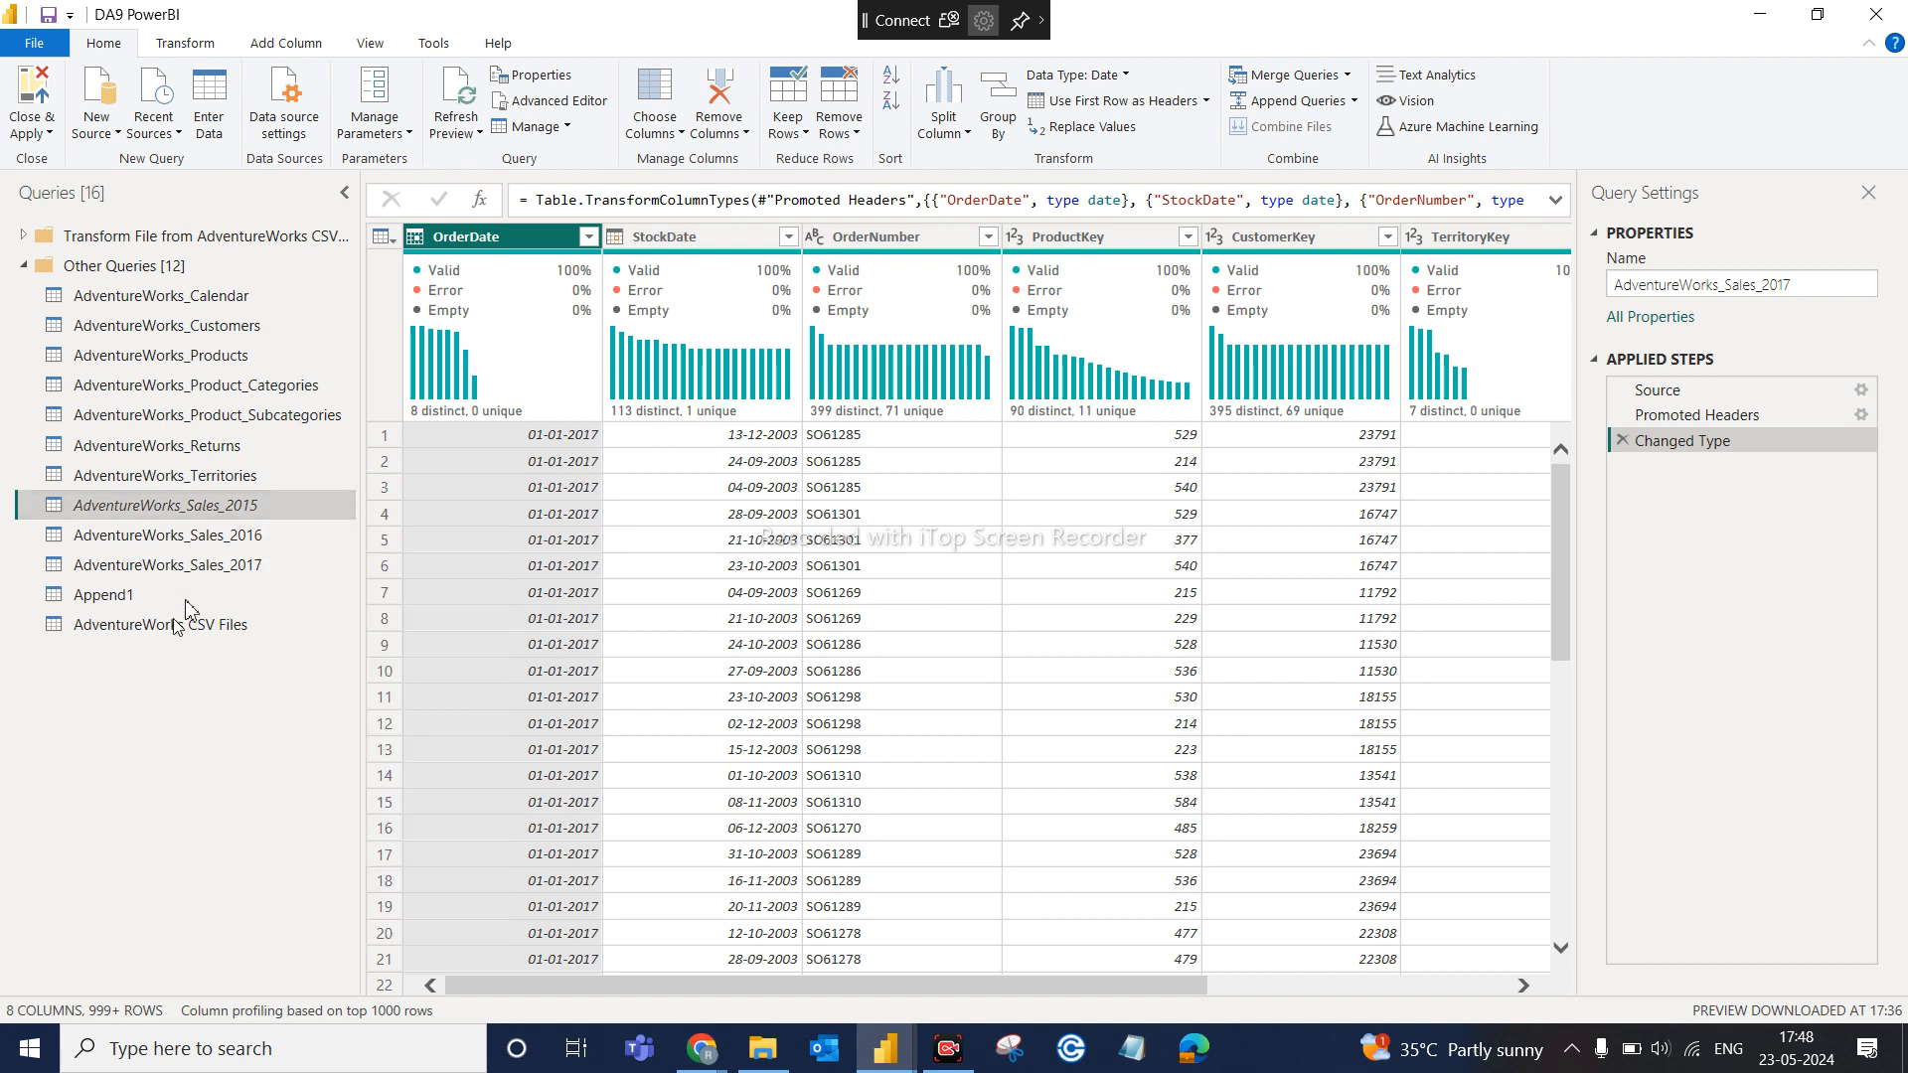
Disable loading of the AdventureWorks_Sales_2016 and AdventureWorks_Sales_2017 queries, accepting the data loss warning for each
{"action": "left_click", "coordinate": [205, 536]}
{"action": "right_click", "coordinate": [206, 537]}
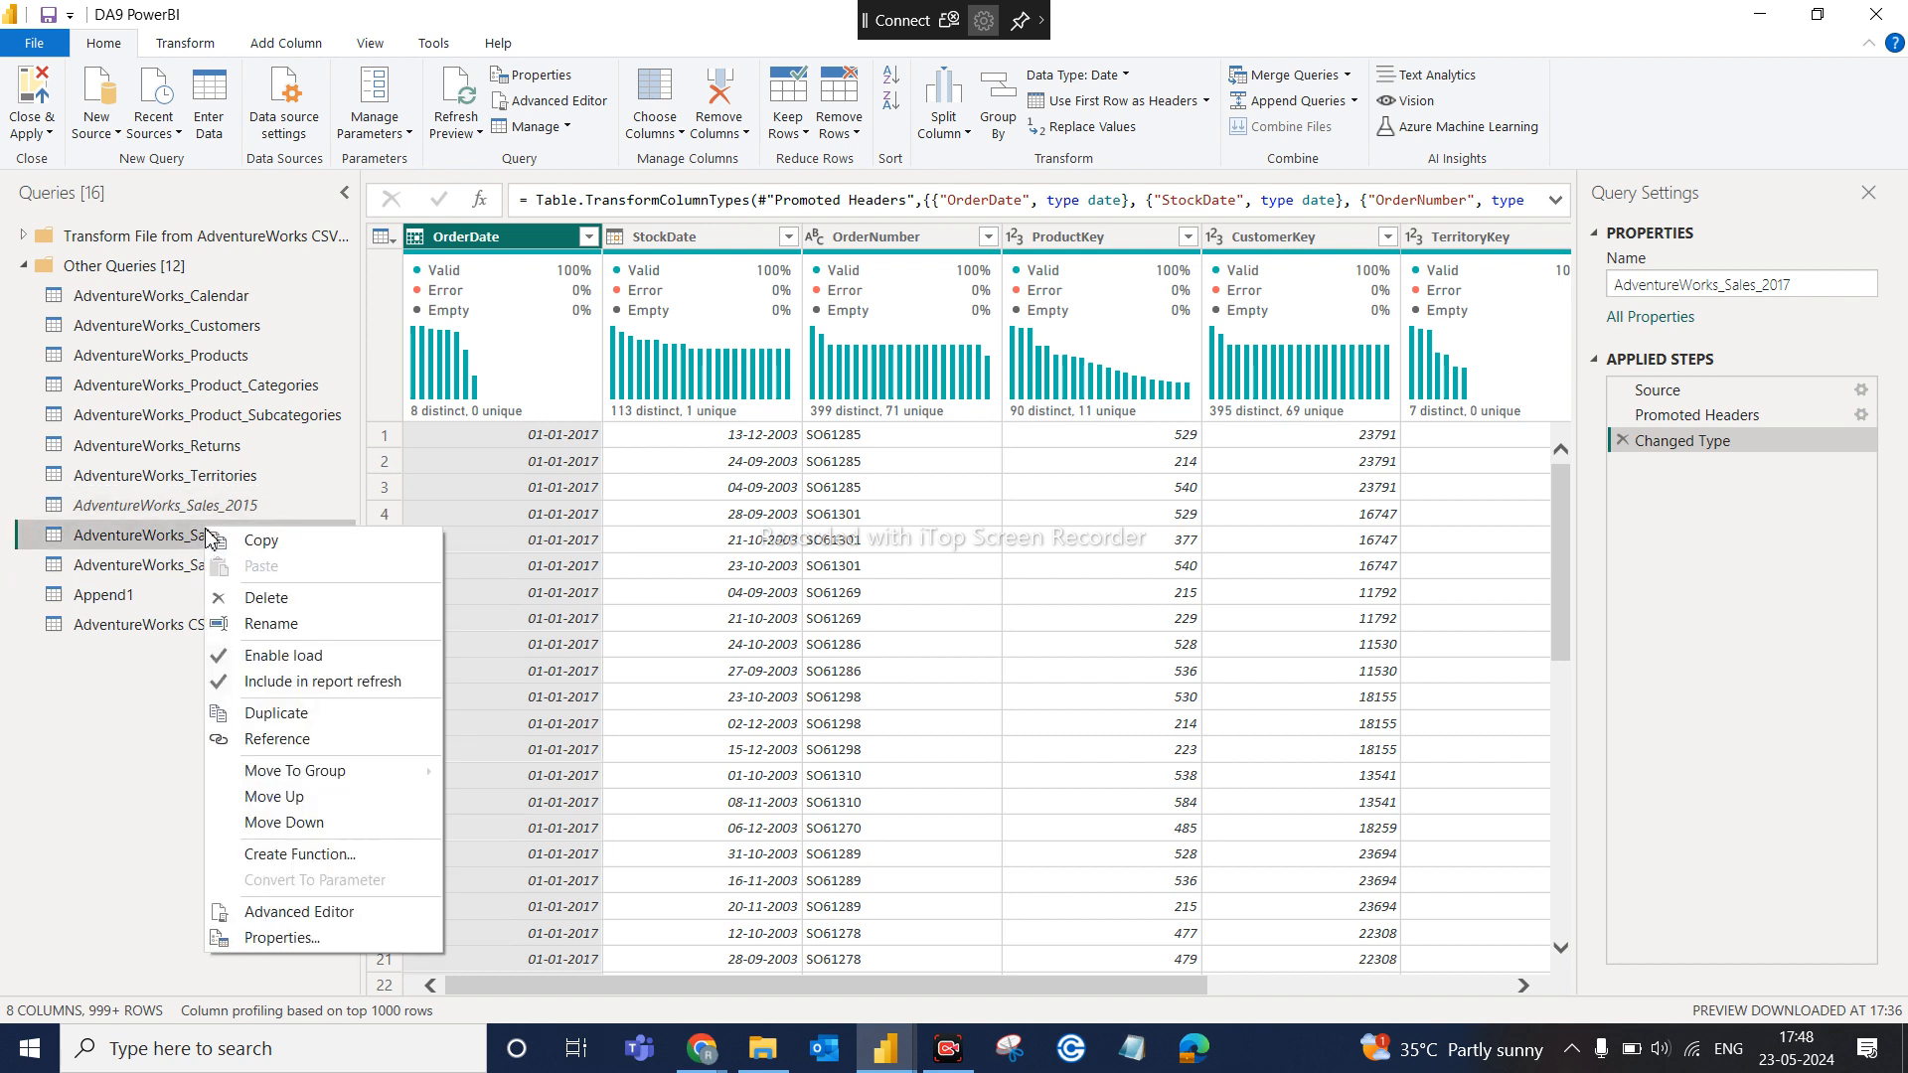
{"action": "left_click", "coordinate": [267, 656]}
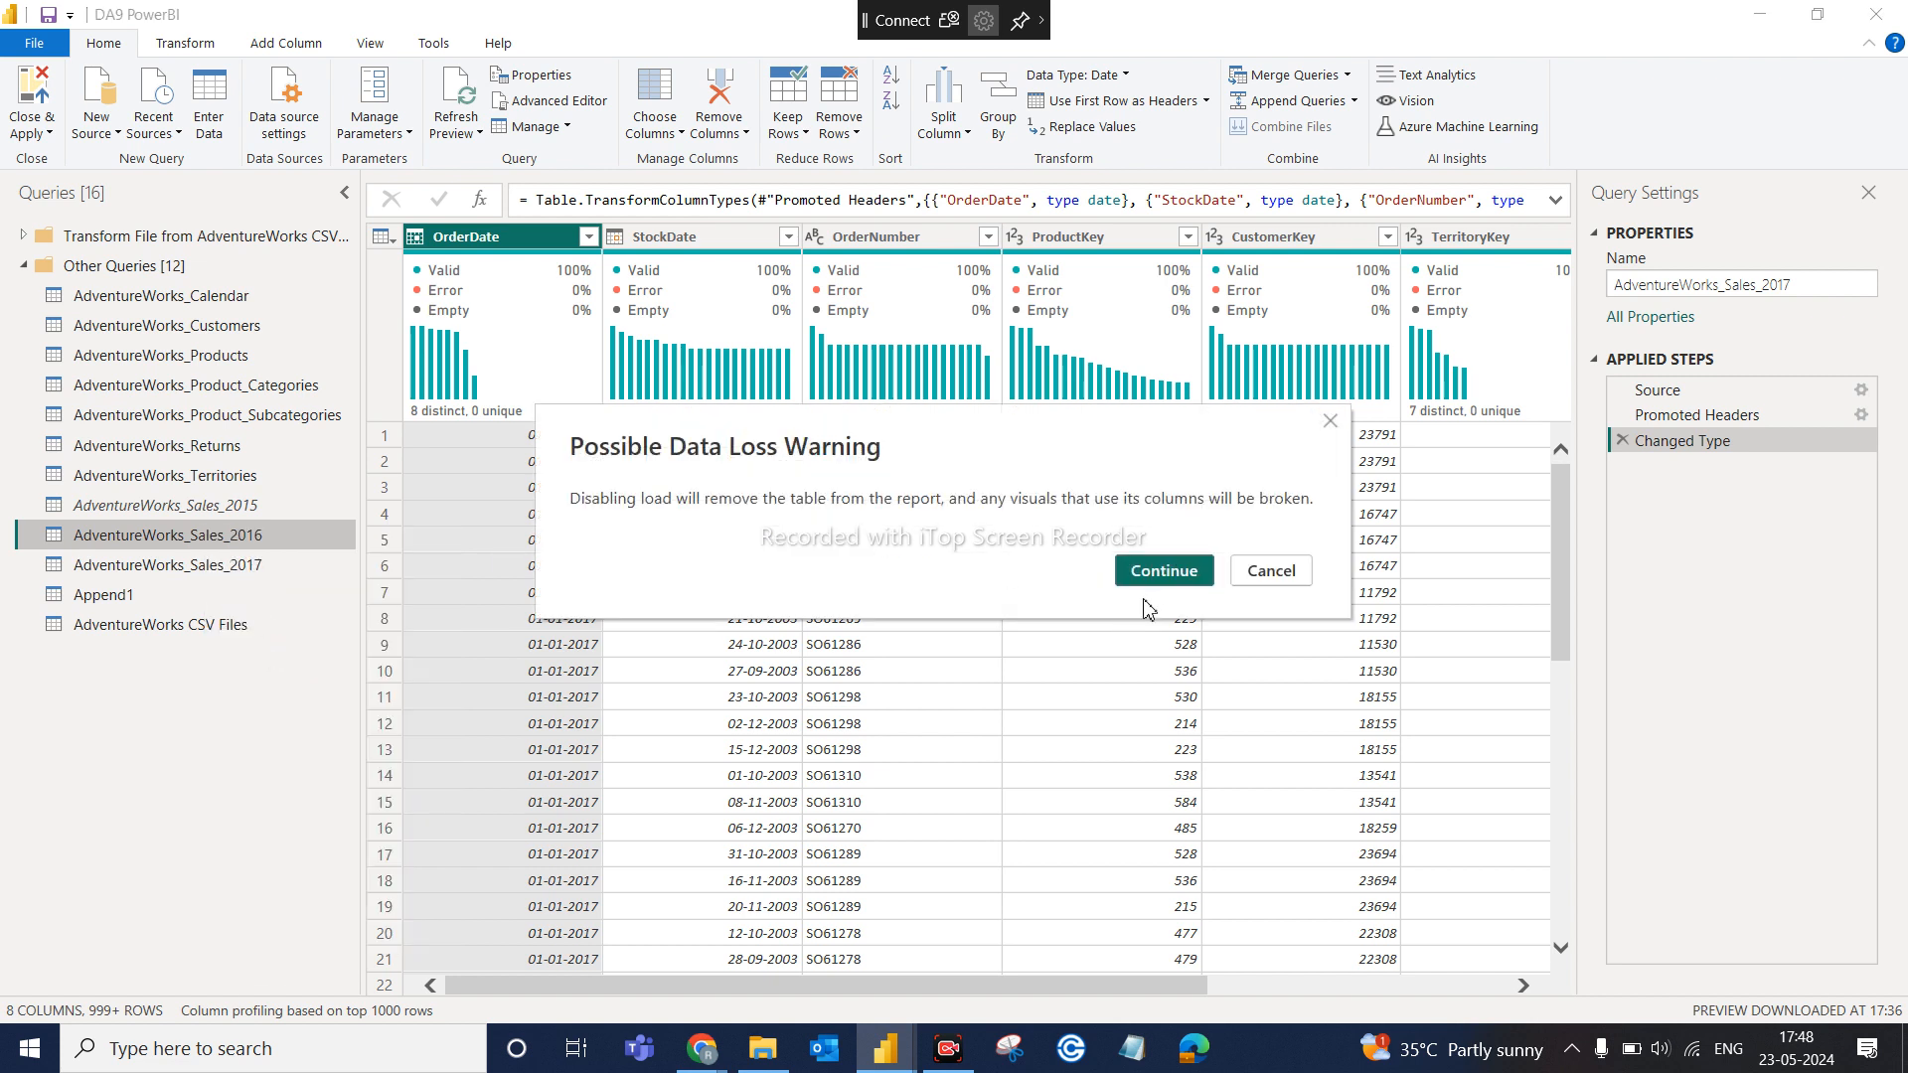
{"action": "left_click", "coordinate": [1165, 571]}
{"action": "left_click", "coordinate": [212, 564]}
{"action": "right_click", "coordinate": [237, 574]}
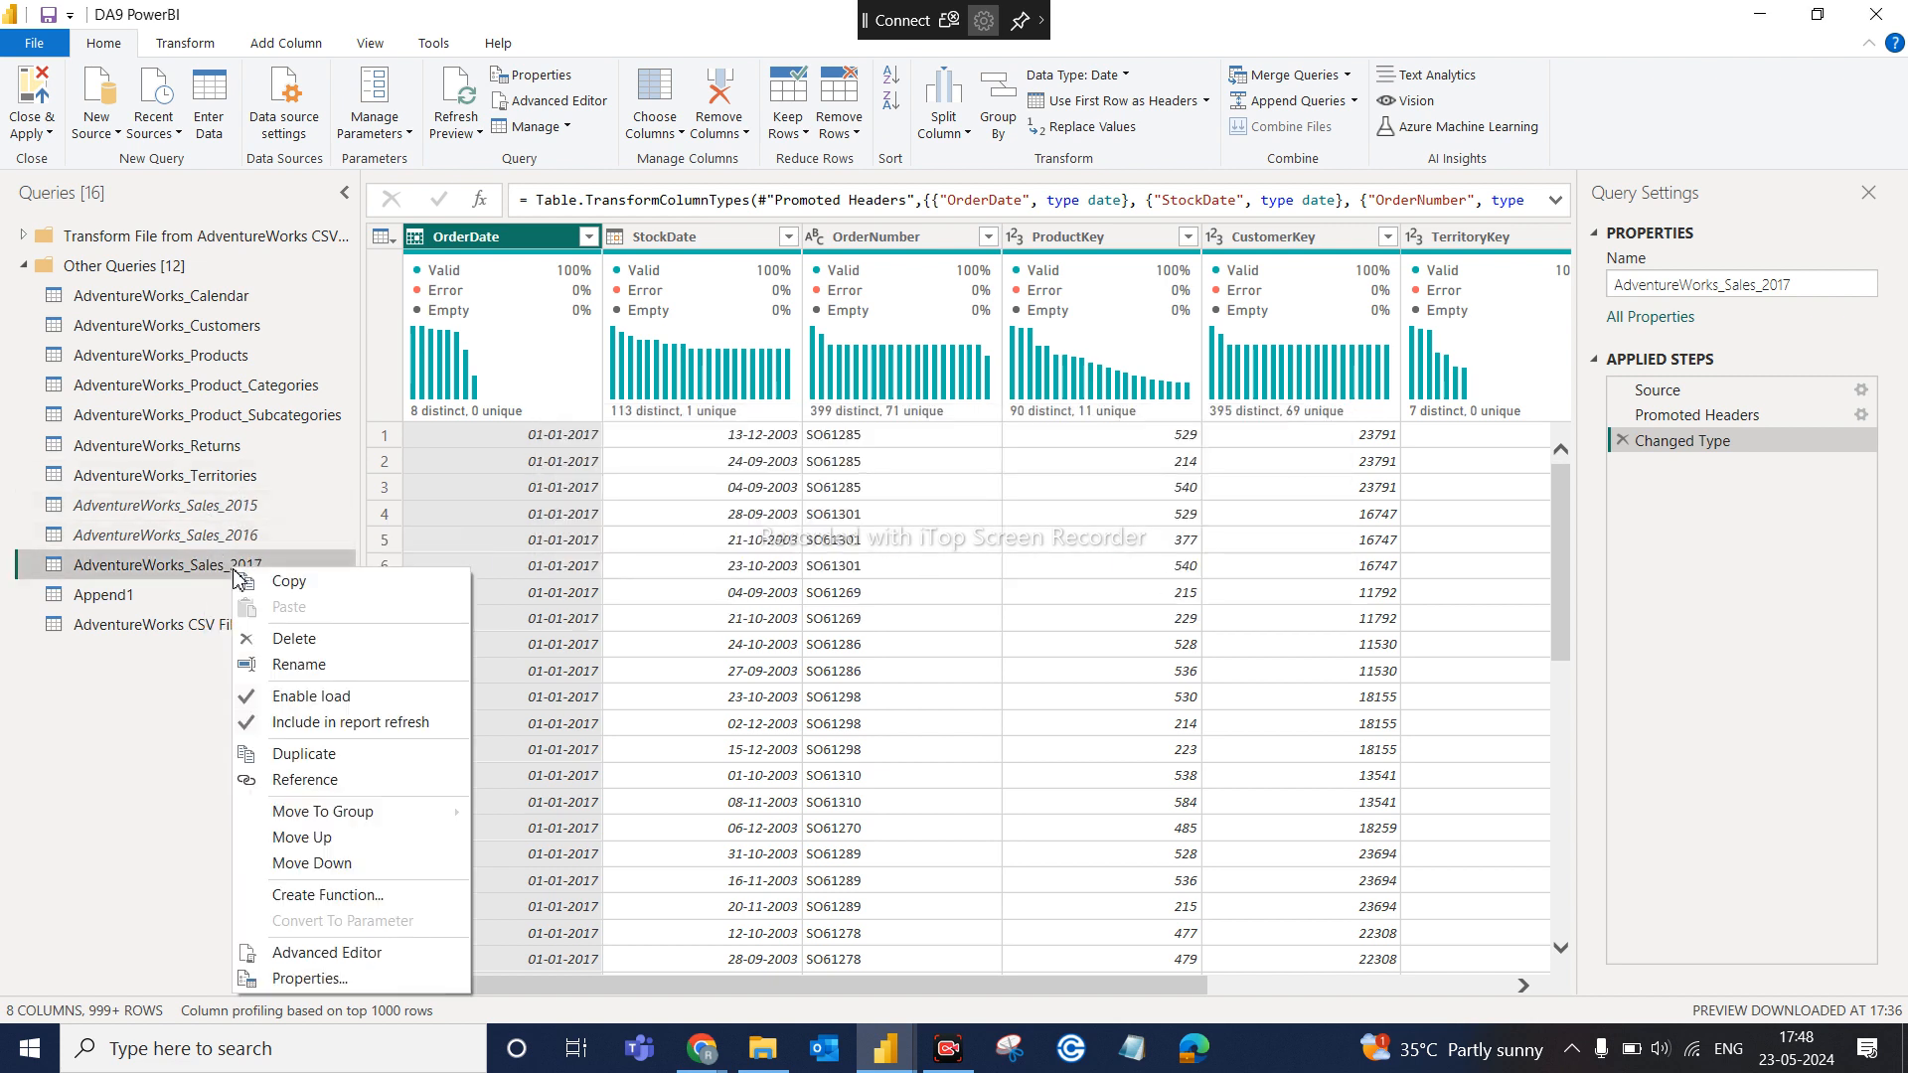
{"action": "left_click", "coordinate": [291, 698]}
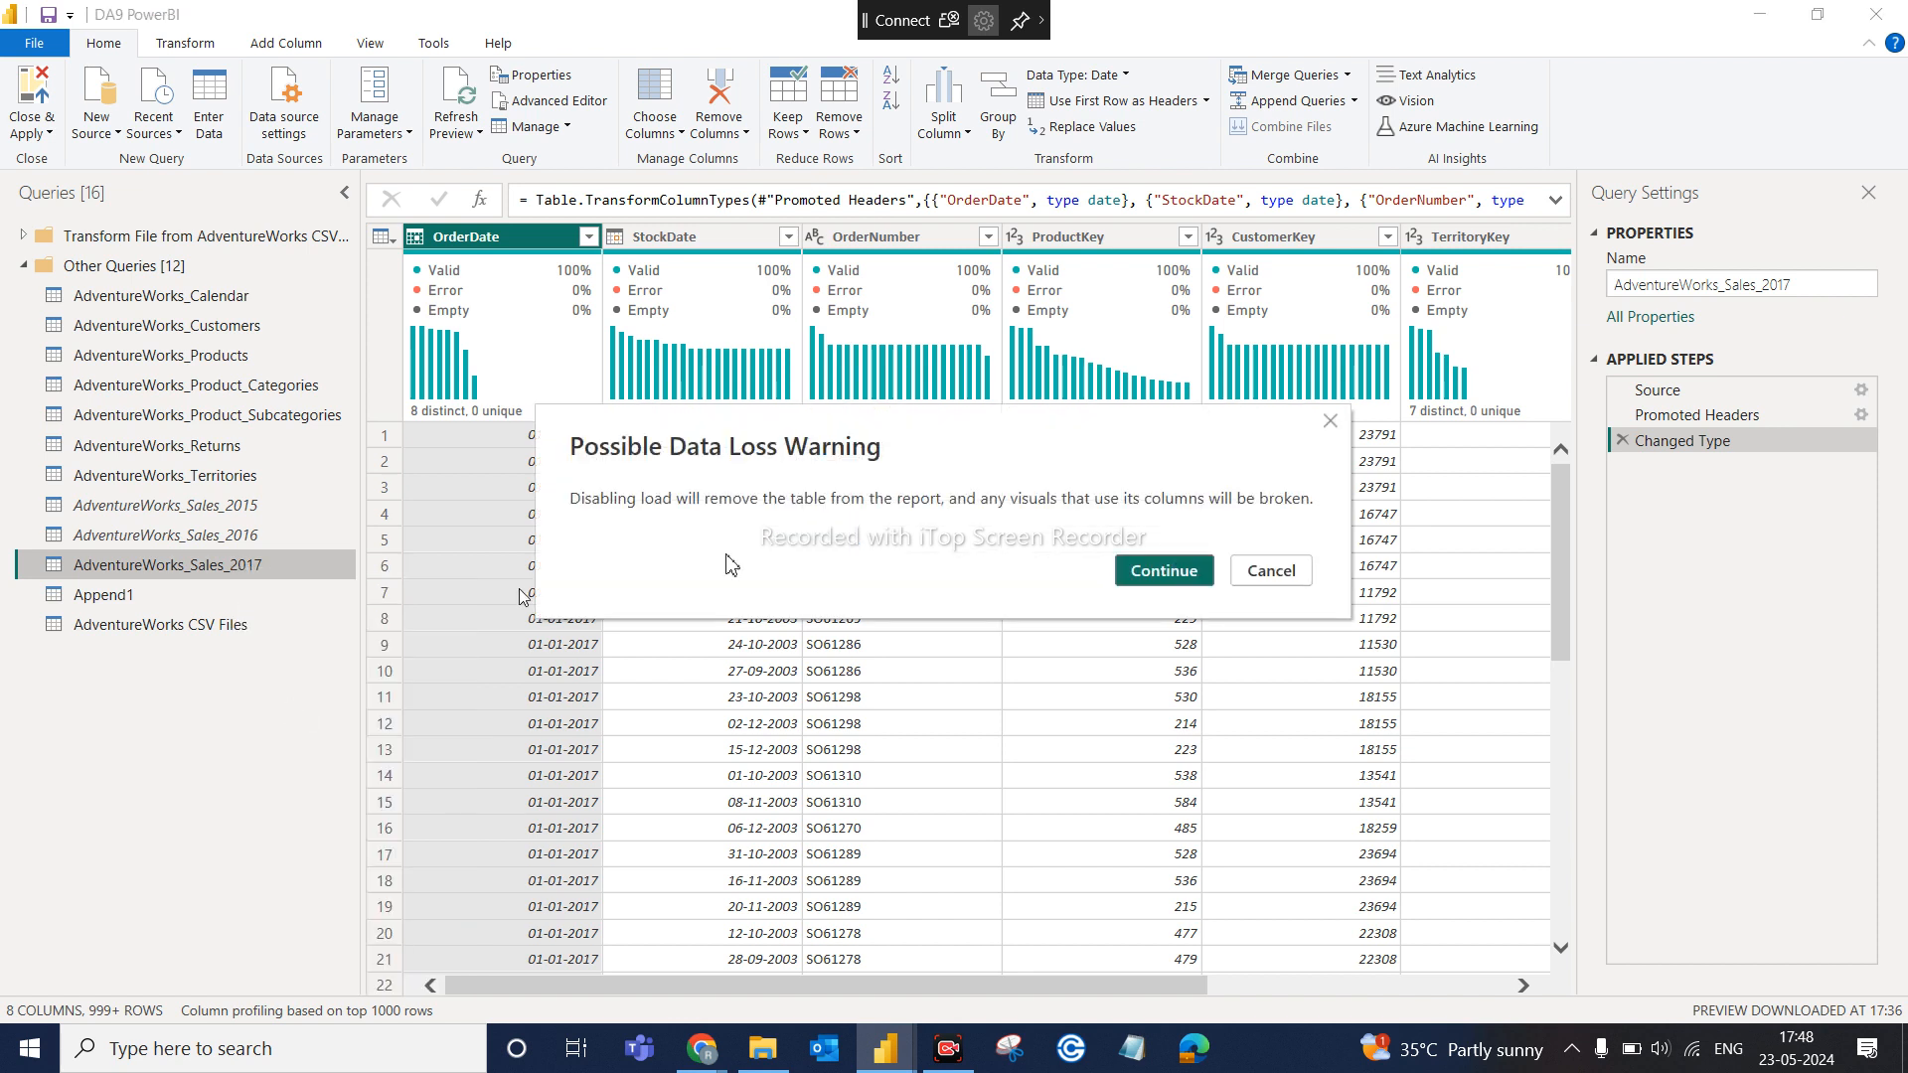
{"action": "left_click", "coordinate": [1164, 572]}
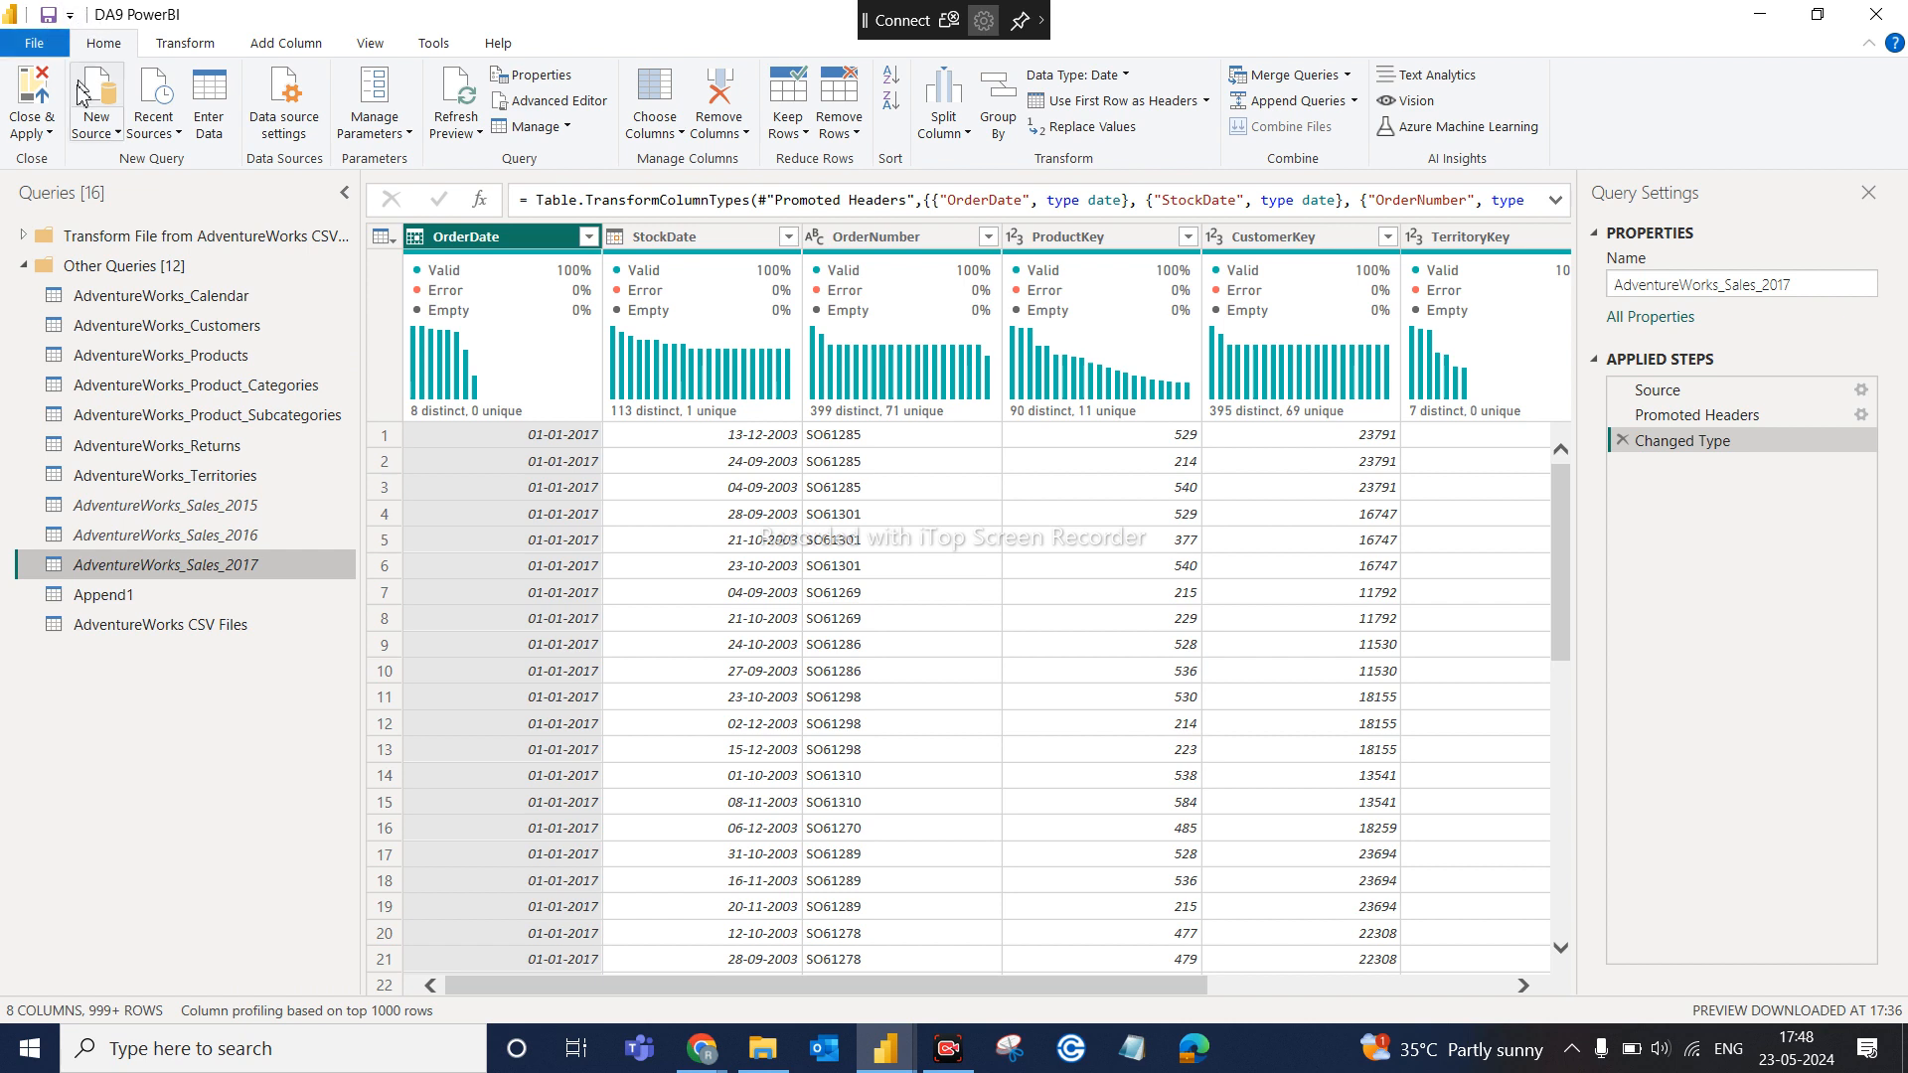
Close the Power Query Editor, apply the load changes to the report model, and refresh the report data
{"action": "left_click", "coordinate": [50, 136]}
{"action": "left_click", "coordinate": [79, 161]}
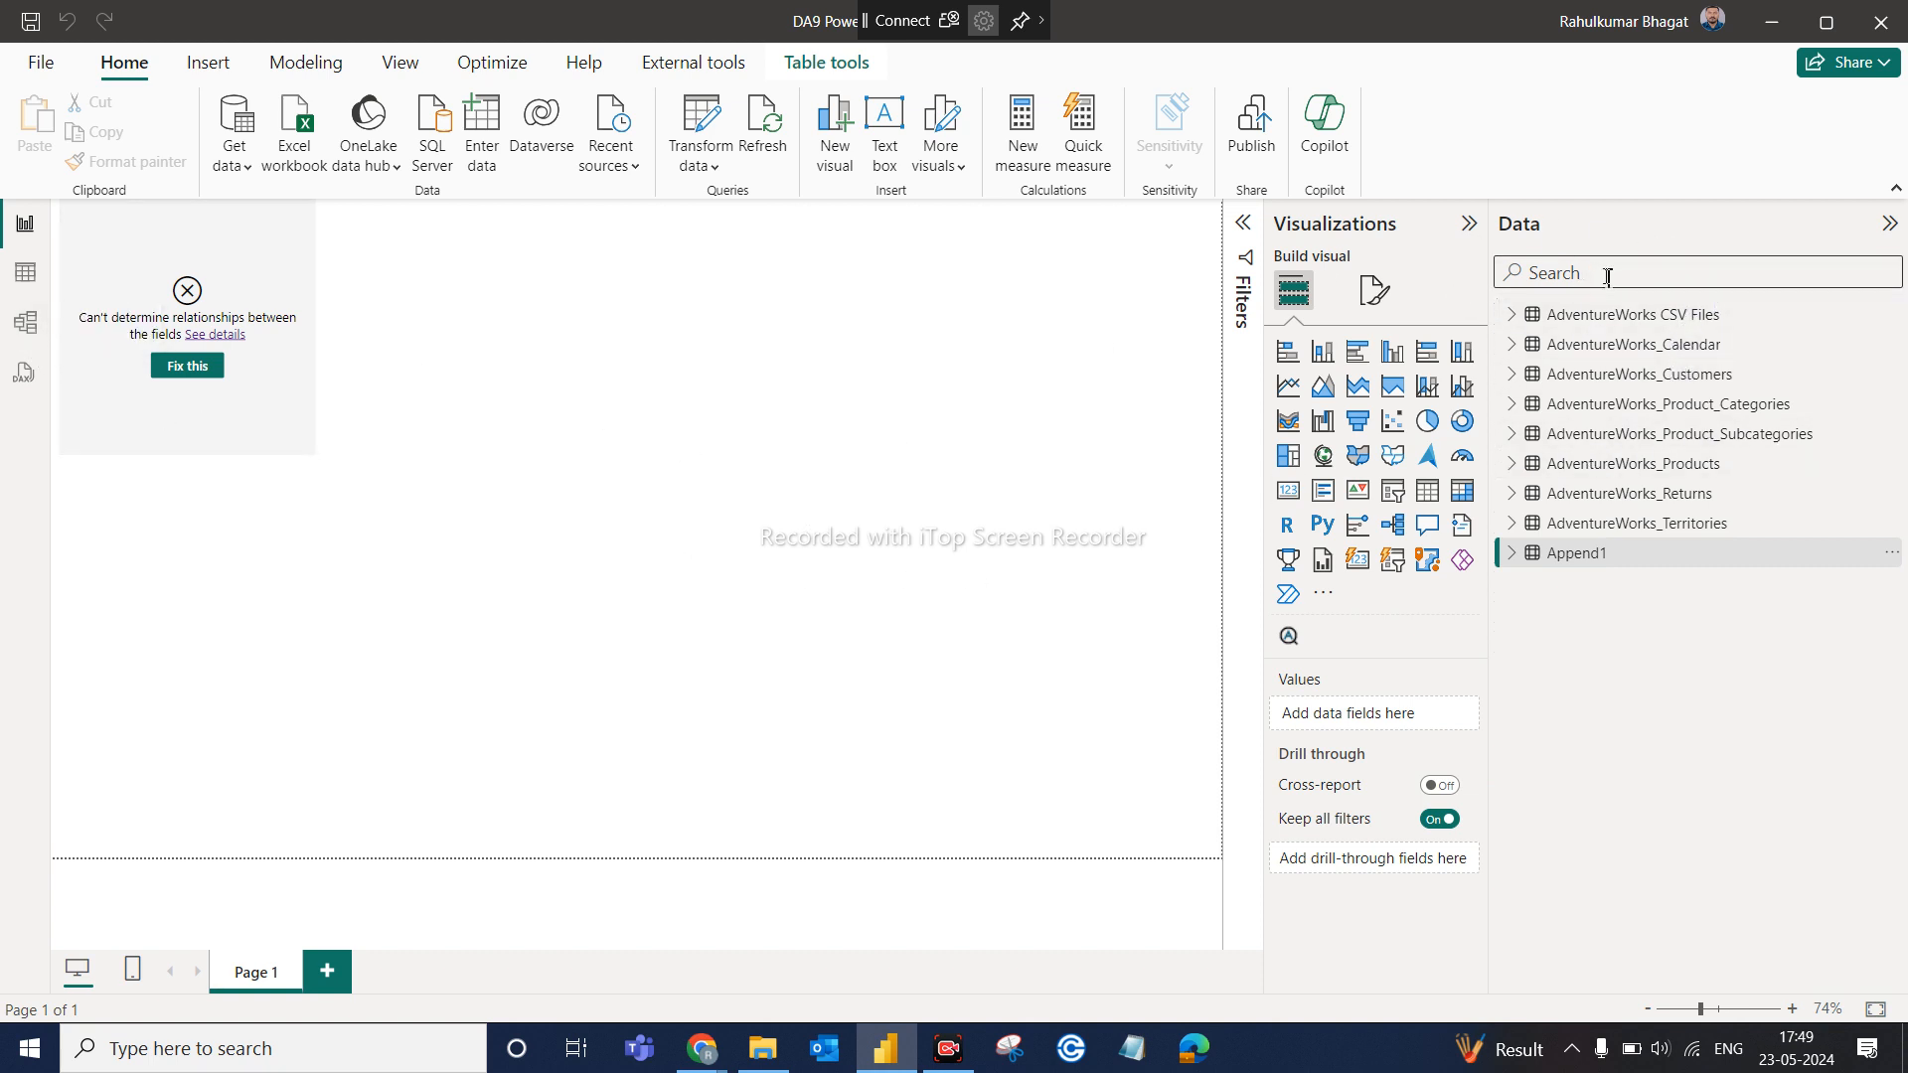
{"action": "mouse_move", "coordinate": [1756, 366]}
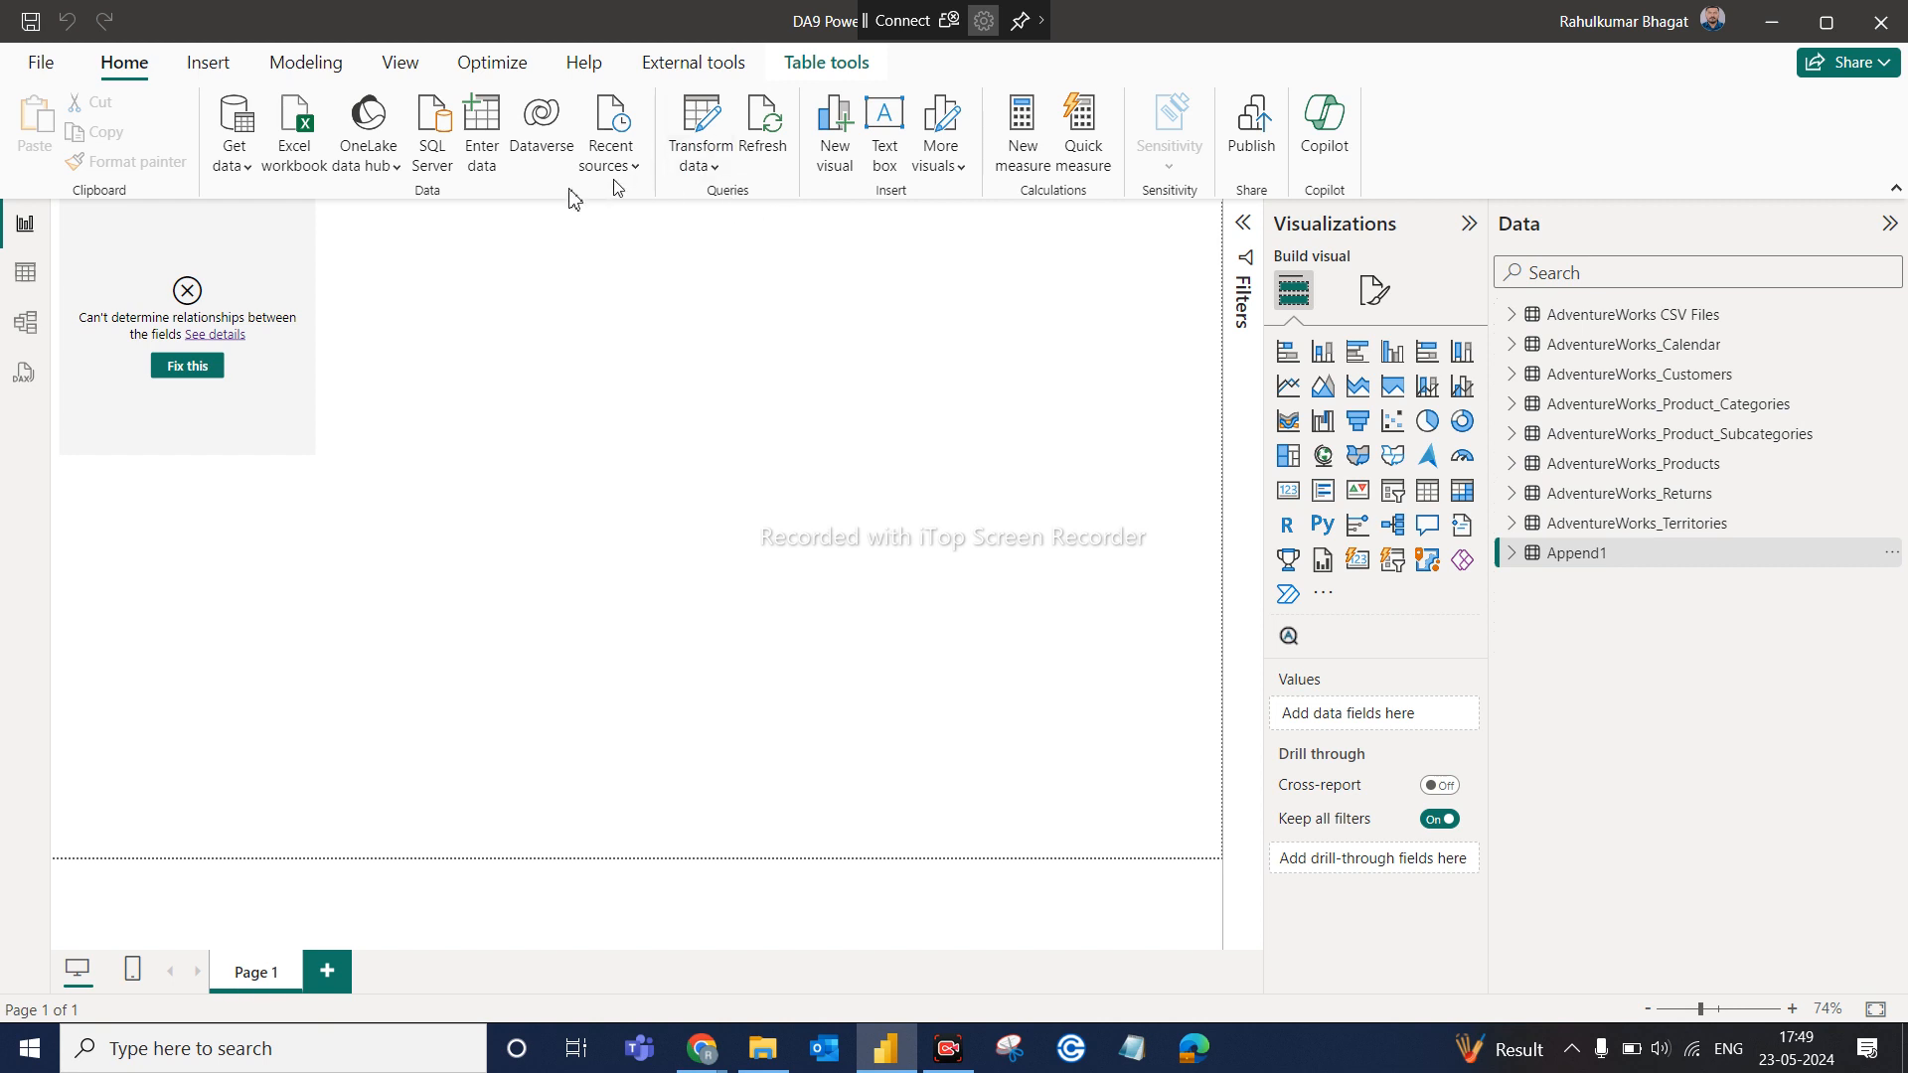
{"action": "left_click", "coordinate": [770, 130]}
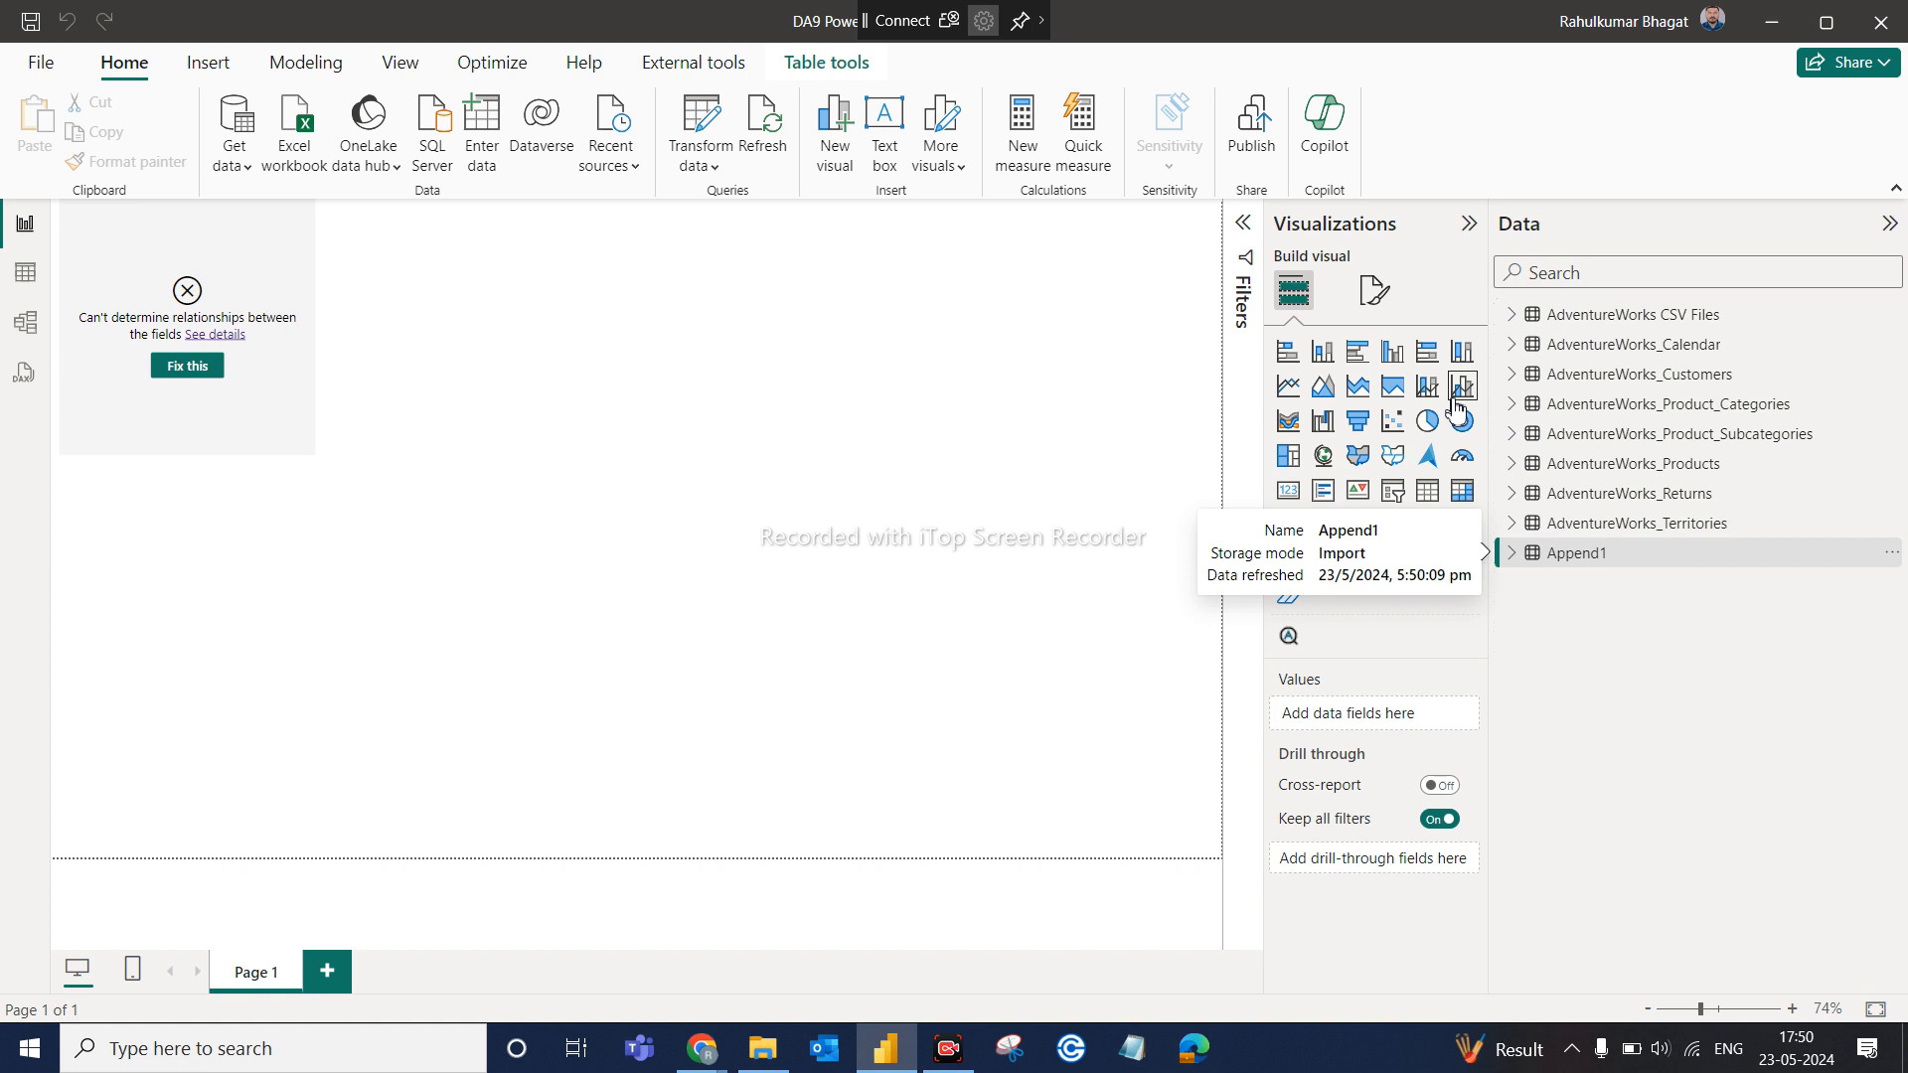
Check the last refresh time of the Append1 and AdventureWorks CSV Files tables
{"action": "left_click", "coordinate": [1580, 558]}
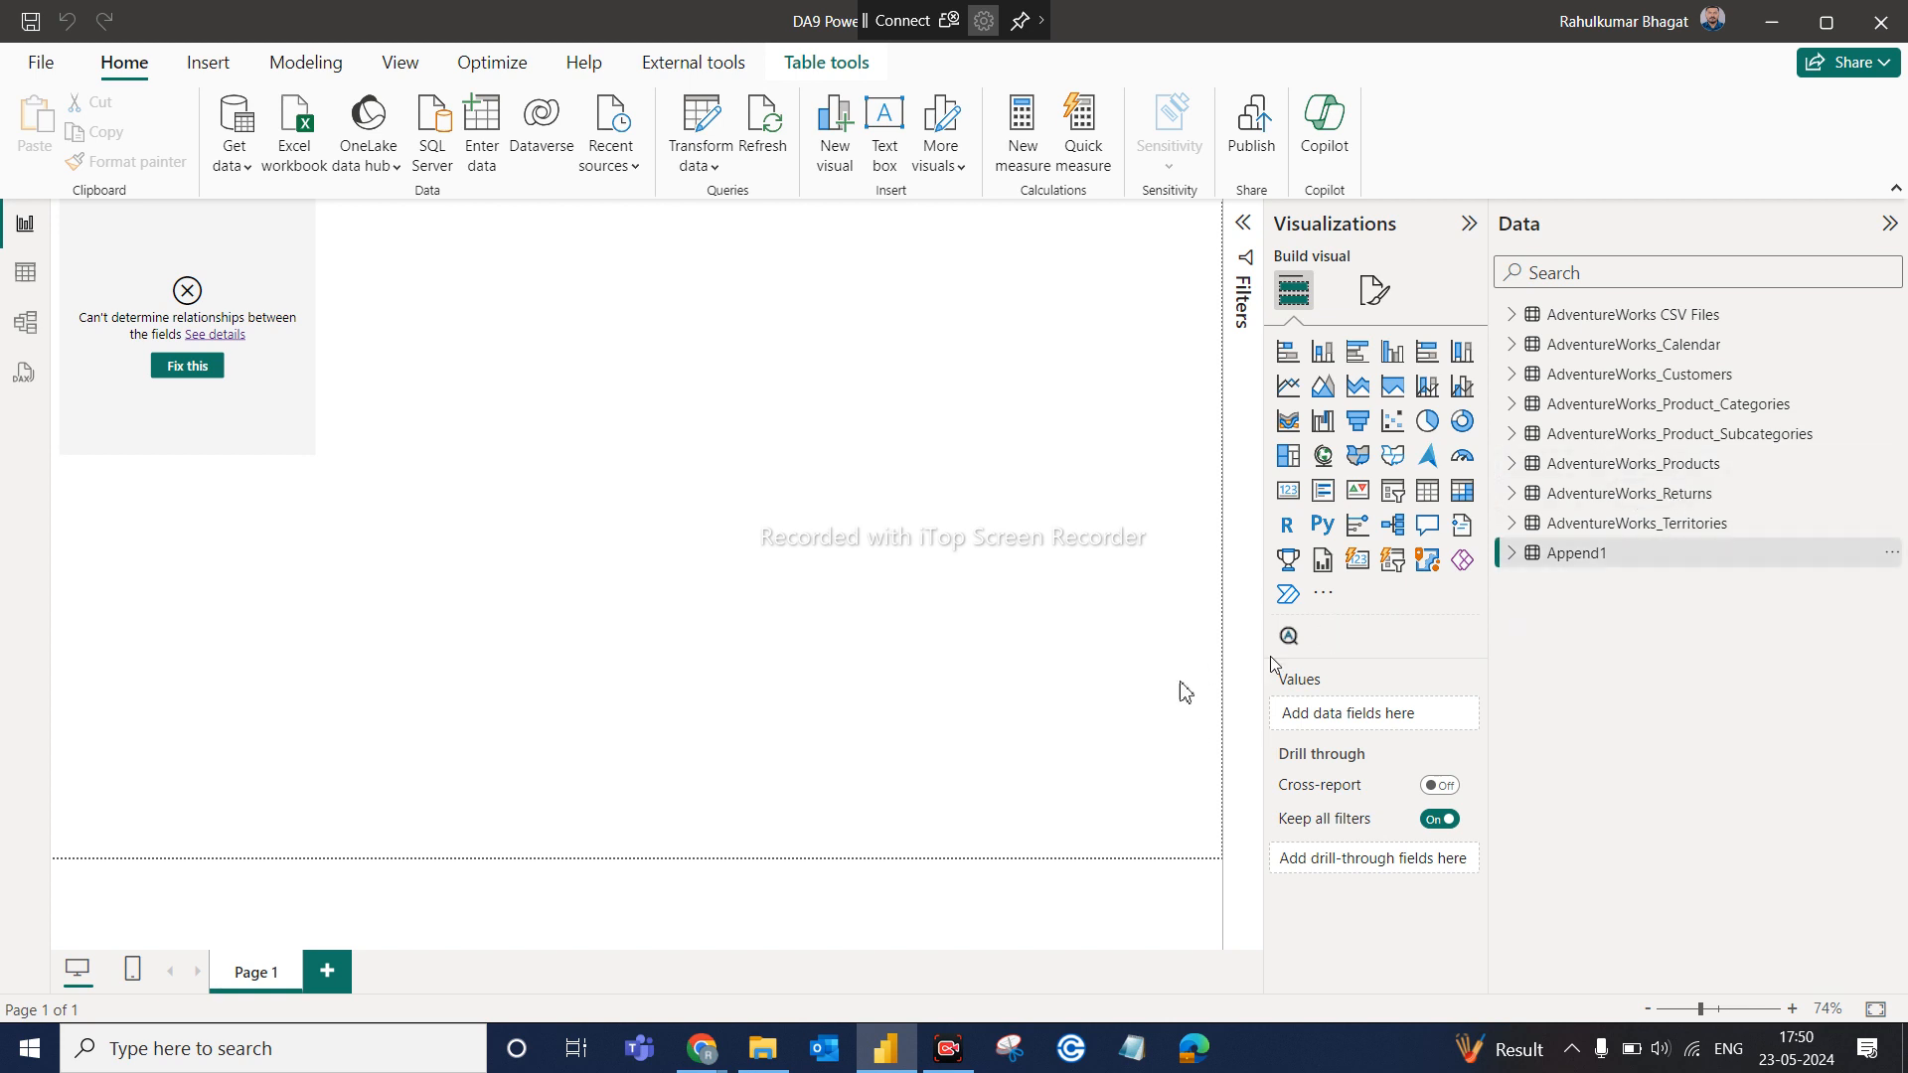
{"action": "left_click", "coordinate": [1630, 322]}
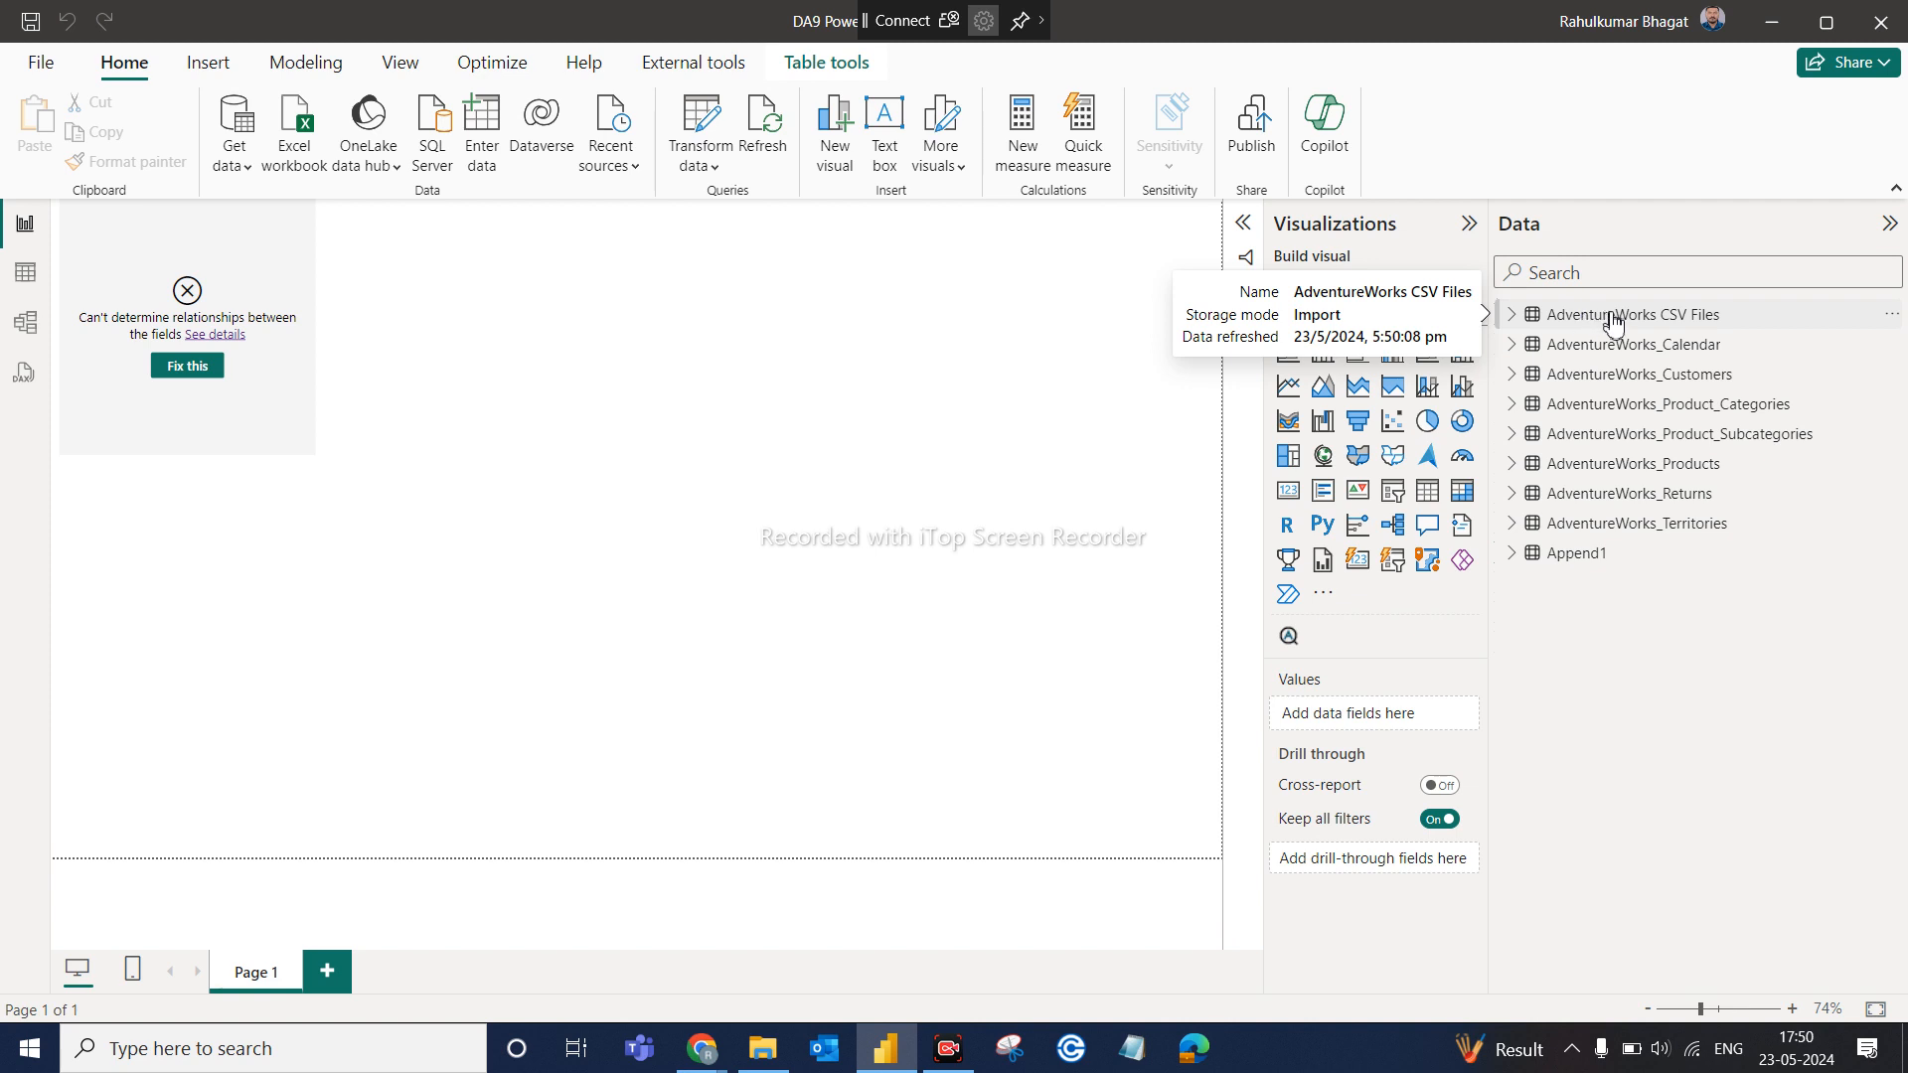
{"action": "left_click", "coordinate": [869, 1054]}
{"action": "left_click", "coordinate": [870, 1054]}
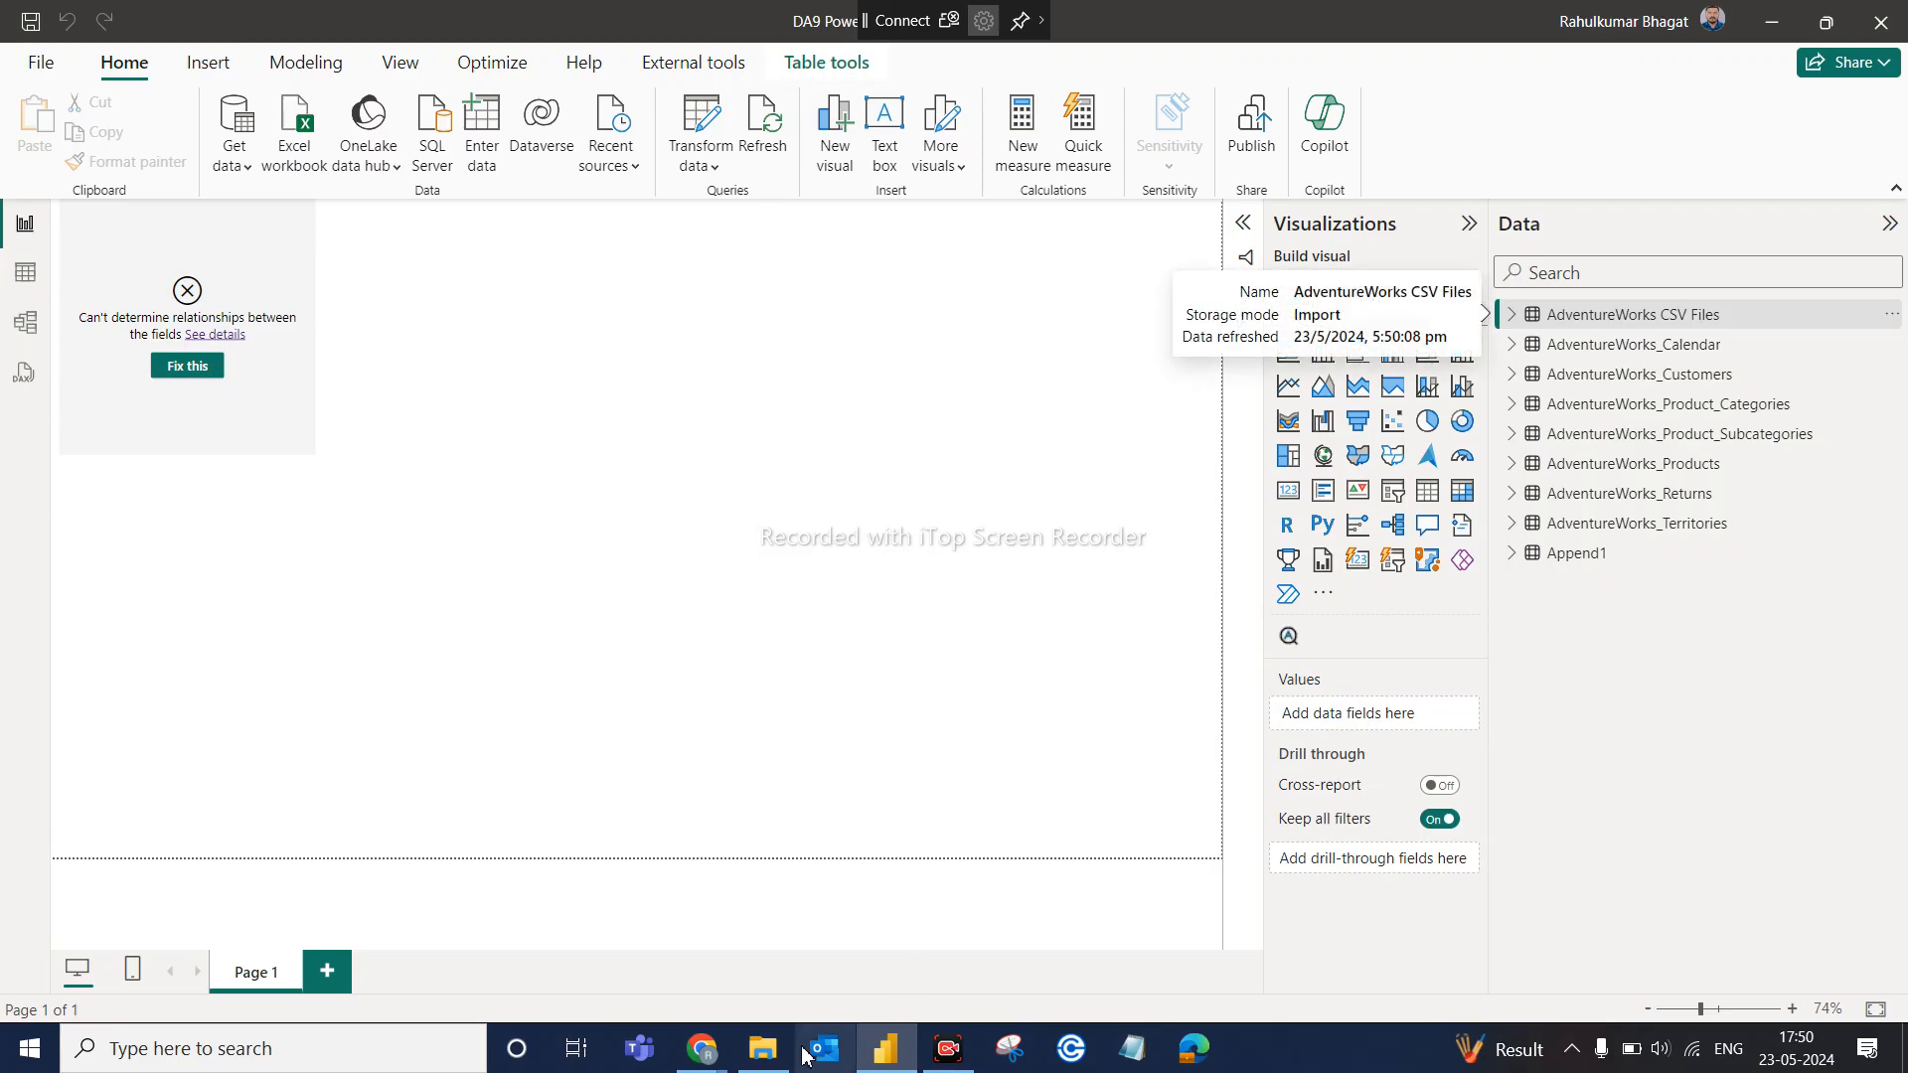
Switch to File Explorer and duplicate AdventureWorks_Sales_2018.csv within the AdventureWorks CSV Files folder
{"action": "mouse_move", "coordinate": [763, 1059]}
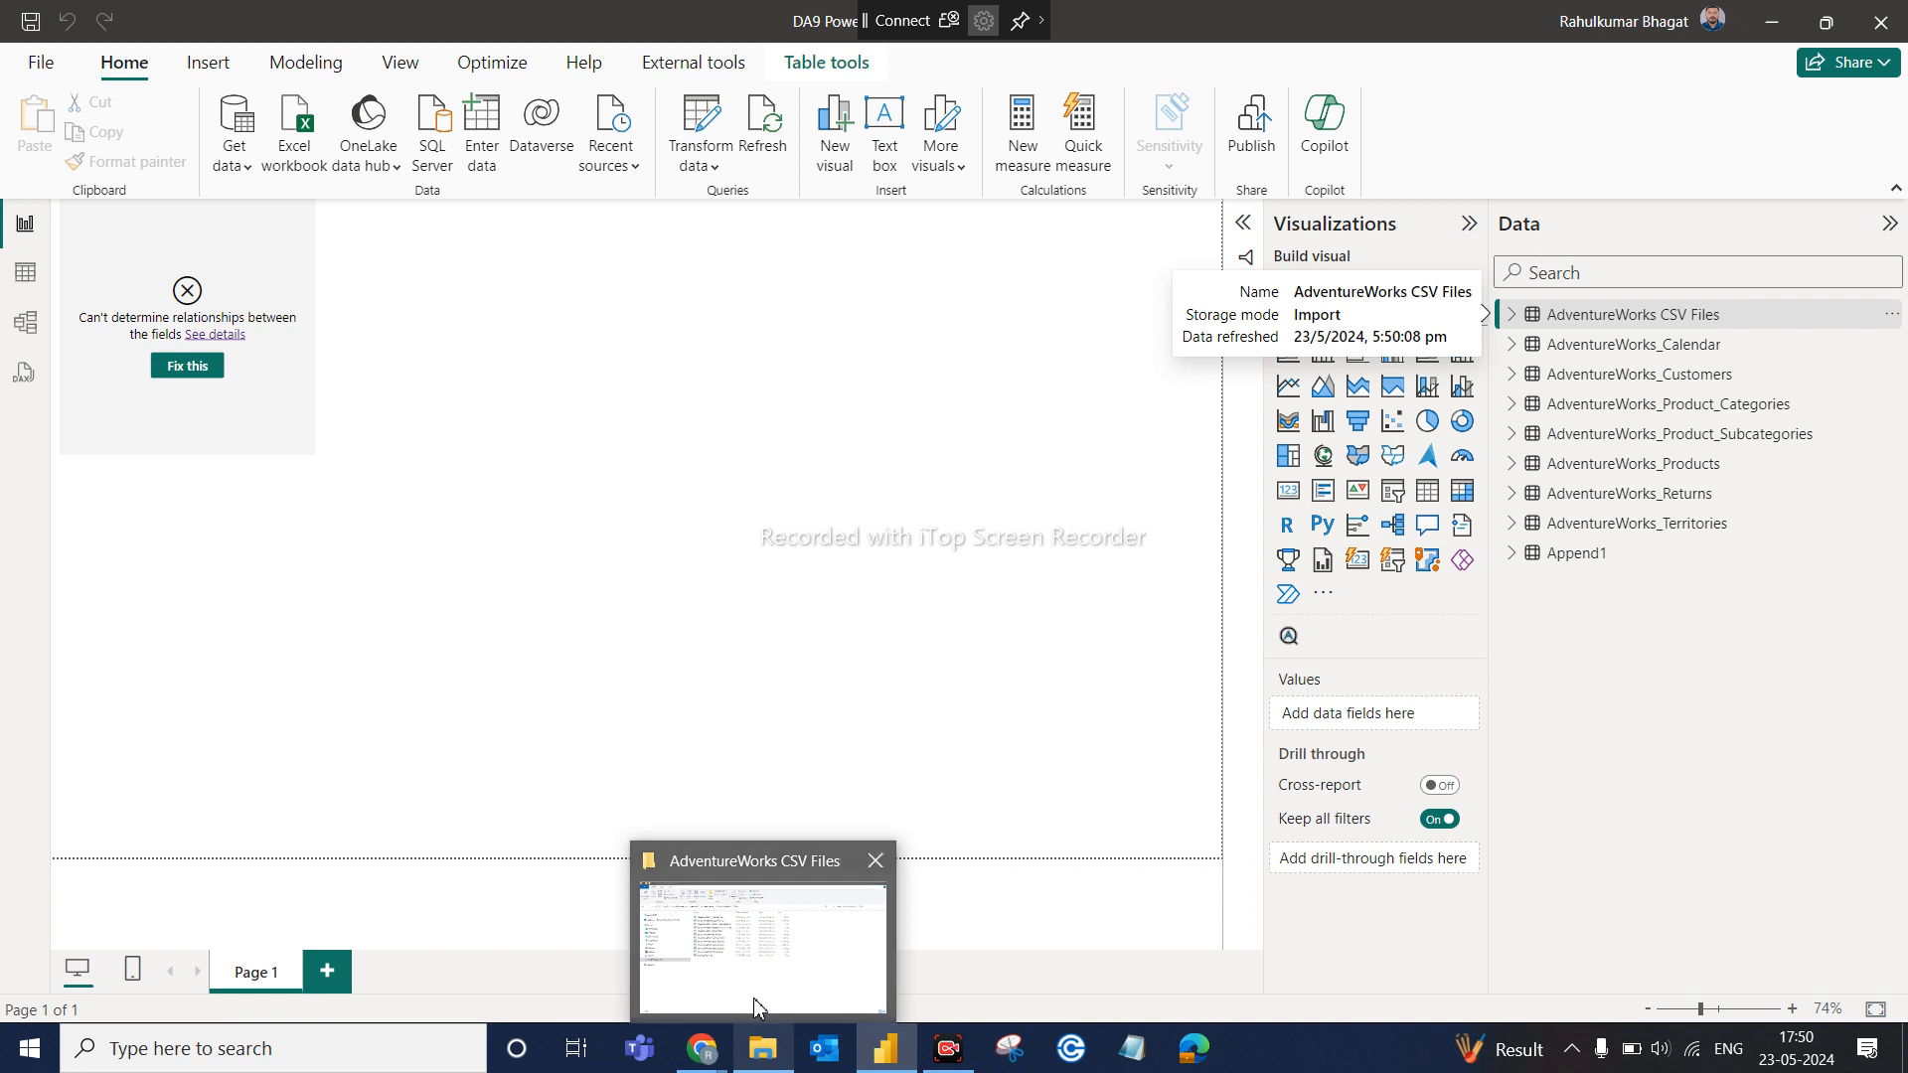
{"action": "left_click", "coordinate": [751, 1006]}
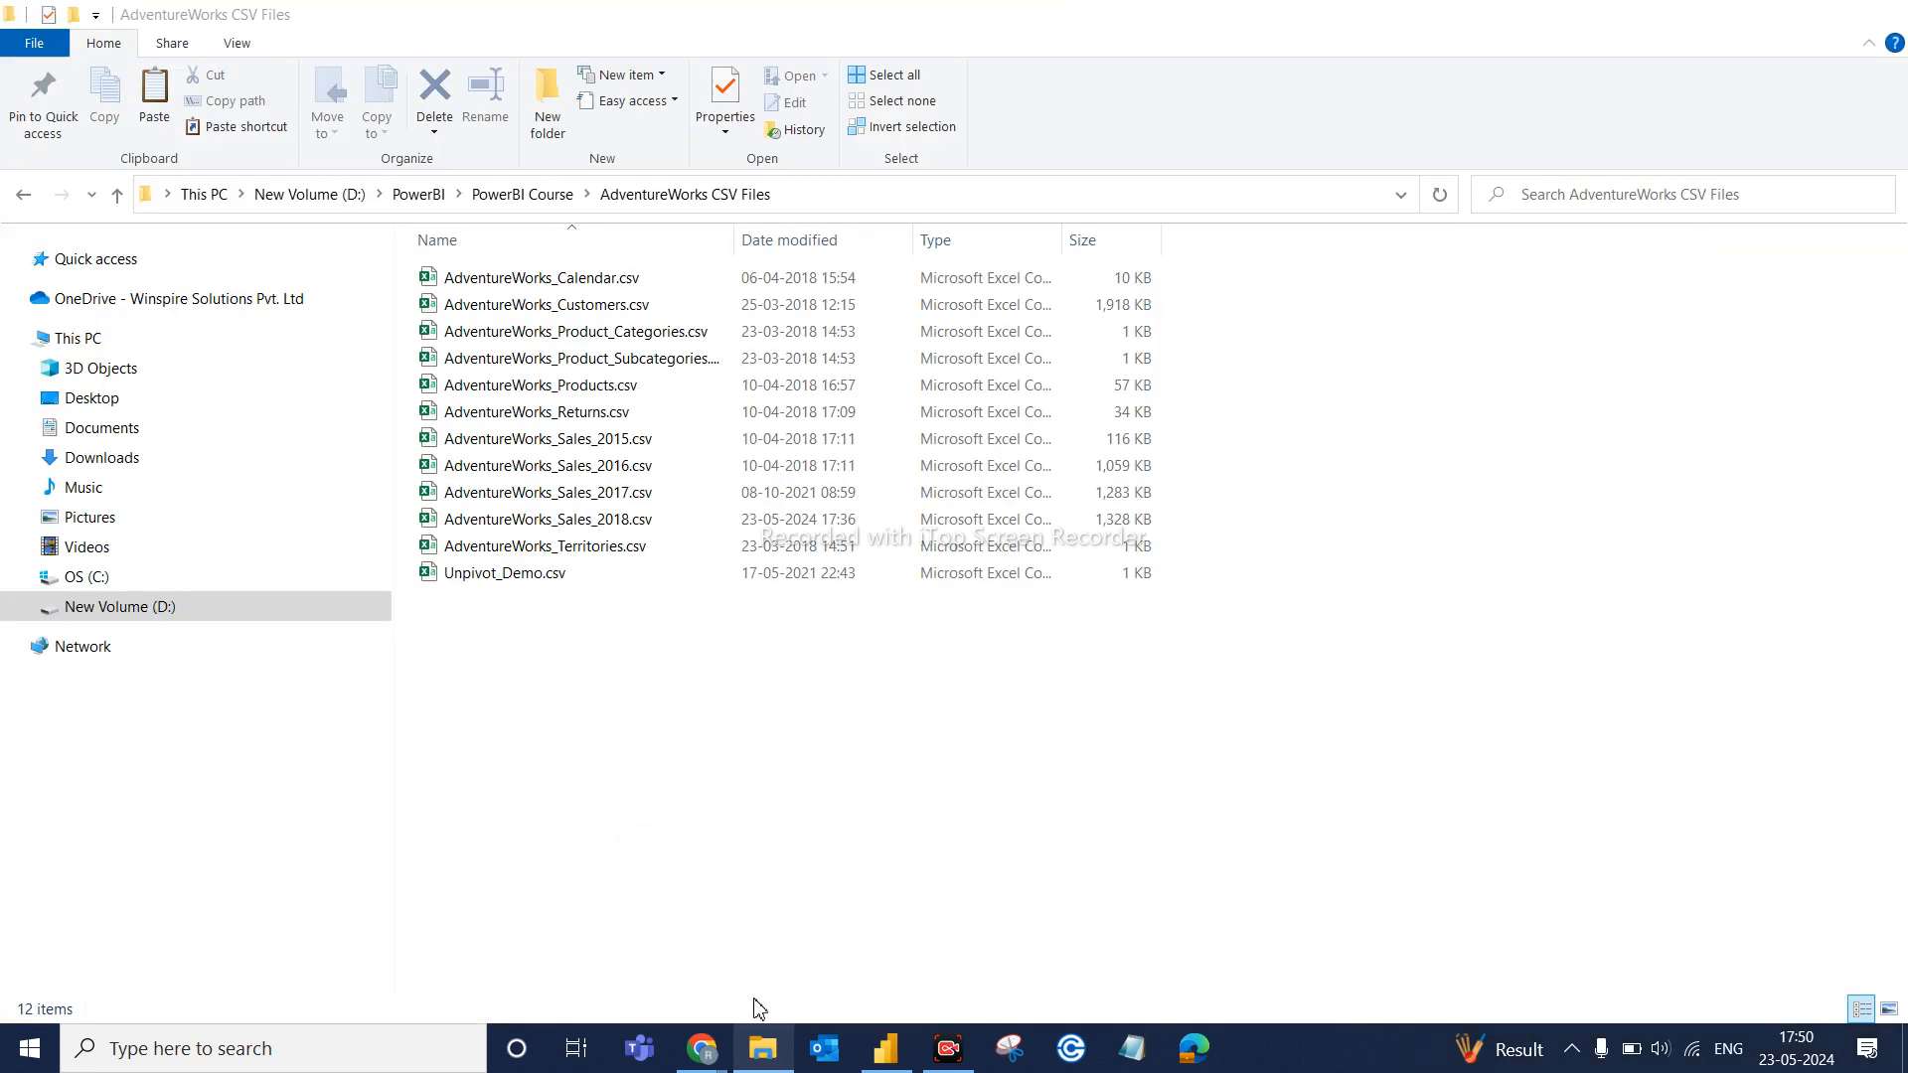
{"action": "left_click", "coordinate": [641, 531]}
{"action": "right_click", "coordinate": [641, 531]}
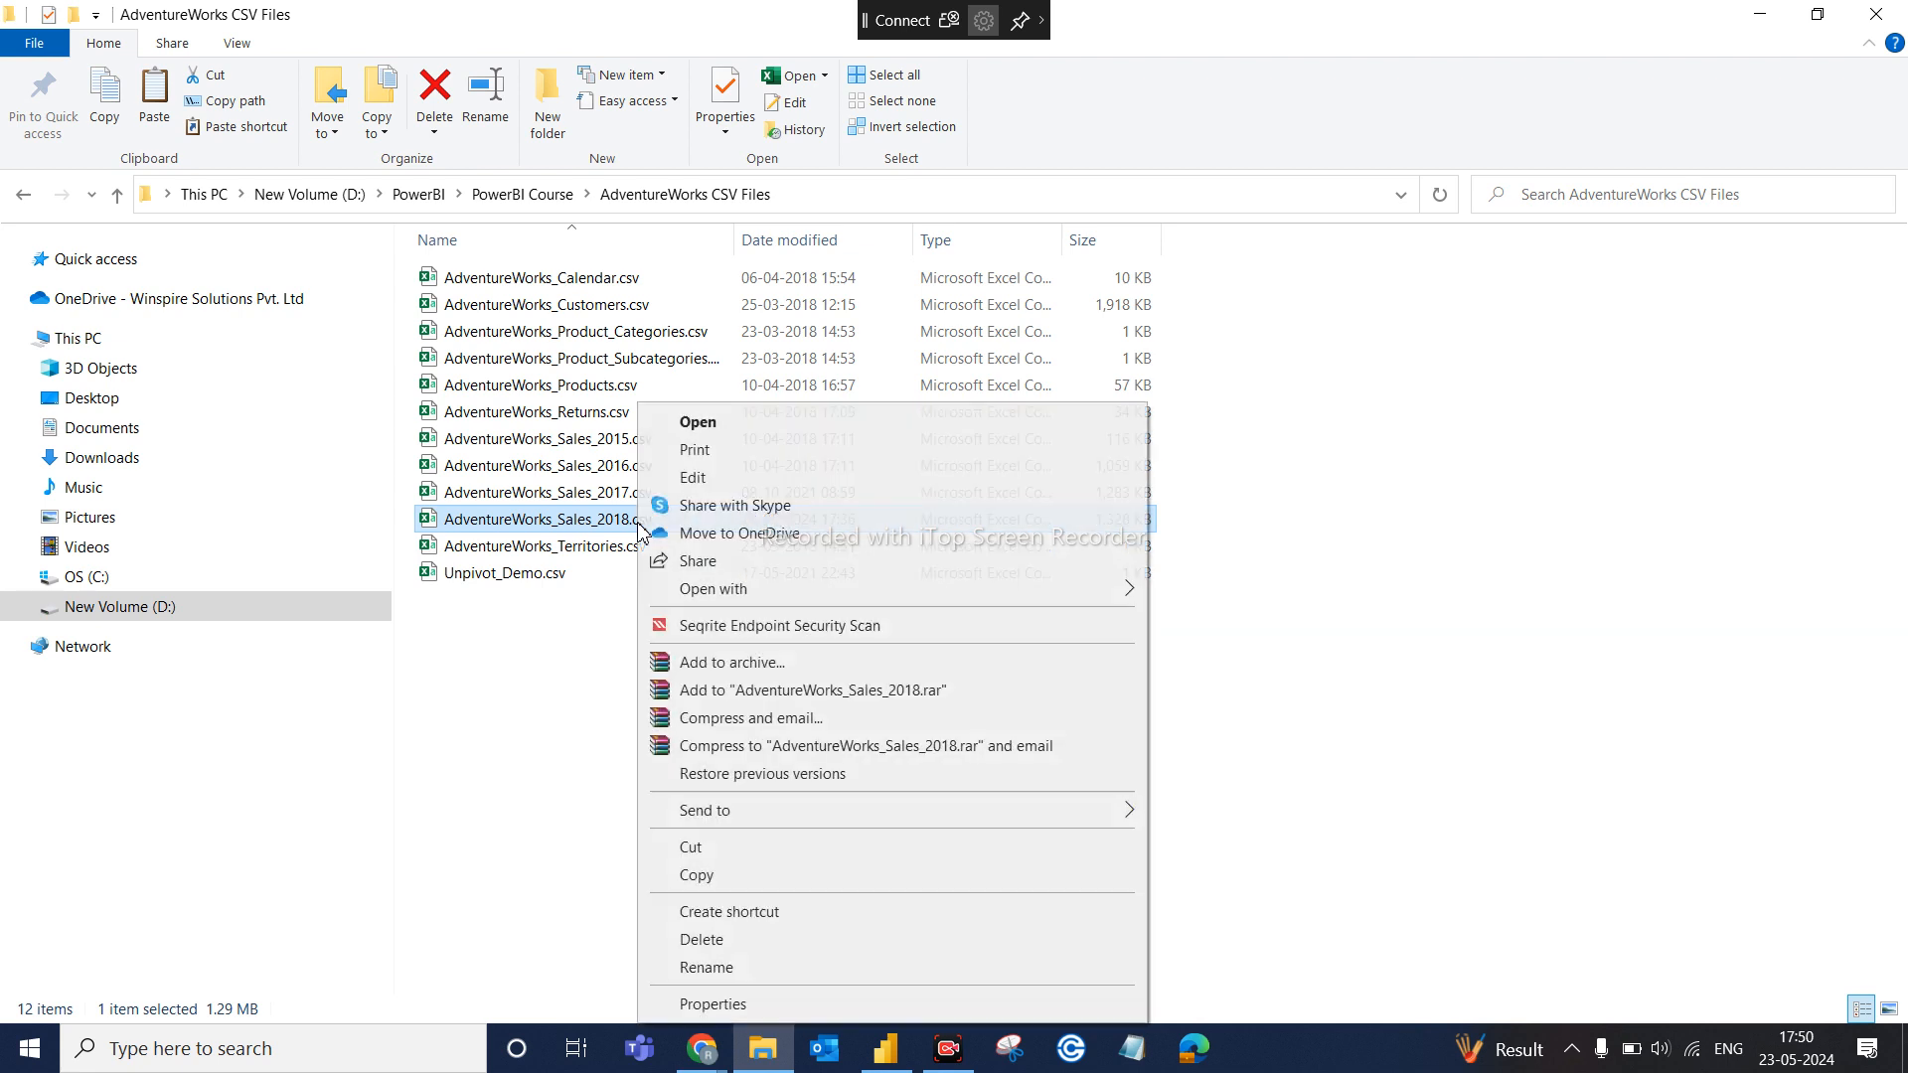
{"action": "left_click", "coordinate": [741, 876]}
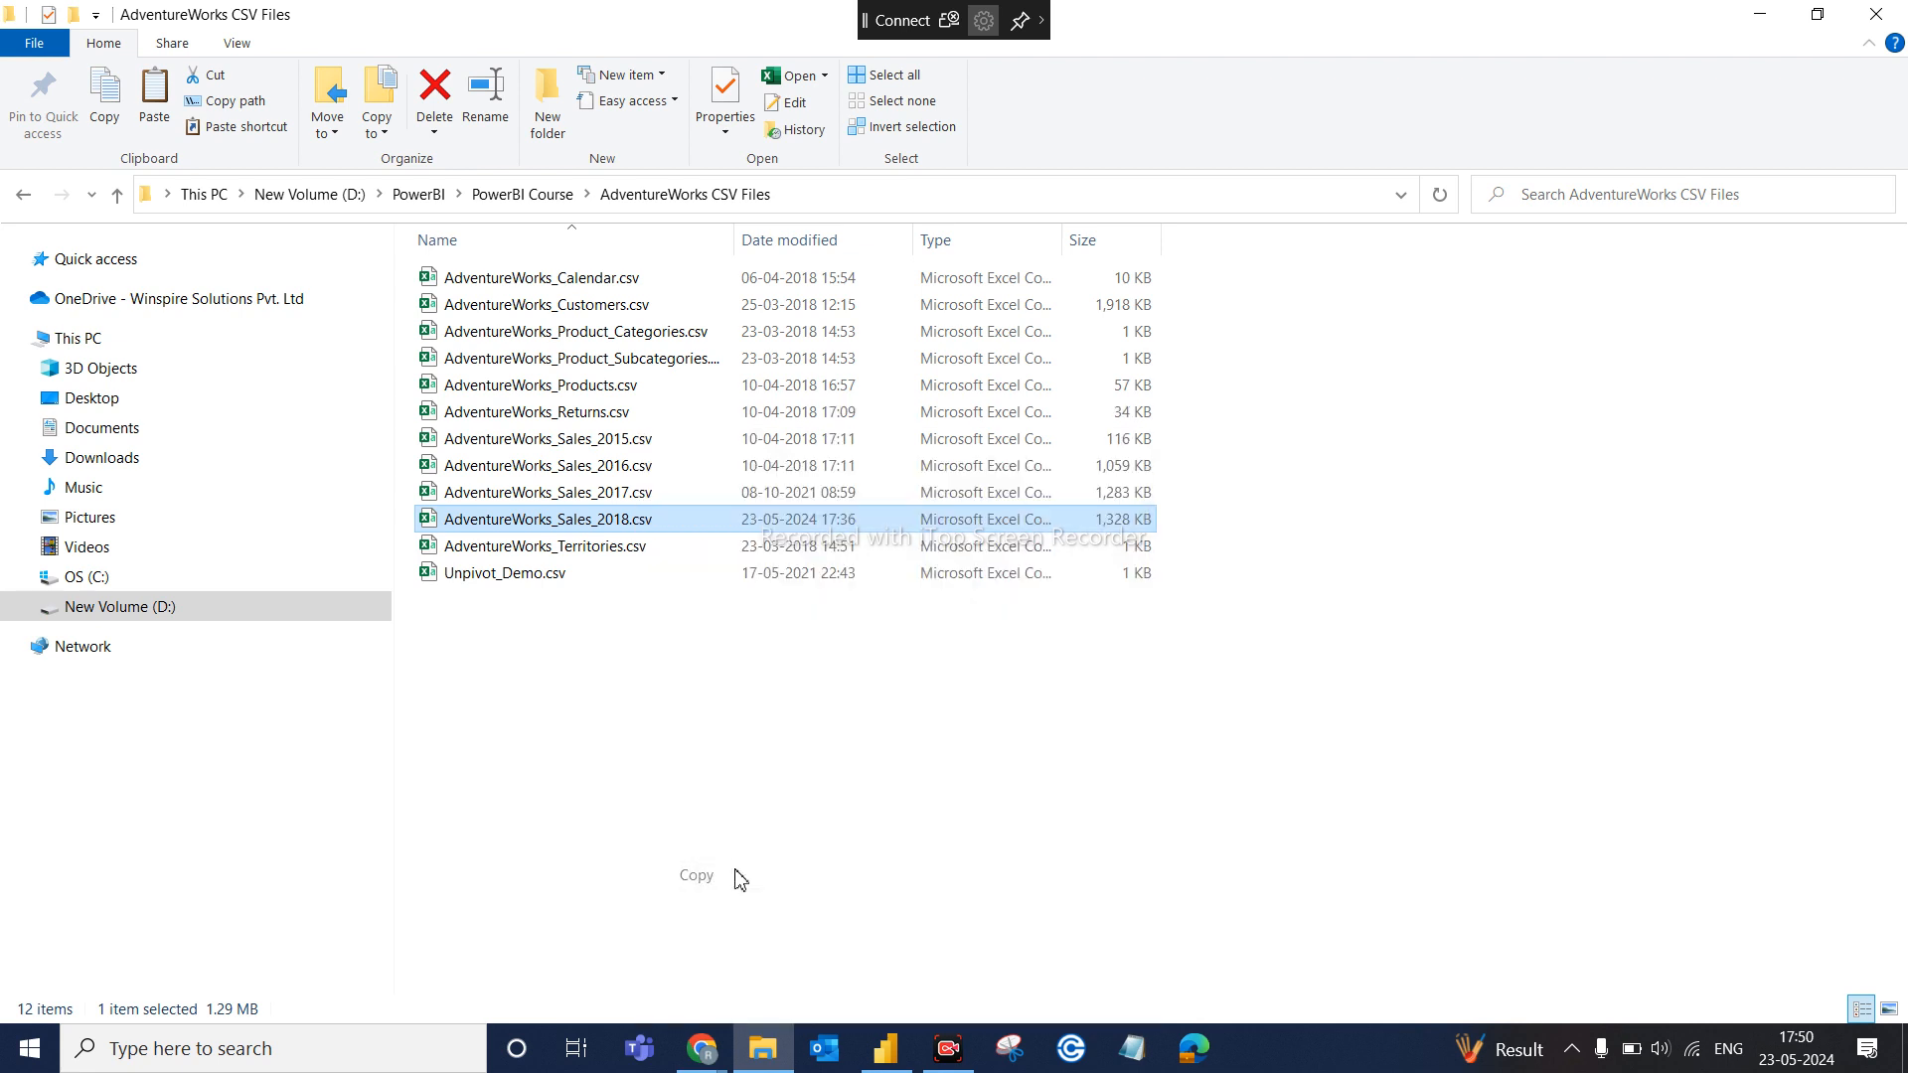
{"action": "right_click", "coordinate": [767, 727]}
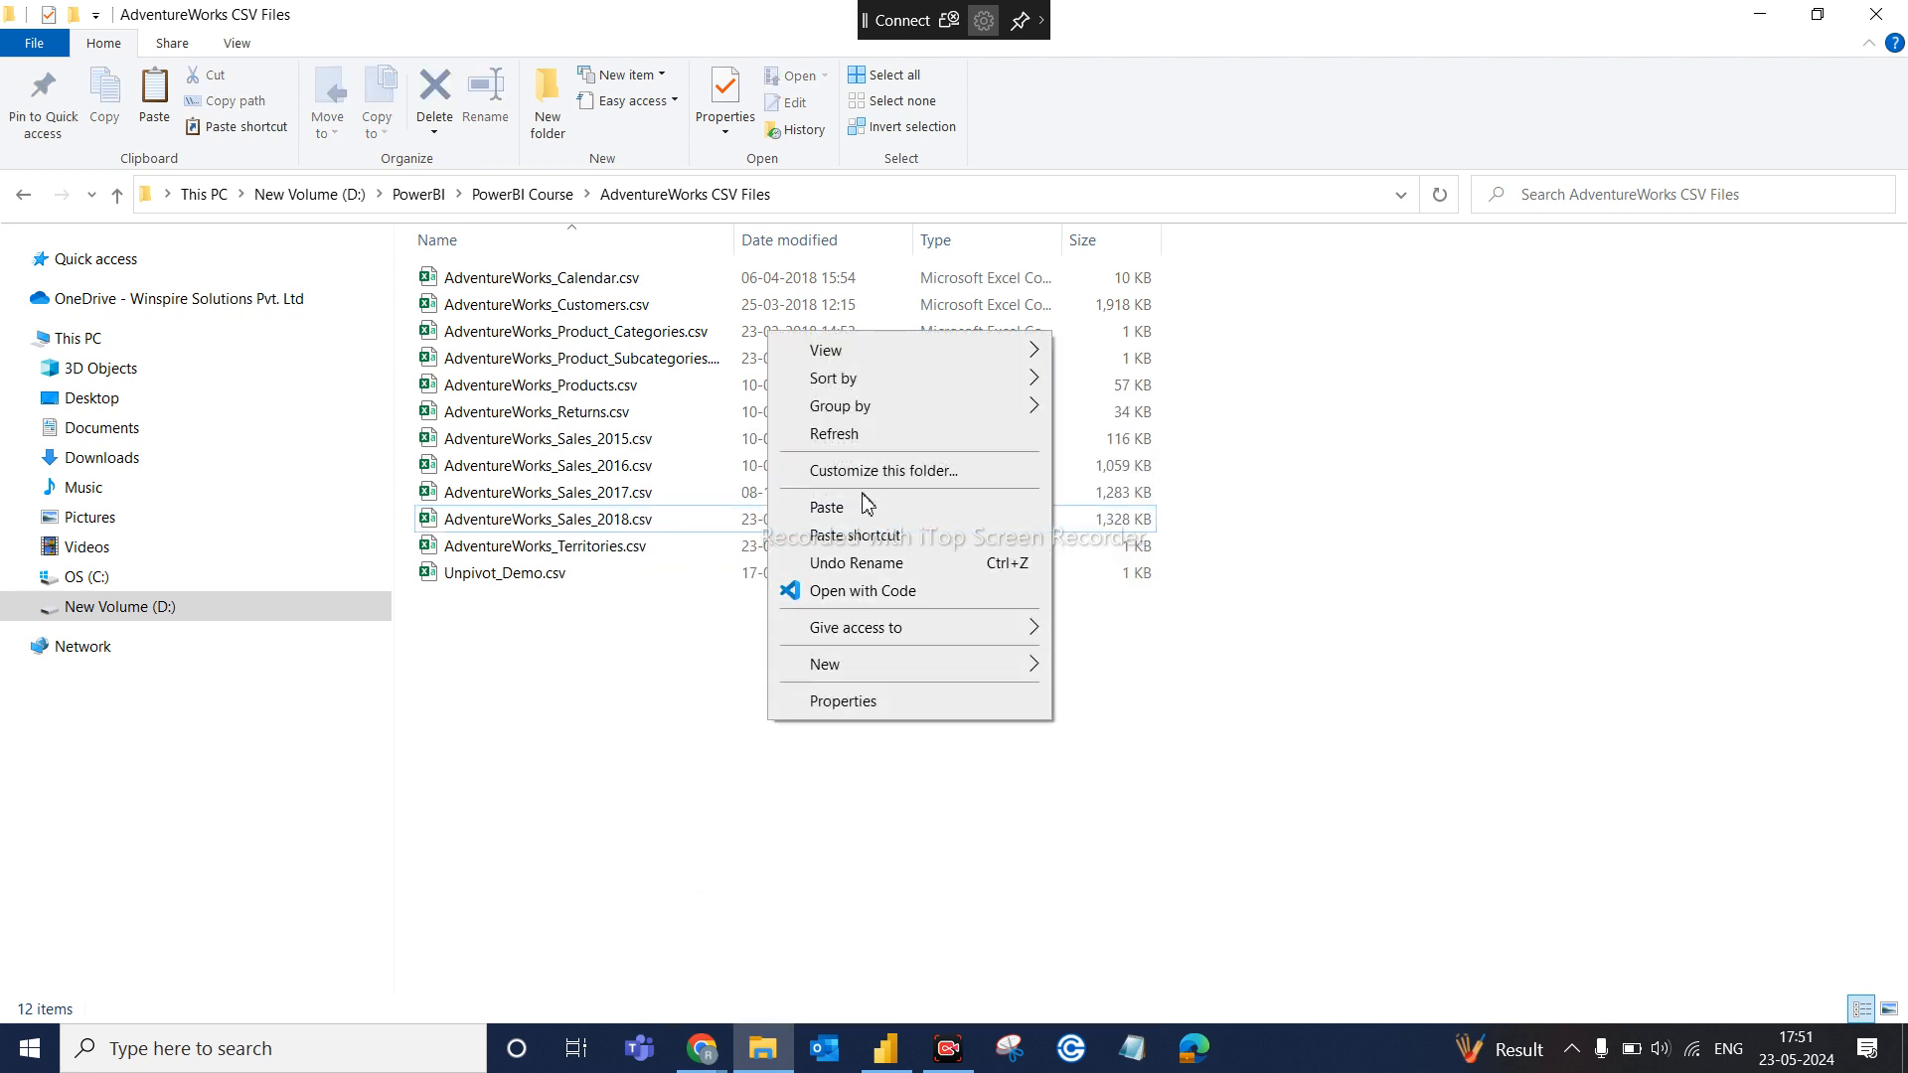
{"action": "left_click", "coordinate": [828, 508]}
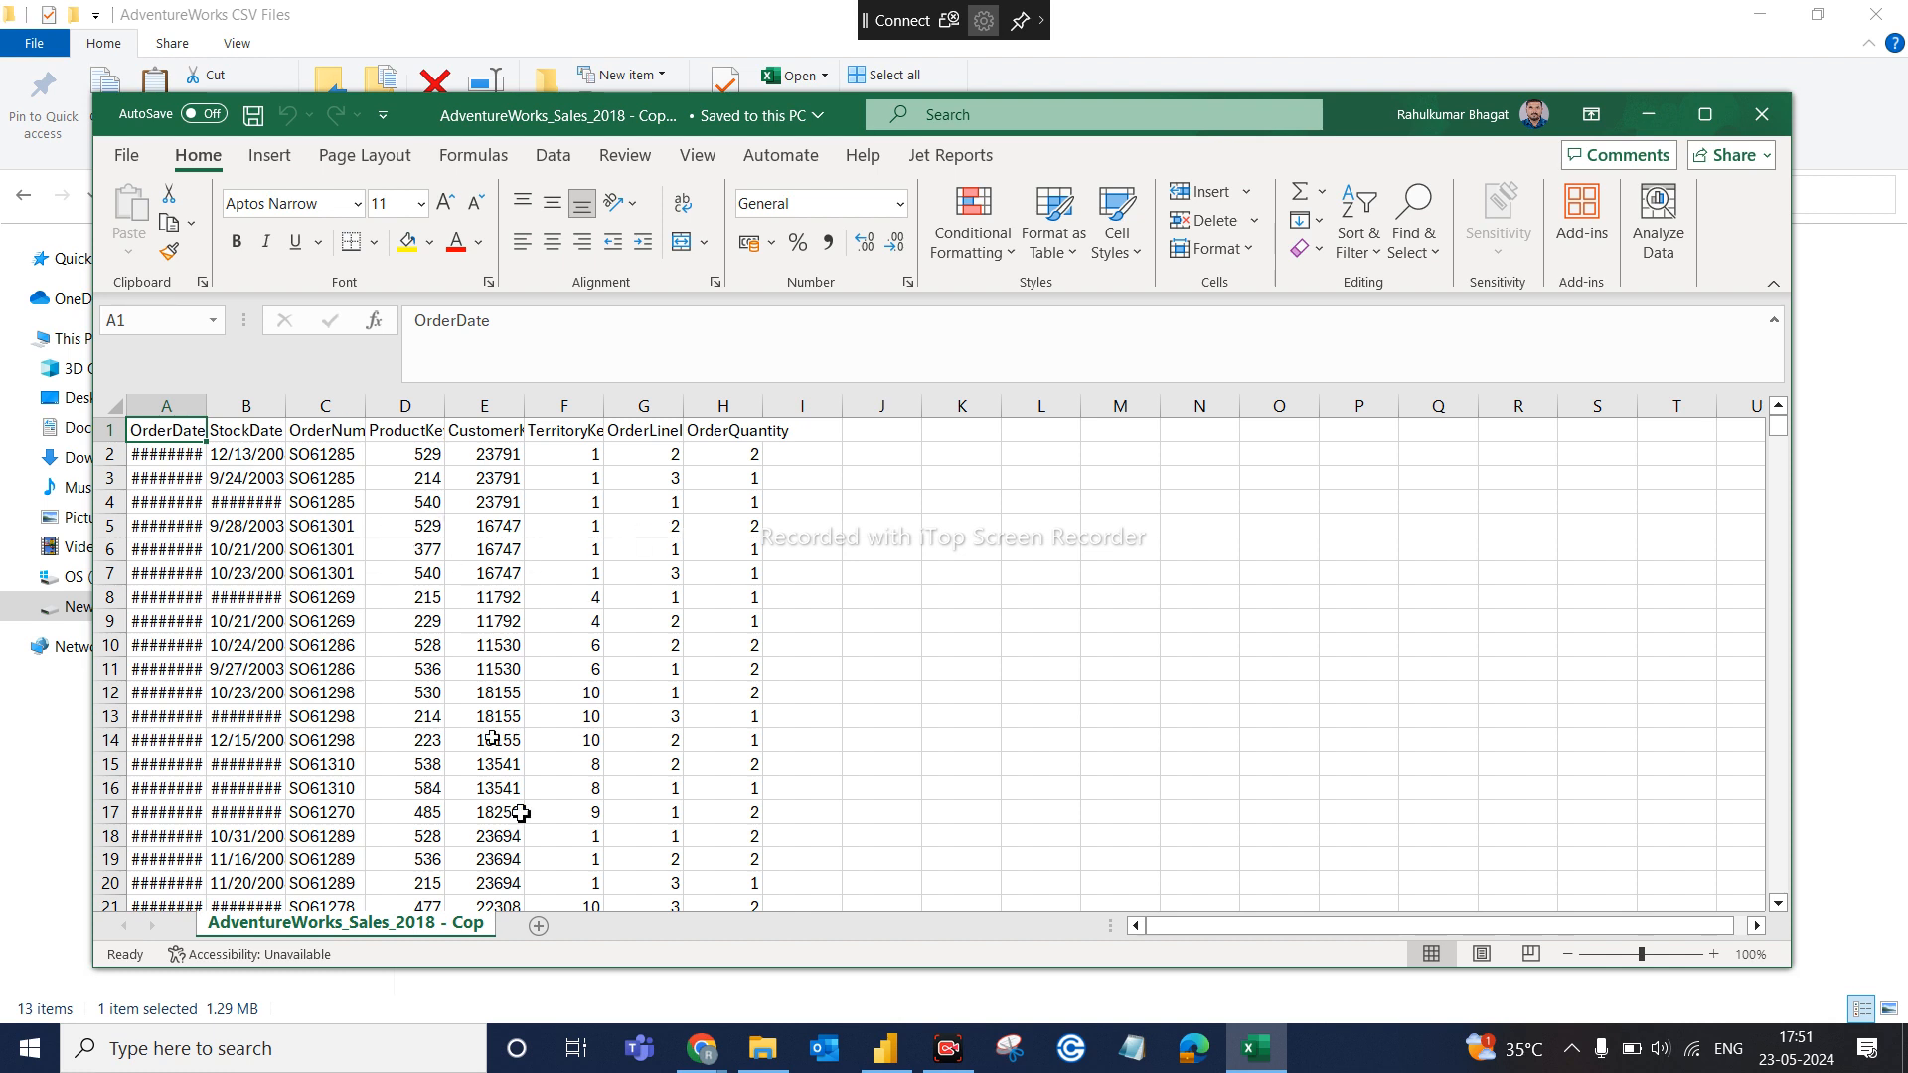
In the opened copy of the 2018 sales CSV, change the year in the worksheet name to 2019
{"action": "double_click", "coordinate": [438, 924]}
{"action": "left_click", "coordinate": [437, 926]}
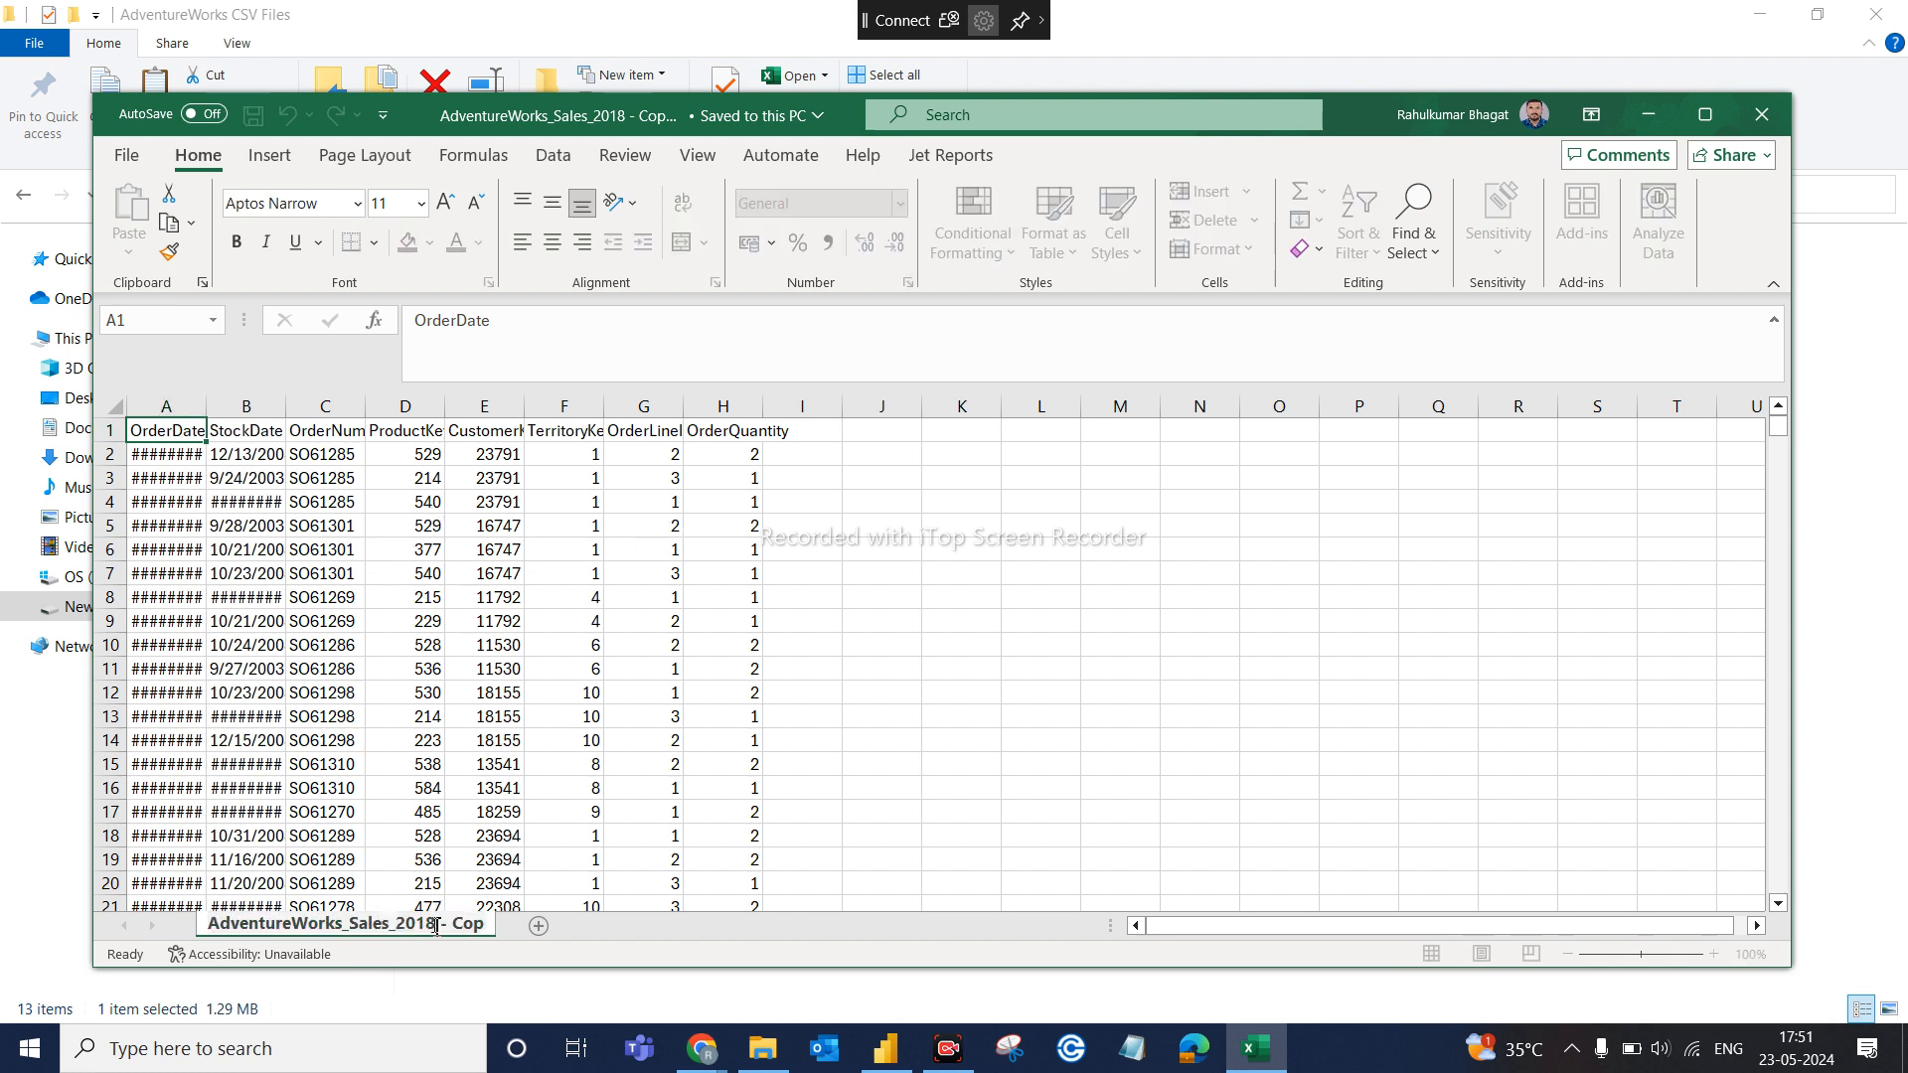
{"action": "key", "text": "BackSpace"}
{"action": "type", "text": "9"}
{"action": "key", "text": "Return"}
Replace every occurrence of 2018 with 2019 across the sheet of the copied sales CSV
{"action": "key", "text": "ctrl+f"}
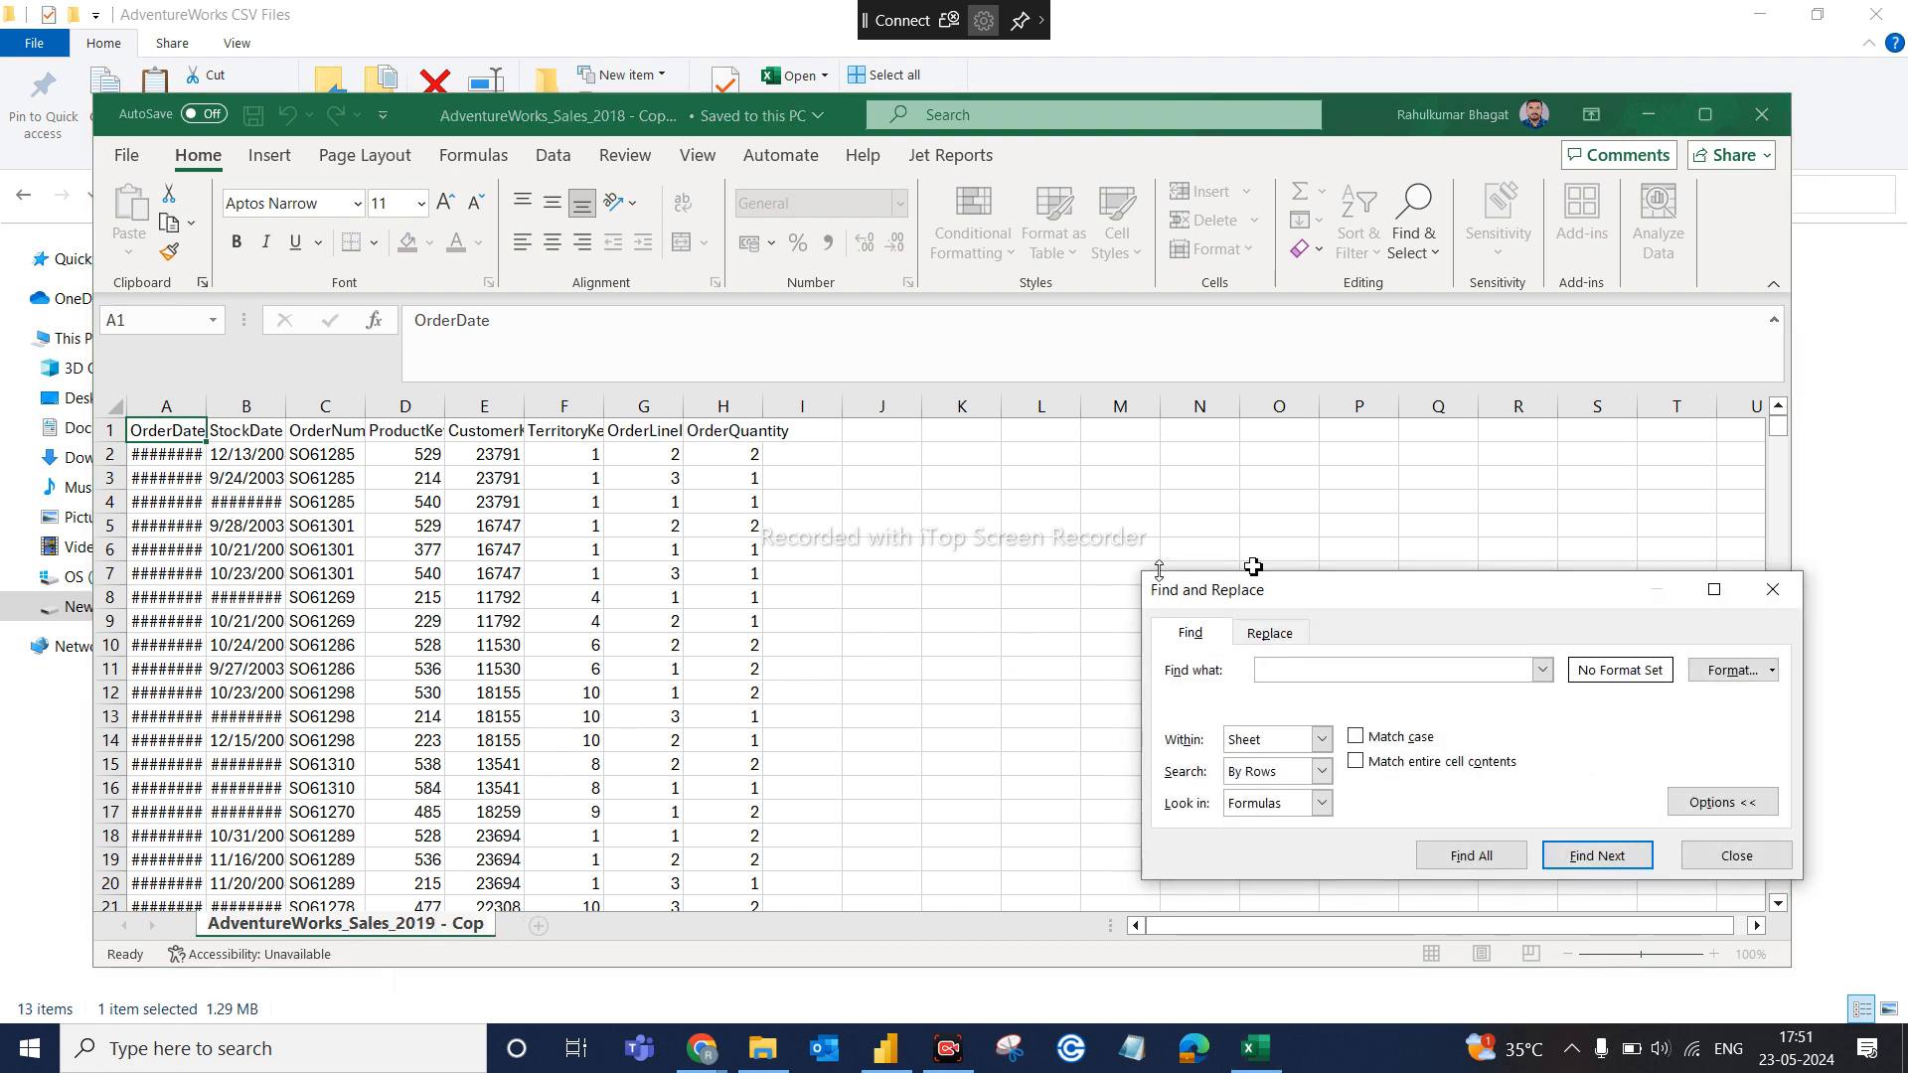
{"action": "left_click", "coordinate": [1277, 635]}
{"action": "type", "text": "2018"}
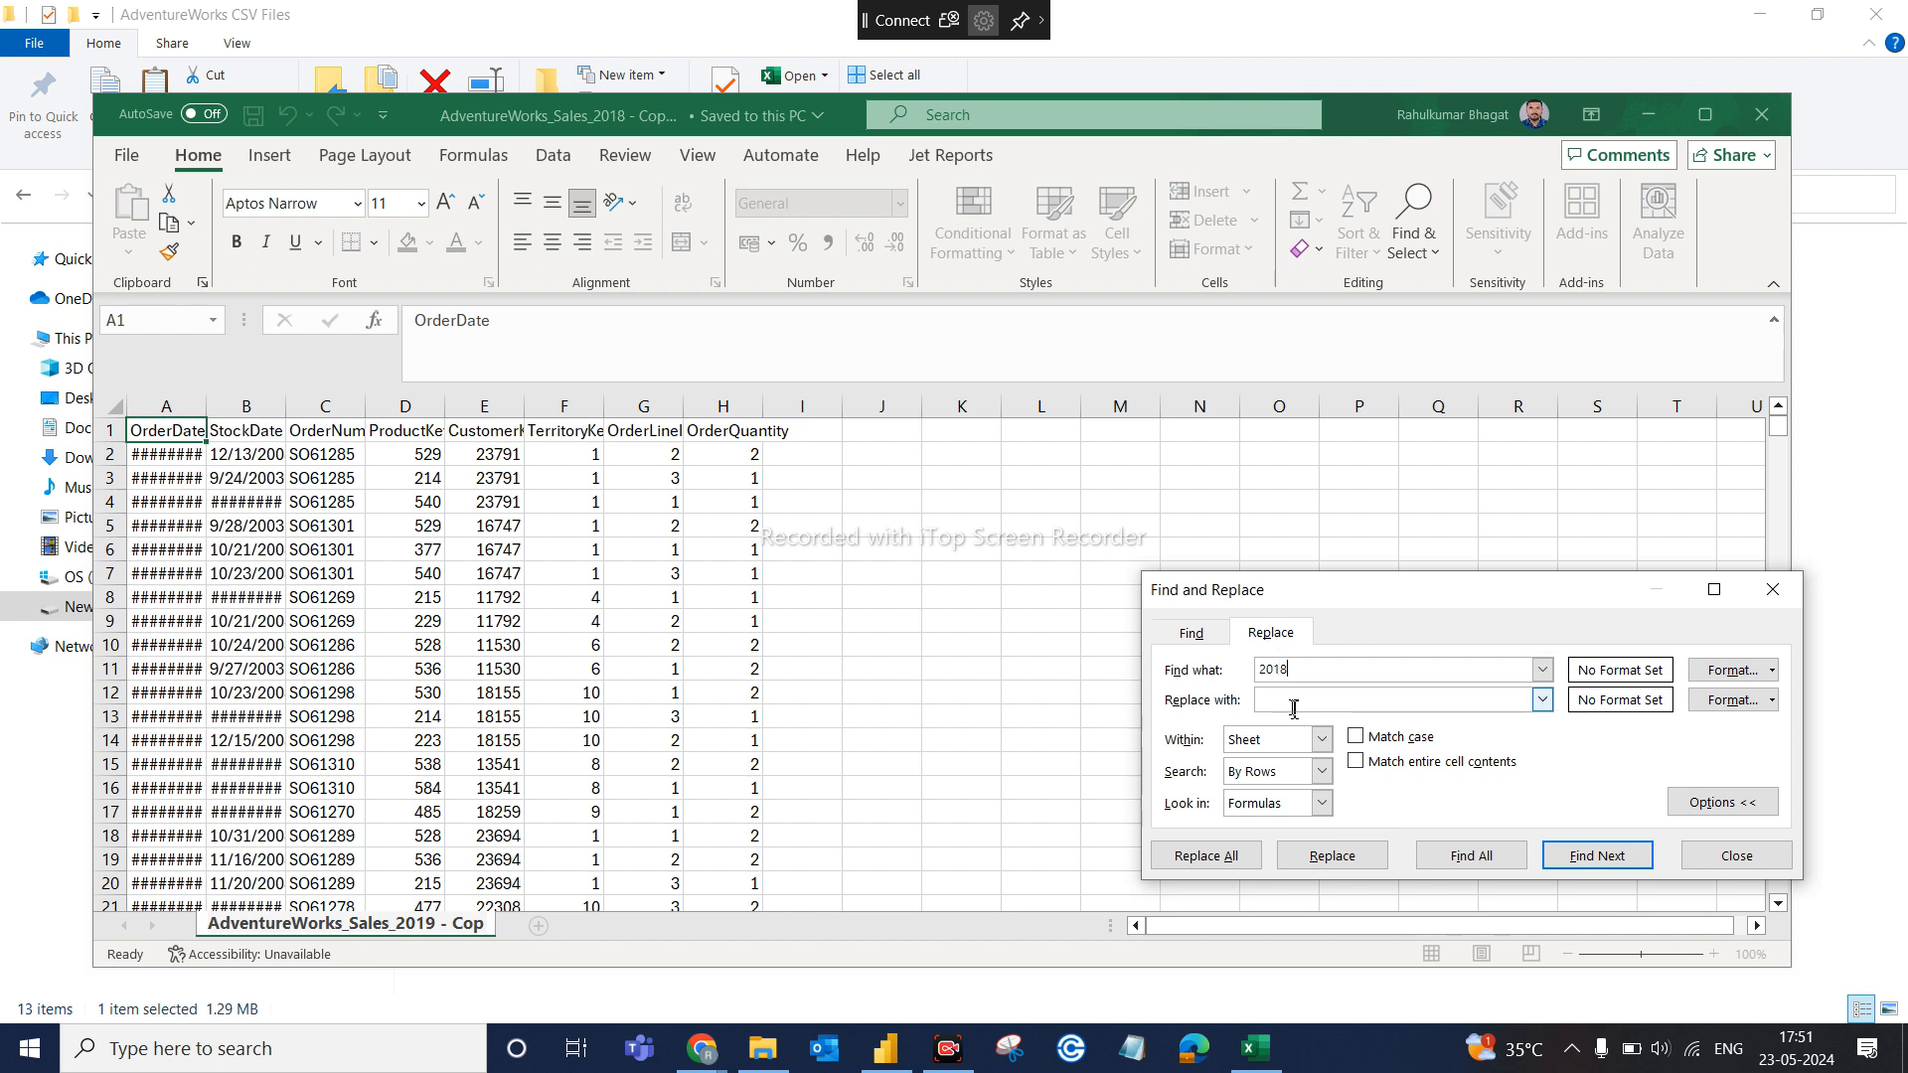
{"action": "left_click", "coordinate": [1293, 709]}
{"action": "type", "text": "2019"}
{"action": "left_click", "coordinate": [1221, 862]}
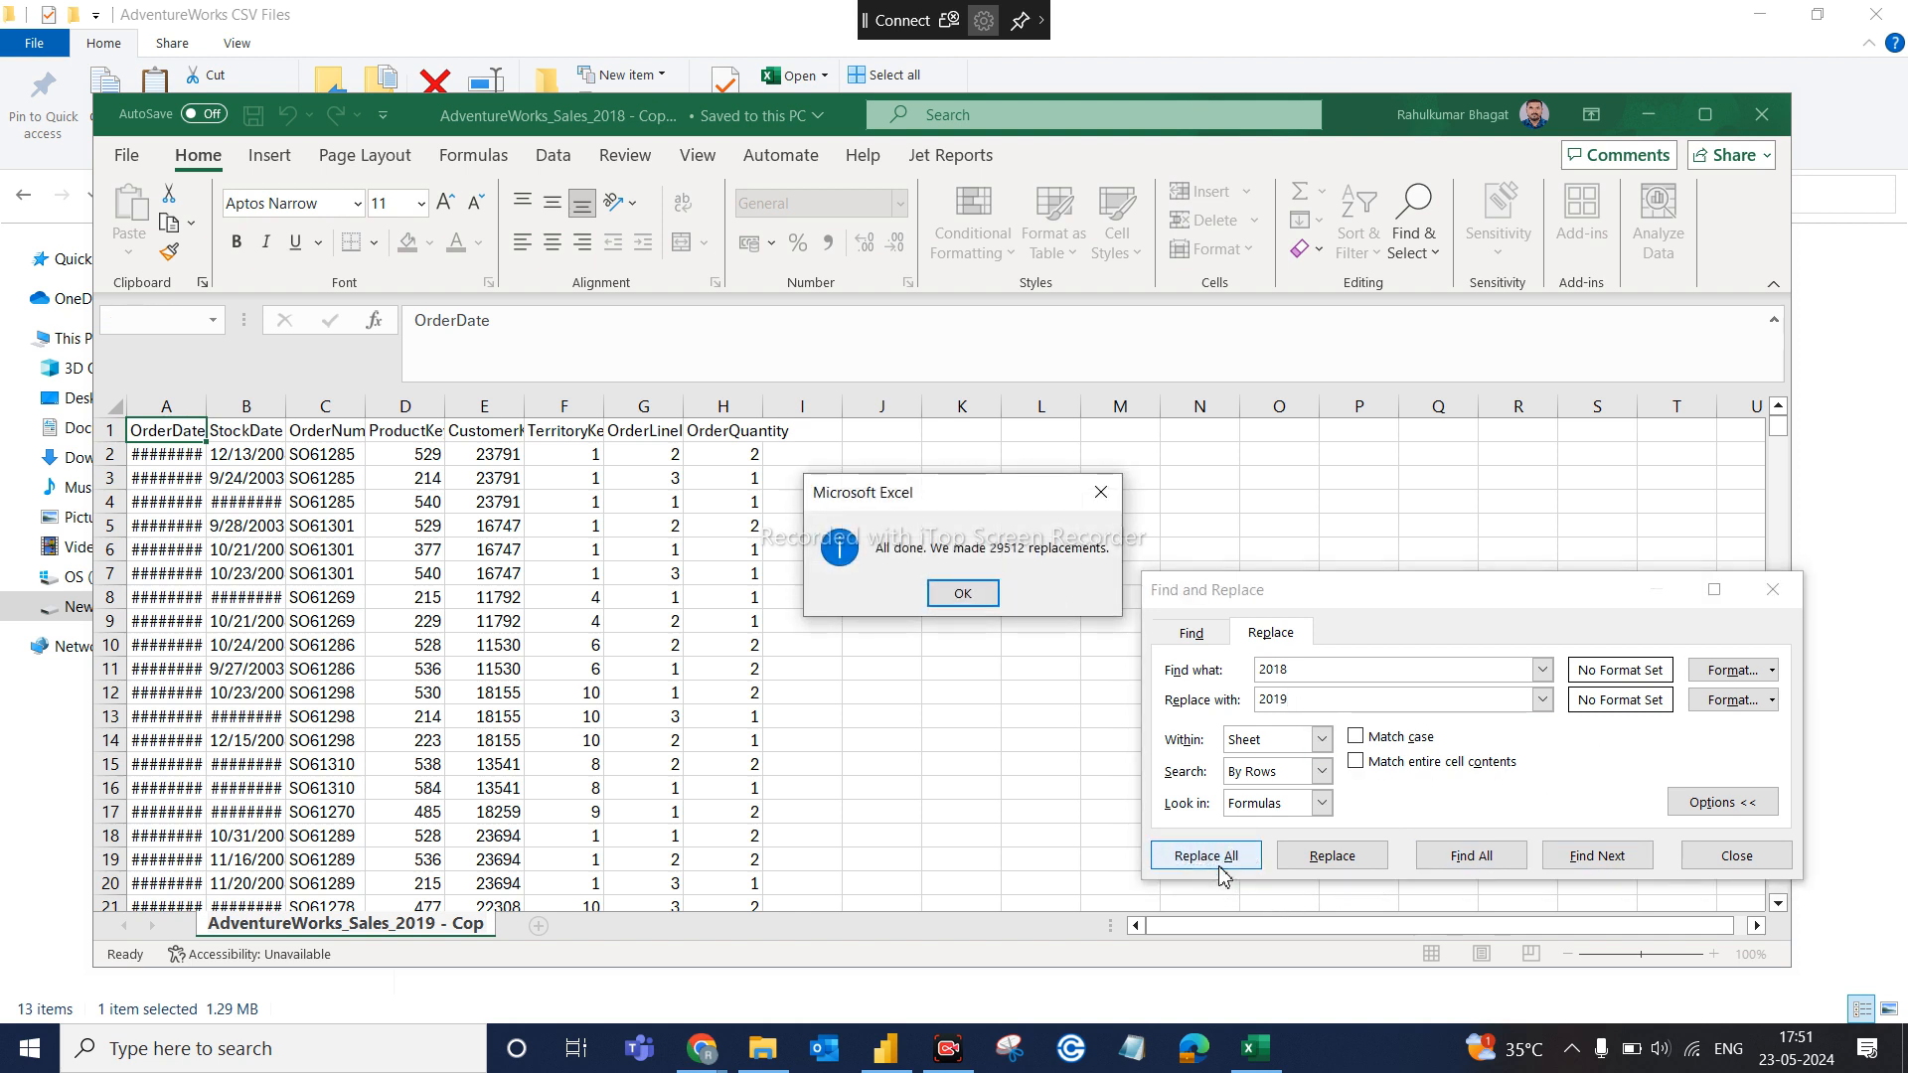
{"action": "left_click", "coordinate": [963, 594]}
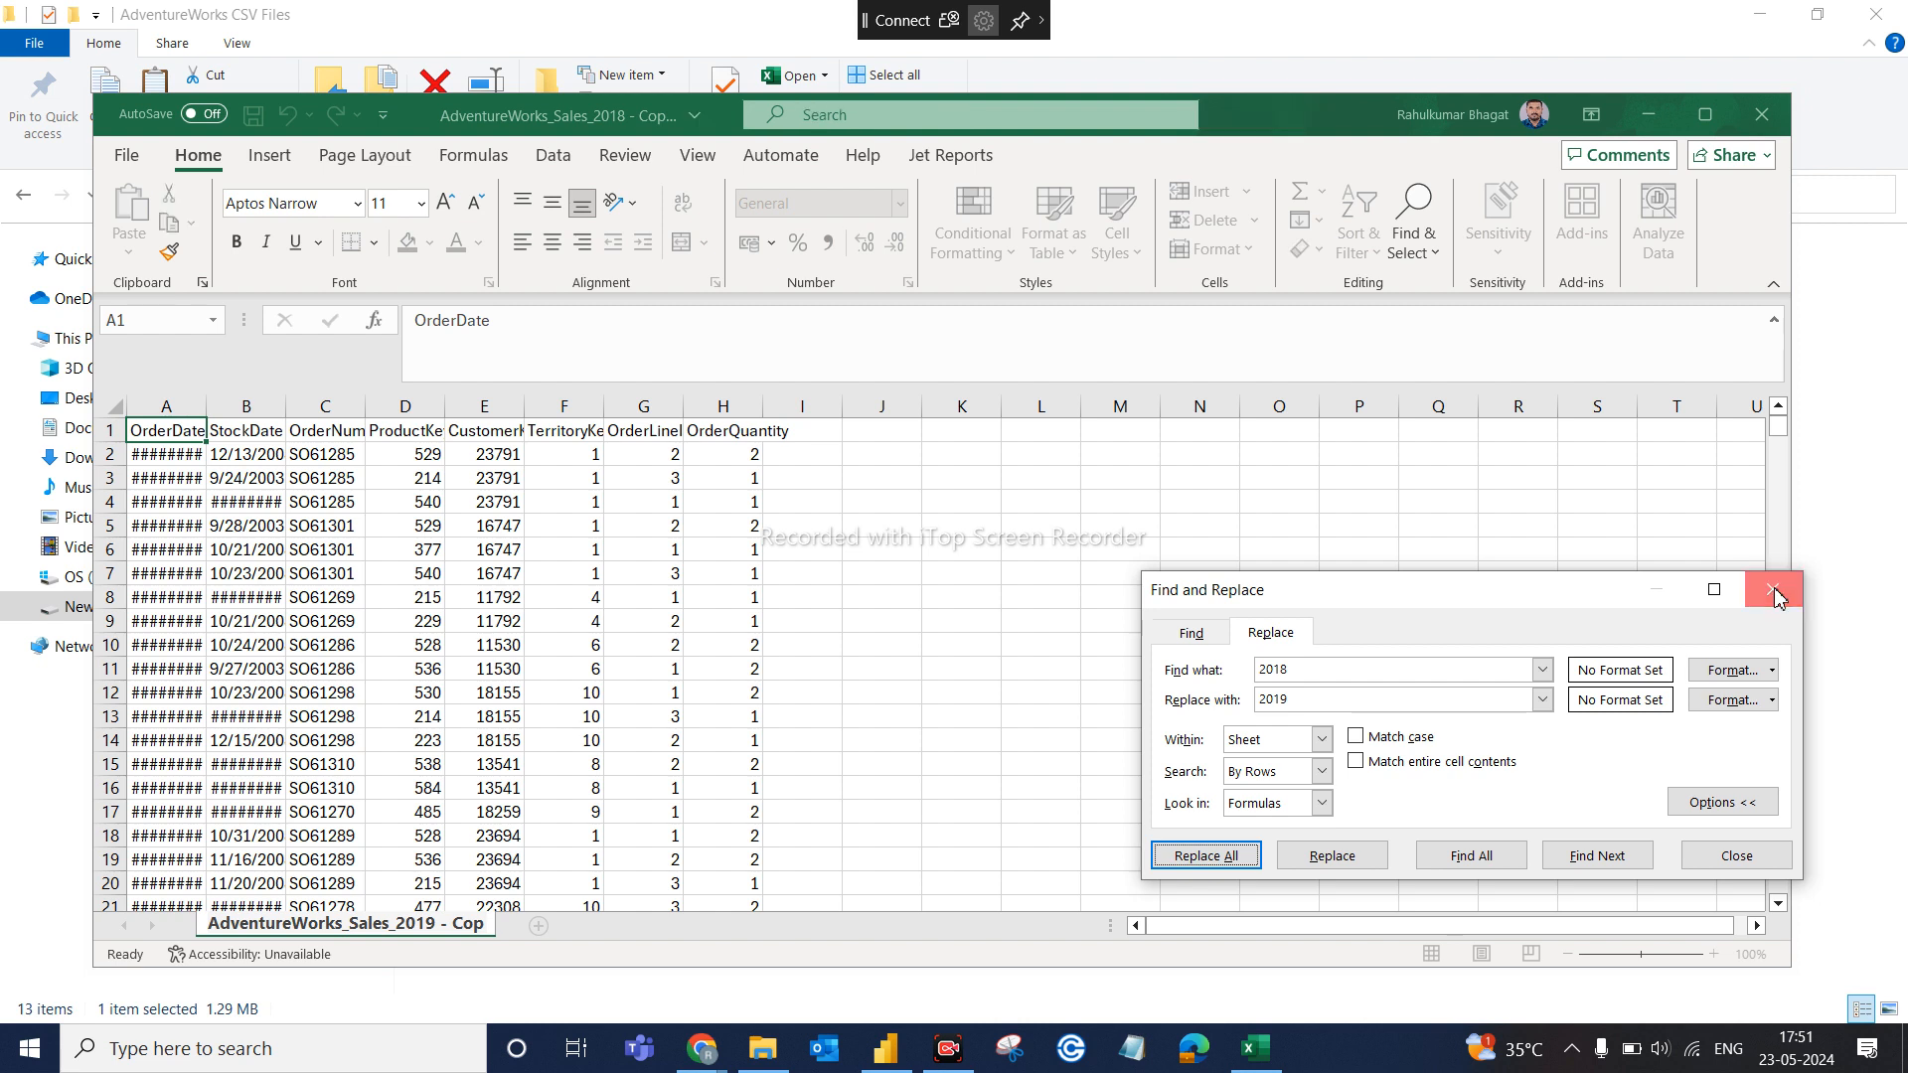
{"action": "left_click", "coordinate": [1773, 592]}
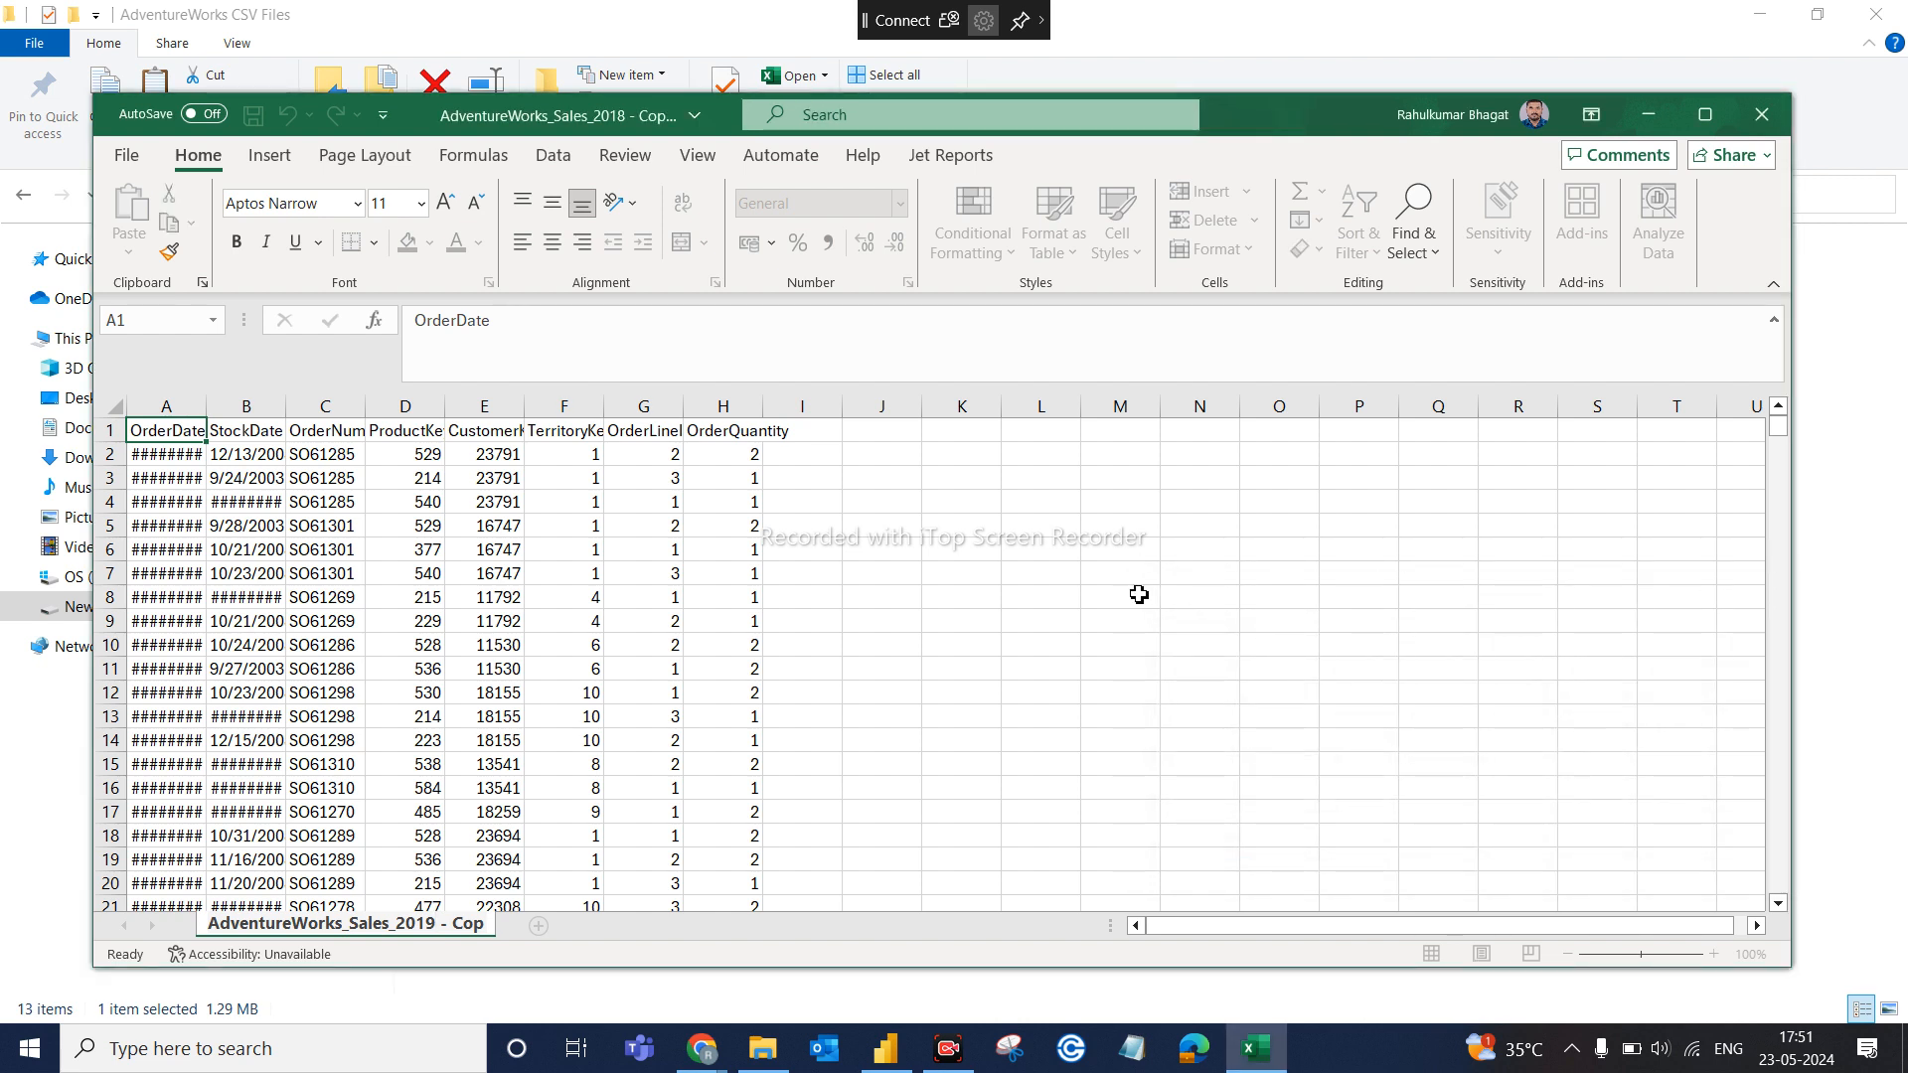
{"action": "left_click", "coordinate": [1767, 123]}
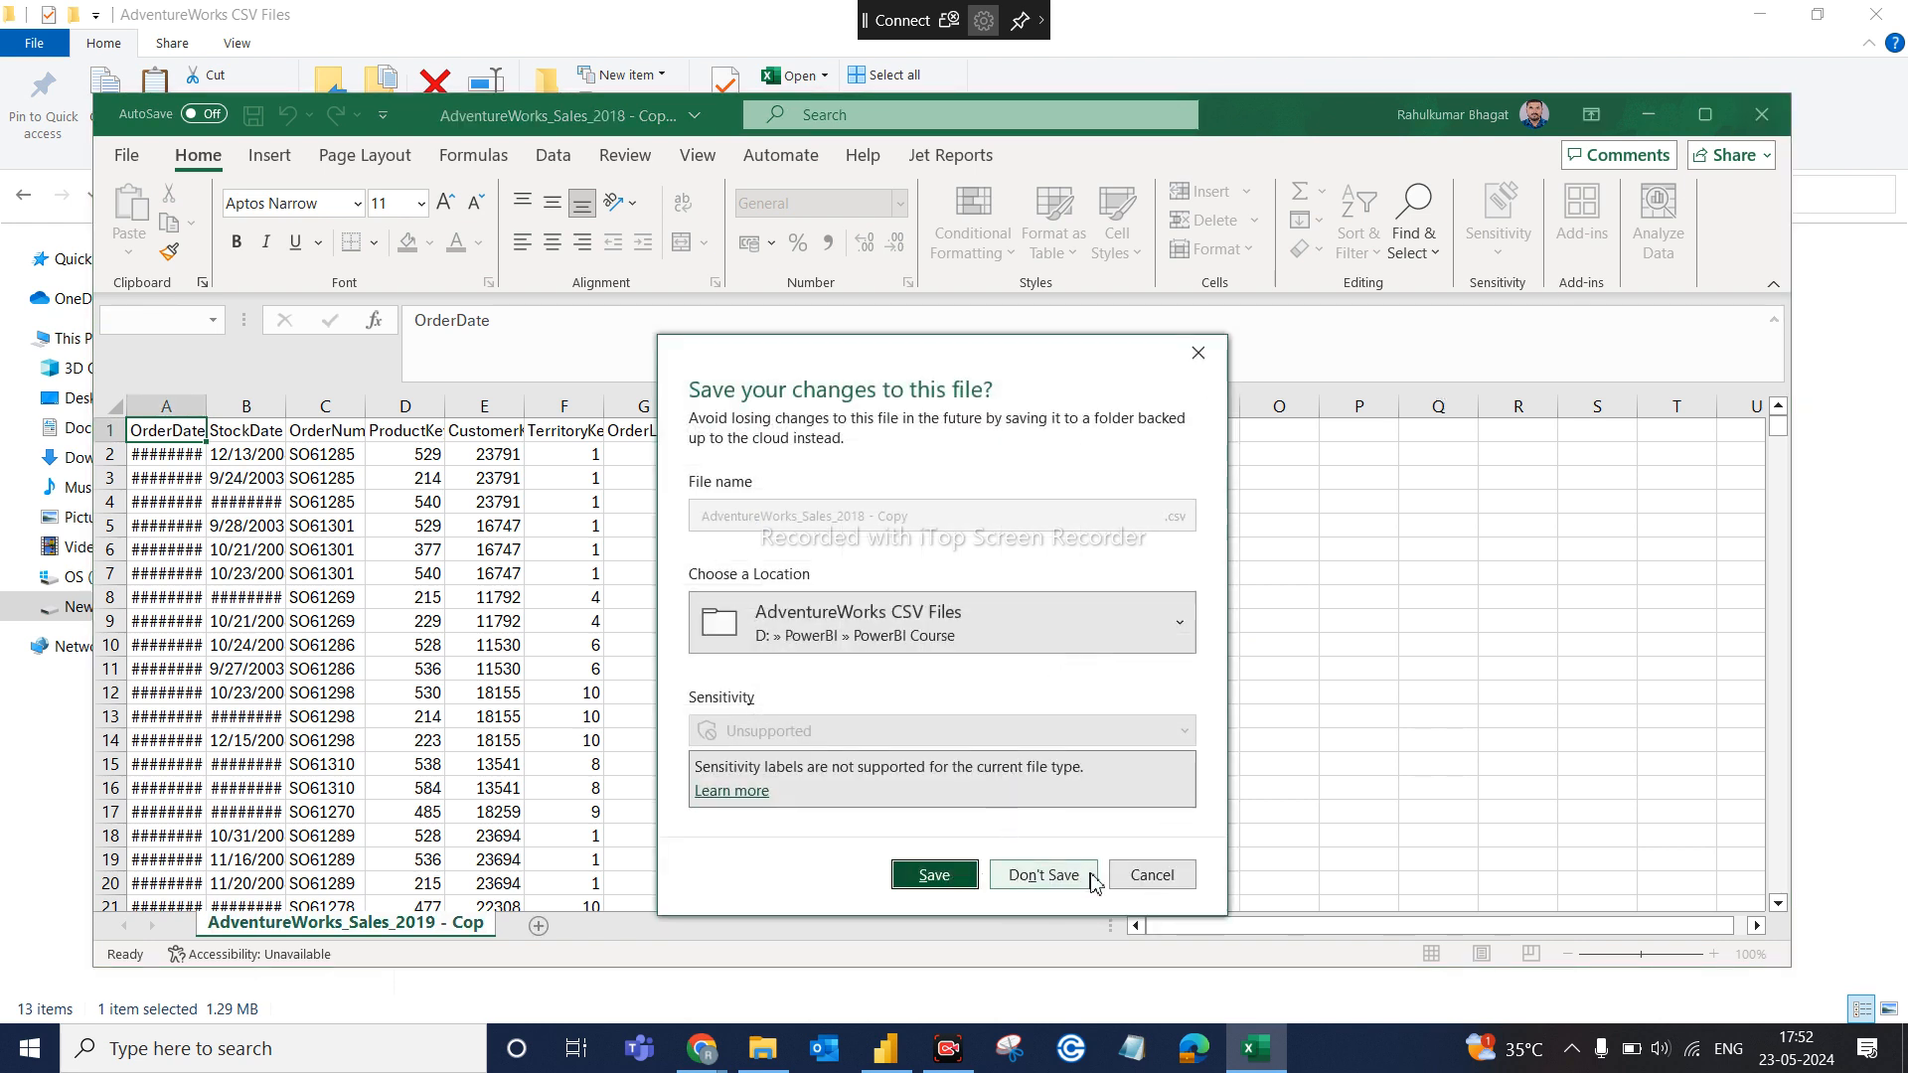
{"action": "left_click", "coordinate": [939, 875]}
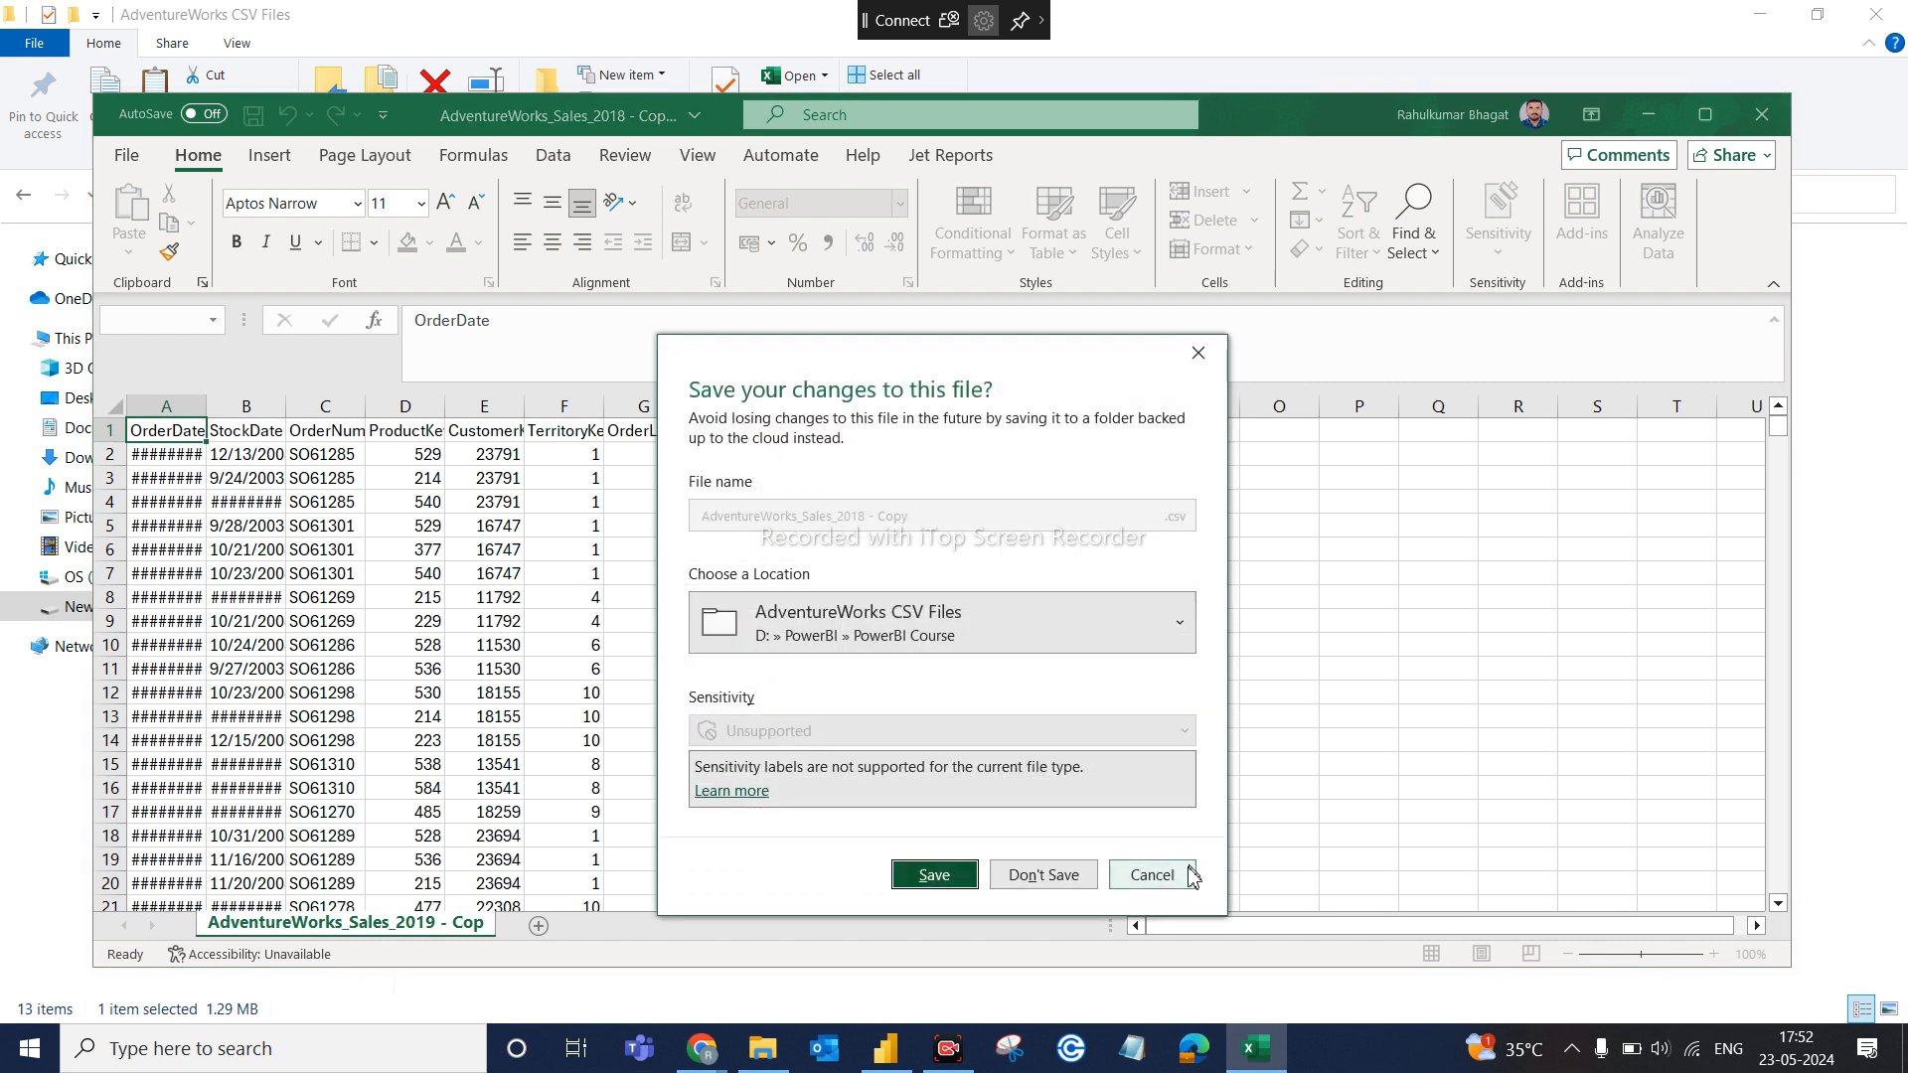
{"action": "left_click", "coordinate": [1151, 877]}
{"action": "left_click", "coordinate": [939, 641]}
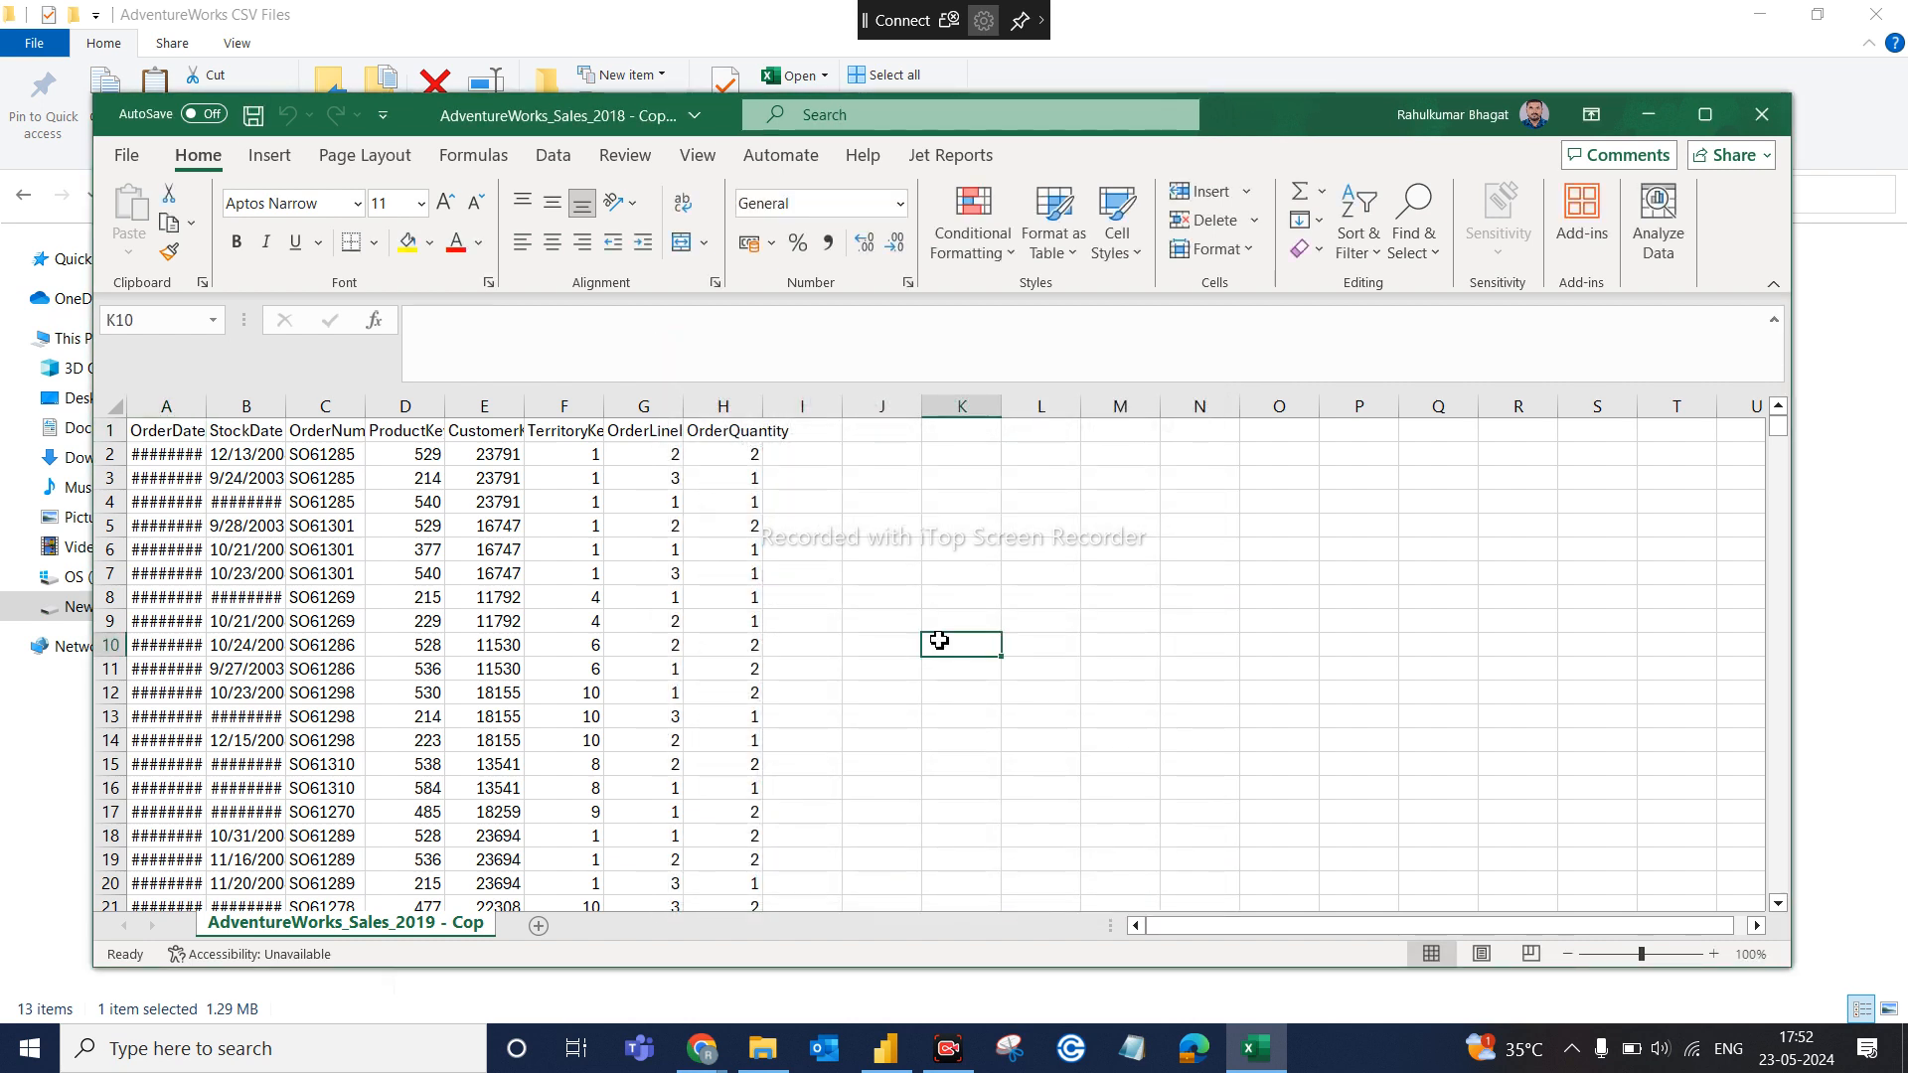
Widen the OrderDate and StockDate columns to show full dates, then save and close the copied CSV
{"action": "left_click_drag", "start_coordinate": [205, 401], "coordinate": [425, 398]}
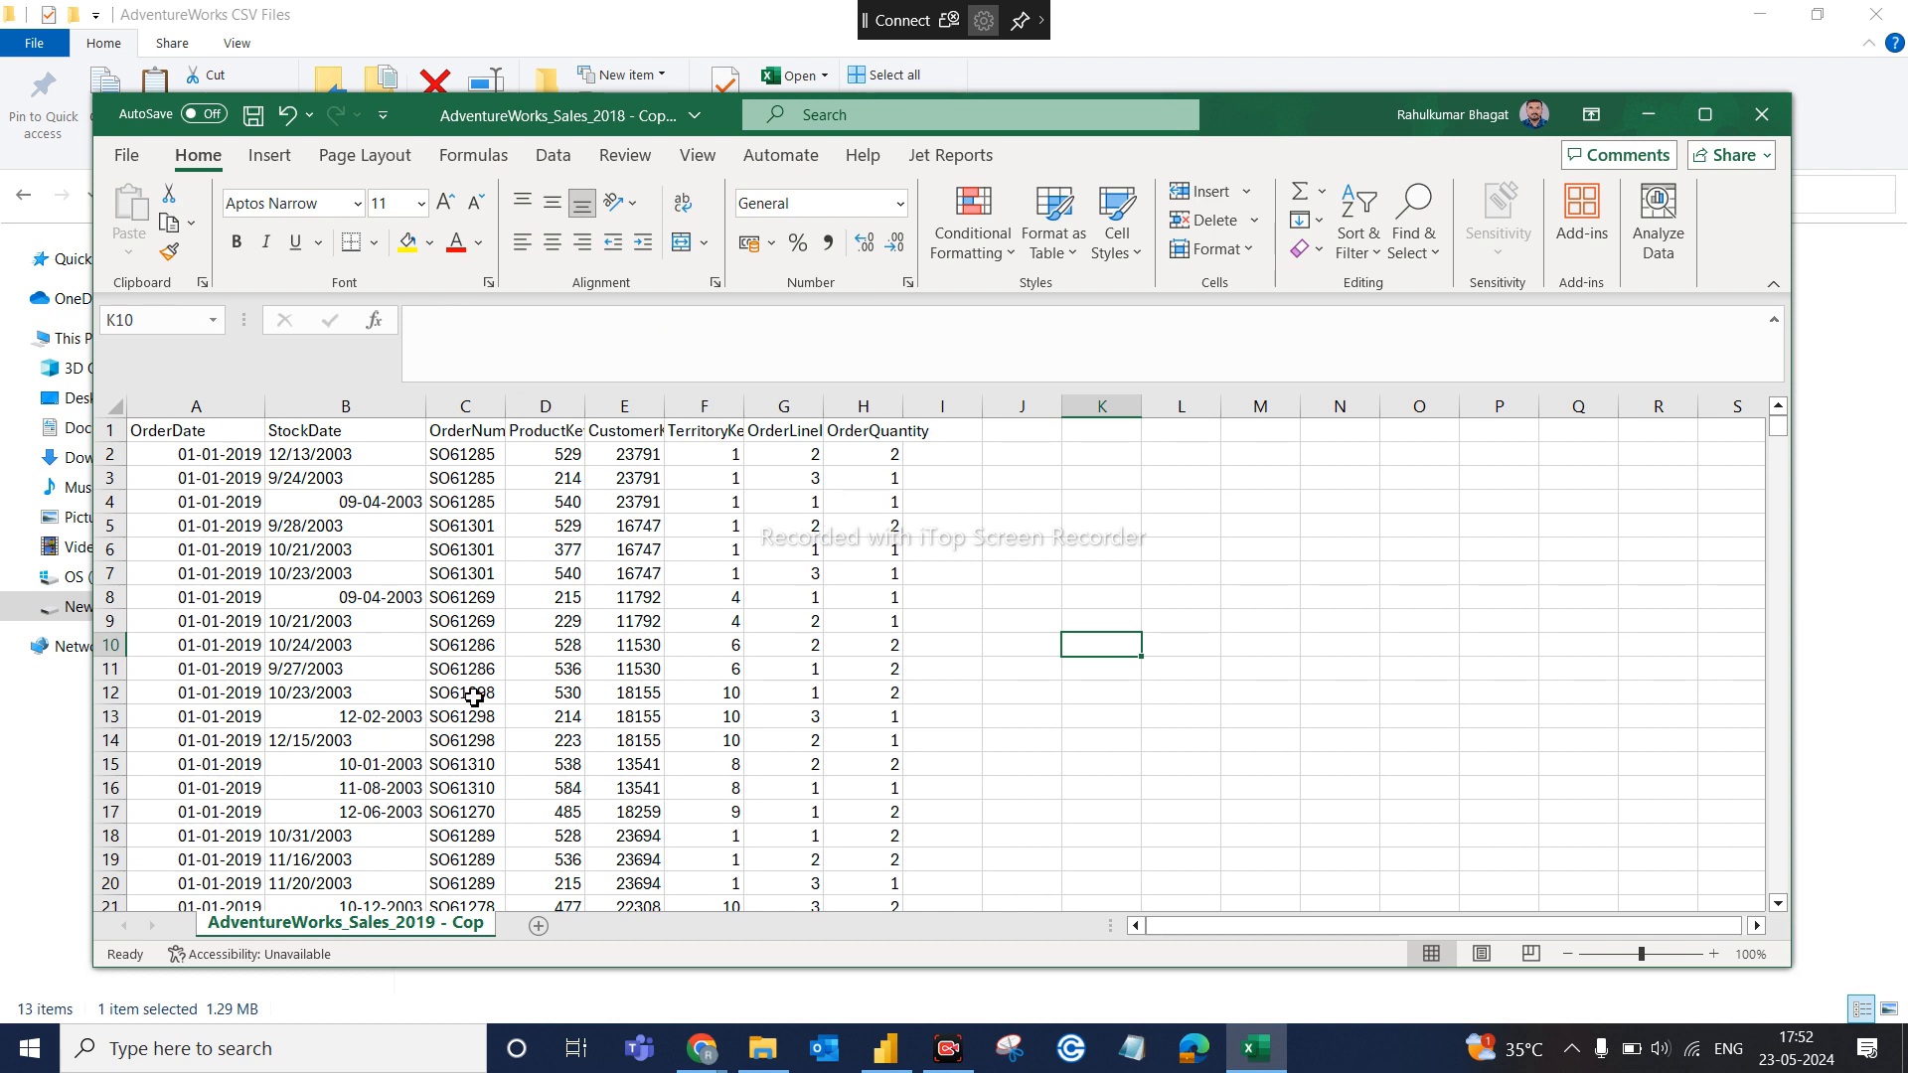
{"action": "key", "text": "ctrl+s"}
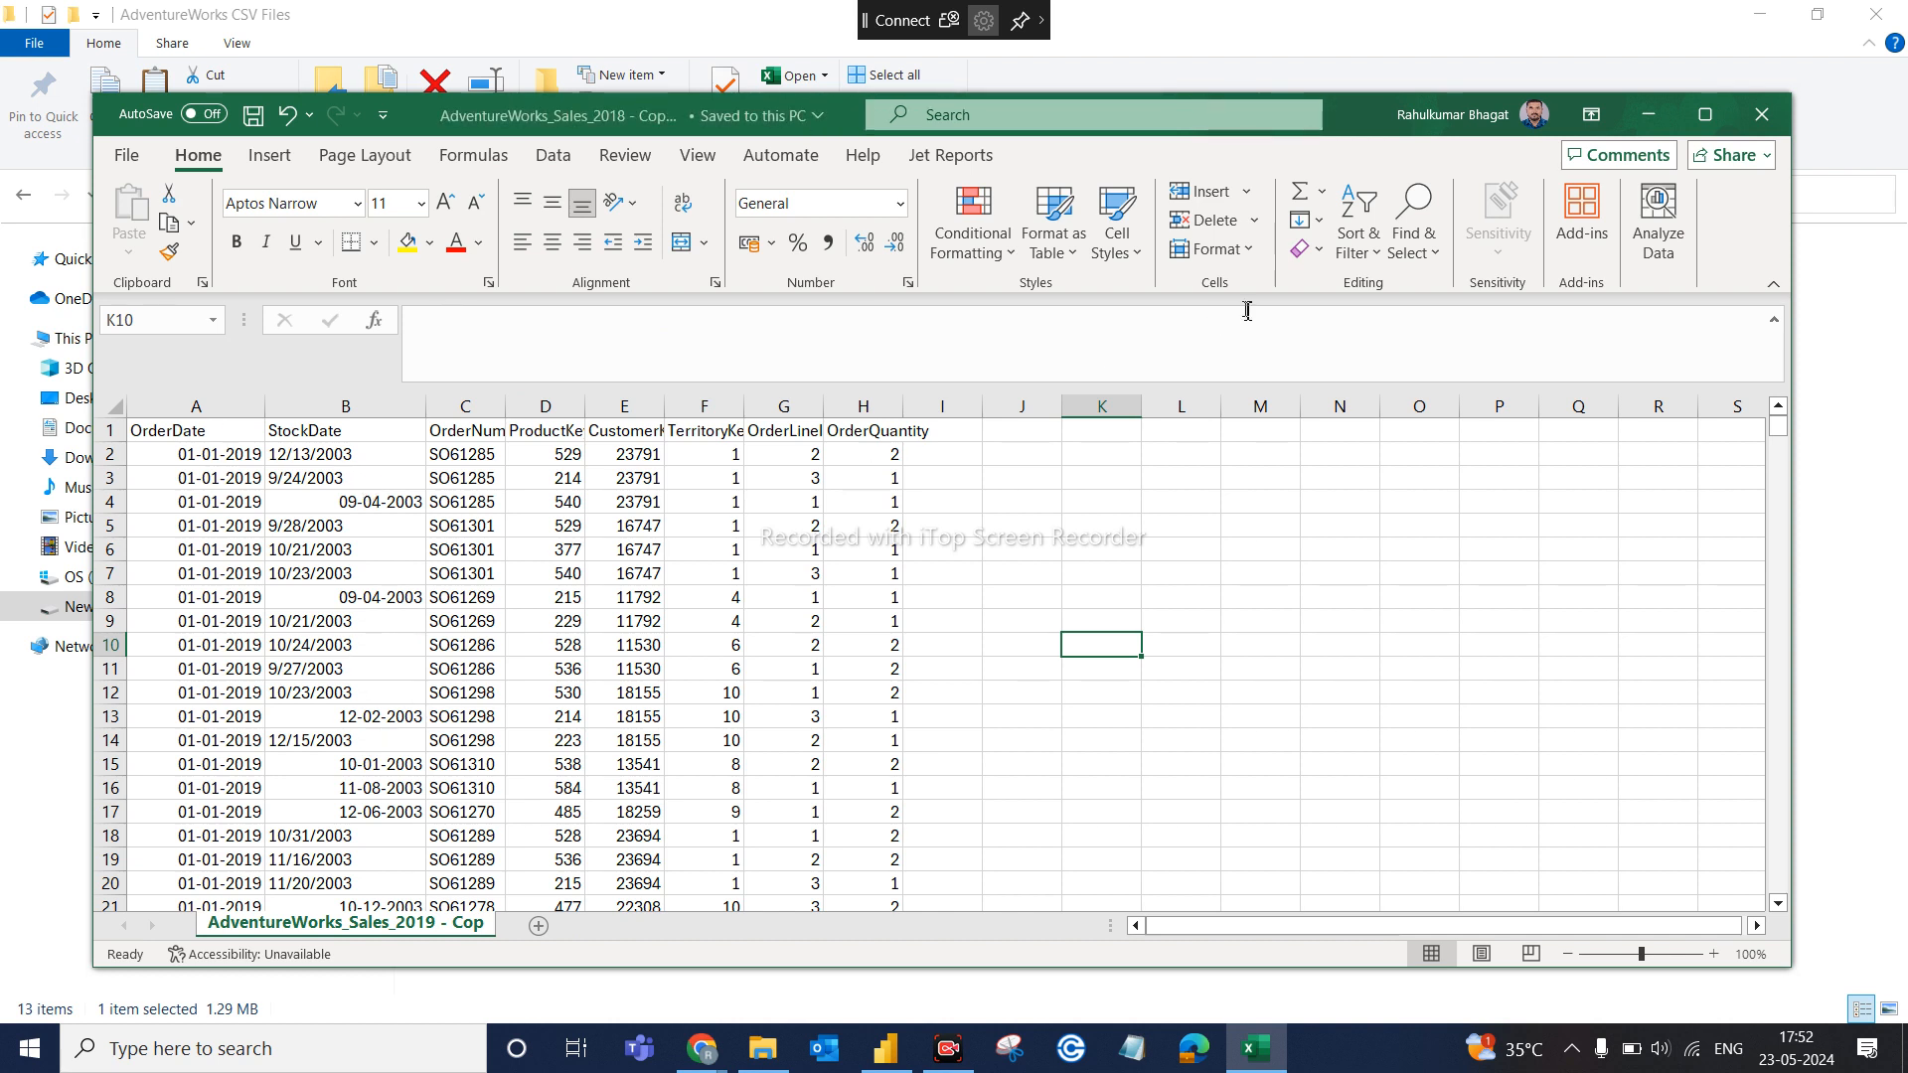
{"action": "left_click", "coordinate": [1760, 116]}
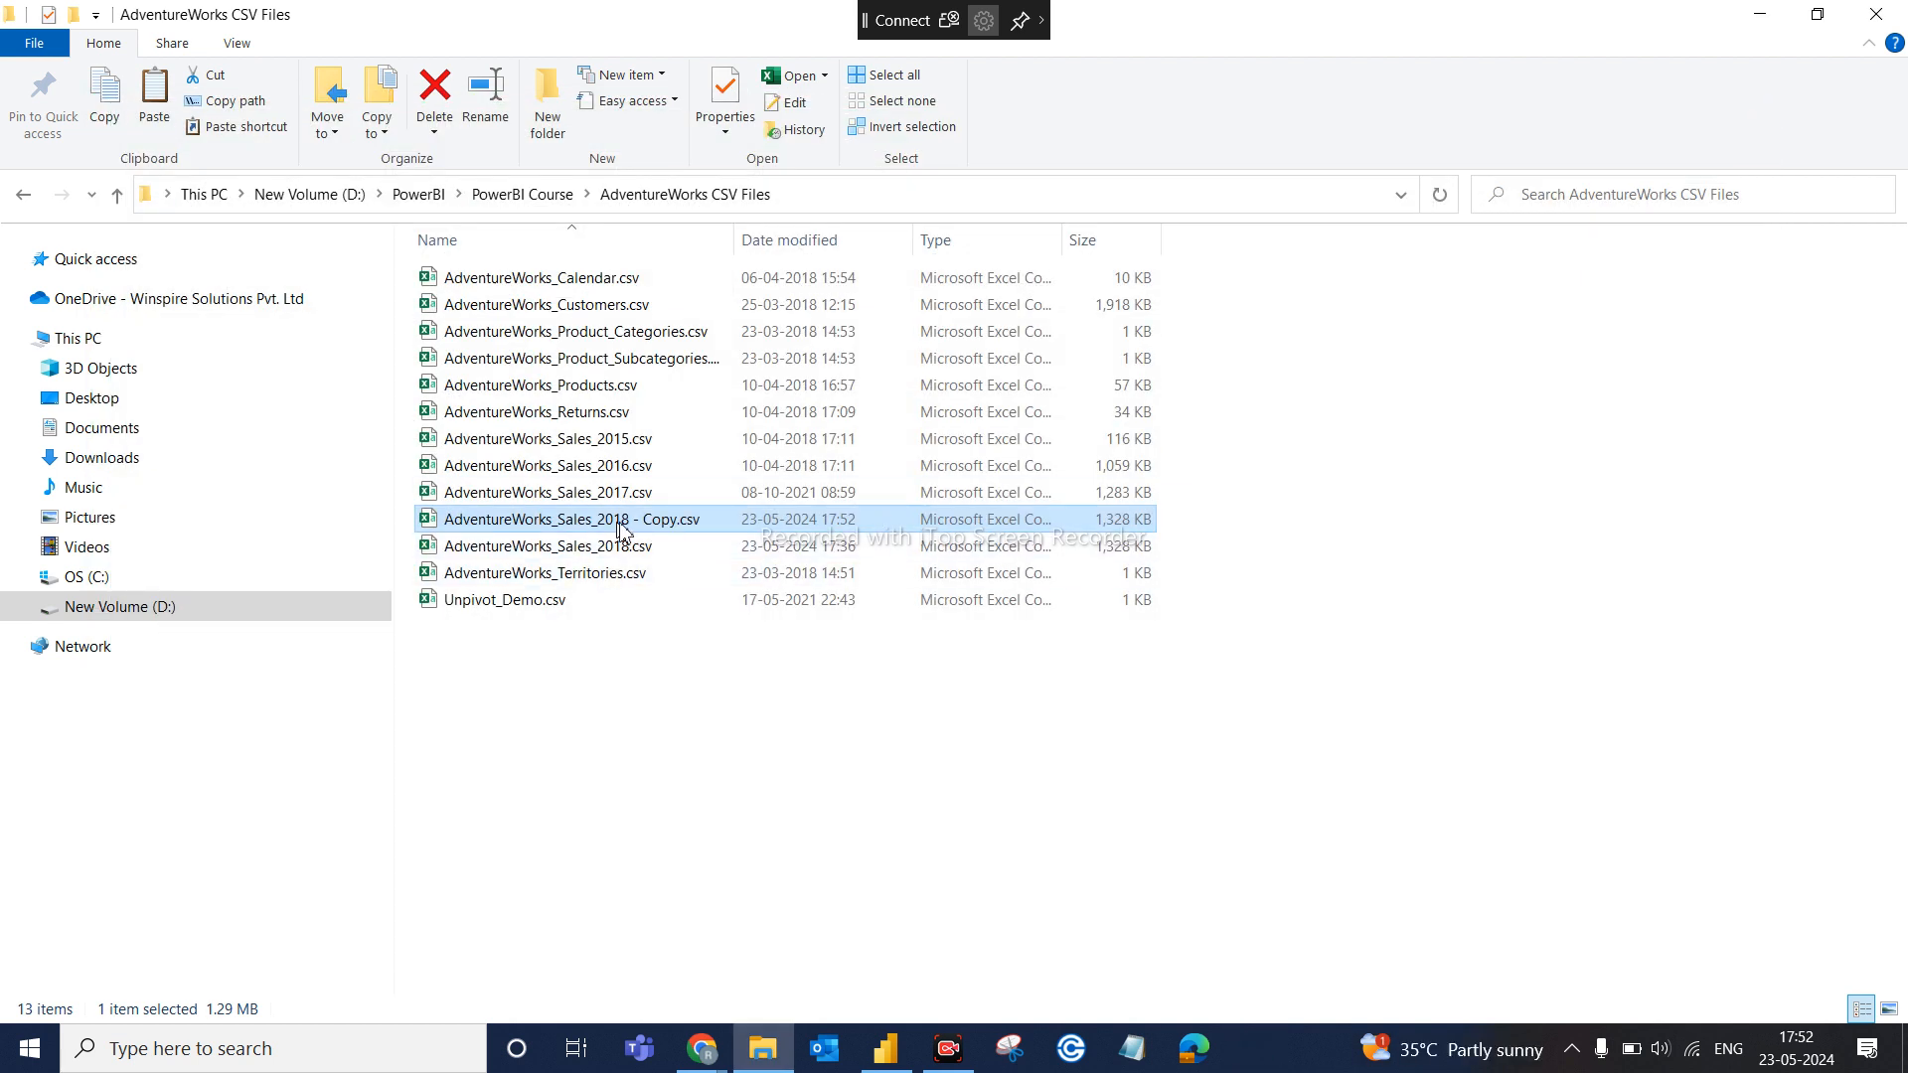
Rename the file AdventureWorks_Sales_2018 - Copy.csv as AdventureWorks_Sales_2019.csv
{"action": "double_click", "coordinate": [636, 529]}
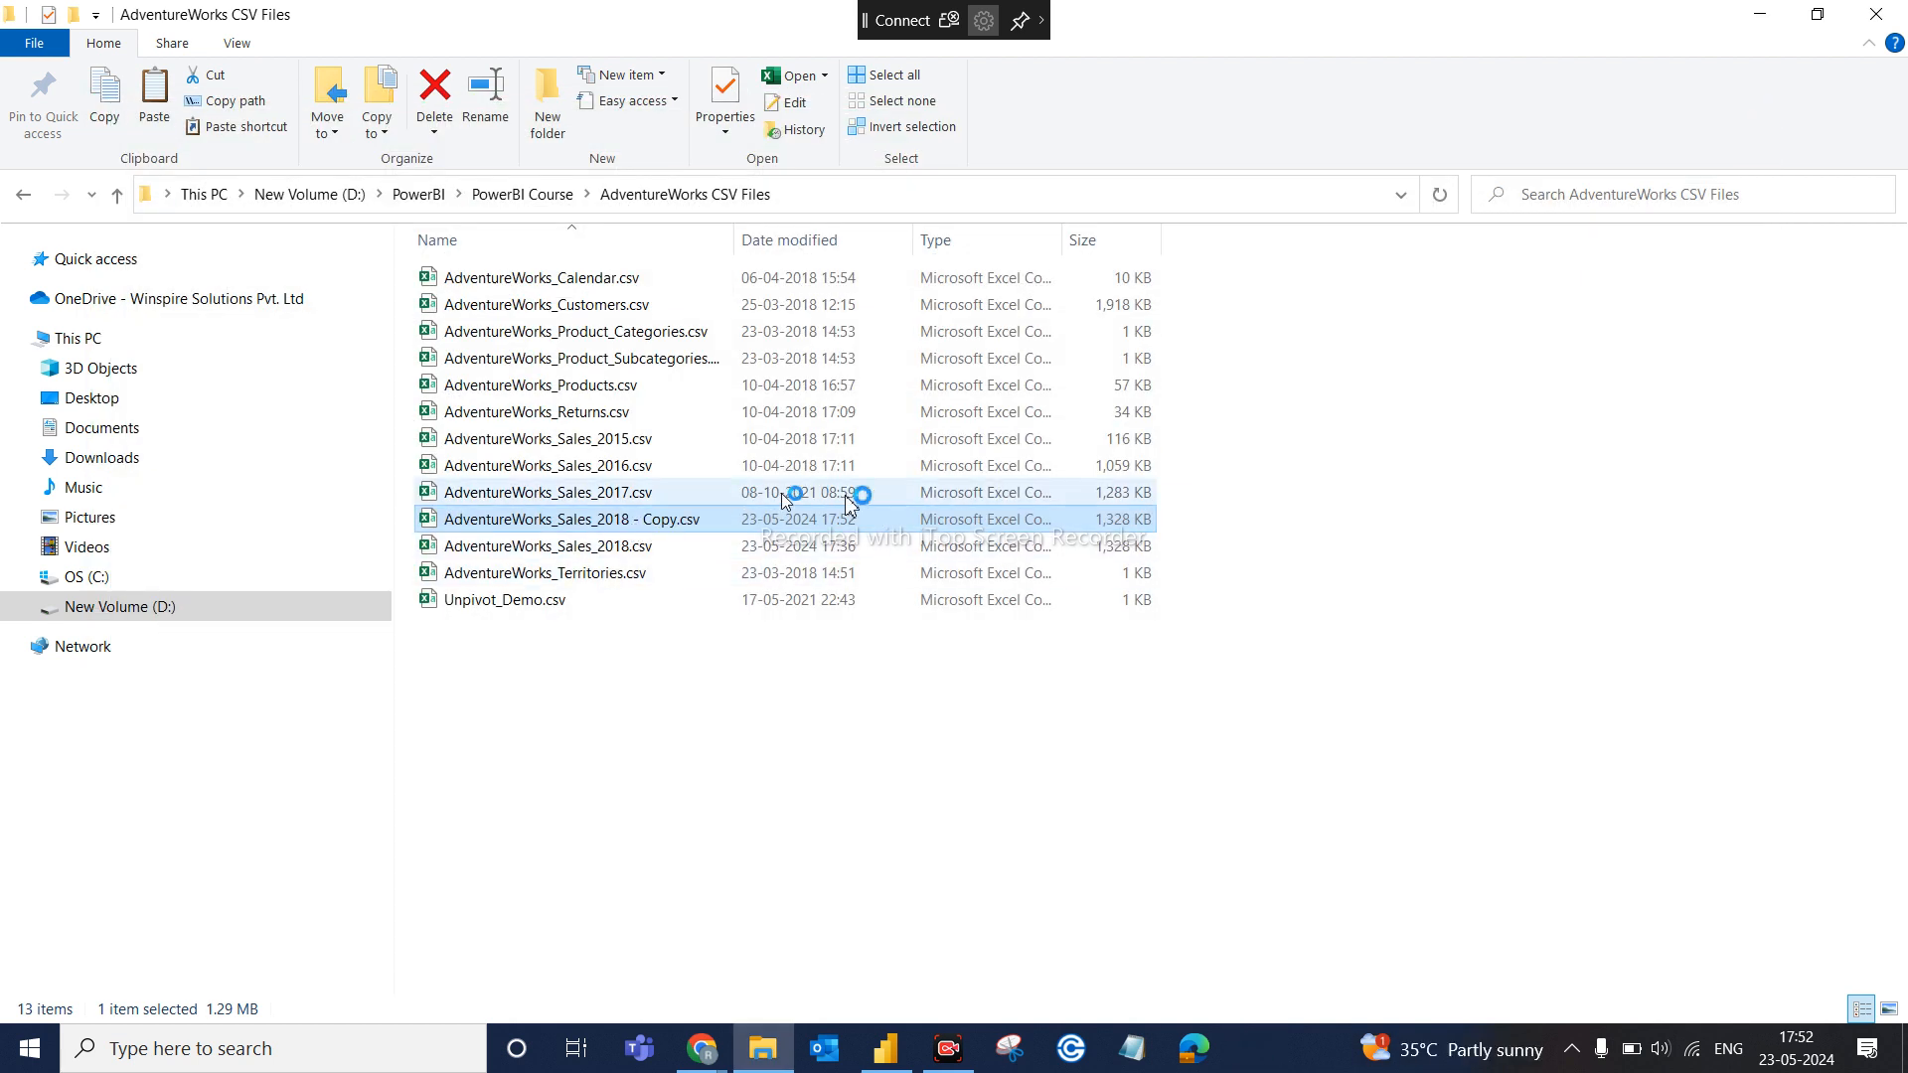
{"action": "left_click", "coordinate": [1195, 392]}
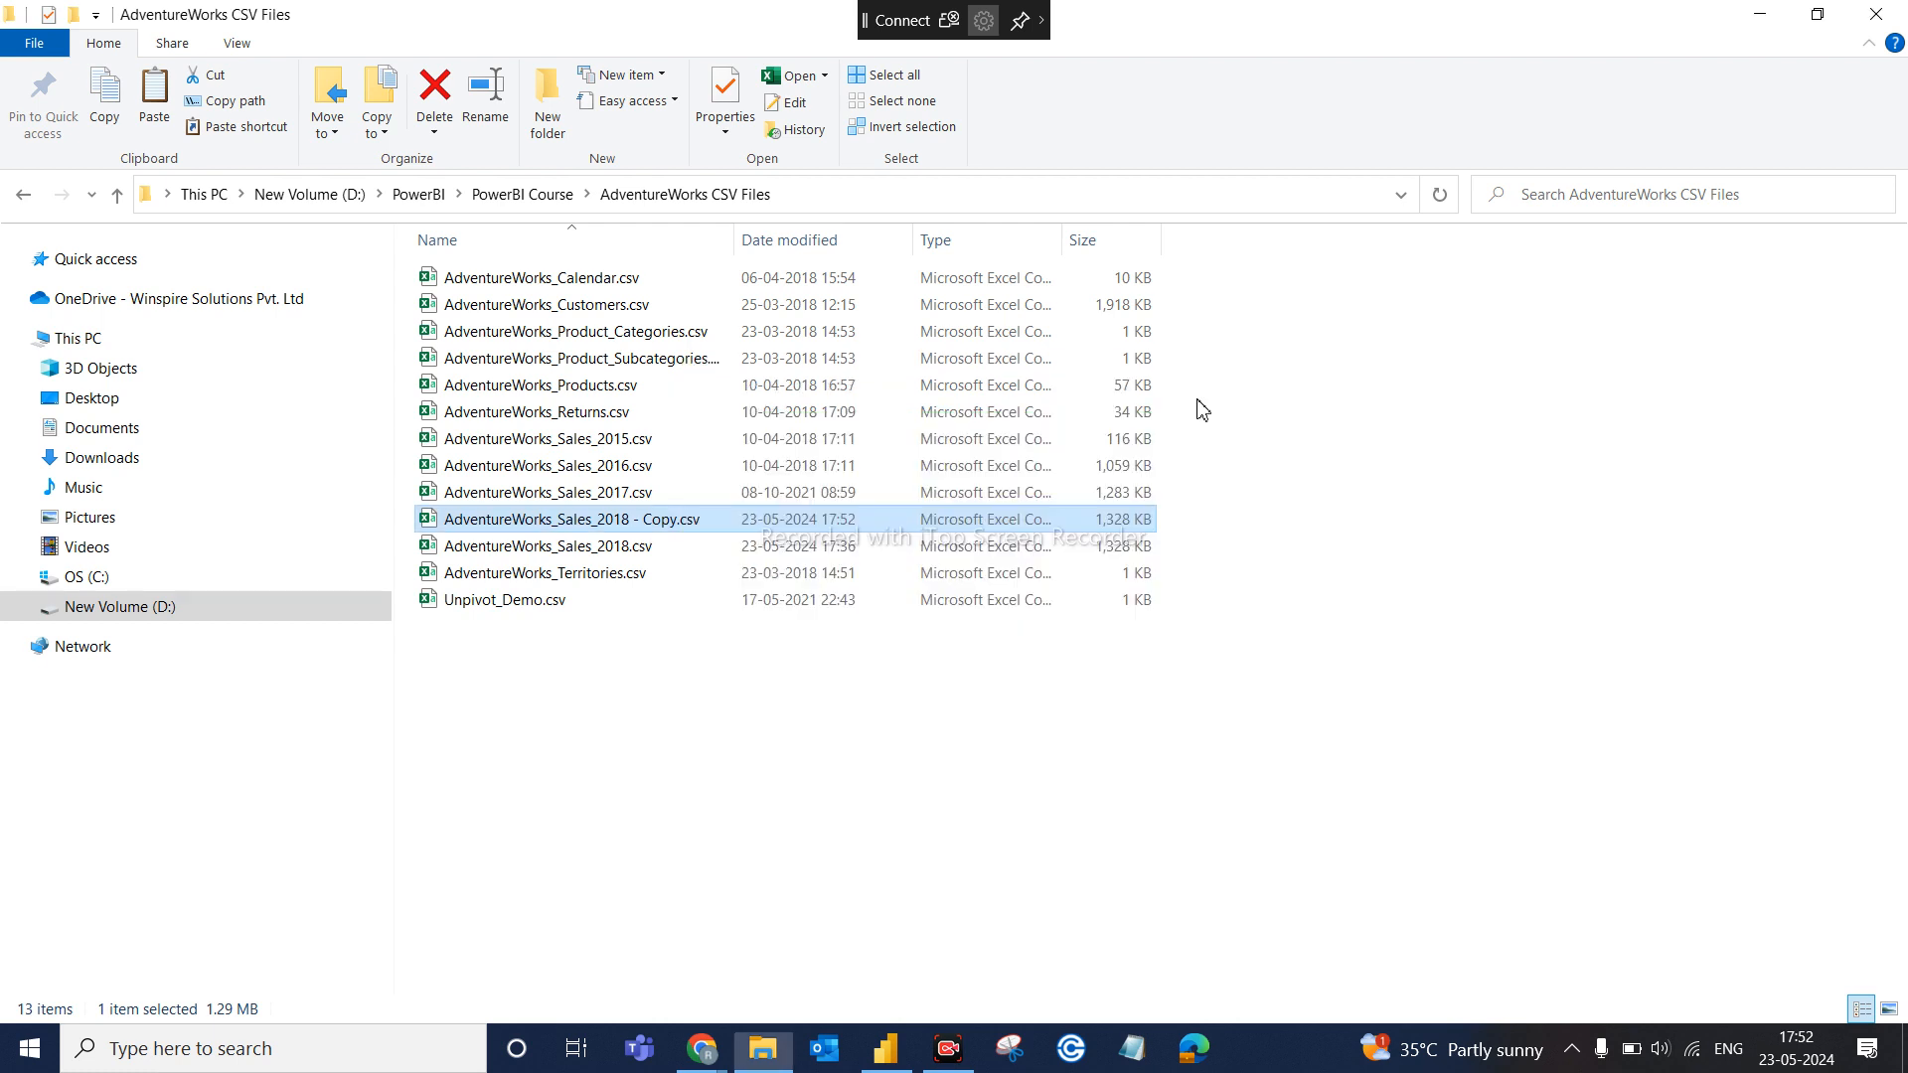
{"action": "left_click", "coordinate": [599, 525]}
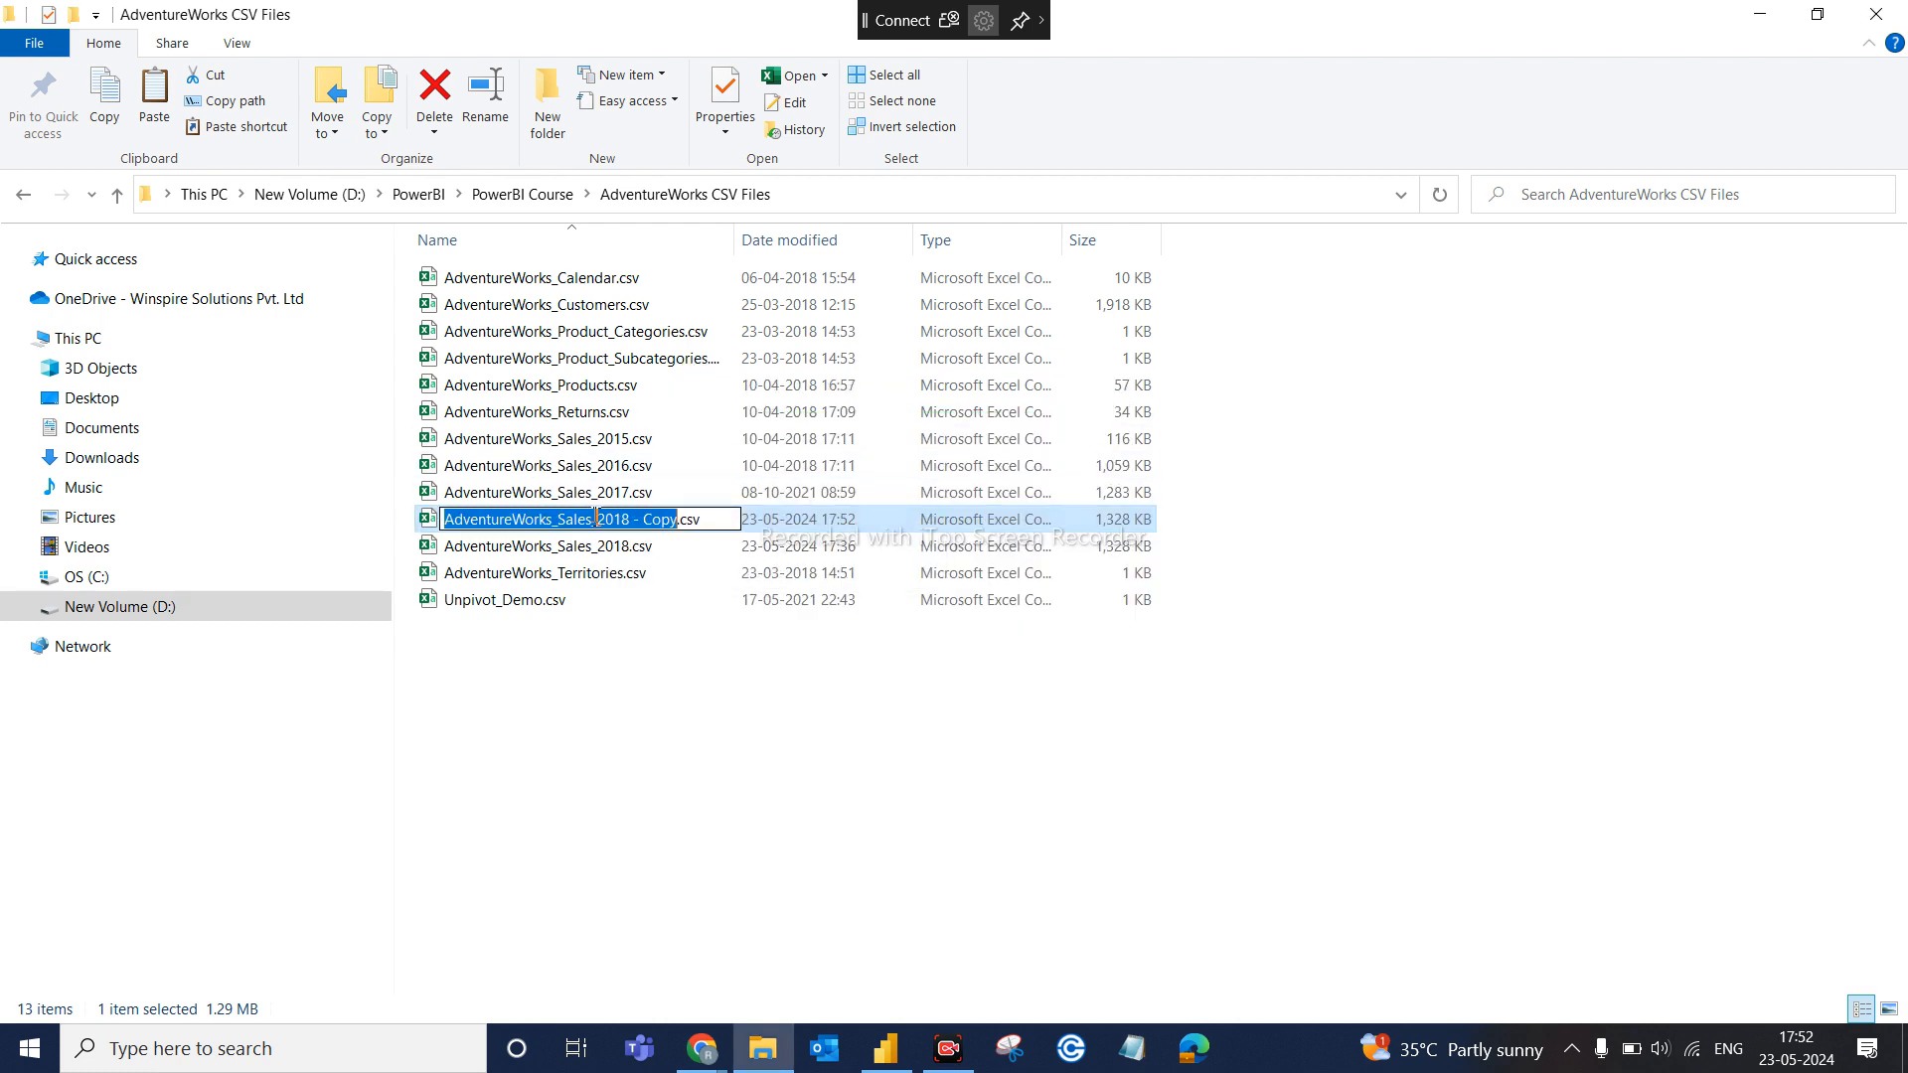
{"action": "left_click", "coordinate": [683, 517]}
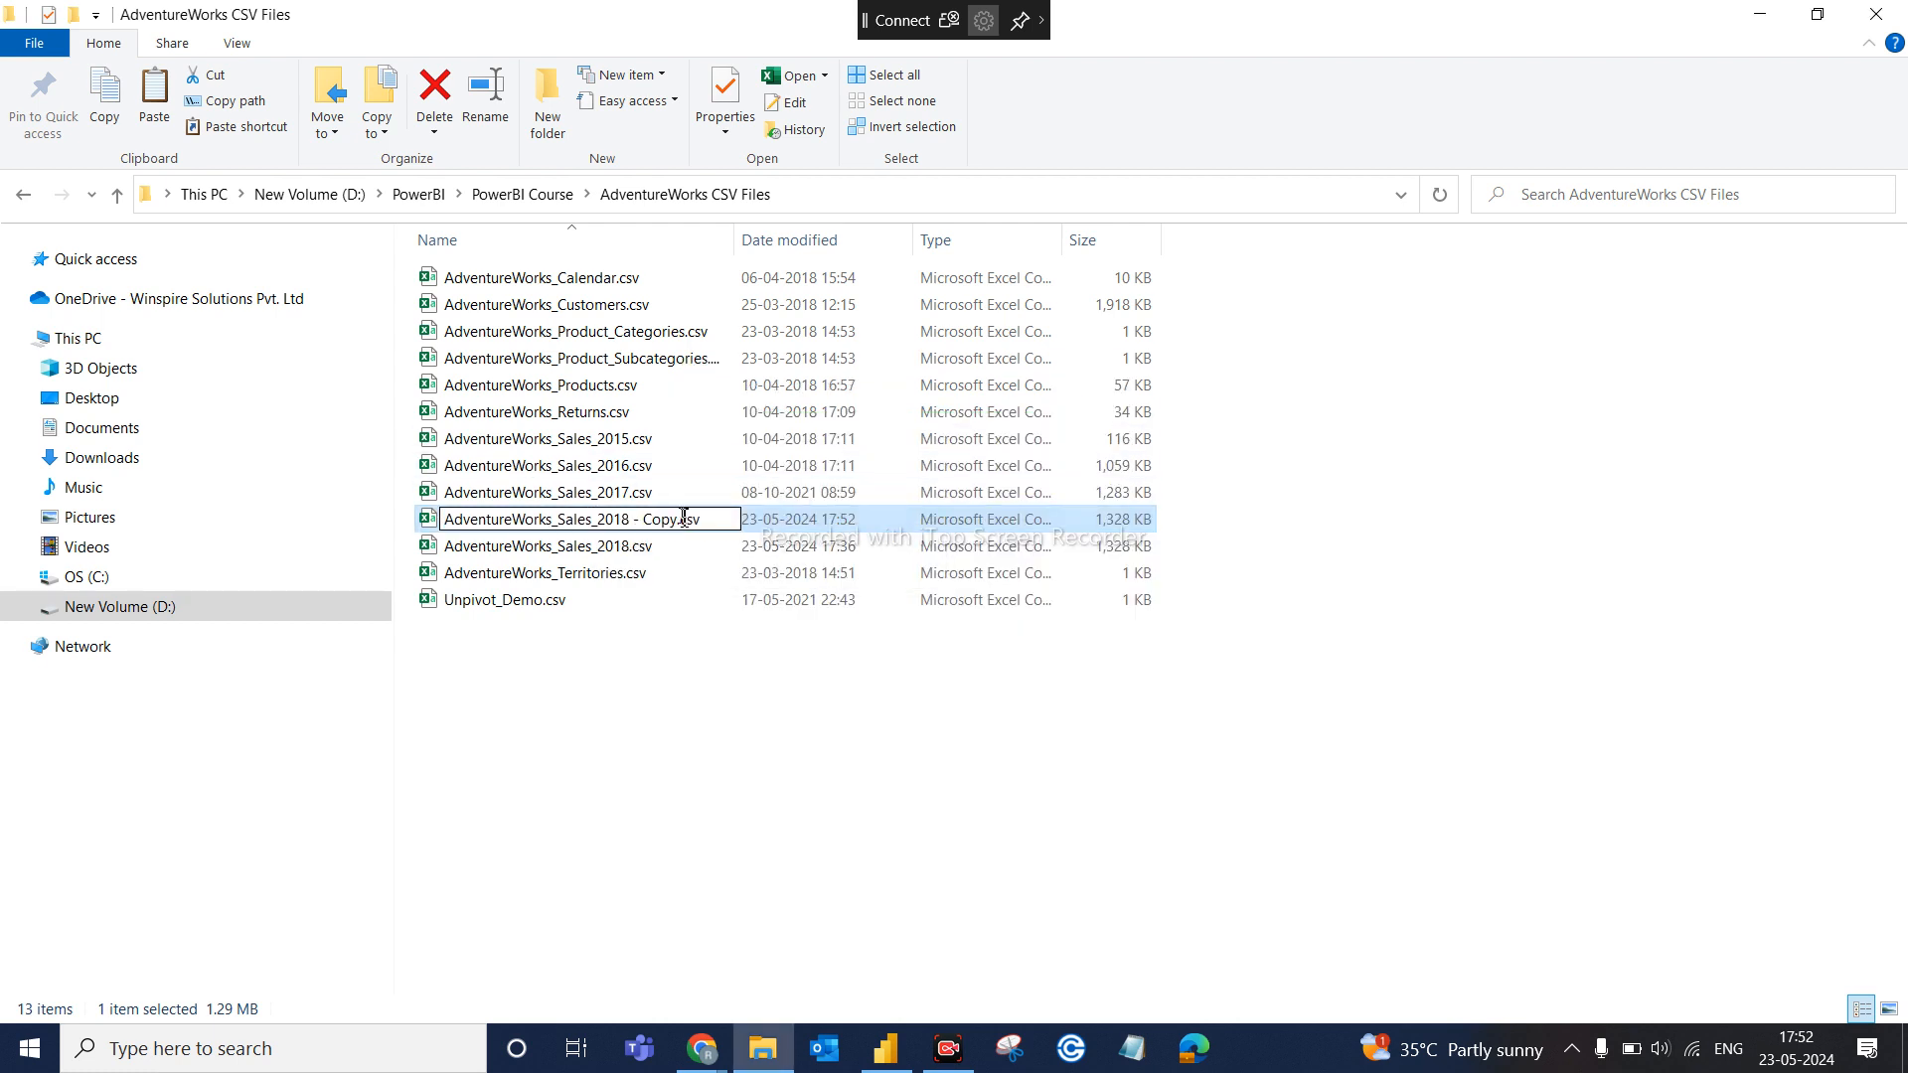
{"action": "key", "text": "BackSpace"}
{"action": "key", "text": "BackSpace"}
{"action": "key", "text": "BackSpace"}
{"action": "key", "text": "BackSpace"}
{"action": "key", "text": "BackSpace"}
{"action": "key", "text": "BackSpace"}
{"action": "key", "text": "BackSpace"}
{"action": "key", "text": "BackSpace"}
{"action": "type", "text": "9"}
{"action": "key", "text": "Return"}
{"action": "left_click", "coordinate": [675, 681]}
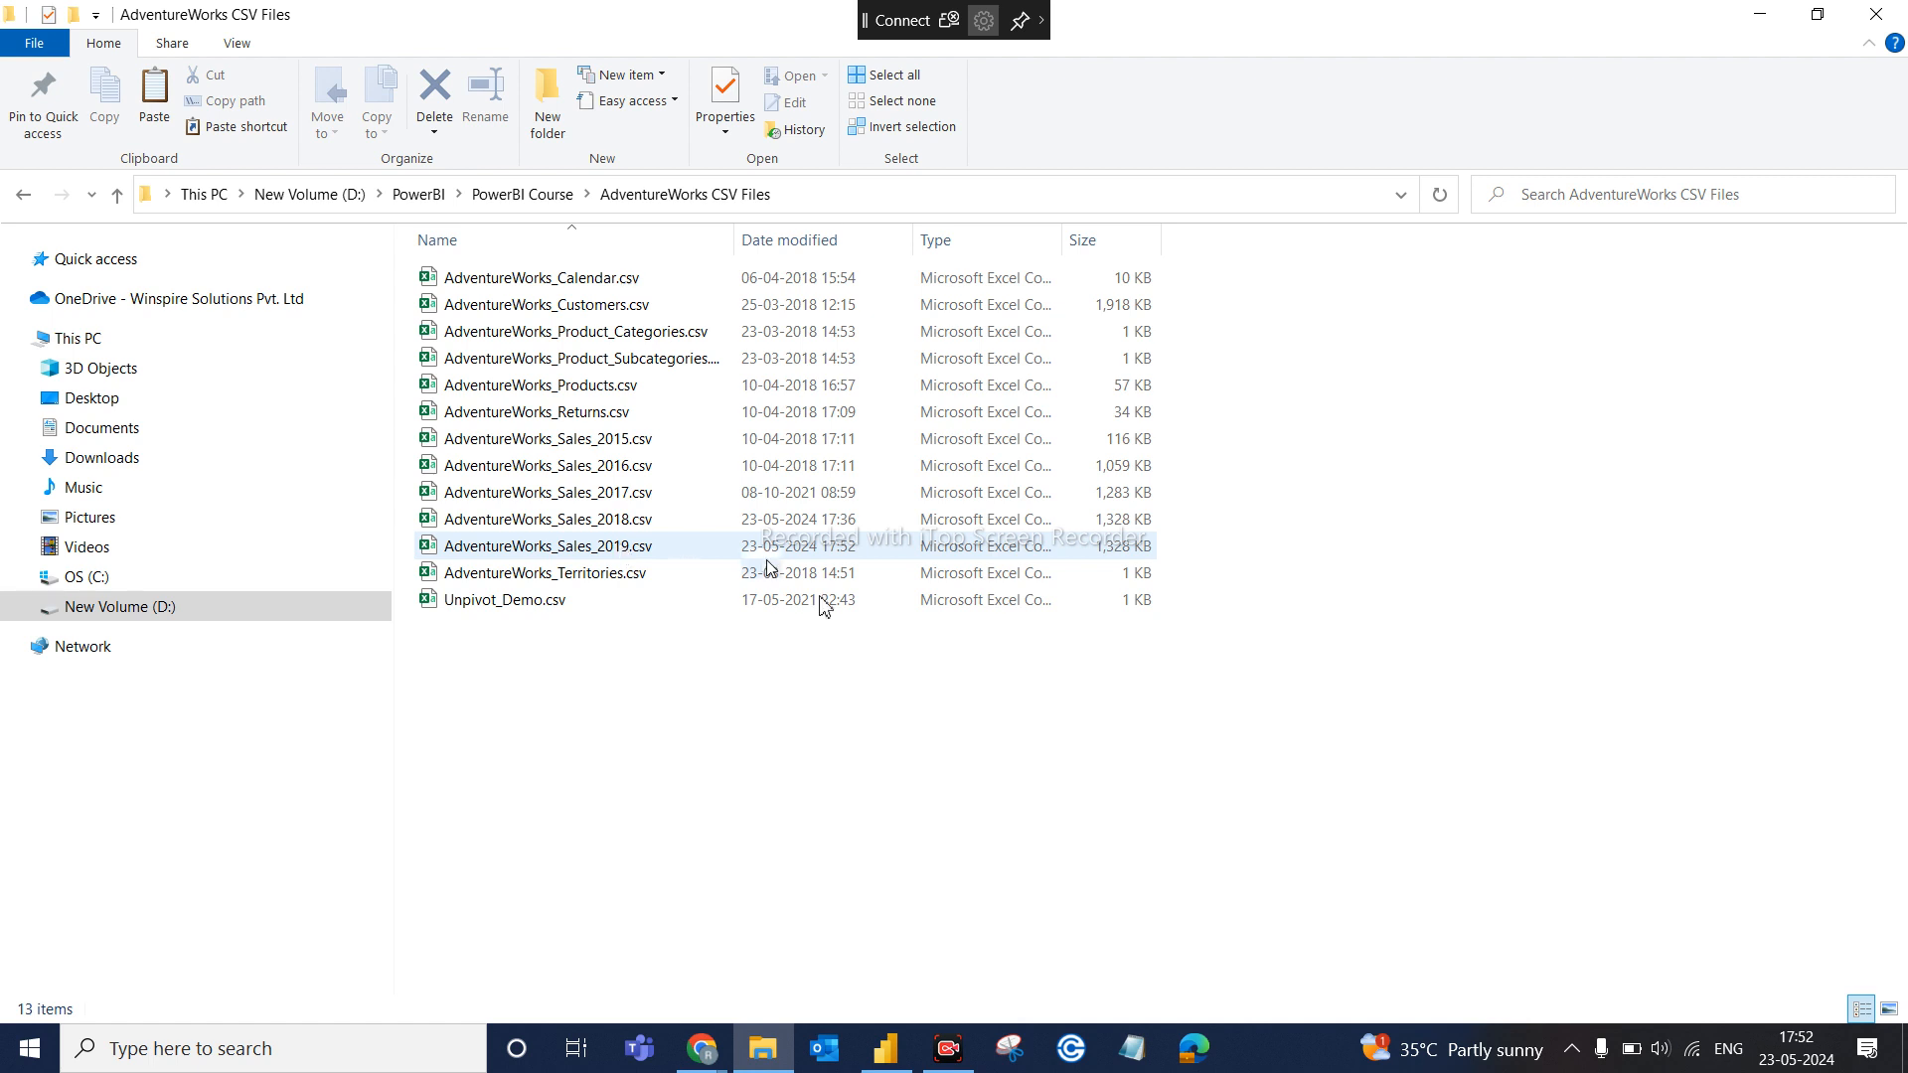
Switch to the Google Meet call, admit the waiting participant, and return to Power BI Desktop
{"action": "left_click", "coordinate": [887, 1059]}
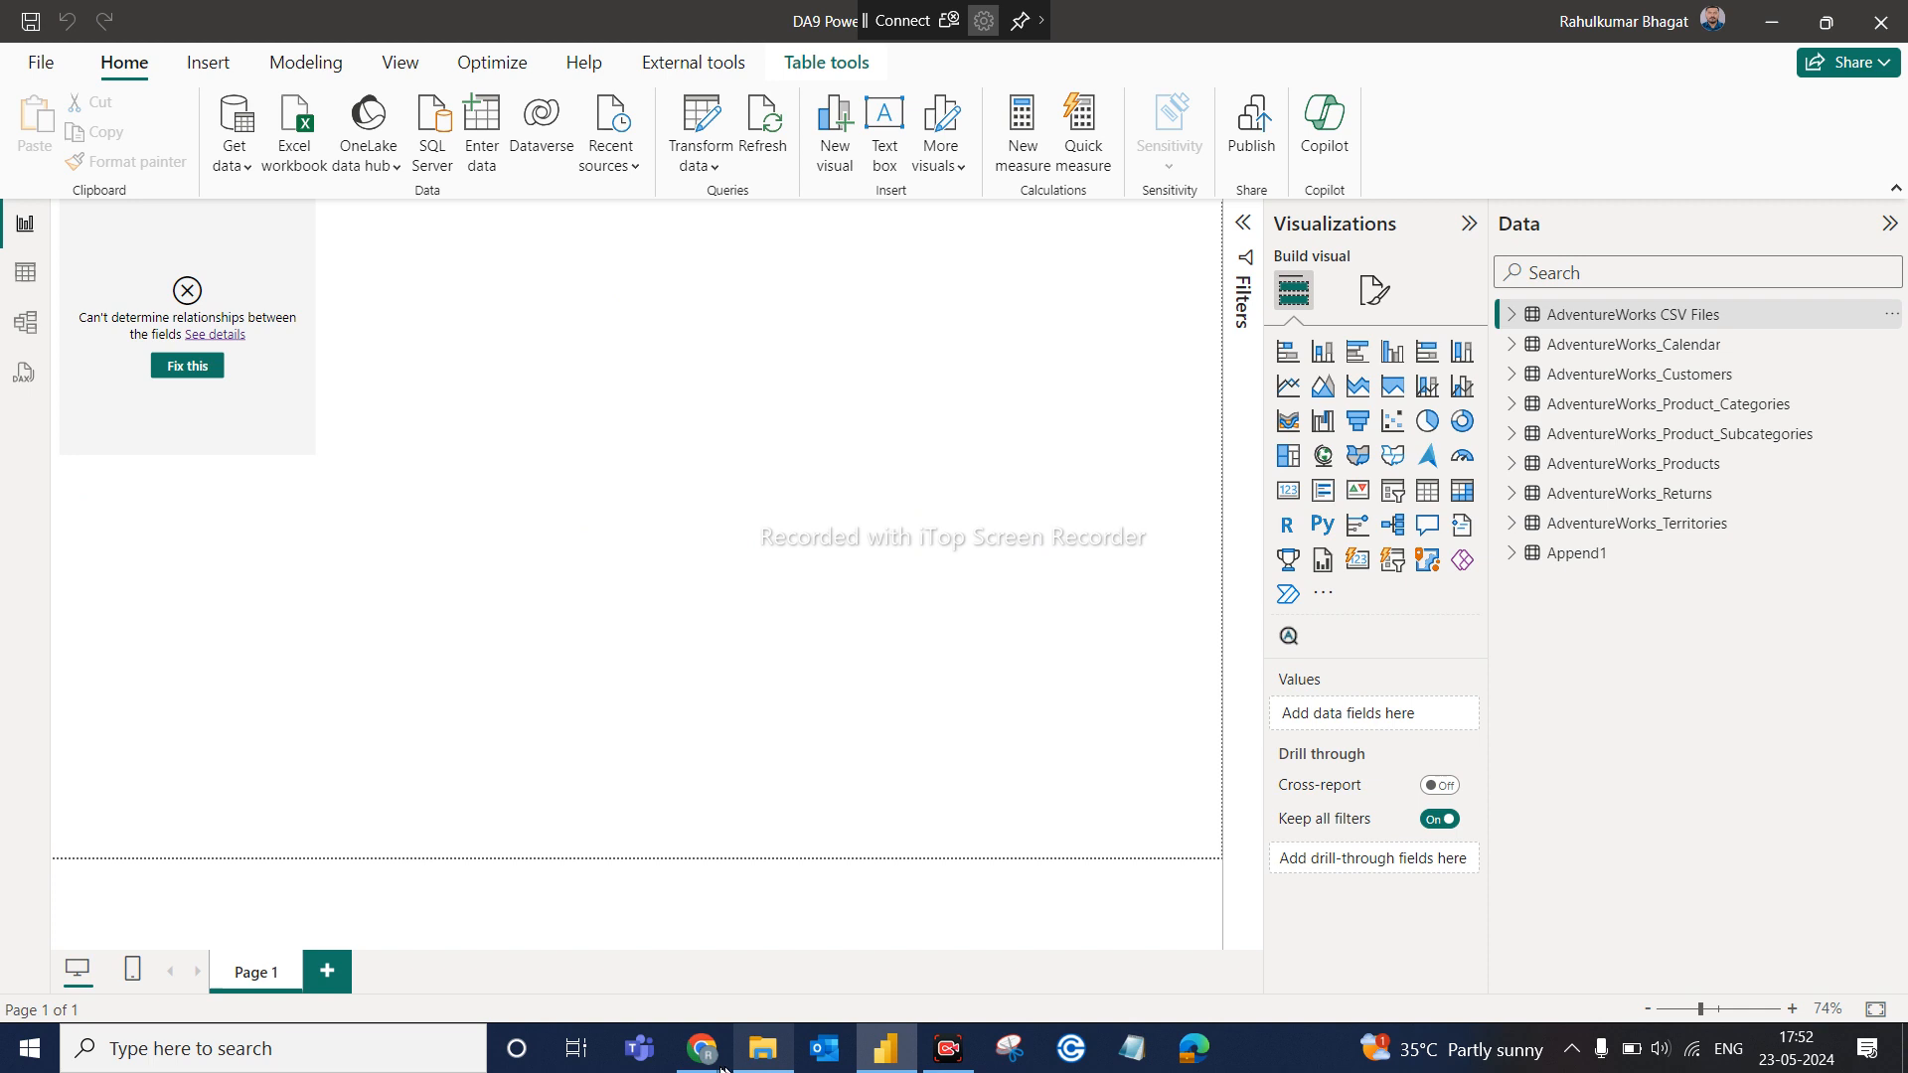
{"action": "mouse_move", "coordinate": [702, 1049]}
{"action": "left_click", "coordinate": [604, 987]}
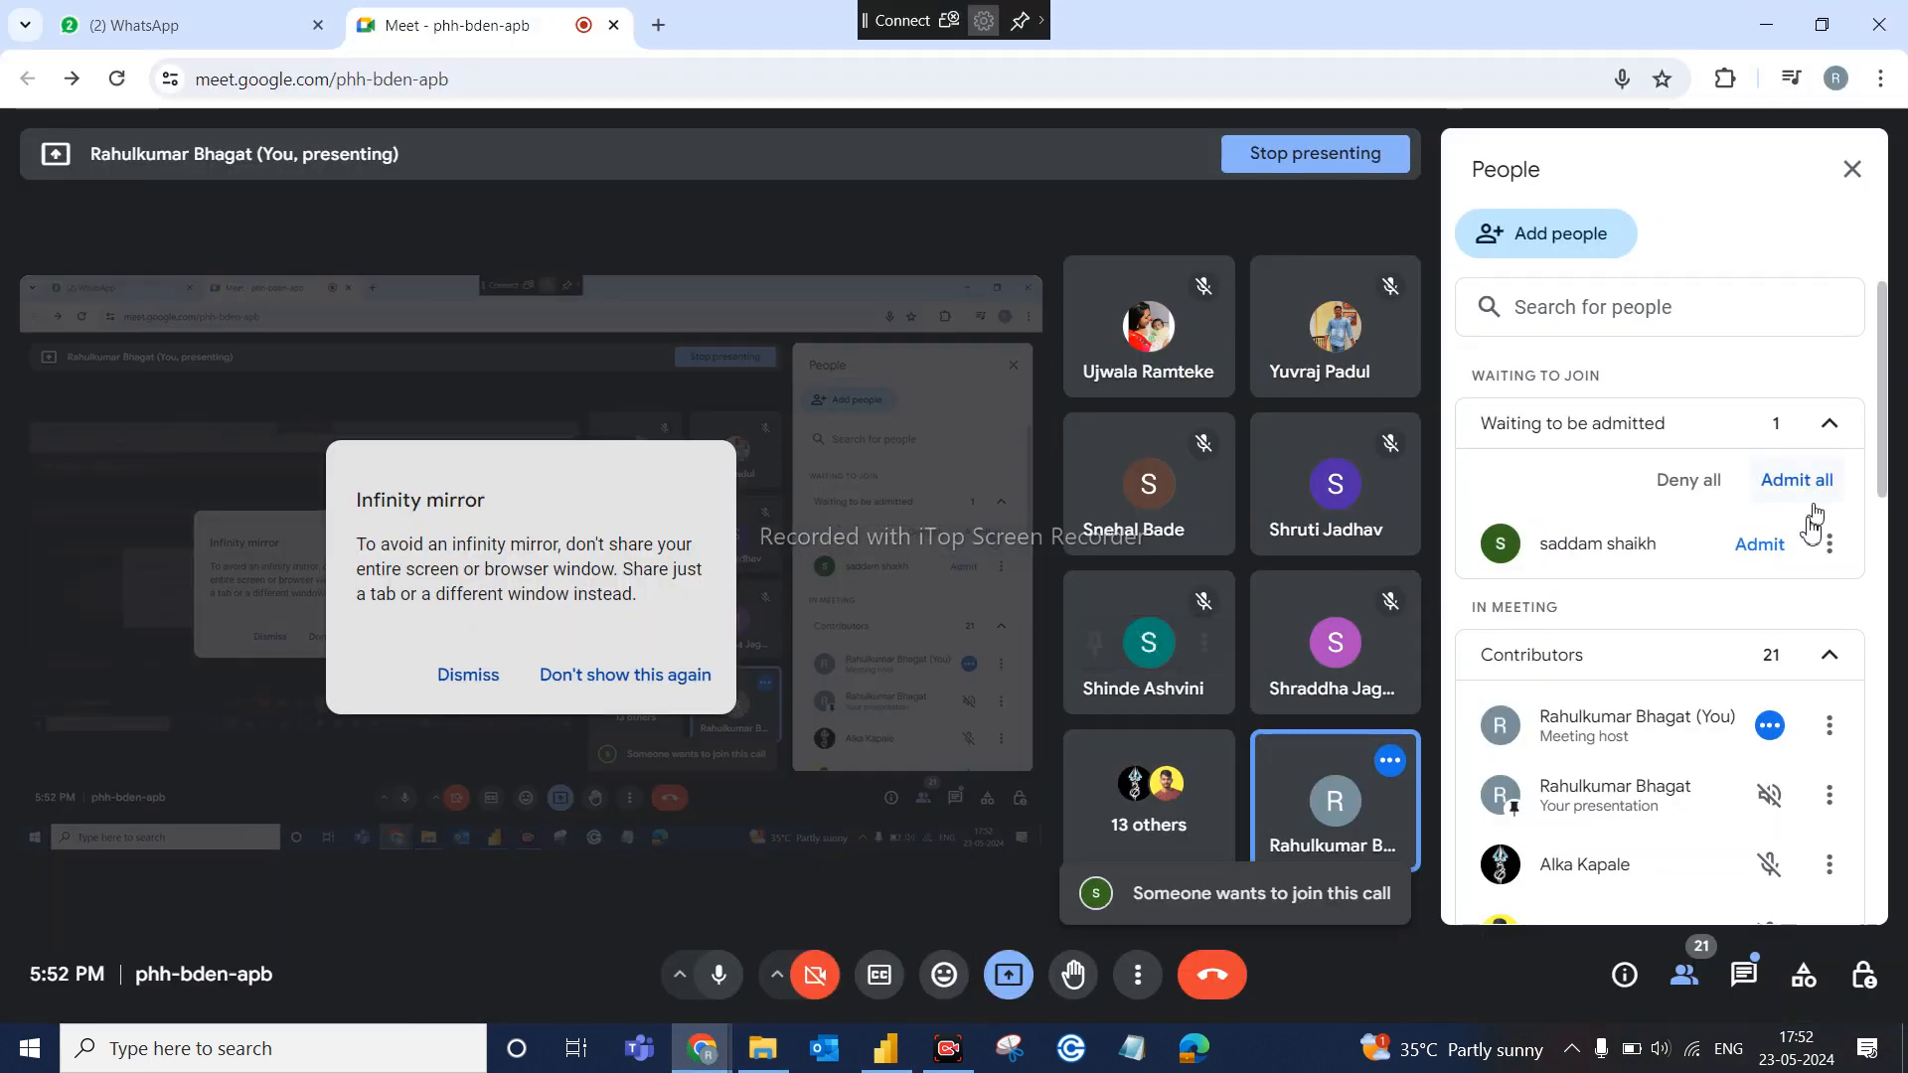
{"action": "left_click", "coordinate": [1759, 543]}
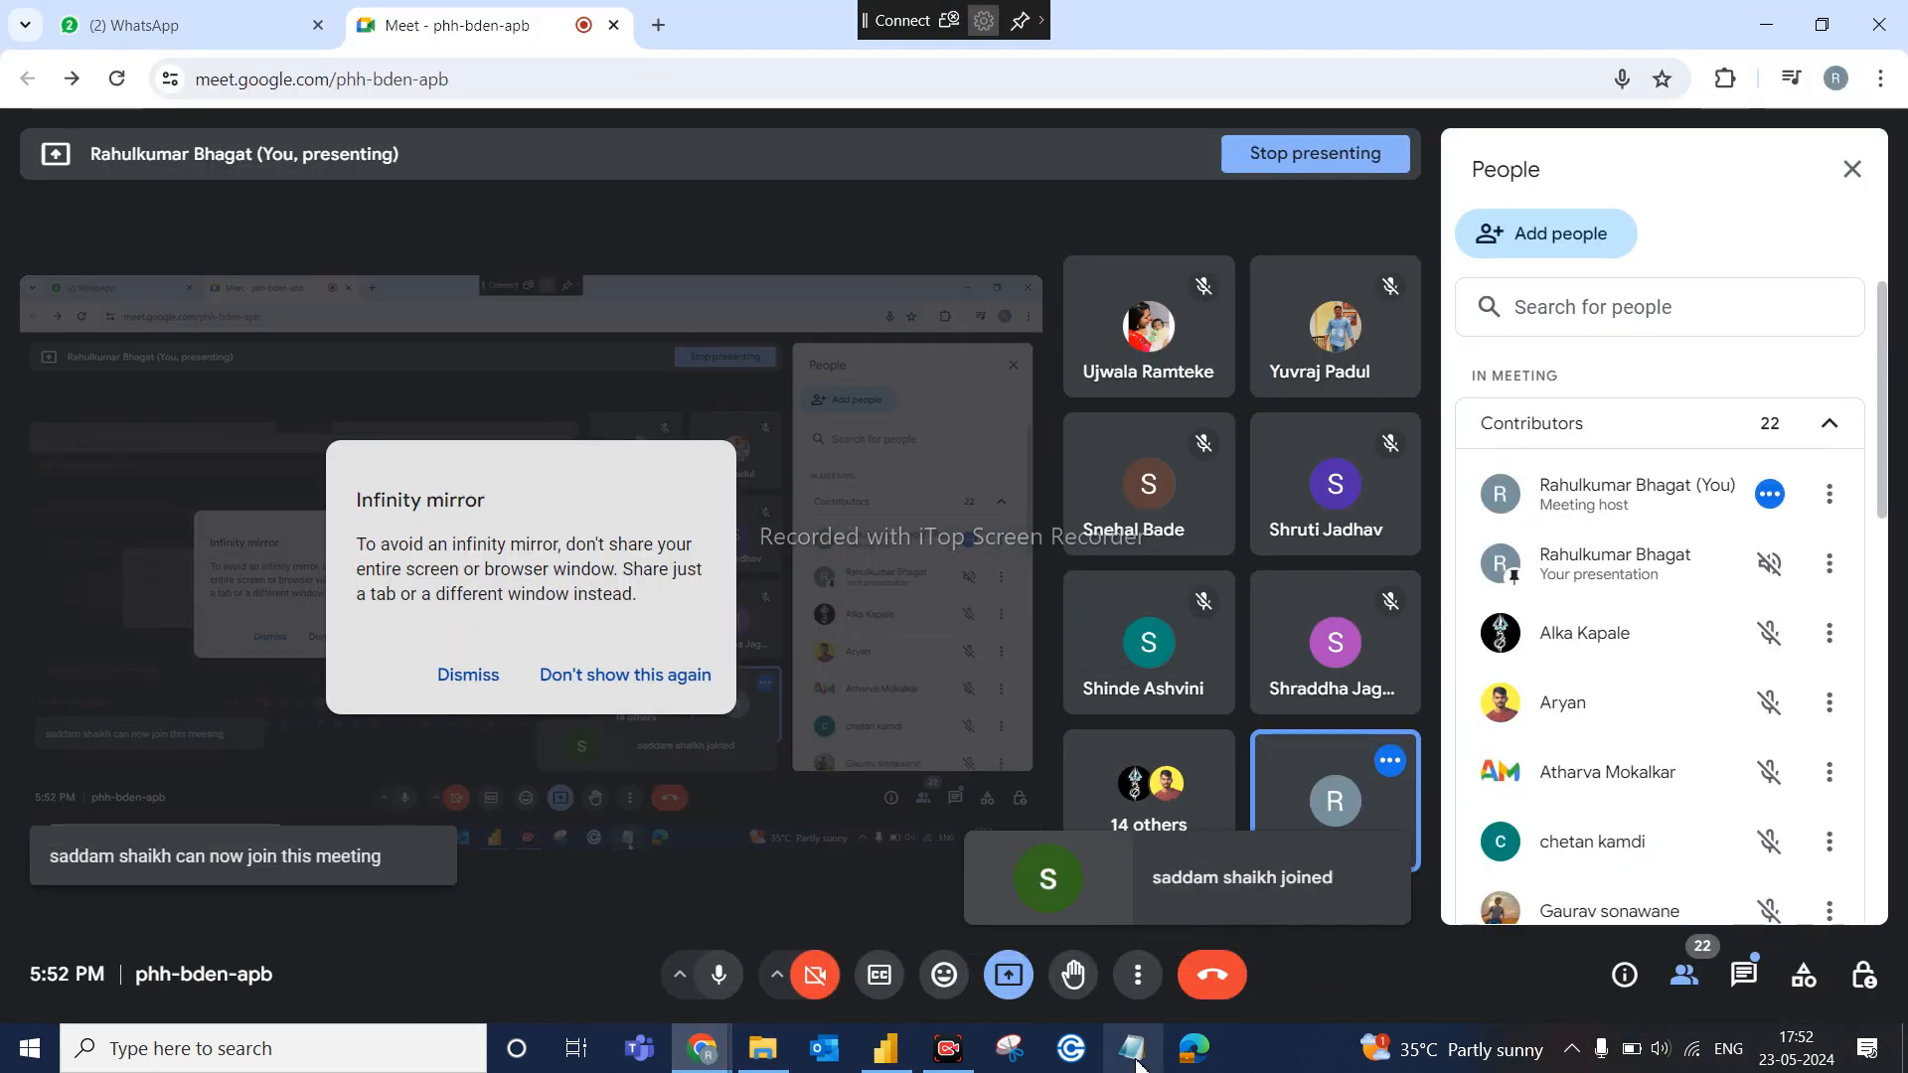
{"action": "left_click", "coordinate": [885, 1049]}
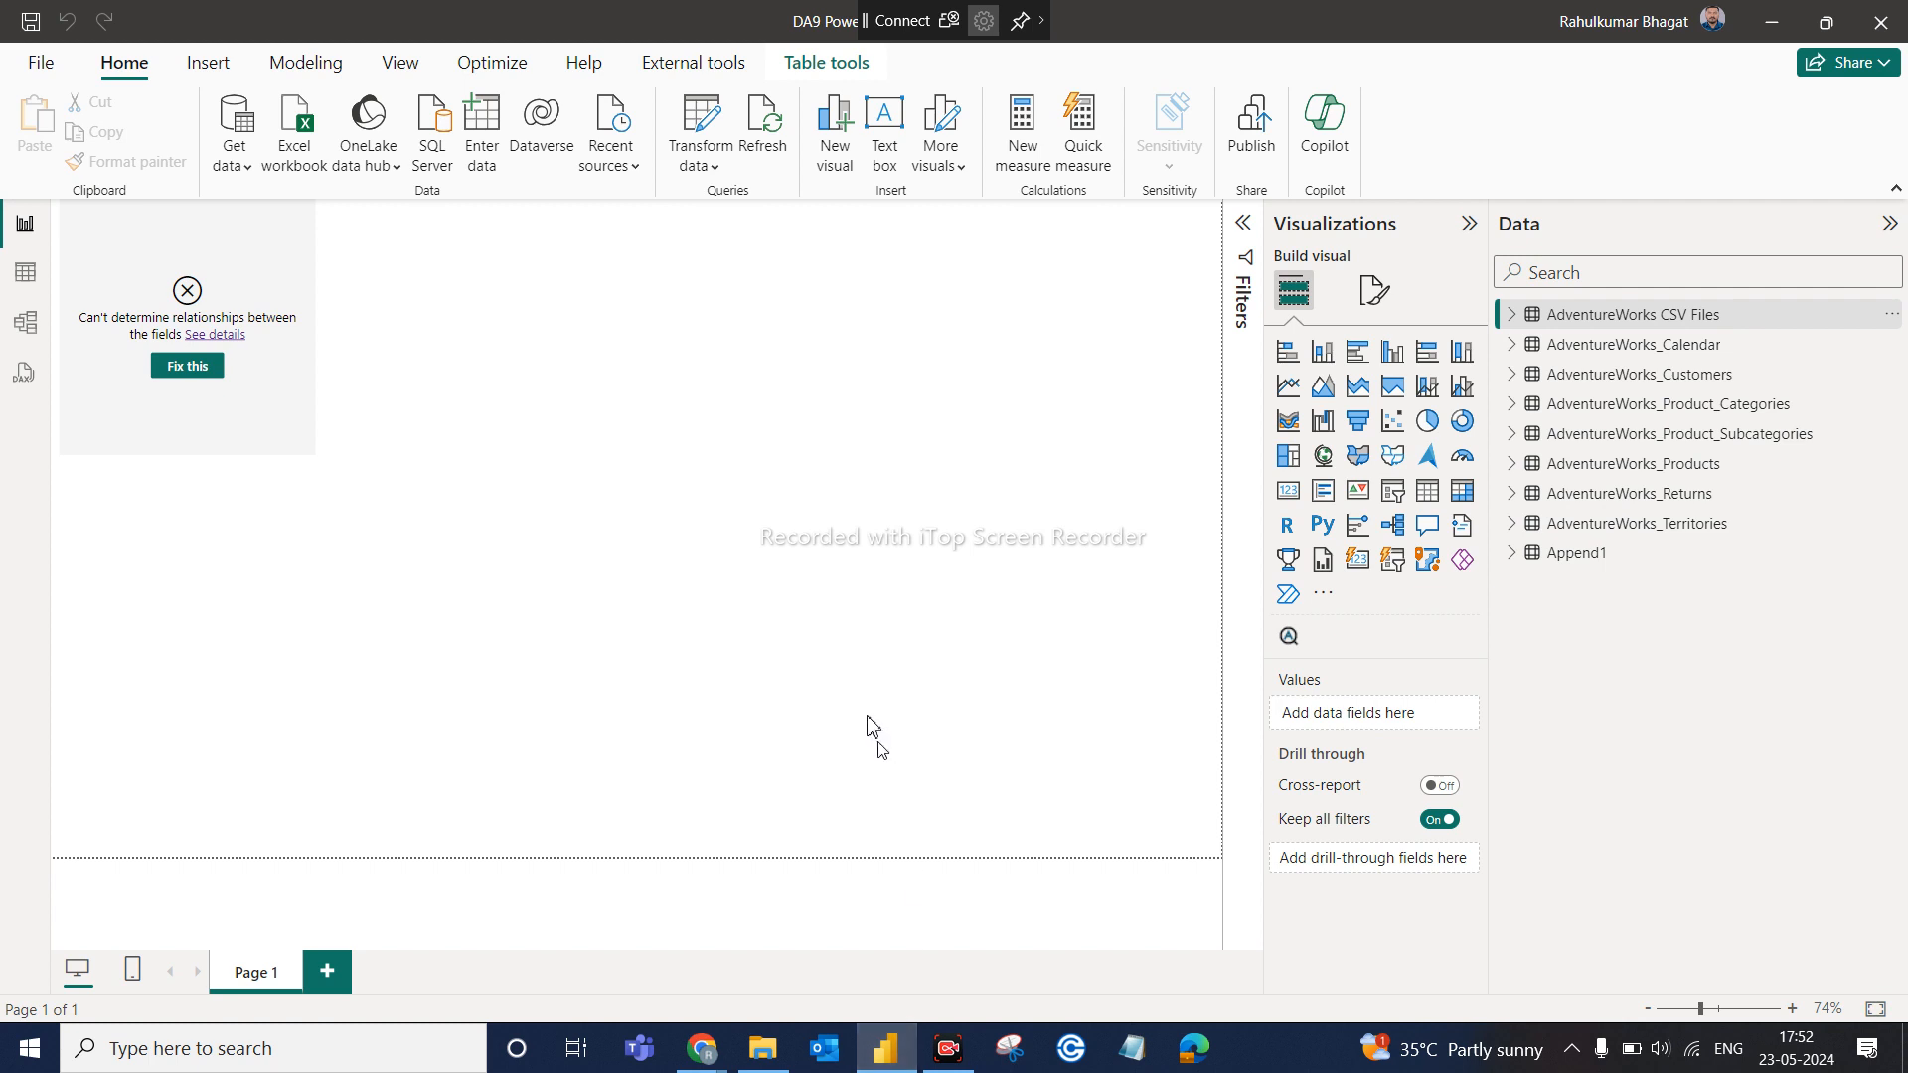
{"action": "left_click", "coordinate": [887, 1059]}
{"action": "left_click", "coordinate": [888, 1054]}
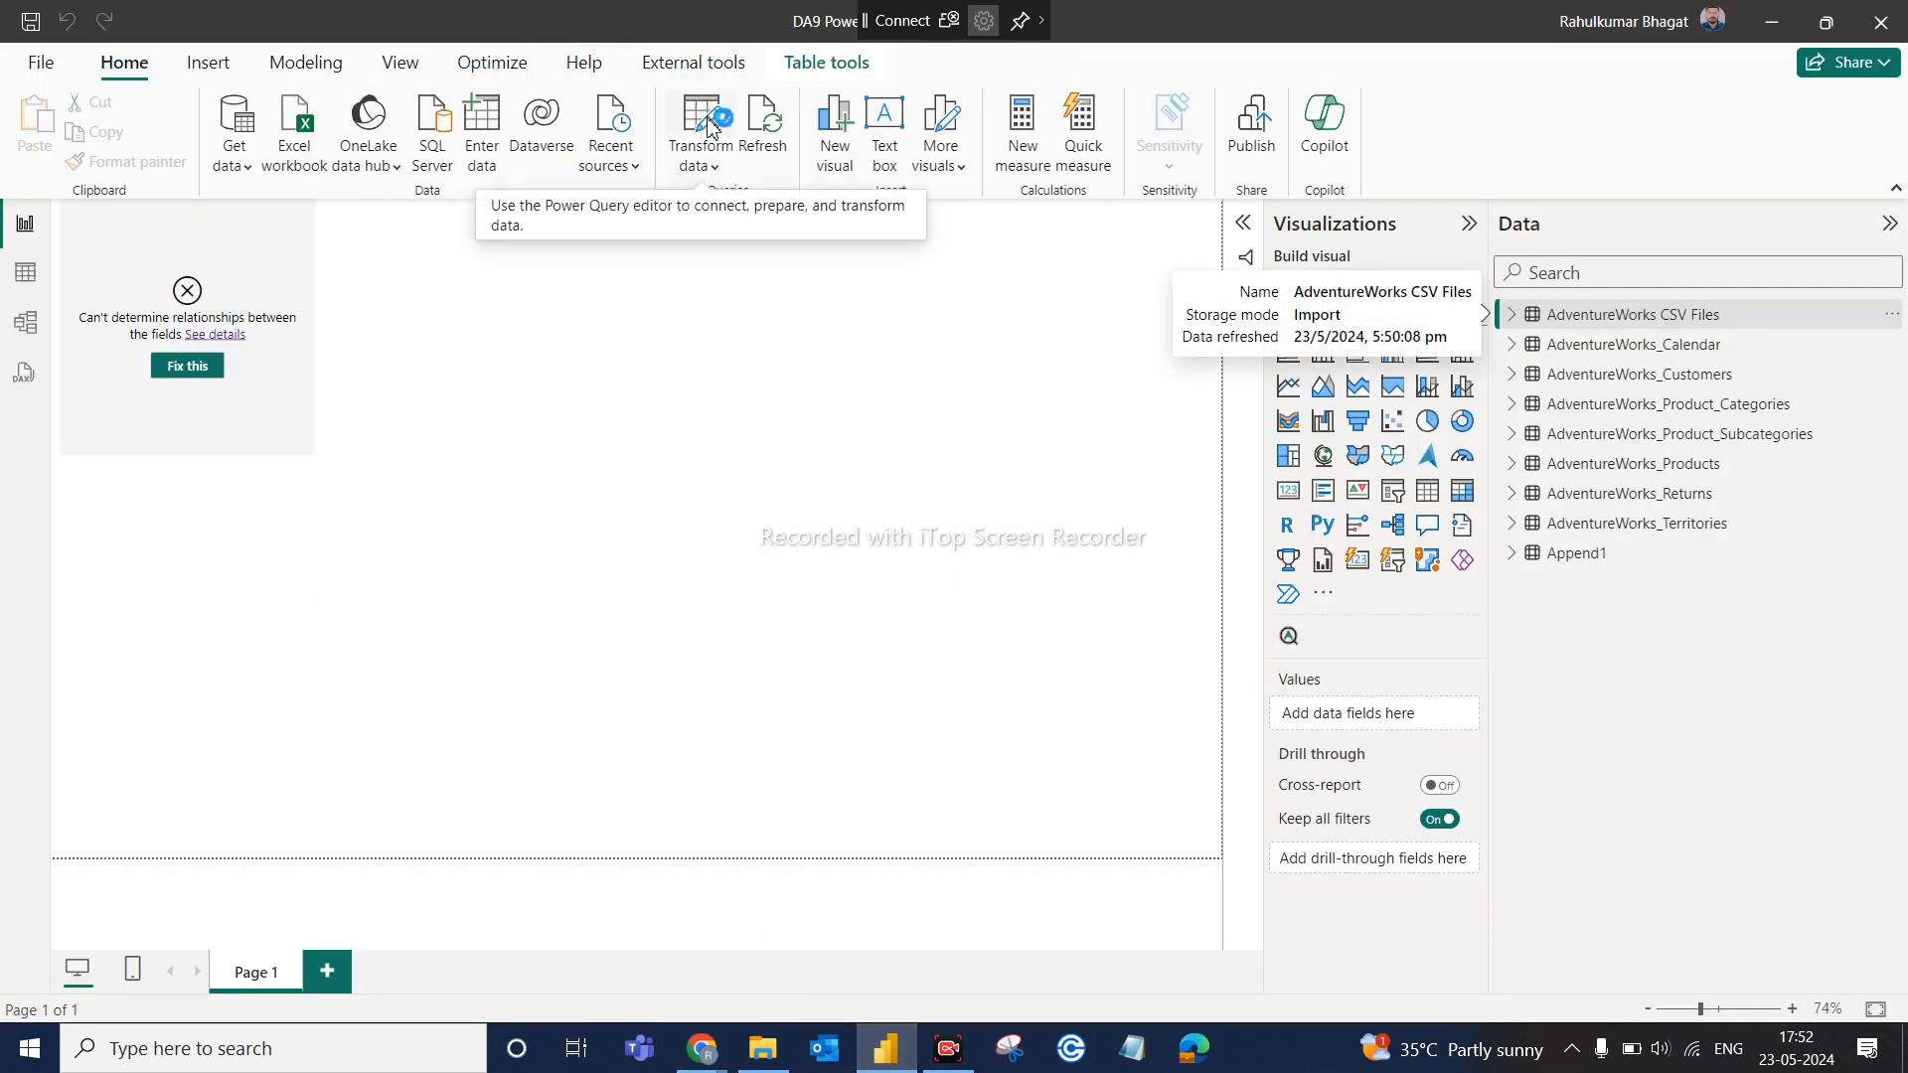
Show the AdventureWorks CSV Files table's data and check which years its Year column contains
{"action": "left_click", "coordinate": [47, 287]}
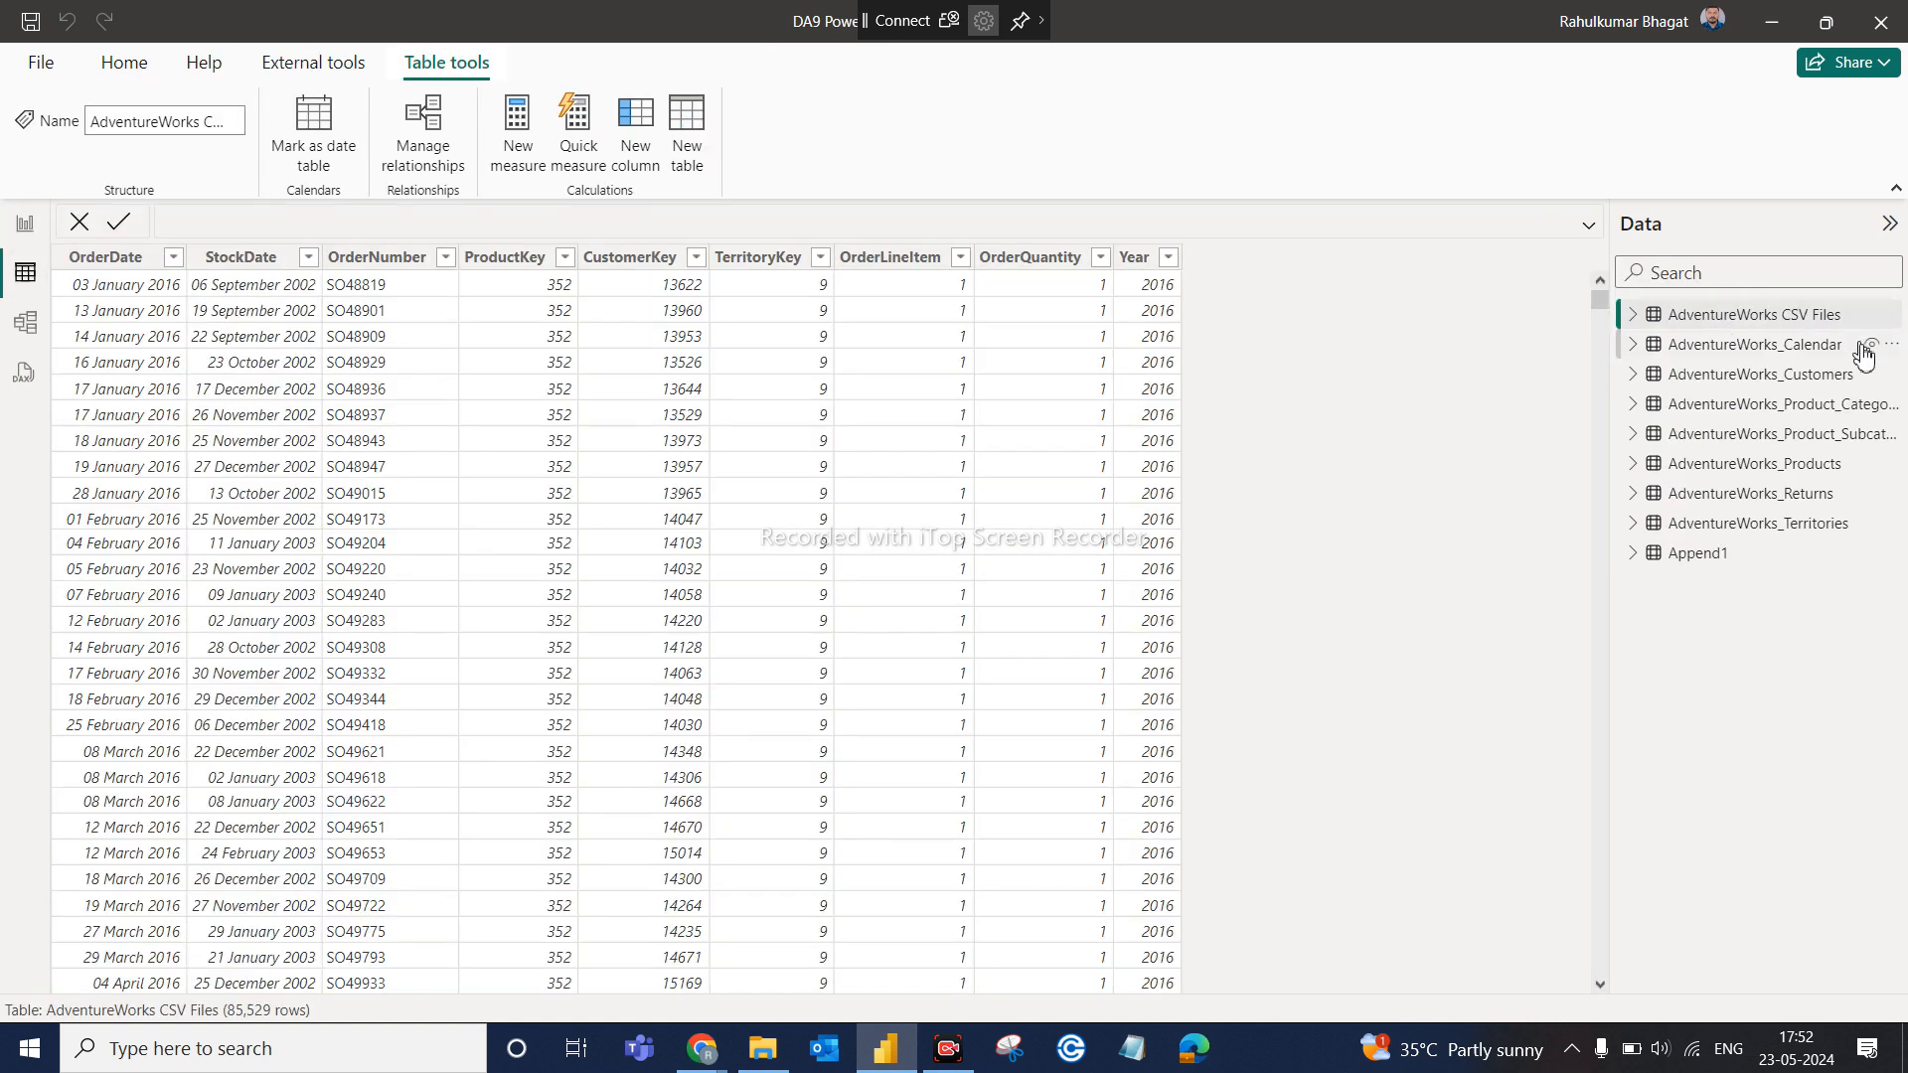
{"action": "left_click", "coordinate": [1739, 318]}
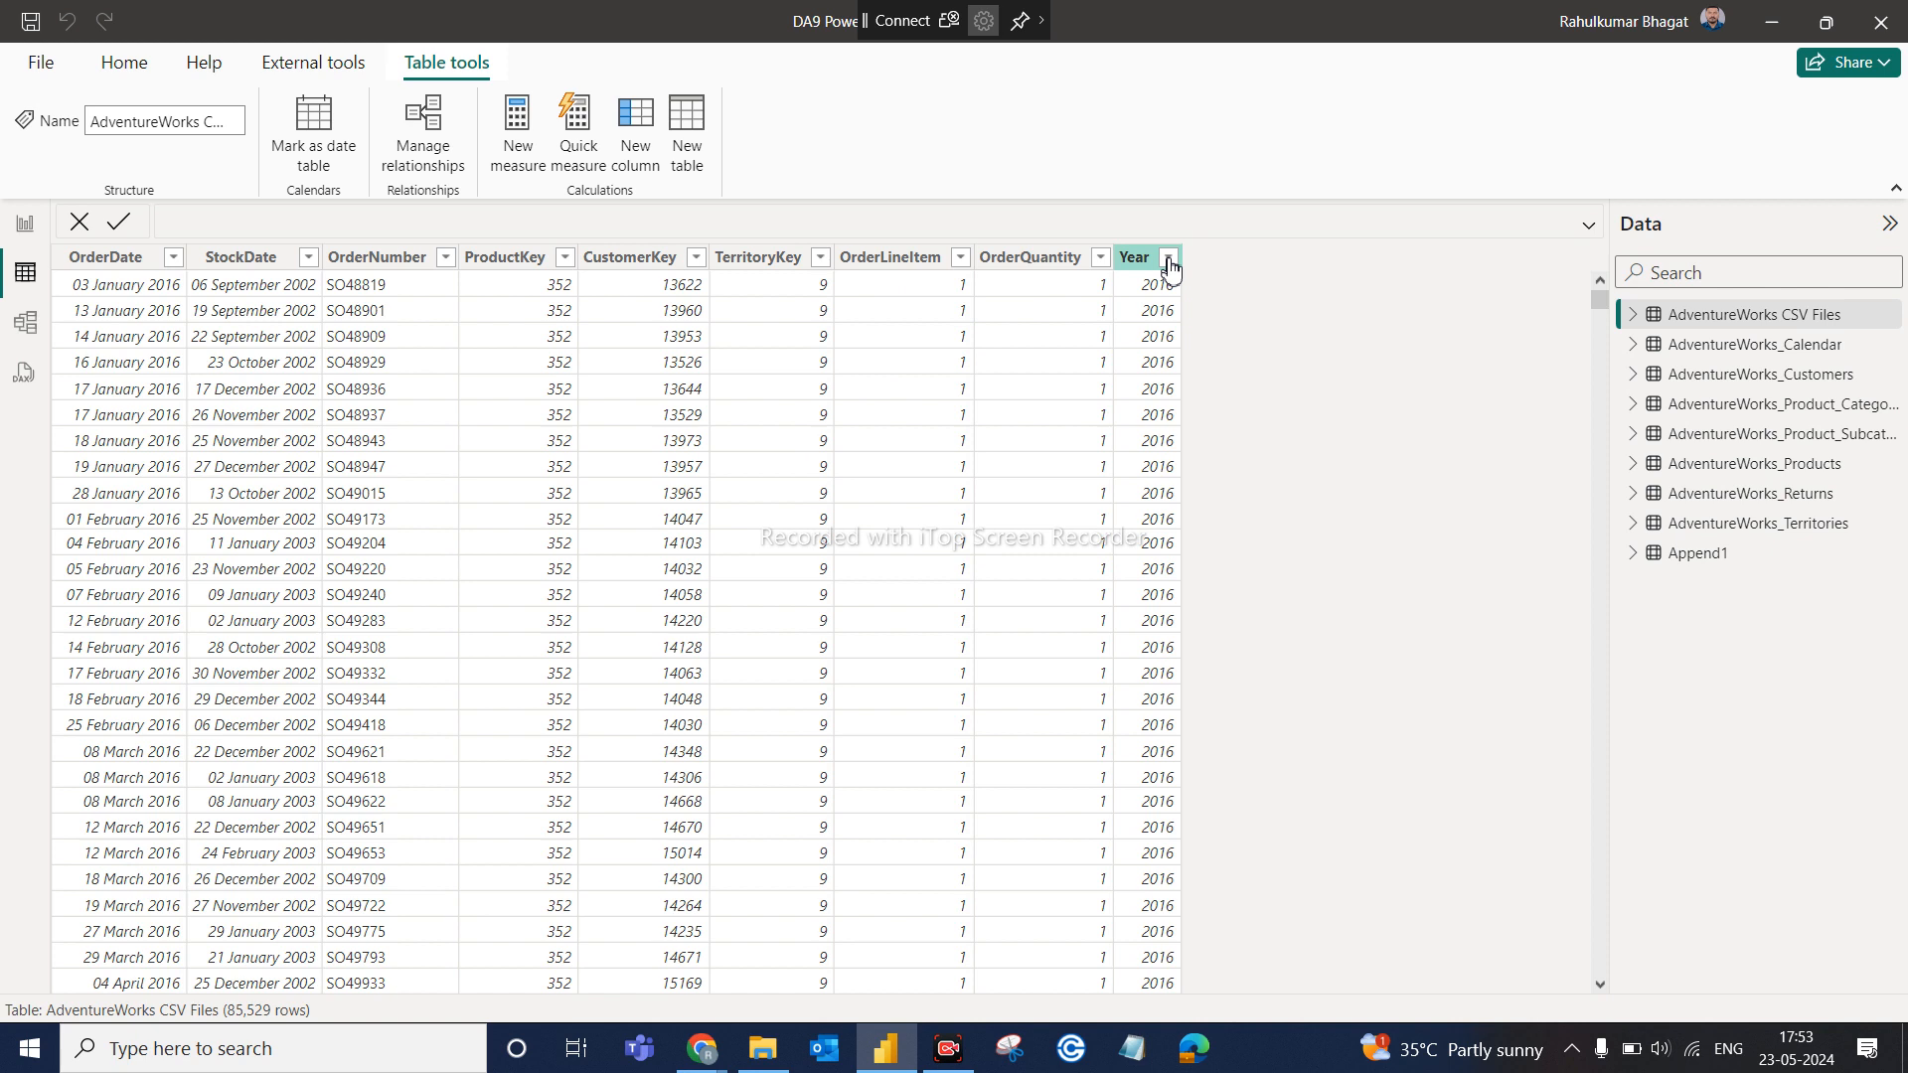
{"action": "left_click", "coordinate": [1169, 259]}
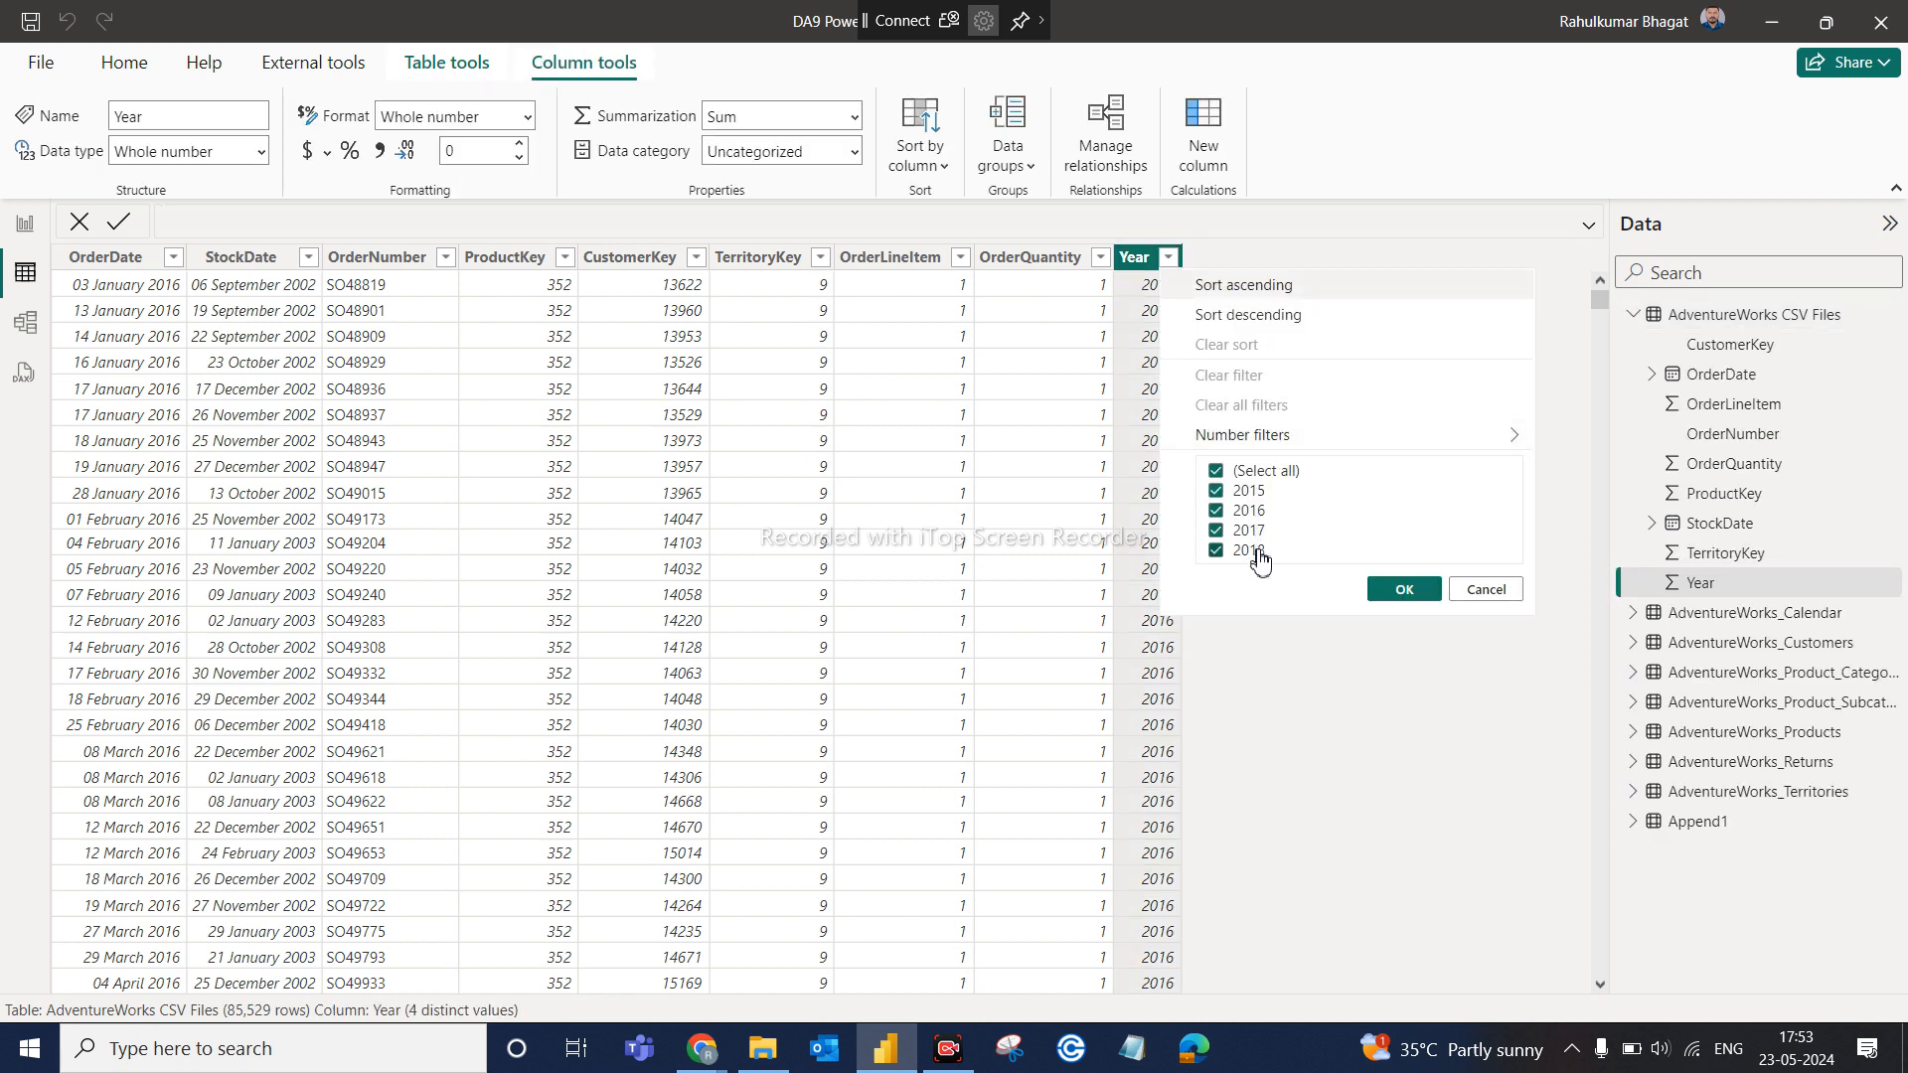
{"action": "left_click", "coordinate": [1488, 594]}
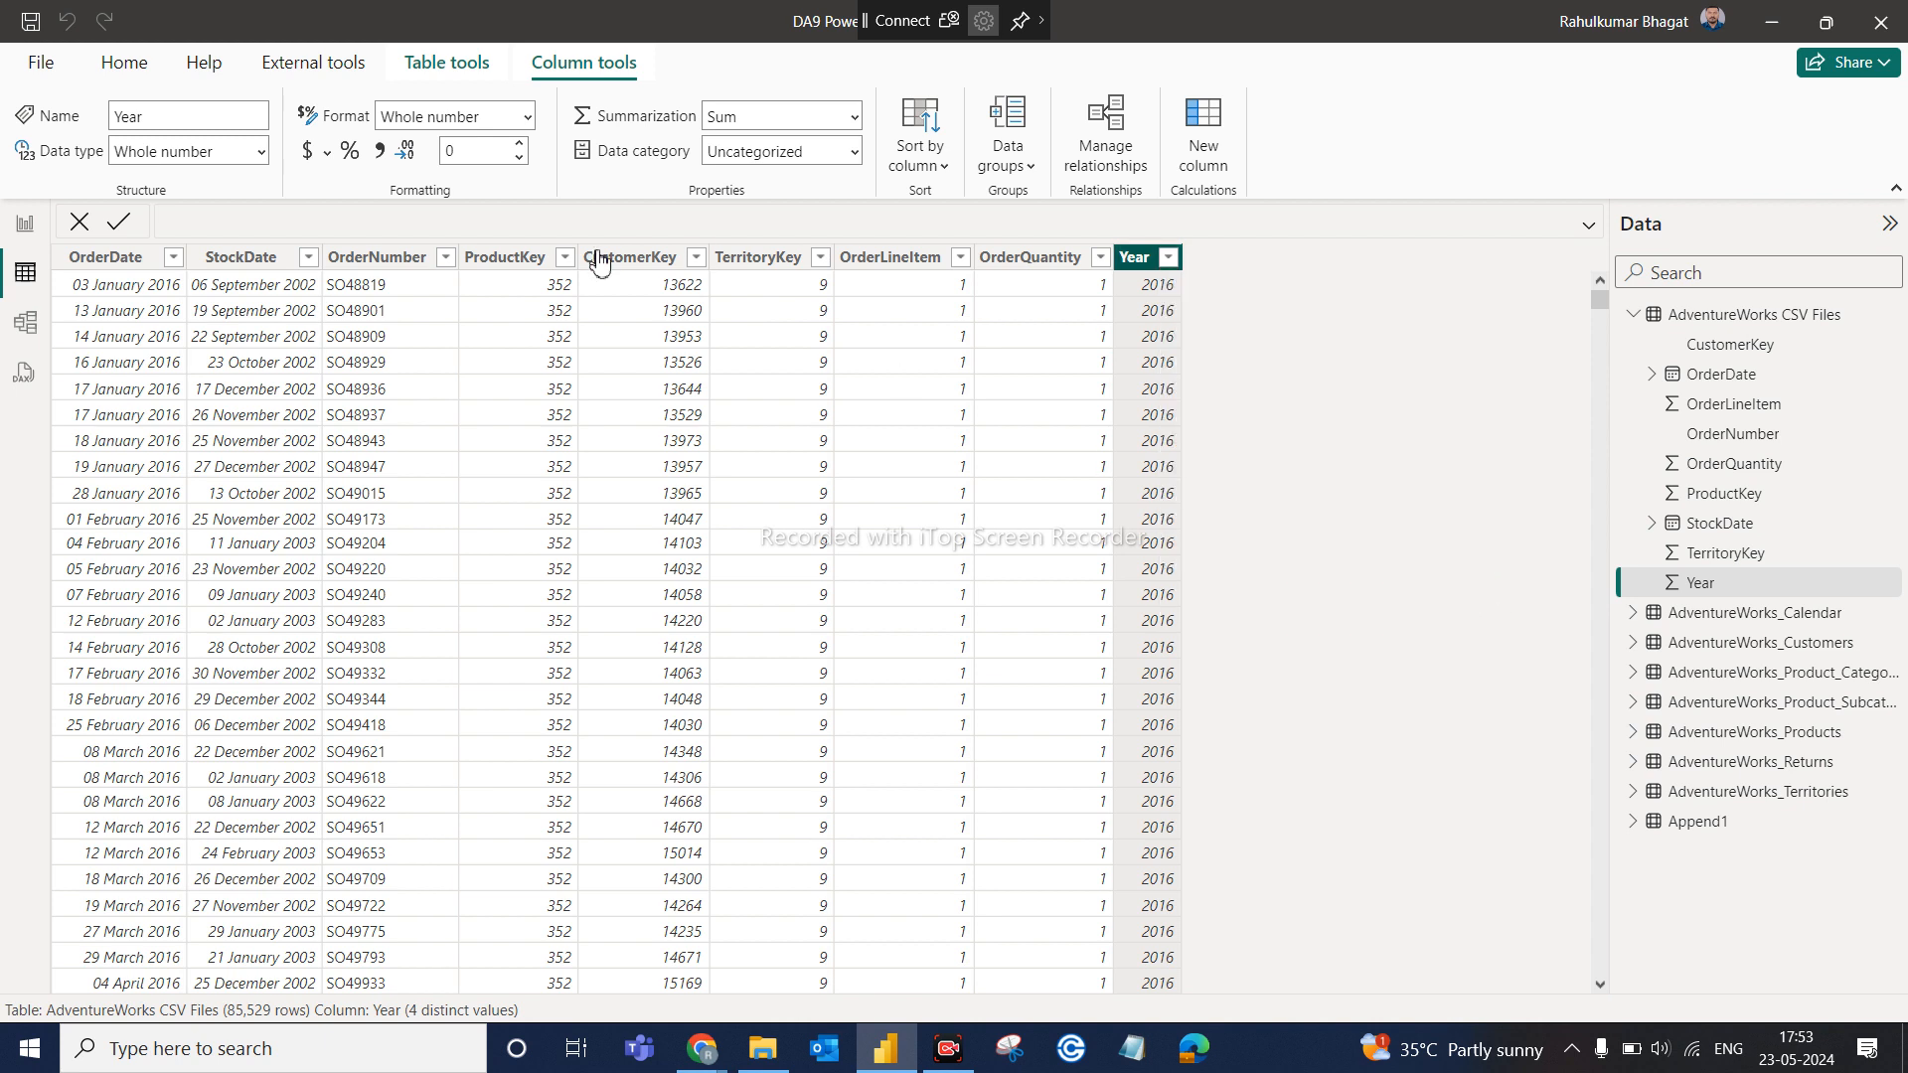
Refresh the model data and check the available Year filter values of the AdventureWorks CSV Files table again
{"action": "left_click", "coordinate": [126, 63]}
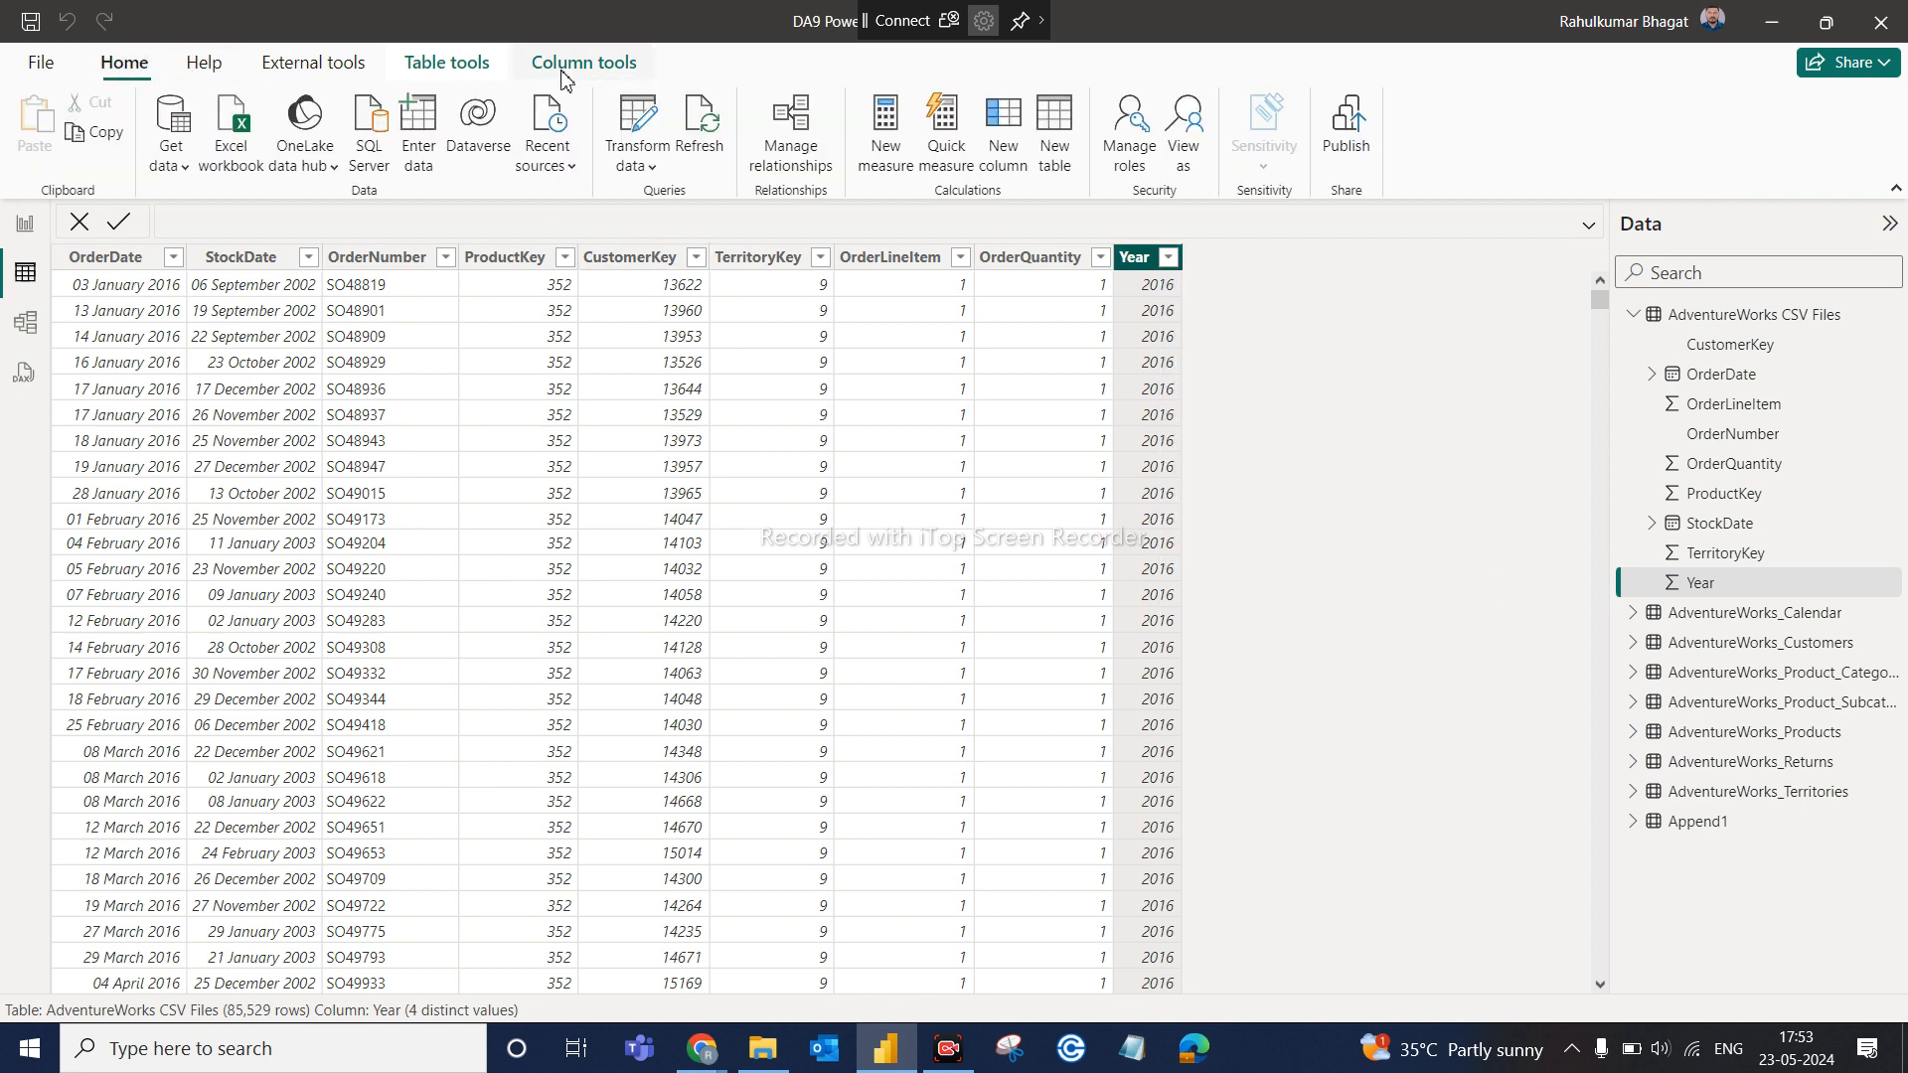
{"action": "left_click", "coordinate": [702, 128]}
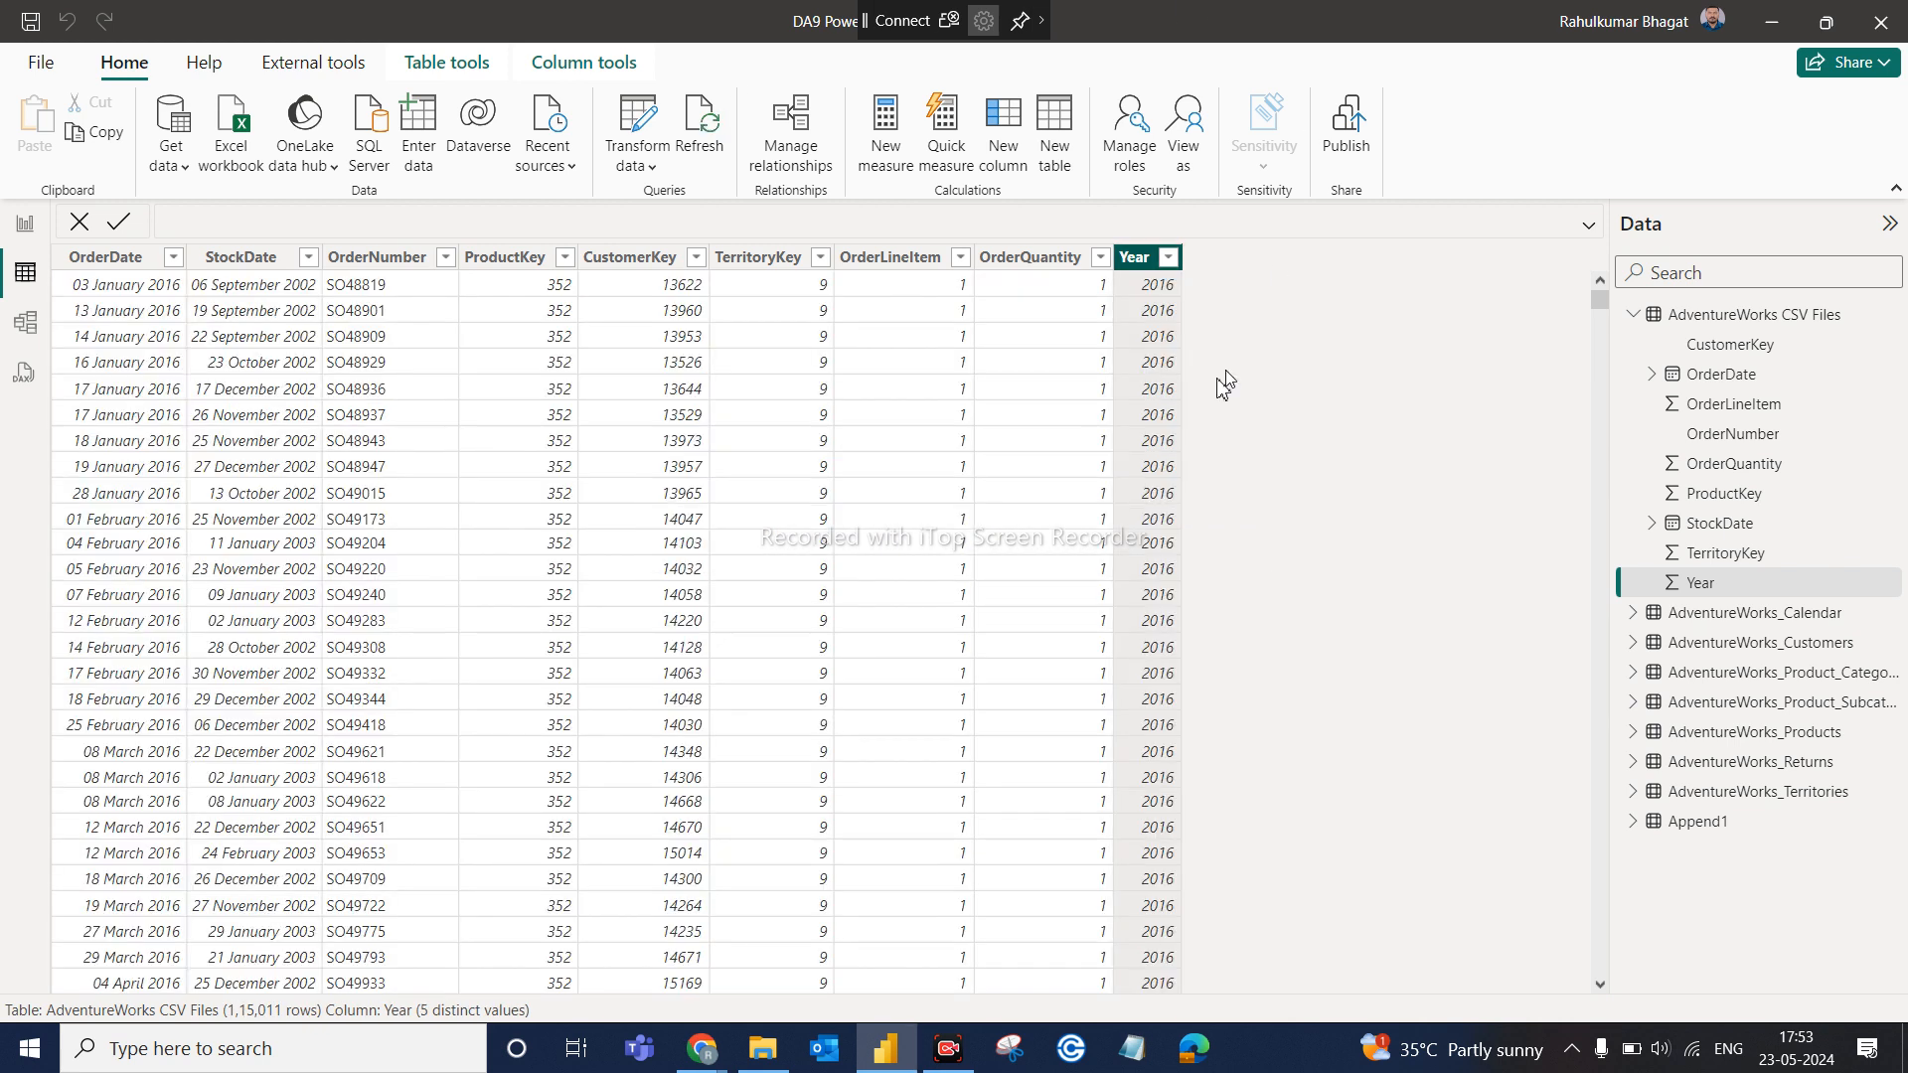
{"action": "left_click", "coordinate": [1169, 258]}
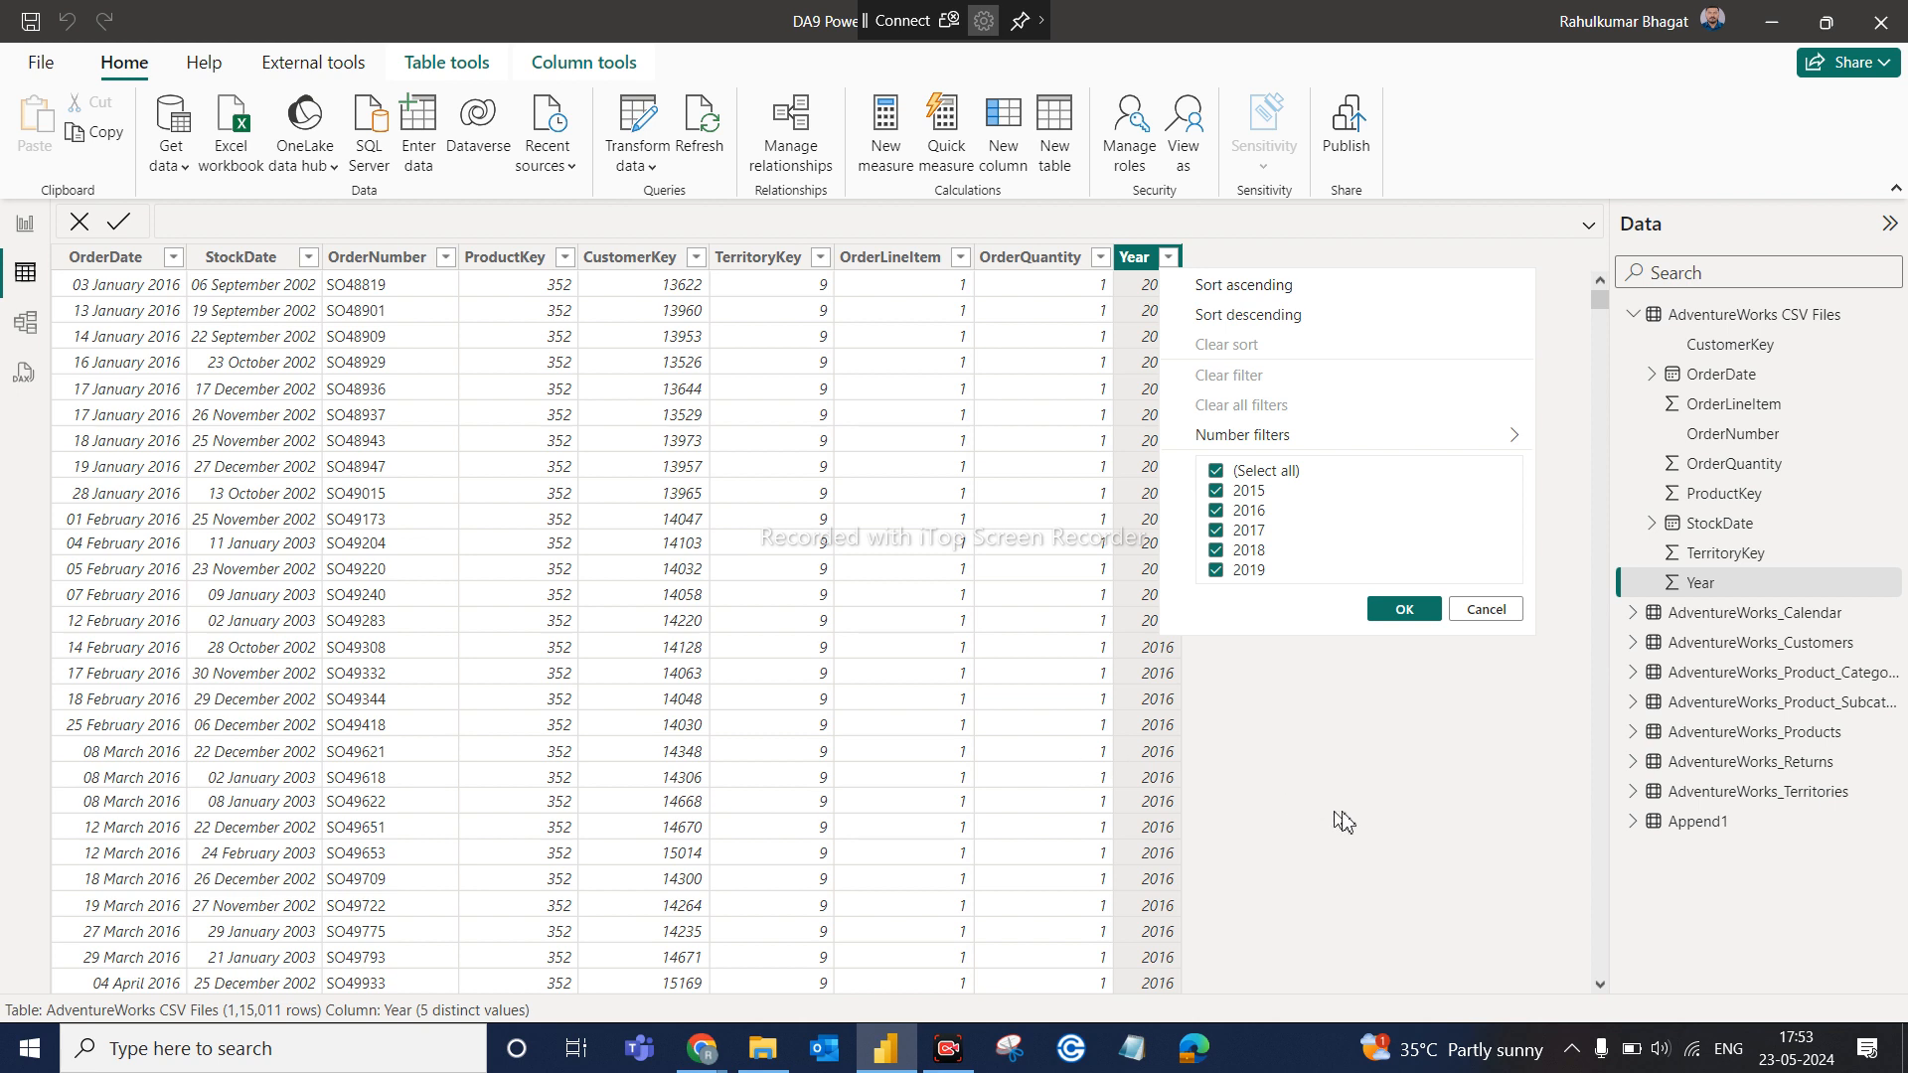
Dismiss the Year filter without changes and return to the report view with the Append1 table selected
{"action": "left_click", "coordinate": [1486, 610]}
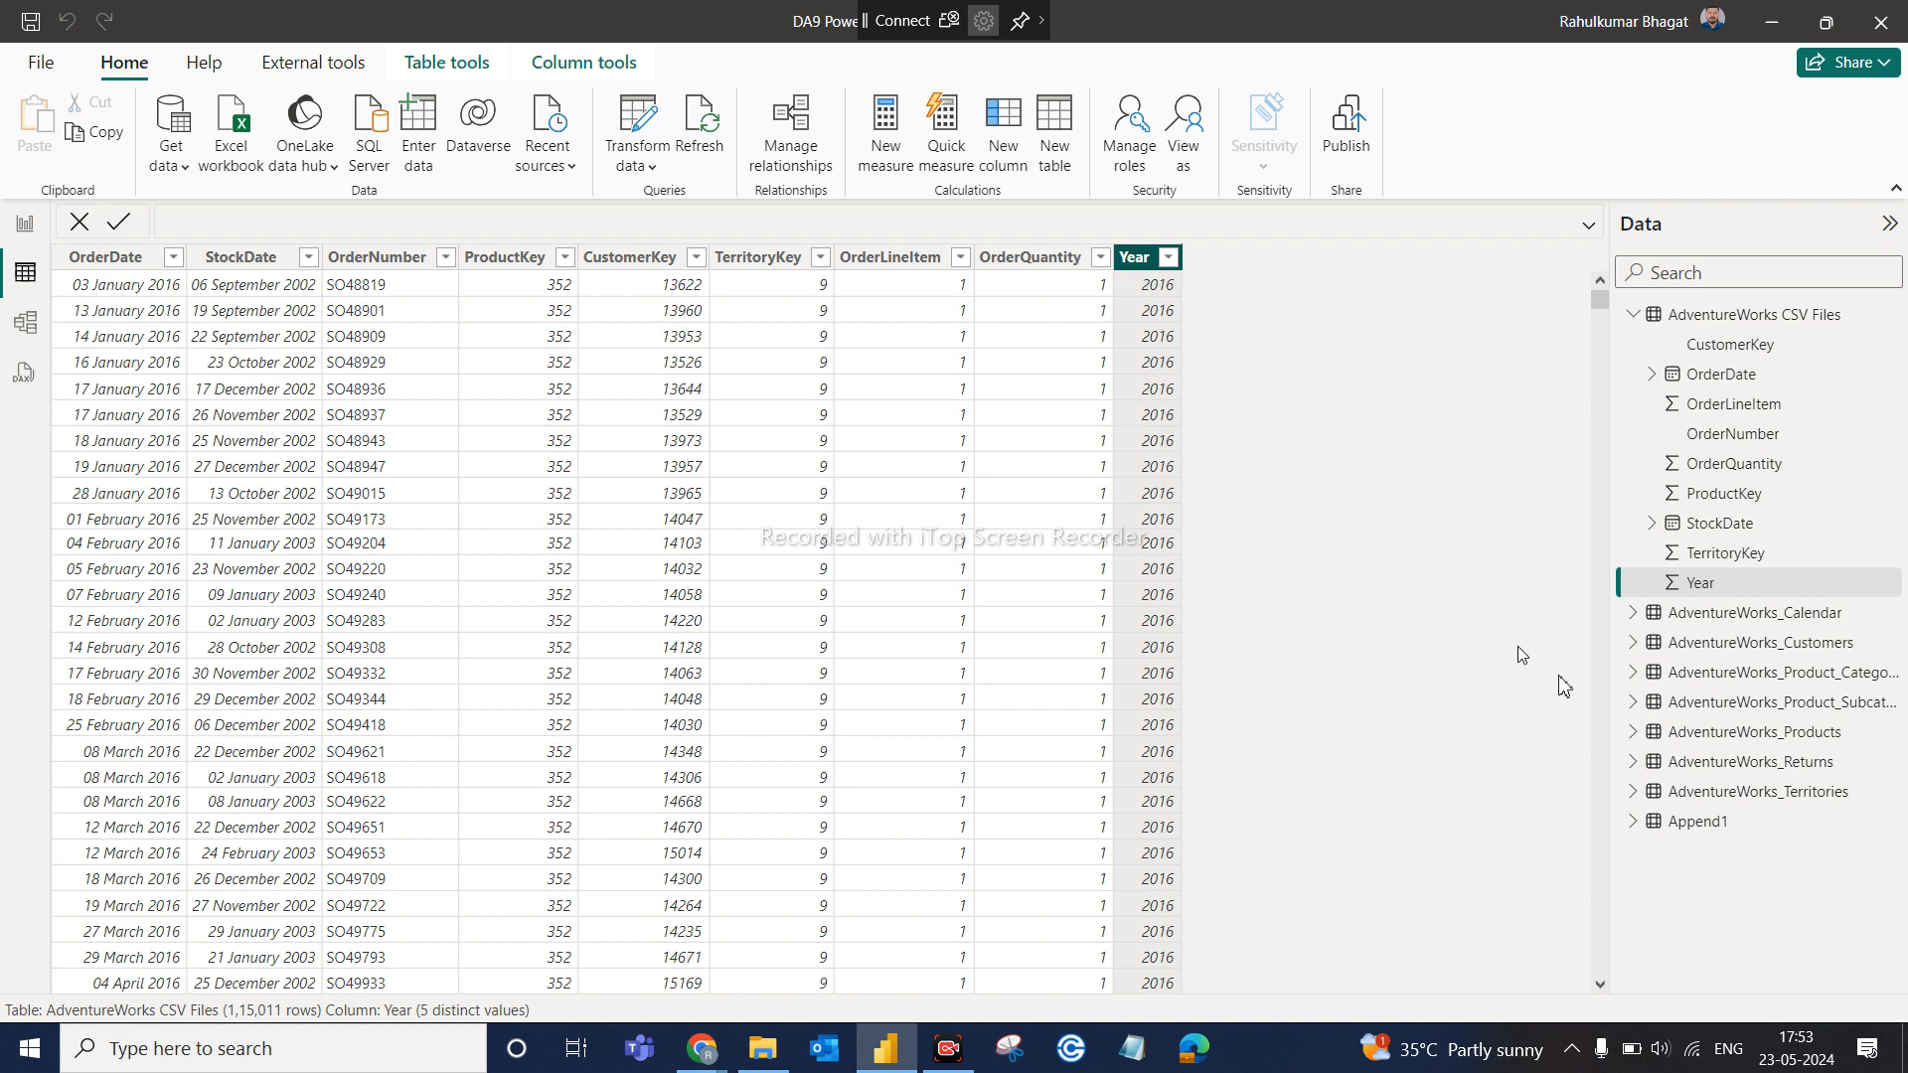
{"action": "left_click", "coordinate": [1634, 316]}
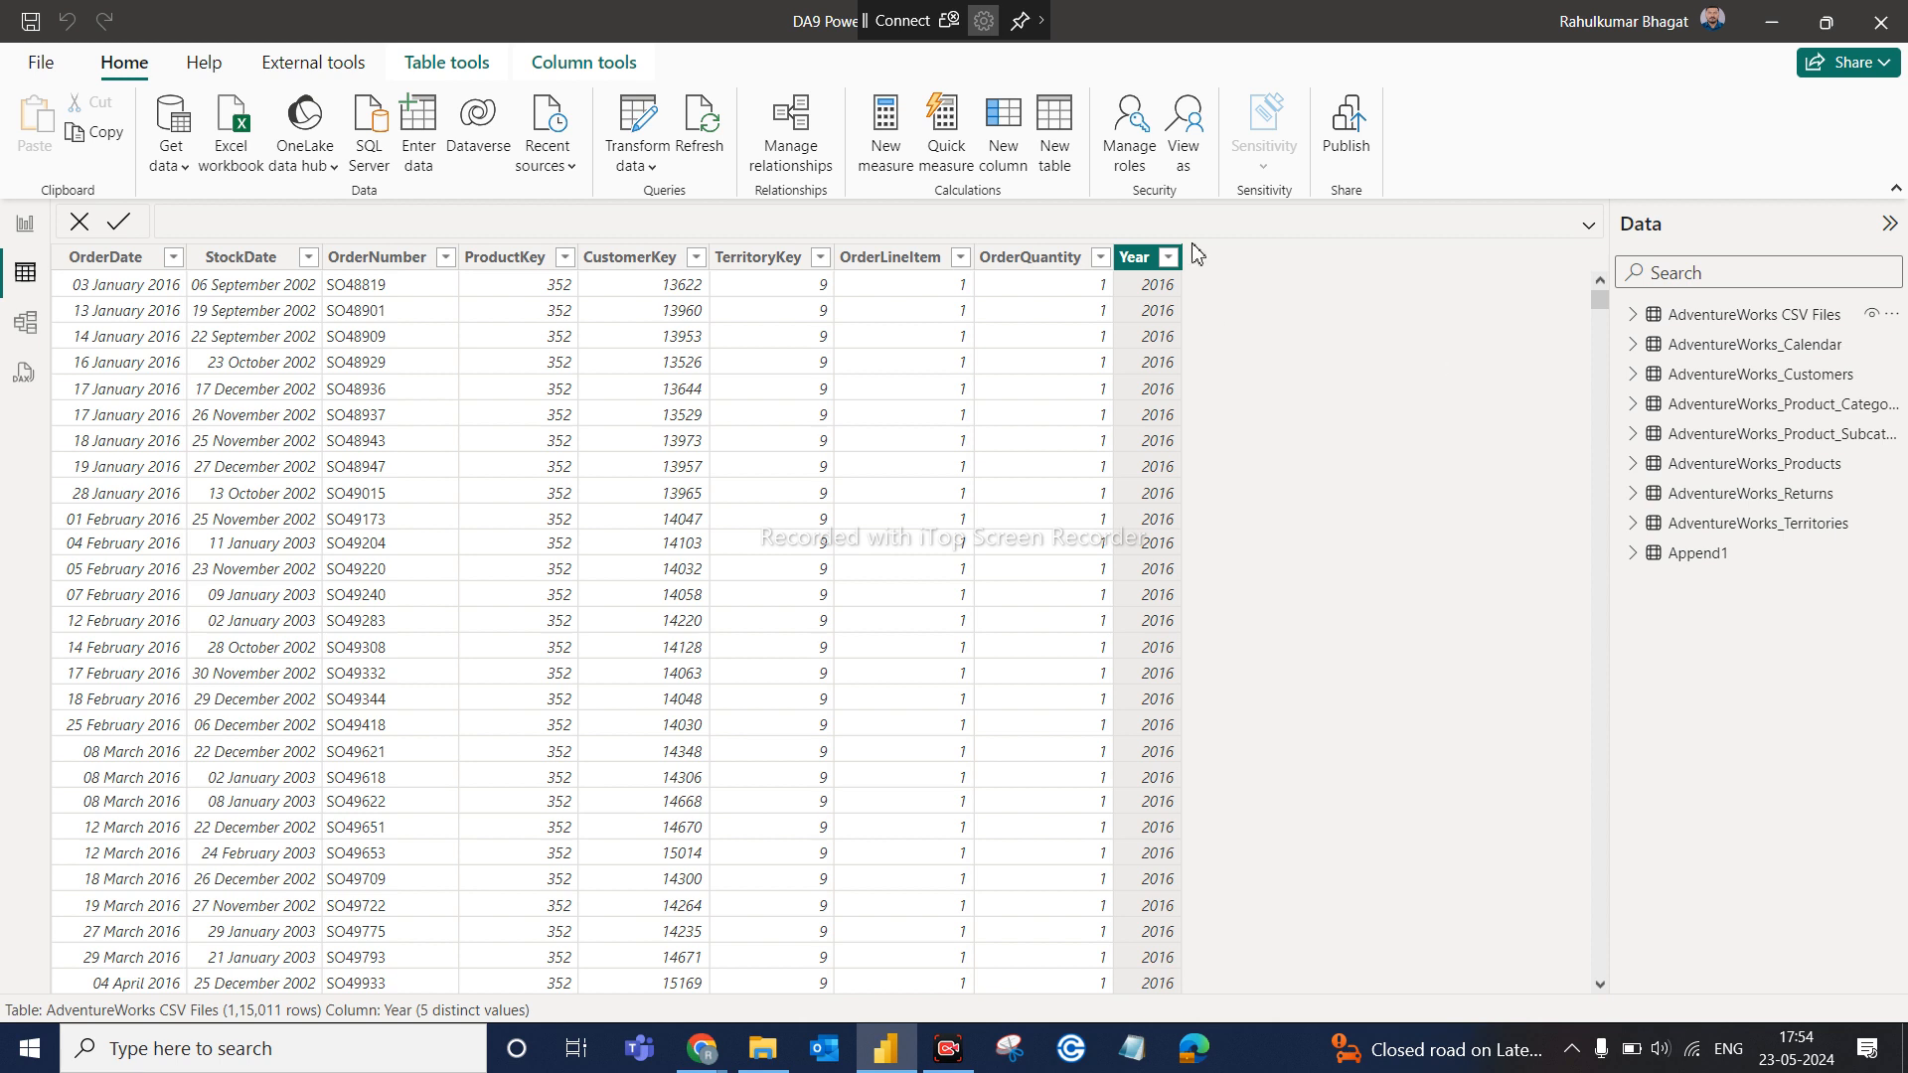
{"action": "left_click", "coordinate": [24, 222]}
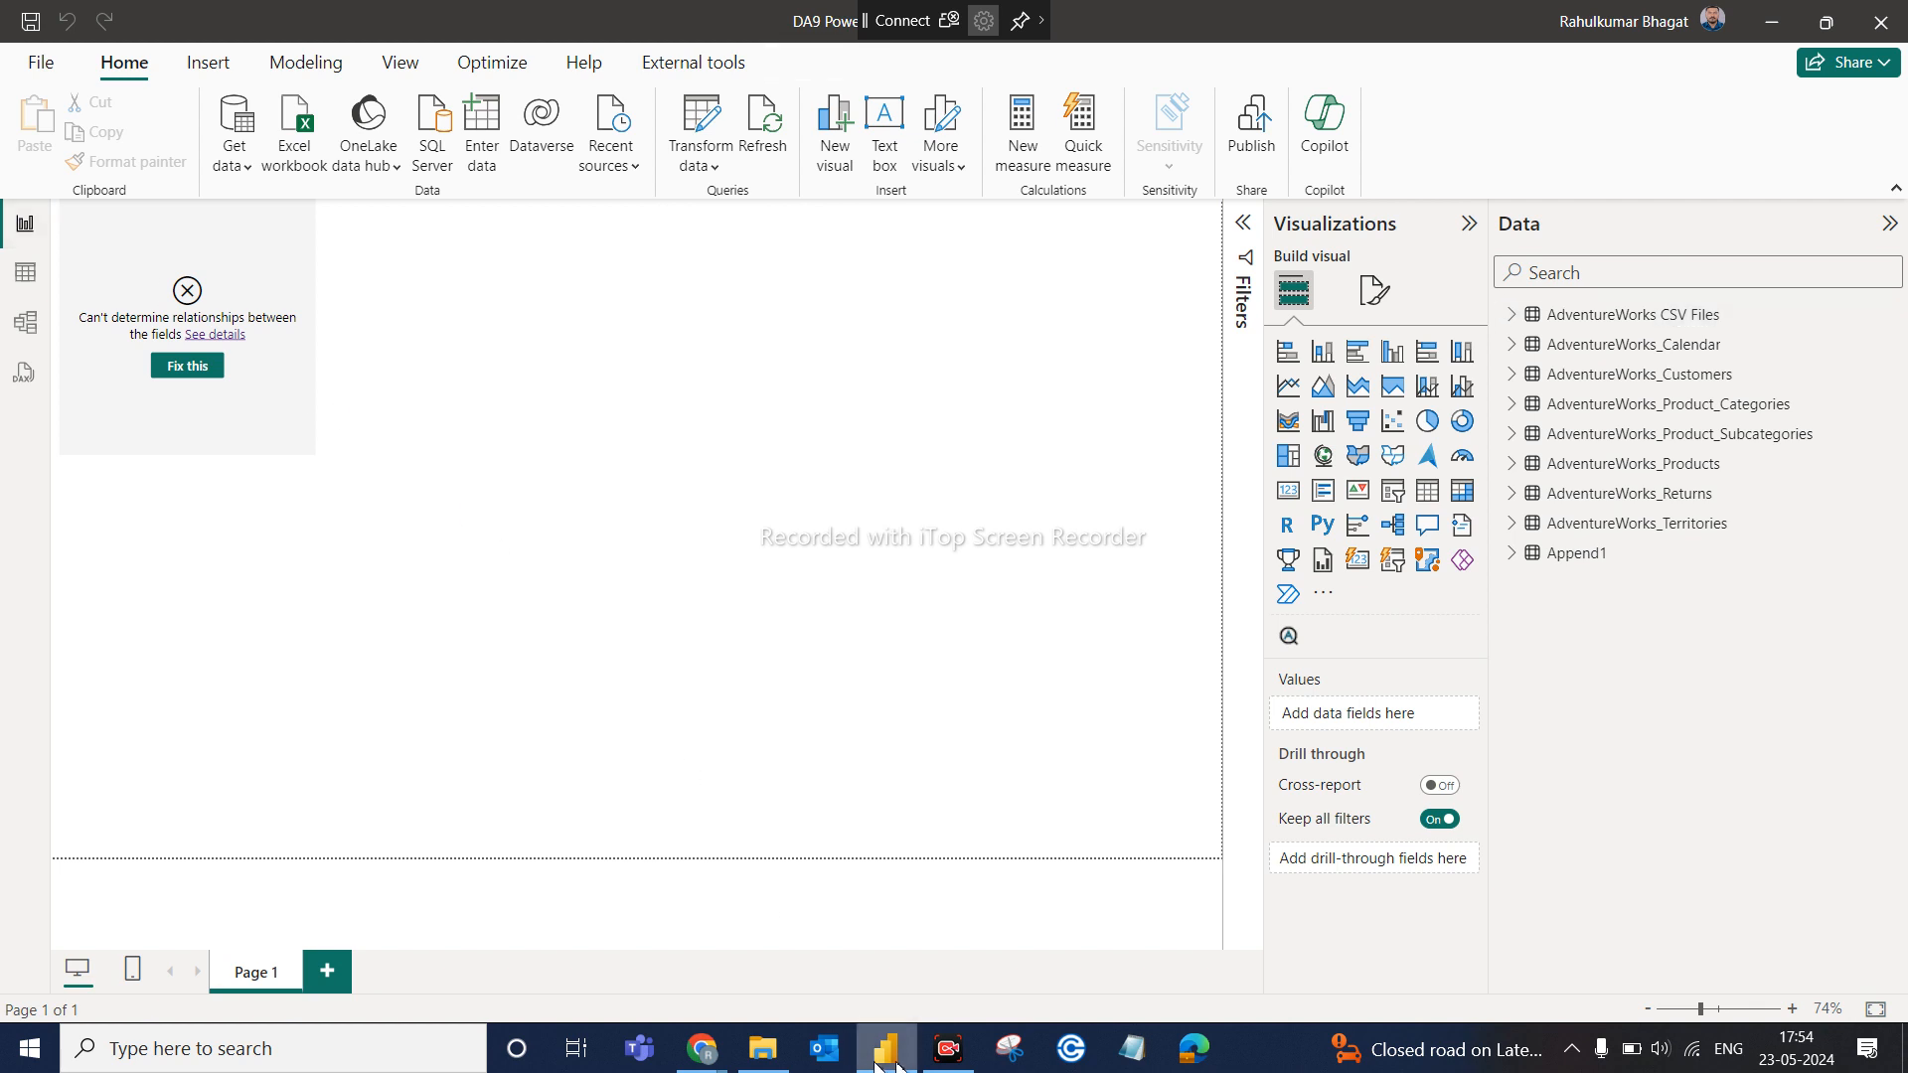
{"action": "mouse_move", "coordinate": [884, 1051]}
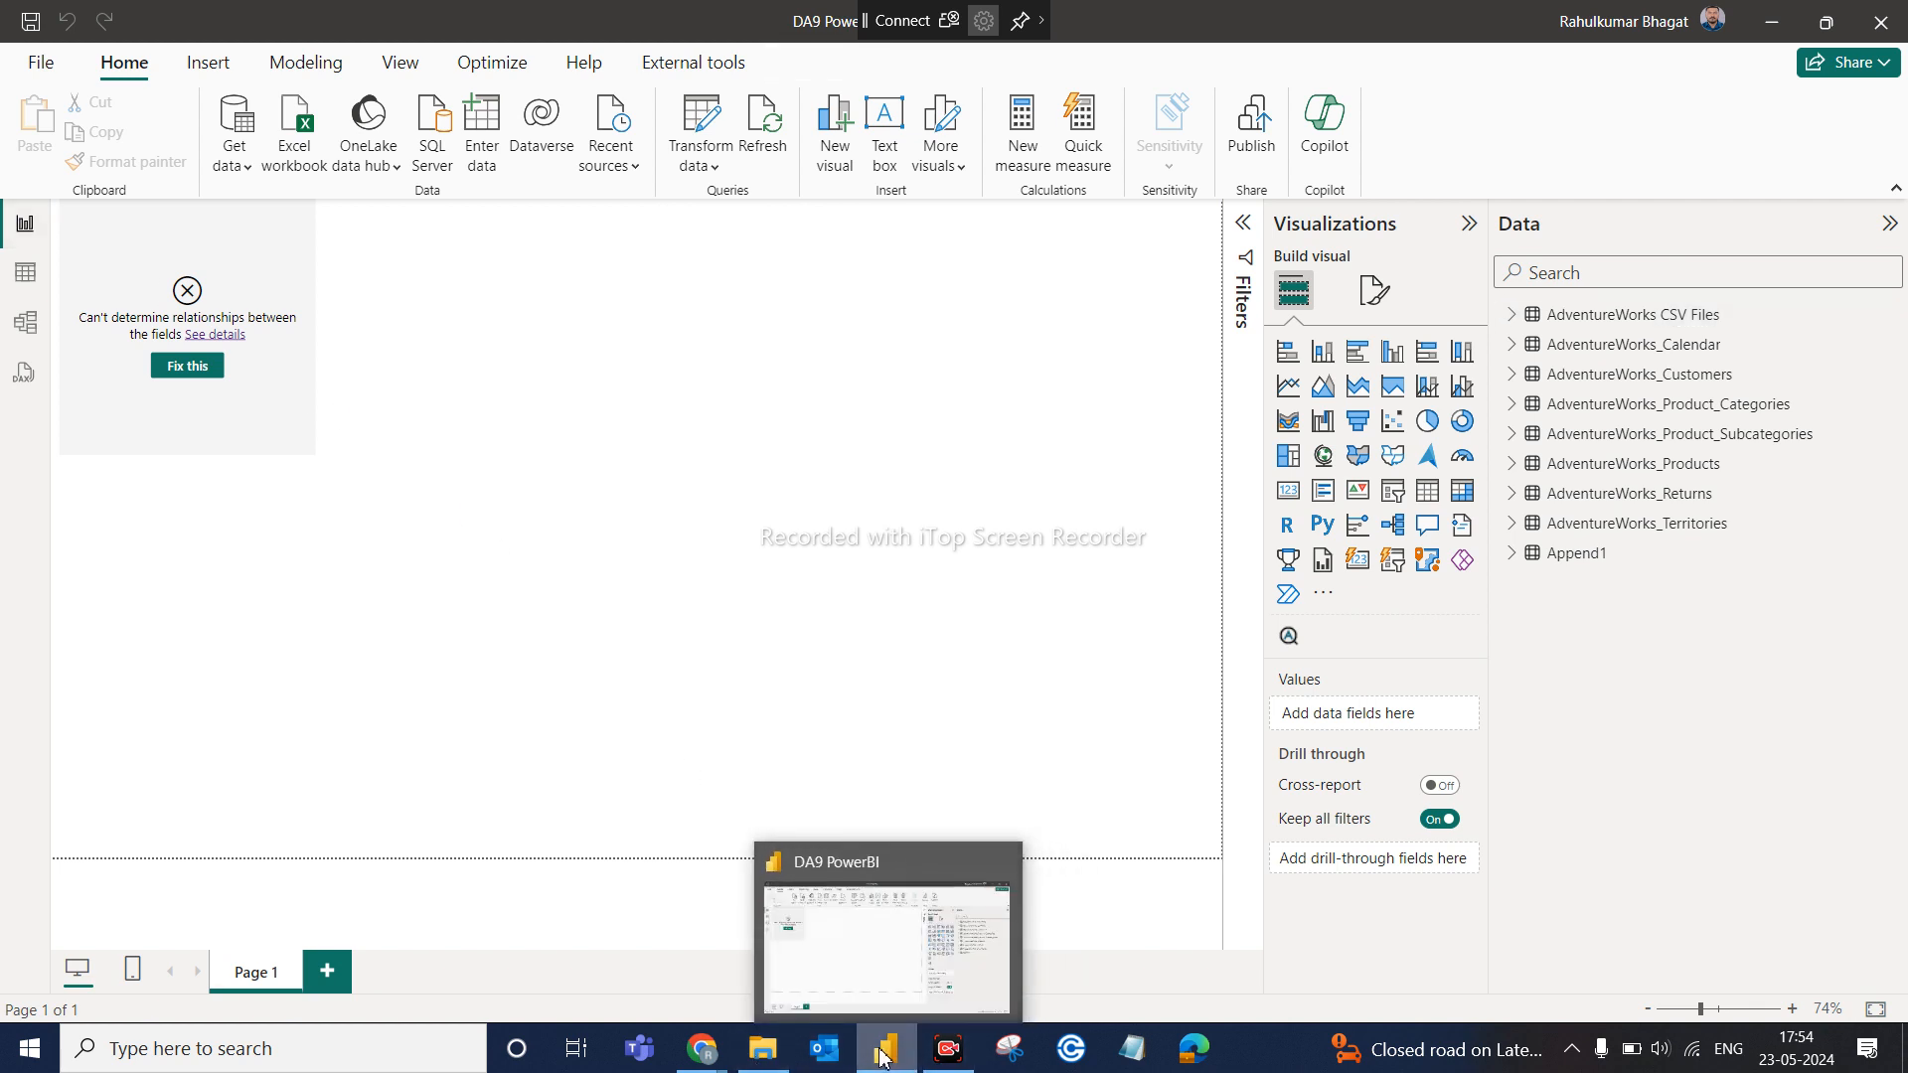
{"action": "left_click", "coordinate": [893, 997]}
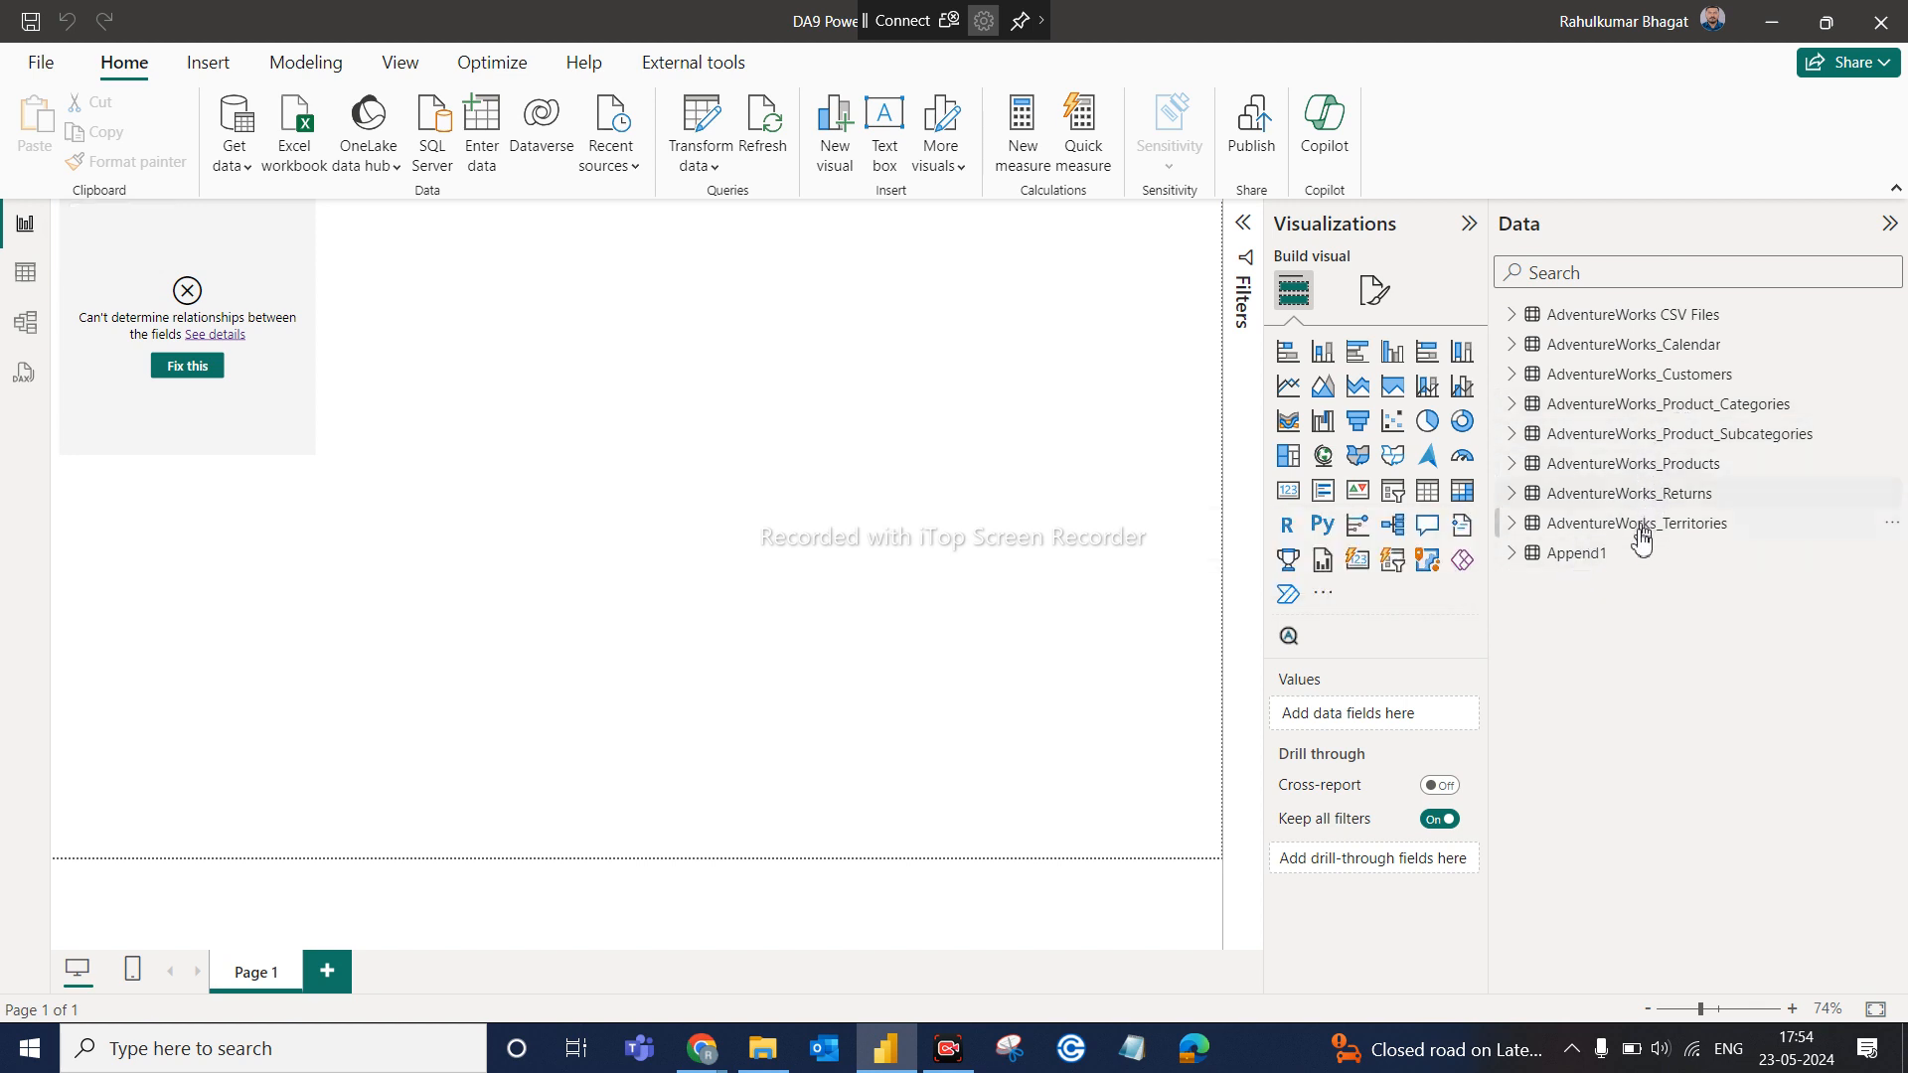
{"action": "left_click", "coordinate": [1595, 564]}
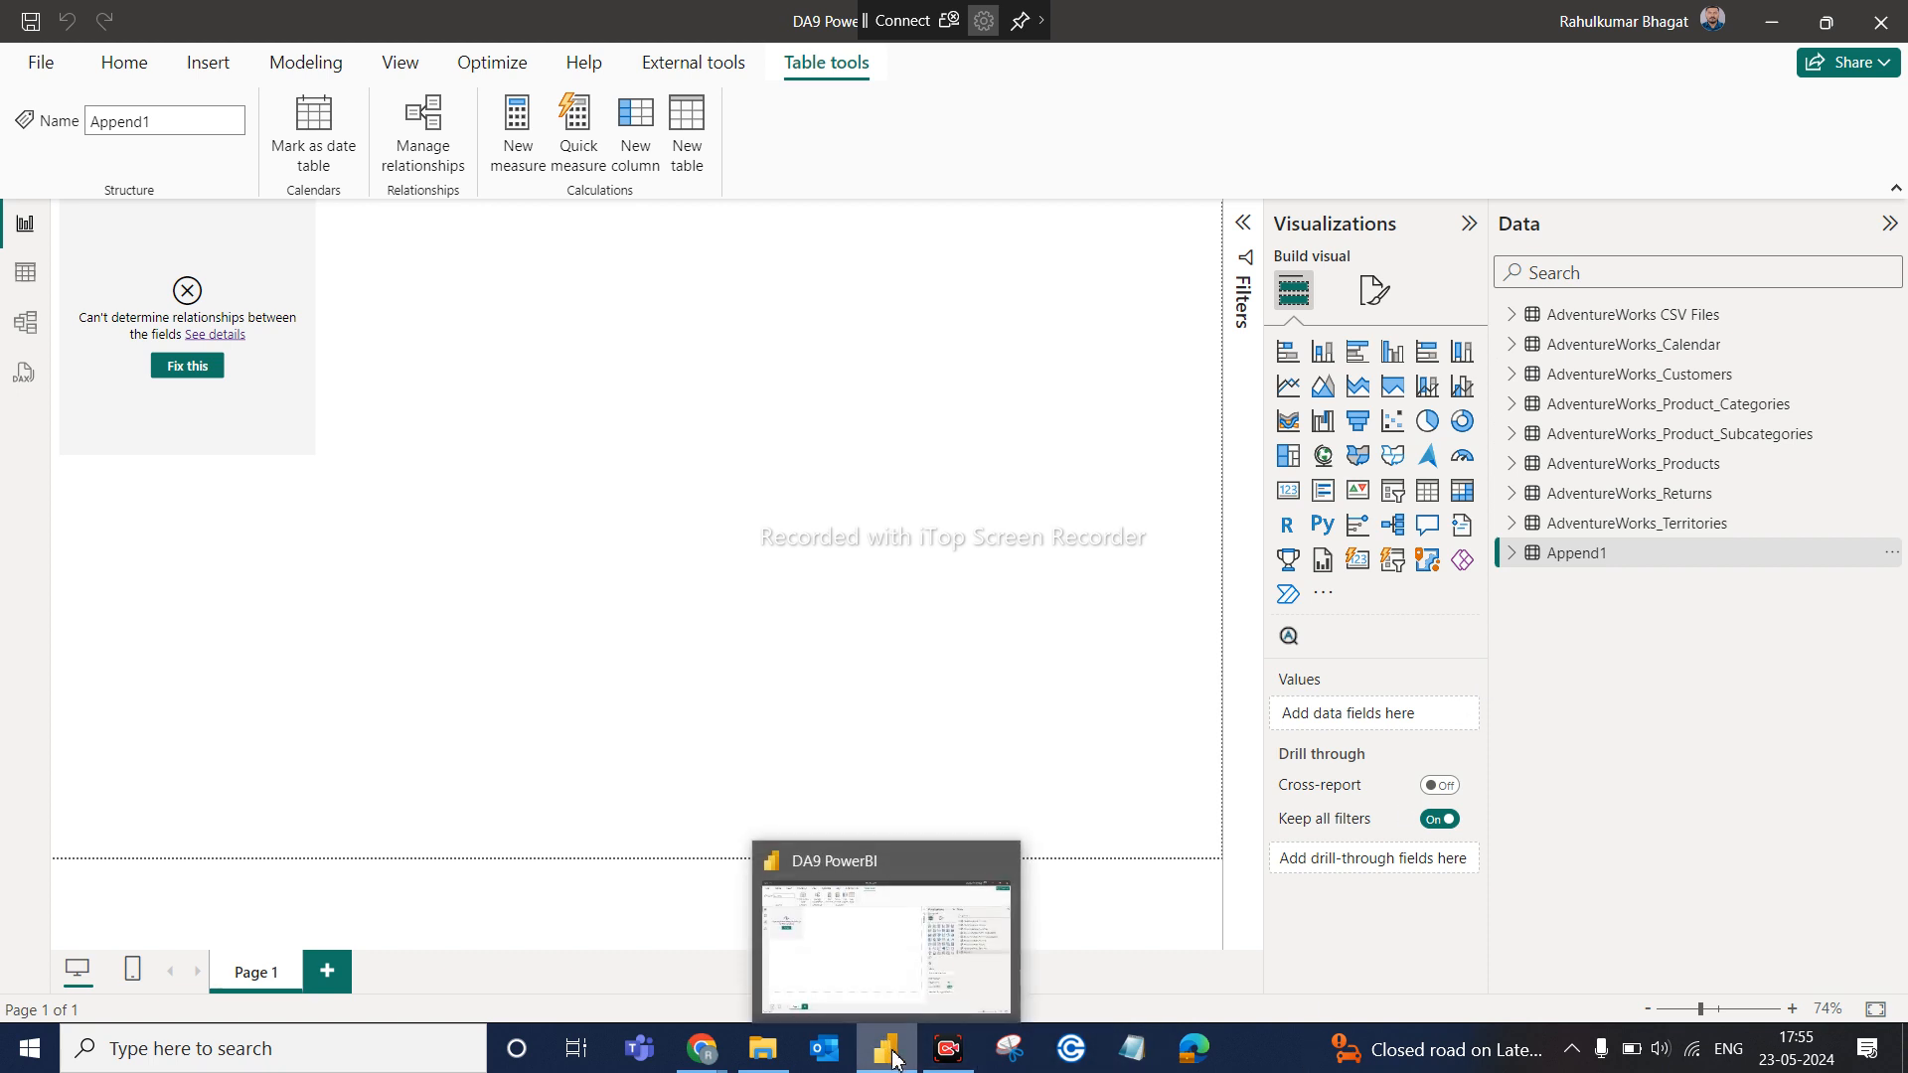
Open the Power Query Editor and display the AdventureWorks CSV Files query
{"action": "left_click", "coordinate": [127, 72]}
{"action": "left_click", "coordinate": [713, 166]}
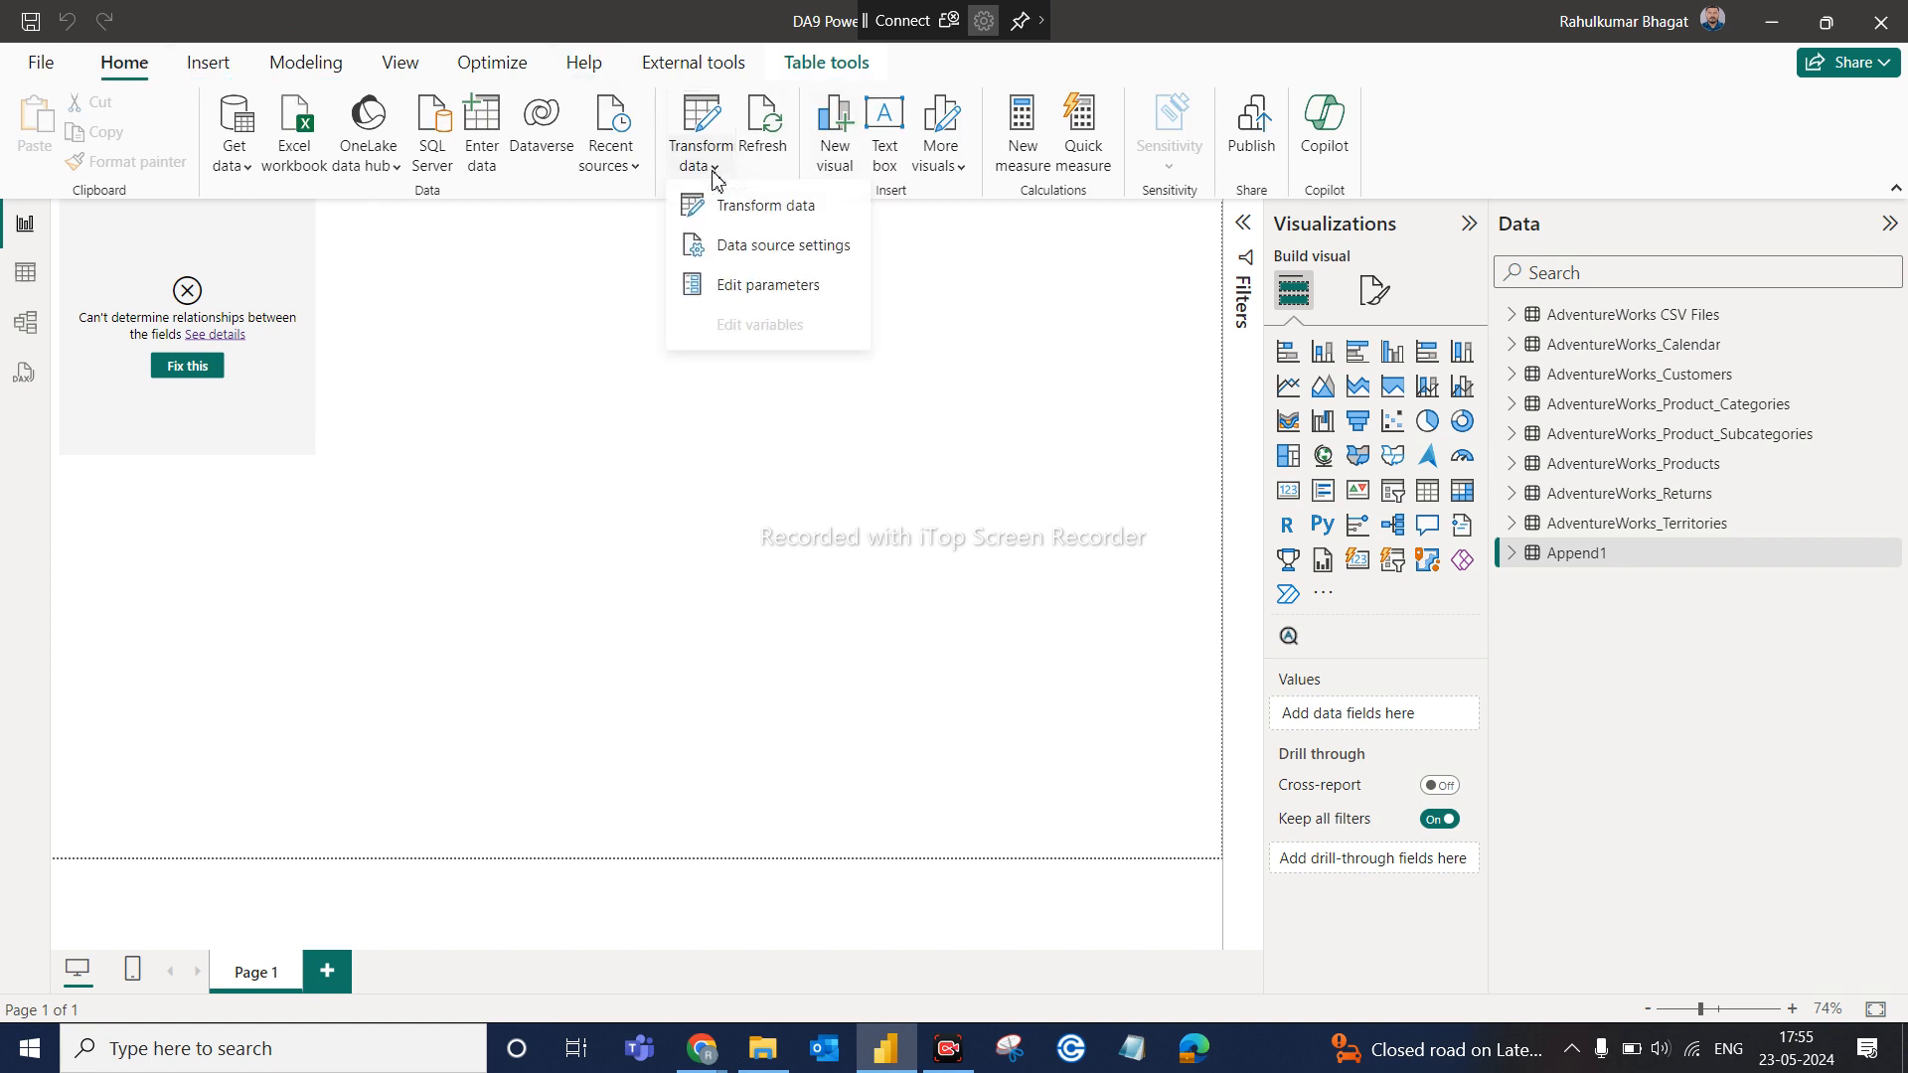
{"action": "left_click", "coordinate": [753, 211]}
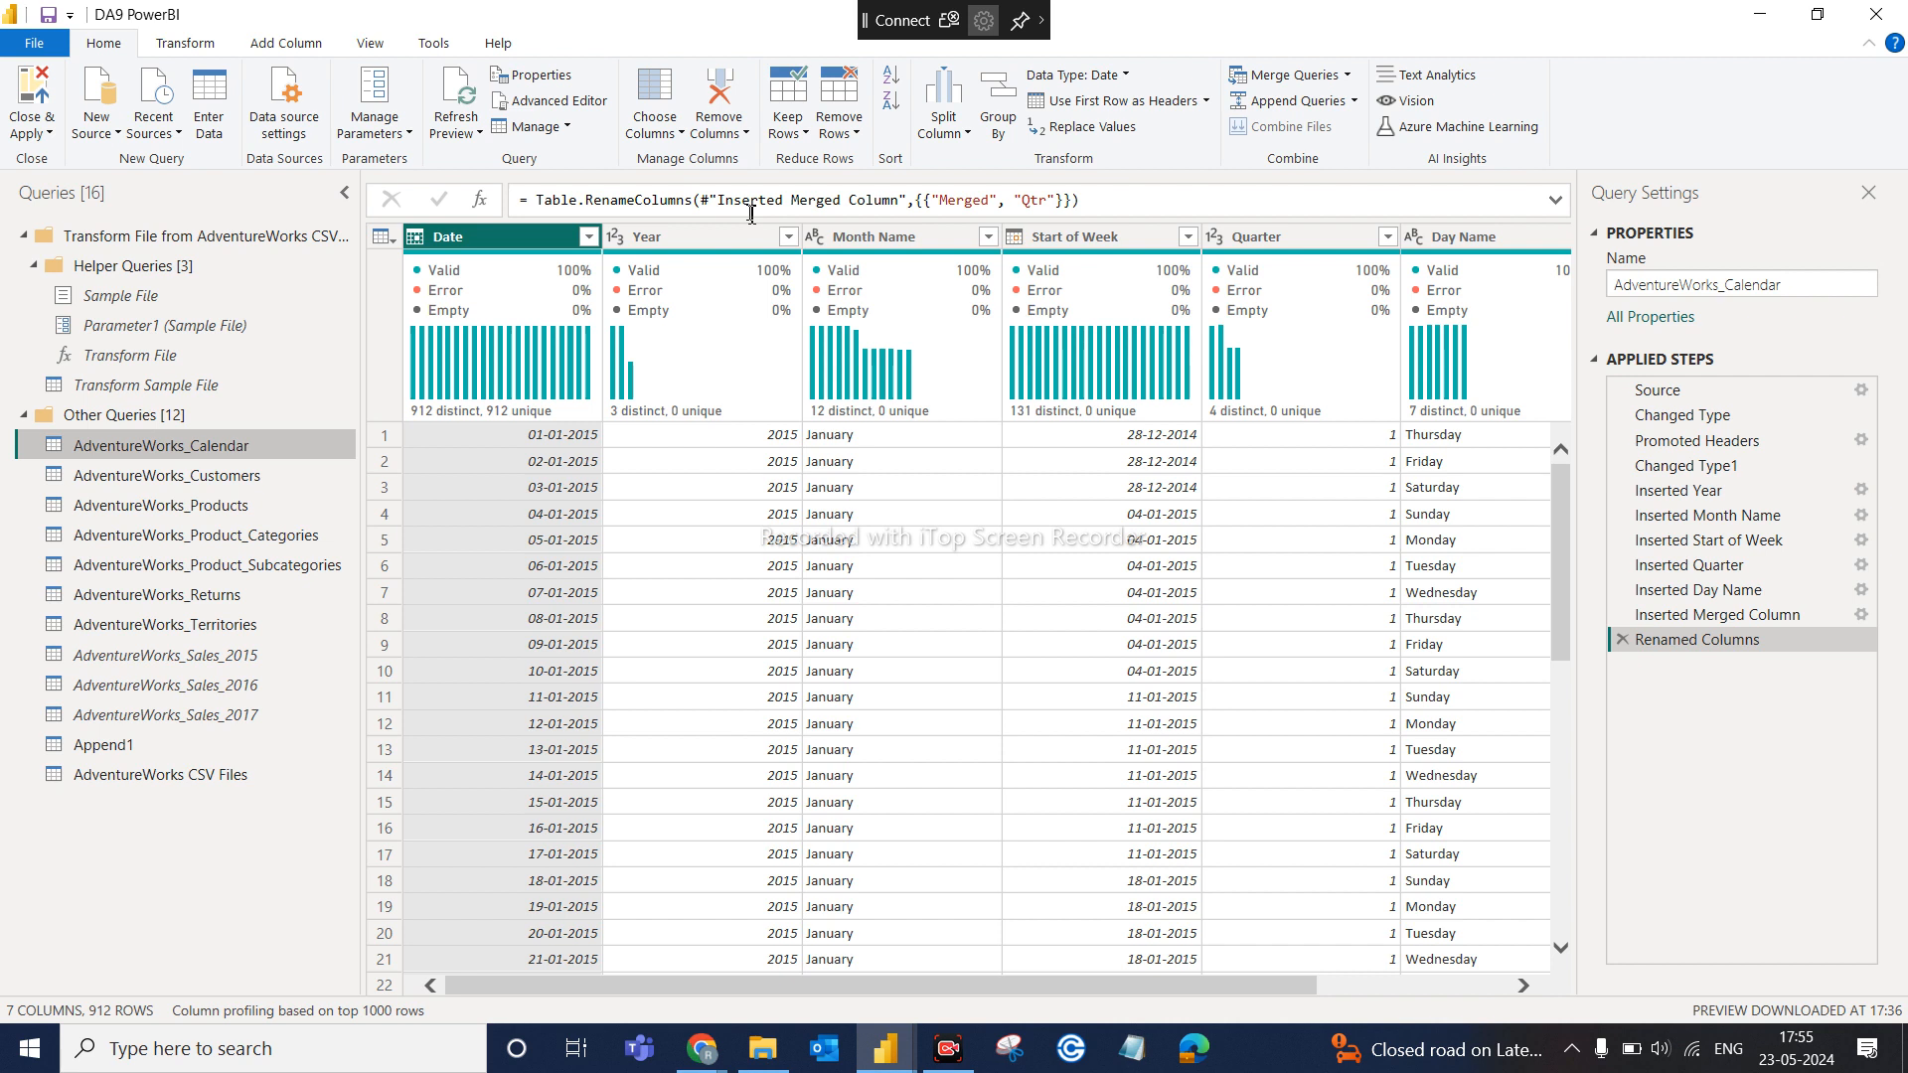
{"action": "left_click", "coordinate": [175, 777]}
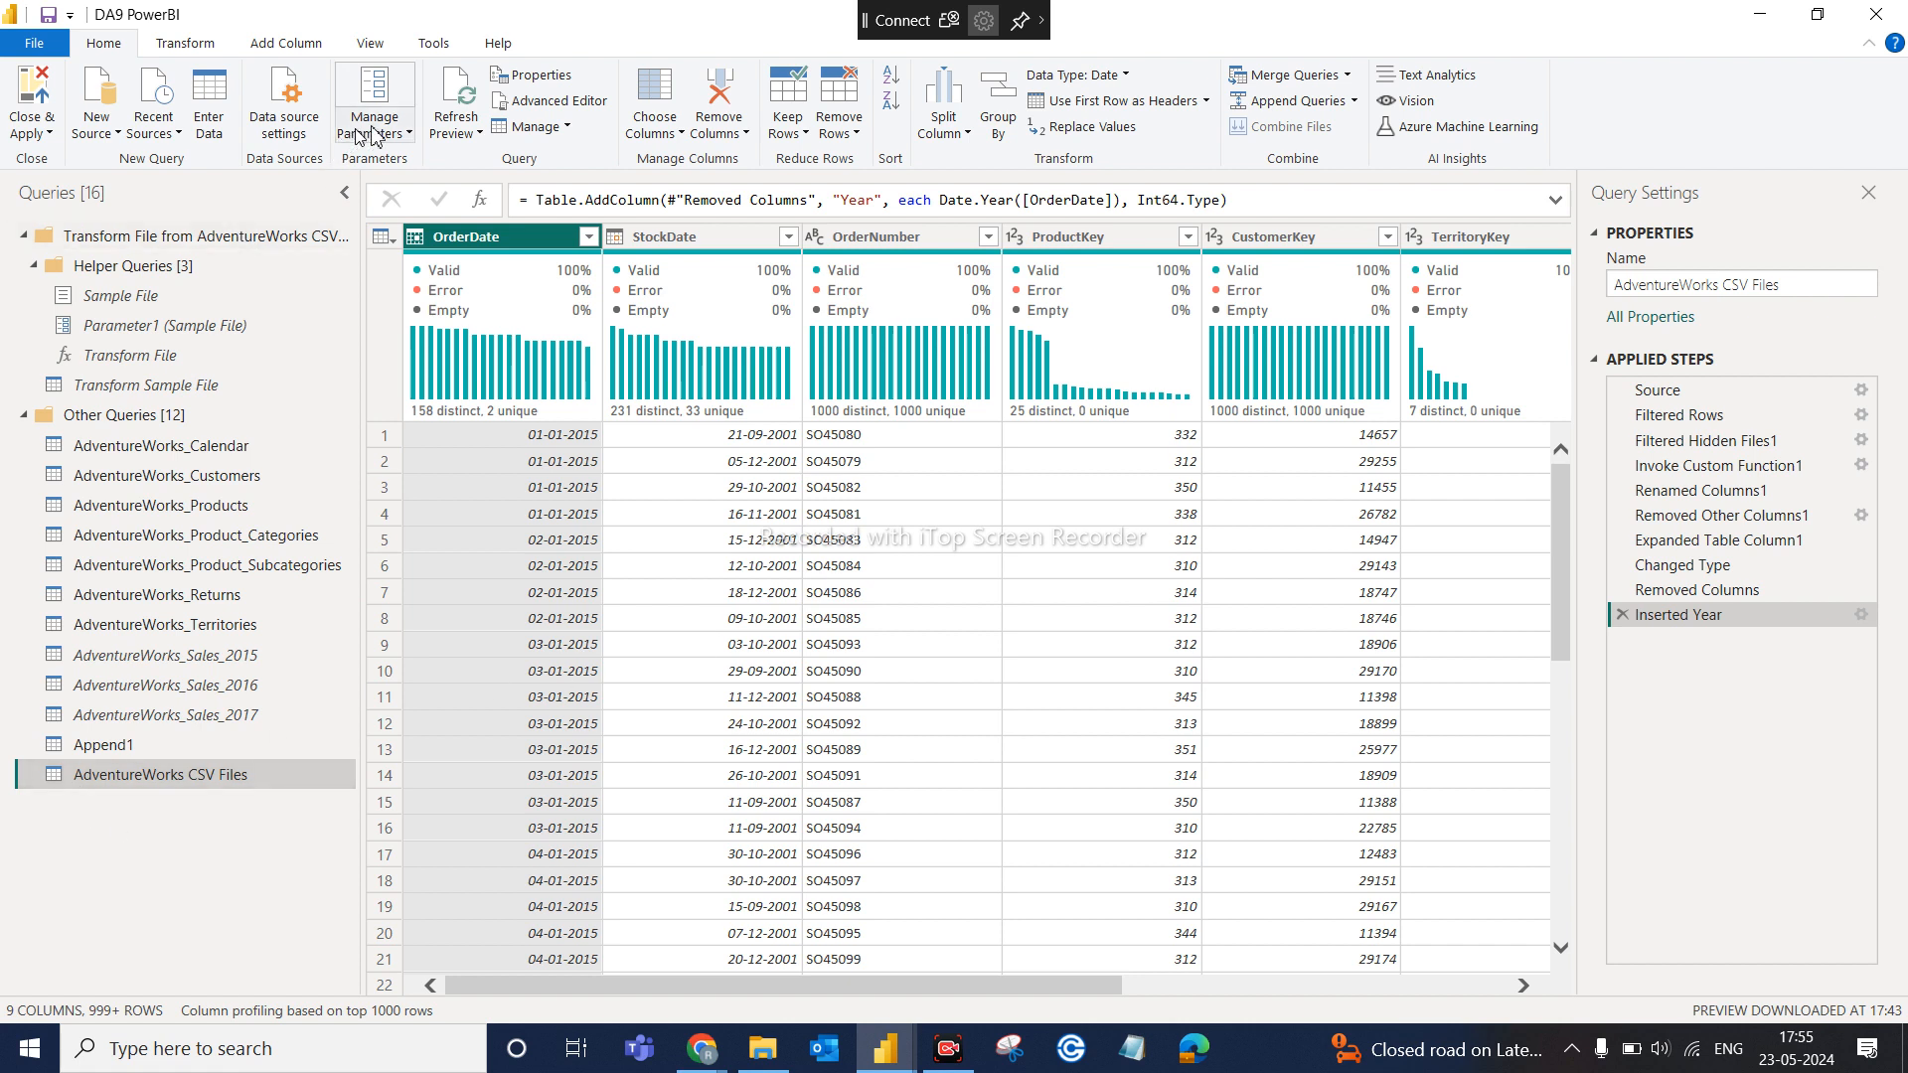
Start a new data source connection of type Folder from the Power Query Editor
{"action": "left_click", "coordinate": [119, 133]}
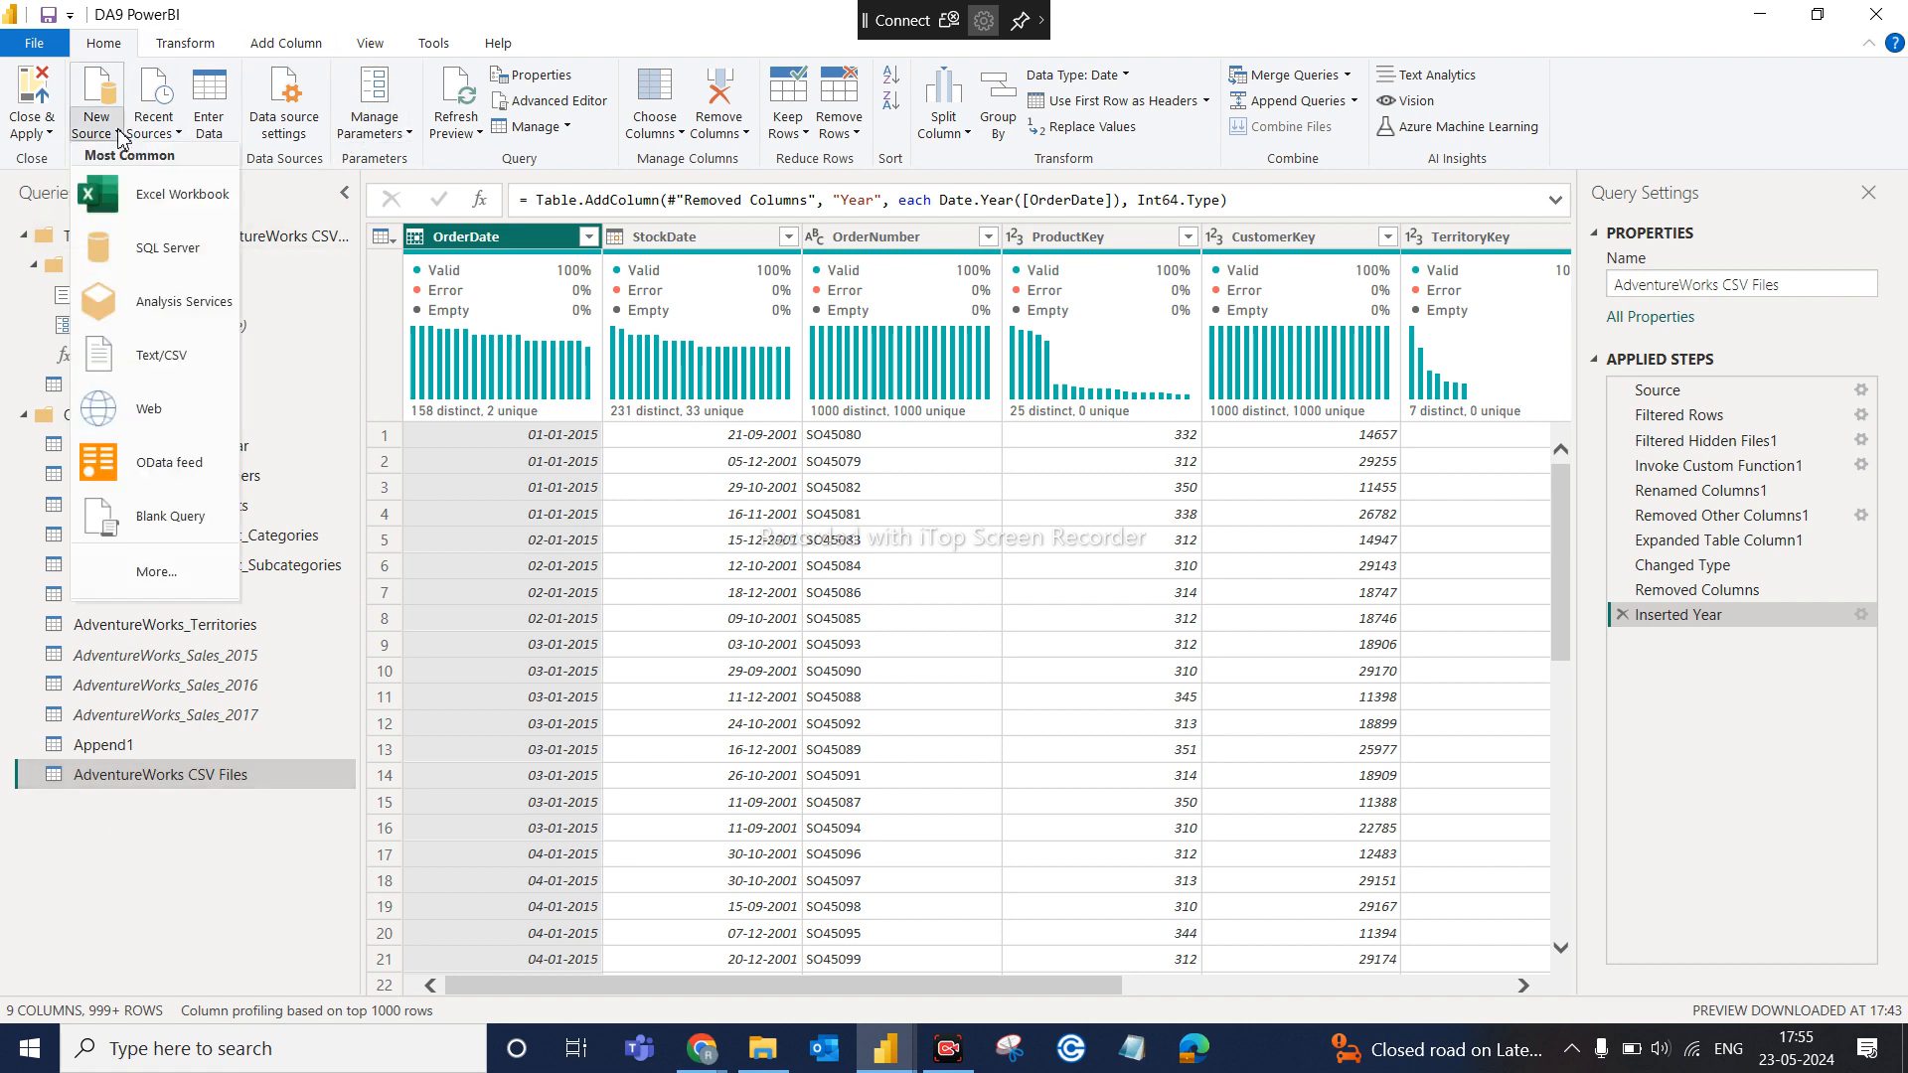
{"action": "left_click", "coordinate": [177, 572]}
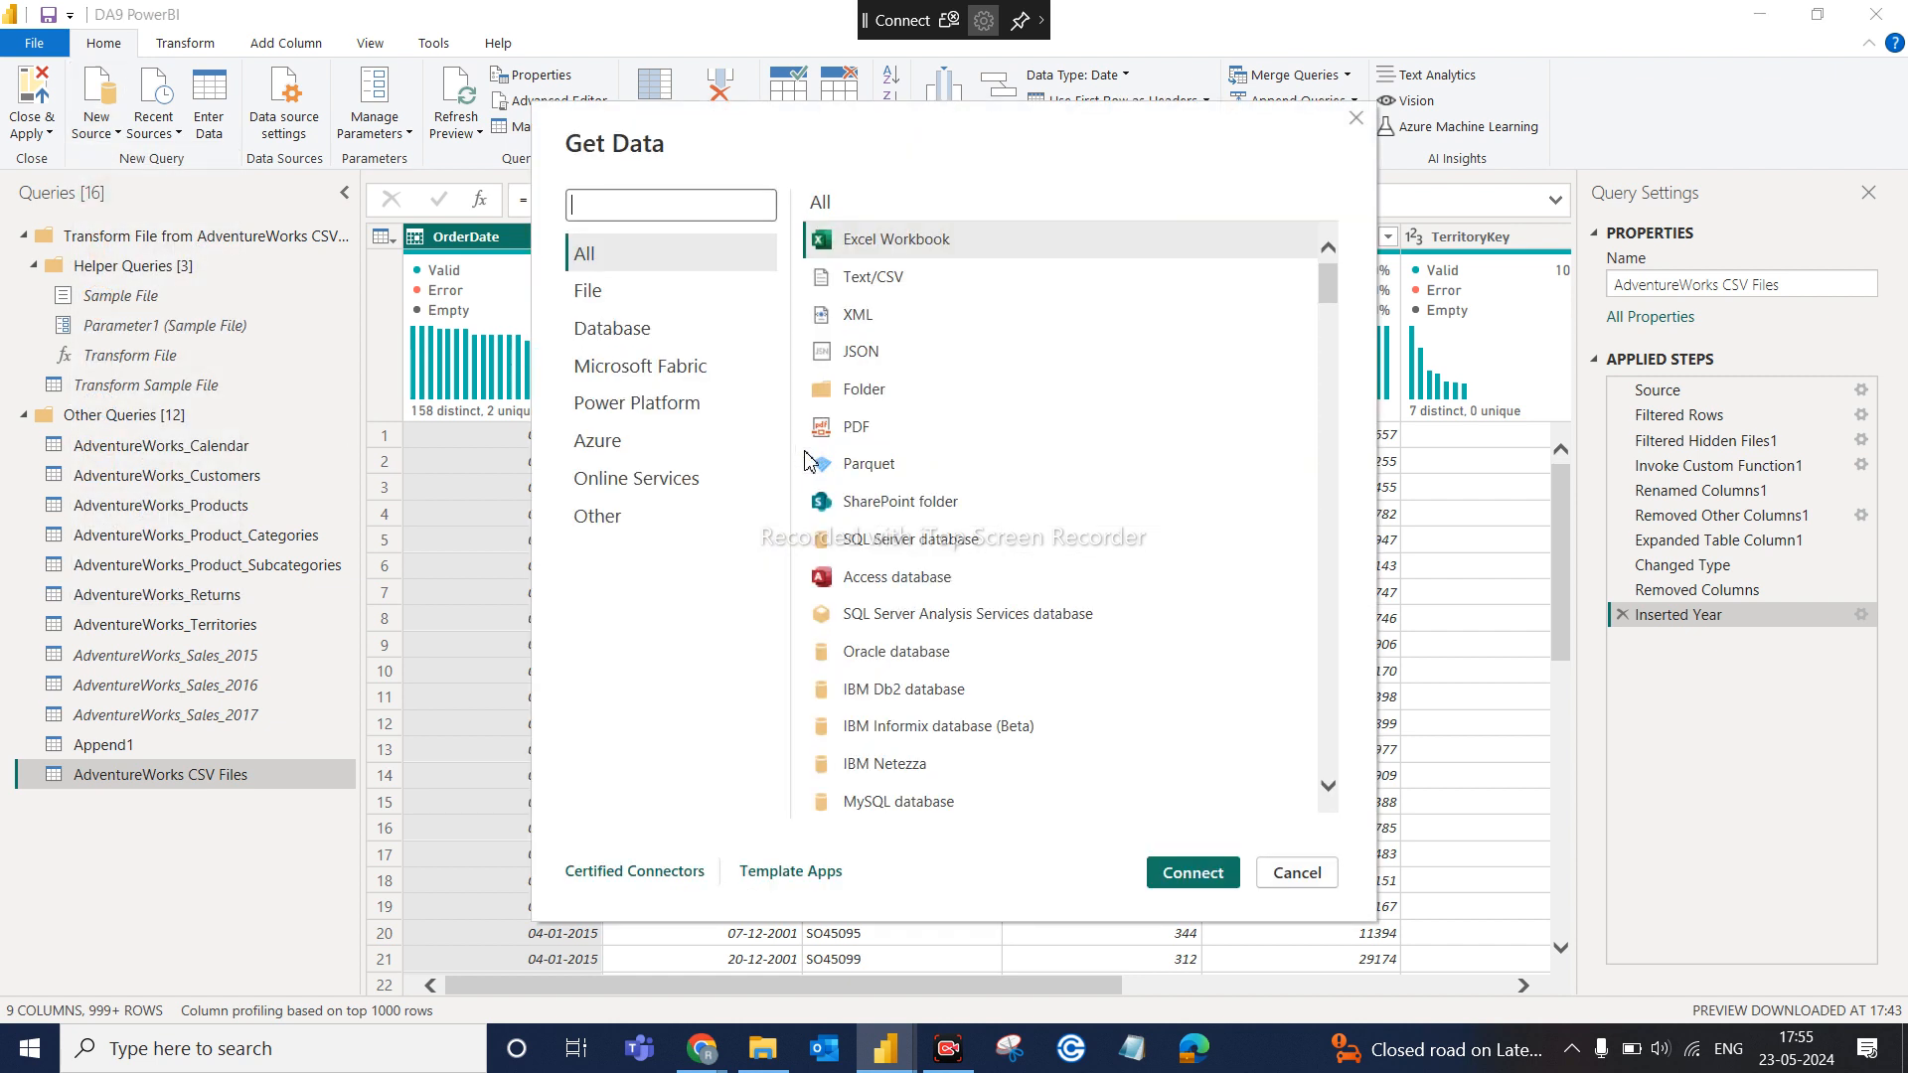
{"action": "left_click", "coordinate": [865, 389]}
{"action": "left_click", "coordinate": [1196, 873]}
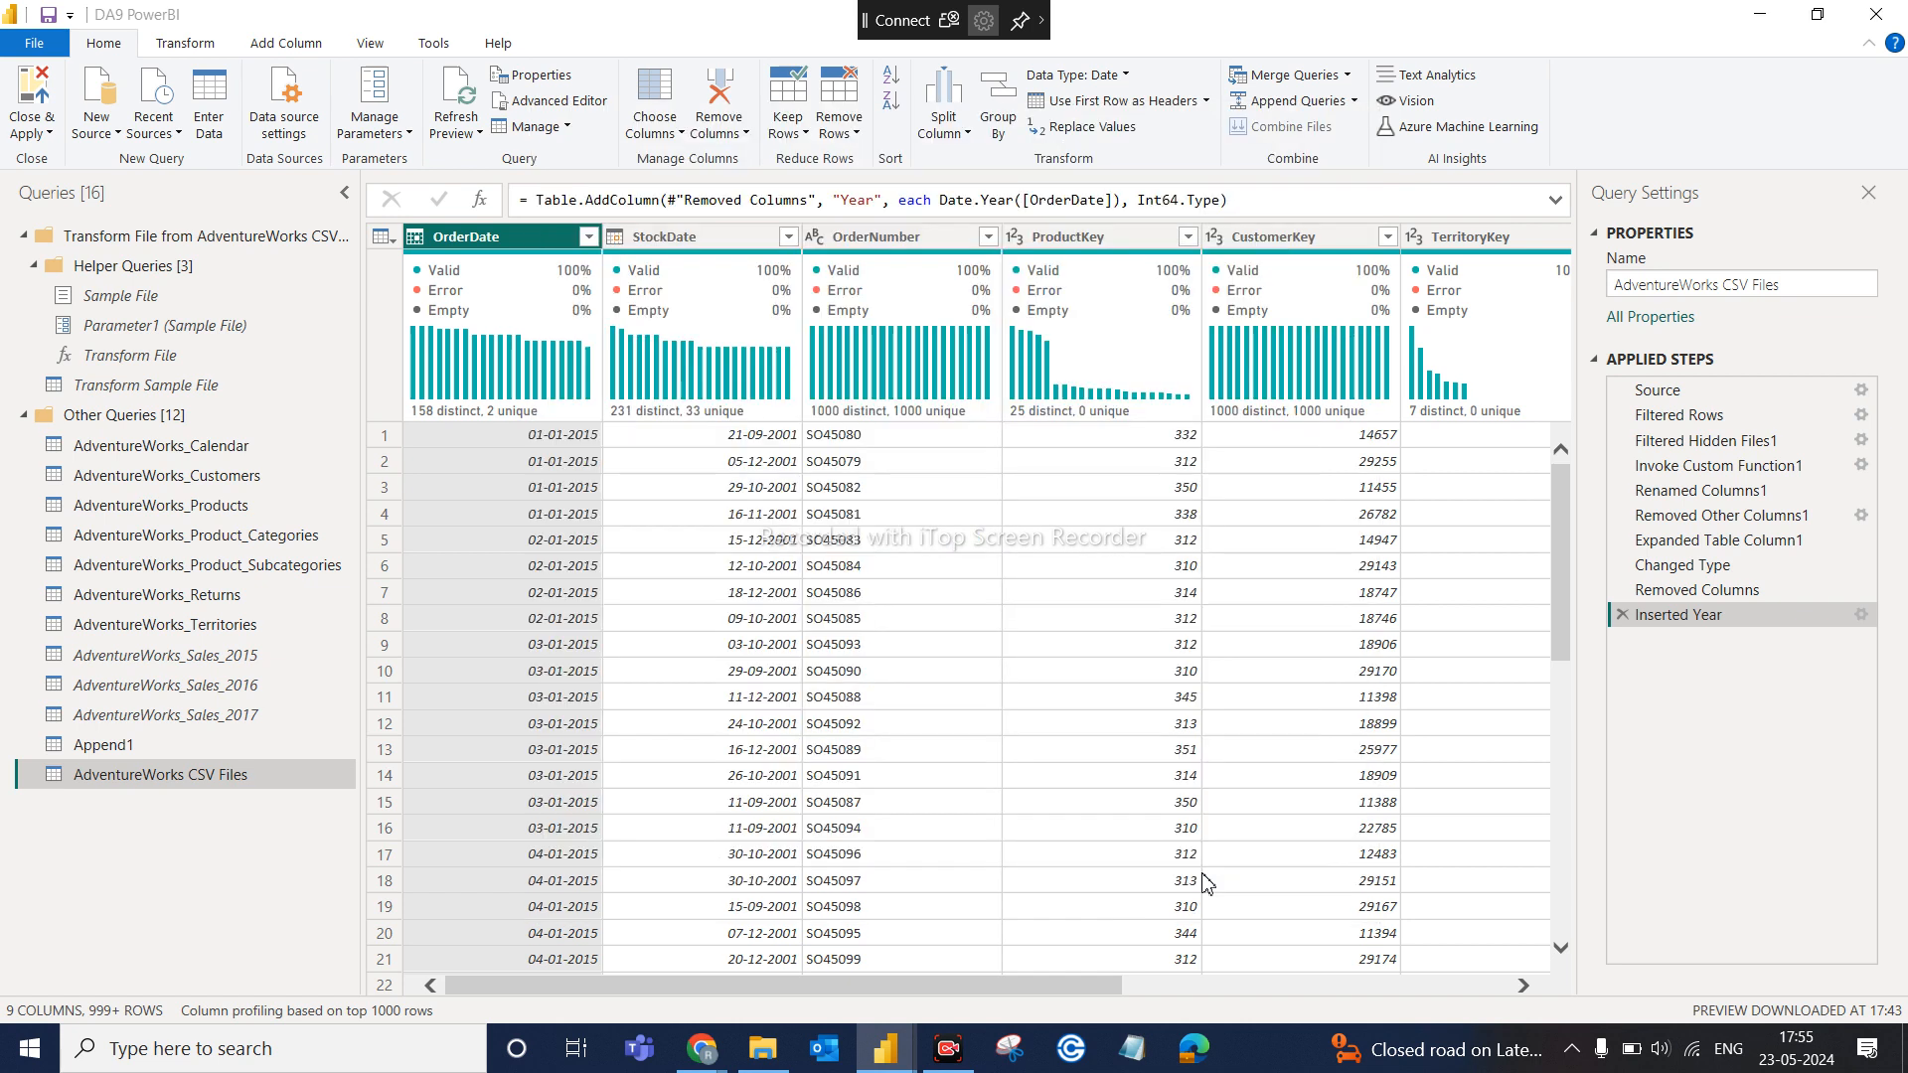
Switch to File Explorer, go back to the PowerBI Course folder and select its full path D:\PowerBI\PowerBI Course
{"action": "left_click", "coordinate": [784, 1060]}
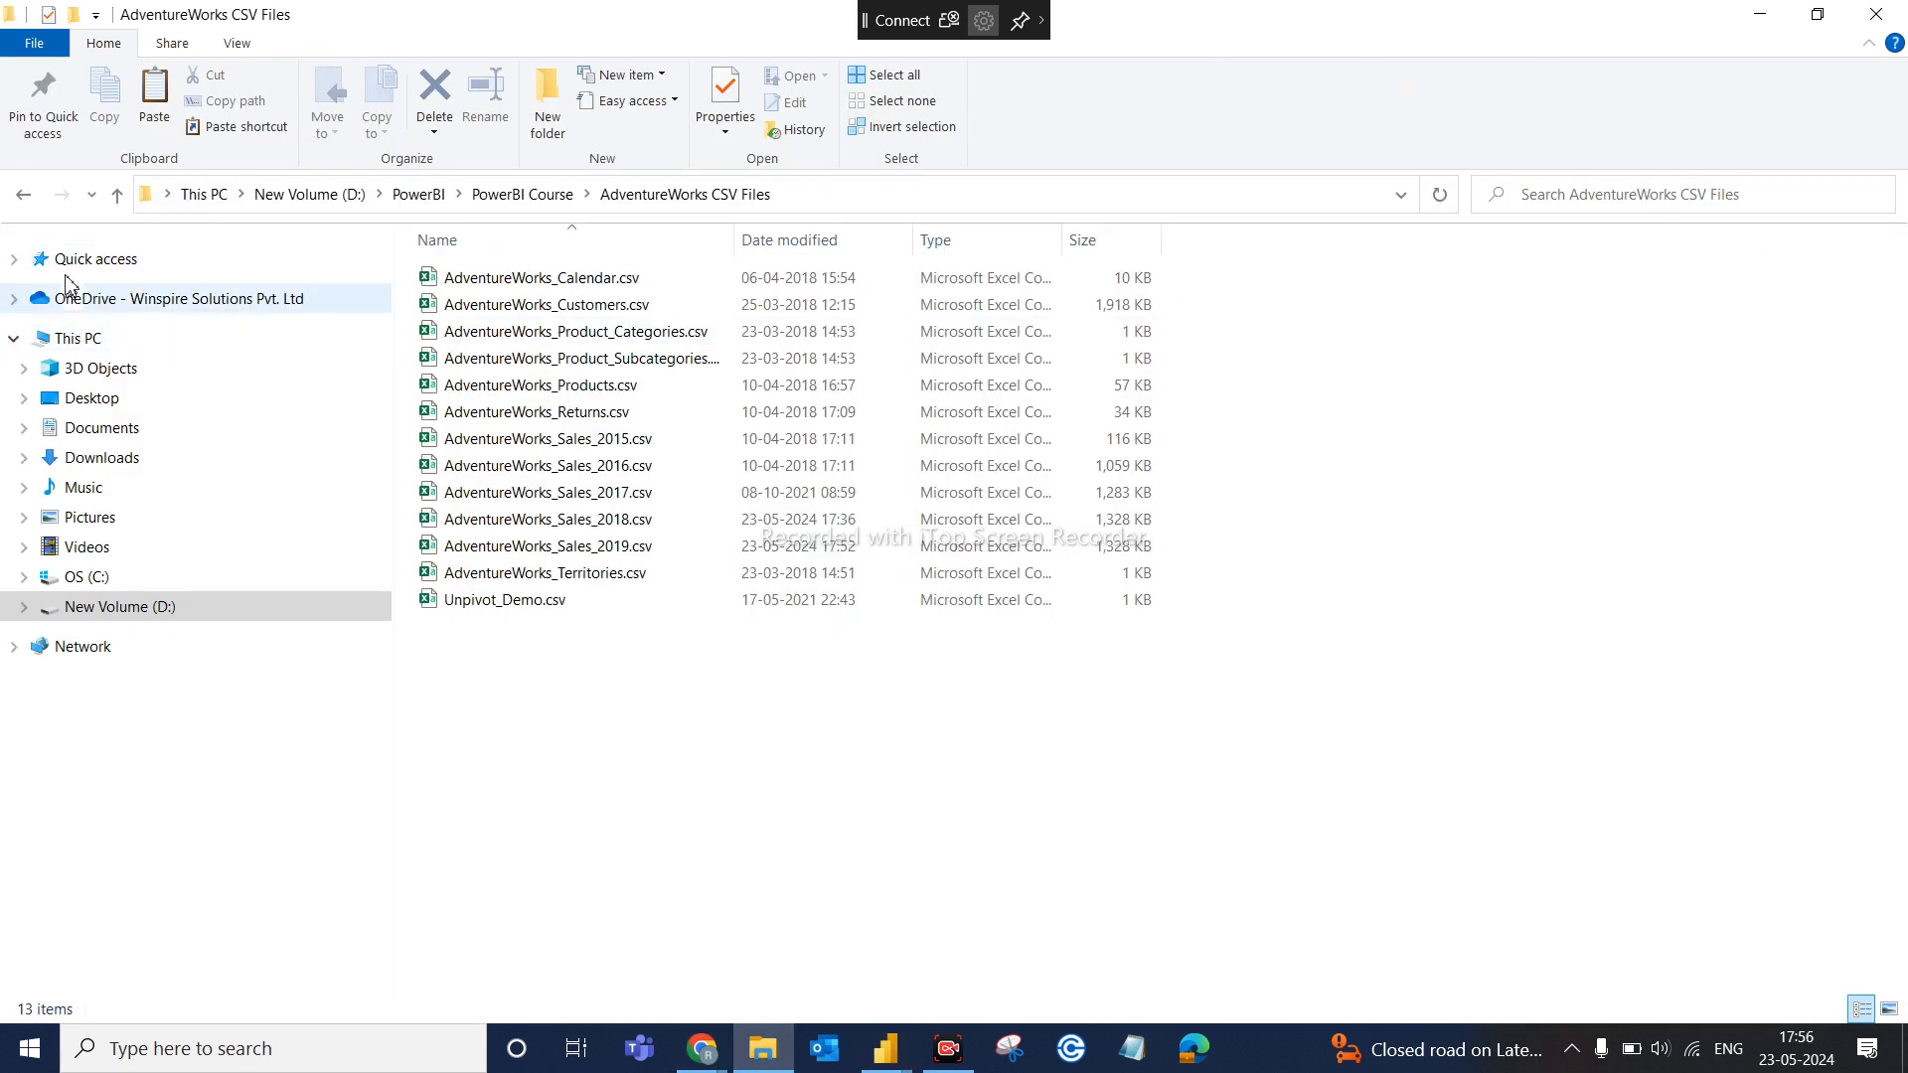
{"action": "left_click", "coordinate": [25, 198]}
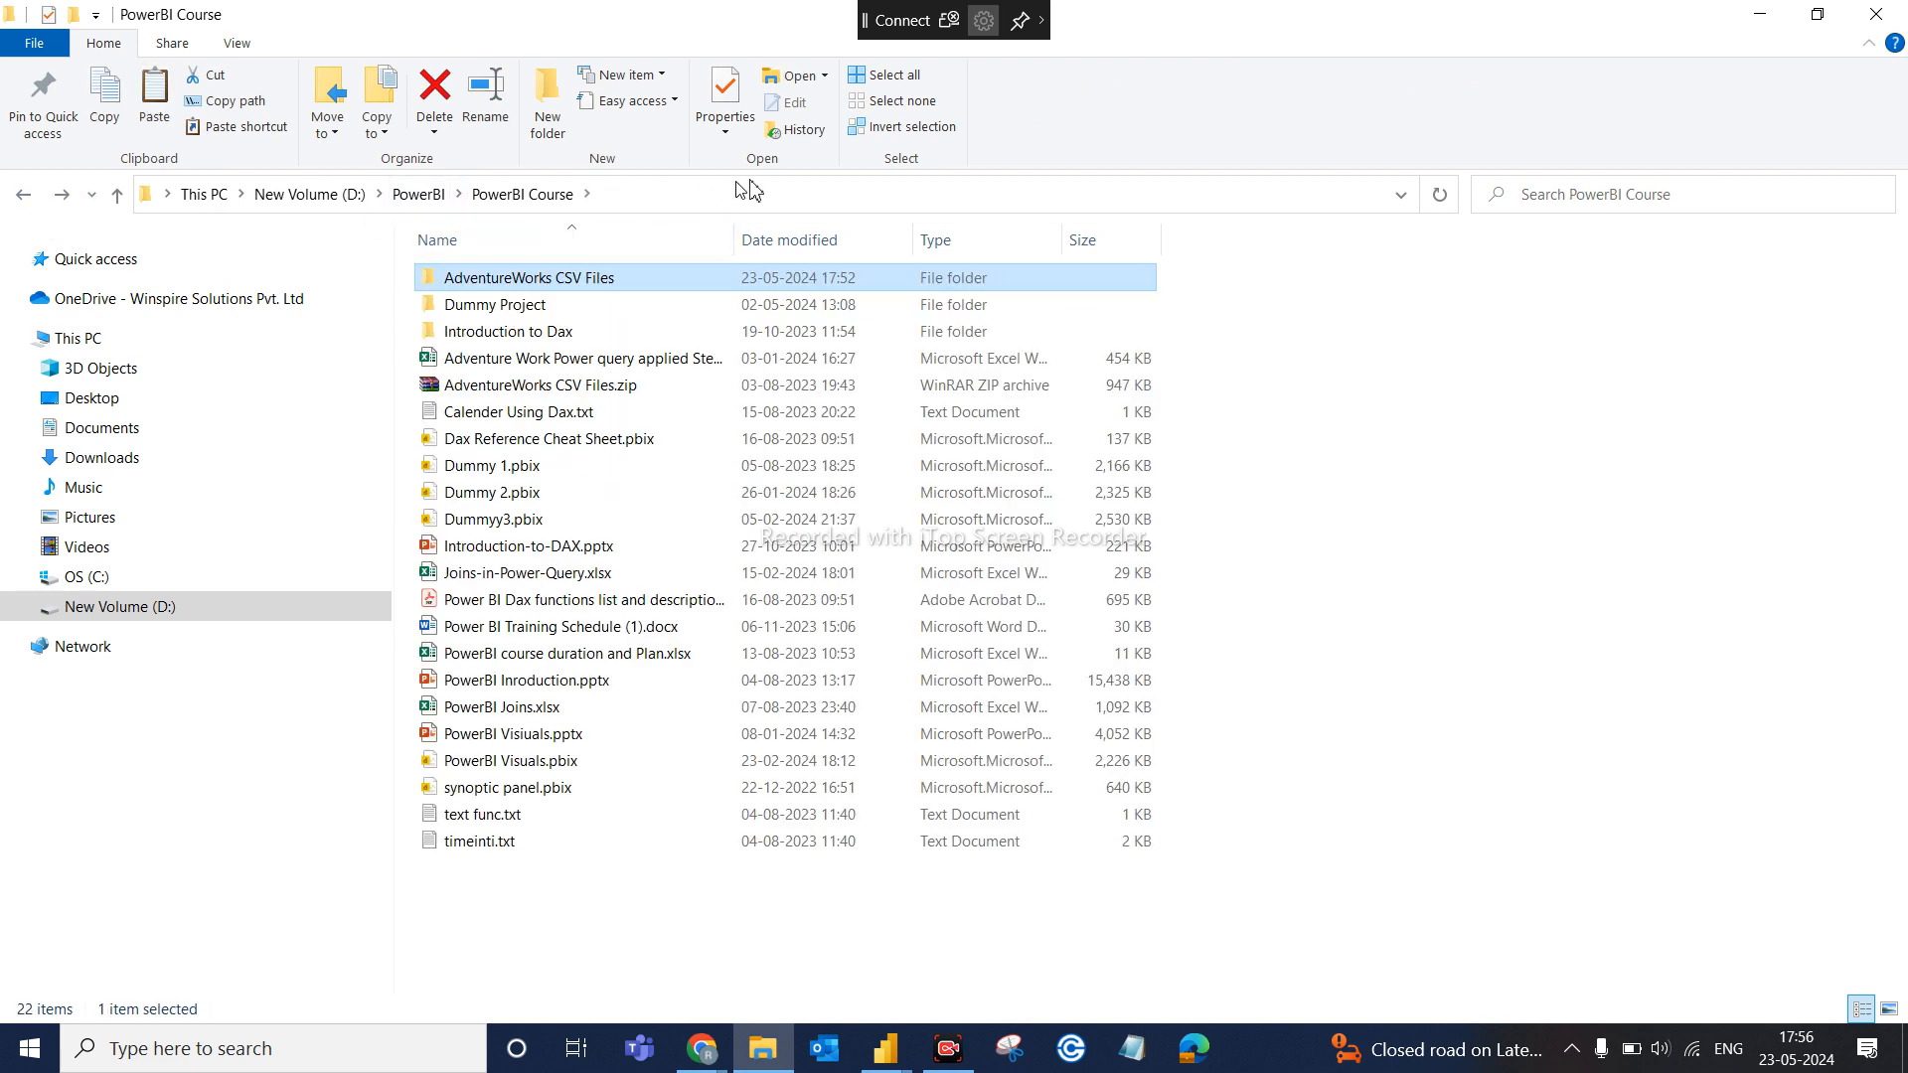
{"action": "left_click", "coordinate": [618, 283]}
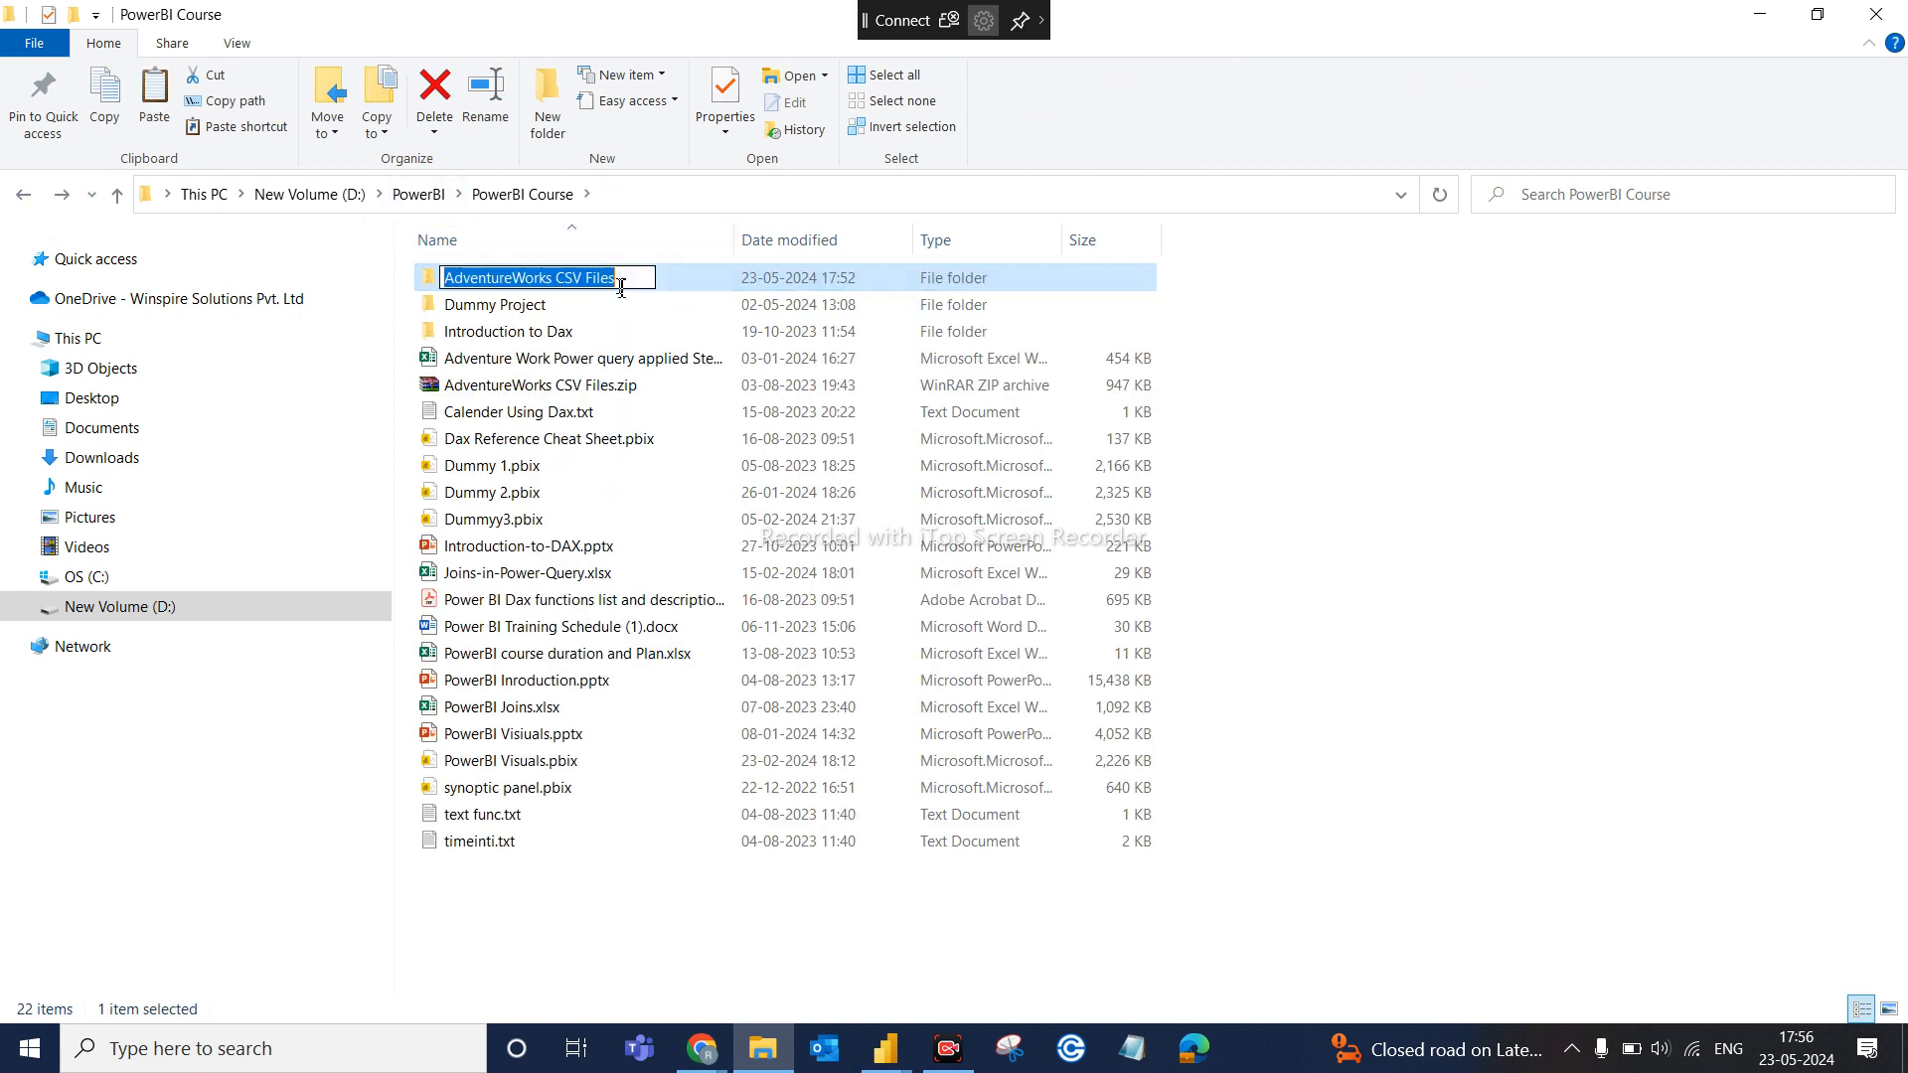
{"action": "left_click", "coordinate": [774, 194]}
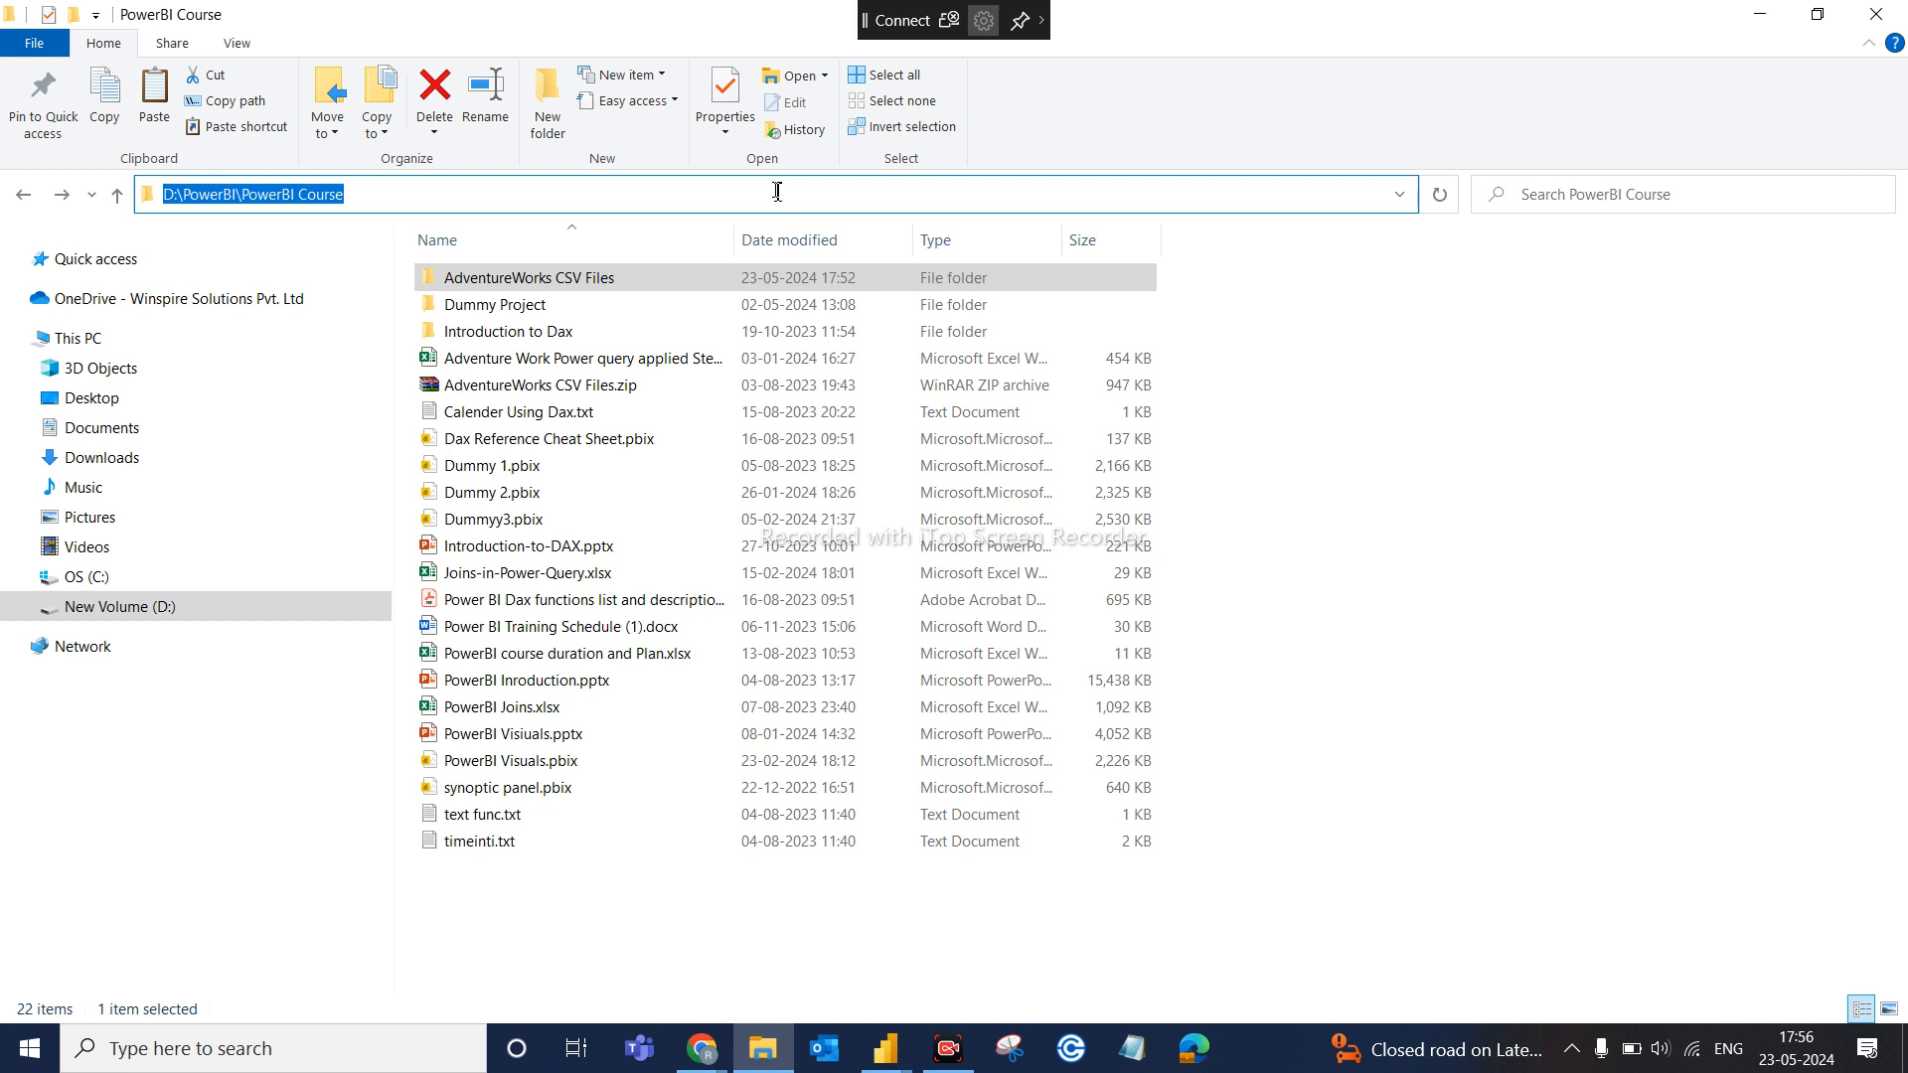
Open the AdventureWorks CSV Files folder and copy its full folder path
{"action": "double_click", "coordinate": [670, 283]}
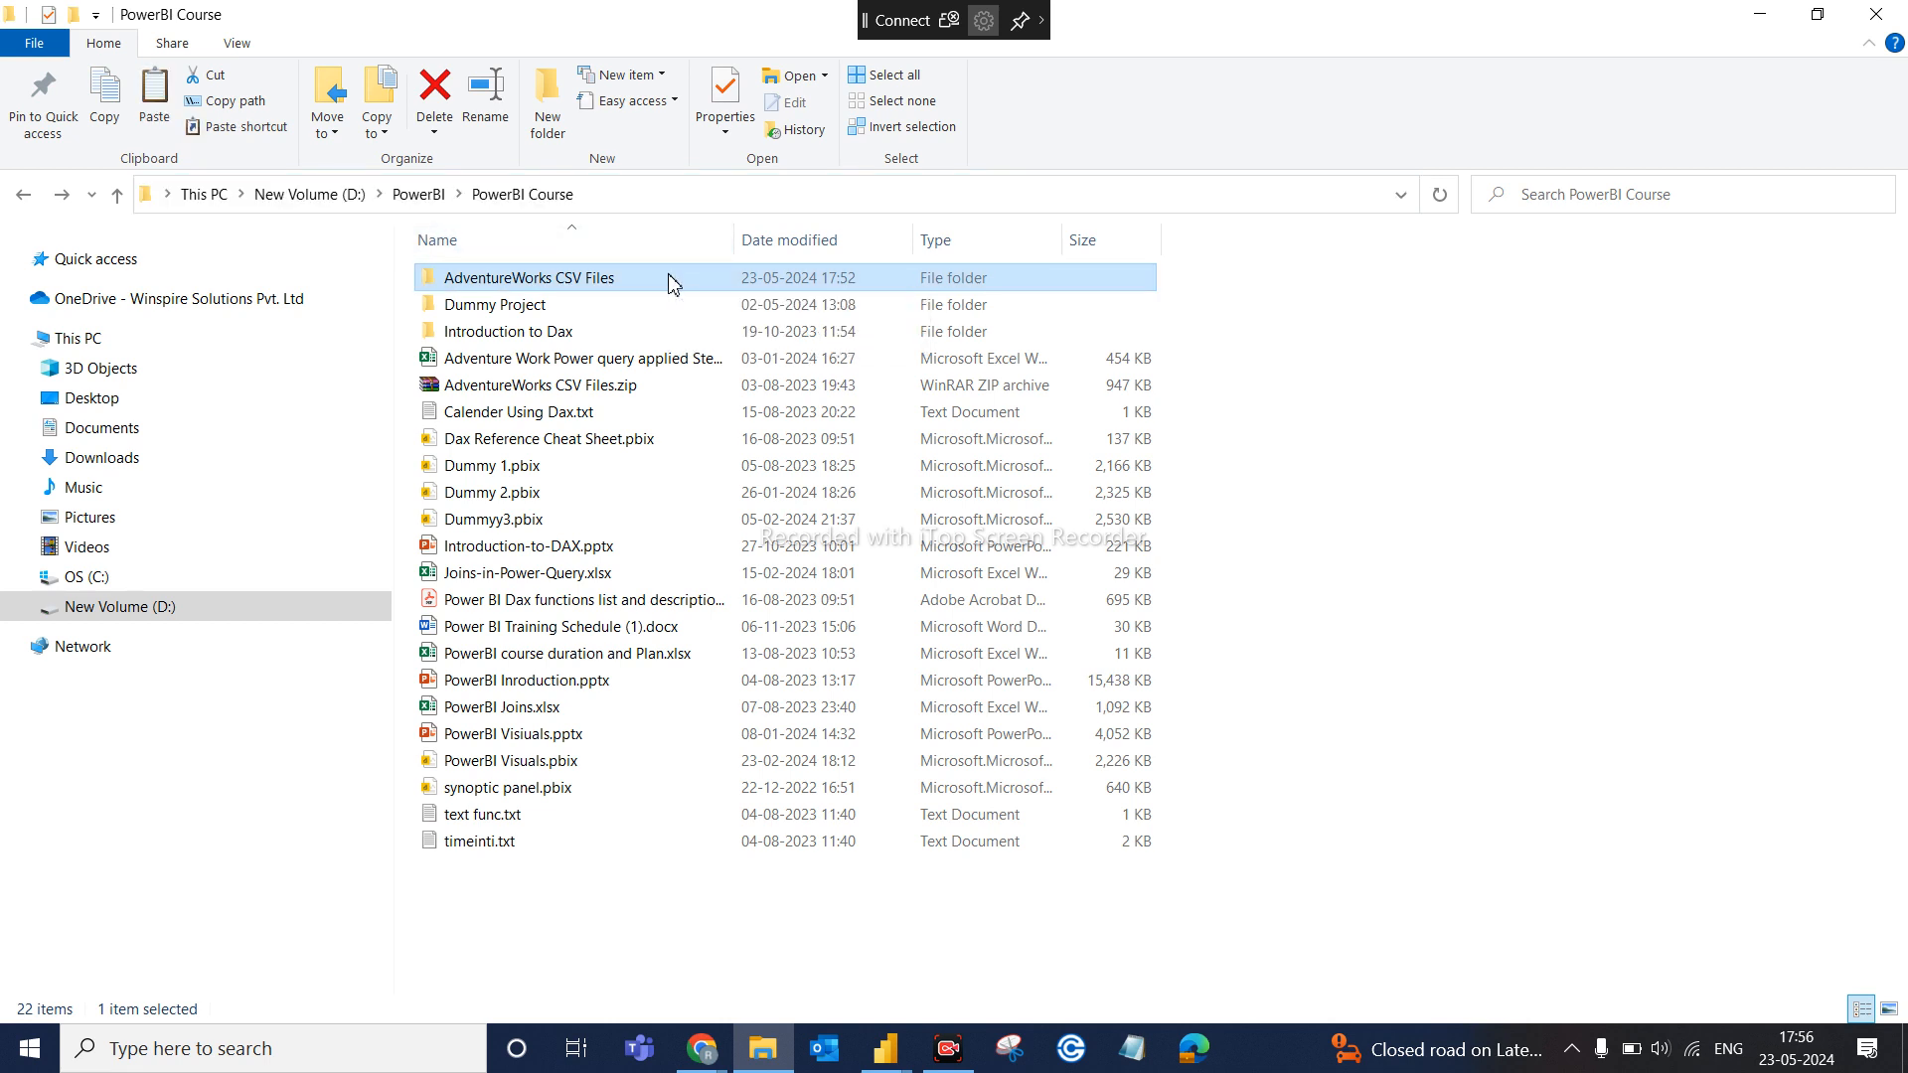
{"action": "left_click", "coordinate": [911, 189]}
{"action": "key", "text": "ctrl+c"}
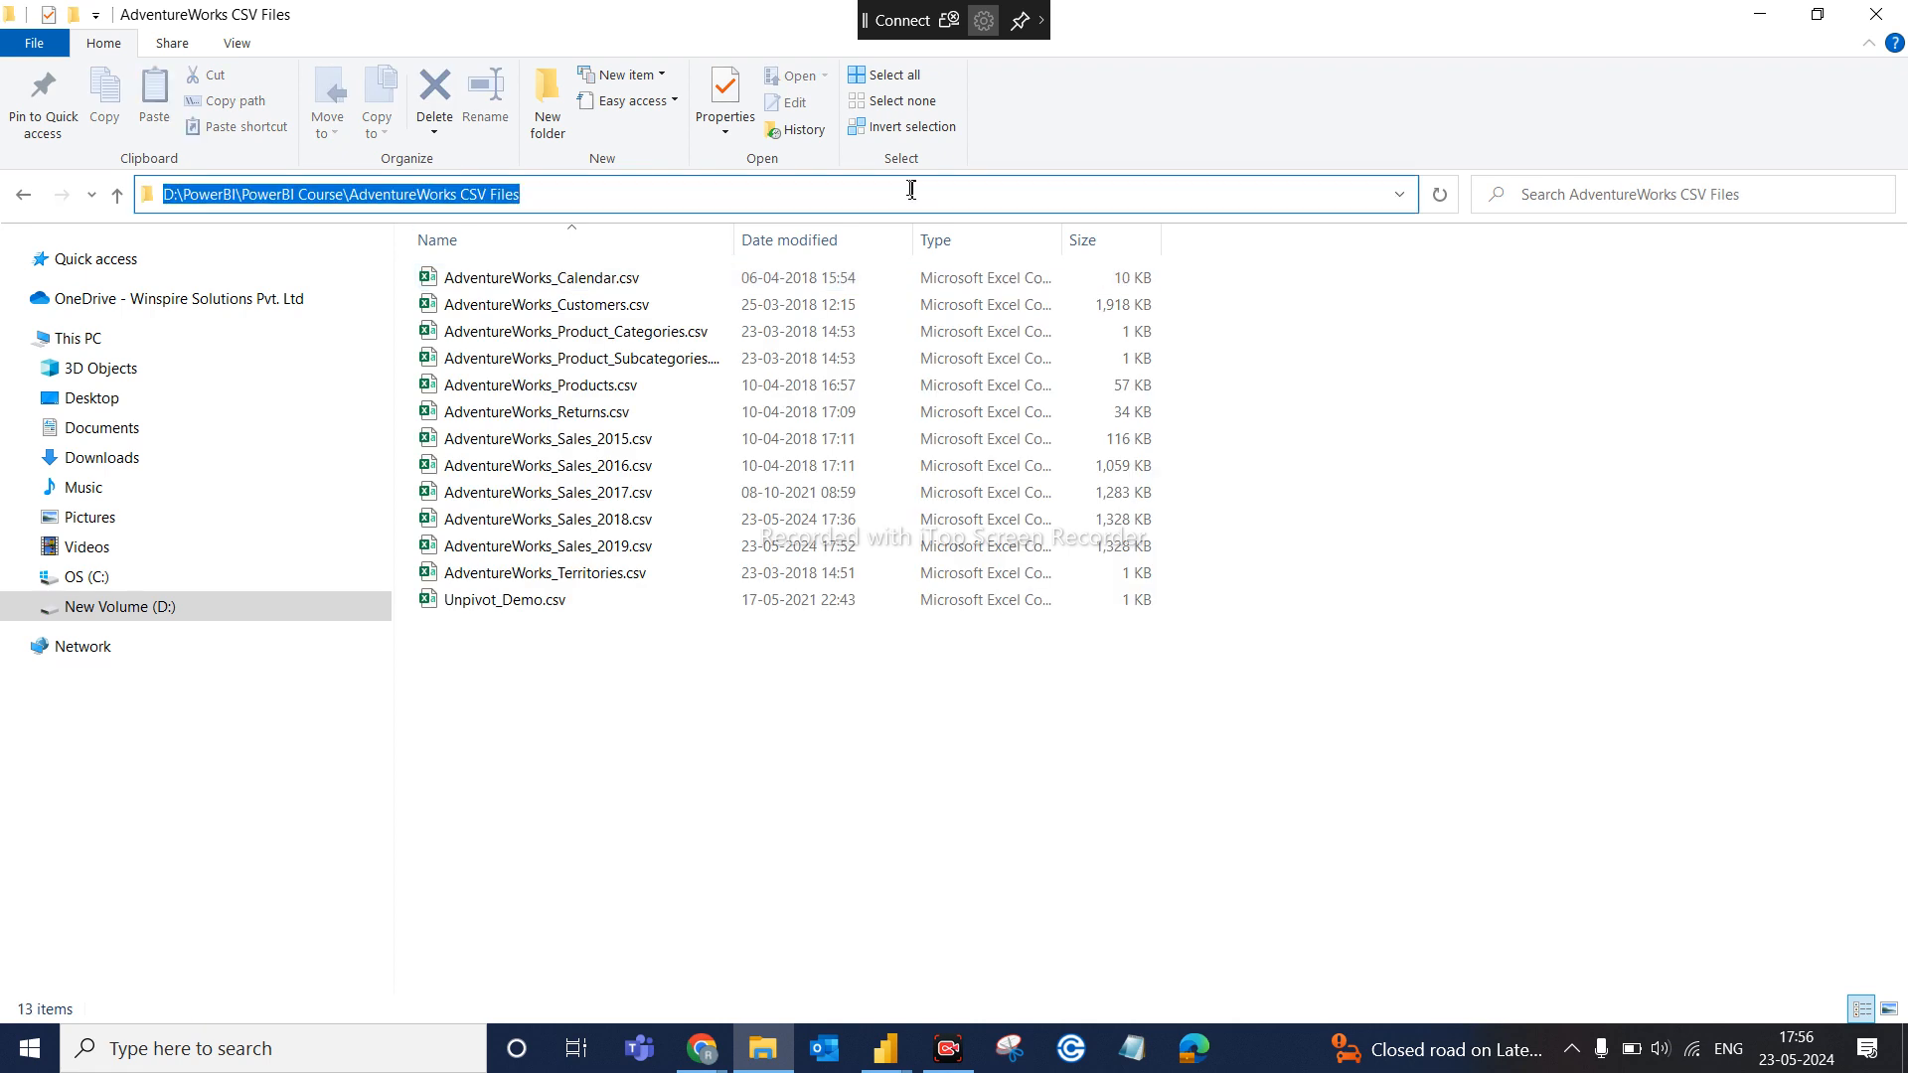
Switch to the Power Query Editor and load D:\PowerBI\PowerBI Course\AdventureWorks CSV Files as a folder source using Transform Data
{"action": "left_click", "coordinate": [885, 1048]}
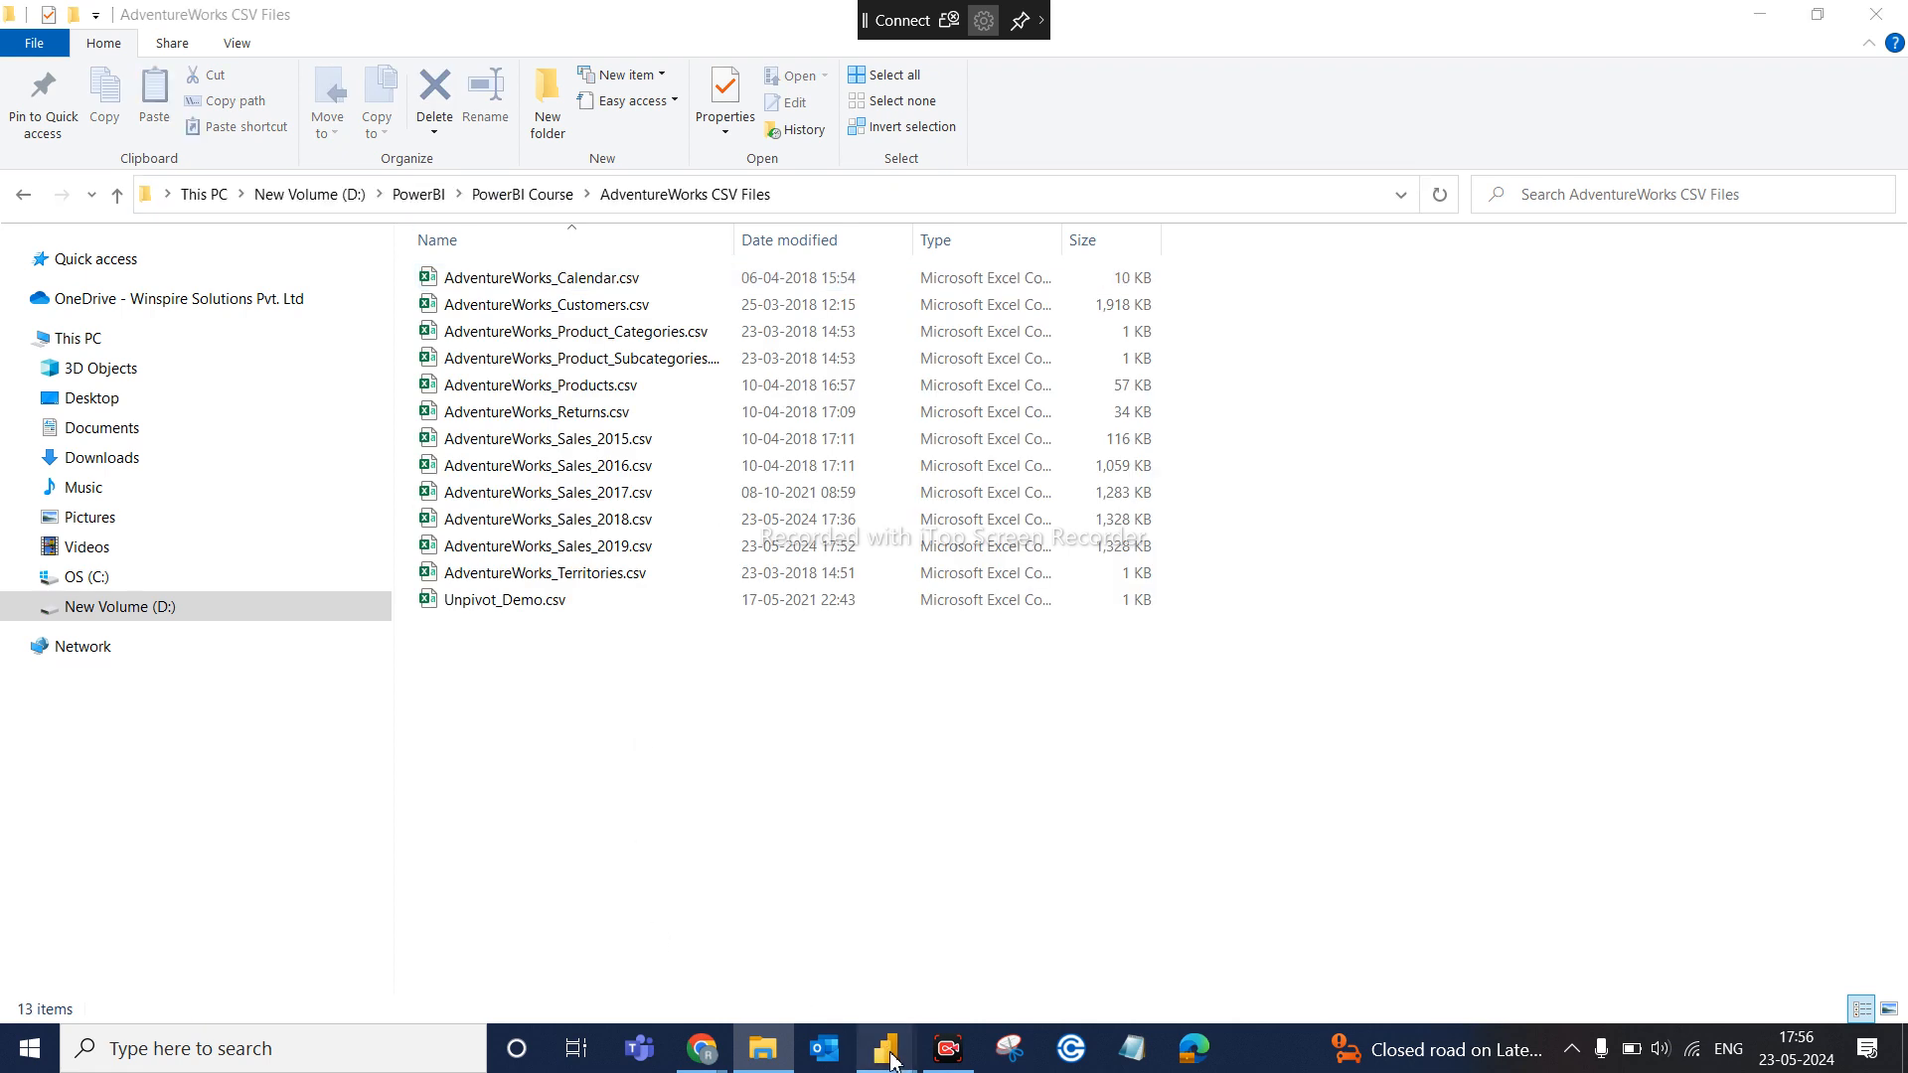
{"action": "left_click", "coordinate": [987, 937]}
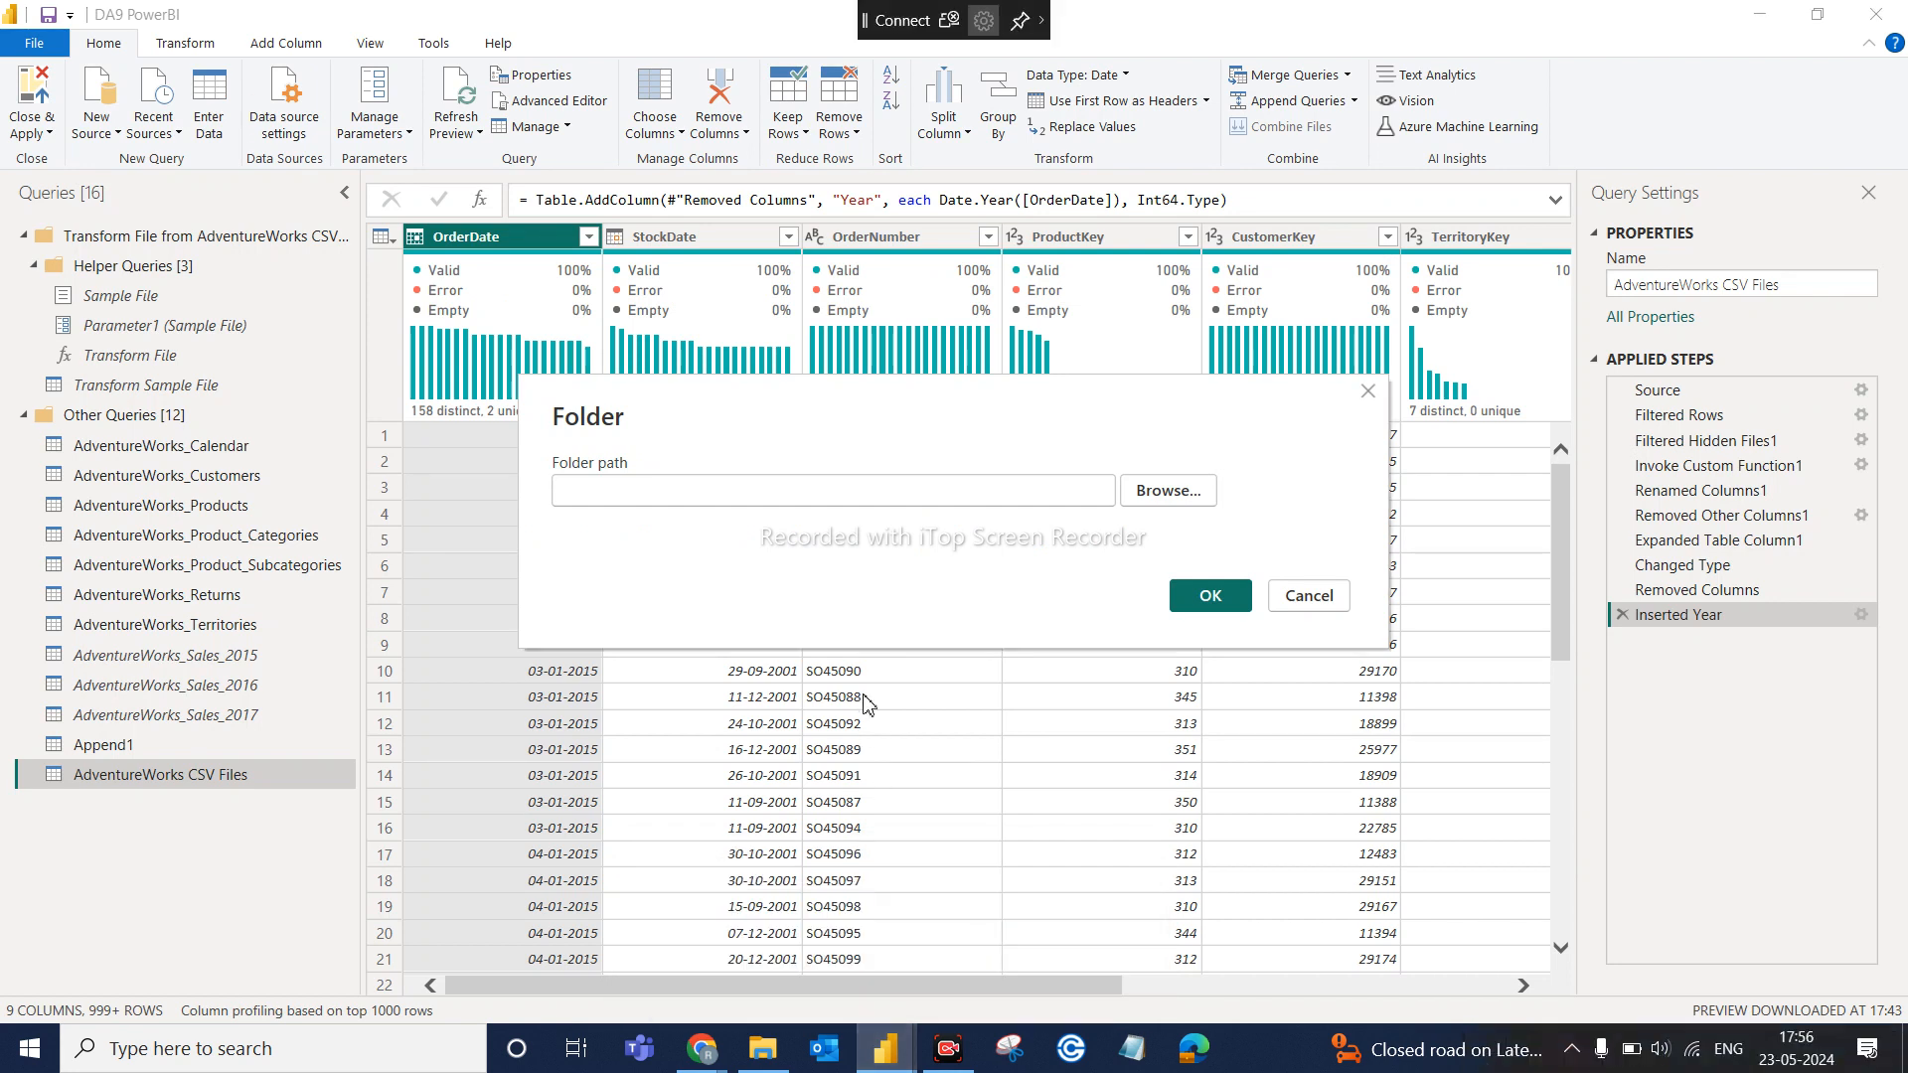
{"action": "left_click", "coordinate": [873, 492]}
{"action": "key", "text": "ctrl+v"}
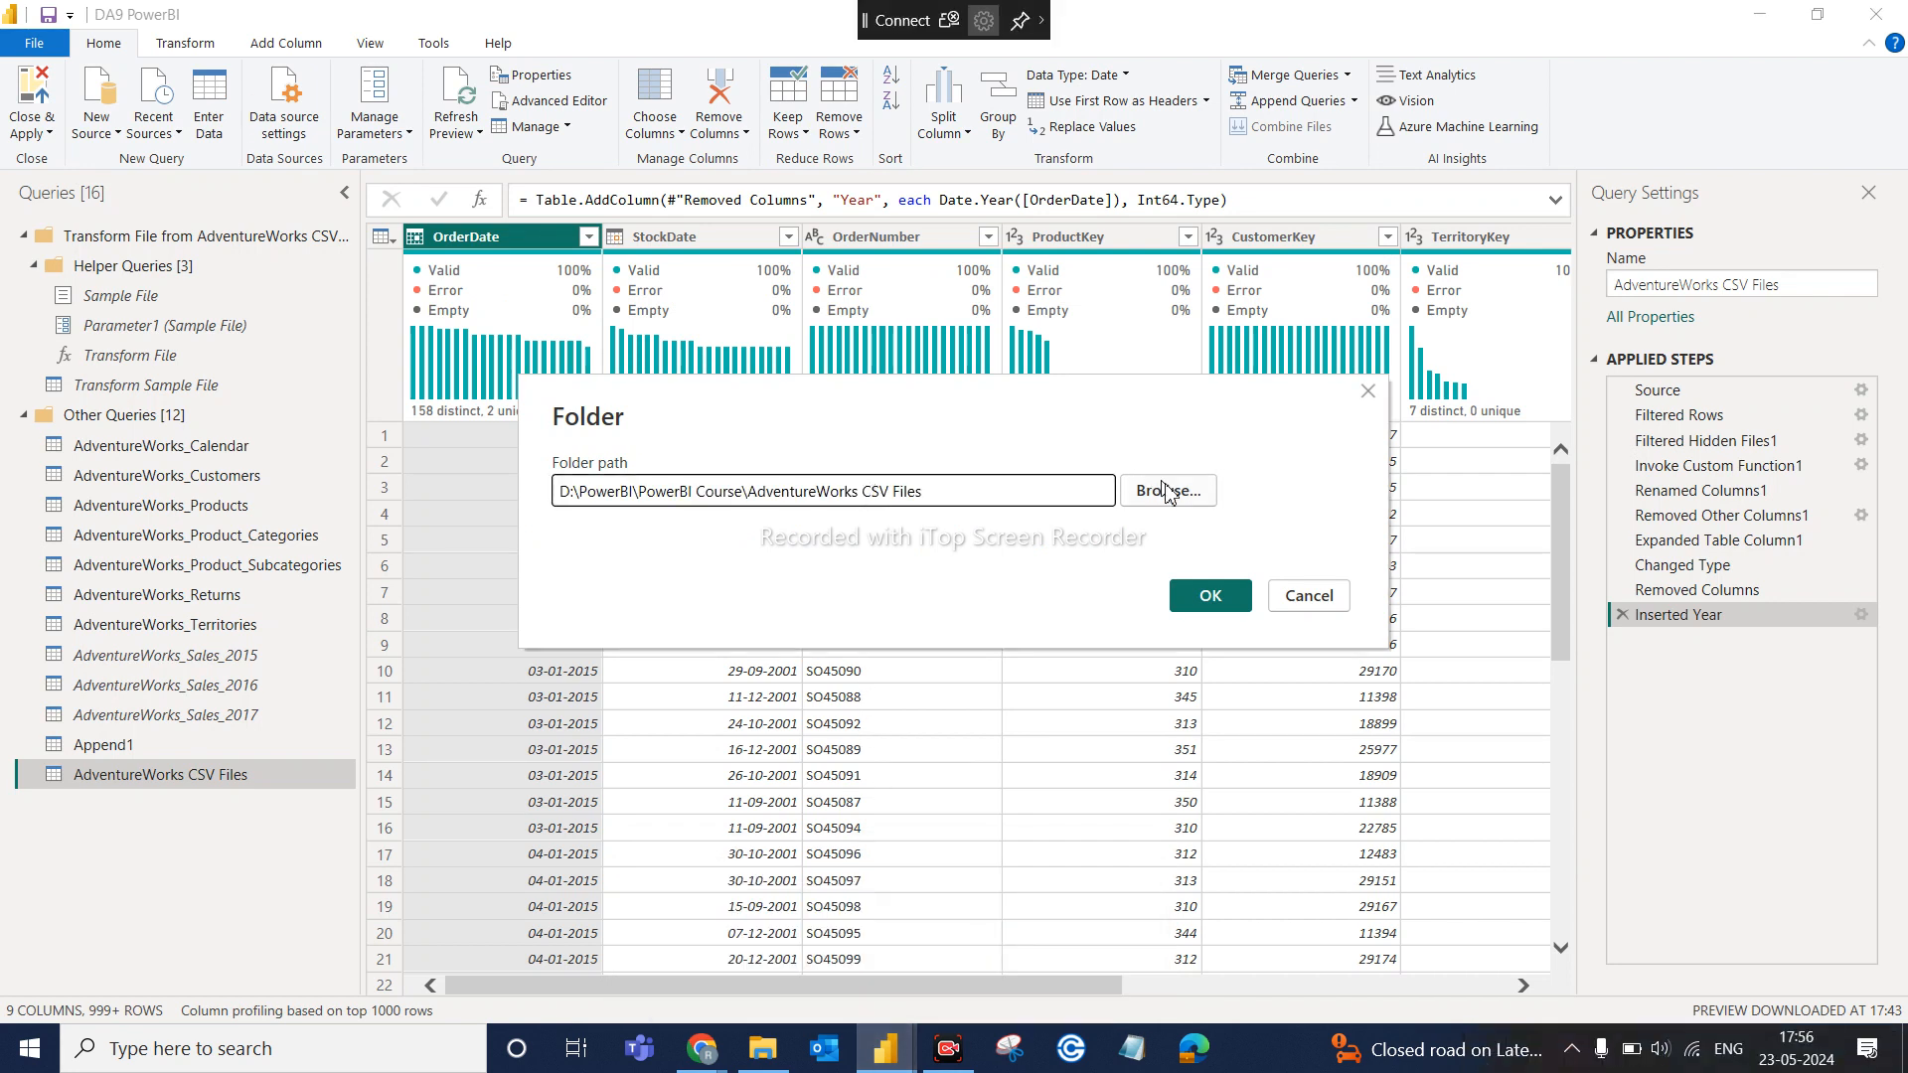
{"action": "left_click", "coordinate": [1192, 592]}
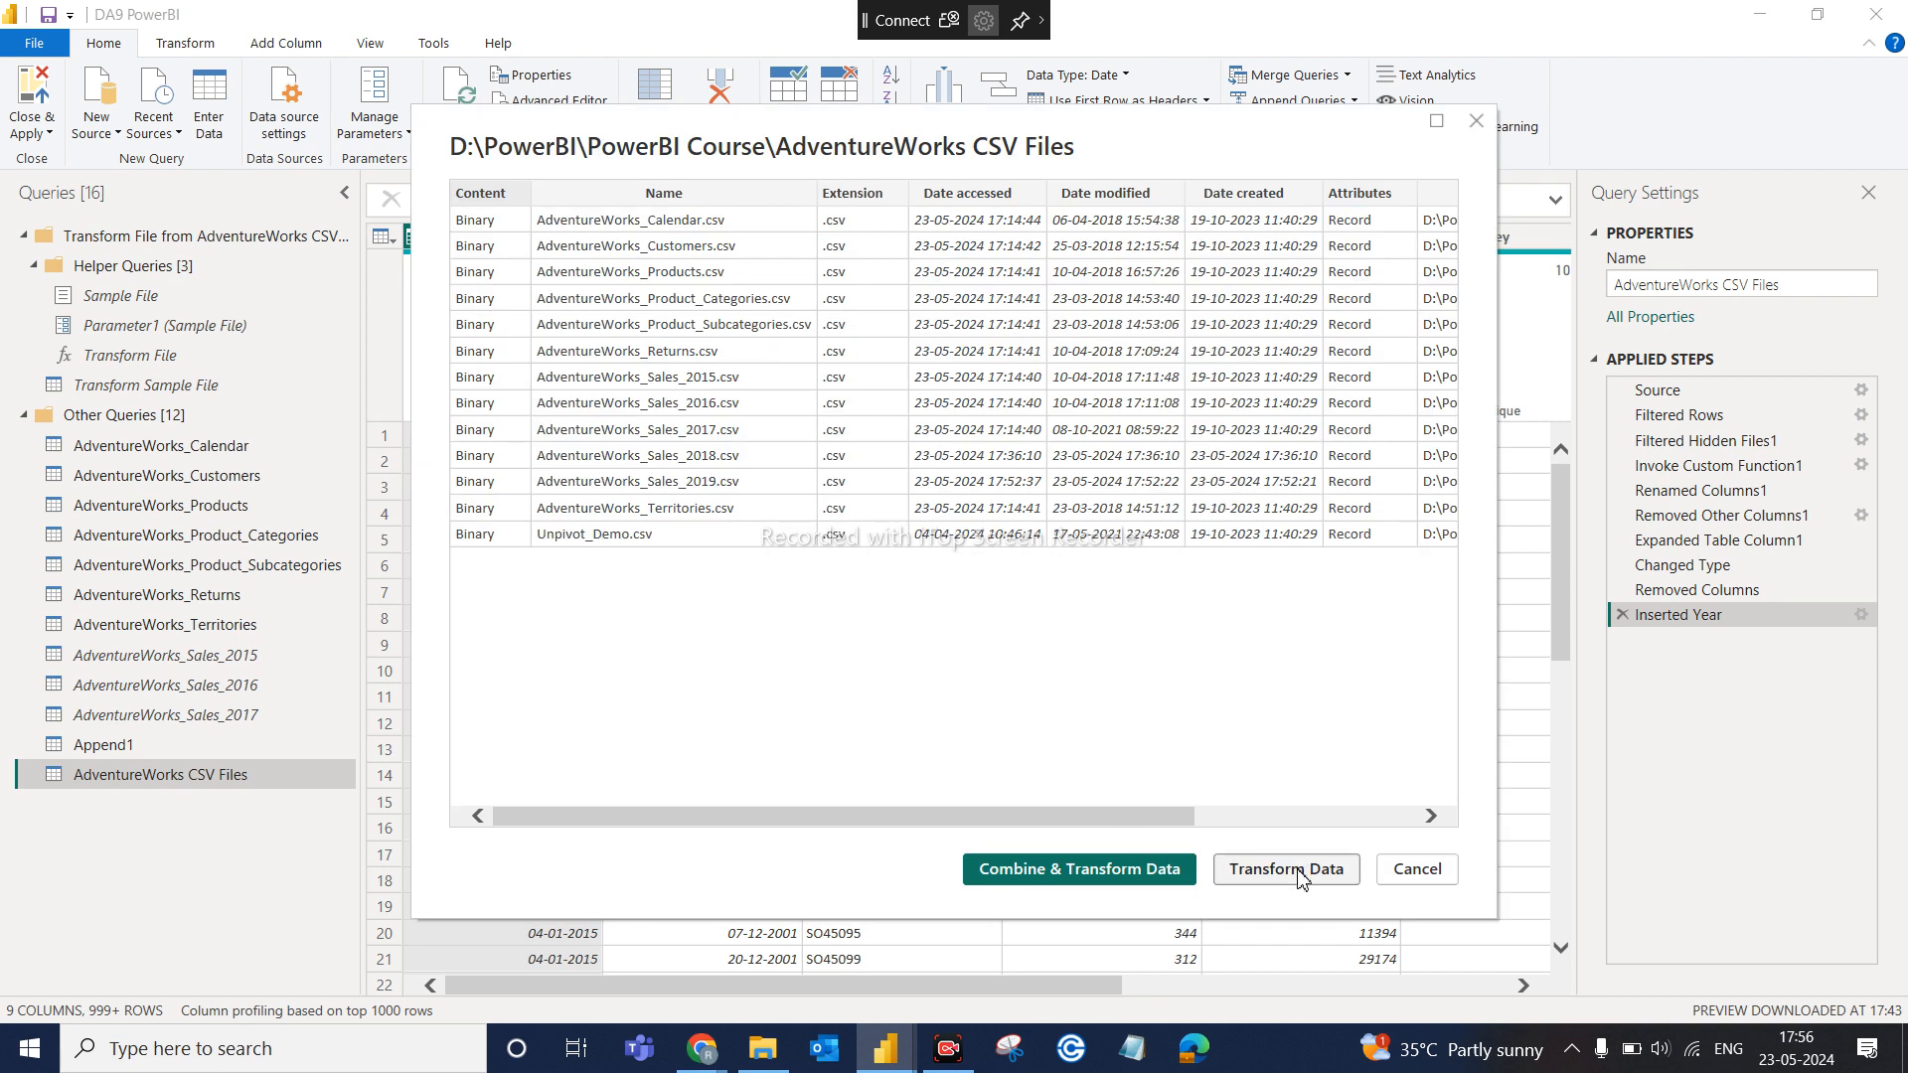
{"action": "left_click", "coordinate": [1300, 875]}
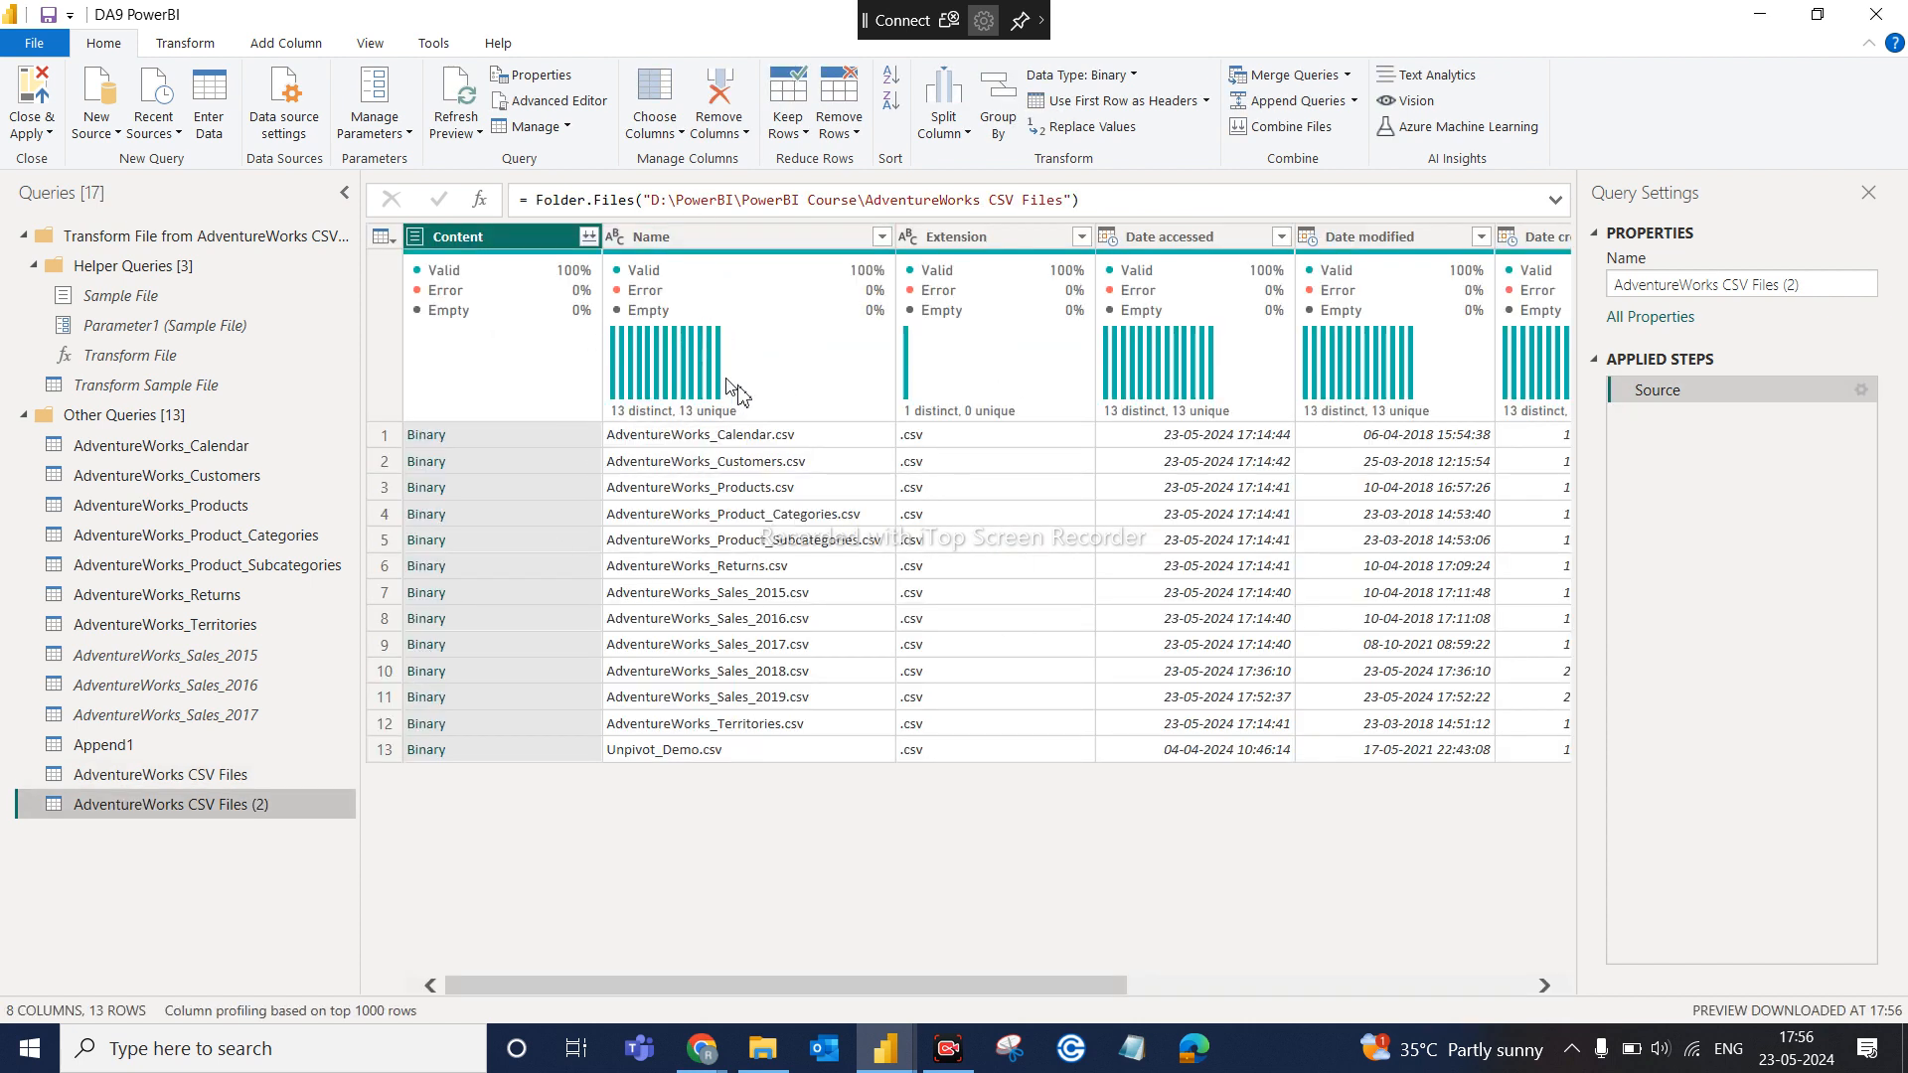
Filter the new folder query to rows whose Name column contains "Sales"
{"action": "left_click", "coordinate": [745, 253]}
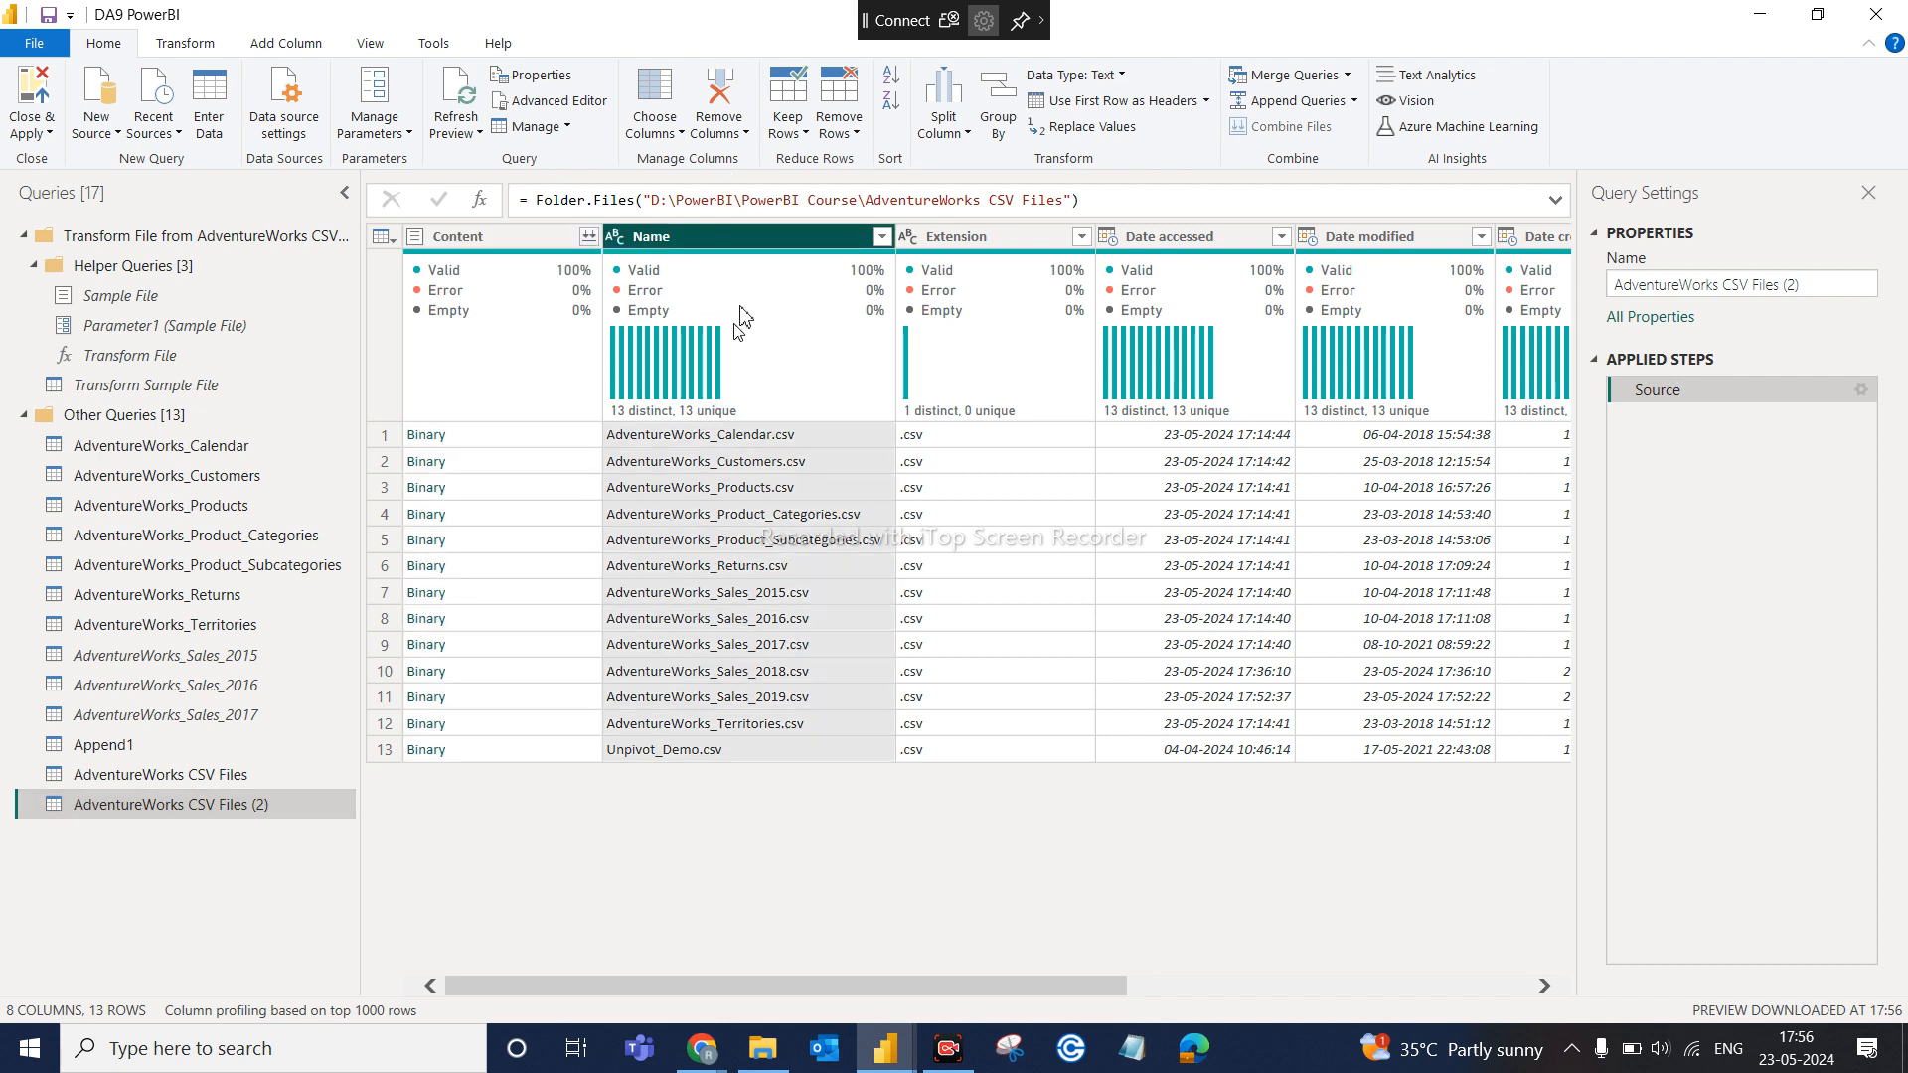
{"action": "left_click", "coordinate": [881, 237]}
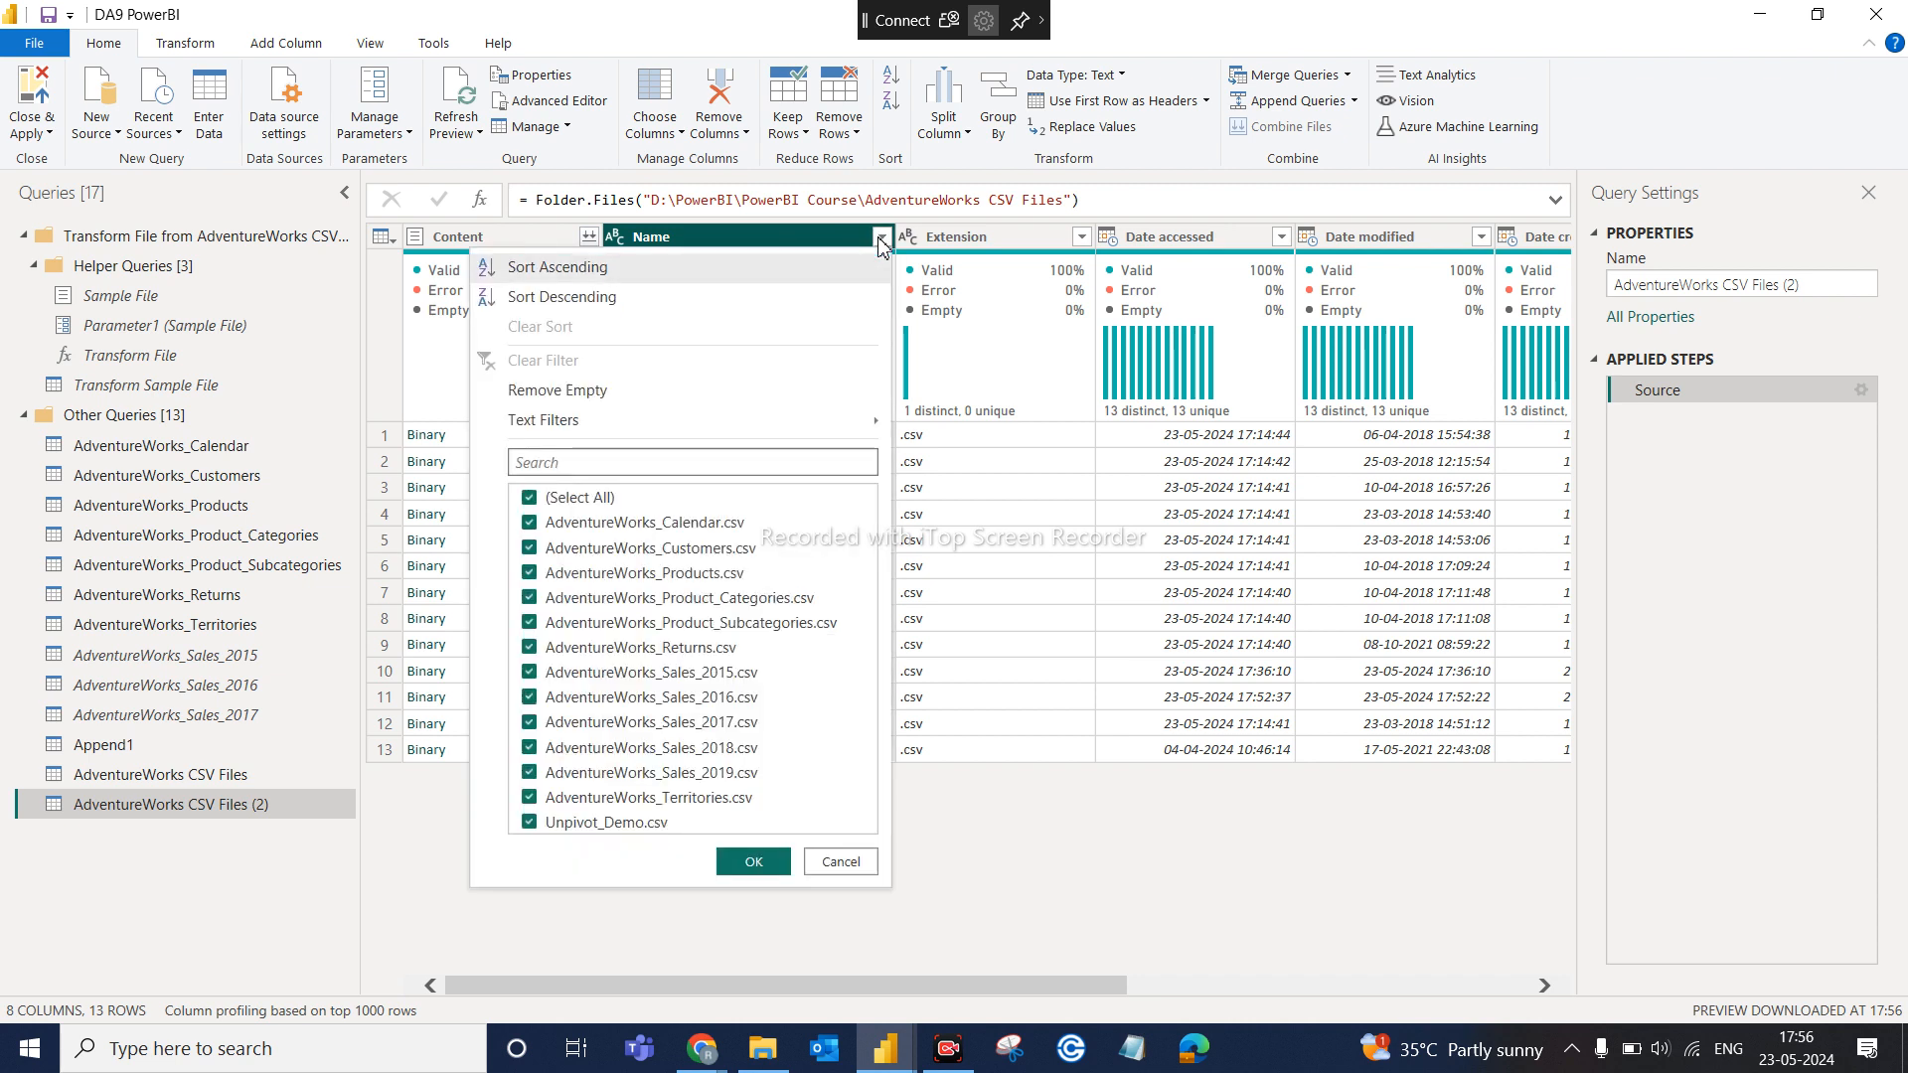
{"action": "mouse_move", "coordinate": [698, 435]}
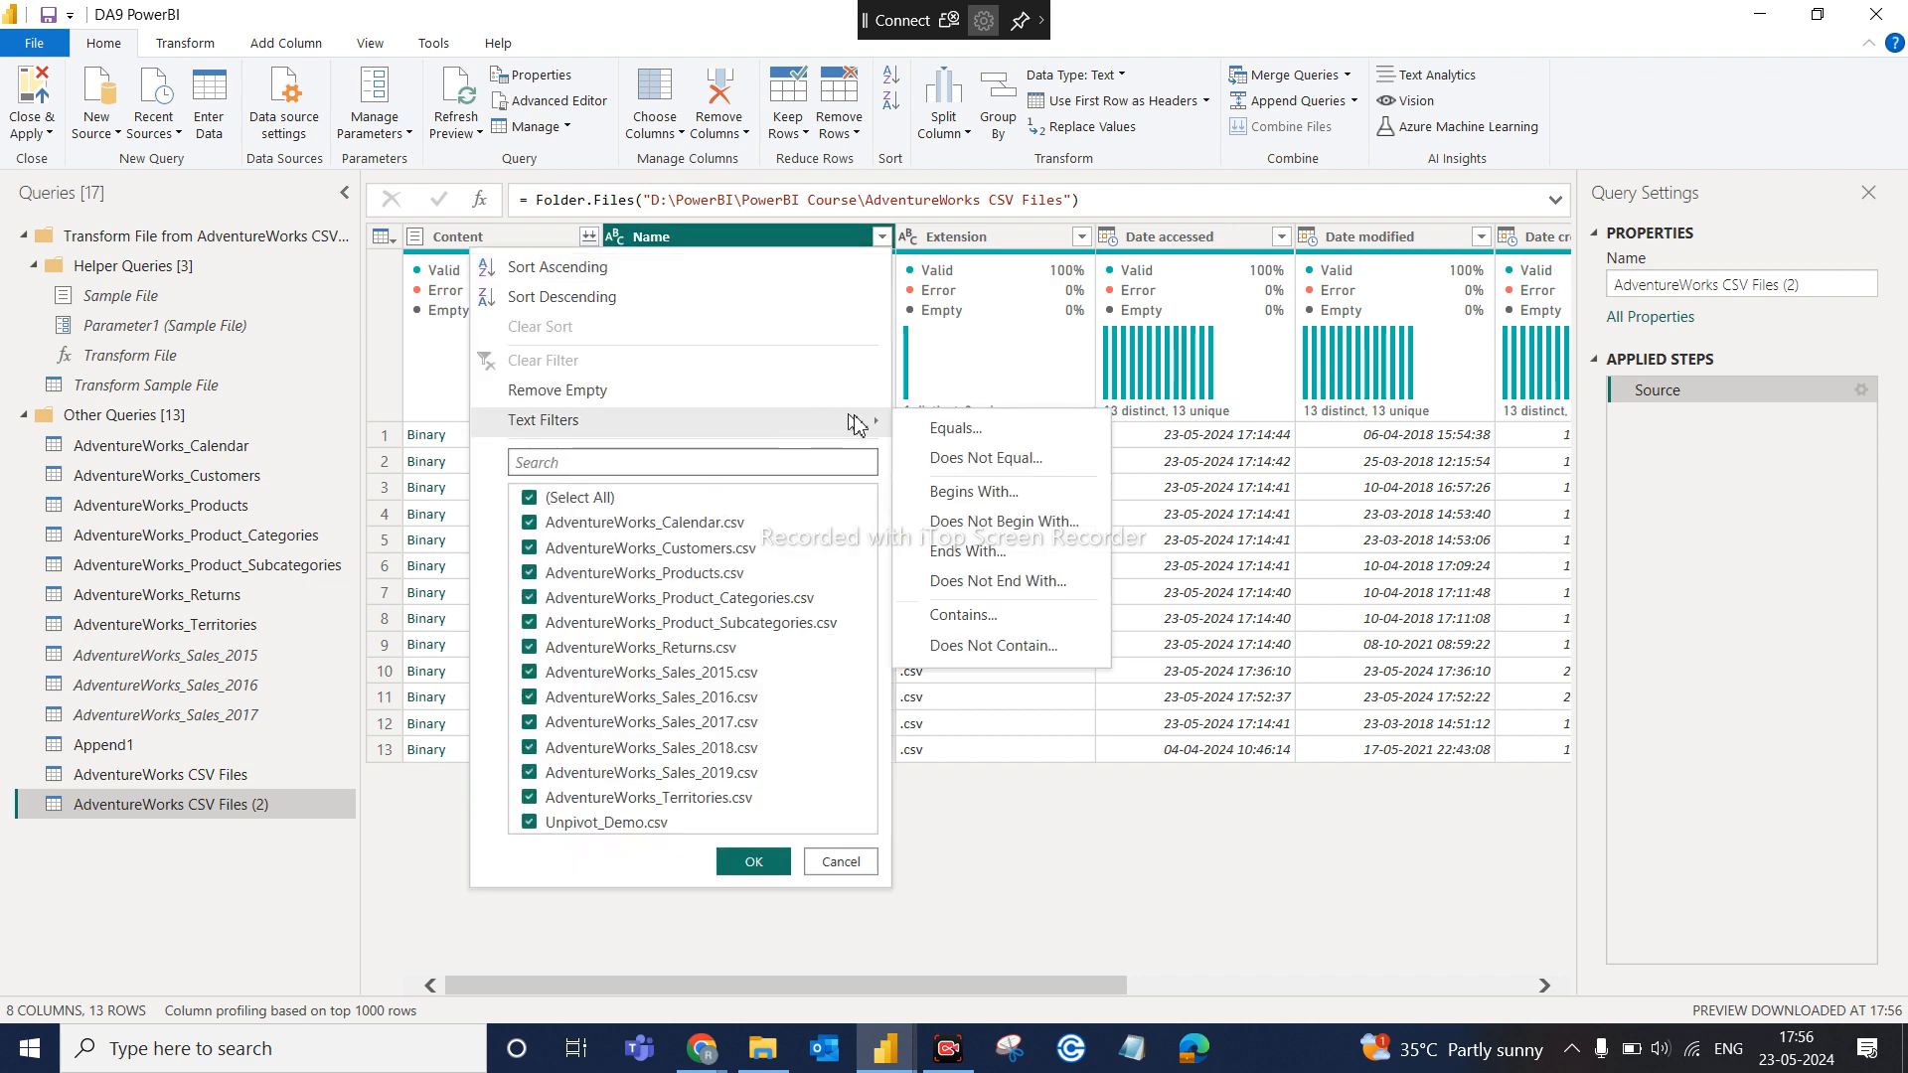
{"action": "left_click", "coordinate": [981, 616]}
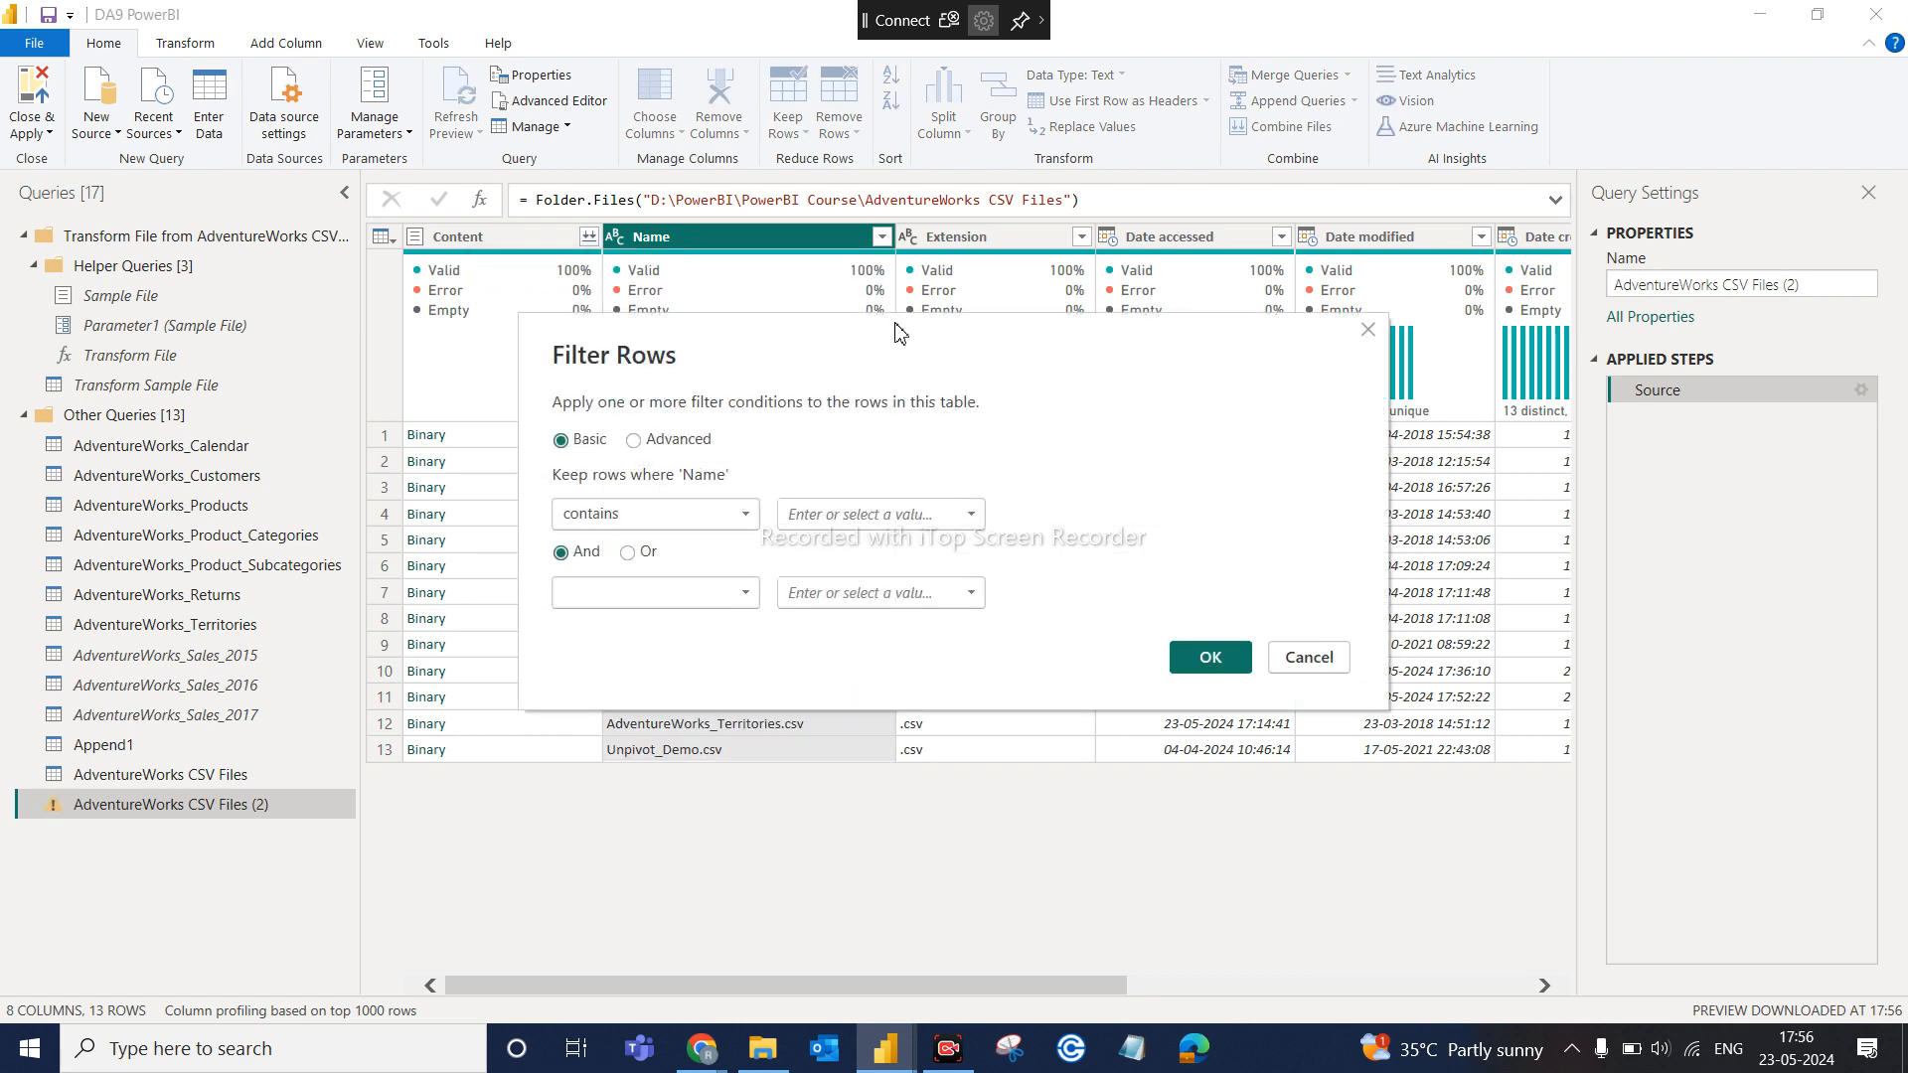
{"action": "left_click_drag", "start_coordinate": [899, 331], "coordinate": [937, 496]}
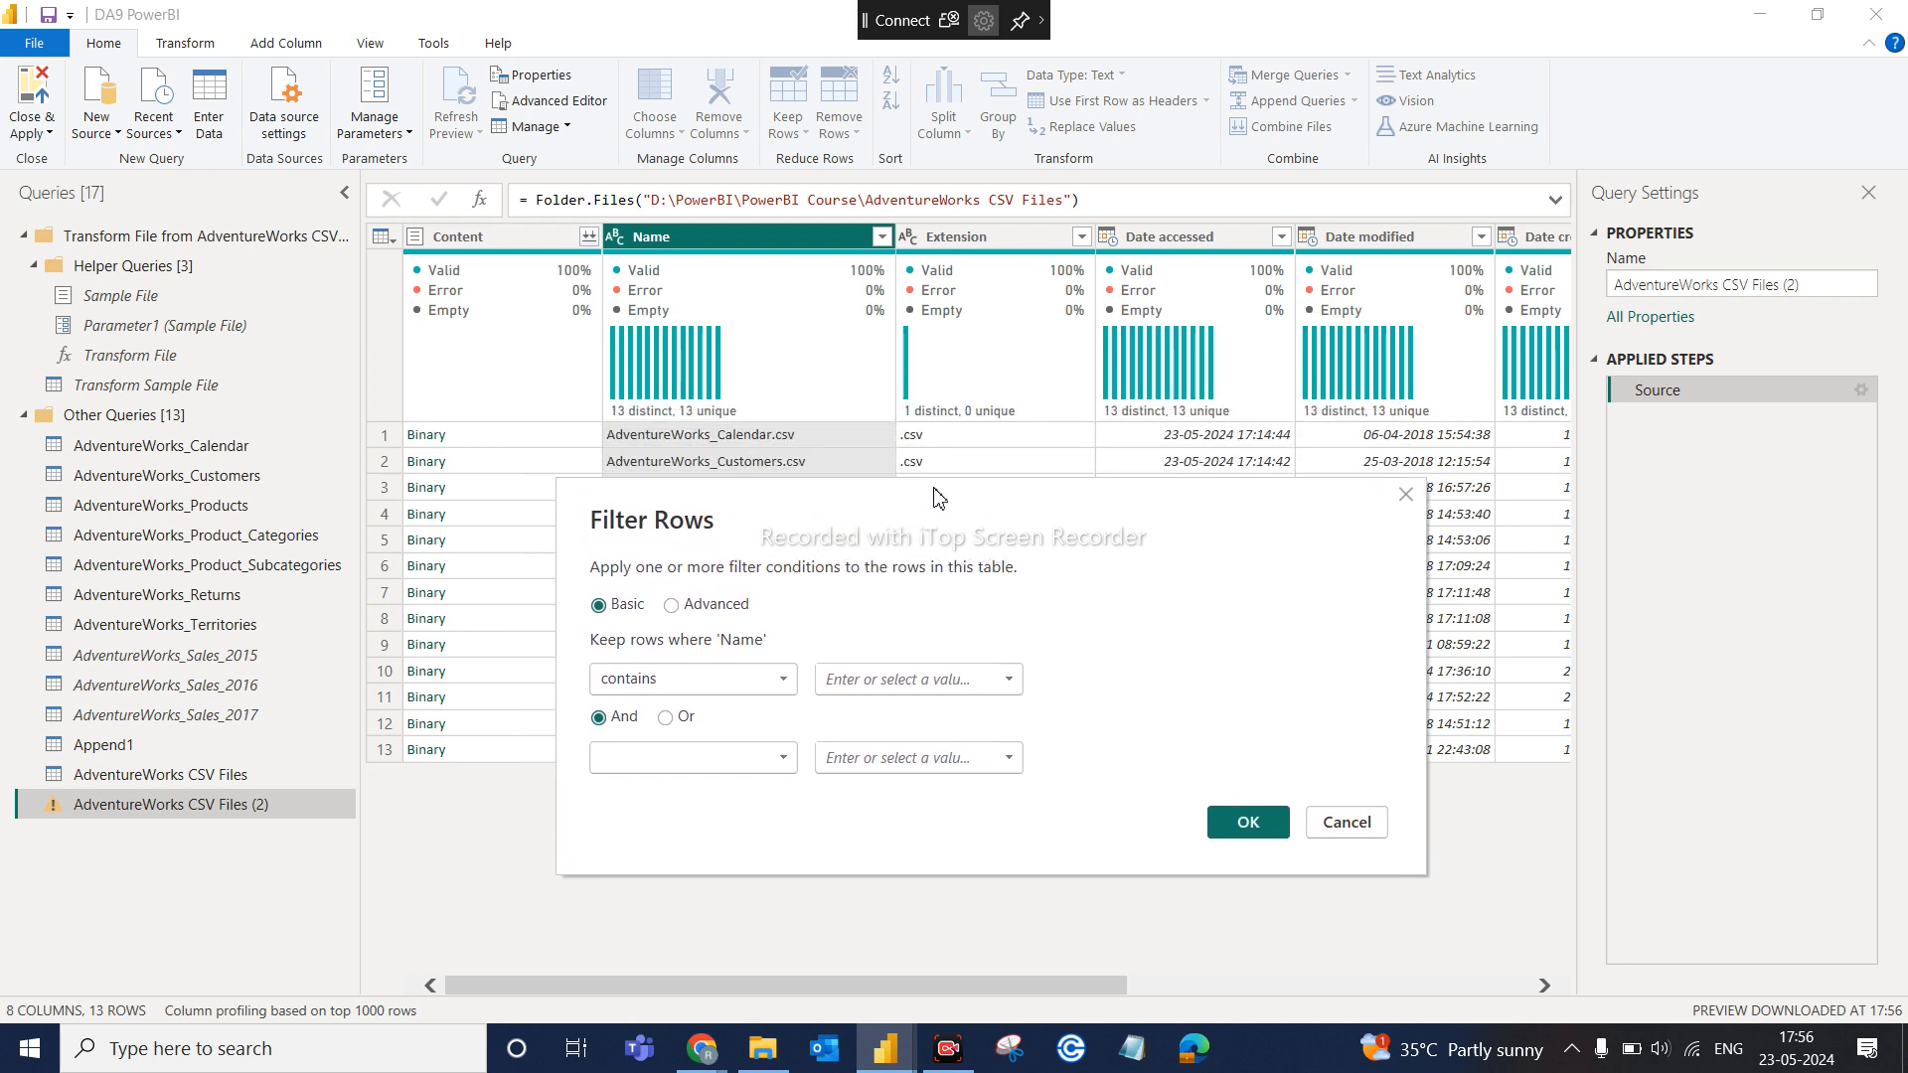
{"action": "left_click", "coordinate": [865, 682]}
{"action": "type", "text": "Sales"}
{"action": "left_click", "coordinate": [1242, 825]}
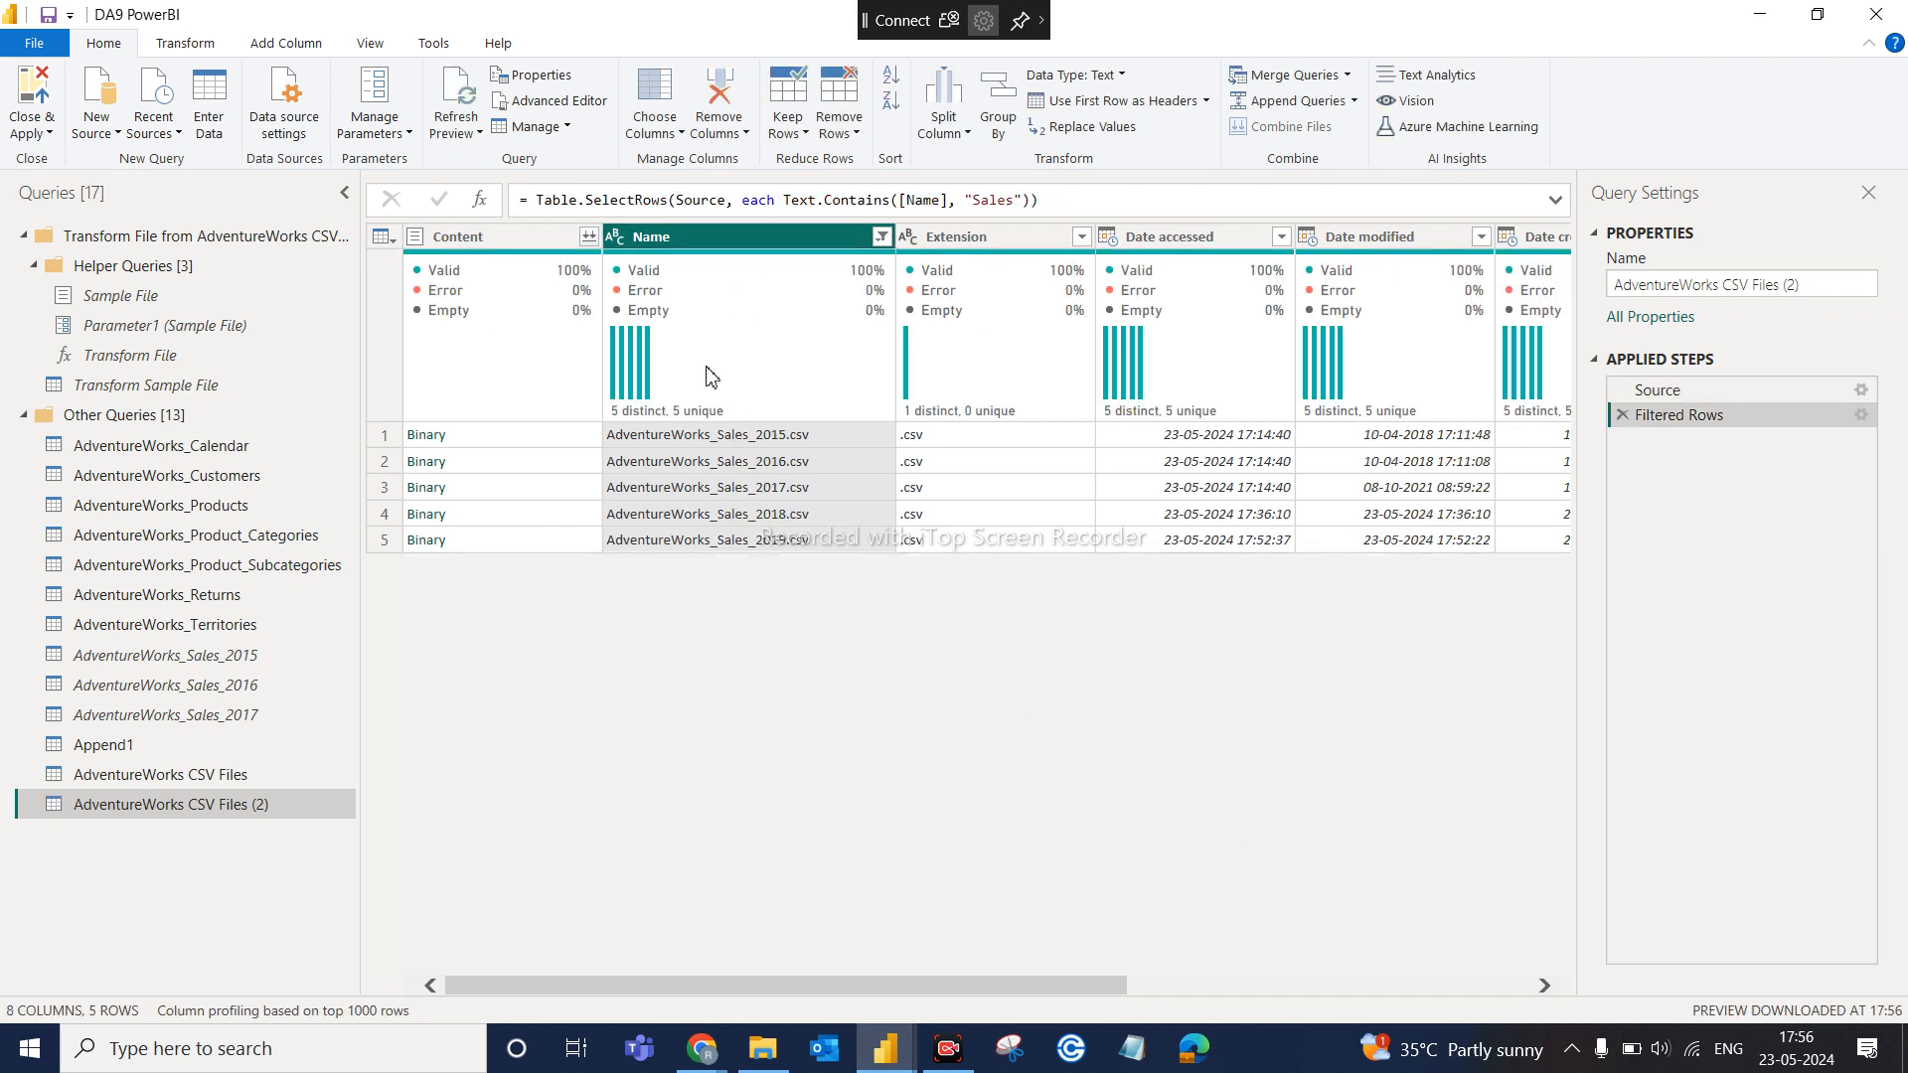
{"action": "mouse_move", "coordinate": [712, 375]}
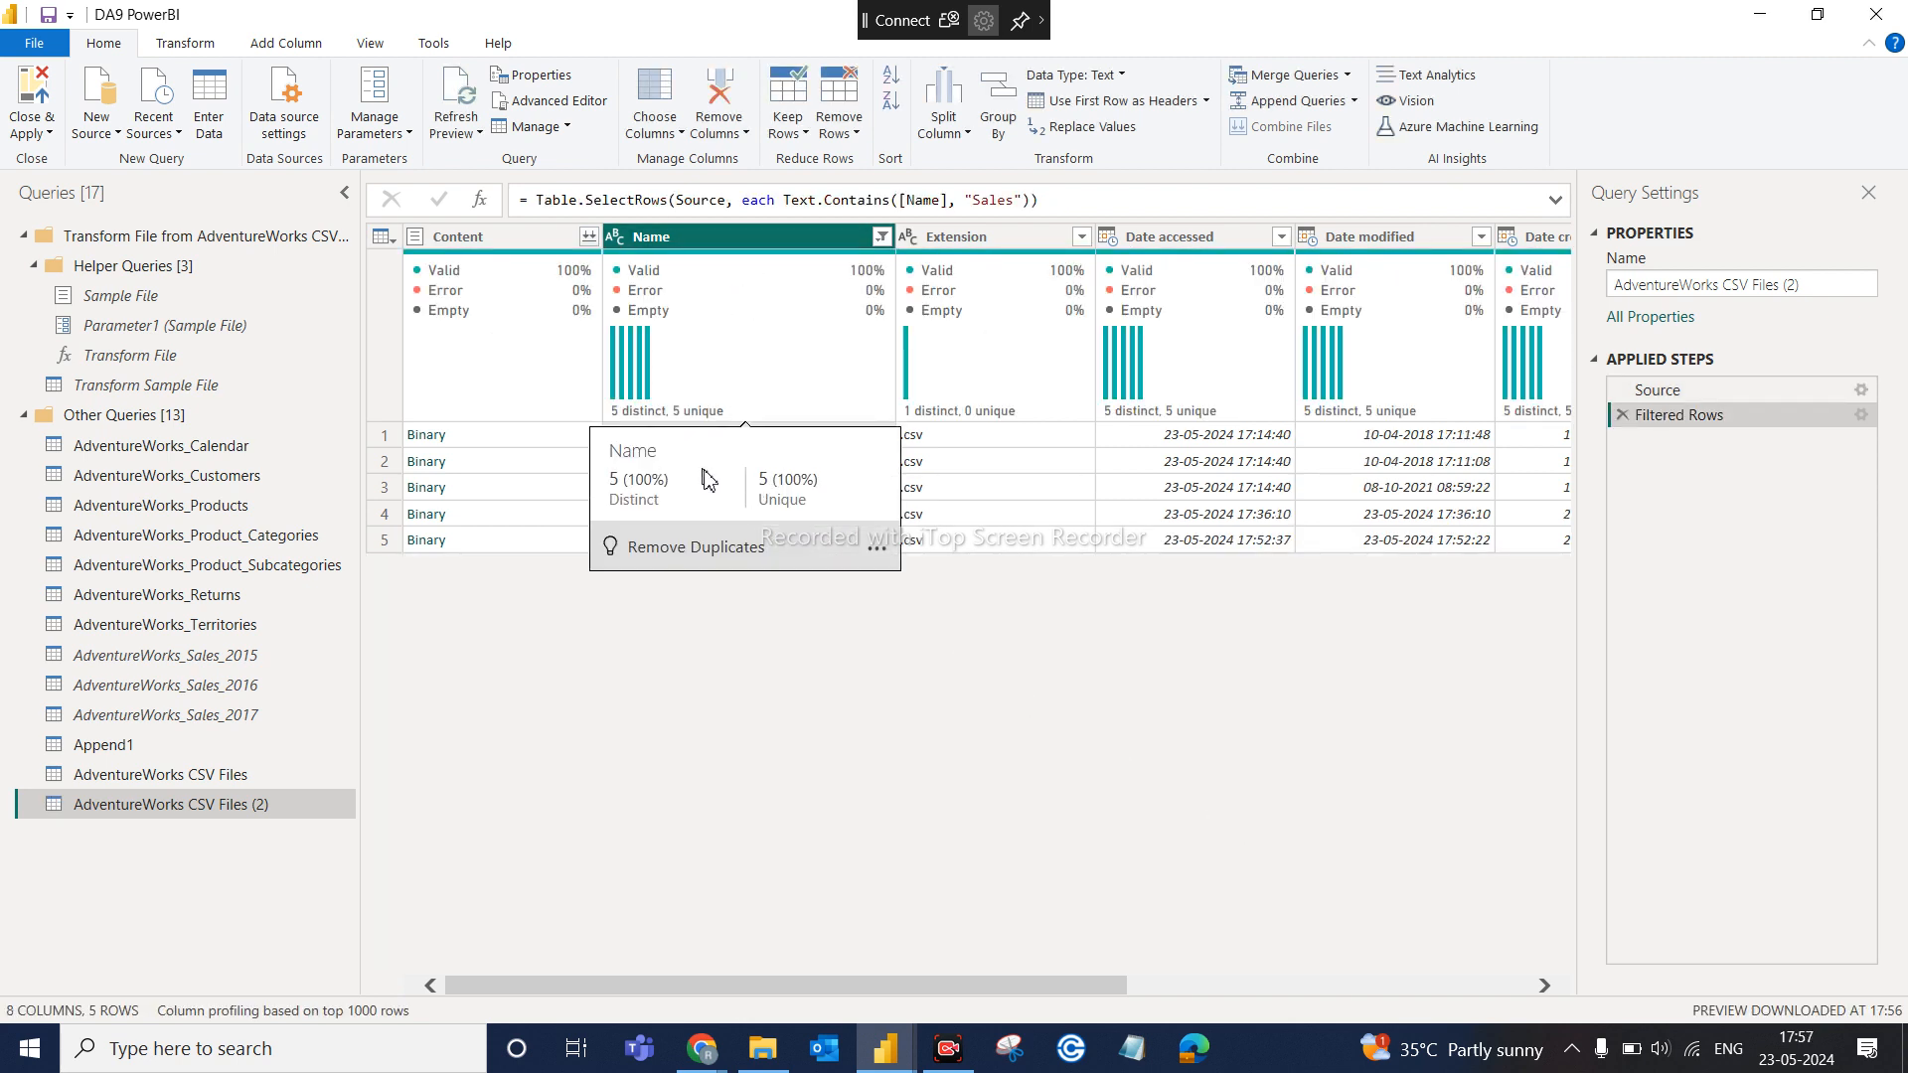
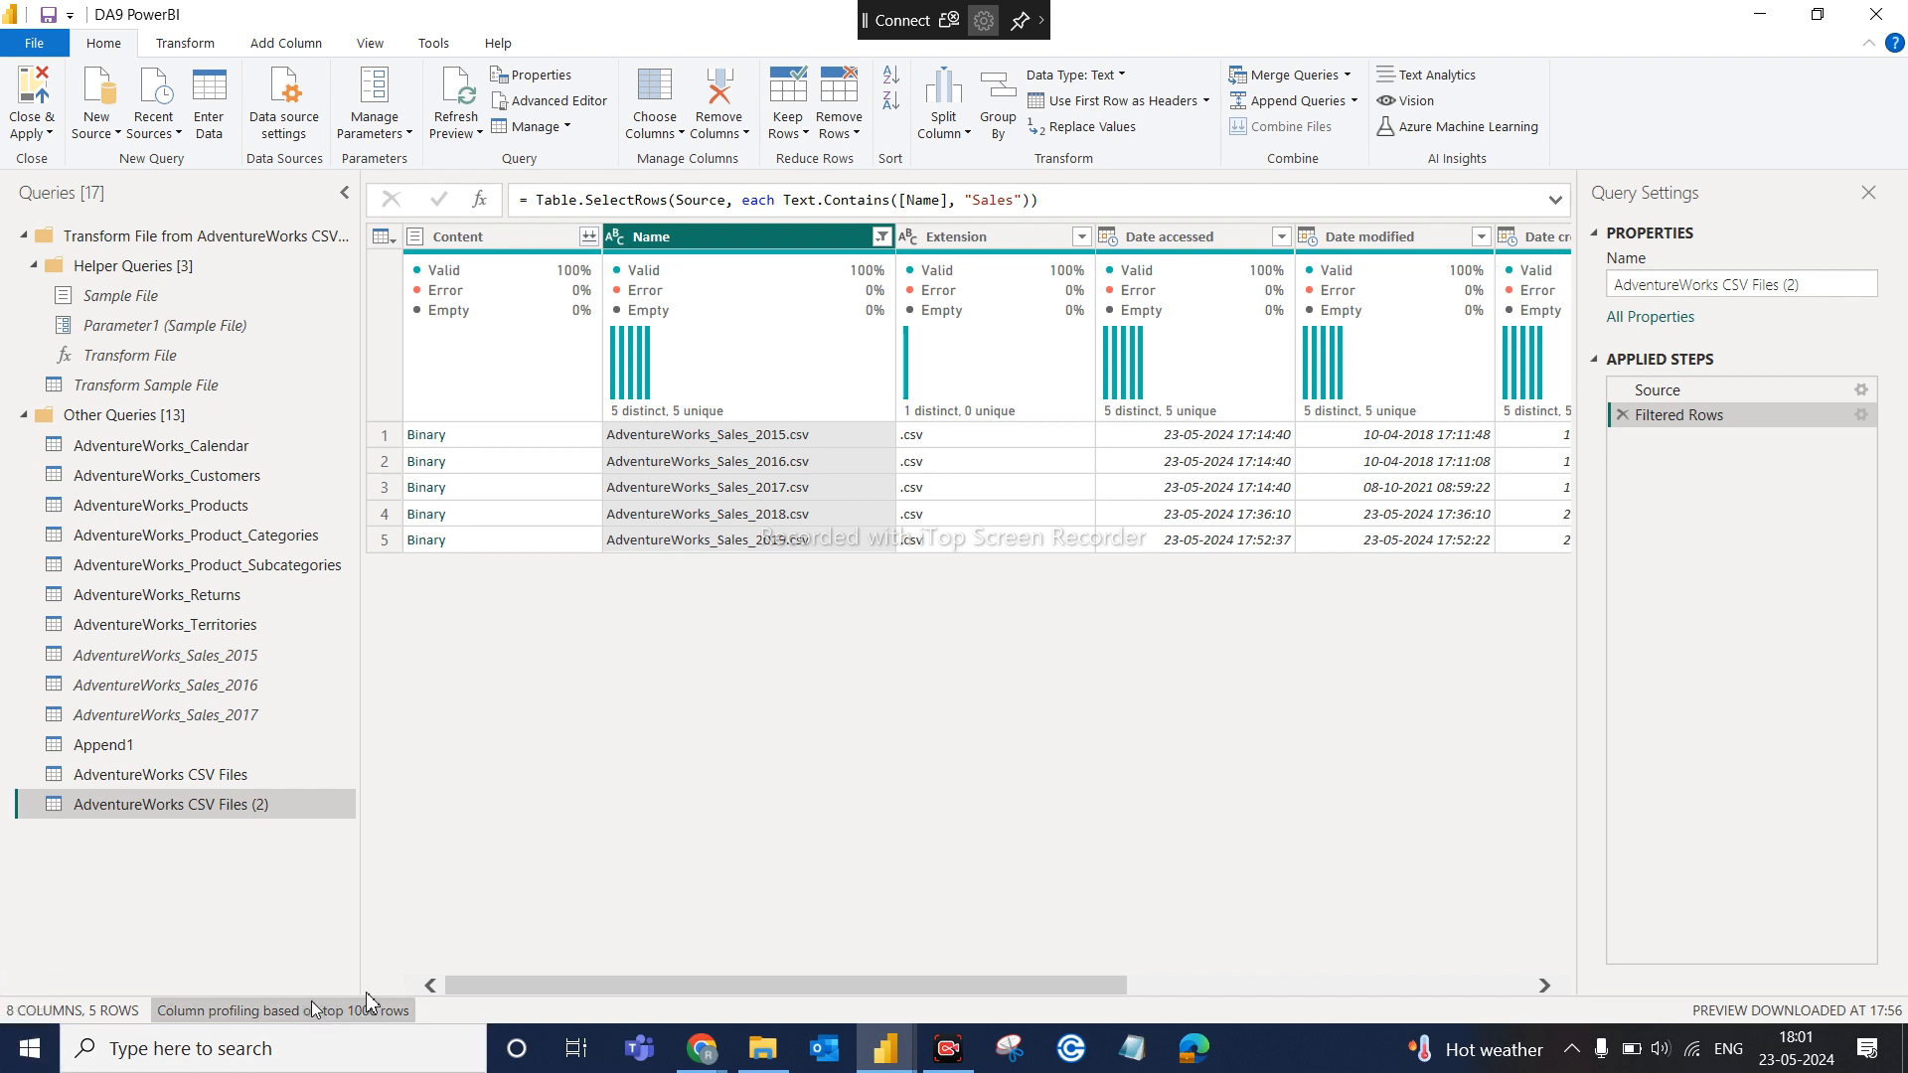
Switch to the Google Meet call in Chrome and dismiss the infinity mirror notice
{"action": "mouse_move", "coordinate": [711, 1059]}
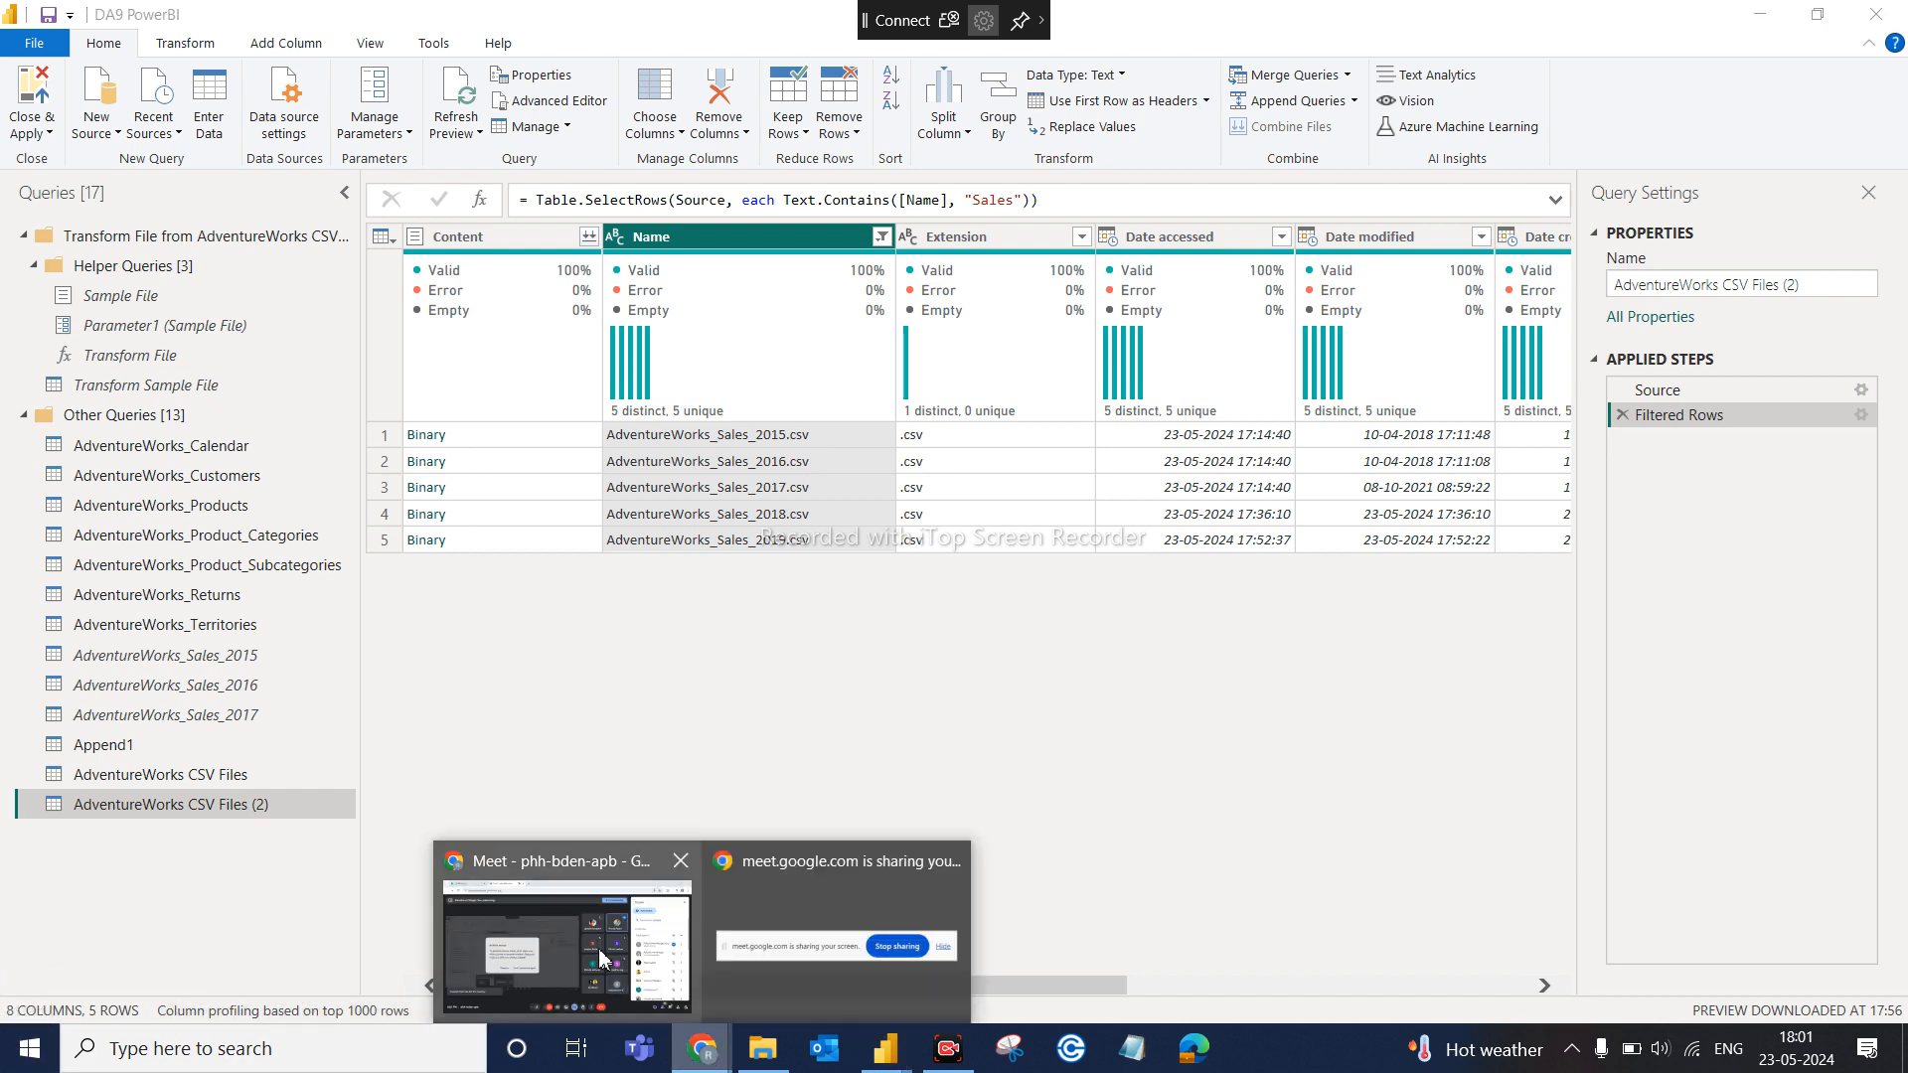
{"action": "left_click", "coordinate": [601, 949]}
{"action": "mouse_move", "coordinate": [1149, 676]}
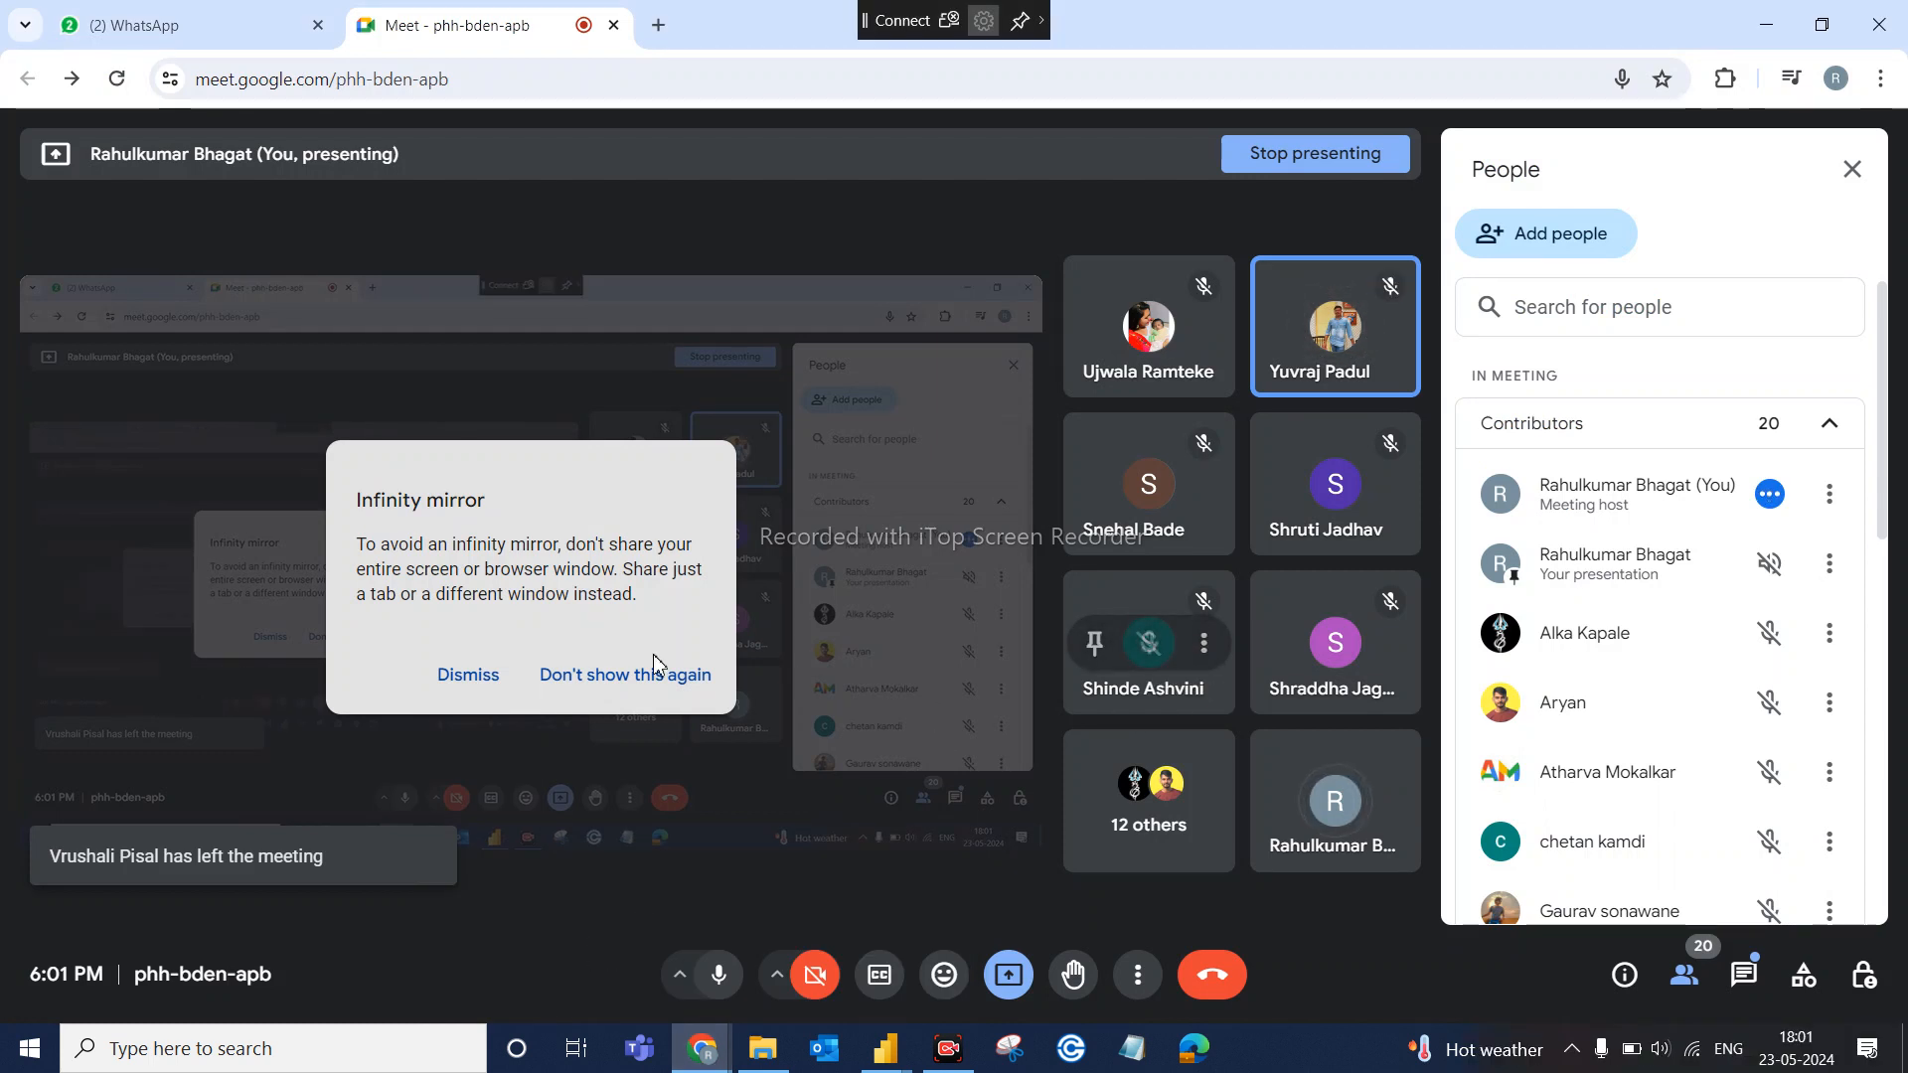
{"action": "left_click", "coordinate": [481, 682]}
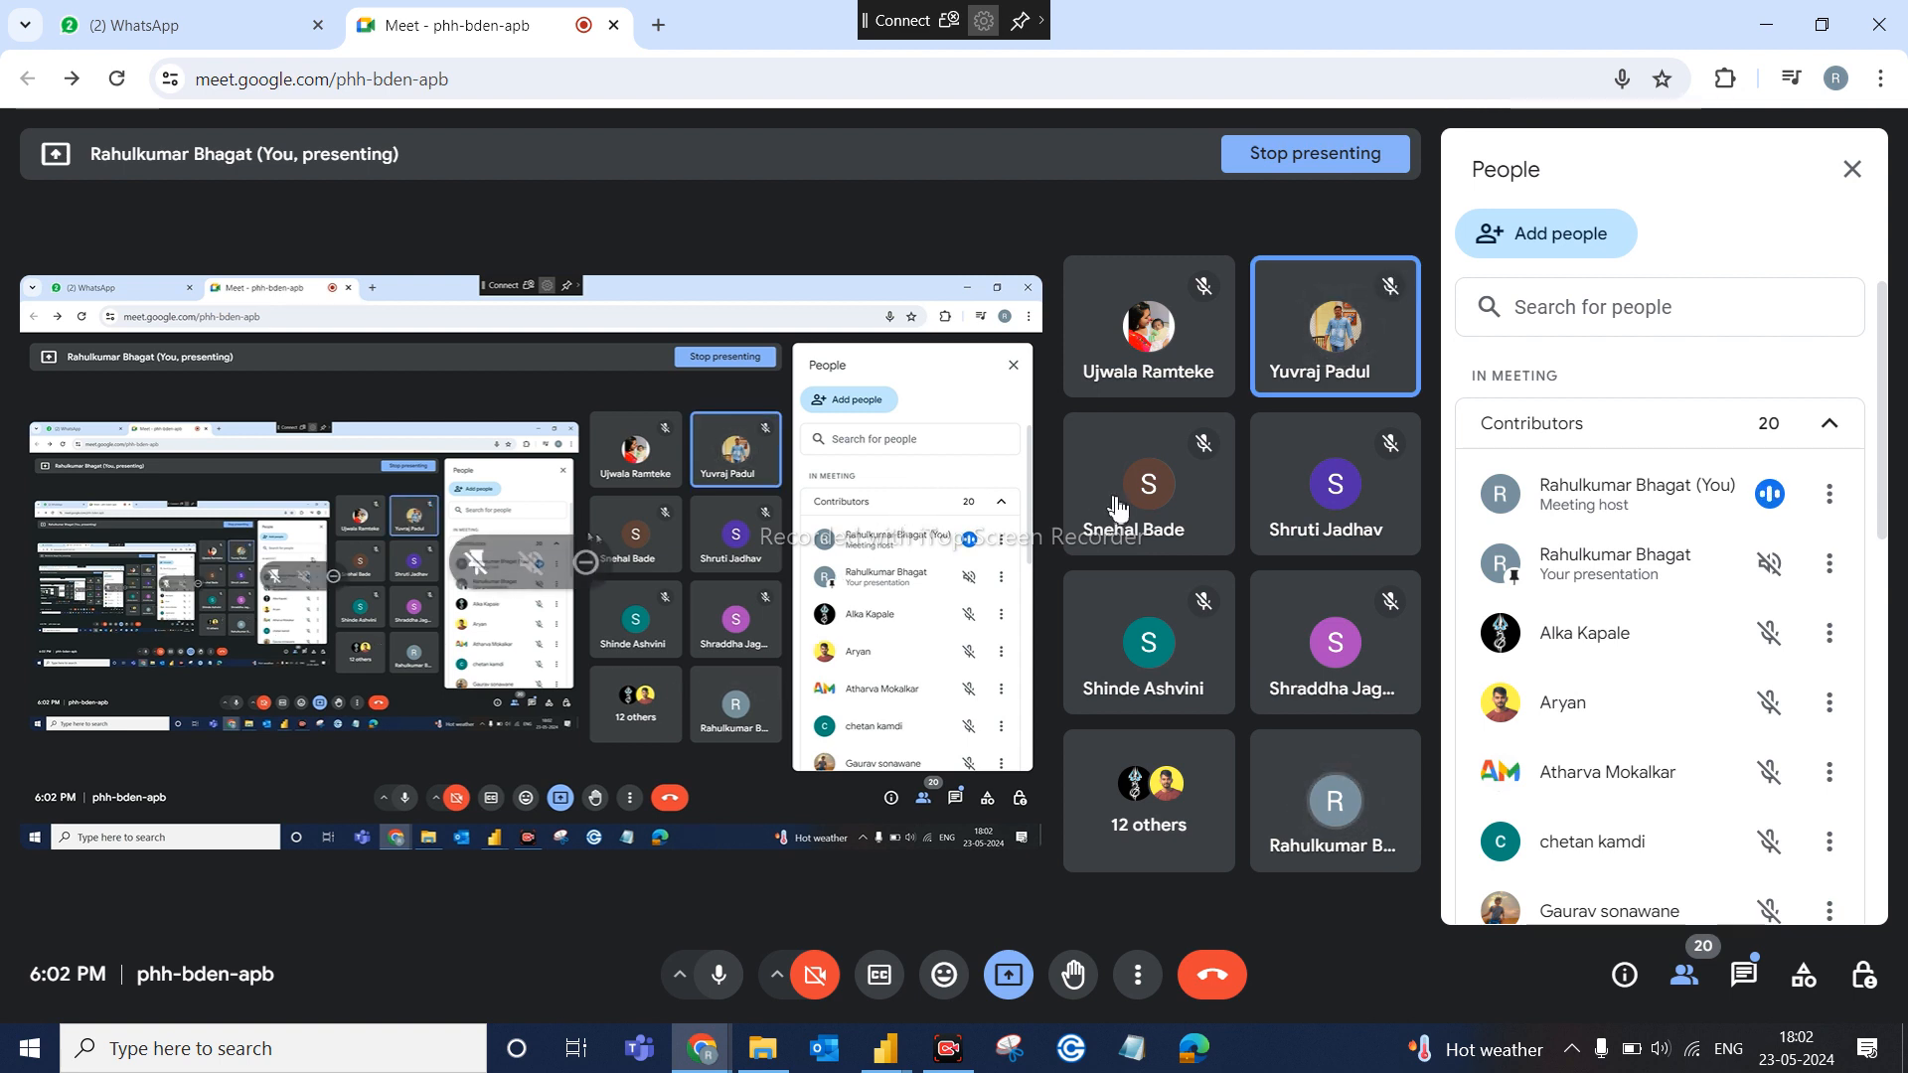
{"action": "mouse_move", "coordinate": [1288, 387]}
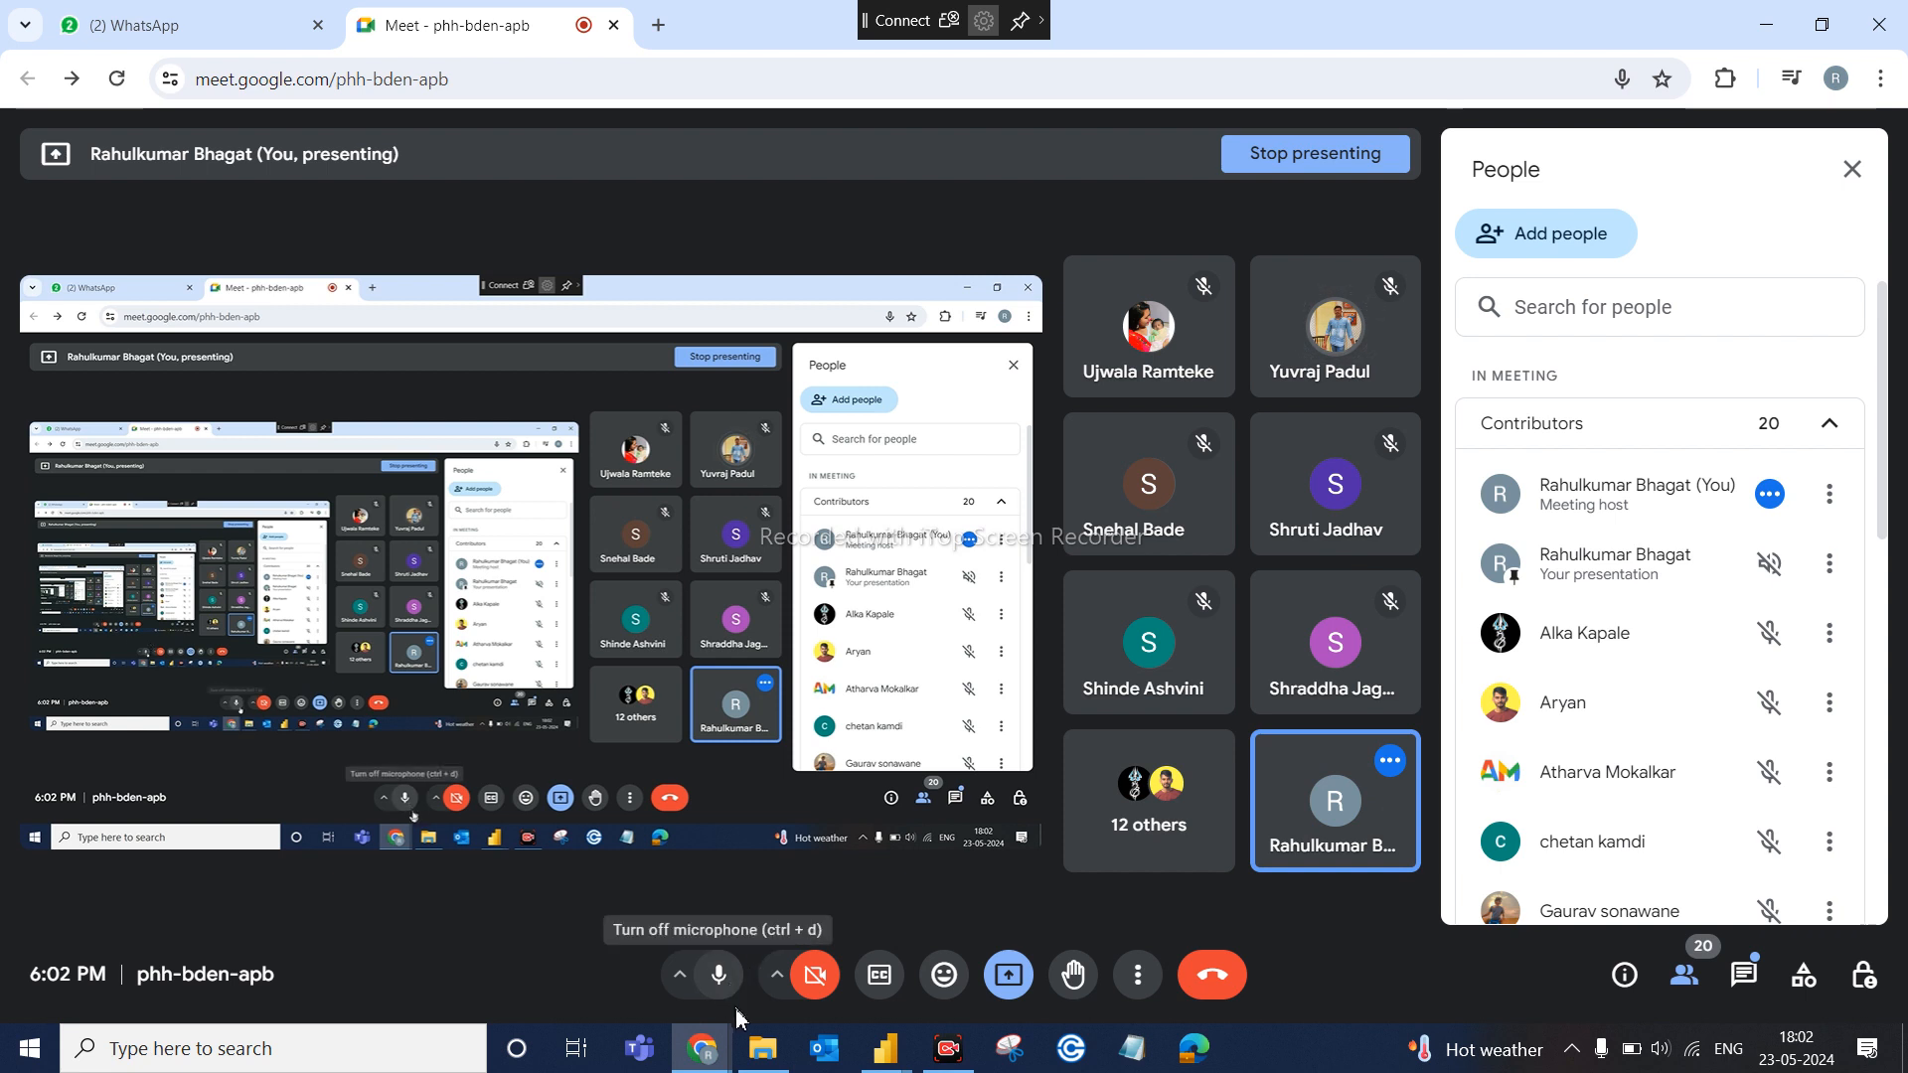
{"action": "mouse_move", "coordinate": [763, 1057]}
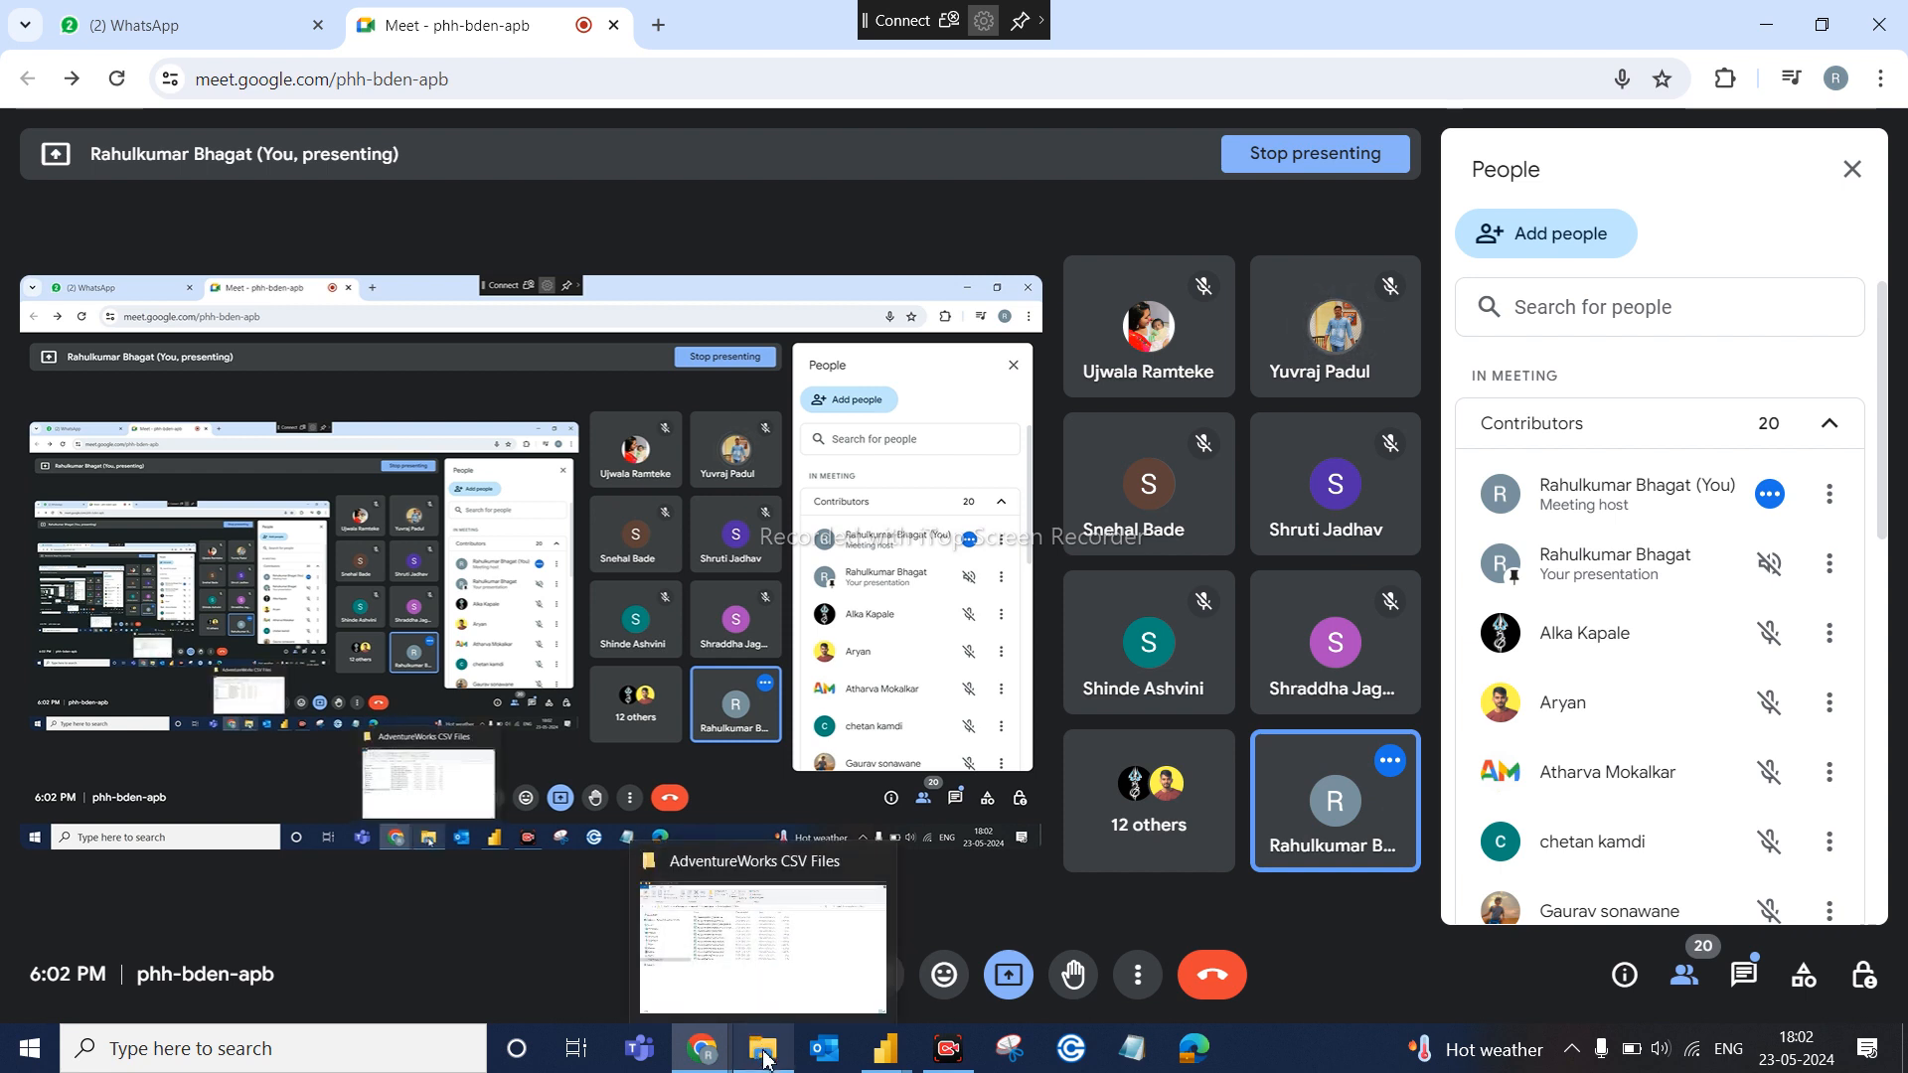
{"action": "mouse_move", "coordinate": [885, 1049]}
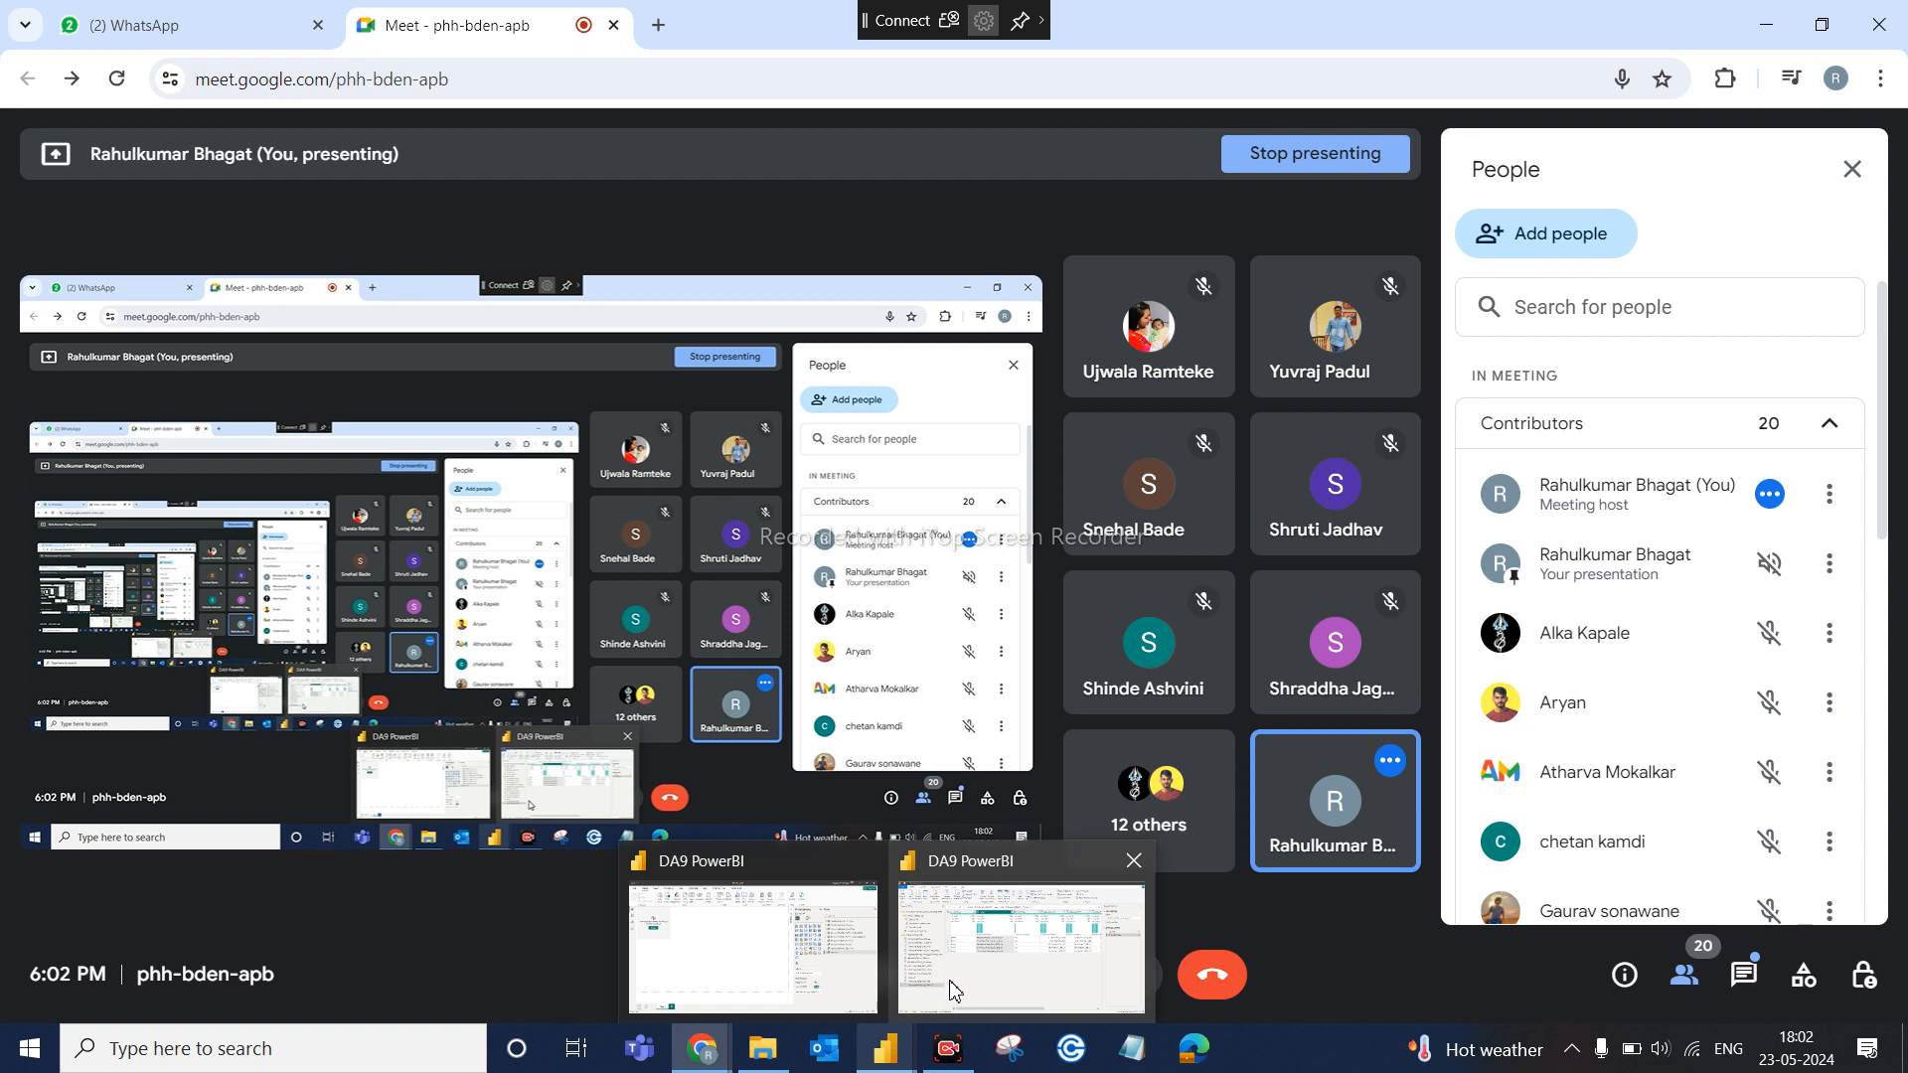
{"action": "mouse_move", "coordinate": [953, 990]}
{"action": "mouse_move", "coordinate": [817, 958]}
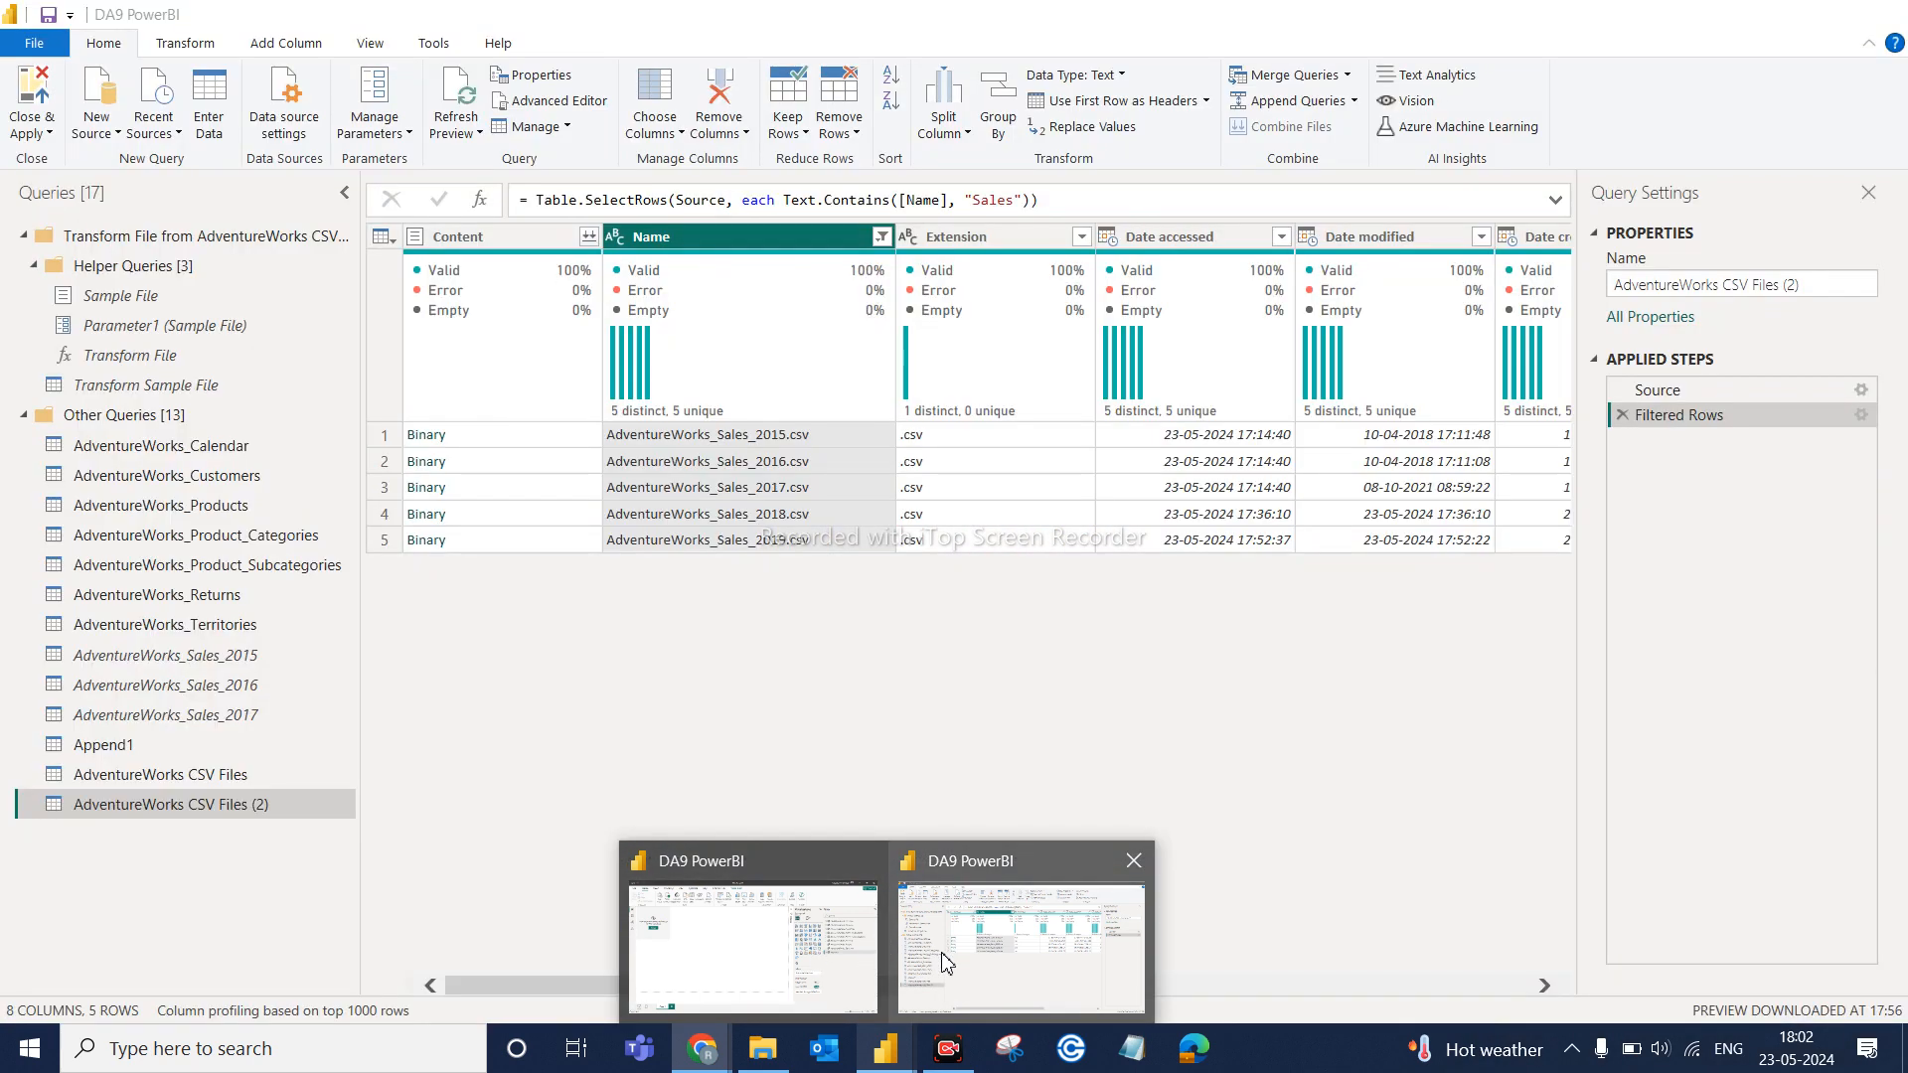
{"action": "left_click", "coordinate": [944, 954]}
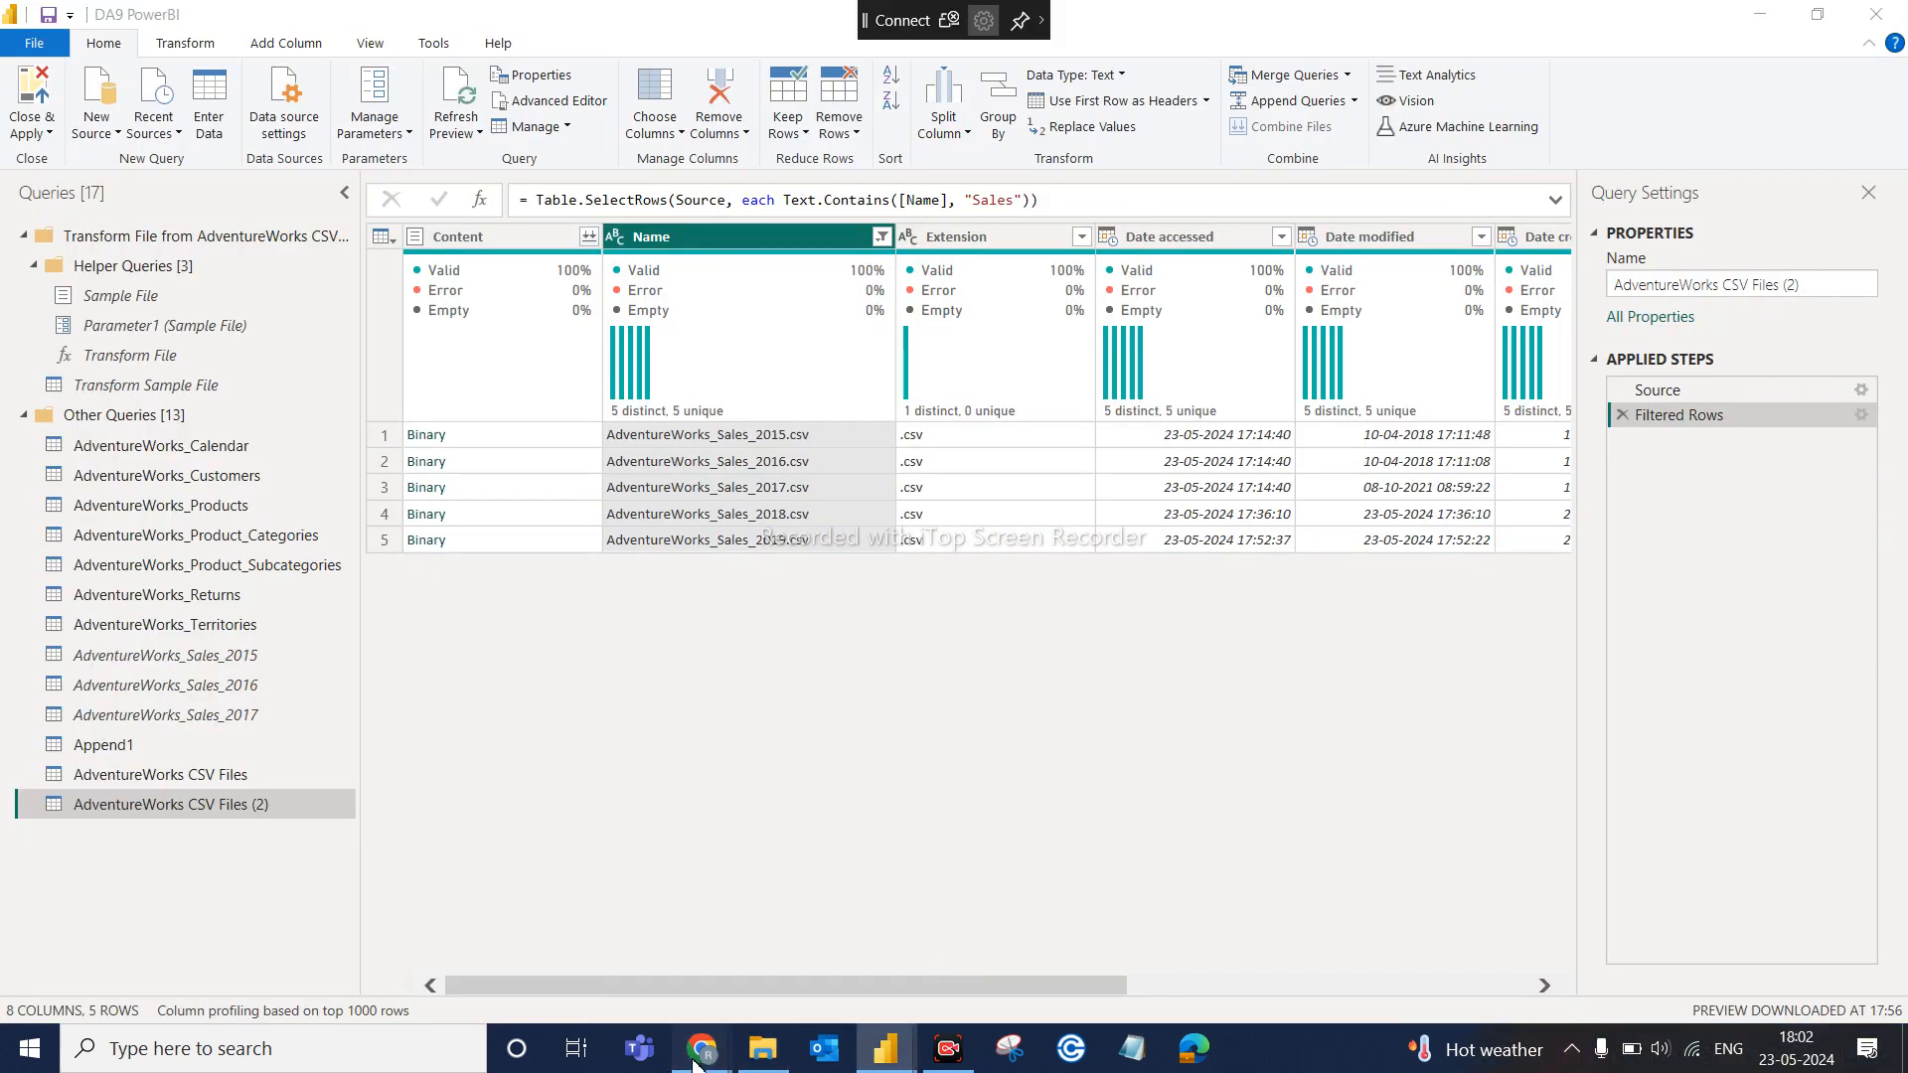
Return to the Google Meet call and admit the participant waiting to join
{"action": "mouse_move", "coordinate": [702, 1049]}
{"action": "left_click", "coordinate": [572, 956]}
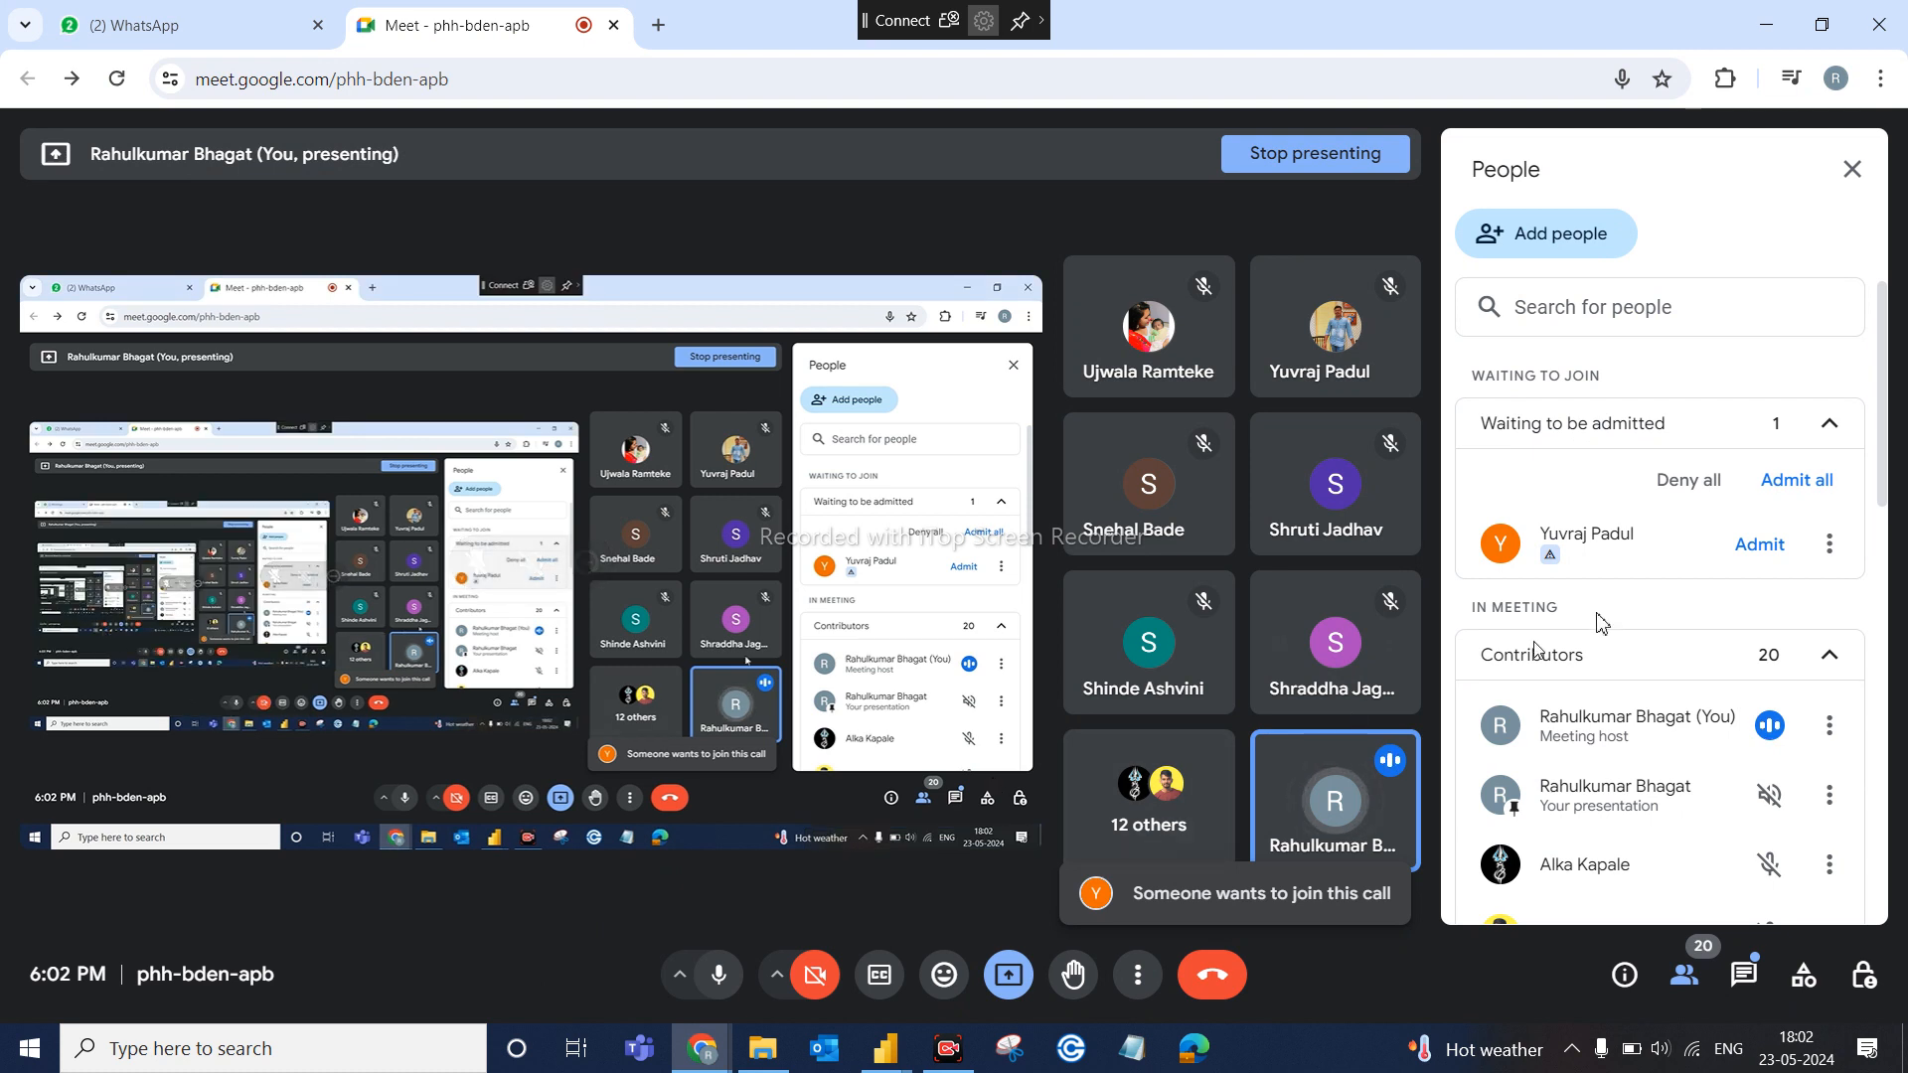
{"action": "left_click", "coordinate": [1760, 545]}
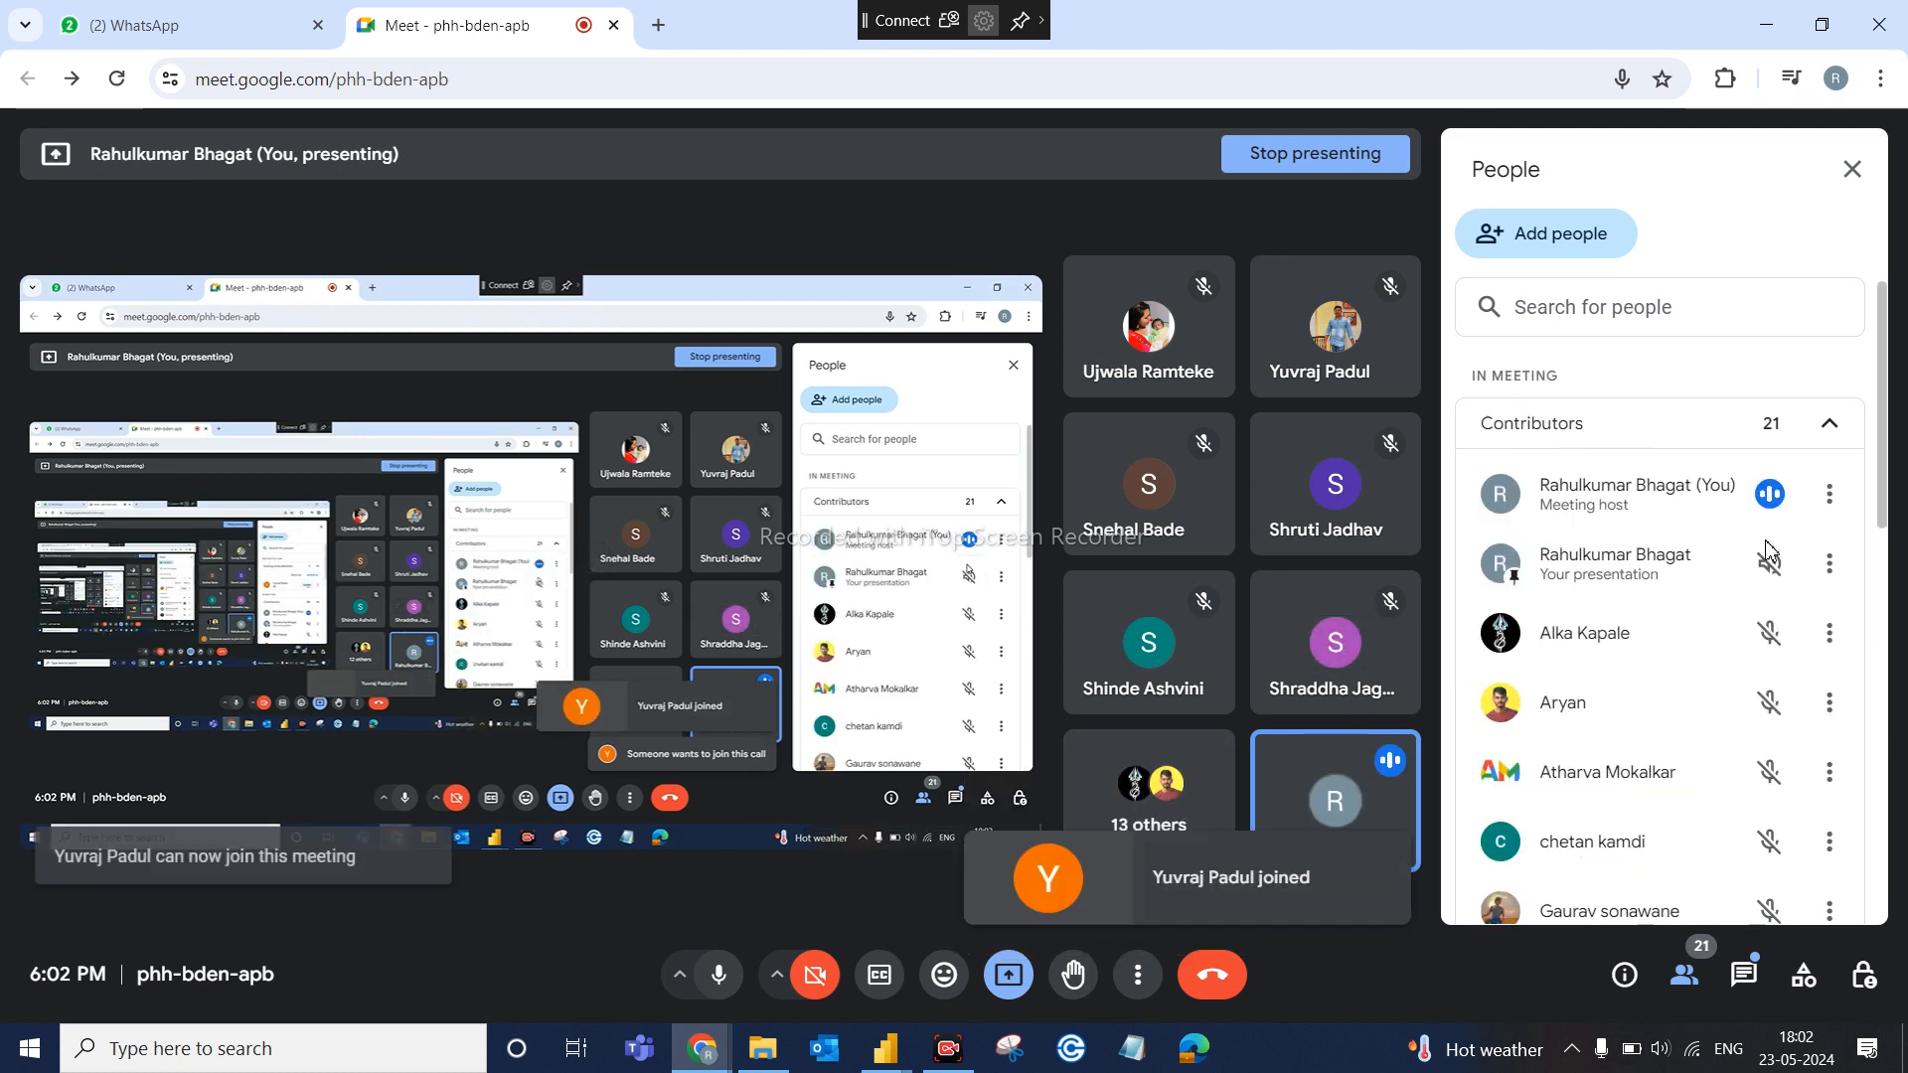
Look through the meeting's contributor list to check who is present and their microphone status
{"action": "scroll", "coordinate": [1757, 651], "scroll_direction": "down", "scroll_amount": 6}
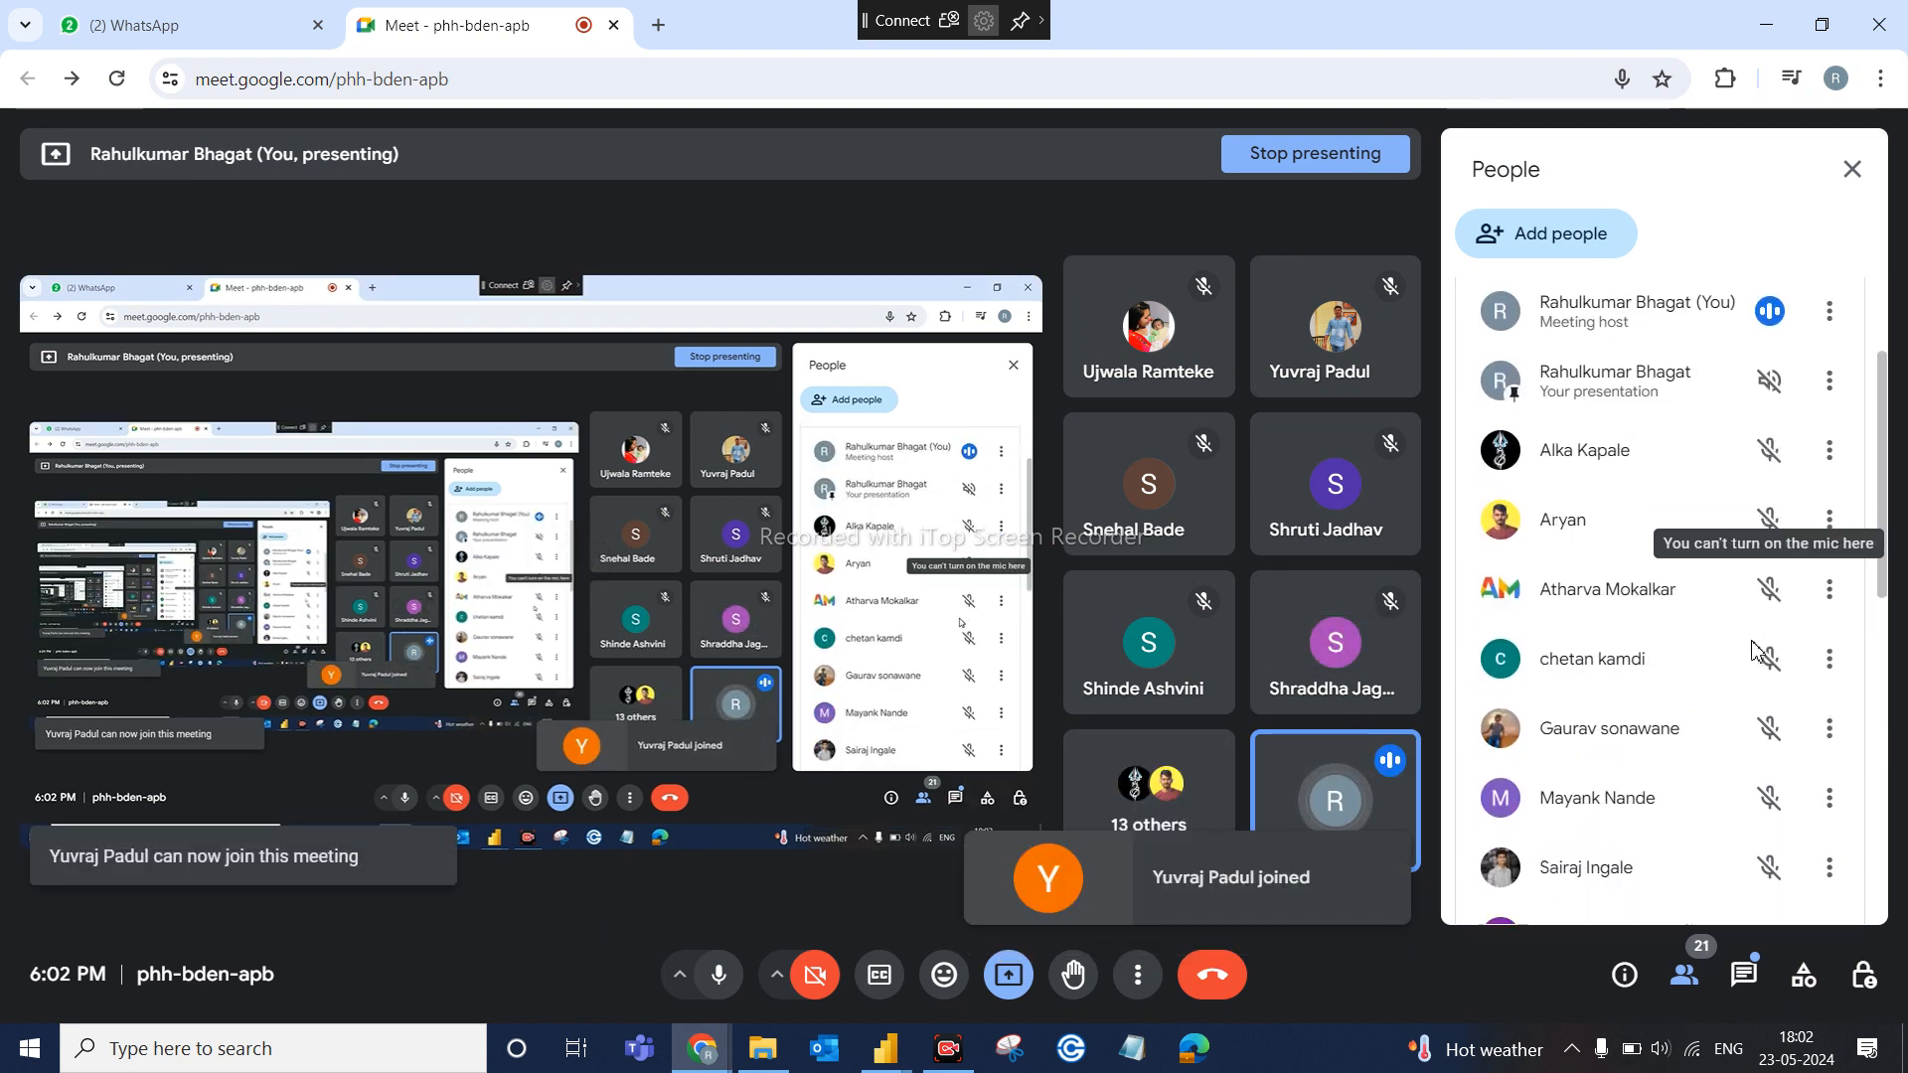
{"action": "scroll", "coordinate": [1757, 651], "scroll_direction": "down", "scroll_amount": 5}
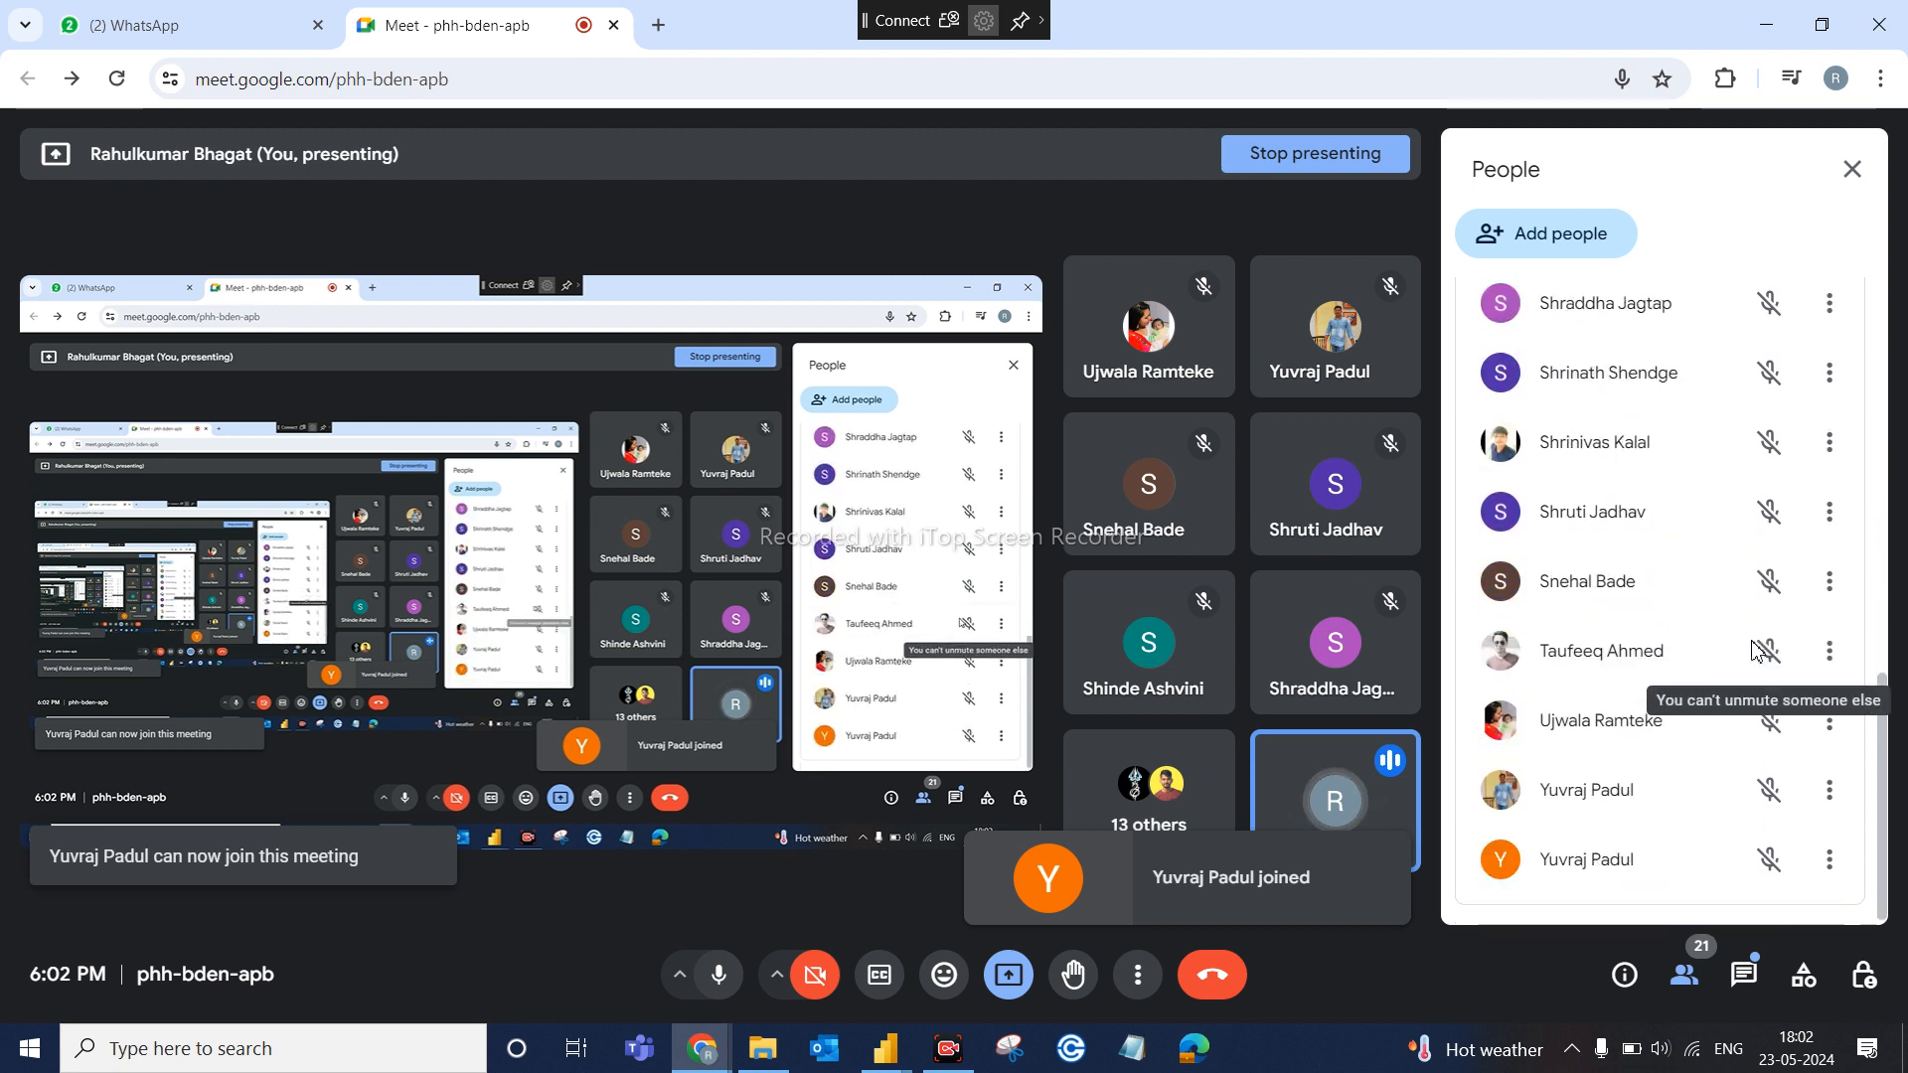
{"action": "scroll", "coordinate": [1731, 509], "scroll_direction": "up", "scroll_amount": 3}
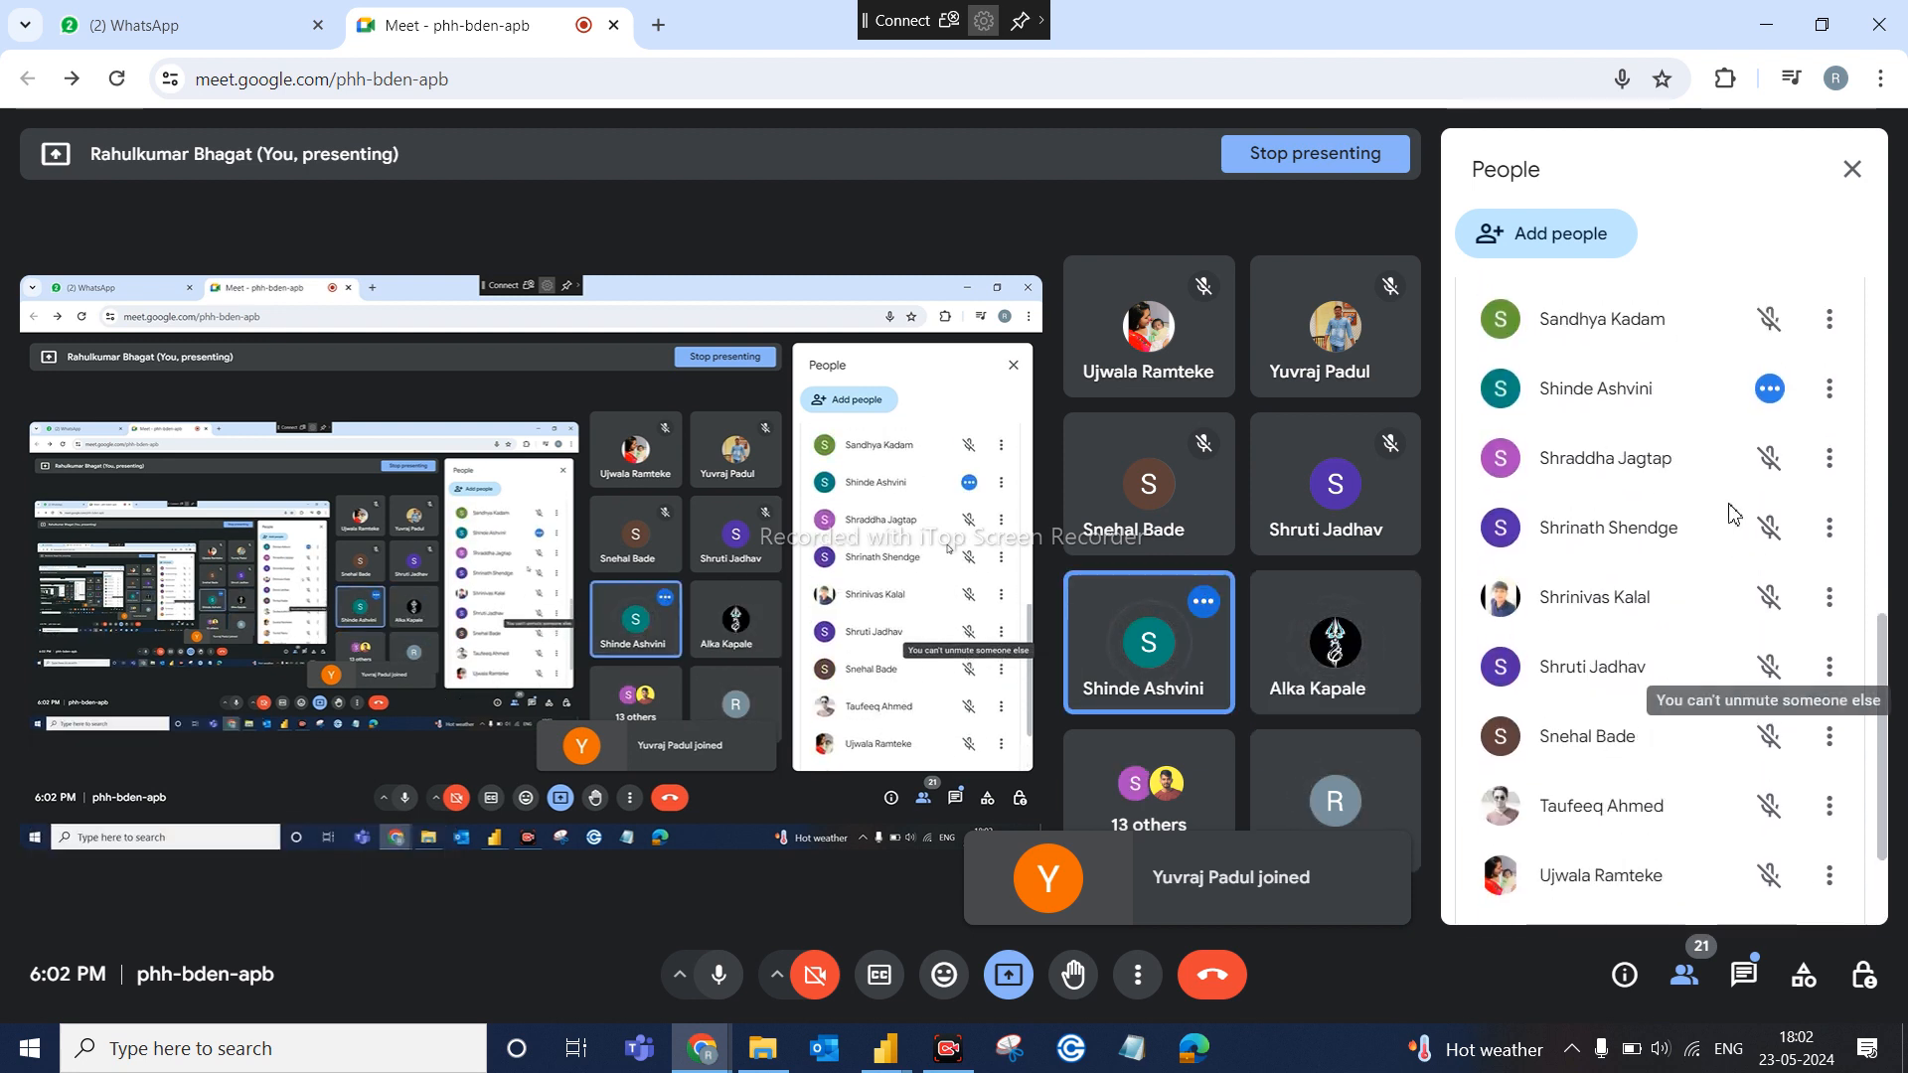
{"action": "scroll", "coordinate": [1734, 514], "scroll_direction": "up", "scroll_amount": 7}
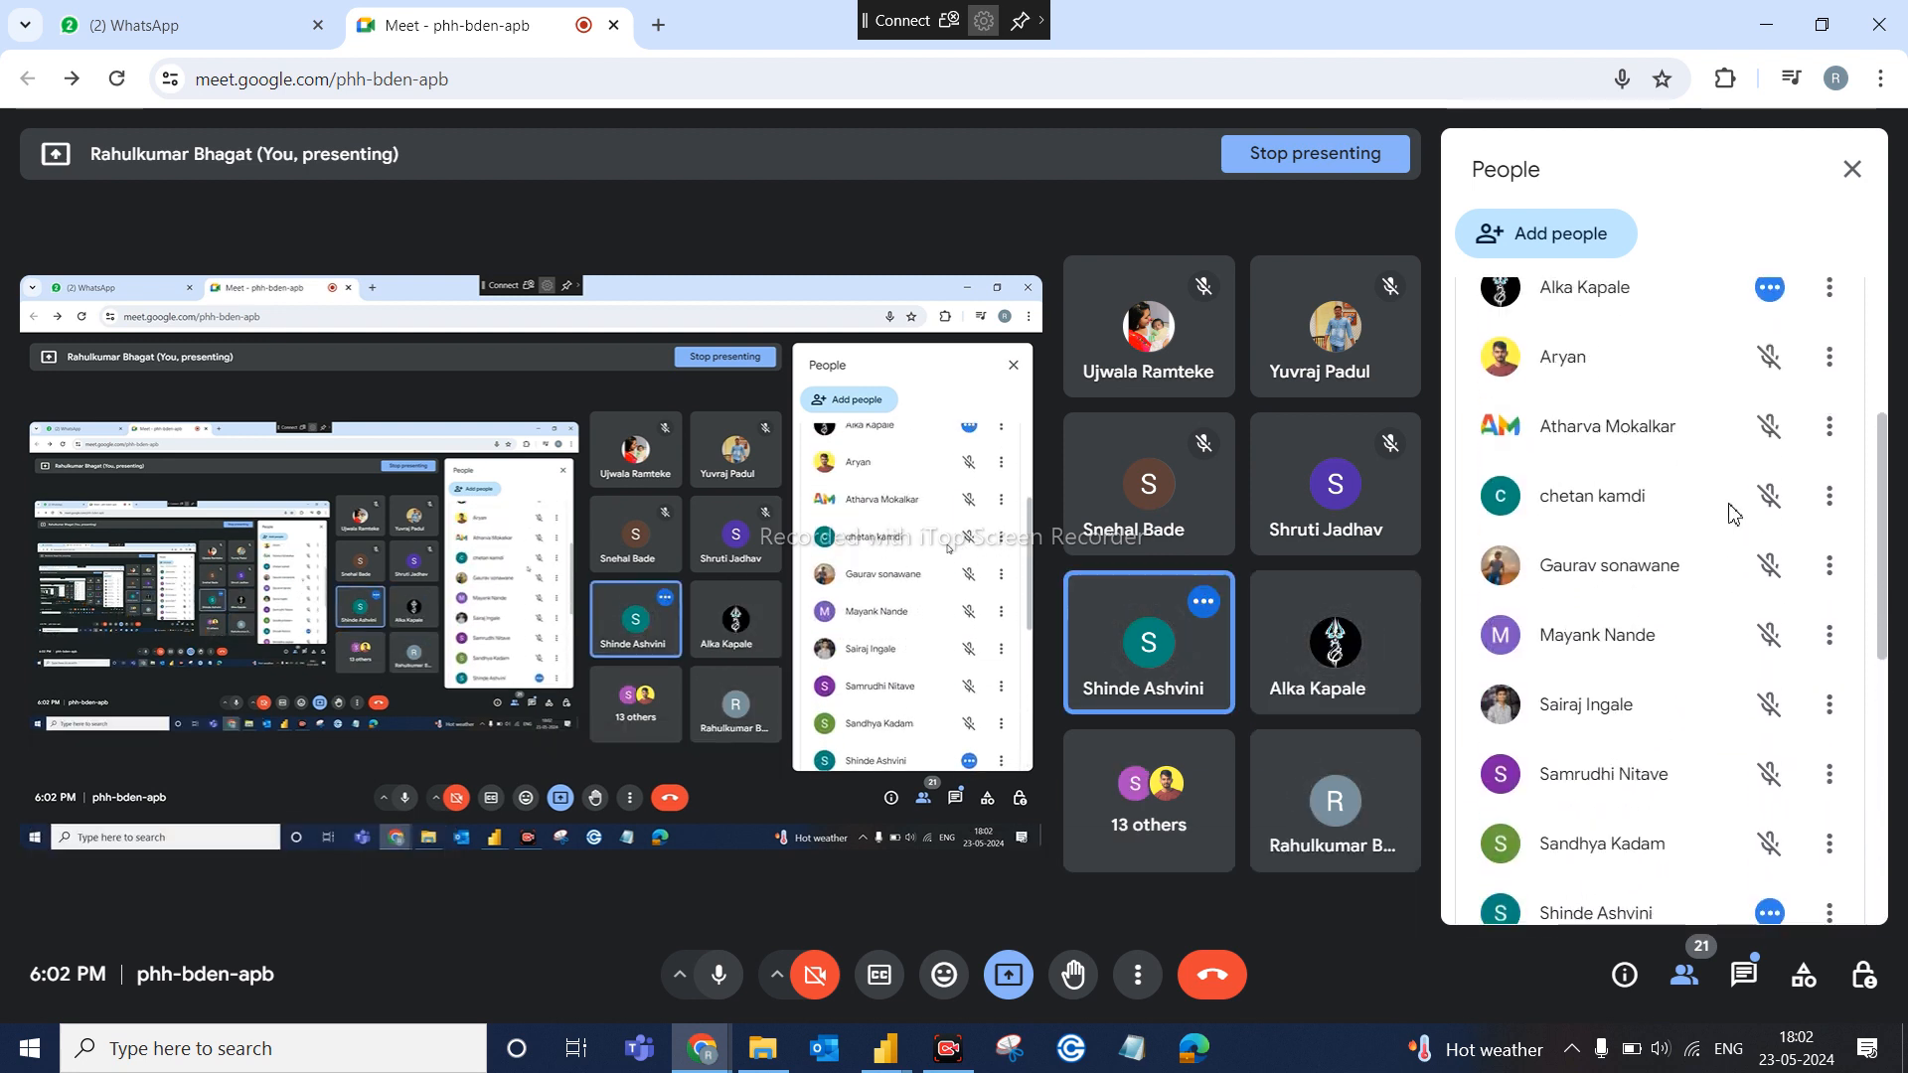
{"action": "scroll", "coordinate": [1734, 514], "scroll_direction": "up", "scroll_amount": 4}
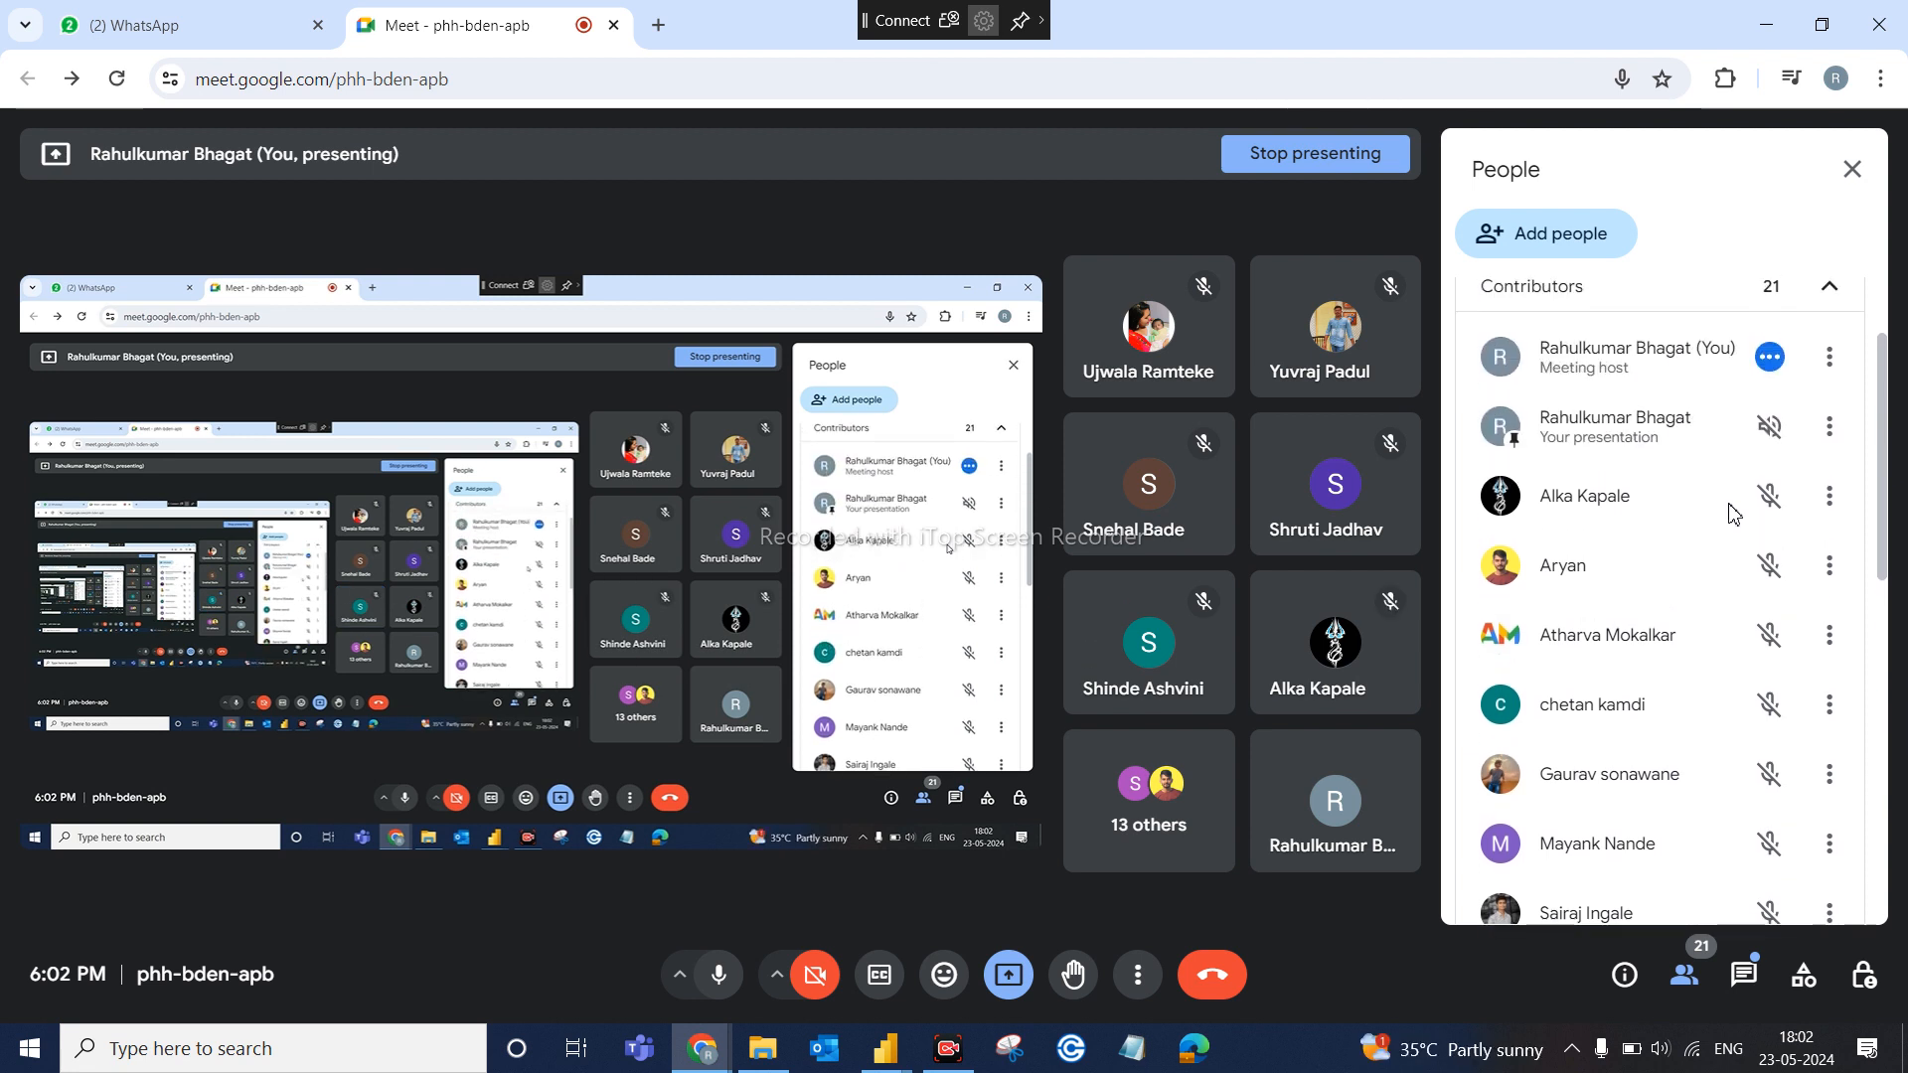
{"action": "scroll", "coordinate": [1734, 514], "scroll_direction": "down", "scroll_amount": 4}
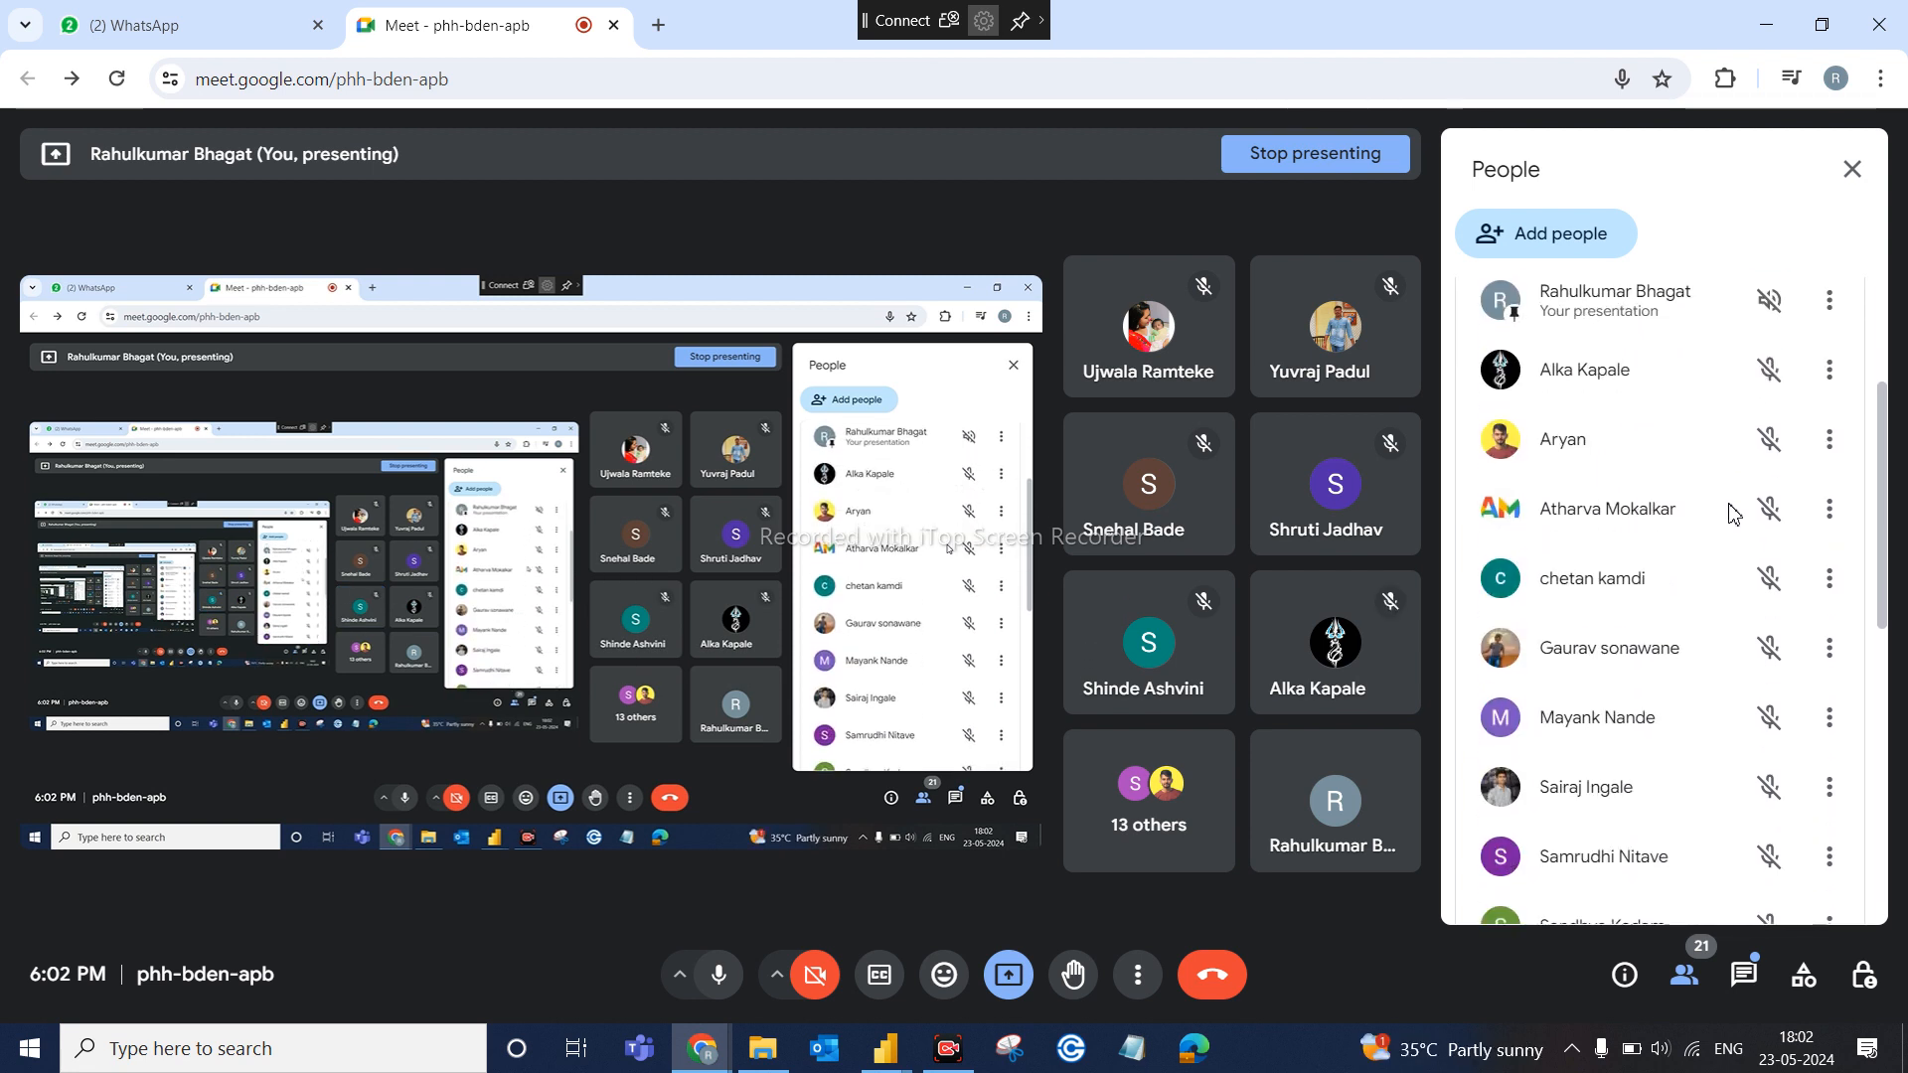
{"action": "scroll", "coordinate": [1734, 514], "scroll_direction": "down", "scroll_amount": 2}
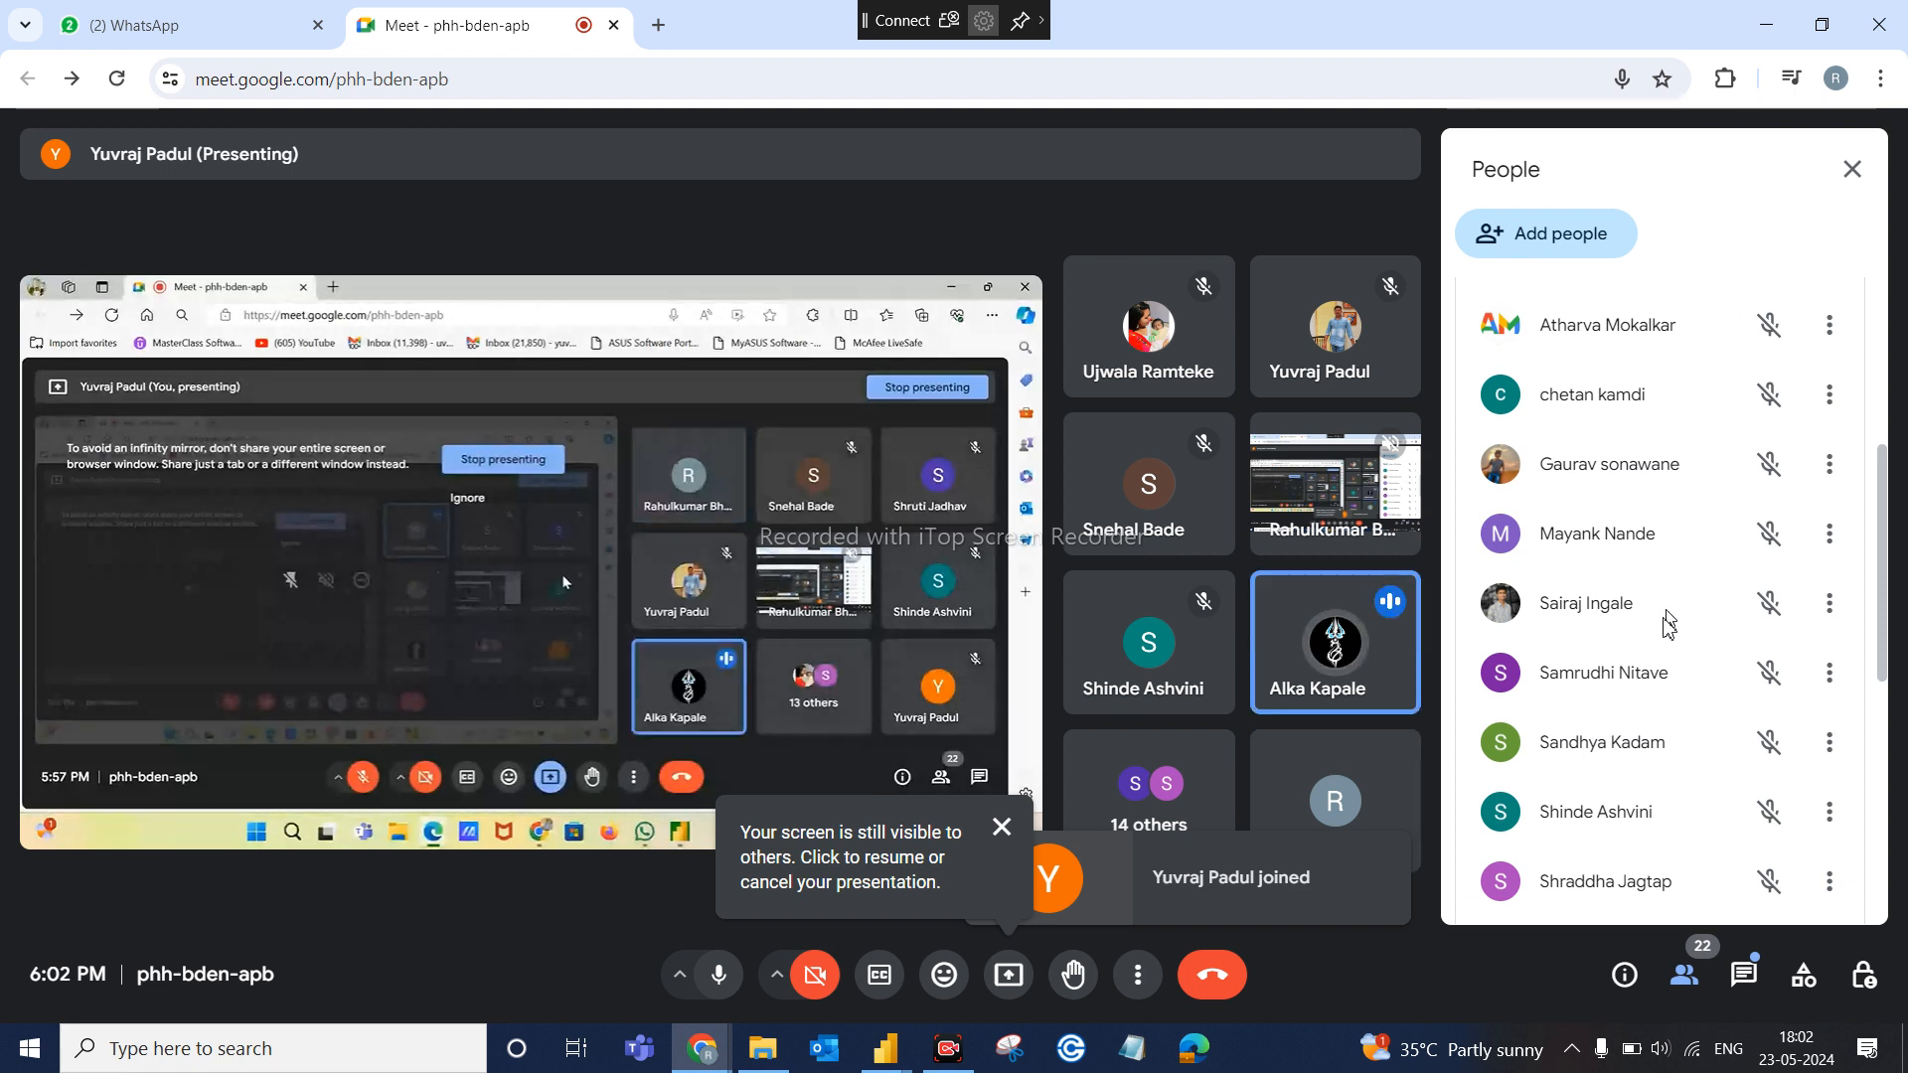
{"action": "scroll", "coordinate": [1642, 680], "scroll_direction": "down", "scroll_amount": 1}
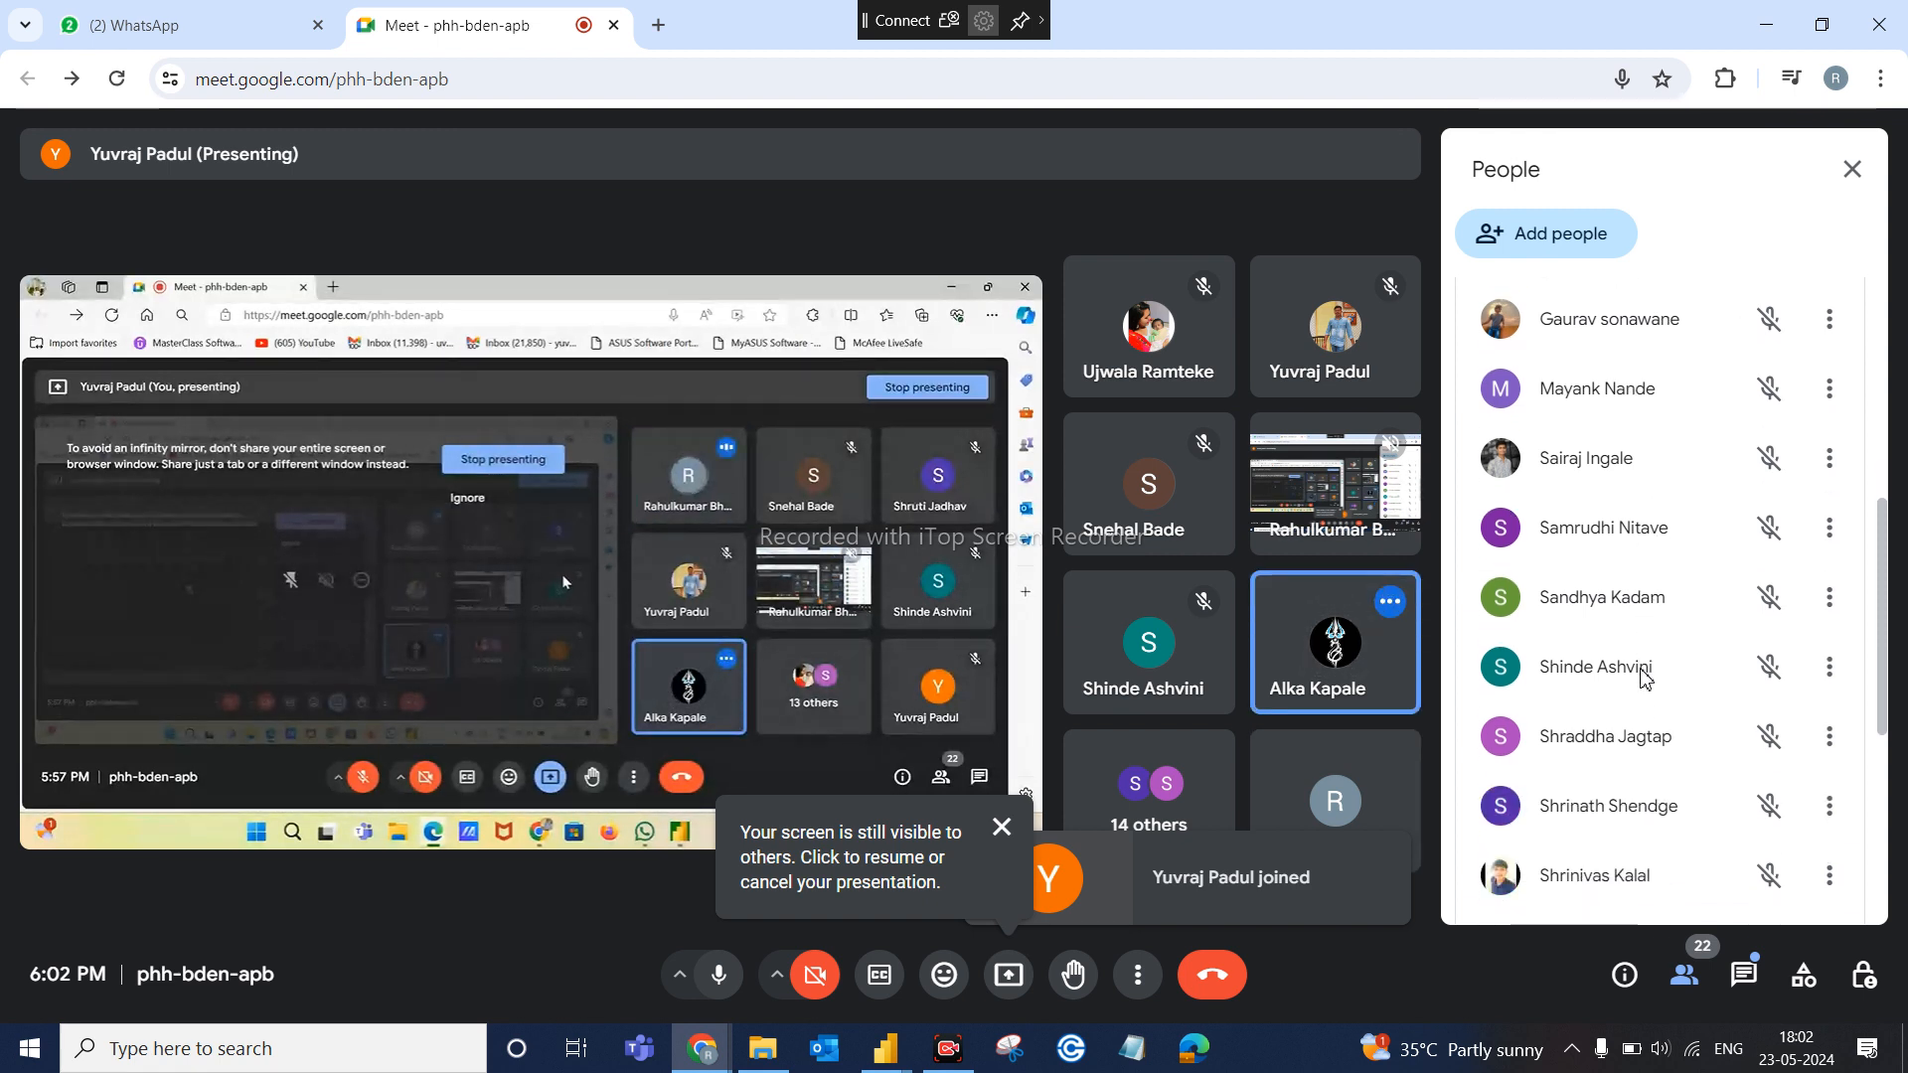
{"action": "scroll", "coordinate": [1642, 675], "scroll_direction": "down", "scroll_amount": 1}
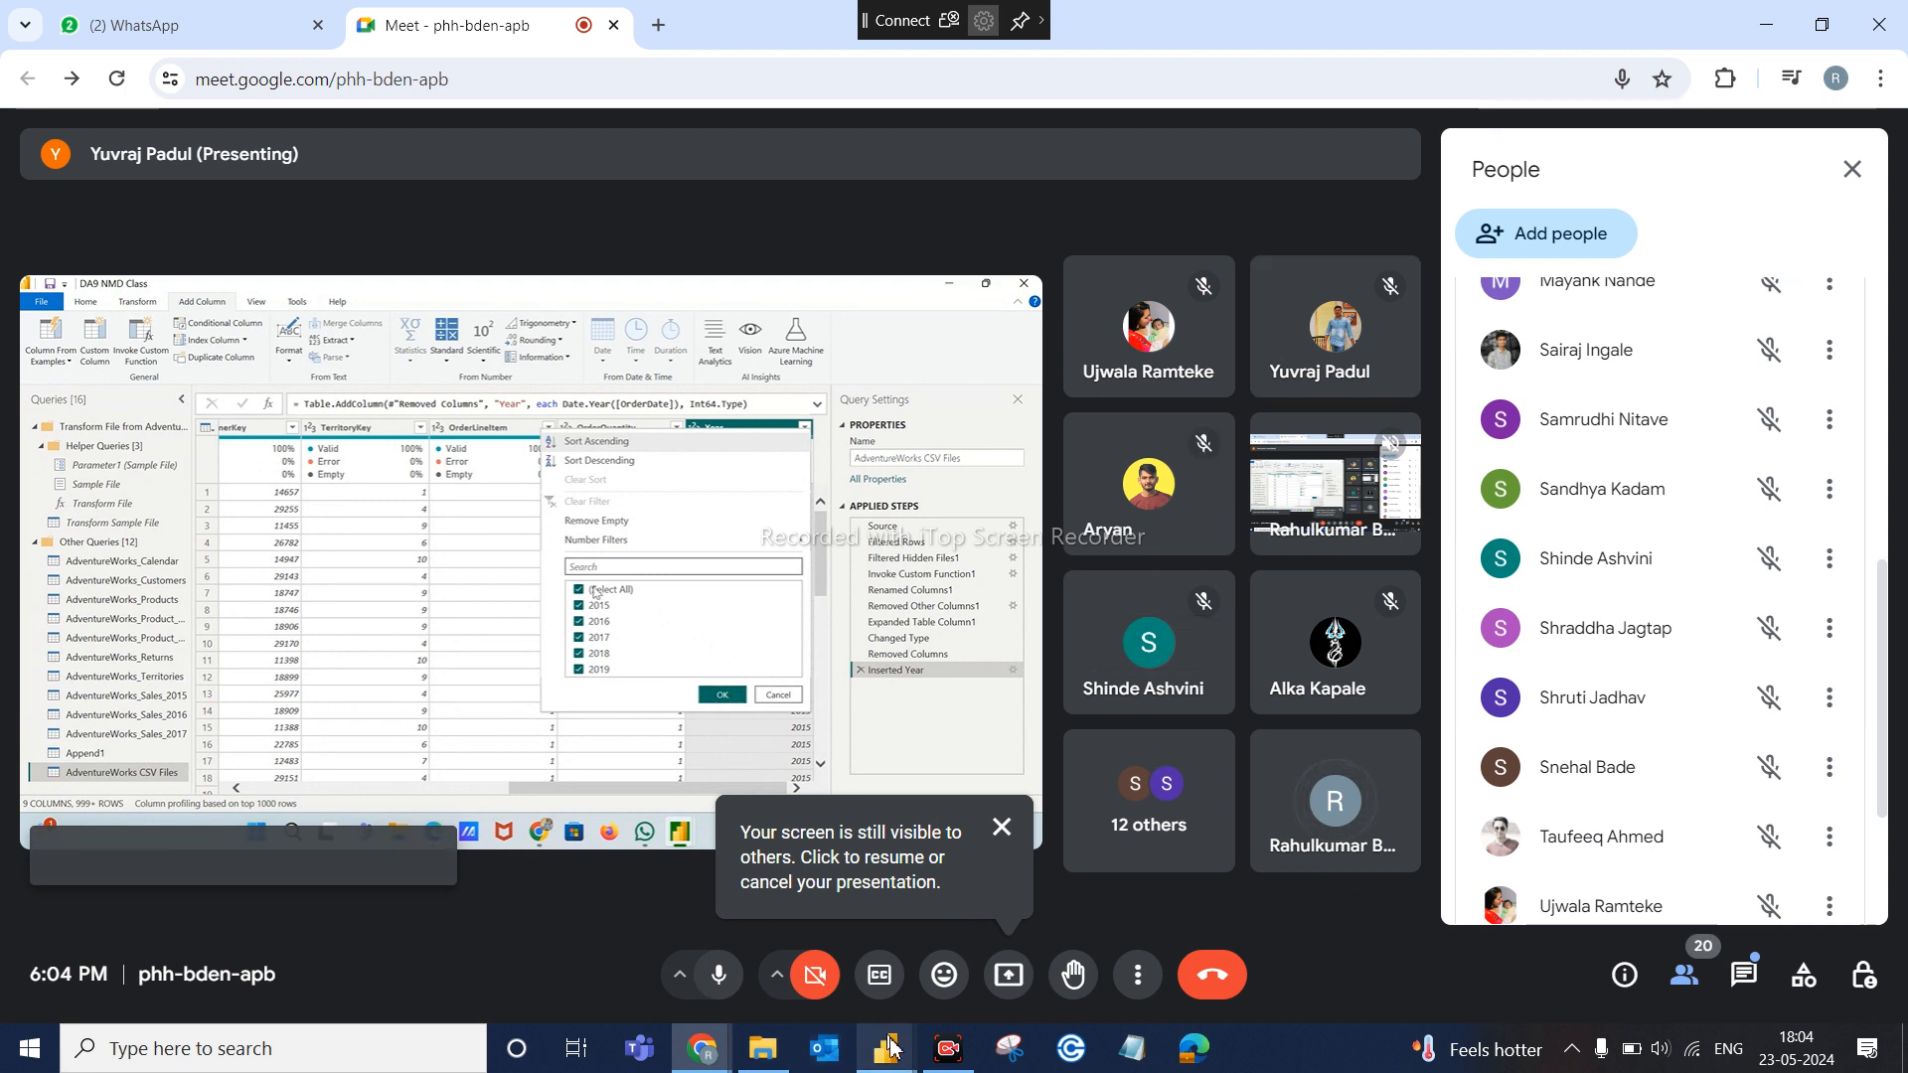
Switch back to the Power Query Editor window with the filtered folder query
{"action": "mouse_move", "coordinate": [887, 1043]}
{"action": "left_click", "coordinate": [931, 985]}
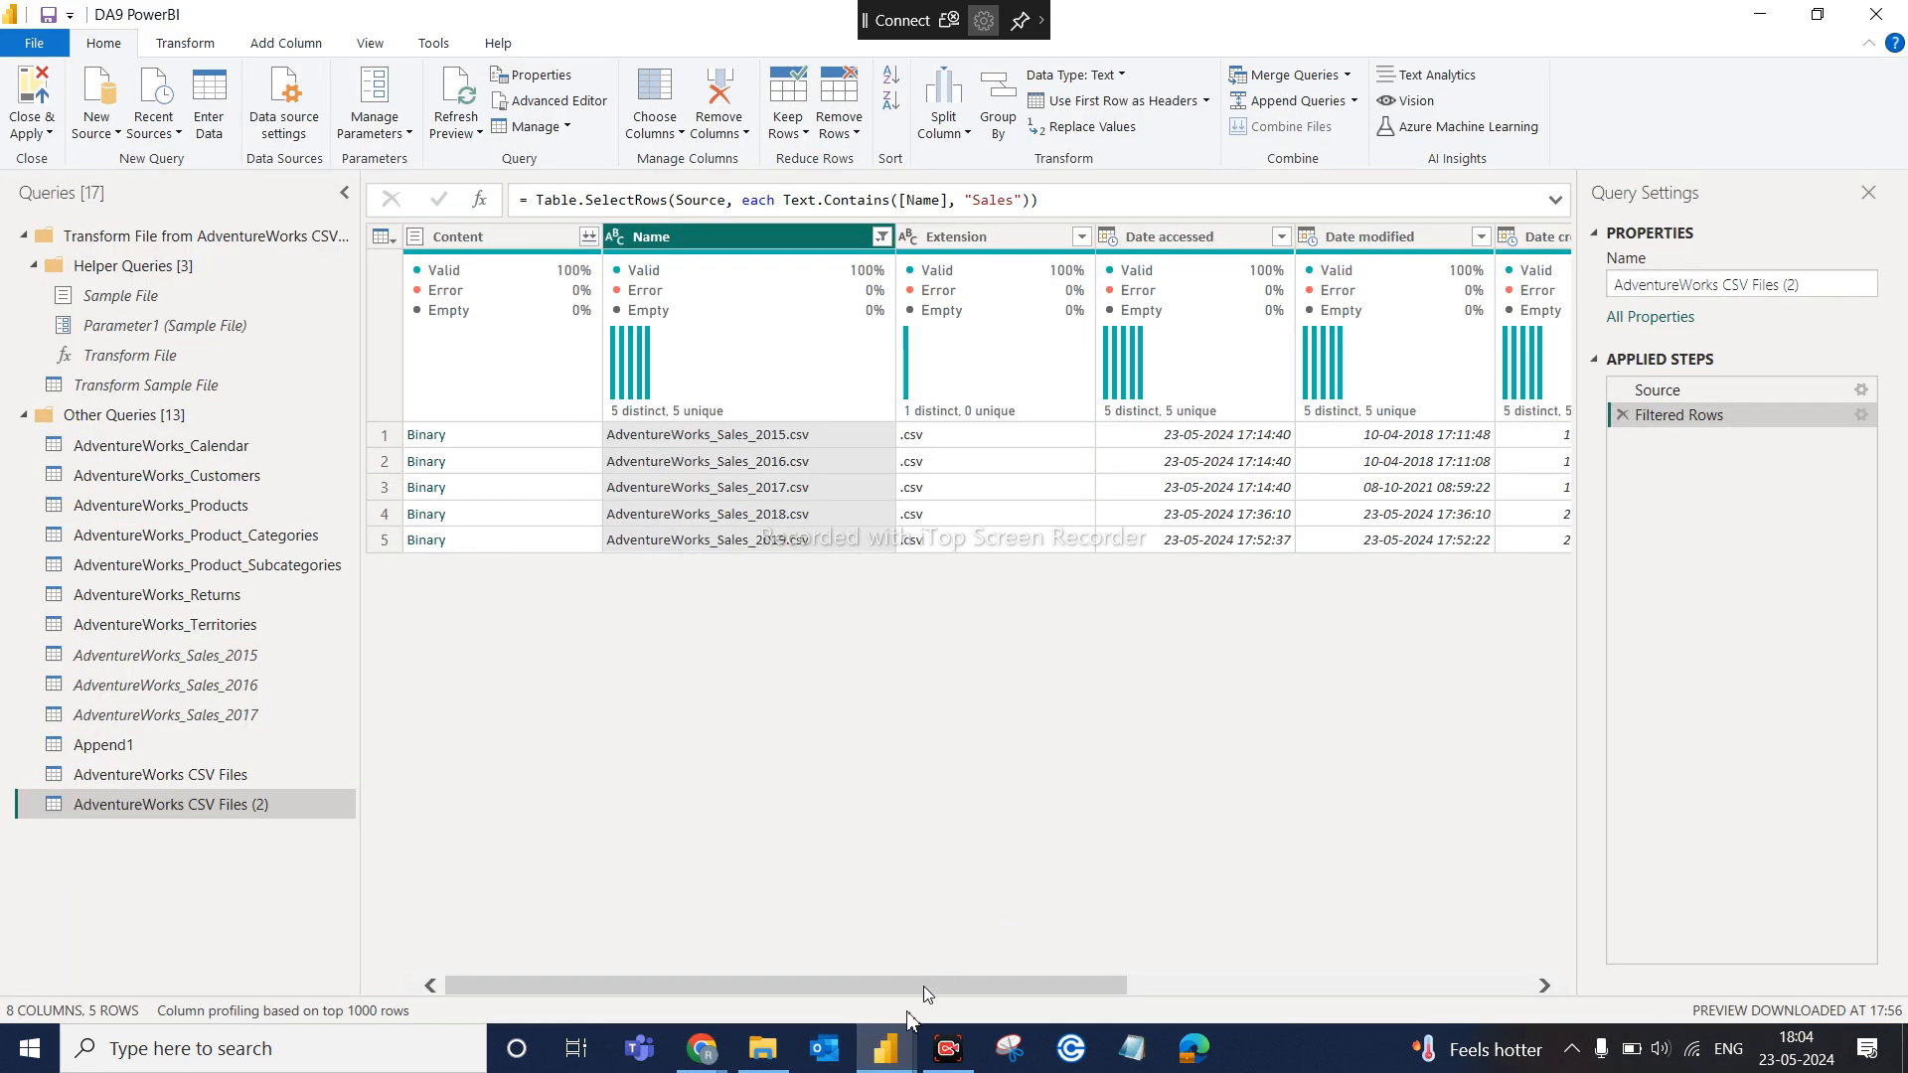
Check the Google Meet call in Chrome and return to the Power Query Editor window
{"action": "left_click", "coordinate": [785, 998]}
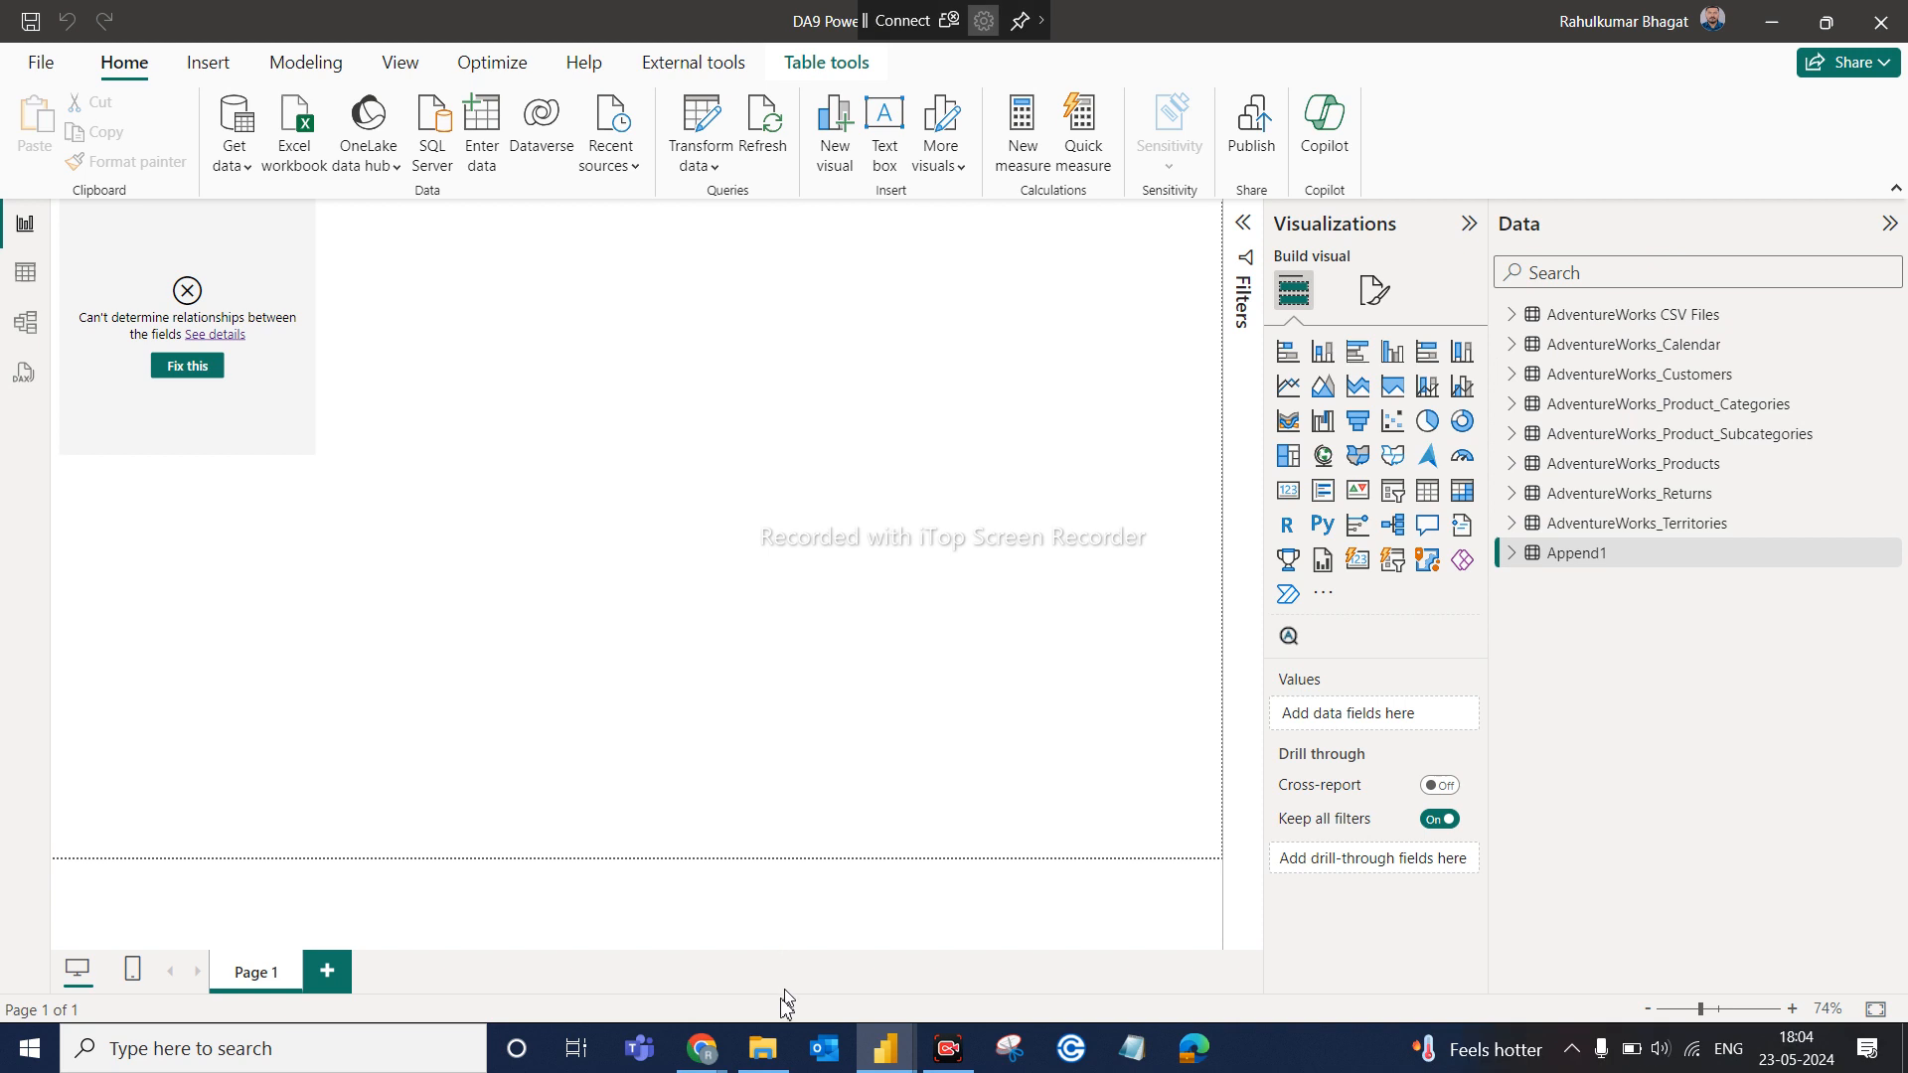
{"action": "mouse_move", "coordinate": [701, 1048]}
{"action": "left_click", "coordinate": [620, 964]}
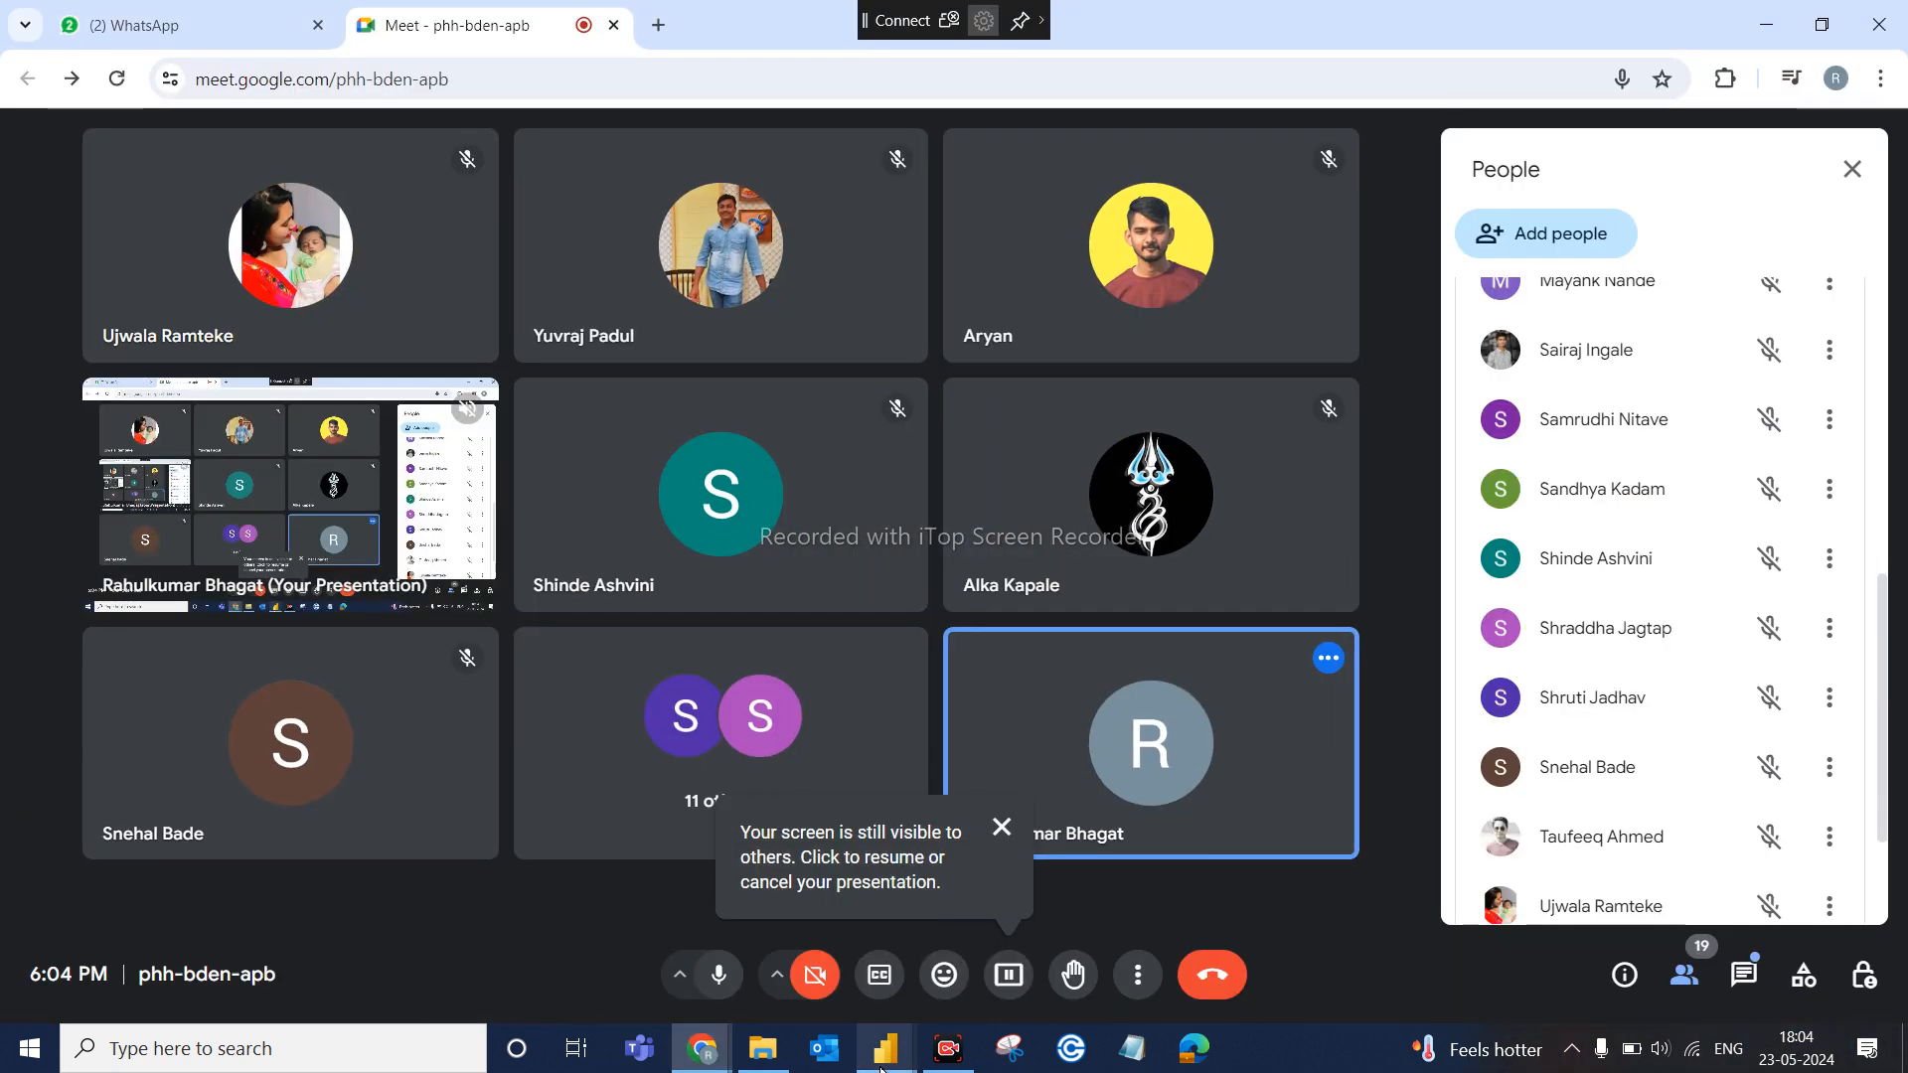
{"action": "mouse_move", "coordinate": [882, 1054]}
{"action": "left_click", "coordinate": [932, 983]}
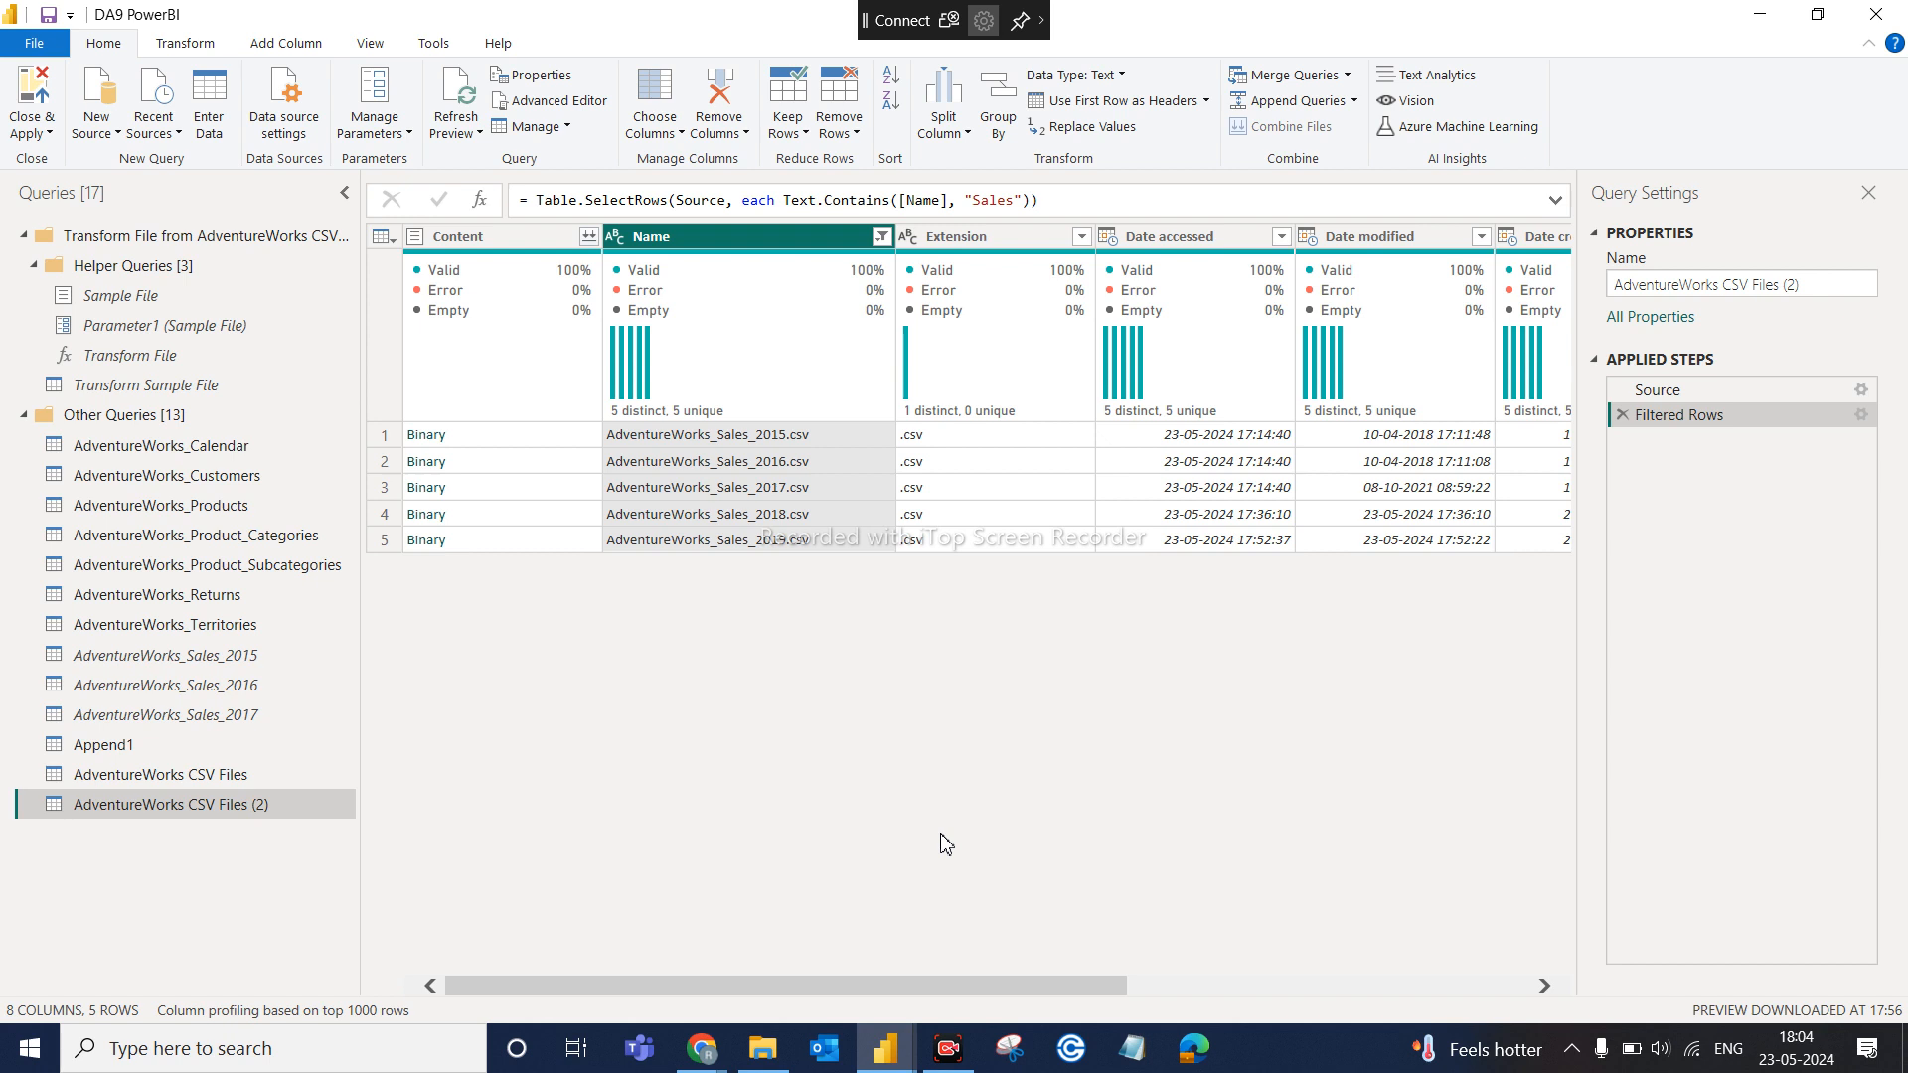
Launch Excel from the Windows search and create a blank workbook
{"action": "mouse_move", "coordinate": [889, 1056]}
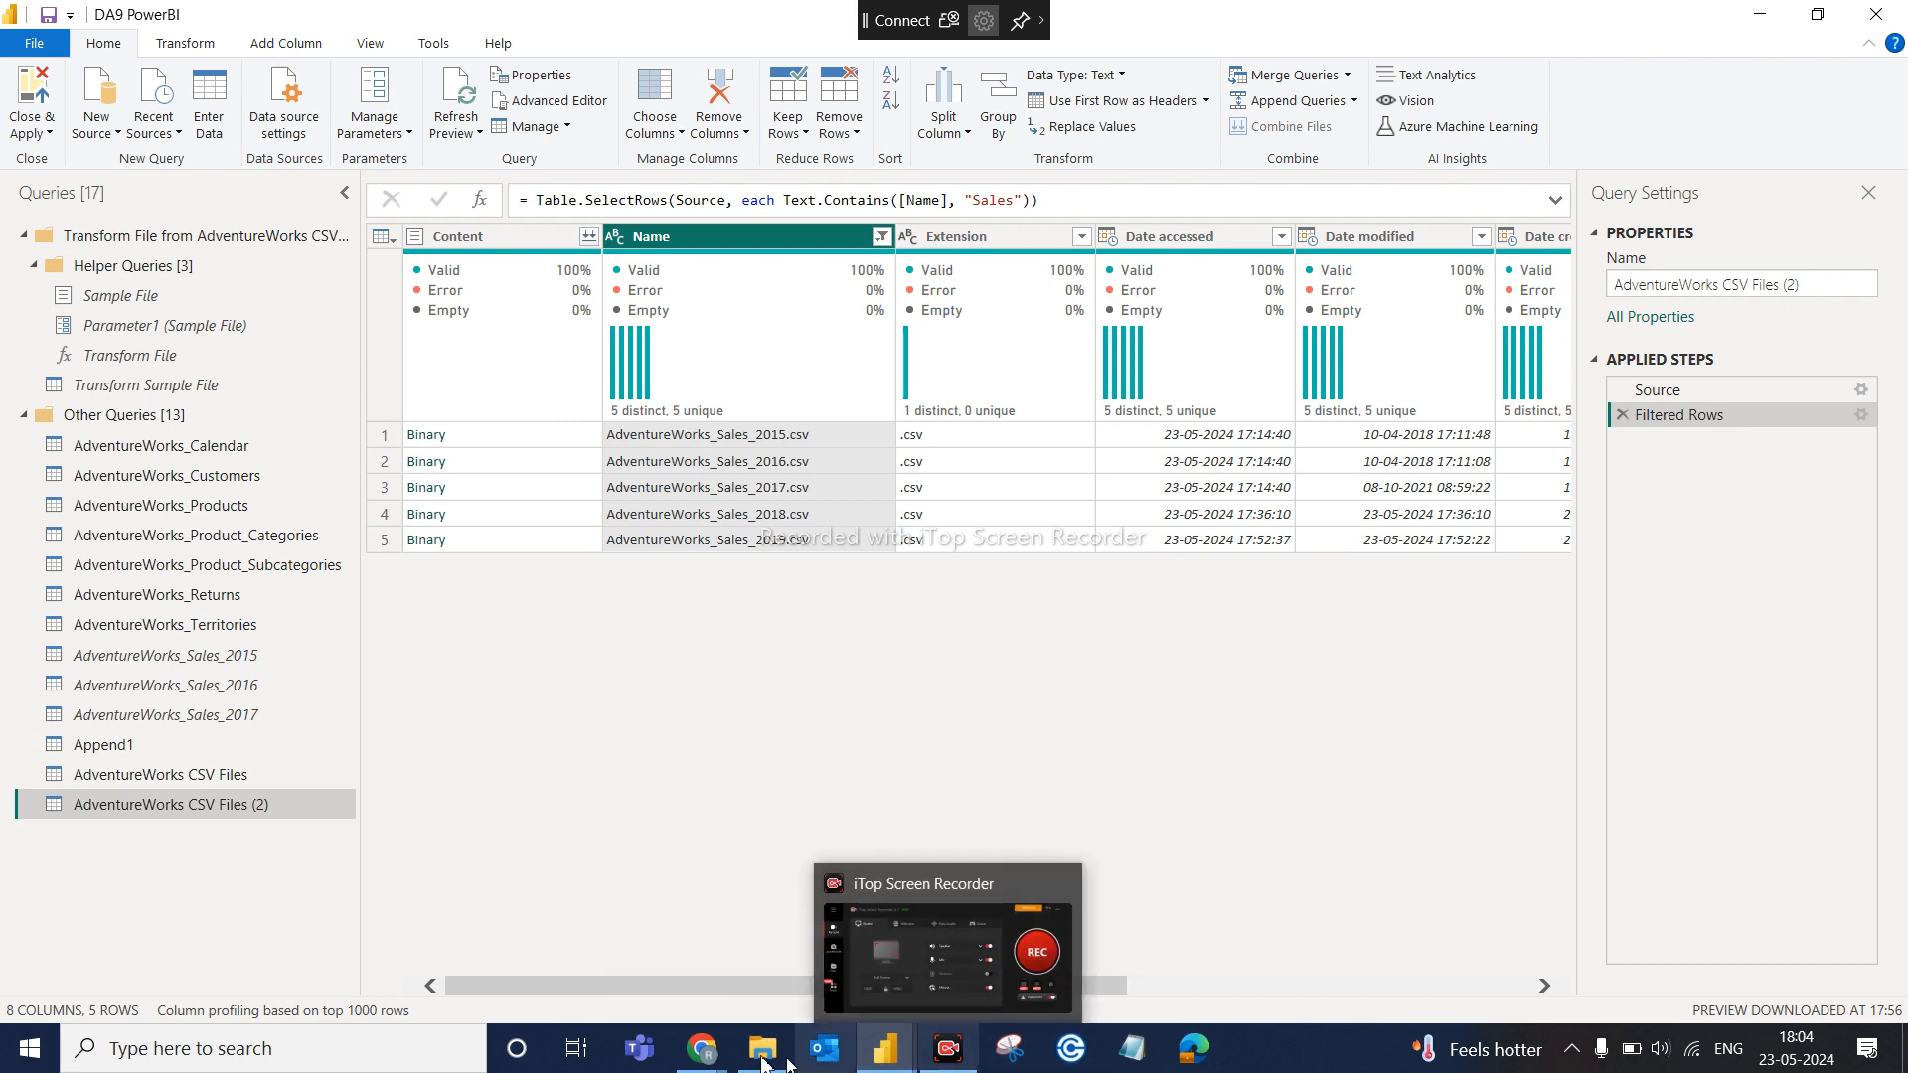
{"action": "left_click", "coordinate": [414, 1055]}
{"action": "type", "text": "excel"}
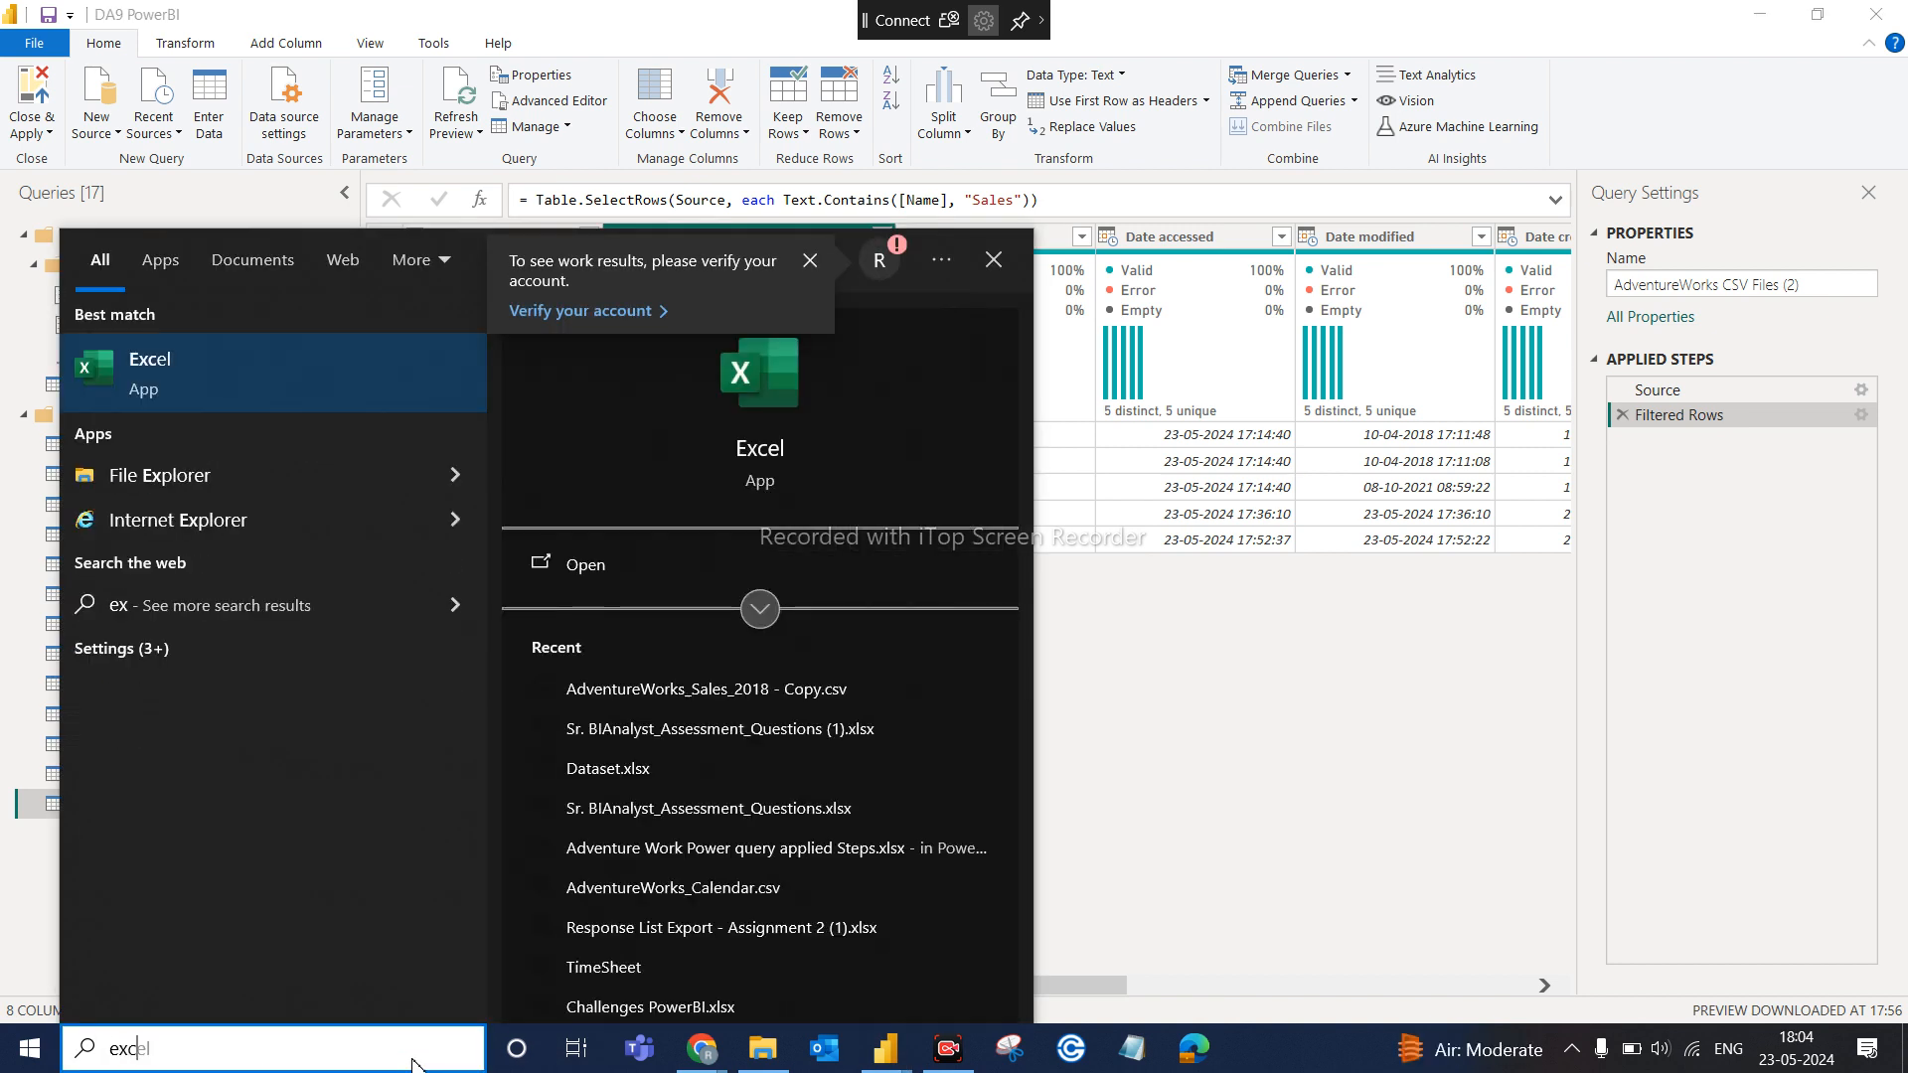
{"action": "left_click", "coordinate": [308, 357]}
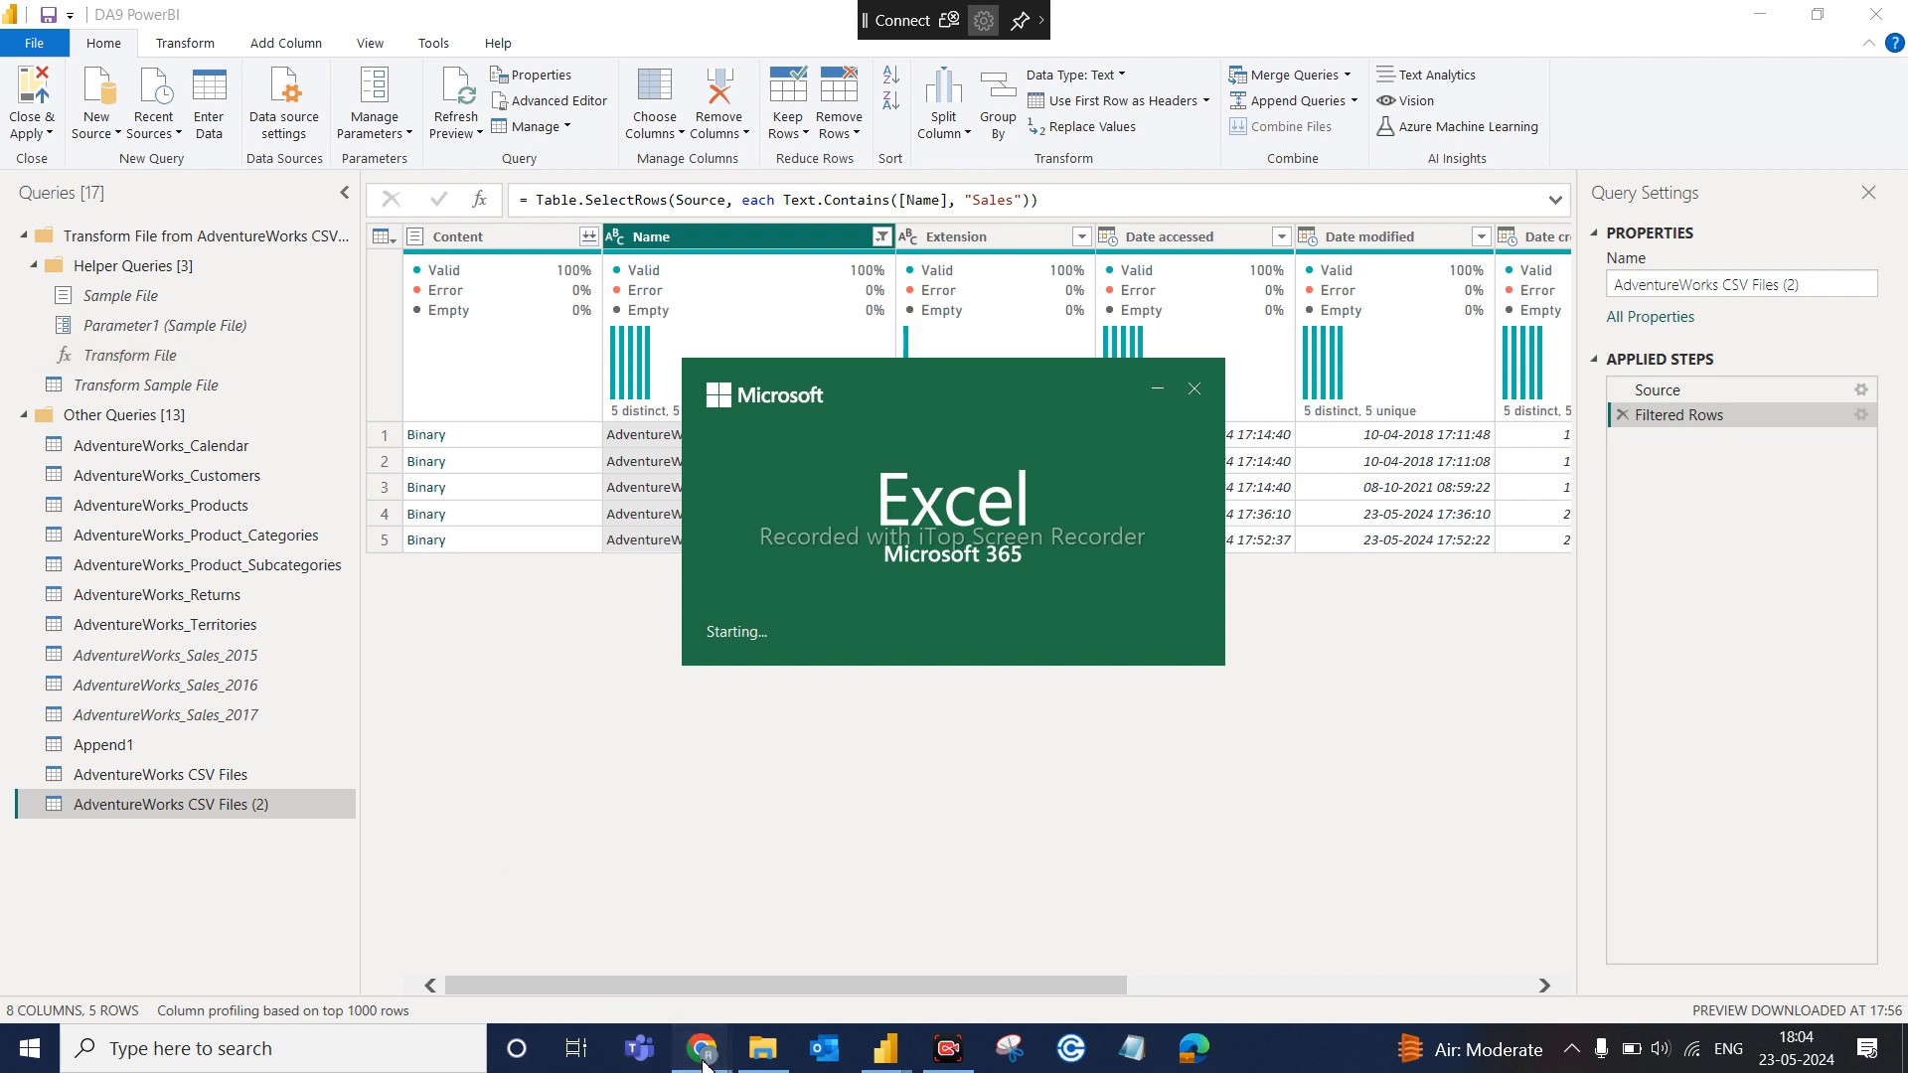
{"action": "mouse_move", "coordinate": [706, 1055]}
{"action": "left_click", "coordinate": [597, 944]}
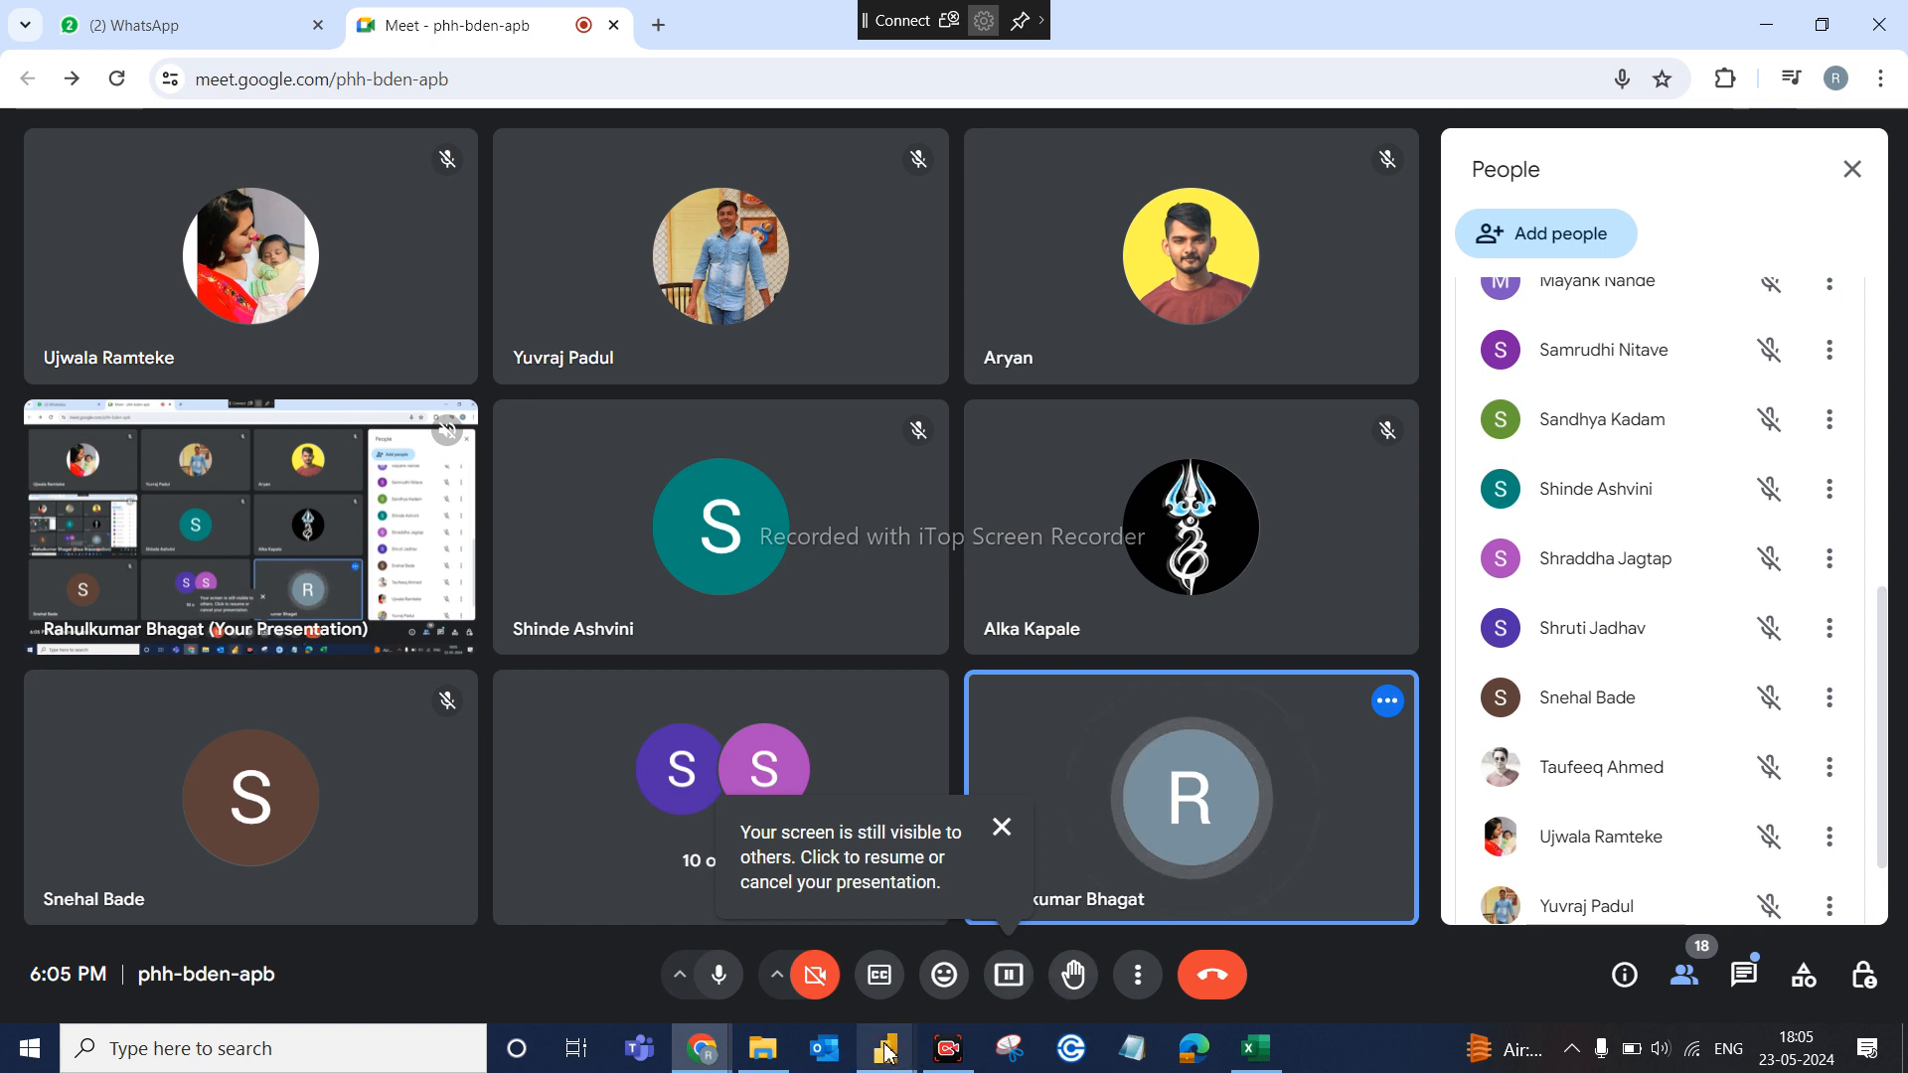
{"action": "left_click", "coordinate": [1264, 1049]}
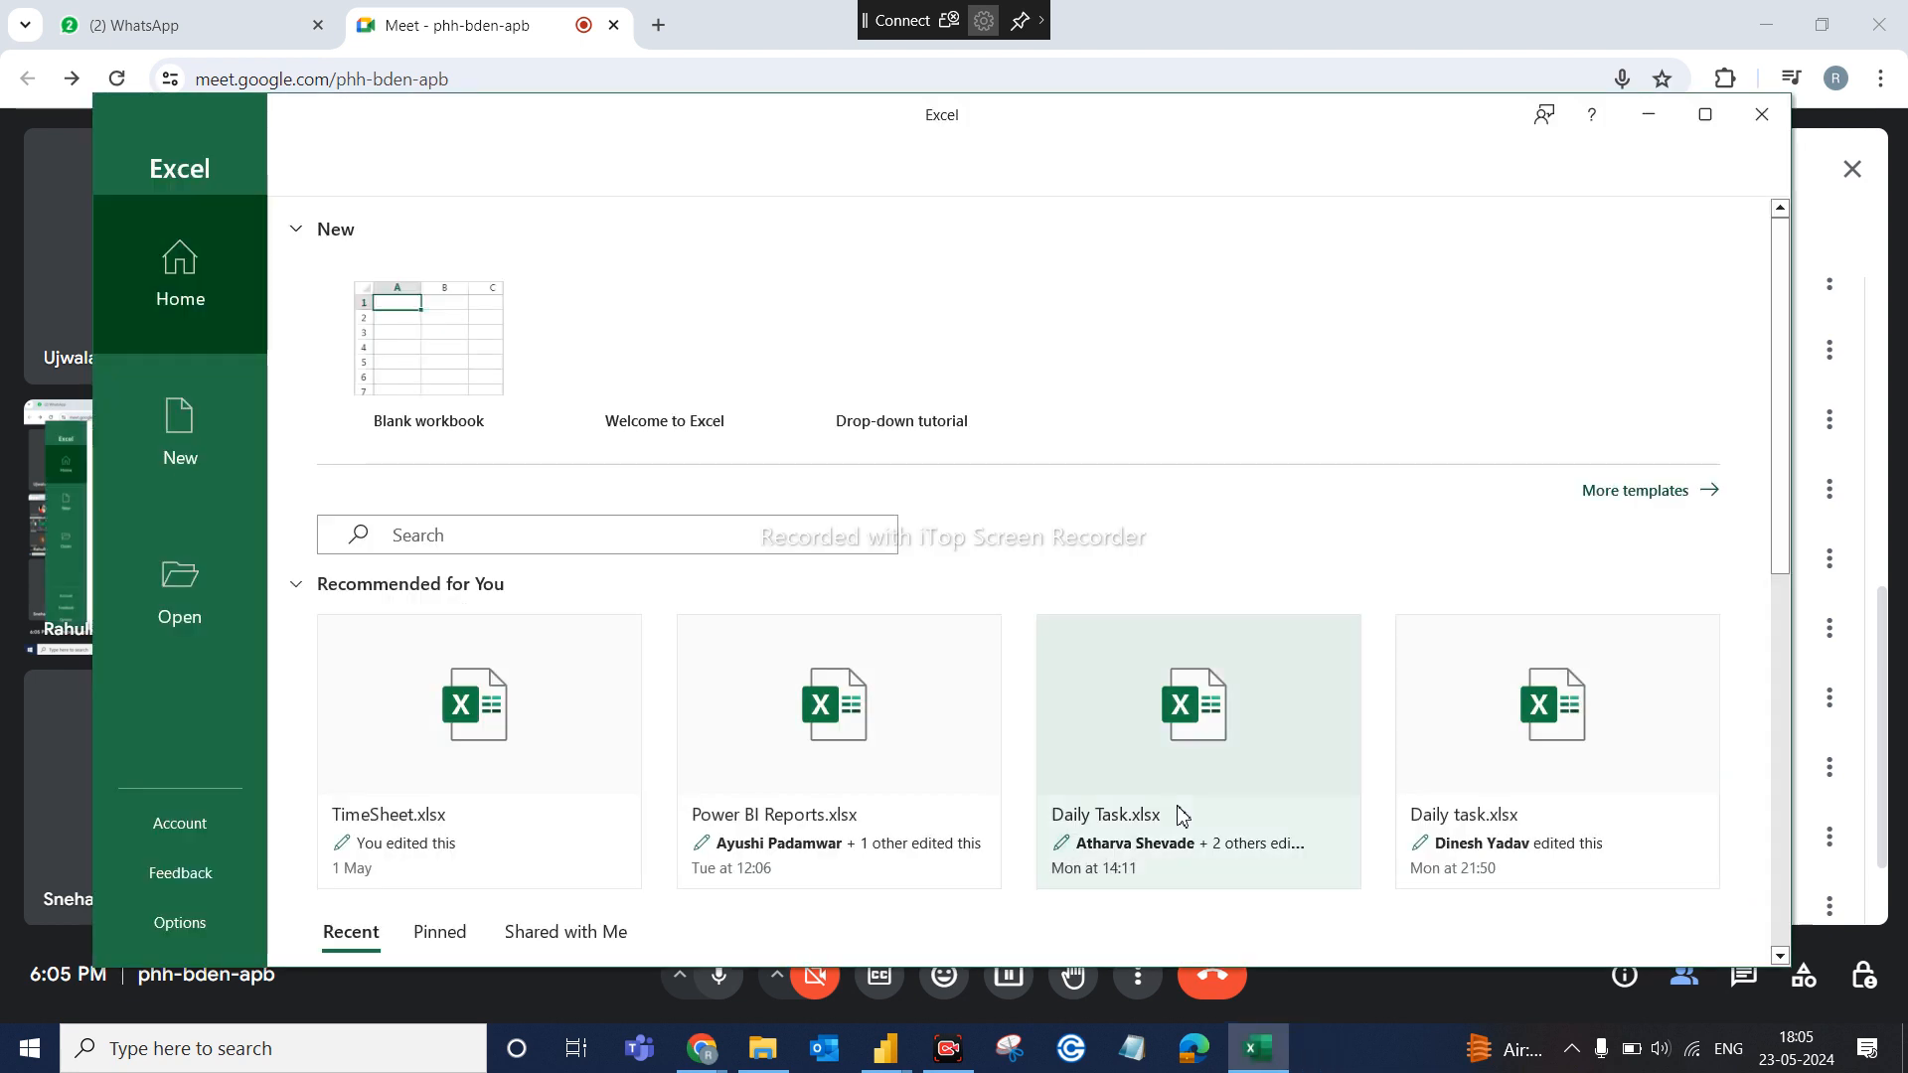
{"action": "left_click", "coordinate": [465, 293]}
Enter the heading Table 1 in cell G2 and begin the second heading in M2 with Table
{"action": "left_click", "coordinate": [621, 452]}
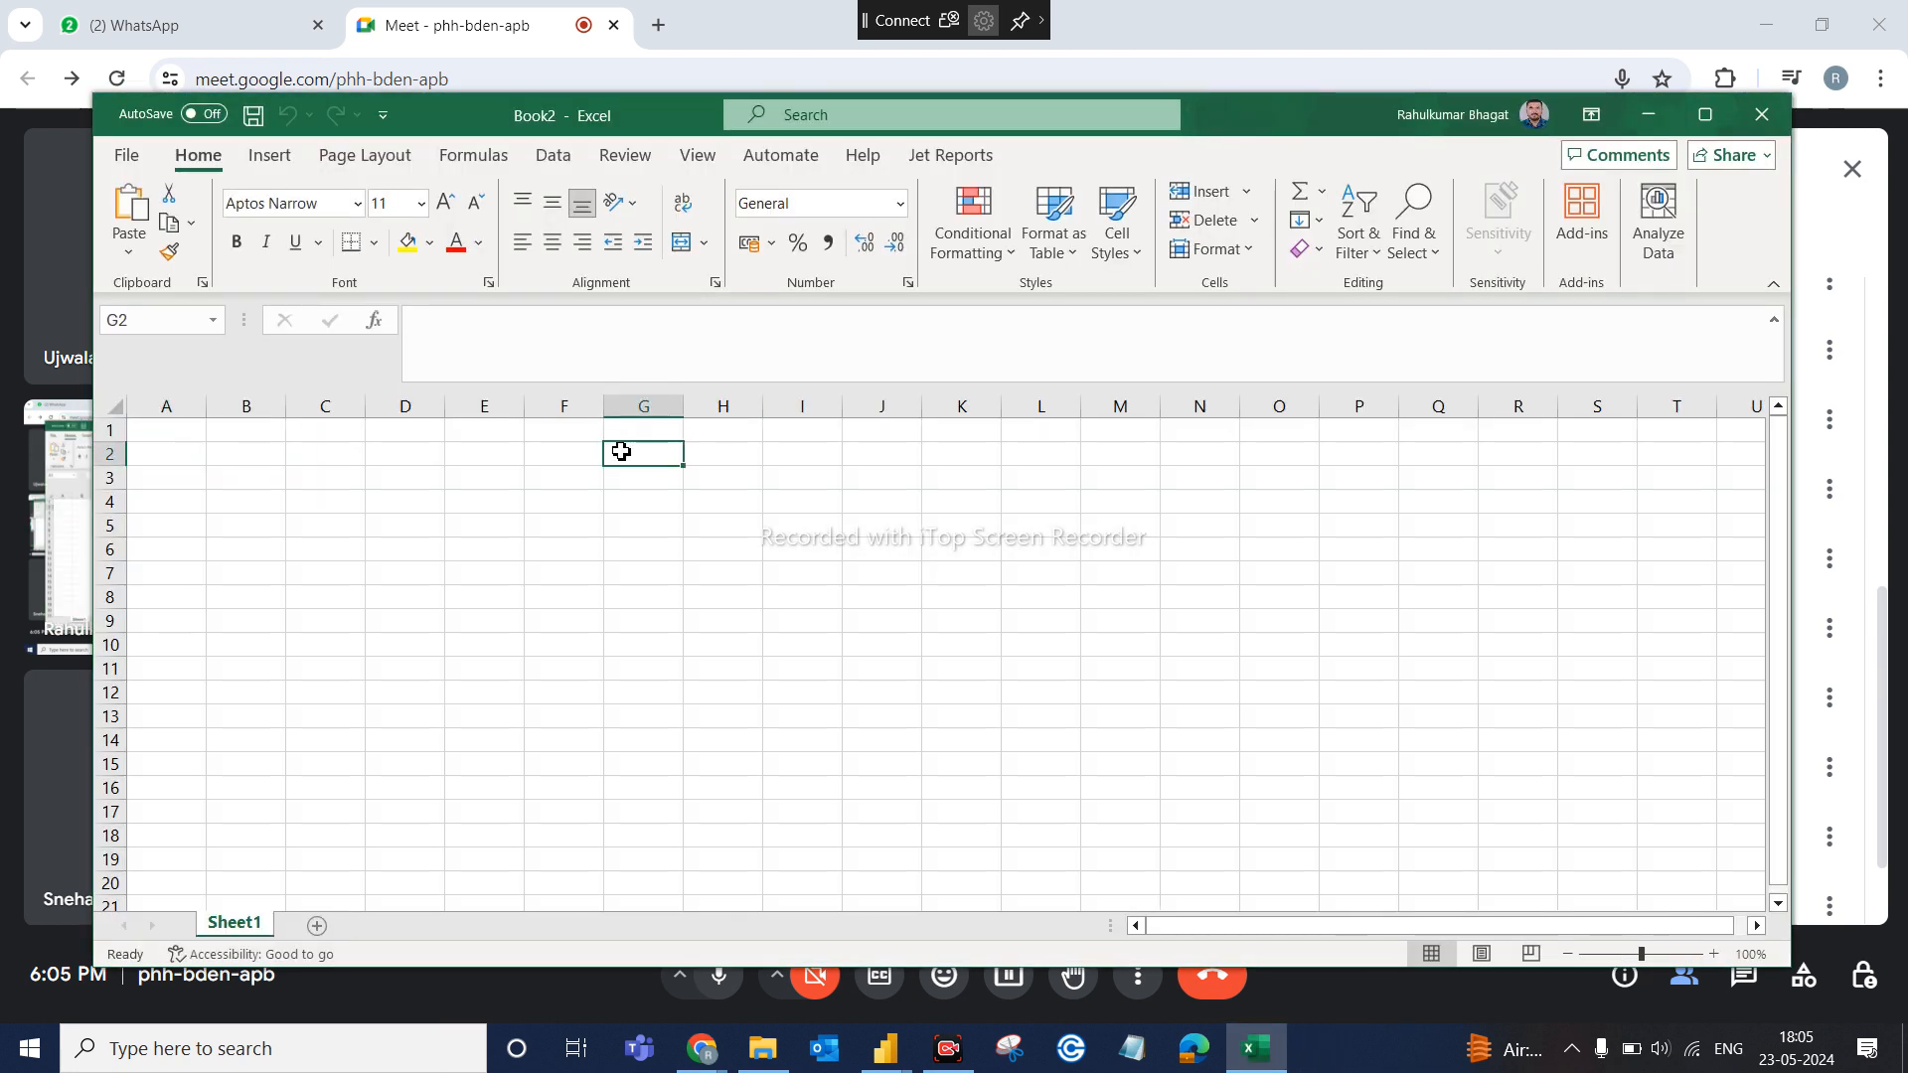
{"action": "type", "text": "Table 1"}
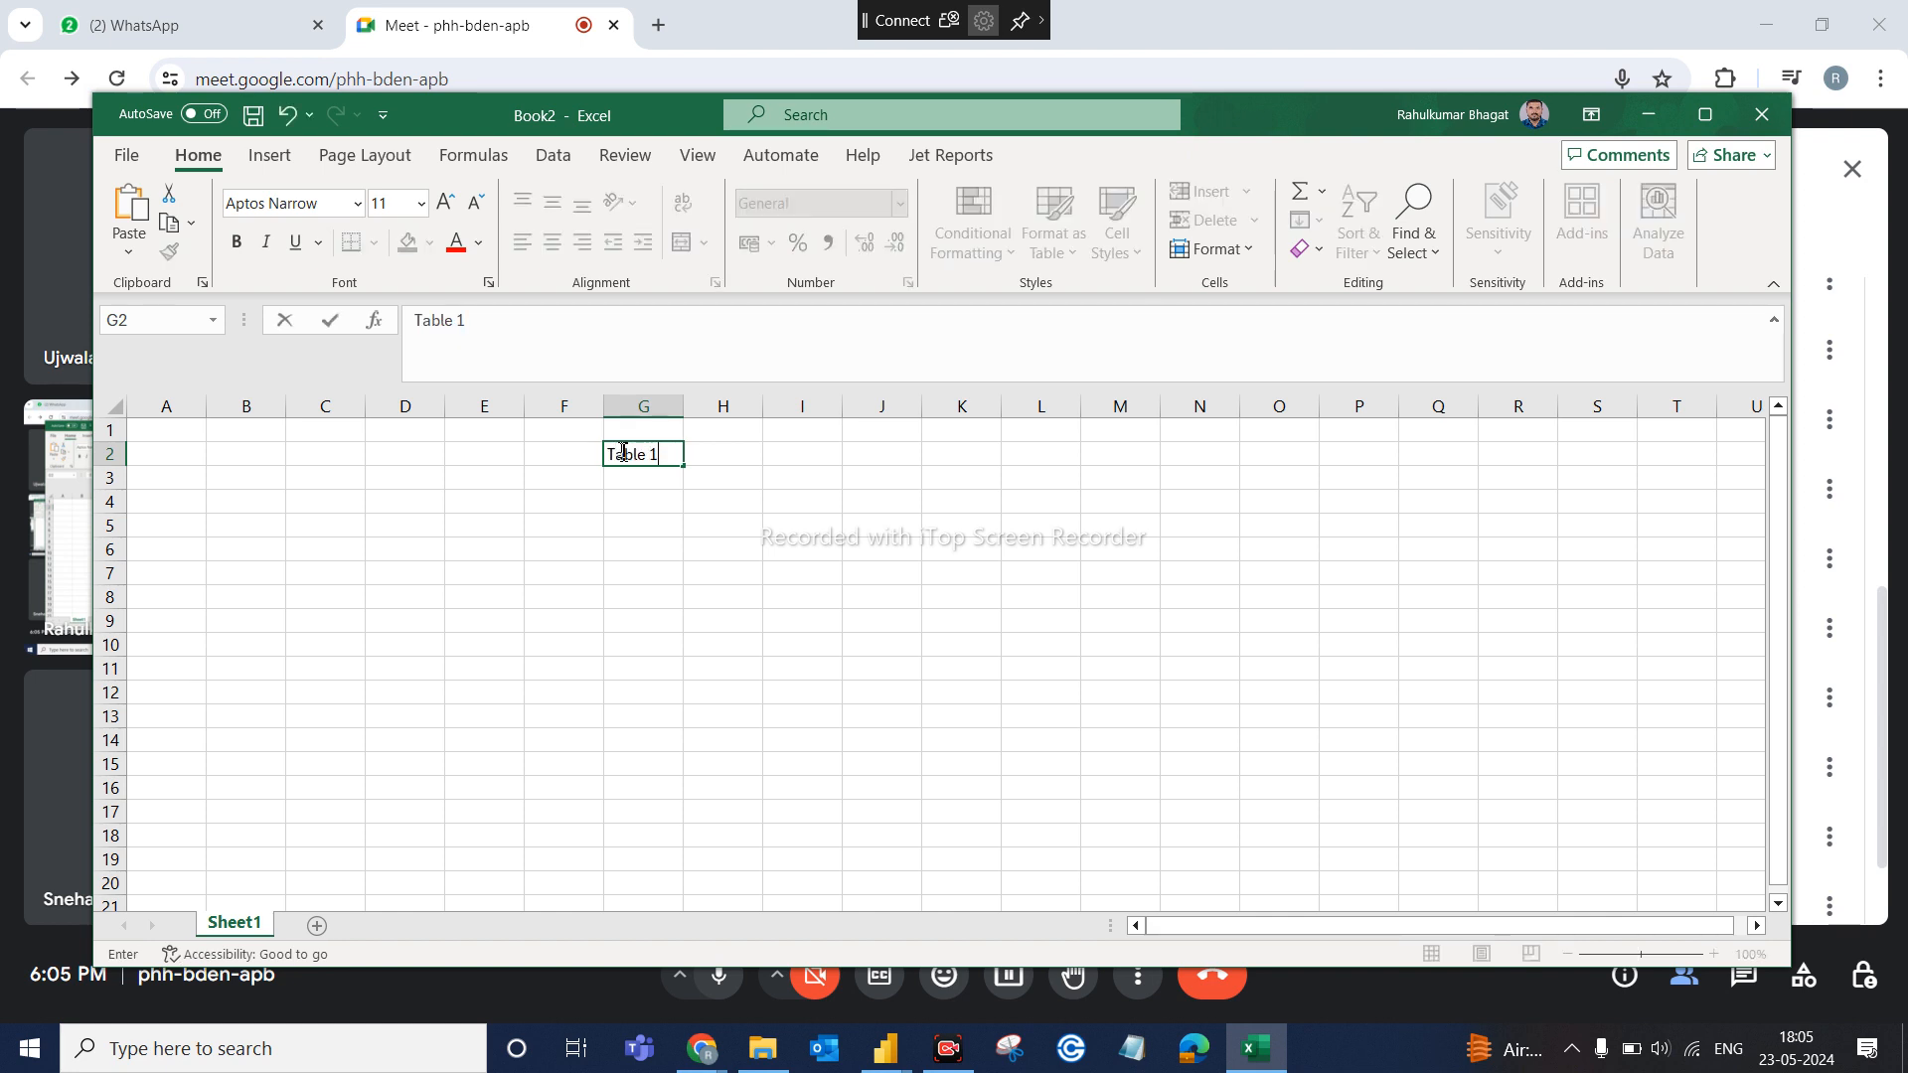
{"action": "left_click", "coordinate": [1137, 452]}
{"action": "type", "text": "Table"}
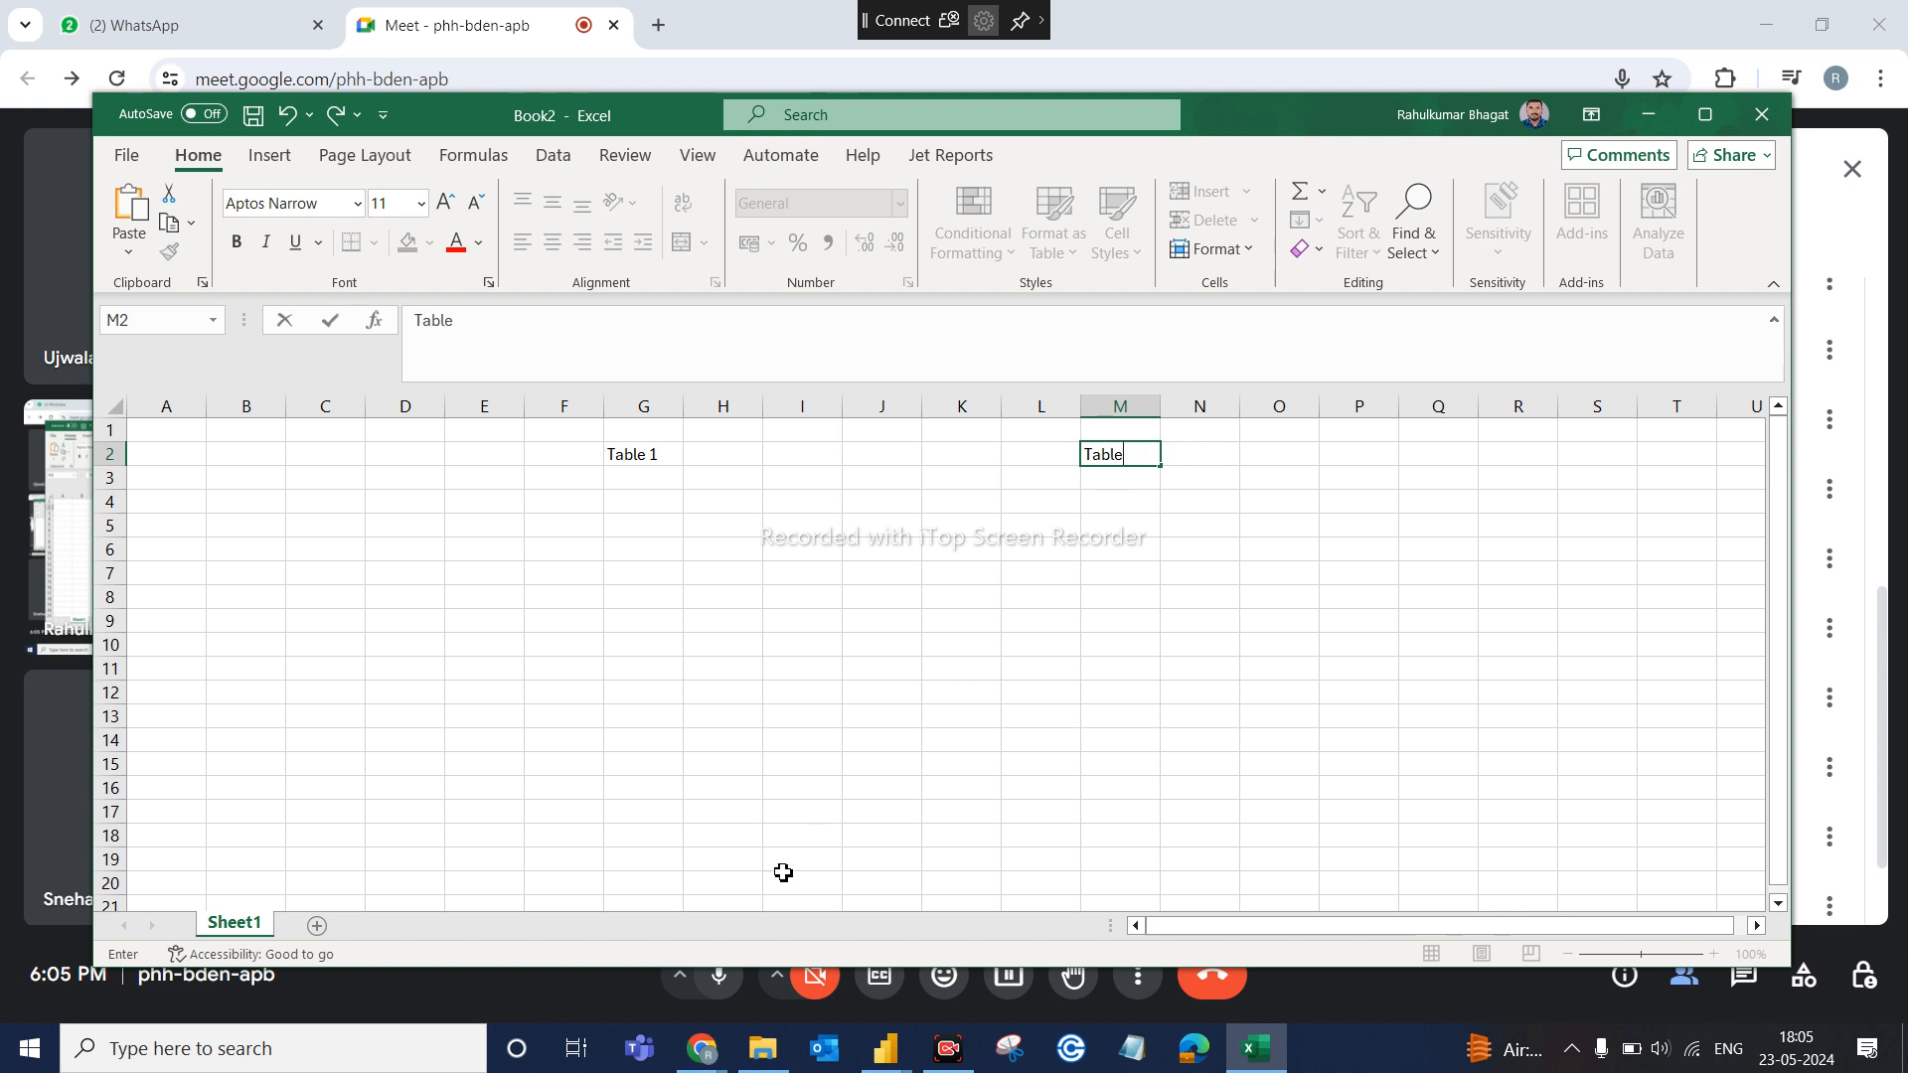
Switch to the Google Meet call, stop the paused screen sharing and present the entire screen again
{"action": "mouse_move", "coordinate": [701, 1046]}
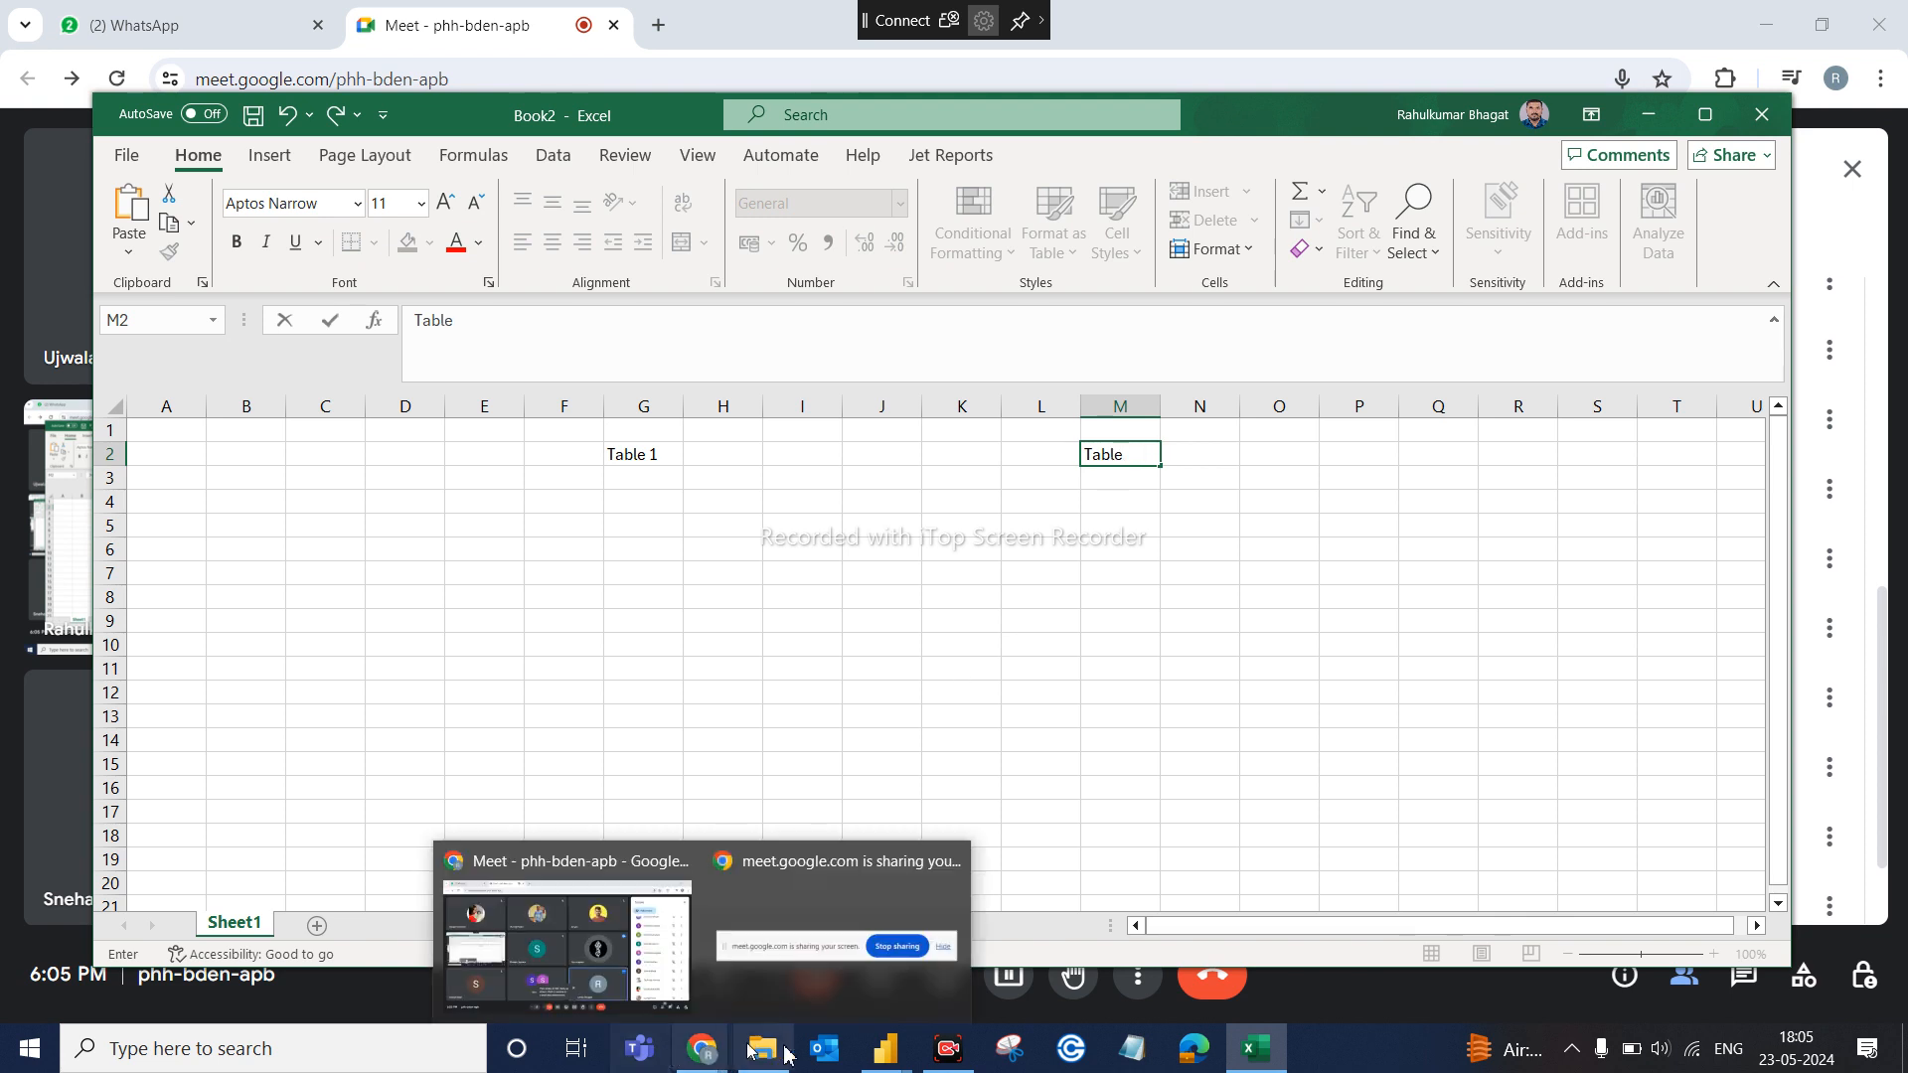
{"action": "left_click", "coordinate": [661, 969]}
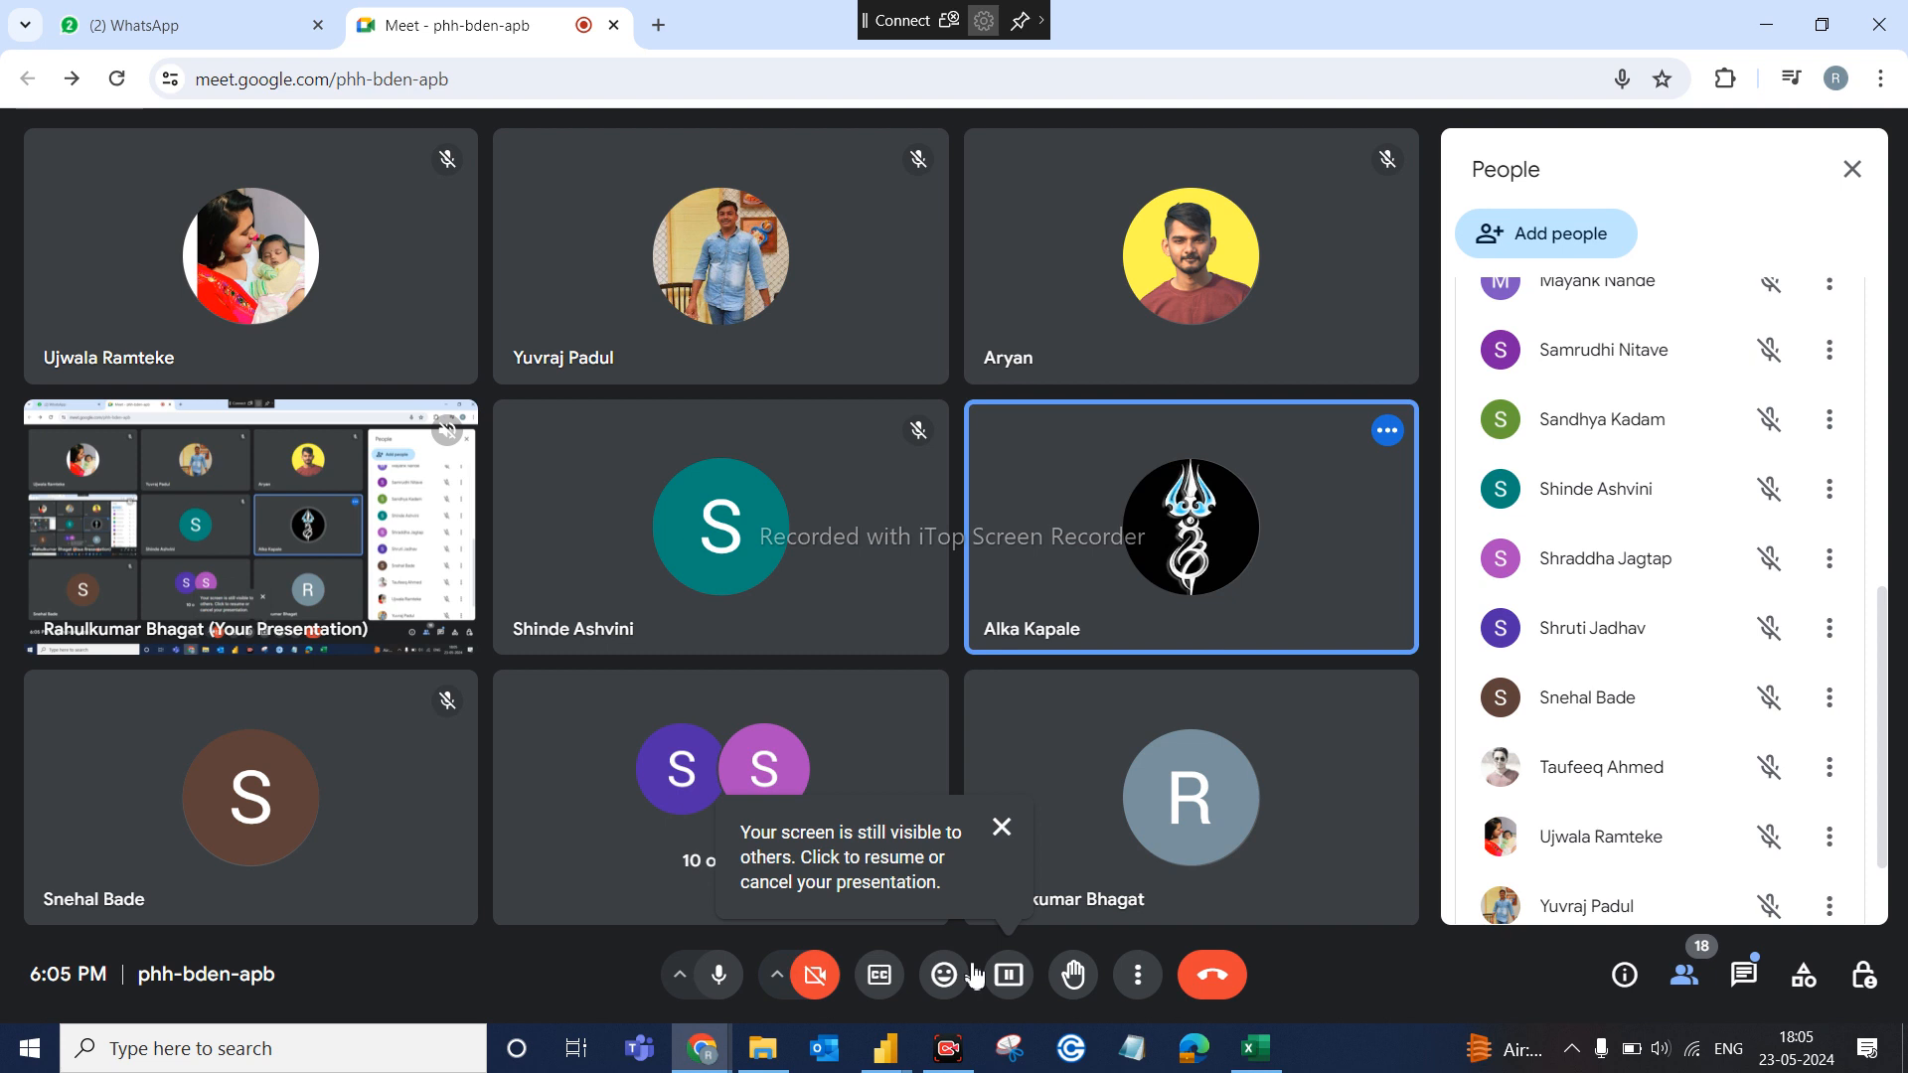
{"action": "left_click", "coordinate": [1016, 975]}
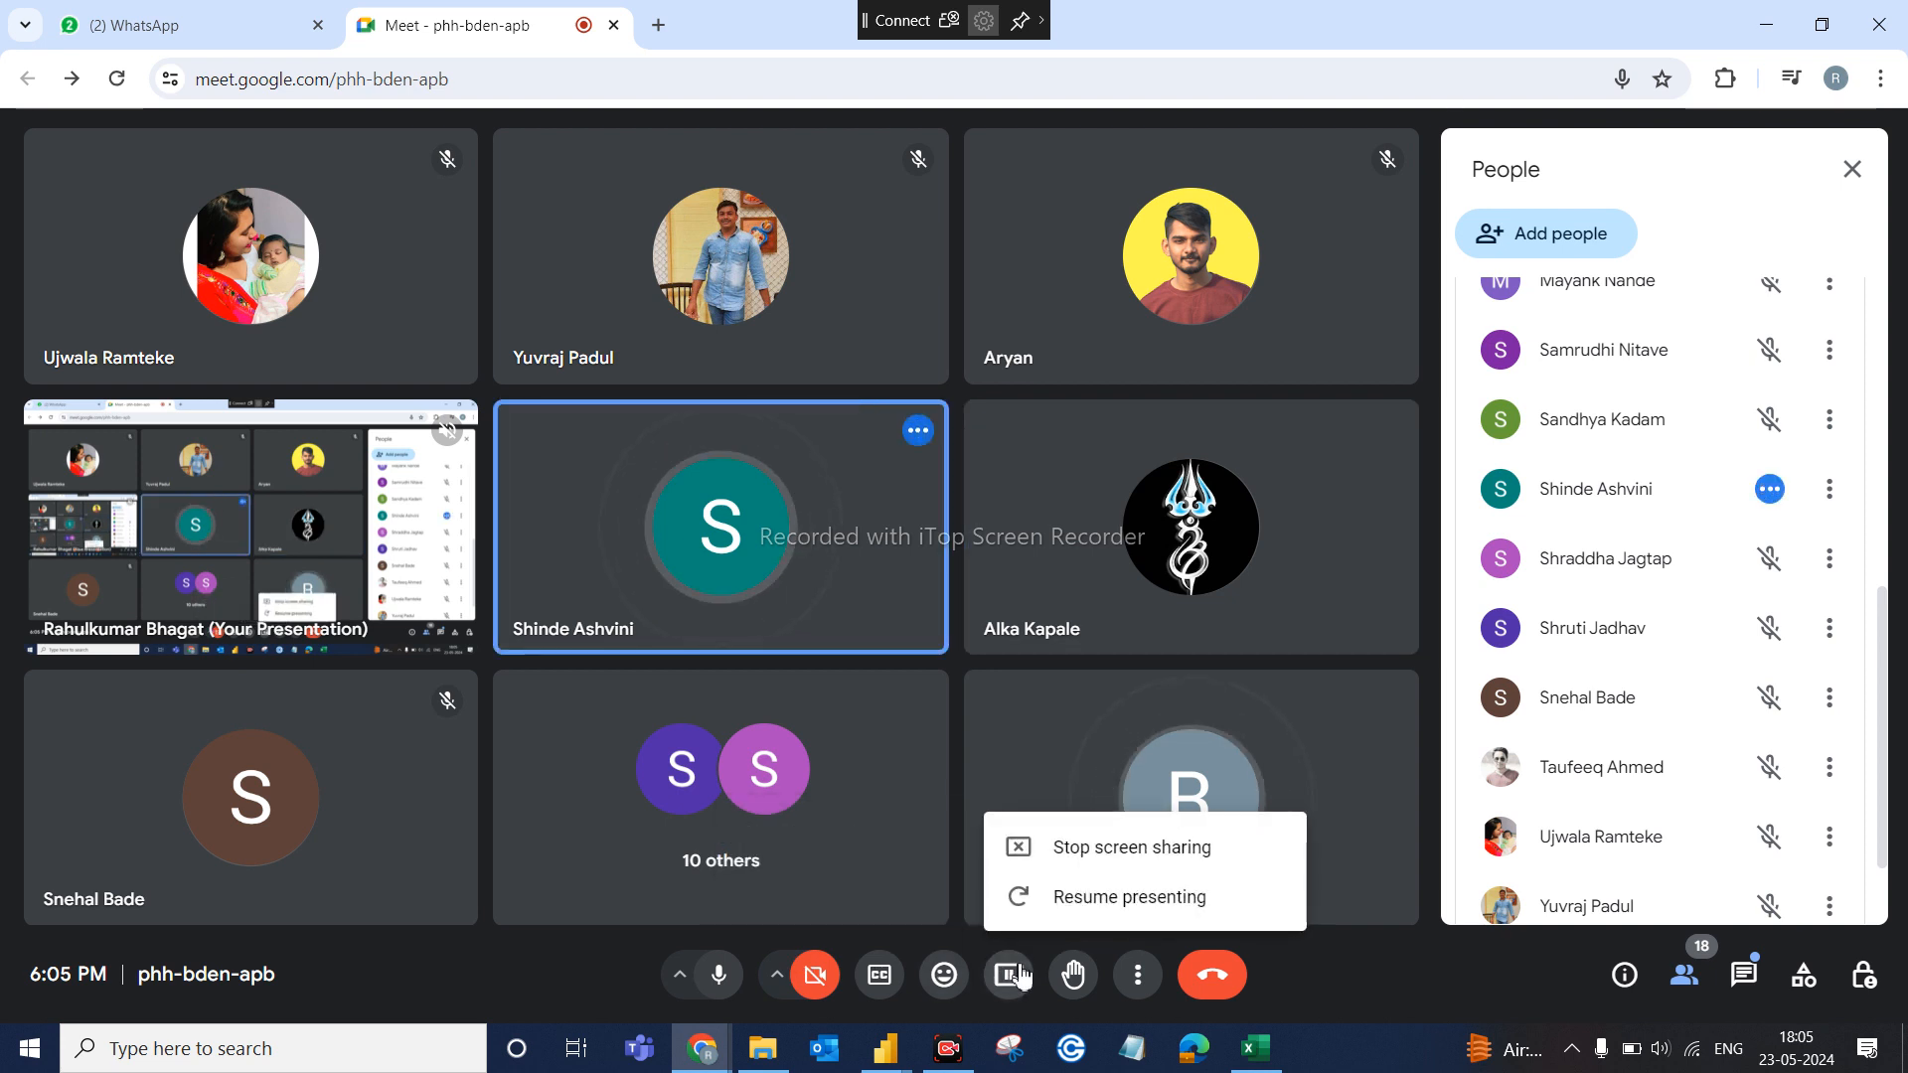
{"action": "left_click", "coordinate": [1098, 867]}
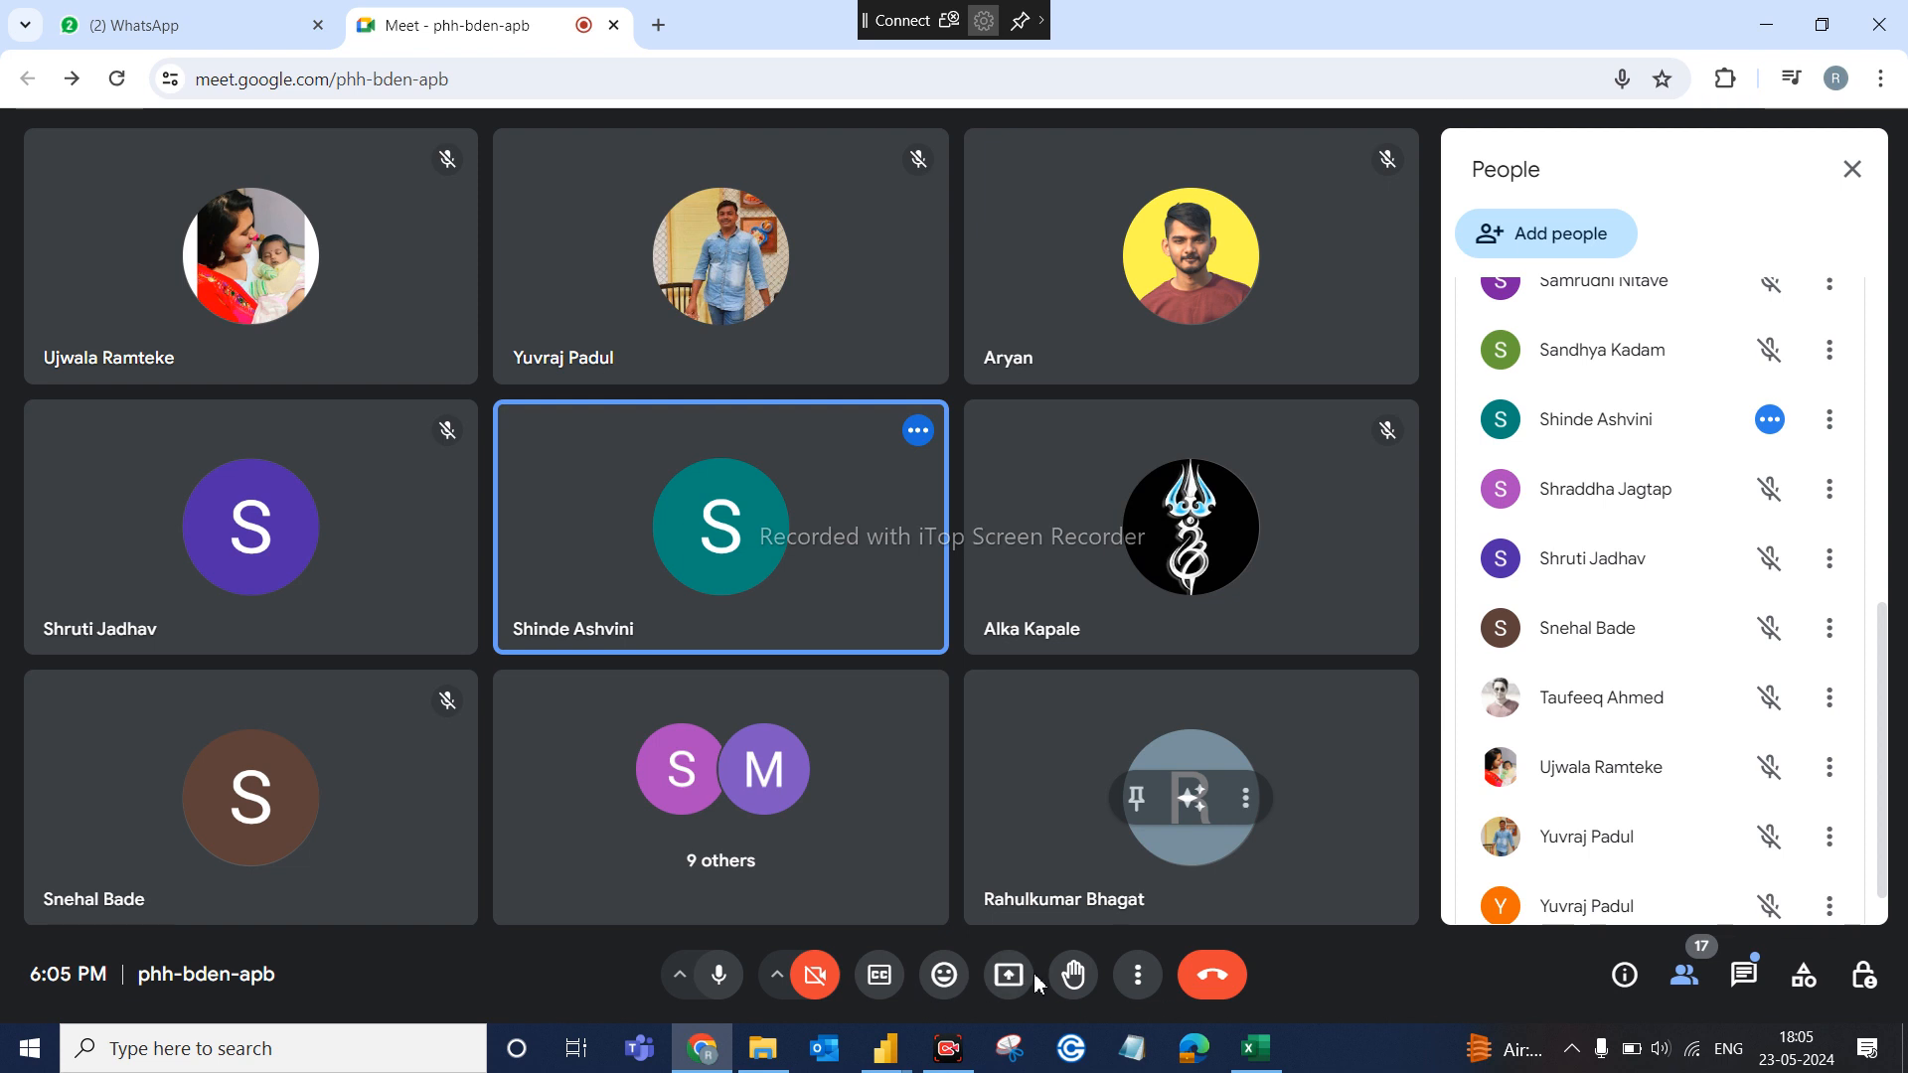
{"action": "left_click", "coordinate": [1009, 975]}
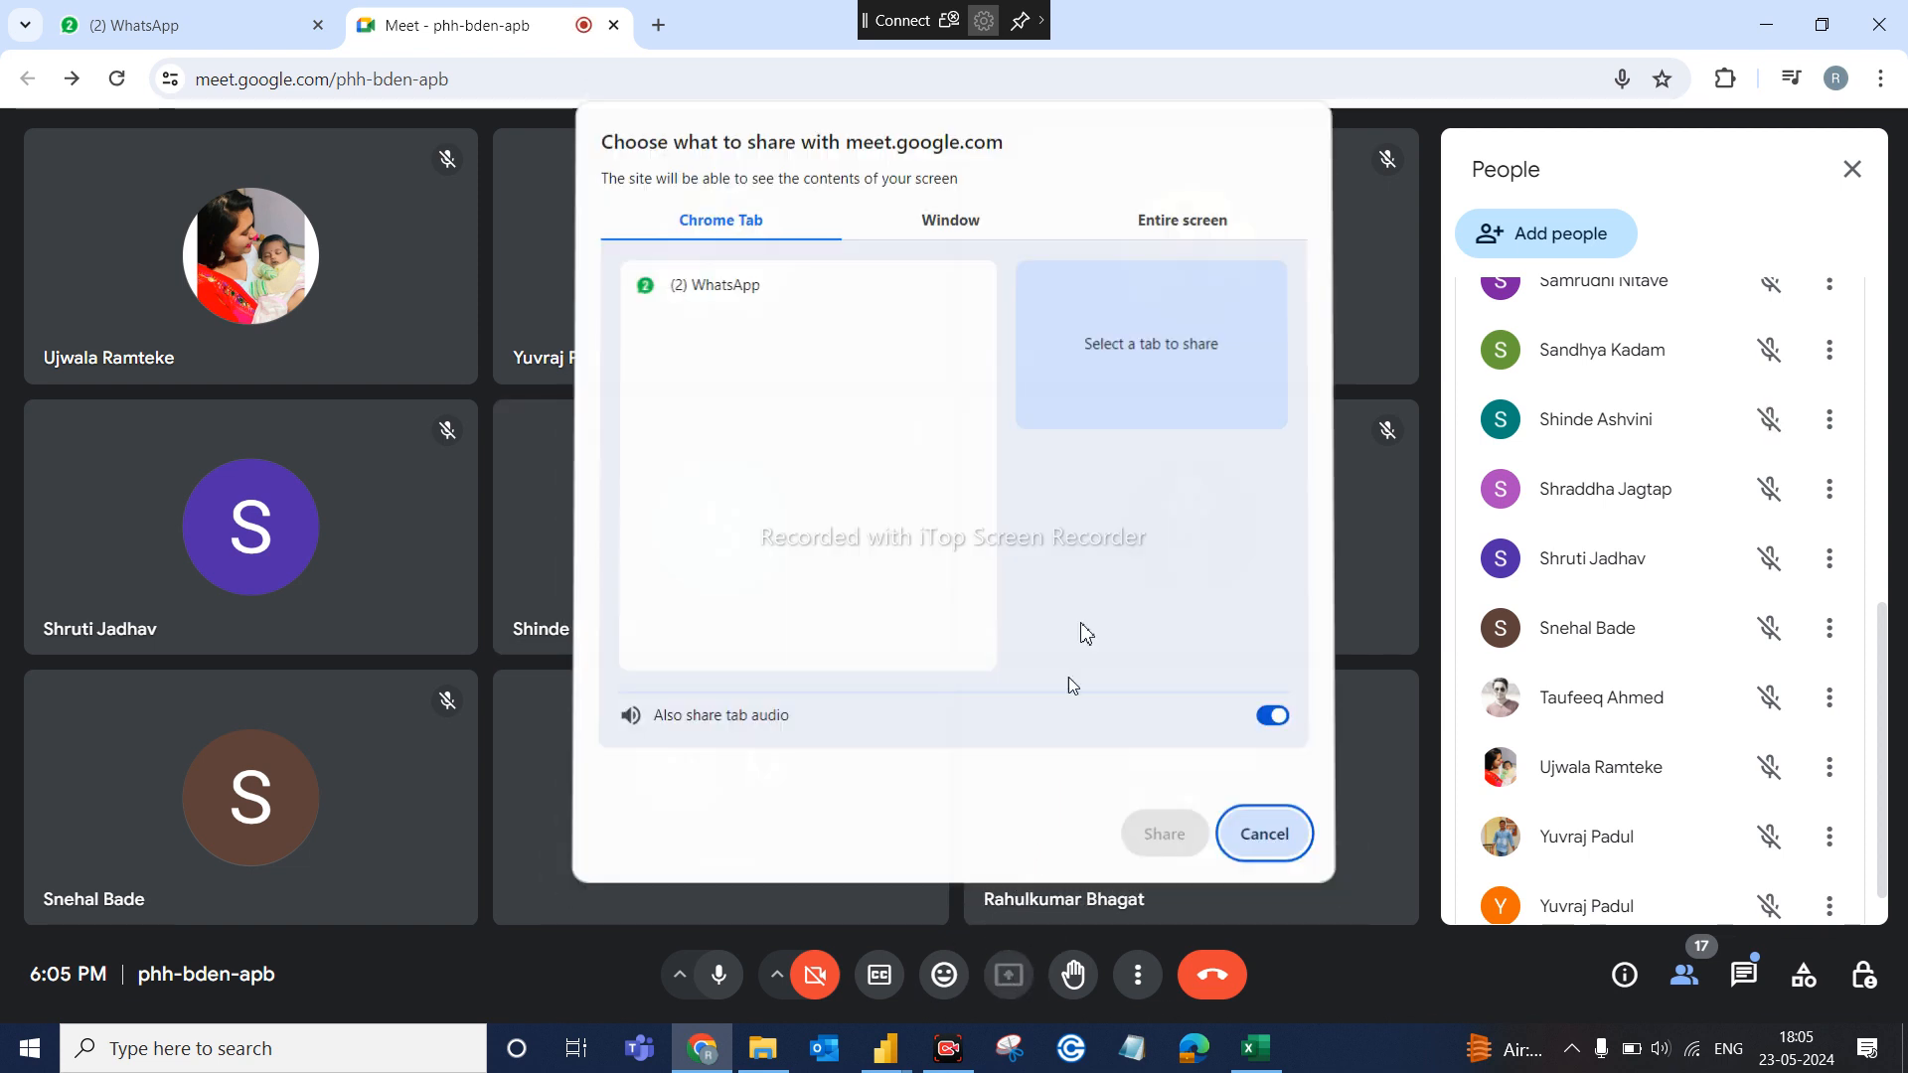
{"action": "left_click", "coordinate": [1169, 223]}
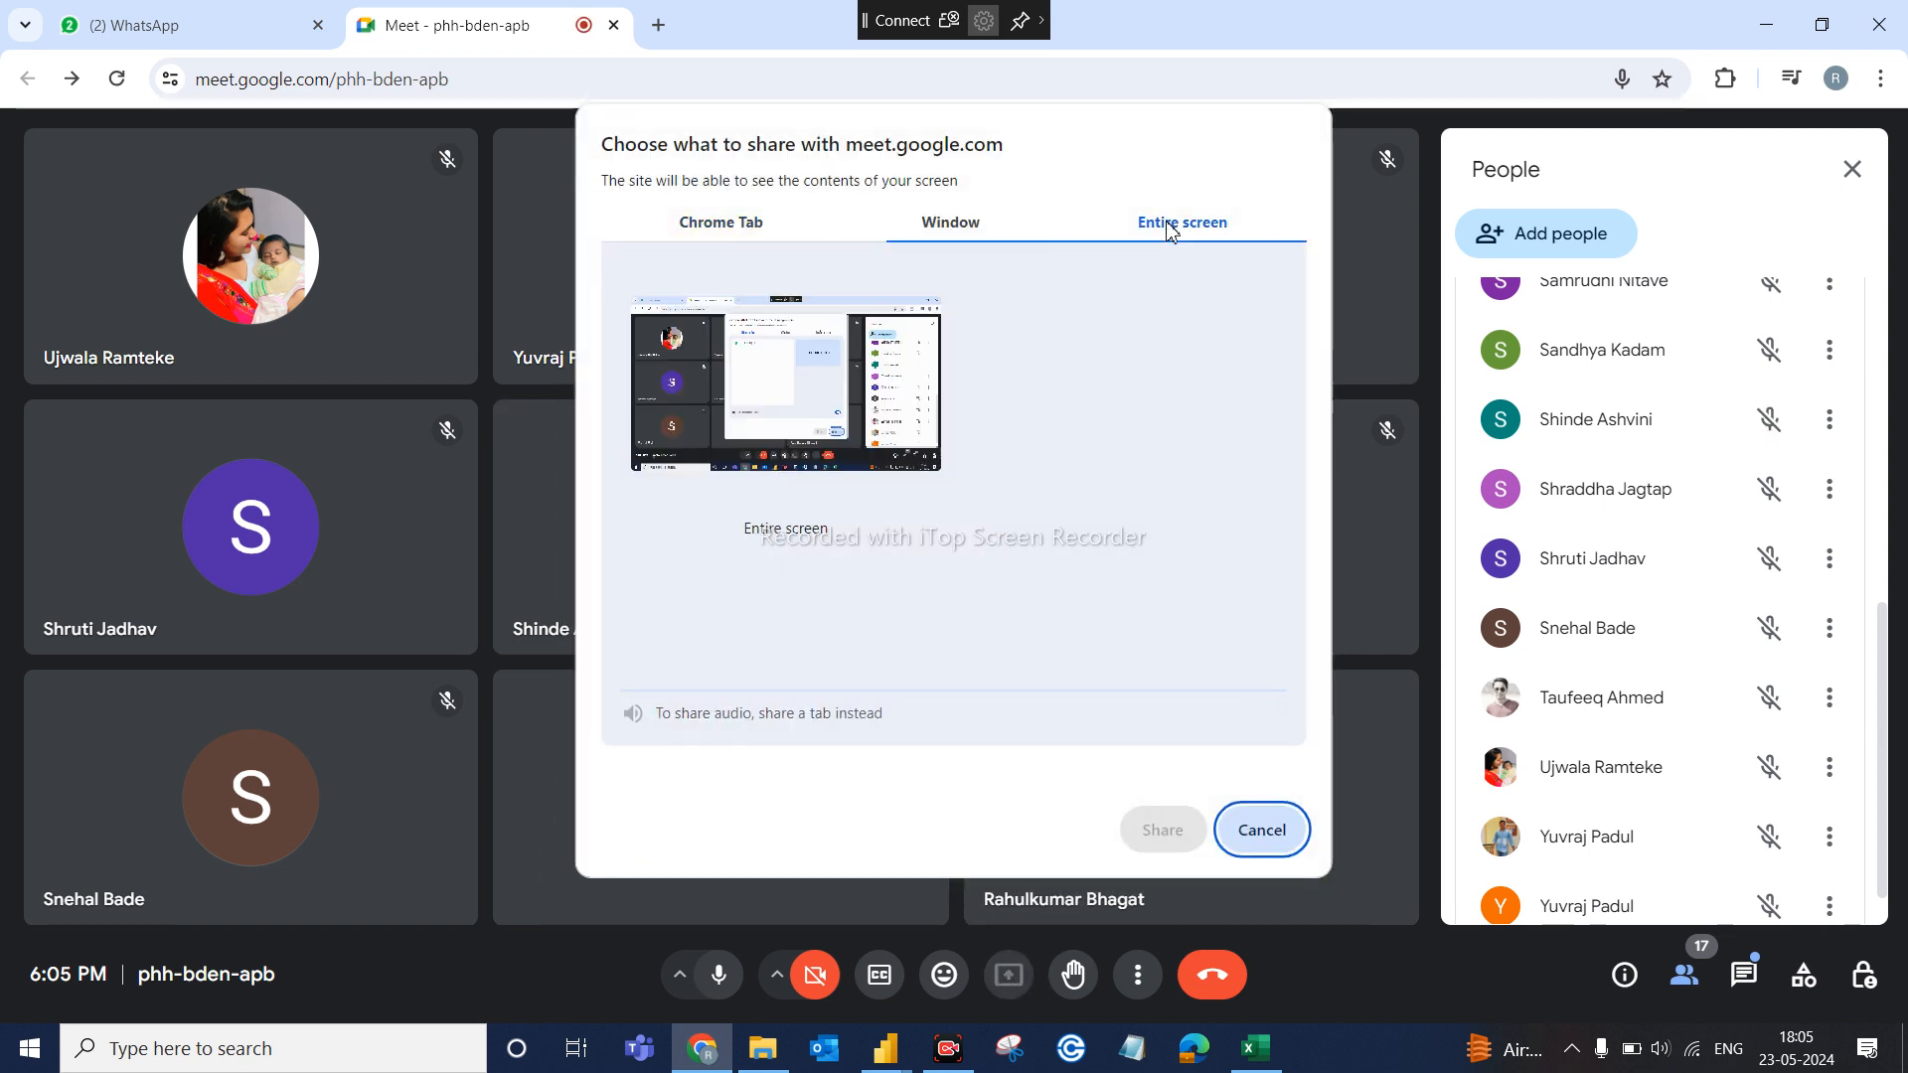
{"action": "left_click", "coordinate": [1180, 825]}
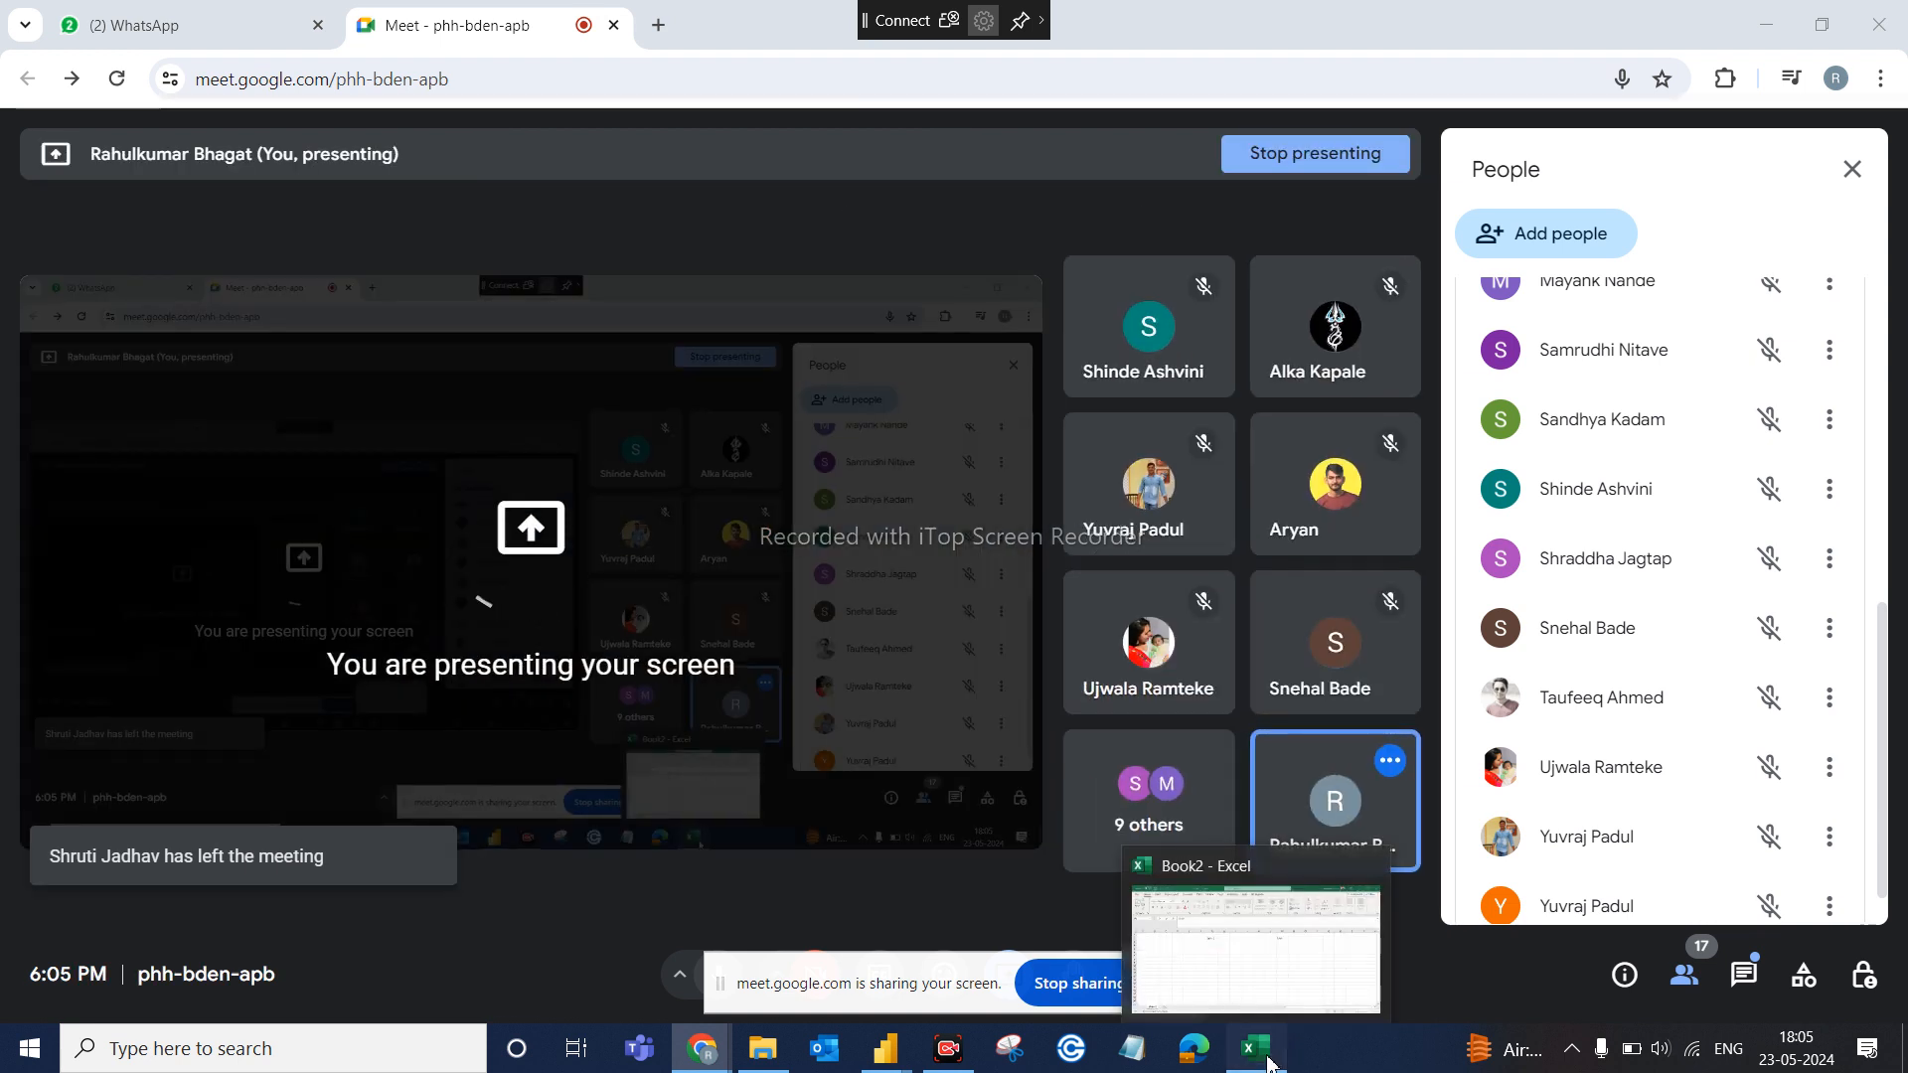
Return to the Excel workbook, complete M2 as Table 2, and enter the Table 1 column headers number in F4 and Name in G4
{"action": "left_click", "coordinate": [1257, 1049]}
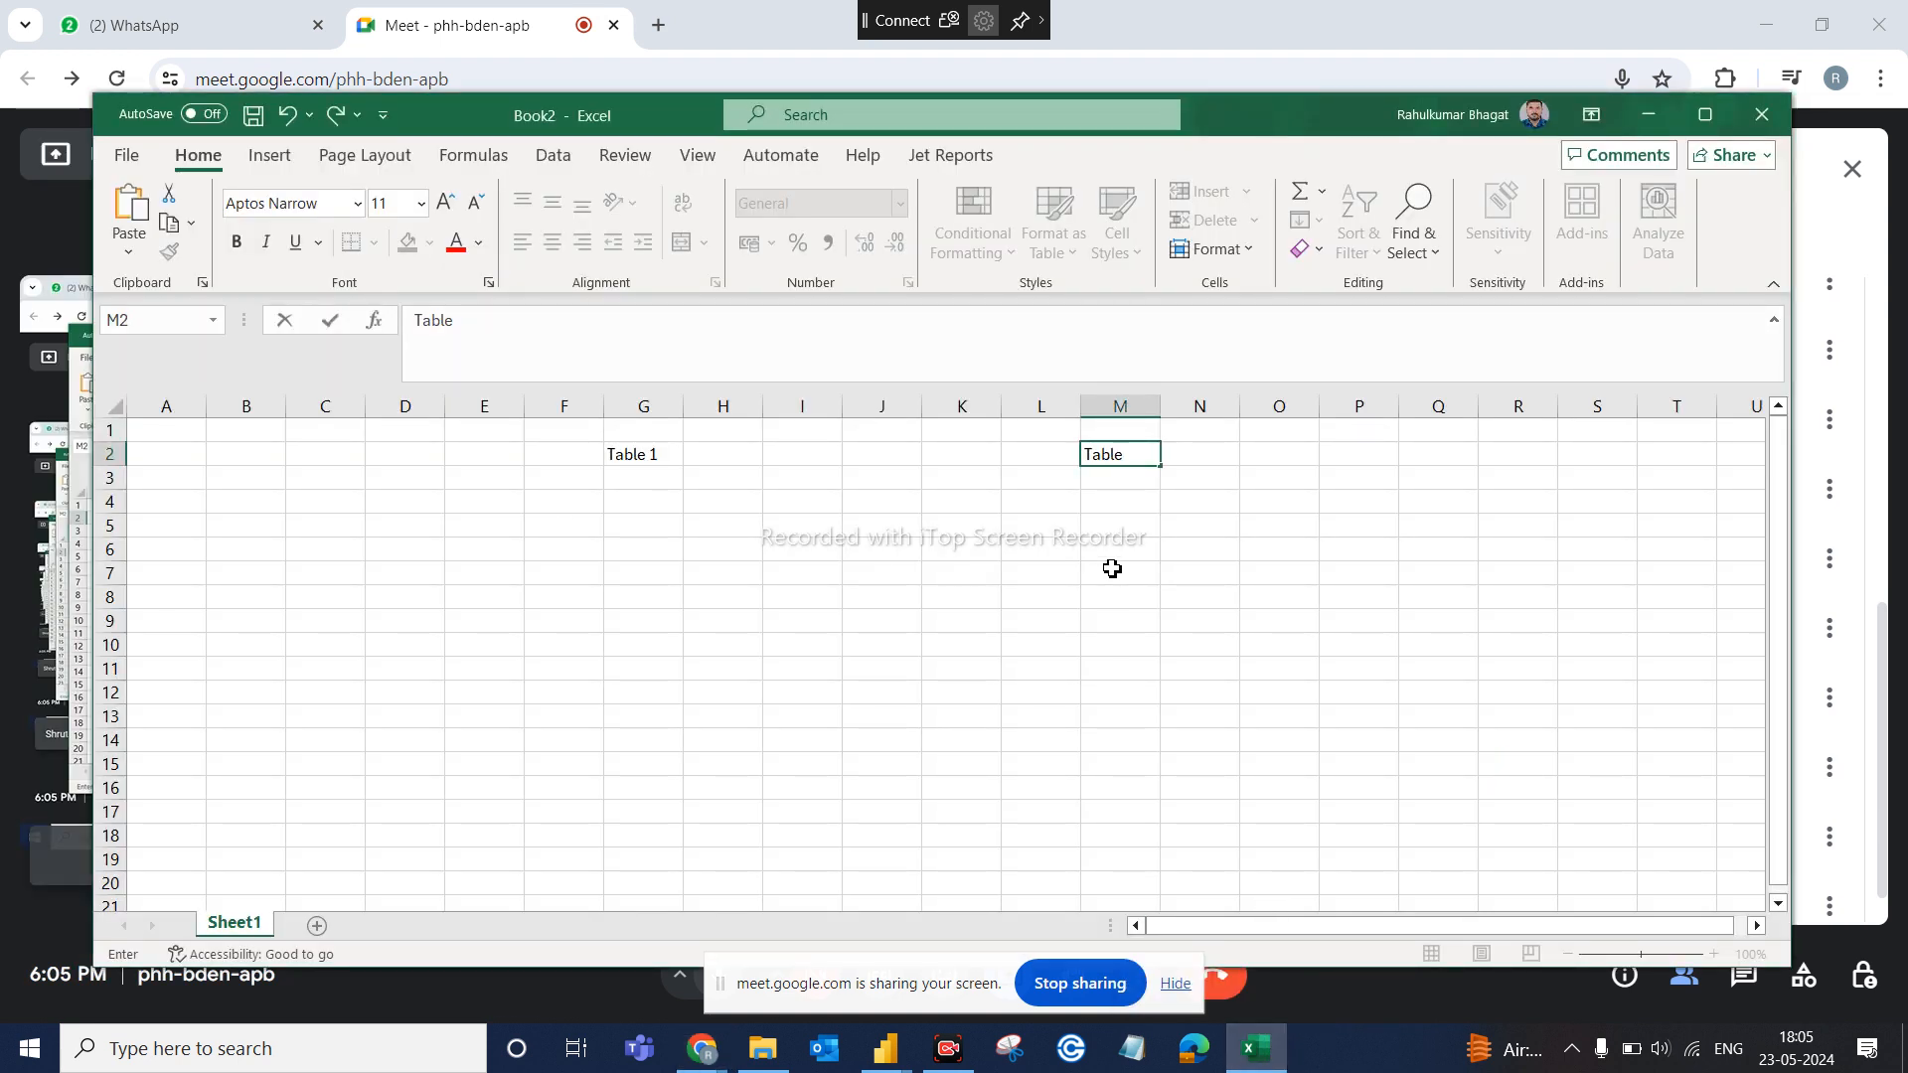
{"action": "left_click", "coordinate": [771, 553]}
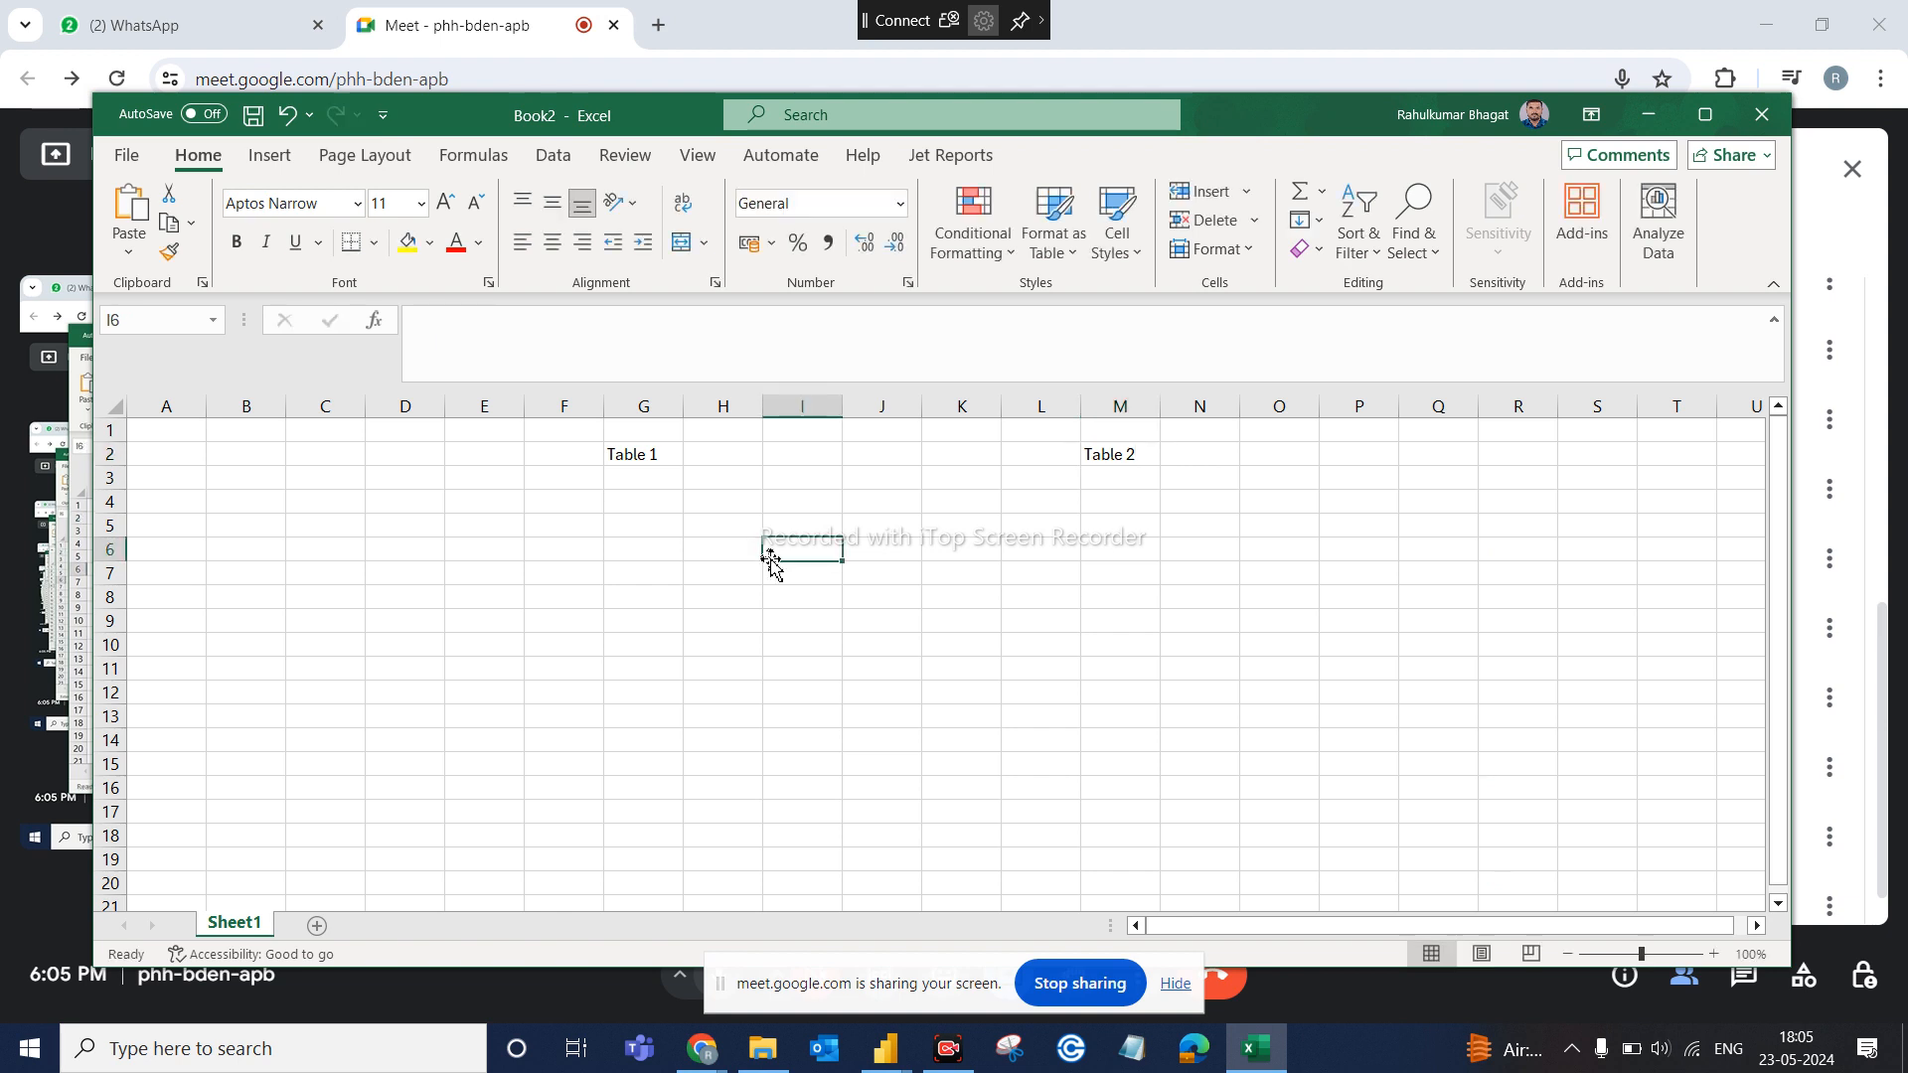
{"action": "left_click", "coordinate": [562, 502]}
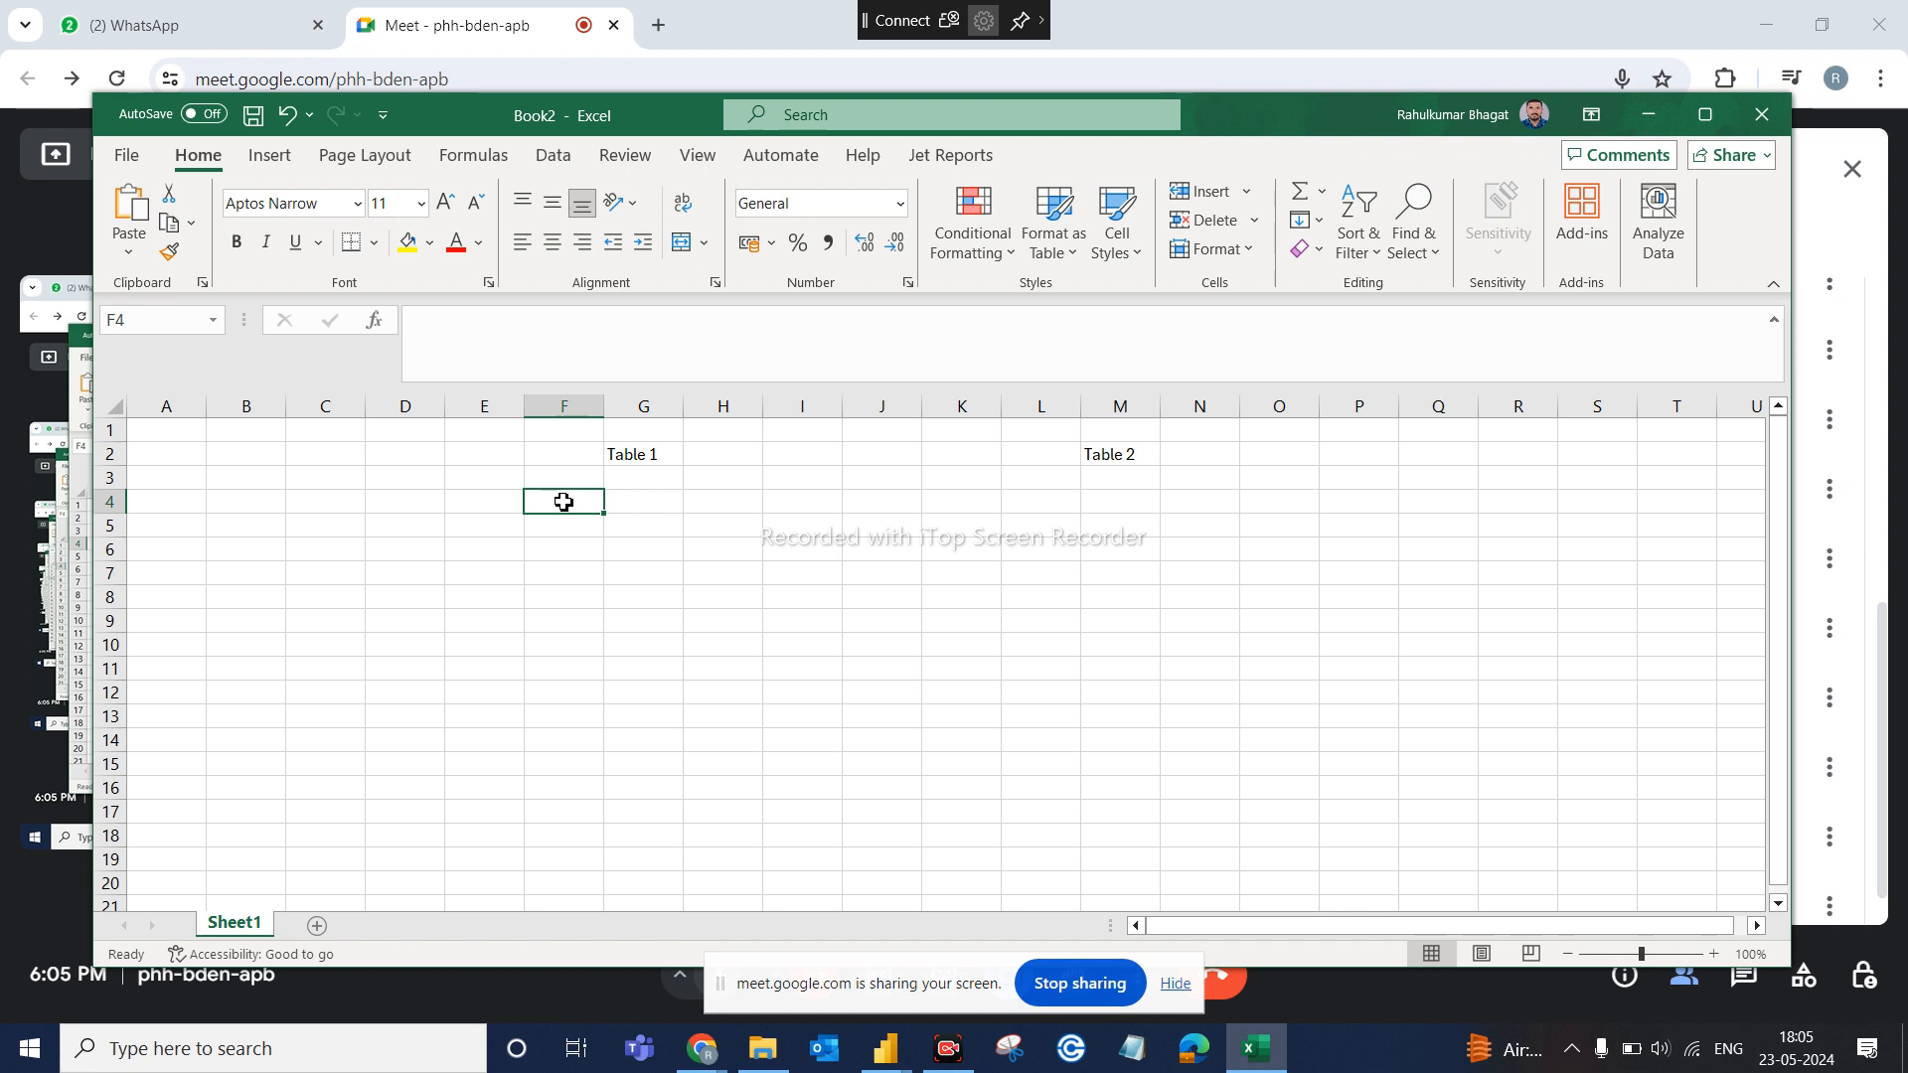
{"action": "double_click", "coordinate": [565, 501]}
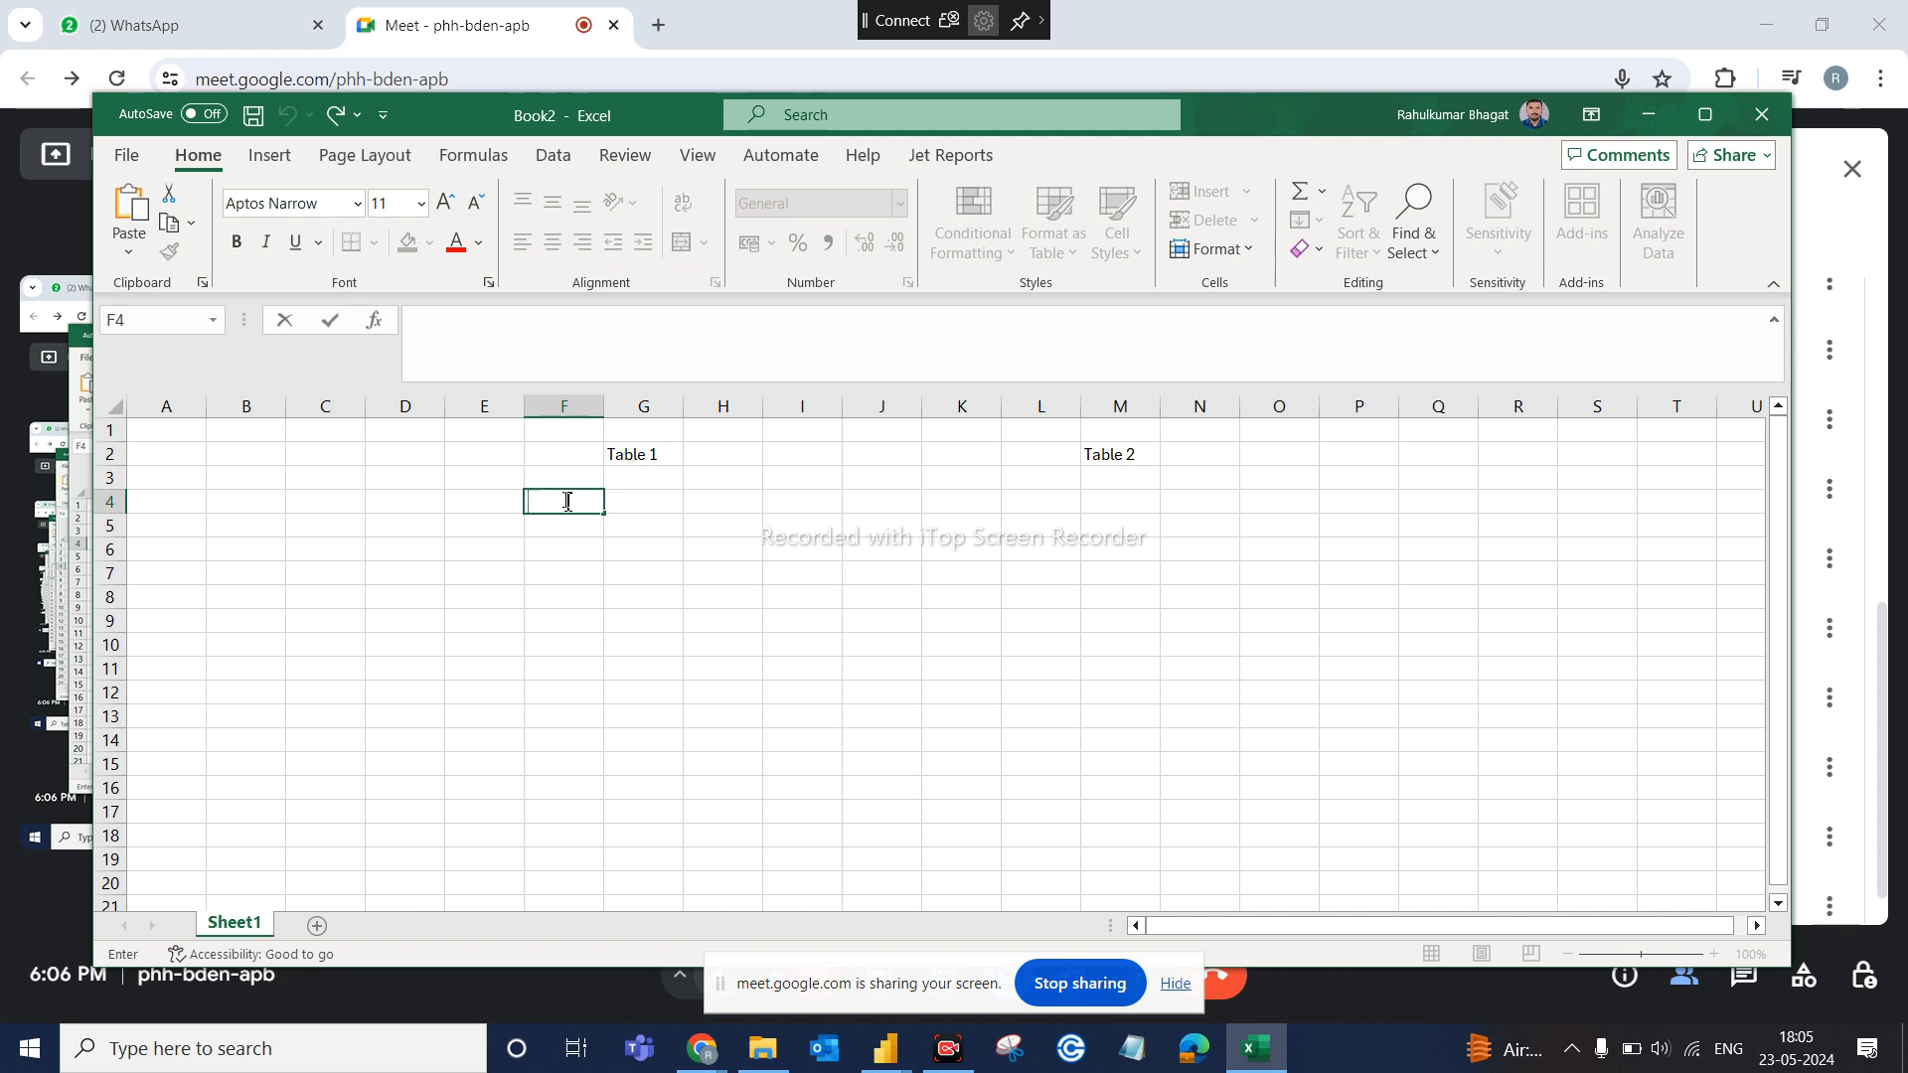
{"action": "type", "text": "number"}
{"action": "left_click", "coordinate": [662, 511]}
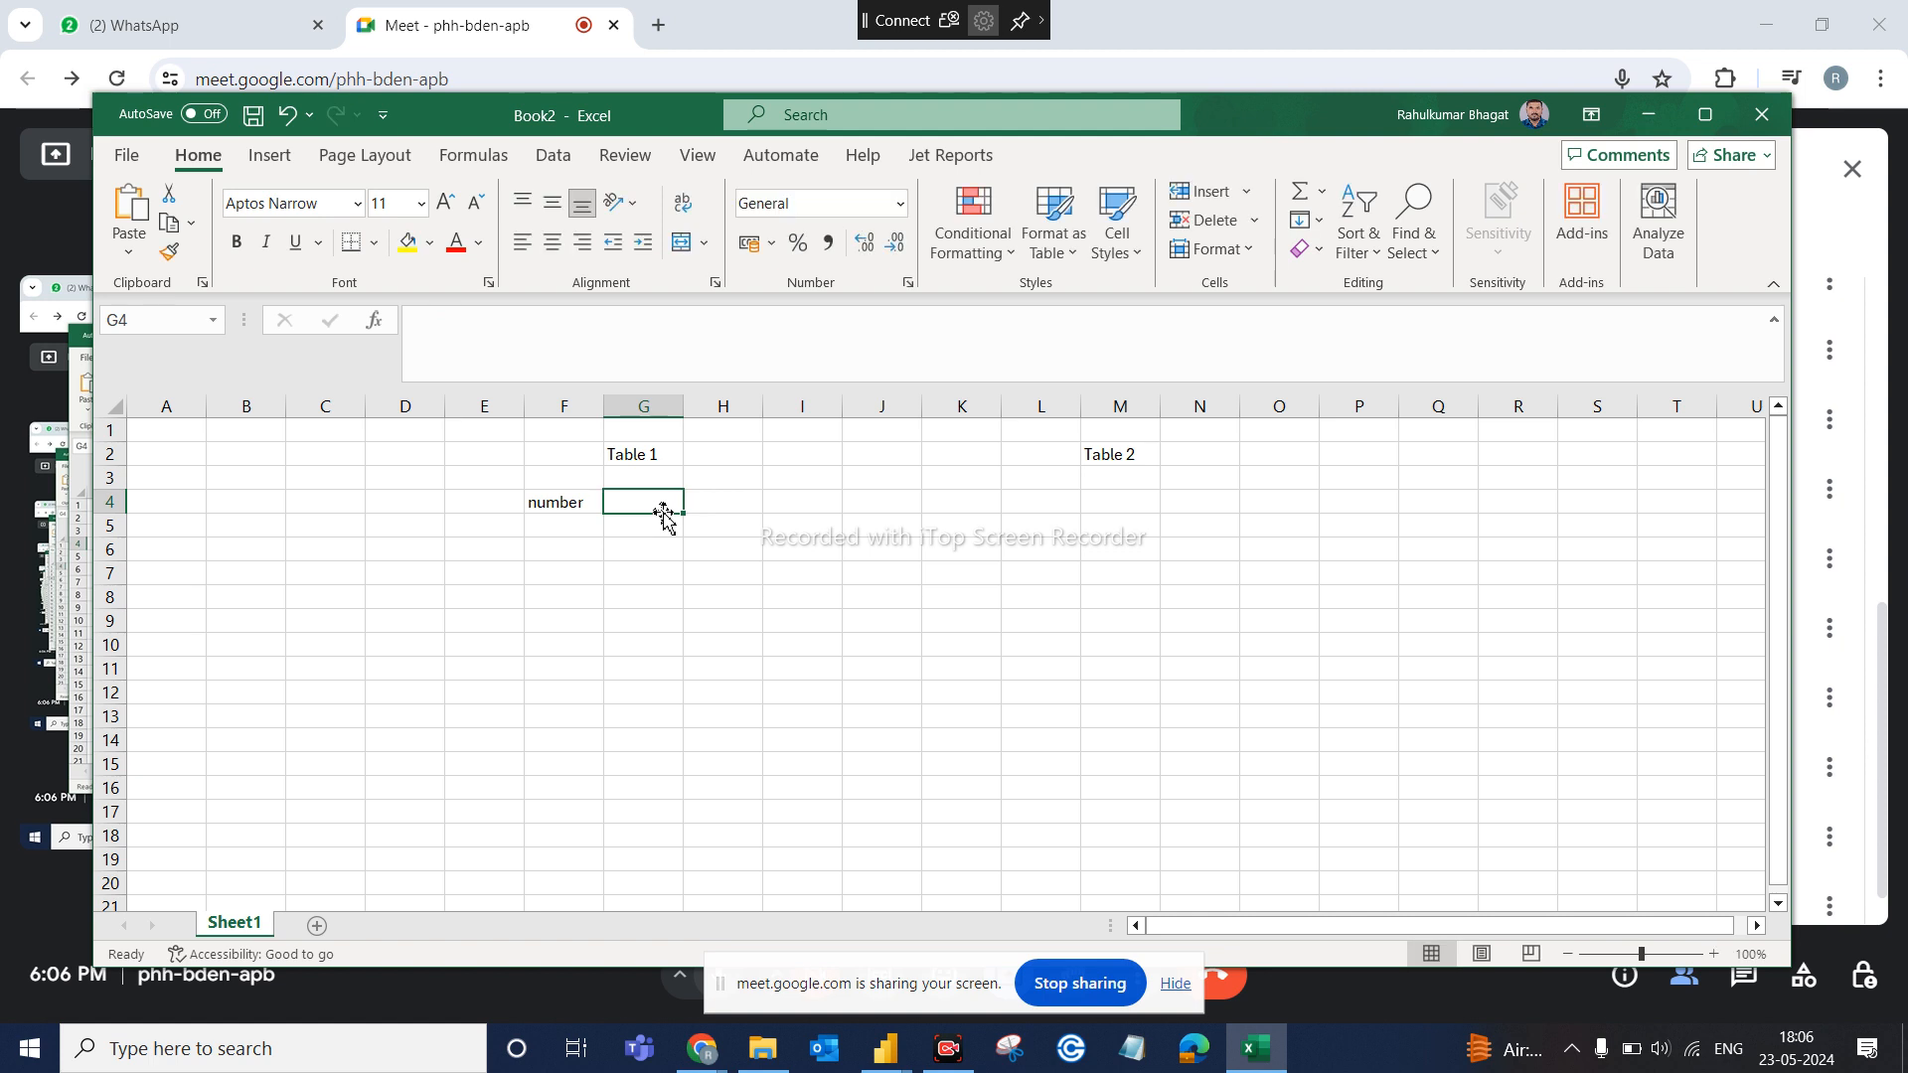
{"action": "type", "text": "Name"}
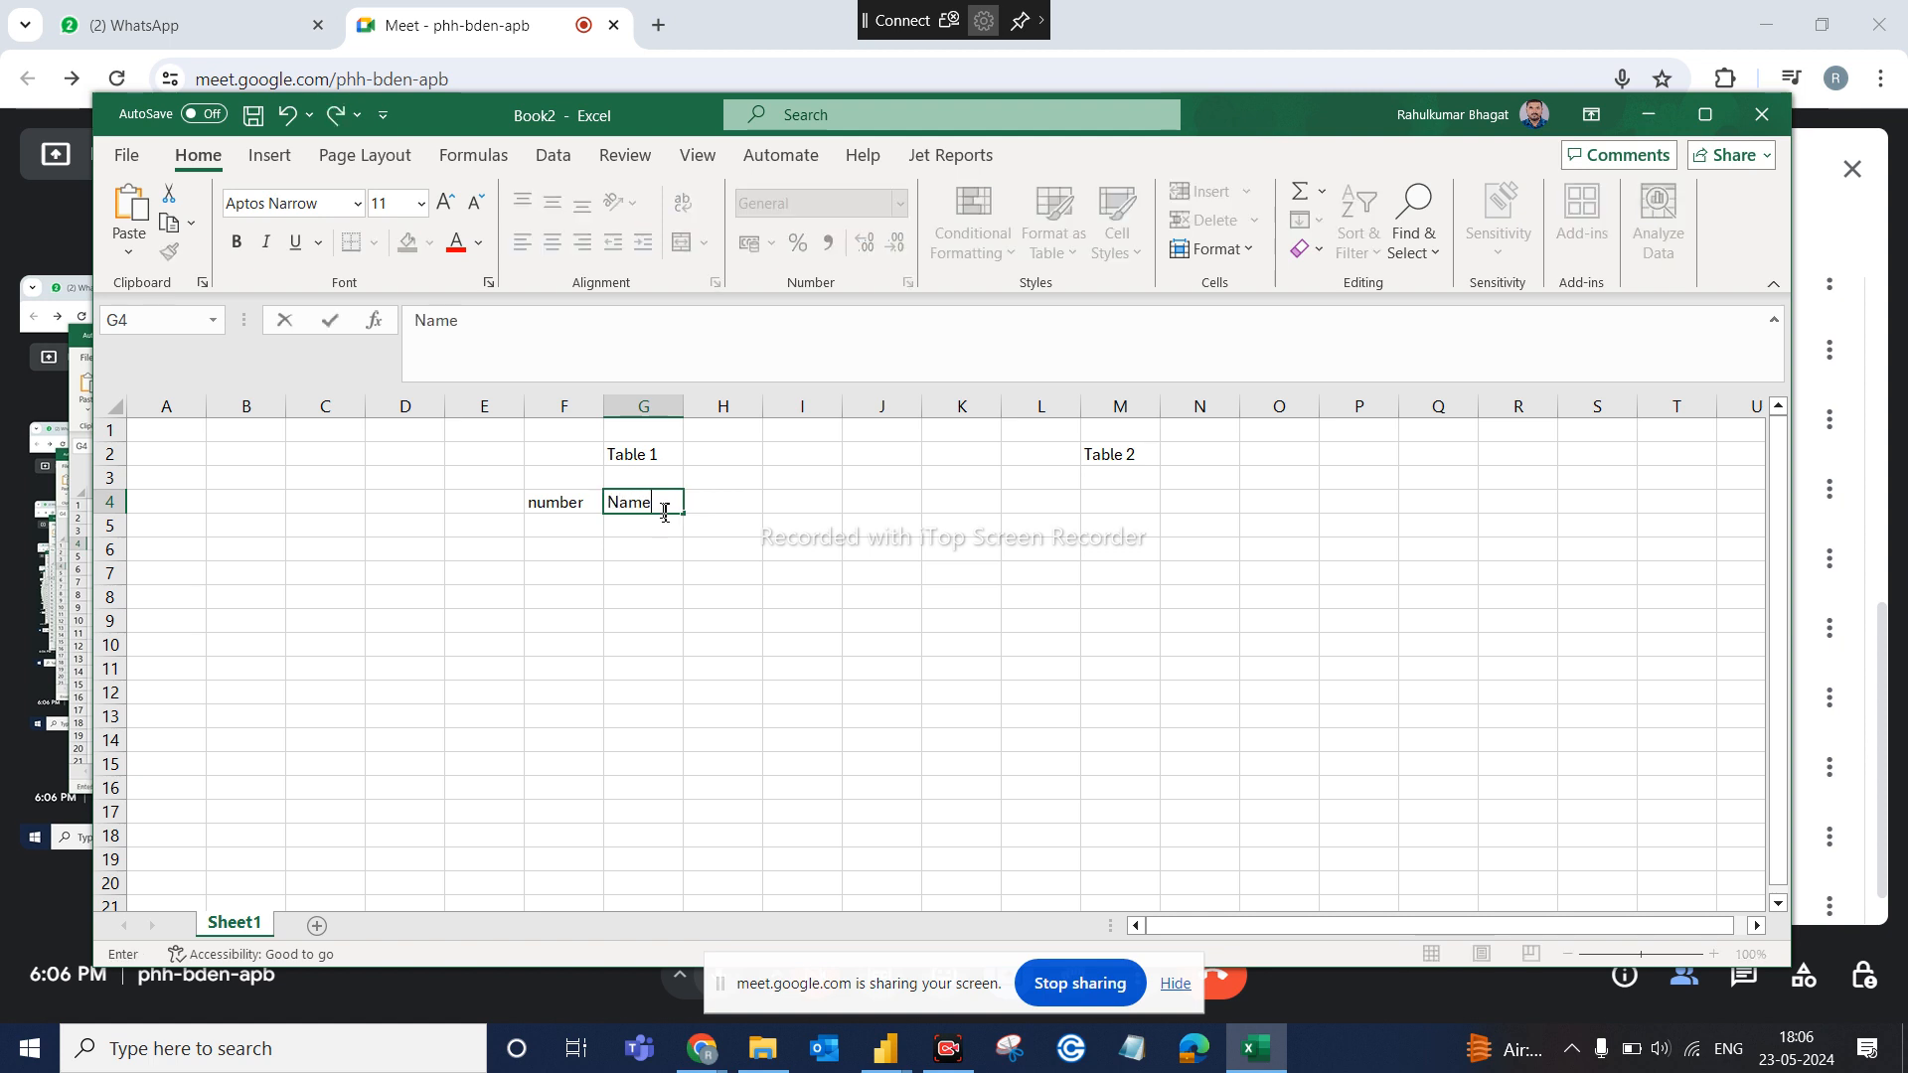
Fill the number column of Table 1 in F5:F8 with 1, 2, 3 and 3
{"action": "left_click", "coordinate": [582, 527]}
{"action": "type", "text": "1"}
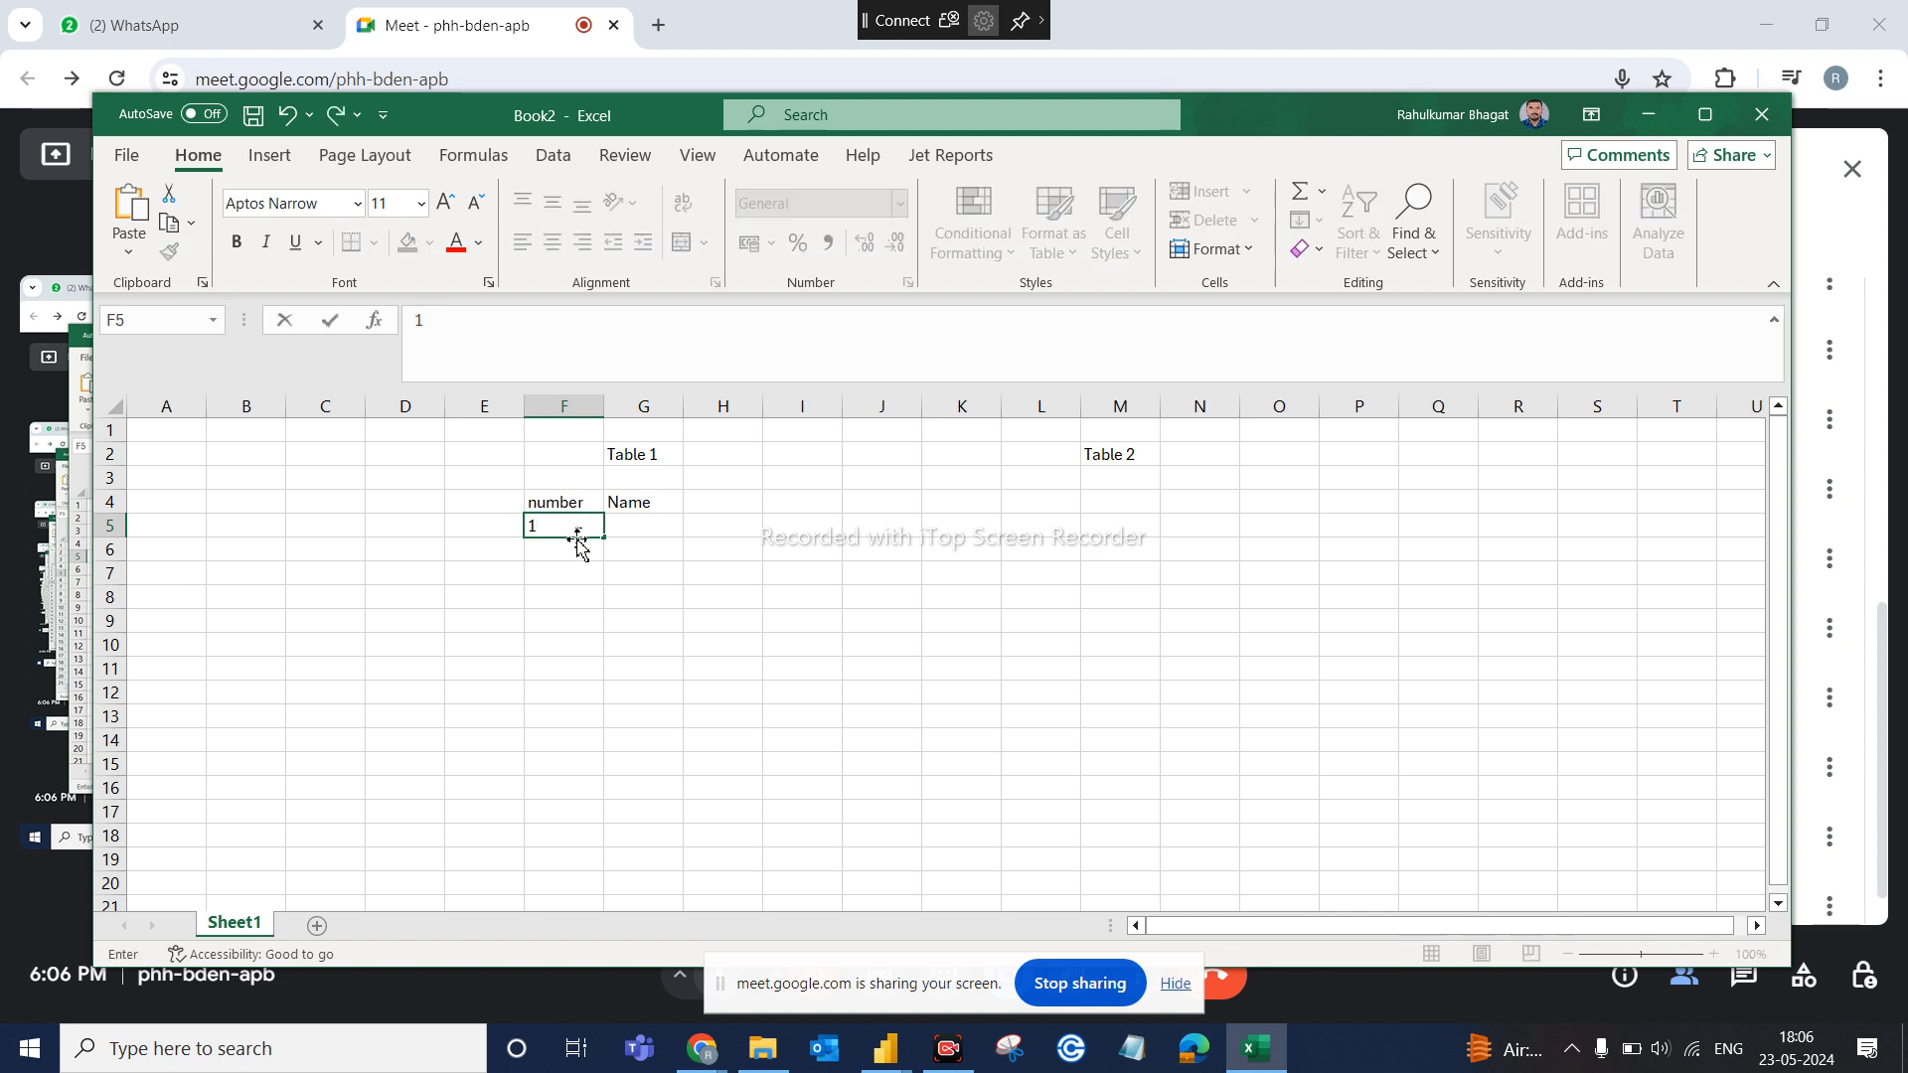
{"action": "left_click", "coordinate": [564, 556]}
{"action": "type", "text": "2"}
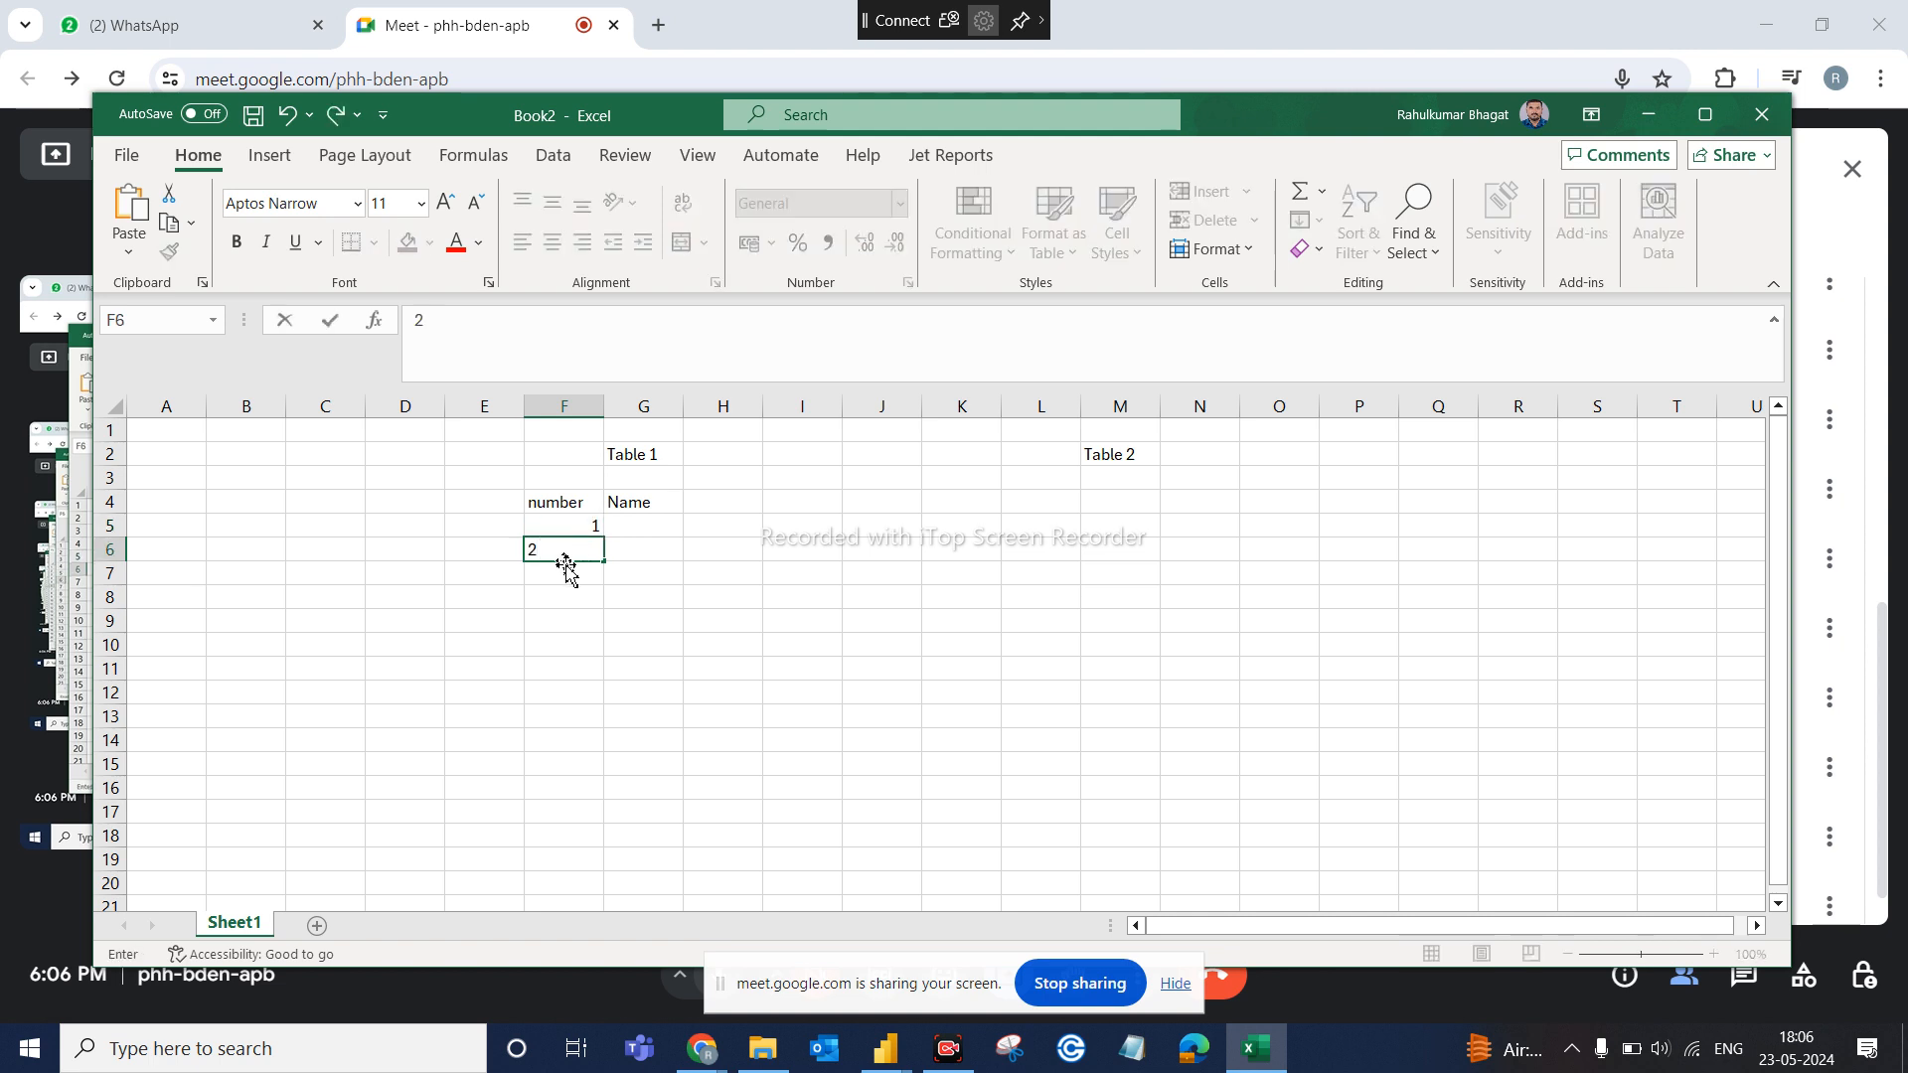
{"action": "left_click", "coordinate": [567, 580]}
{"action": "type", "text": "3"}
{"action": "left_click", "coordinate": [568, 597]}
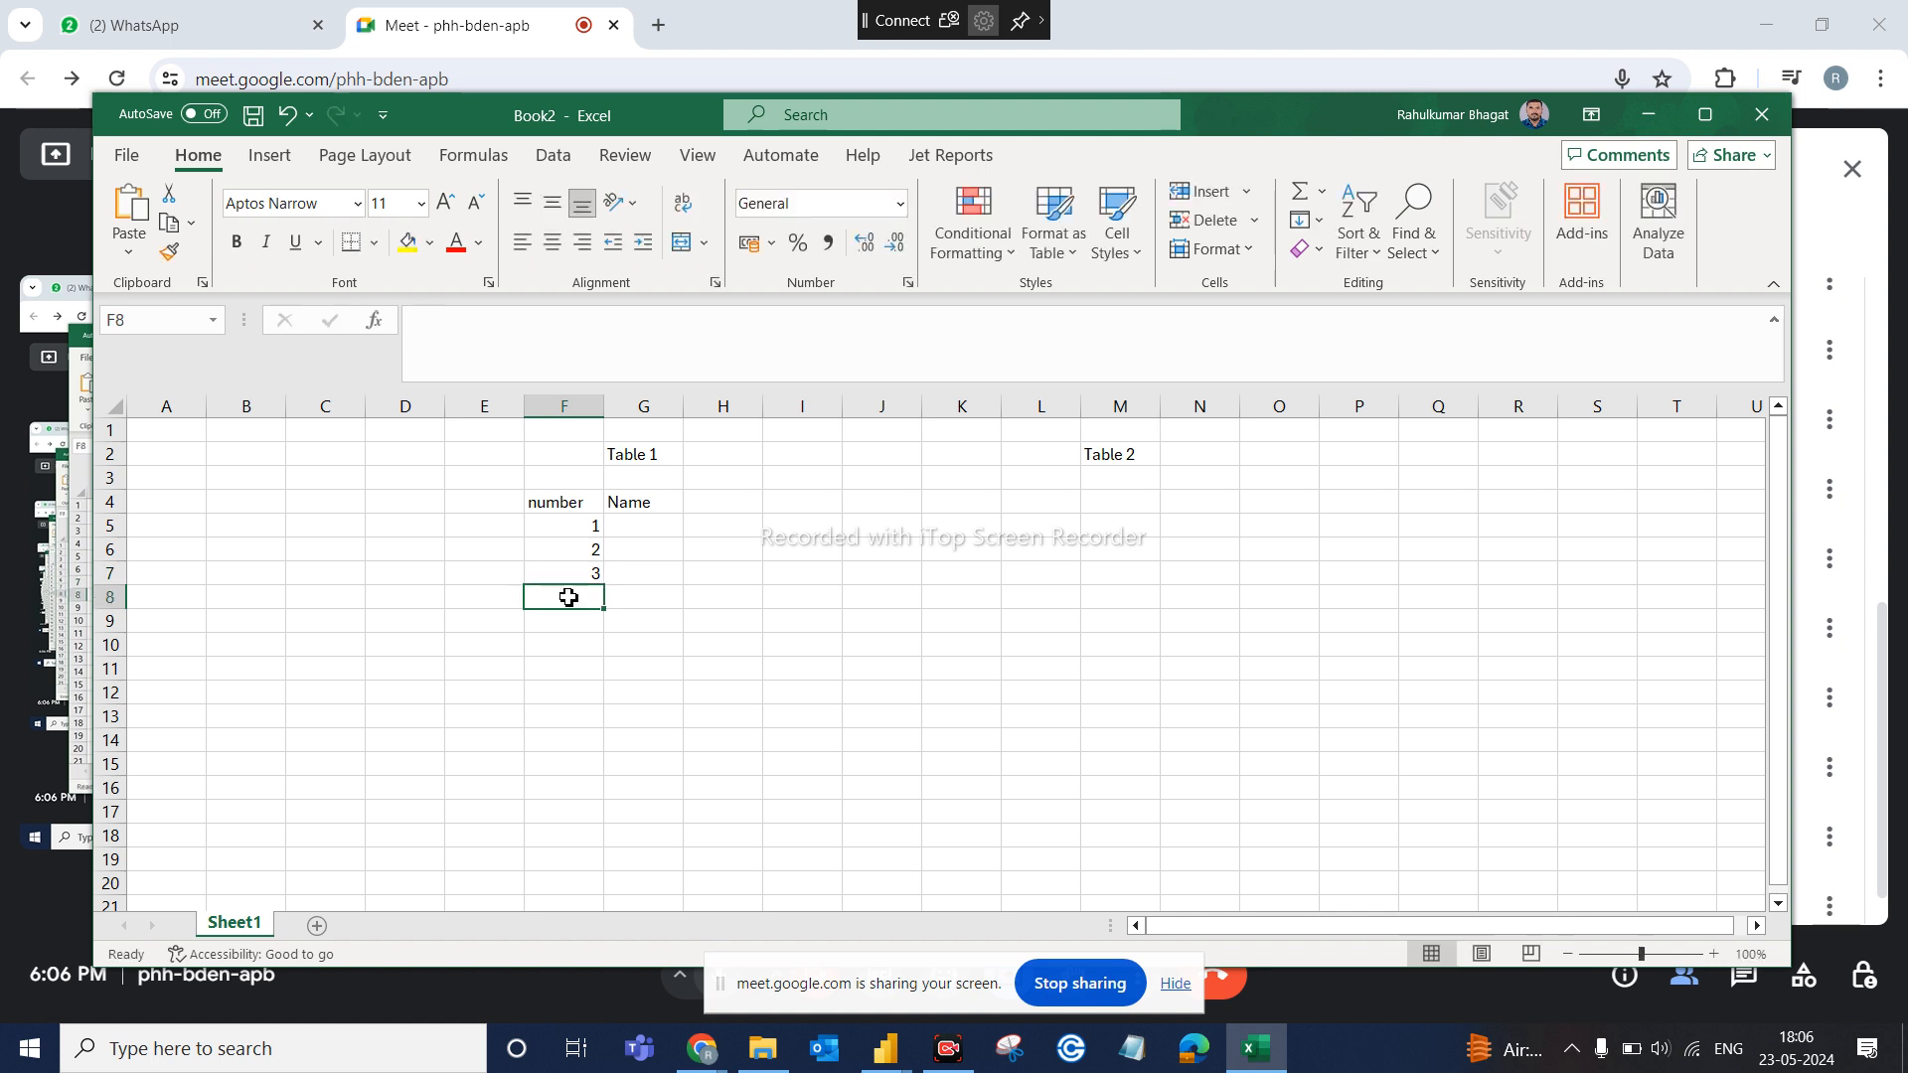
{"action": "type", "text": "3"}
{"action": "left_click", "coordinate": [639, 620]}
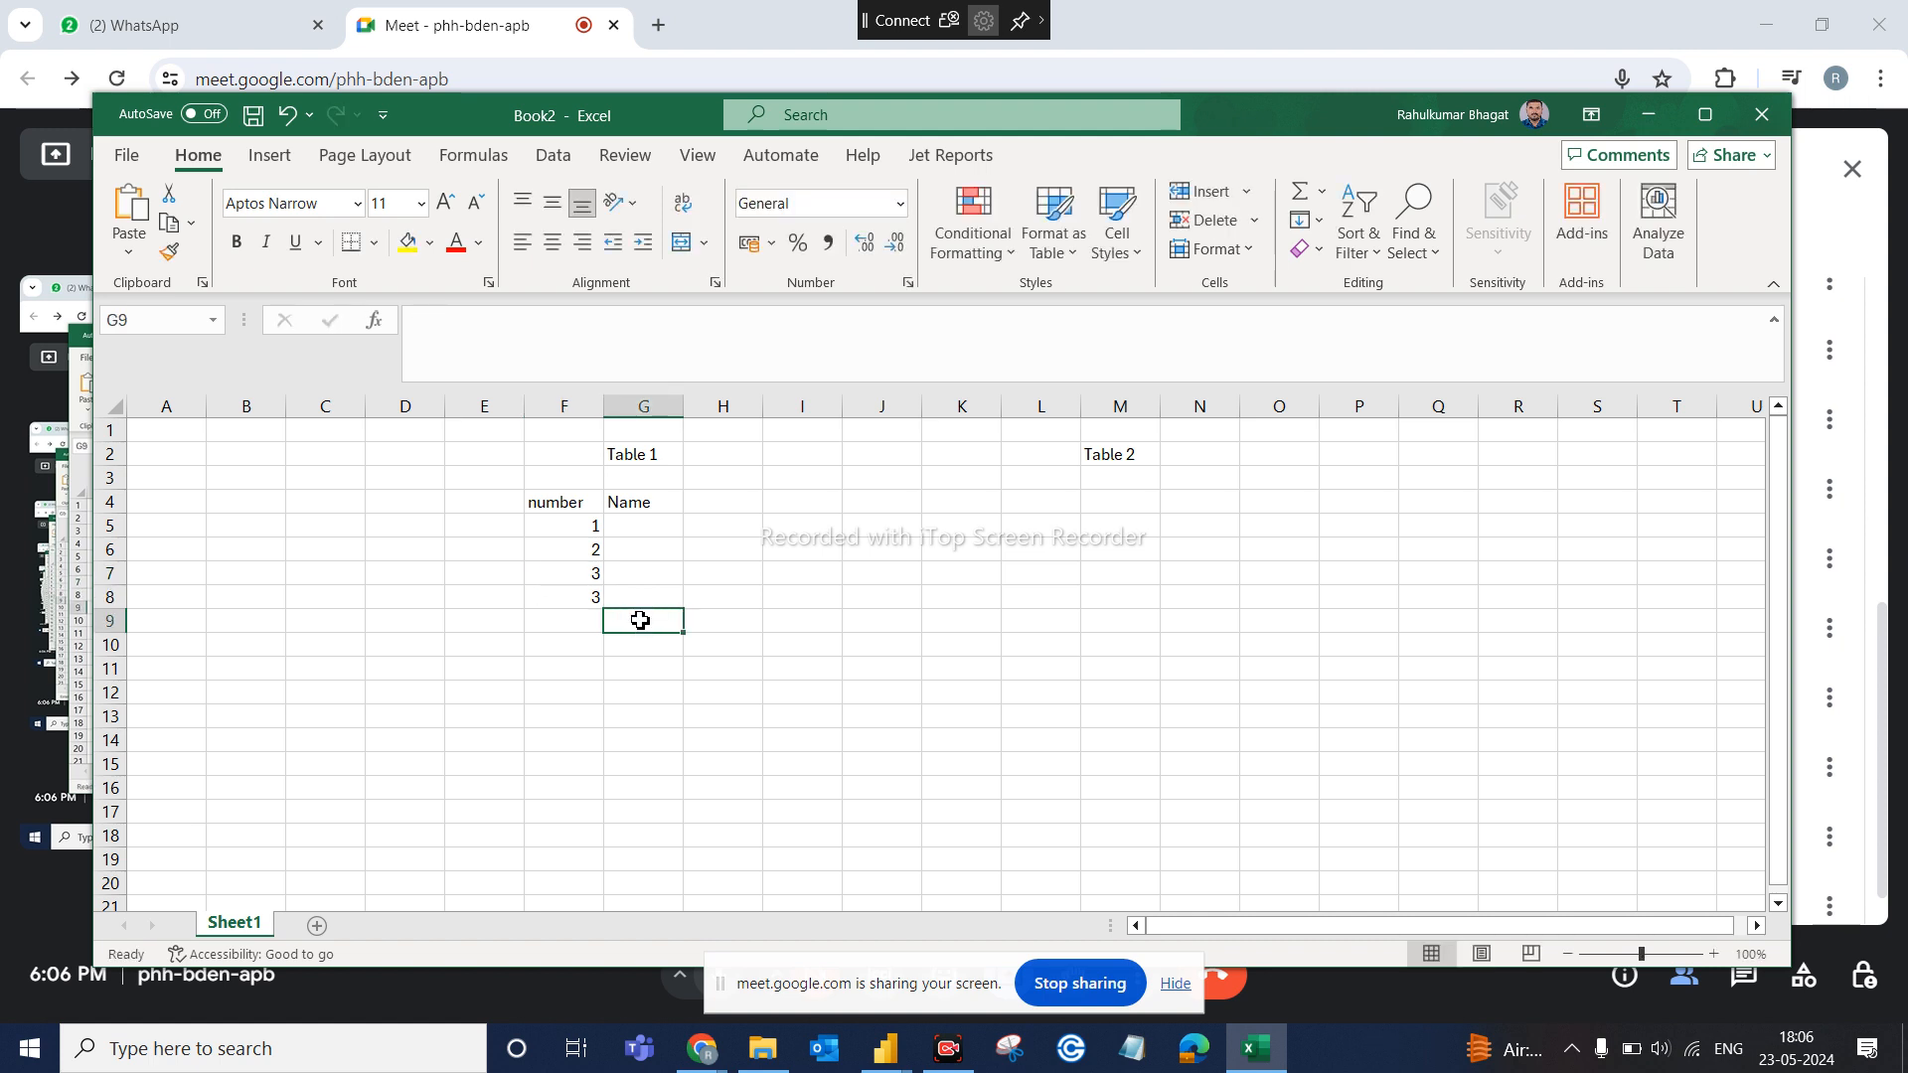
Fill the Name column of Table 1 in G5:G8 with A, B, C and C
{"action": "left_click", "coordinate": [648, 527]}
{"action": "type", "text": "A"}
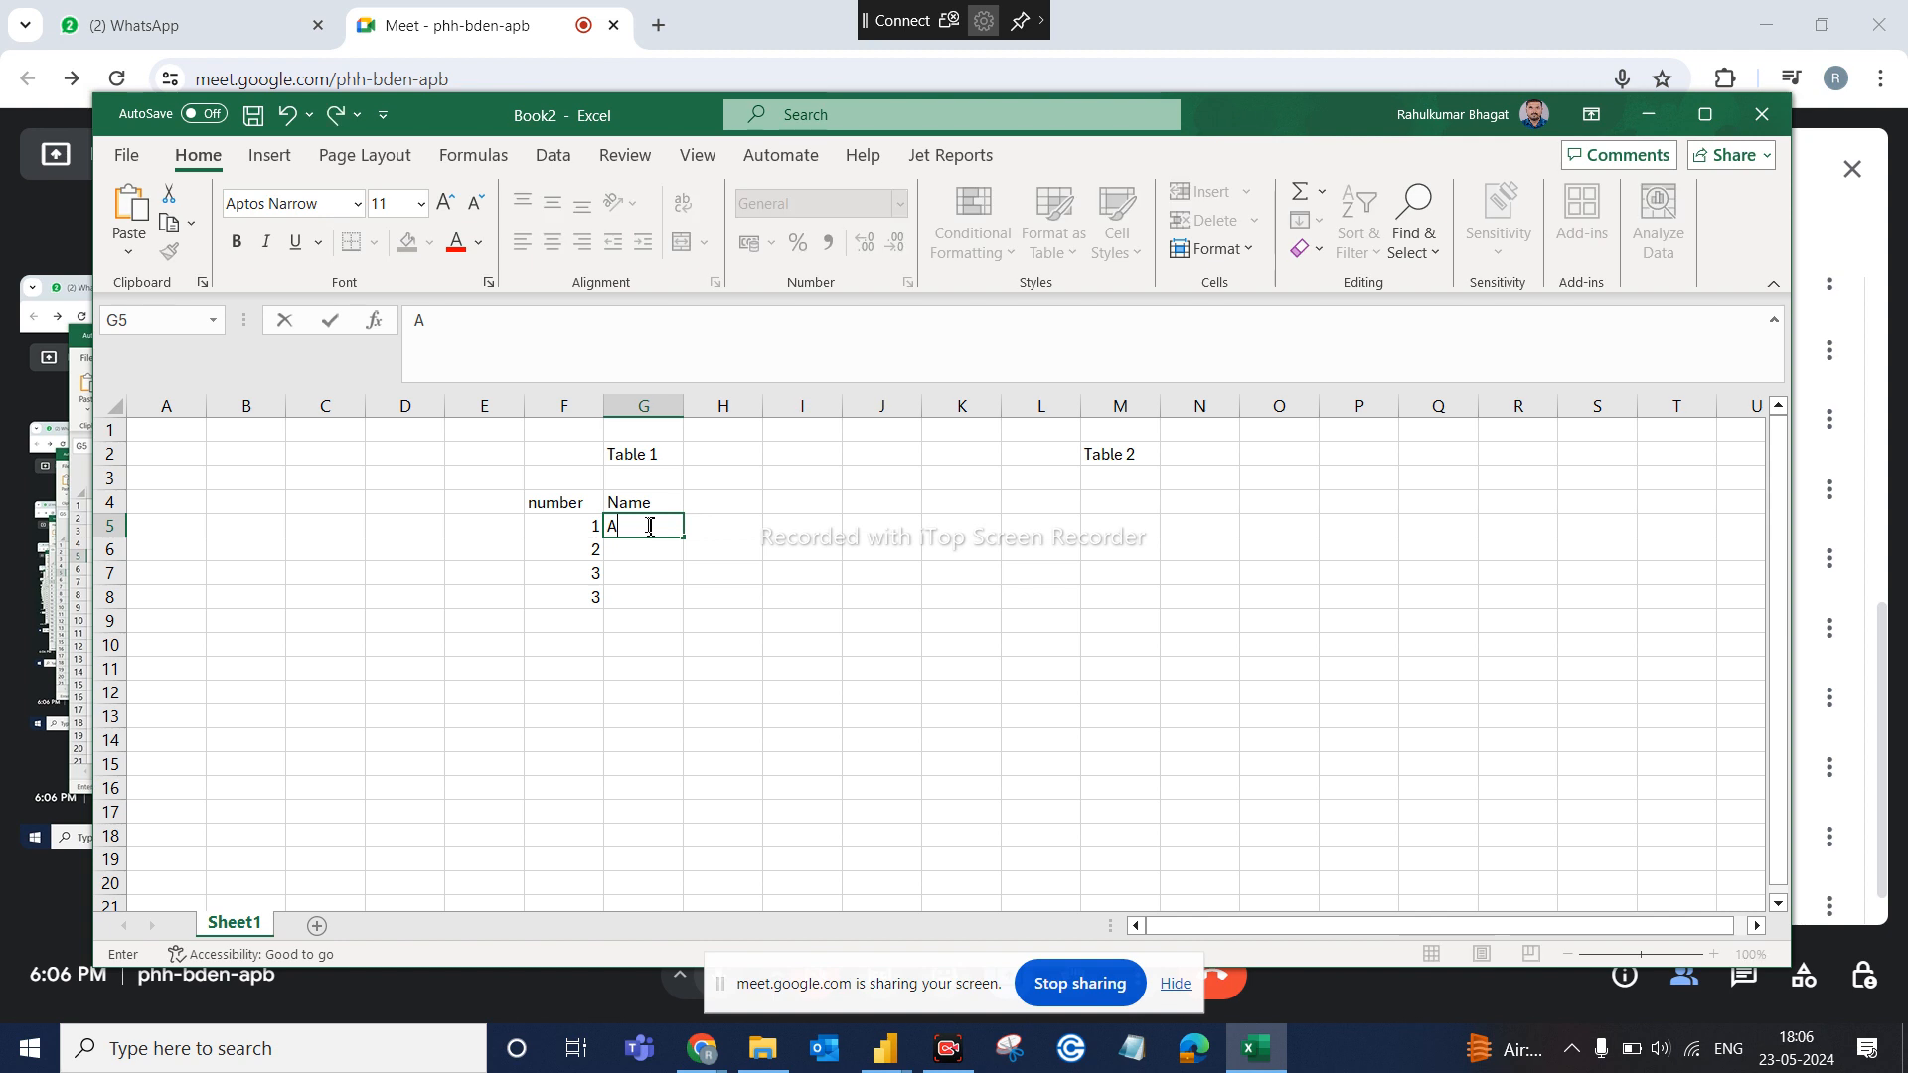
{"action": "left_click", "coordinate": [641, 557]}
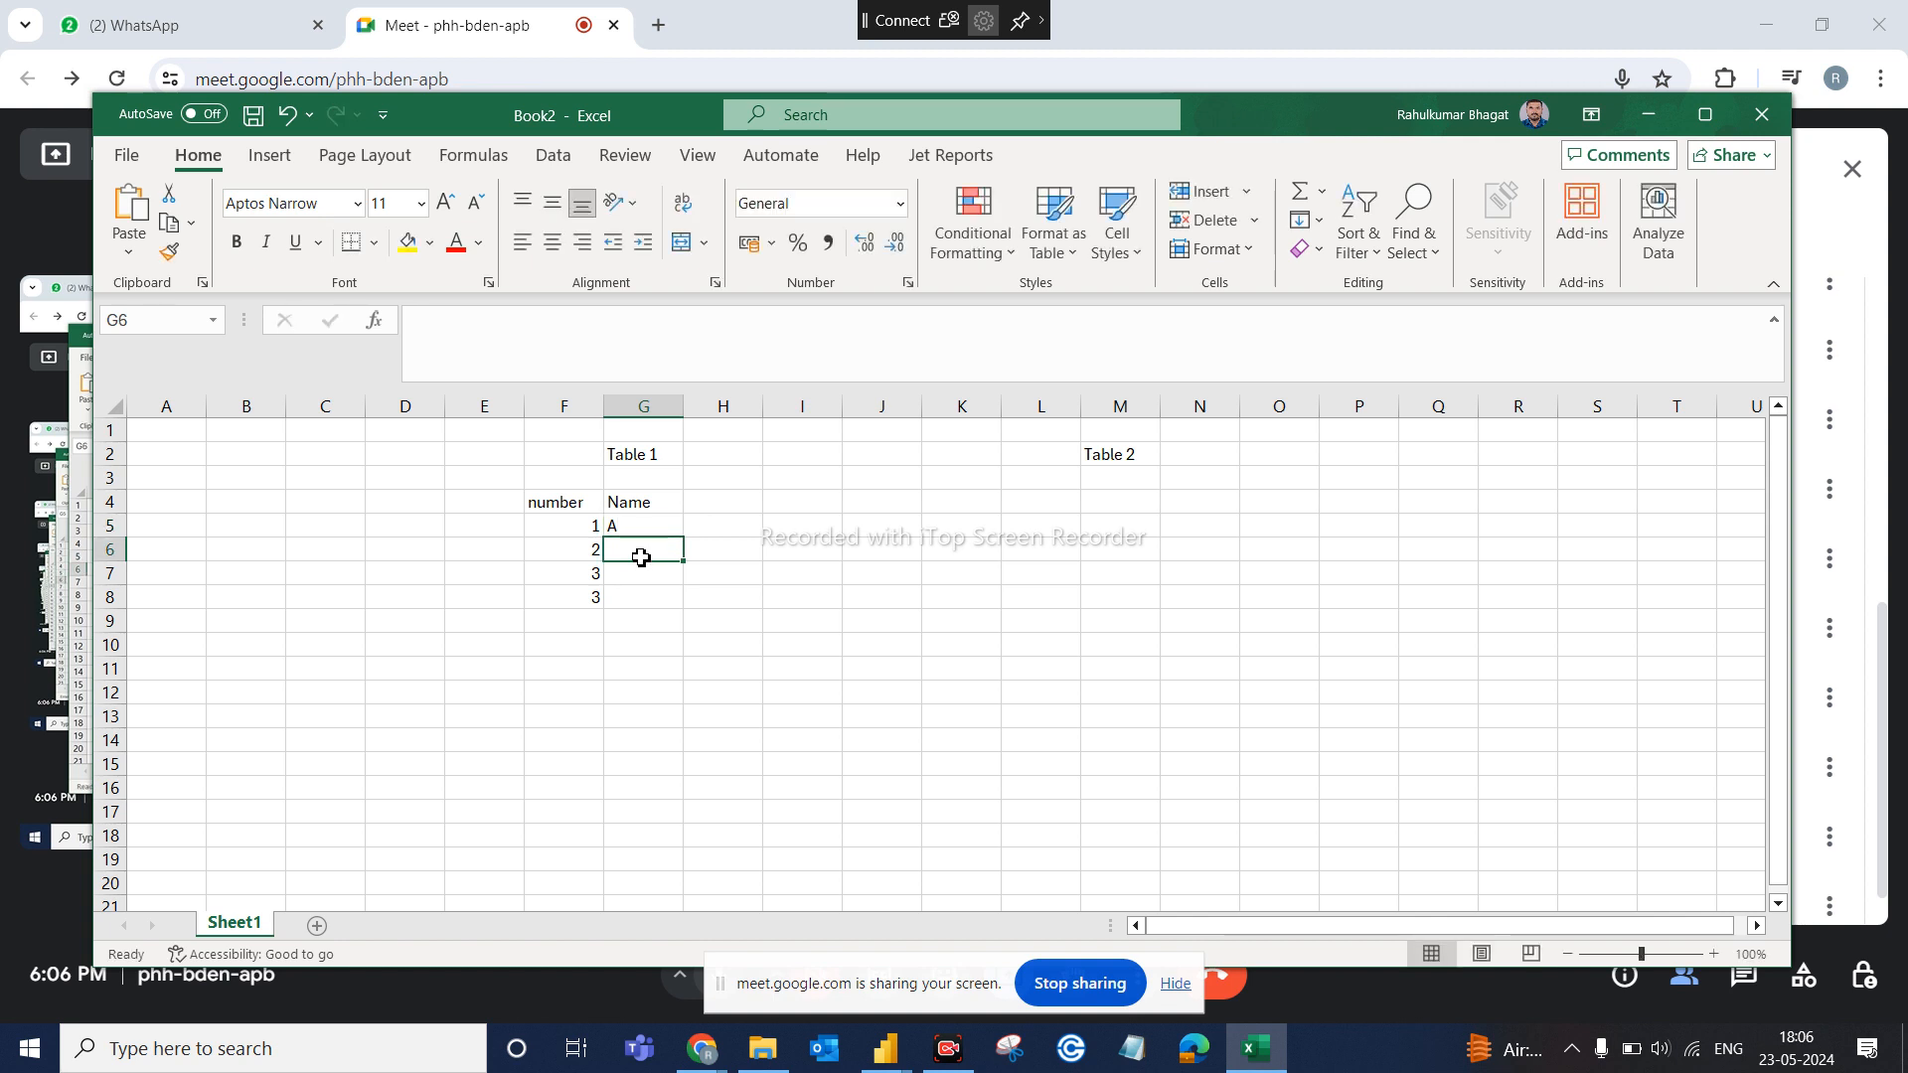
{"action": "type", "text": "B"}
{"action": "left_click", "coordinate": [642, 580]}
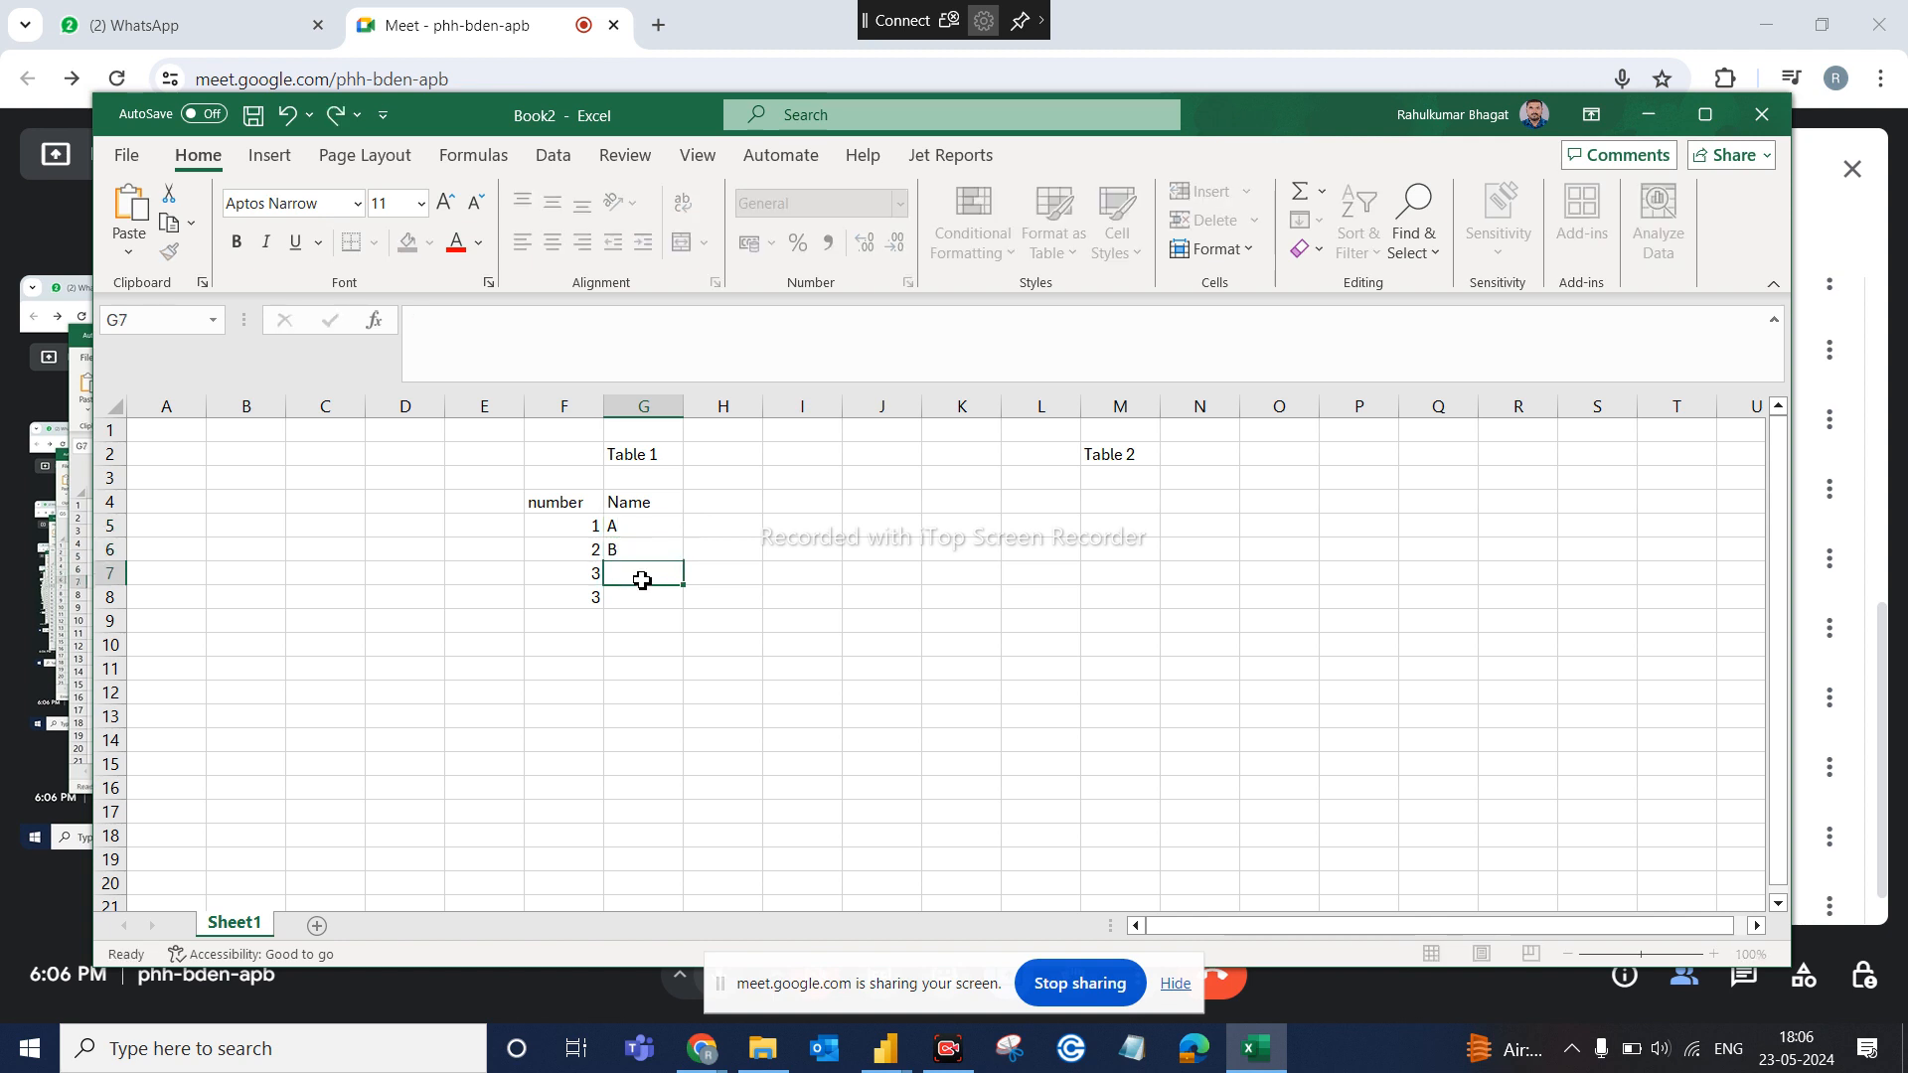
{"action": "type", "text": "C"}
{"action": "left_click", "coordinate": [641, 594]}
{"action": "type", "text": "C"}
{"action": "left_click", "coordinate": [786, 597]}
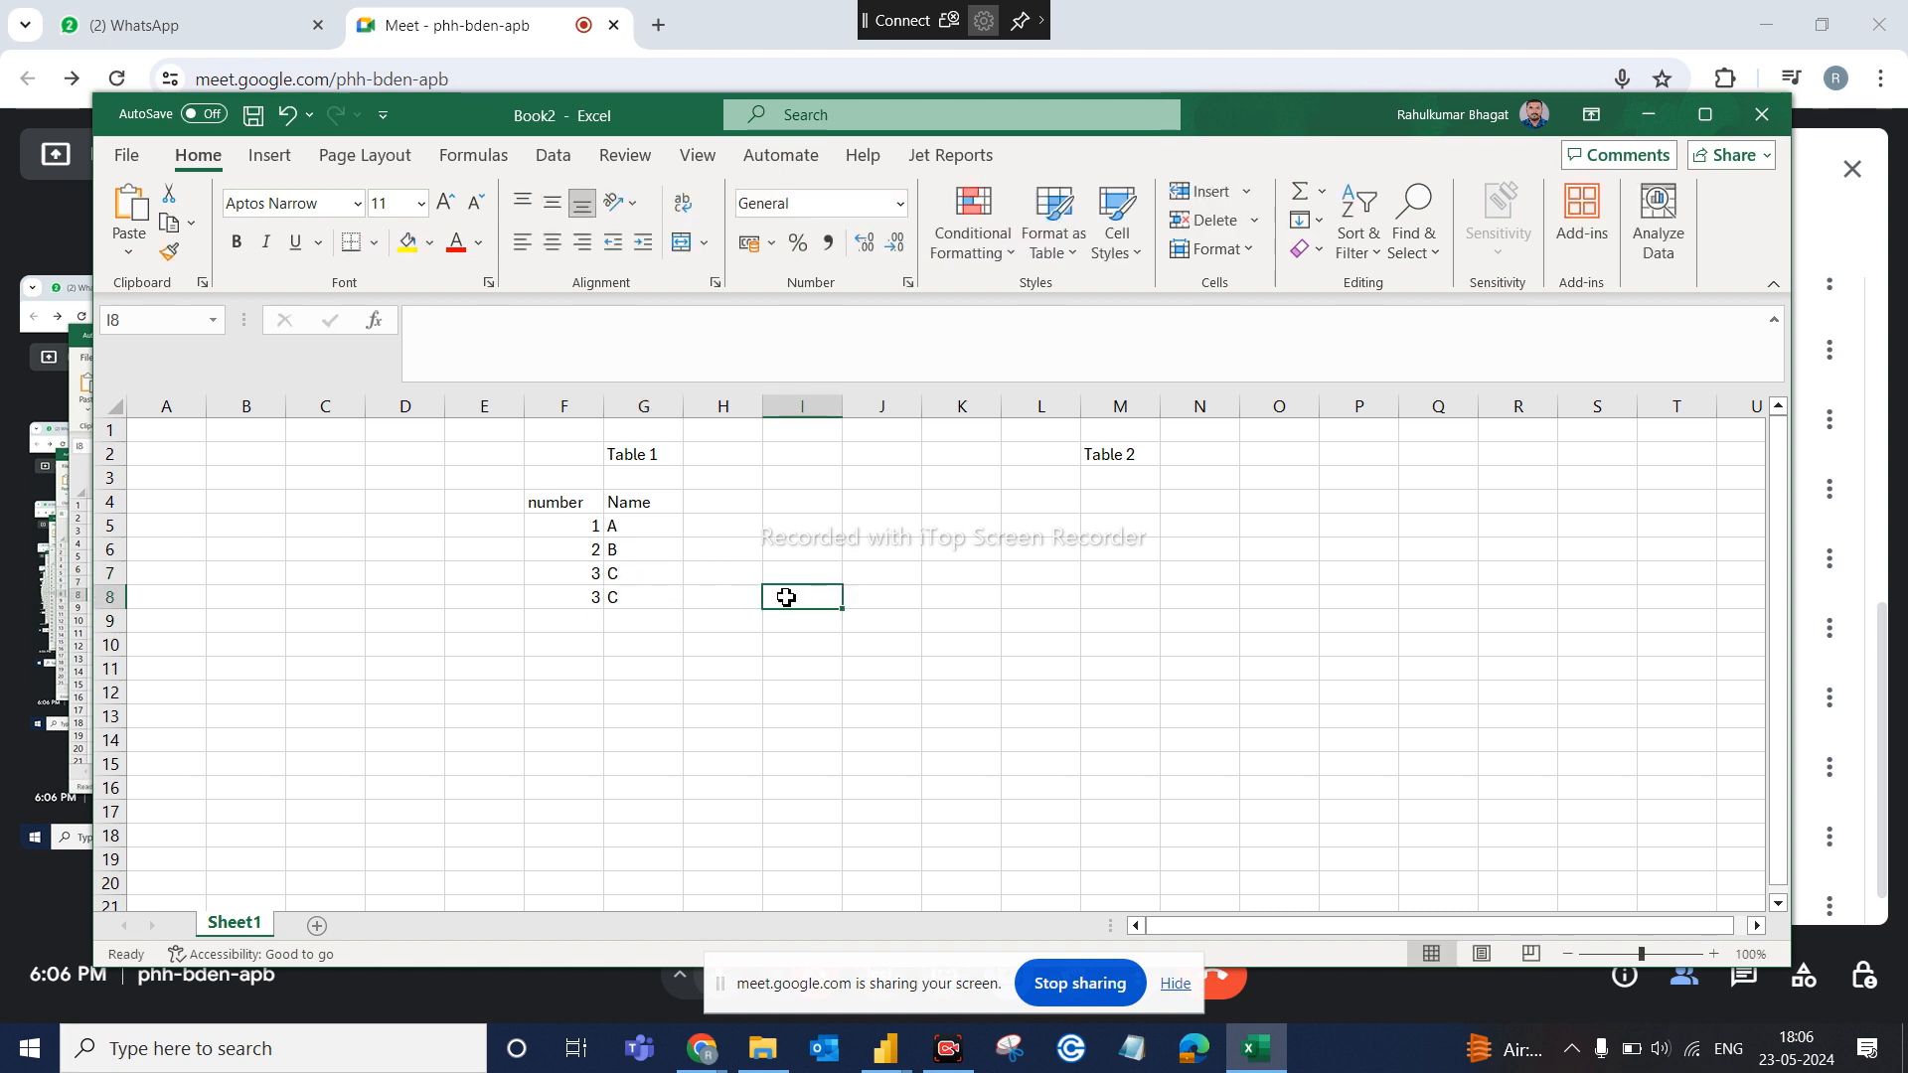
Enter the Table 2 column headers Number in L4 and Division in M4
{"action": "left_click", "coordinate": [1044, 504]}
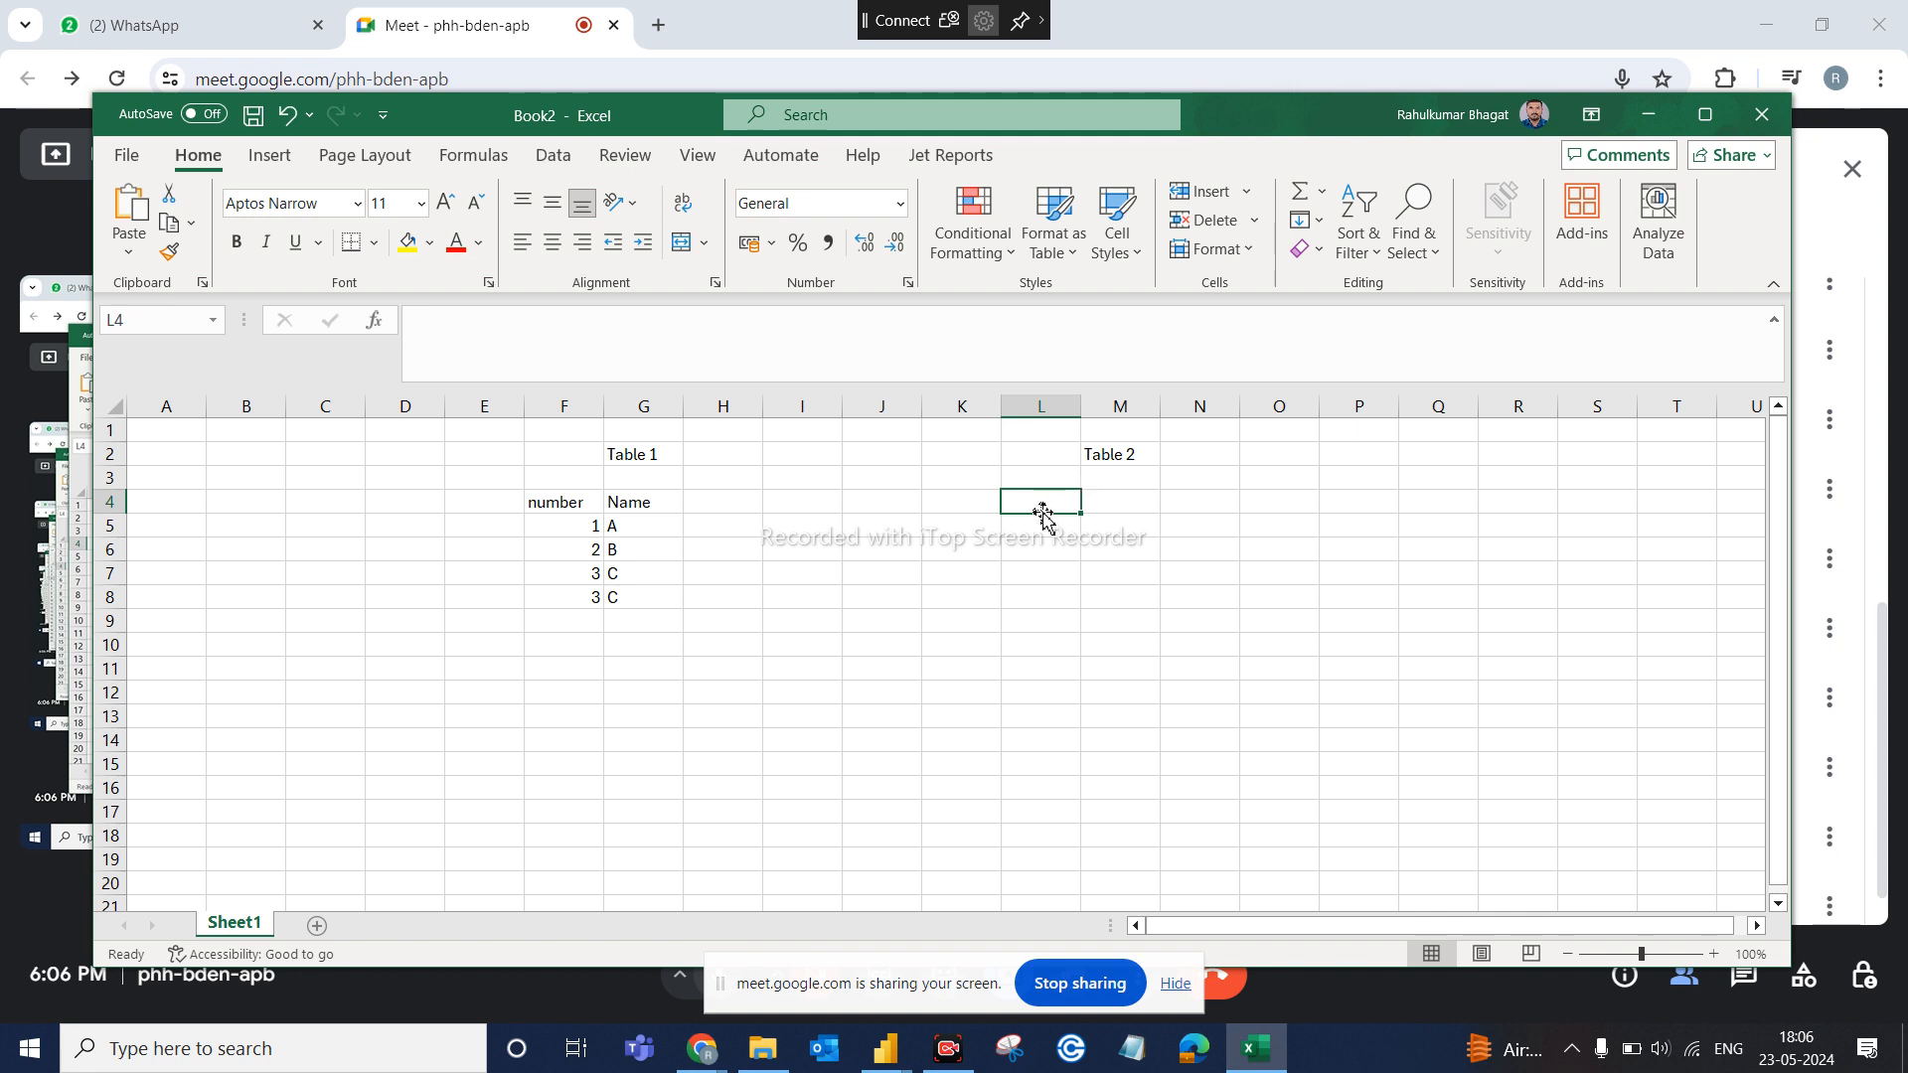
{"action": "type", "text": "Number"}
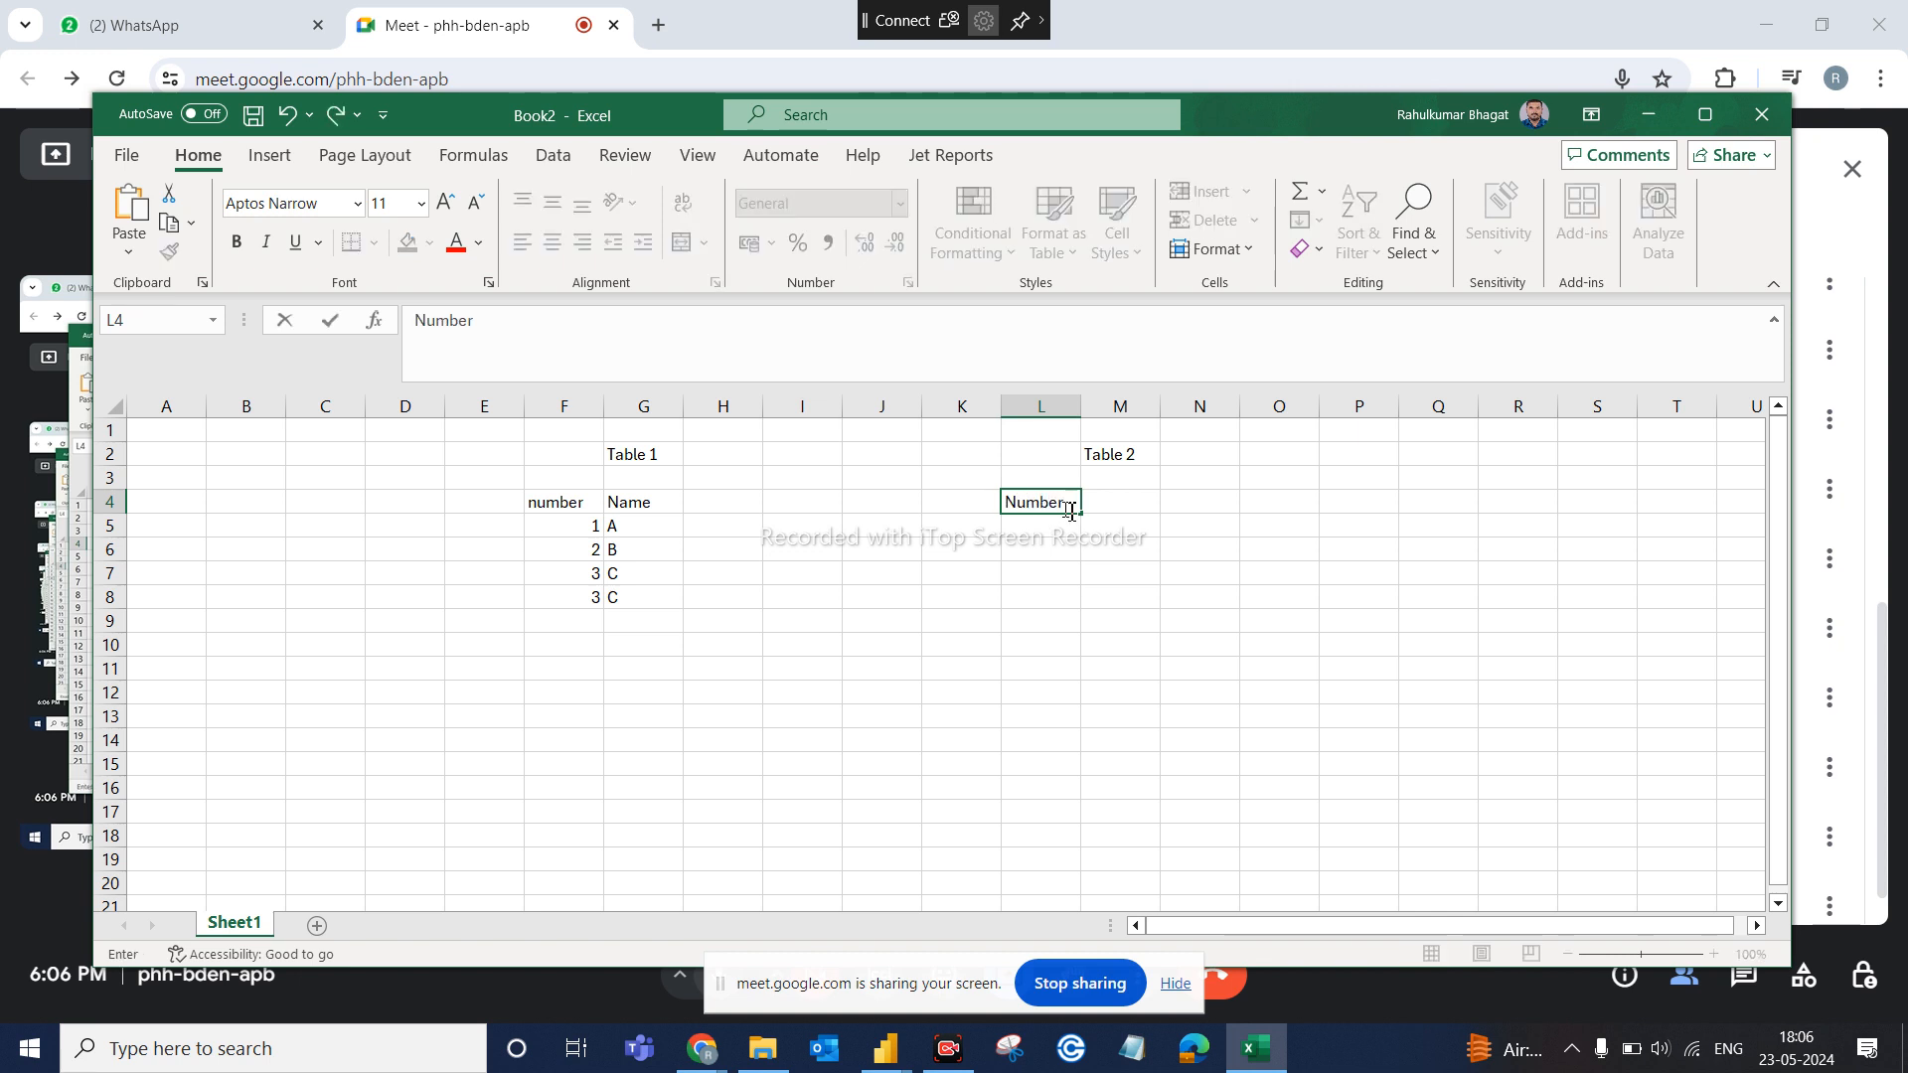
{"action": "left_click", "coordinate": [1120, 502]}
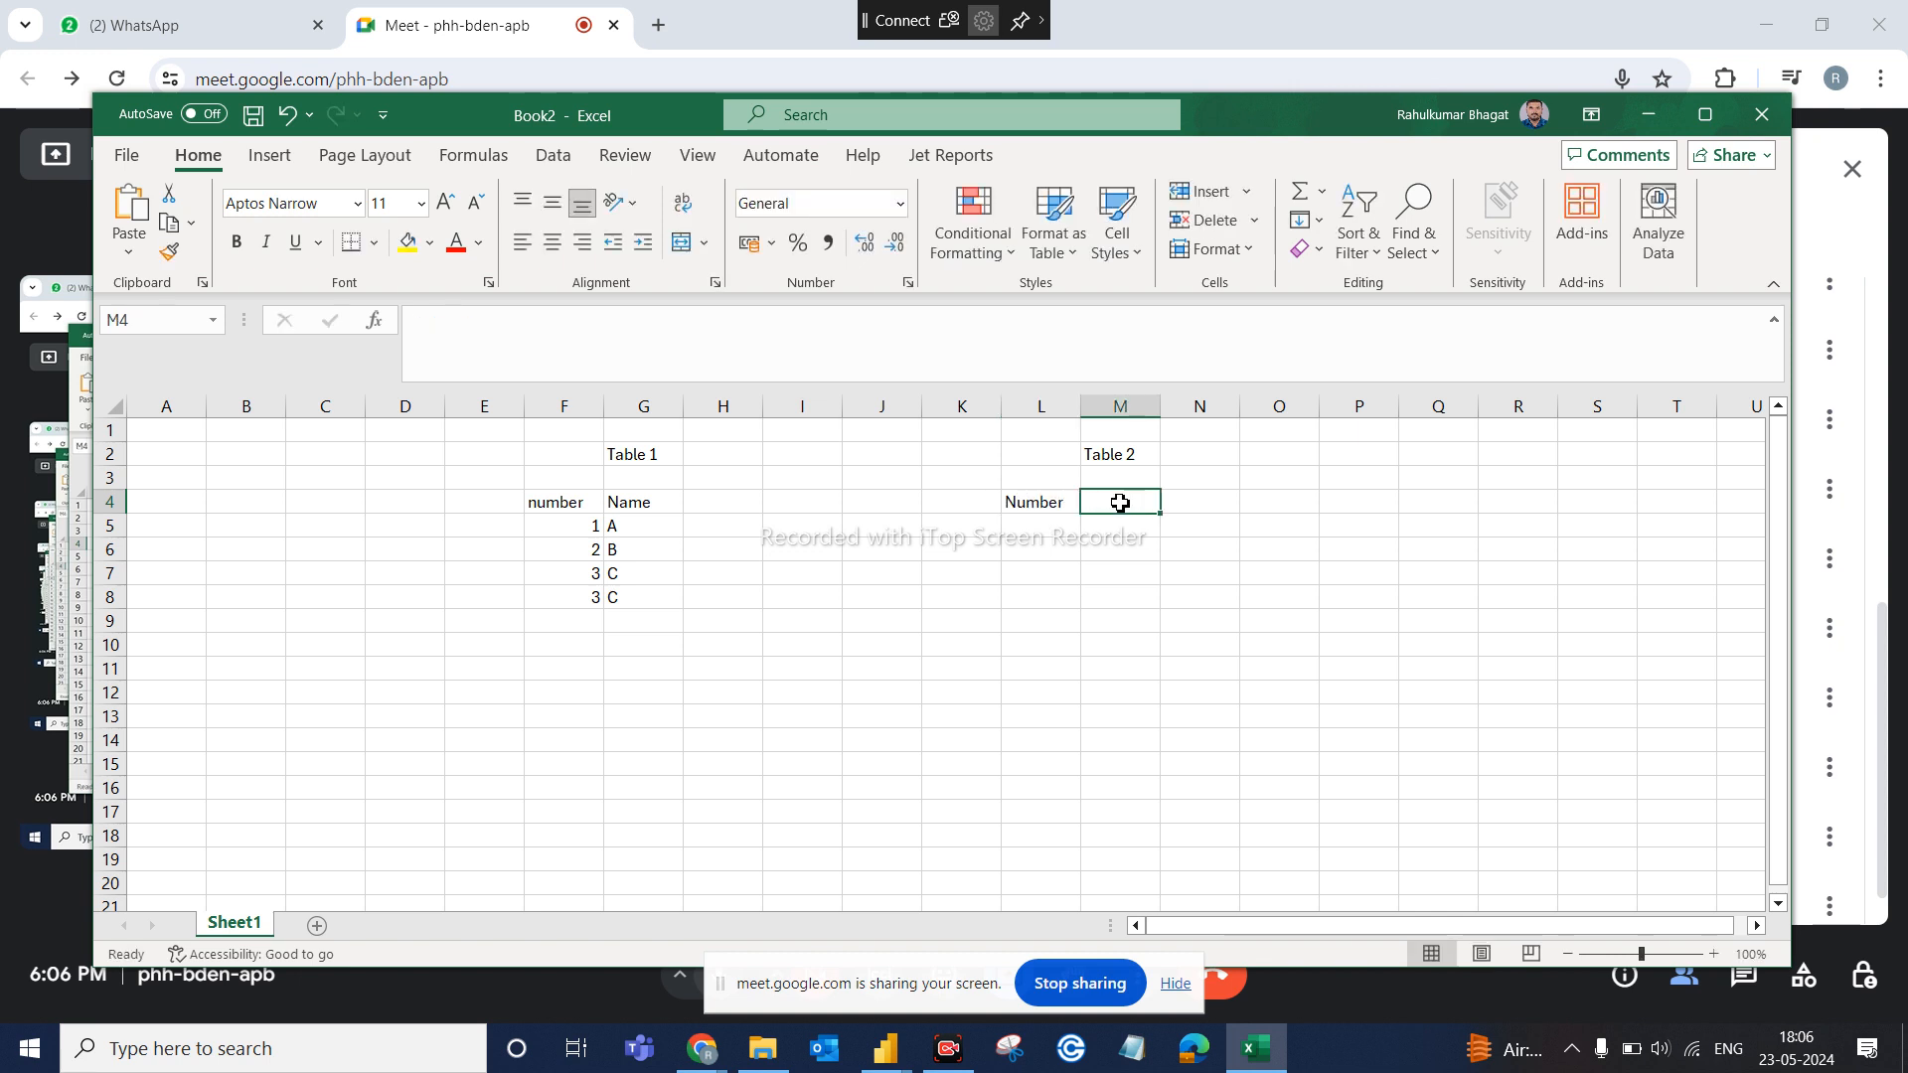
{"action": "type", "text": "Dic"}
{"action": "key", "text": "BackSpace"}
{"action": "type", "text": "vision"}
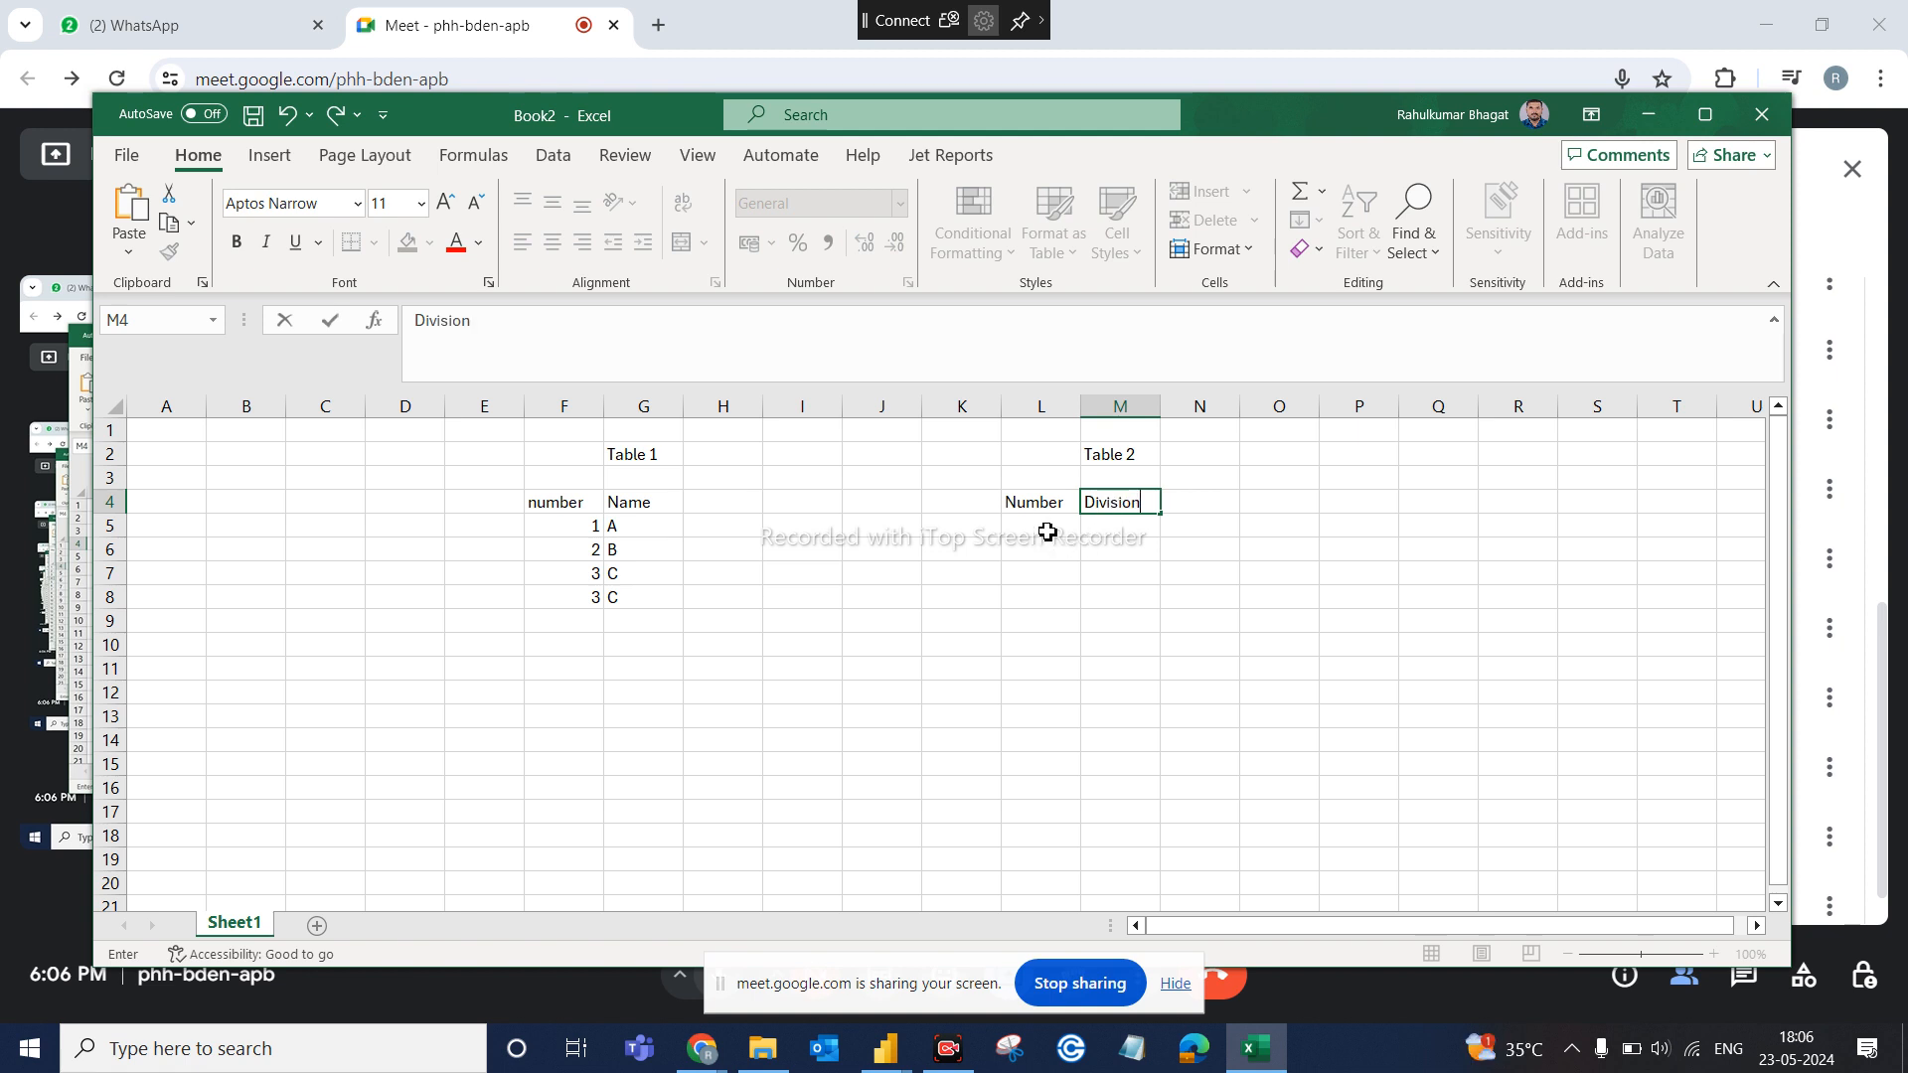
Fill the Number column of Table 2 in L5:L7 with 4, 5 and 6
{"action": "left_click", "coordinate": [1048, 531]}
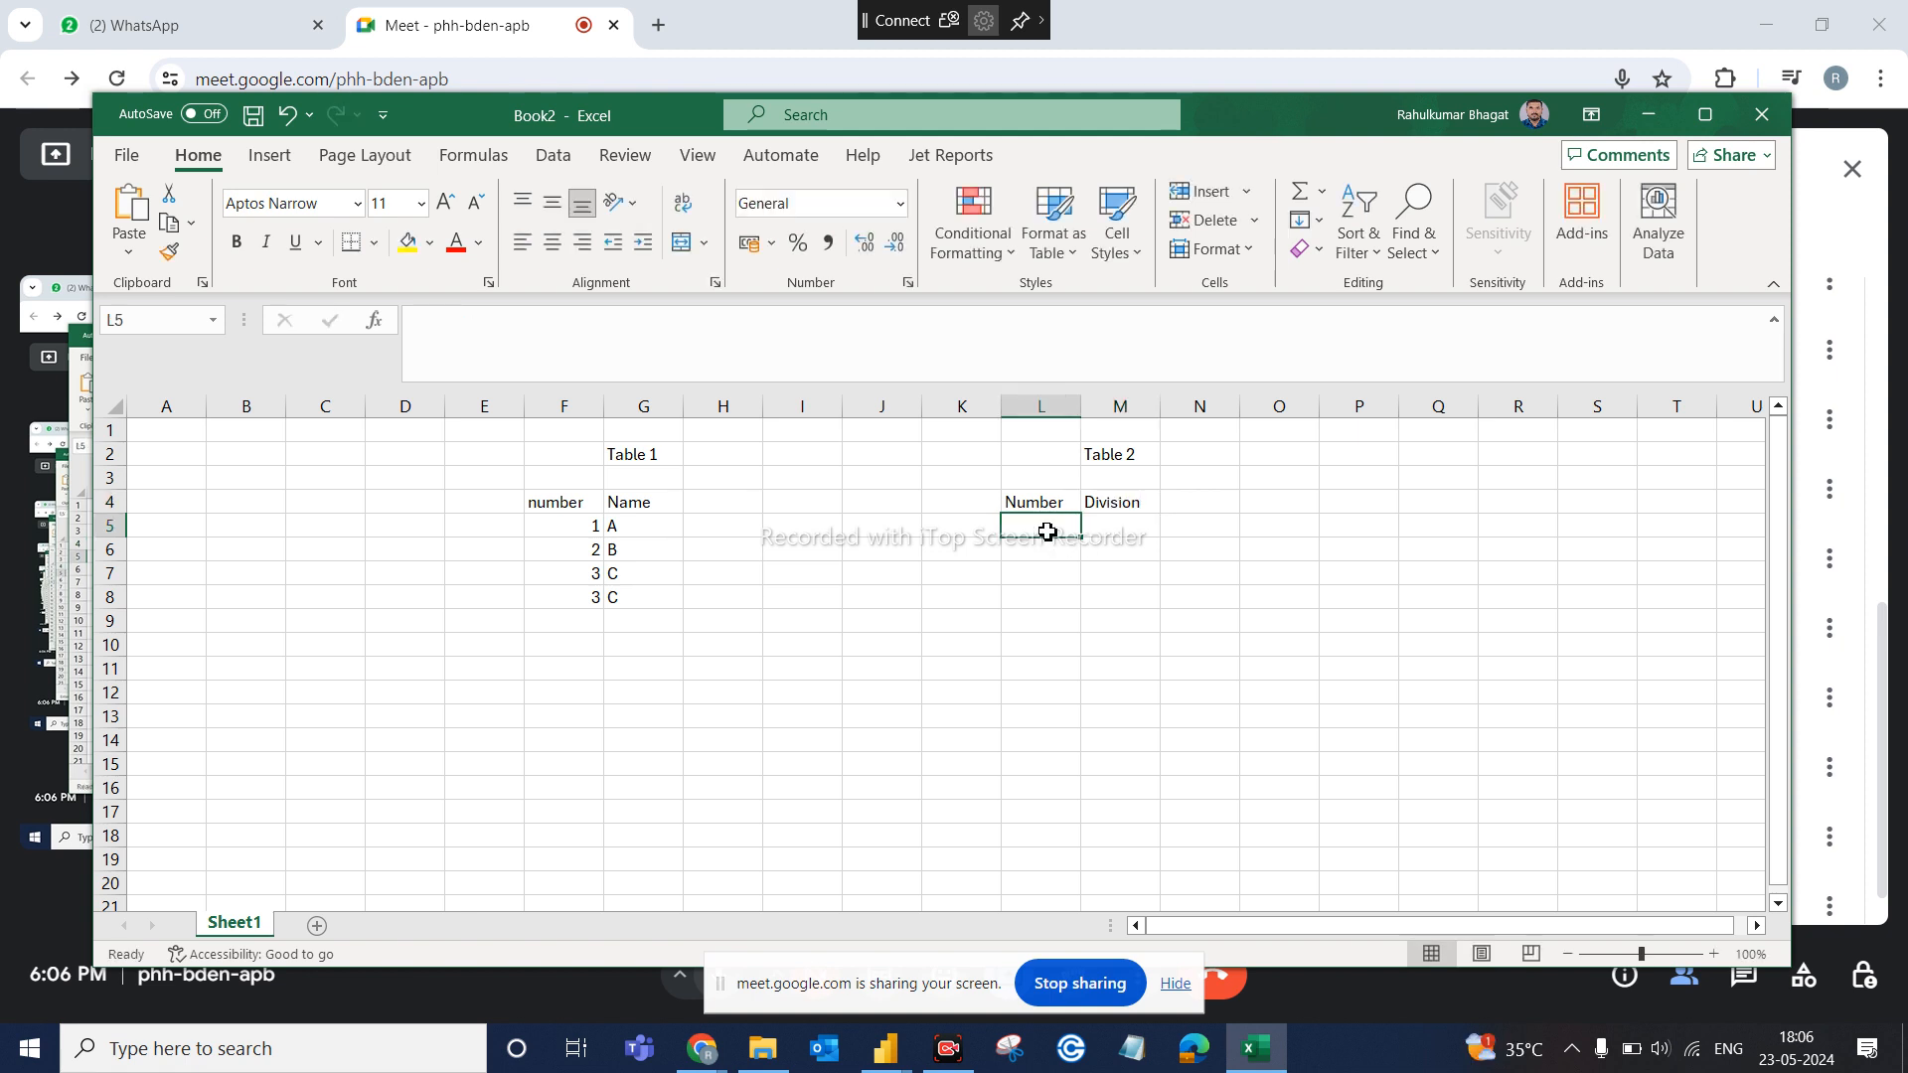
{"action": "type", "text": "4"}
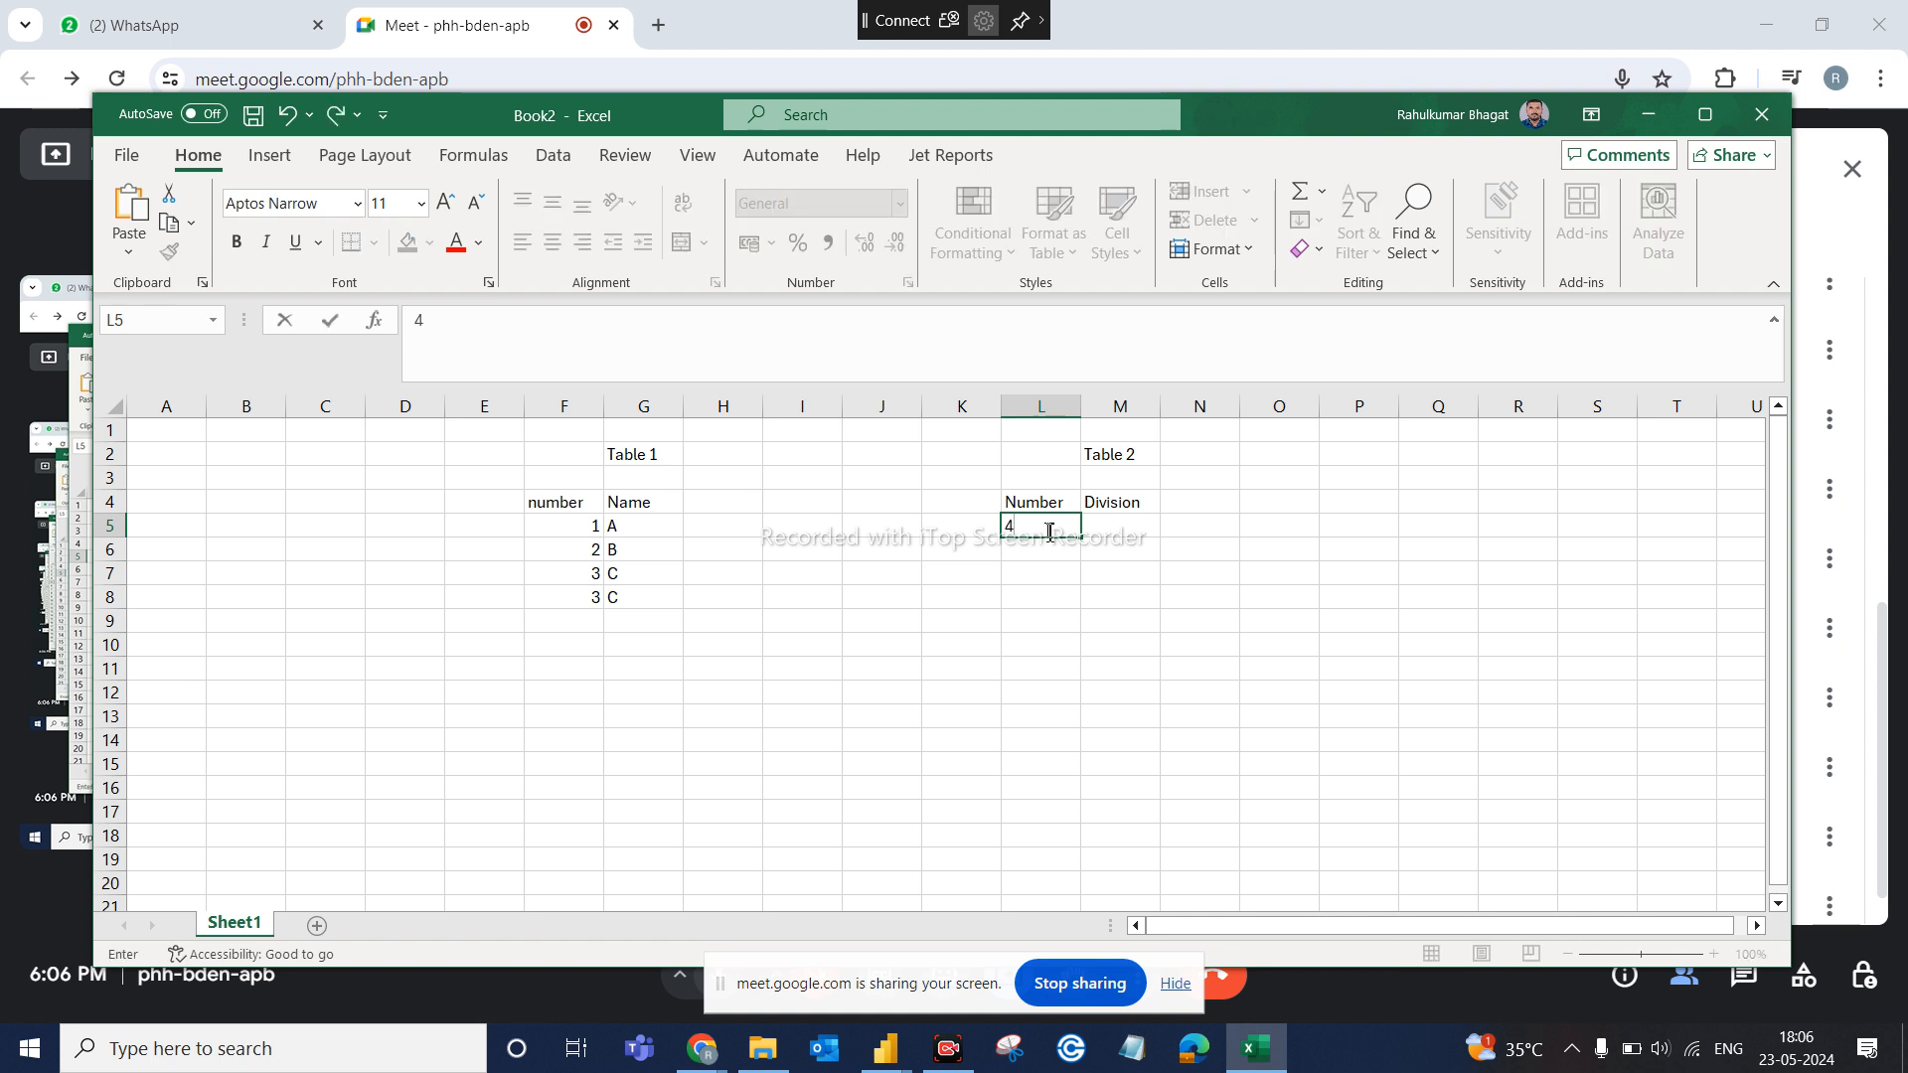
{"action": "key", "text": "Return"}
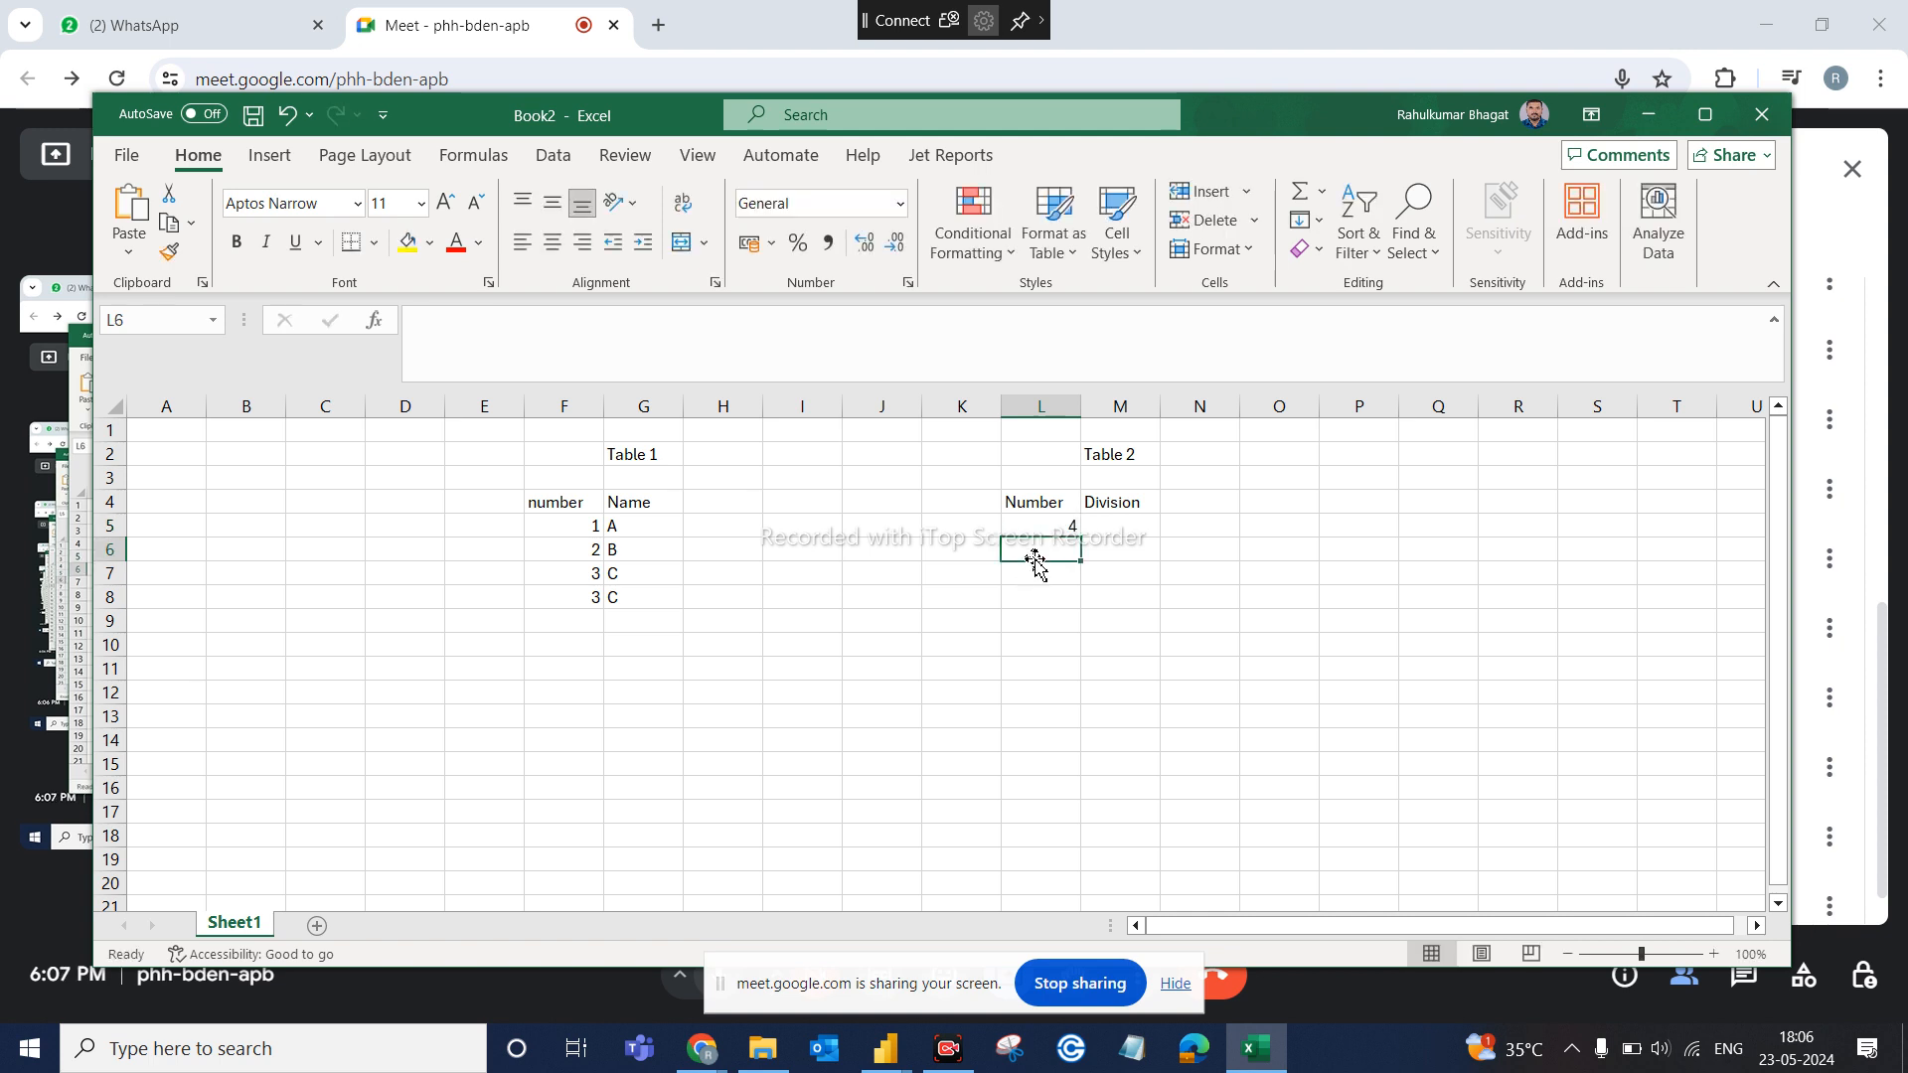
{"action": "type", "text": "5"}
{"action": "key", "text": "Return"}
{"action": "type", "text": "6"}
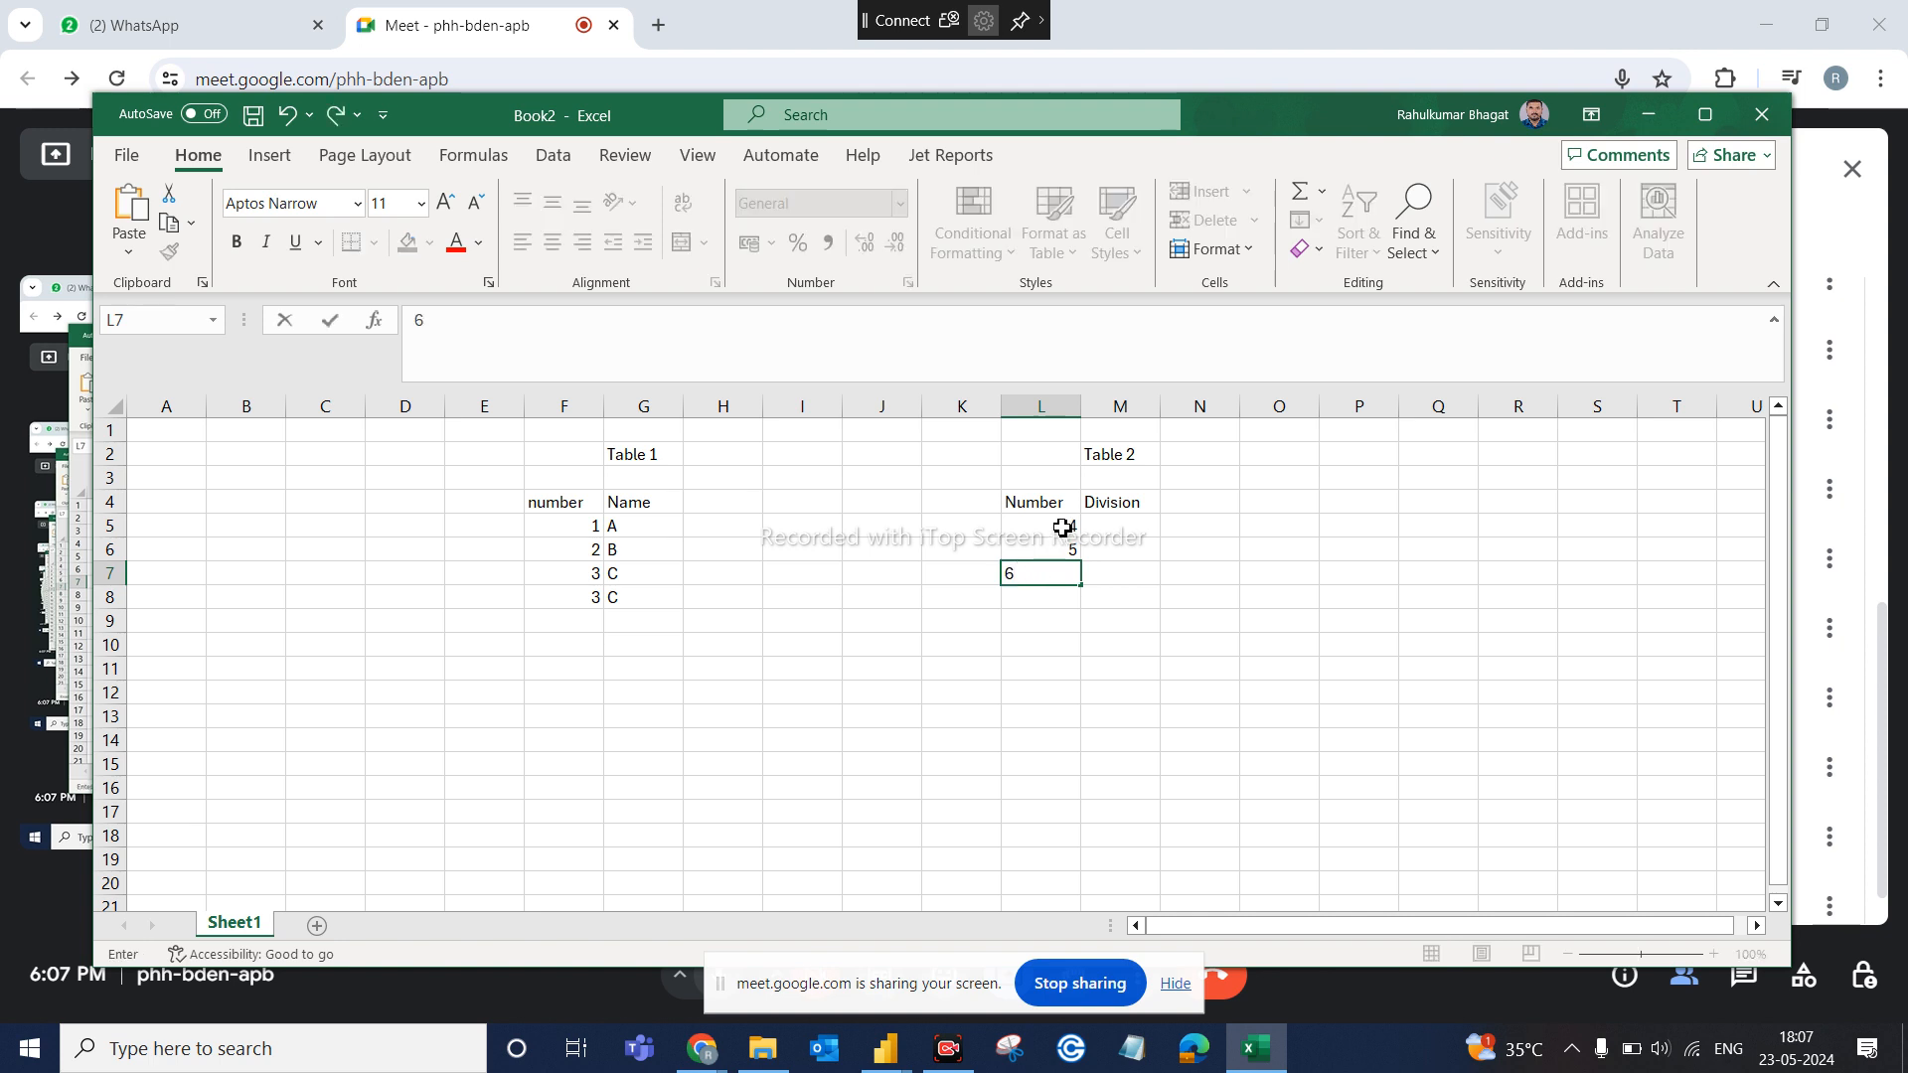
Replace the Number entries of Table 2 with 1, 2 and 3 in L5:L7, and add 4 and 5 in L8:L9
{"action": "left_click", "coordinate": [1065, 527]}
{"action": "double_click", "coordinate": [1066, 527]}
{"action": "type", "text": "1"}
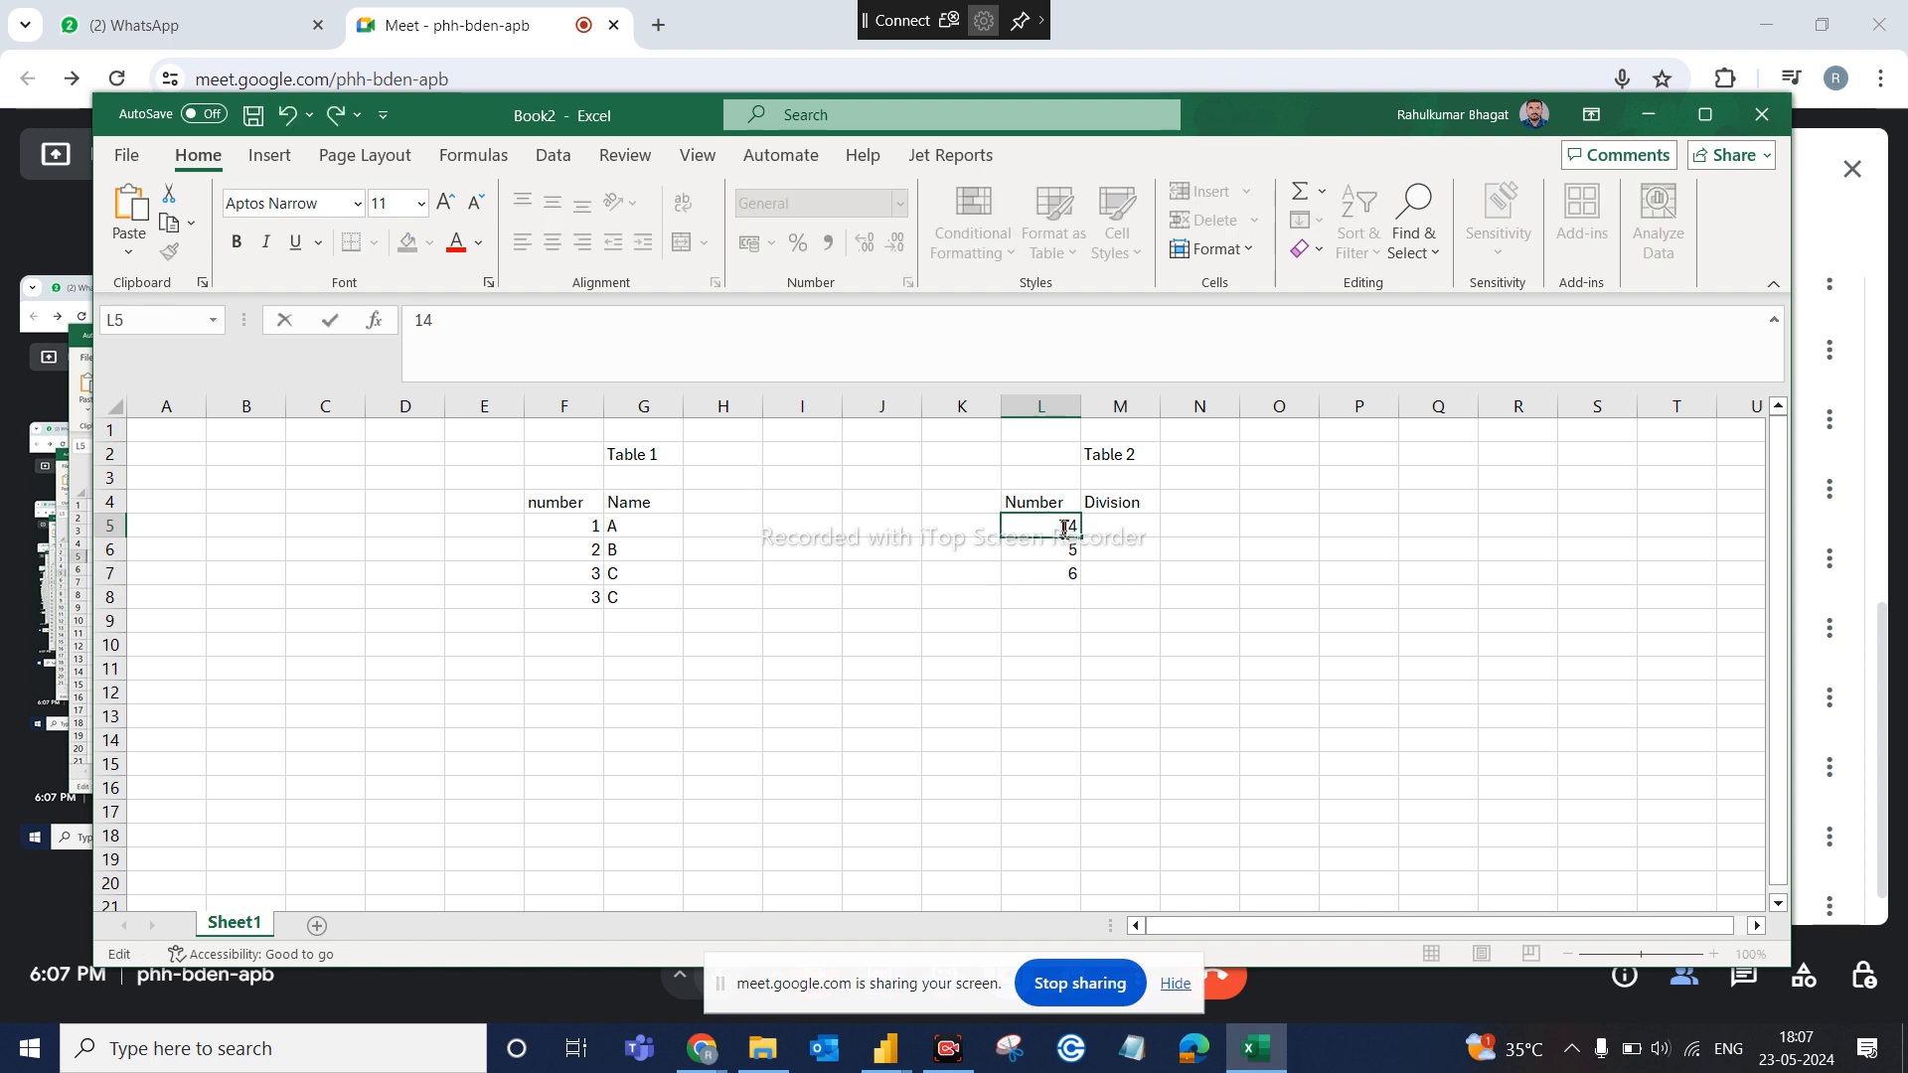
{"action": "key", "text": "Delete"}
{"action": "left_click", "coordinate": [1055, 547]}
{"action": "key", "text": "BackSpace"}
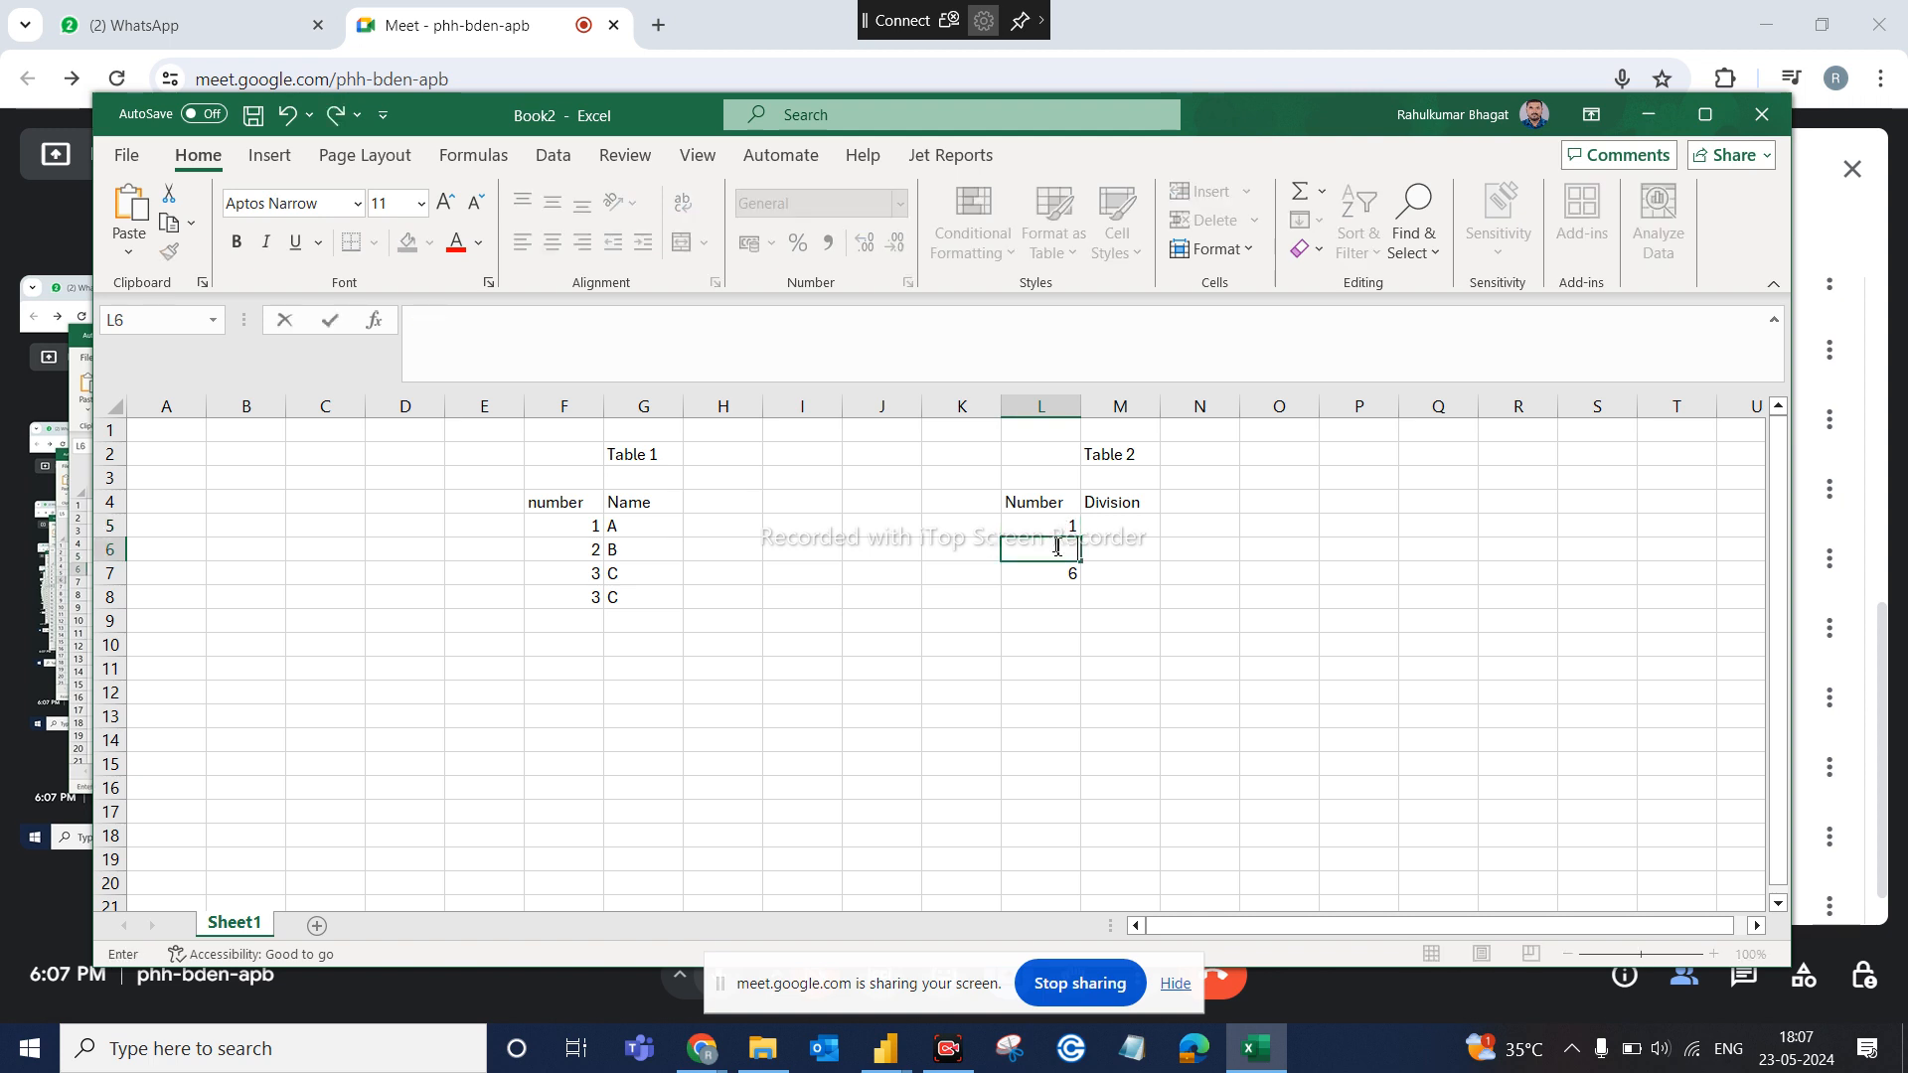
{"action": "left_click", "coordinate": [1069, 573]}
{"action": "type", "text": "3"}
{"action": "left_click", "coordinate": [1065, 594]}
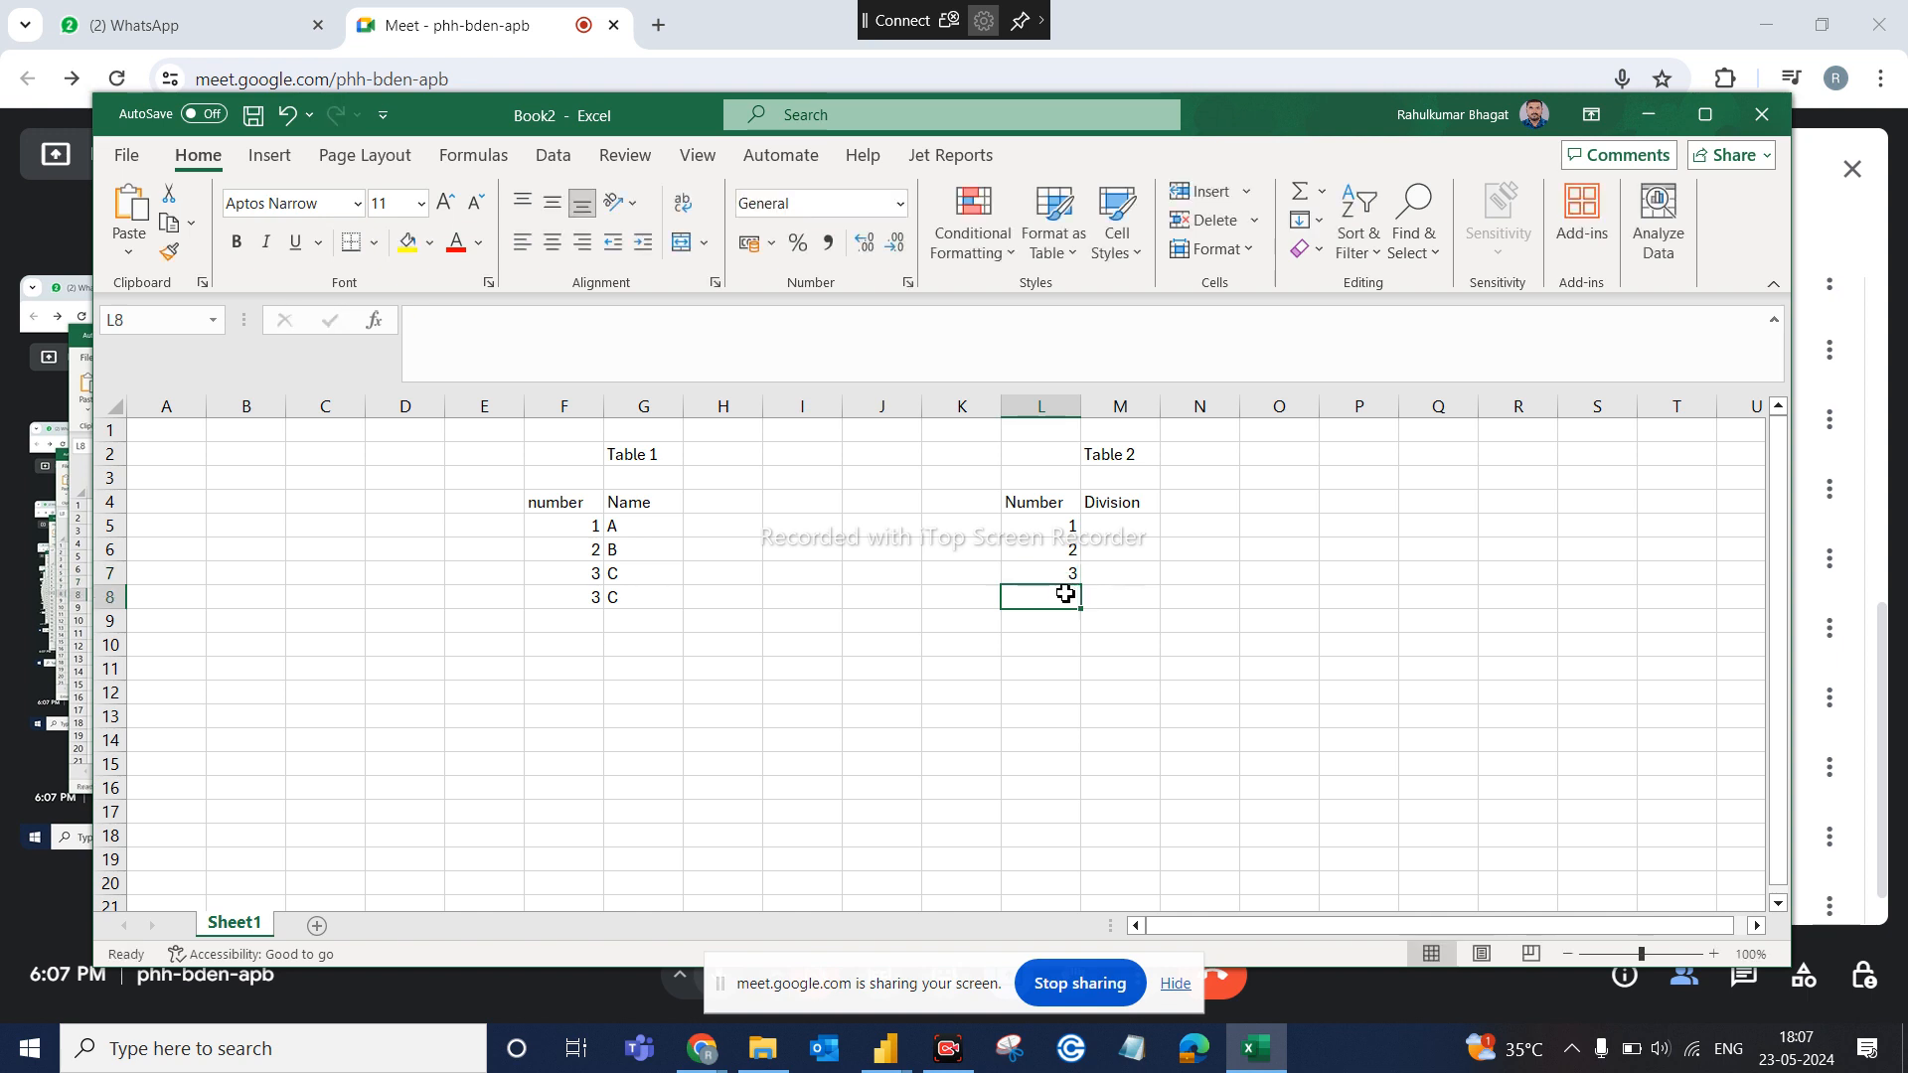
{"action": "type", "text": "4"}
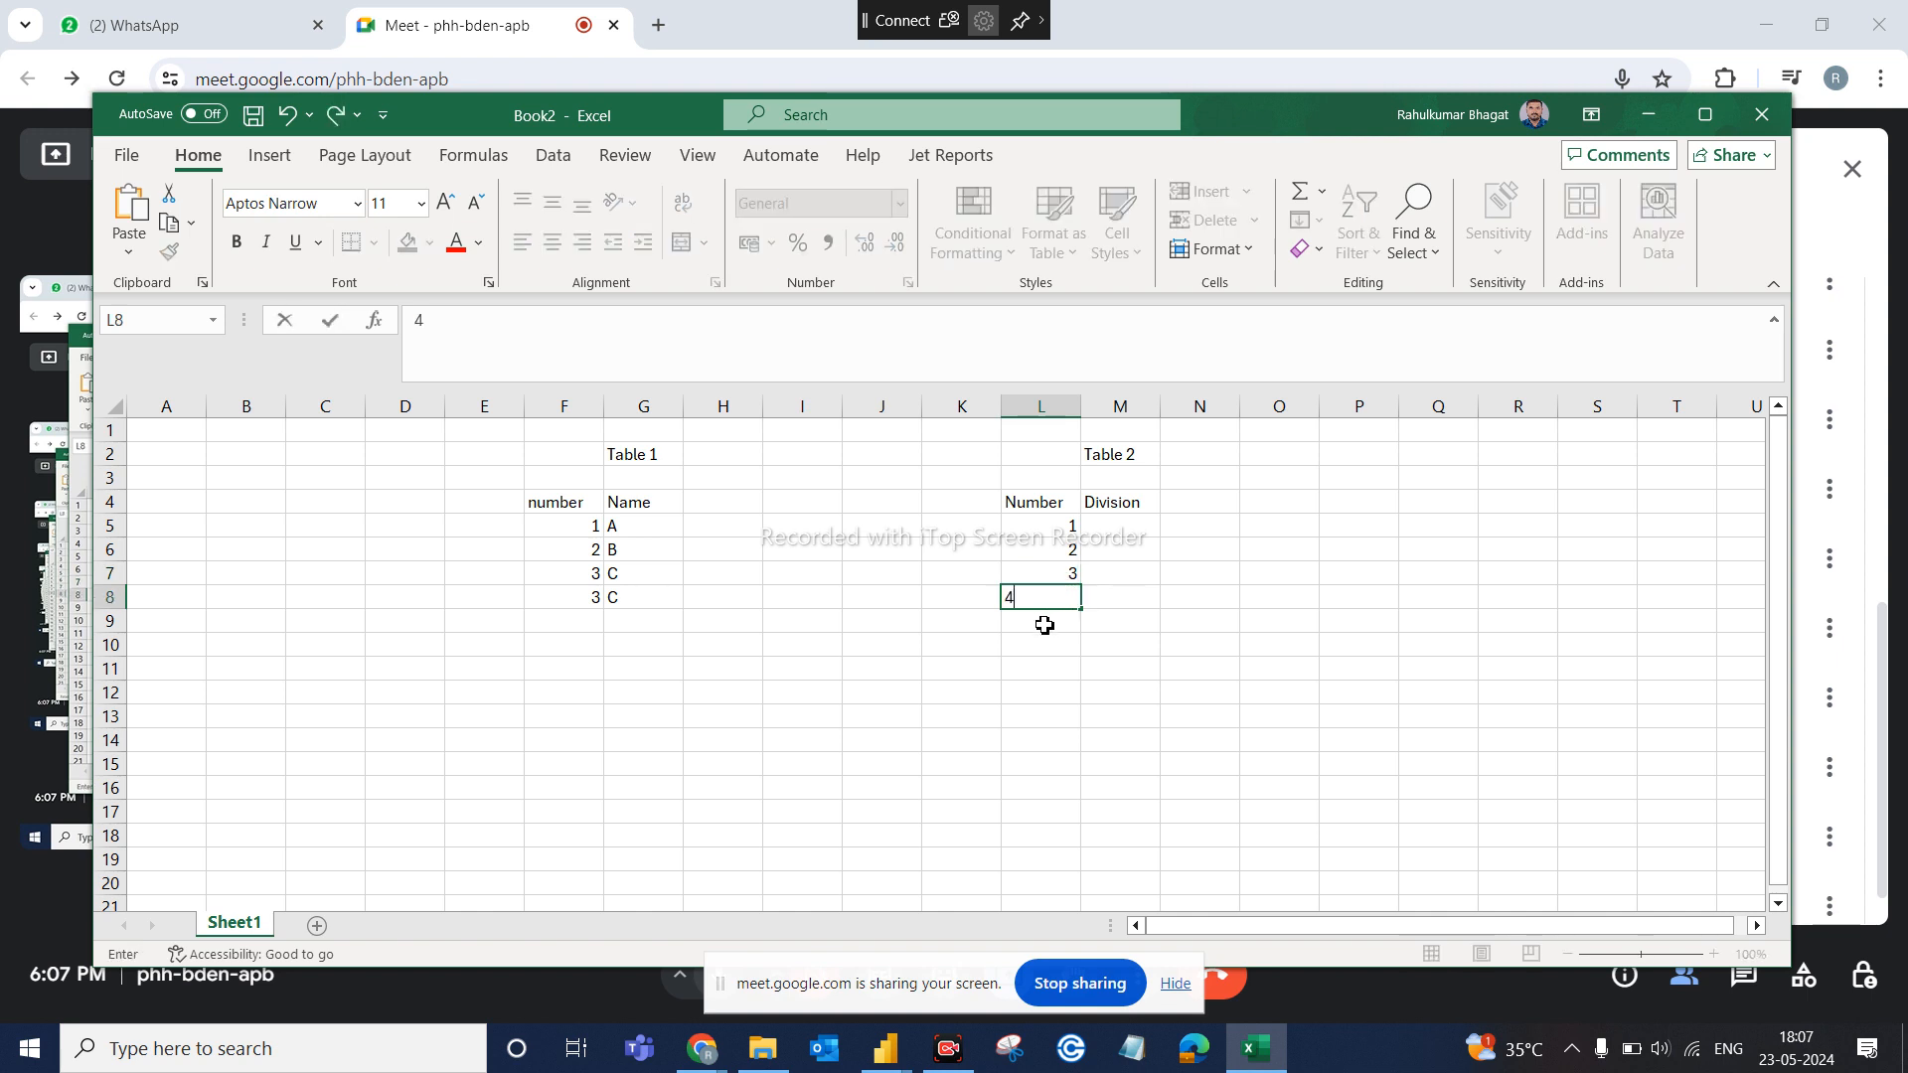
{"action": "left_click", "coordinate": [1044, 626]}
{"action": "type", "text": "5"}
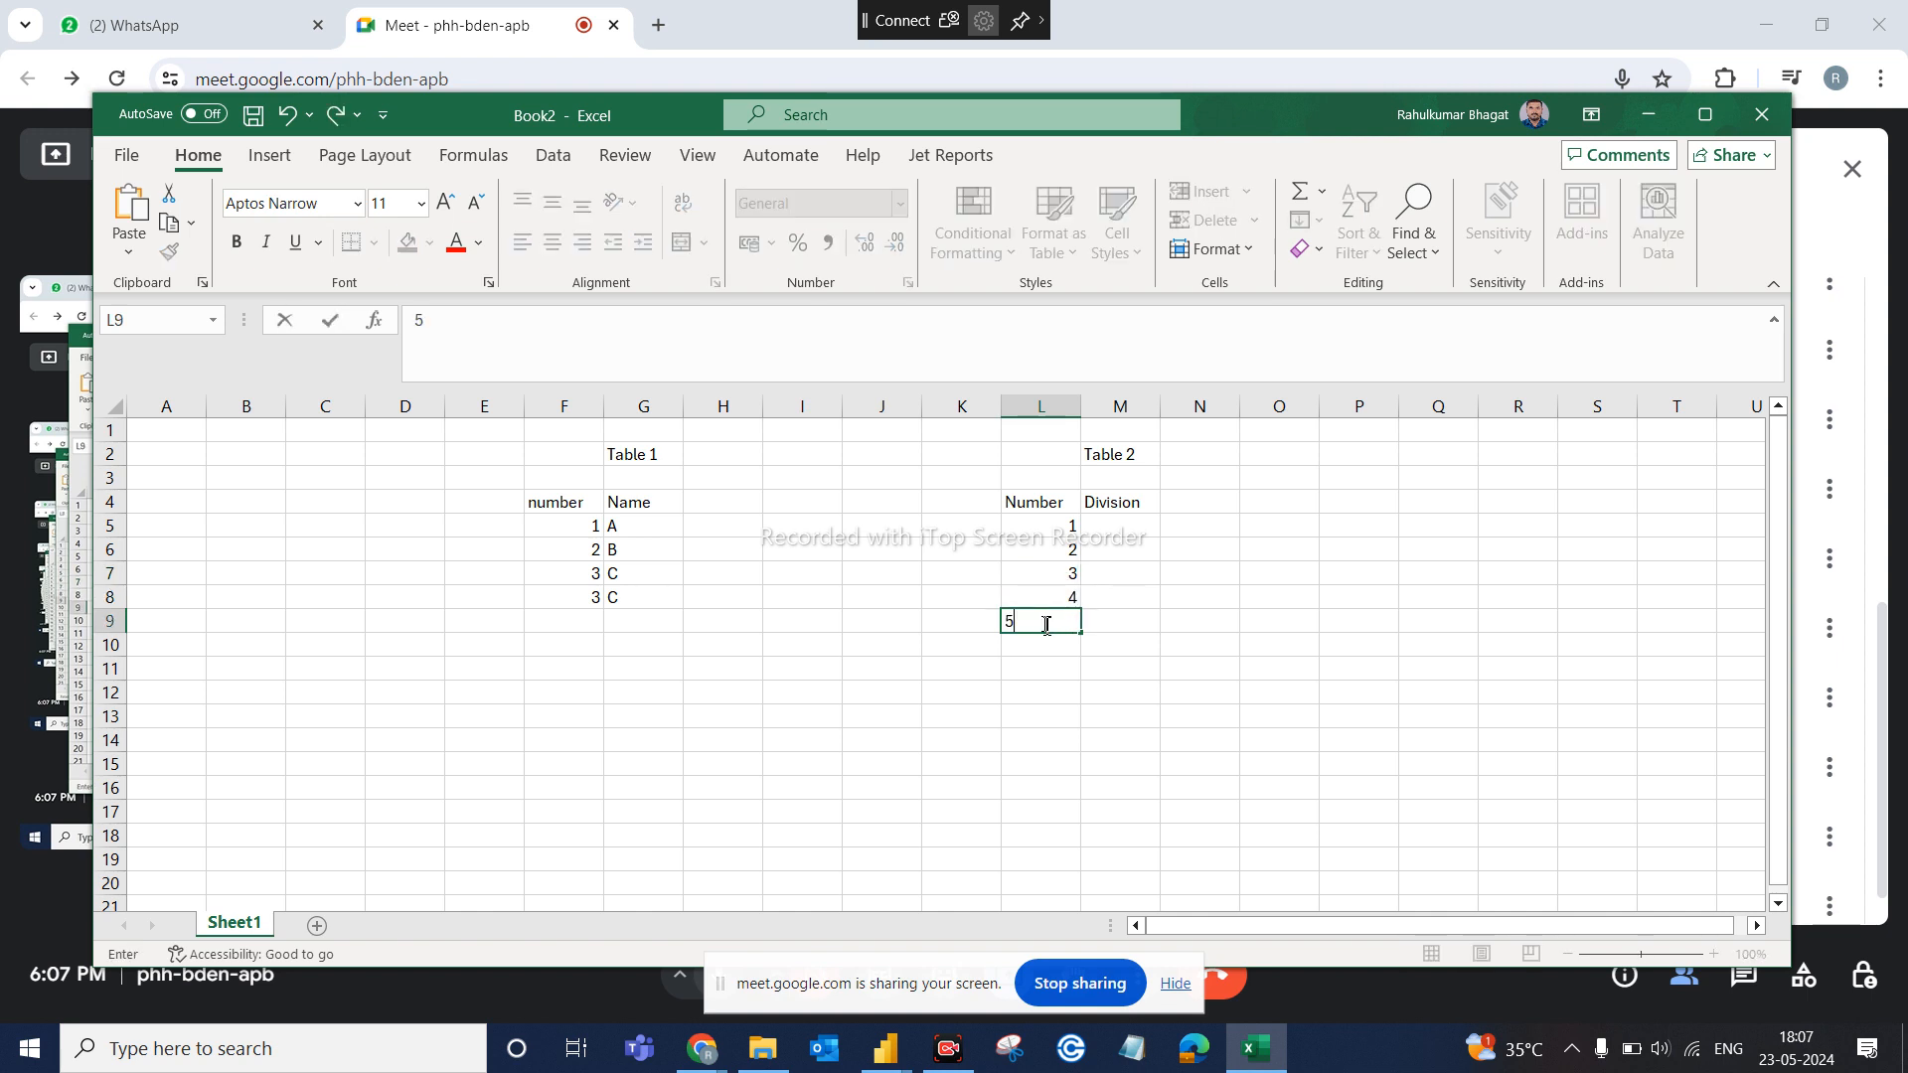
Fill the Division column of Table 2 in M5:M9 with AAA, BBB, CCC, DDD and FFF
{"action": "left_click", "coordinate": [1099, 594]}
{"action": "left_click", "coordinate": [1118, 530]}
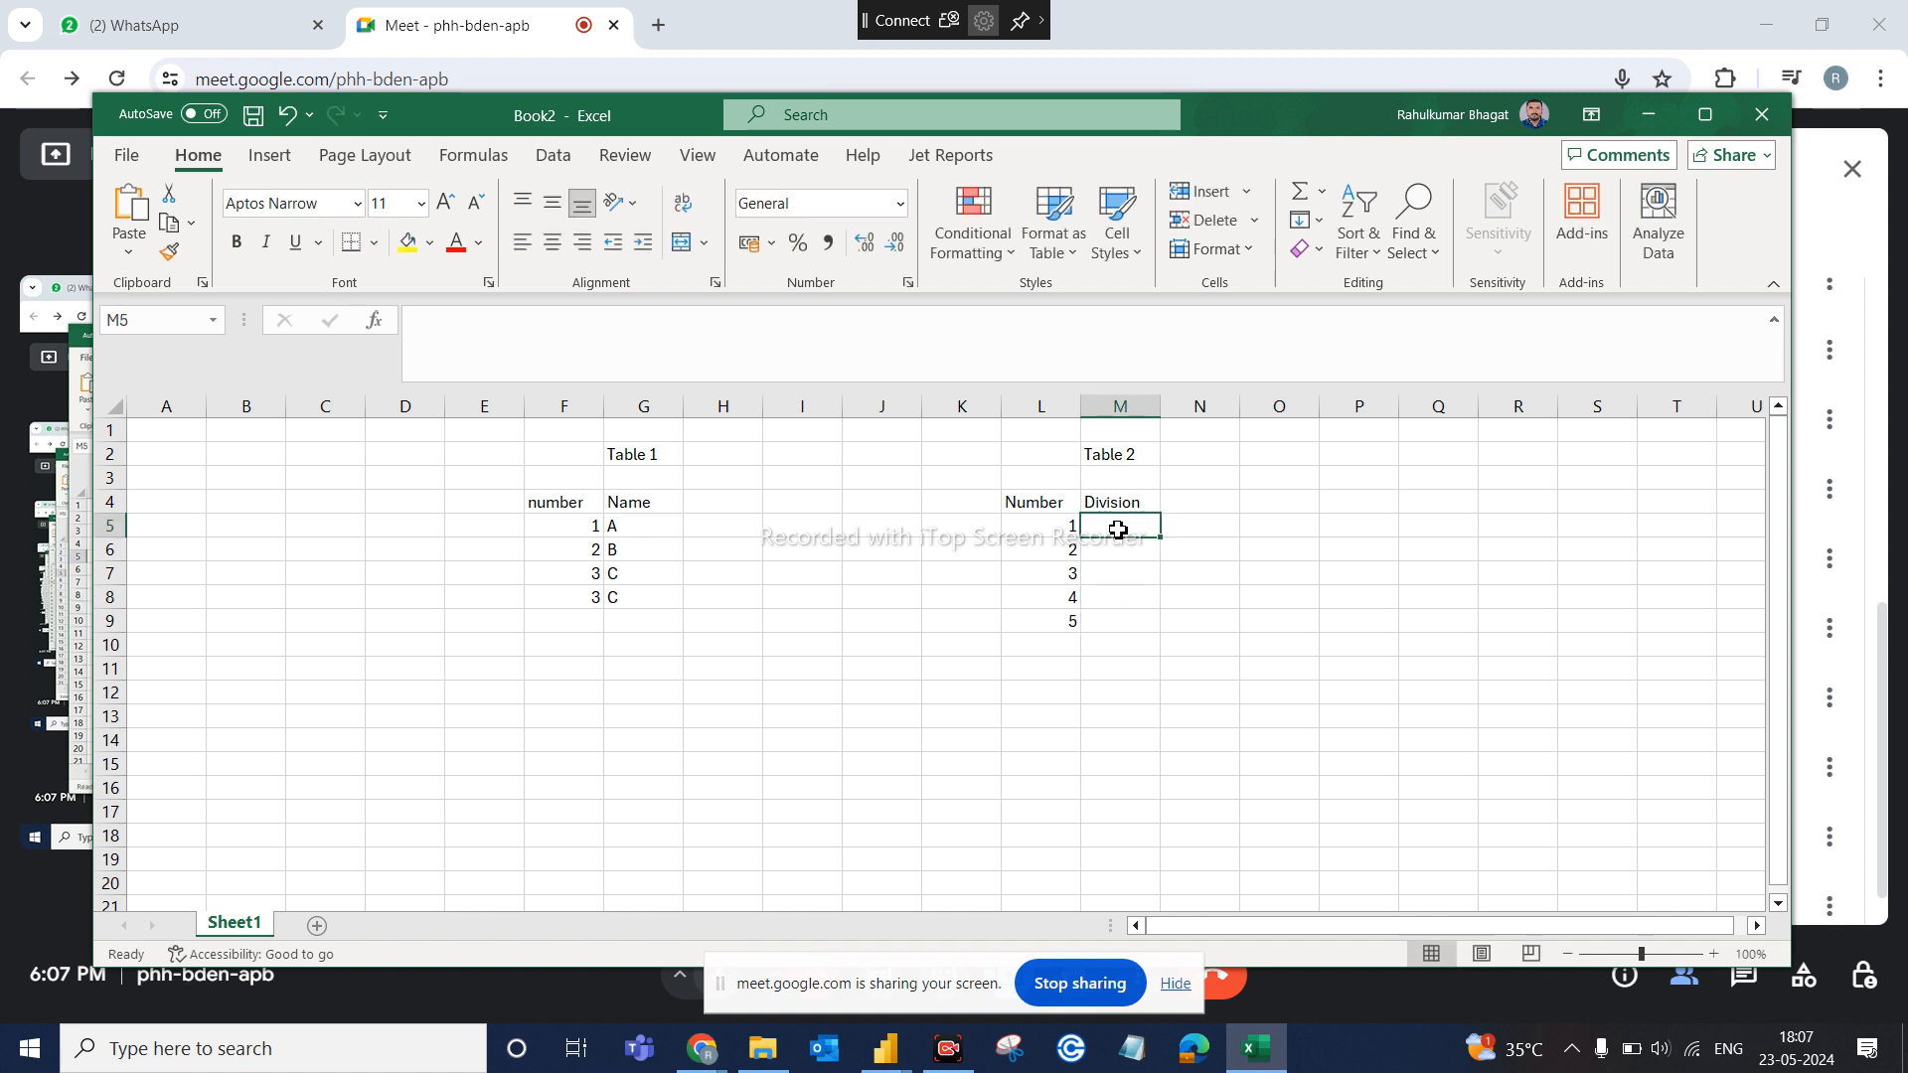
{"action": "type", "text": "AAA"}
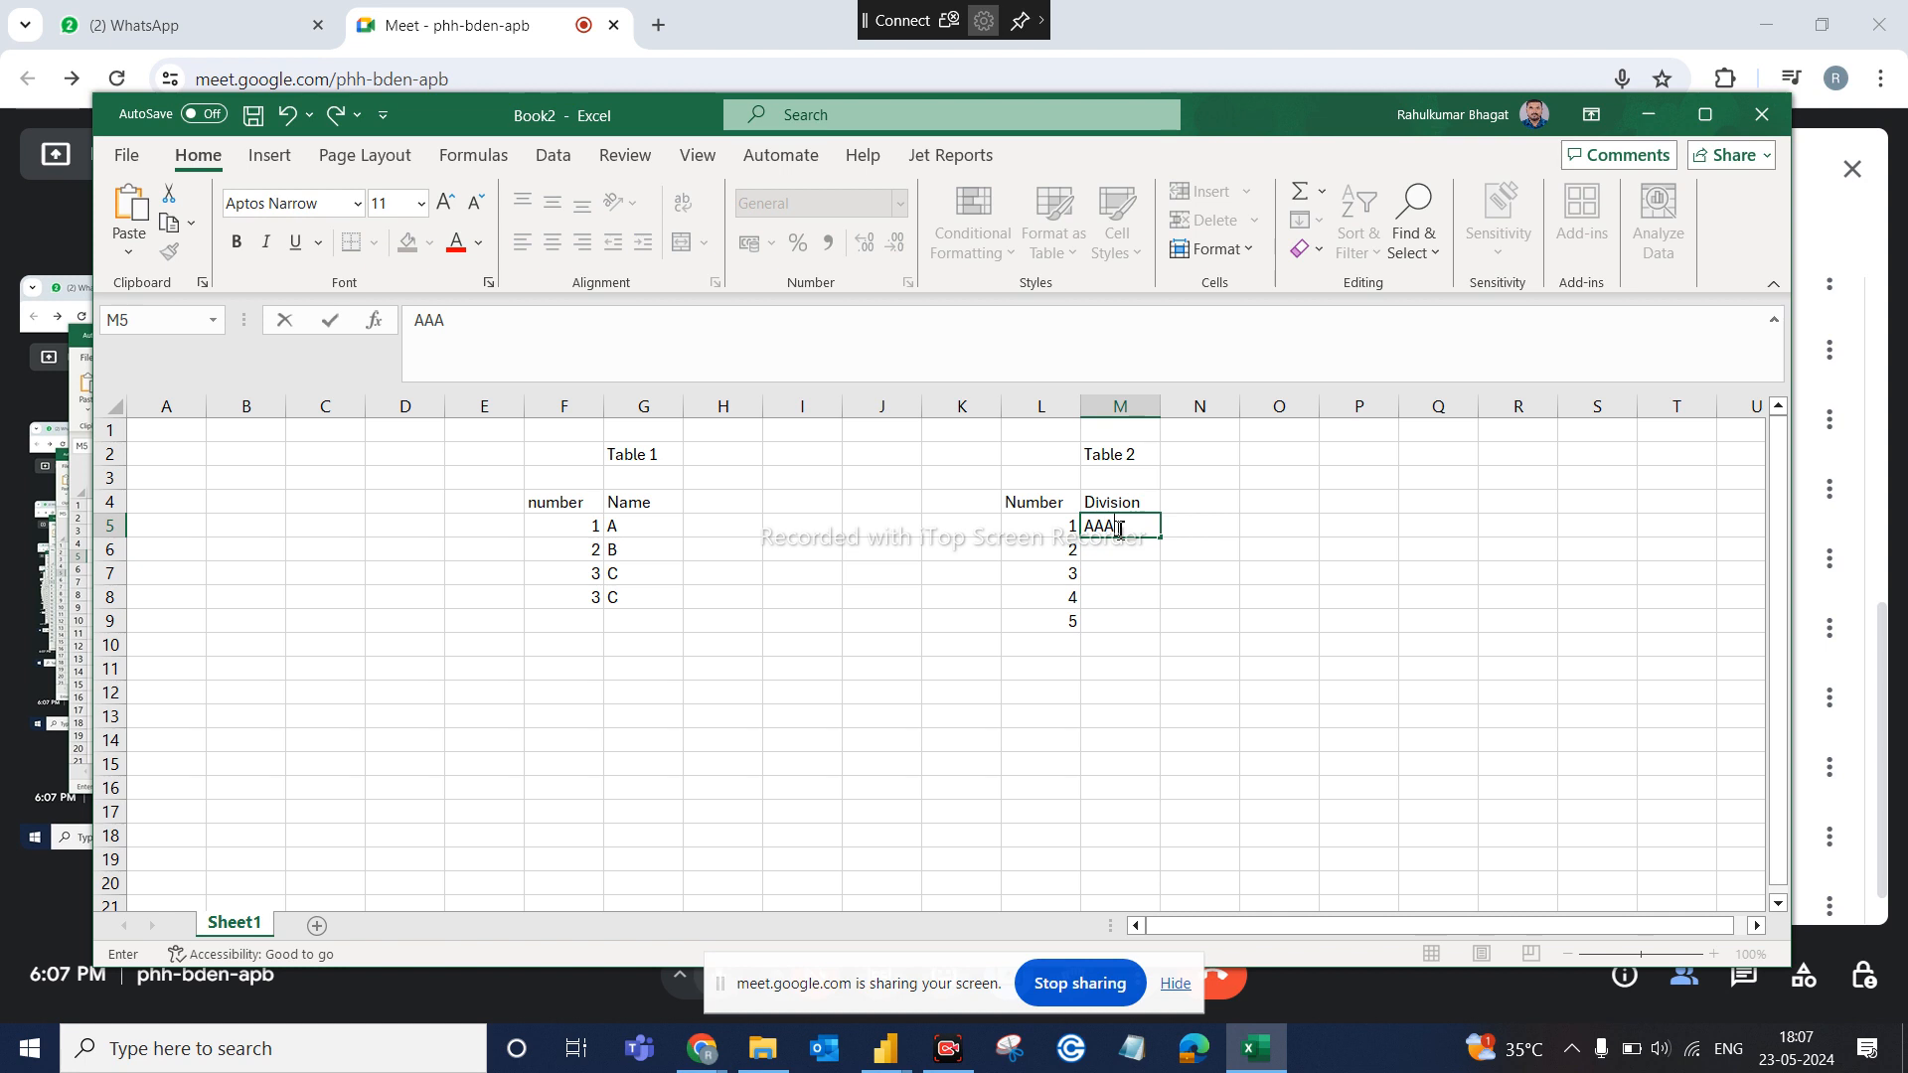
{"action": "left_click", "coordinate": [1108, 552]}
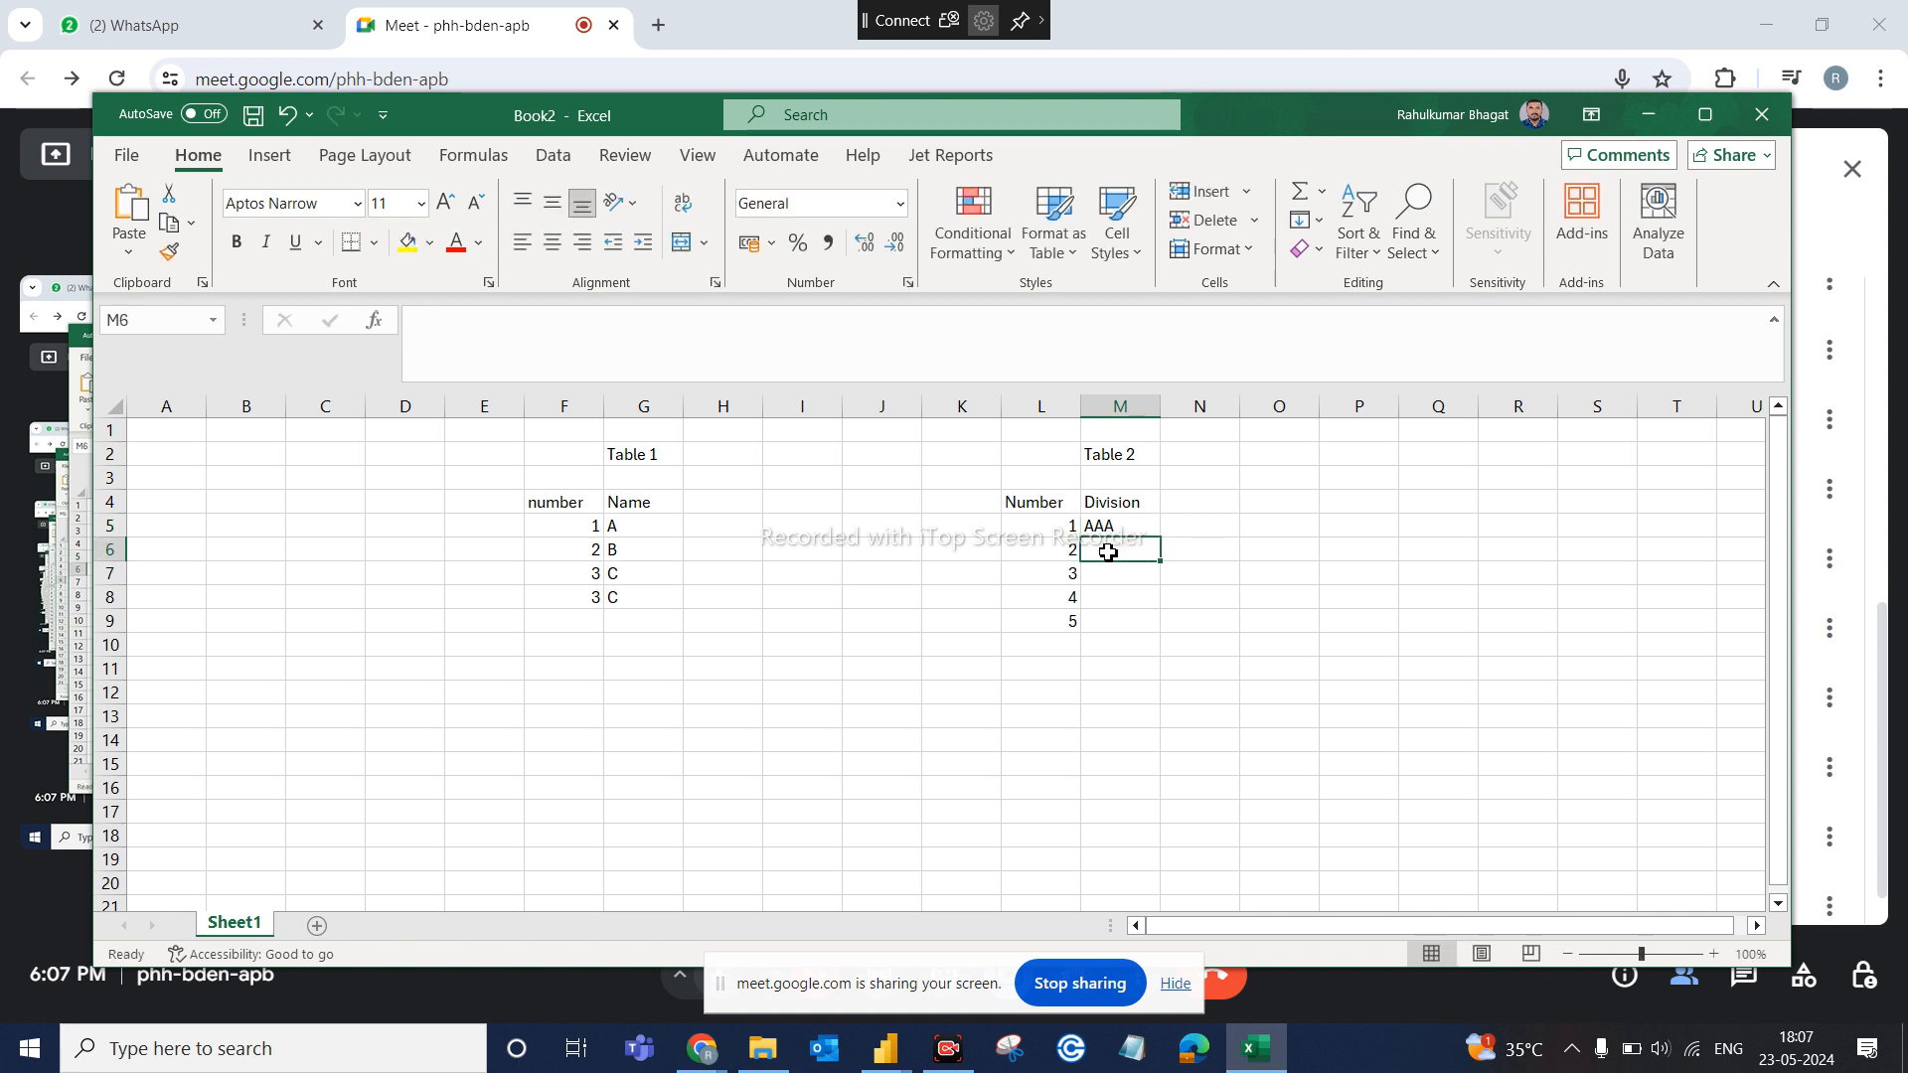
{"action": "type", "text": "BBB"}
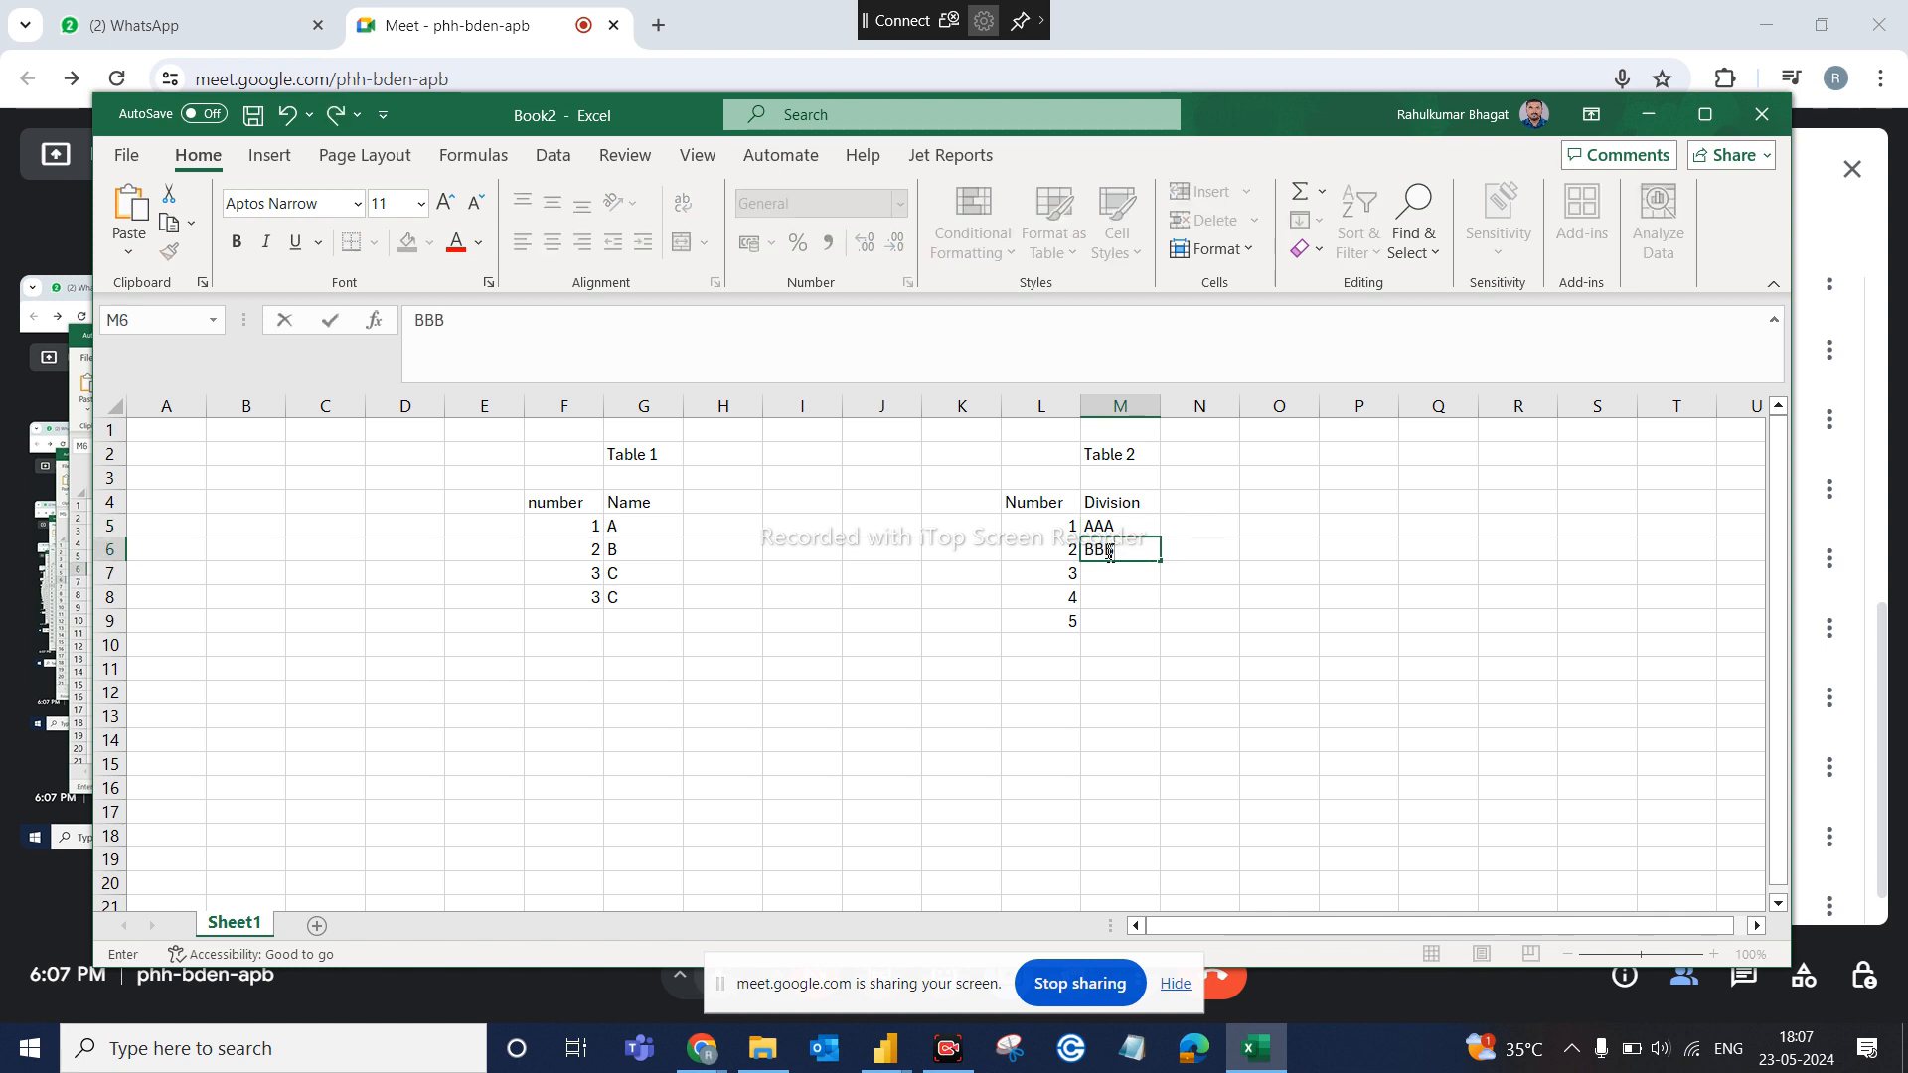
{"action": "left_click", "coordinate": [1100, 574]}
{"action": "type", "text": "CCC"}
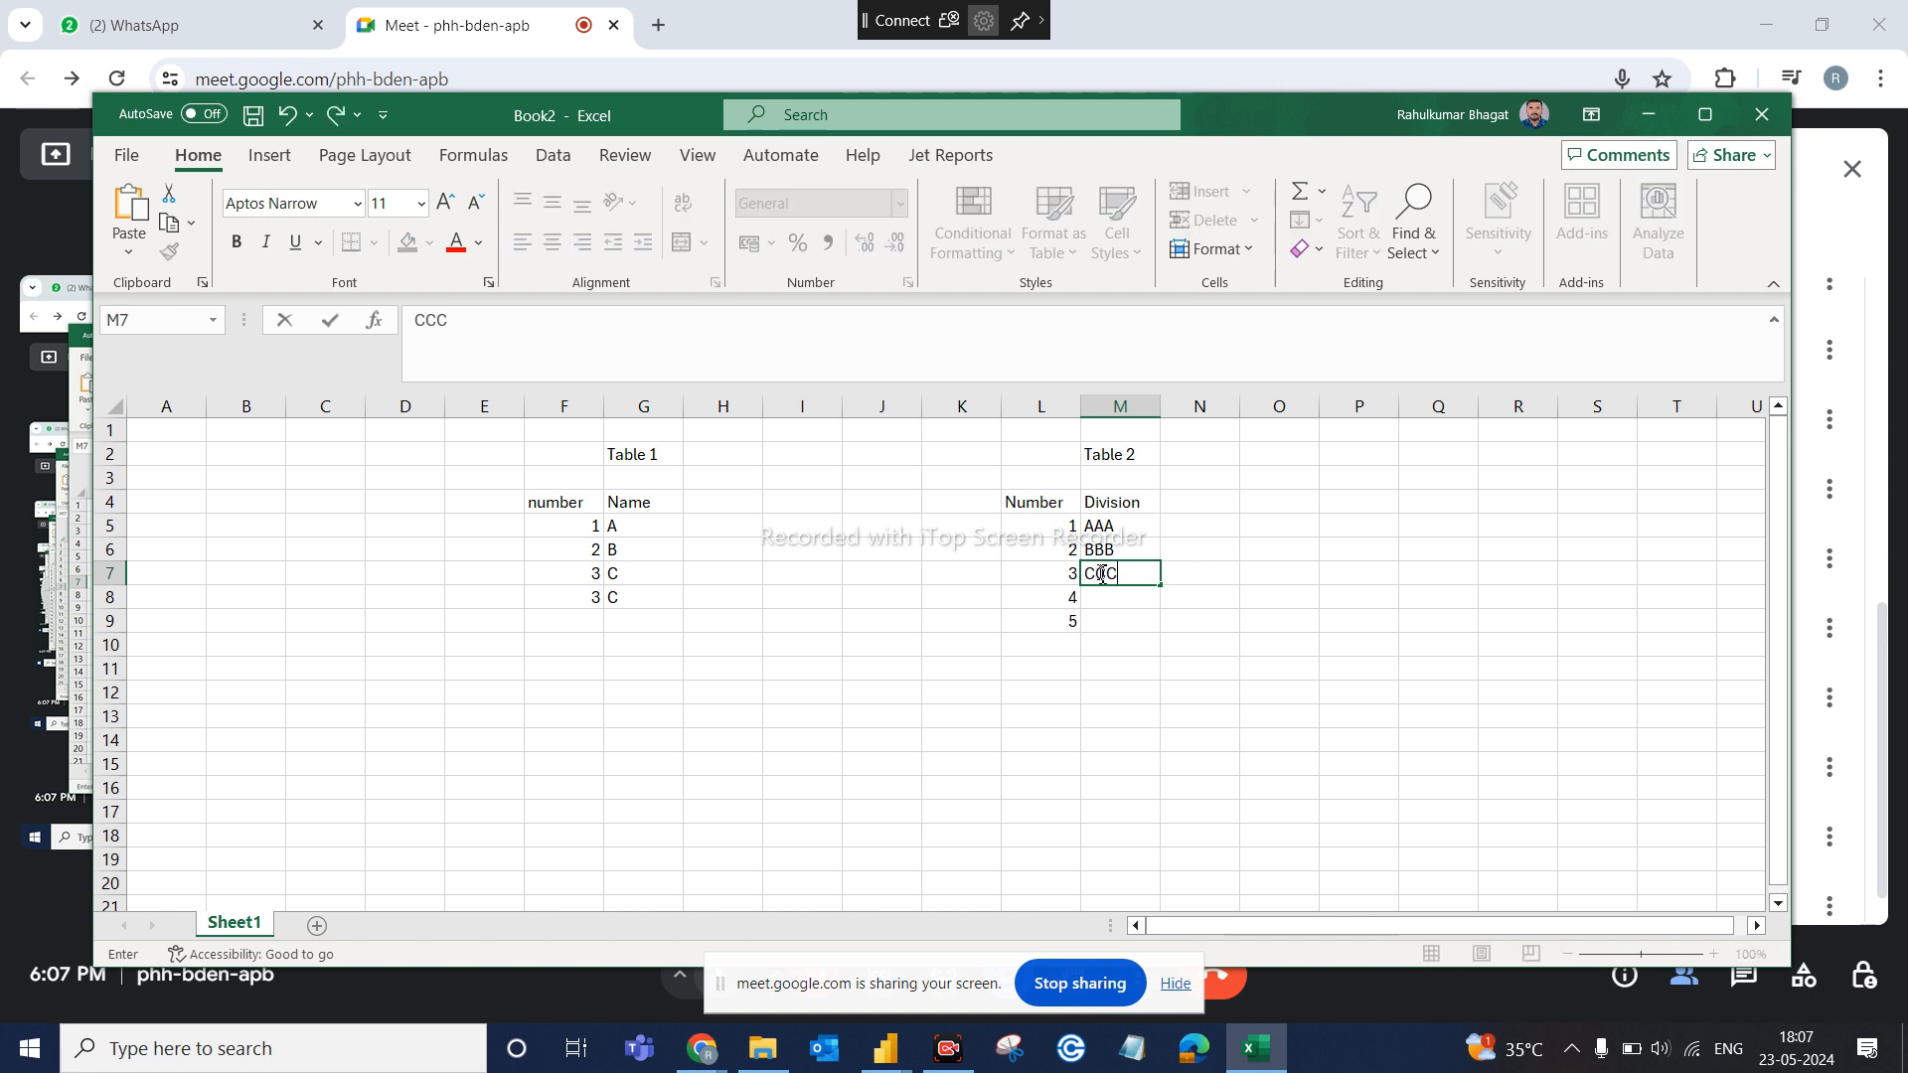
{"action": "left_click", "coordinate": [1100, 597]}
{"action": "type", "text": "DDD"}
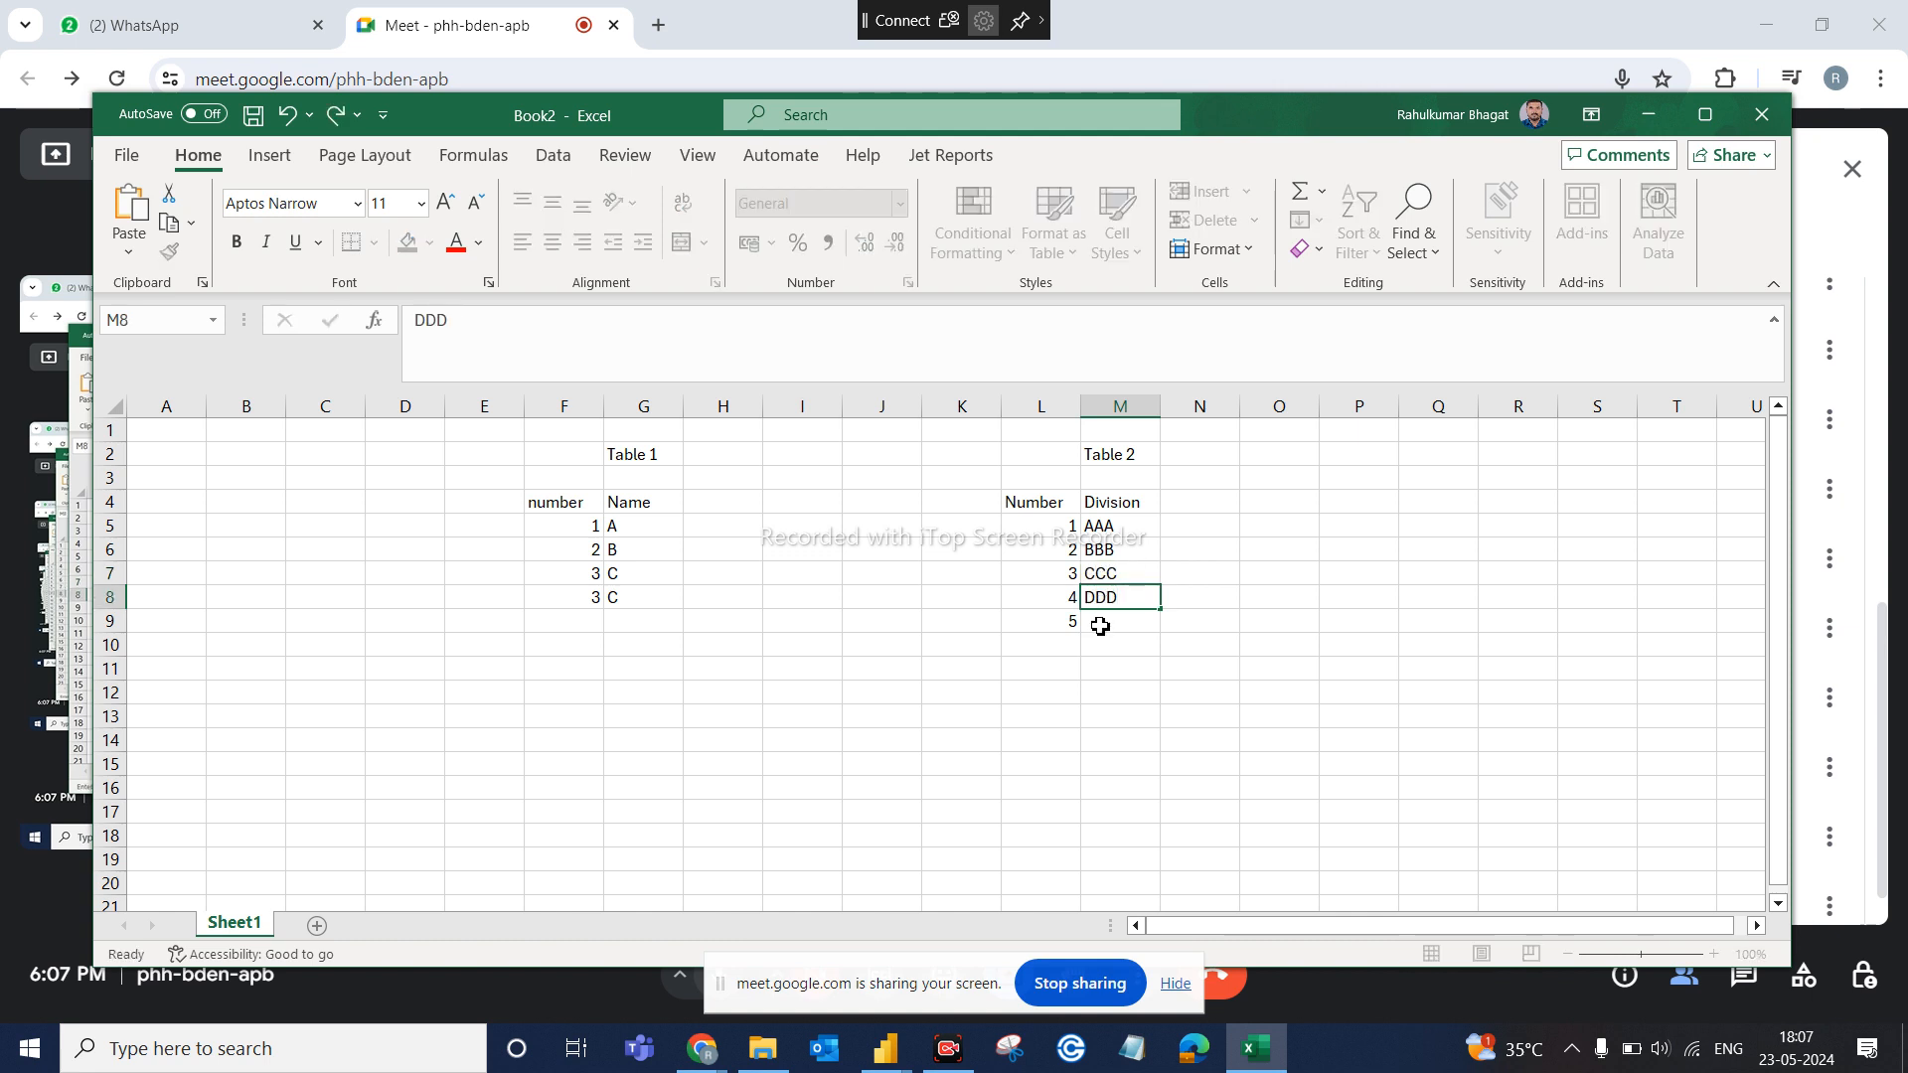
{"action": "left_click", "coordinate": [1100, 623]}
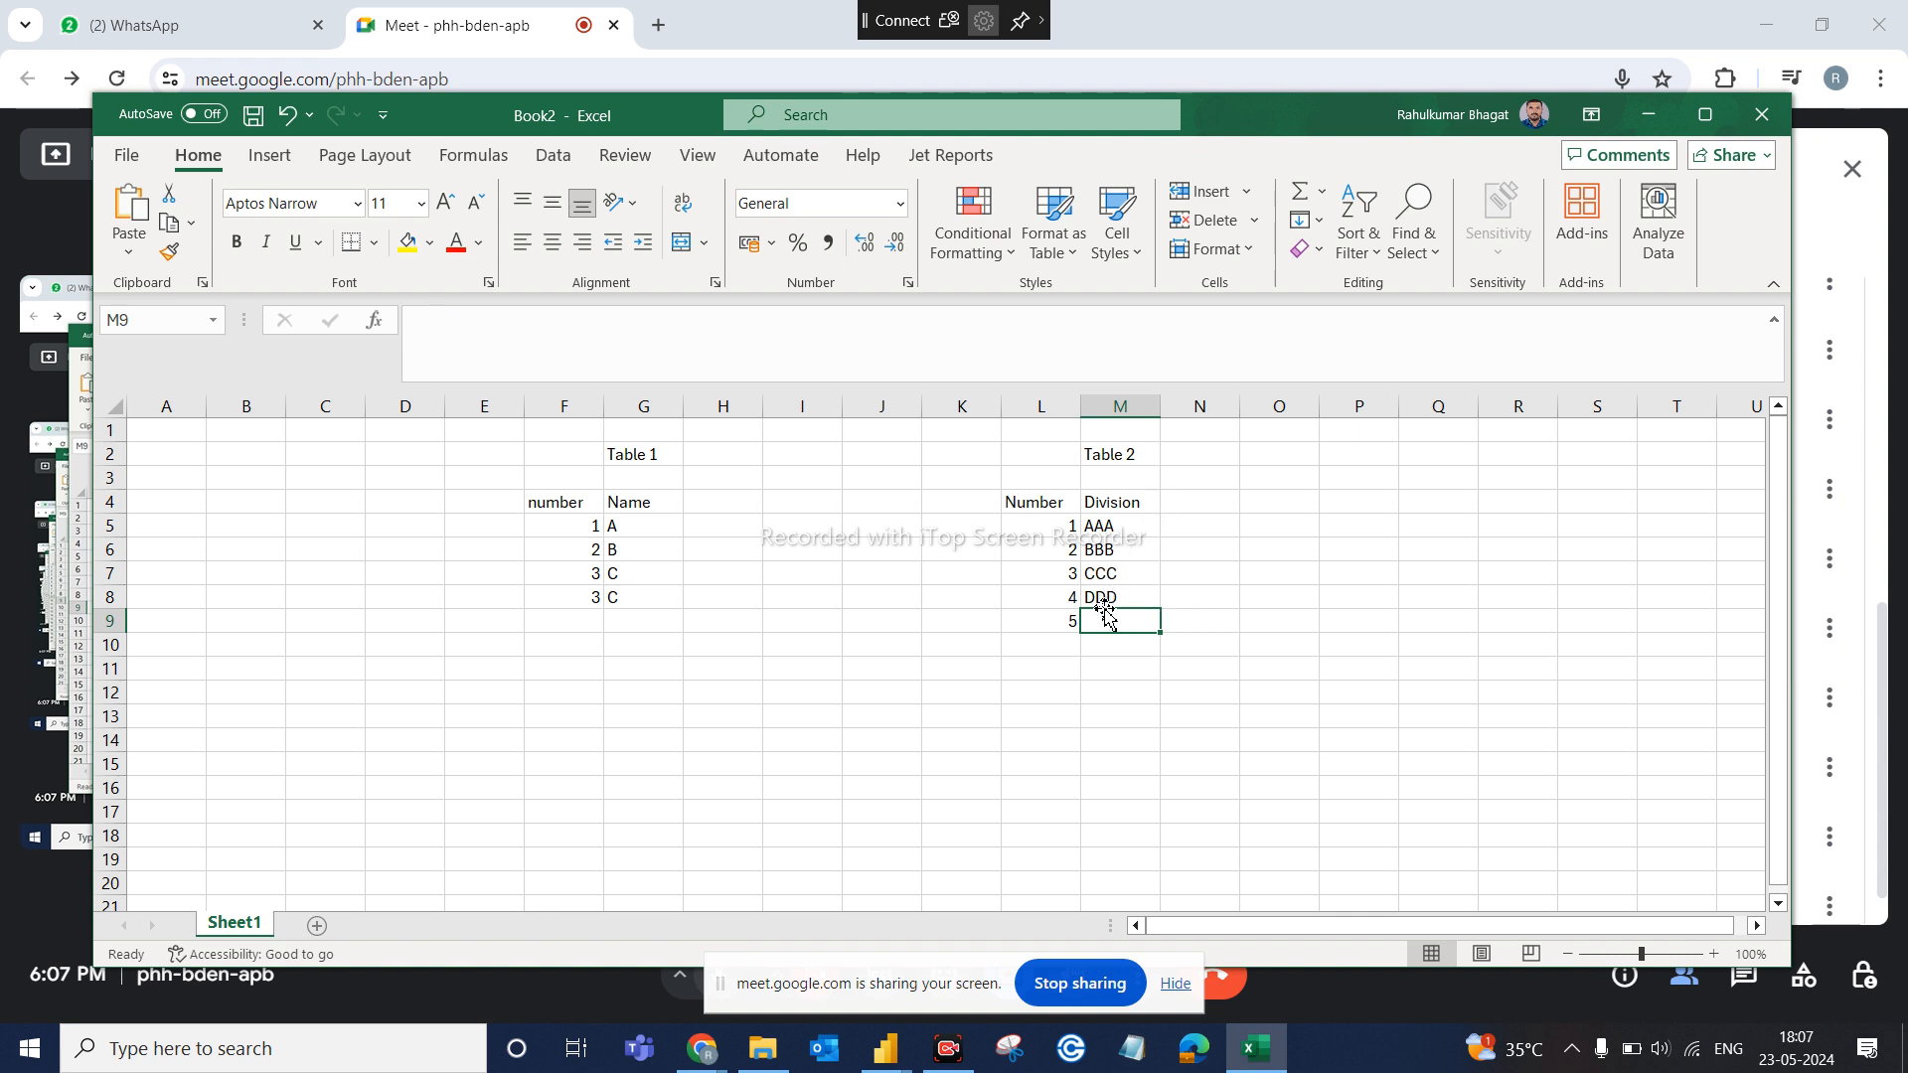
{"action": "type", "text": "FFF"}
{"action": "left_click", "coordinate": [1040, 761]}
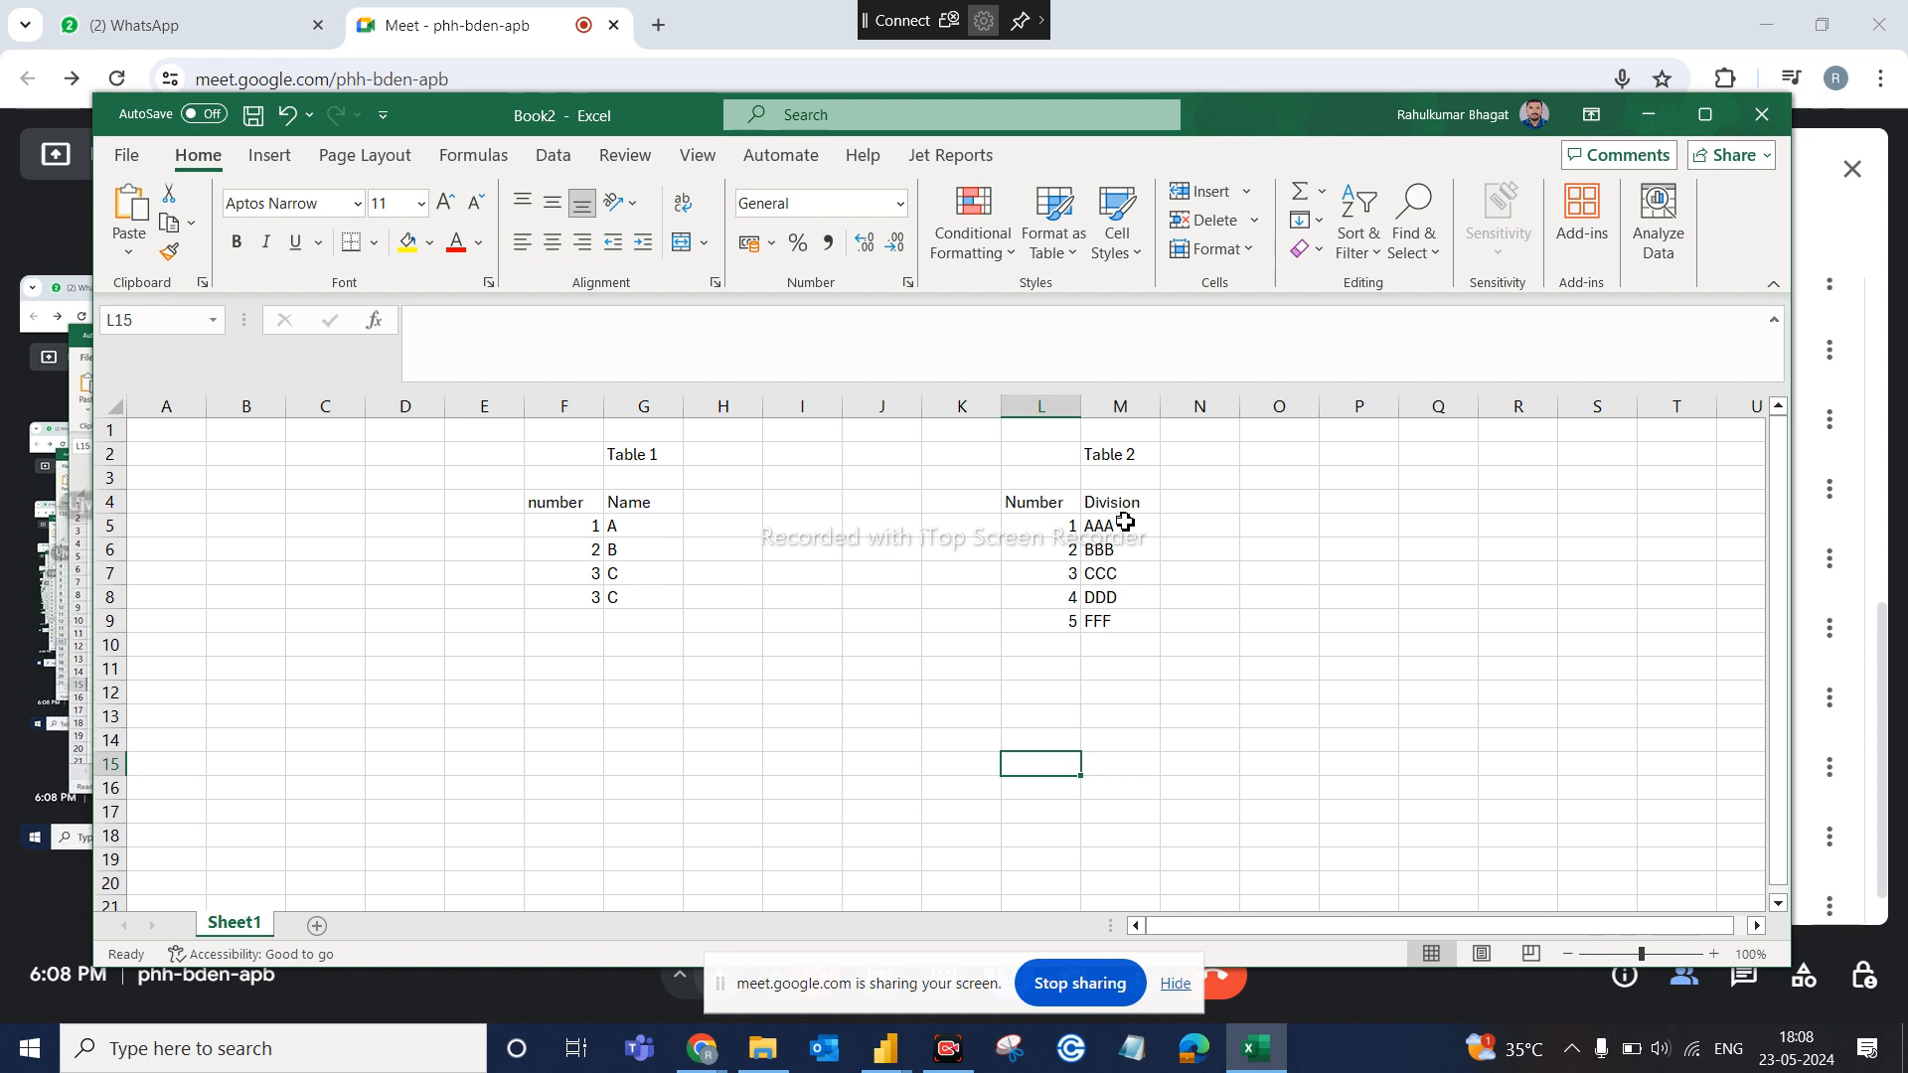
Append 123 to the Division entry in M5, and try the same suffix in M6 before removing it
{"action": "double_click", "coordinate": [1125, 526]}
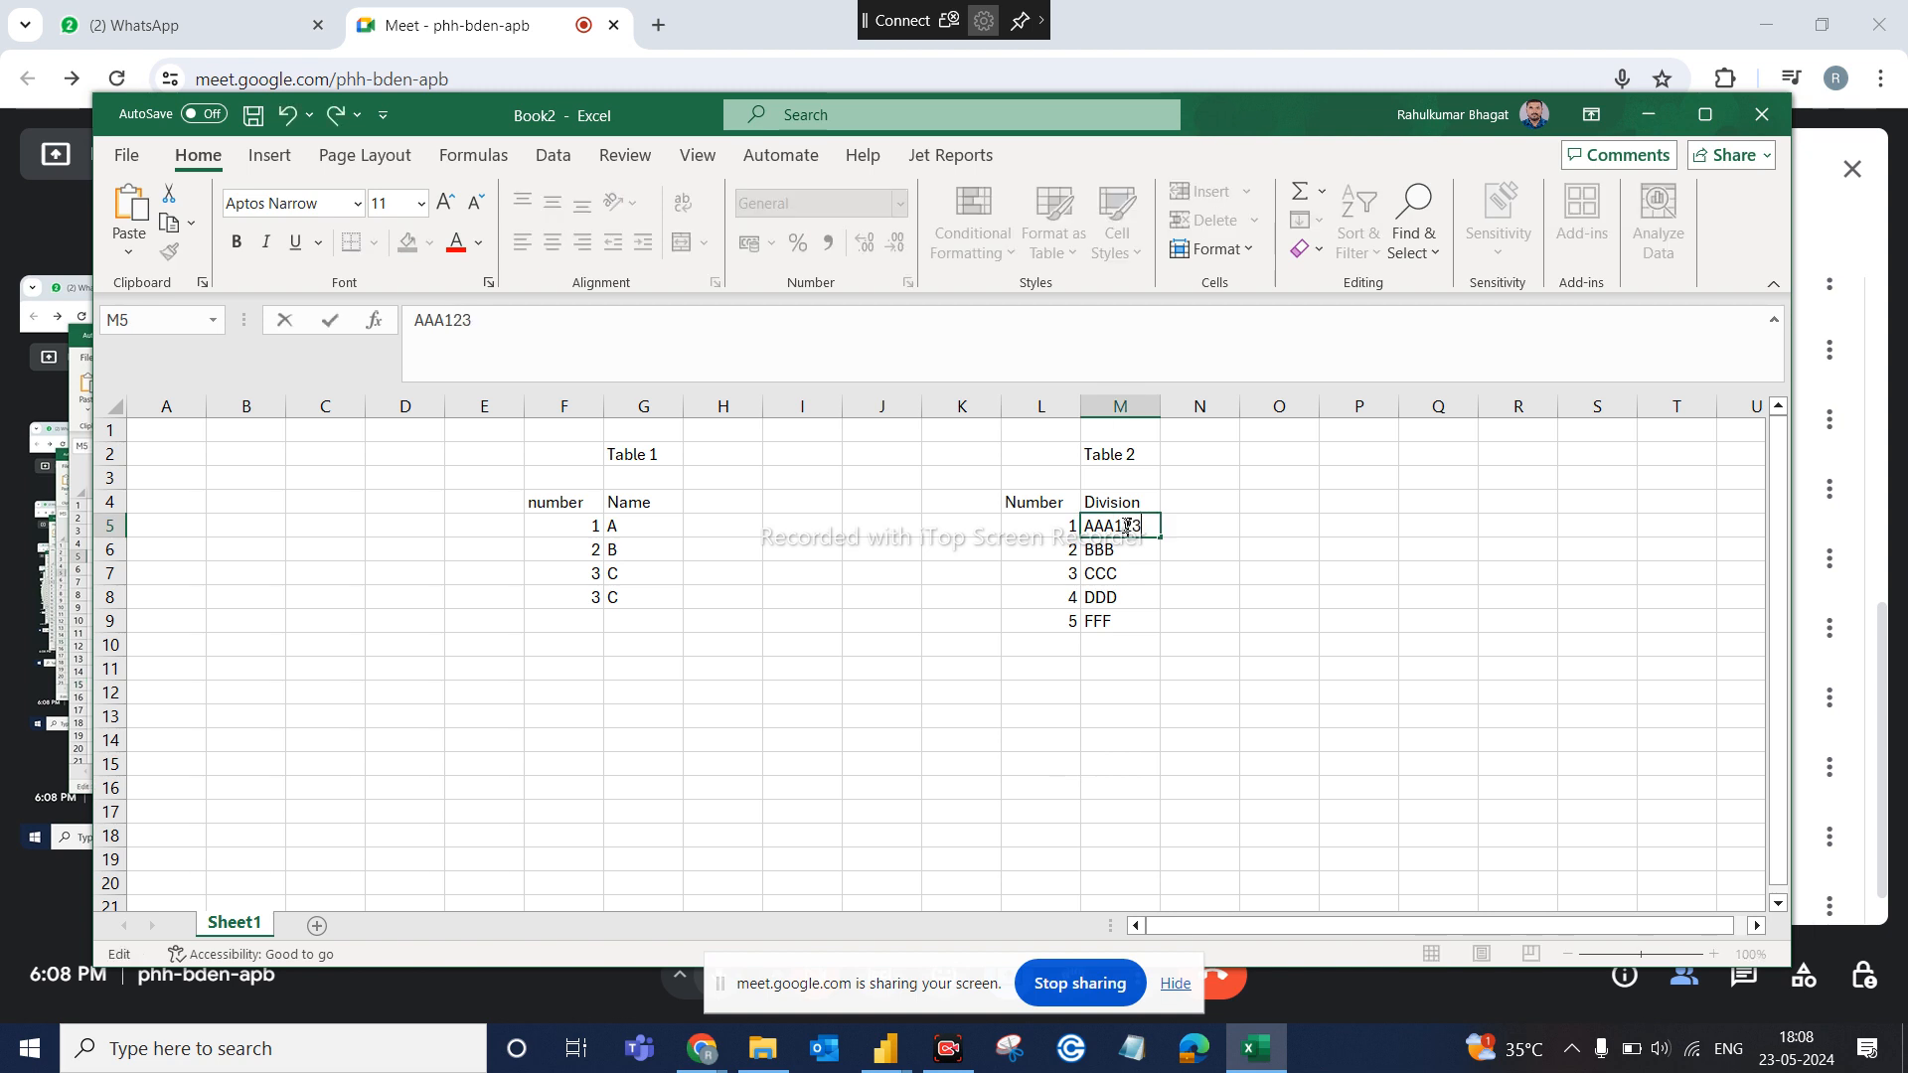
{"action": "double_click", "coordinate": [1130, 551]}
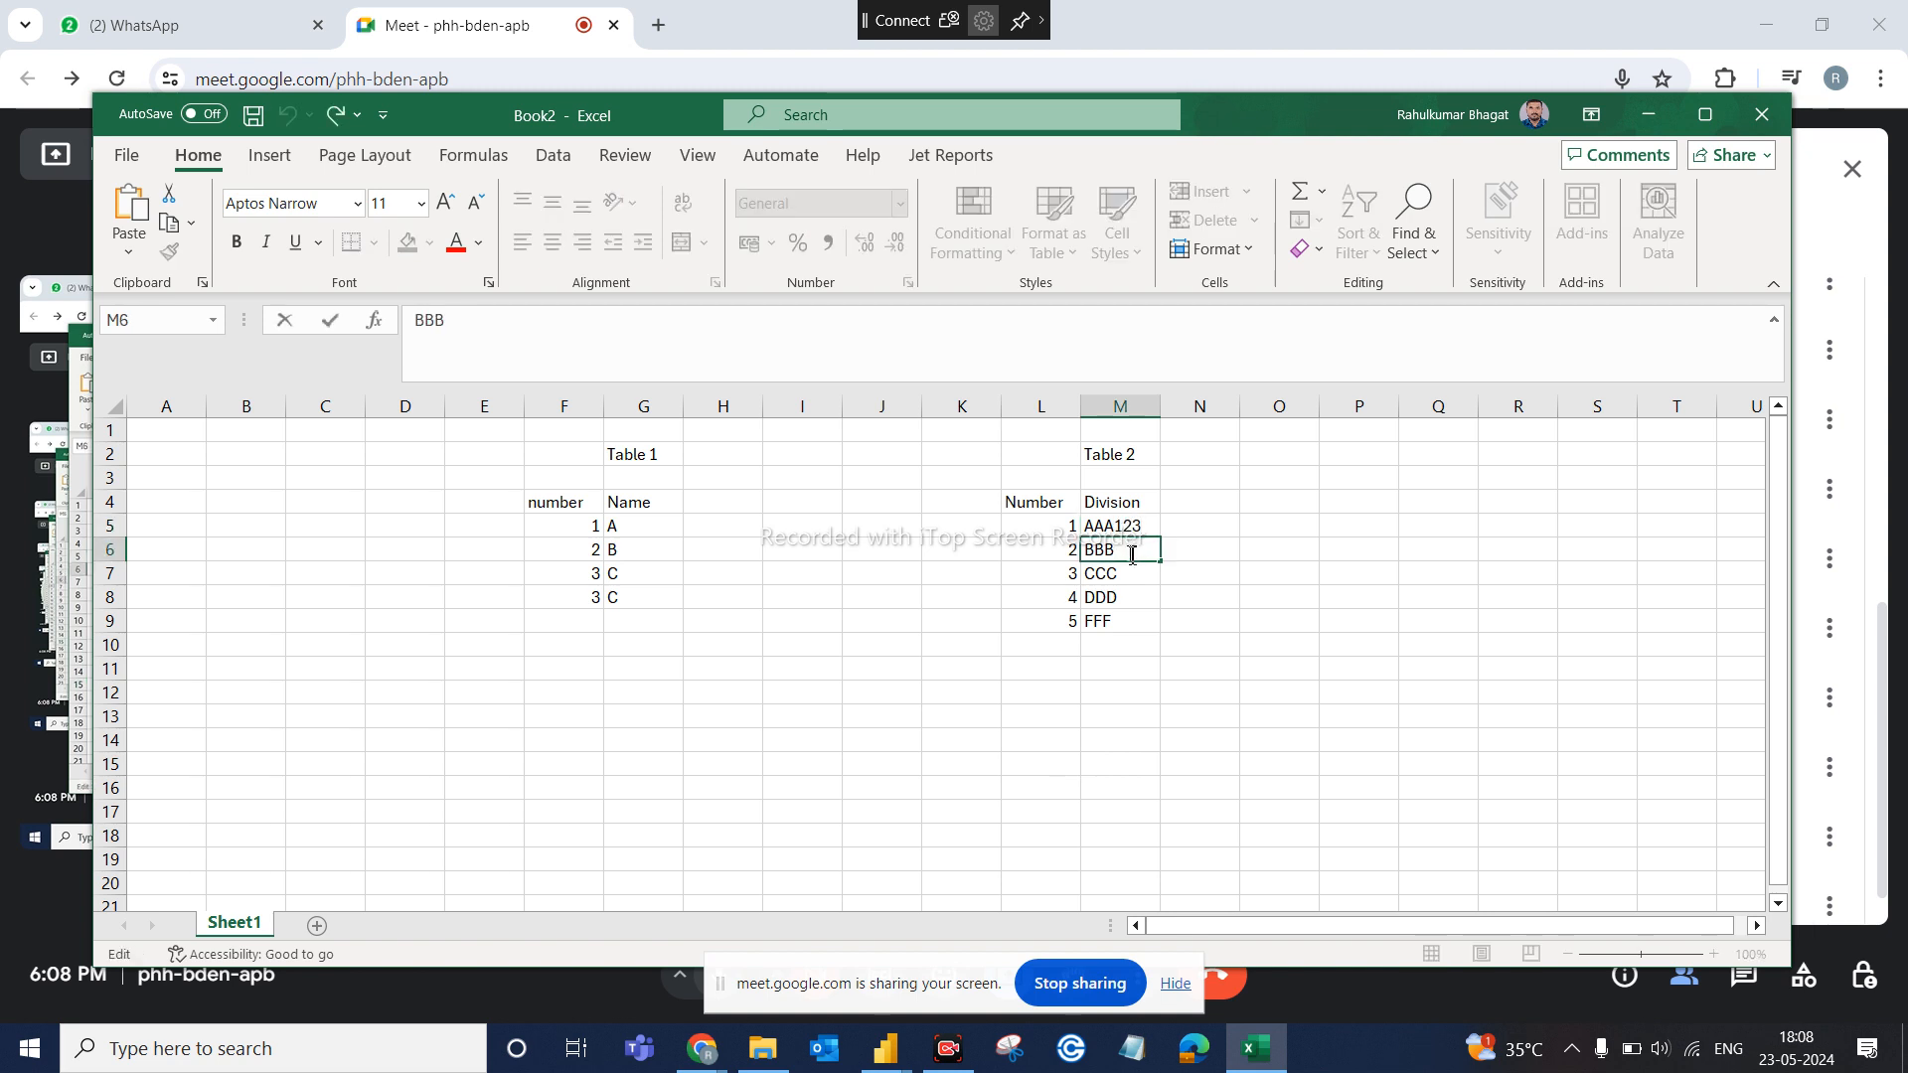
{"action": "type", "text": "123"}
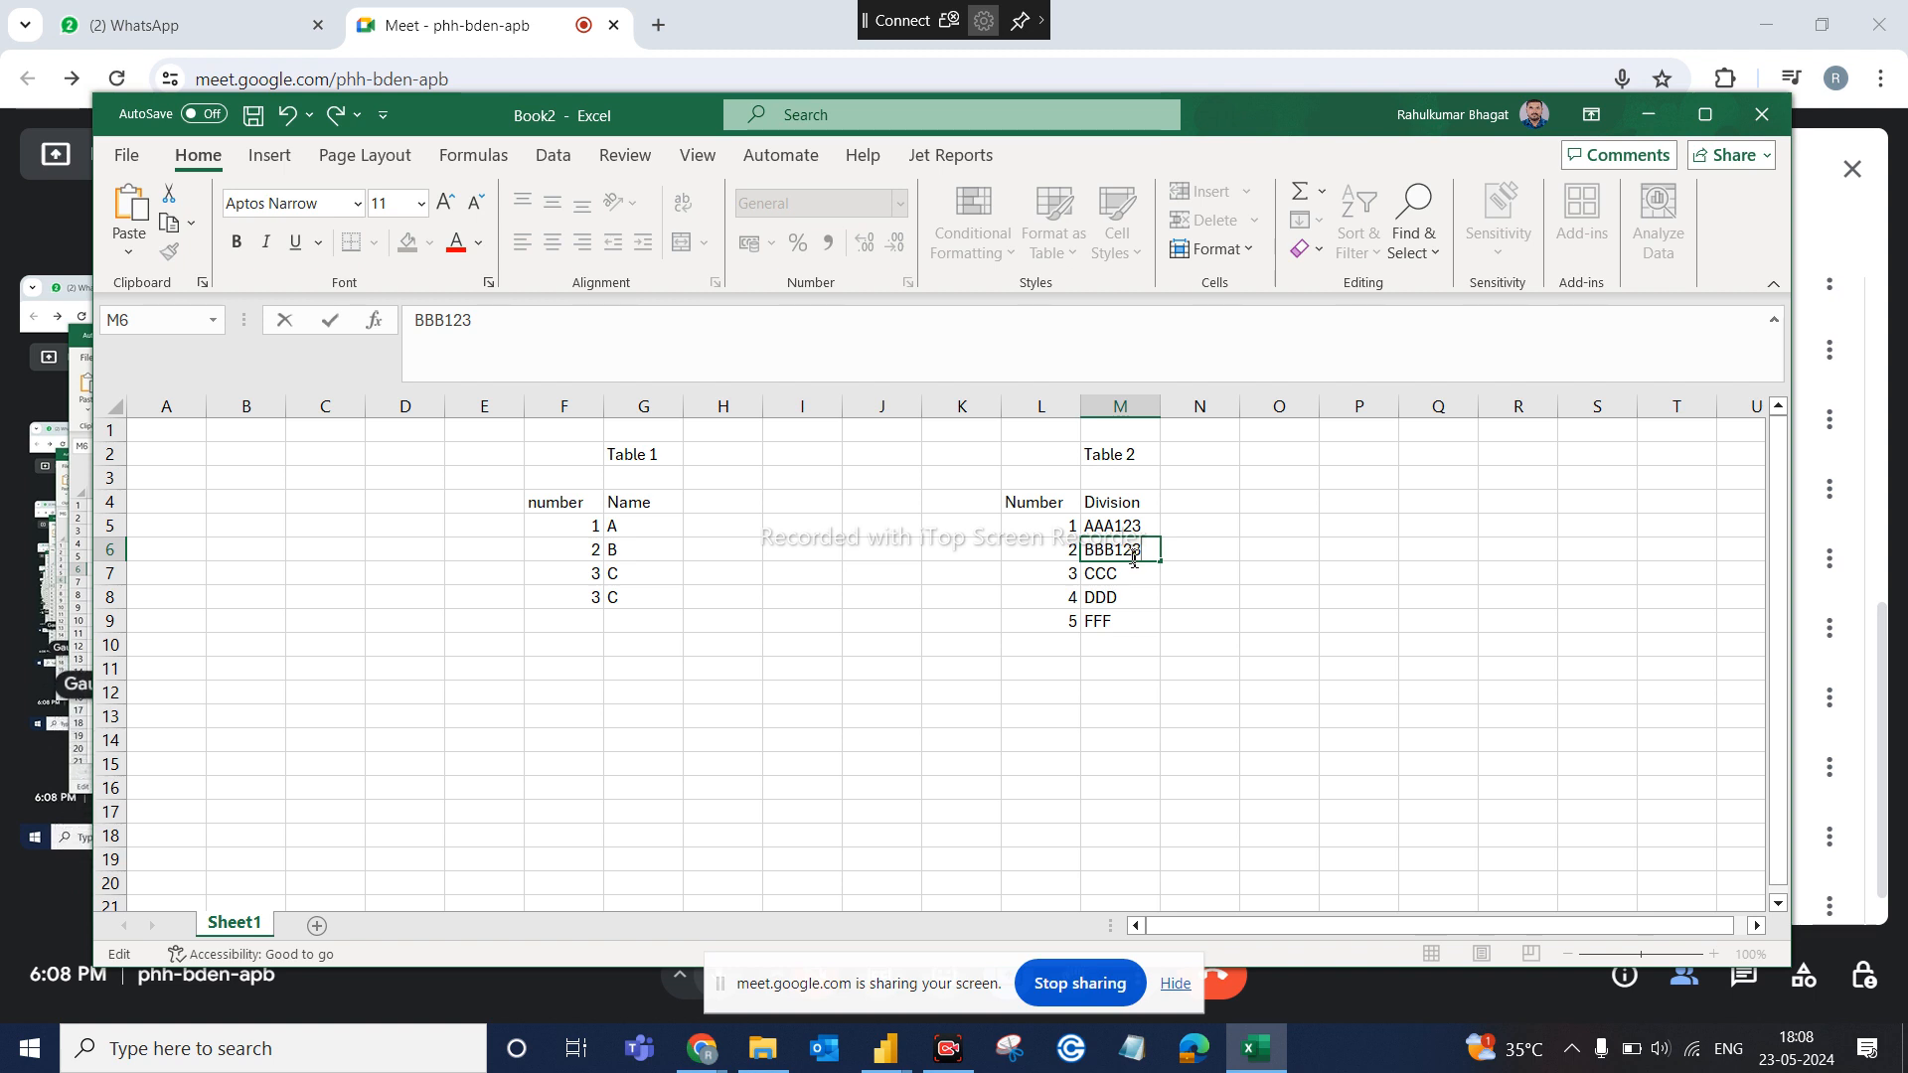
{"action": "key", "text": "BackSpace"}
{"action": "key", "text": "BackSpace"}
{"action": "key", "text": "BackSpace"}
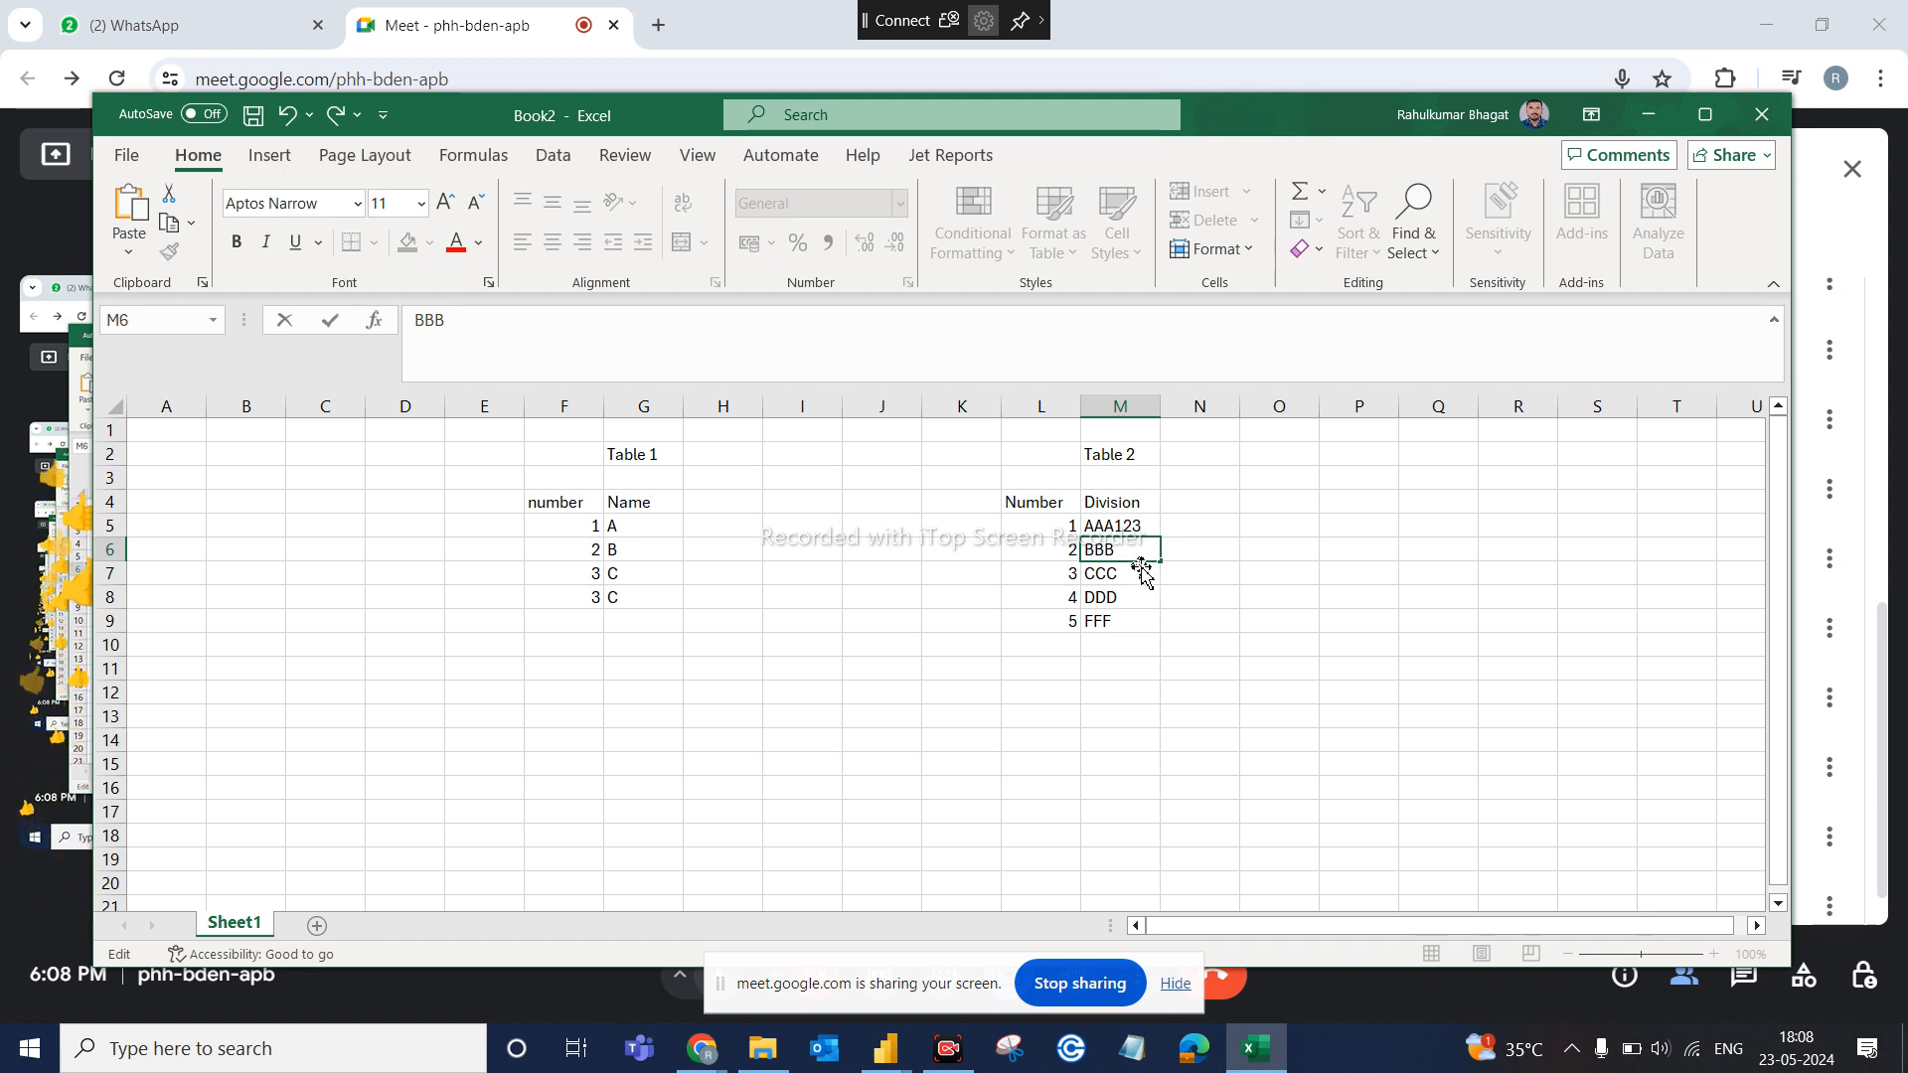
Change the Table 2 header in M4 to Grade and replace the entries in M5 and M6 with 5 and 7
{"action": "left_click", "coordinate": [1123, 504]}
{"action": "type", "text": "Grade"}
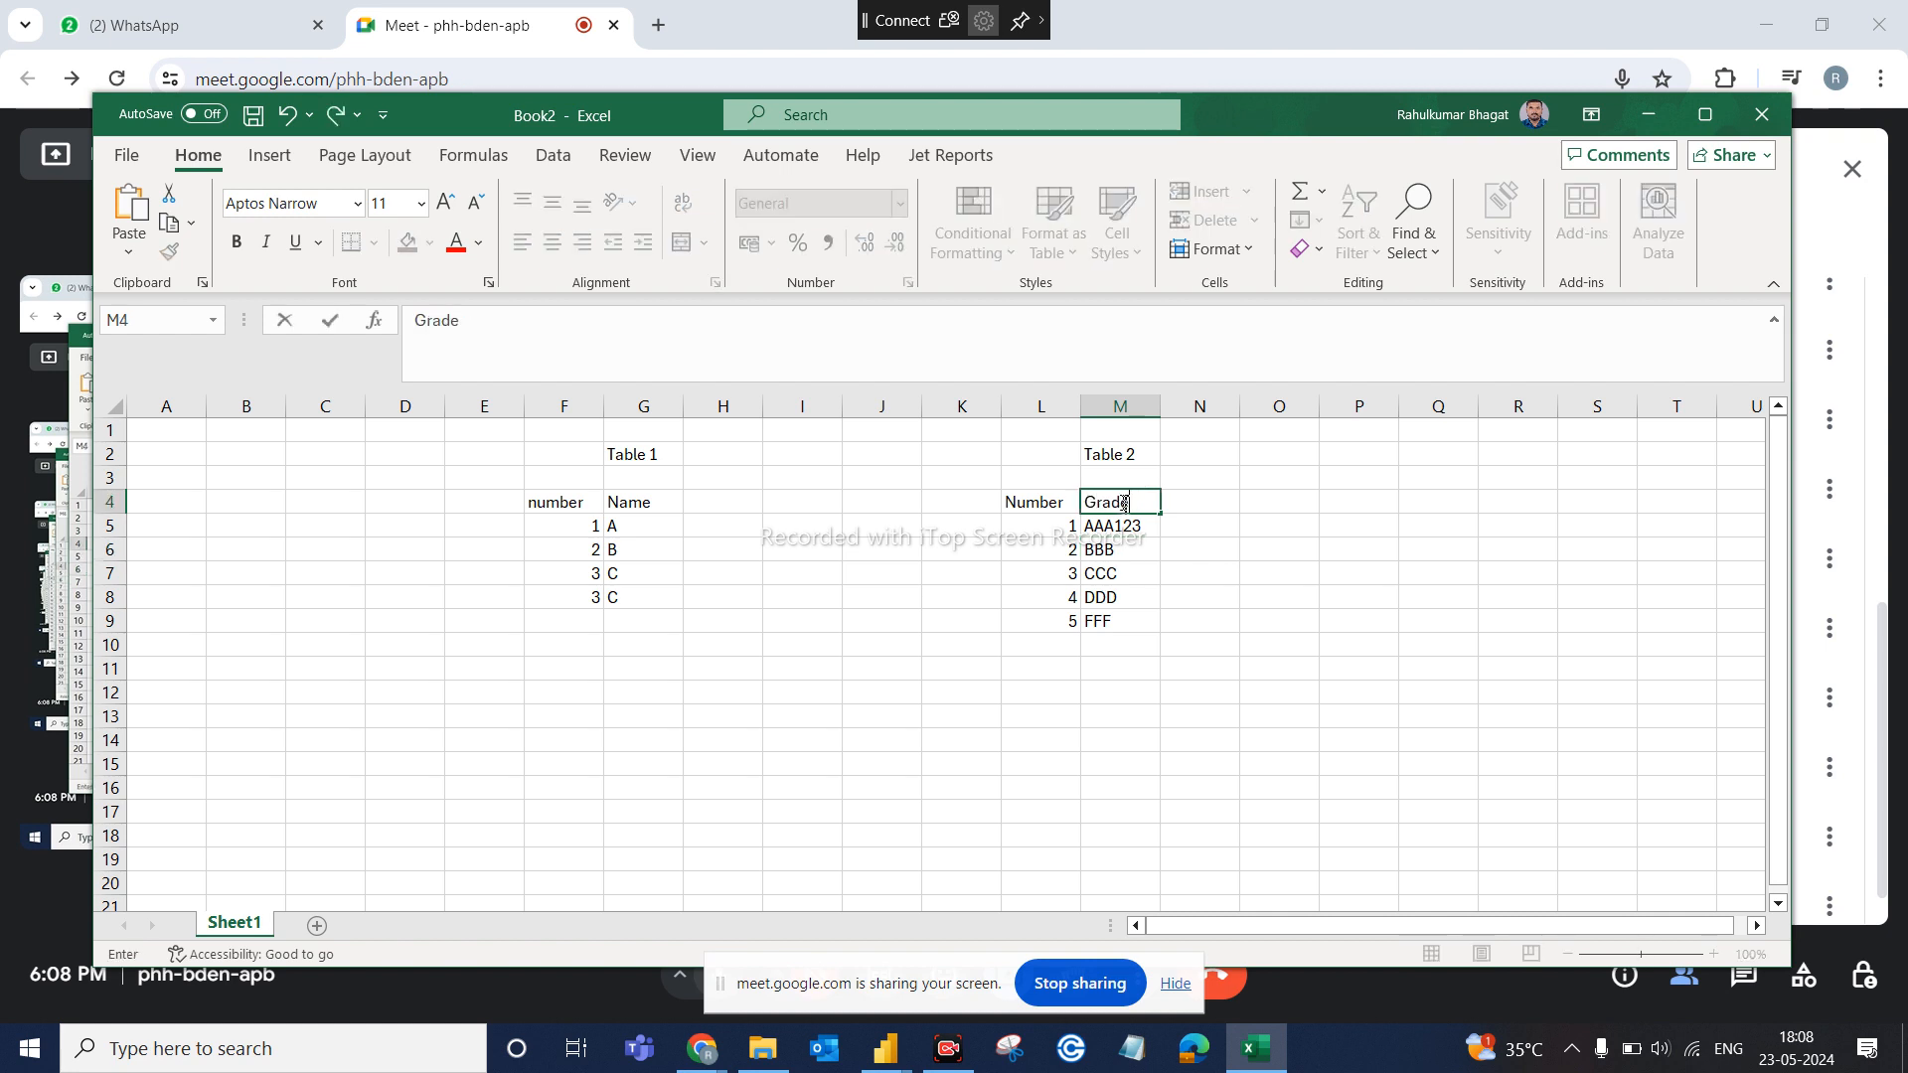
{"action": "left_click", "coordinate": [1123, 524]}
{"action": "key", "text": "BackSpace"}
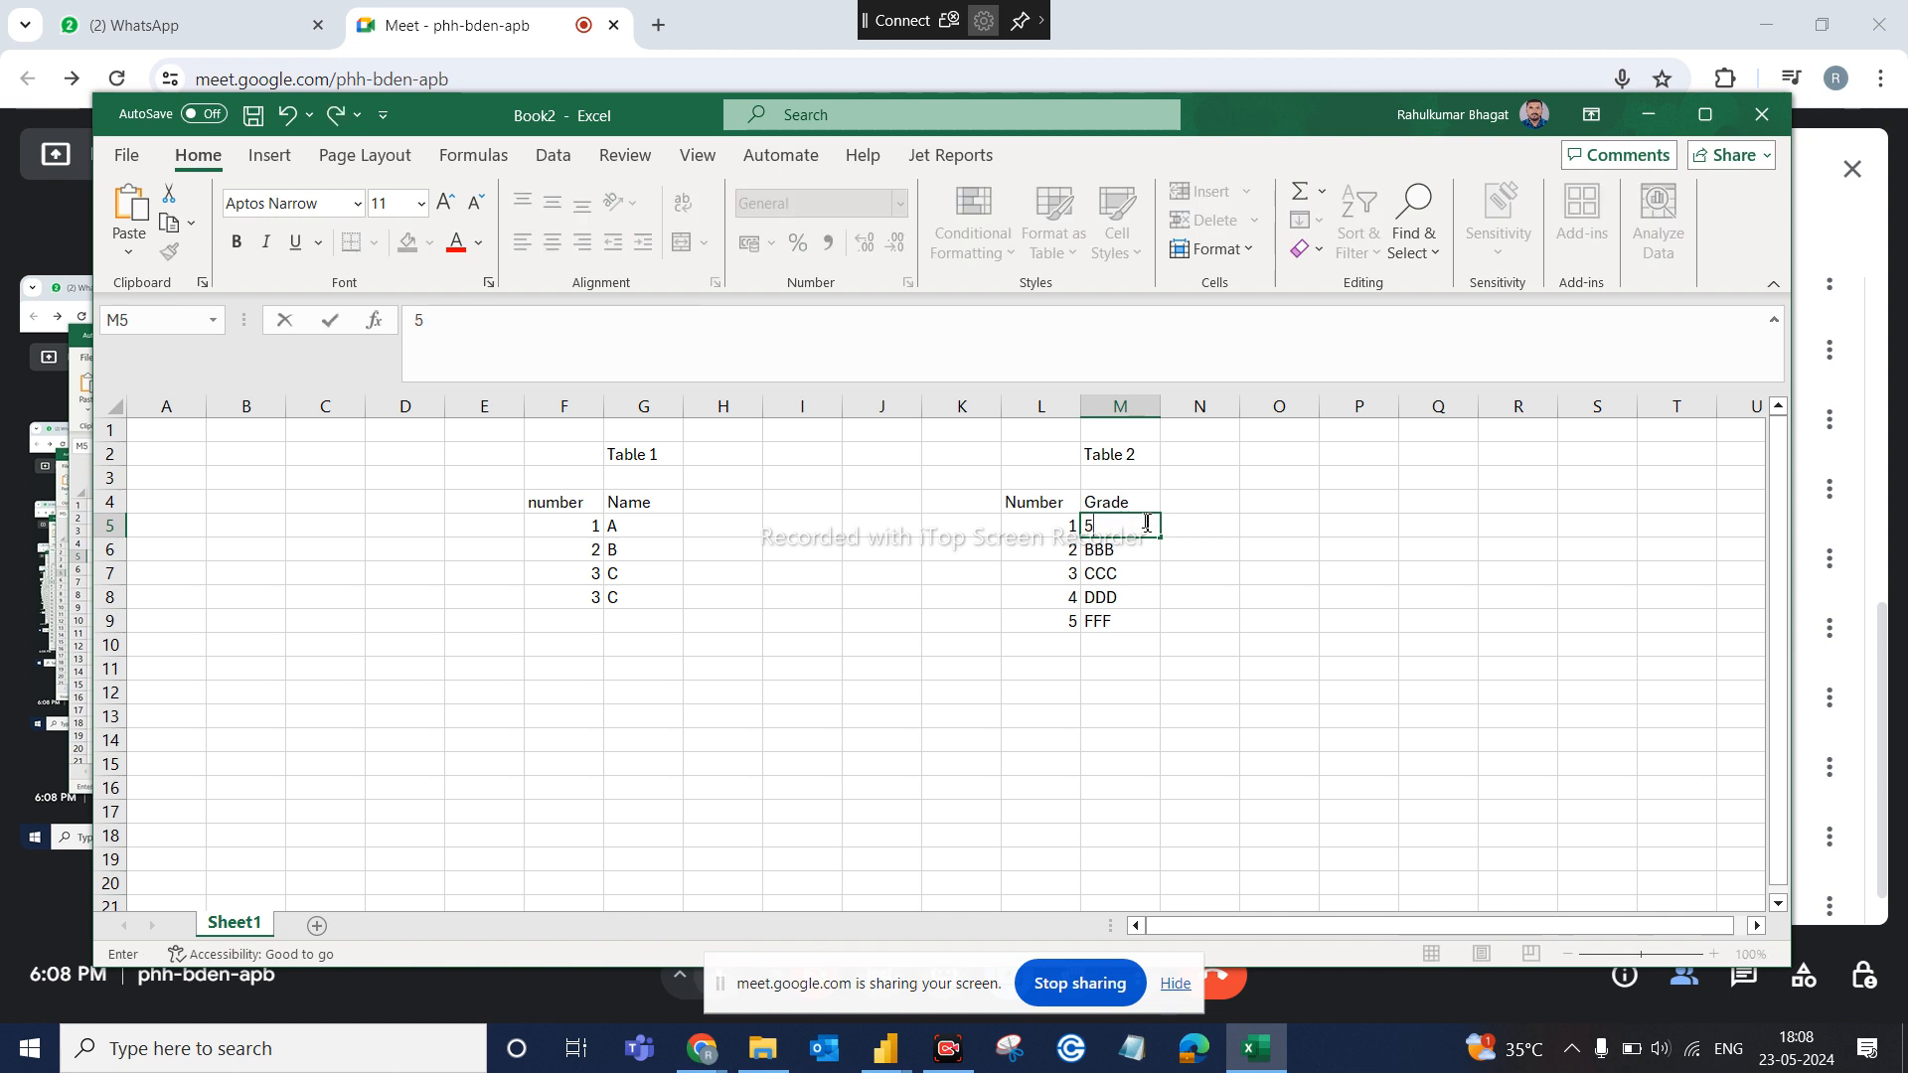
{"action": "left_click", "coordinate": [1125, 544]}
{"action": "key", "text": "Delete"}
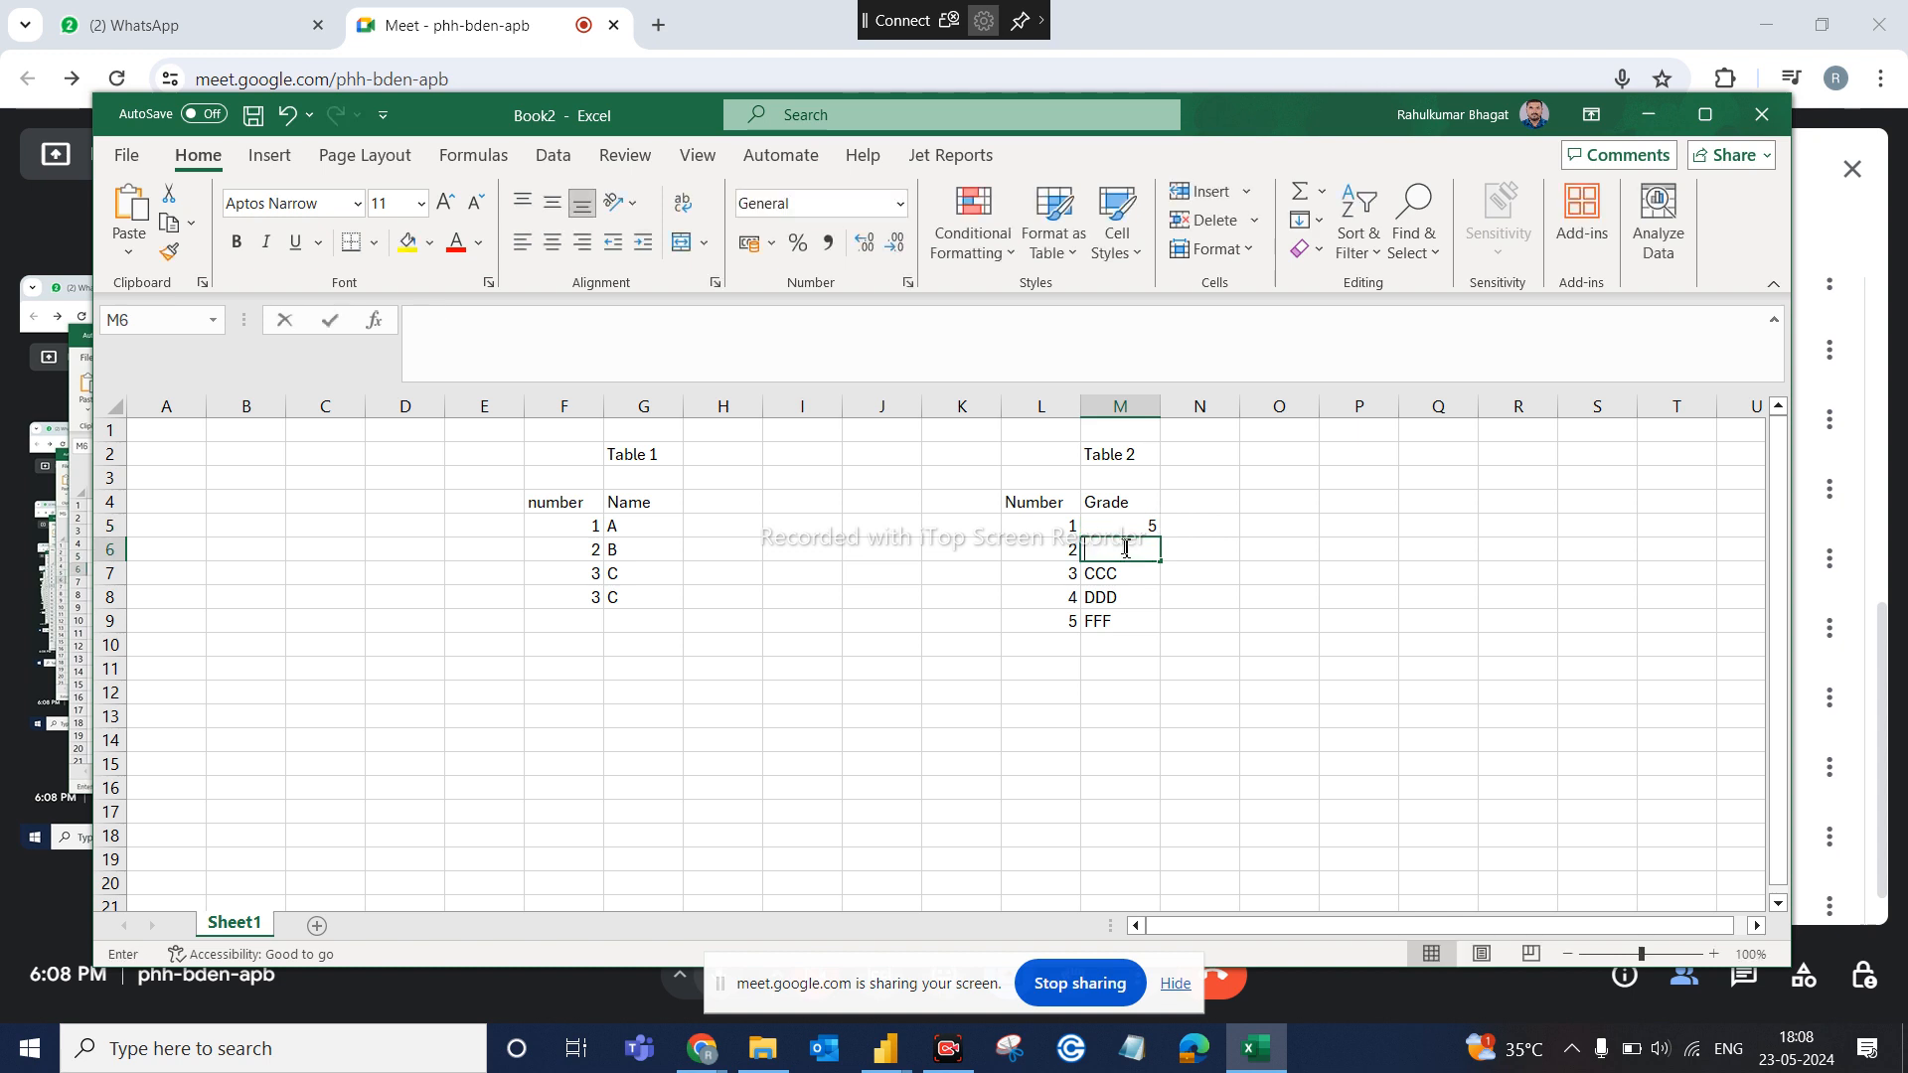
{"action": "type", "text": "7"}
Replace the remaining Grade entries in M7:M9 with 8, 8 and 9
{"action": "left_click", "coordinate": [1119, 573]}
{"action": "key", "text": "BackSpace"}
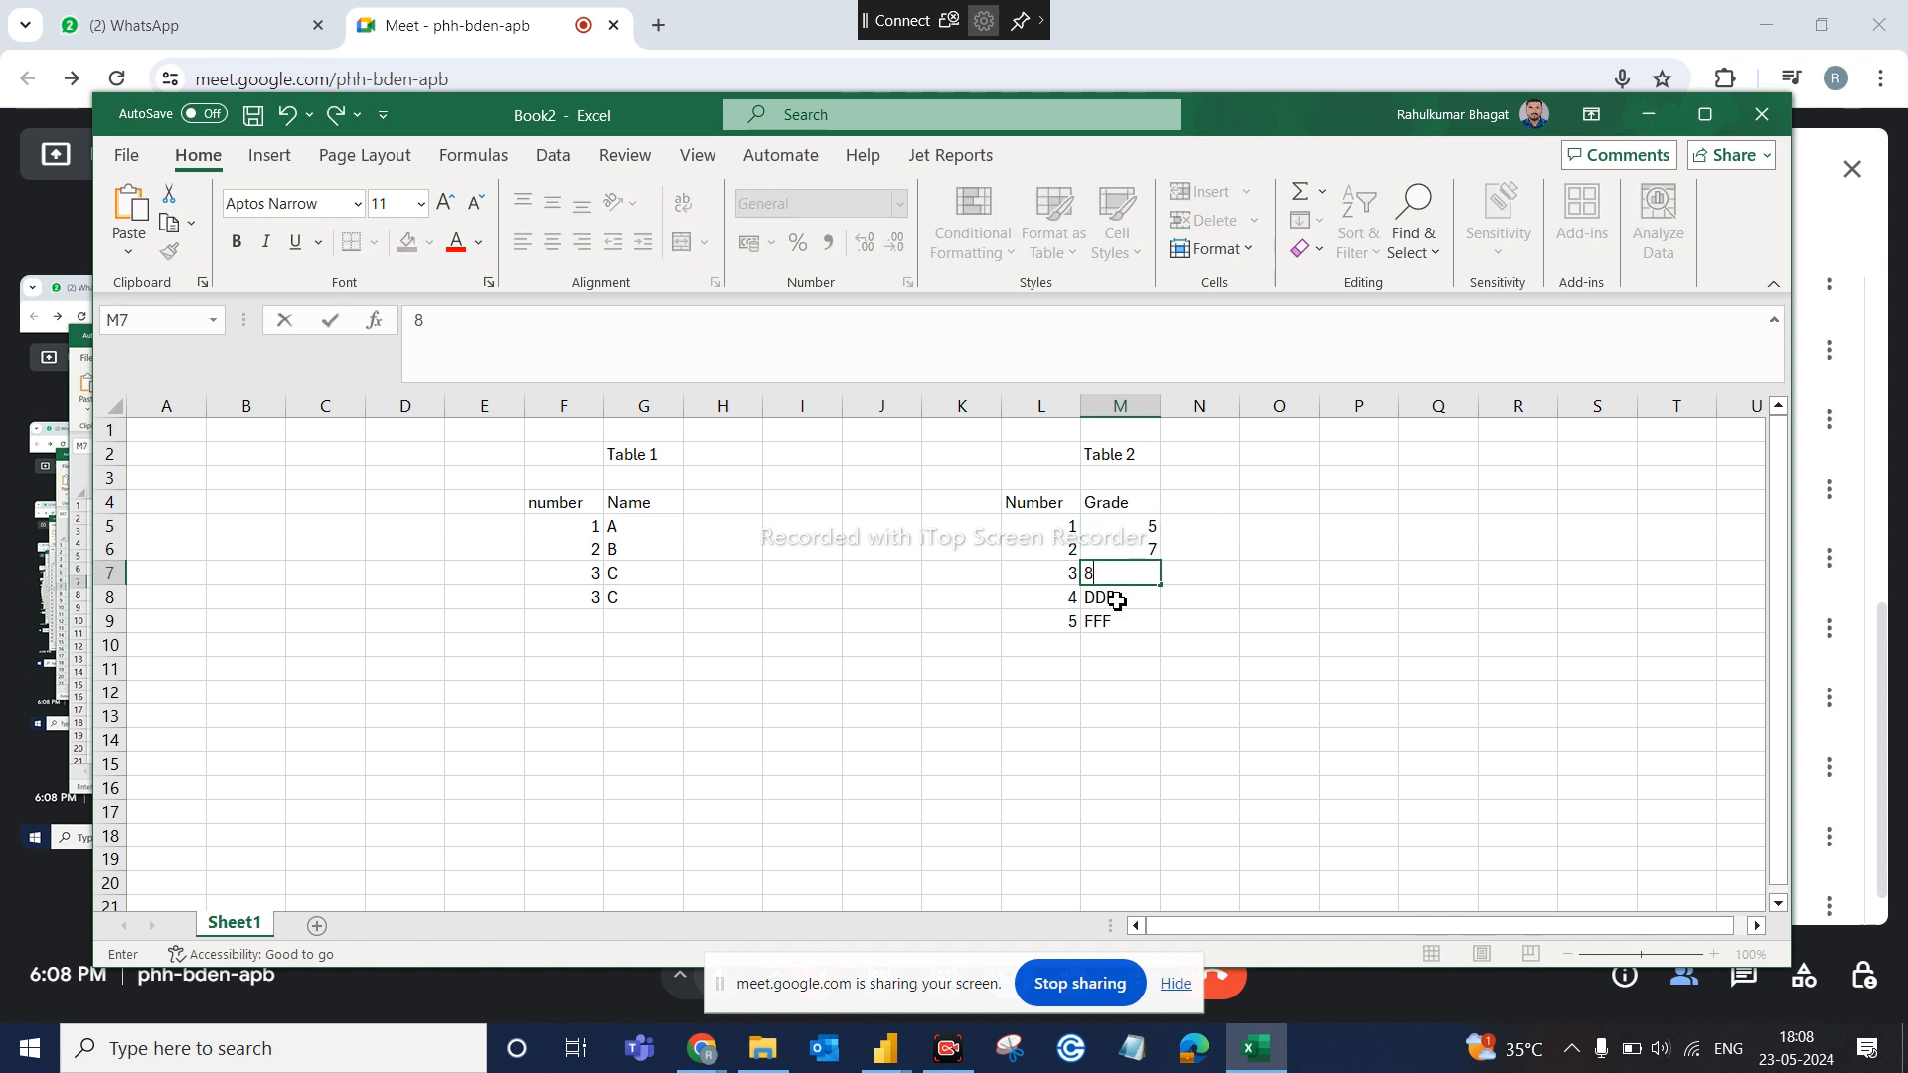
{"action": "type", "text": "8"}
{"action": "left_click", "coordinate": [1117, 597]}
{"action": "key", "text": "BackSpace"}
{"action": "type", "text": "8"}
{"action": "left_click", "coordinate": [1118, 624]}
{"action": "key", "text": "BackSpace"}
{"action": "type", "text": "9"}
{"action": "left_click", "coordinate": [1115, 691]}
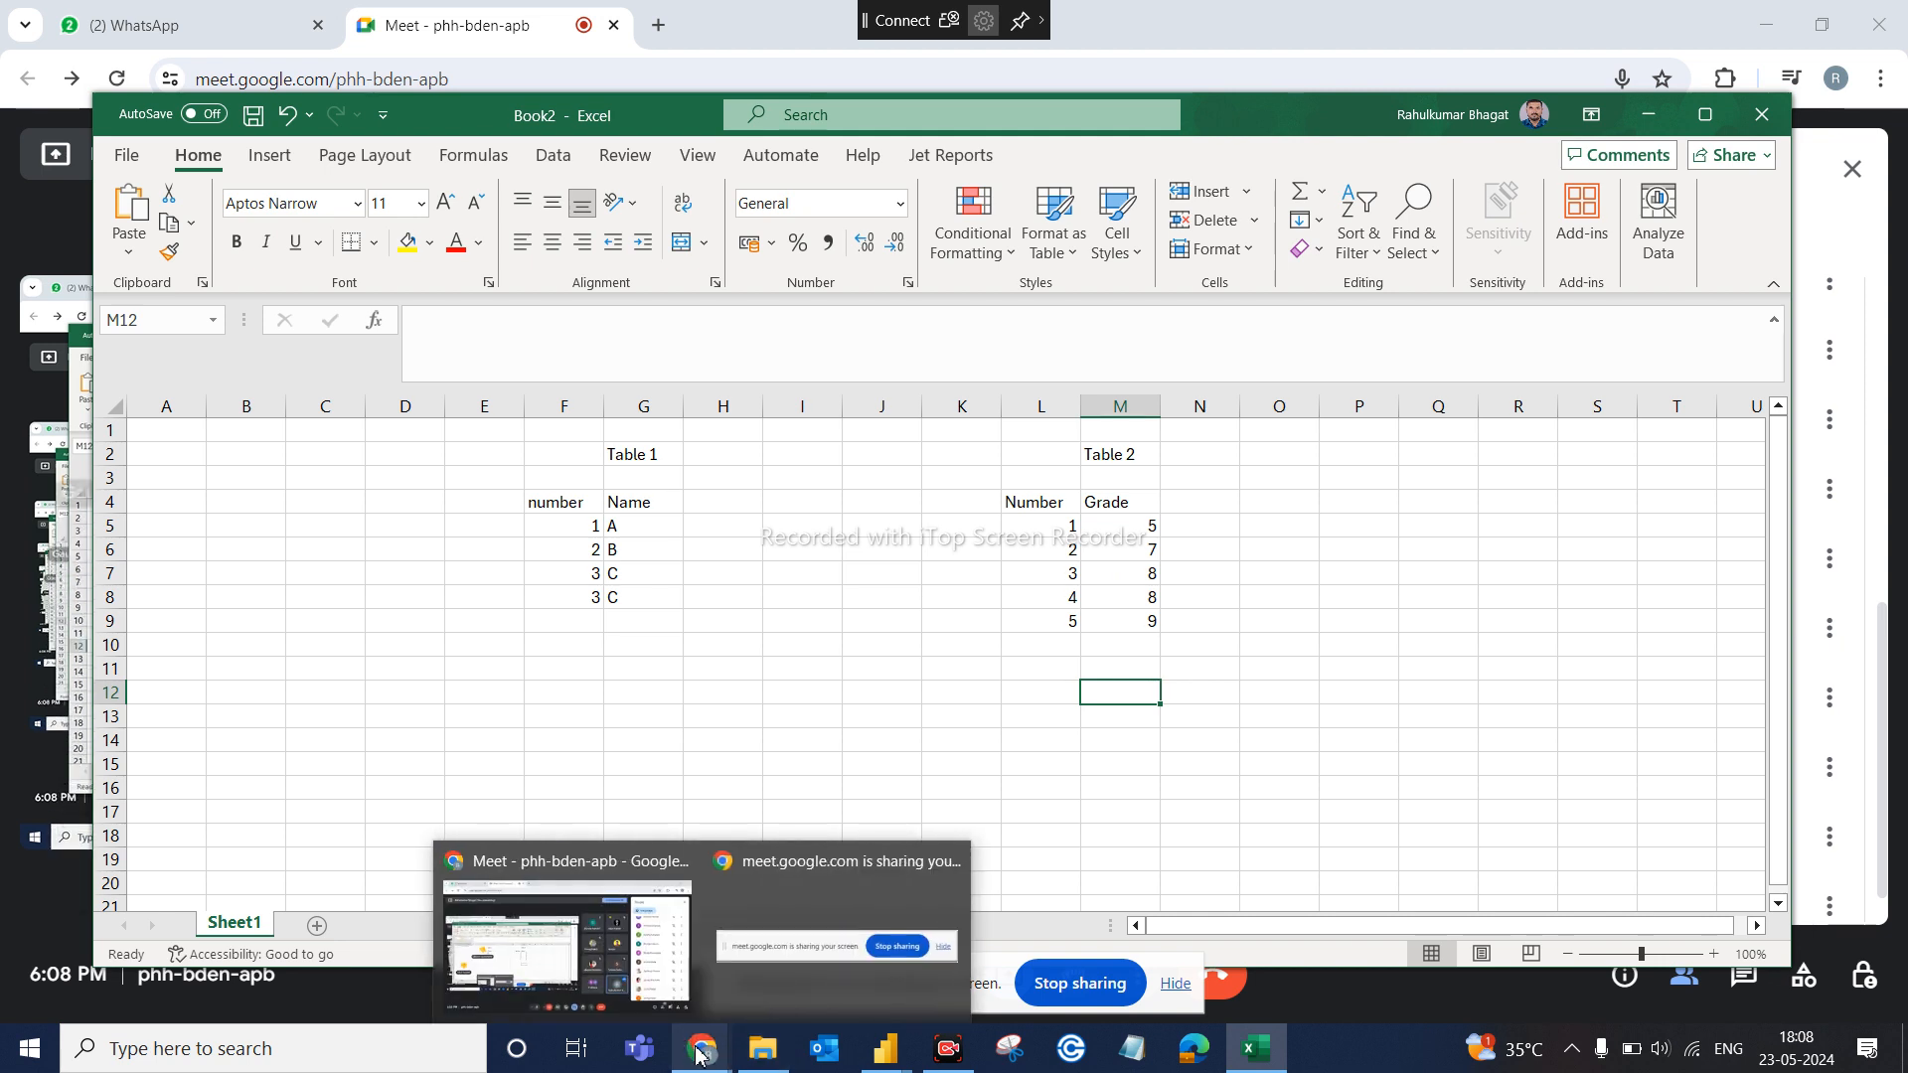
Switch to the DA9 PowerBI report in Power BI Desktop and apply the pending query changes
{"action": "mouse_move", "coordinate": [887, 1067]}
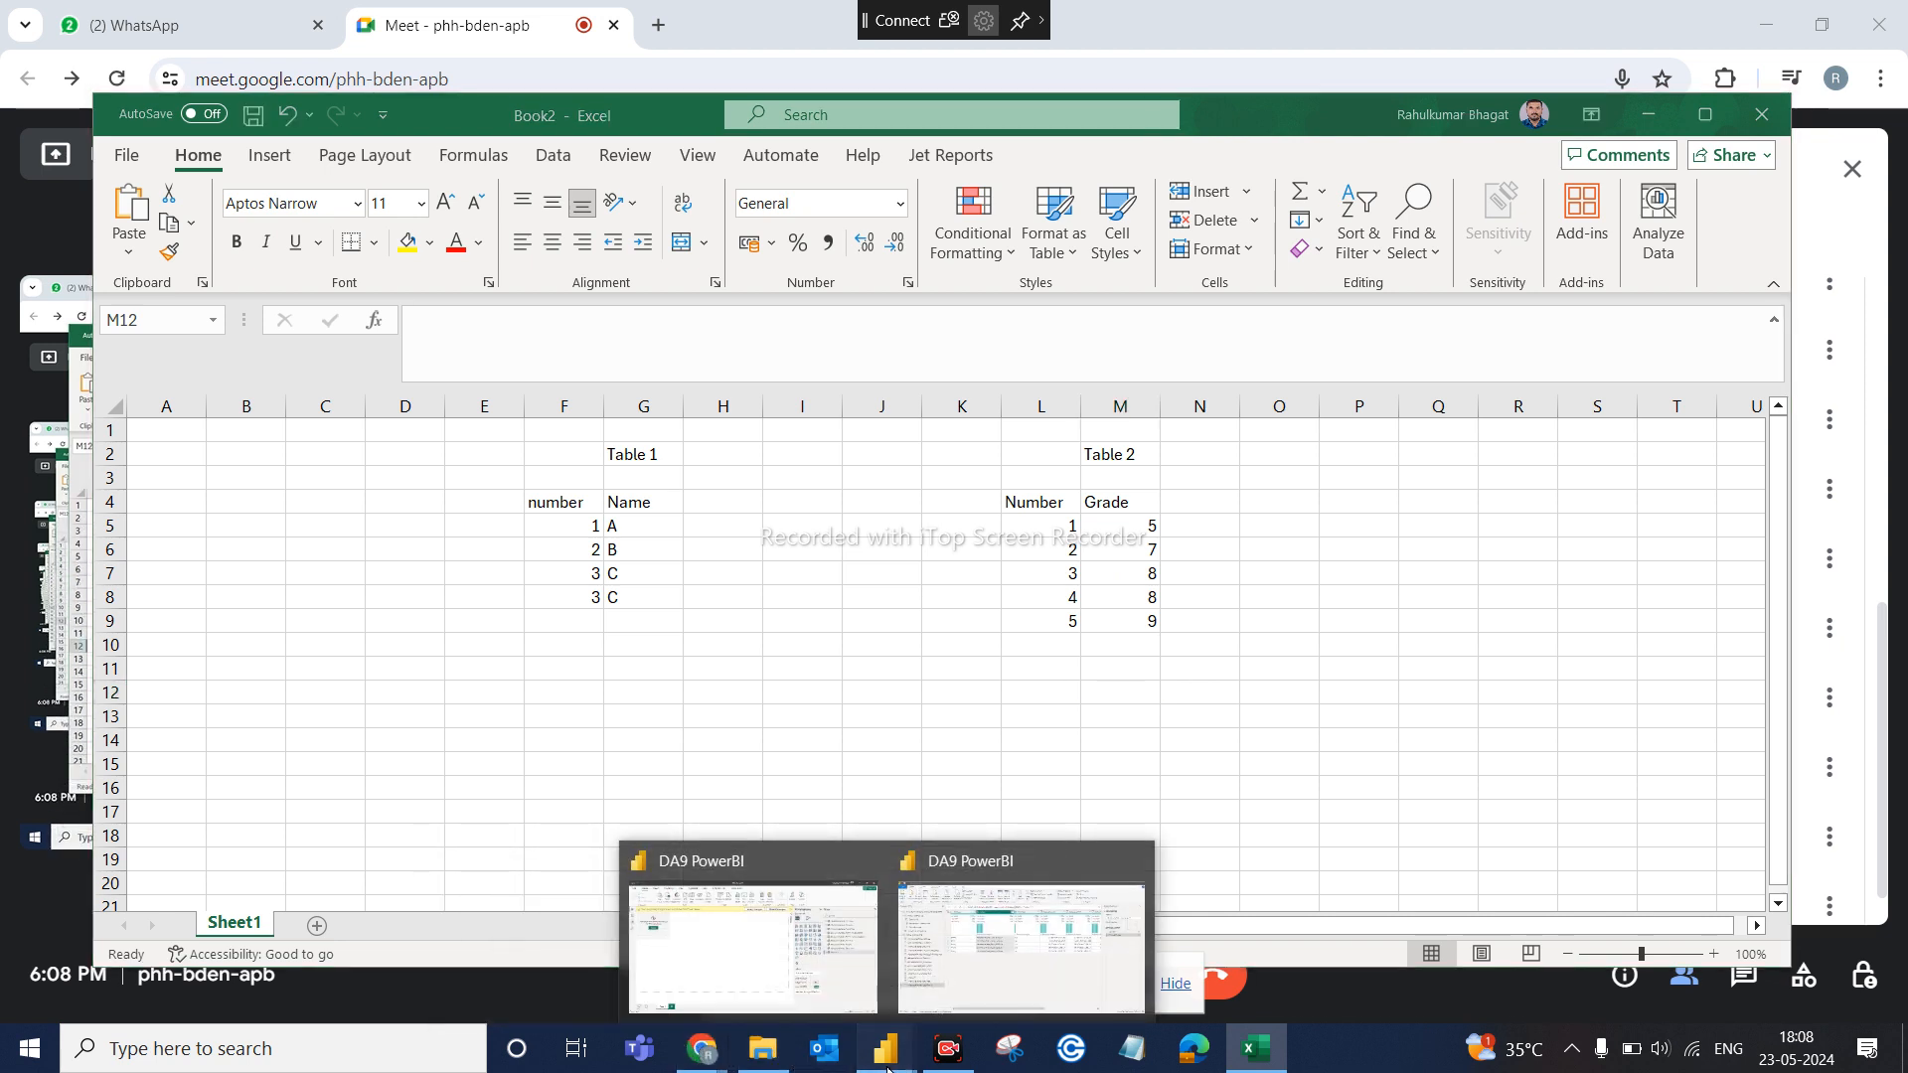
{"action": "left_click", "coordinate": [796, 970]}
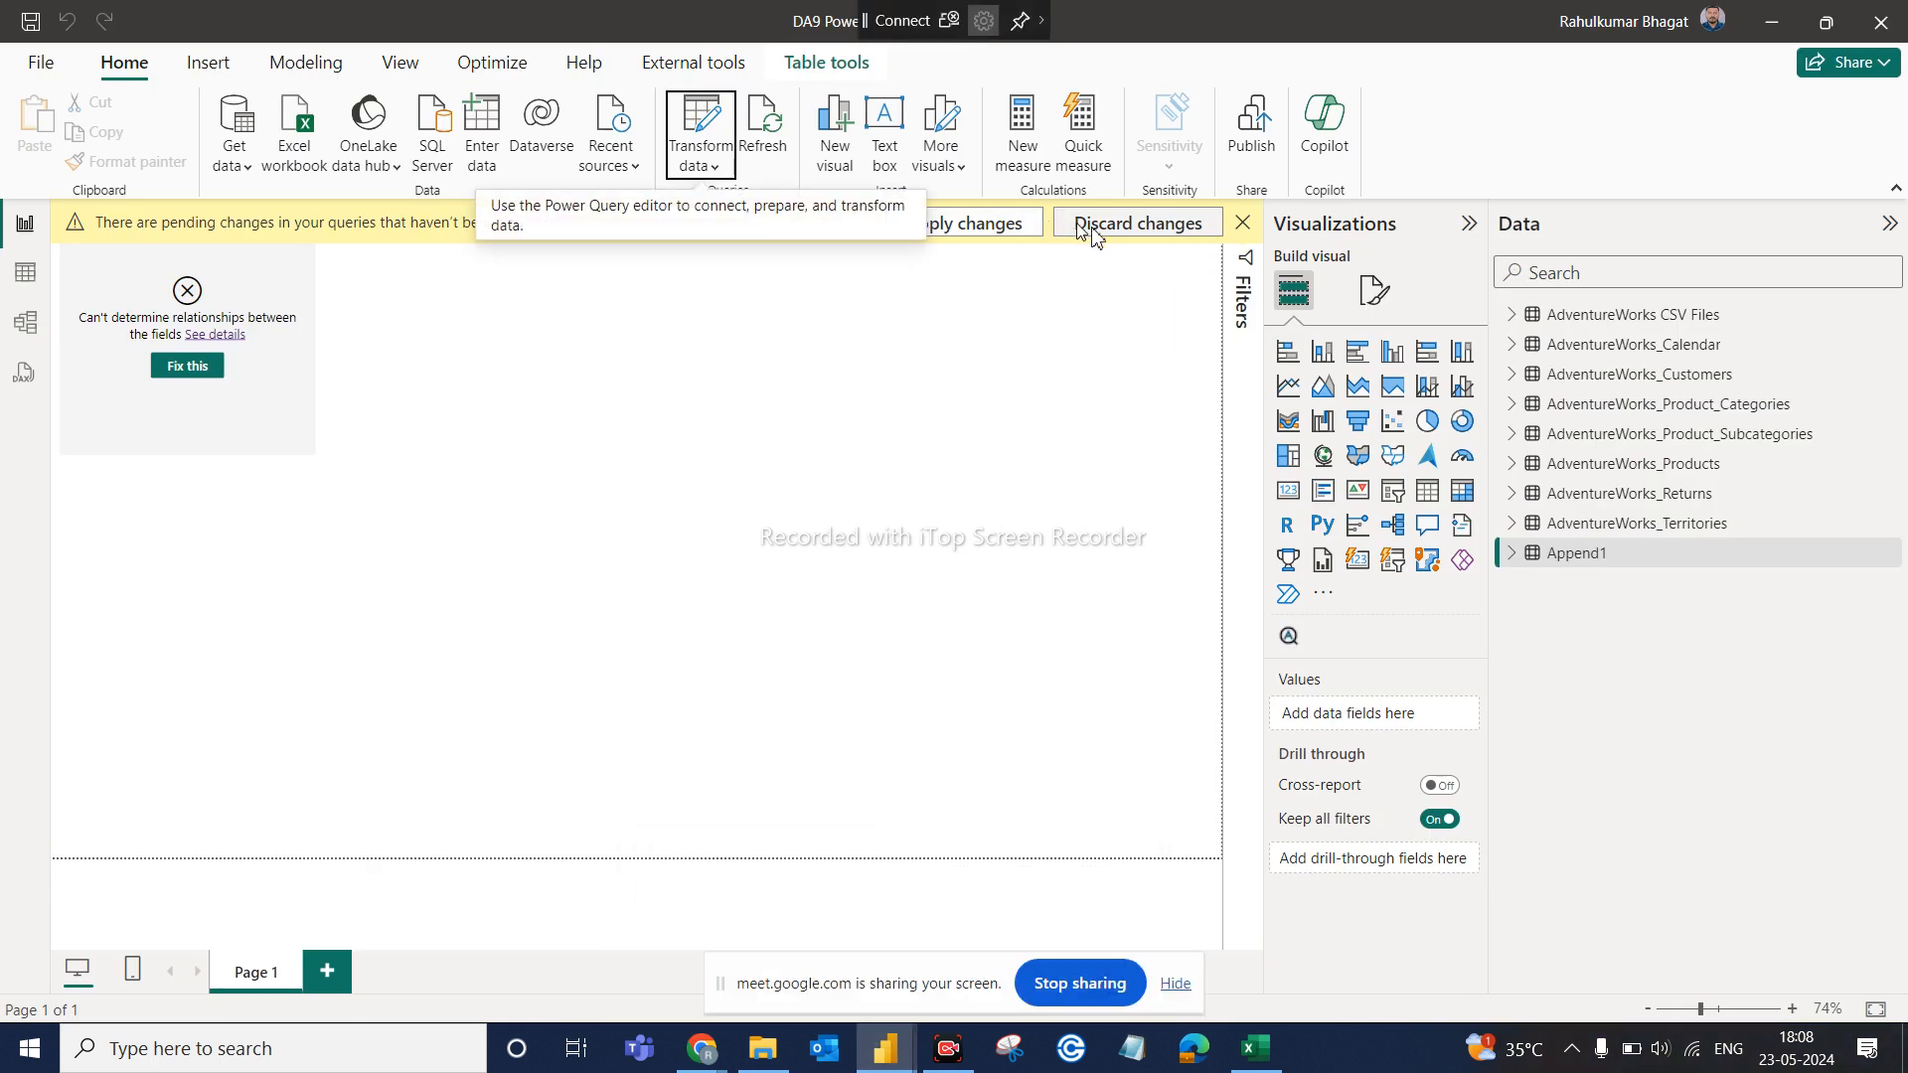
{"action": "left_click", "coordinate": [1006, 230]}
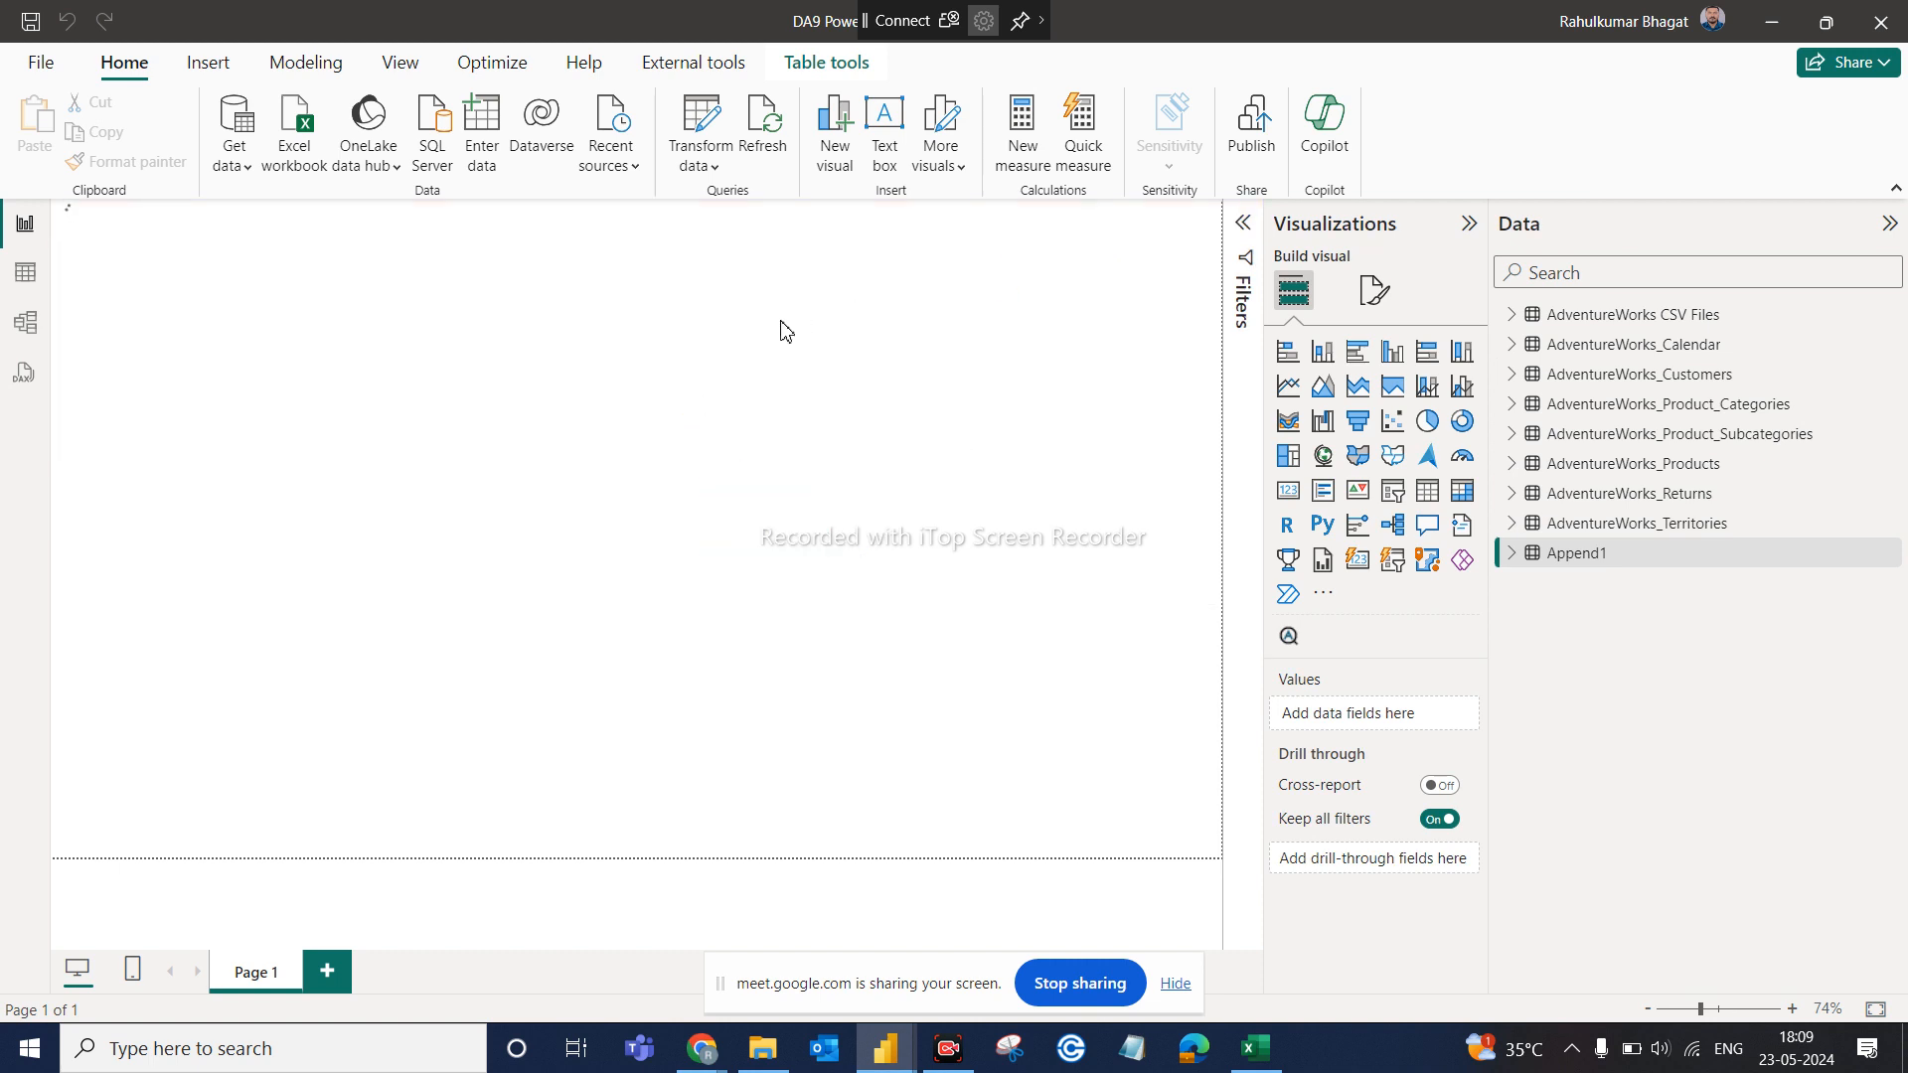
Start a manually entered table with two columns, and copy Table 1's range F4:G8 from the Book2 Excel workbook
{"action": "left_click", "coordinate": [482, 129]}
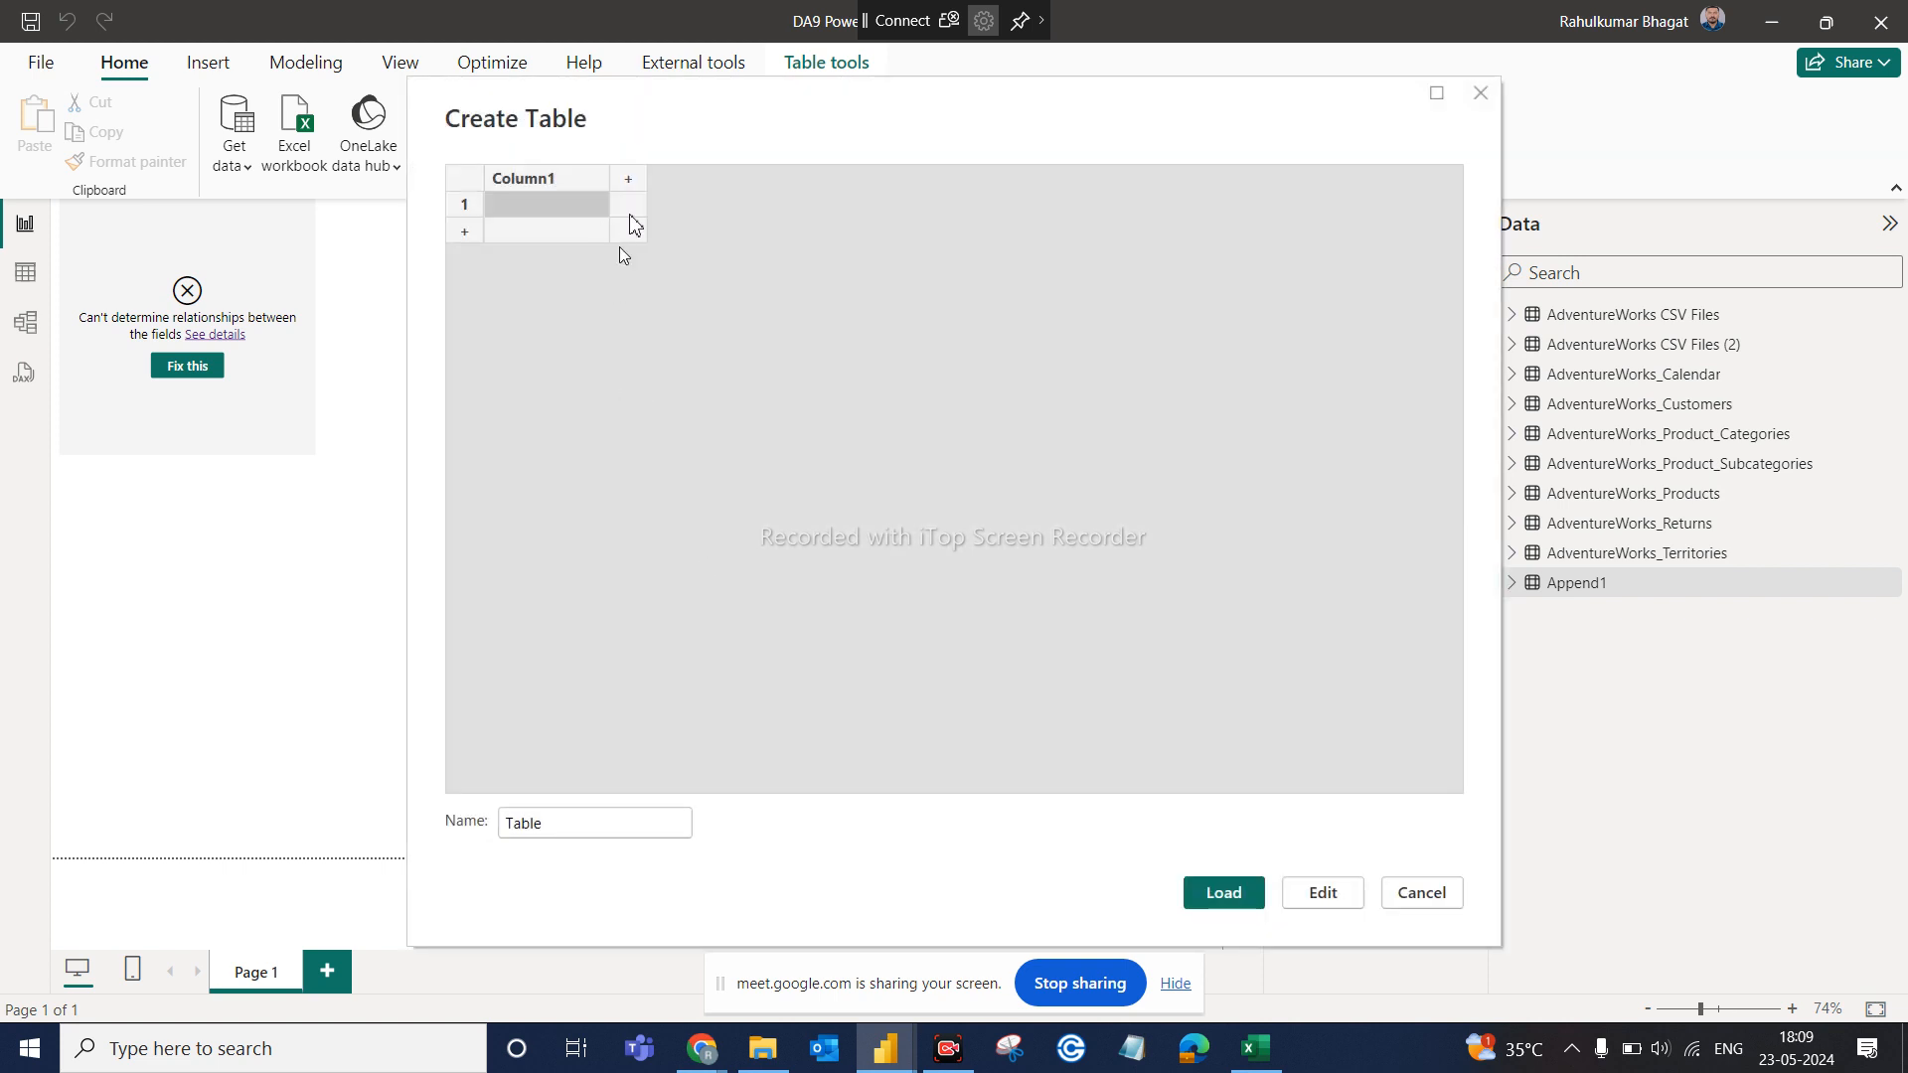
{"action": "left_click", "coordinate": [625, 182]}
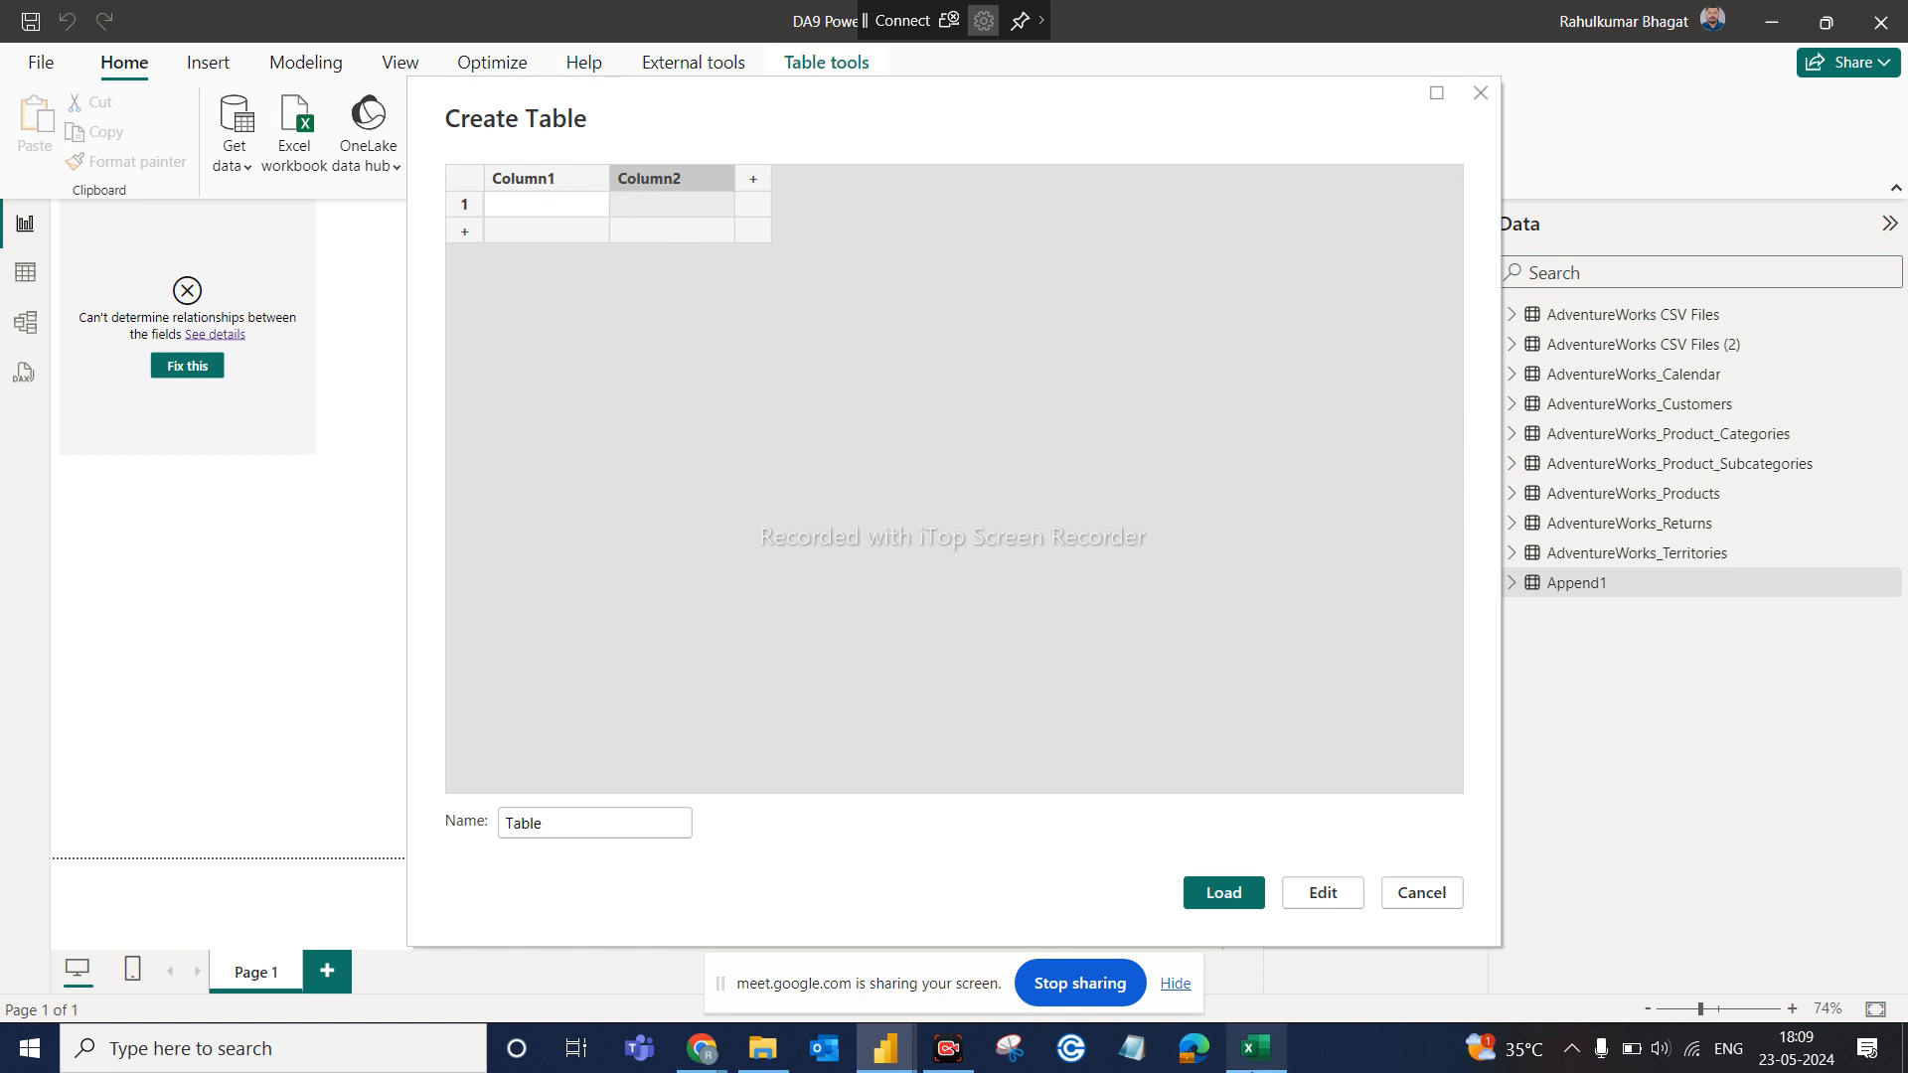
{"action": "left_click", "coordinate": [1254, 1049]}
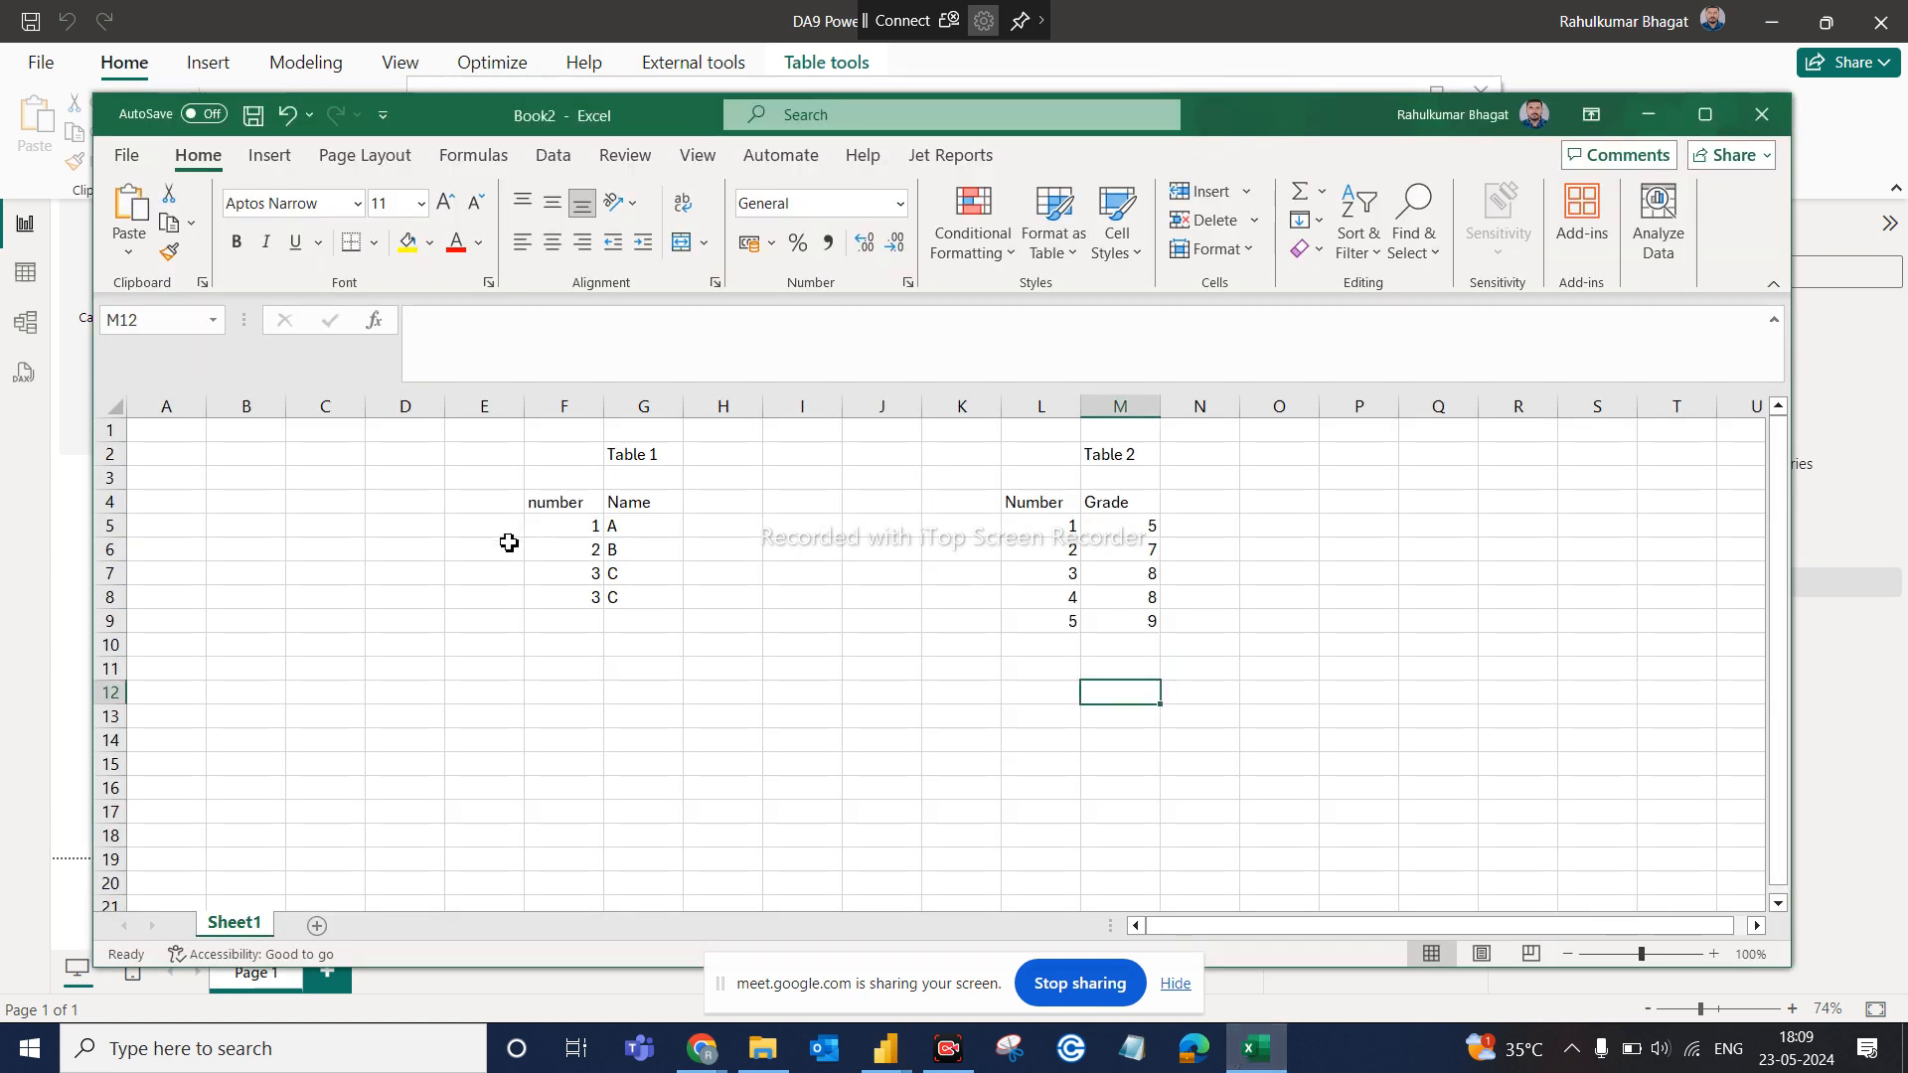
{"action": "left_click_drag", "start_coordinate": [558, 499], "coordinate": [645, 592]}
{"action": "key", "text": "ctrl+c"}
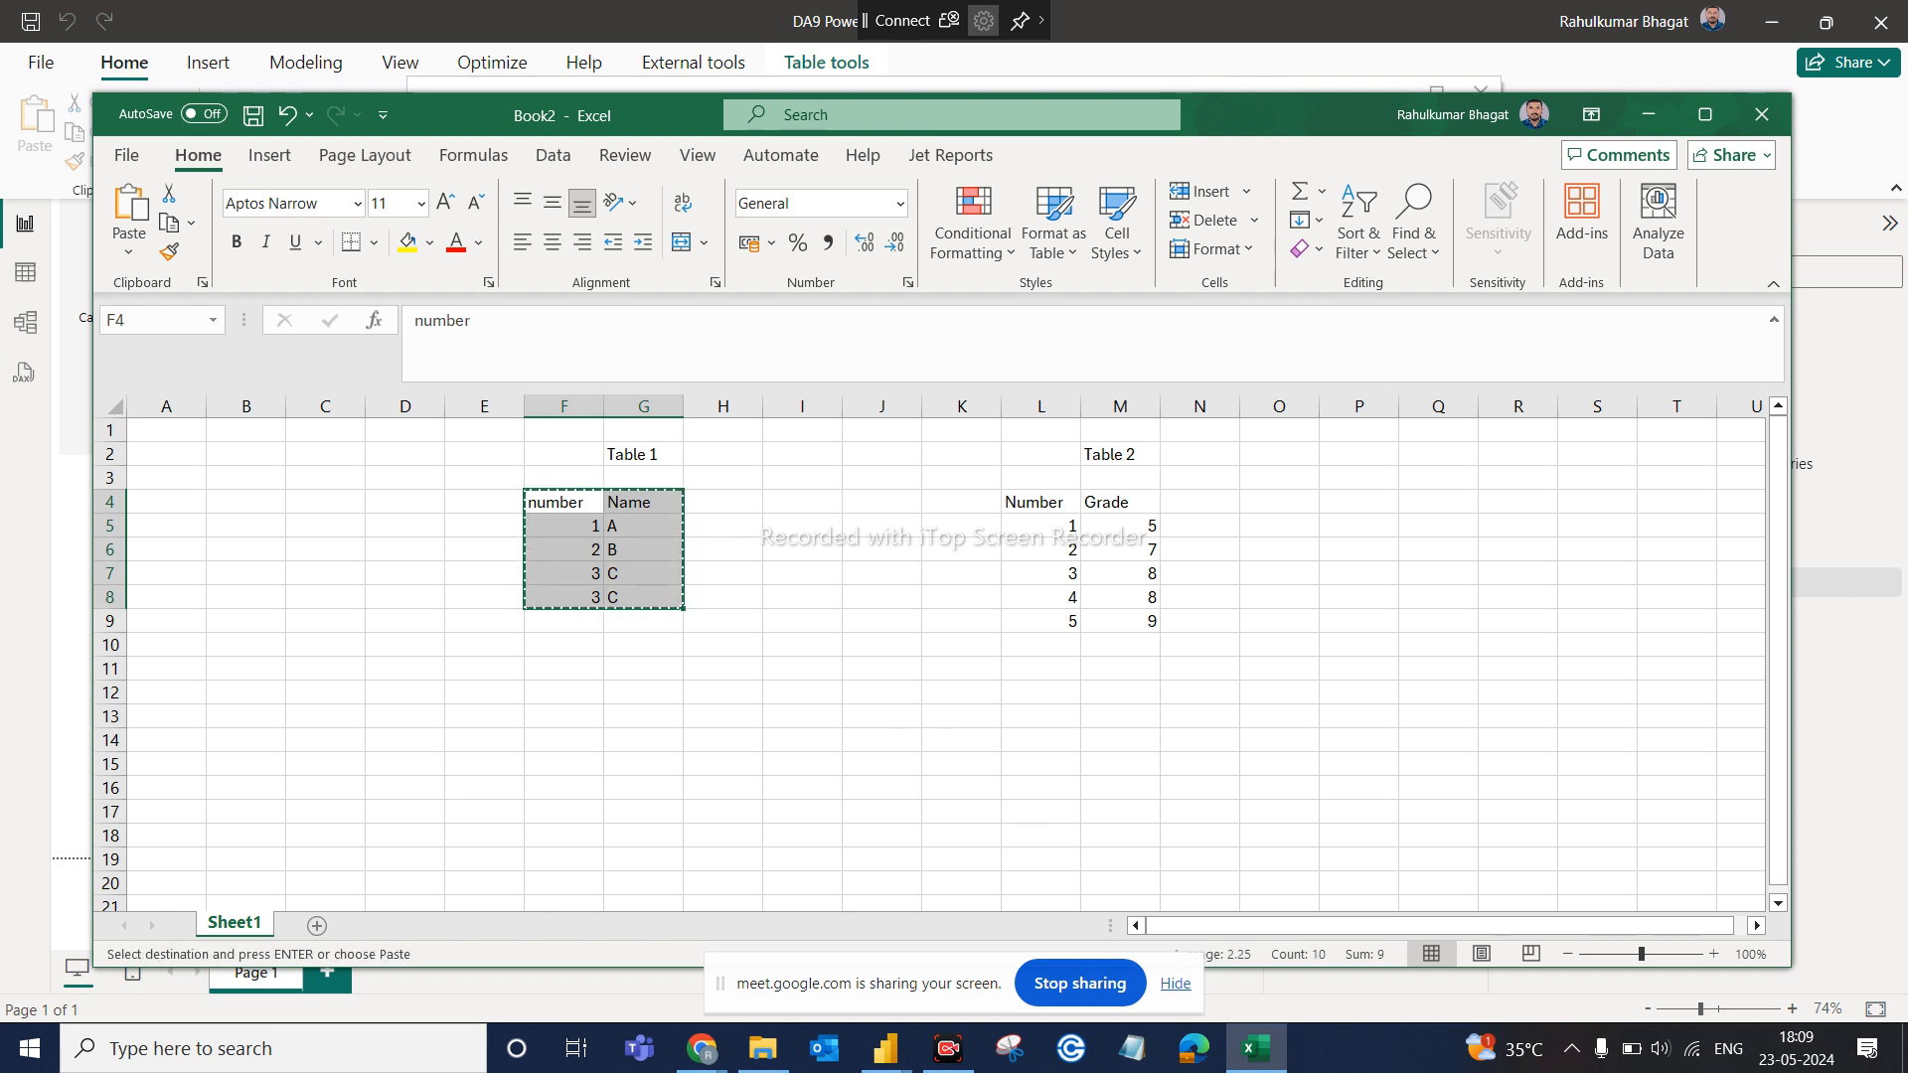
Switch back to Power BI Desktop and paste the copied range into the new table, starting at the first cell
{"action": "mouse_move", "coordinate": [886, 1049]}
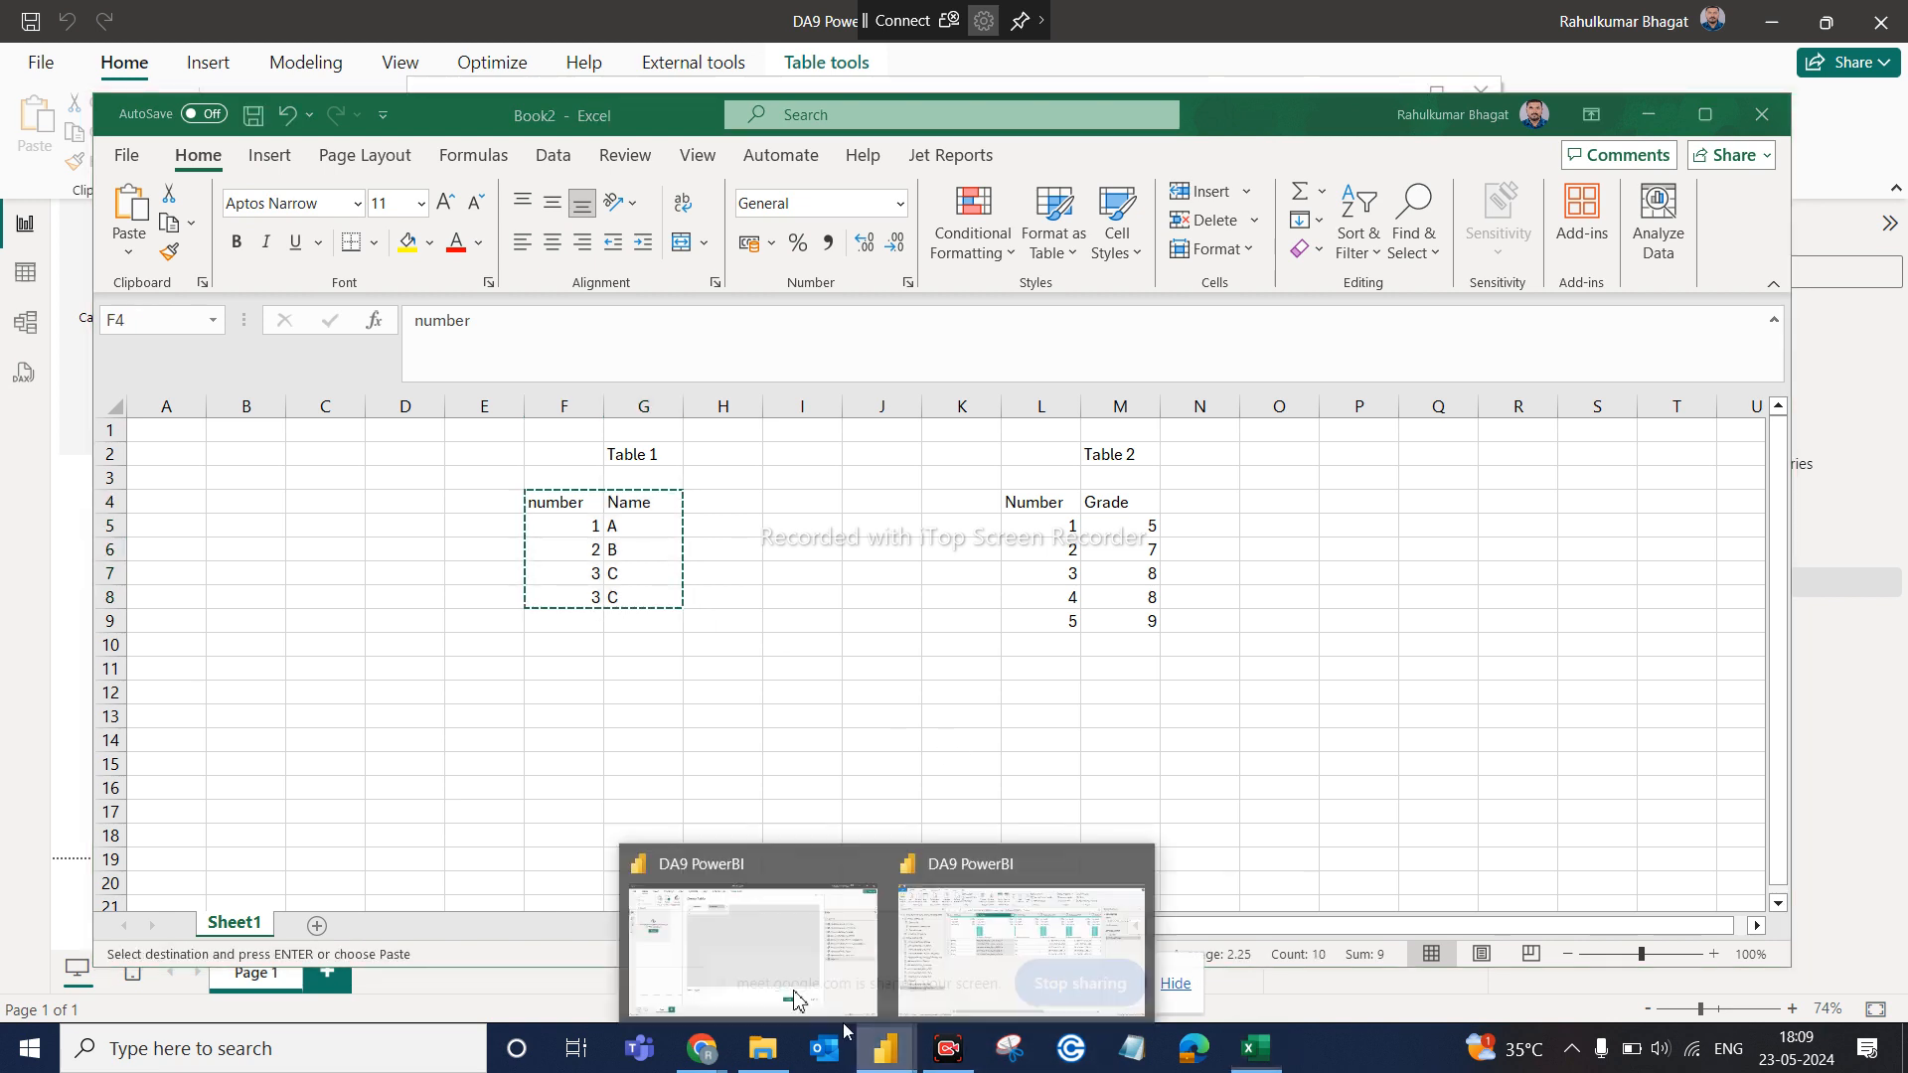
{"action": "left_click", "coordinate": [765, 962]}
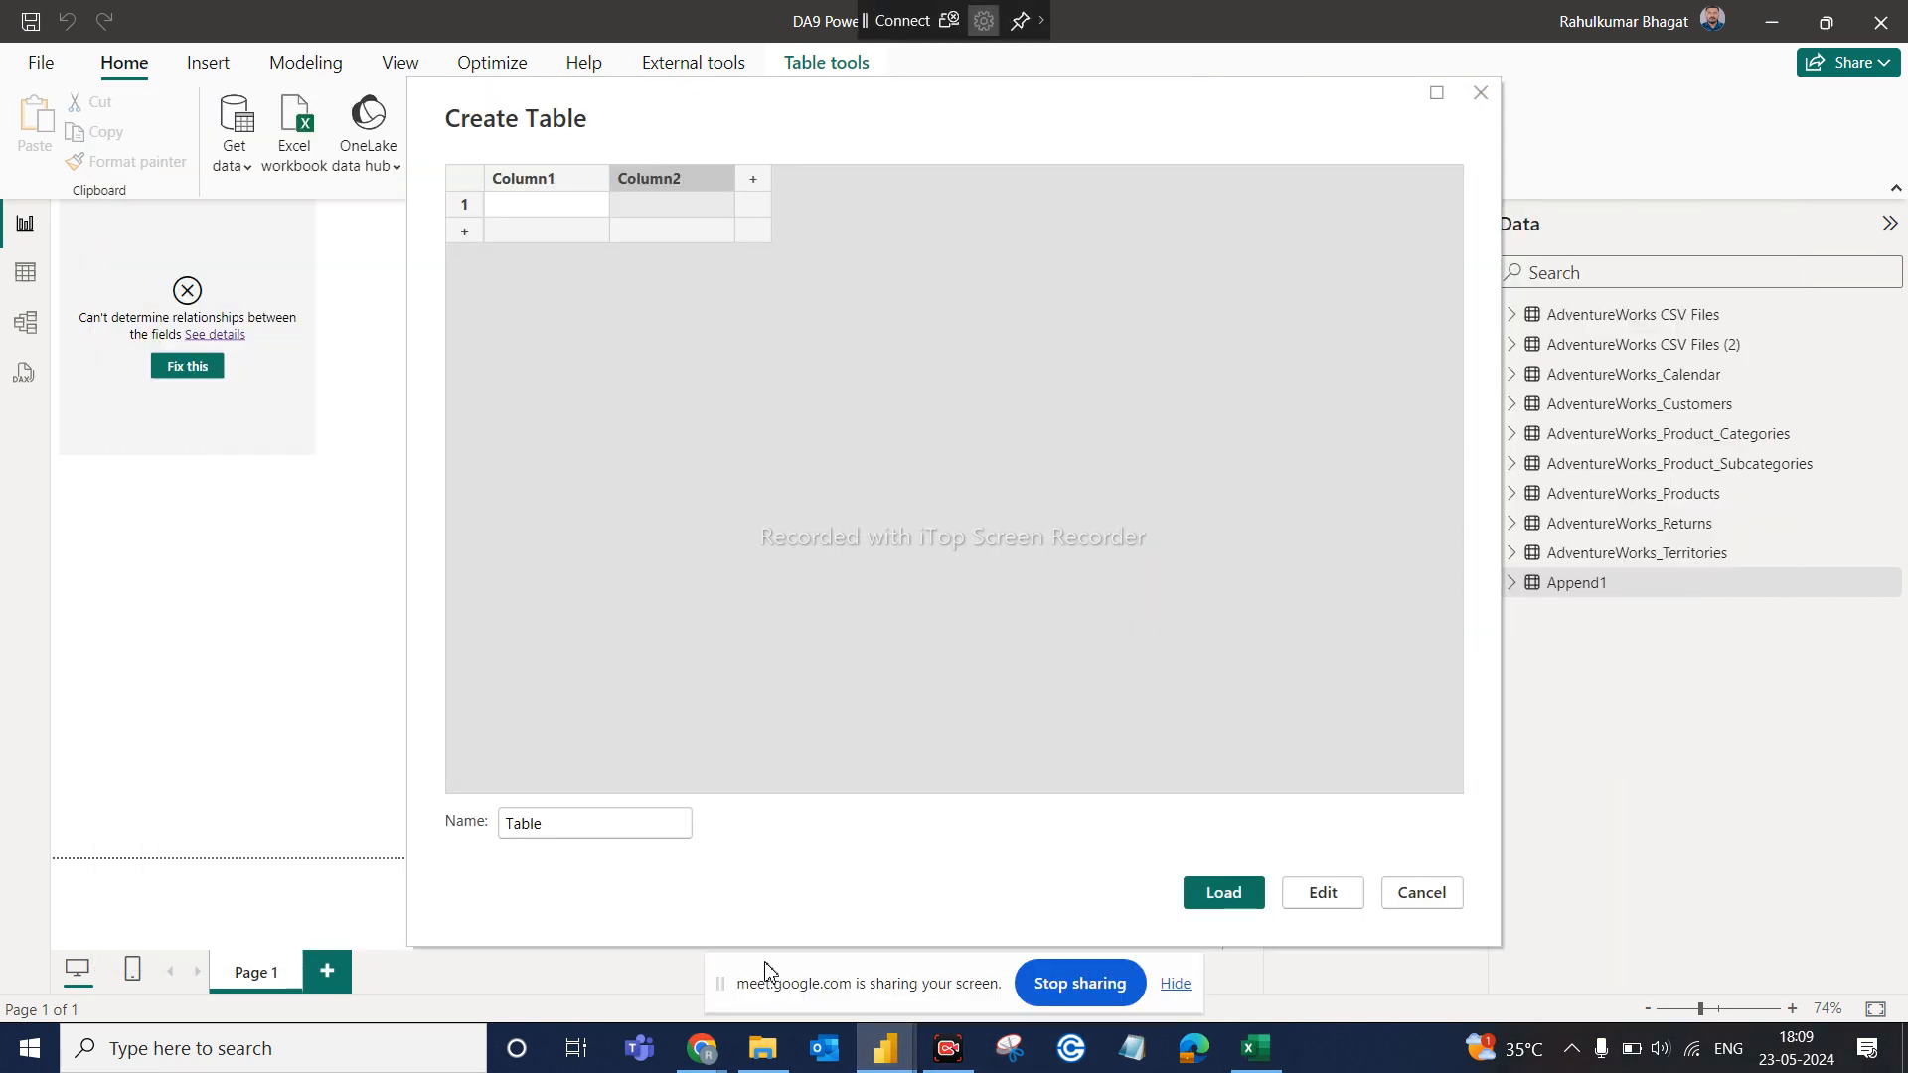
{"action": "left_click", "coordinate": [510, 203]}
{"action": "key", "text": "ctrl+v"}
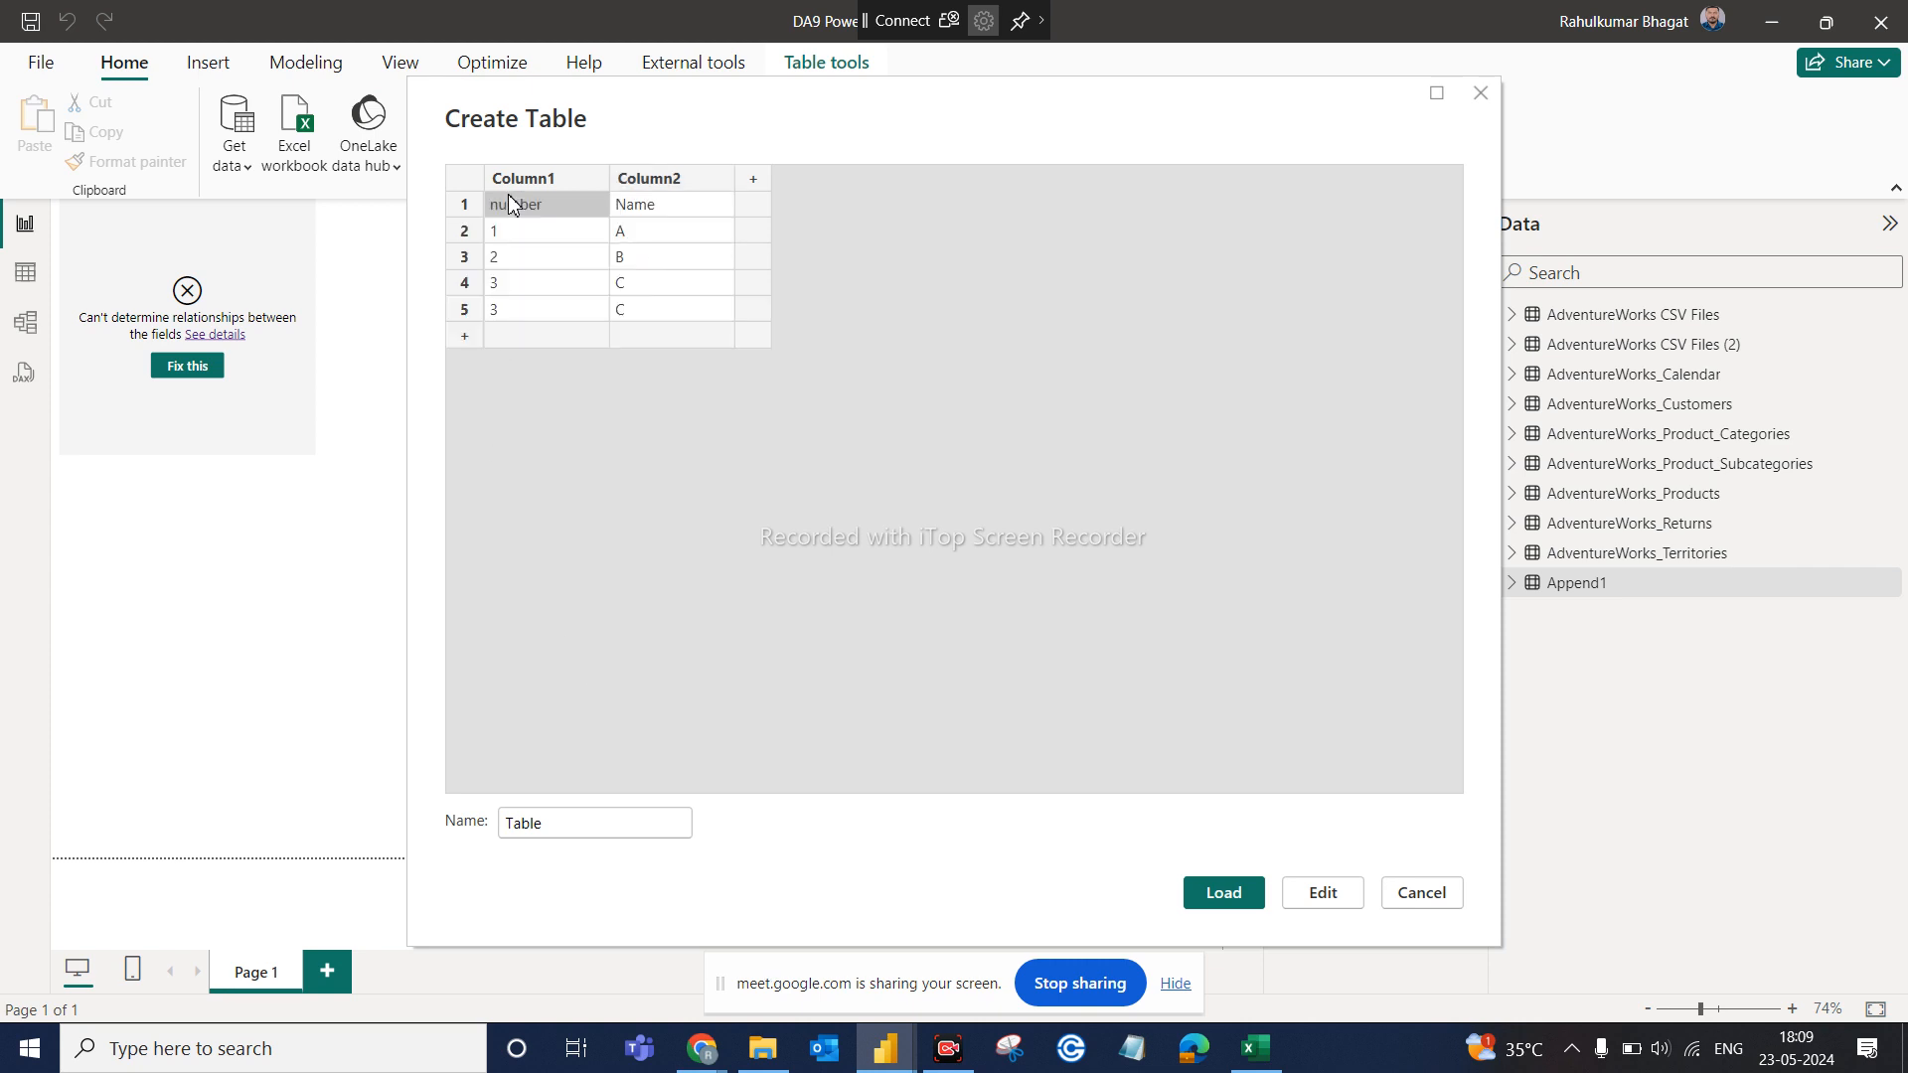
Move the first-row entries number and Name into the headers of Column1 and Column2
{"action": "double_click", "coordinate": [565, 204]}
{"action": "key", "text": "ctrl+x"}
{"action": "double_click", "coordinate": [558, 181]}
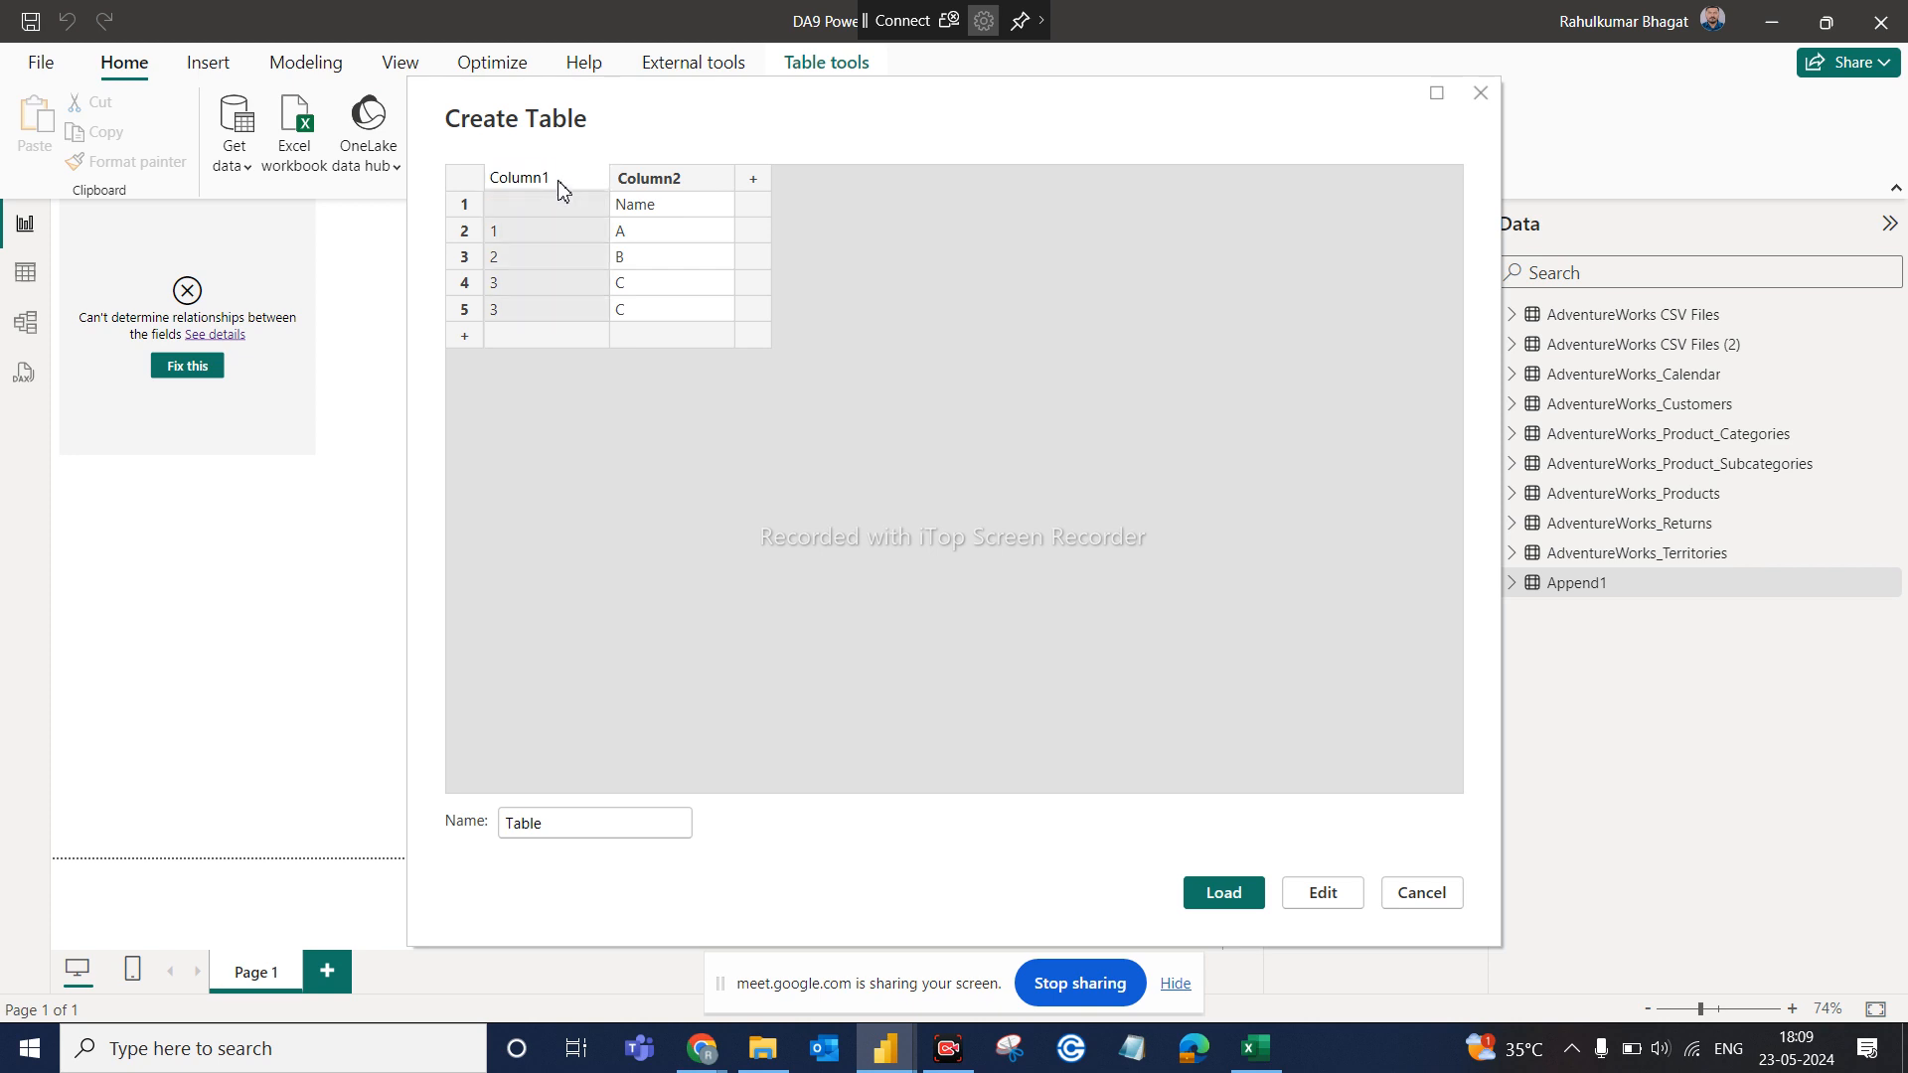
{"action": "key", "text": "ctrl+v"}
{"action": "double_click", "coordinate": [654, 206]}
{"action": "left_click", "coordinate": [654, 206]}
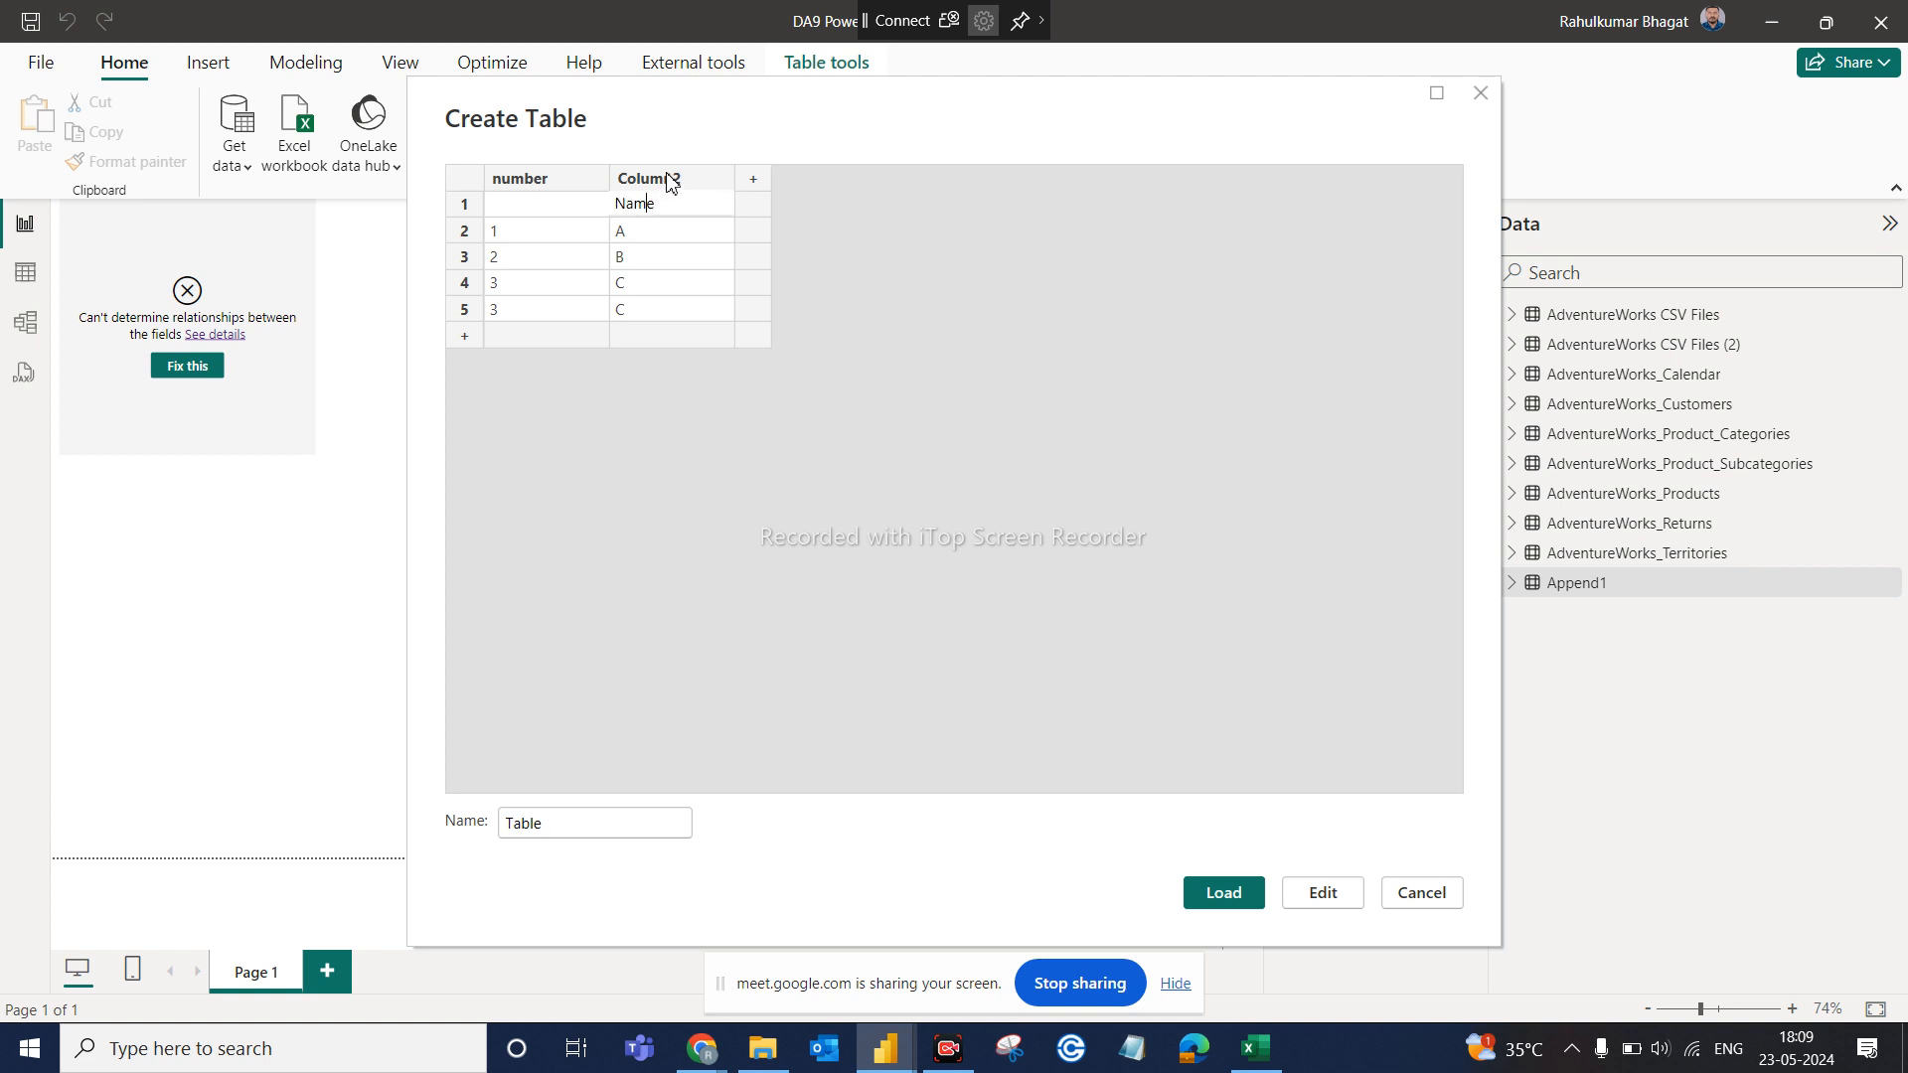
{"action": "double_click", "coordinate": [662, 204]}
{"action": "key", "text": "ctrl+x"}
{"action": "double_click", "coordinate": [683, 175]}
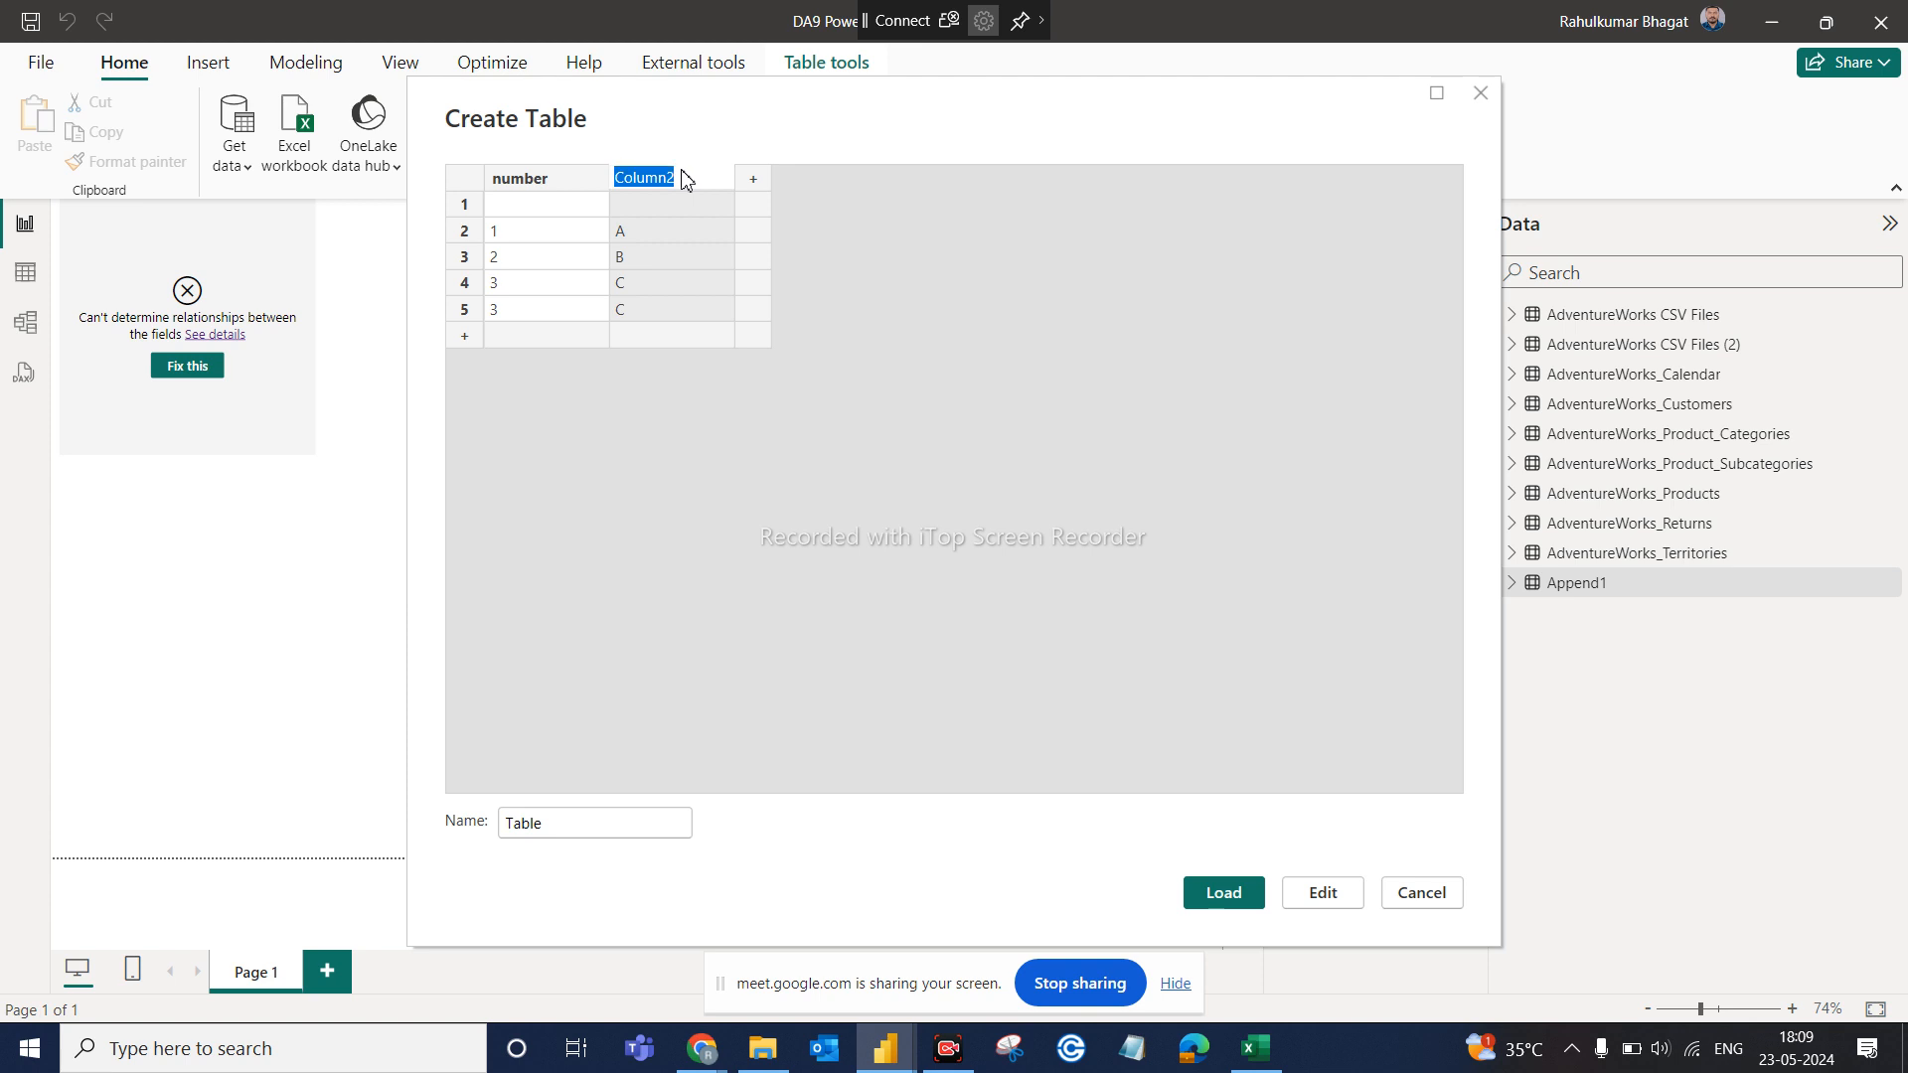
{"action": "key", "text": "ctrl+v"}
{"action": "left_click", "coordinate": [457, 206]}
{"action": "right_click", "coordinate": [457, 205]}
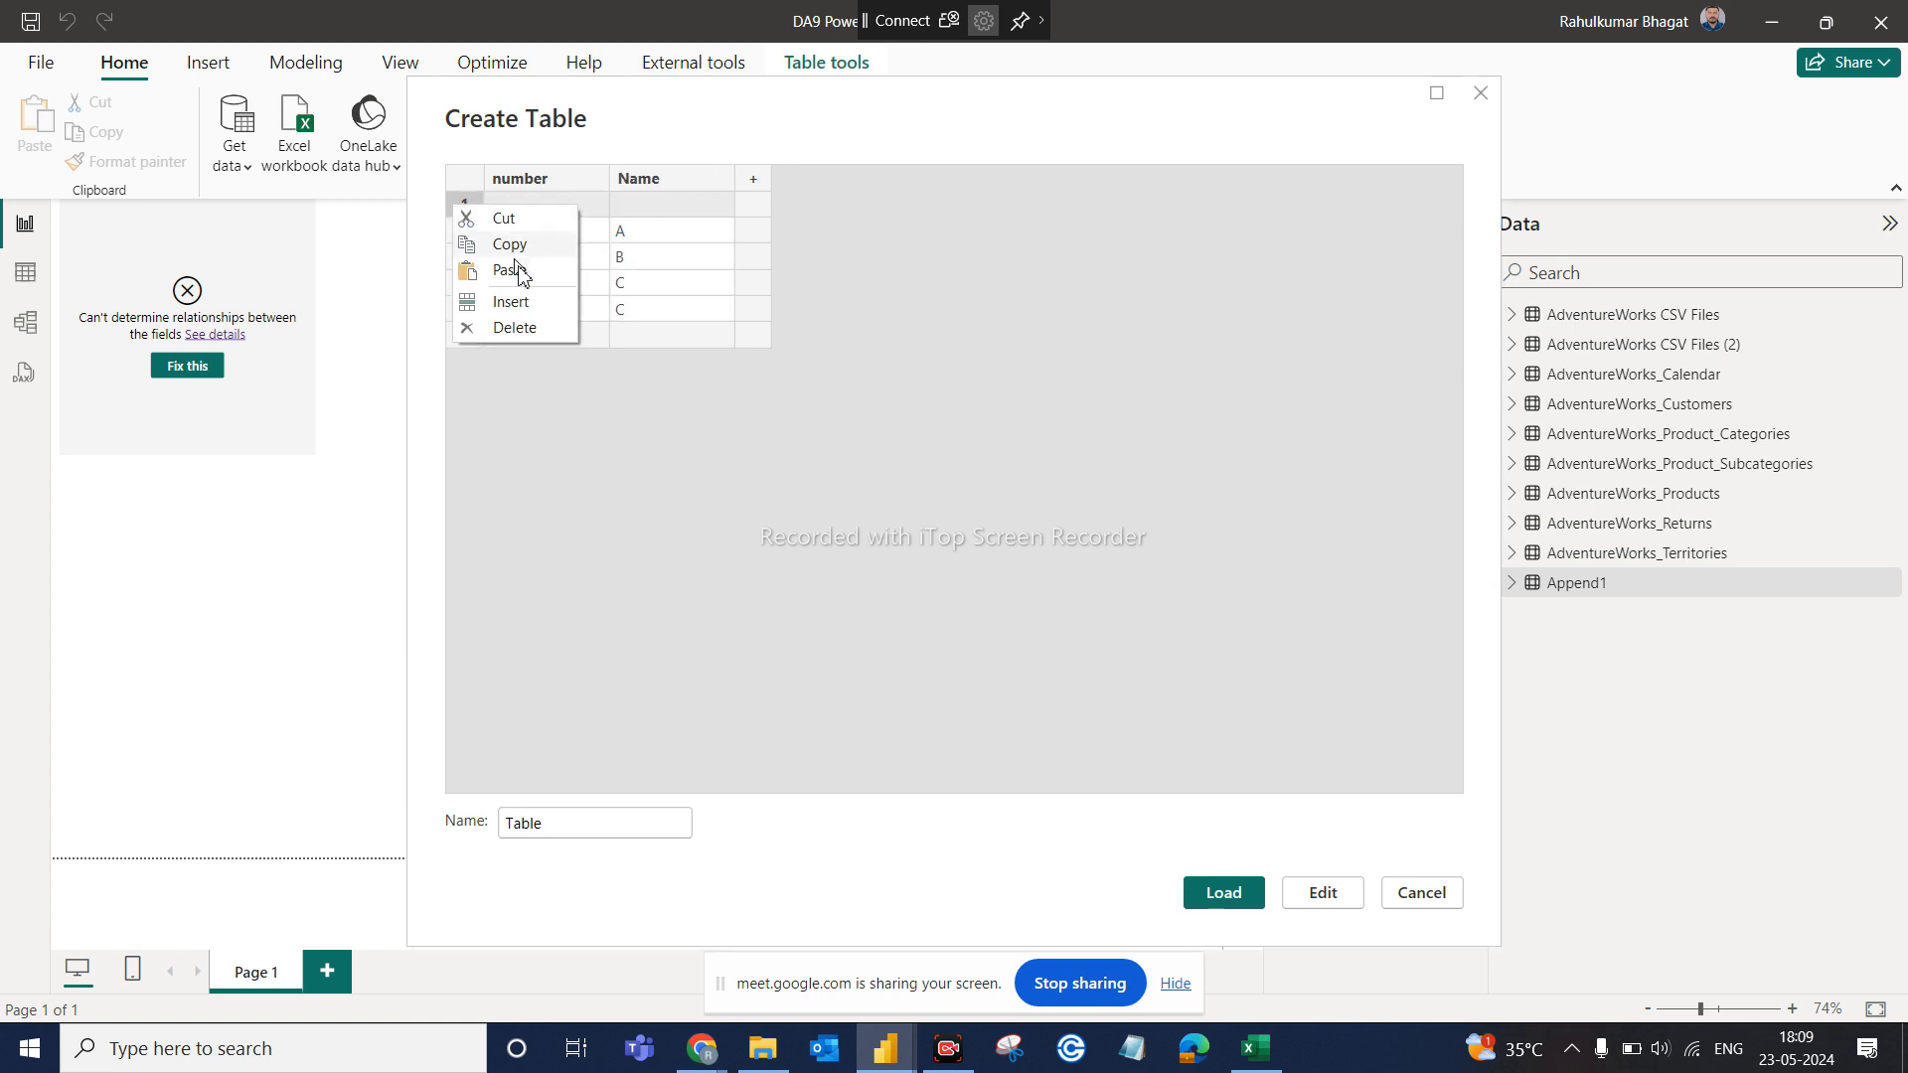
{"action": "left_click", "coordinate": [526, 304]}
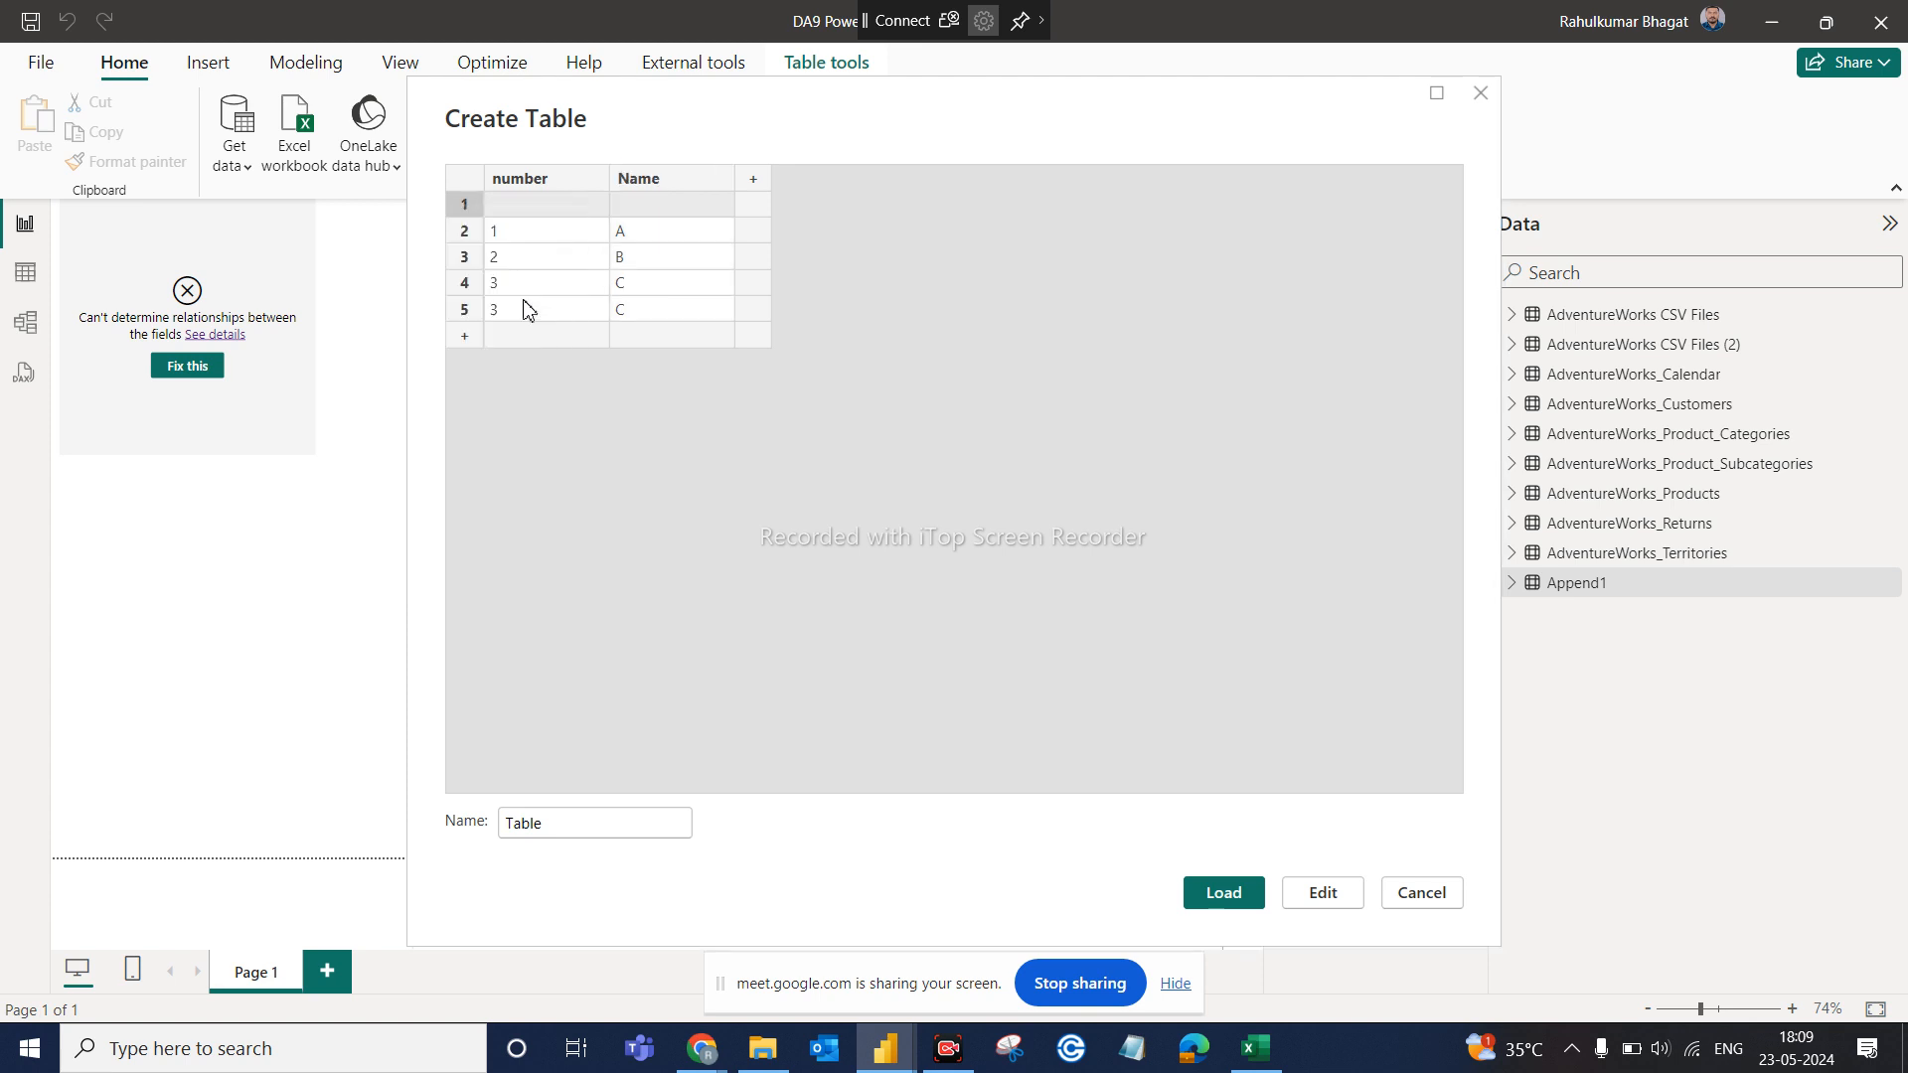
{"action": "right_click", "coordinate": [460, 213]}
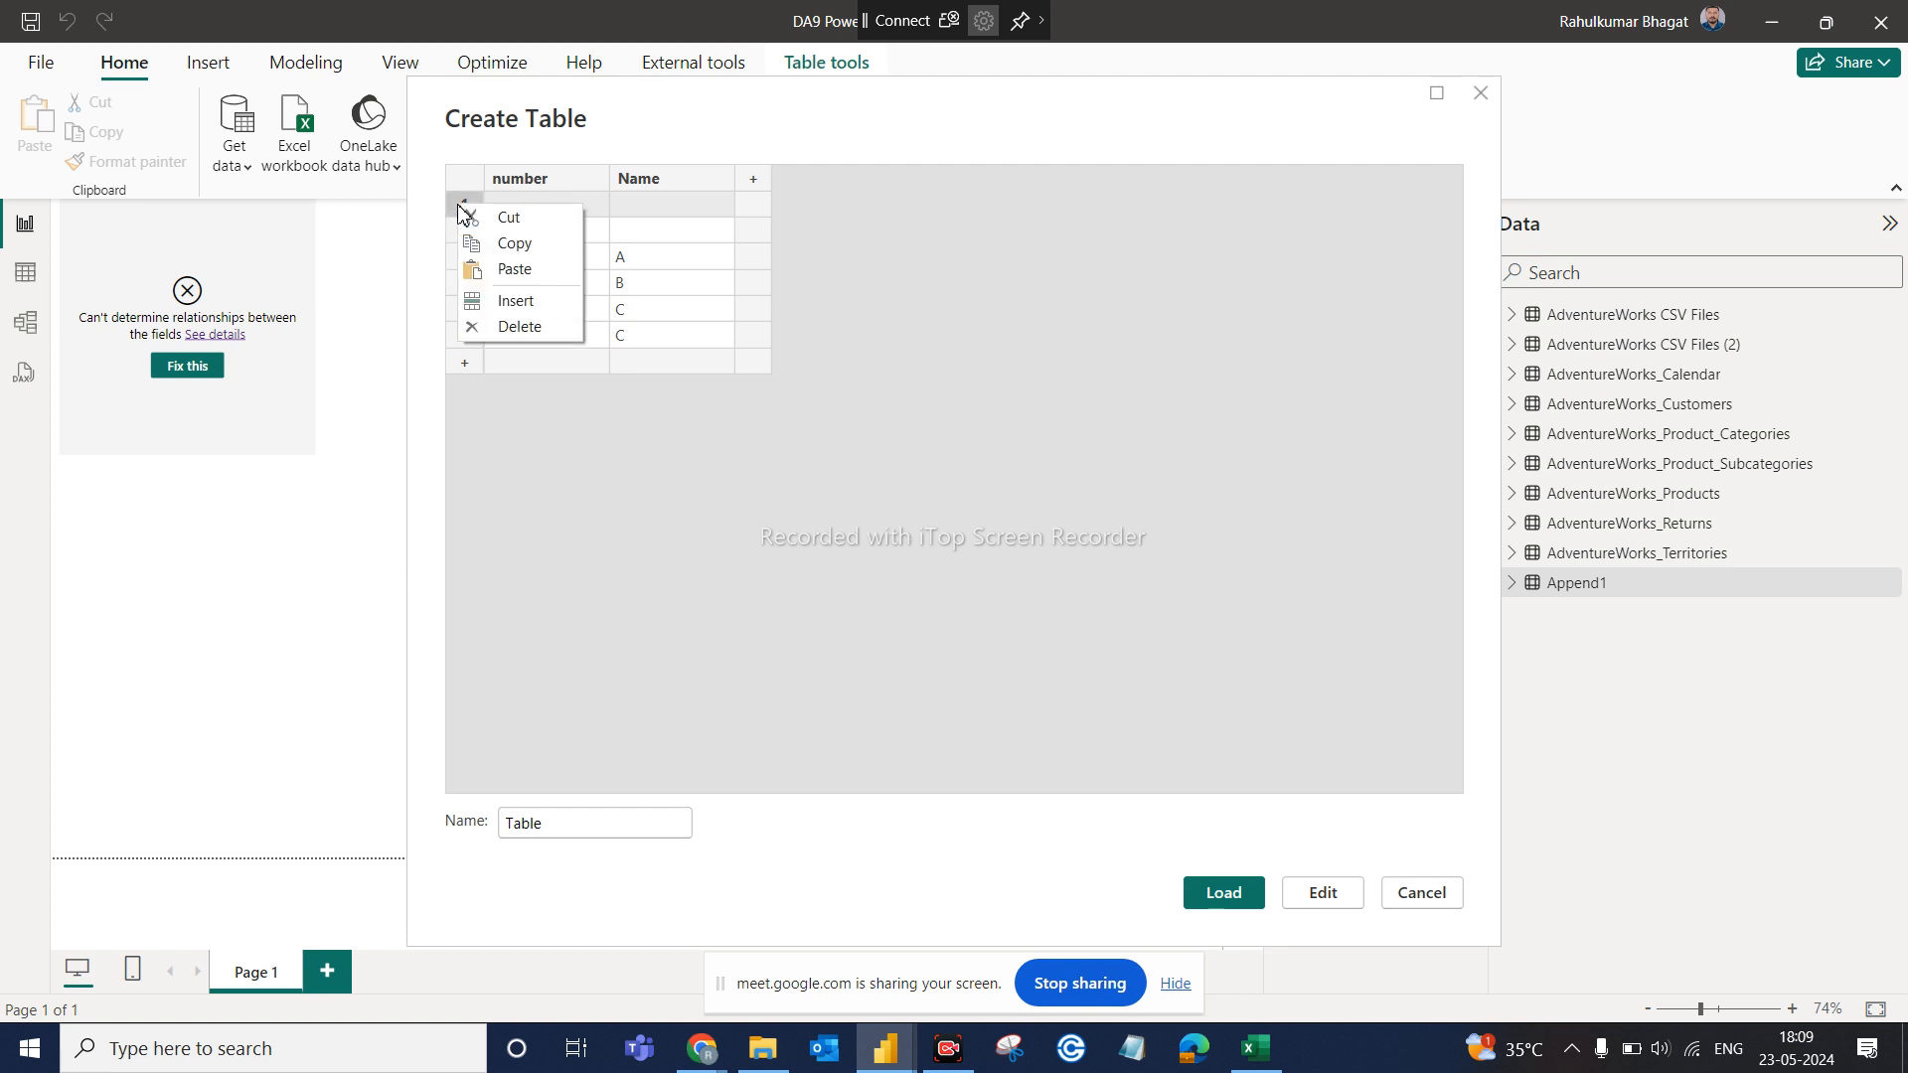
{"action": "left_click", "coordinate": [523, 328]}
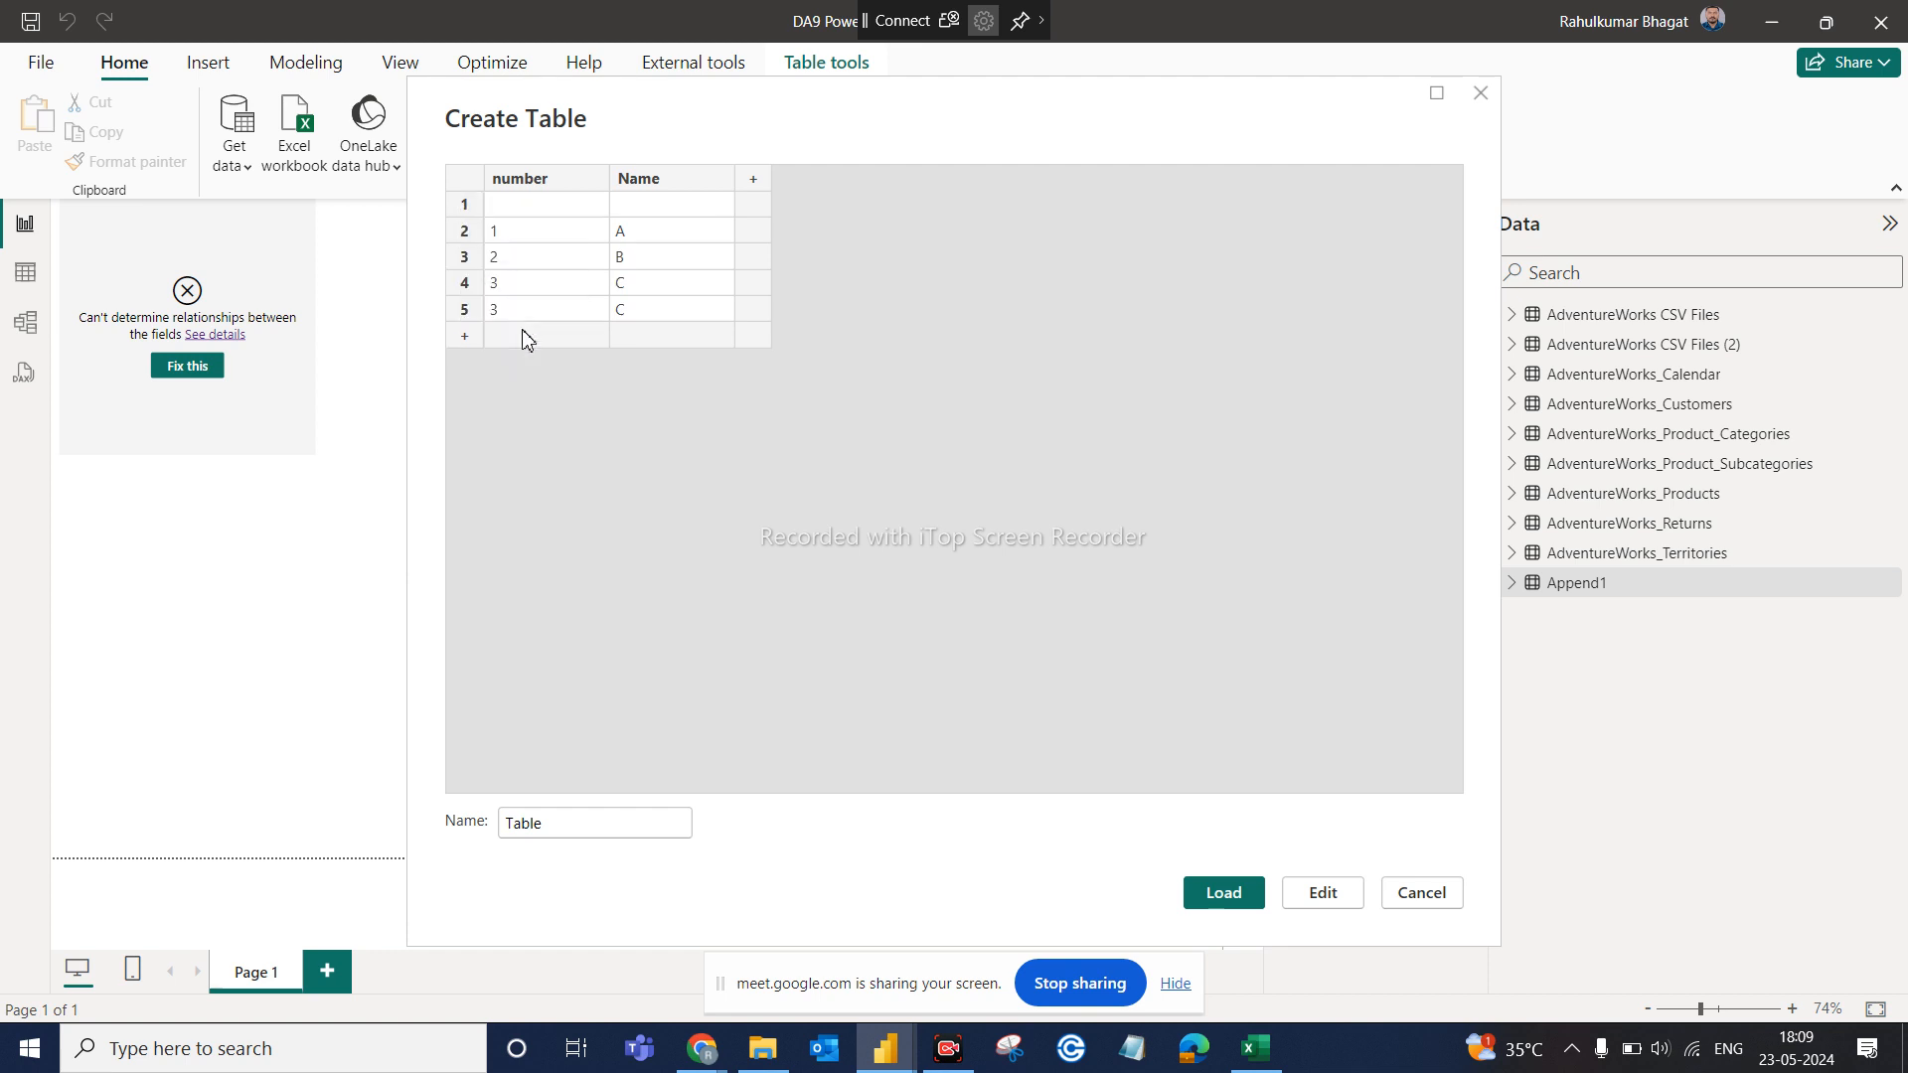
Delete the empty first row and load the table under the name Table1
{"action": "right_click", "coordinate": [464, 212]}
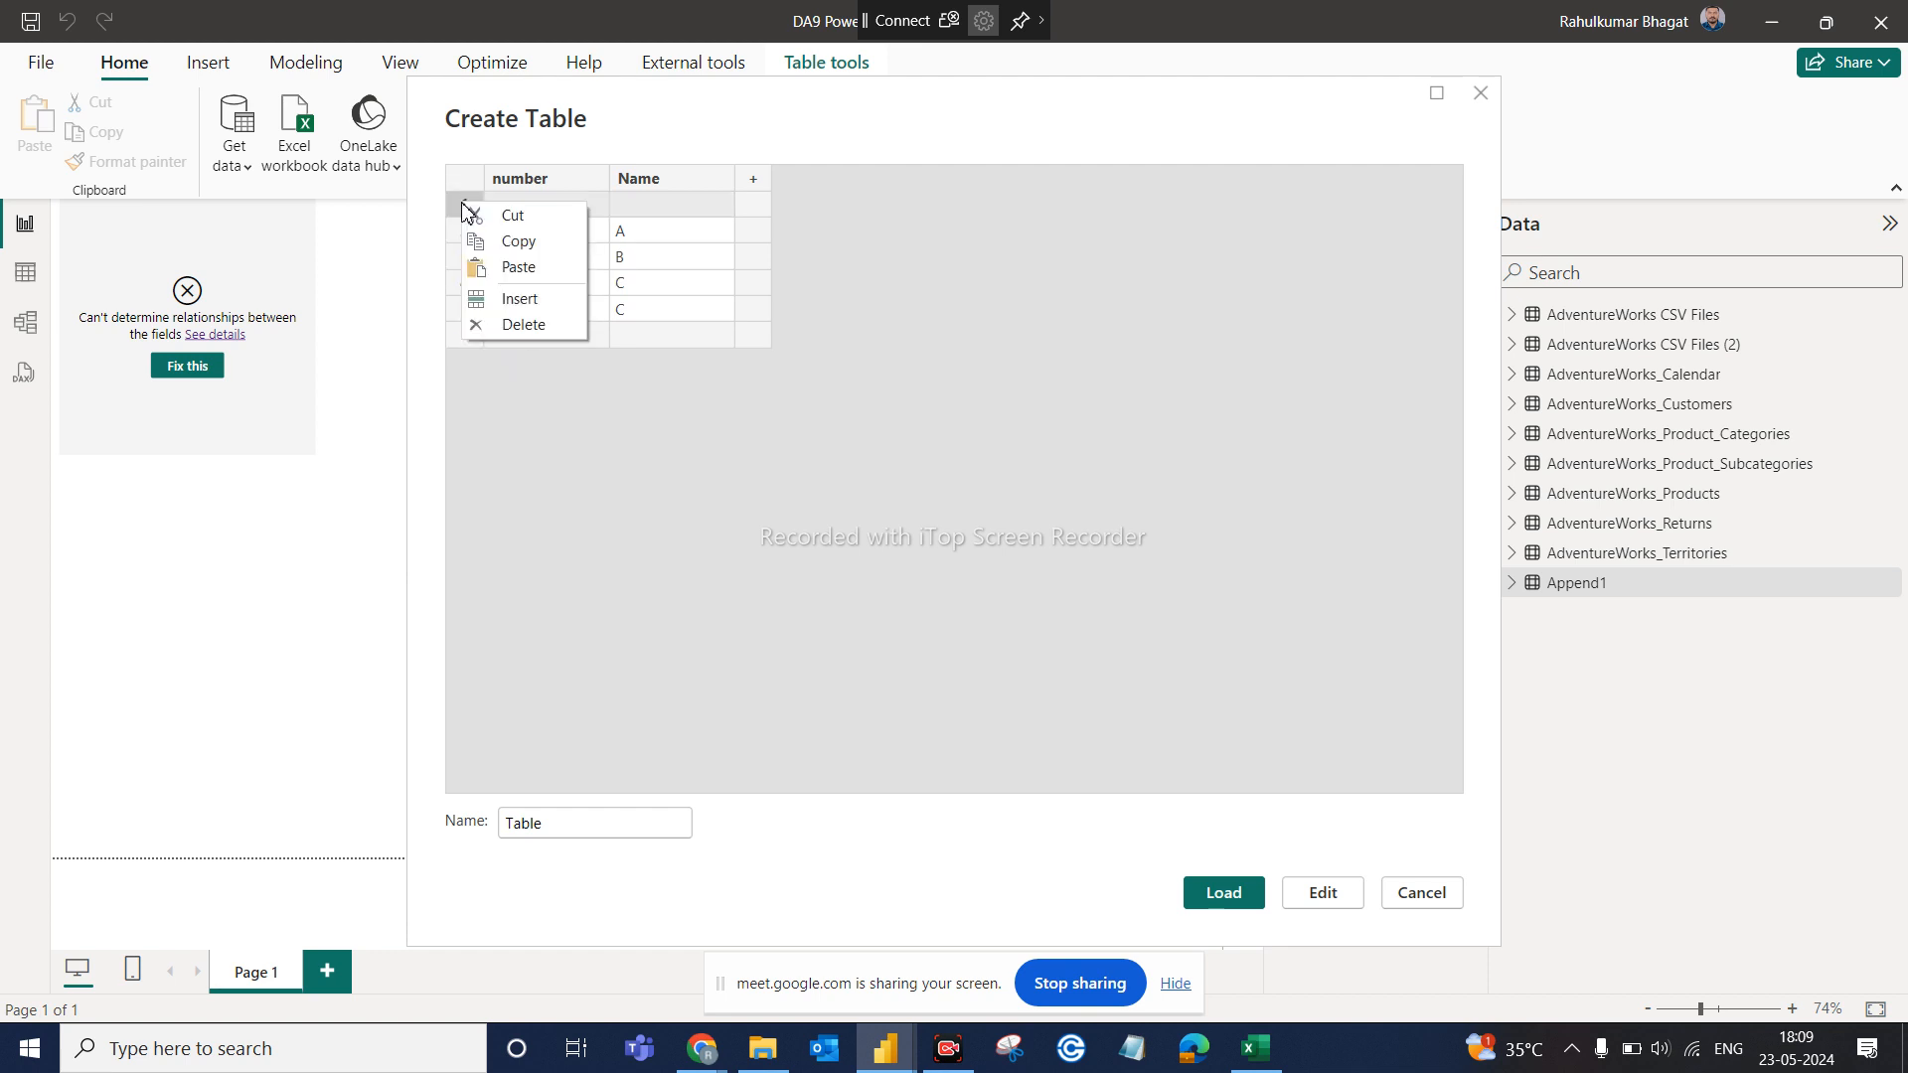
{"action": "left_click", "coordinate": [524, 326]}
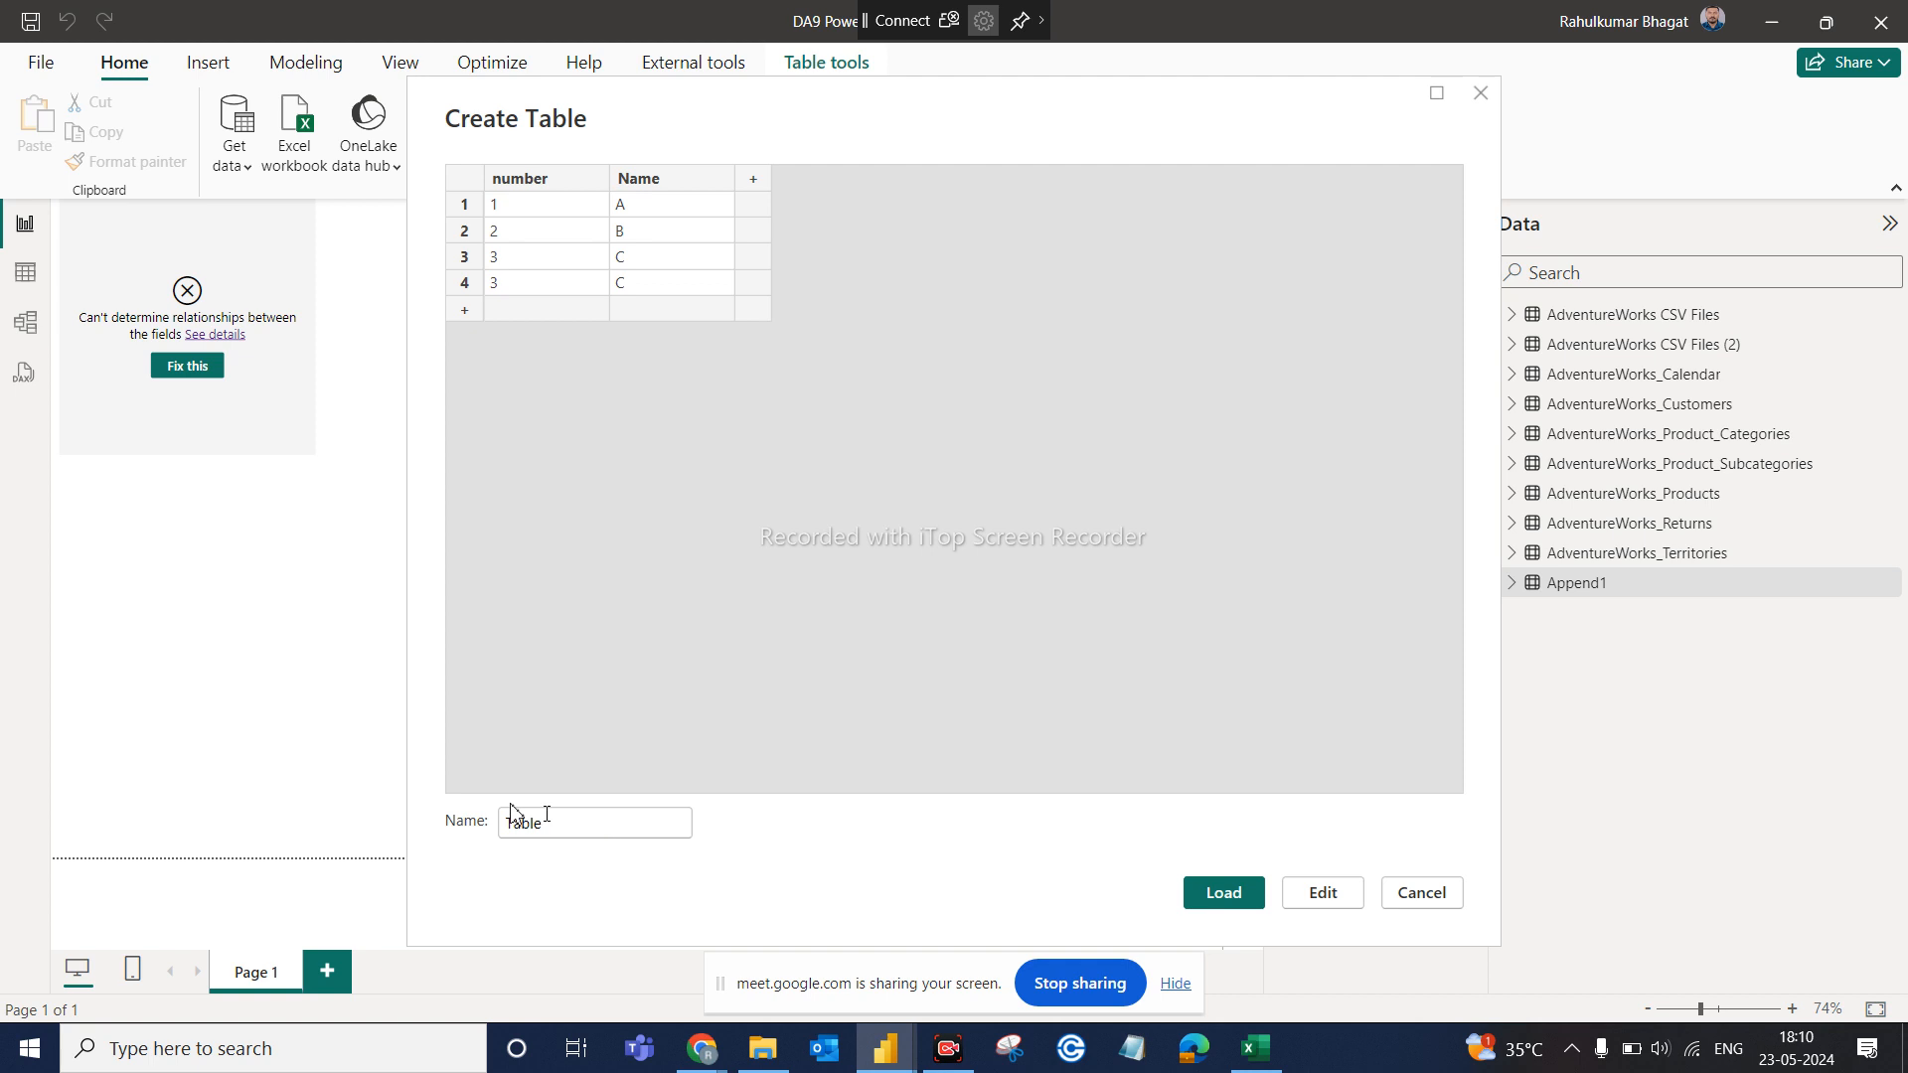
{"action": "left_click", "coordinate": [565, 826]}
{"action": "type", "text": "1"}
{"action": "left_click", "coordinate": [1238, 904]}
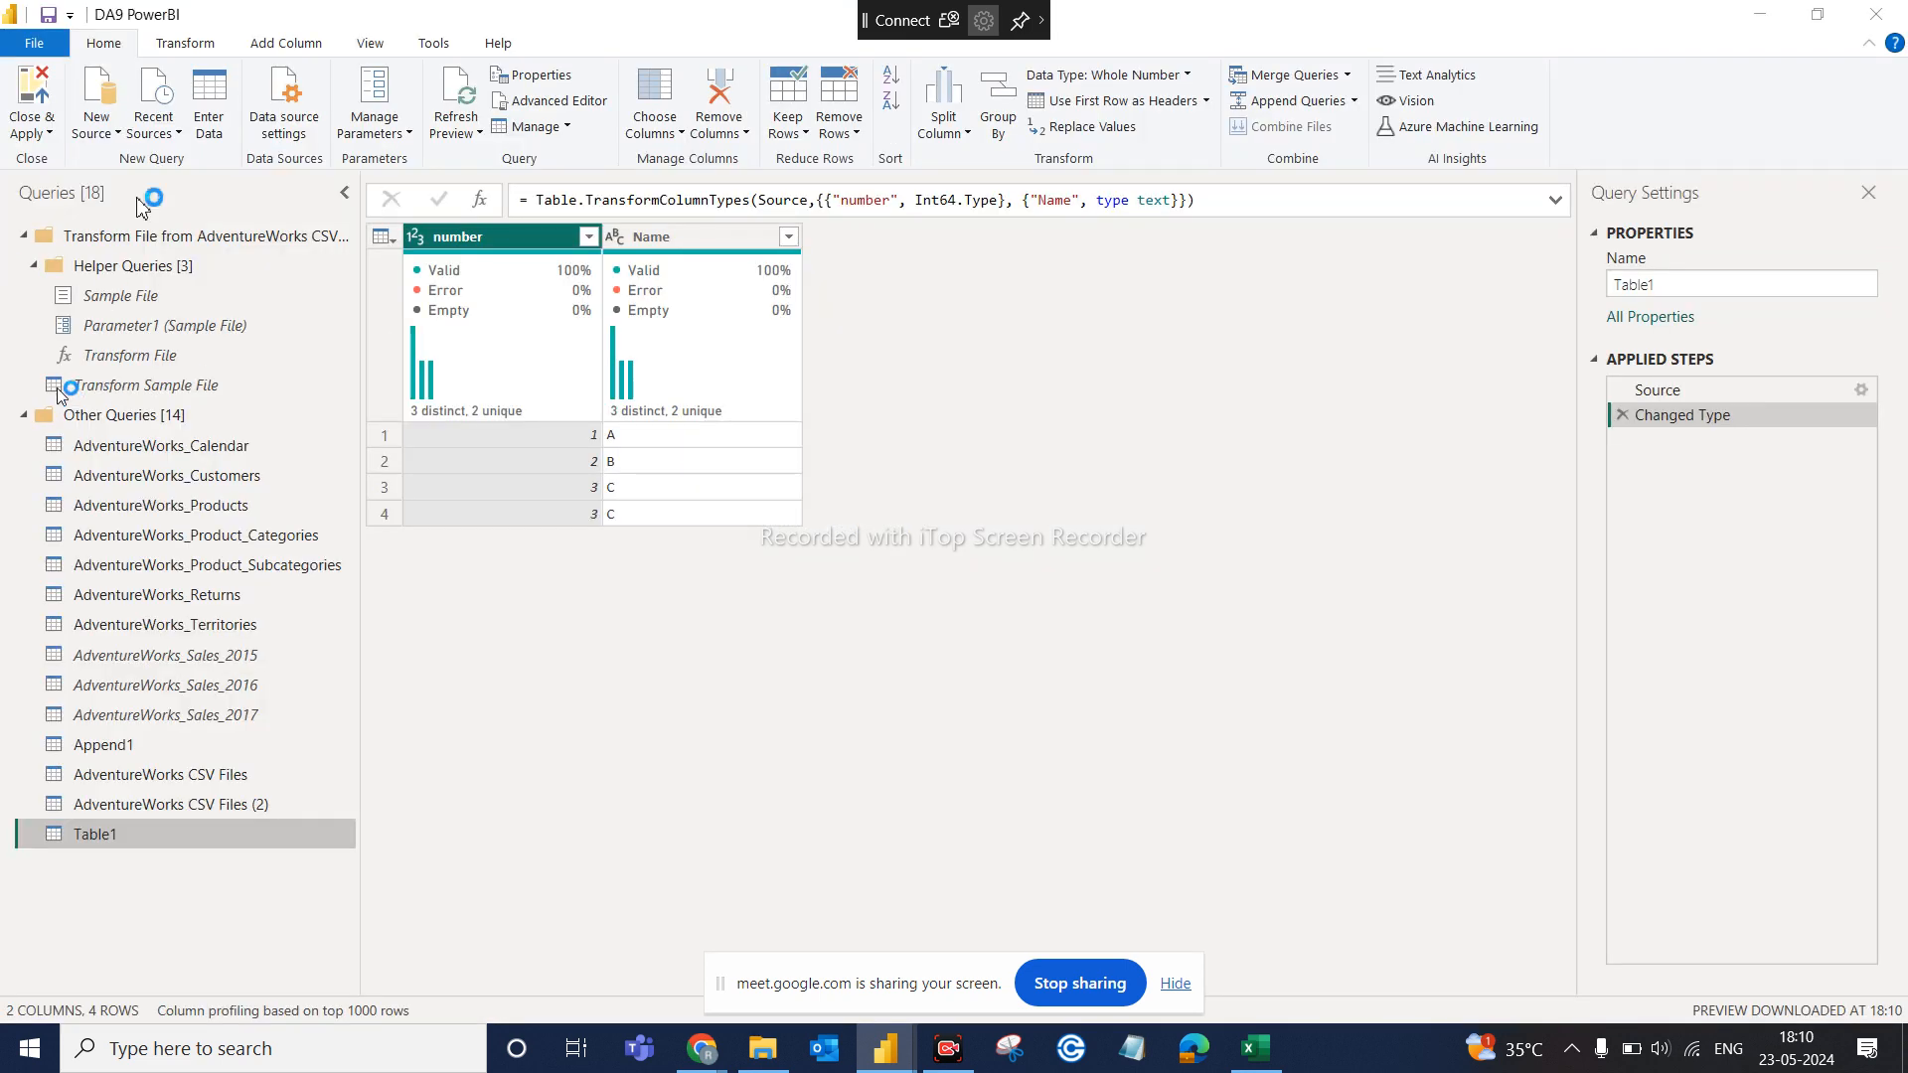
Close the Power Query Editor without applying changes, and display Table1's rows in the Table view
{"action": "left_click", "coordinate": [1899, 22]}
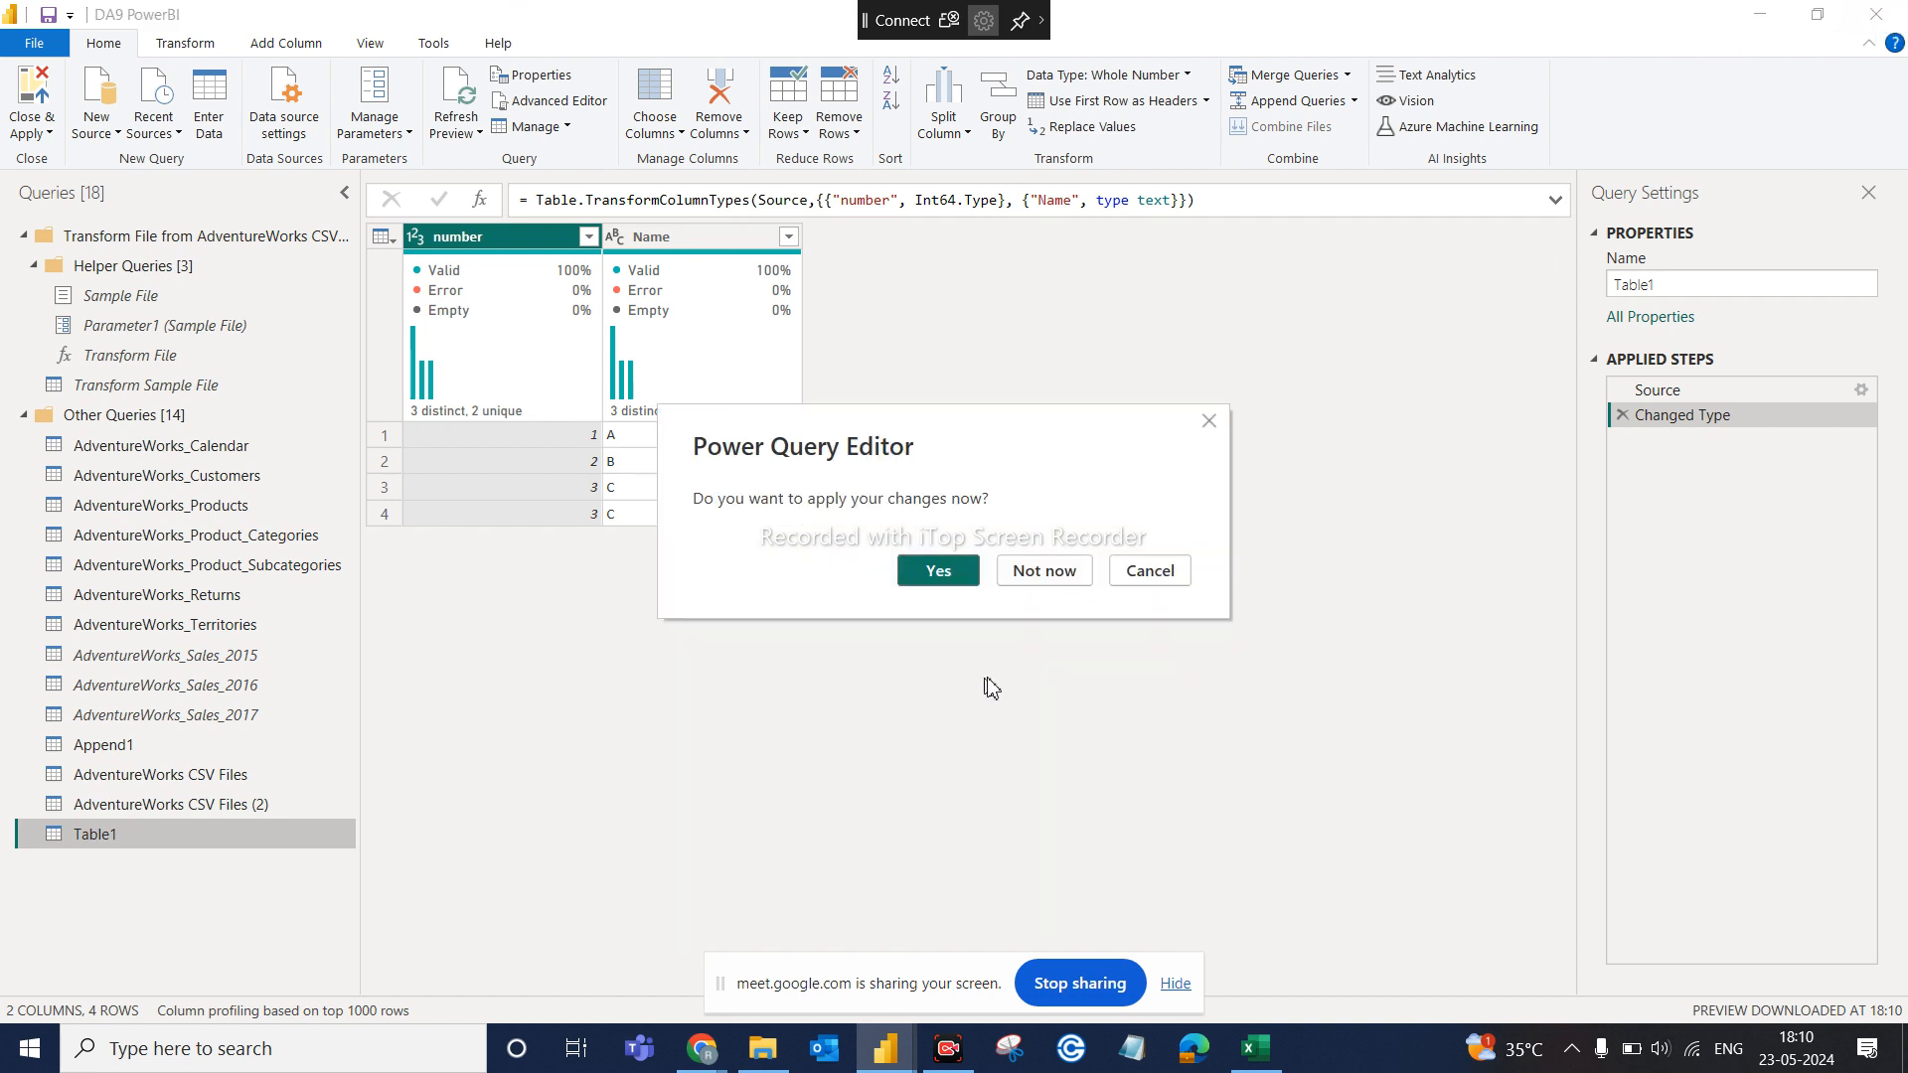
{"action": "left_click", "coordinate": [1067, 581]}
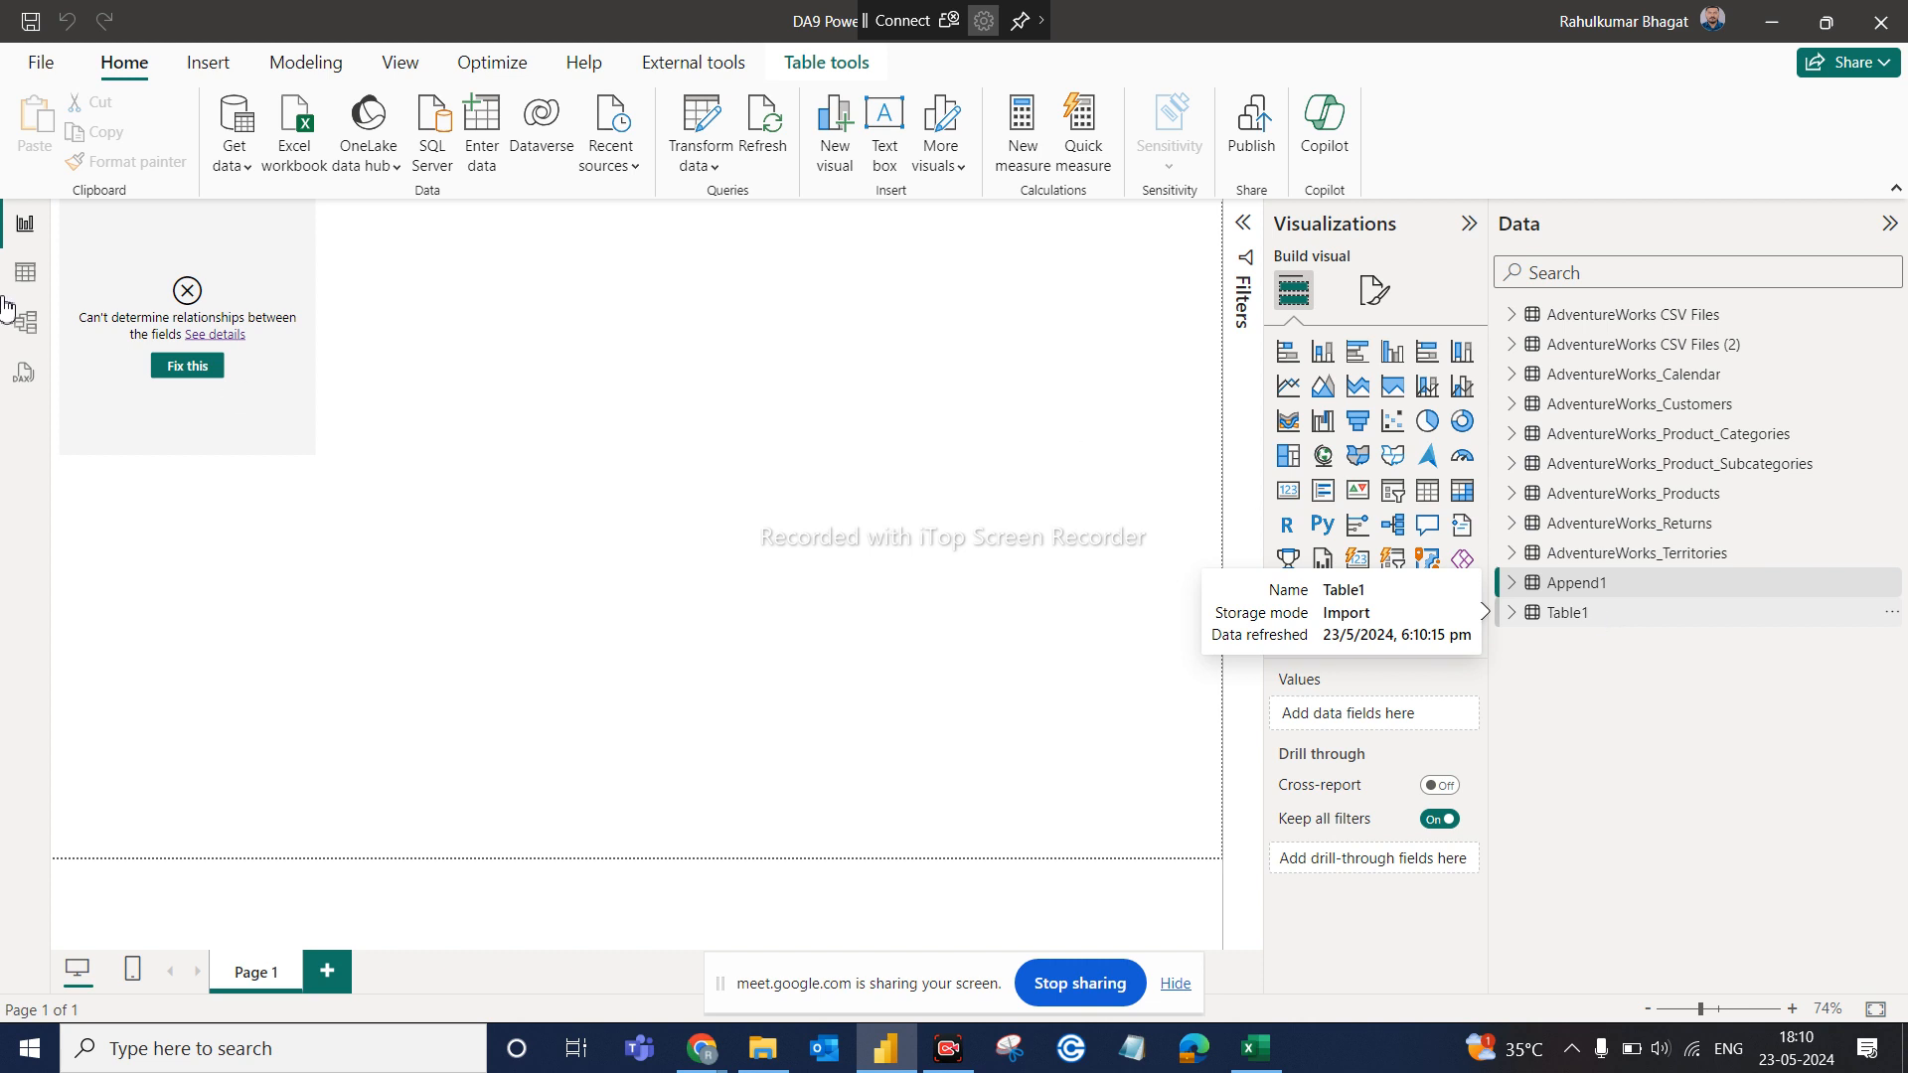
{"action": "left_click", "coordinate": [28, 270]}
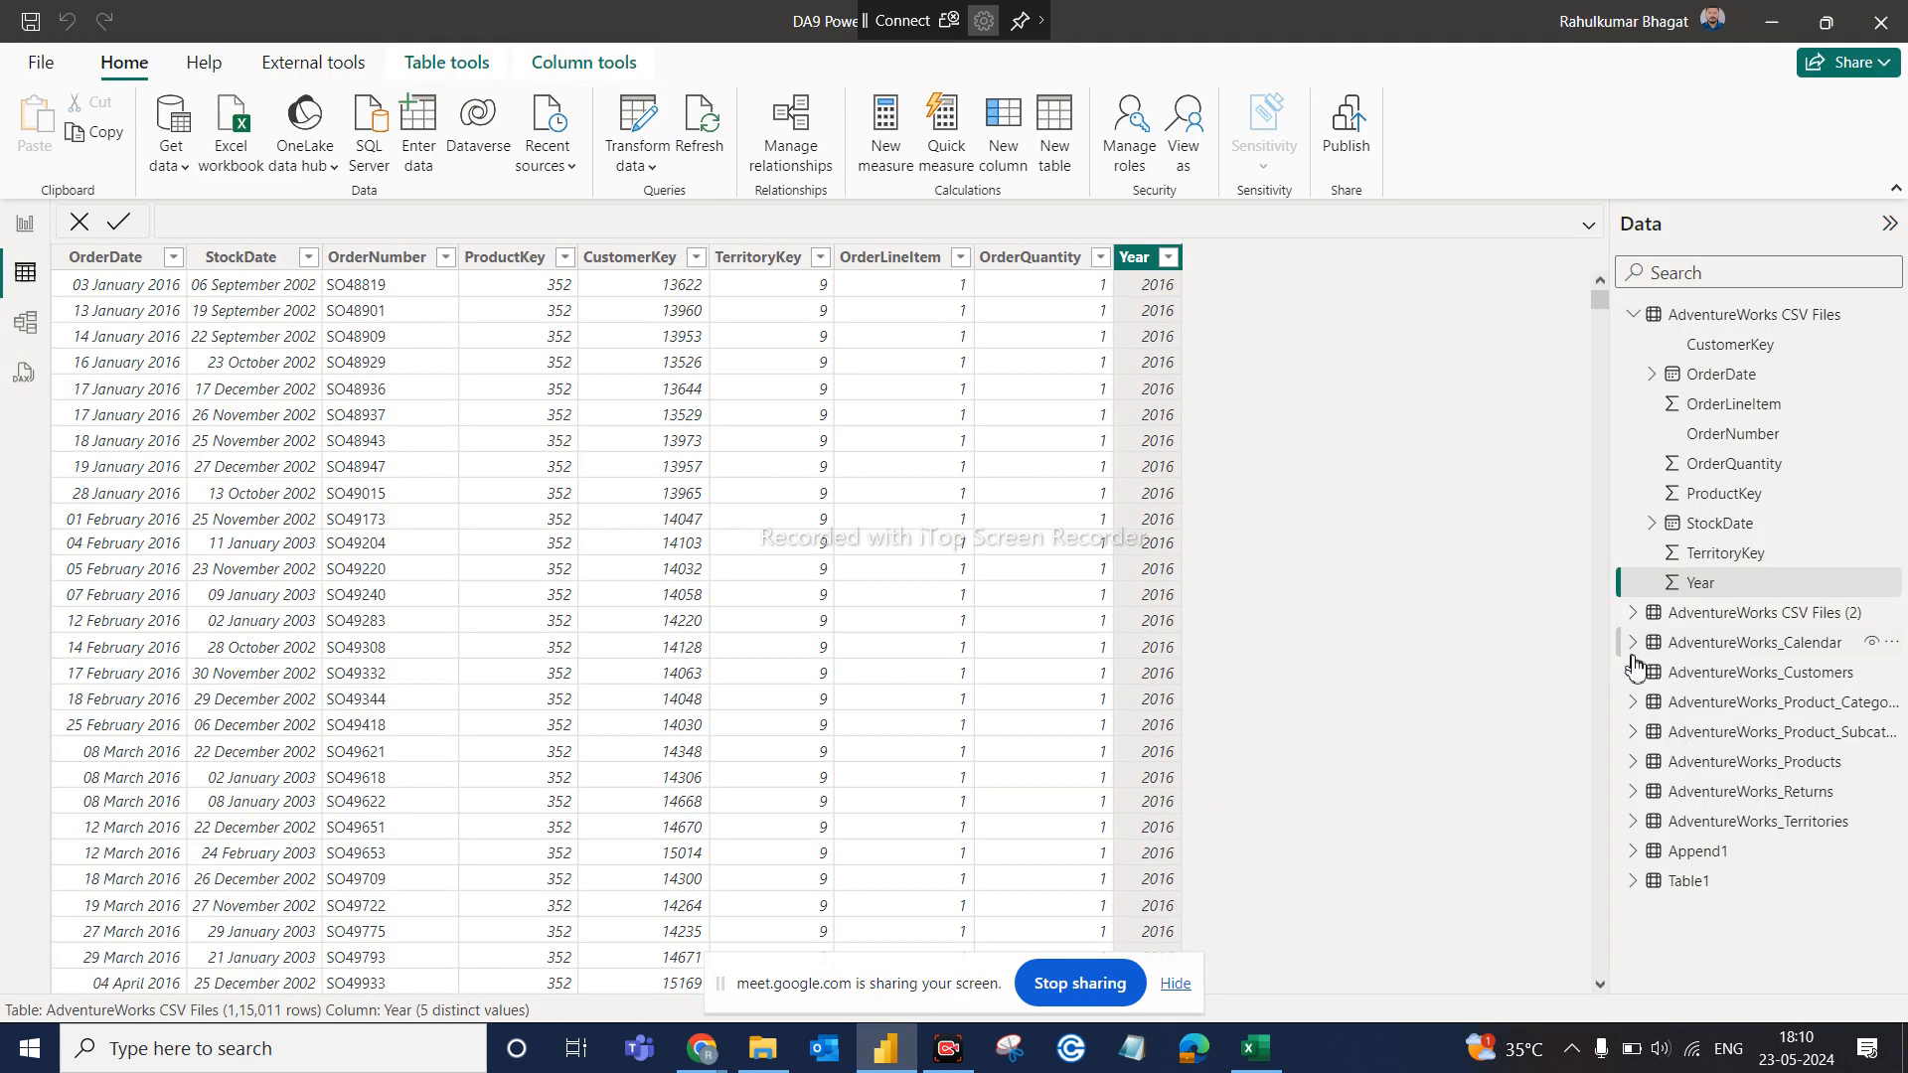
{"action": "left_click", "coordinate": [1632, 315]}
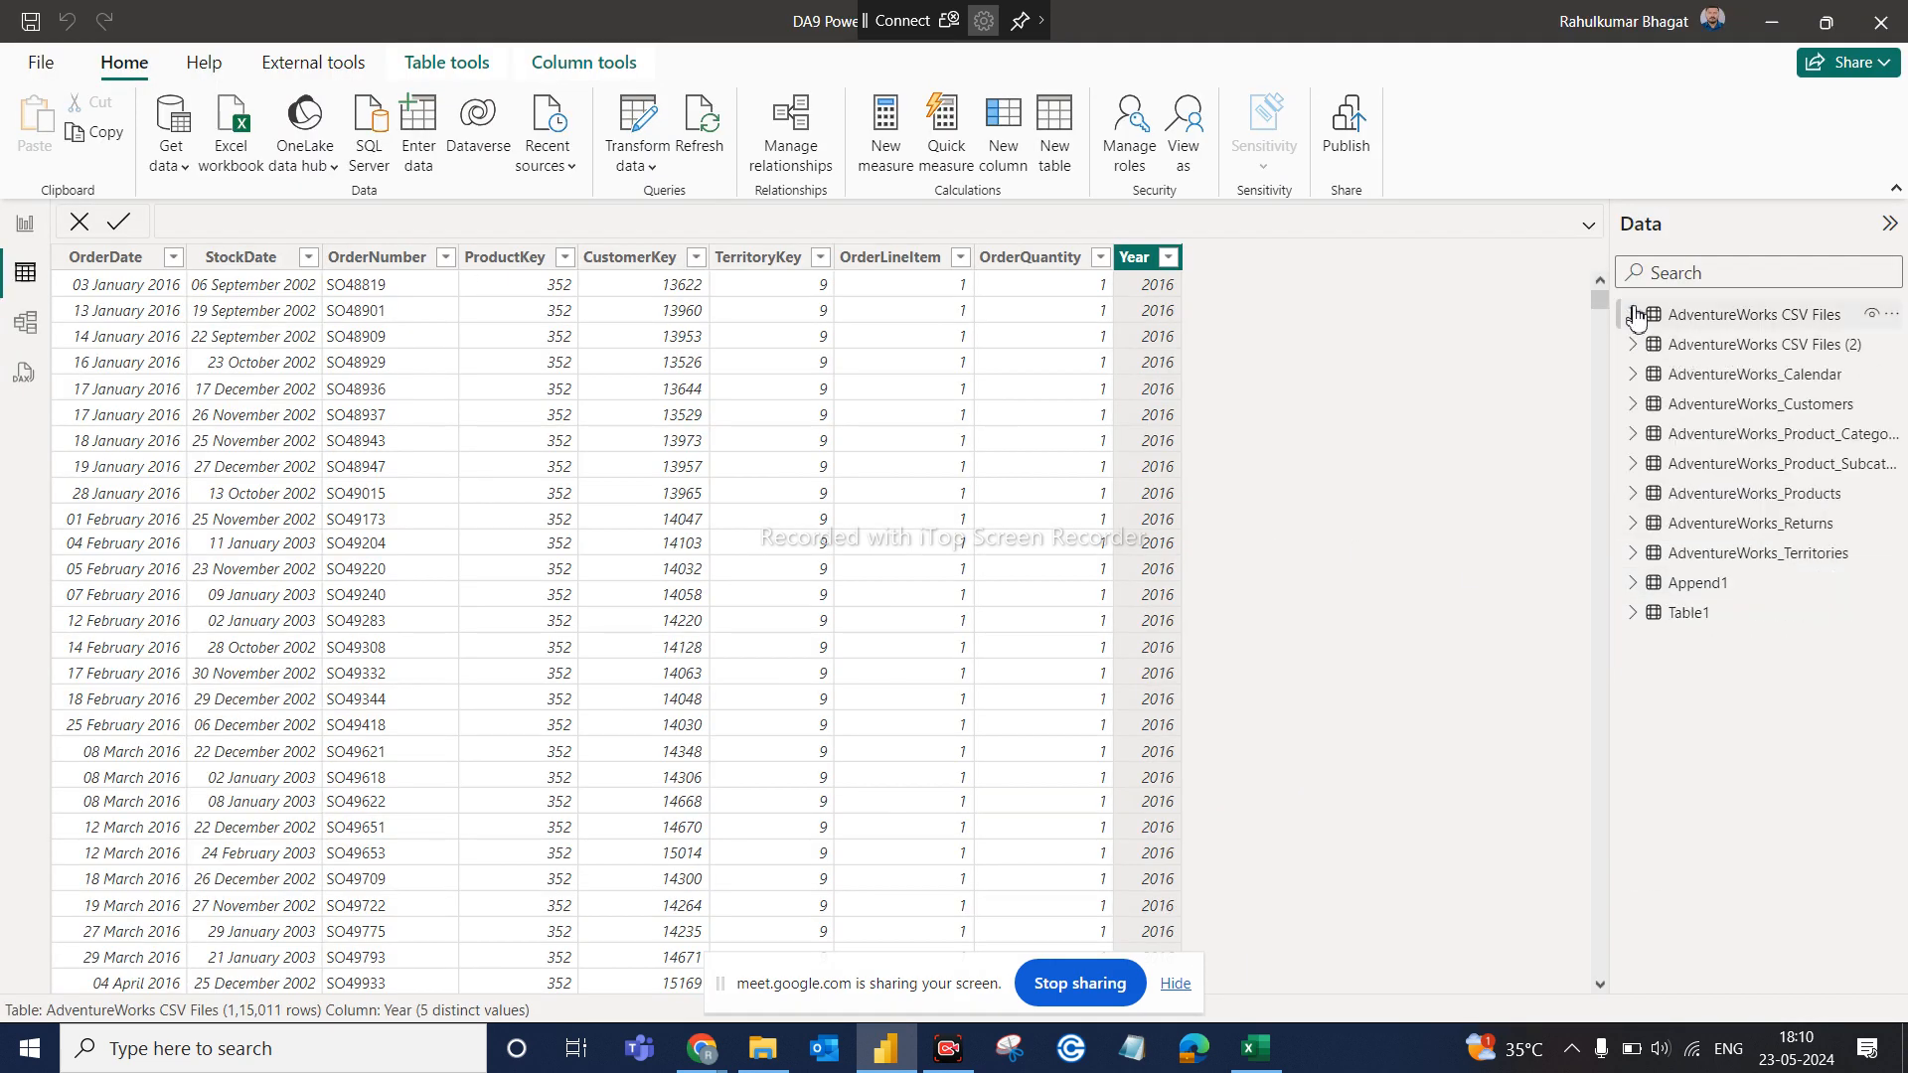
{"action": "left_click", "coordinate": [1688, 613]}
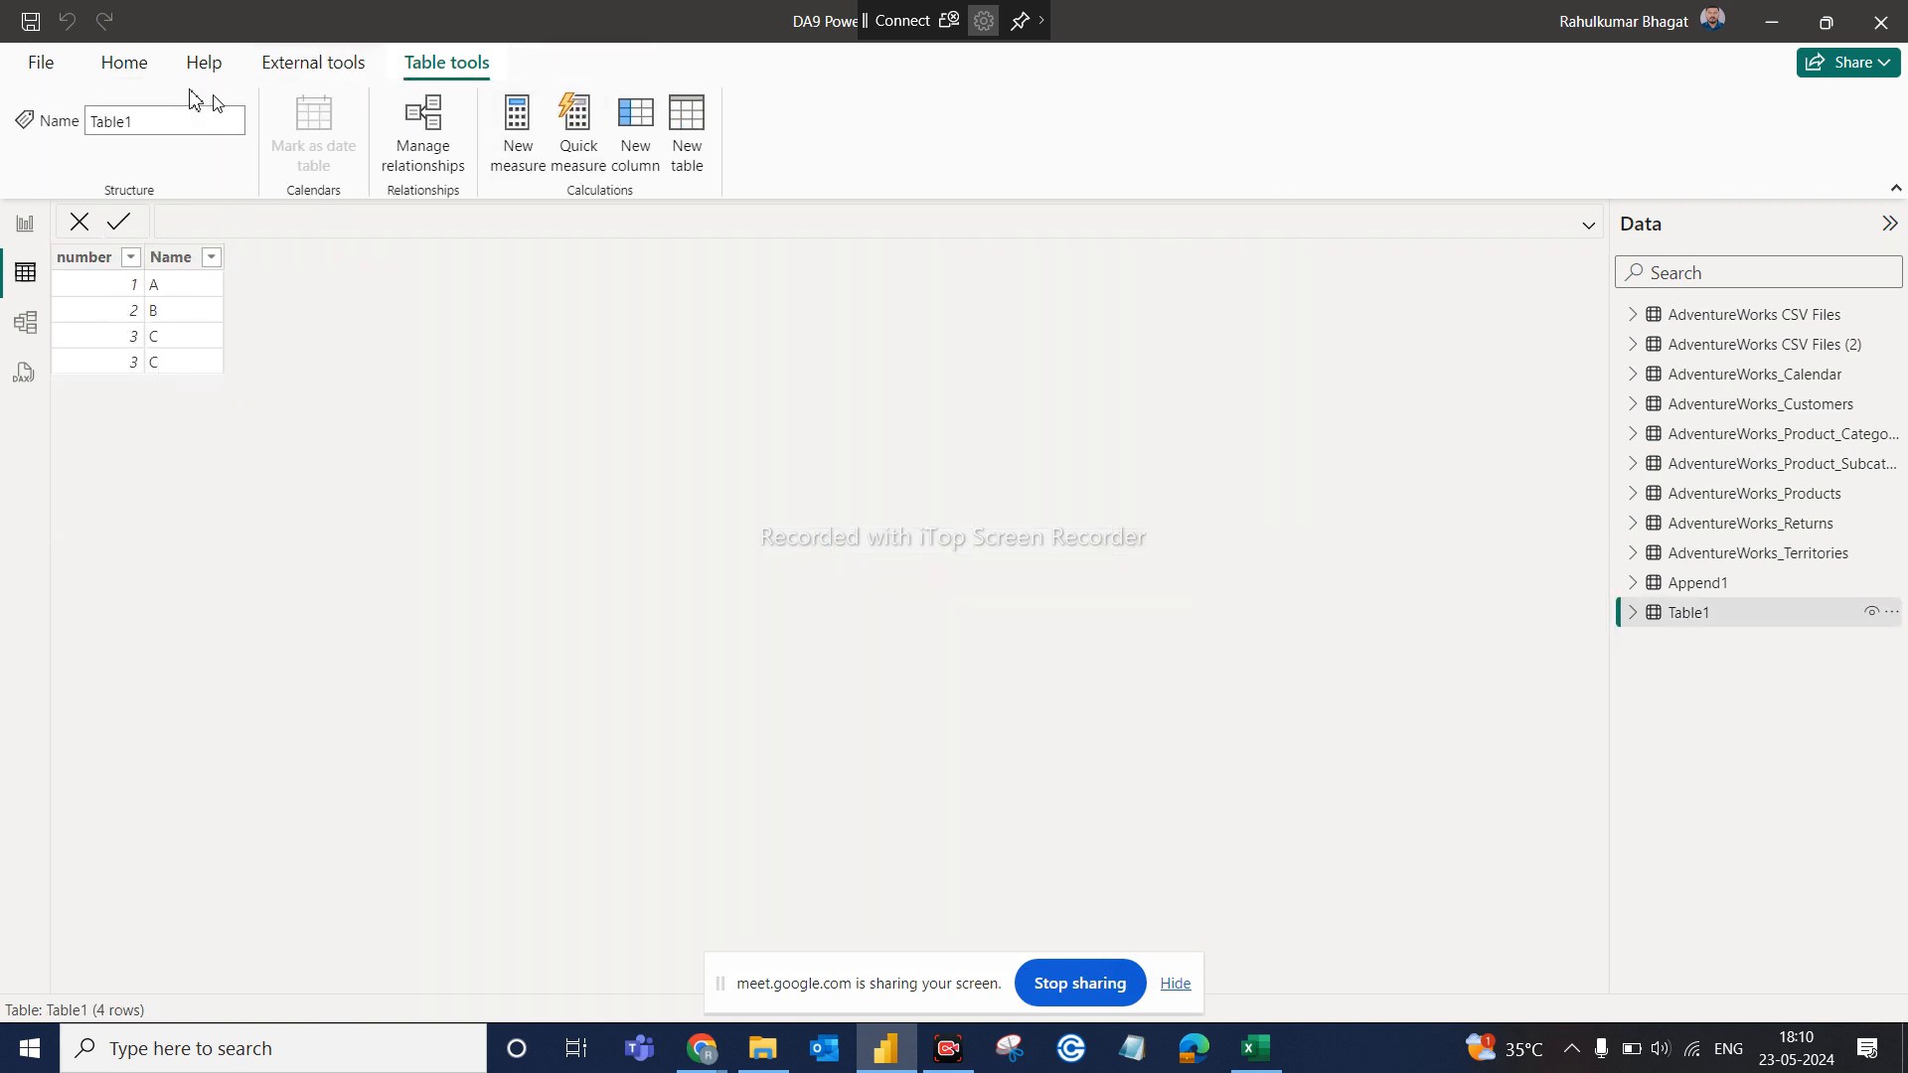
Start another manually entered table with the column headers Number and Grade
{"action": "left_click", "coordinate": [137, 69]}
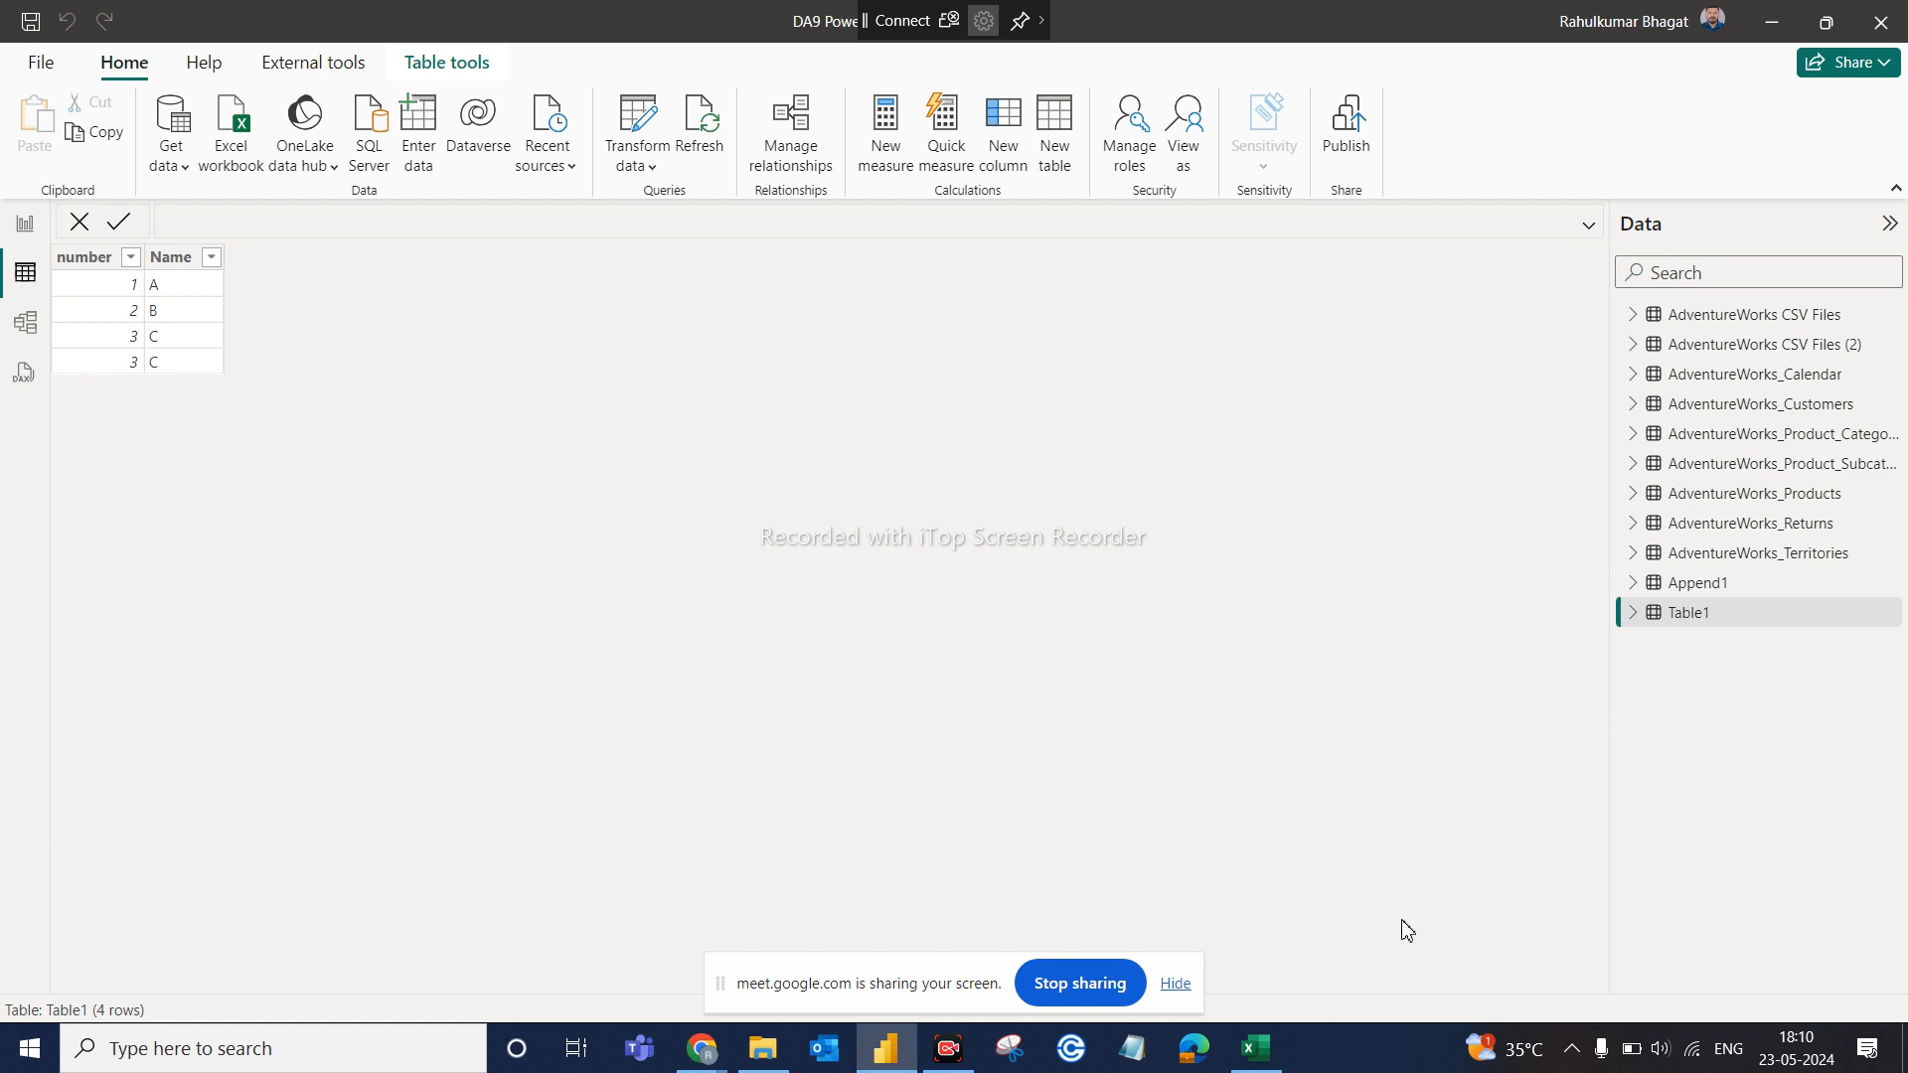
{"action": "left_click", "coordinate": [1252, 1057]}
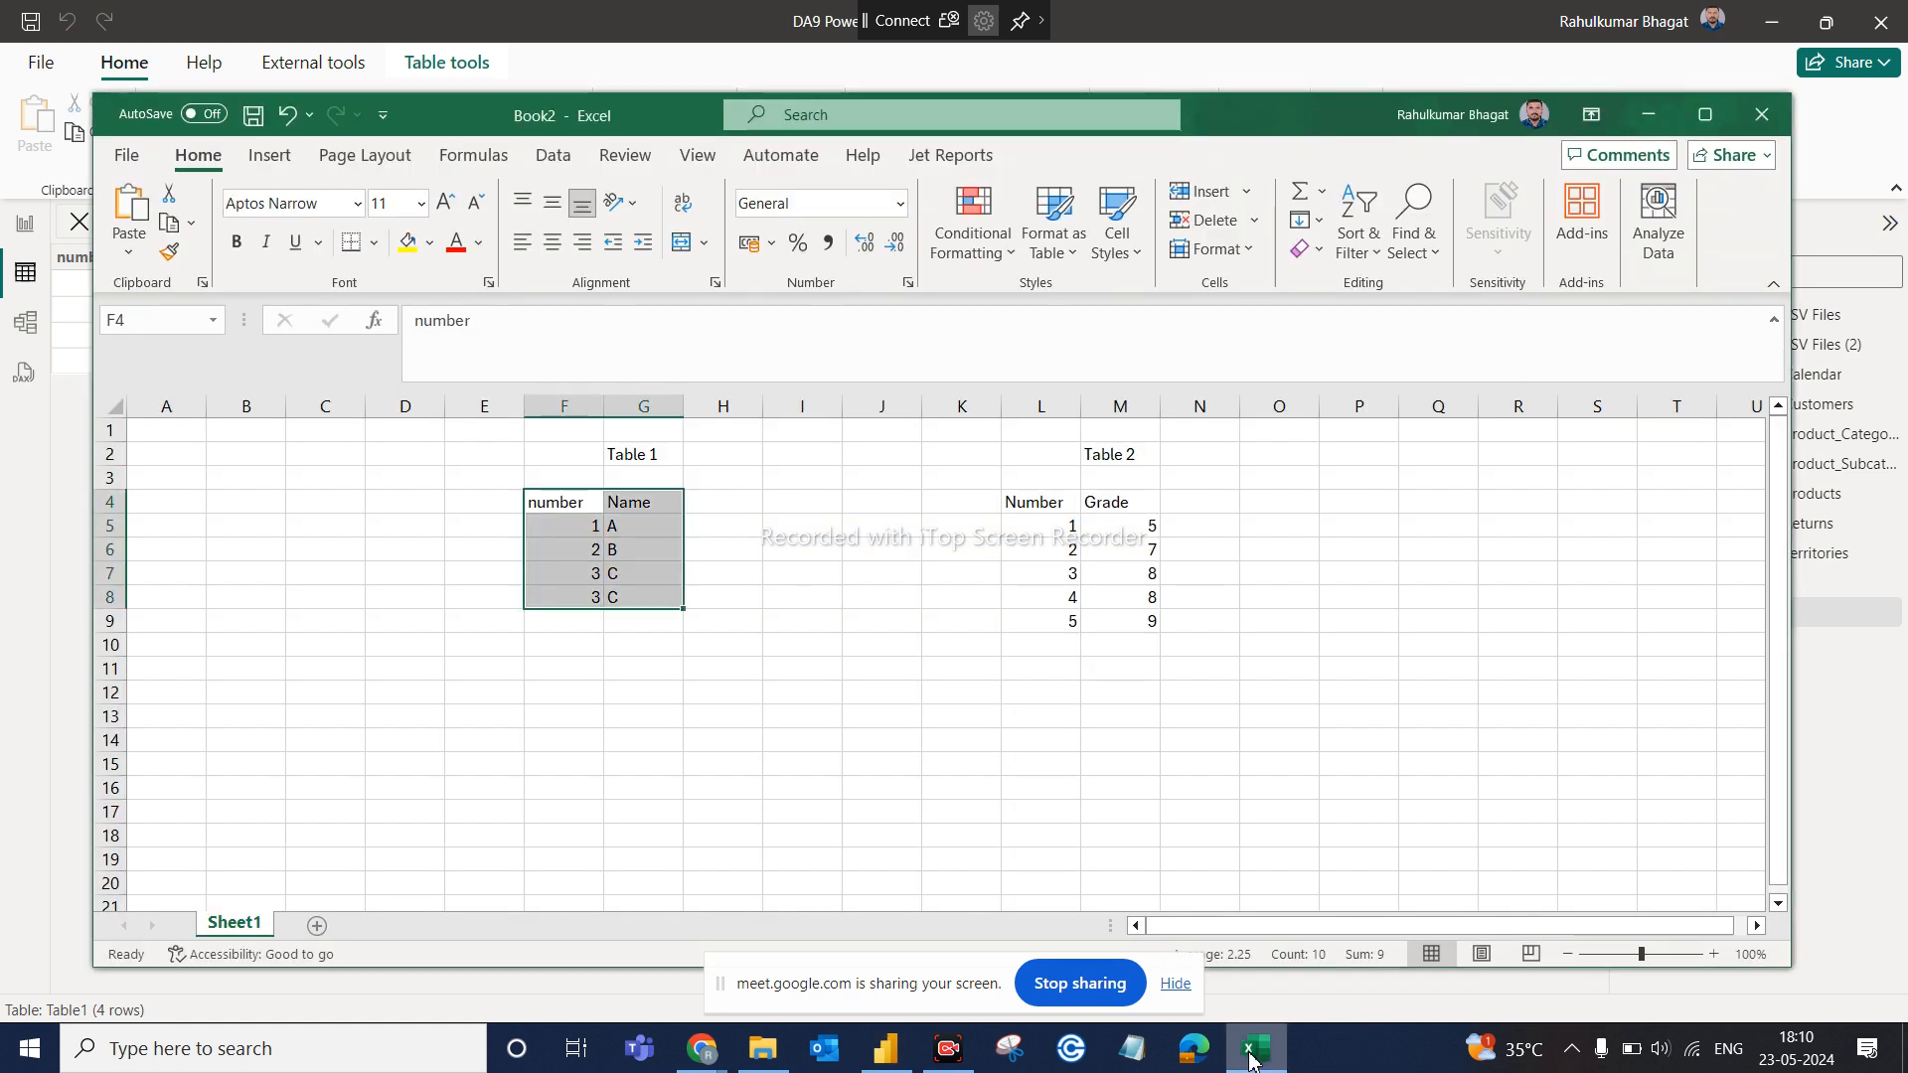
{"action": "left_click", "coordinate": [1252, 1056]}
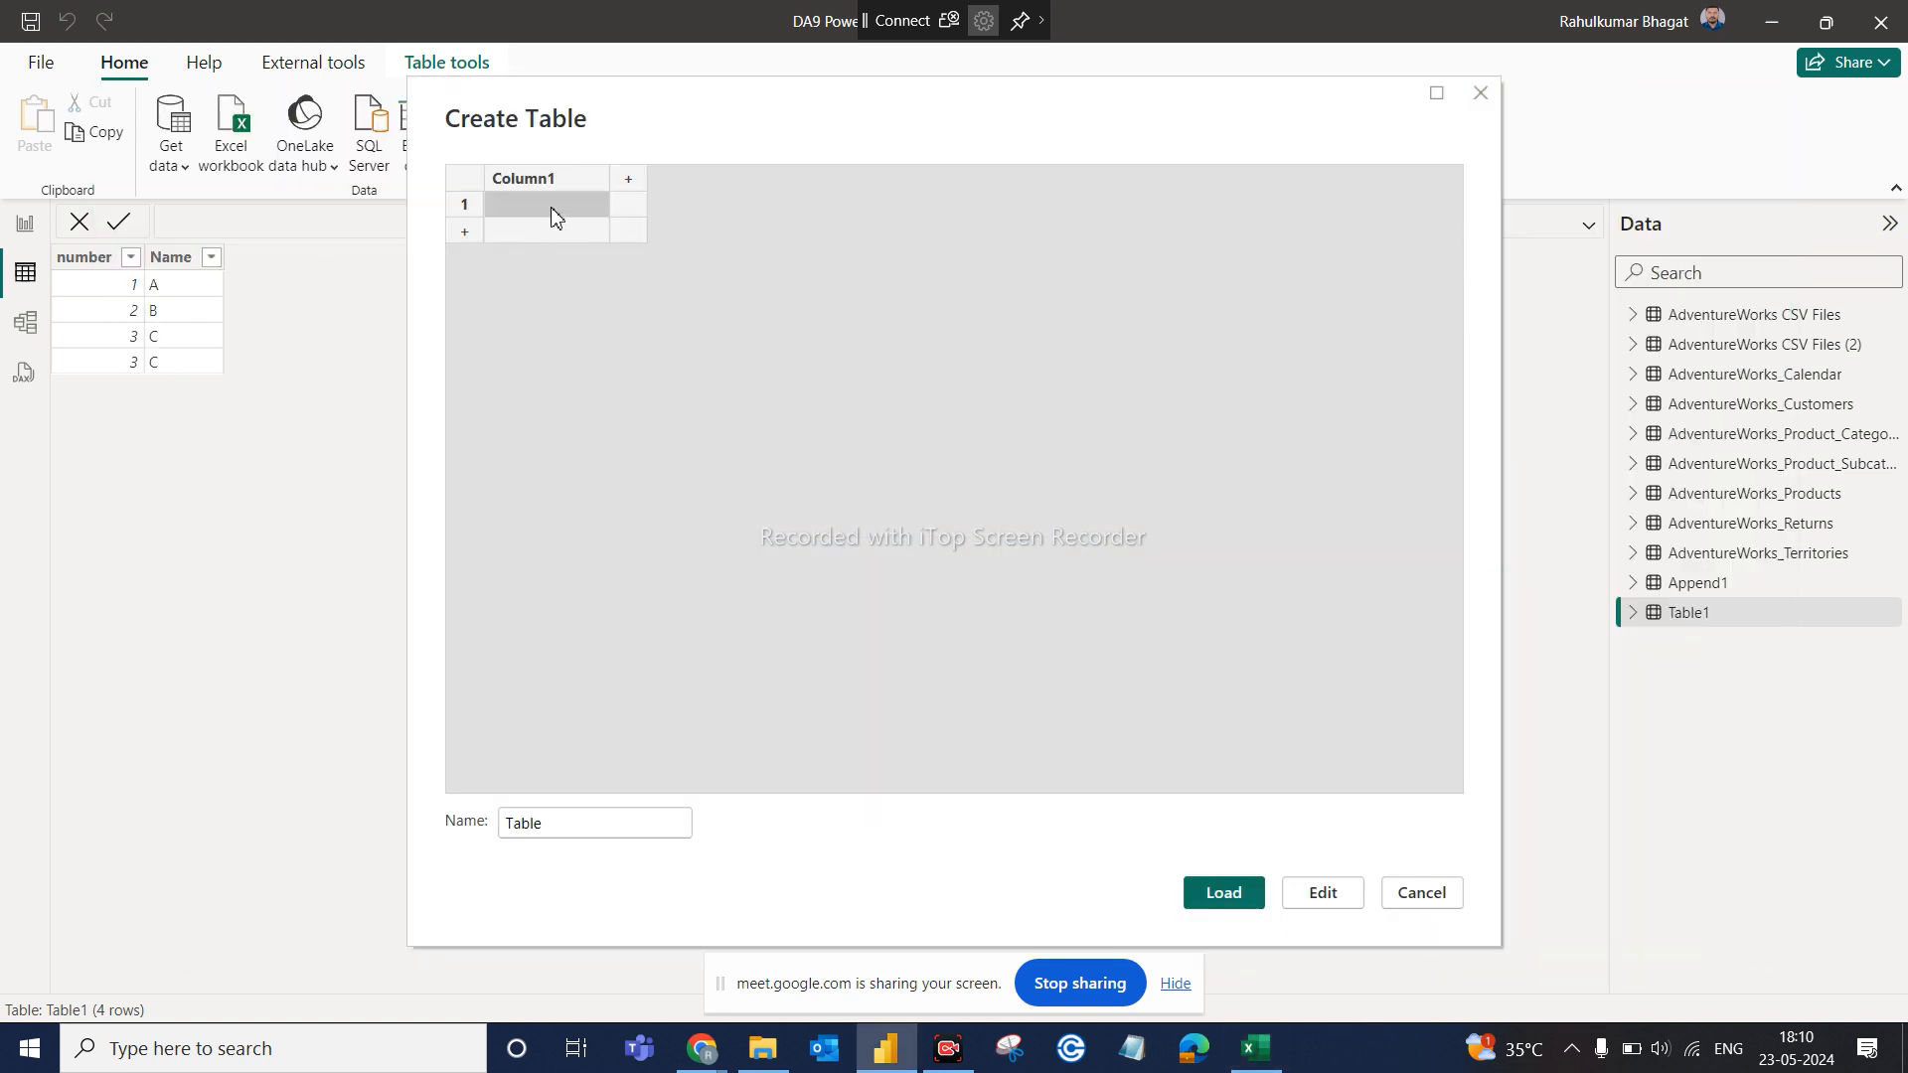
{"action": "double_click", "coordinate": [537, 177]}
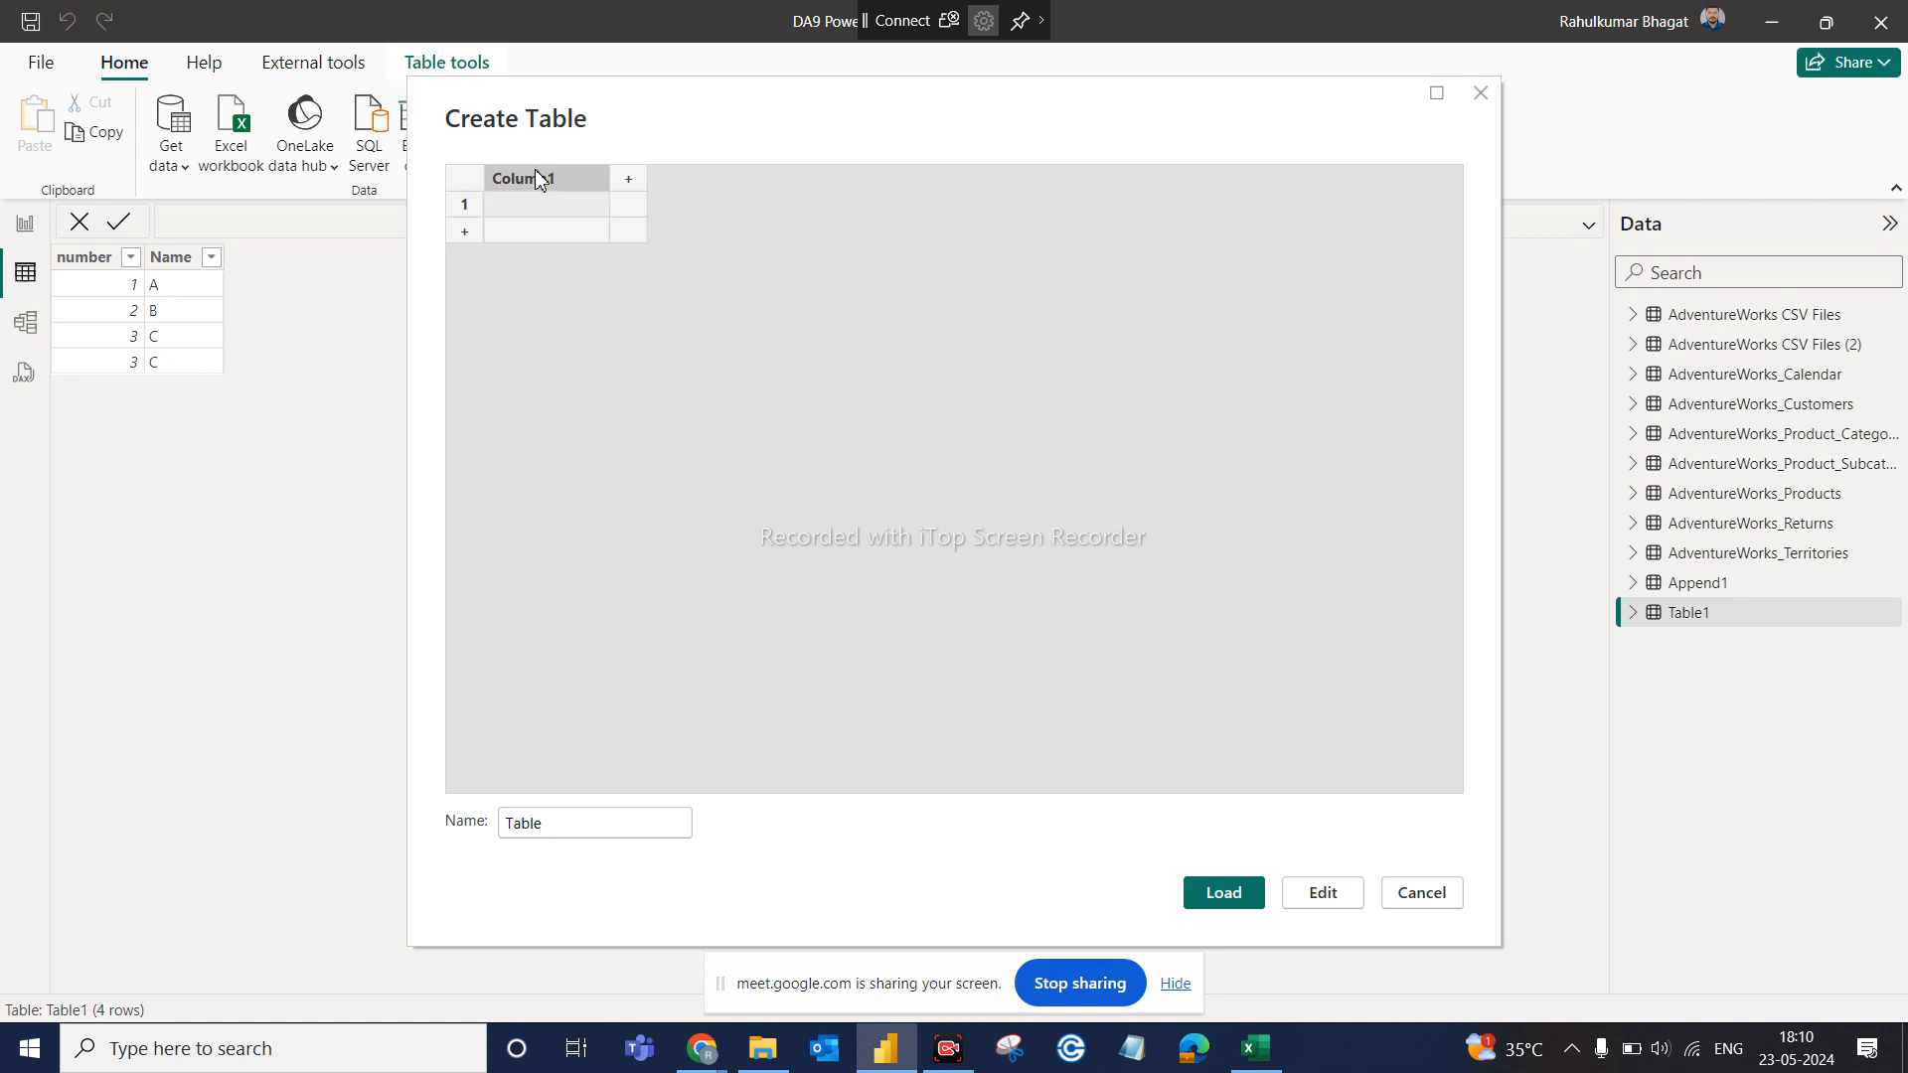
{"action": "type", "text": "Number"}
{"action": "left_click", "coordinate": [628, 177]}
{"action": "type", "text": "Grade"}
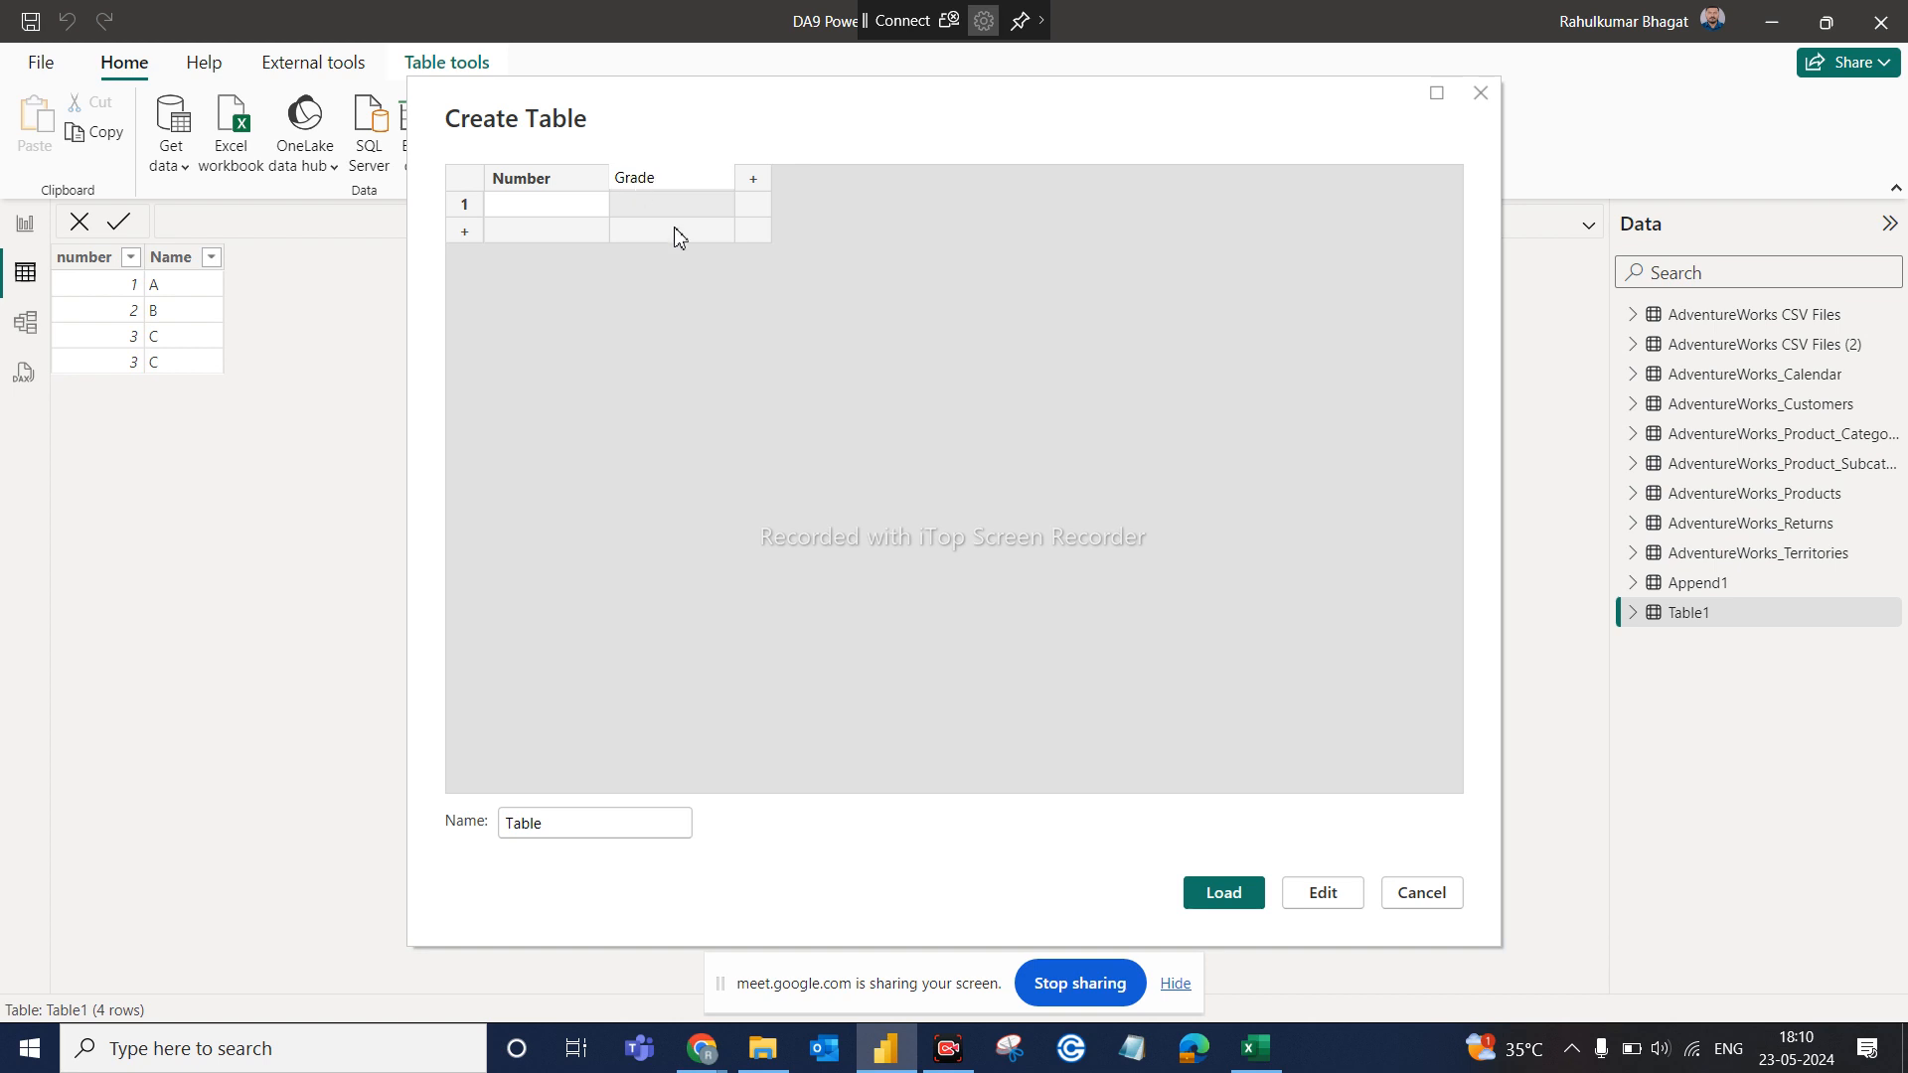
Copy Table 2's entries L5:M9 from the Excel workbook into the new table's Number and Grade columns in Power BI Desktop
{"action": "left_click", "coordinate": [1269, 1046]}
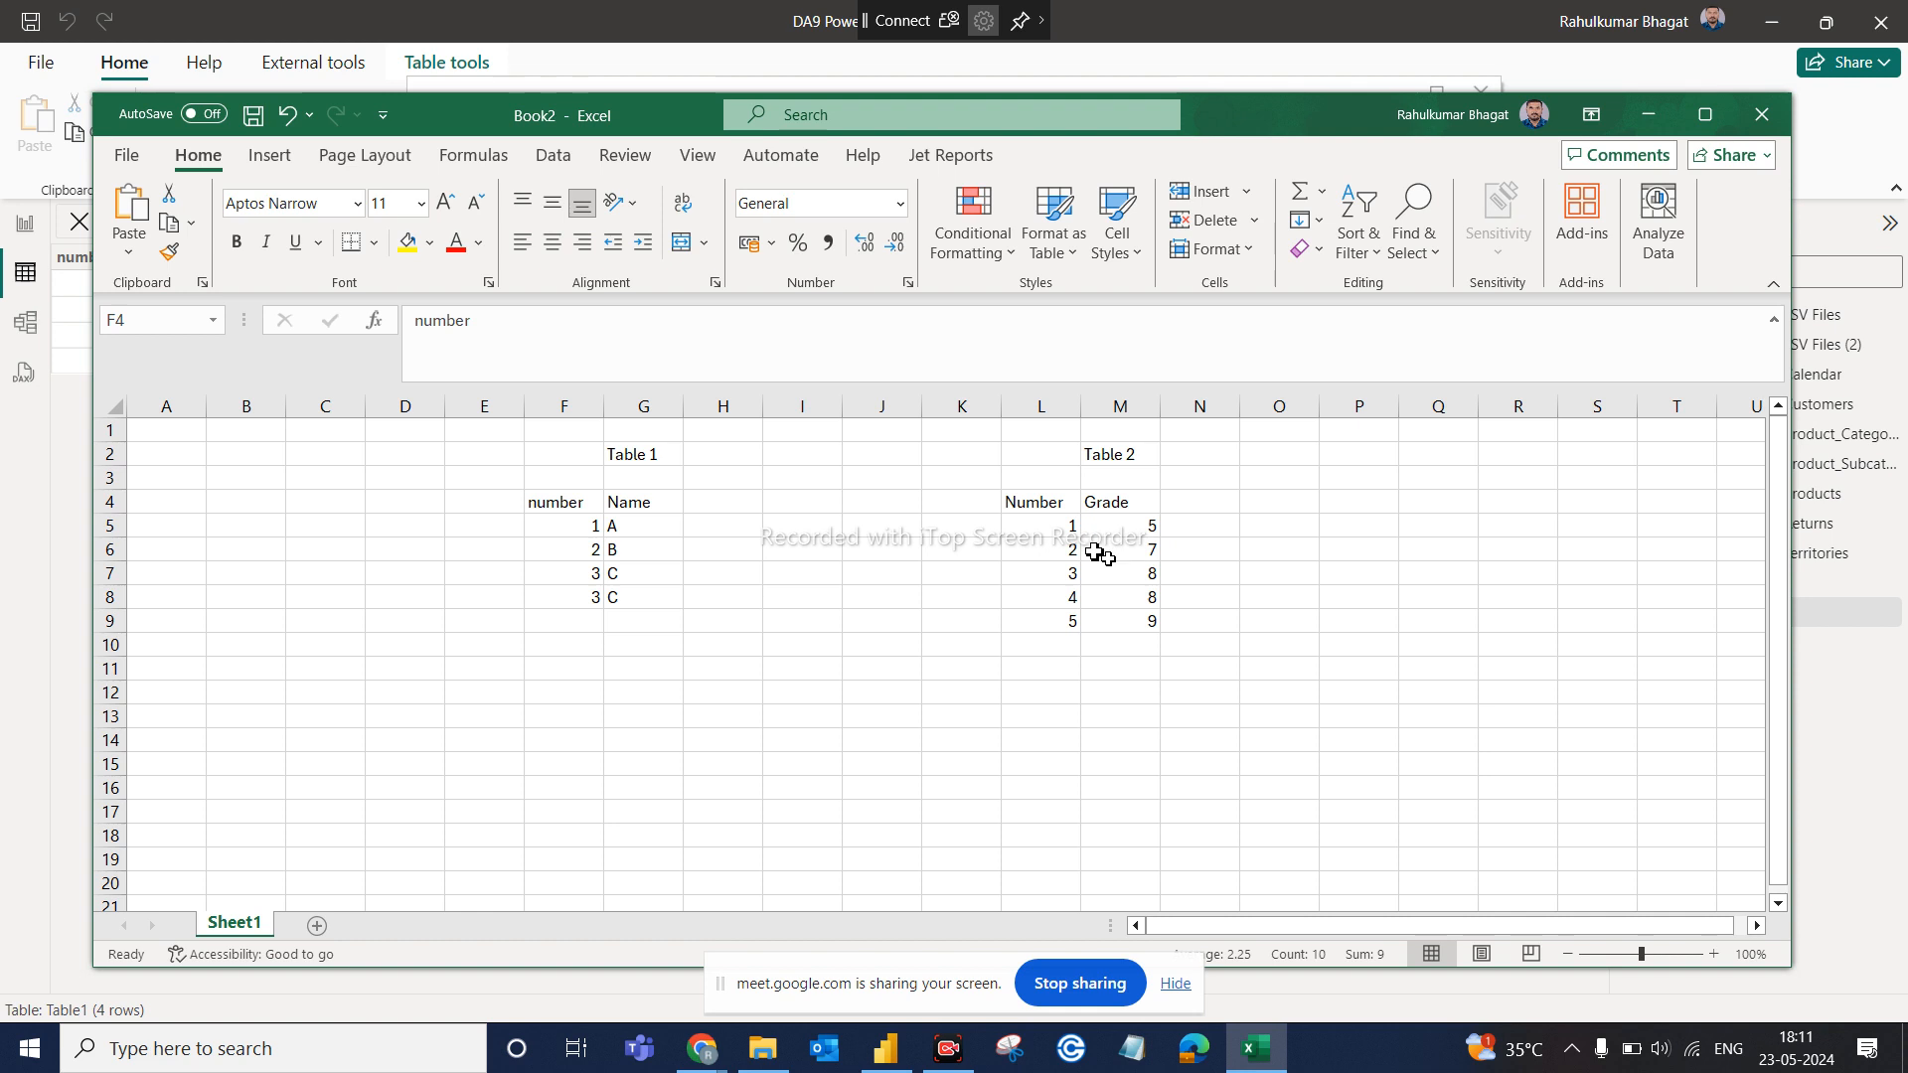
{"action": "left_click_drag", "start_coordinate": [1064, 523], "coordinate": [1136, 624]}
{"action": "key", "text": "ctrl+c"}
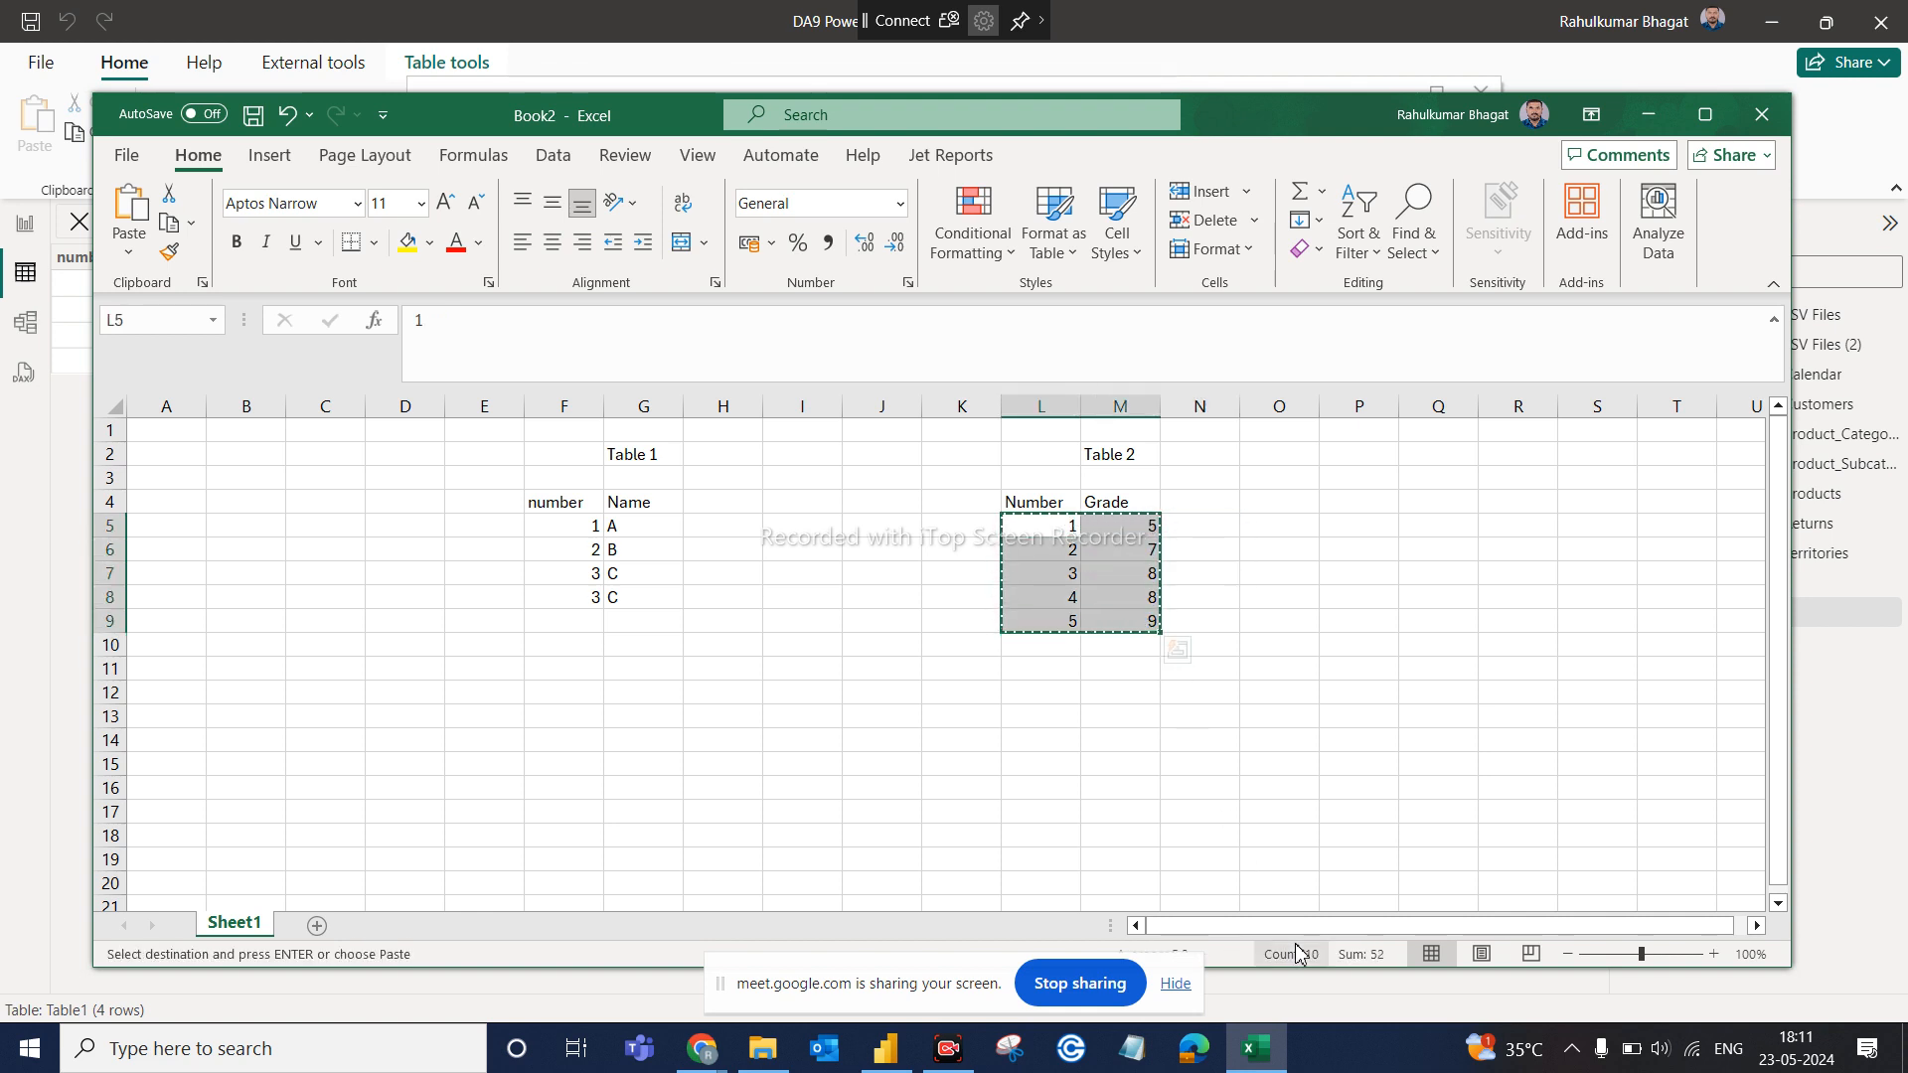
{"action": "left_click", "coordinate": [1258, 1050]}
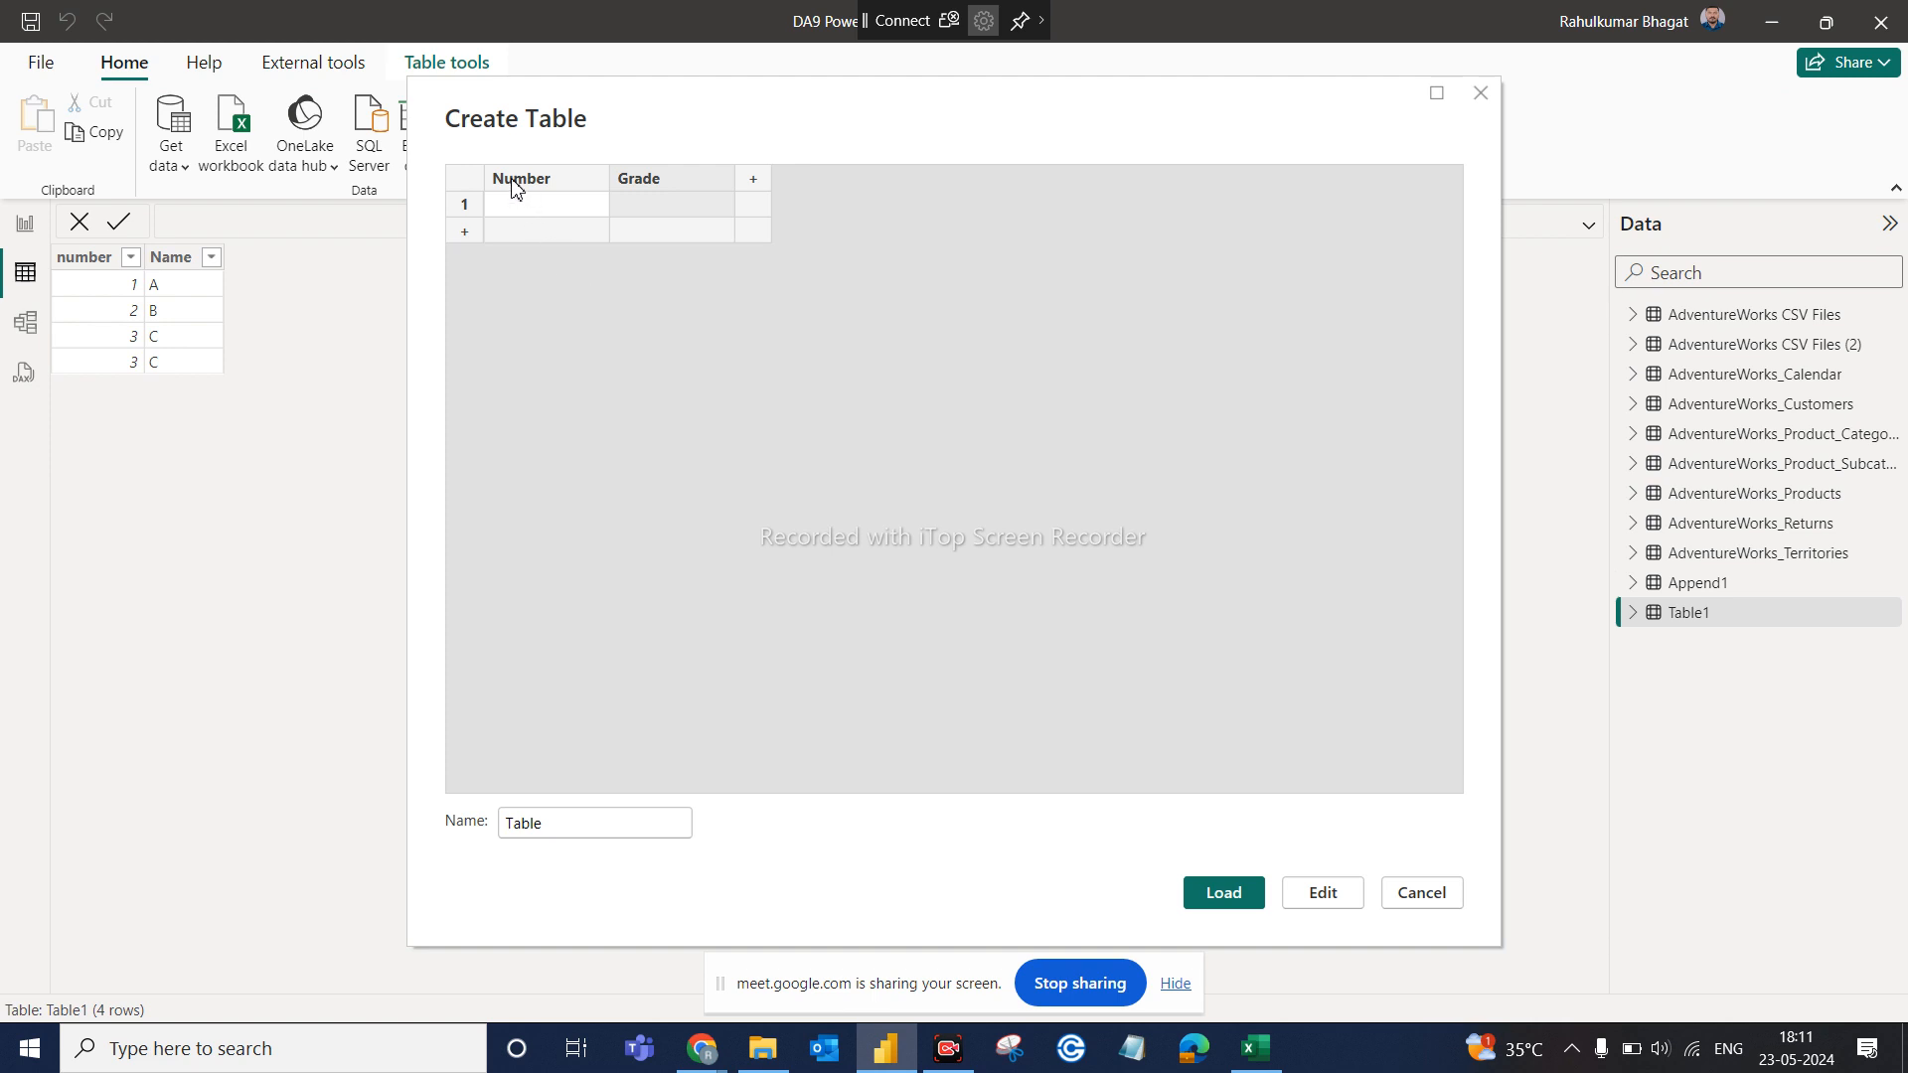
{"action": "left_click", "coordinate": [515, 208]}
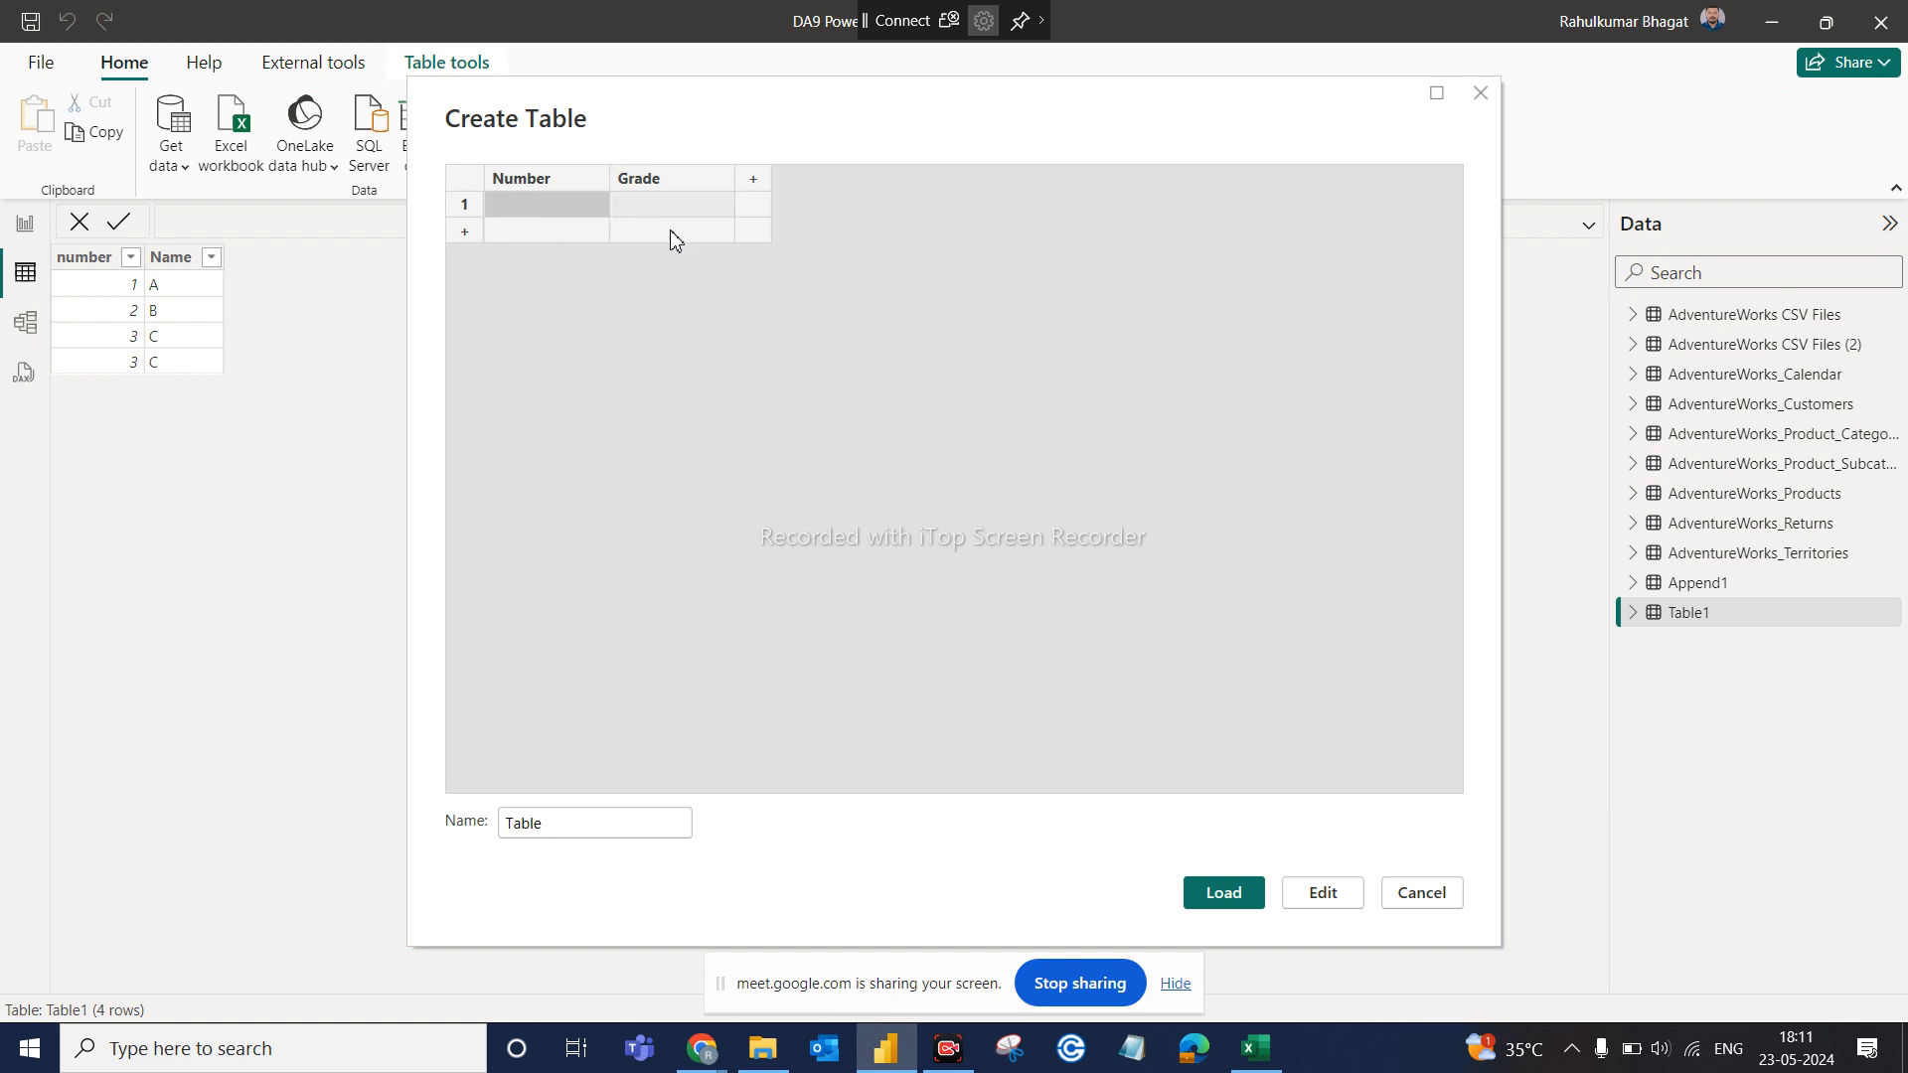
{"action": "left_click", "coordinate": [665, 302]}
{"action": "left_click", "coordinate": [566, 208]}
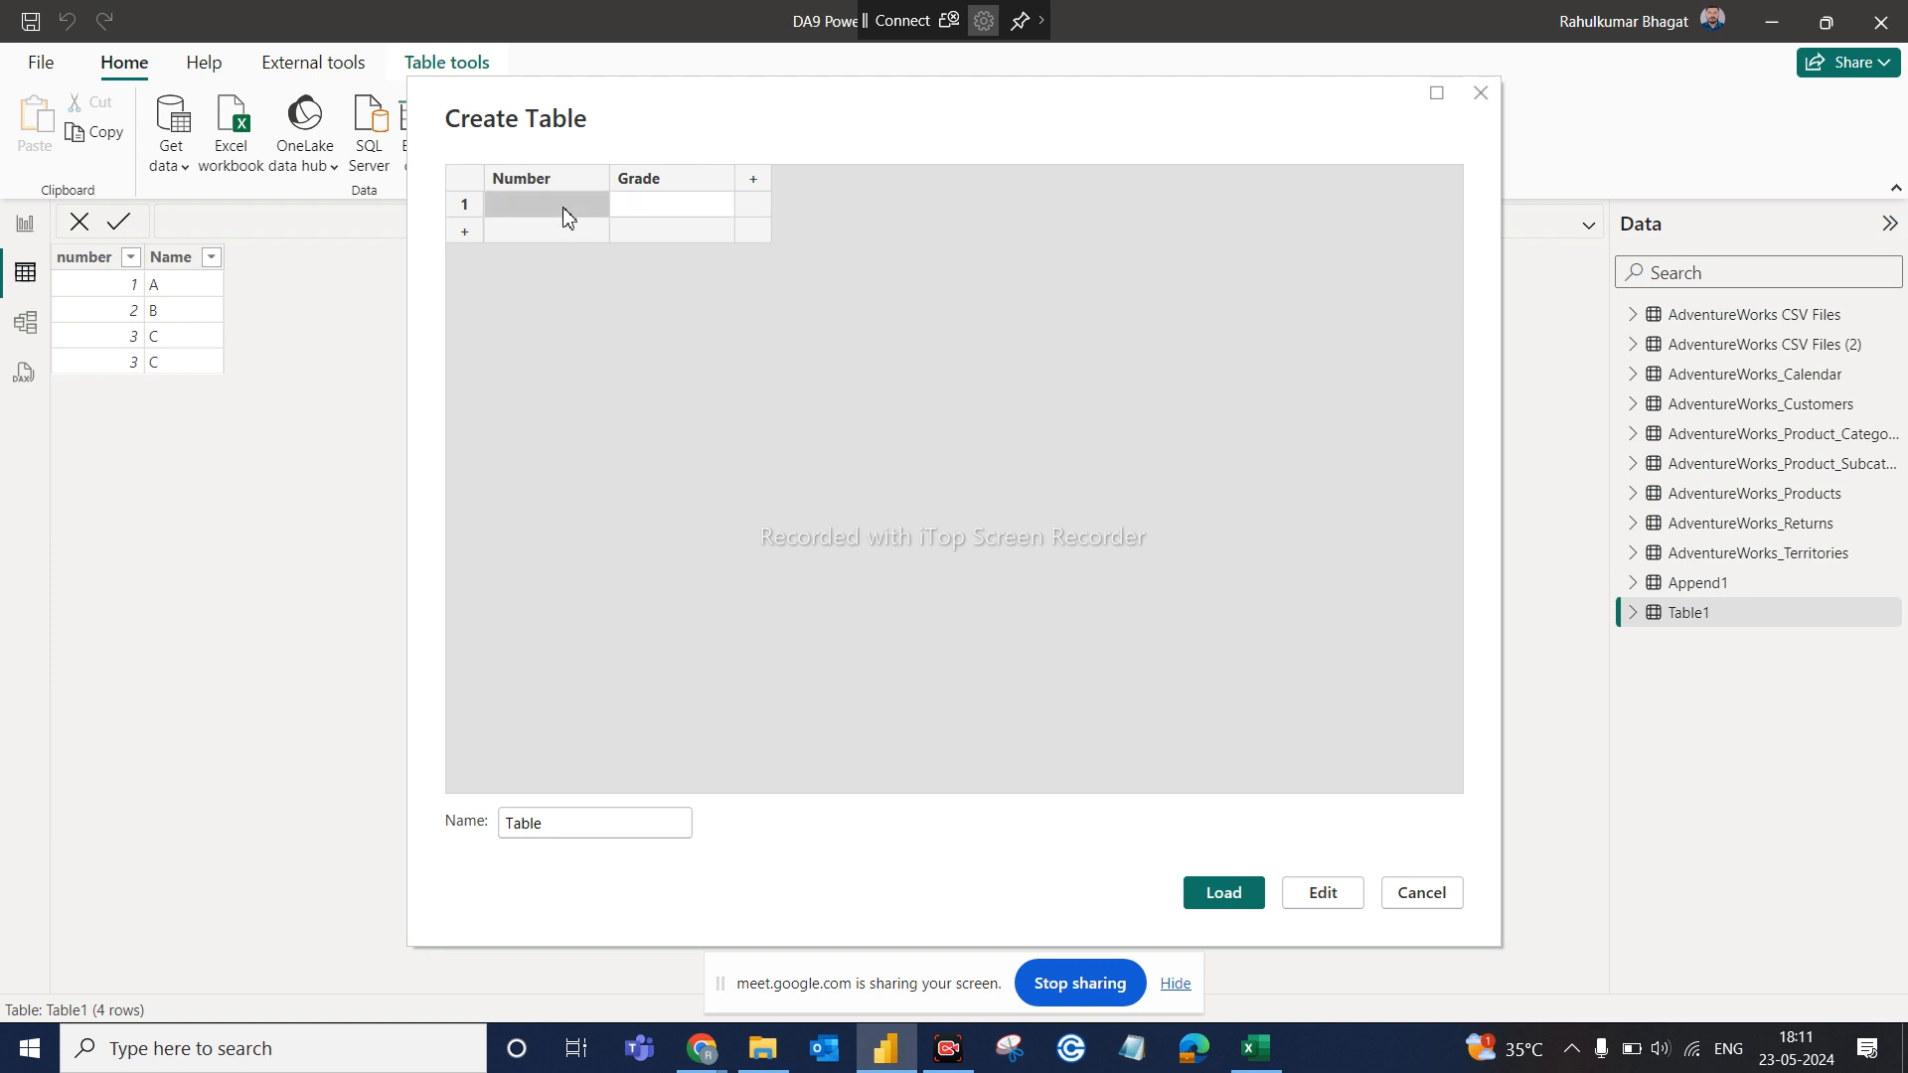
{"action": "key", "text": "ctrl+v"}
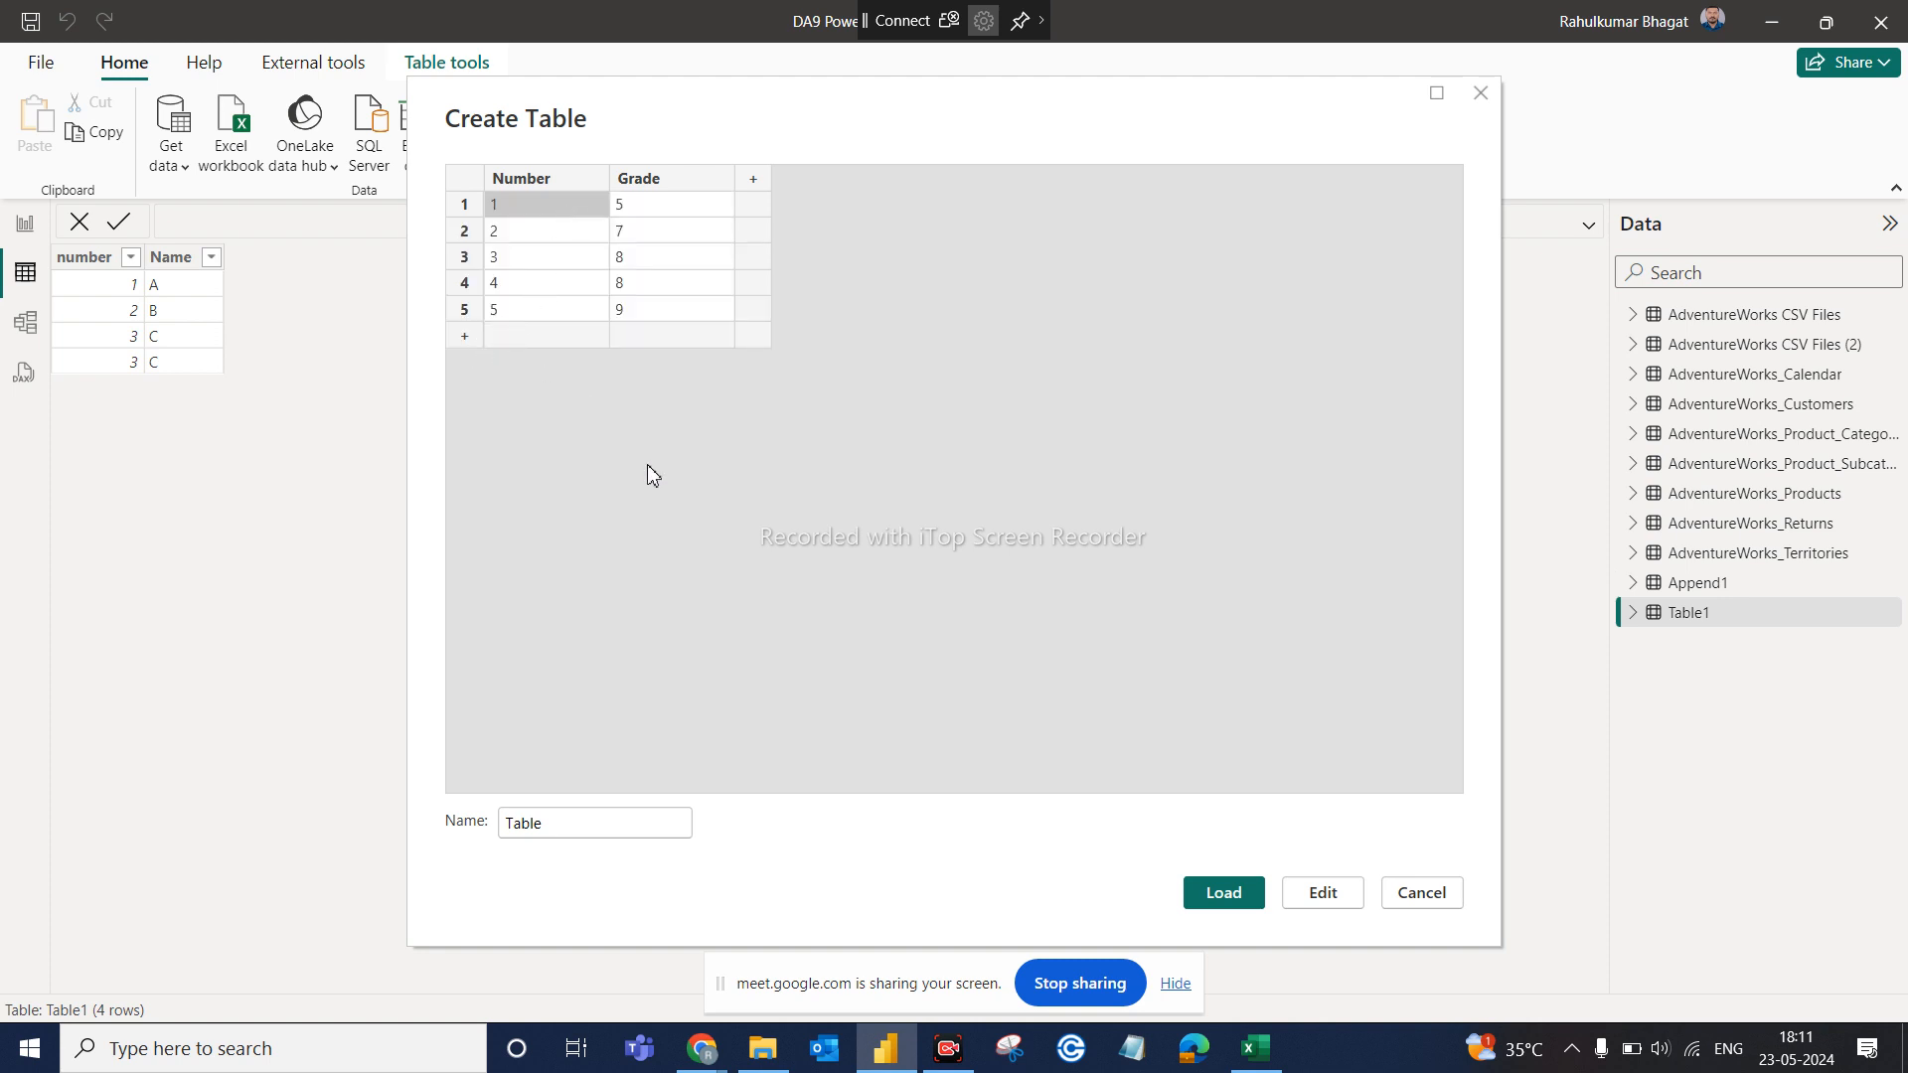
Load the Number and Grade table under the name Table and open it in the Table view
{"action": "left_click", "coordinate": [1240, 899]}
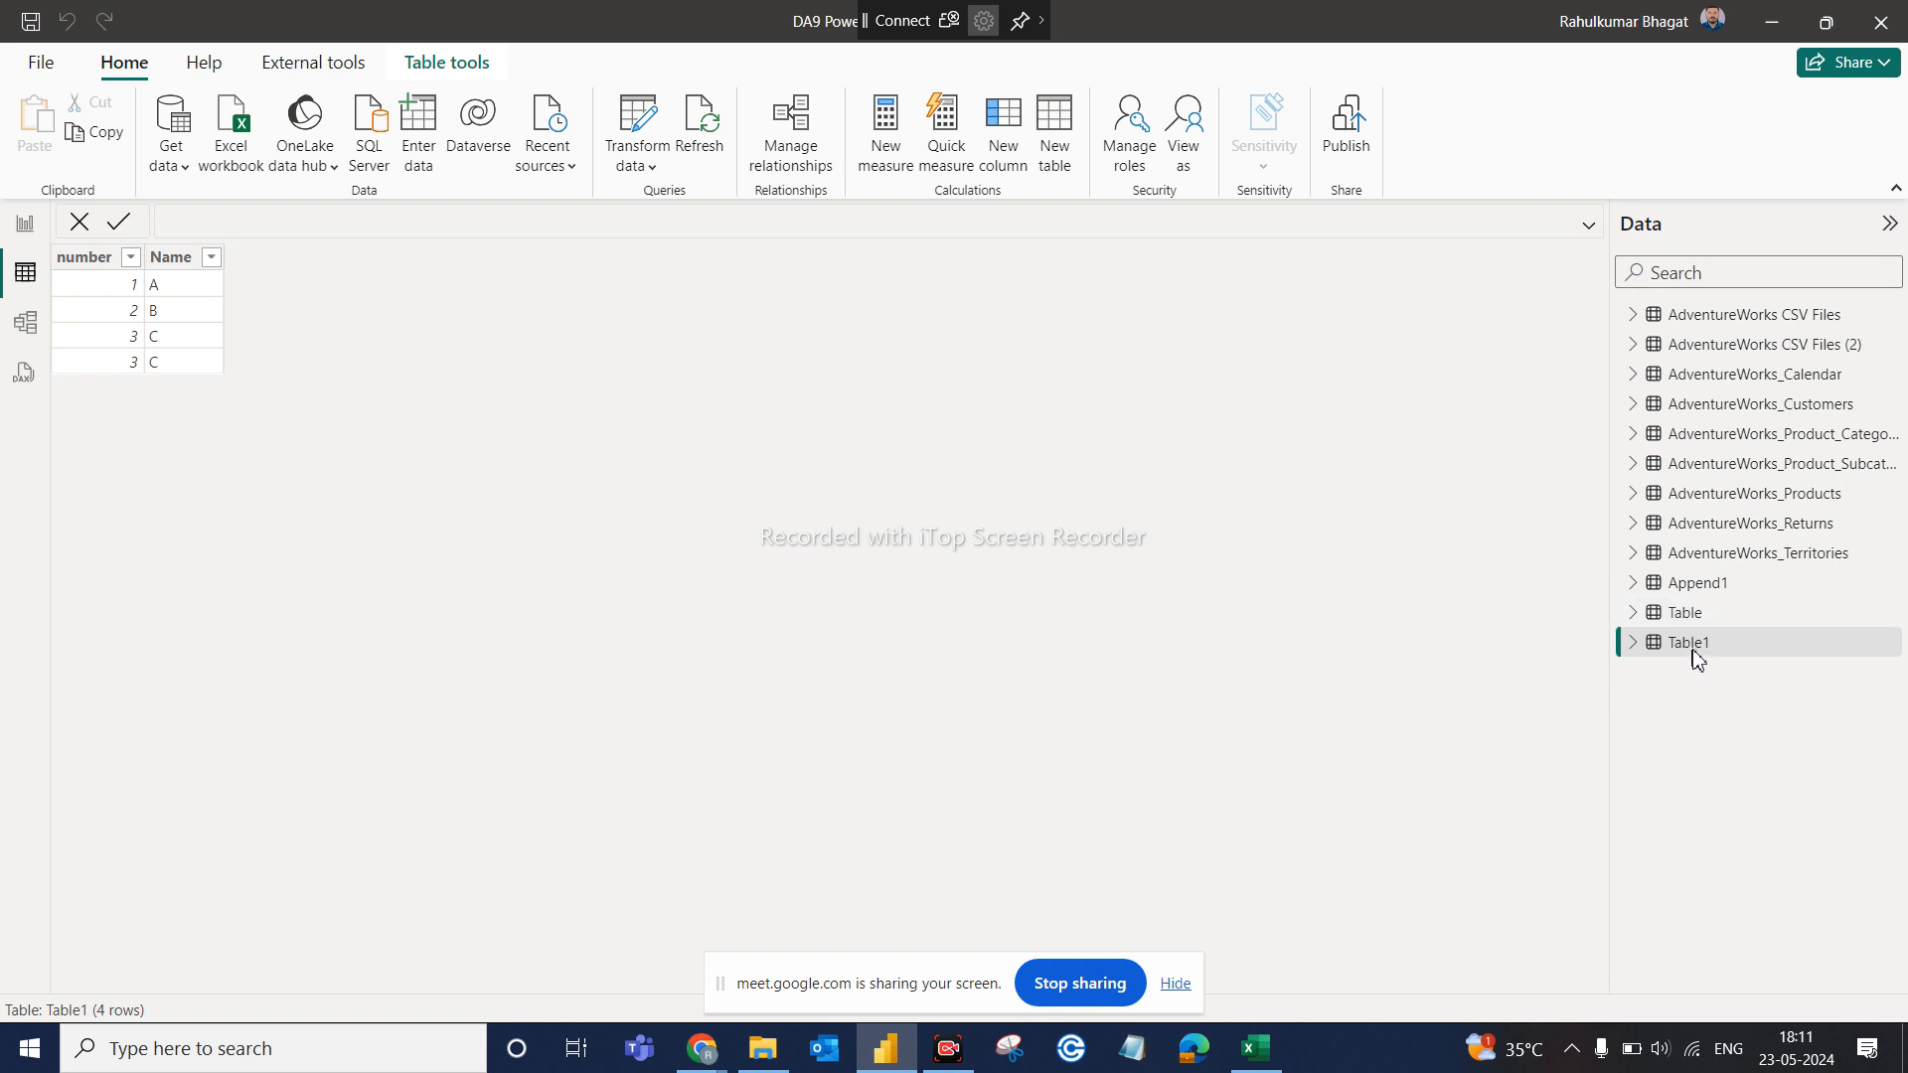
{"action": "double_click", "coordinate": [1695, 624]}
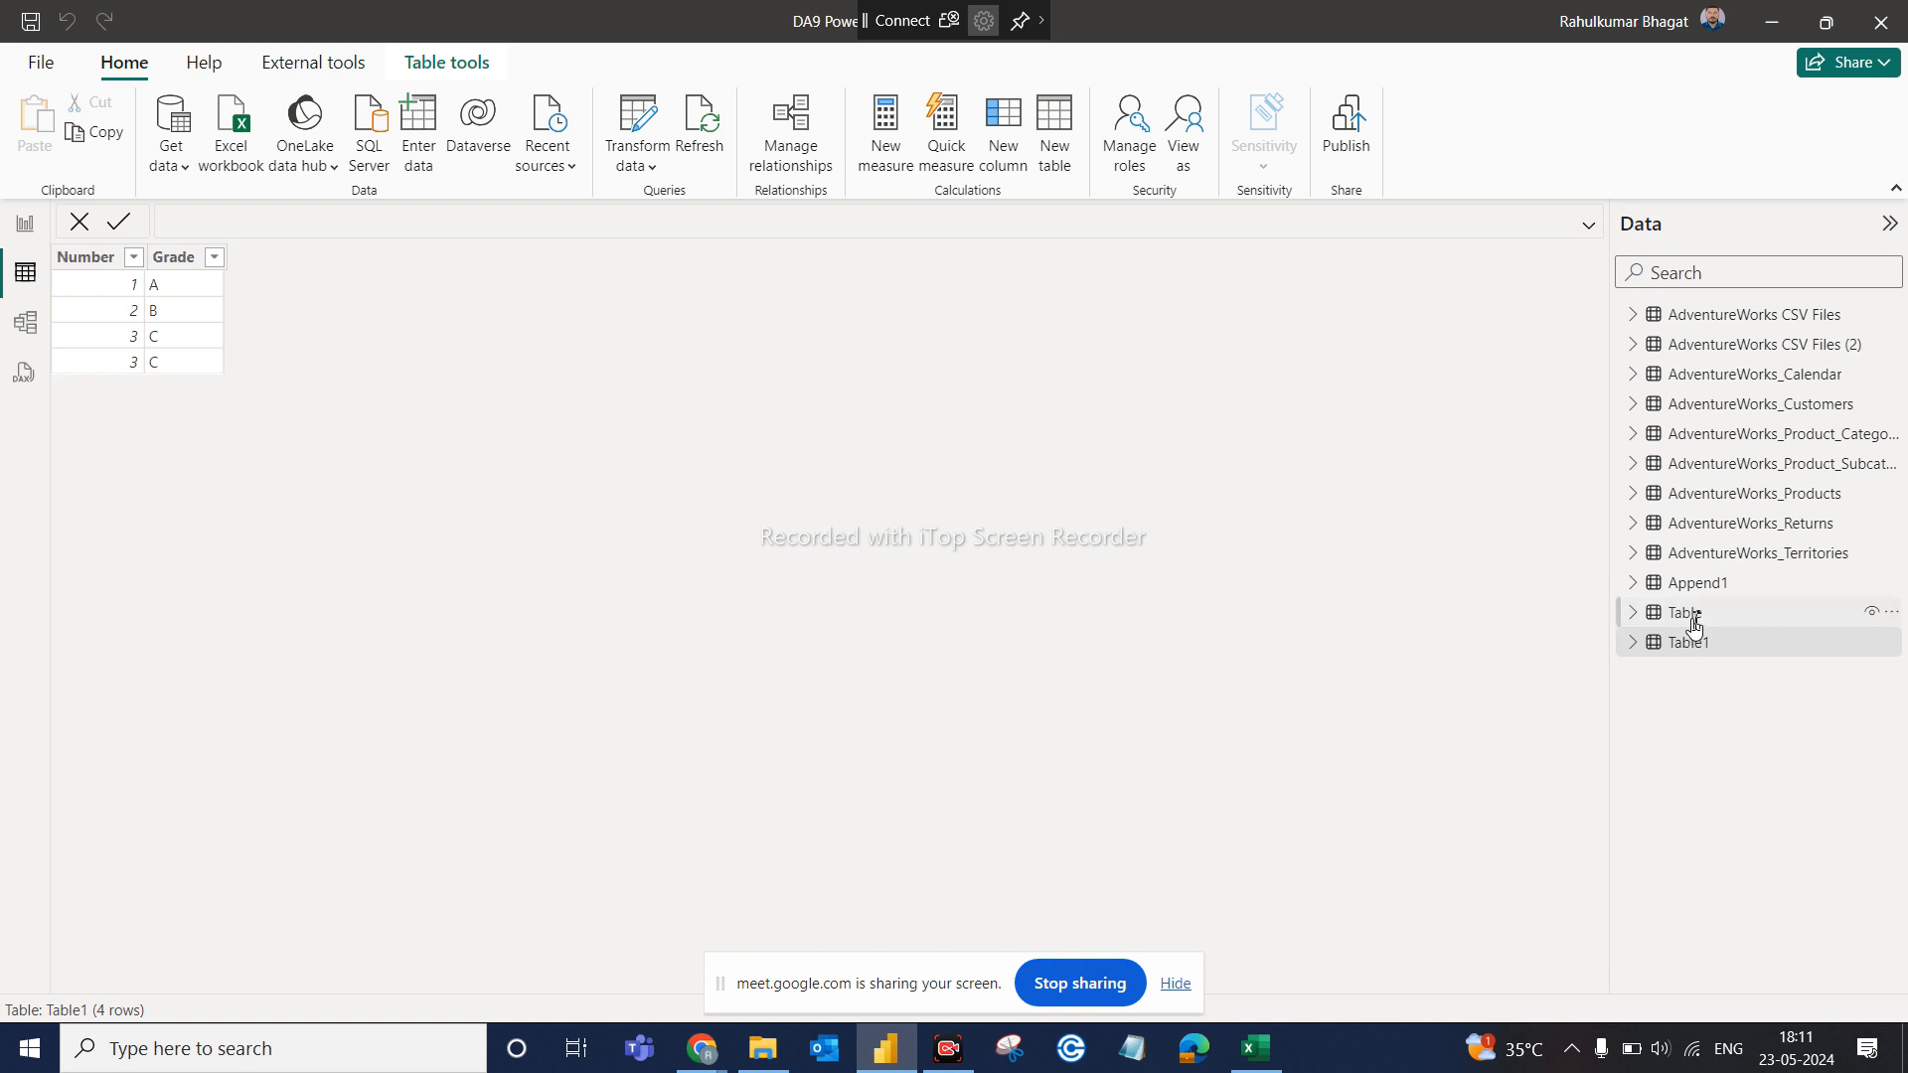
Rename the manually entered Number and Grade table from Table to Table2
{"action": "left_click", "coordinate": [1710, 620]}
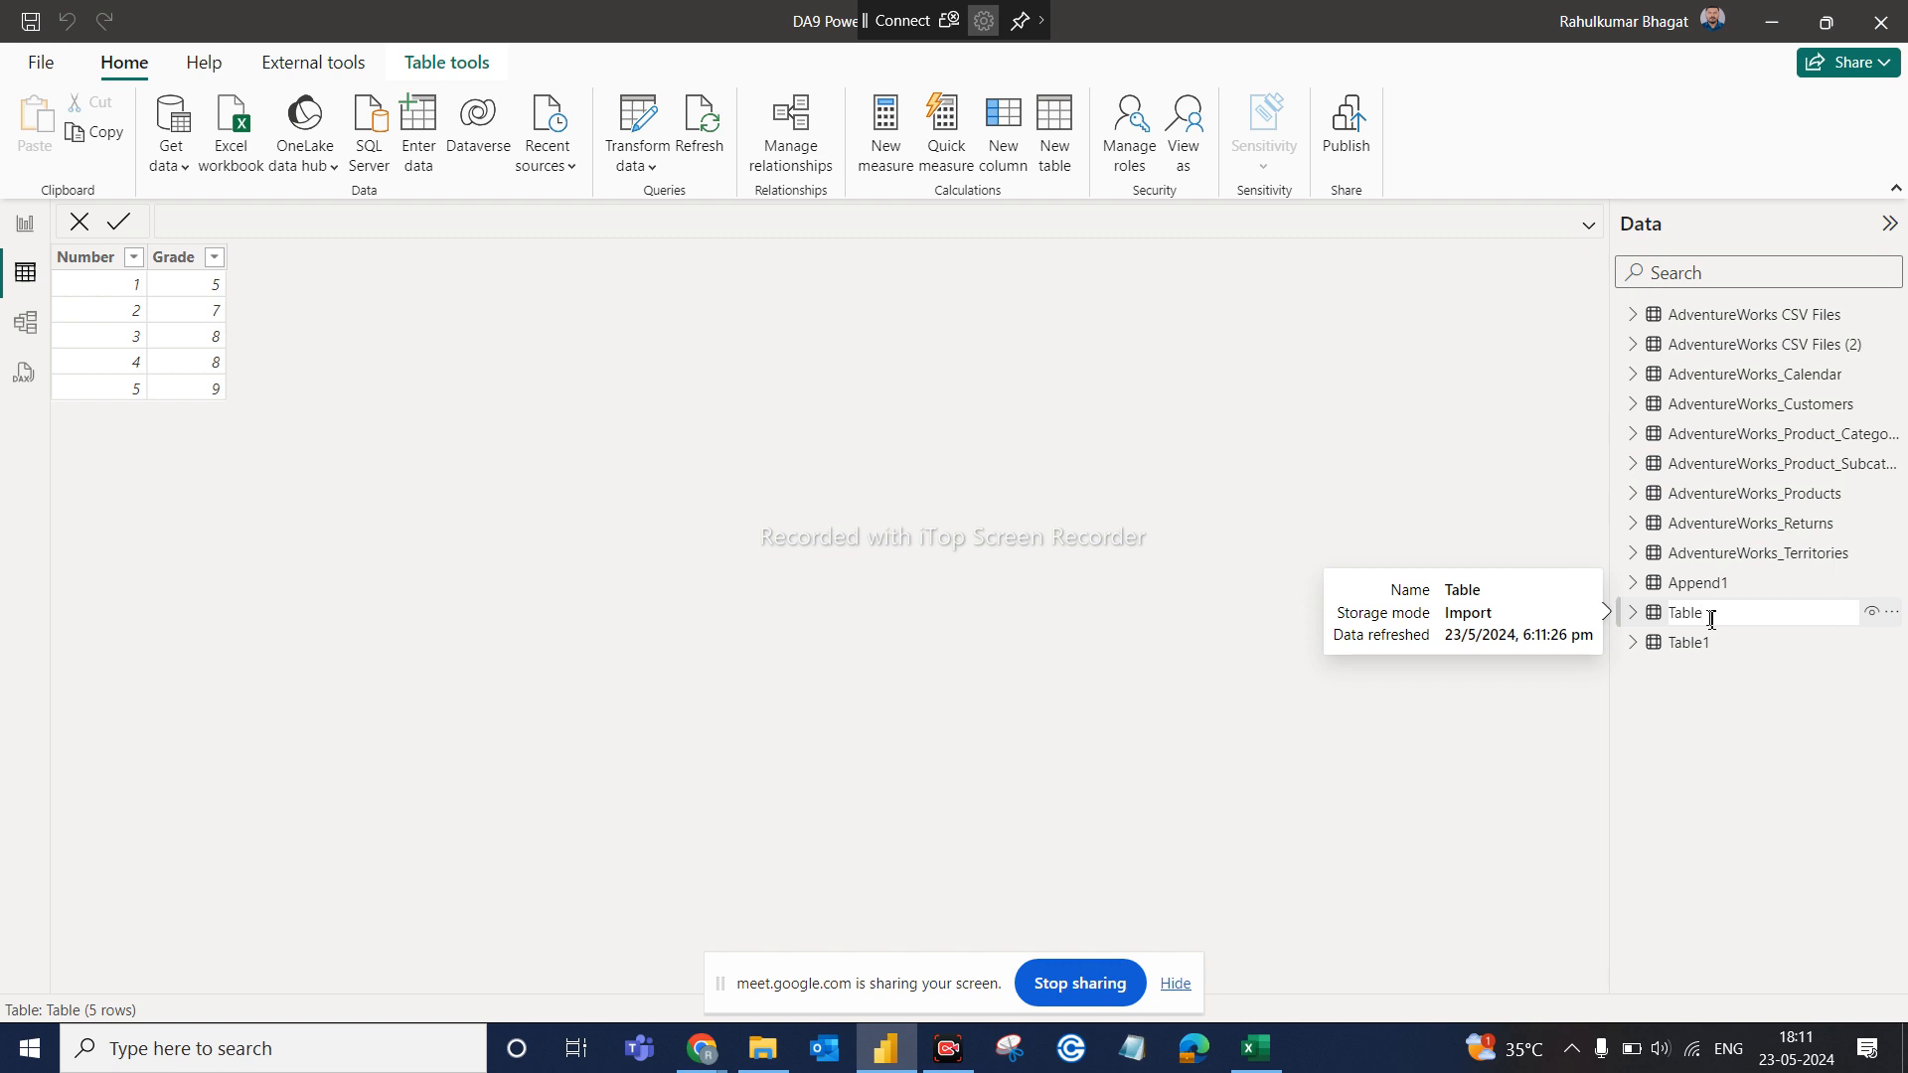
{"action": "type", "text": "2"}
{"action": "key", "text": "Return"}
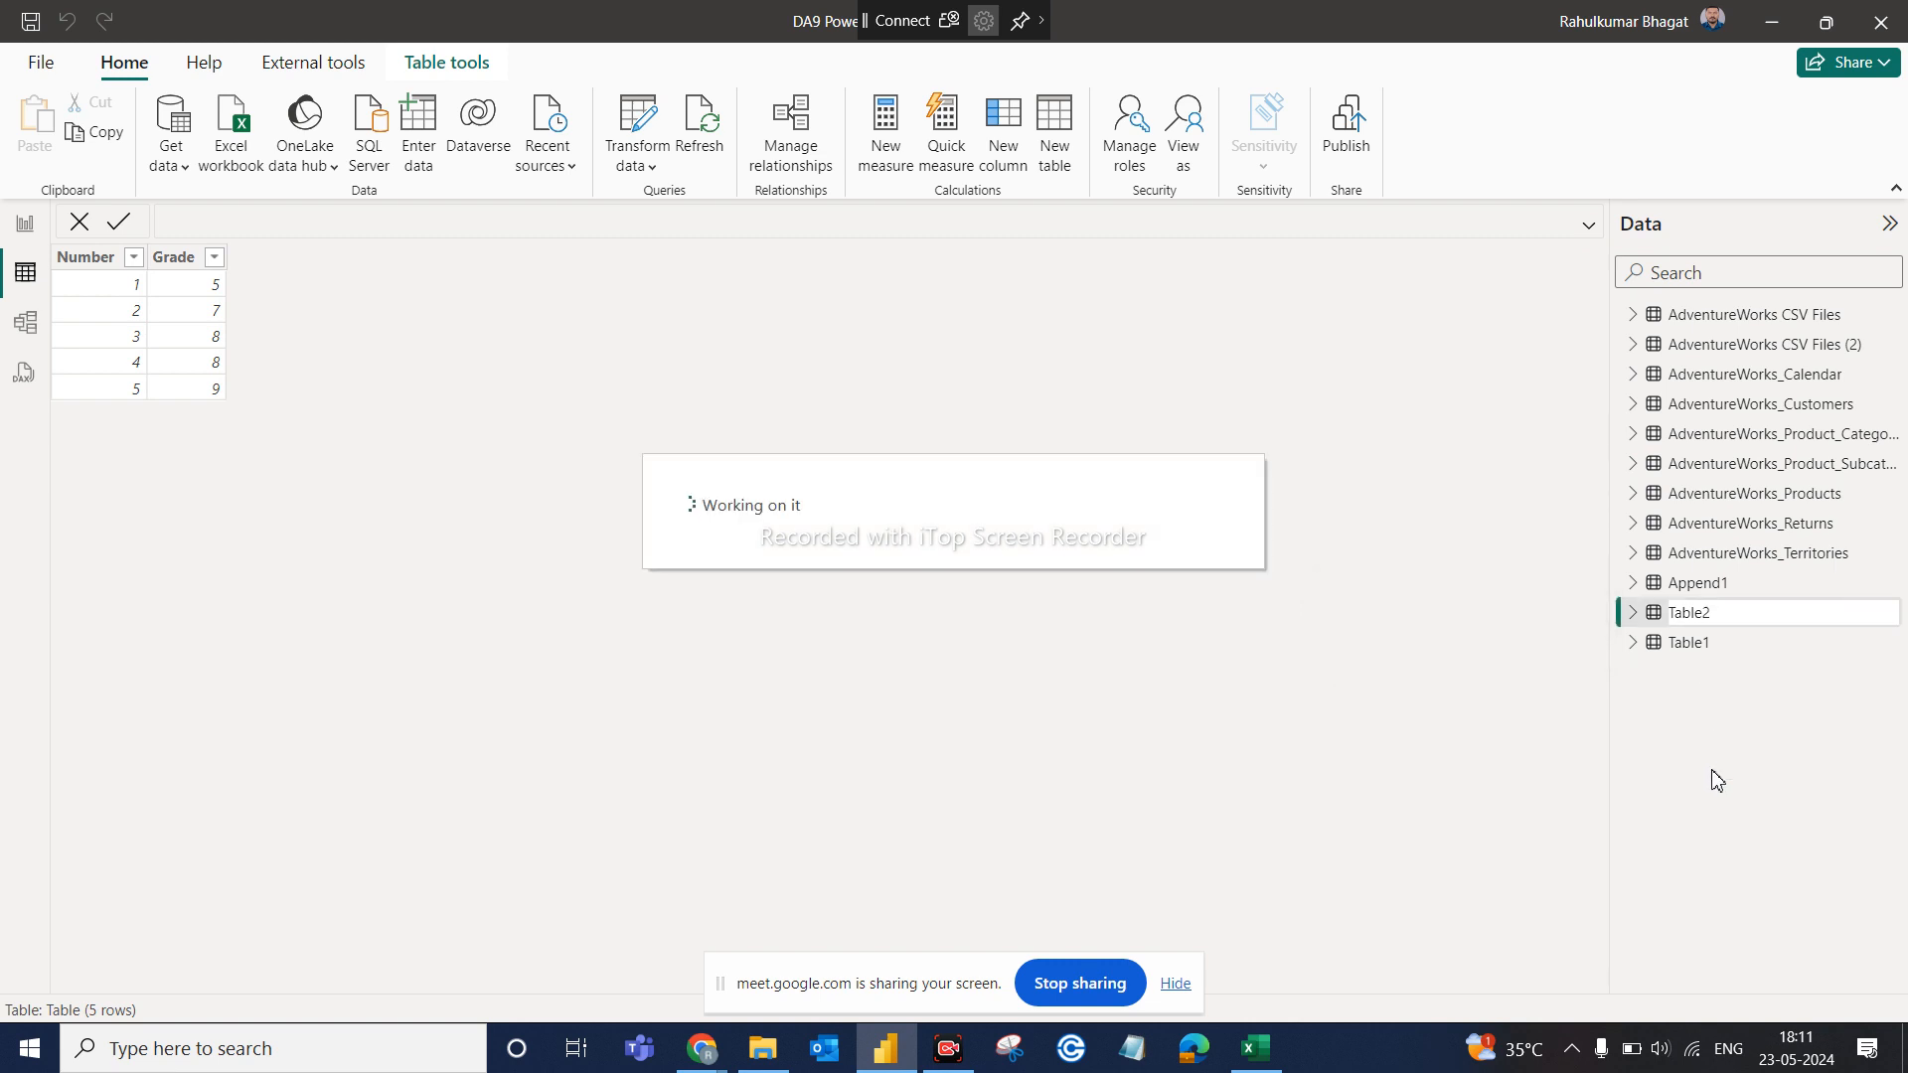
Open the Power Query Editor, collapse the Transform File query group, and preview the Table1 and Table2 queries
{"action": "left_click", "coordinate": [646, 151]}
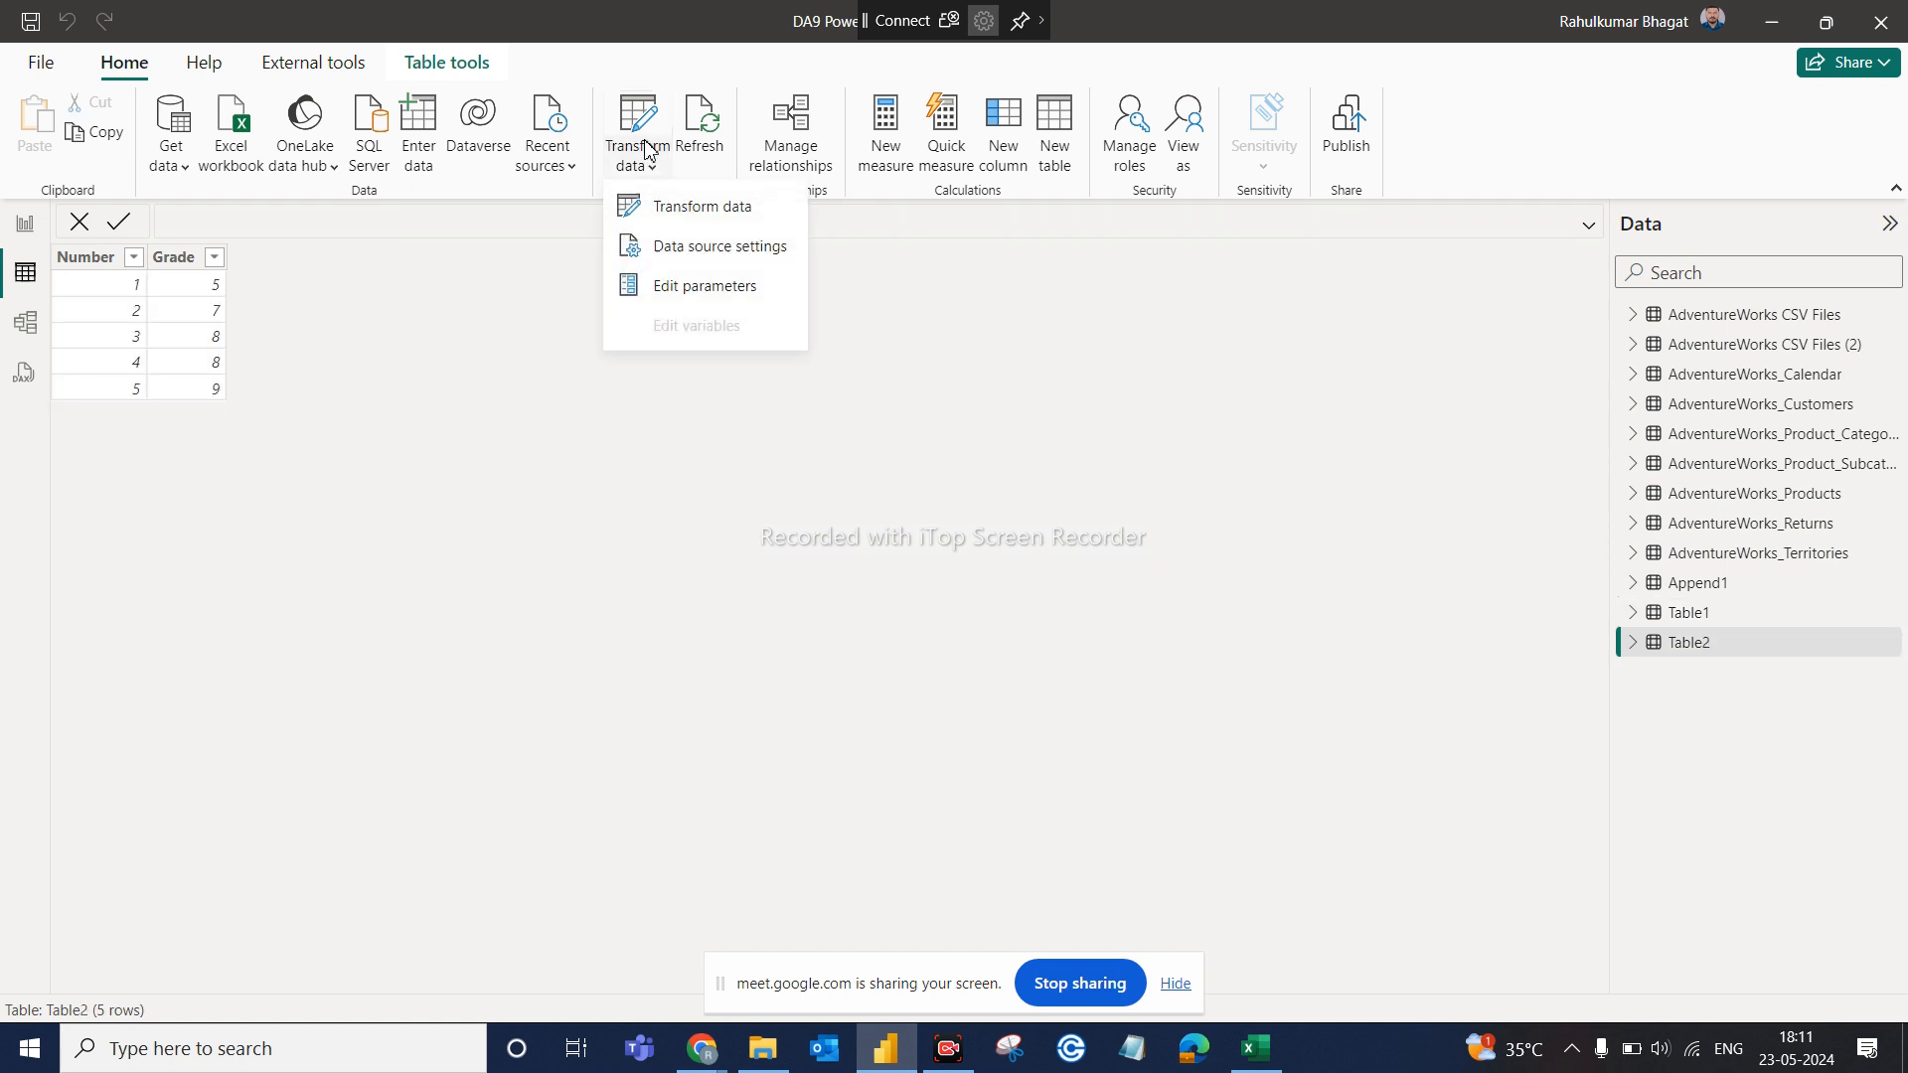
{"action": "left_click", "coordinate": [690, 210]}
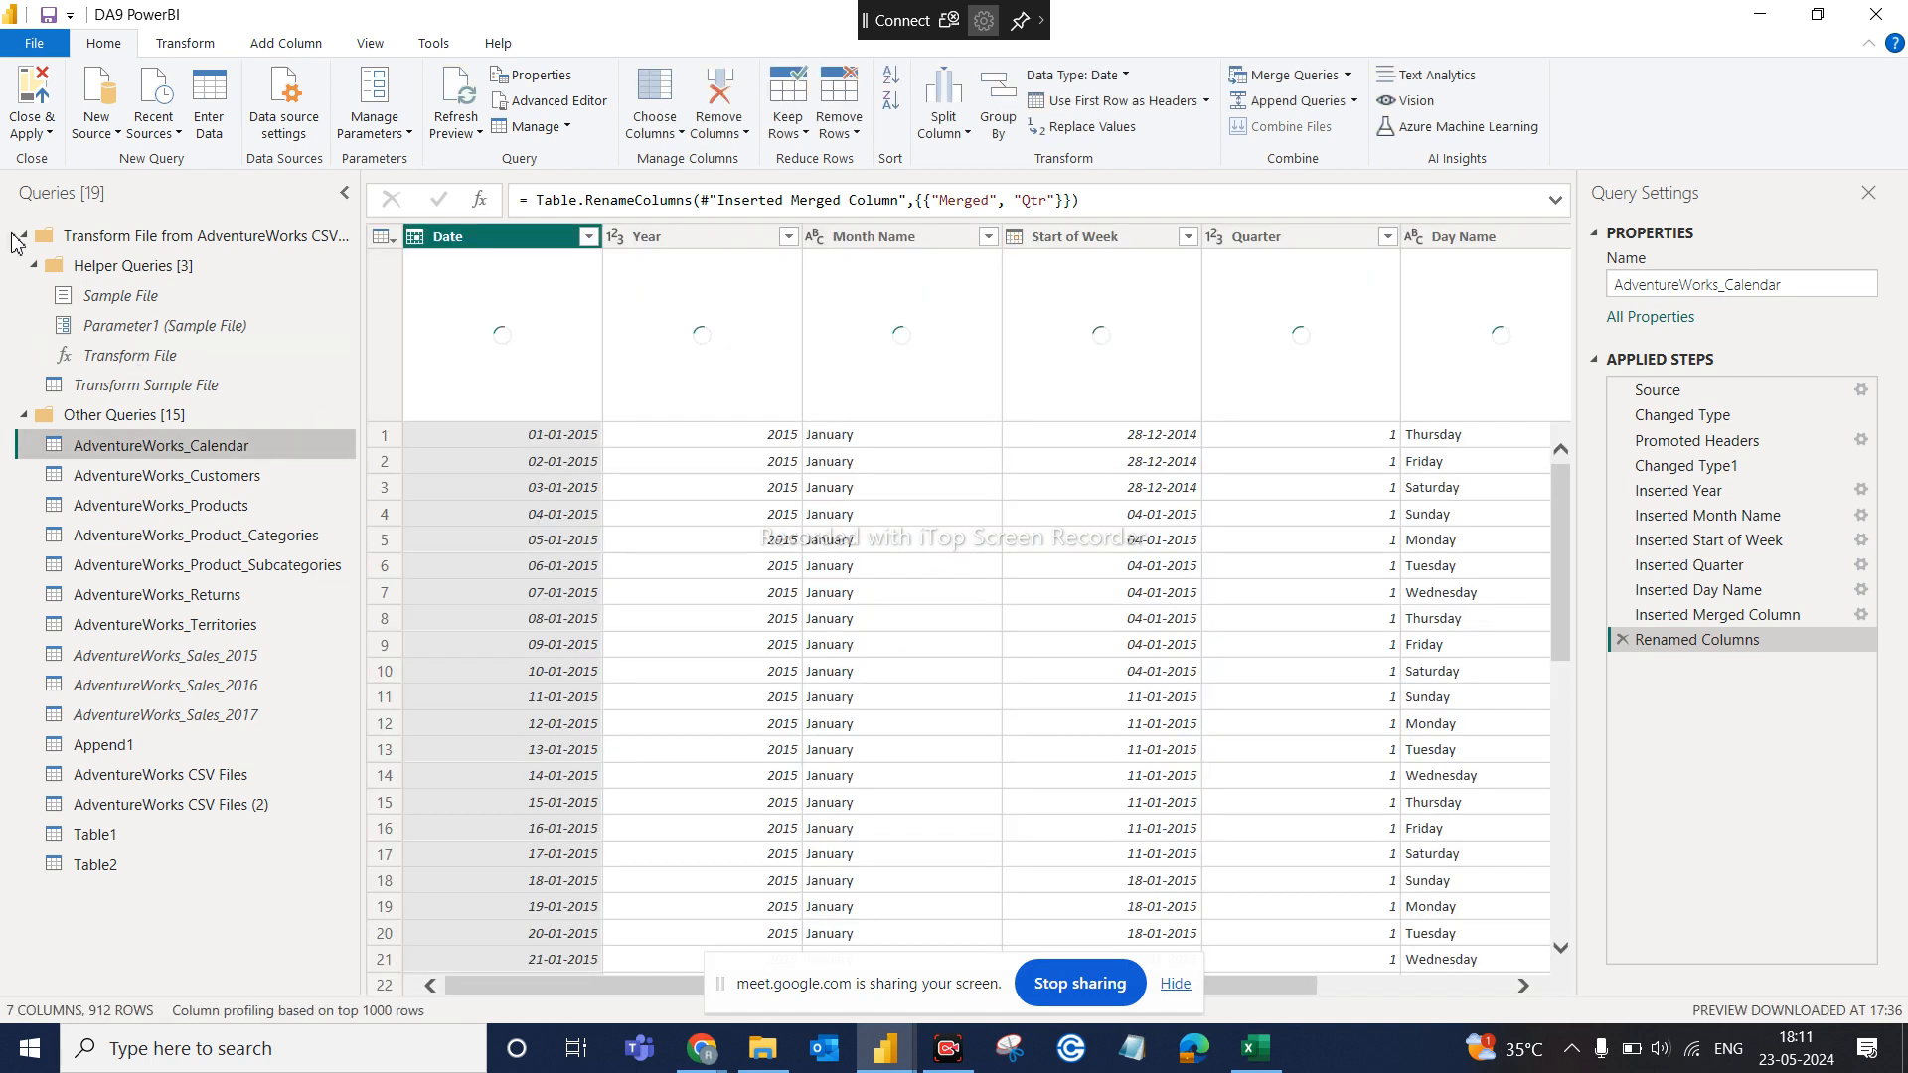
{"action": "left_click", "coordinate": [22, 238]}
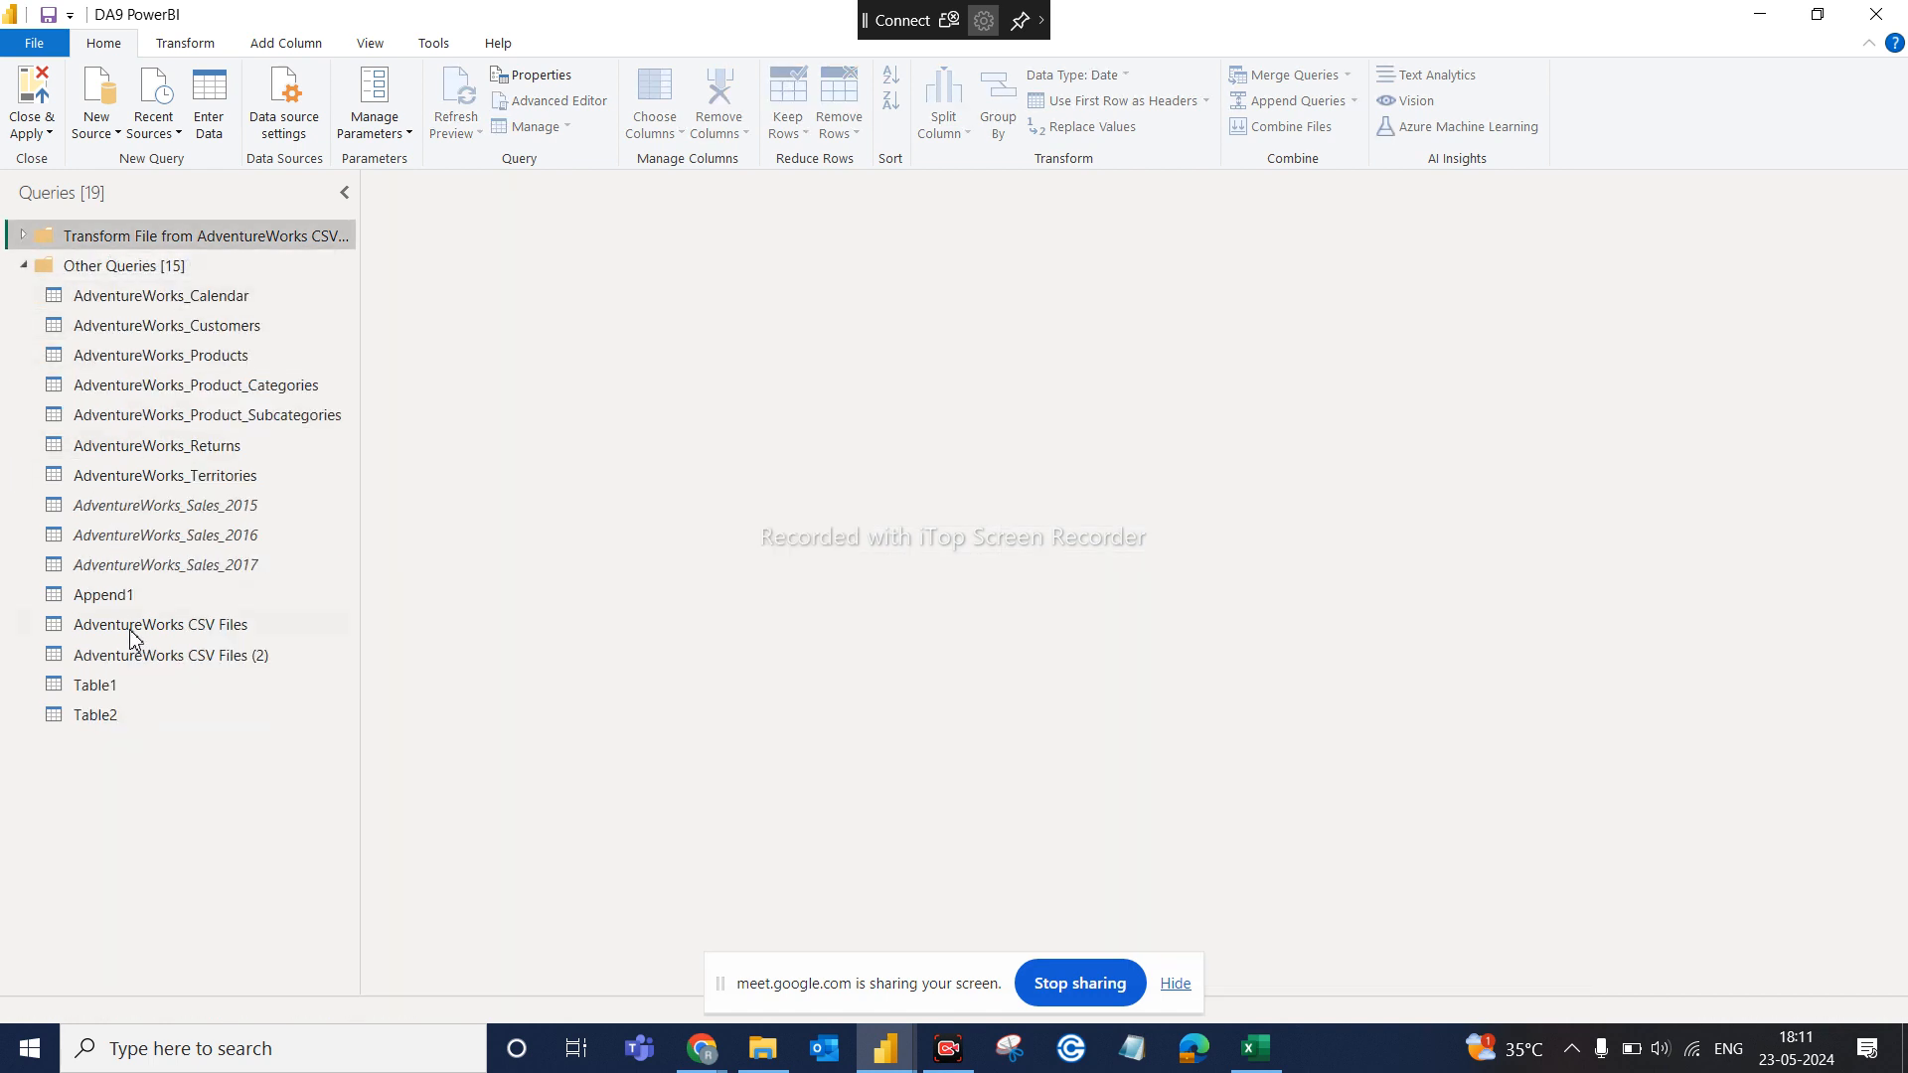
{"action": "left_click", "coordinate": [104, 697]}
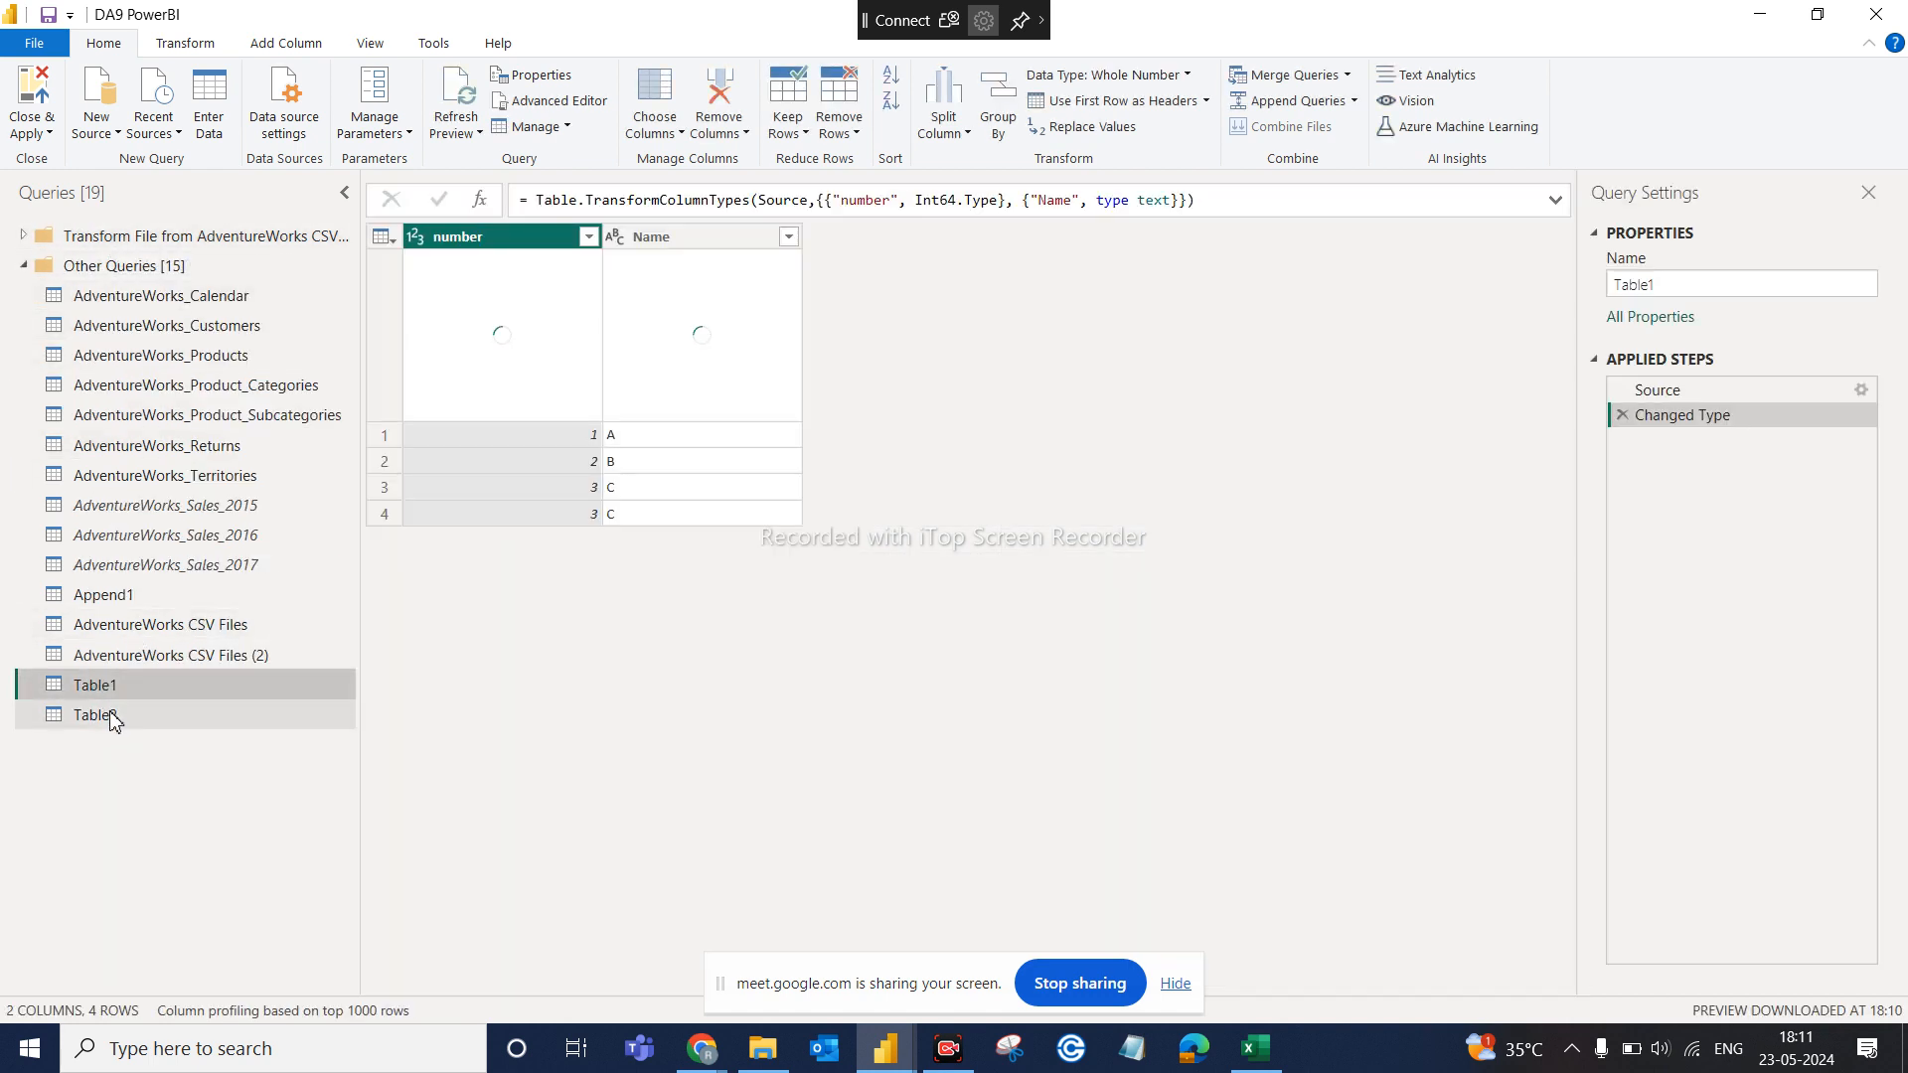
{"action": "left_click", "coordinate": [110, 718]}
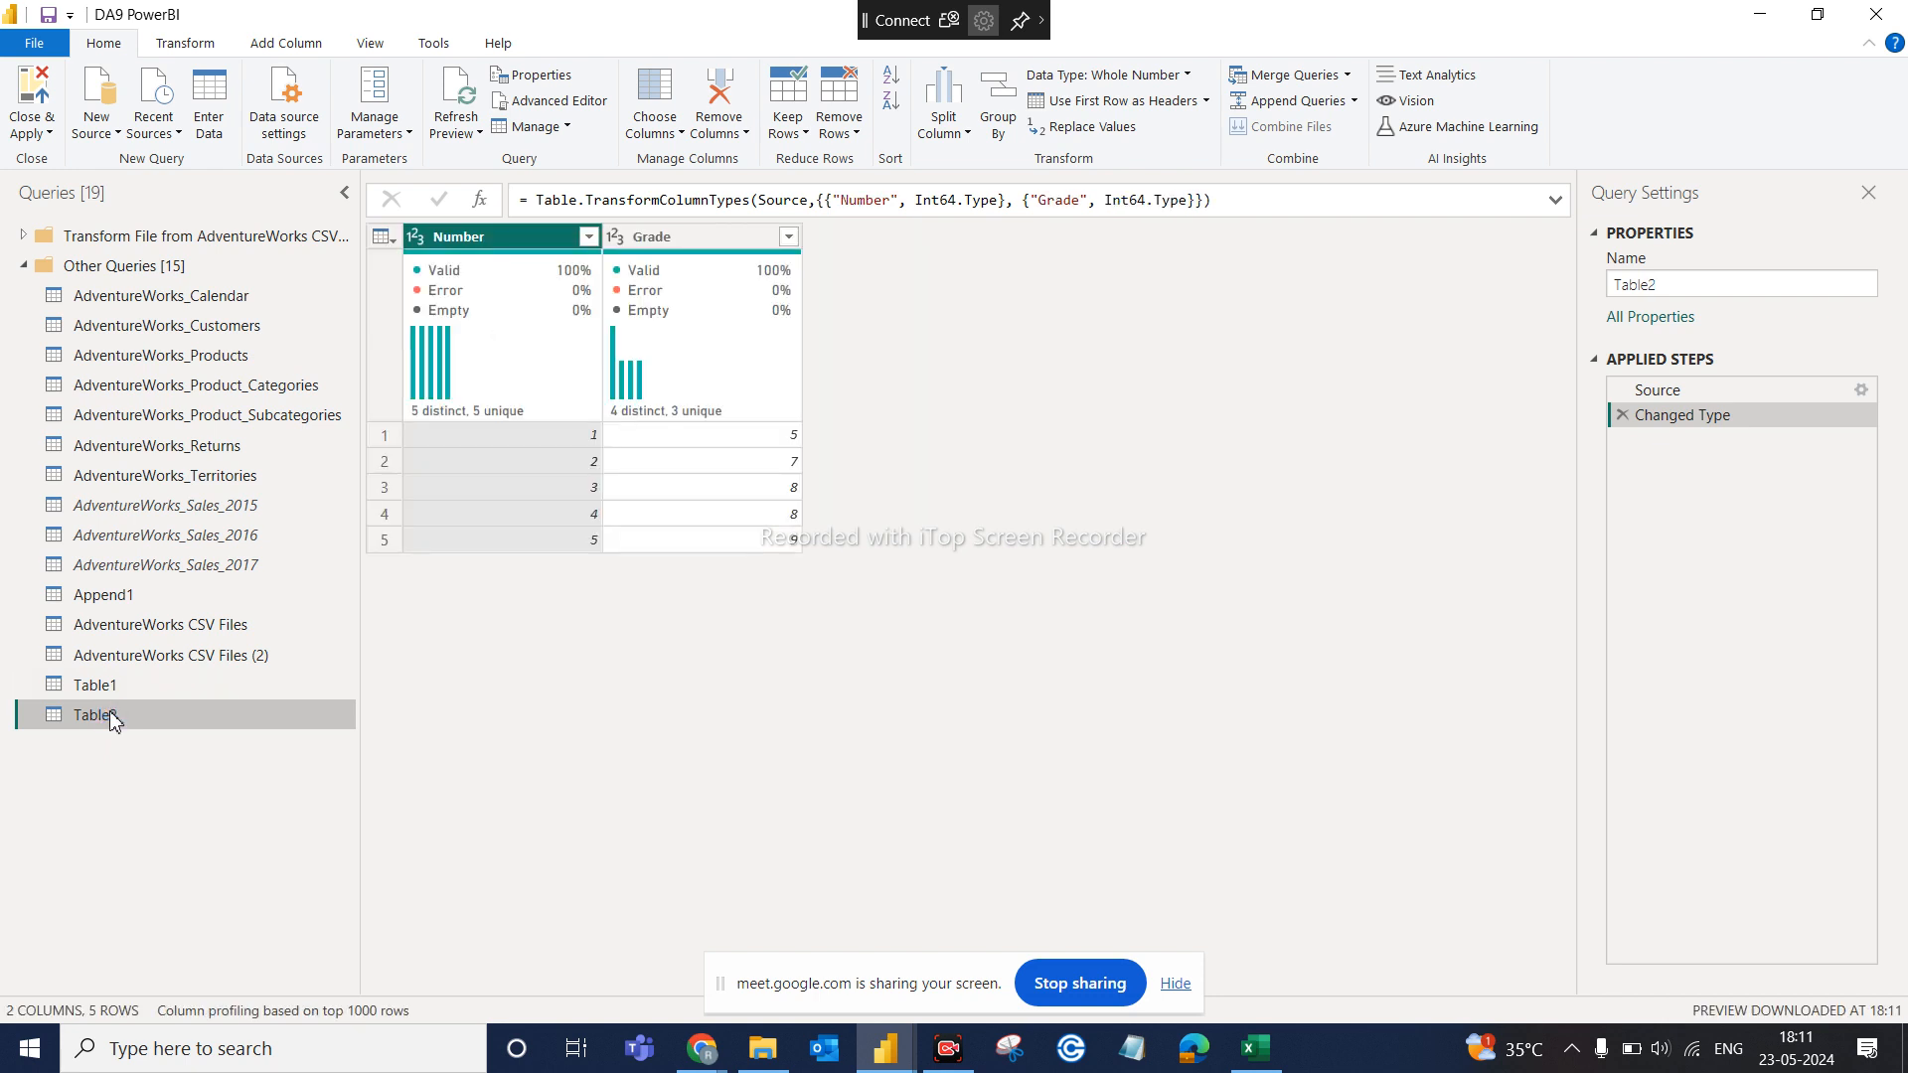
{"action": "left_click", "coordinate": [127, 697]}
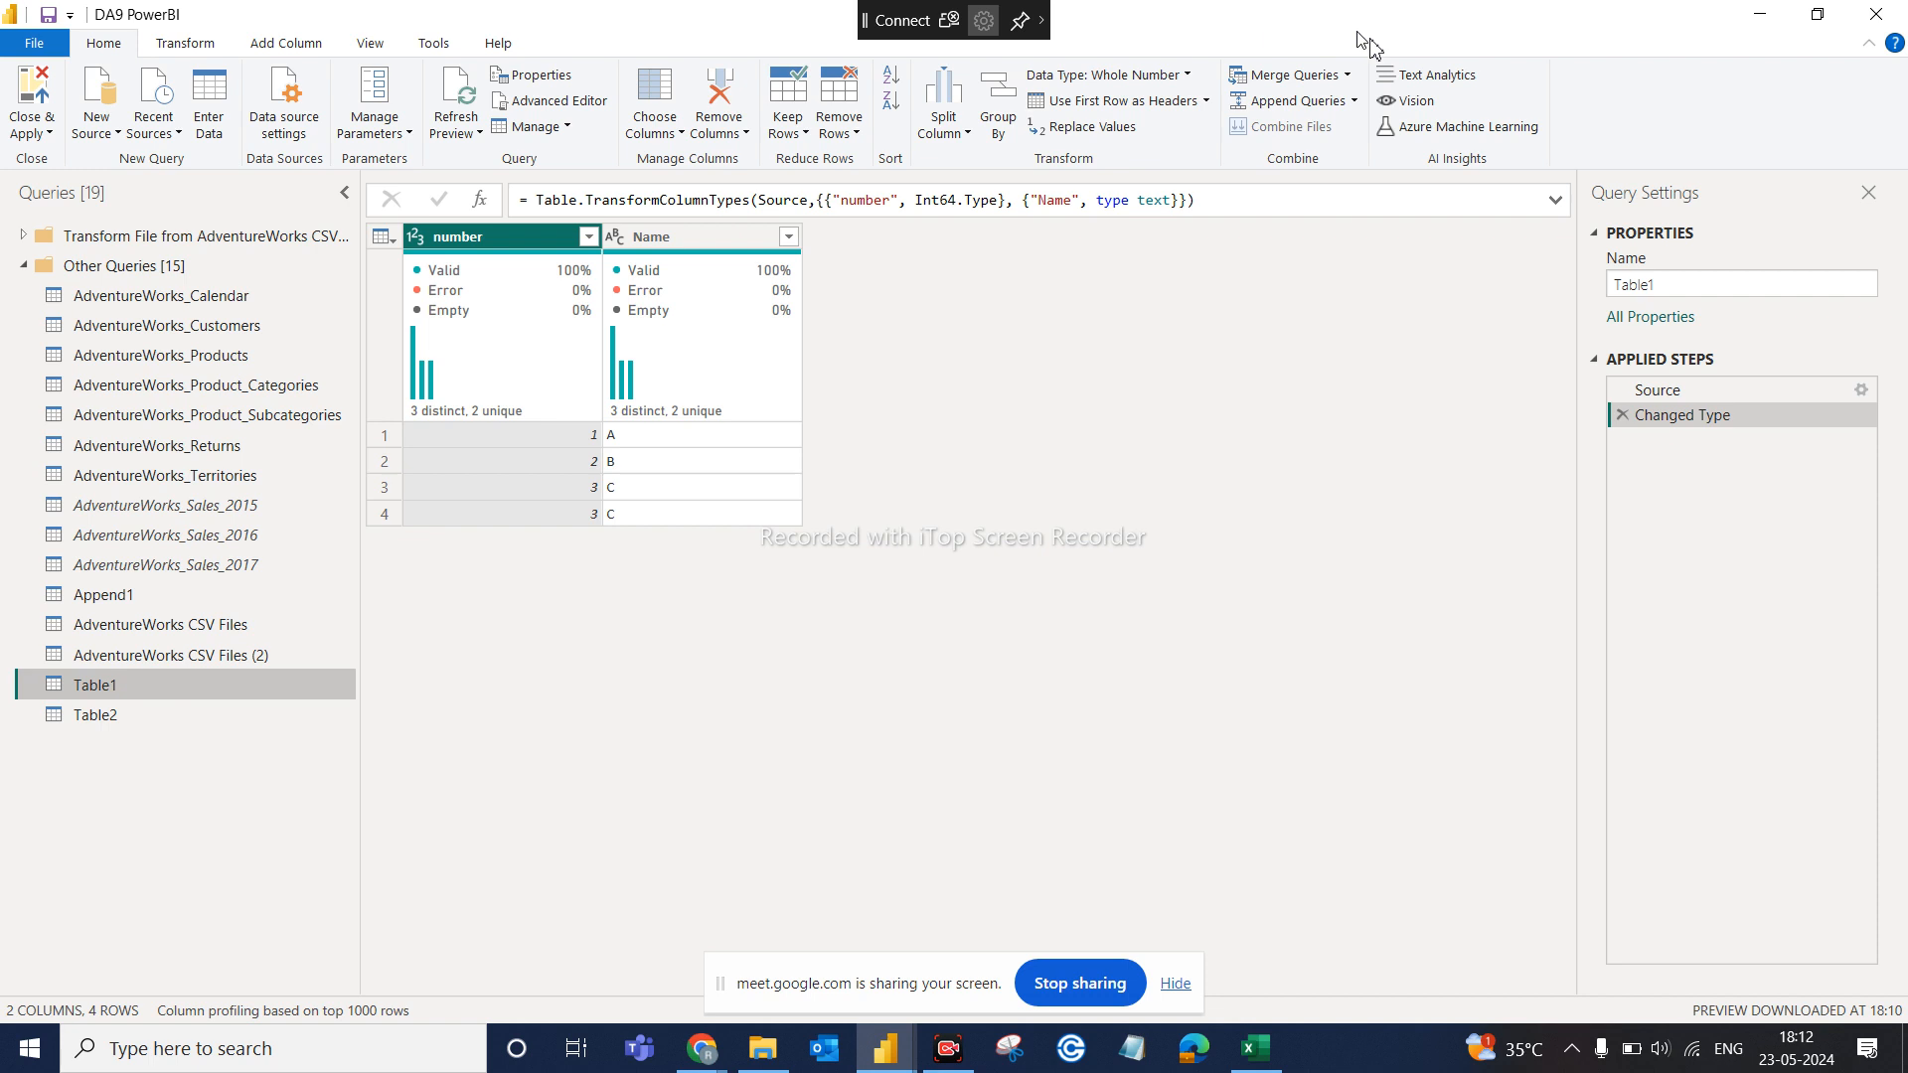
Append Table1 and Table2 as a new query, with Table1 as the first table and Table2 as the second
{"action": "left_click", "coordinate": [1353, 107]}
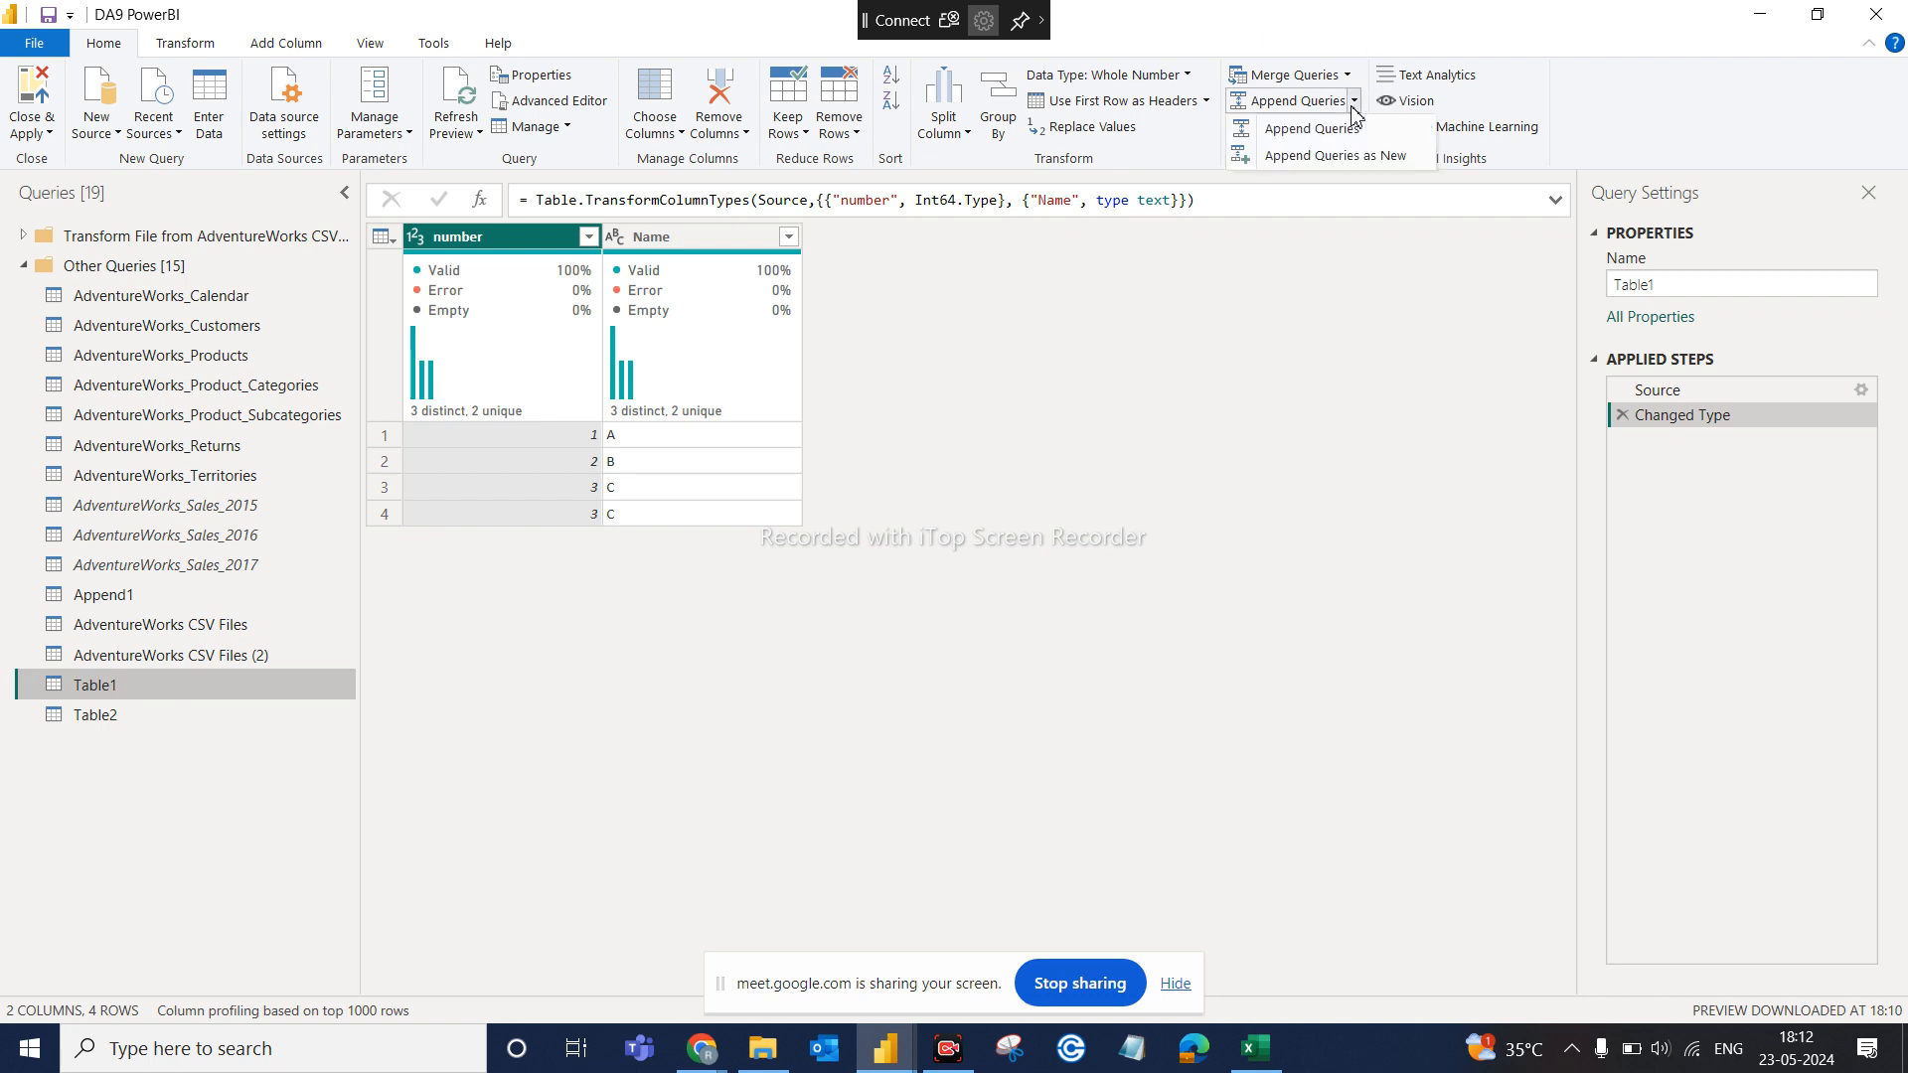
{"action": "left_click", "coordinate": [1369, 159]}
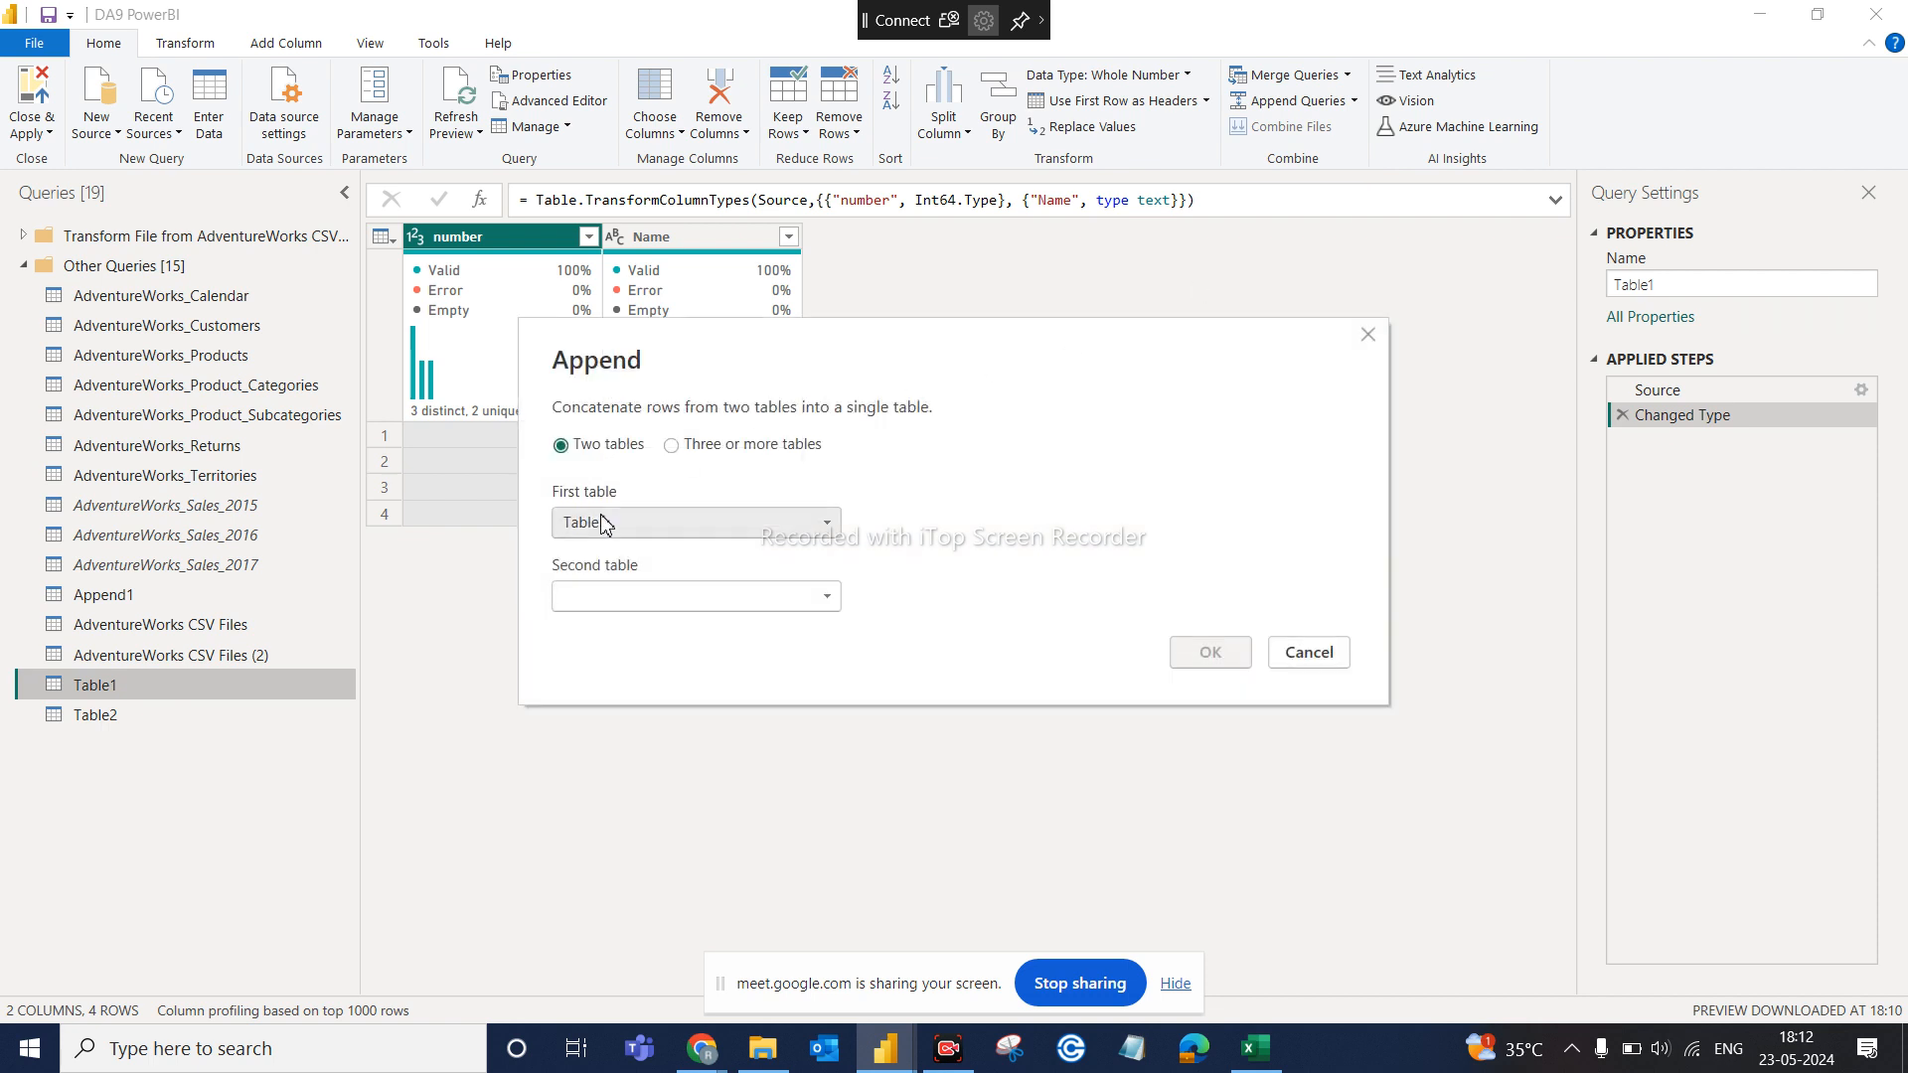
{"action": "left_click", "coordinate": [795, 601]}
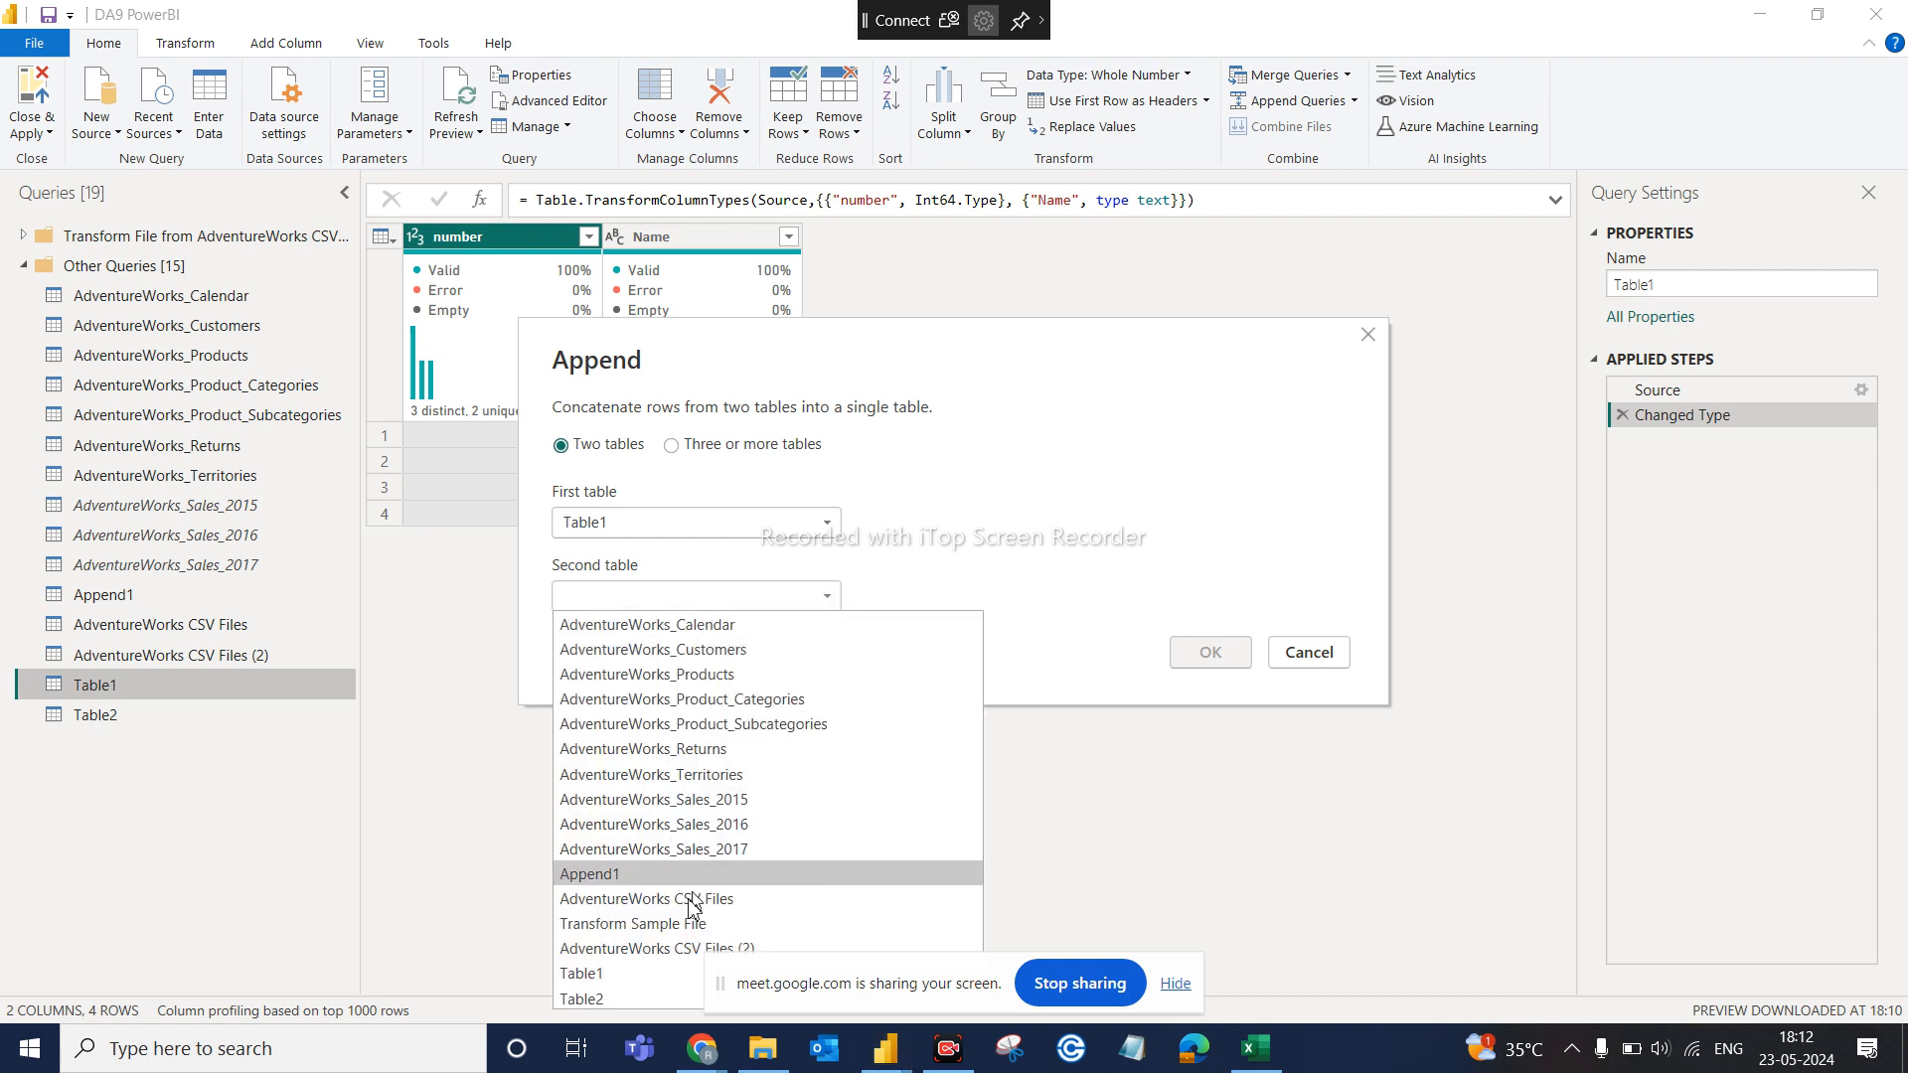
{"action": "left_click", "coordinate": [628, 998]}
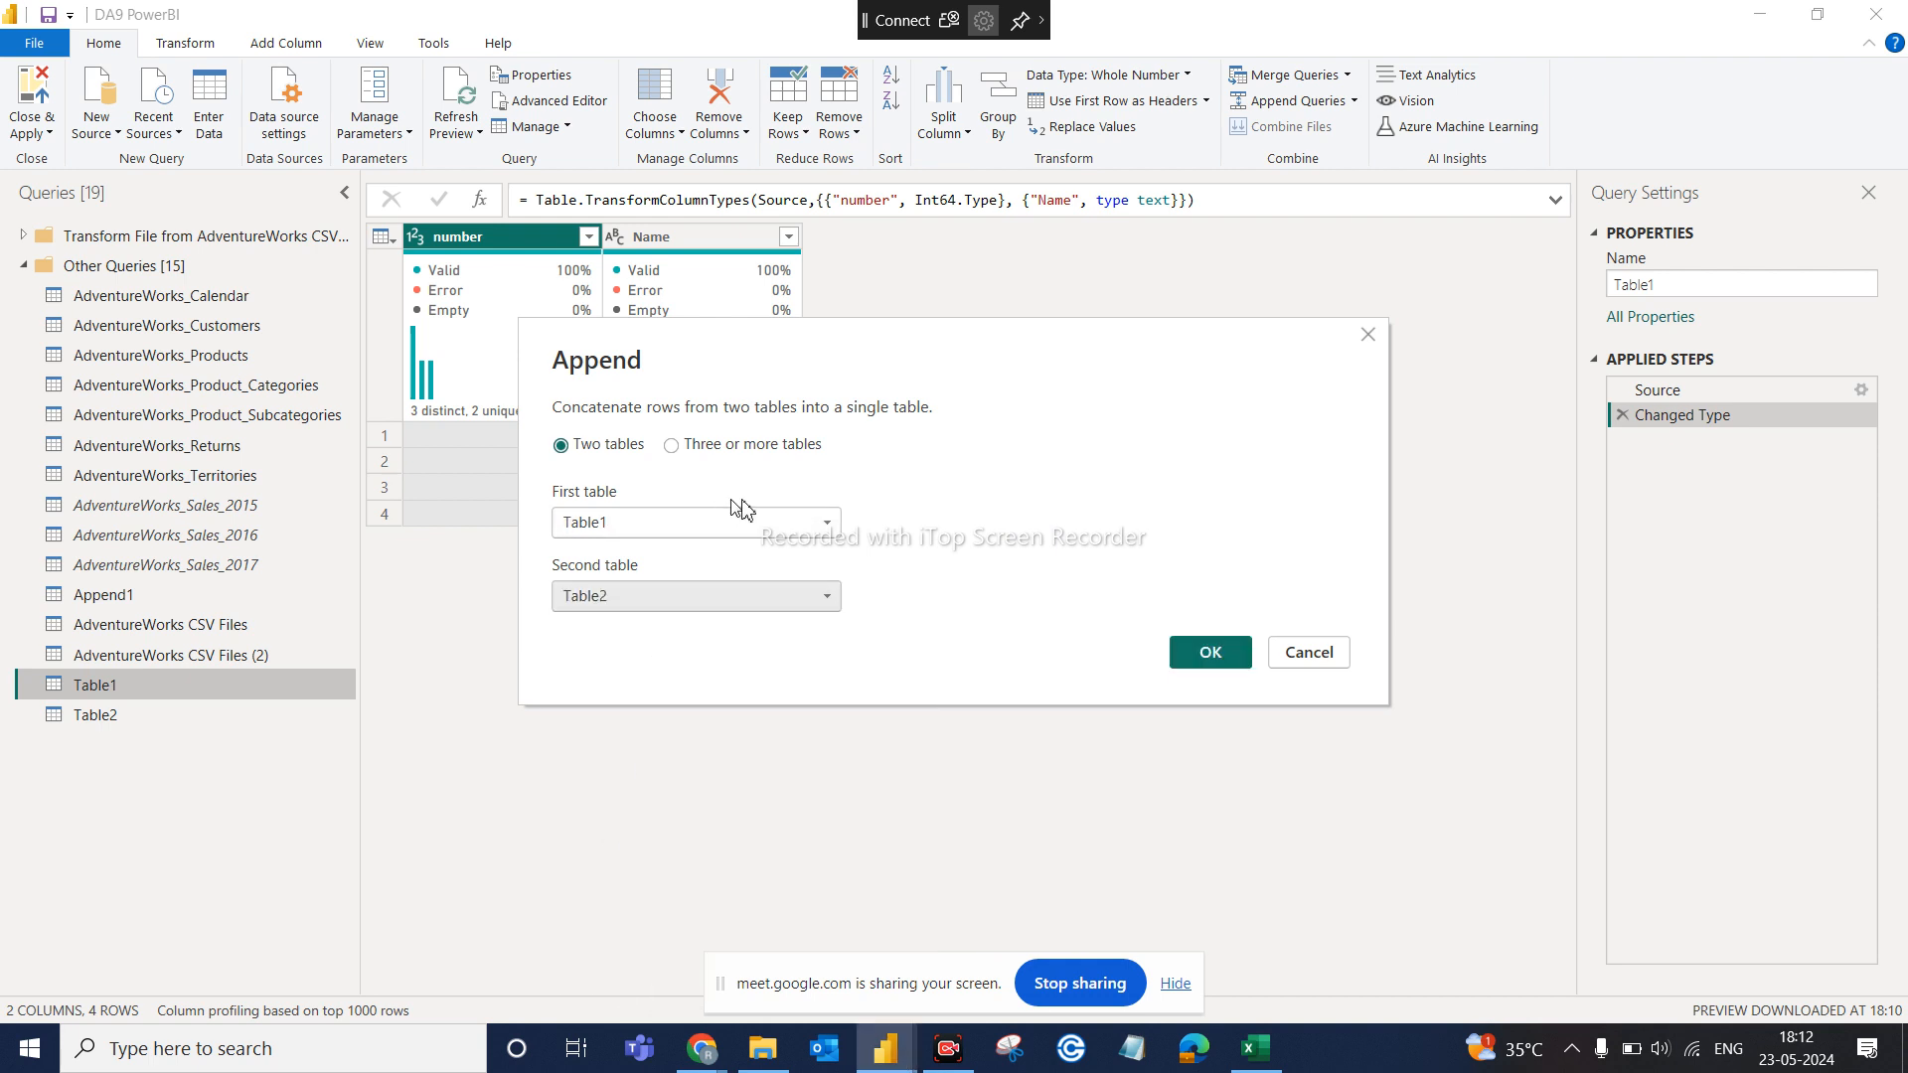
{"action": "left_click", "coordinate": [1181, 653]}
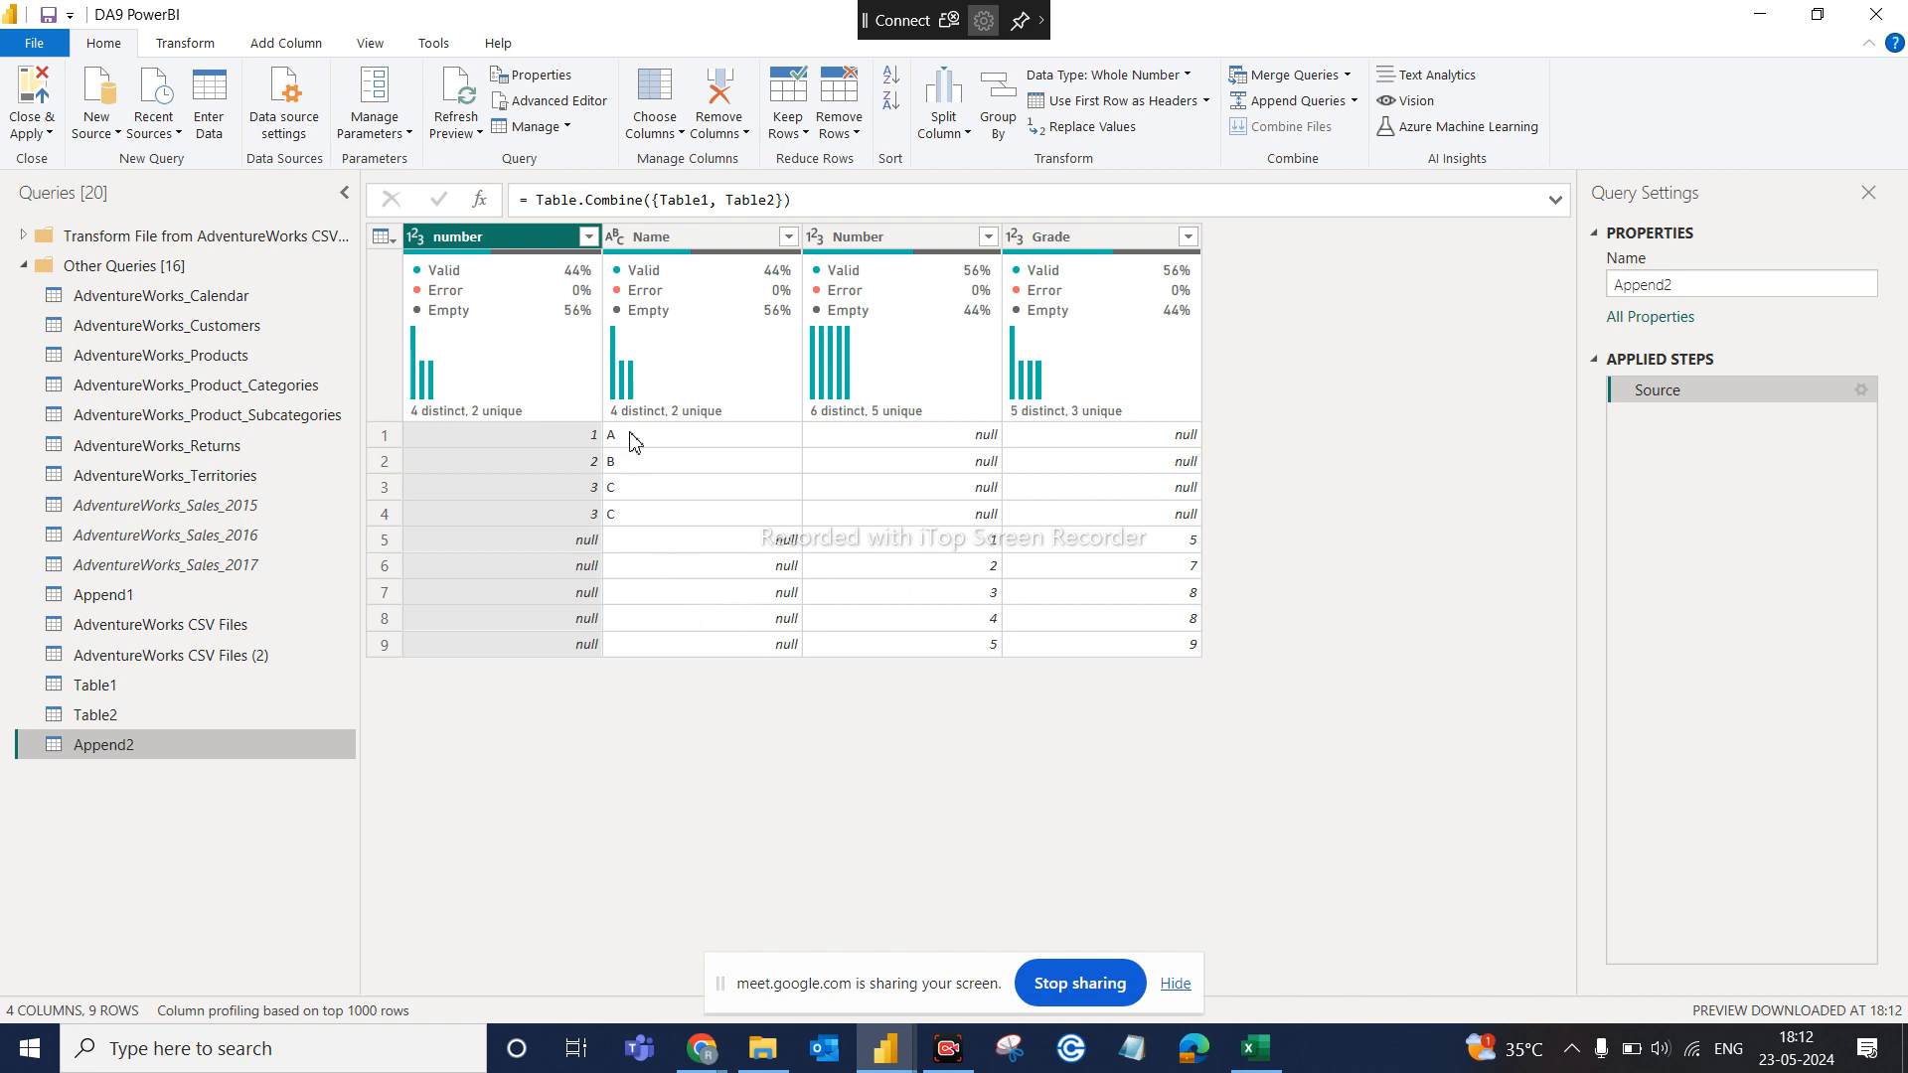
Compare the number and Number columns in the appended query, checking the spelling of their headers and how their rows line up
{"action": "mouse_move", "coordinate": [617, 338]}
{"action": "left_click", "coordinate": [895, 231]}
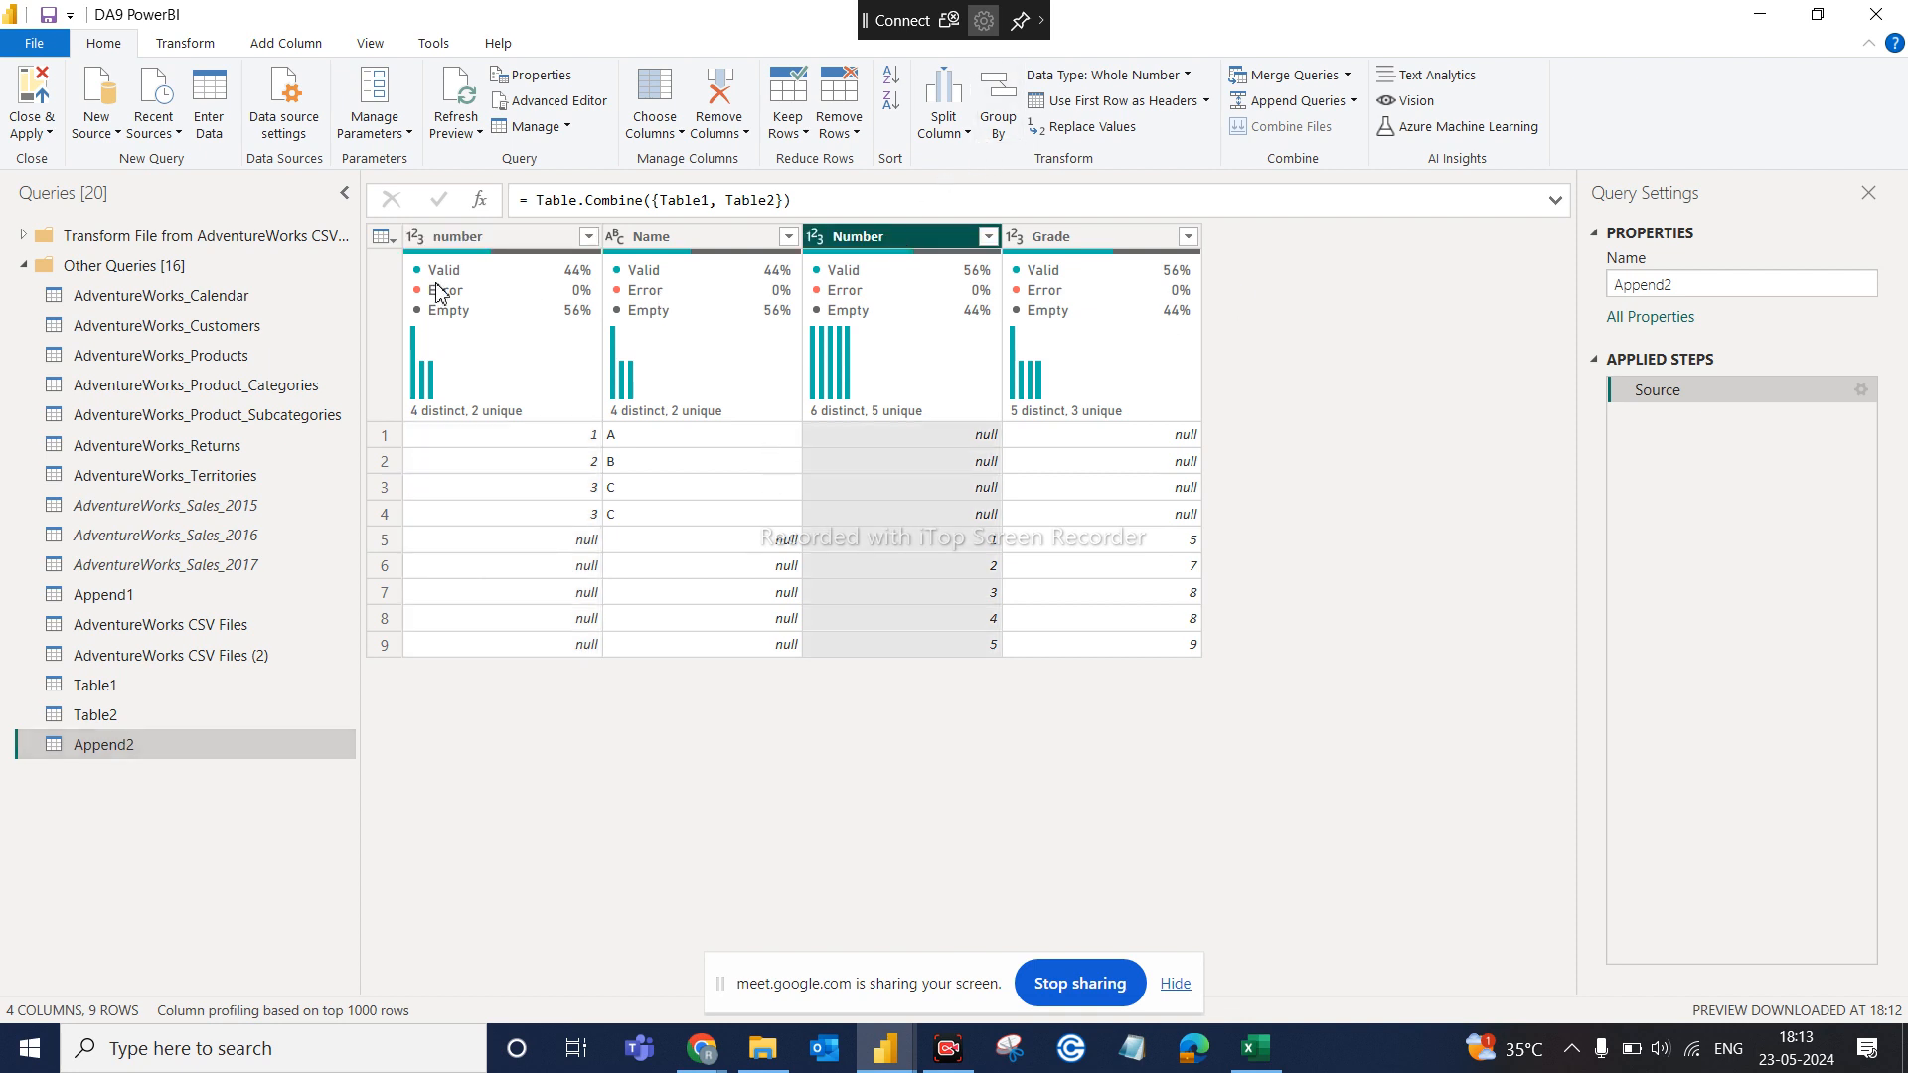
{"action": "left_click", "coordinate": [487, 244]}
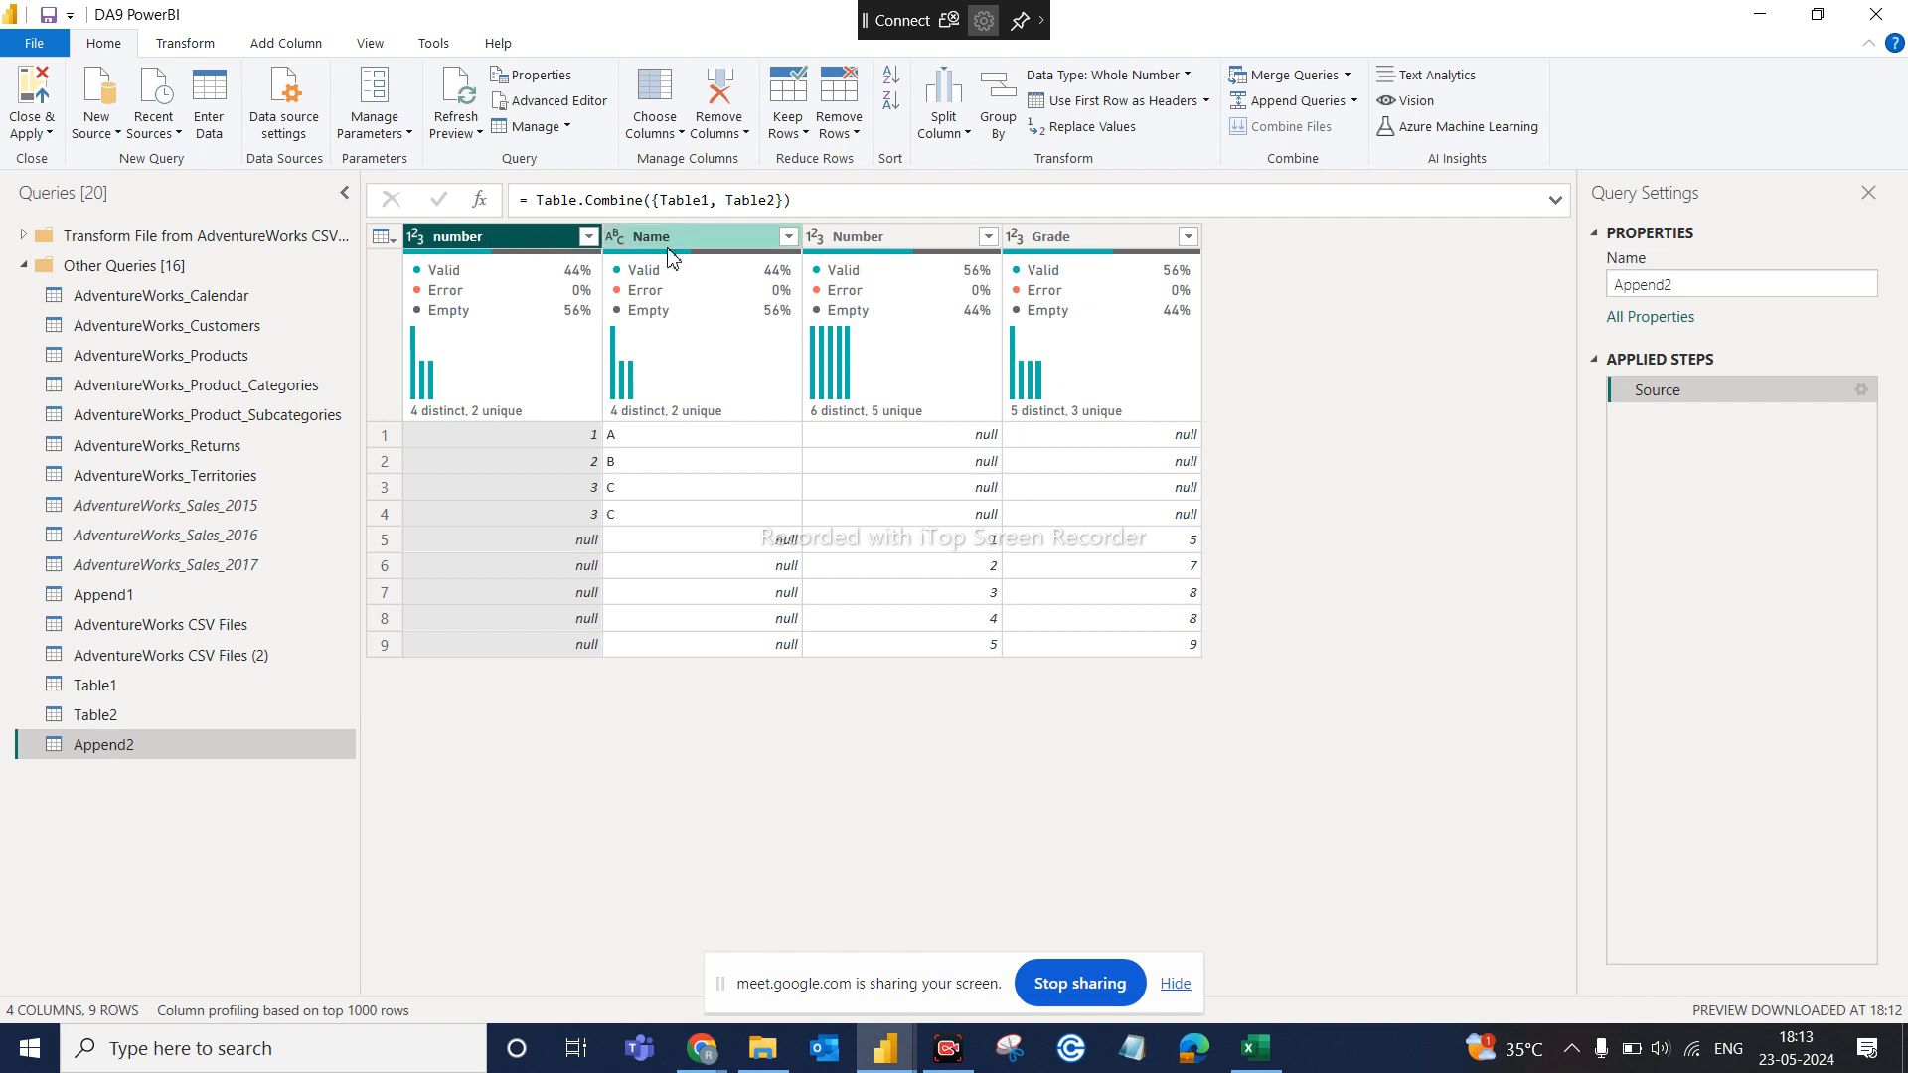
{"action": "left_click", "coordinate": [875, 236]}
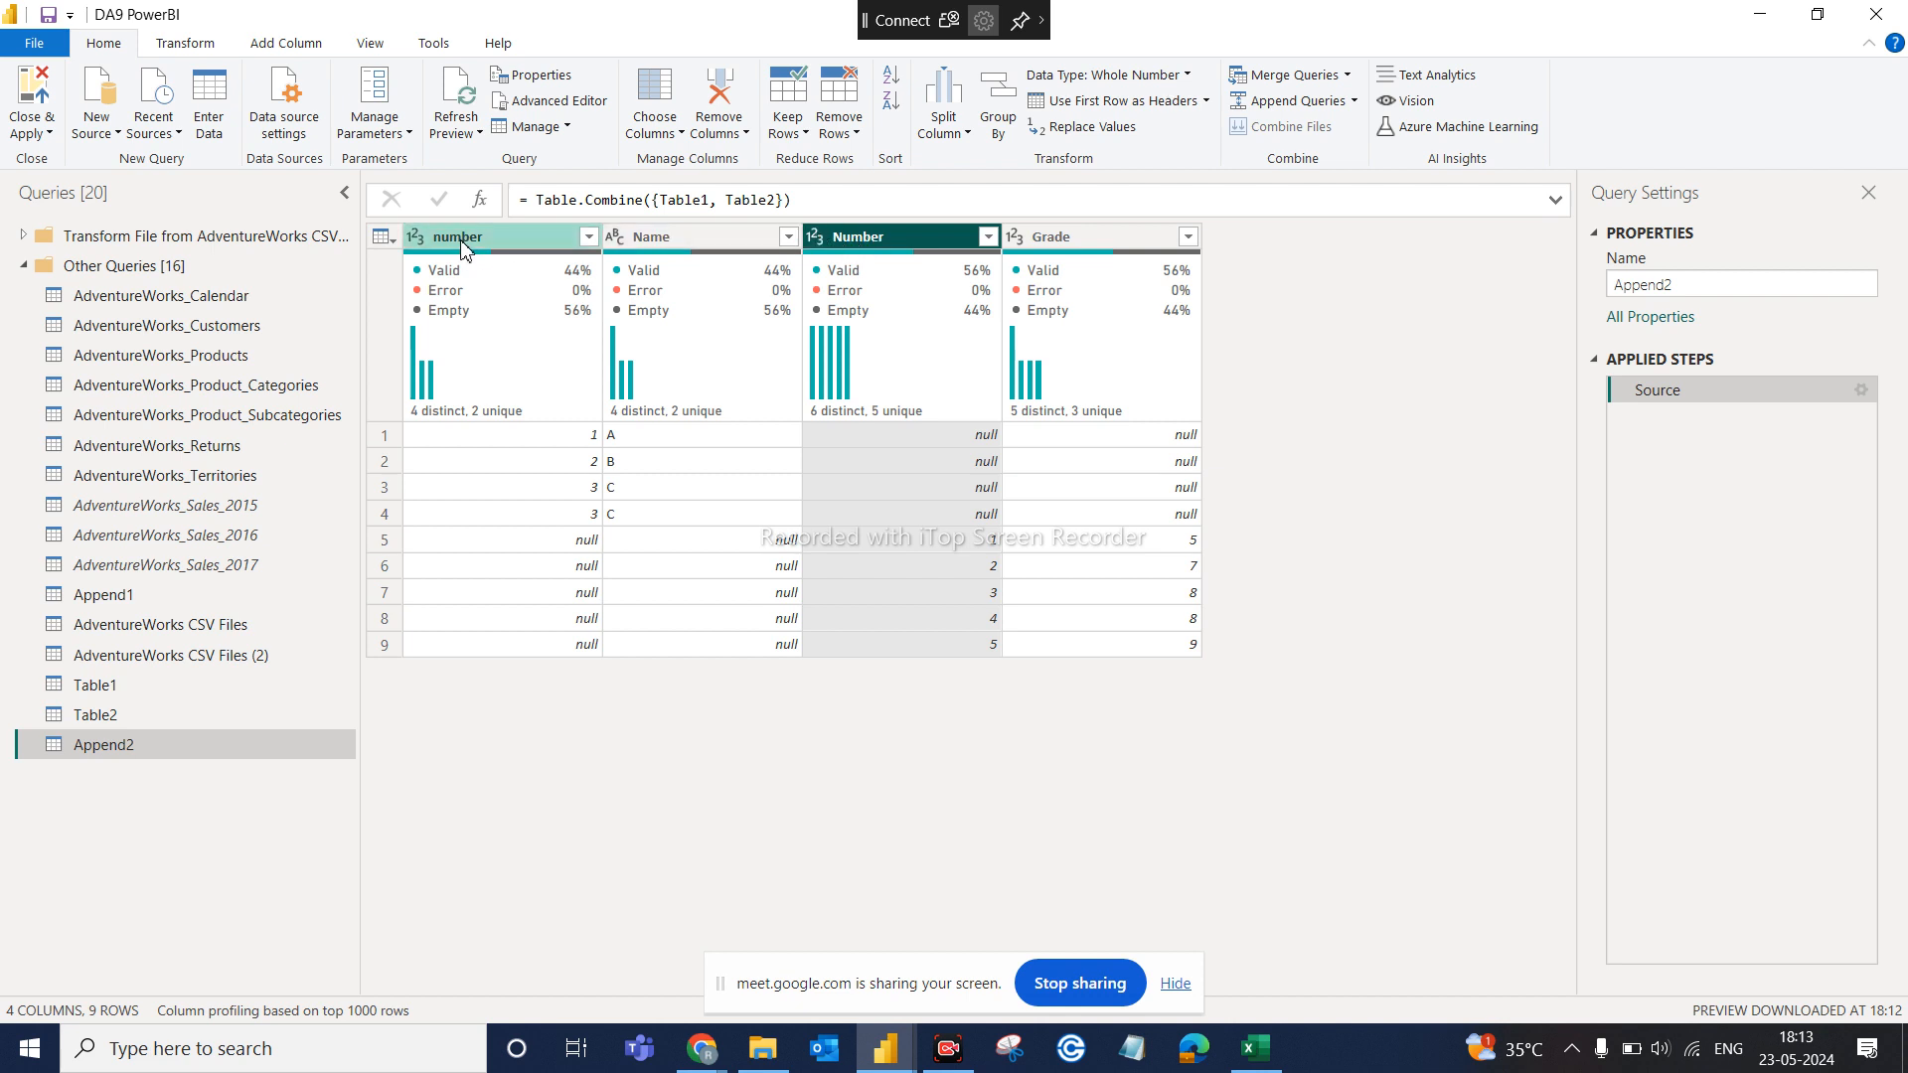
{"action": "mouse_move", "coordinate": [617, 274]}
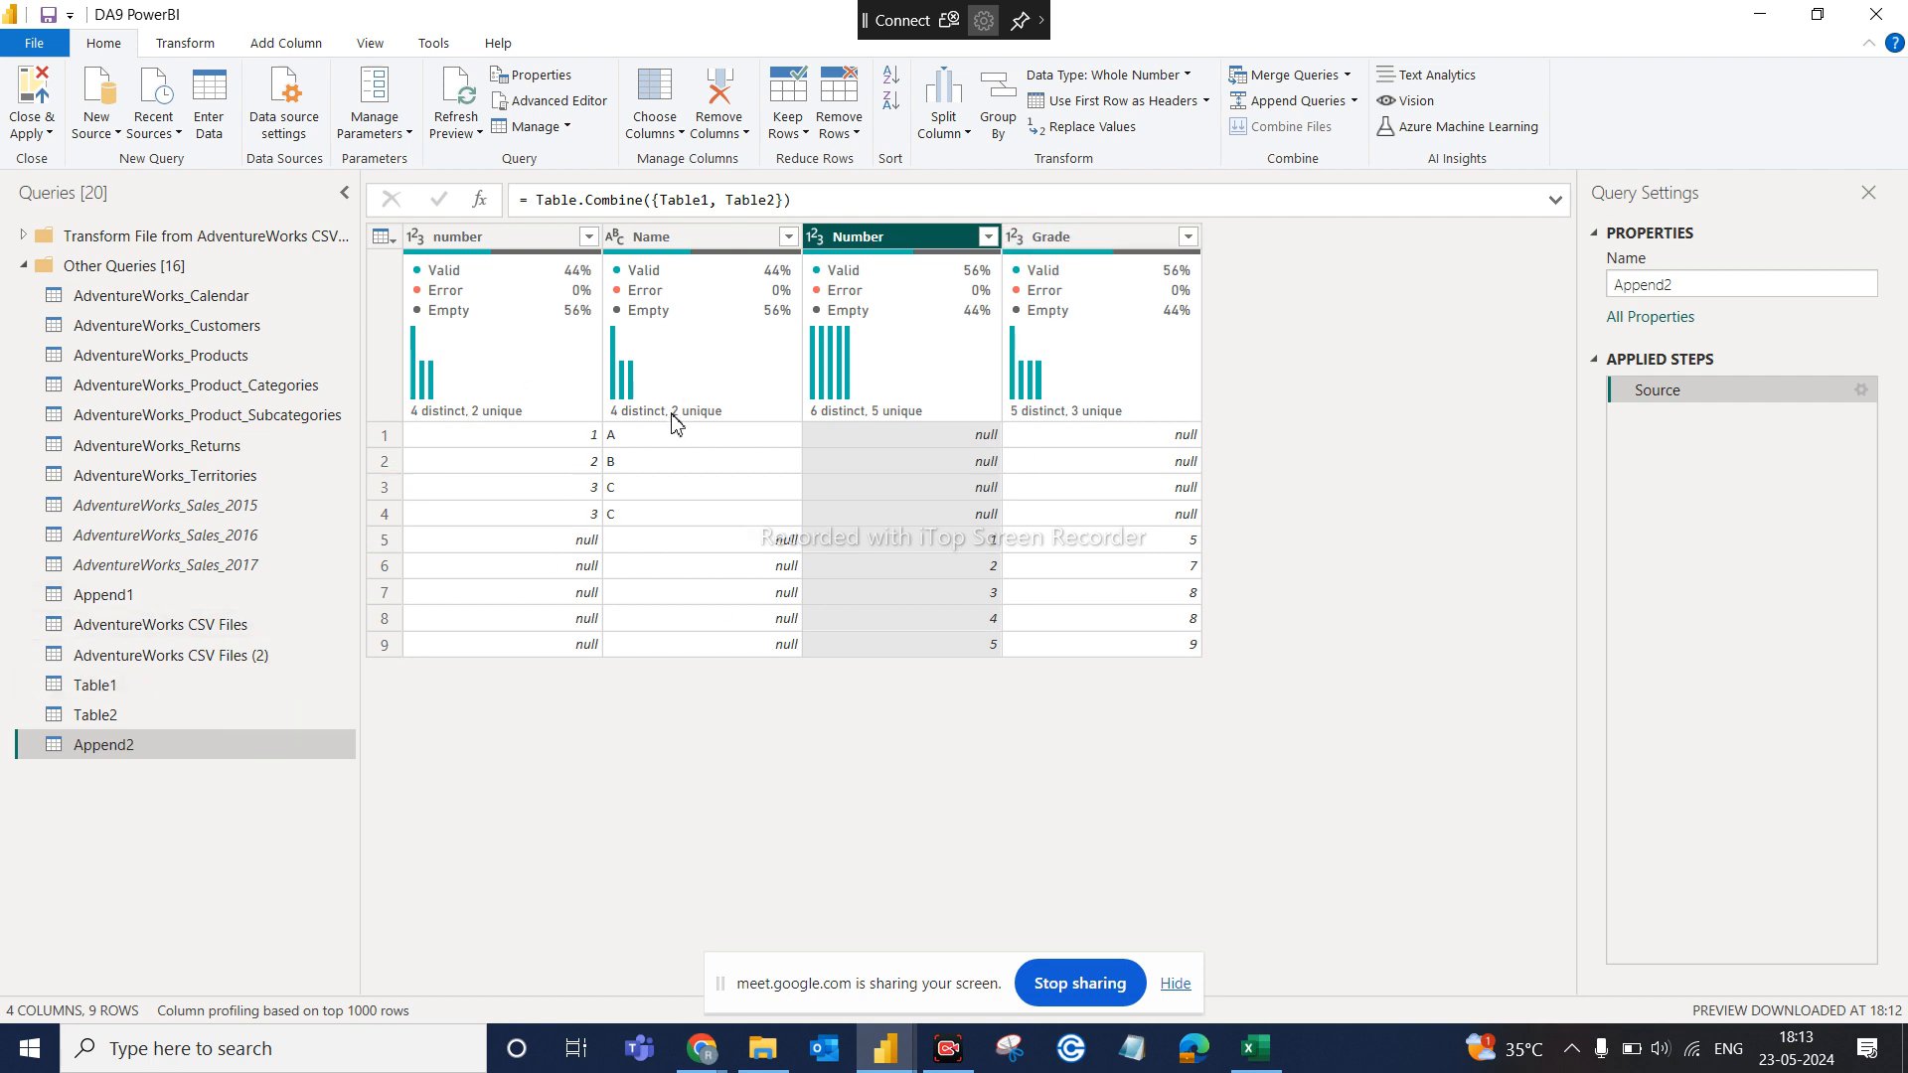
{"action": "mouse_move", "coordinate": [675, 427]}
{"action": "left_click", "coordinate": [503, 241]}
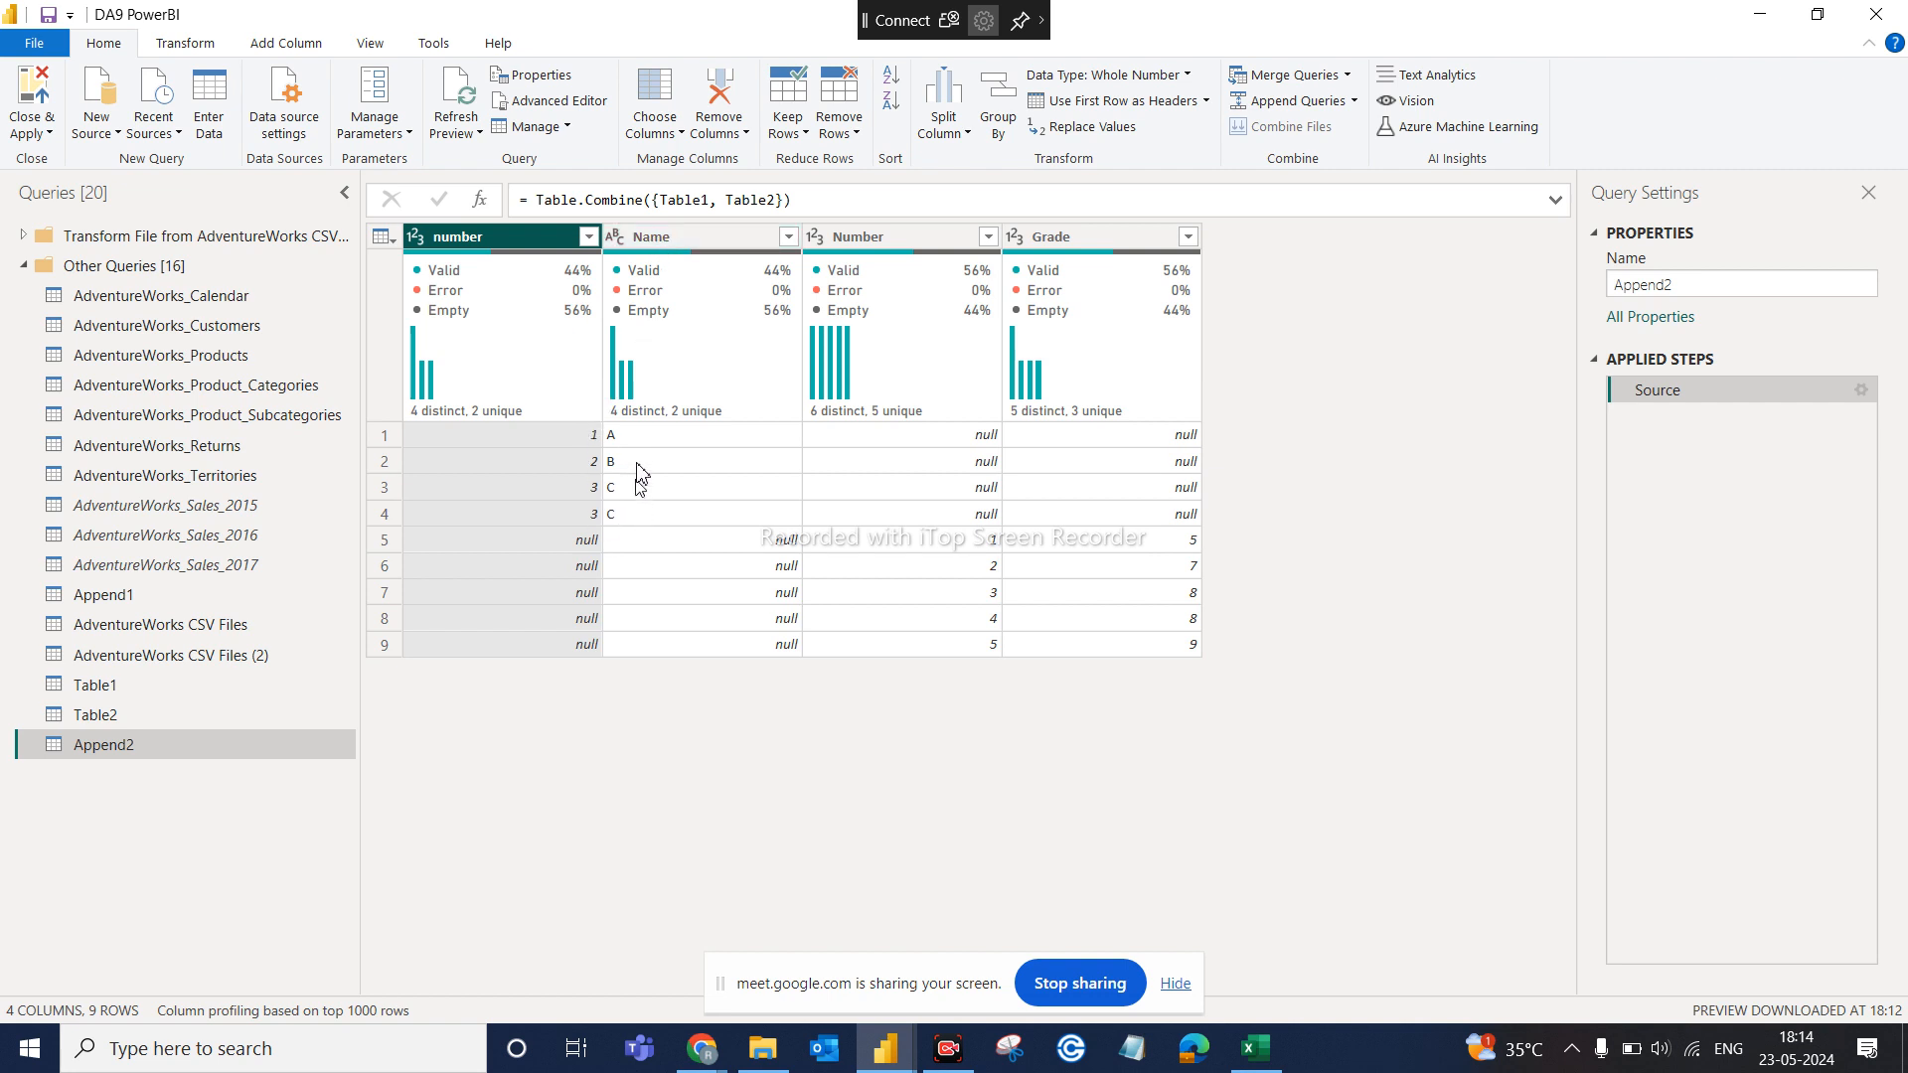
{"action": "mouse_move", "coordinate": [617, 398]}
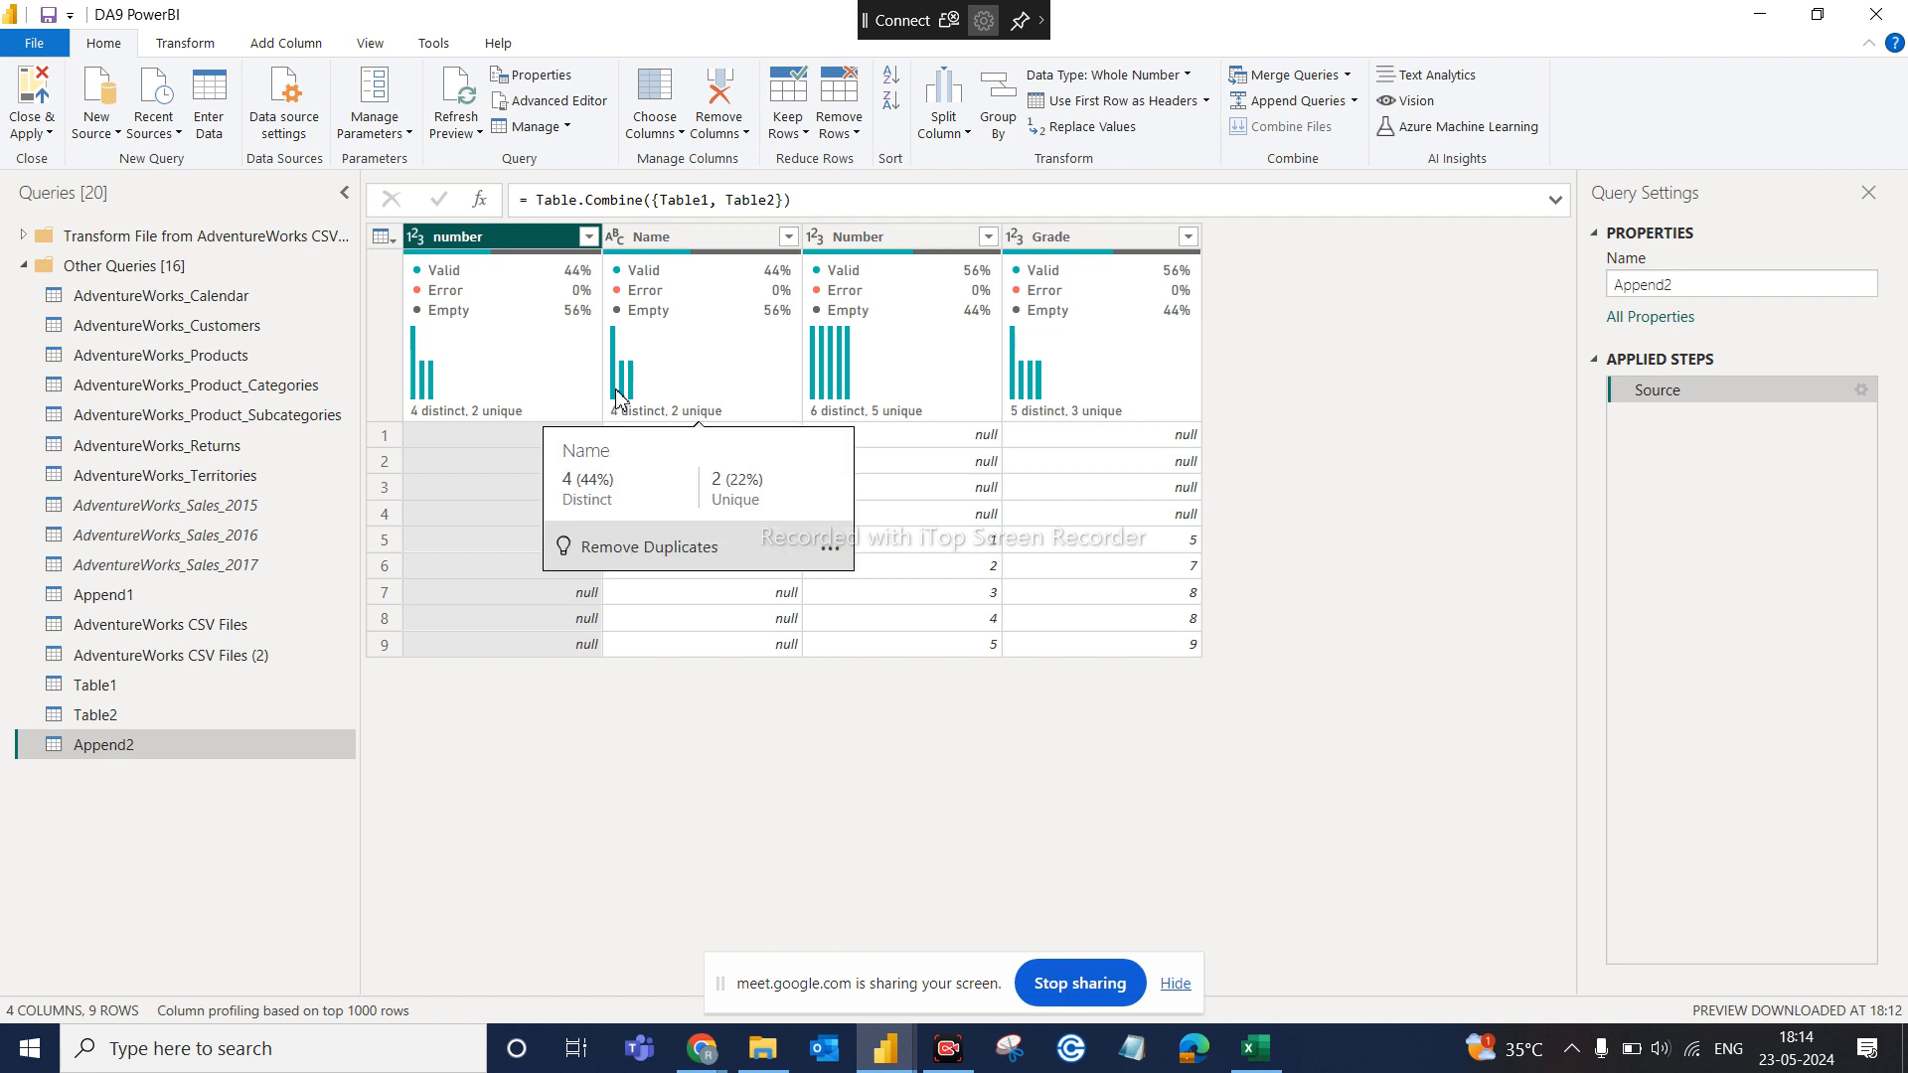
{"action": "left_click", "coordinate": [912, 238]}
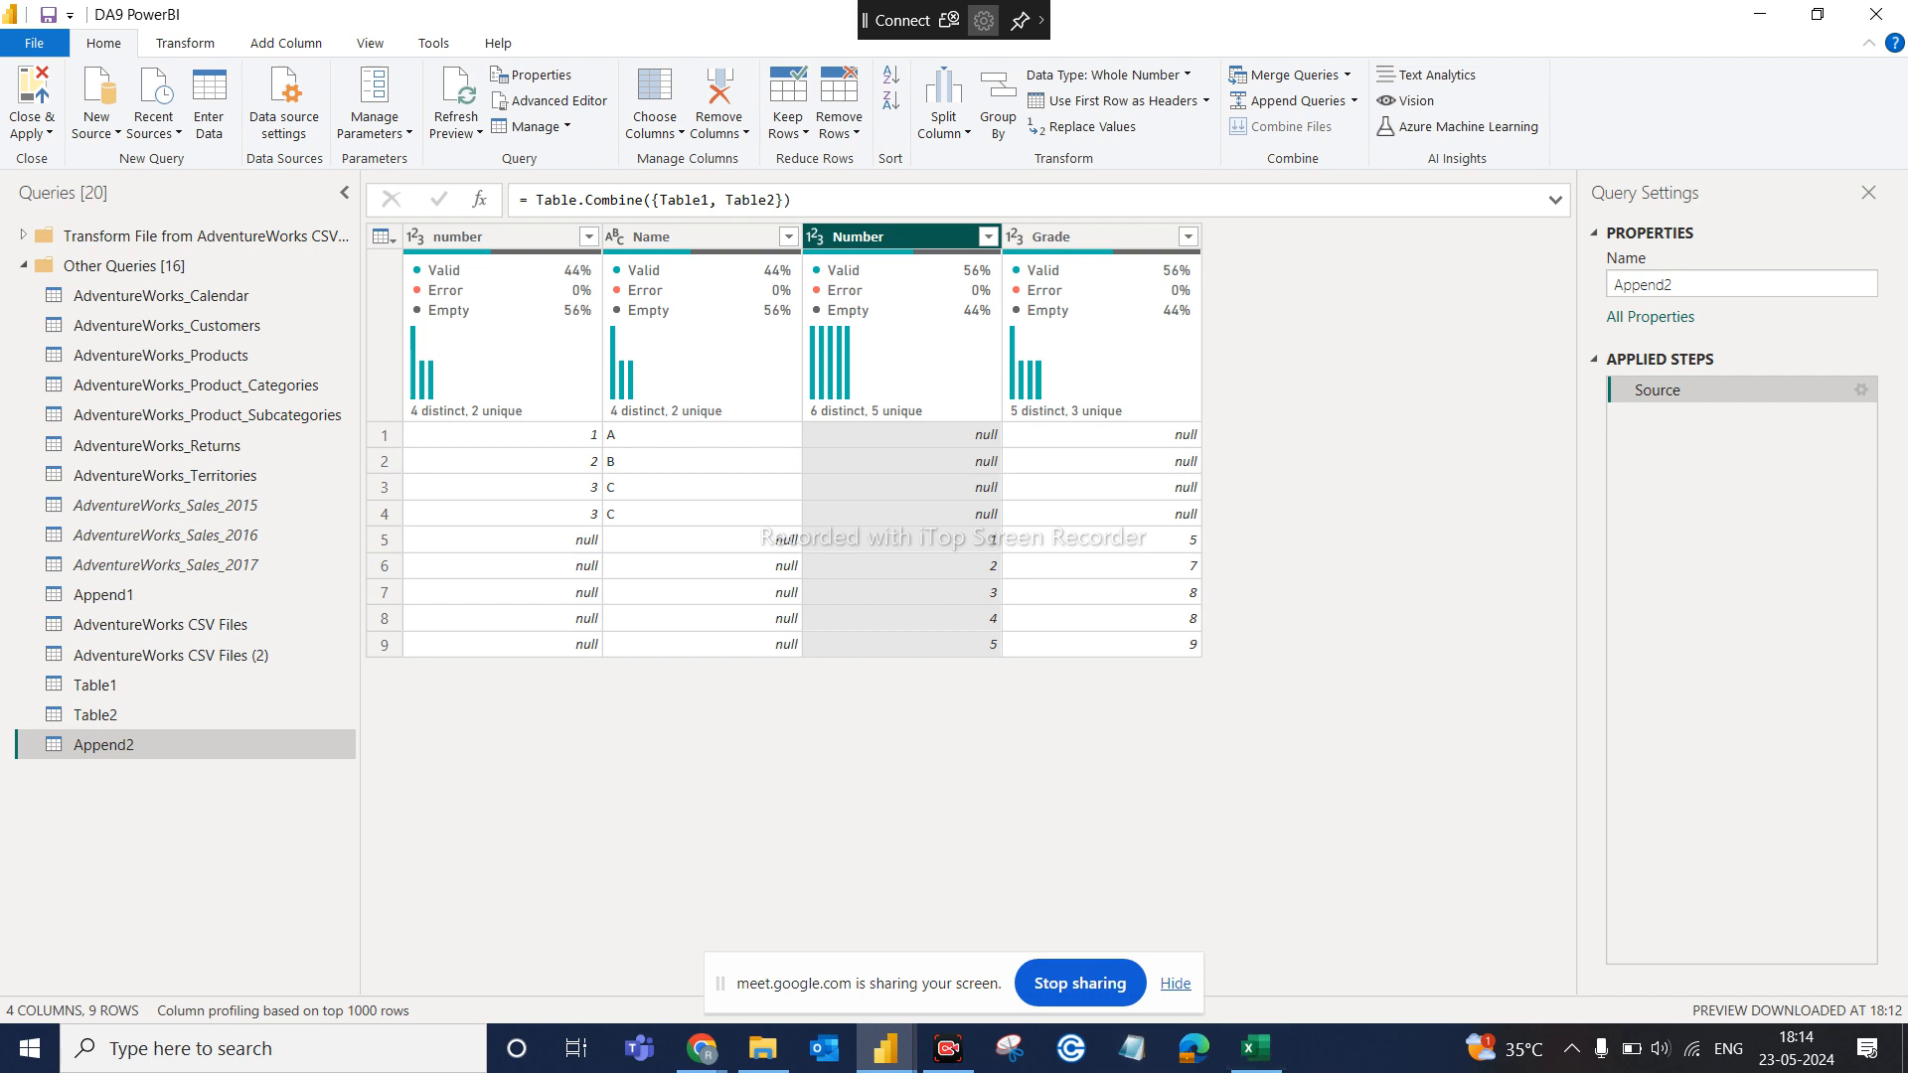
Compare the column headers of Table 1 and Table 2 in the Excel workbook, and return to the Power Query Editor
{"action": "left_click", "coordinate": [1258, 1062]}
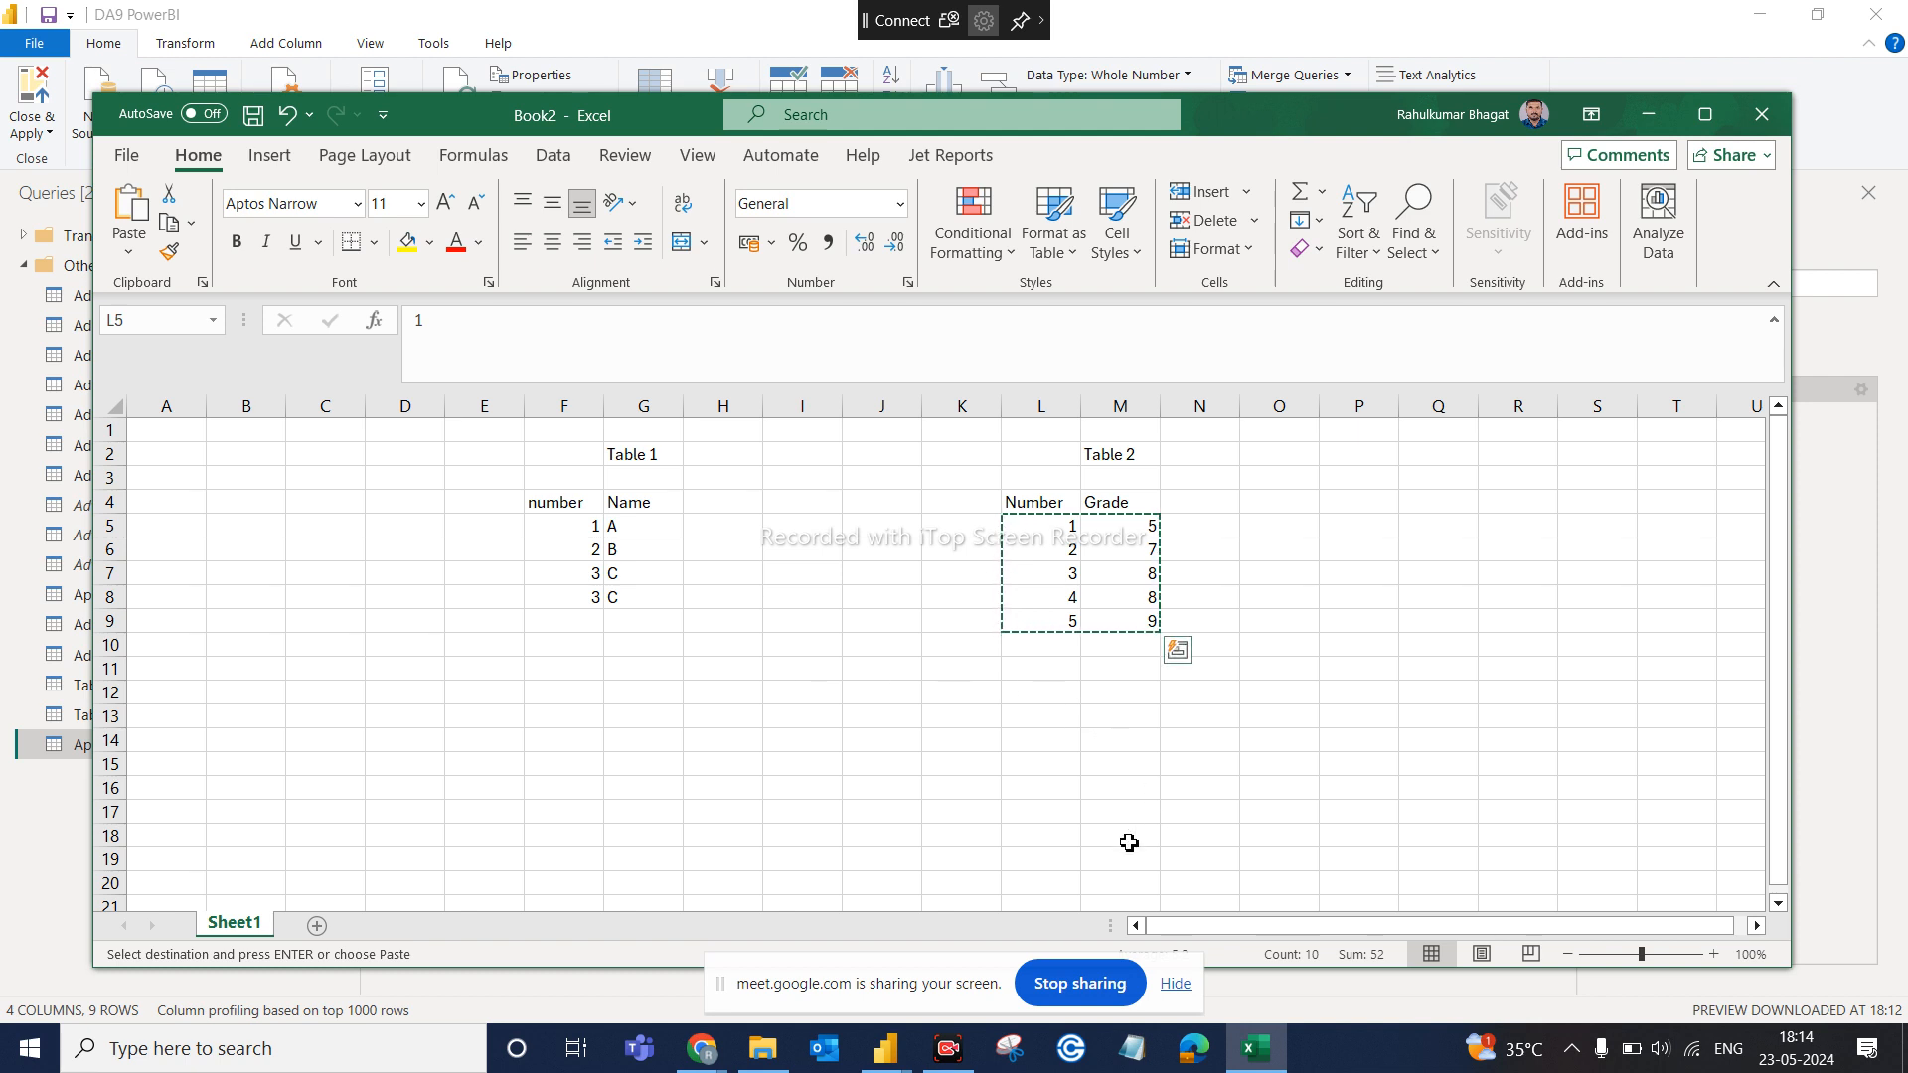
{"action": "left_click", "coordinate": [1272, 1068]}
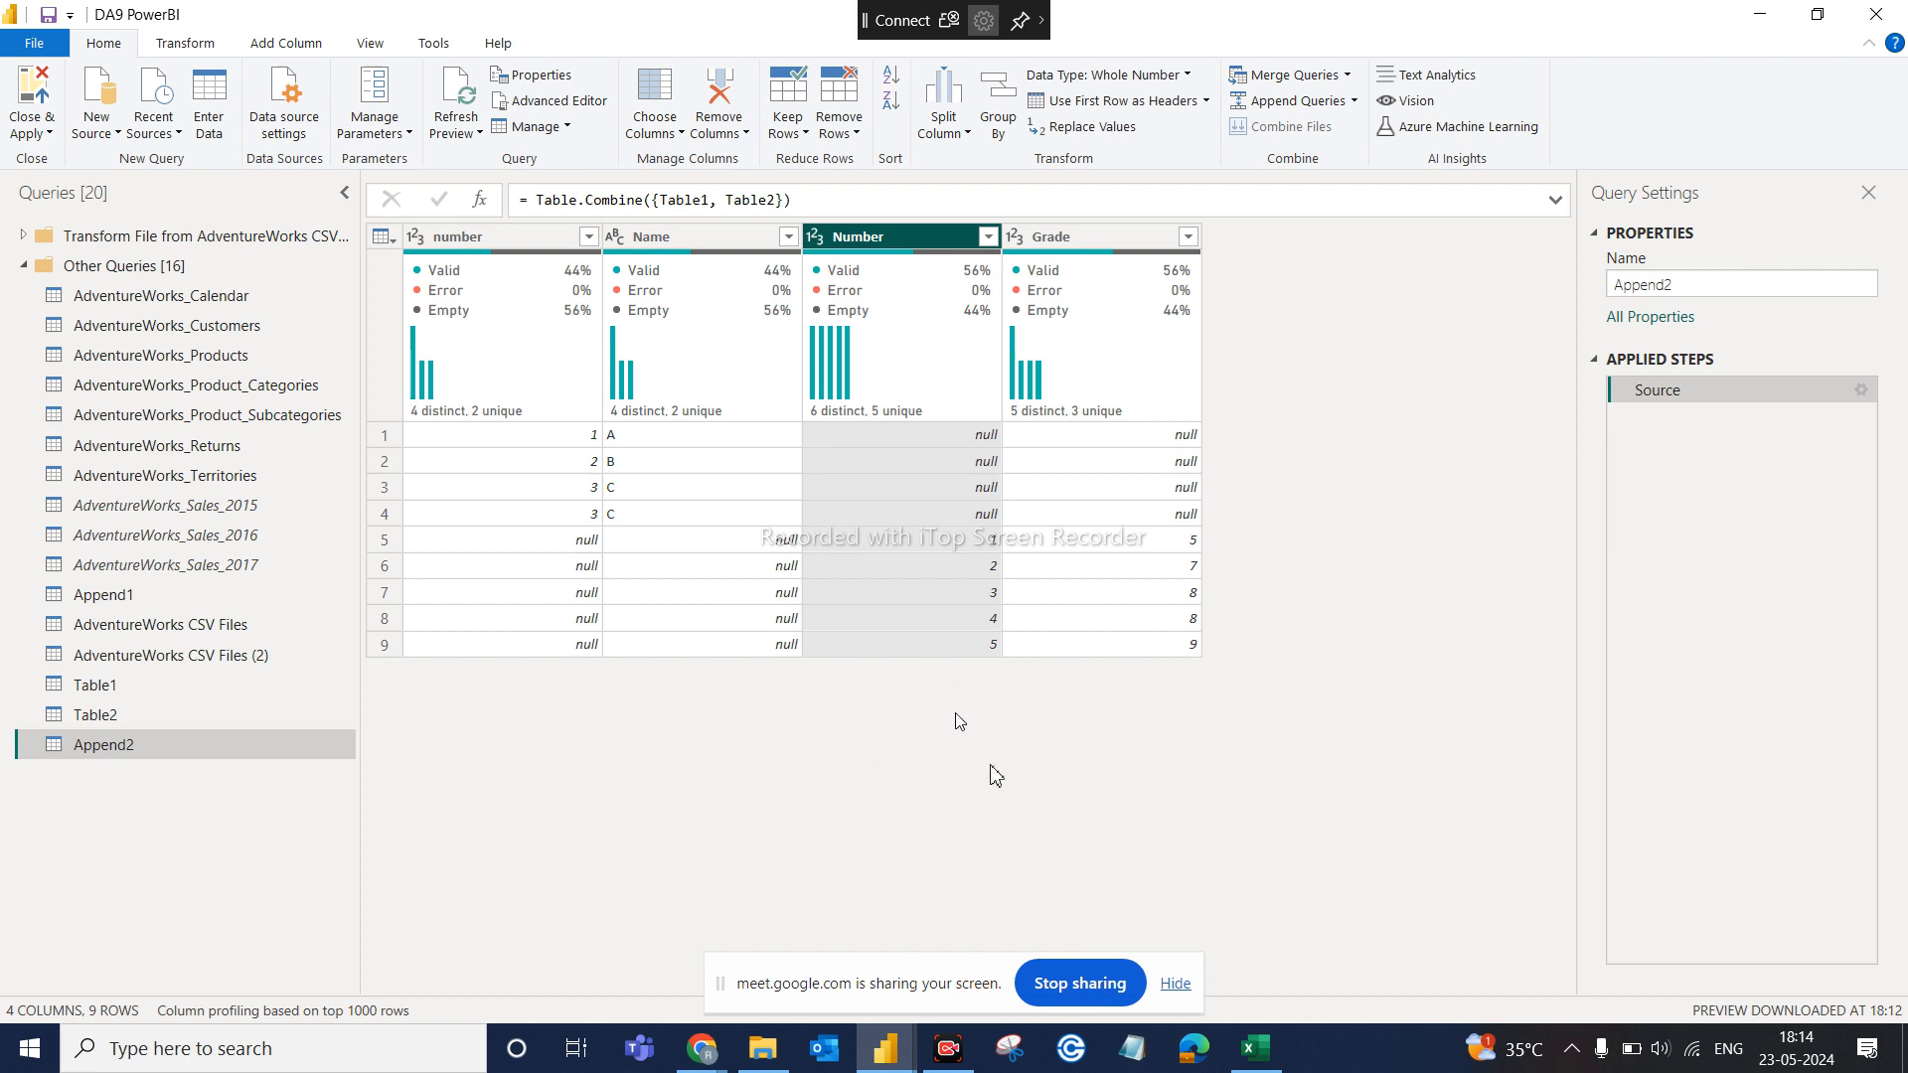
{"action": "left_click", "coordinate": [1257, 1048]}
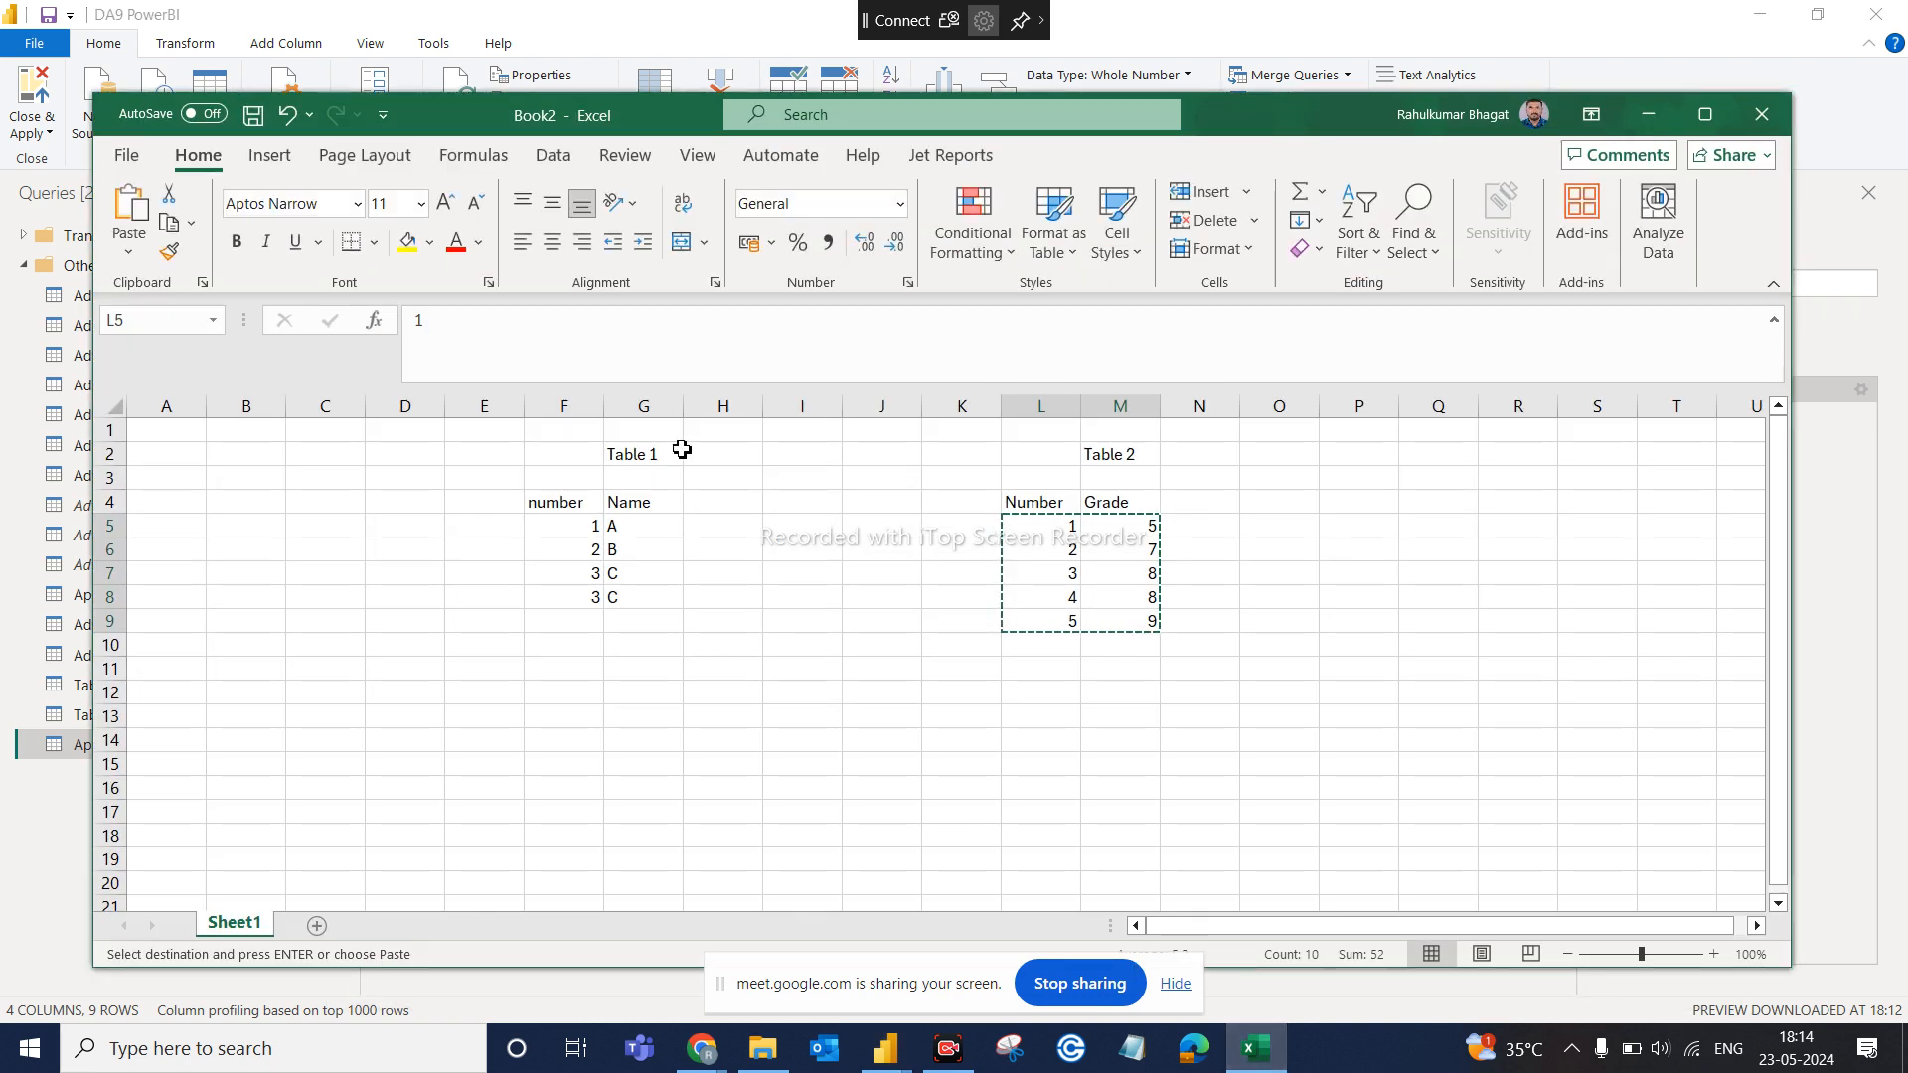
{"action": "left_click", "coordinate": [559, 504]}
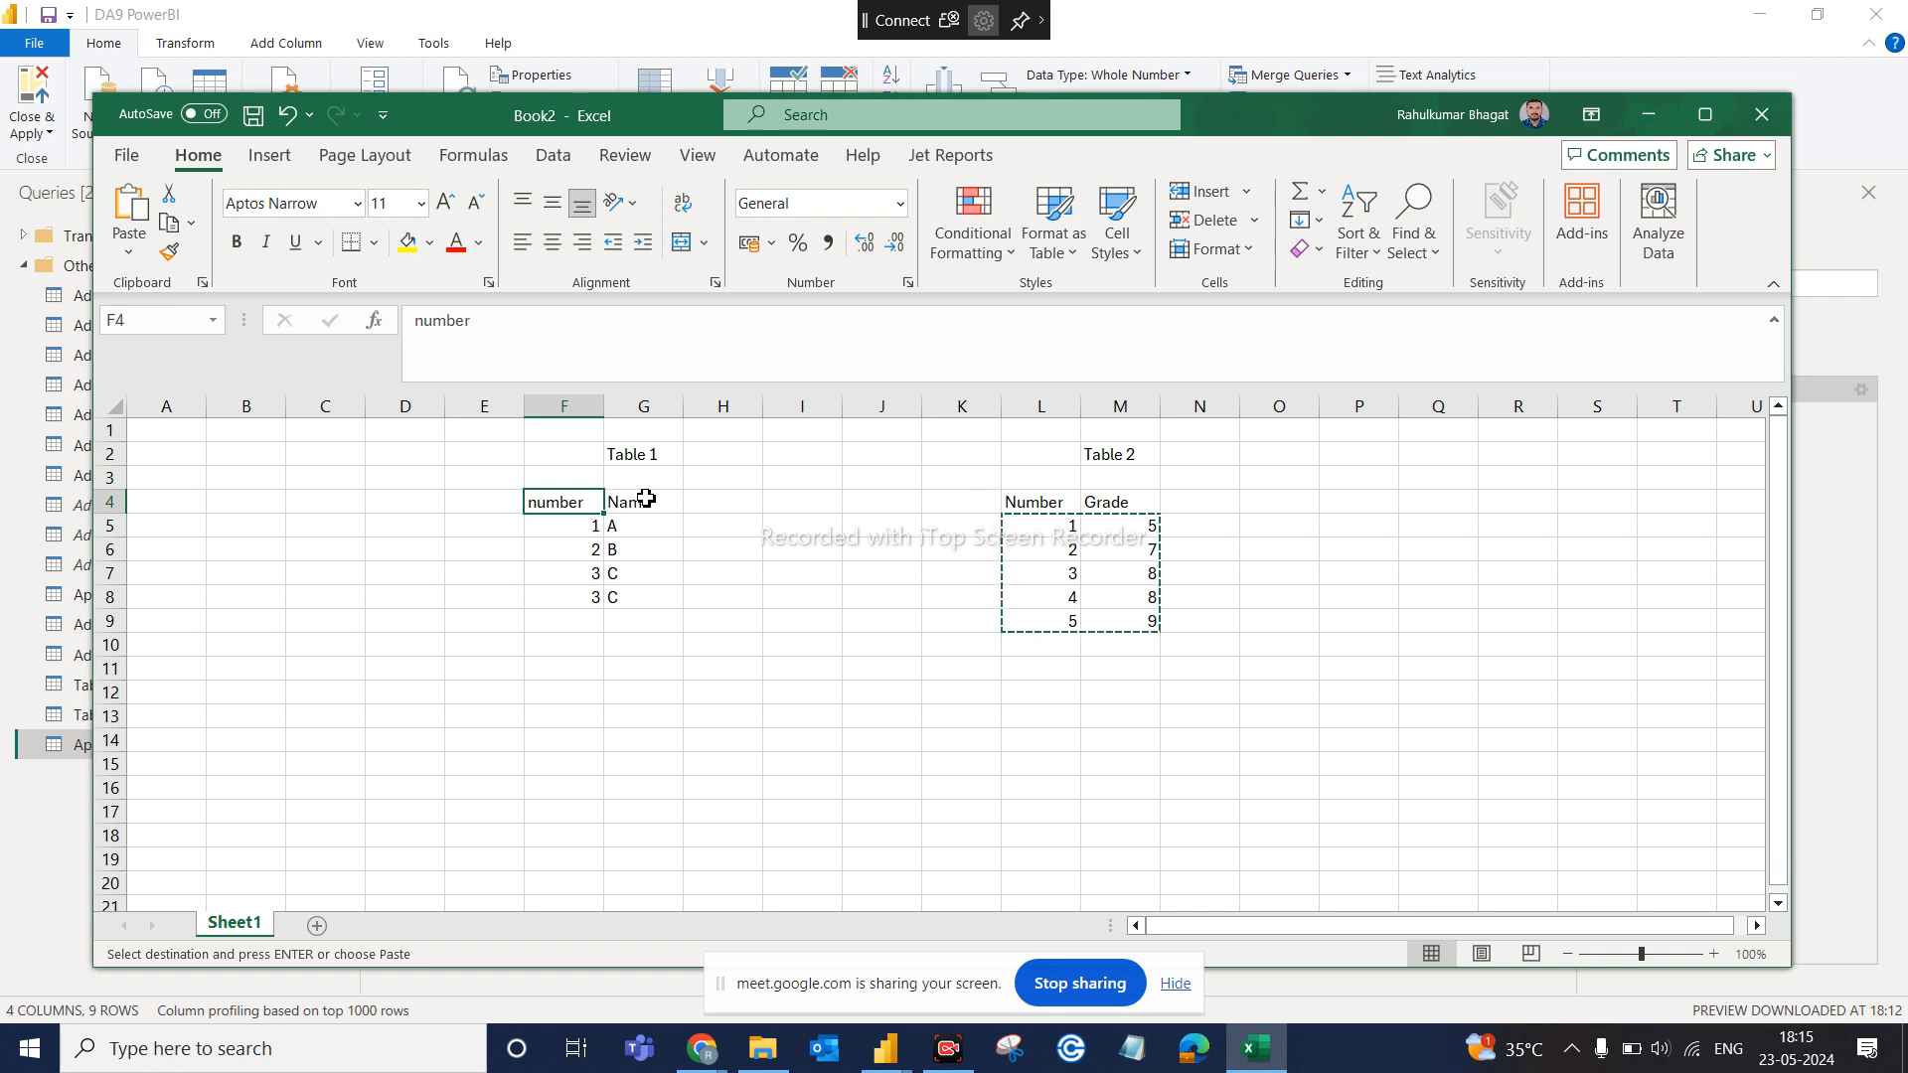
{"action": "left_click", "coordinate": [646, 499]}
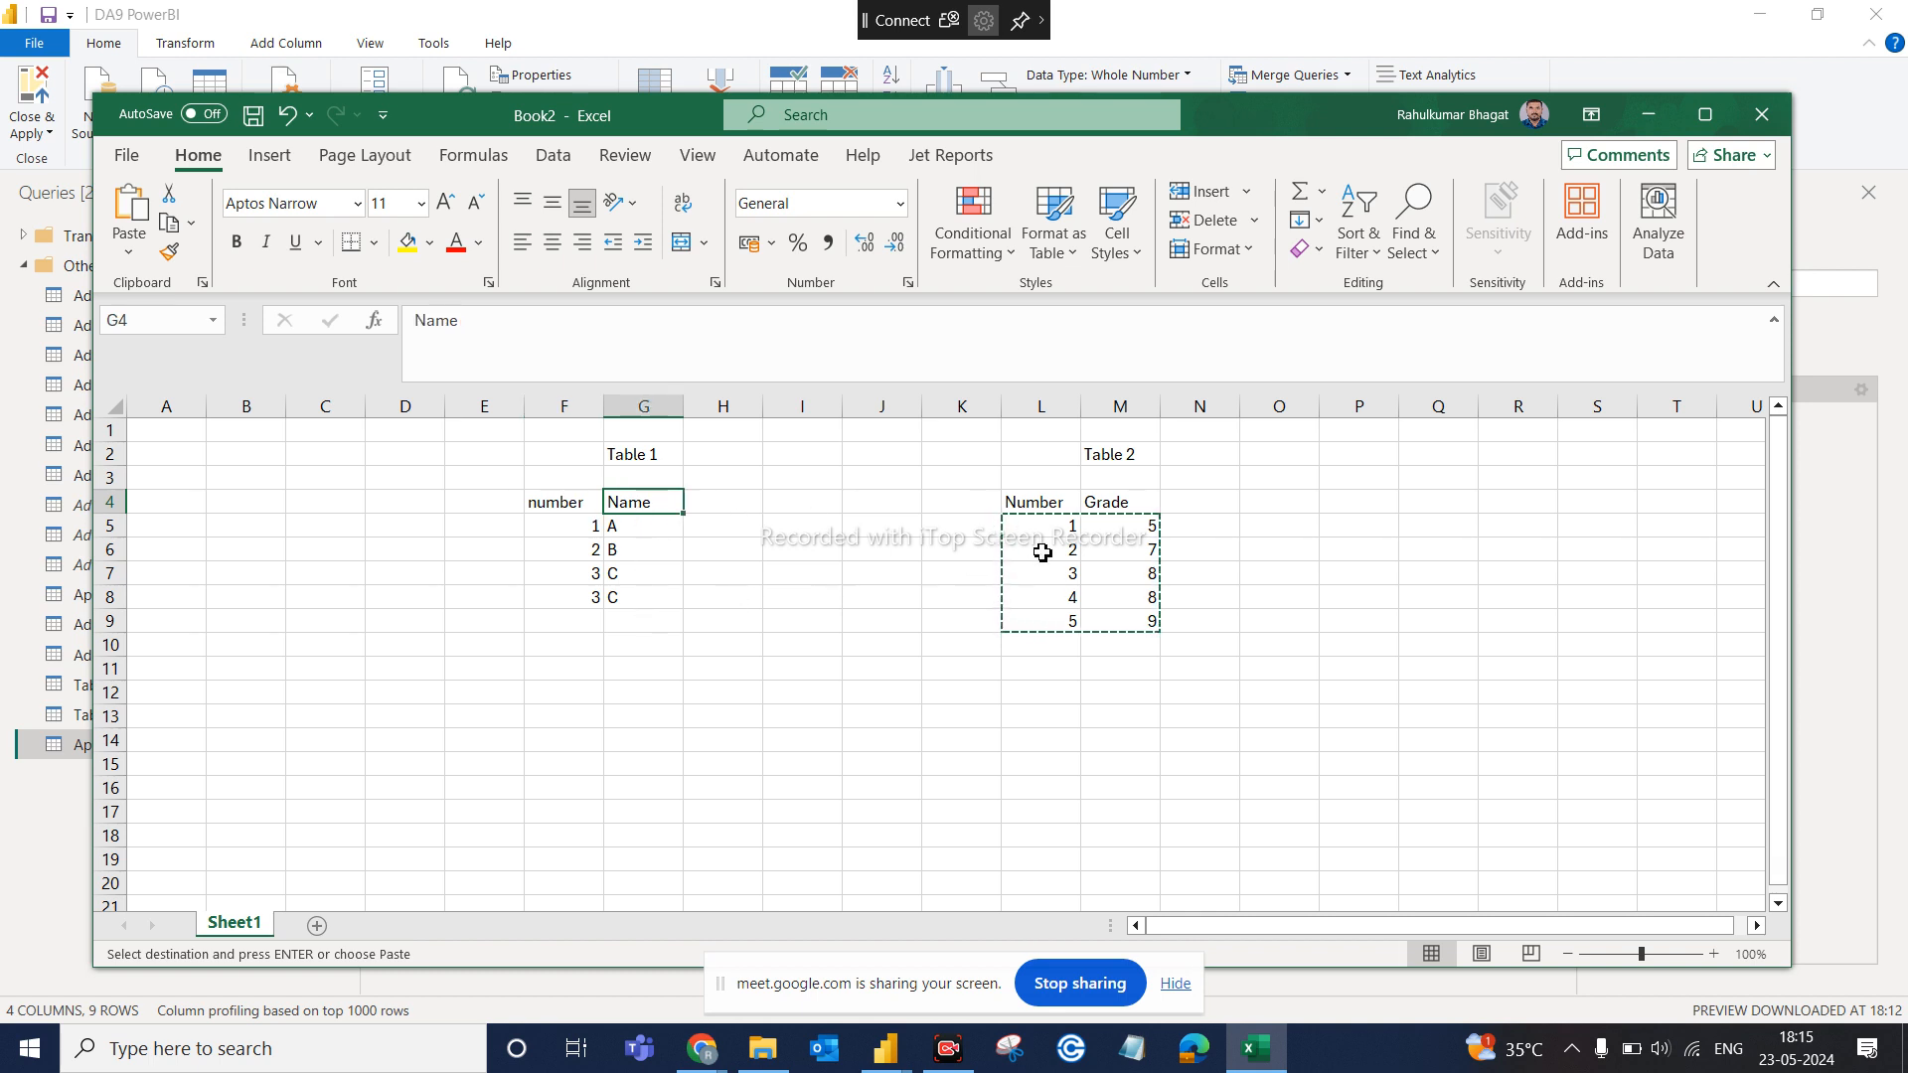
{"action": "left_click", "coordinate": [1117, 507]}
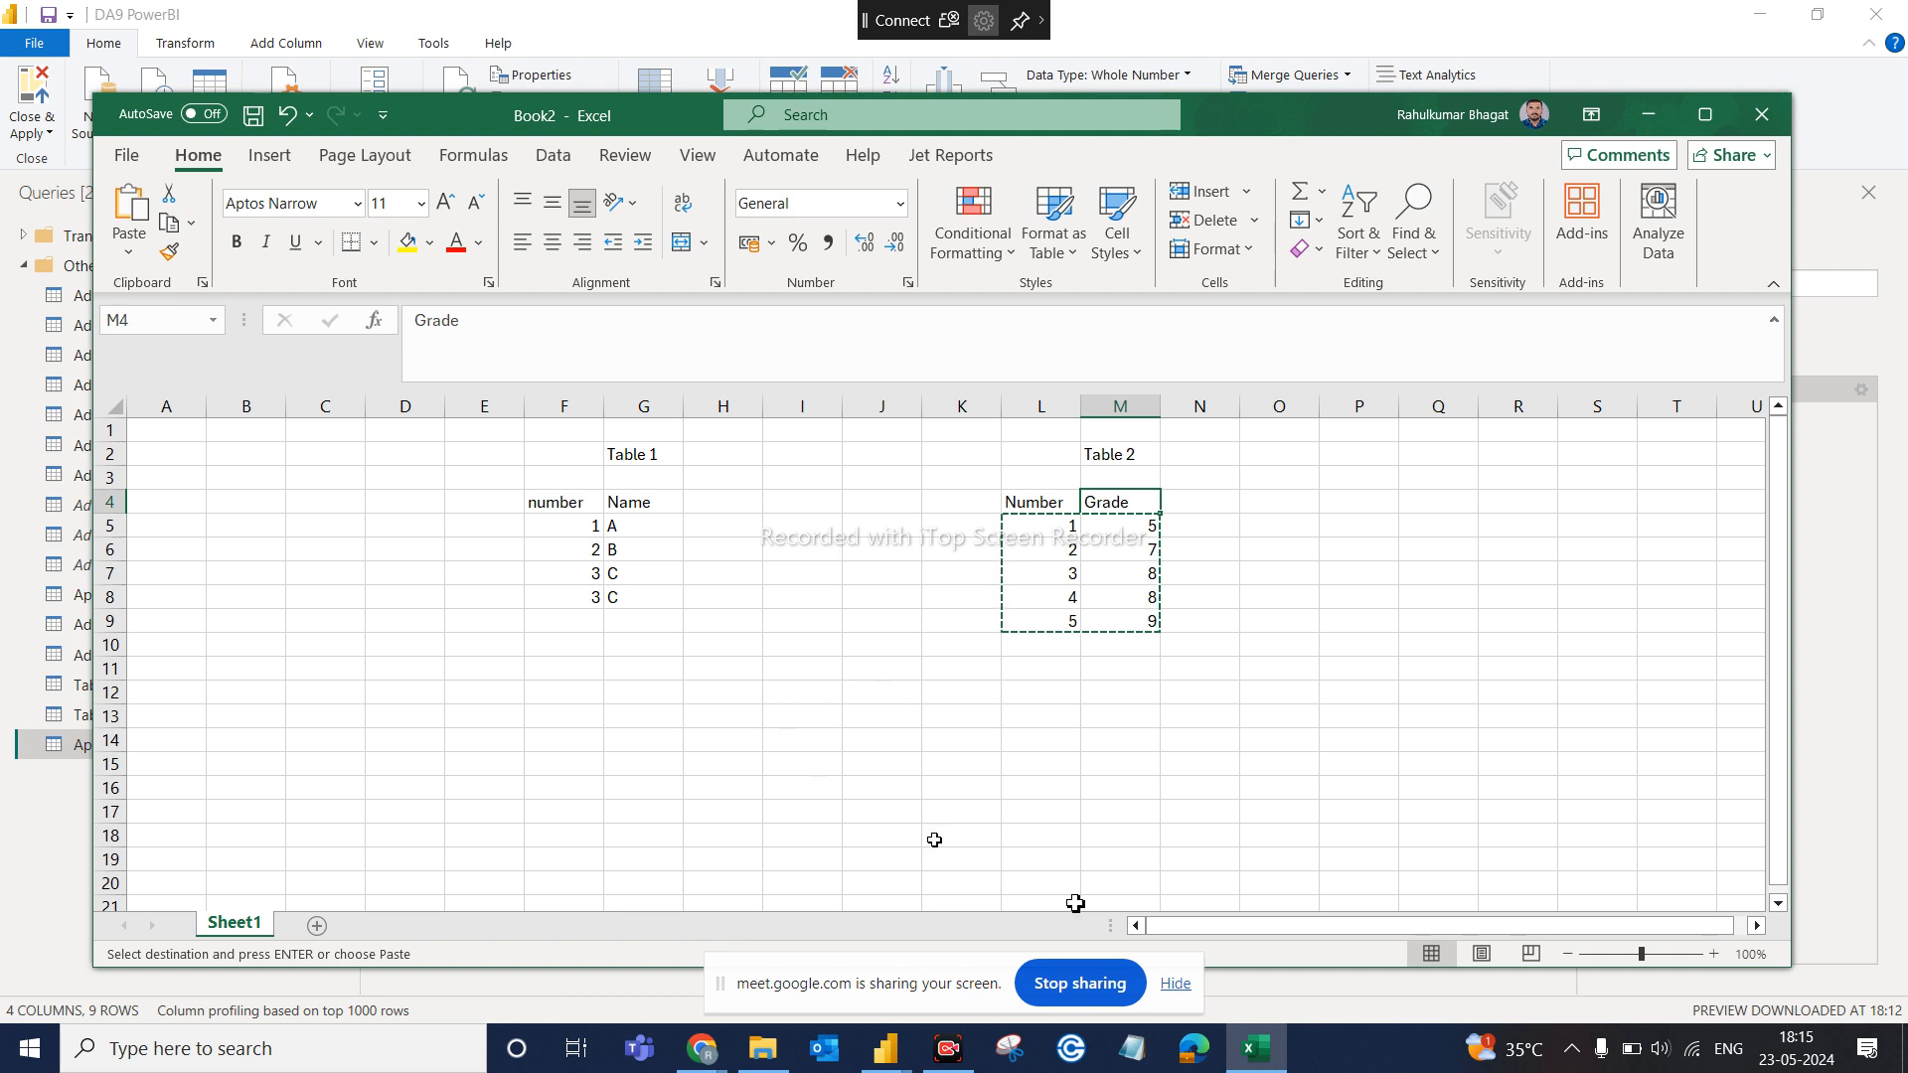
{"action": "mouse_move", "coordinate": [1258, 1051]}
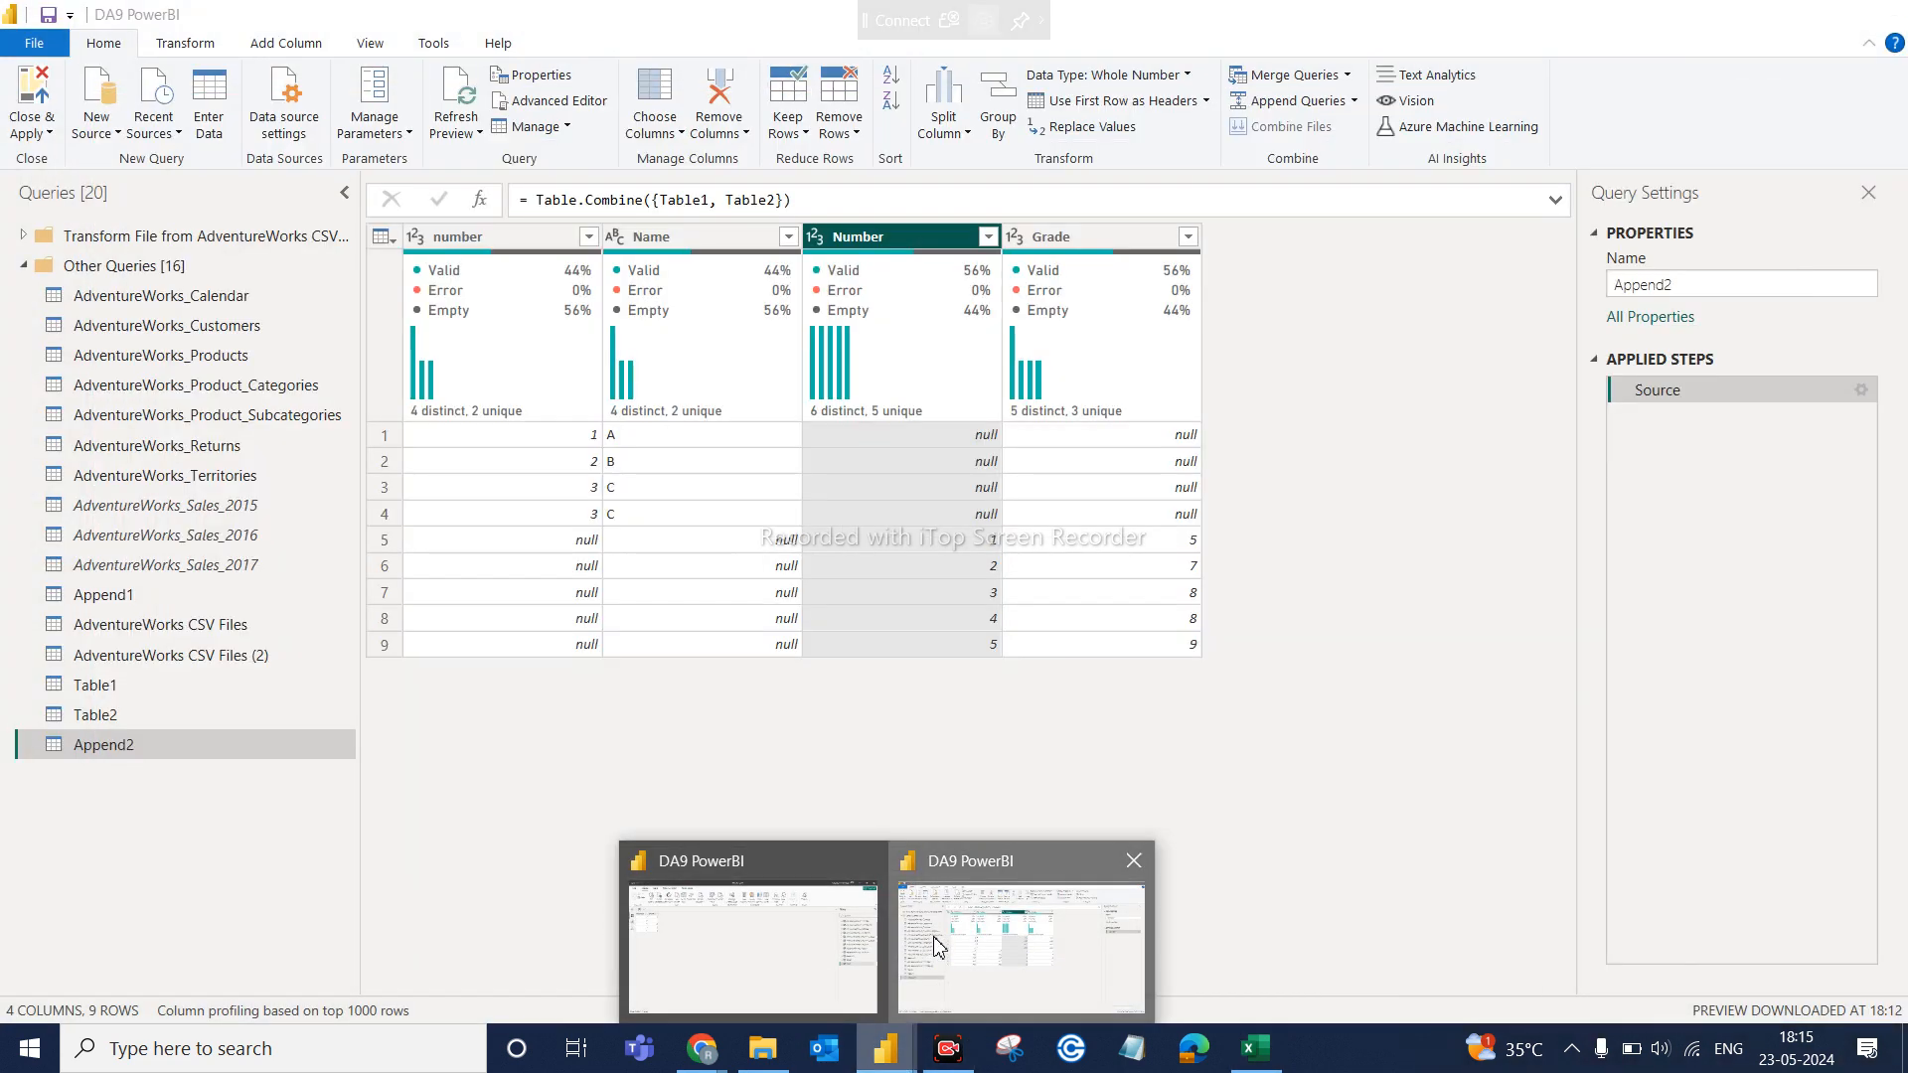
{"action": "left_click", "coordinate": [934, 944]}
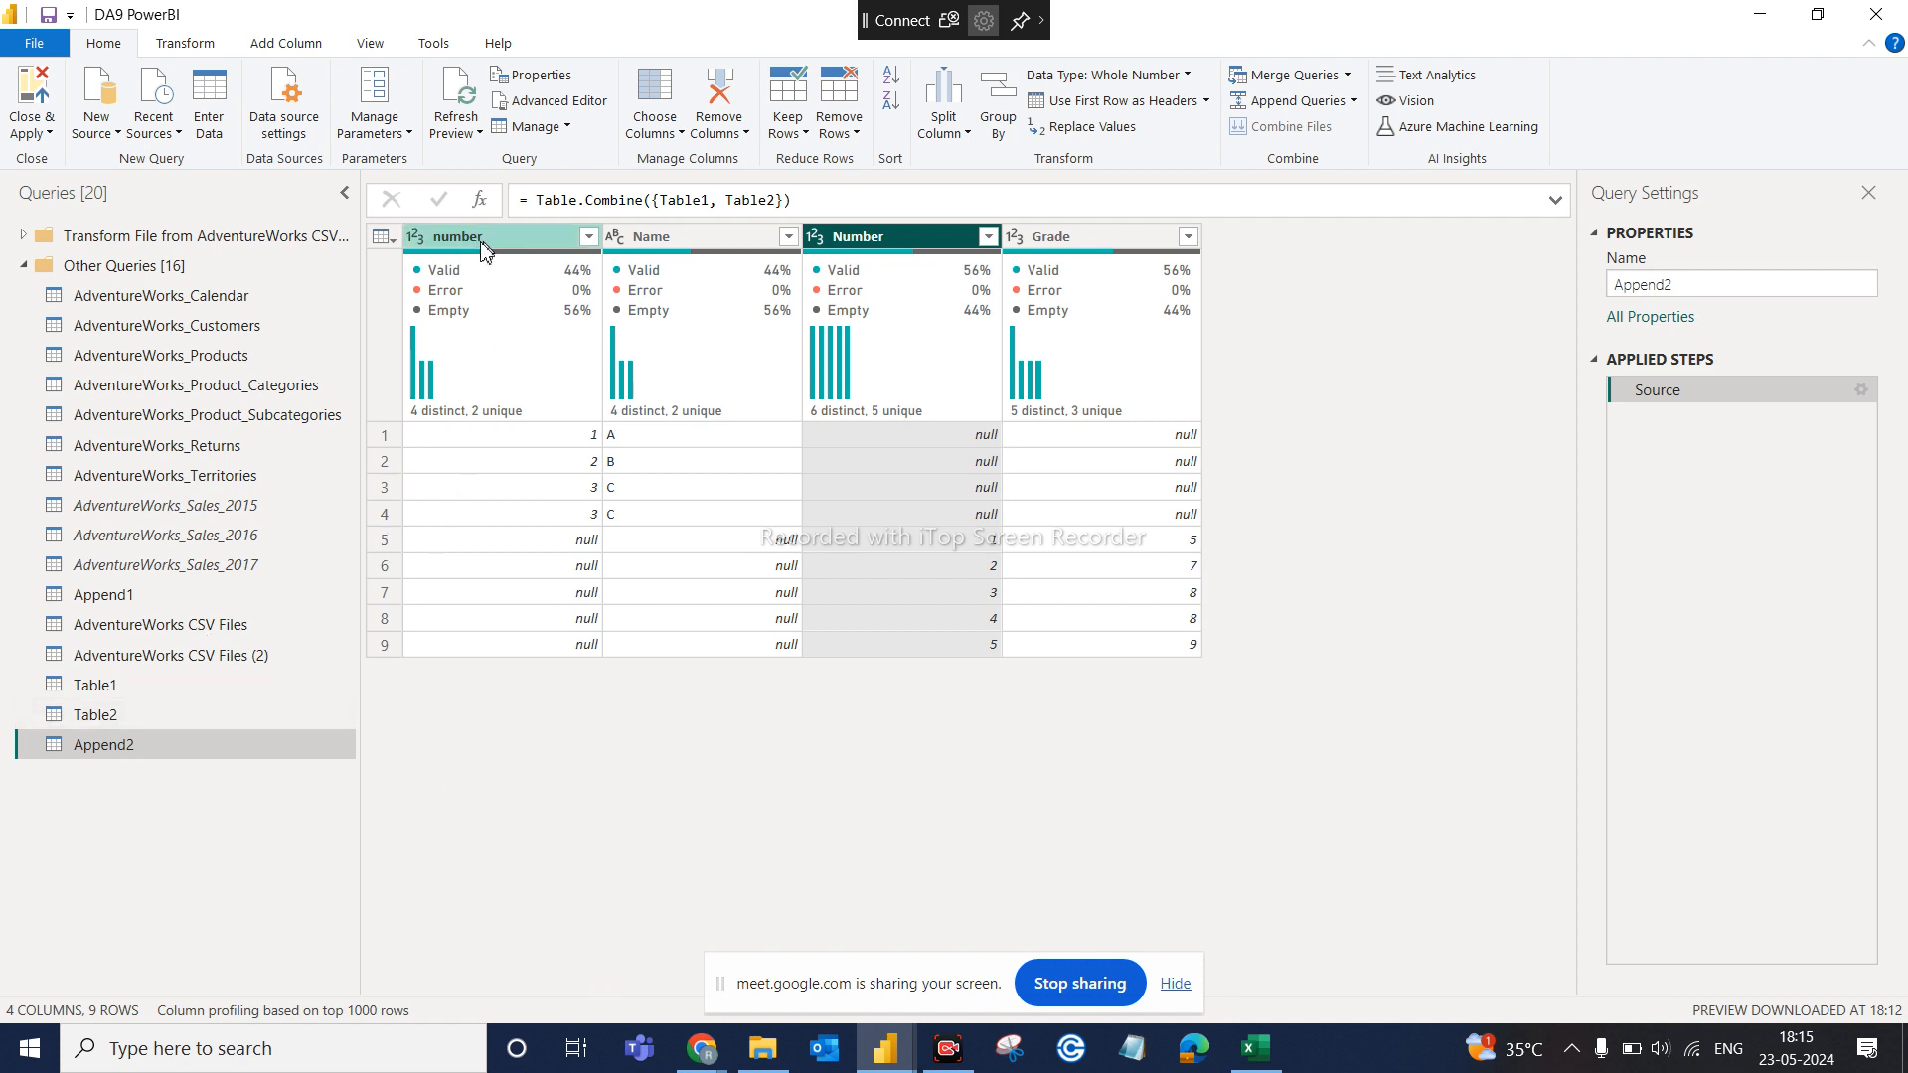
Edit the Source step of Table1 to rename its number column header as Number
{"action": "left_click", "coordinate": [148, 690]}
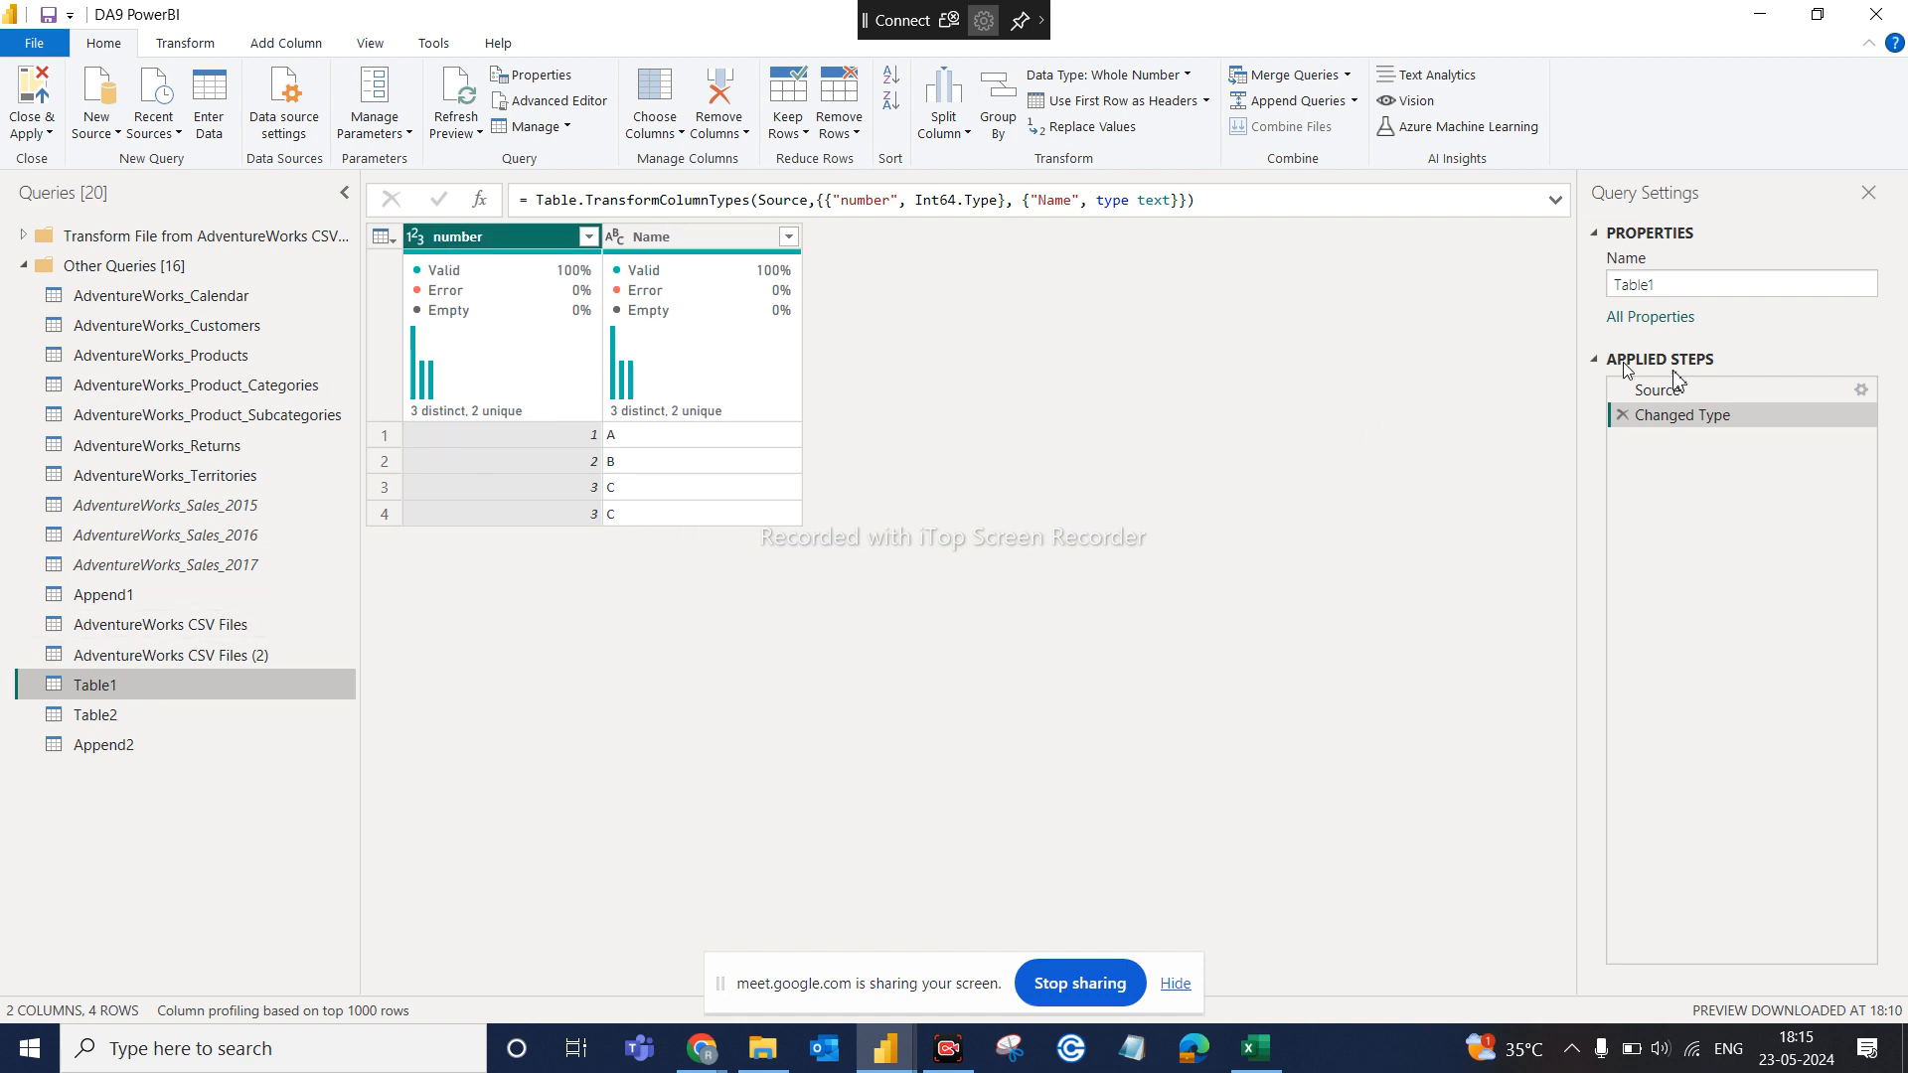
{"action": "left_click", "coordinate": [1865, 400]}
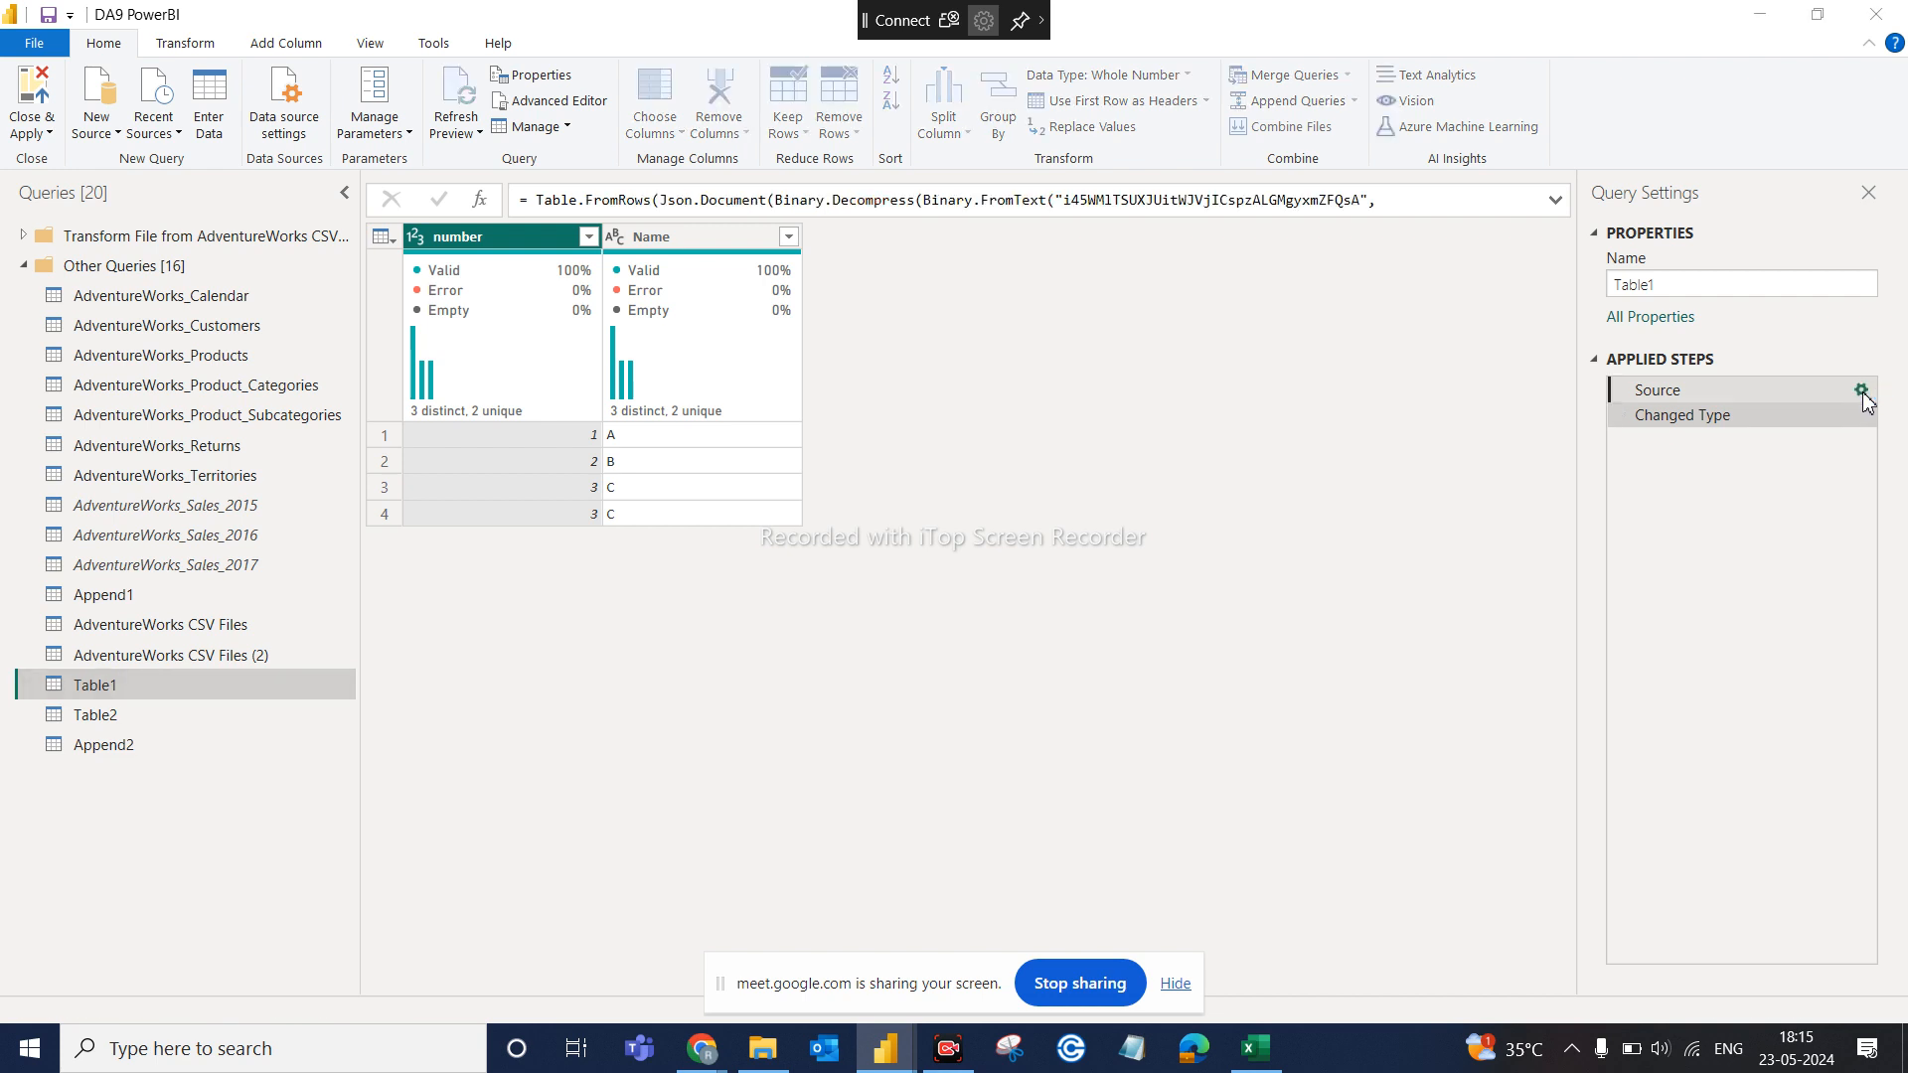
{"action": "left_click", "coordinate": [1862, 393]}
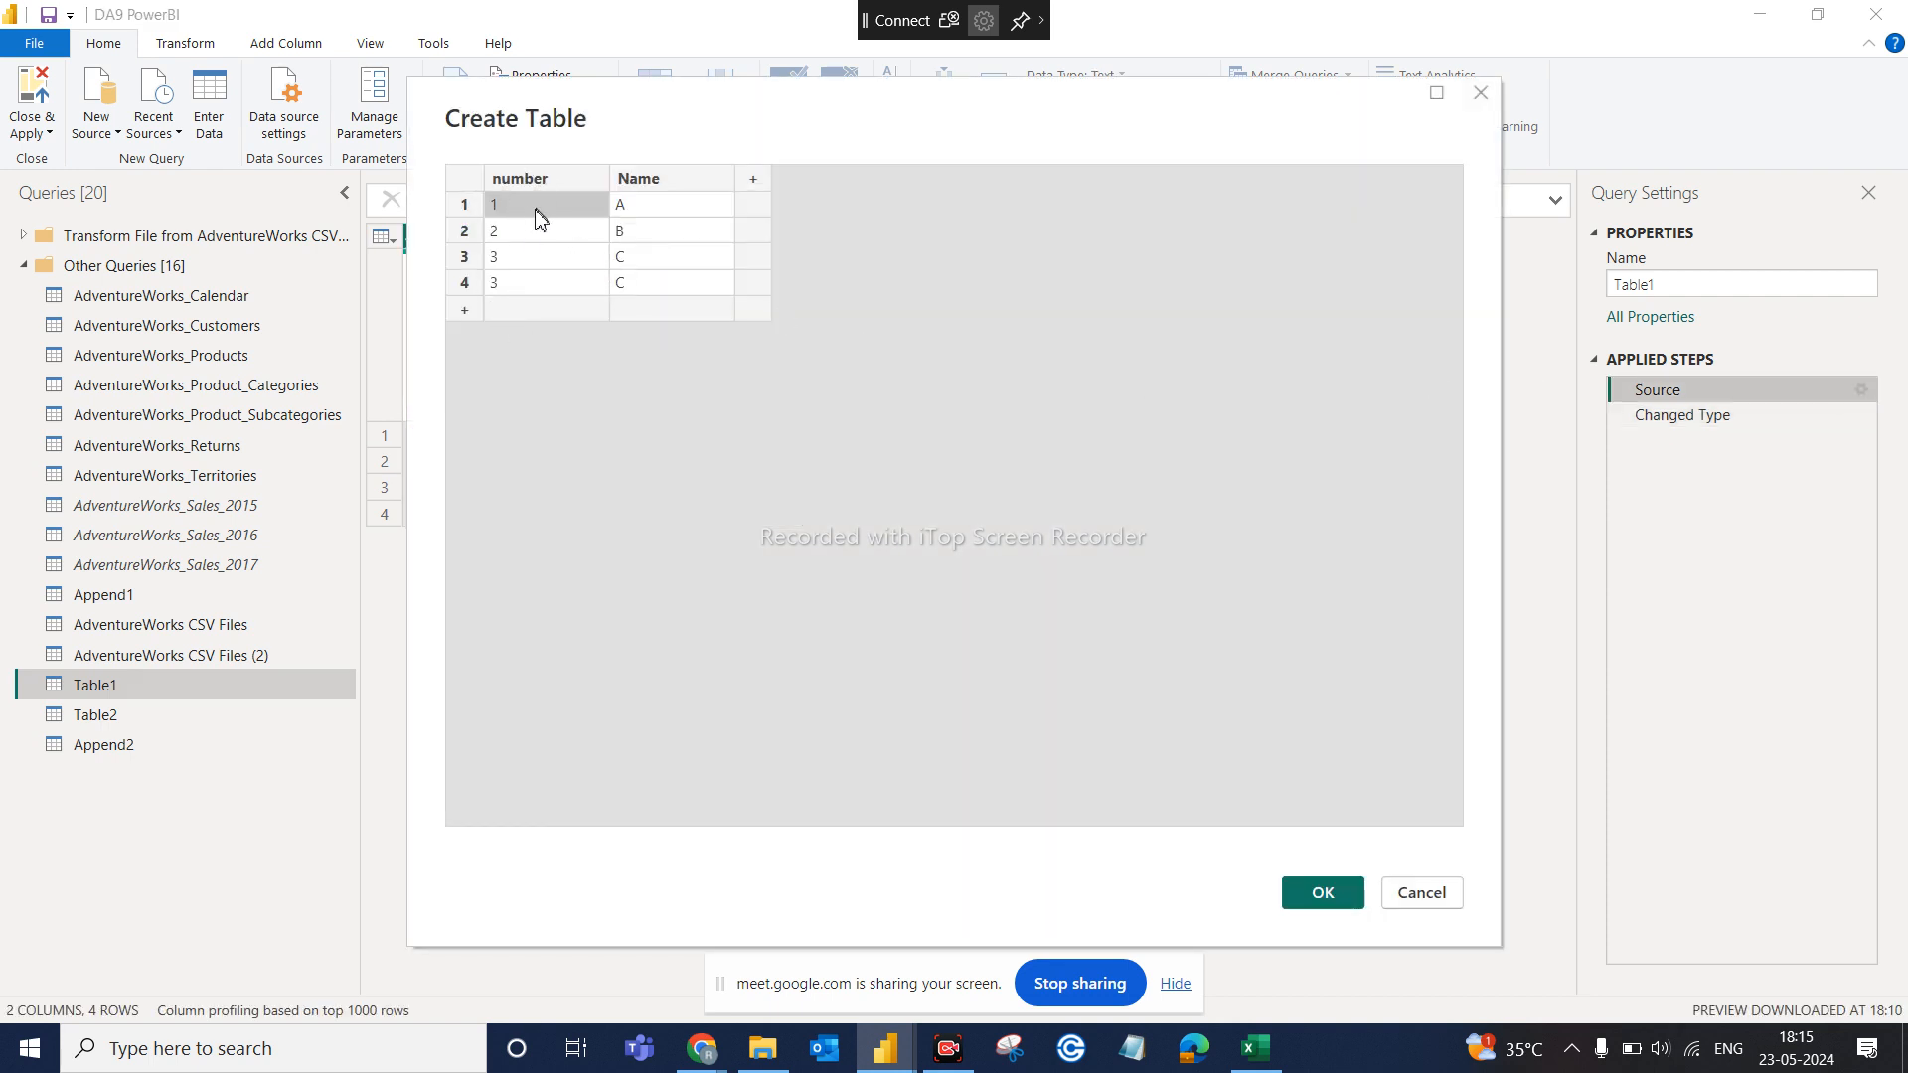
{"action": "double_click", "coordinate": [500, 186]}
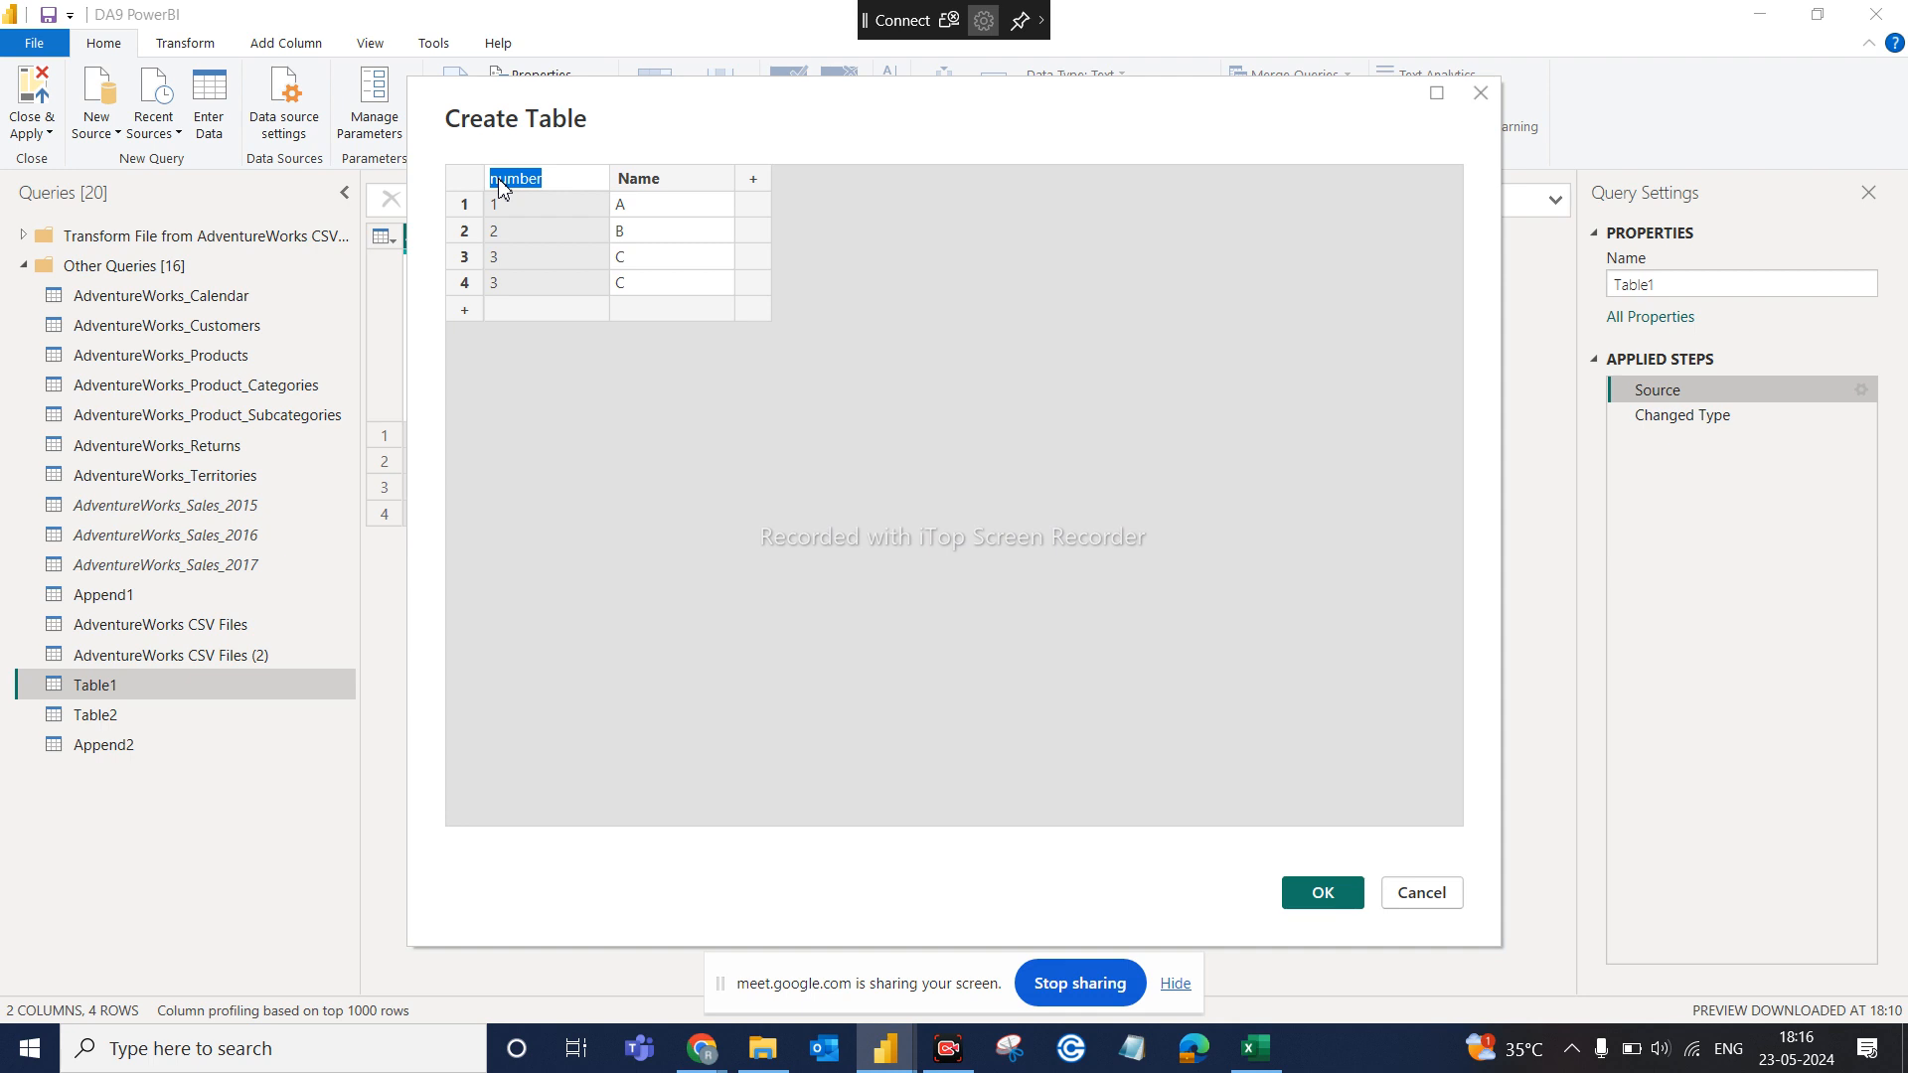
{"action": "type", "text": "N"}
{"action": "left_click", "coordinate": [1337, 893]}
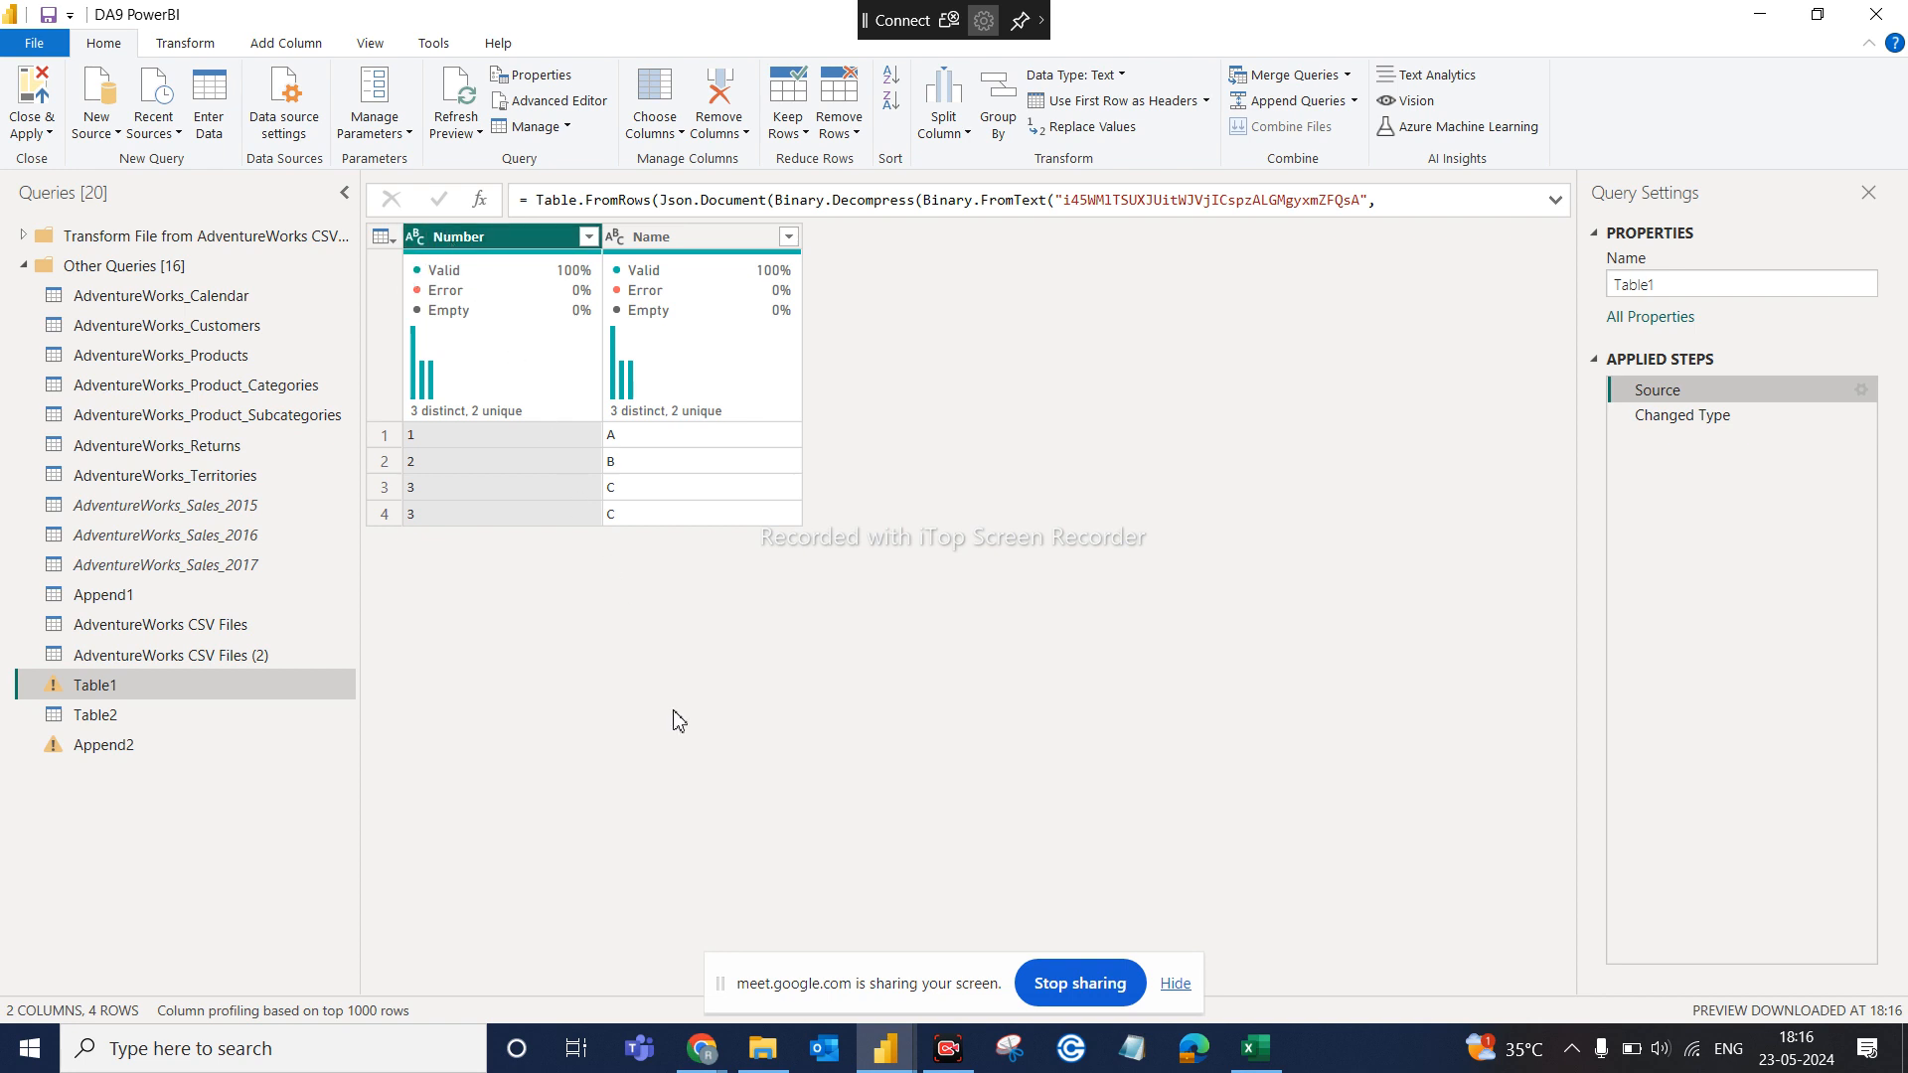
Insert a step after Table1's Source step that sets the Number column to Whole Number, and refresh the query previews
{"action": "left_click", "coordinate": [145, 717]}
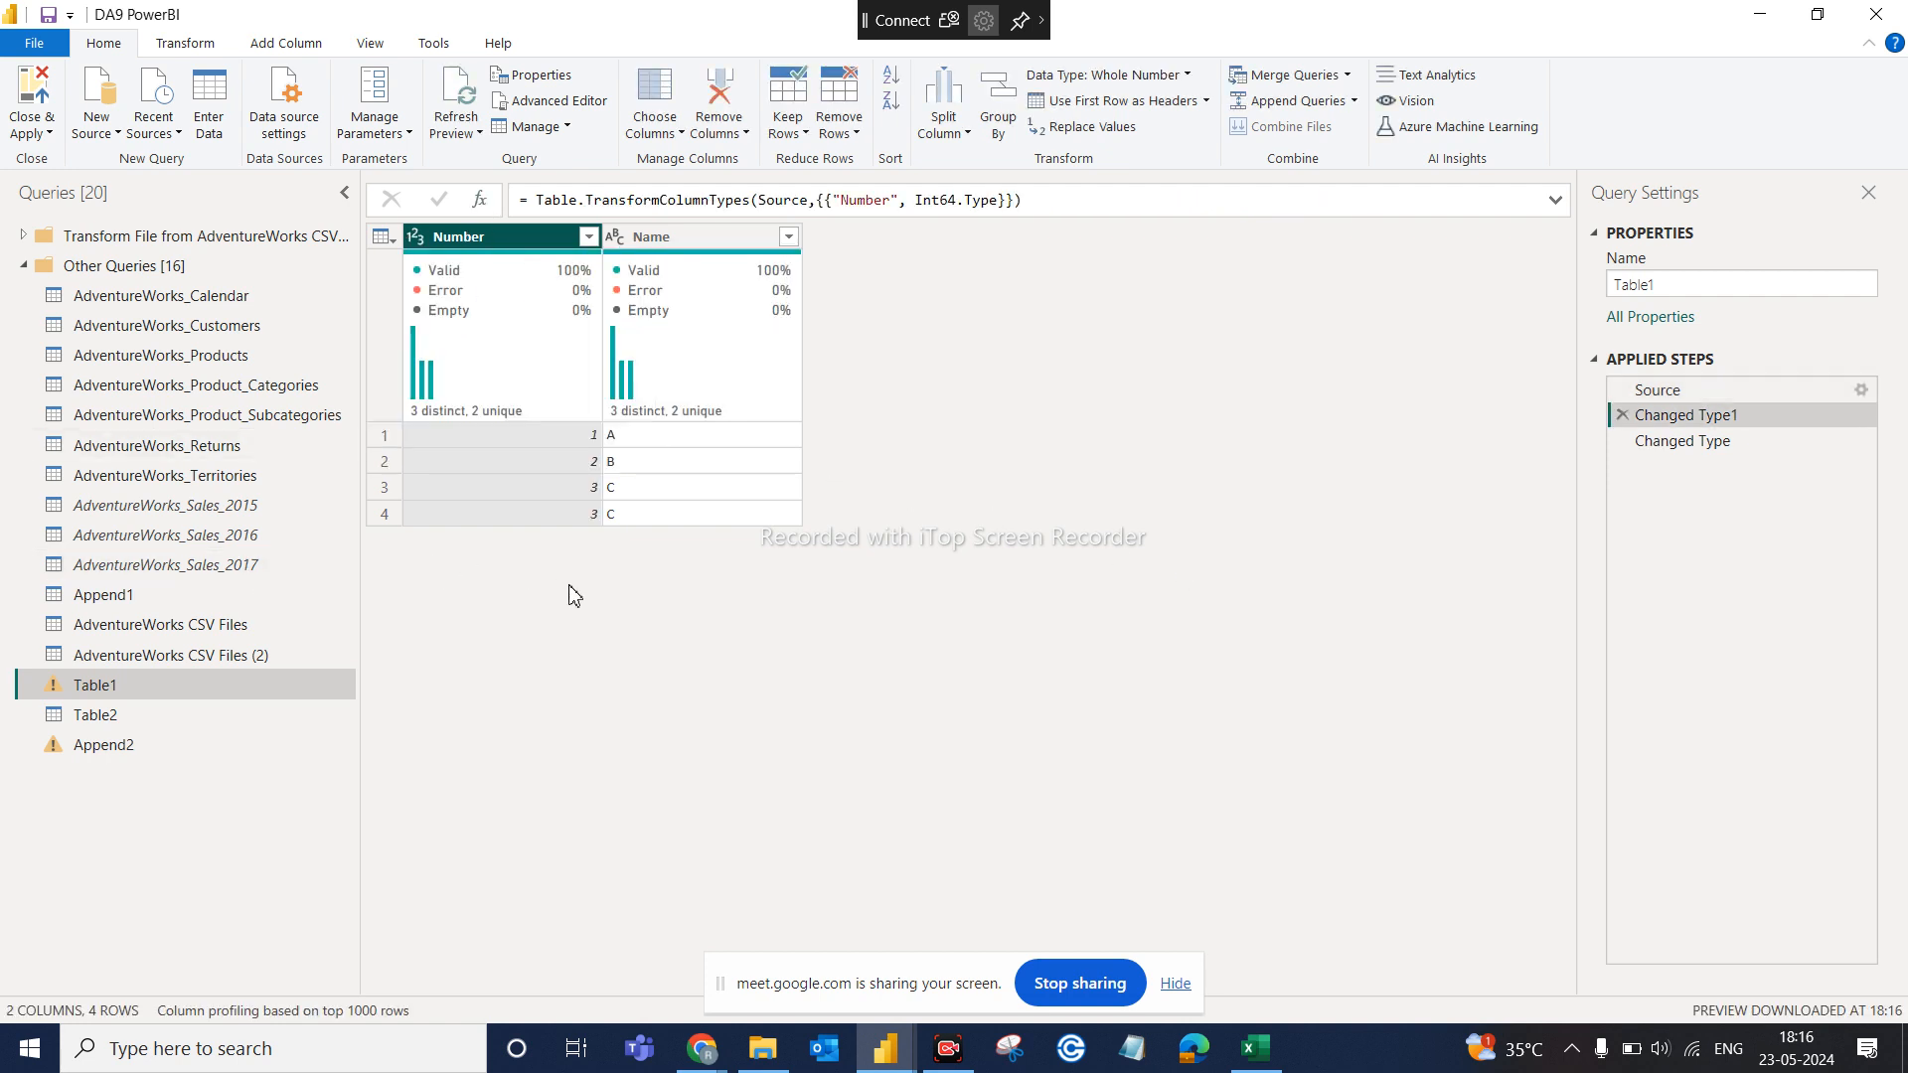
{"action": "left_click", "coordinate": [1677, 444]}
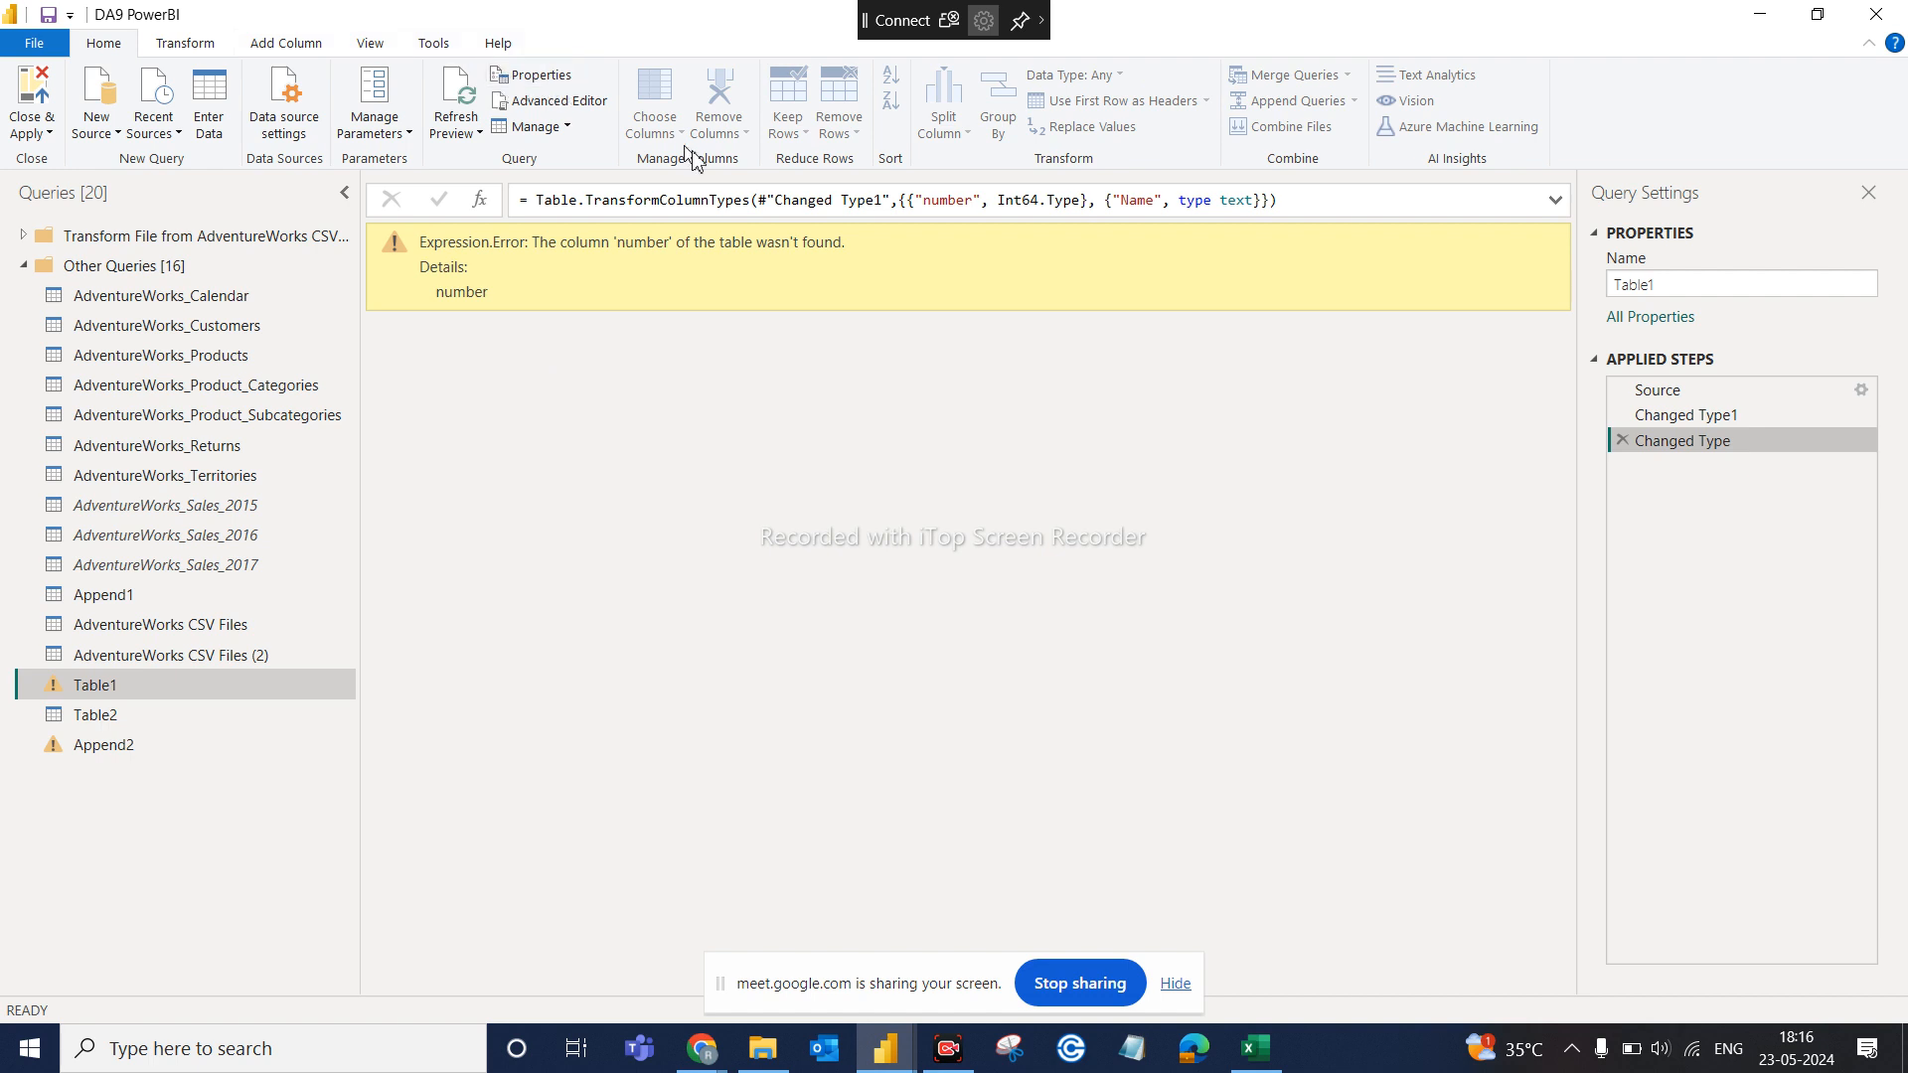
{"action": "left_click", "coordinate": [454, 103]}
{"action": "left_click", "coordinate": [478, 133]}
{"action": "left_click", "coordinate": [502, 185]}
Delete the Changed Type step of Table1 that refers to the old number header
{"action": "left_click", "coordinate": [145, 713]}
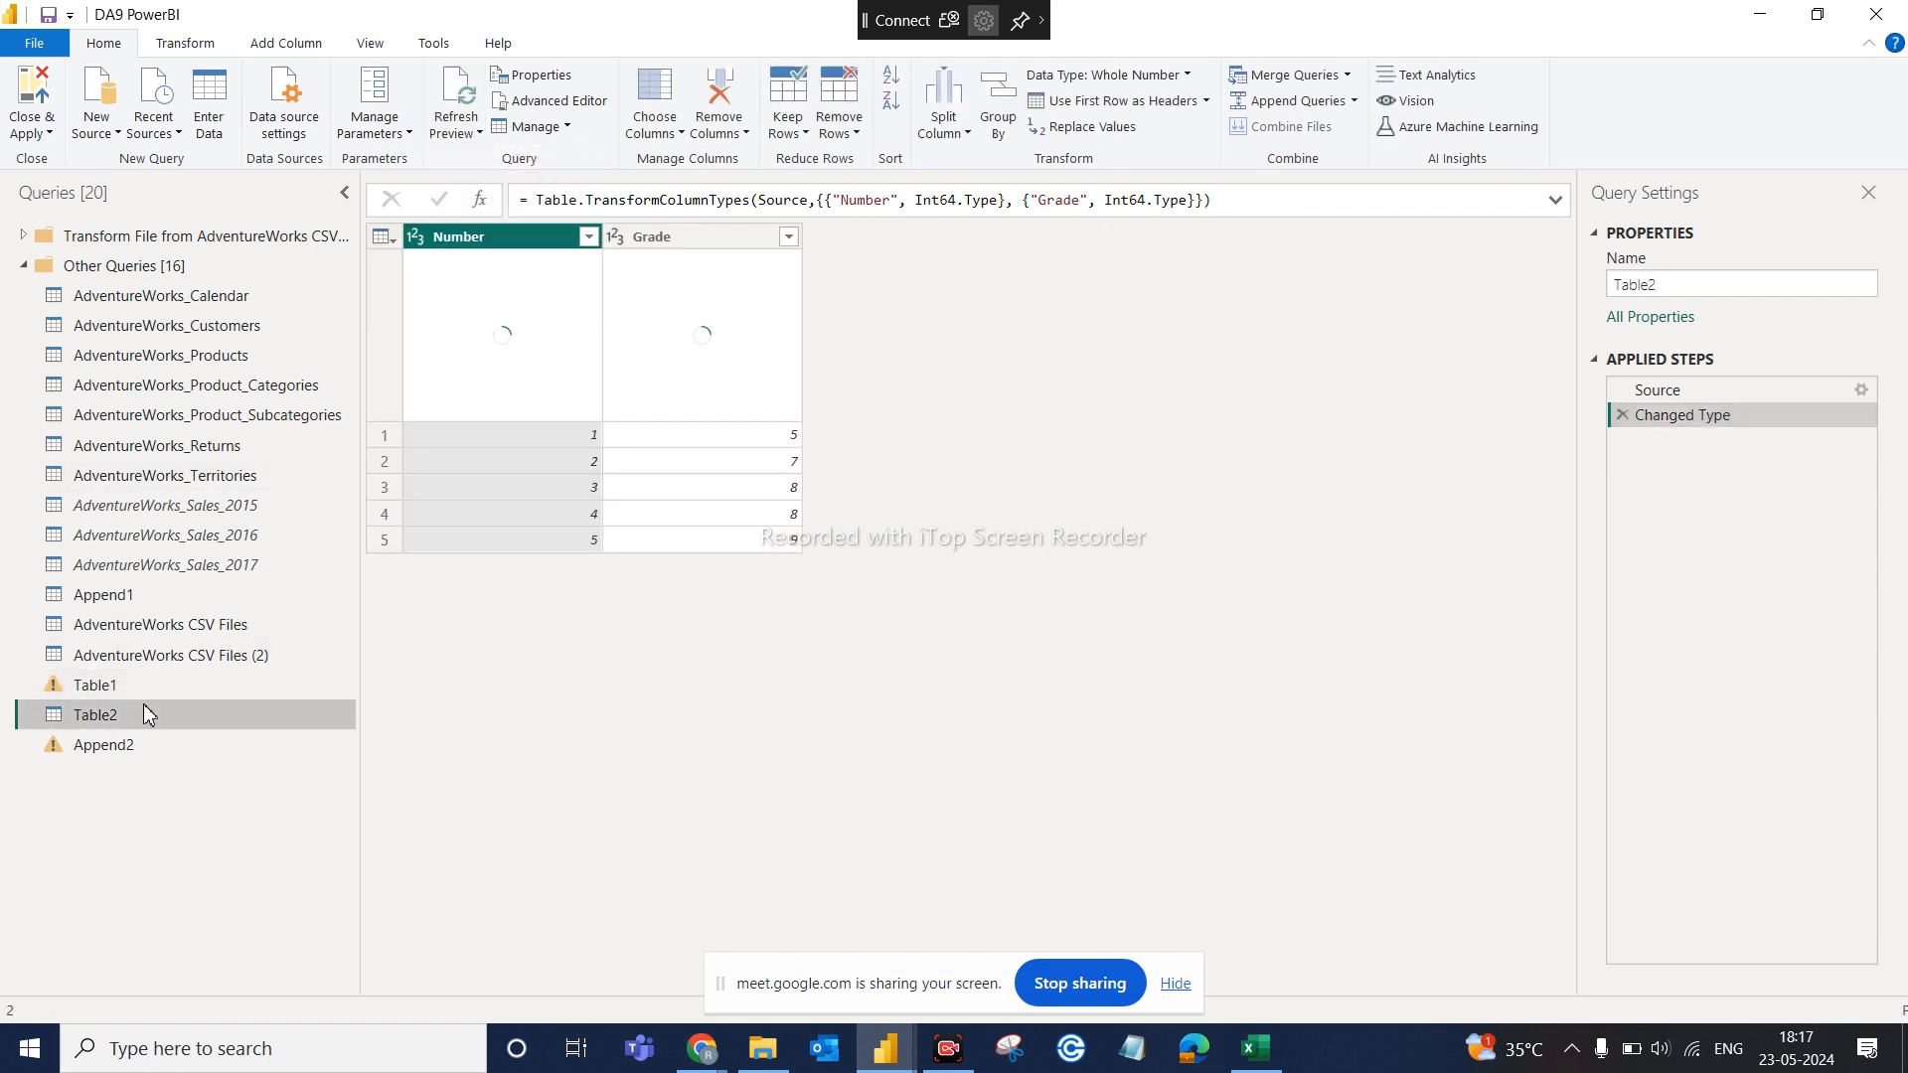
{"action": "left_click", "coordinate": [113, 741]}
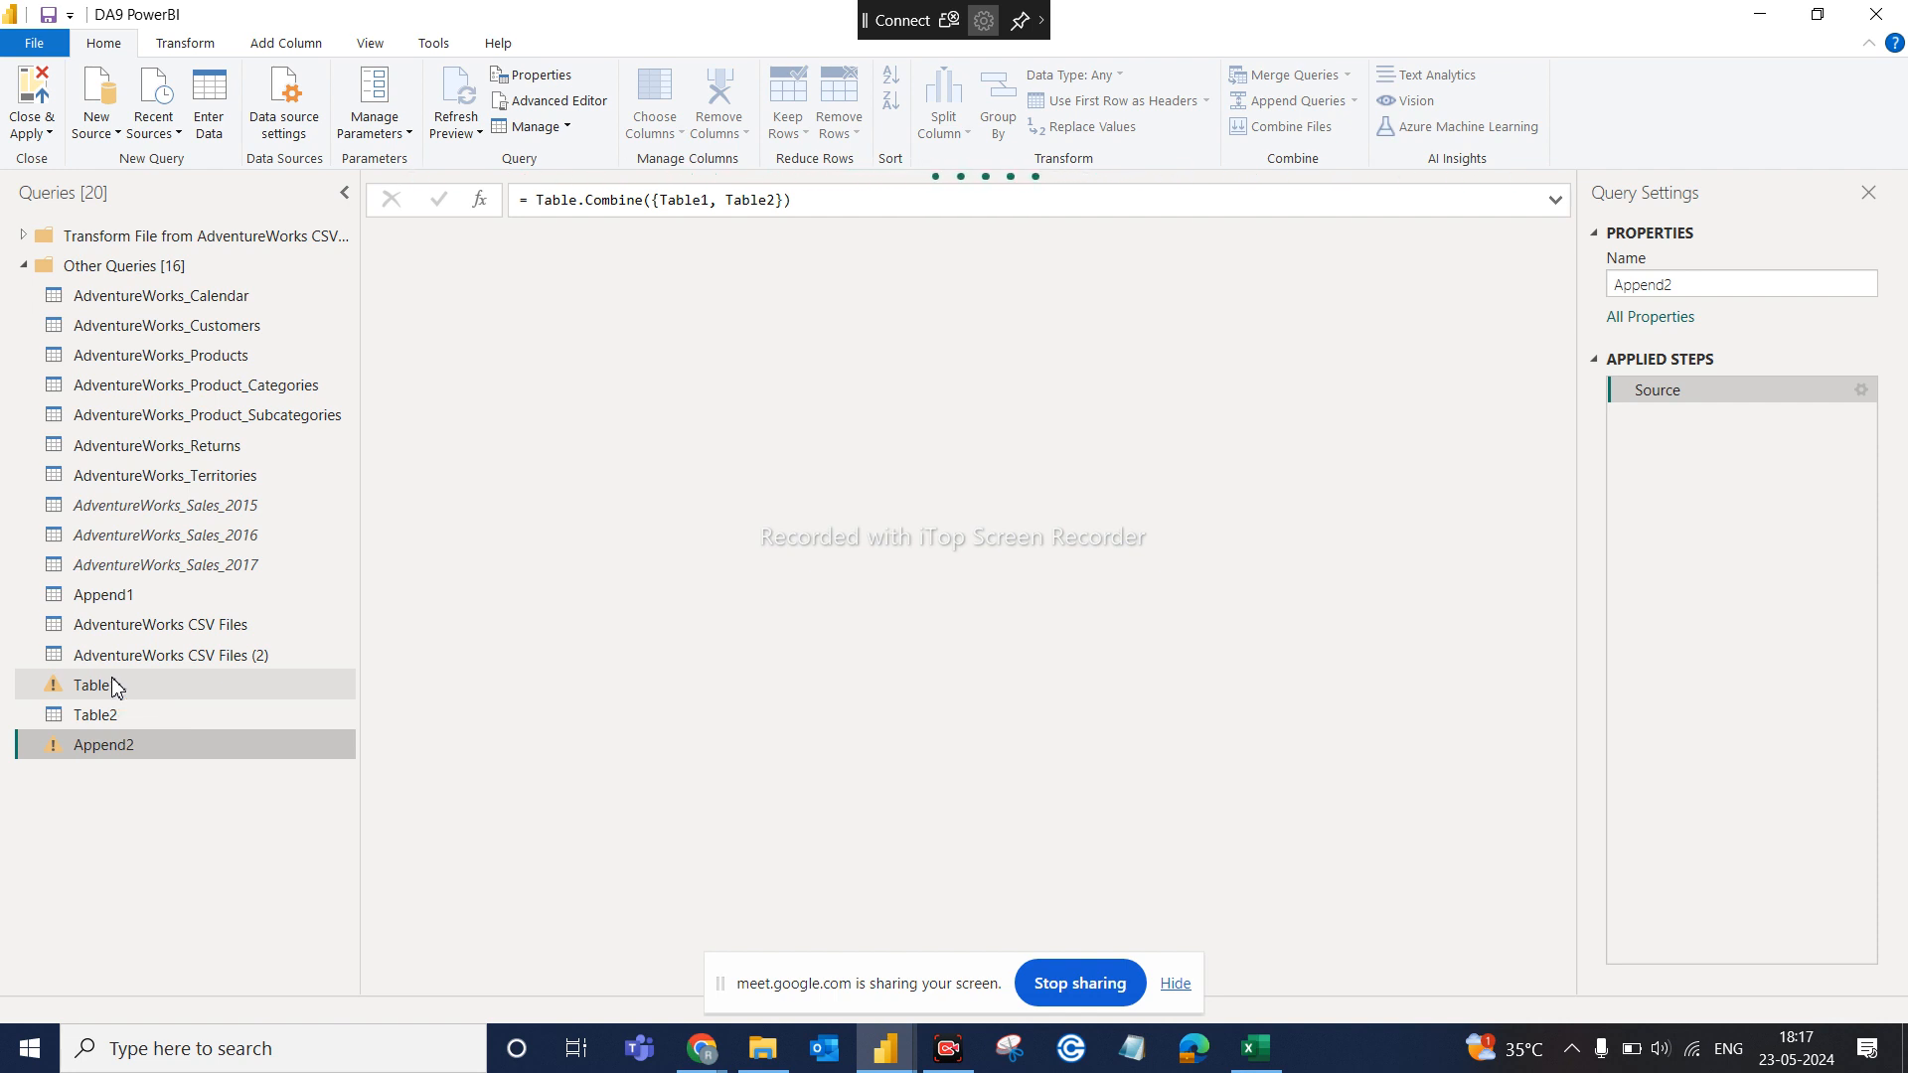
{"action": "left_click", "coordinate": [114, 686]}
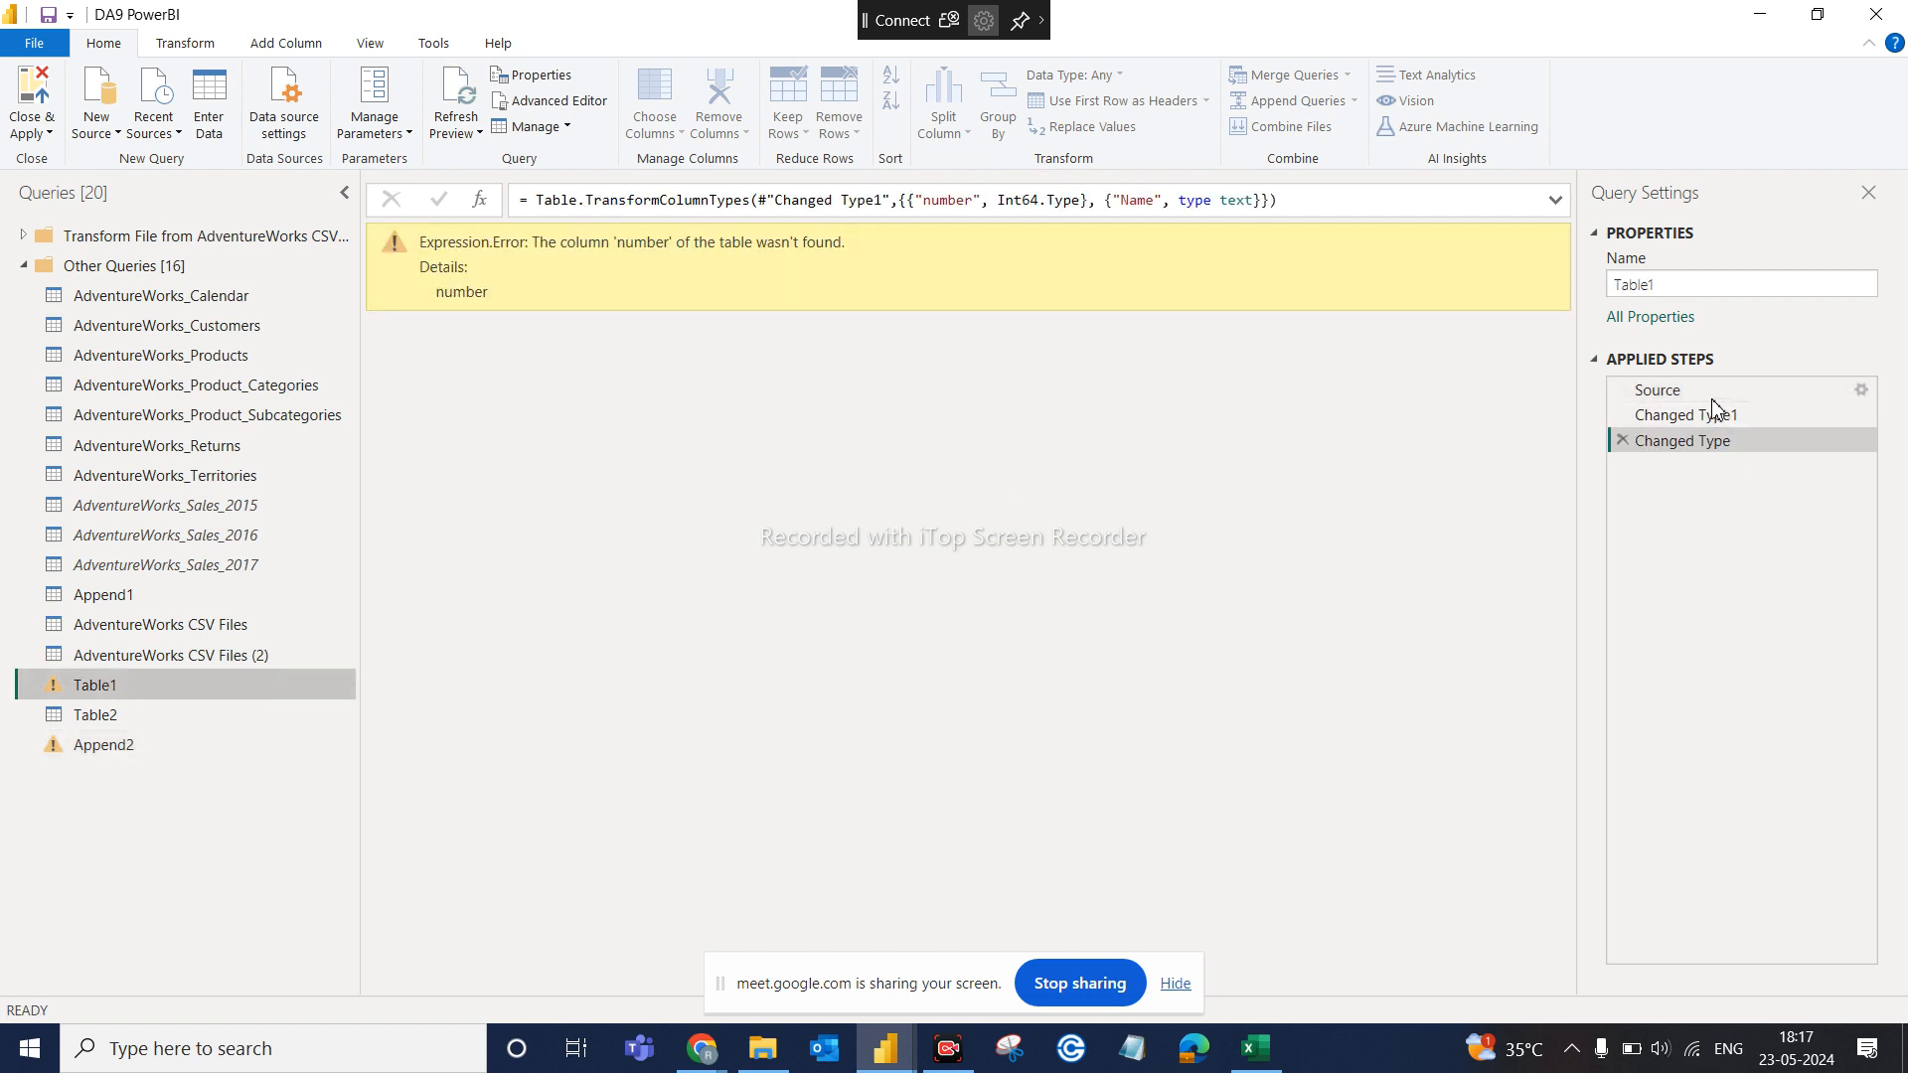
{"action": "left_click", "coordinate": [1621, 440]}
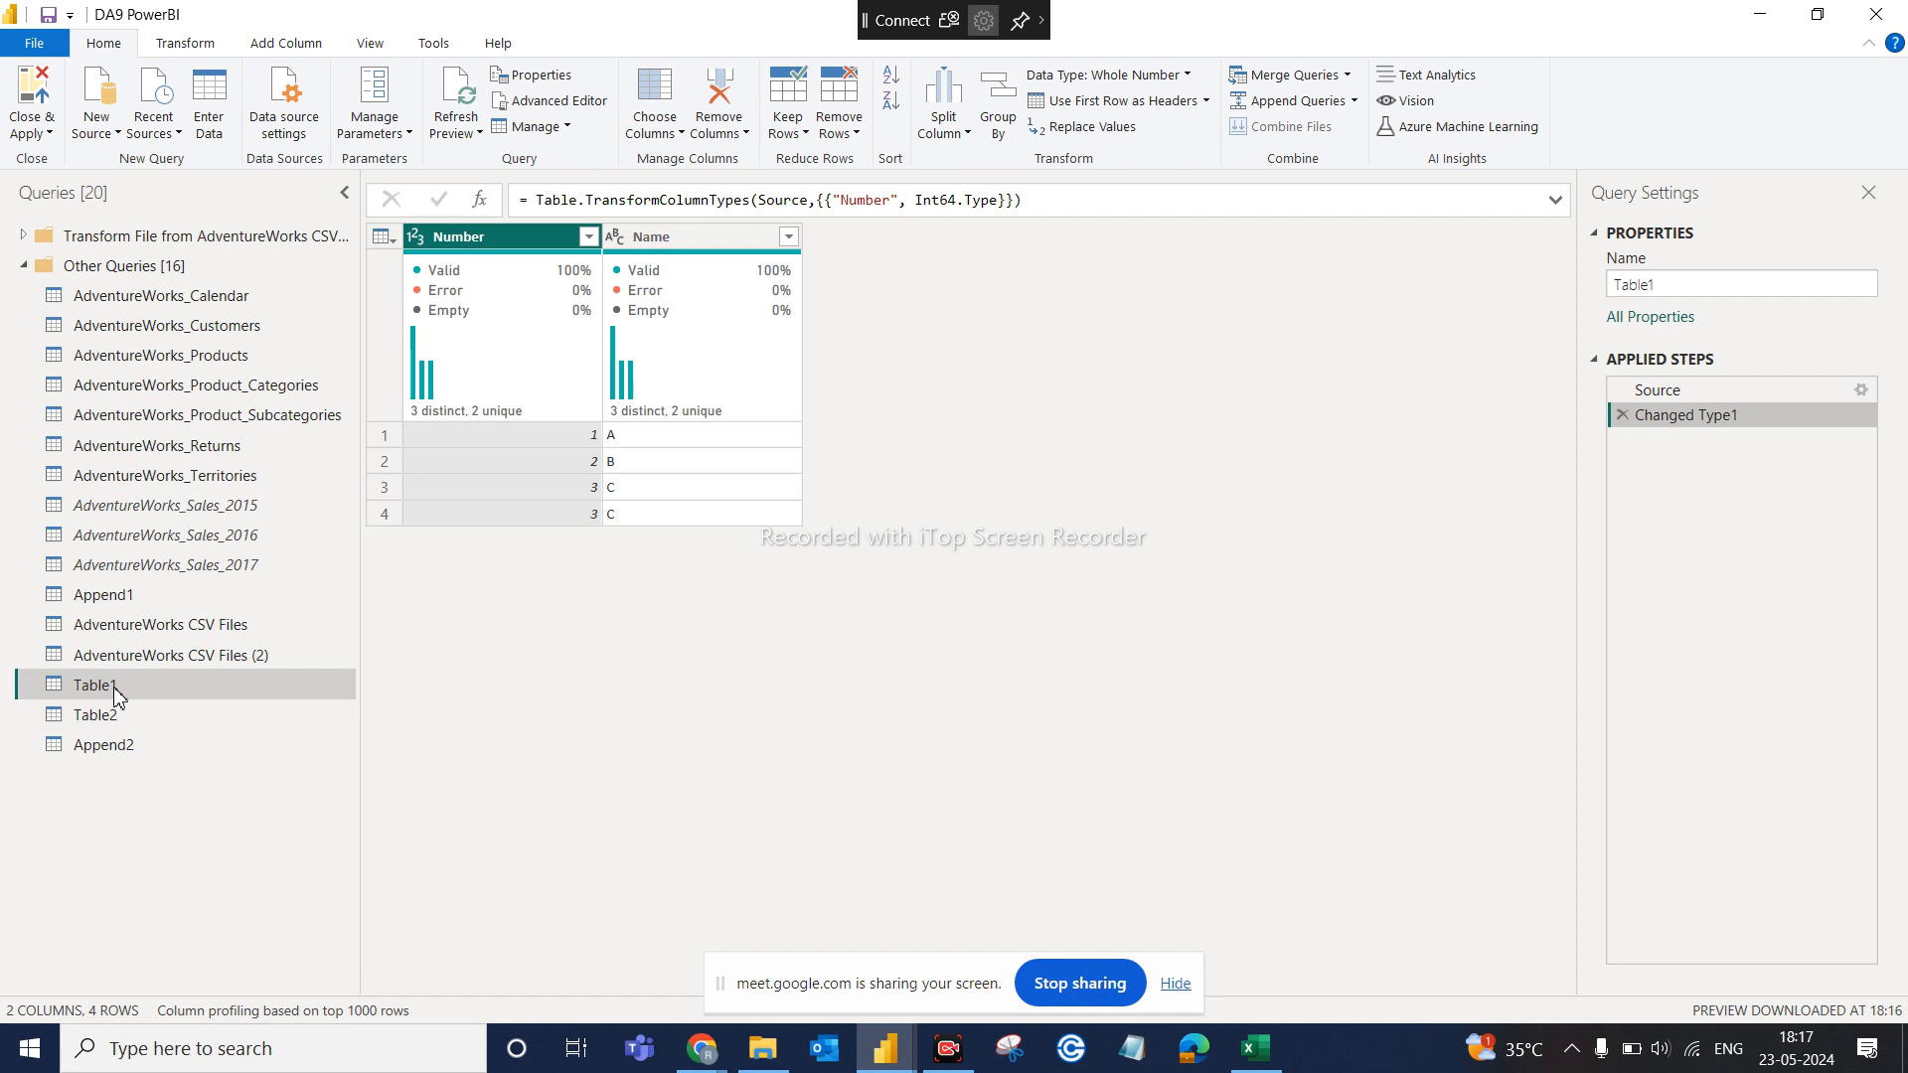
Review Table2 and the Append2 query to check how their rows combine under the Number column
{"action": "left_click", "coordinate": [116, 711]}
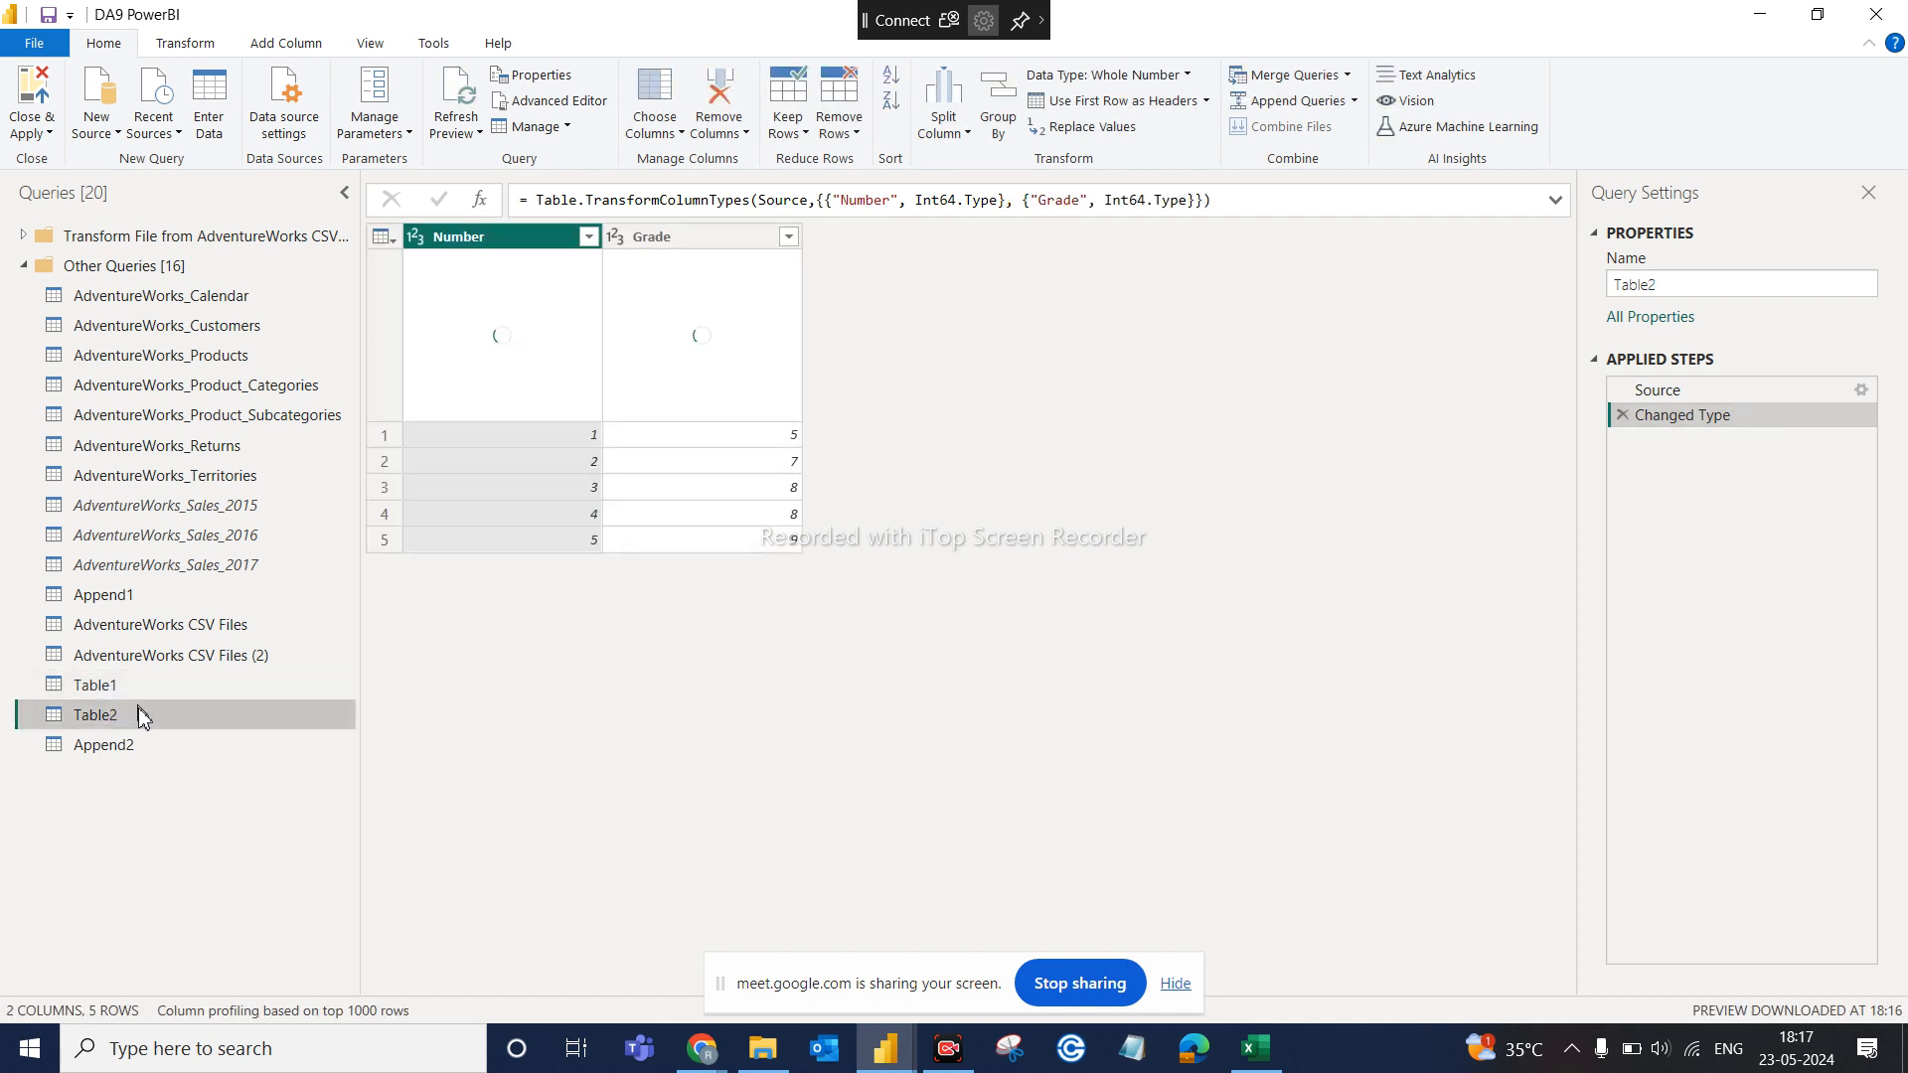
{"action": "left_click", "coordinate": [130, 745]}
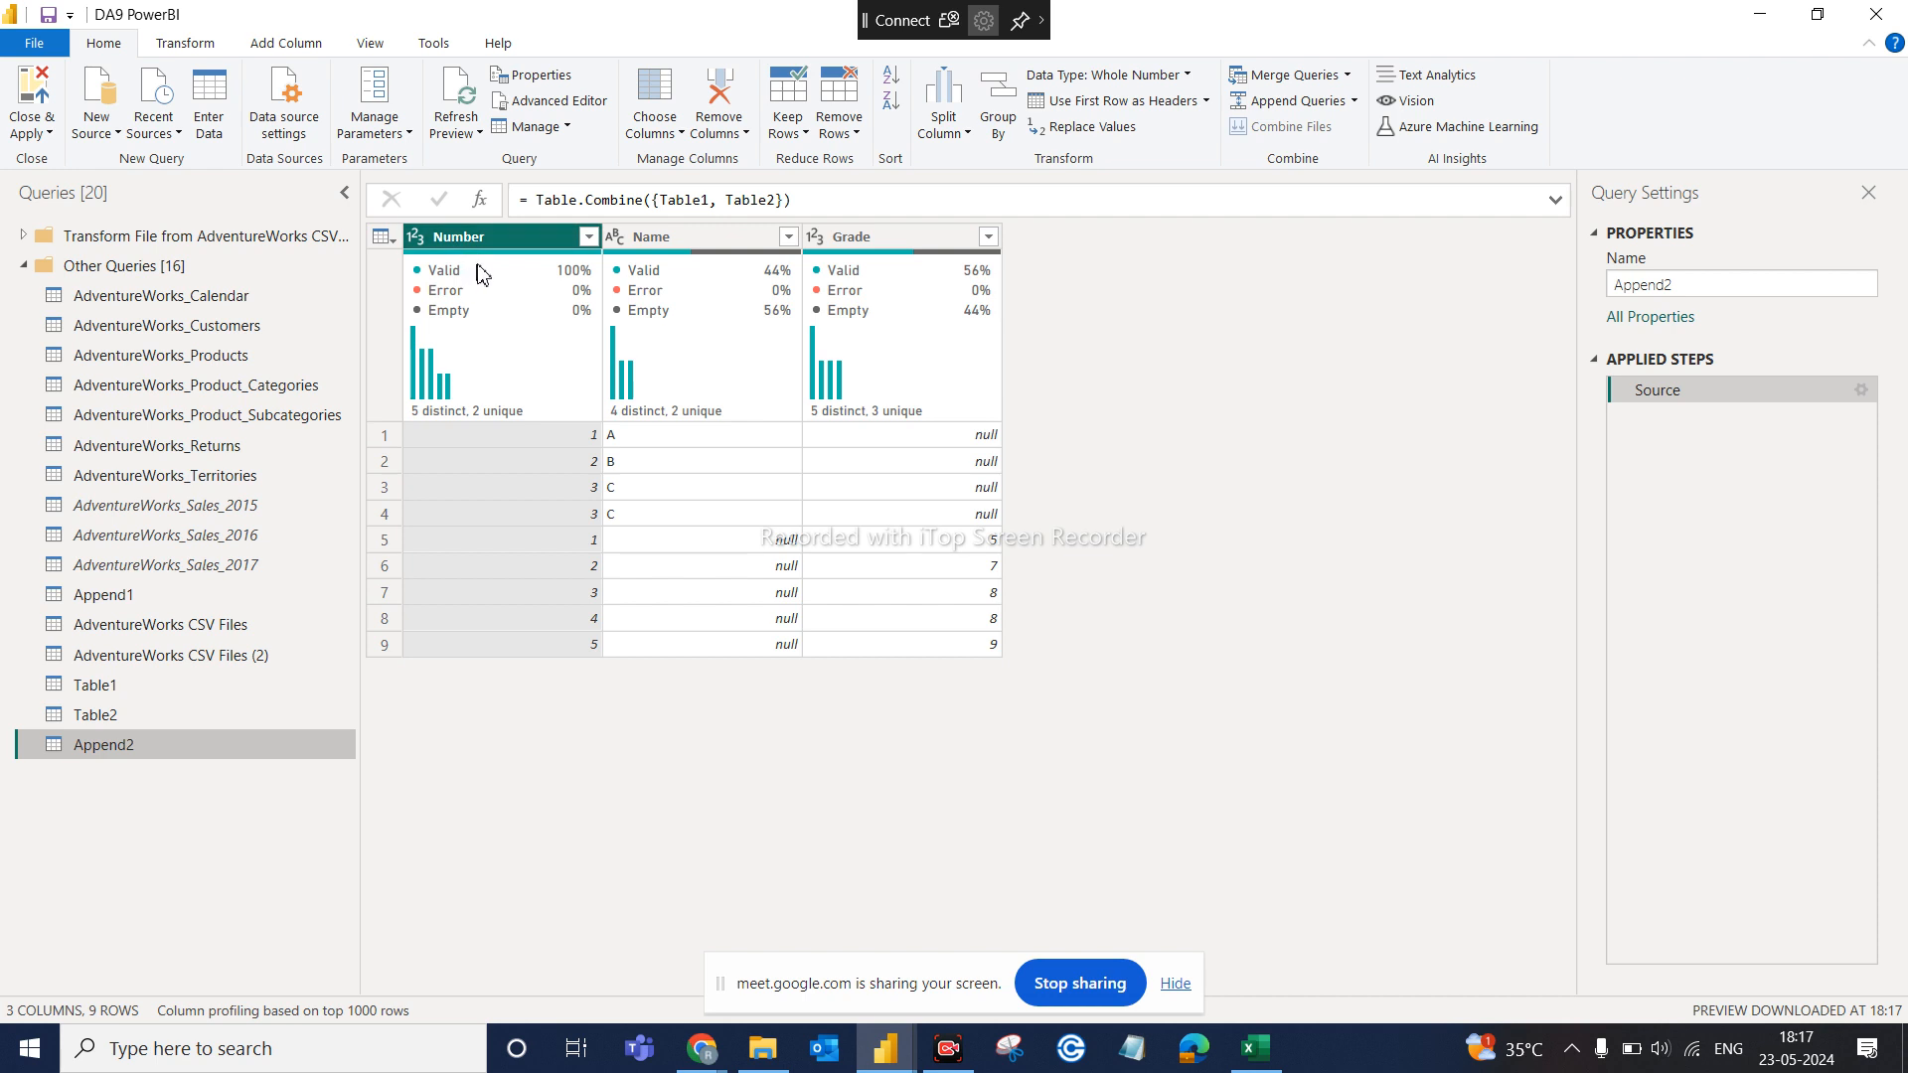
{"action": "mouse_move", "coordinate": [481, 272]}
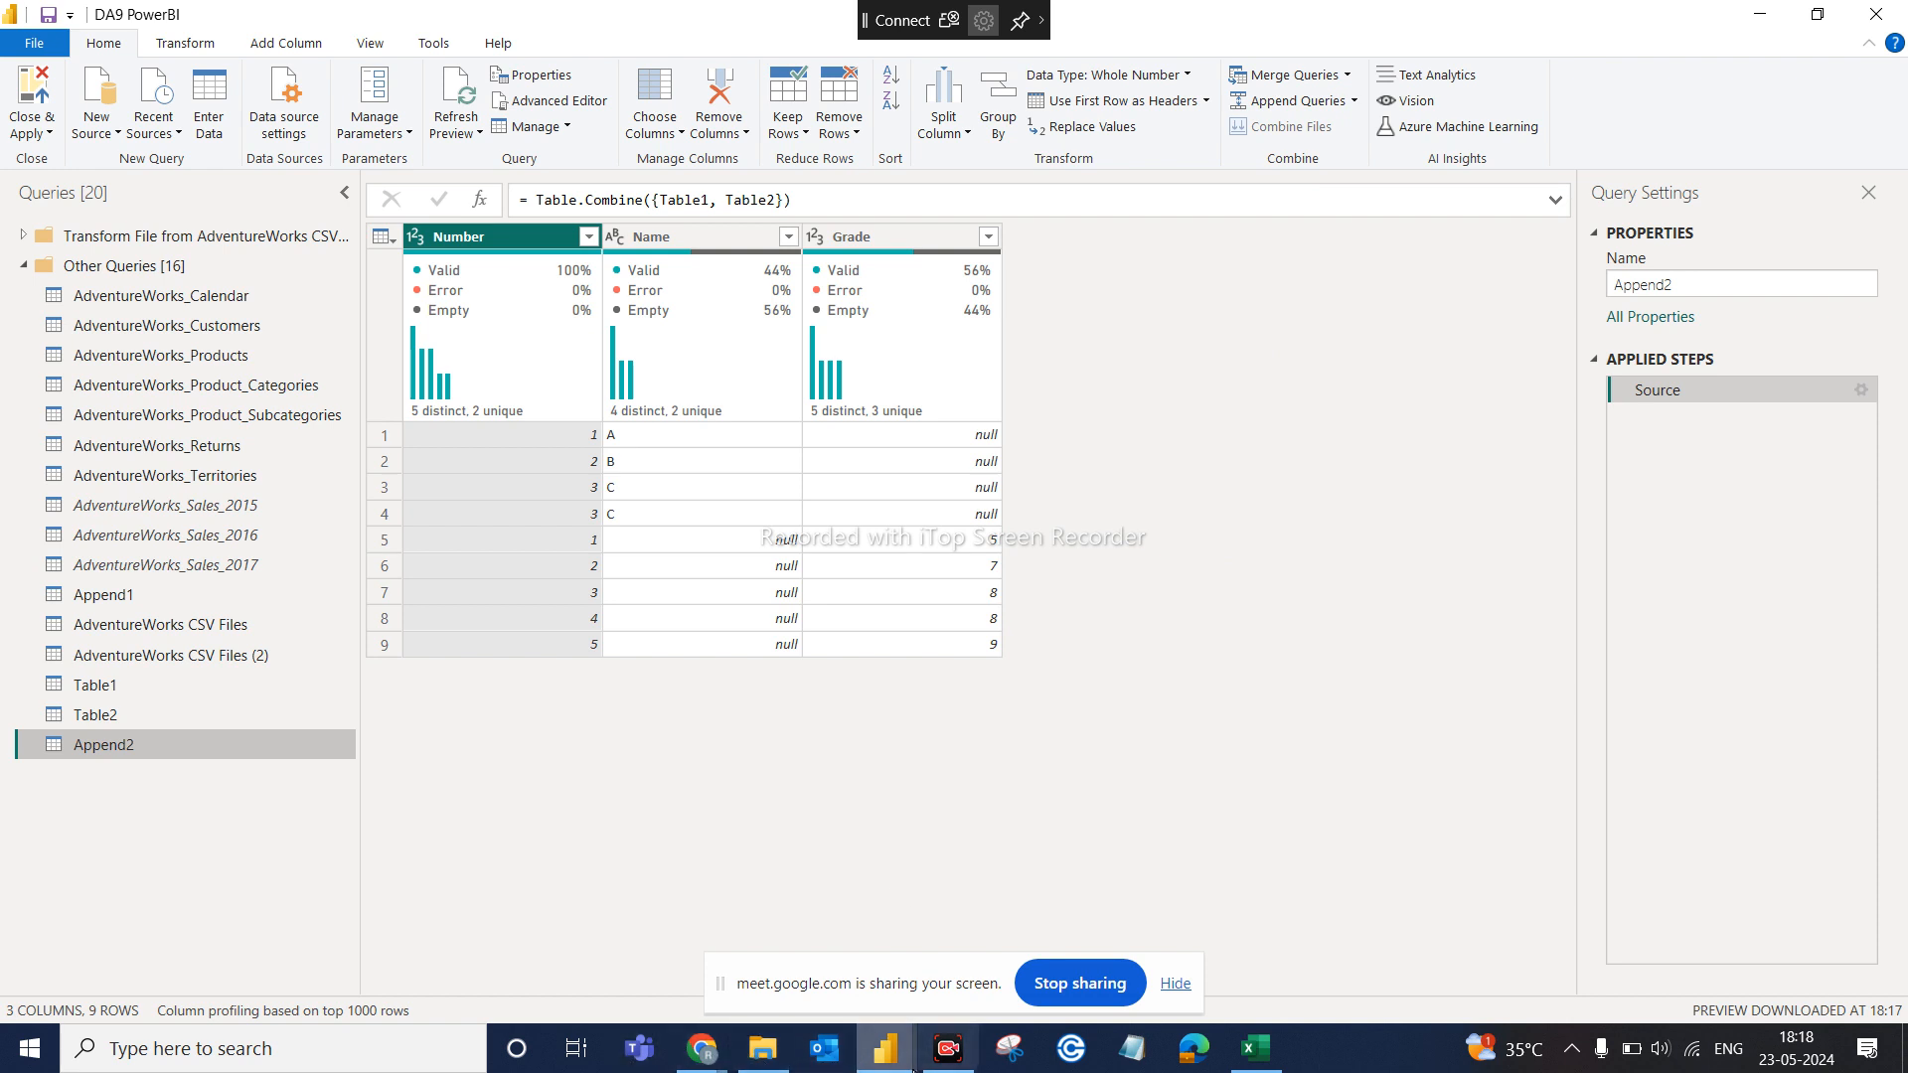
Switch to the Google Meet window in Chrome and capture the first part of the participant list with Snipping Tool
{"action": "left_click", "coordinate": [952, 1064]}
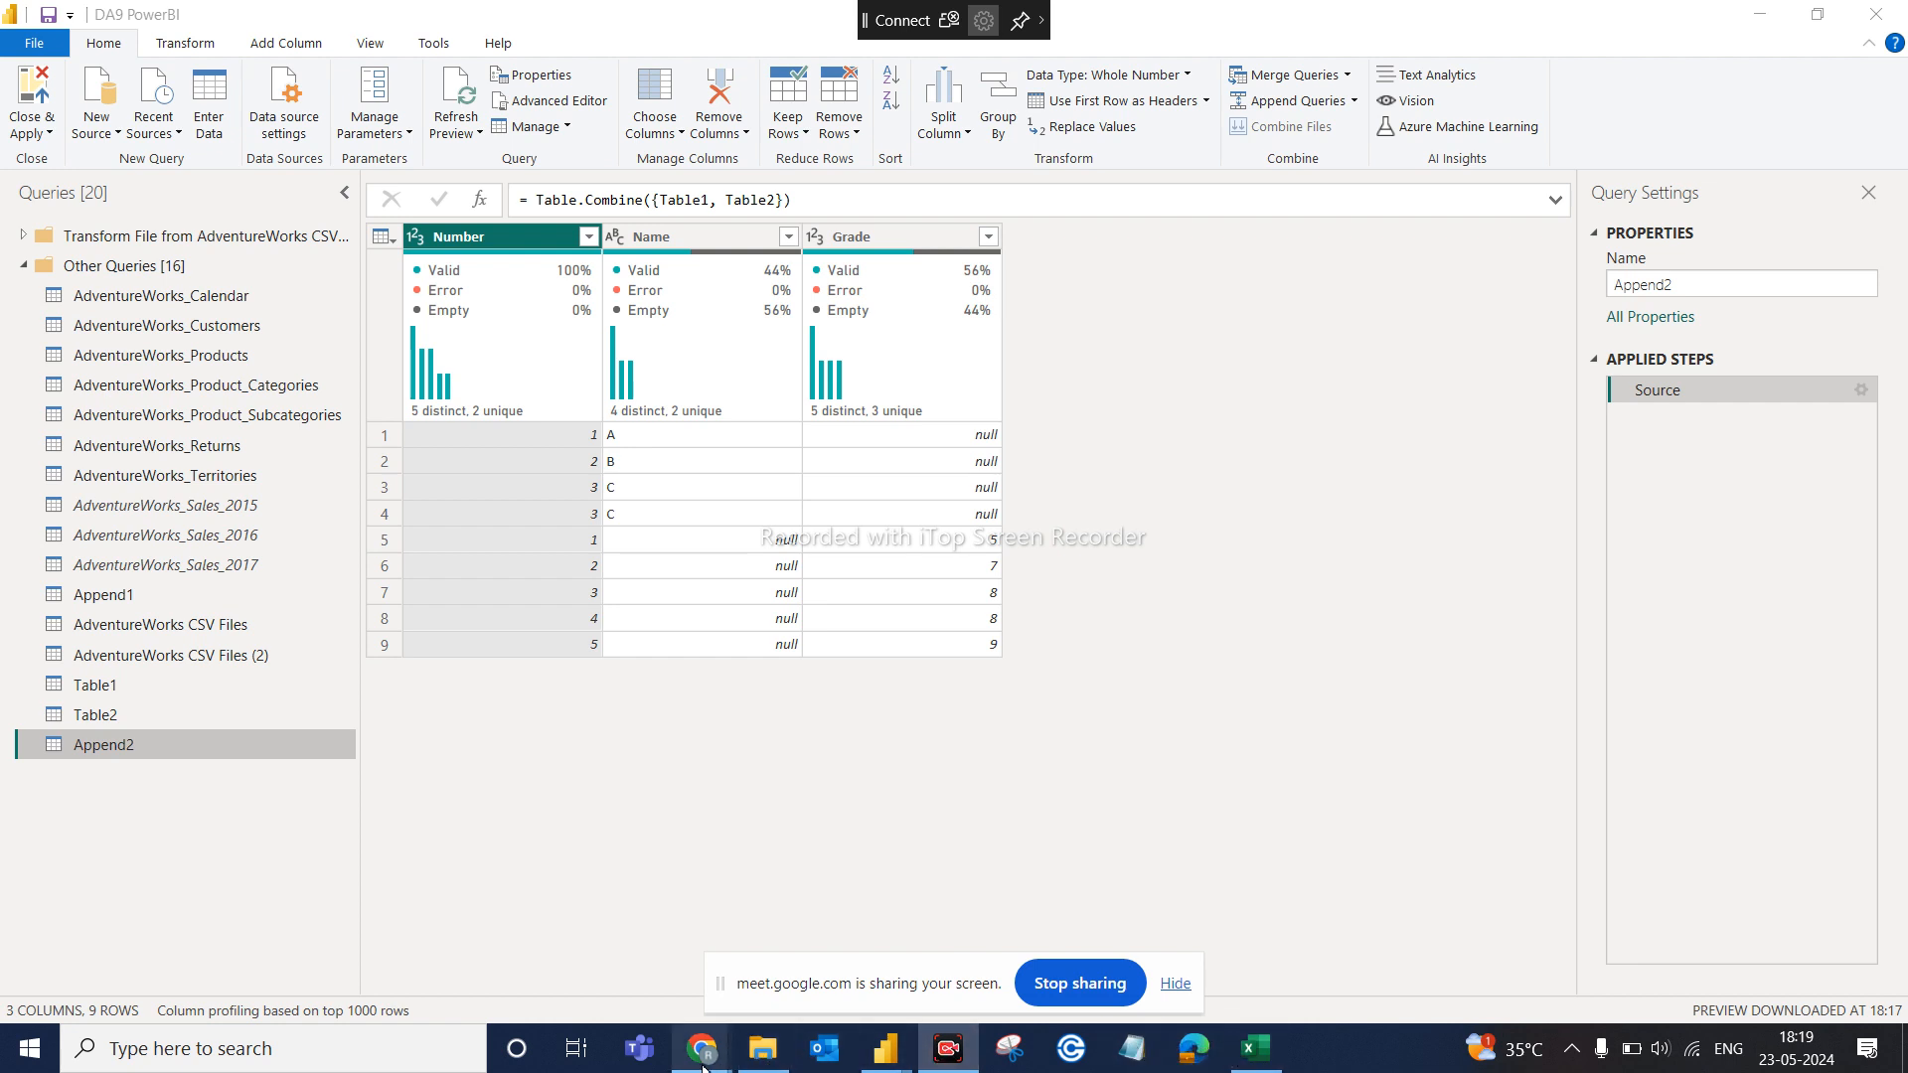
{"action": "left_click", "coordinate": [703, 902]}
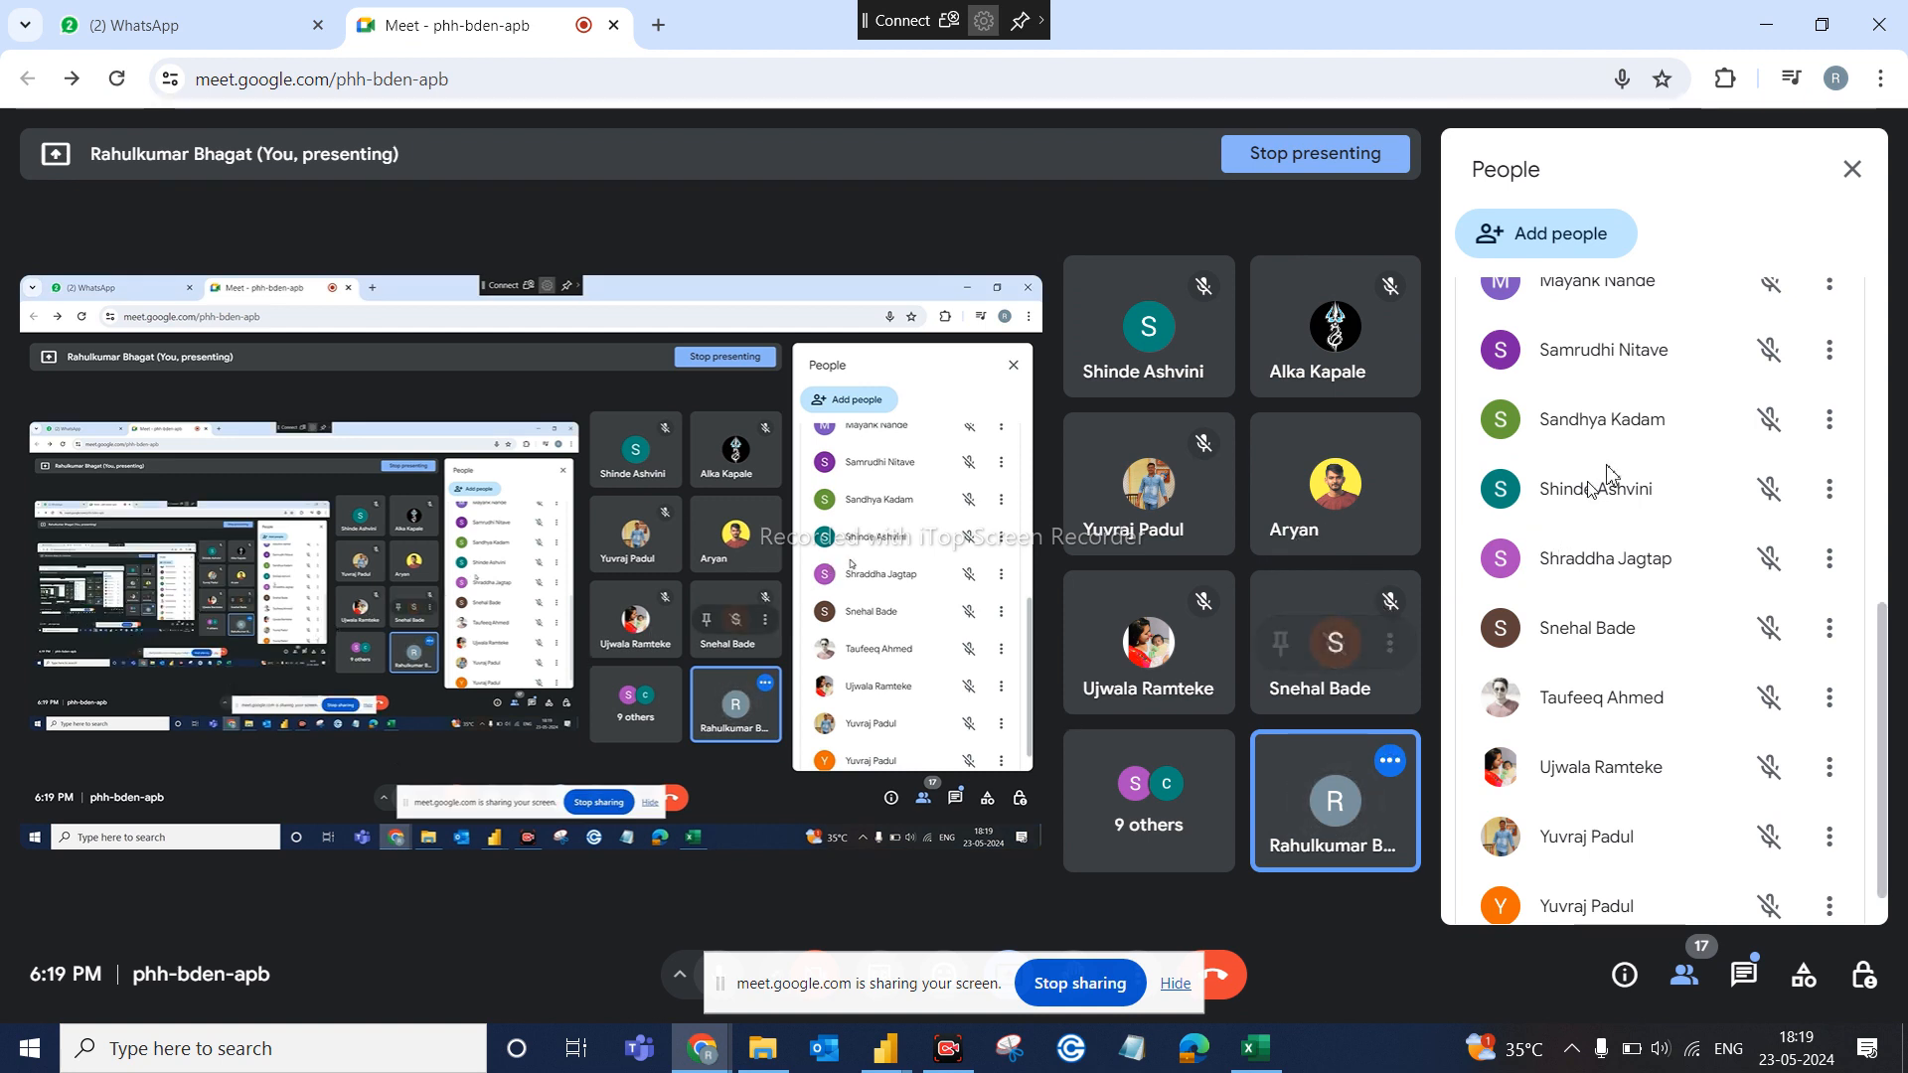
{"action": "scroll", "coordinate": [1639, 443], "scroll_direction": "up", "scroll_amount": 3}
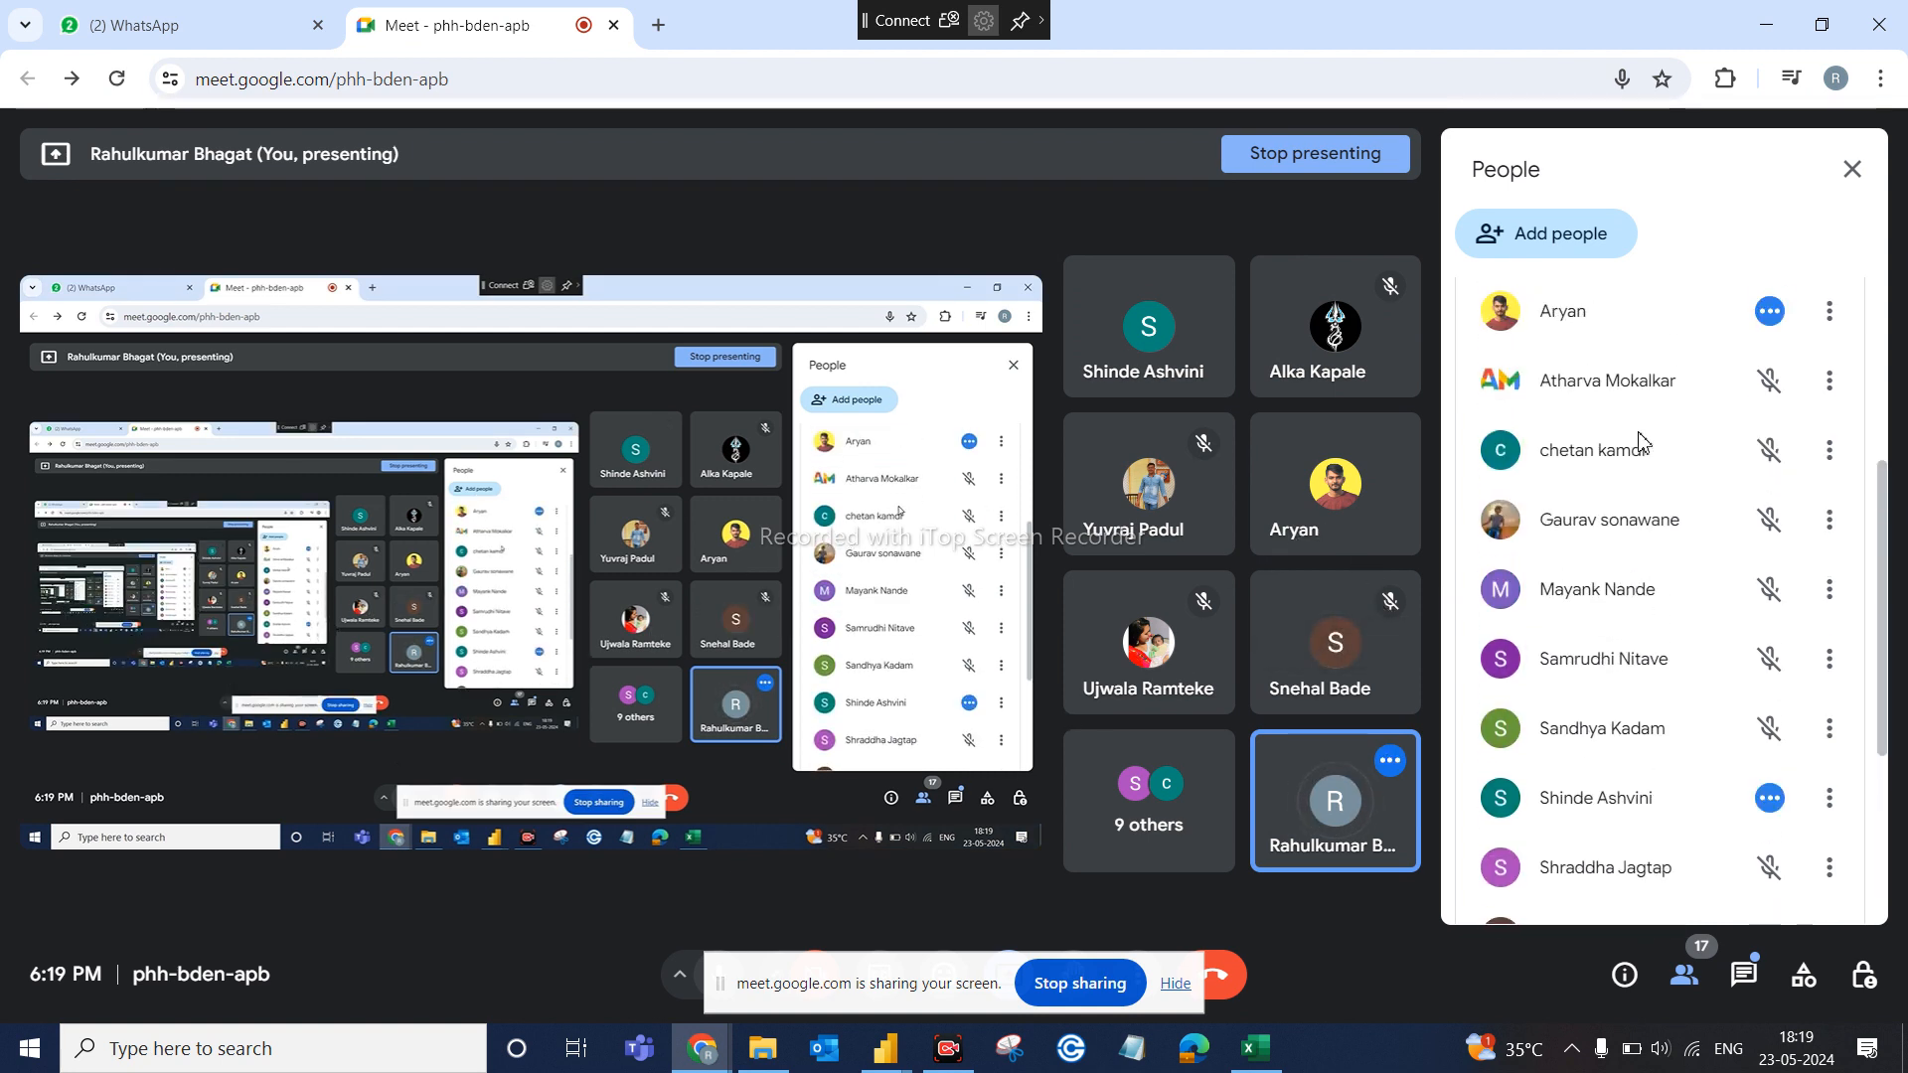
{"action": "scroll", "coordinate": [1639, 442], "scroll_direction": "up", "scroll_amount": 3}
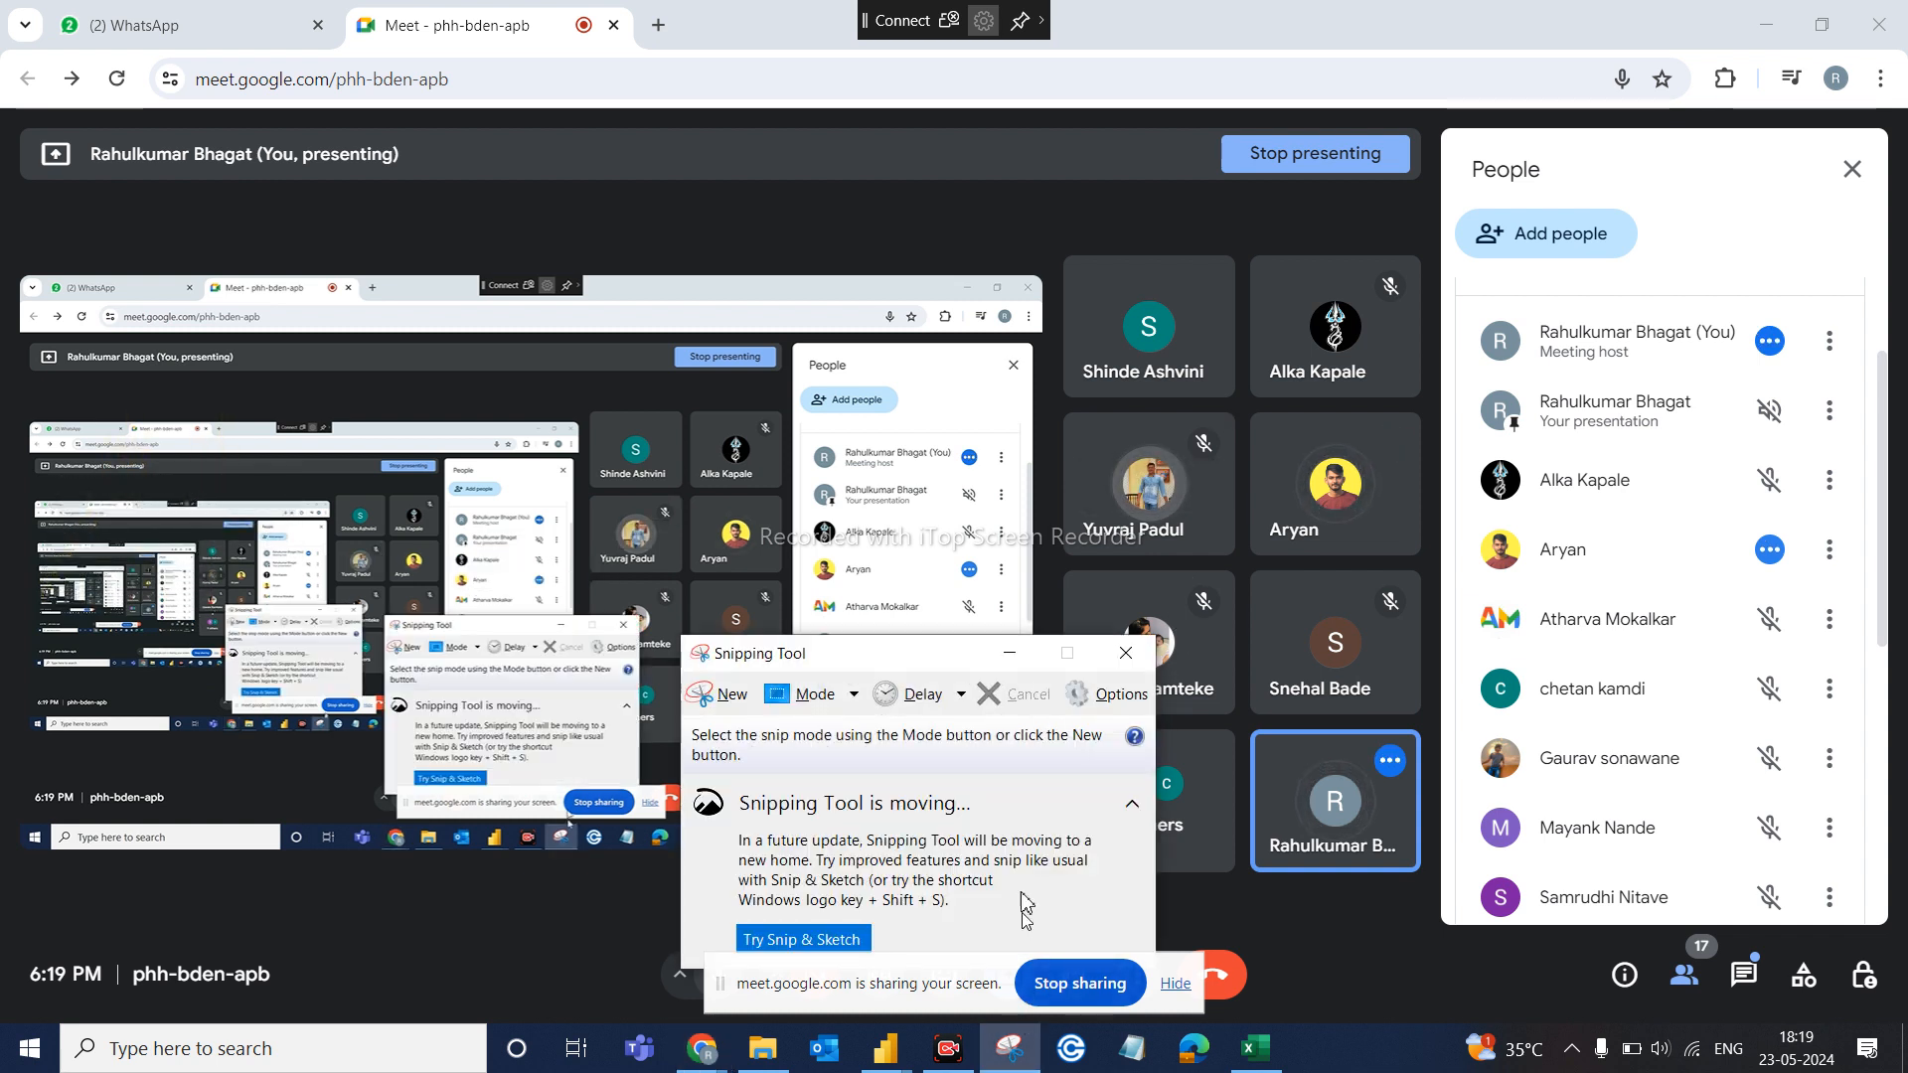
{"action": "left_click", "coordinate": [718, 694]}
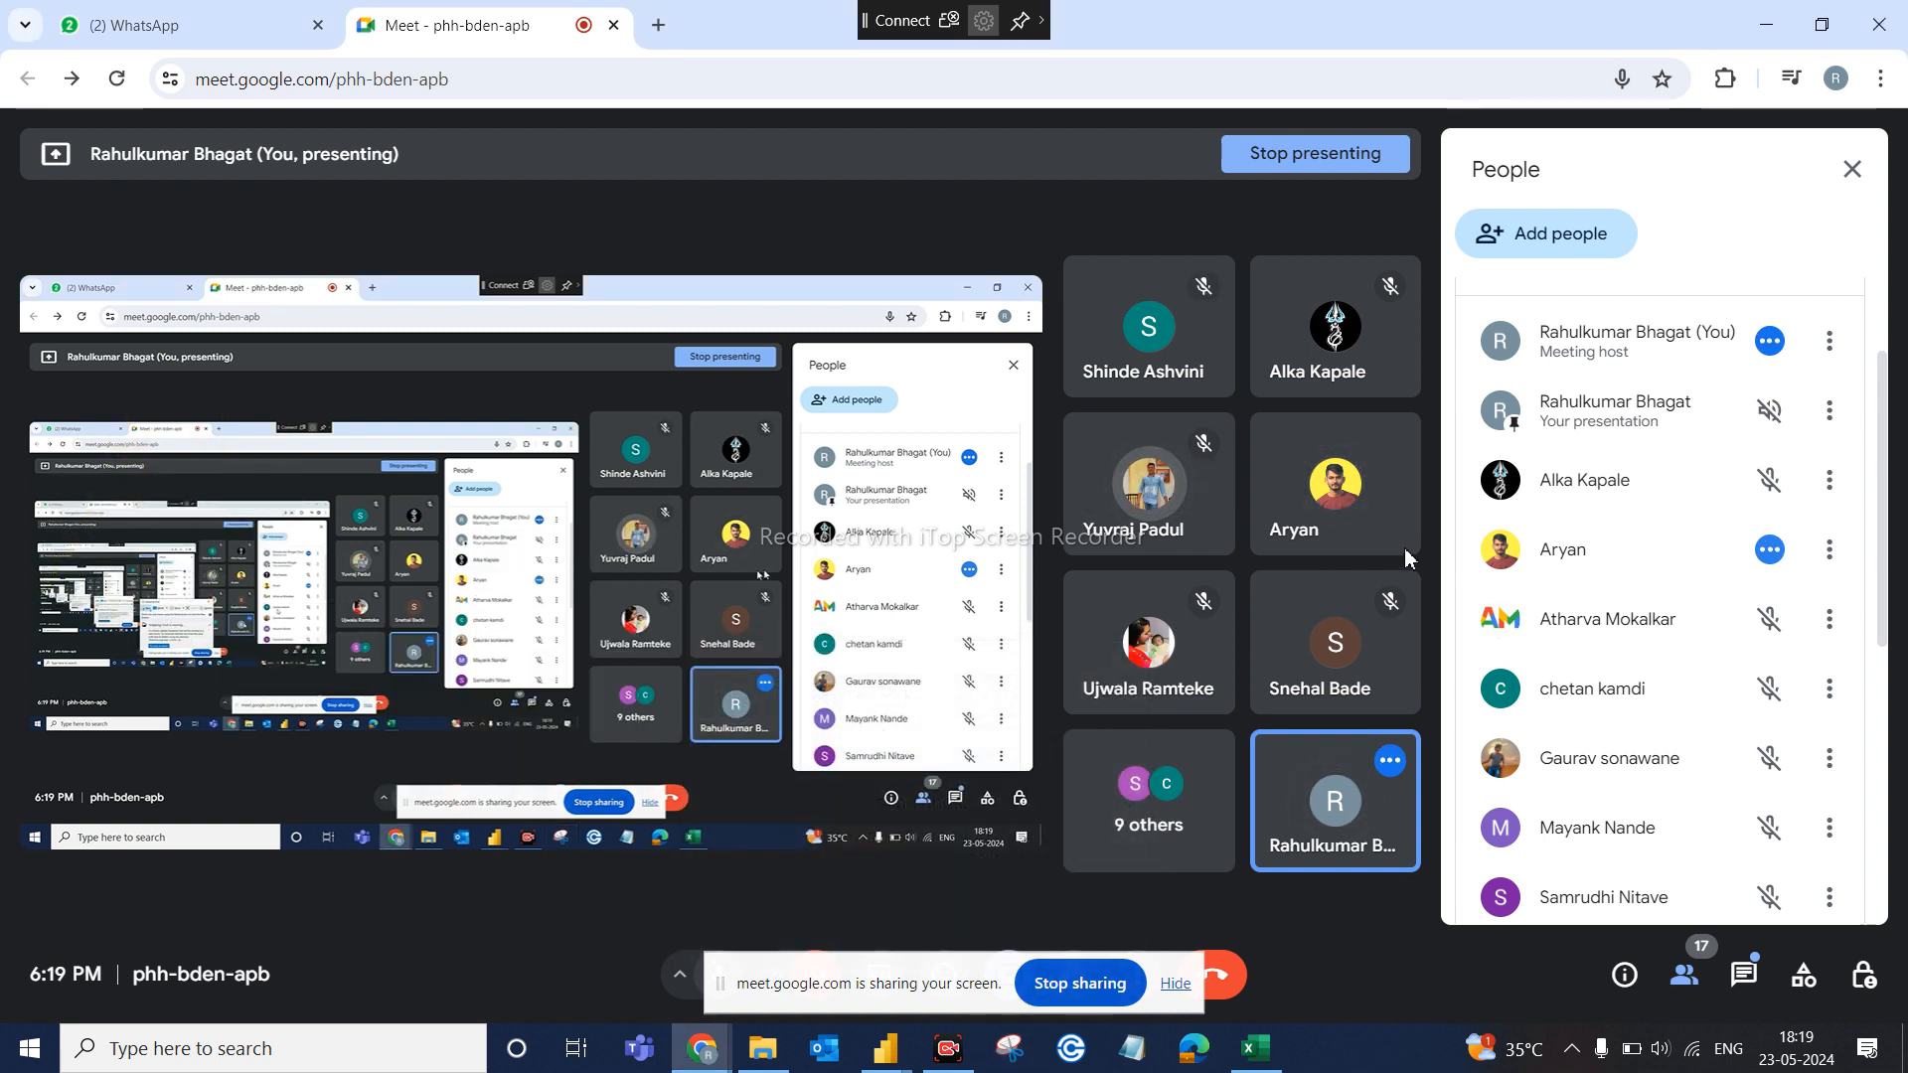
{"action": "left_click_drag", "start_coordinate": [1472, 445], "coordinate": [1848, 926]}
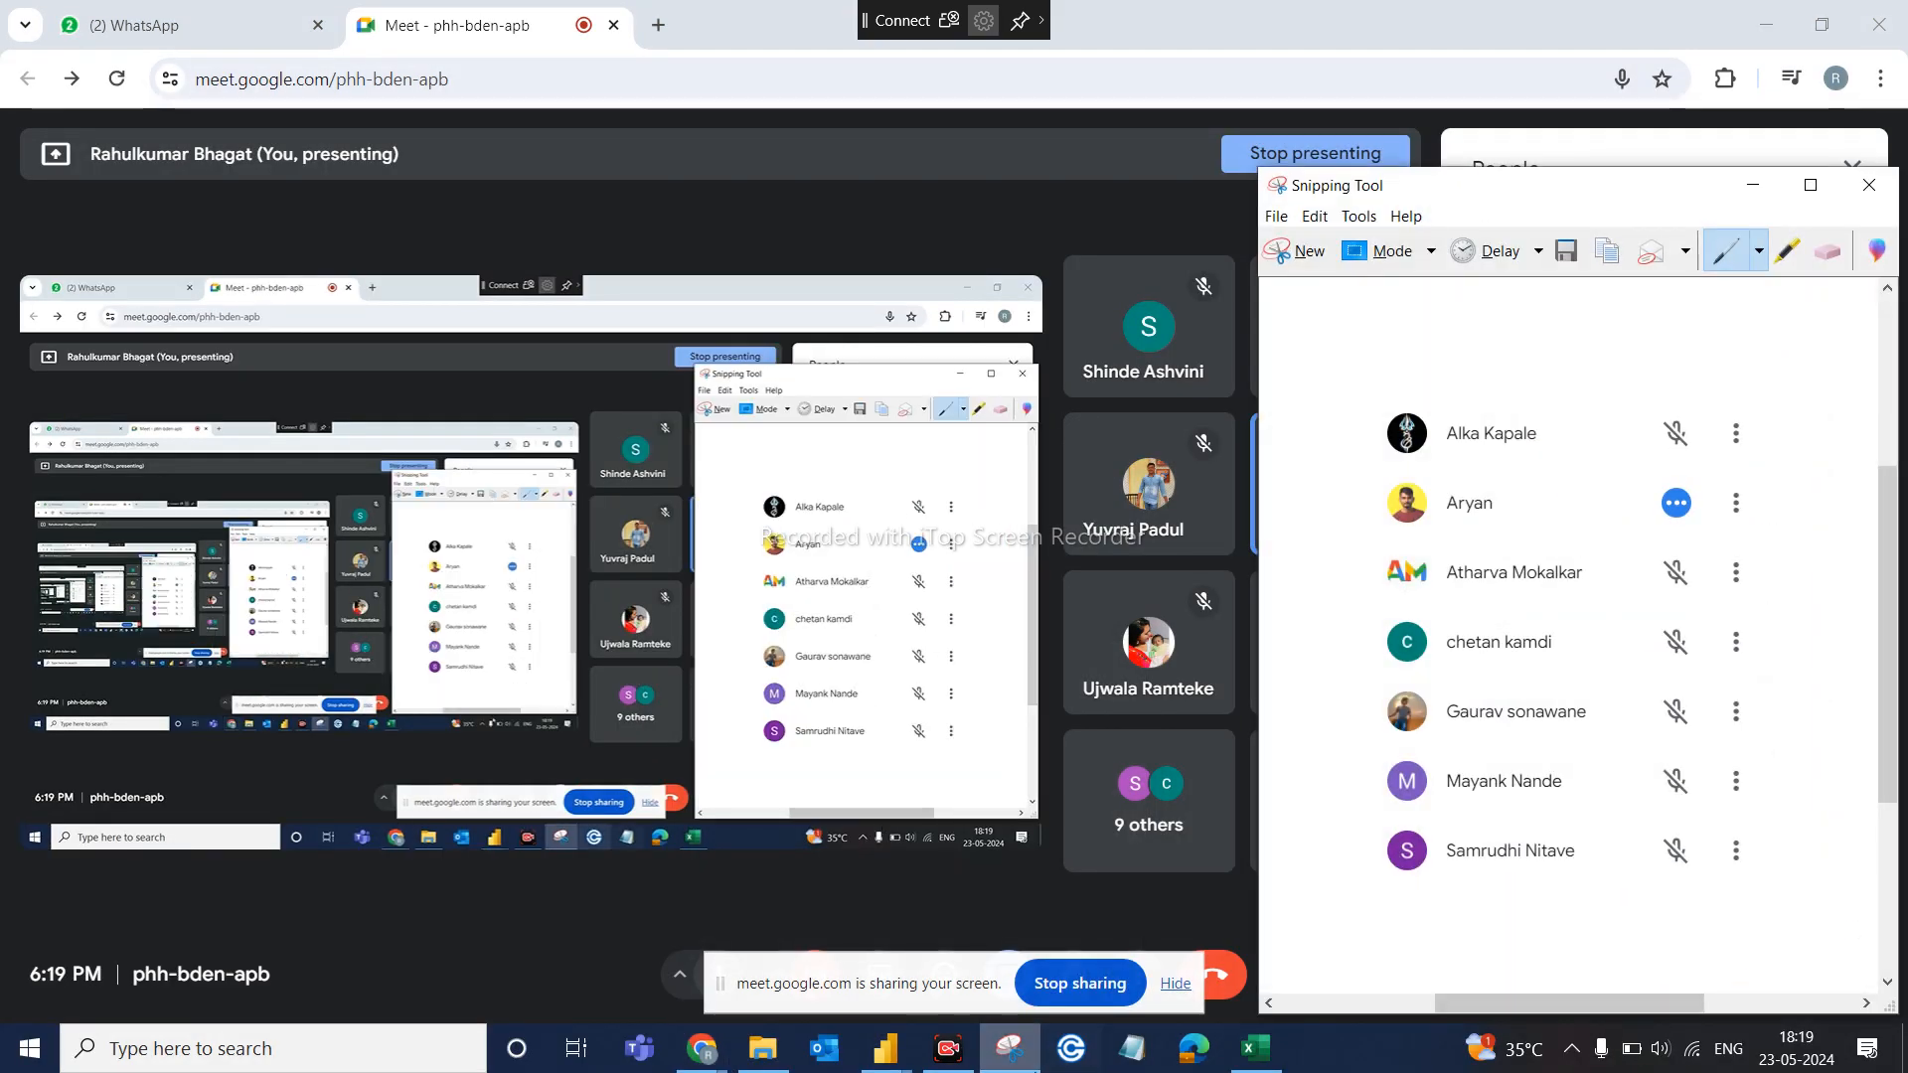
Open Paint and paste the participant list snip into the canvas, and return to the Google Meet window
{"action": "left_click", "coordinate": [384, 1060]}
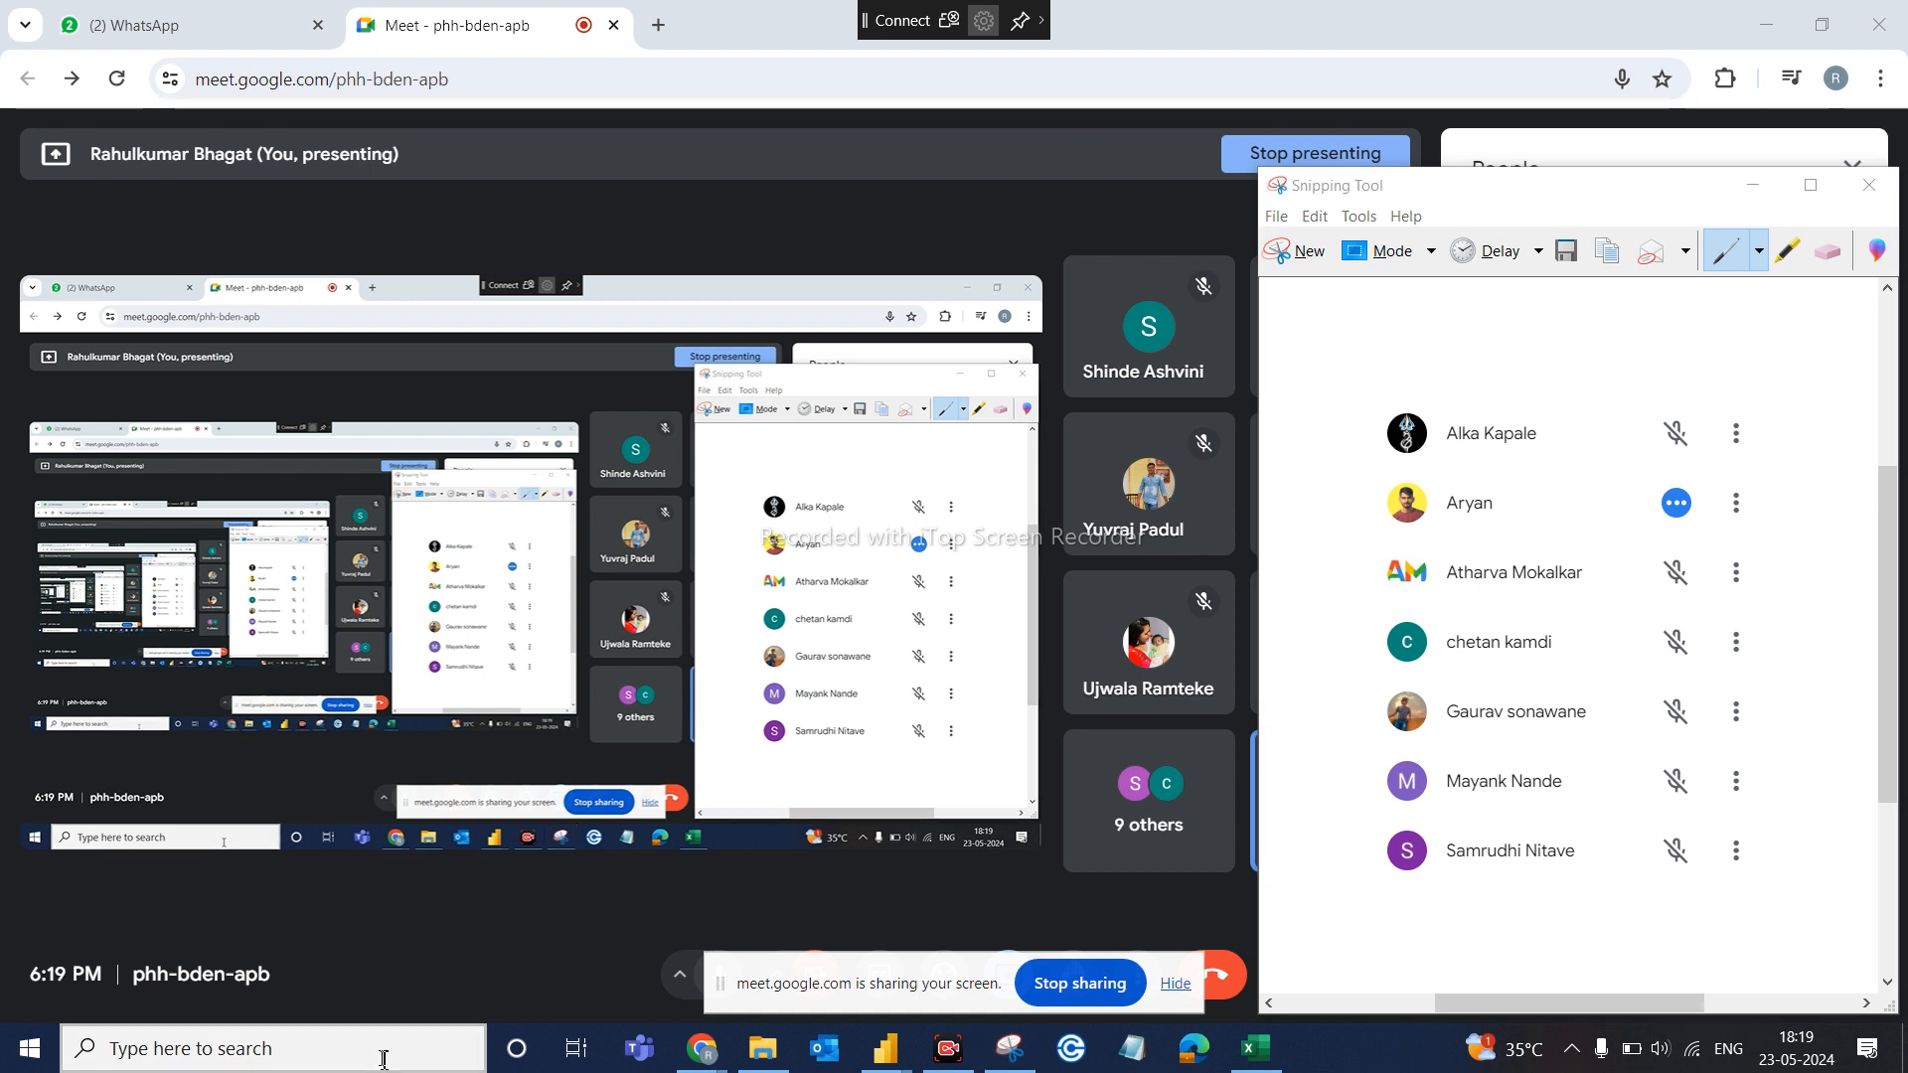
{"action": "type", "text": "paint"}
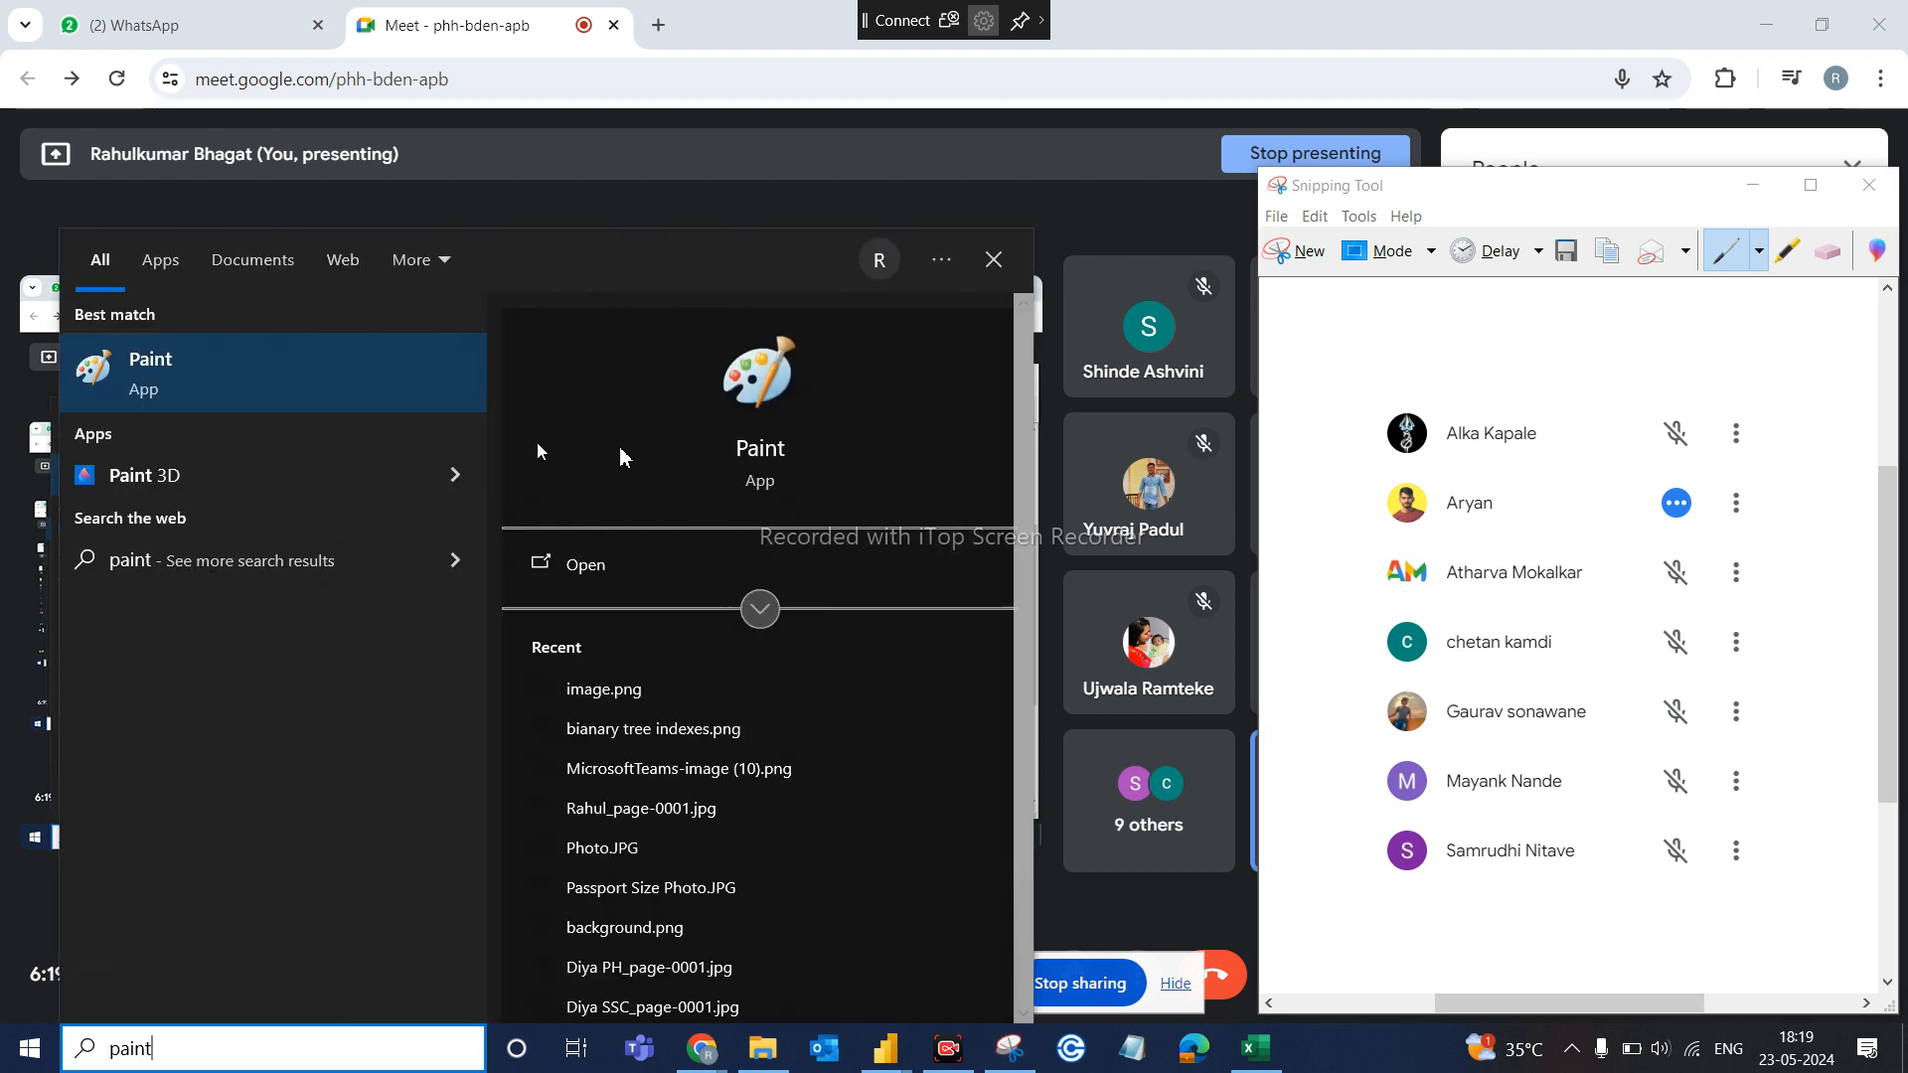
{"action": "left_click", "coordinate": [331, 387]}
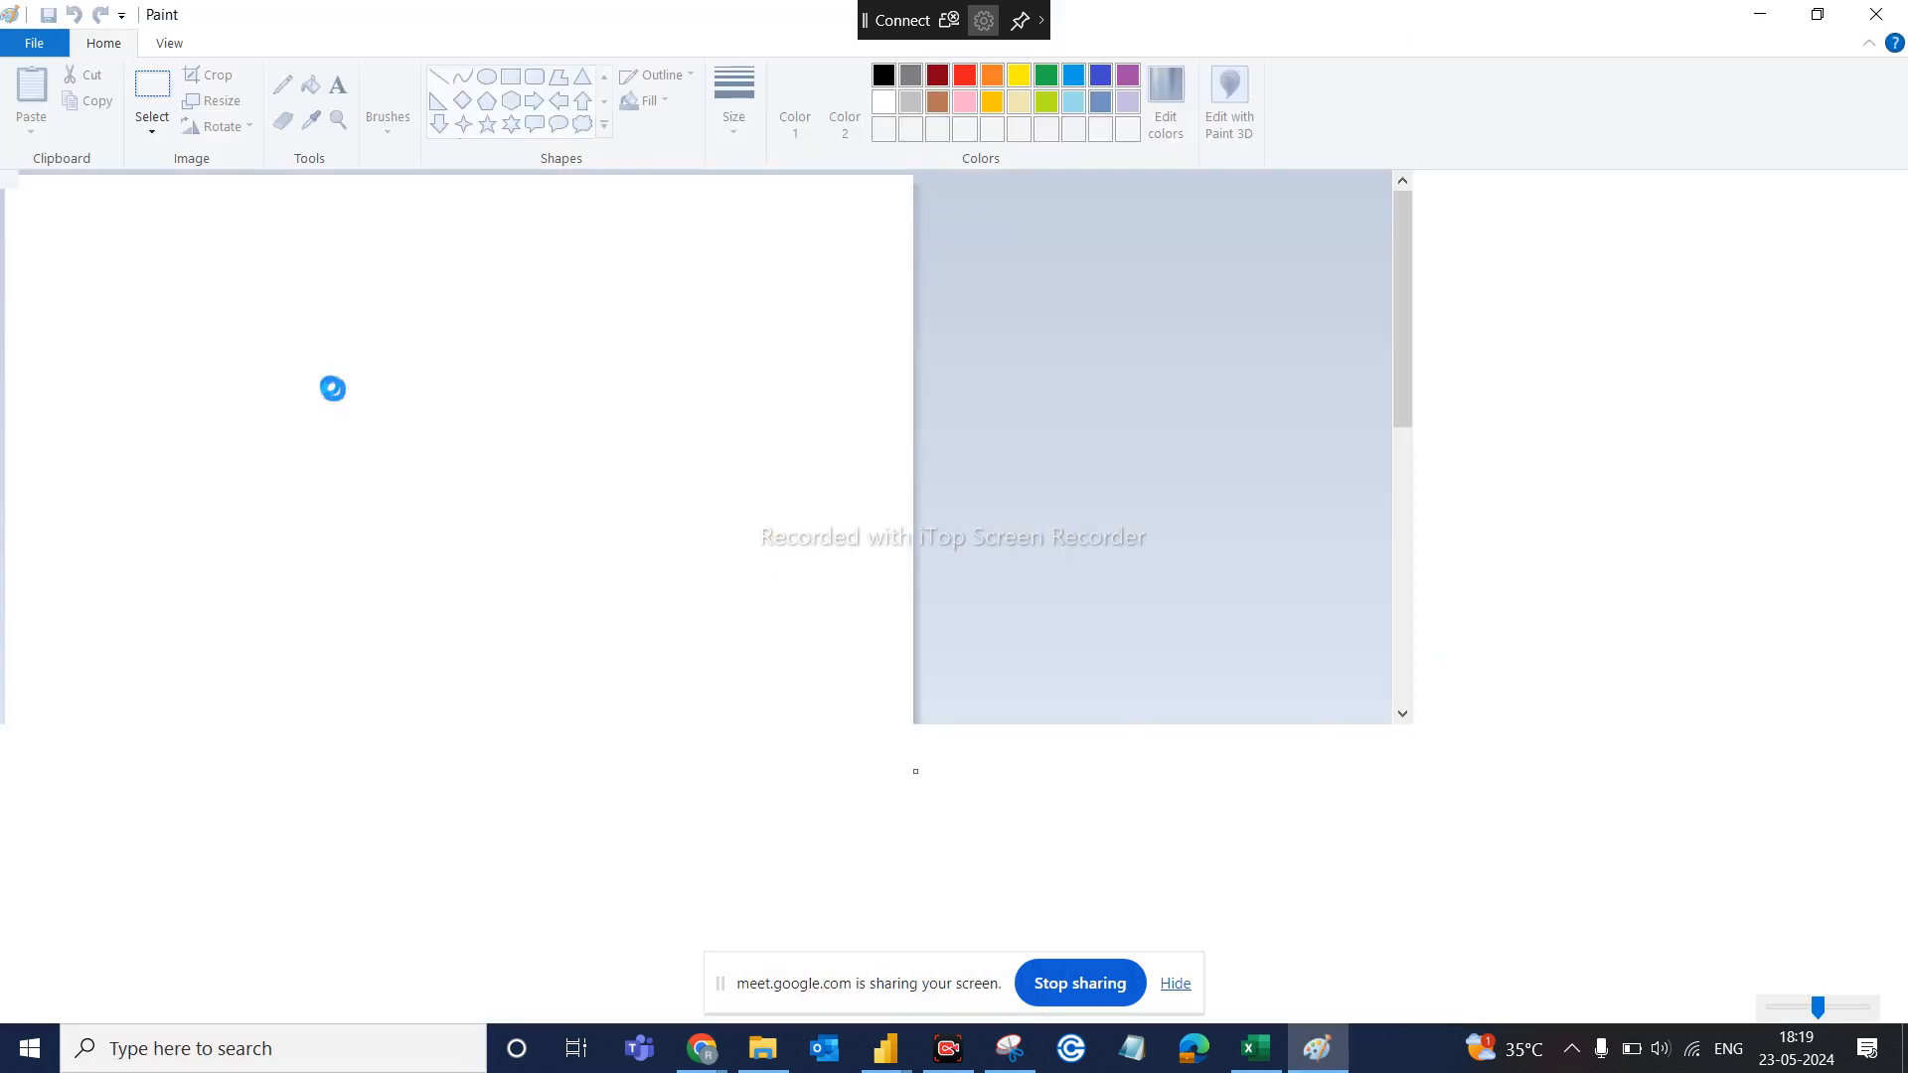
{"action": "key", "text": "ctrl+v"}
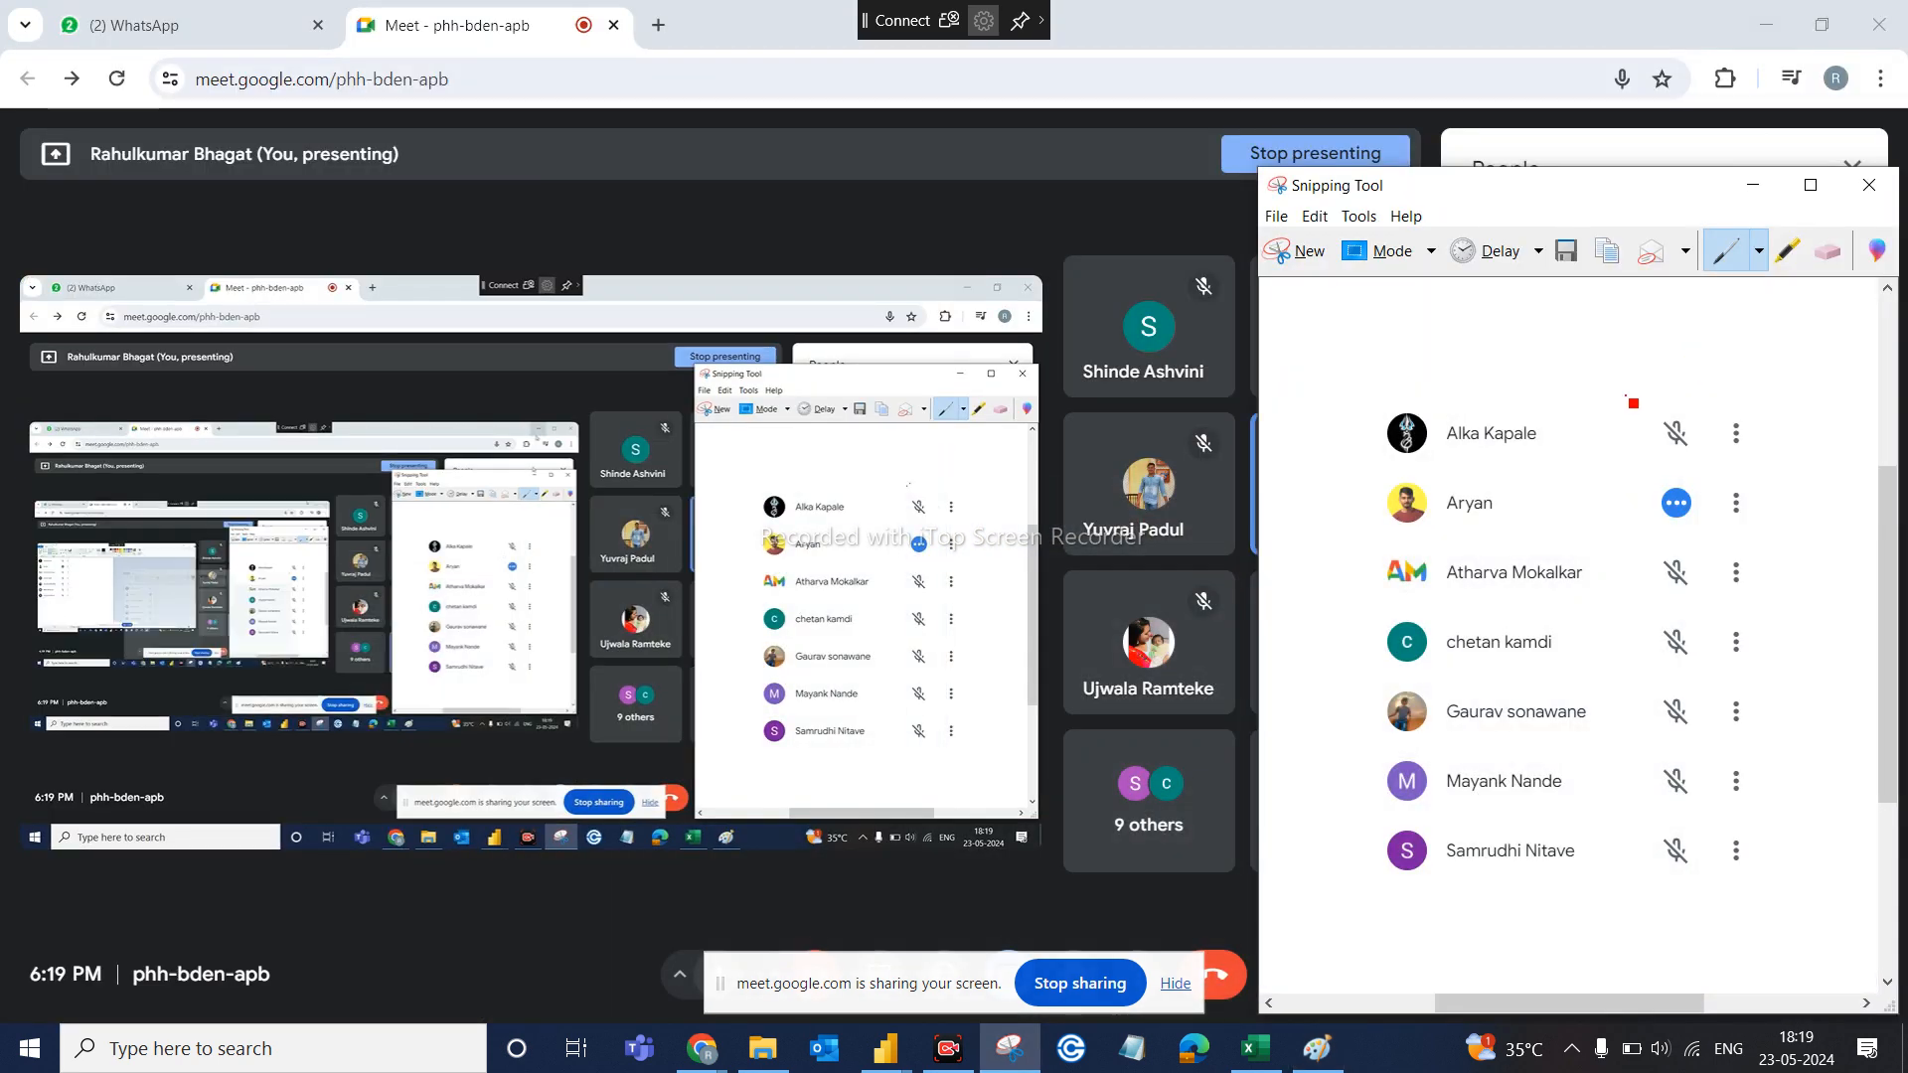
{"action": "left_click", "coordinate": [1759, 13]}
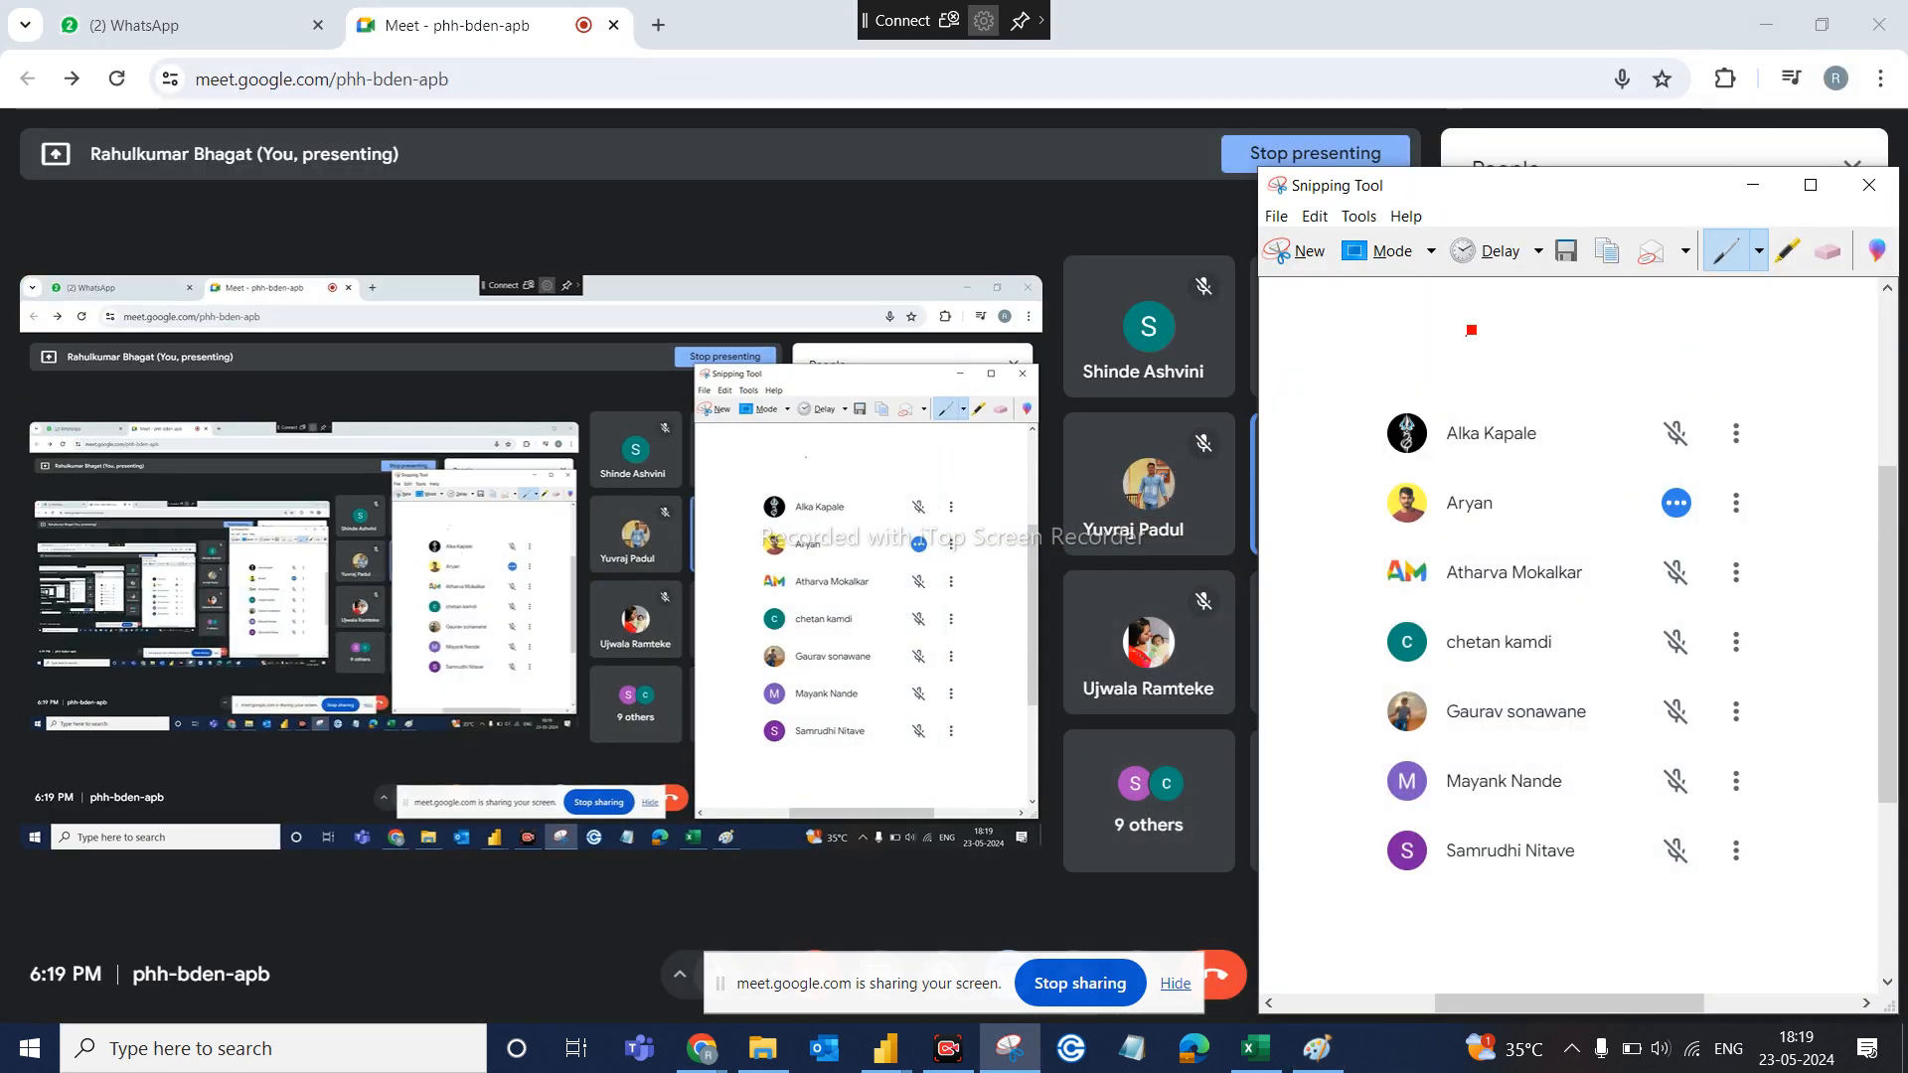
{"action": "left_click", "coordinate": [1774, 187]}
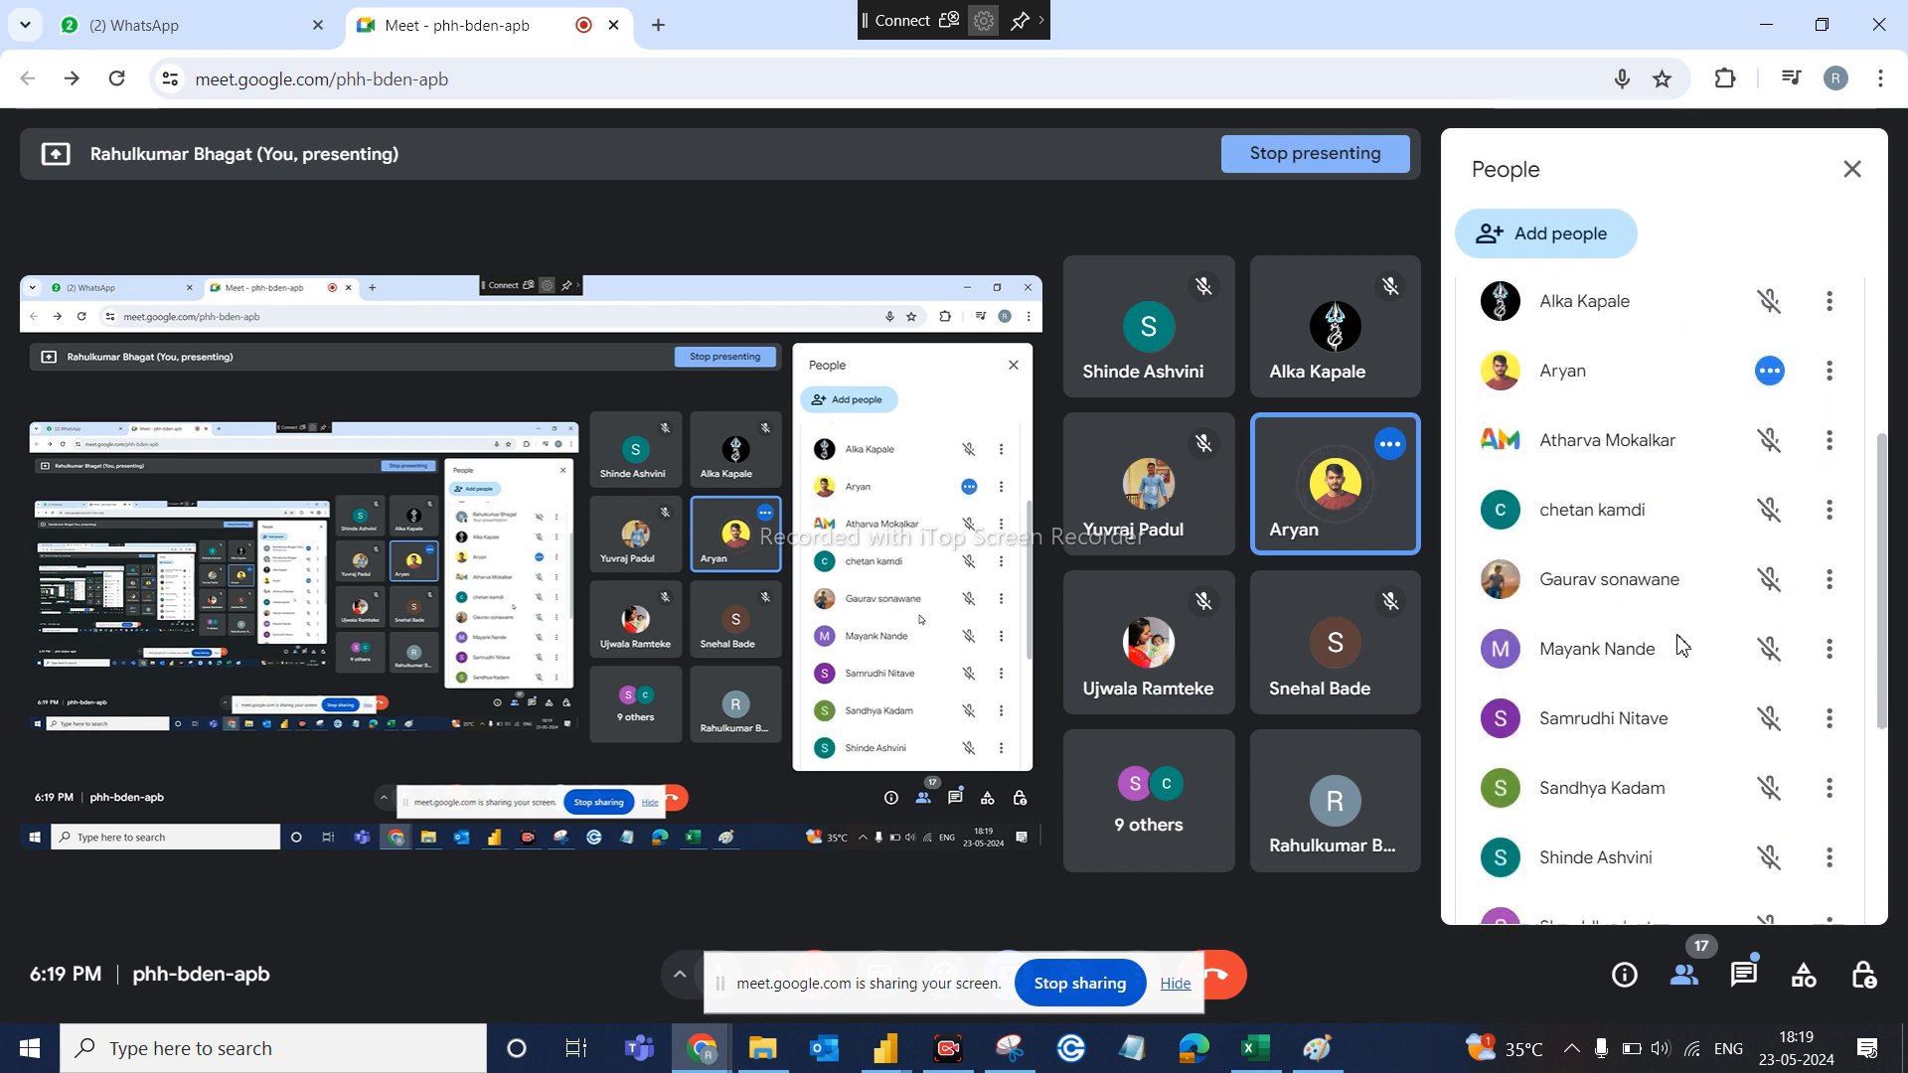
Capture the last part of the meeting's participant list as a new snip with Snipping Tool
{"action": "scroll", "coordinate": [1679, 645], "scroll_direction": "down", "scroll_amount": 3}
{"action": "scroll", "coordinate": [1679, 646], "scroll_direction": "down", "scroll_amount": 1}
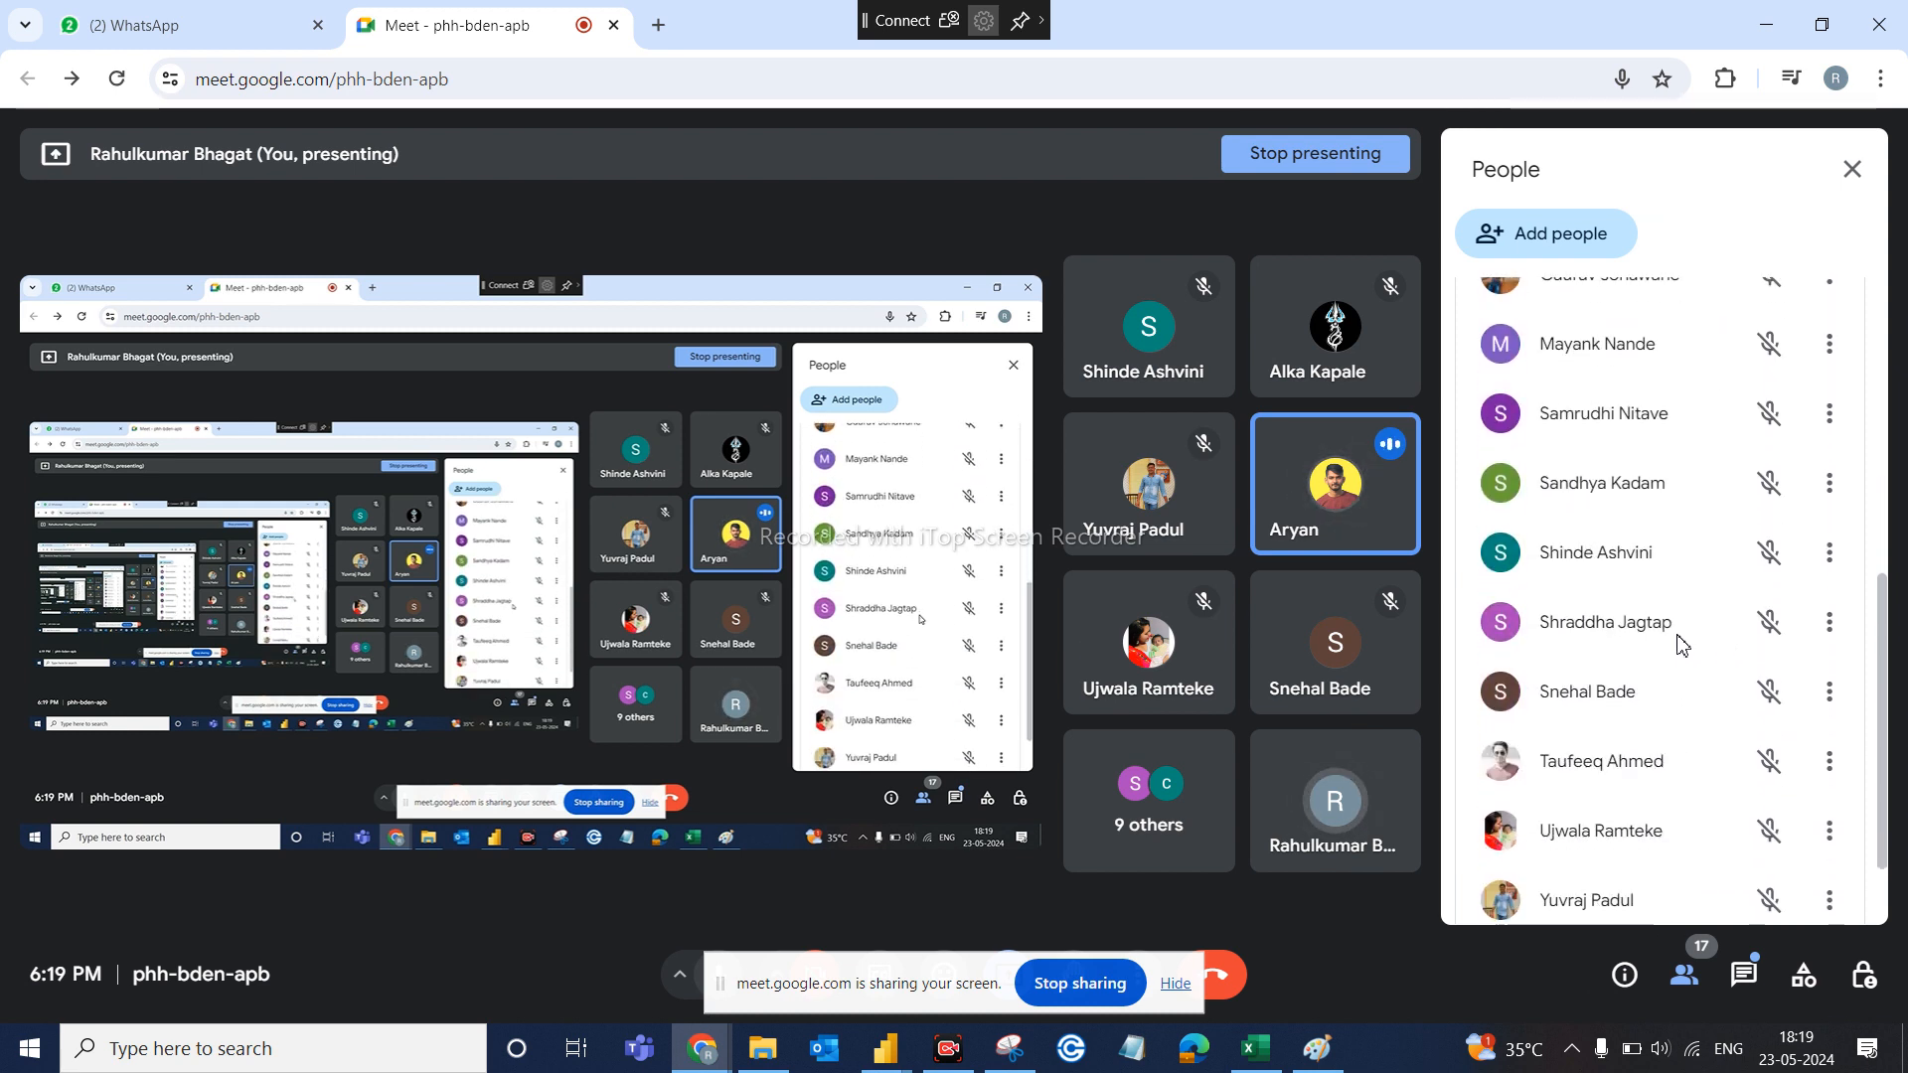
{"action": "scroll", "coordinate": [1672, 610], "scroll_direction": "down", "scroll_amount": 2}
{"action": "scroll", "coordinate": [1671, 608], "scroll_direction": "down", "scroll_amount": 1}
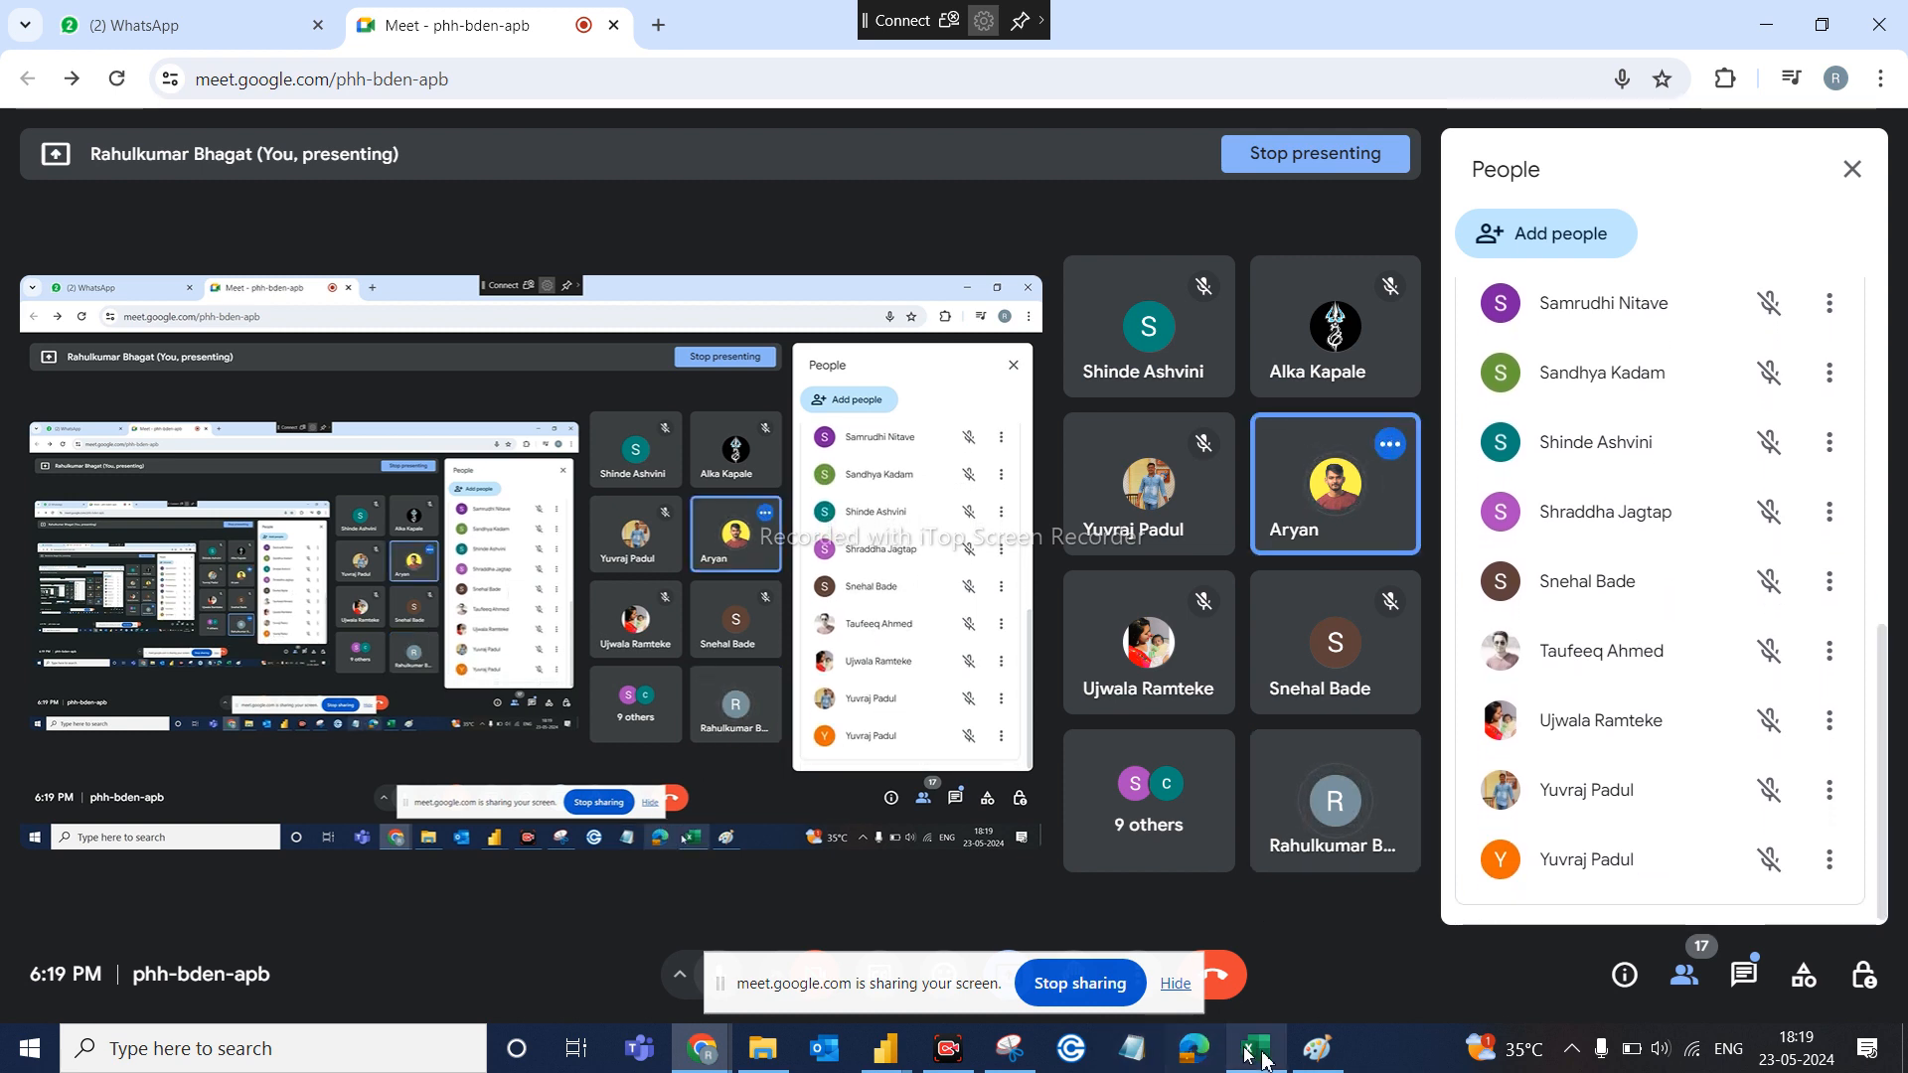
{"action": "left_click", "coordinate": [1006, 1051]}
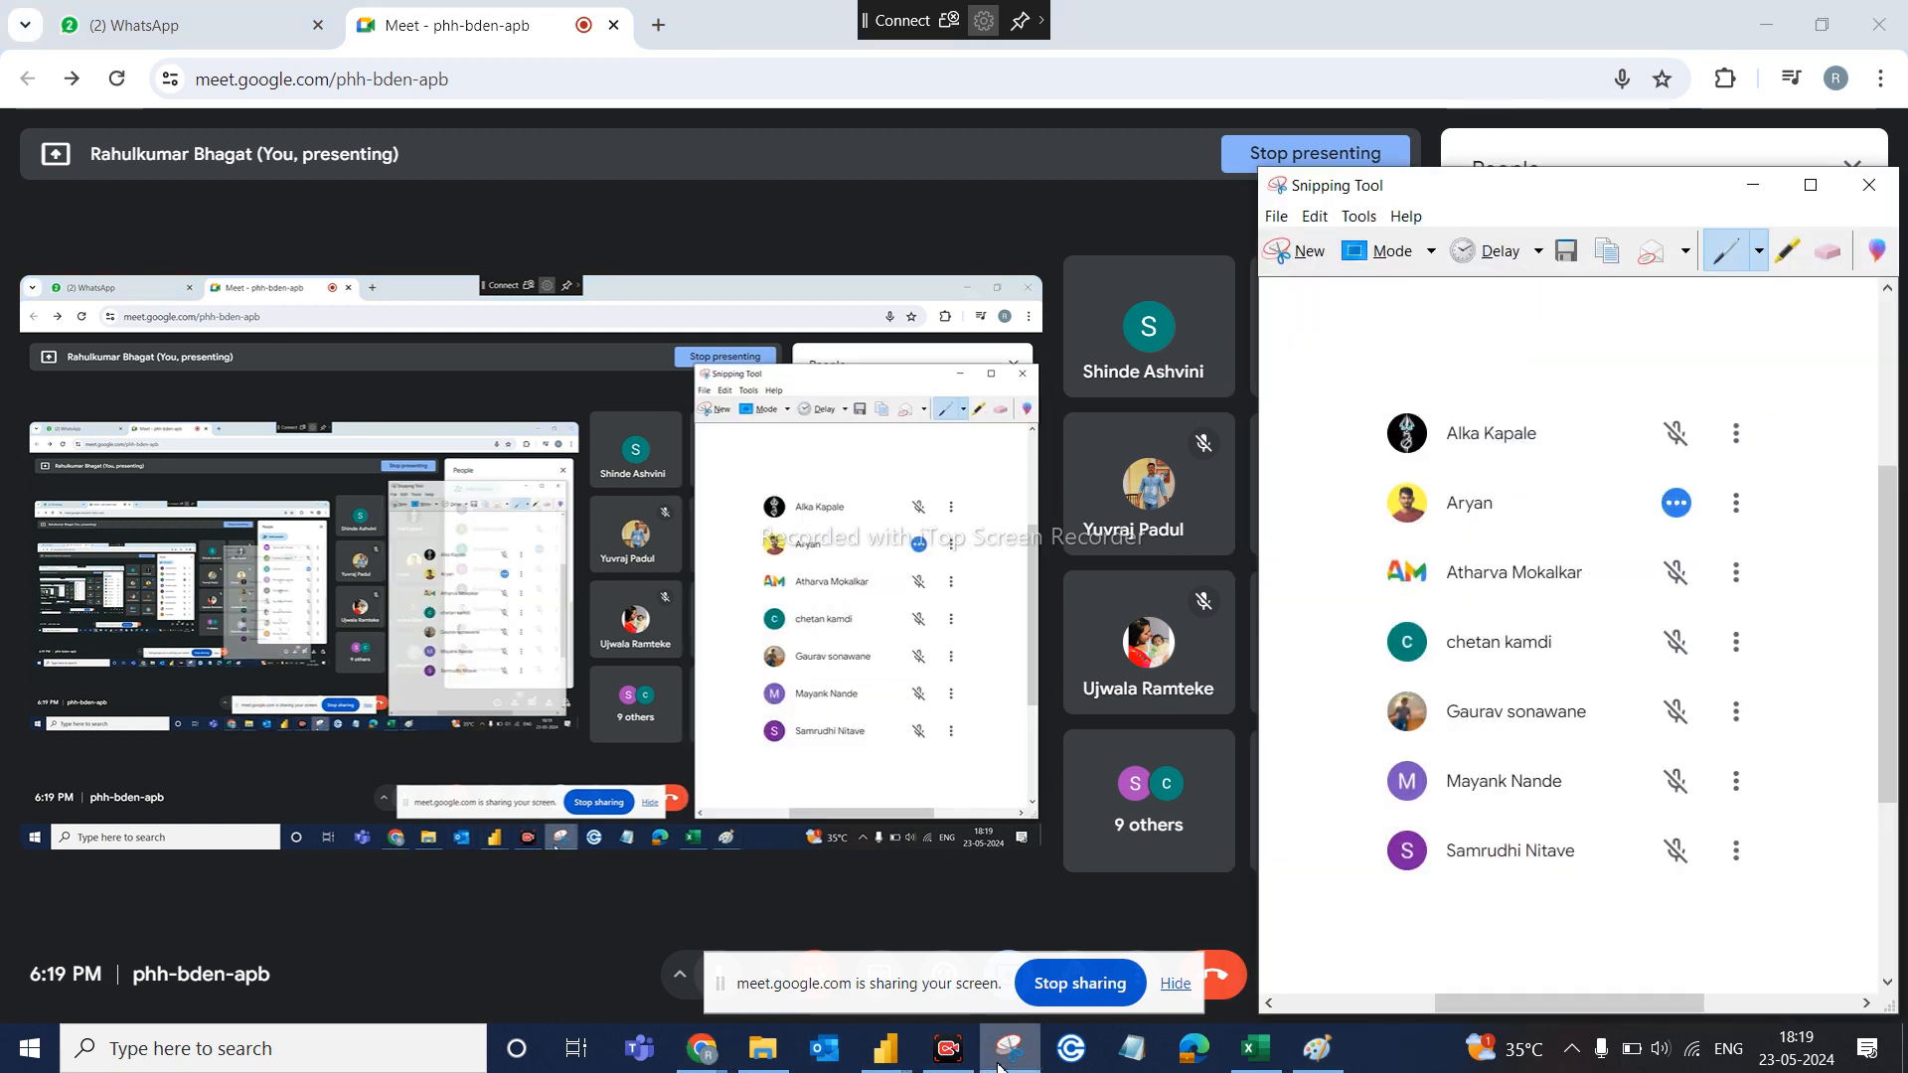
{"action": "left_click", "coordinate": [1278, 249]}
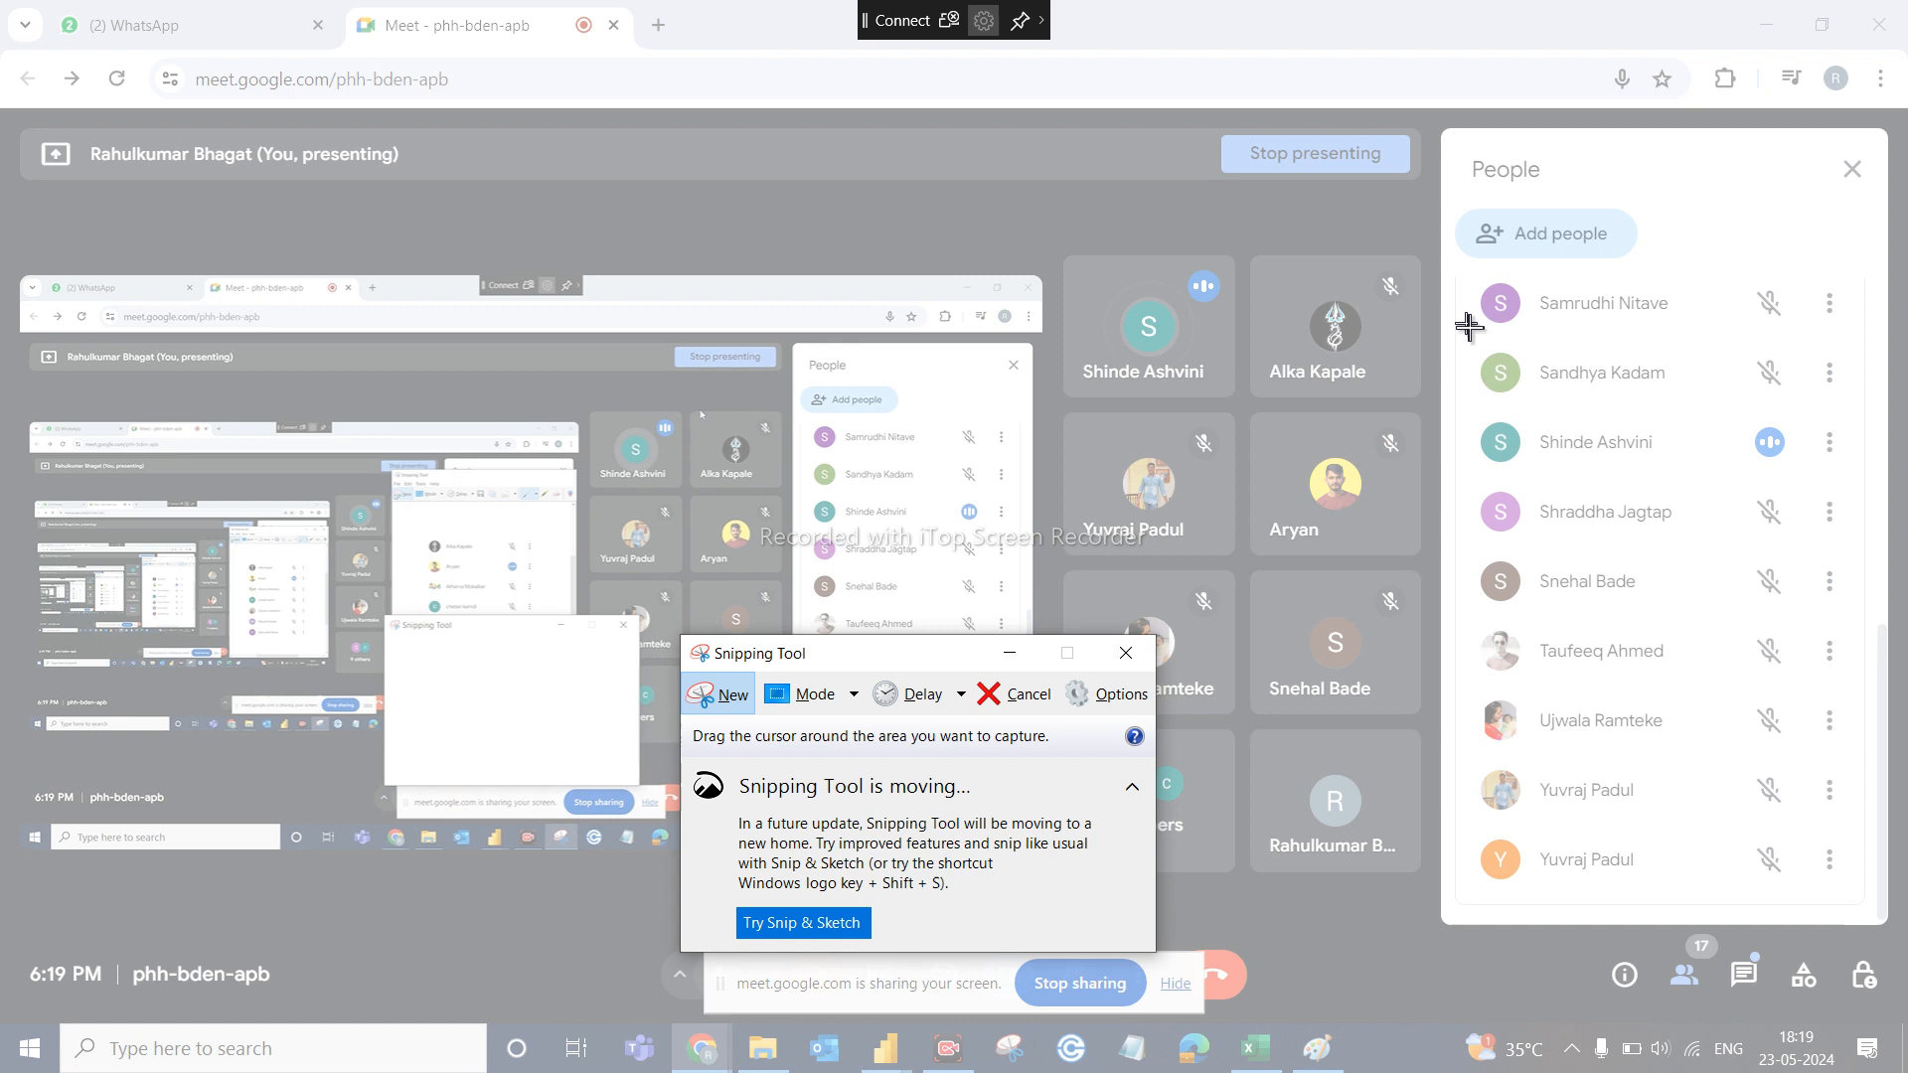
{"action": "left_click_drag", "start_coordinate": [1469, 326], "coordinate": [1860, 898]}
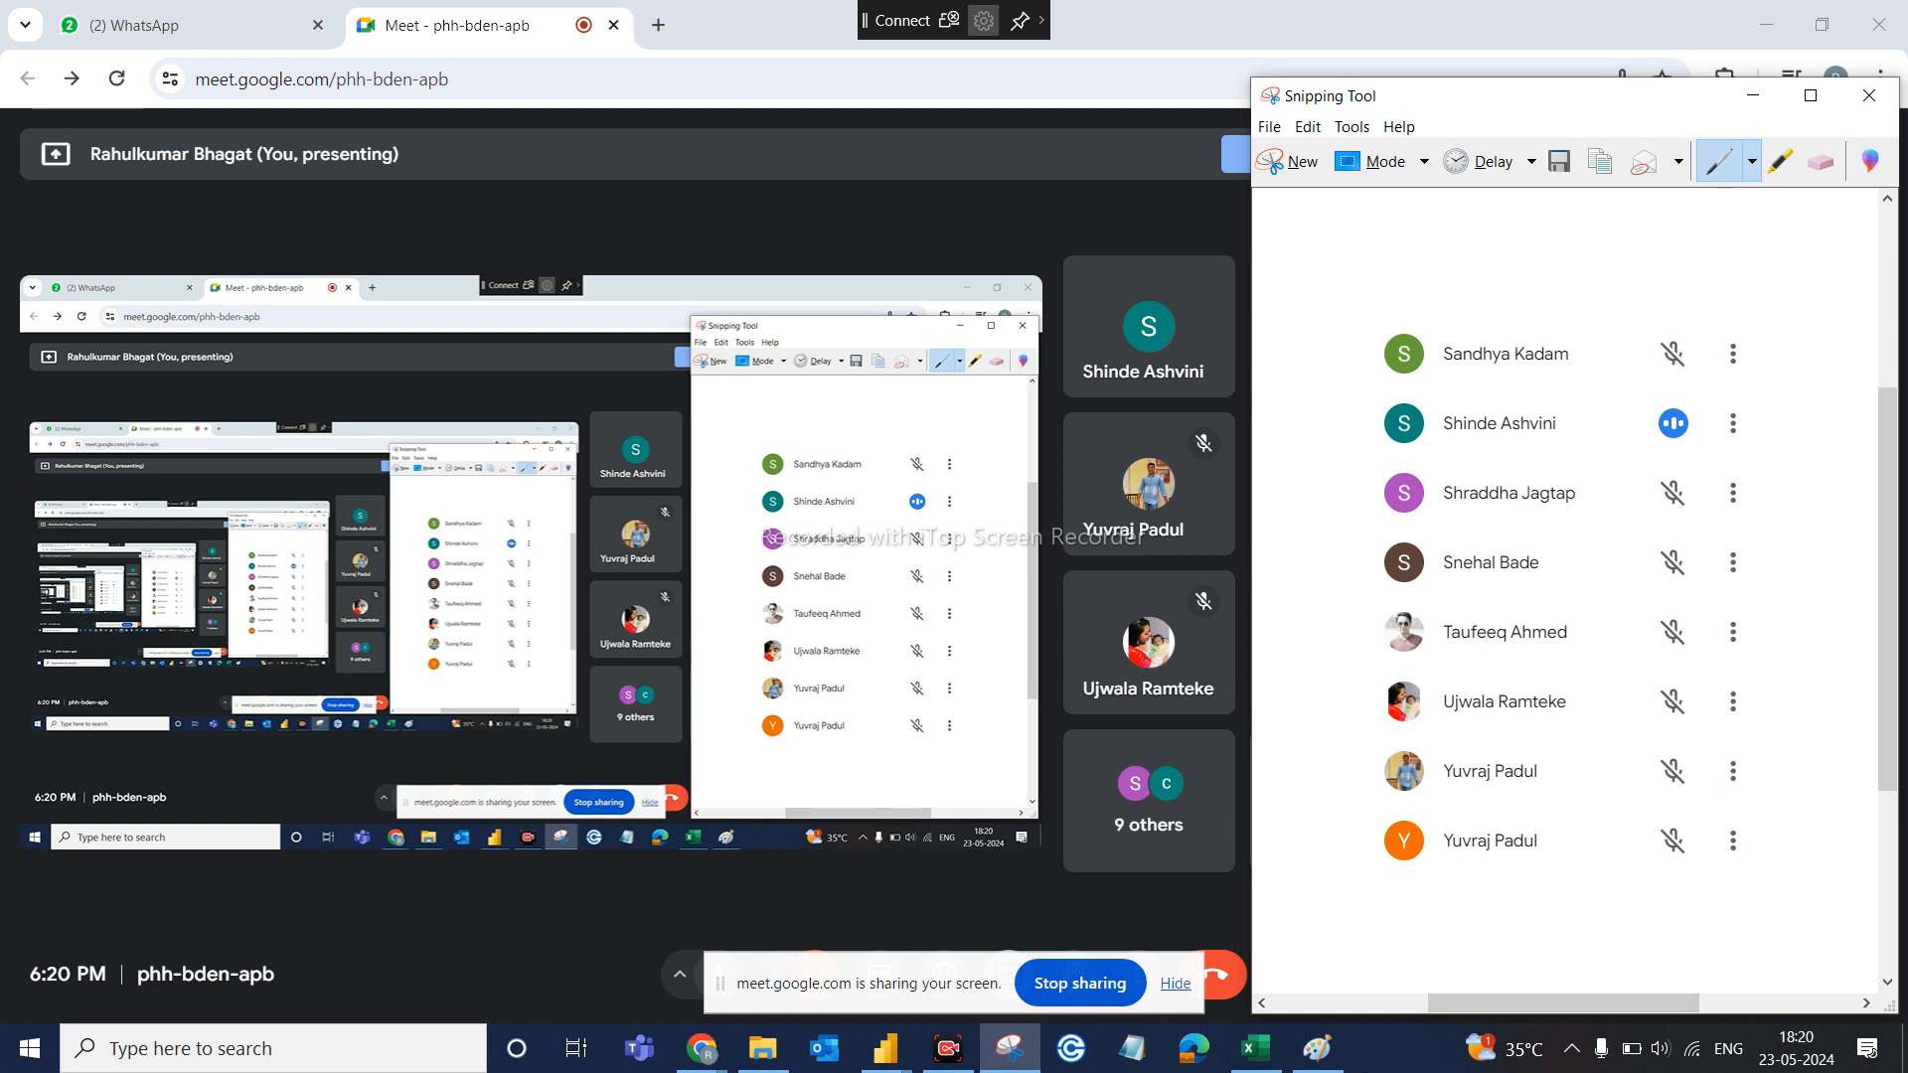
Paste the second snip into the Paint canvas and place it to the right of the first participant list
{"action": "left_click", "coordinate": [1273, 1064]}
{"action": "left_click", "coordinate": [1310, 1045]}
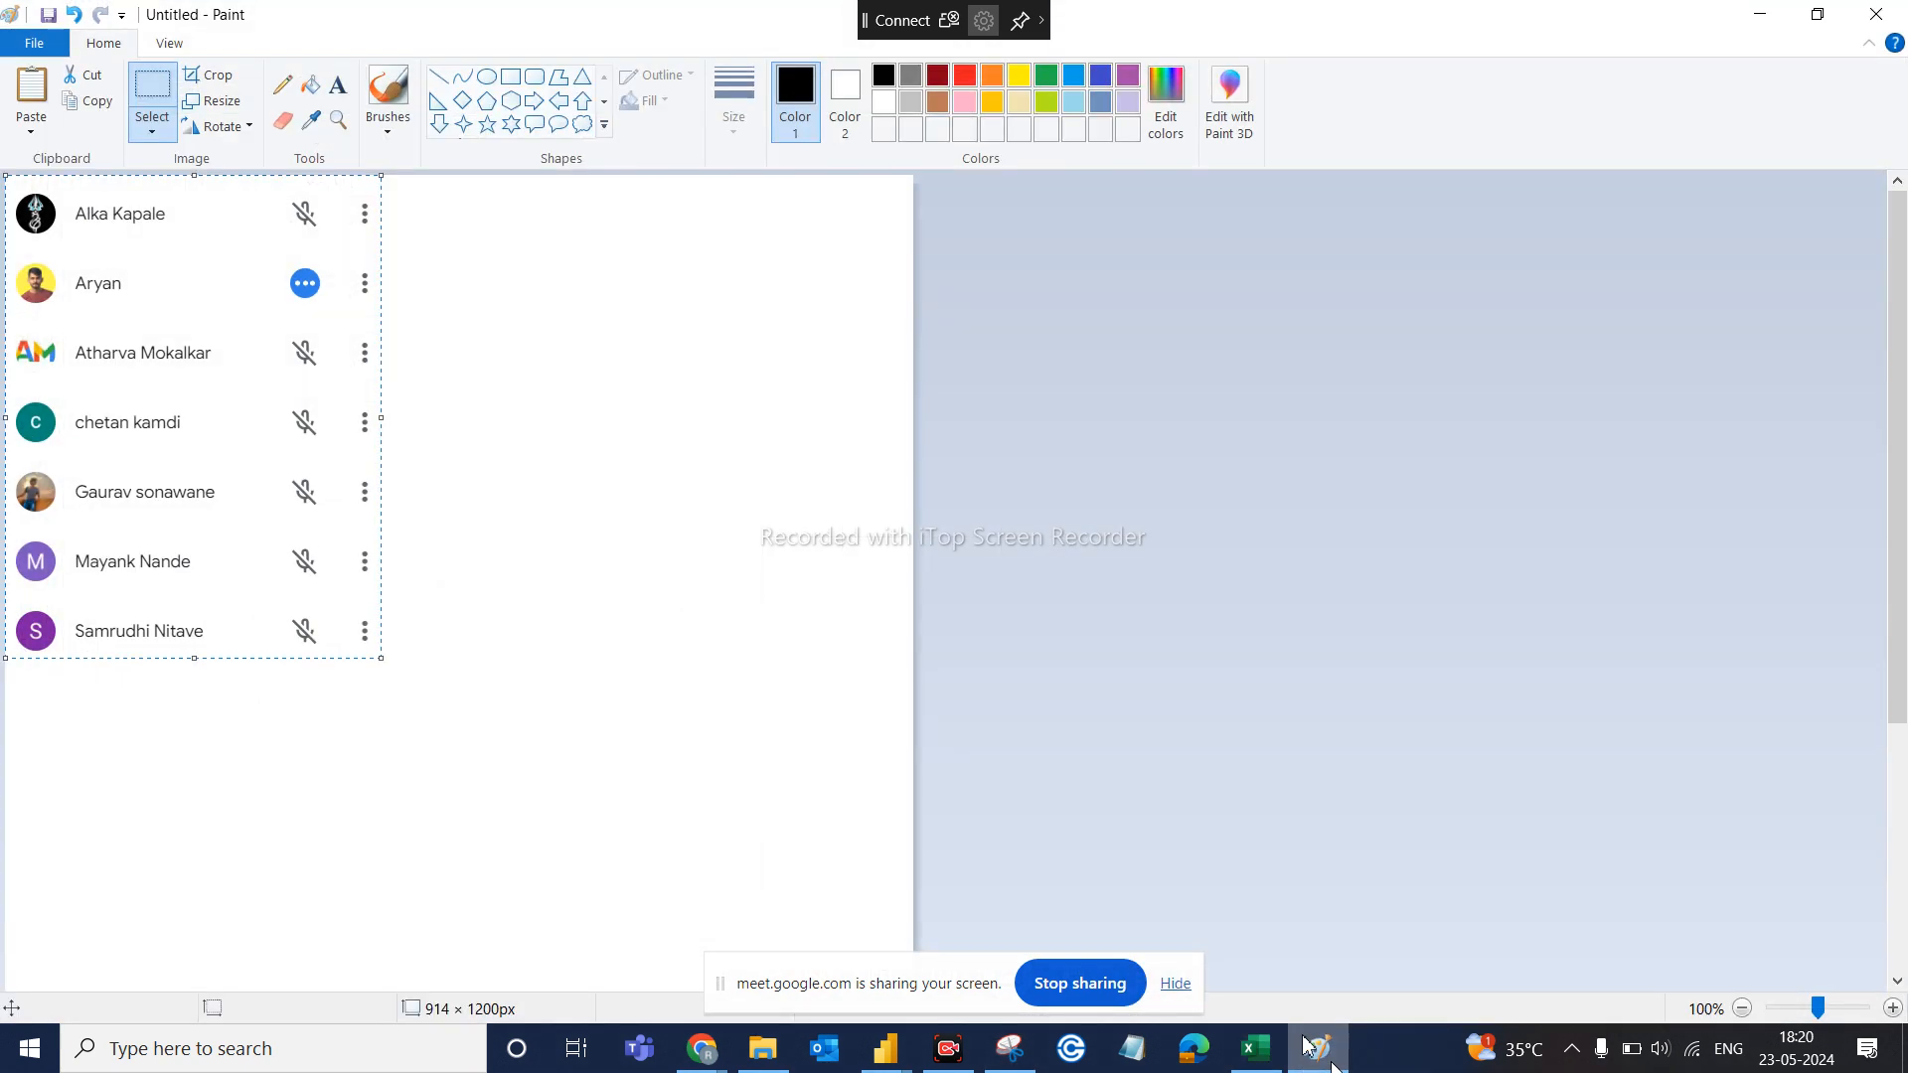
{"action": "key", "text": "ctrl+v"}
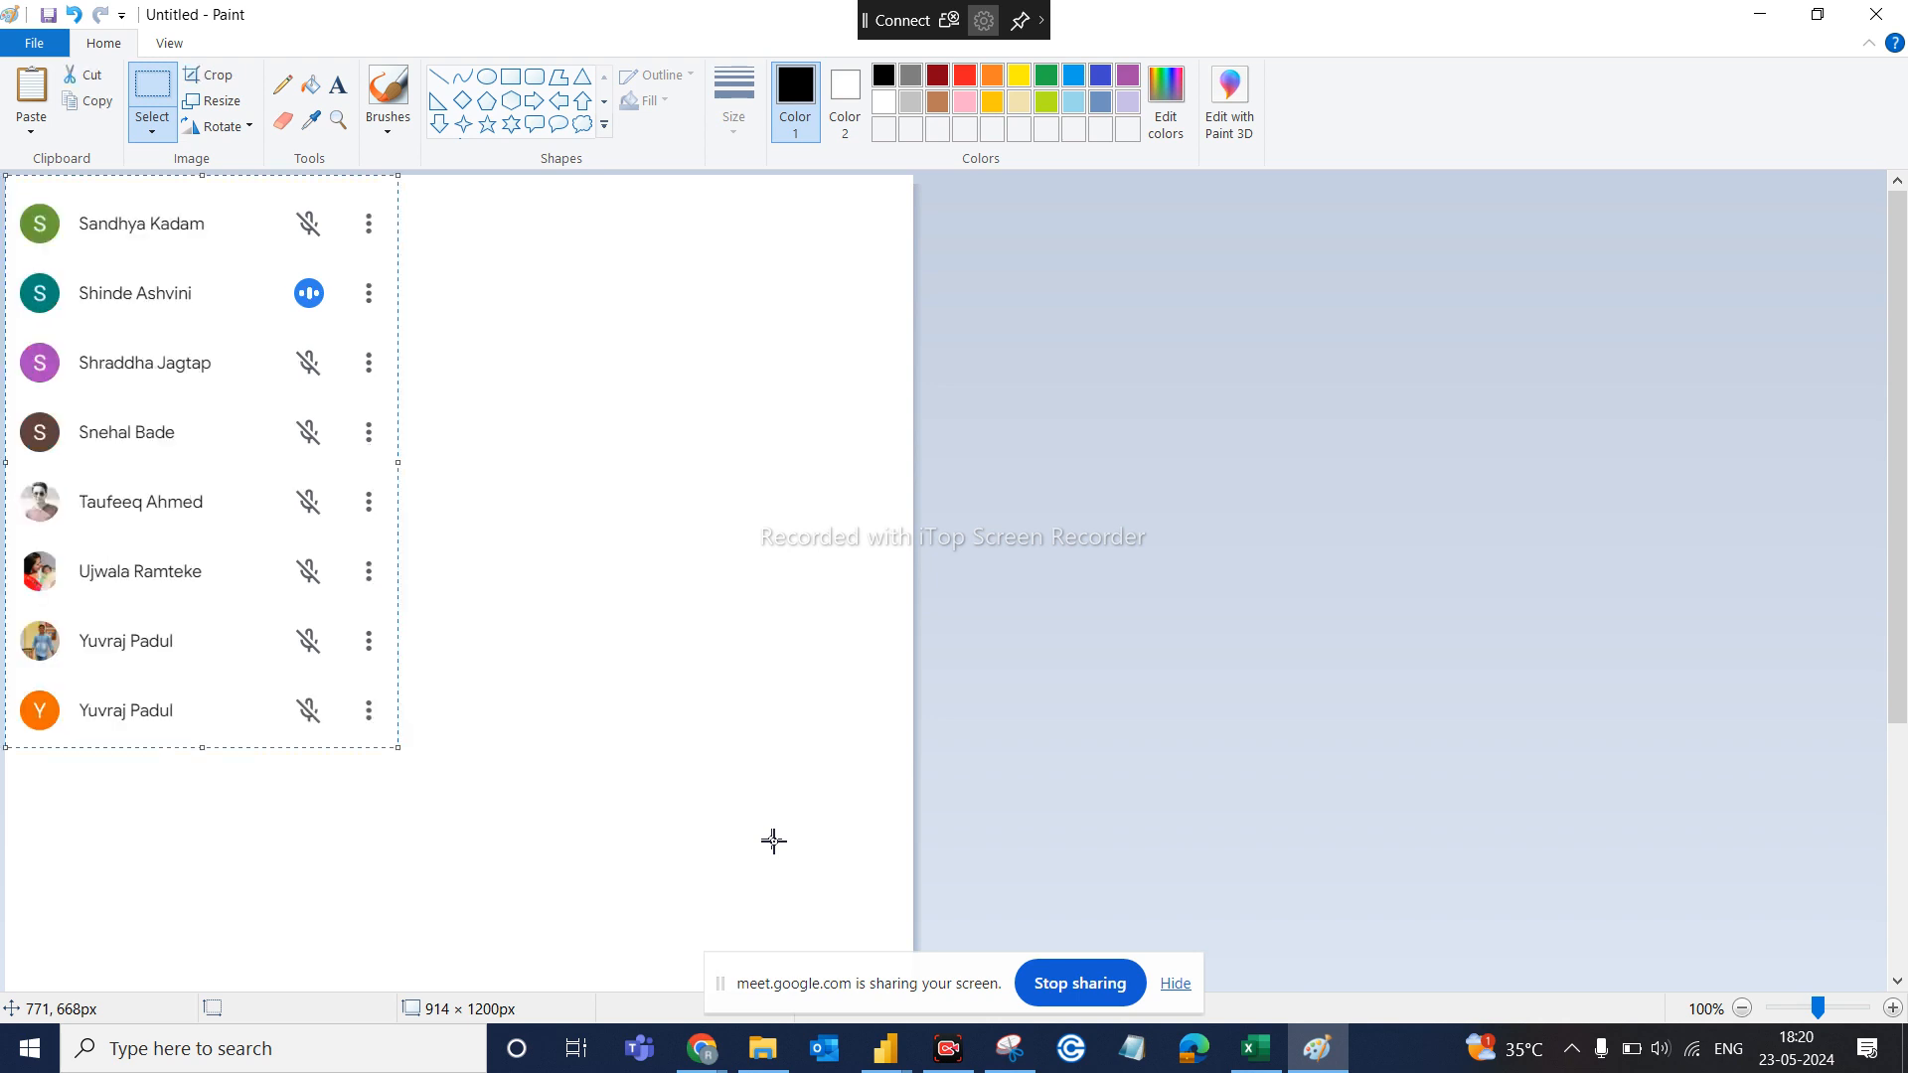
{"action": "left_click_drag", "start_coordinate": [180, 462], "coordinate": [609, 468]}
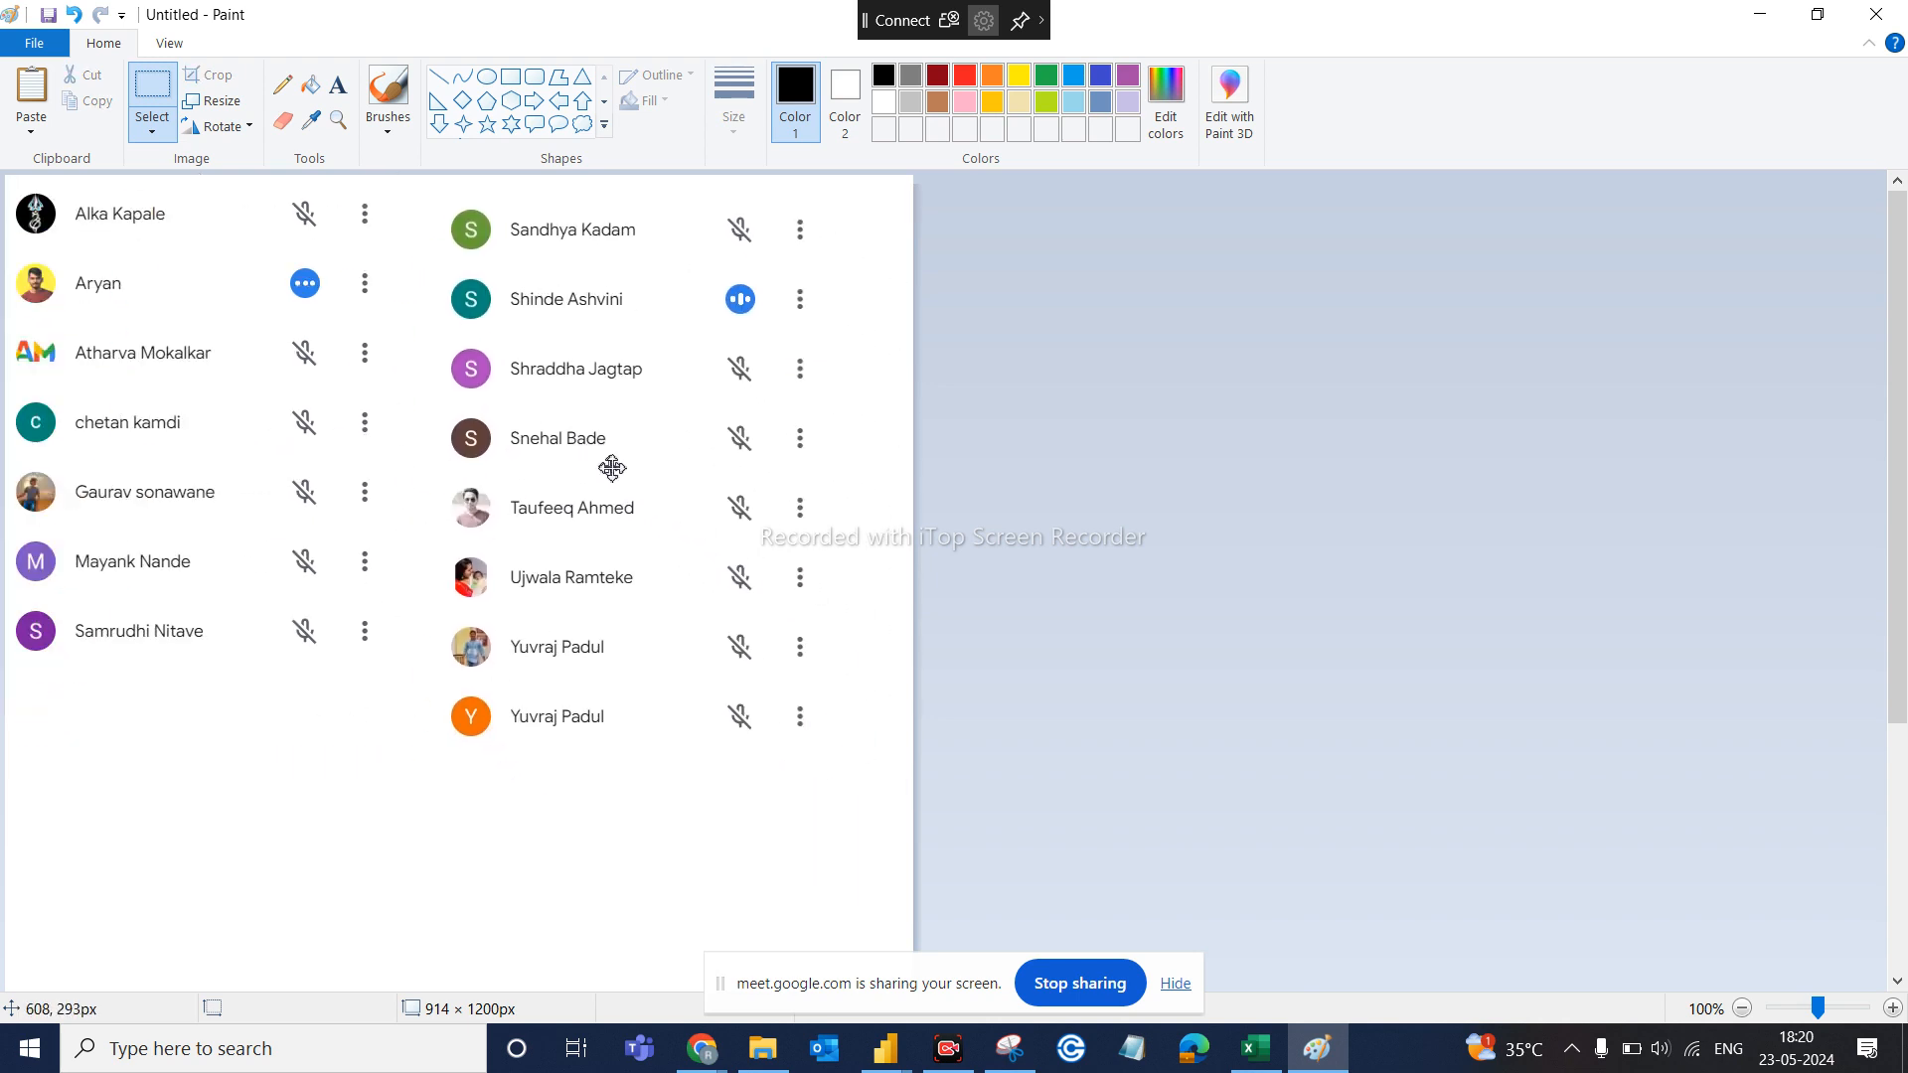
{"action": "left_click", "coordinate": [485, 843]}
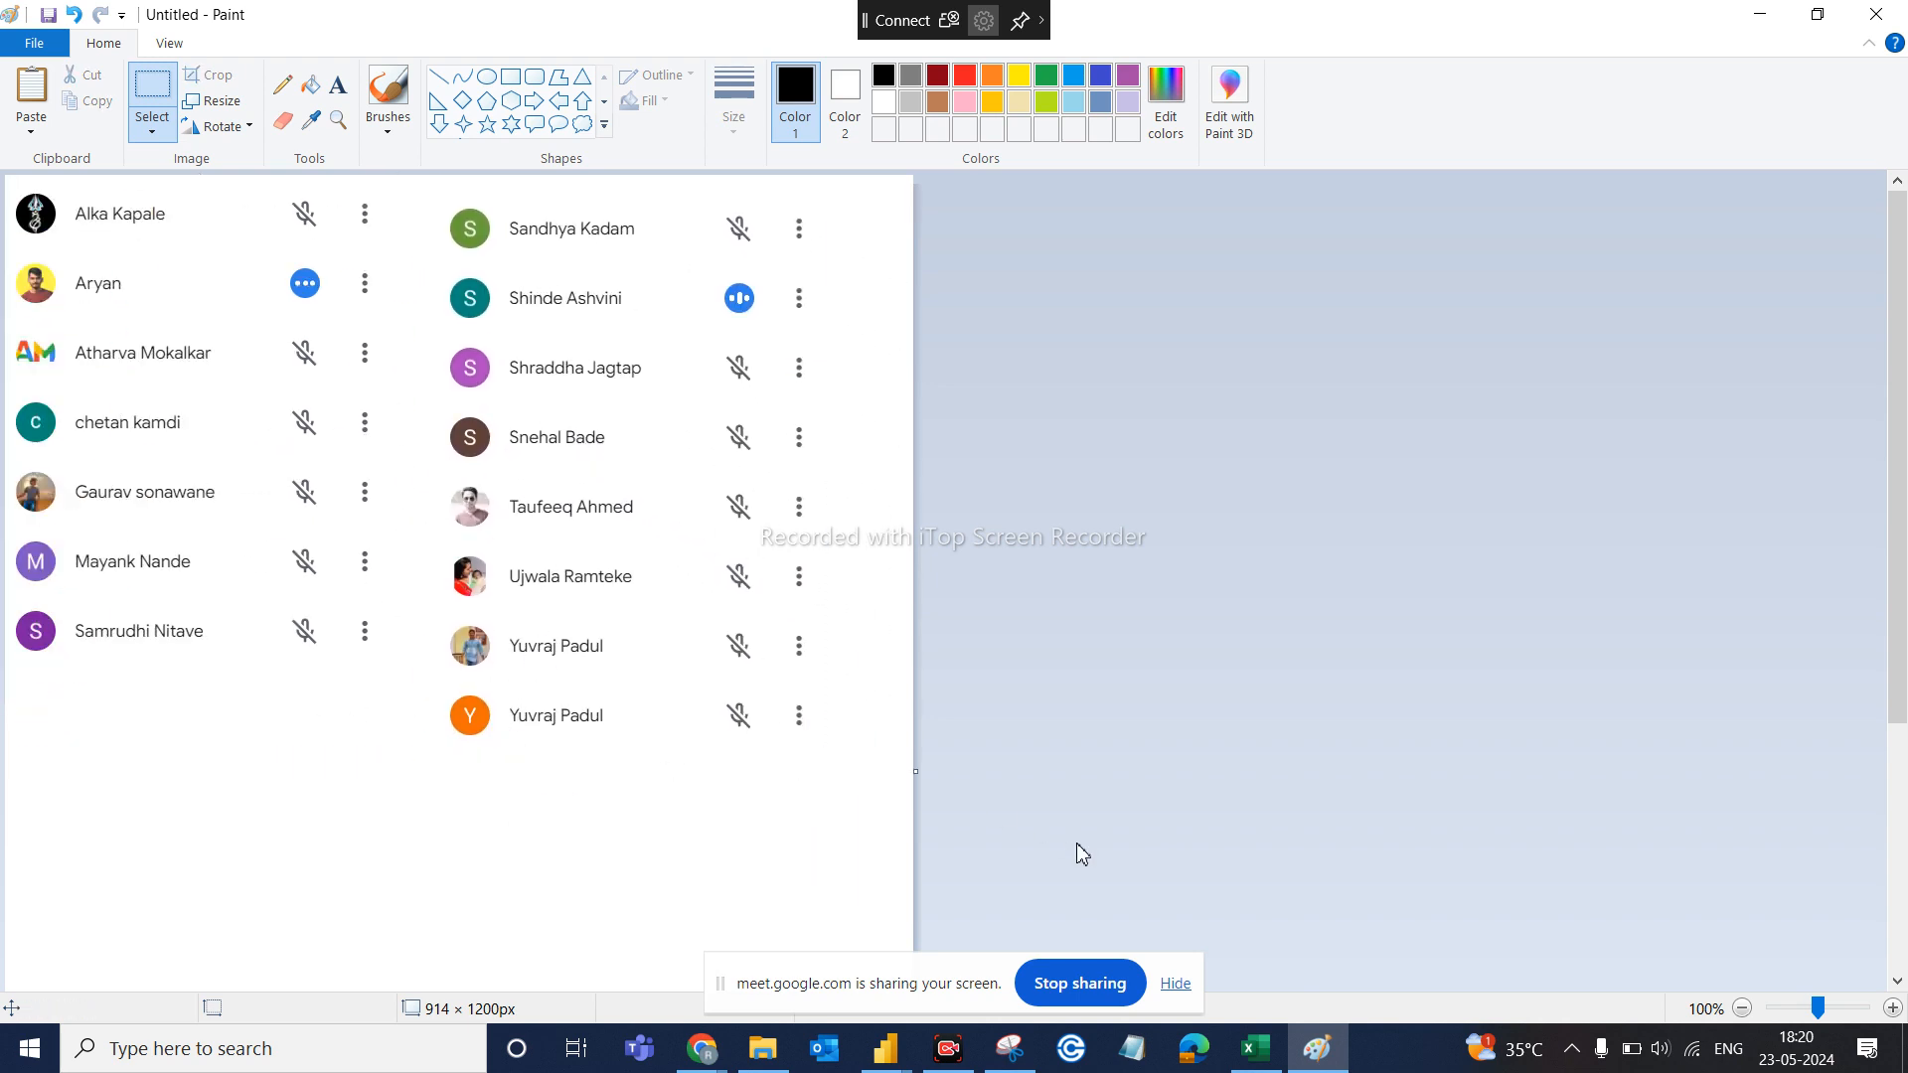
Return to Google Meet, stop sharing the screen and leave the meeting
{"action": "mouse_move", "coordinate": [1289, 1061]}
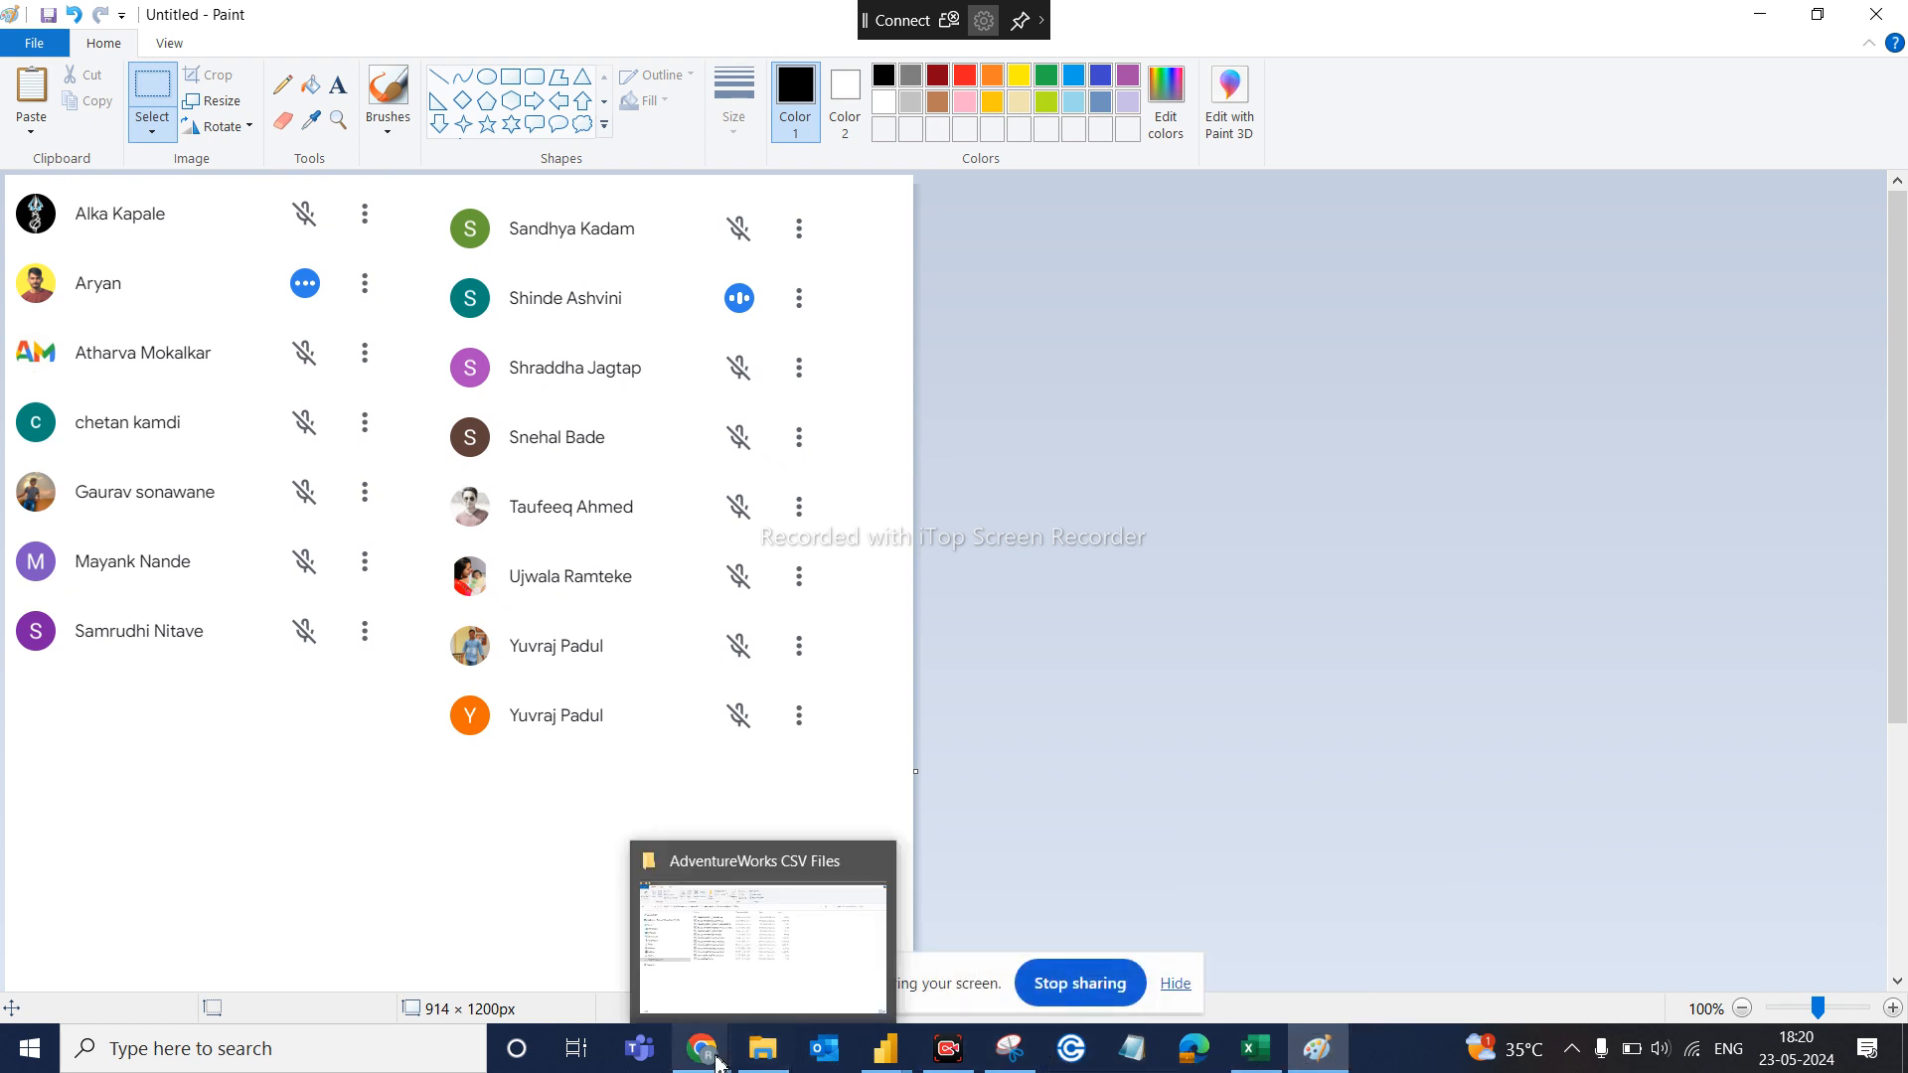
{"action": "mouse_move", "coordinate": [712, 1059]}
{"action": "left_click", "coordinate": [668, 989]}
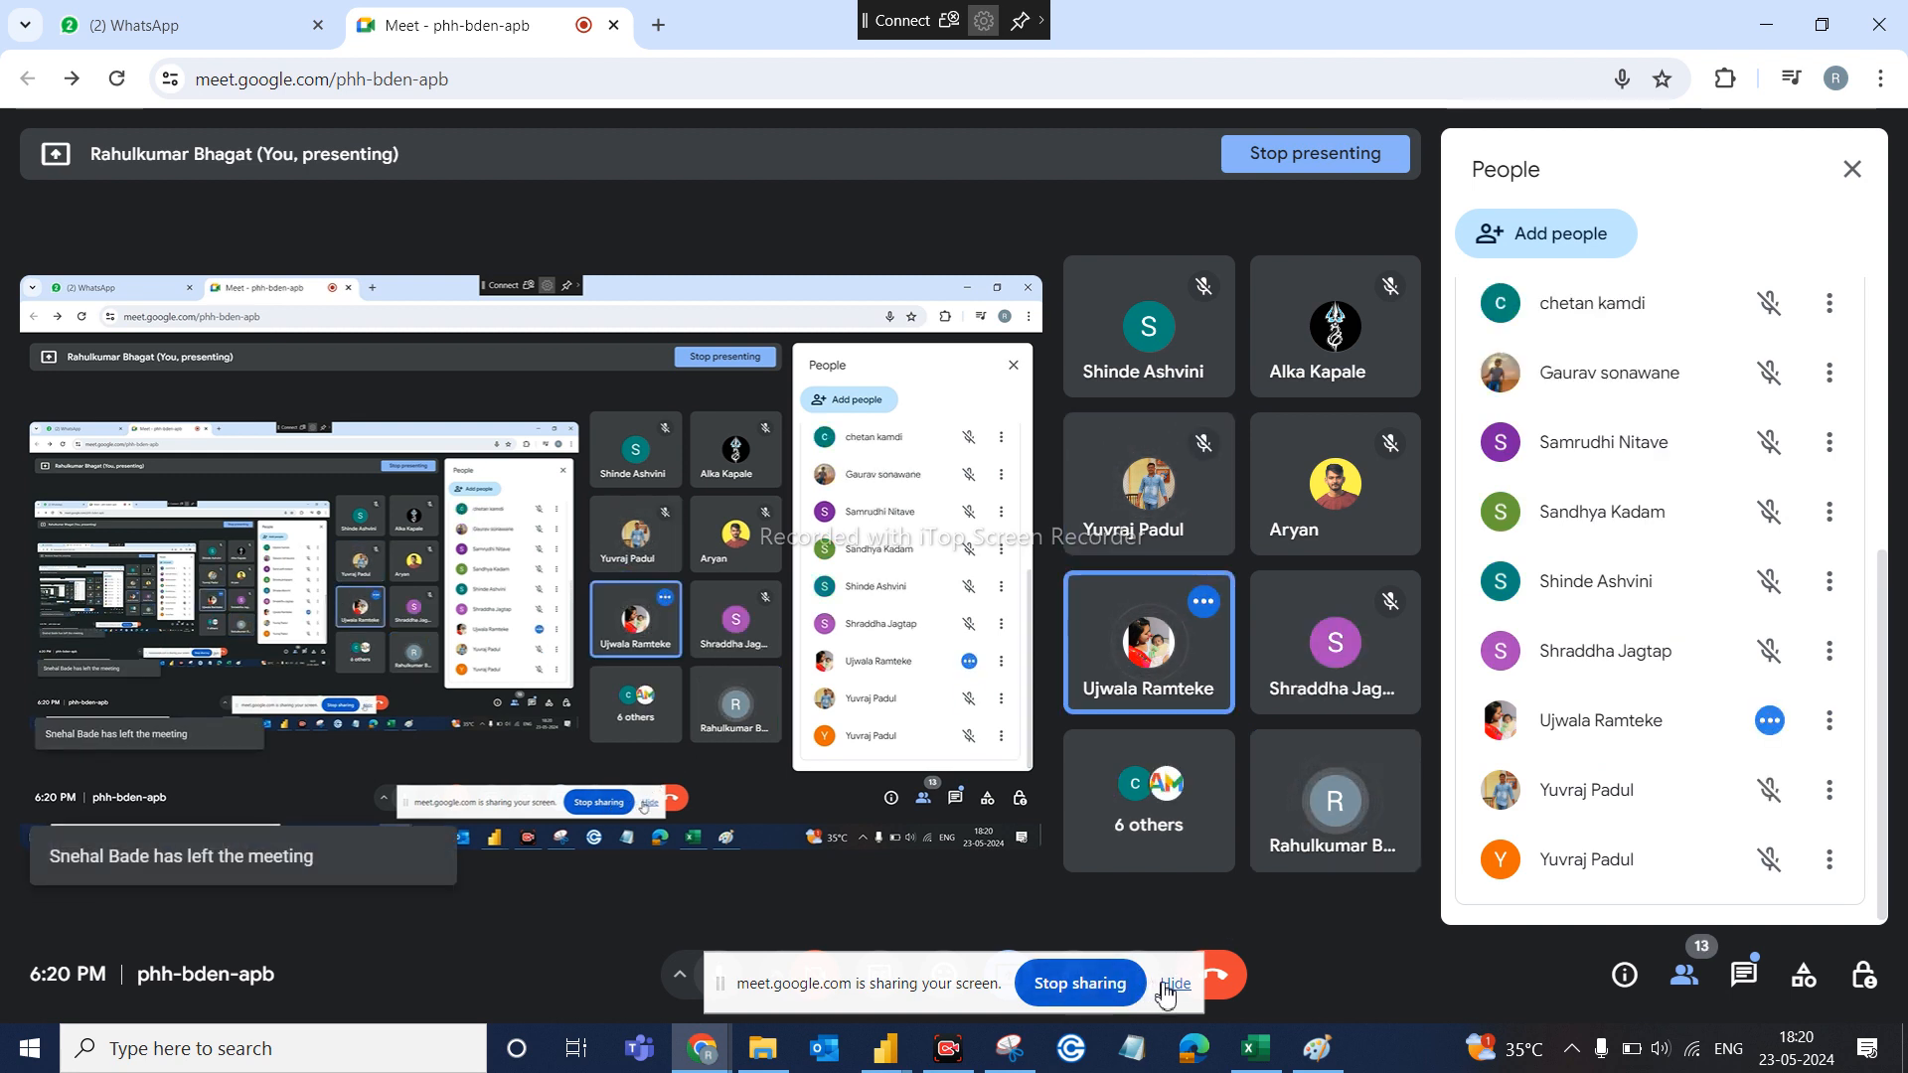
{"action": "left_click", "coordinate": [1111, 994]}
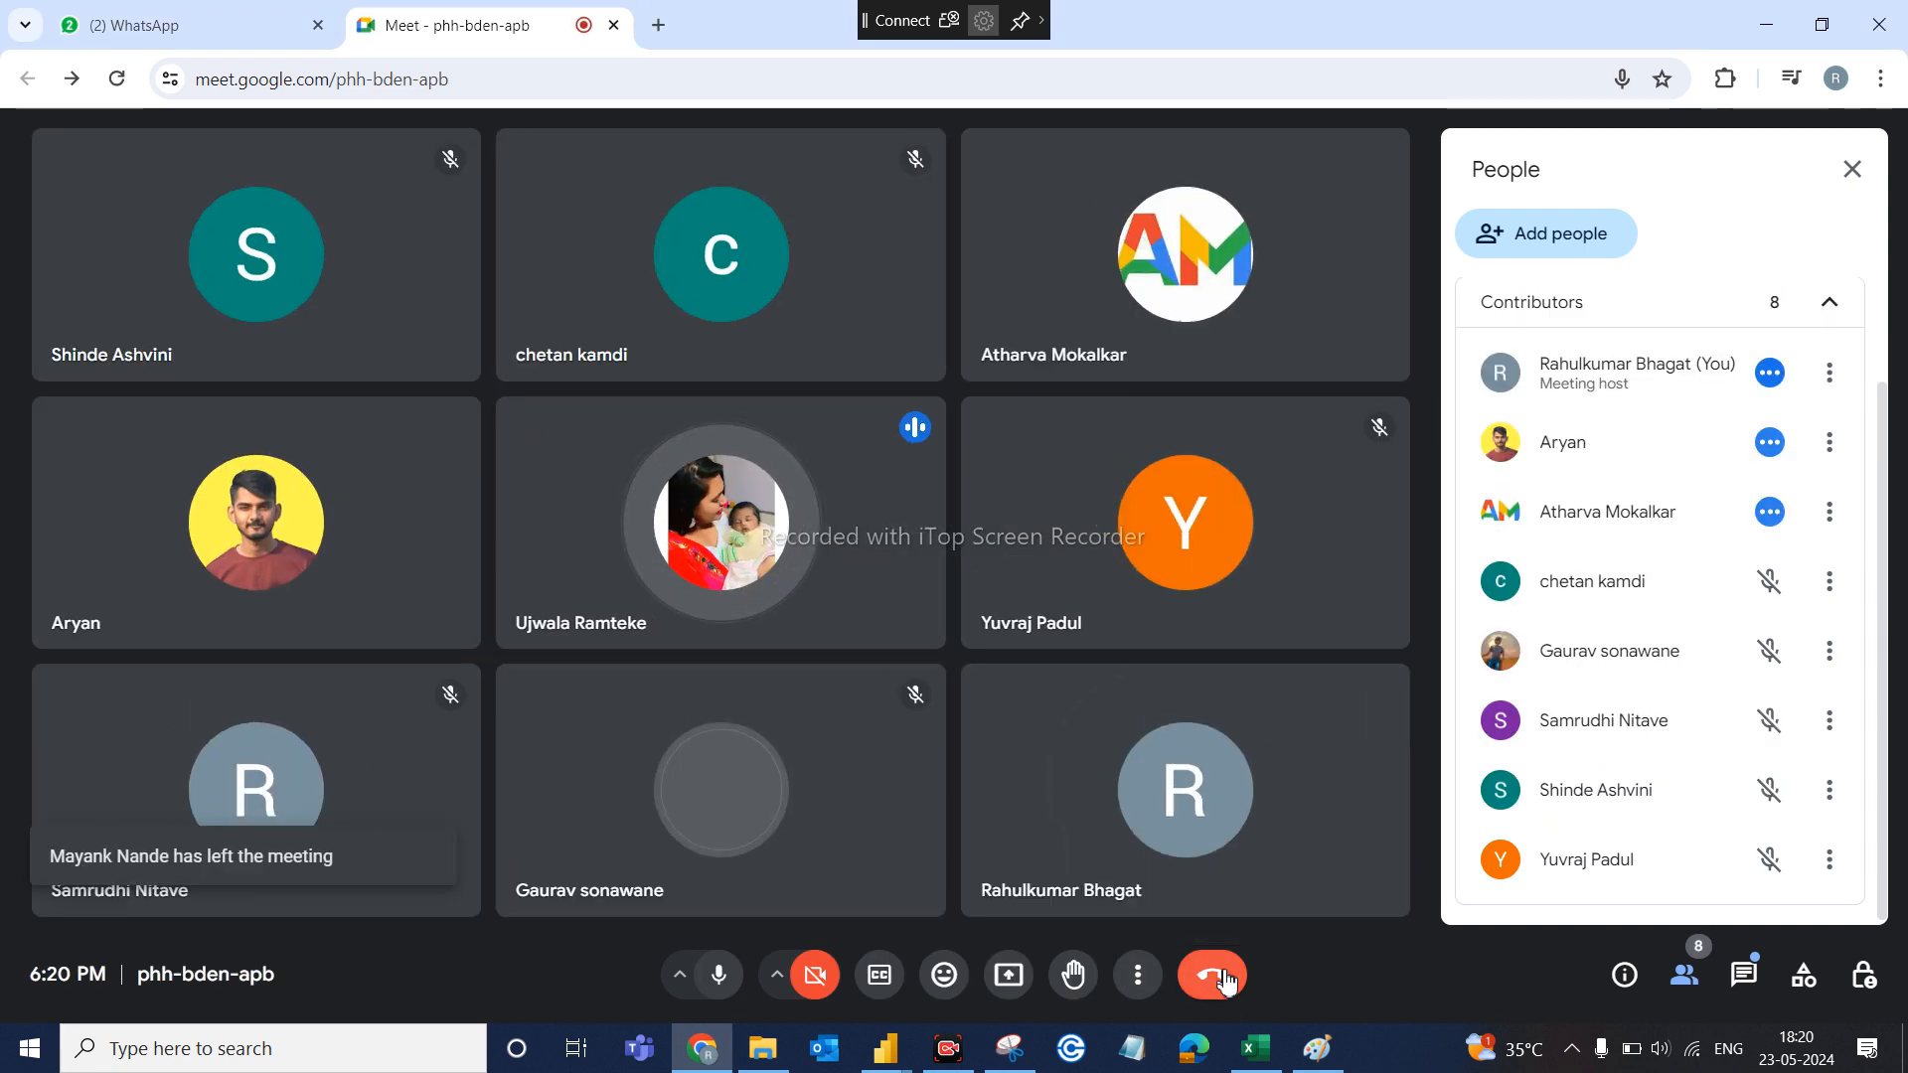
{"action": "left_click", "coordinate": [1225, 981]}
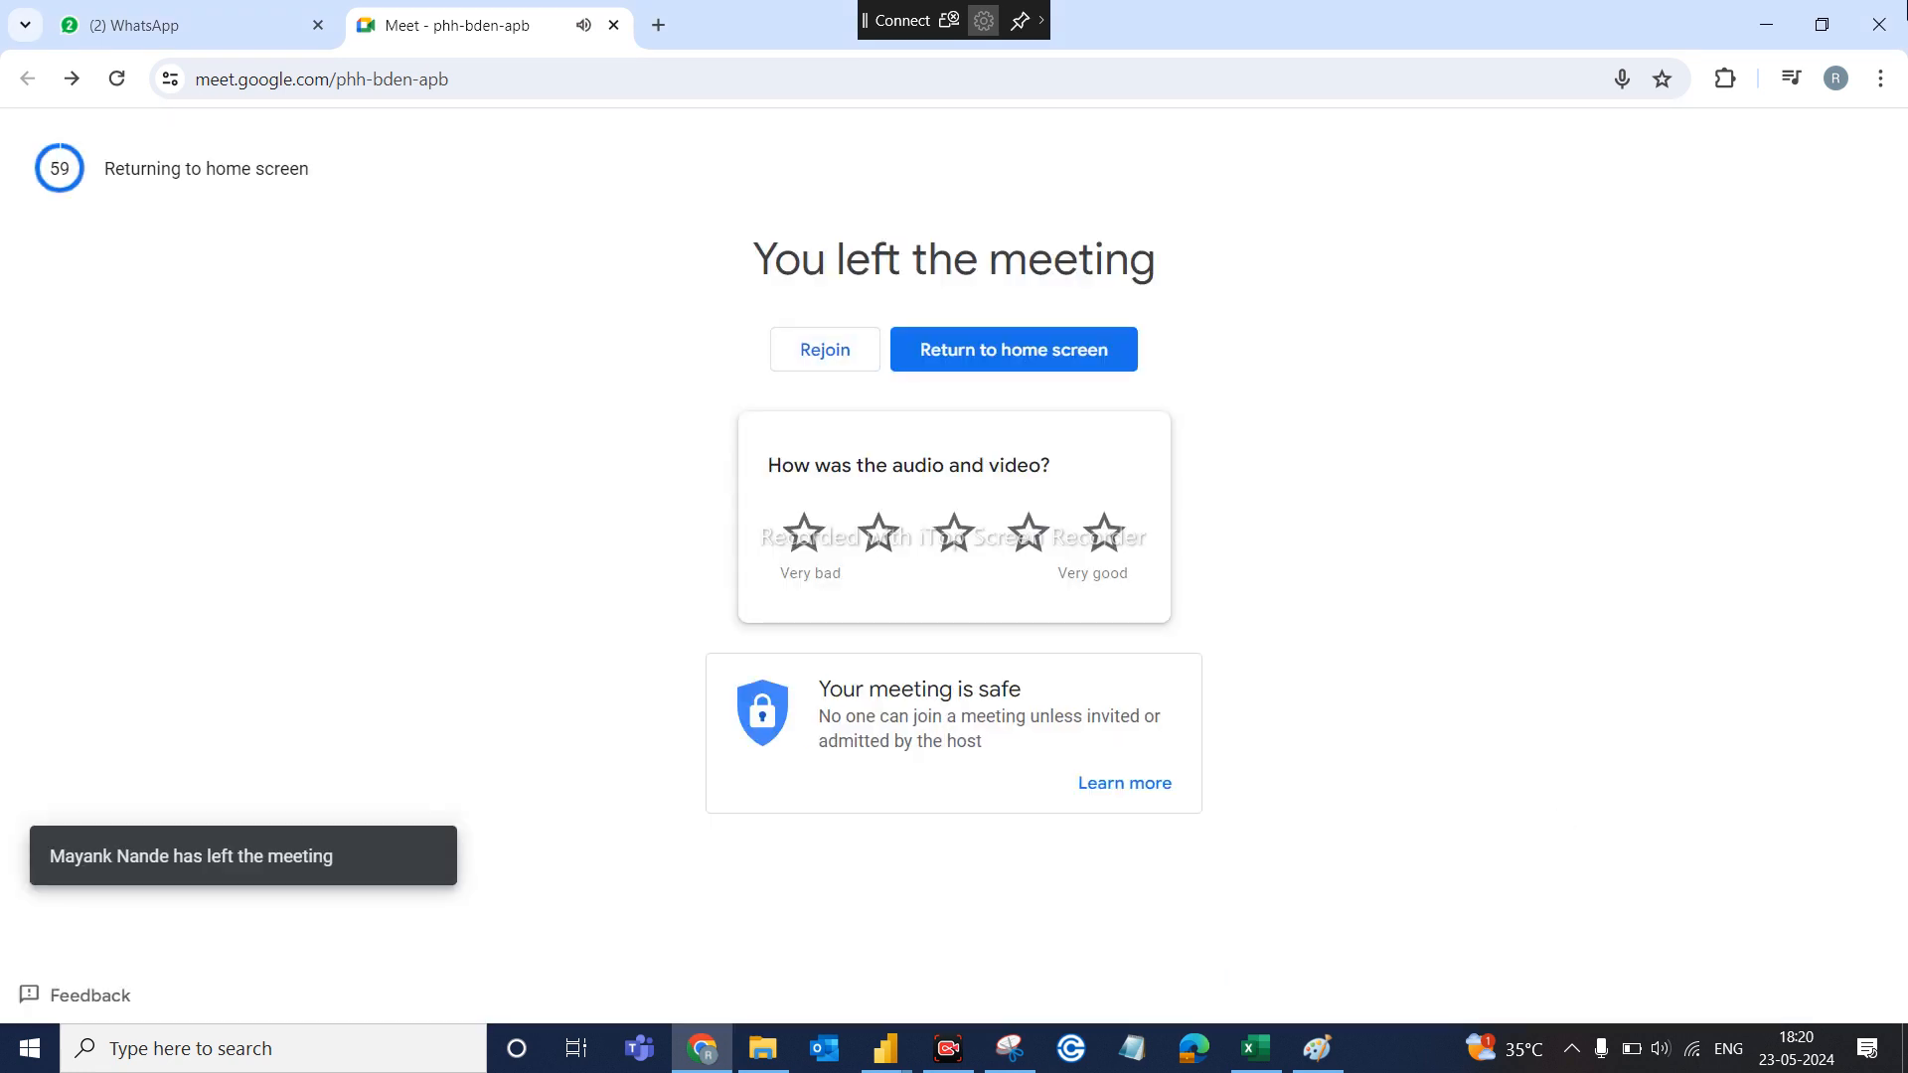
{"action": "left_click", "coordinate": [1751, 26]}
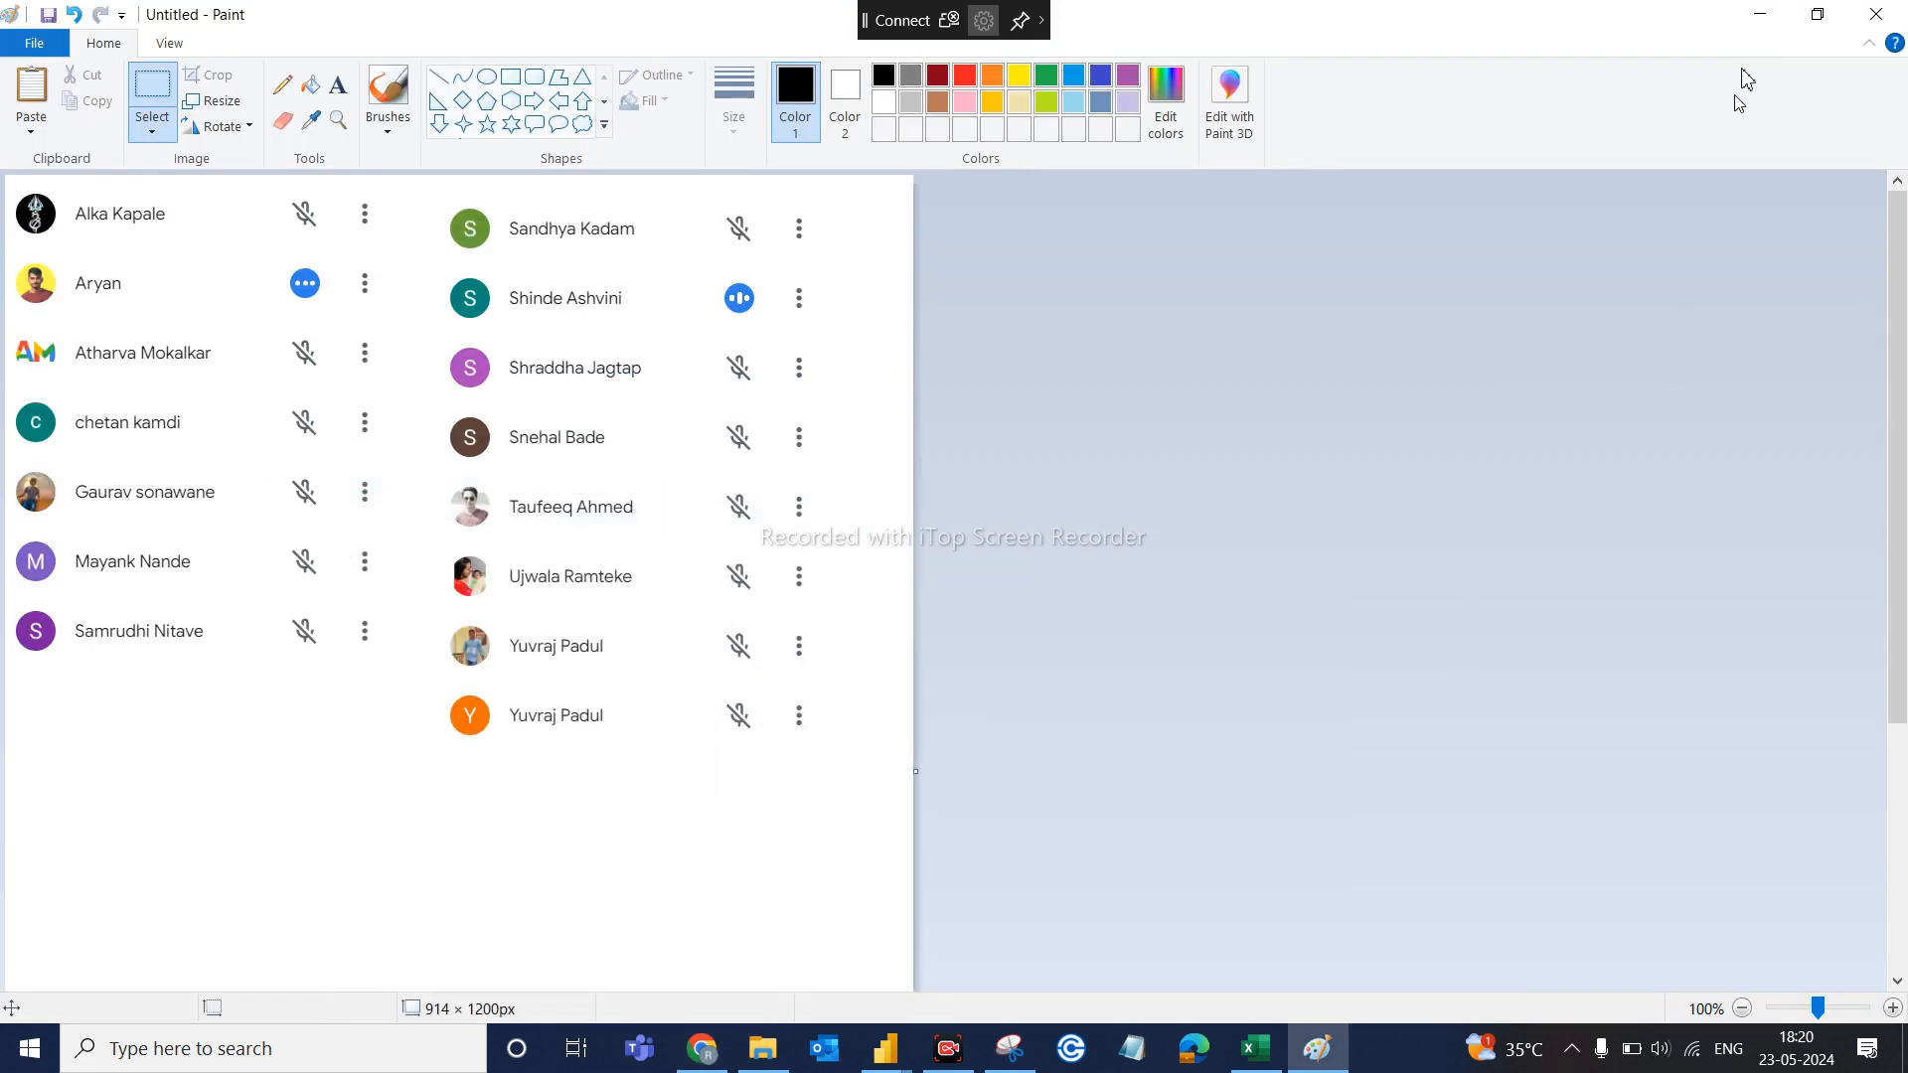
Minimize Paint, and close the Book2 workbook and the Snipping Tool without saving
{"action": "left_click", "coordinate": [1769, 18]}
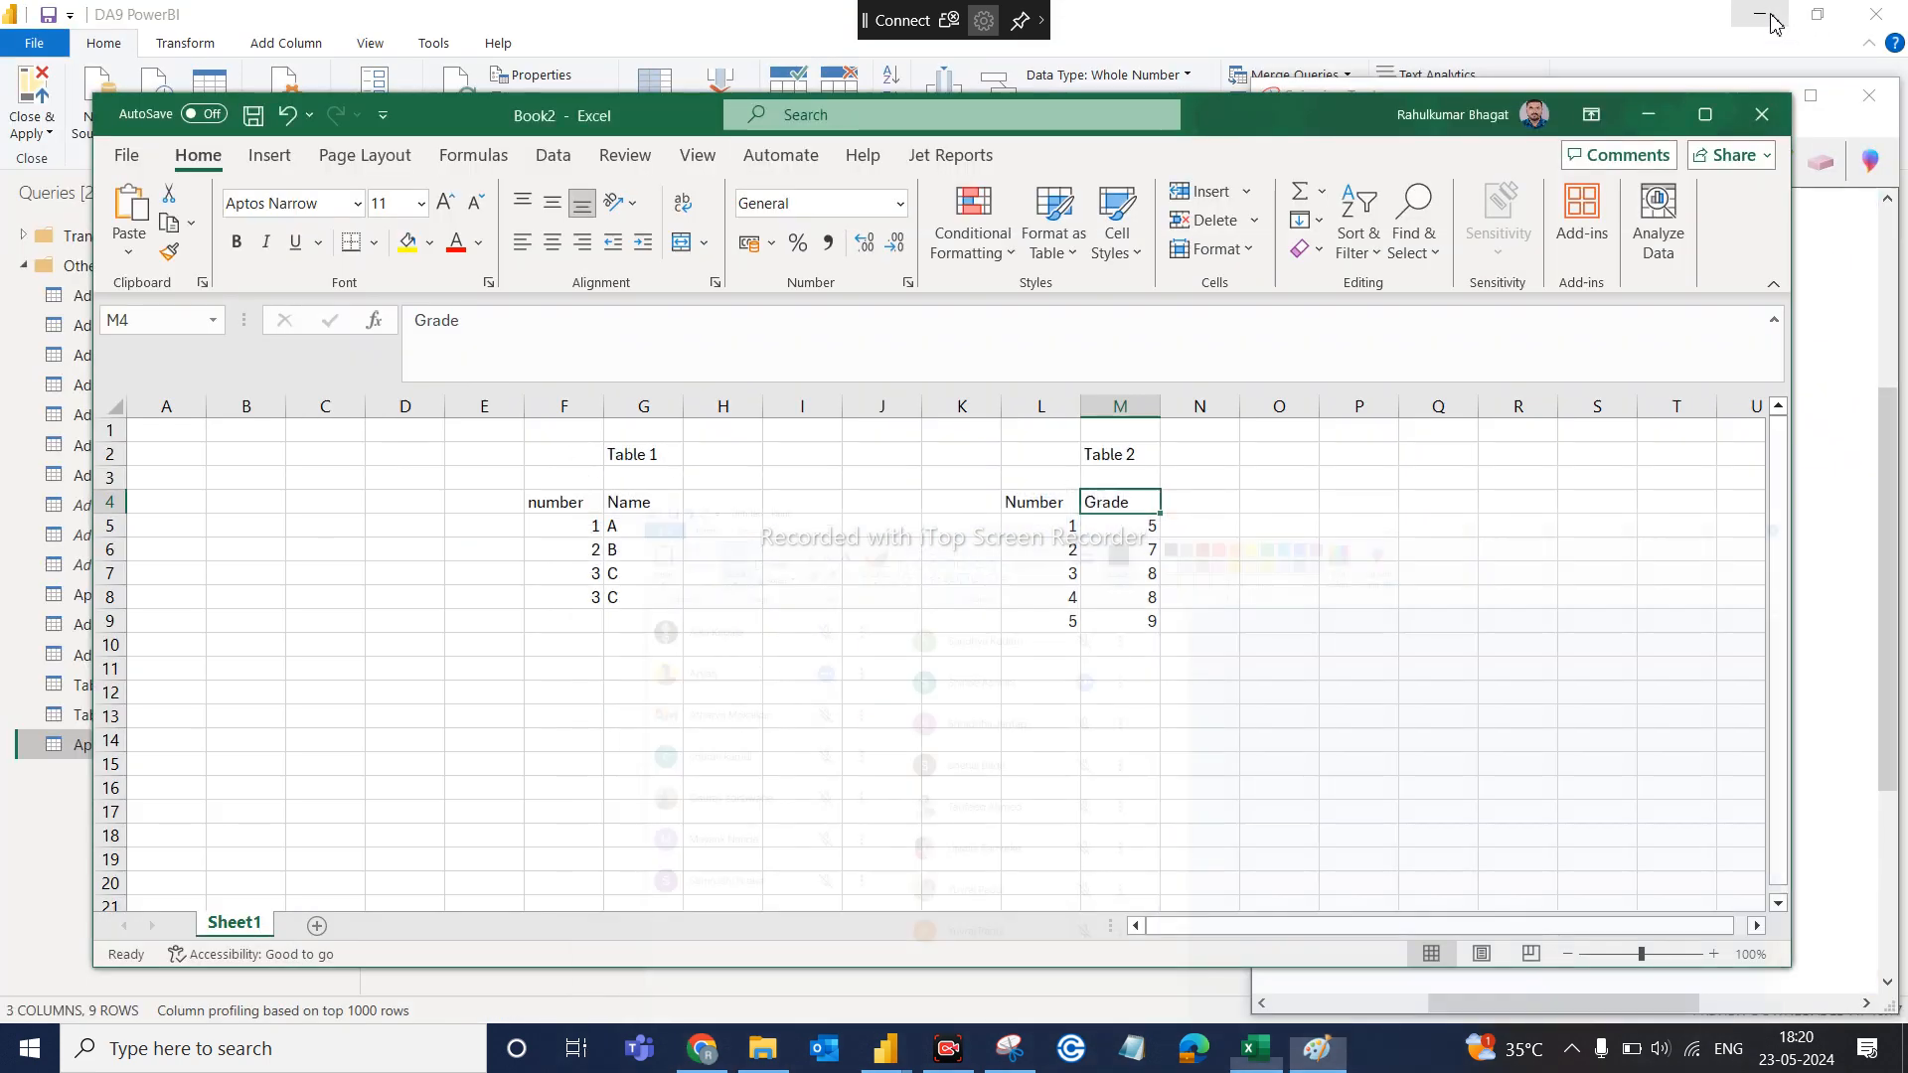
{"action": "left_click", "coordinate": [1763, 119]}
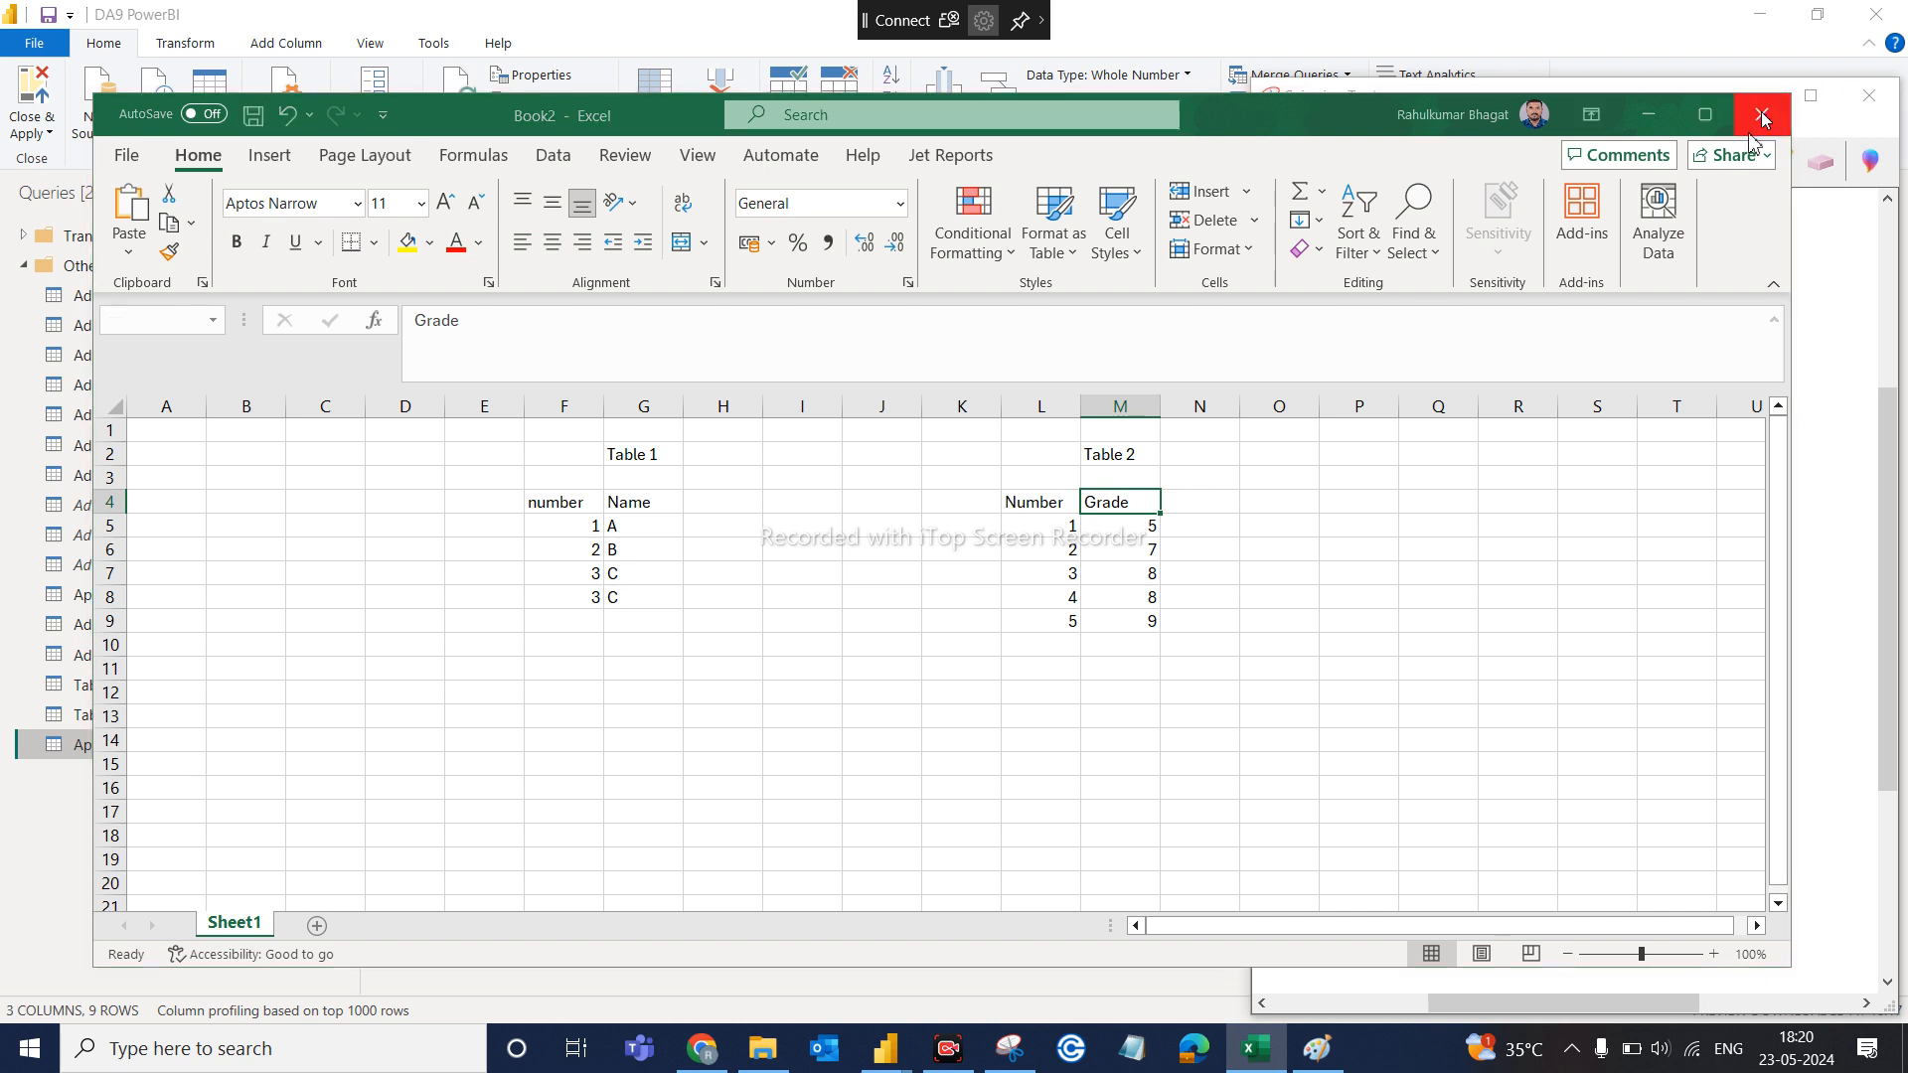
{"action": "left_click", "coordinate": [1093, 832]}
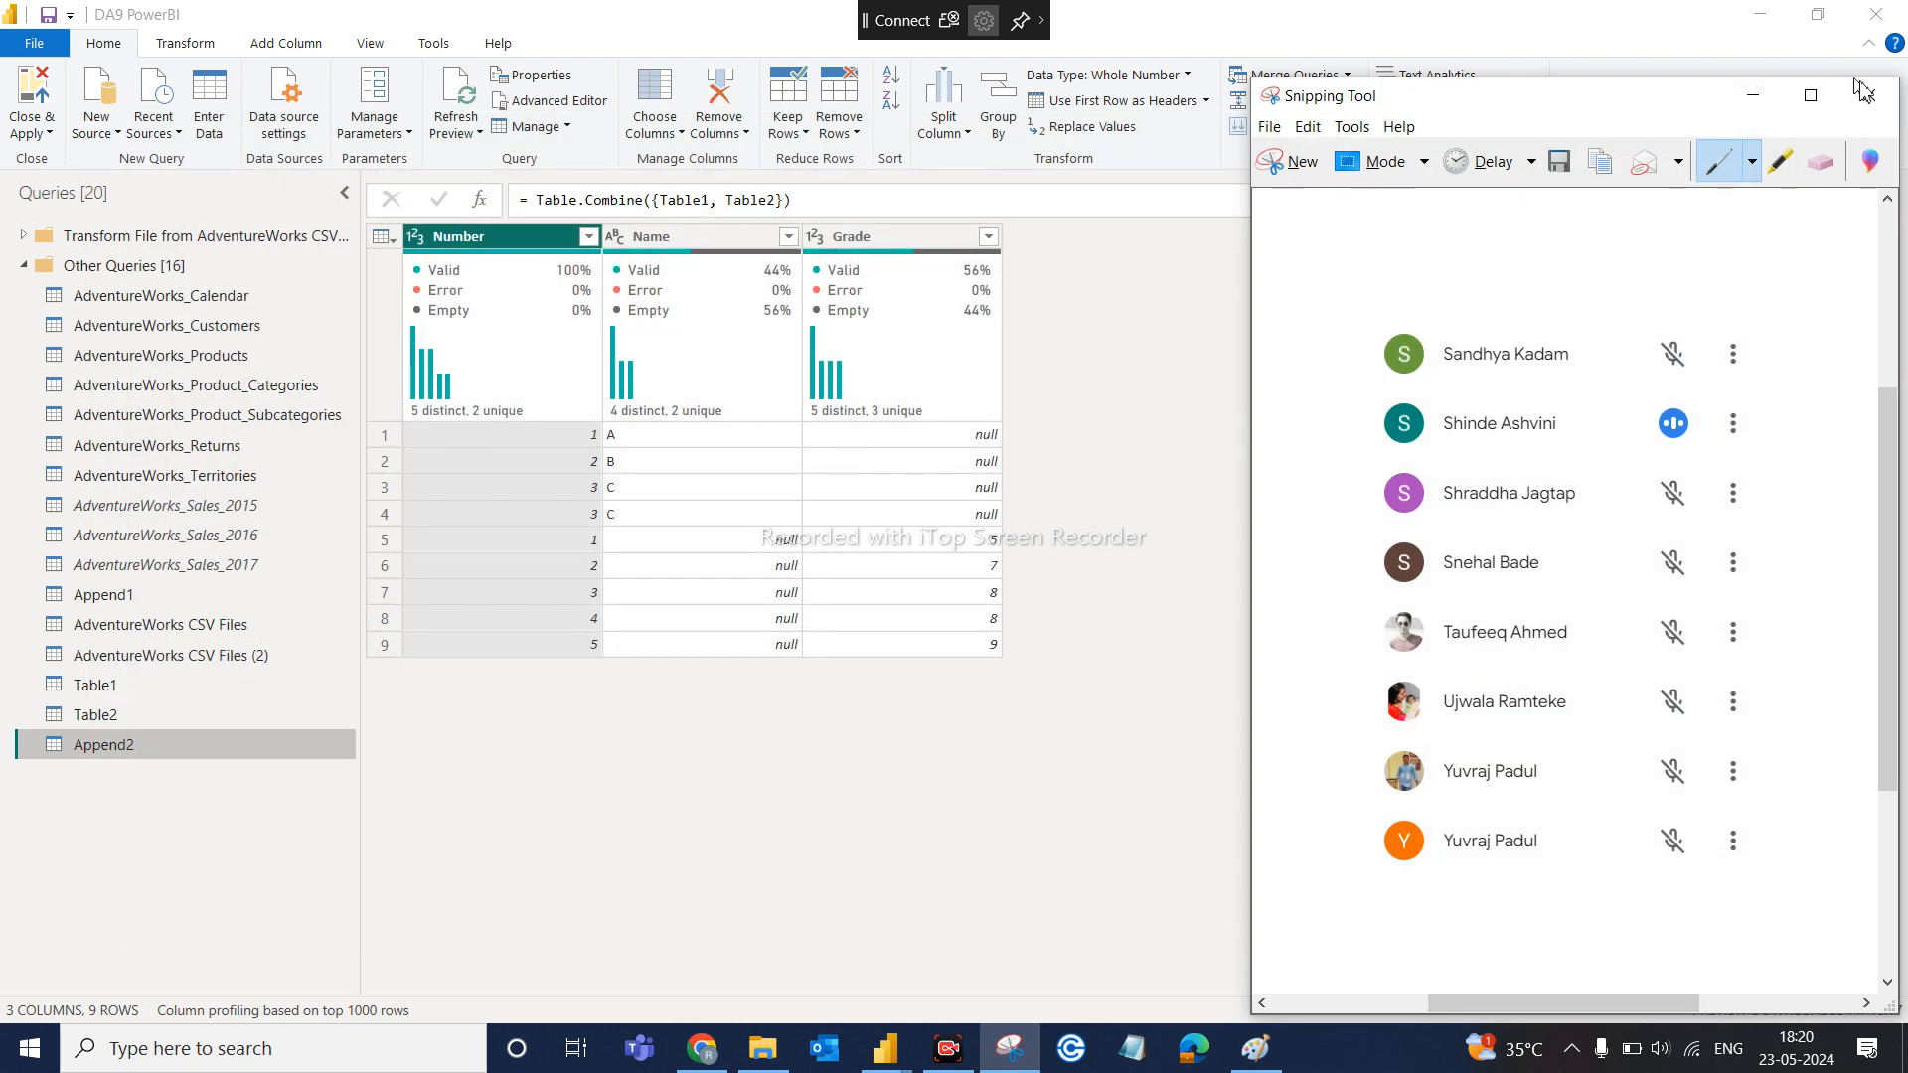
{"action": "left_click", "coordinate": [1866, 93]}
{"action": "left_click", "coordinate": [1677, 575]}
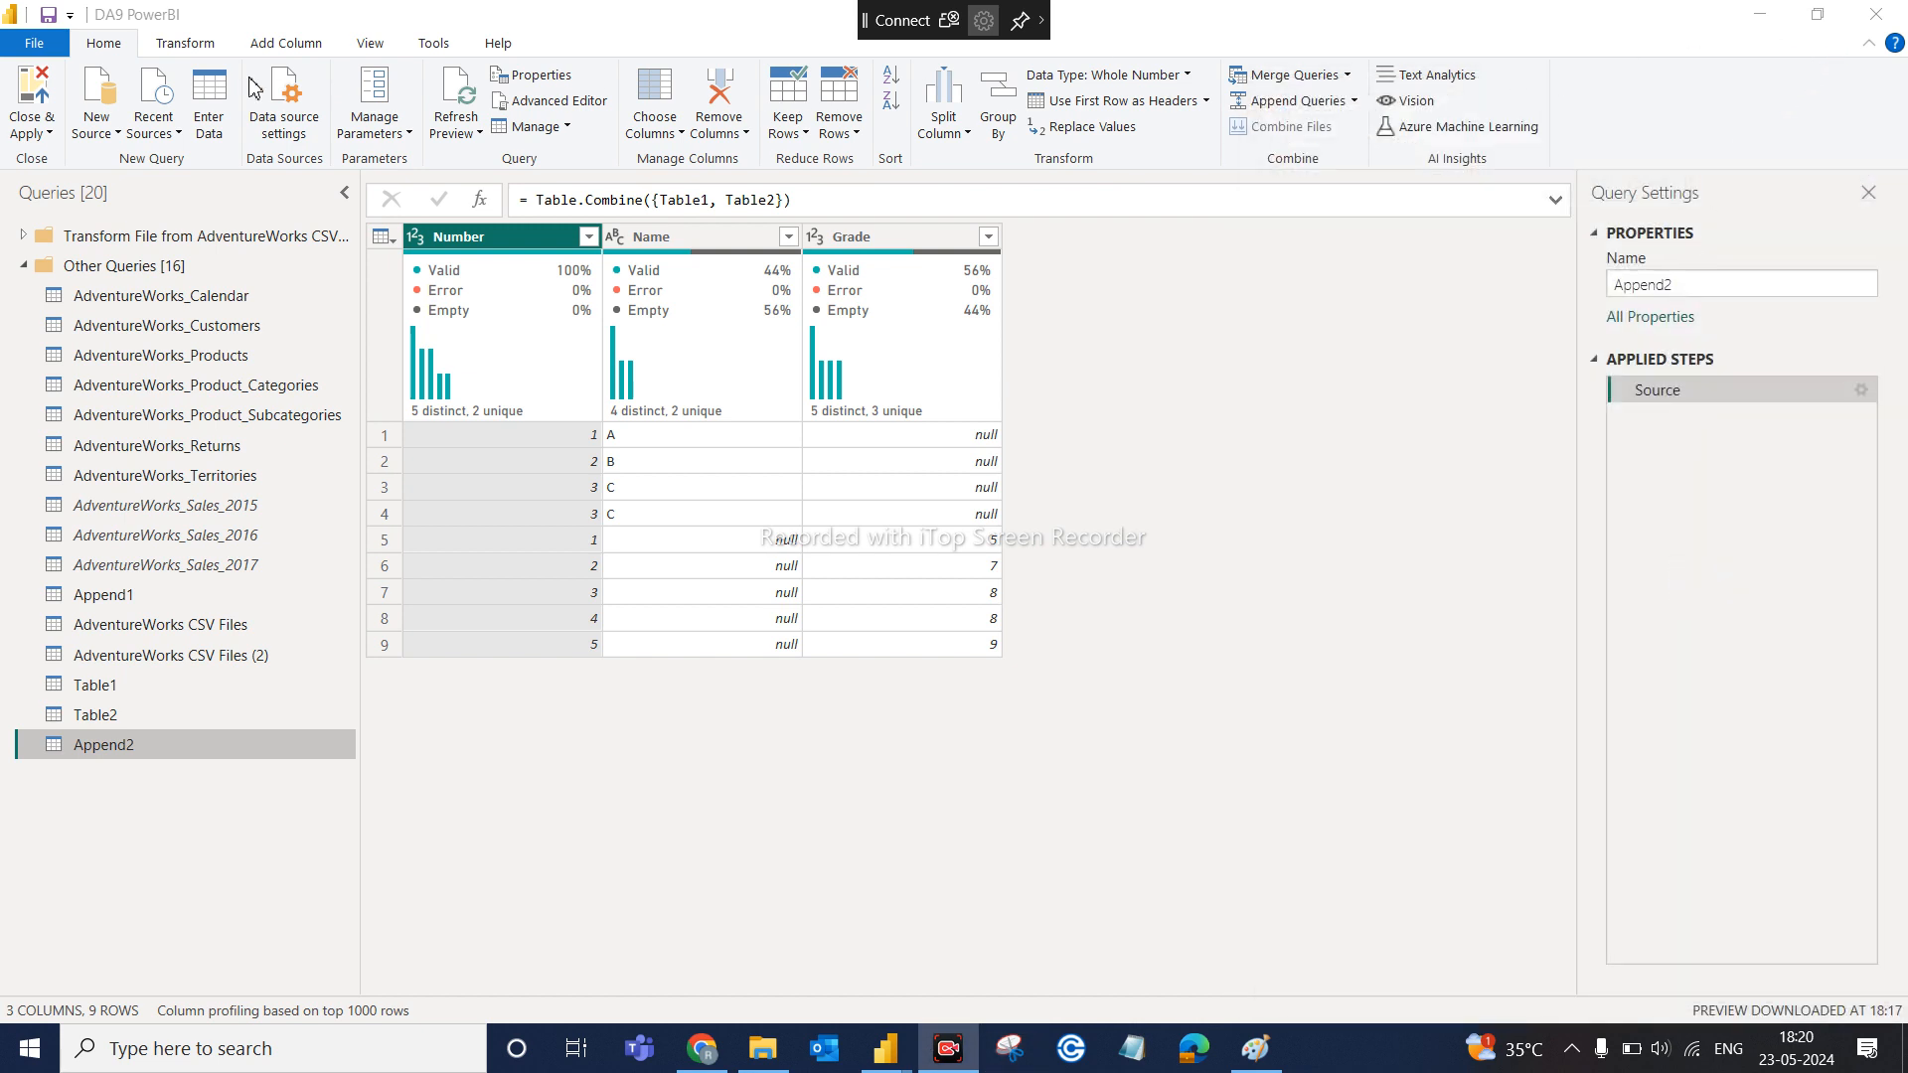
Close Power Query Editor and apply the query changes to the model, and minimize Power BI Desktop to show the desktop
{"action": "left_click", "coordinate": [95, 51]}
{"action": "left_click", "coordinate": [54, 131]}
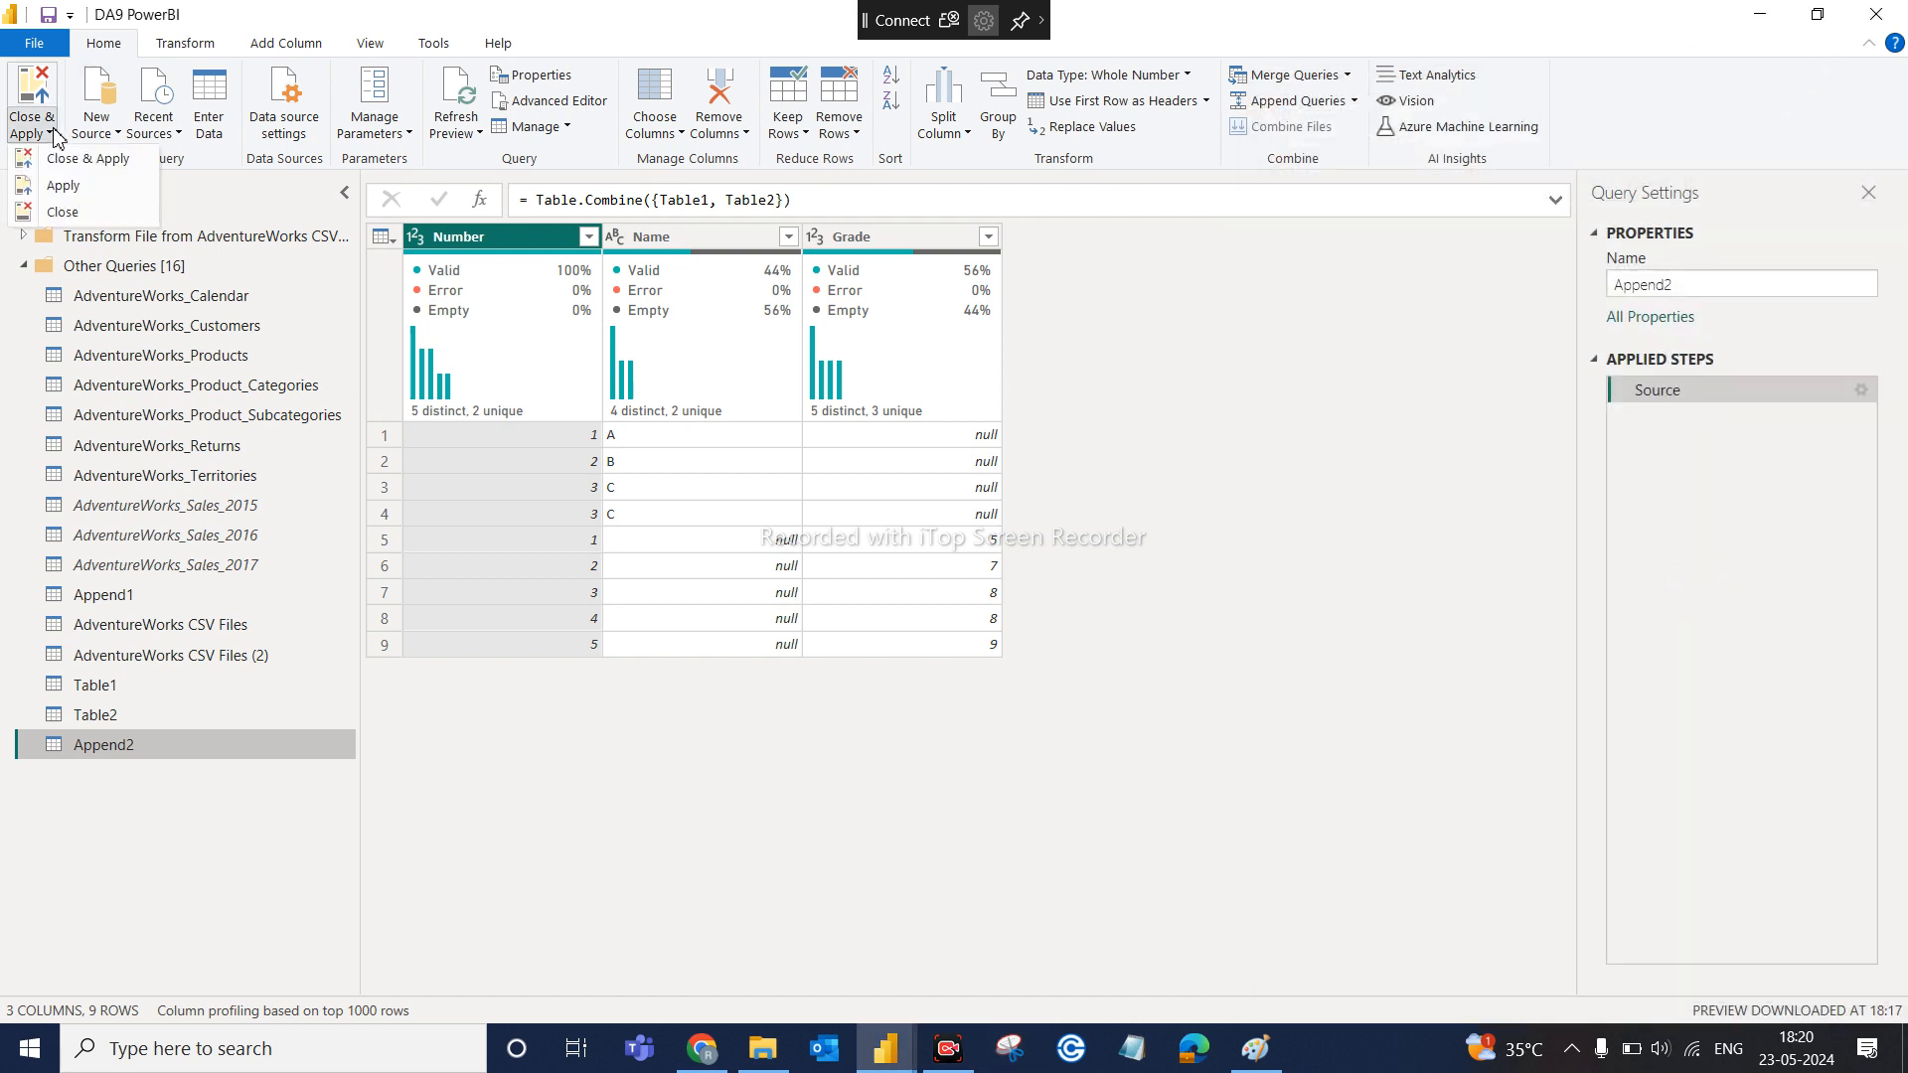
{"action": "left_click", "coordinate": [66, 152]}
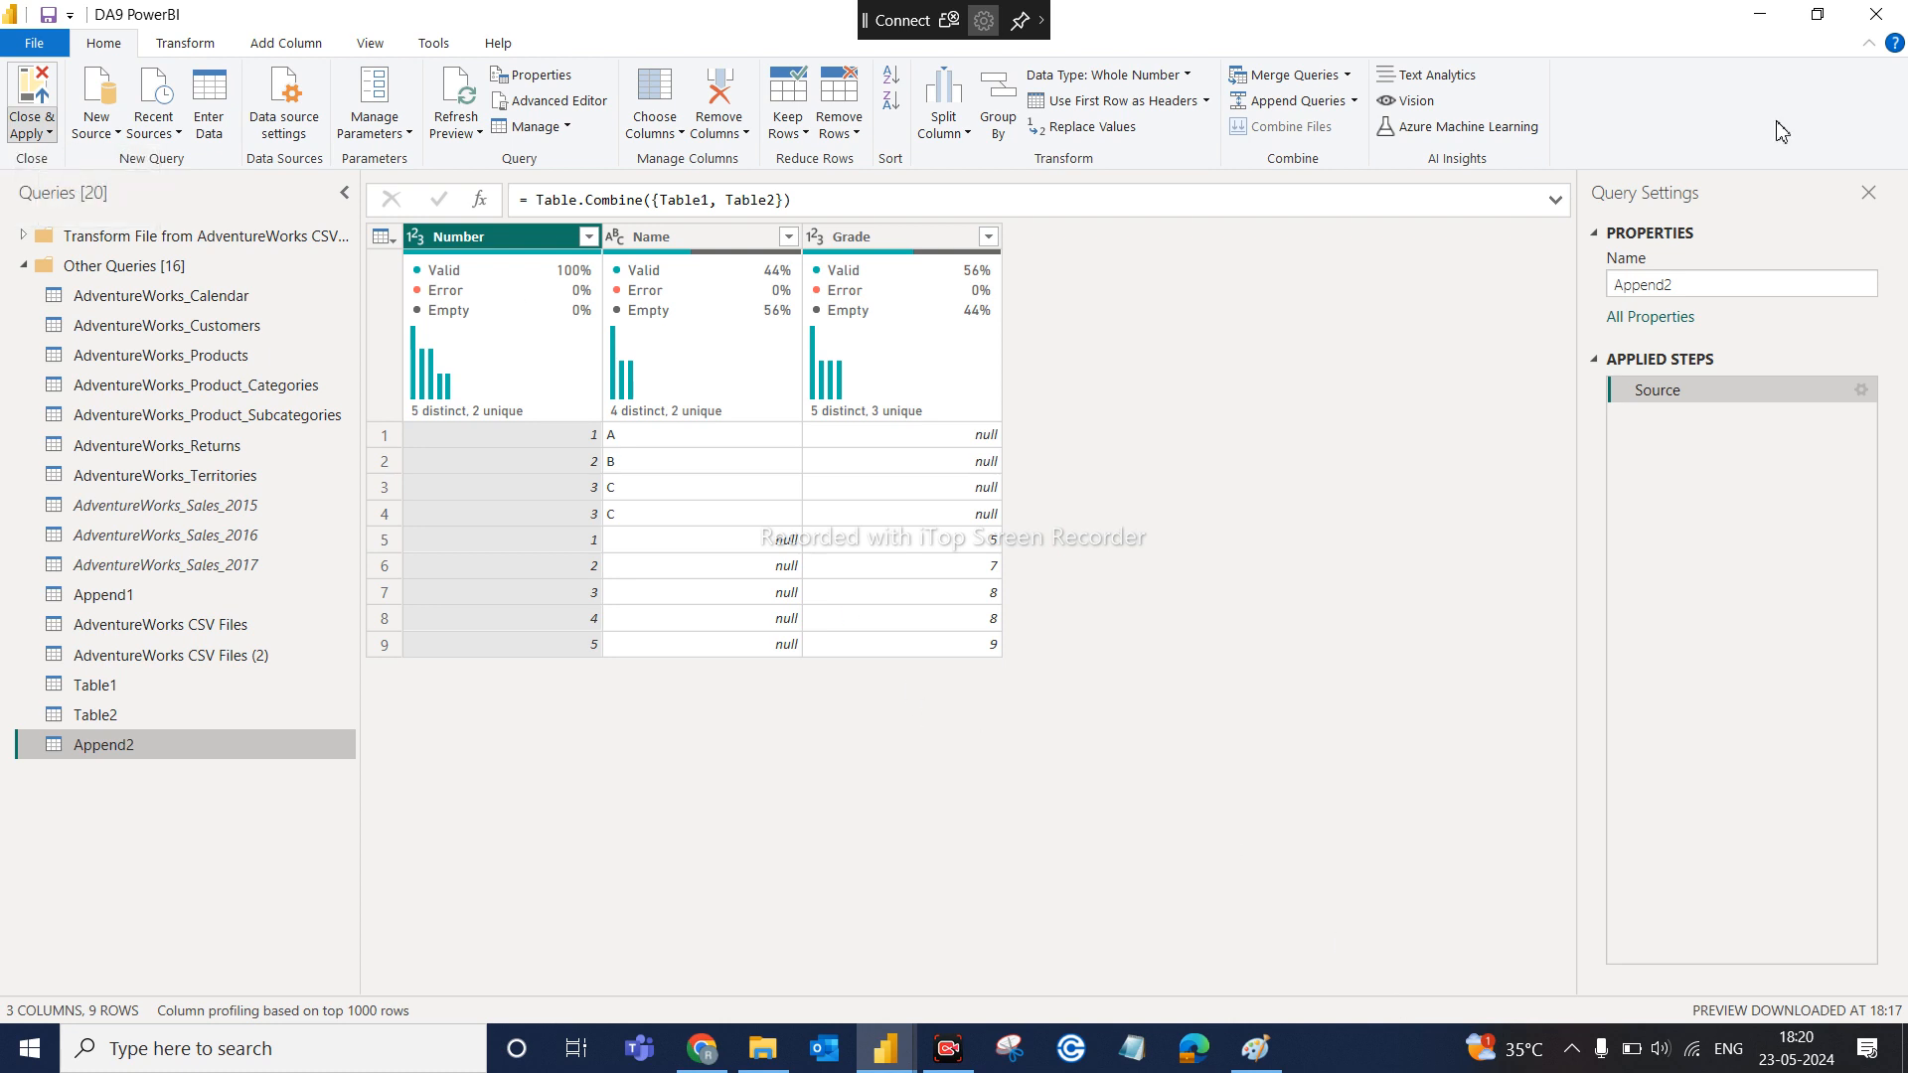
{"action": "left_click", "coordinate": [1757, 18]}
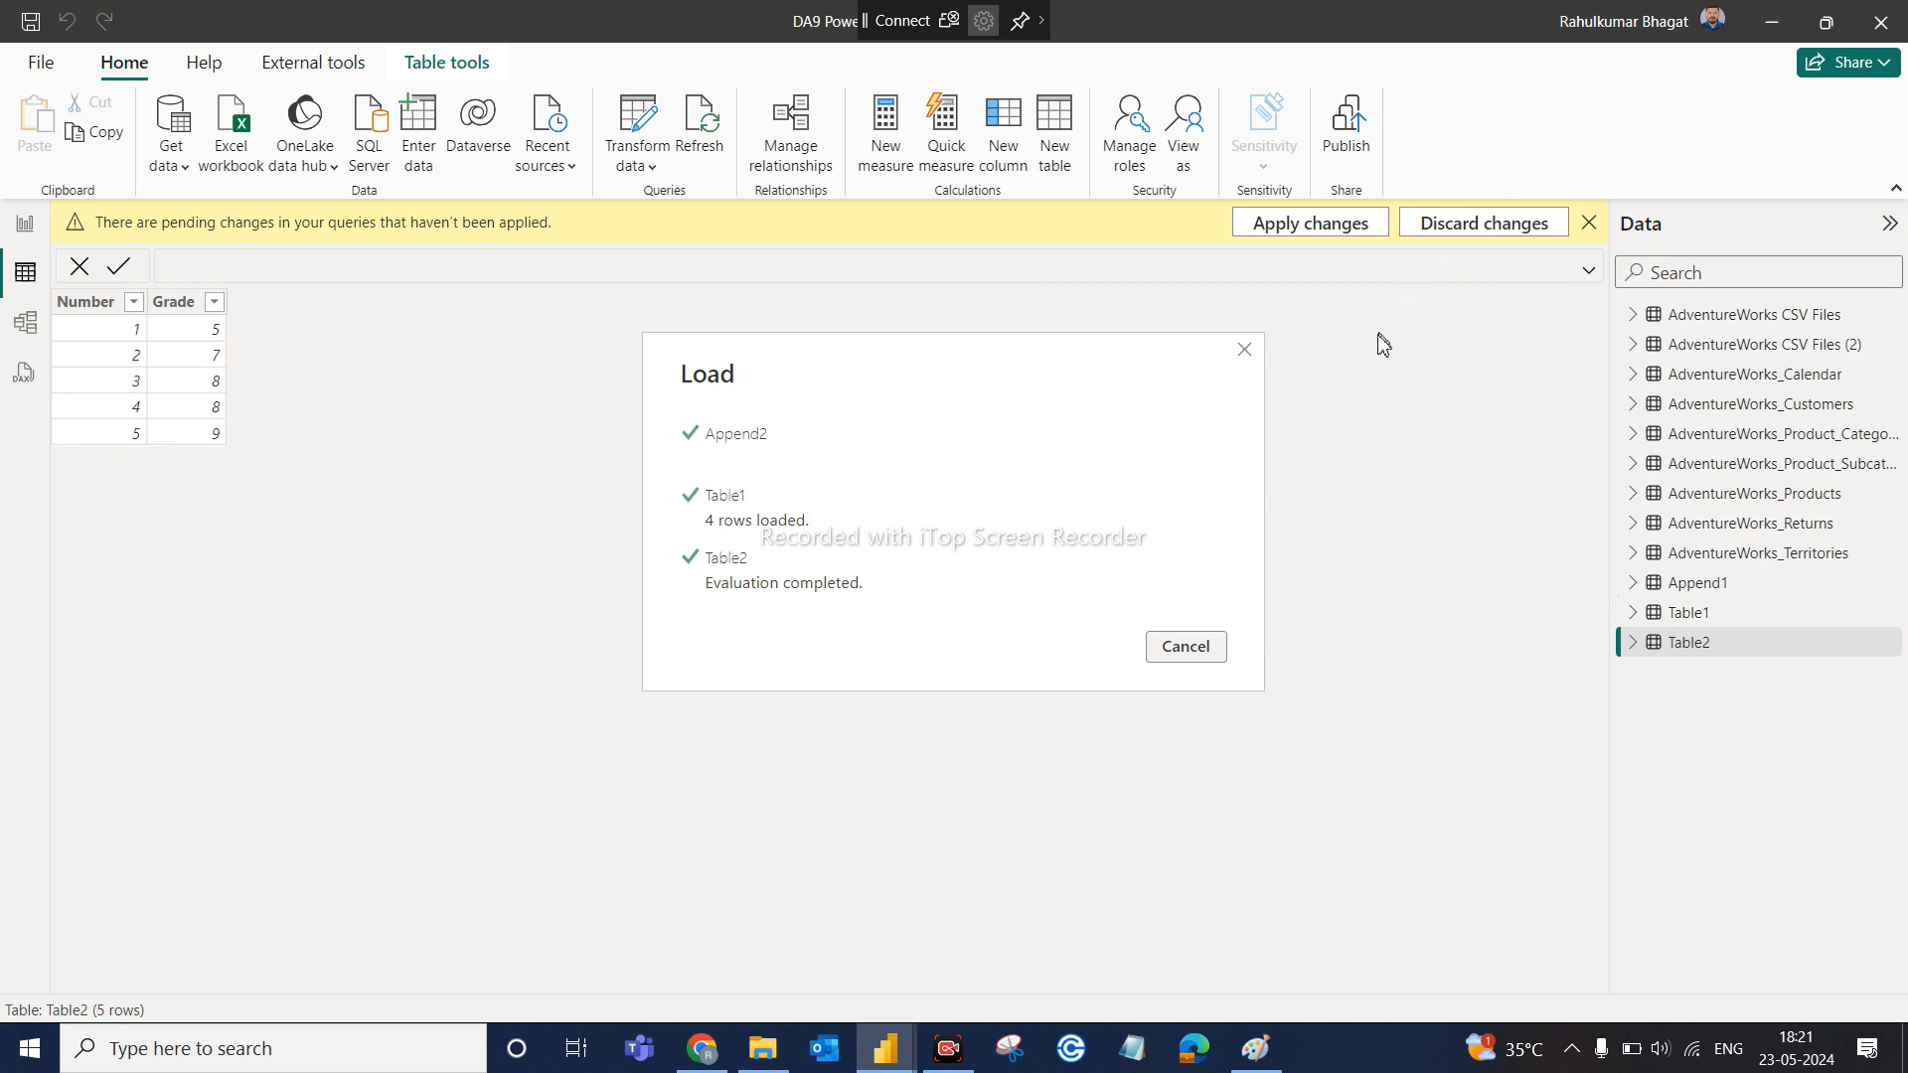
{"action": "left_click", "coordinate": [1776, 30]}
{"action": "left_click", "coordinate": [1778, 27]}
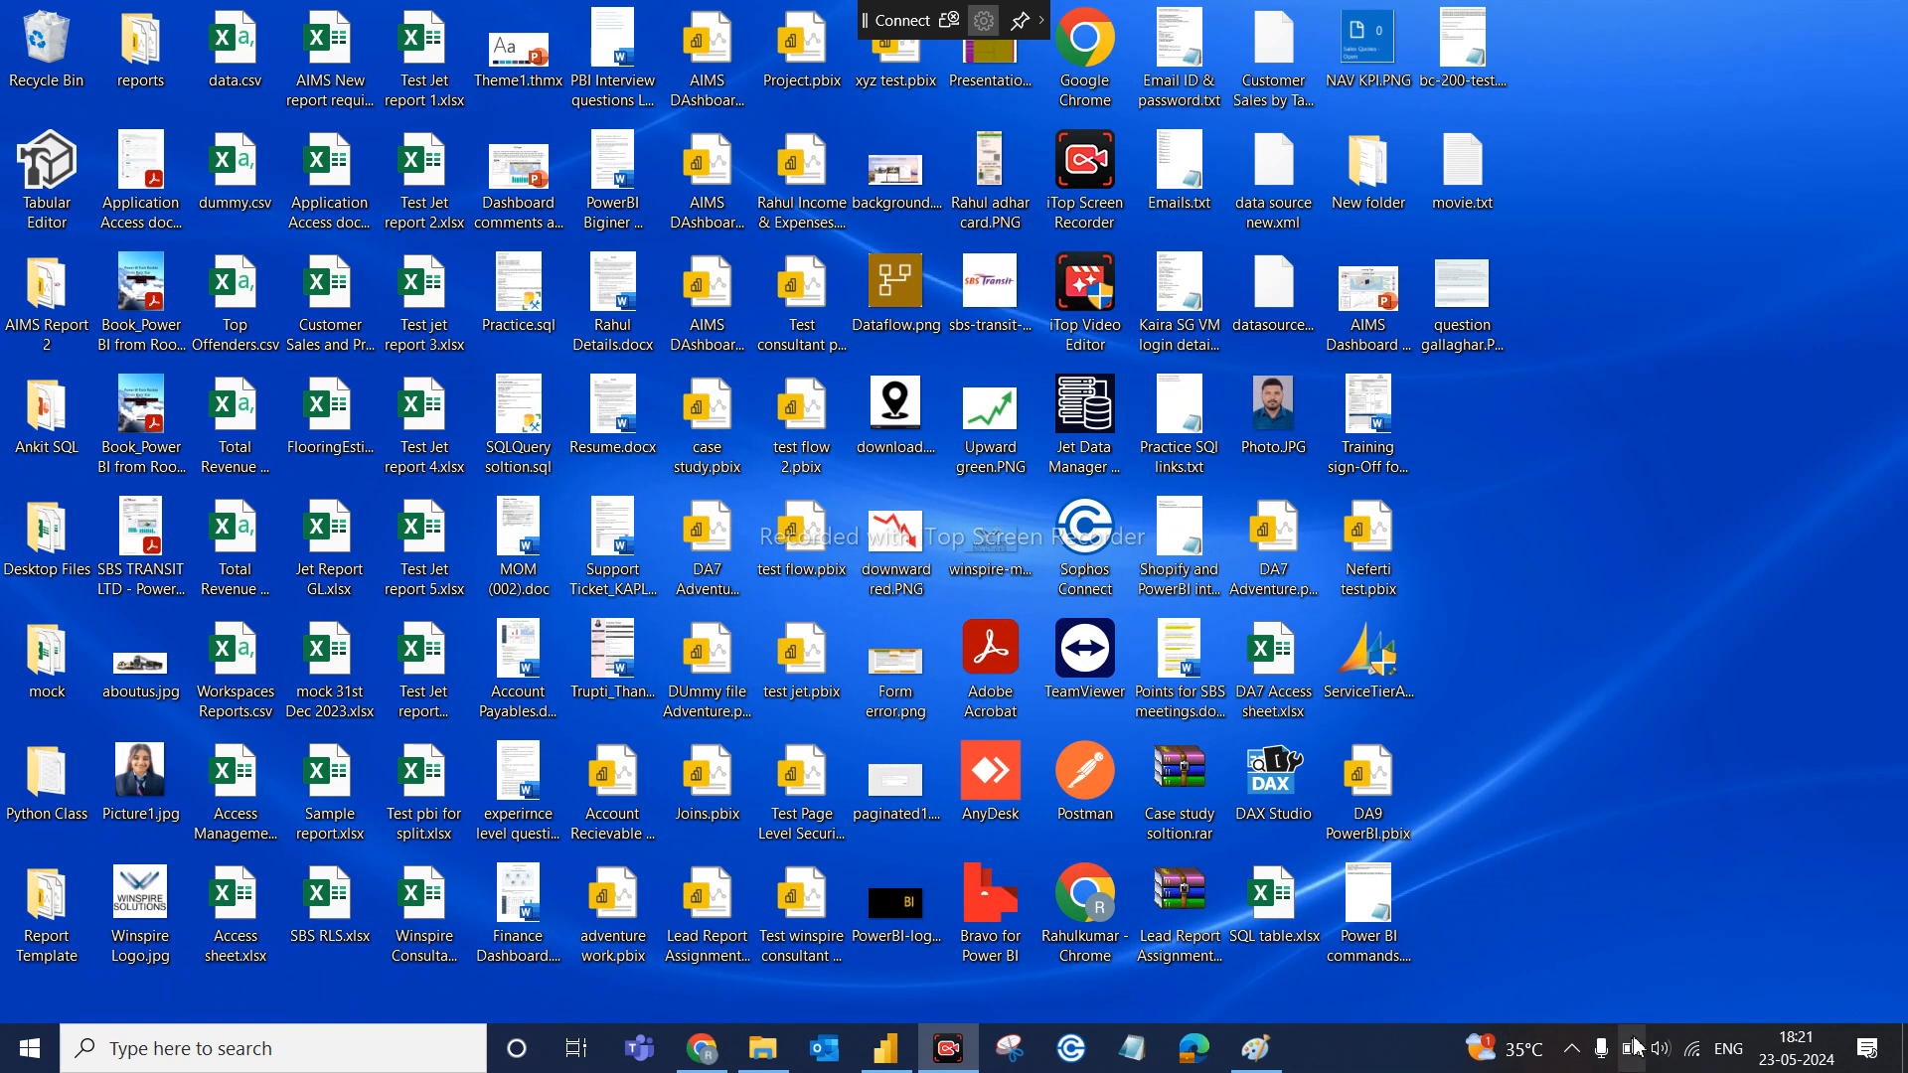